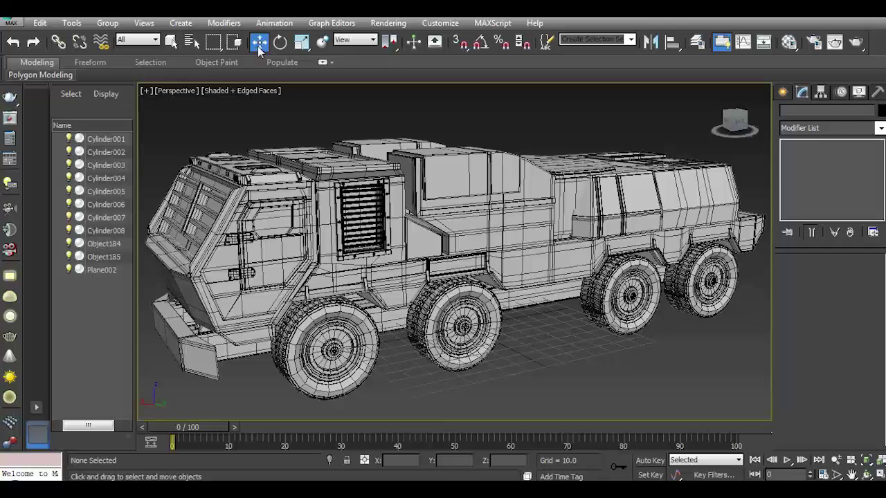
# Select and hide the entire truck model, leaving an empty grid in the Top view.
pyautogui.scroll(-2, 384, 204)
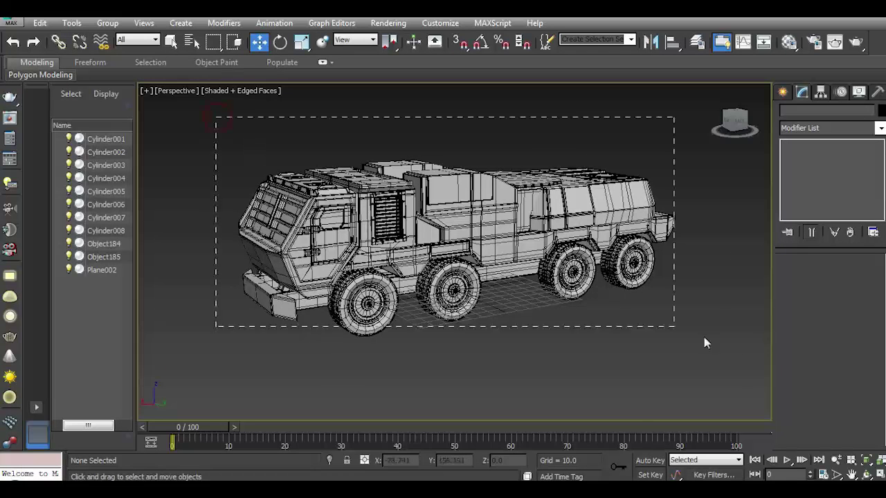
pyautogui.moveTo(704, 342); pyautogui.dragTo(683, 360)
pyautogui.click(68, 139)
pyautogui.click(451, 328)
pyautogui.scroll(1, 453, 304)
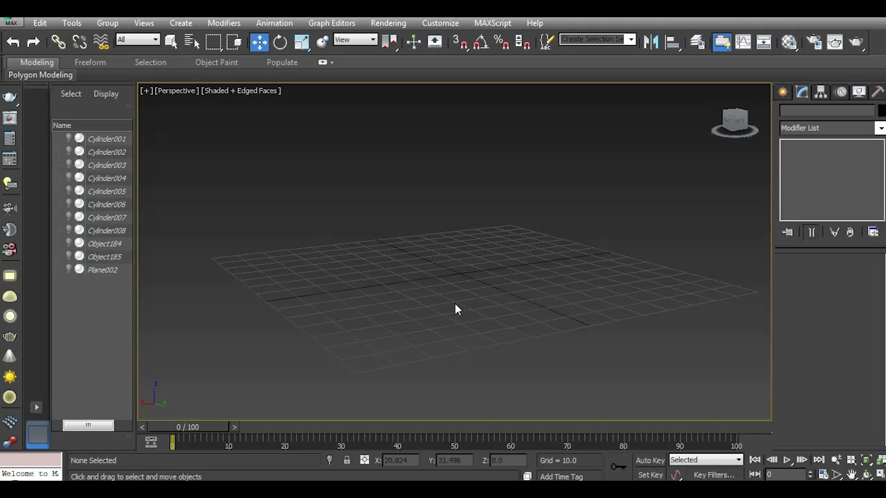
pyautogui.press('t')
pyautogui.click(782, 92)
# Draw a long flat box on the grid and give it a grey material.
pyautogui.click(806, 175)
pyautogui.moveTo(366, 227)
pyautogui.mouseDown()
pyautogui.moveTo(581, 296)
pyautogui.moveTo(579, 281)
pyautogui.moveTo(581, 297)
pyautogui.mouseUp()
pyautogui.moveTo(731, 150)
pyautogui.mouseDown()
pyautogui.moveTo(731, 118)
pyautogui.moveTo(622, 213)
pyautogui.moveTo(422, 306)
pyautogui.mouseUp()
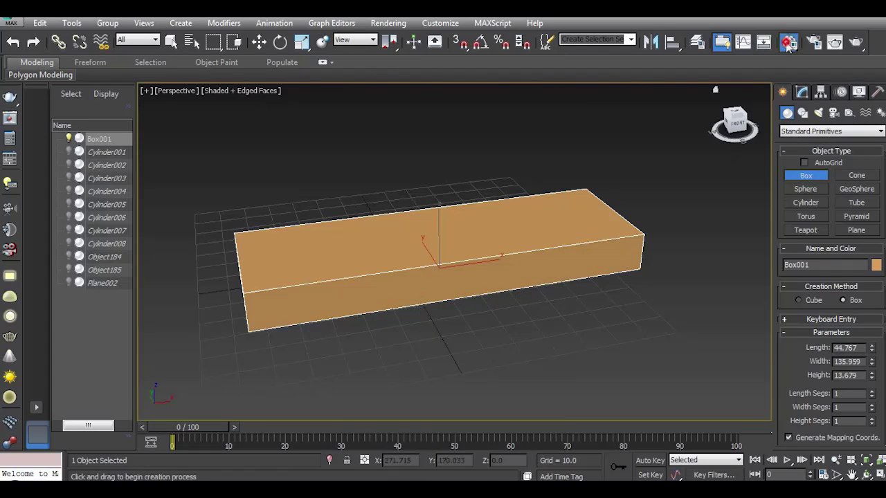
pyautogui.press('m')
pyautogui.moveTo(370, 121); pyautogui.dragTo(325, 270)
pyautogui.click(546, 72)
# Resize the box to 110.126 wide and 13.542 high, keeping length 44.767.
pyautogui.click(735, 123)
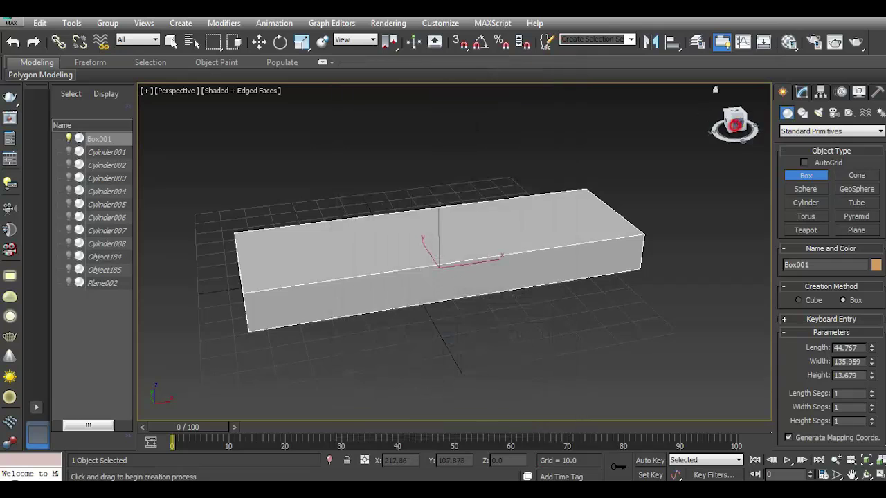
pyautogui.click(801, 92)
pyautogui.moveTo(871, 306)
pyautogui.mouseDown()
pyautogui.moveTo(875, 313)
pyautogui.moveTo(870, 302)
pyautogui.mouseUp()
pyautogui.moveTo(757, 138); pyautogui.dragTo(758, 130)
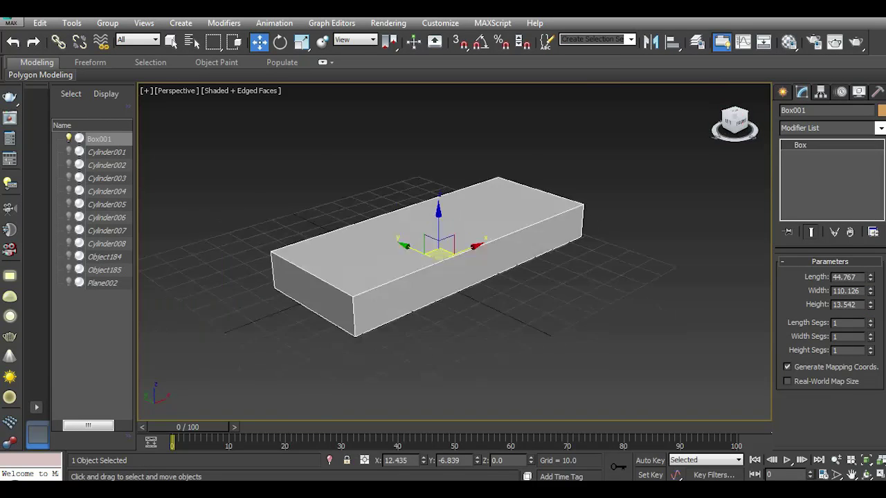
# Convert the box to an Editable Poly and select its four long edges.
pyautogui.rightClick(828, 148)
pyautogui.click(809, 245)
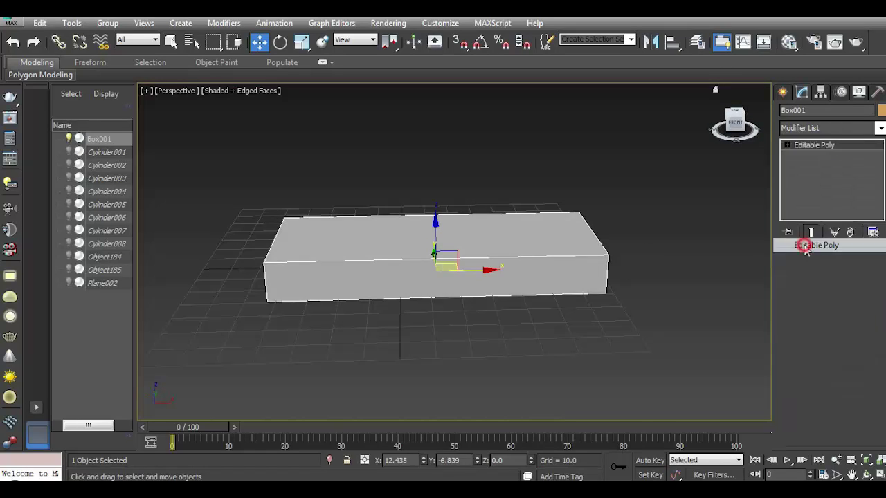
pyautogui.click(812, 289)
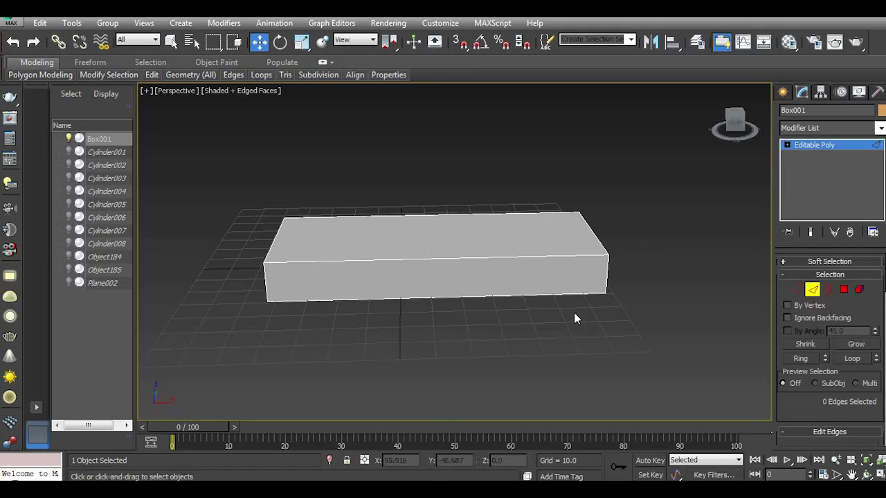
pyautogui.click(459, 257)
pyautogui.click(57, 105)
pyautogui.press('2')
pyautogui.moveTo(404, 162); pyautogui.dragTo(419, 350)
pyautogui.scroll(-3, 824, 415)
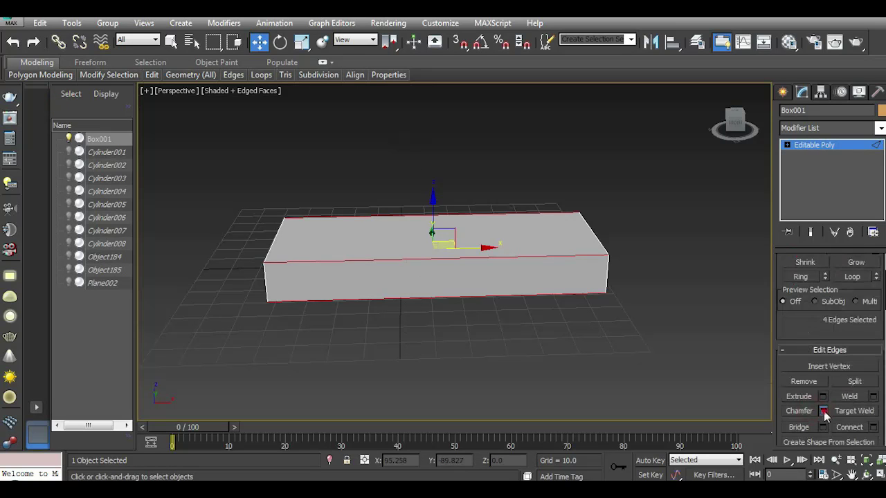
# Chamfer the four long edges by about 3.575.
pyautogui.click(824, 411)
pyautogui.moveTo(462, 284); pyautogui.dragTo(462, 270)
pyautogui.moveTo(735, 126); pyautogui.dragTo(739, 128)
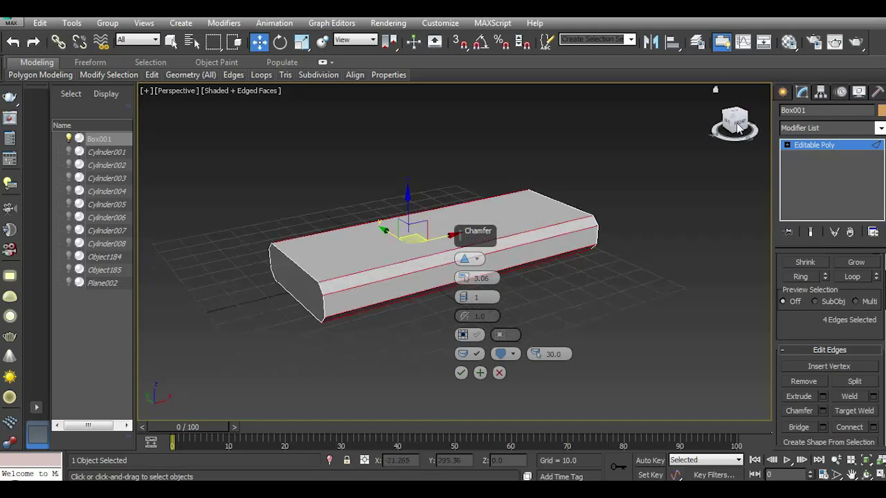
pyautogui.scroll(2, 374, 311)
pyautogui.moveTo(460, 277); pyautogui.dragTo(460, 272)
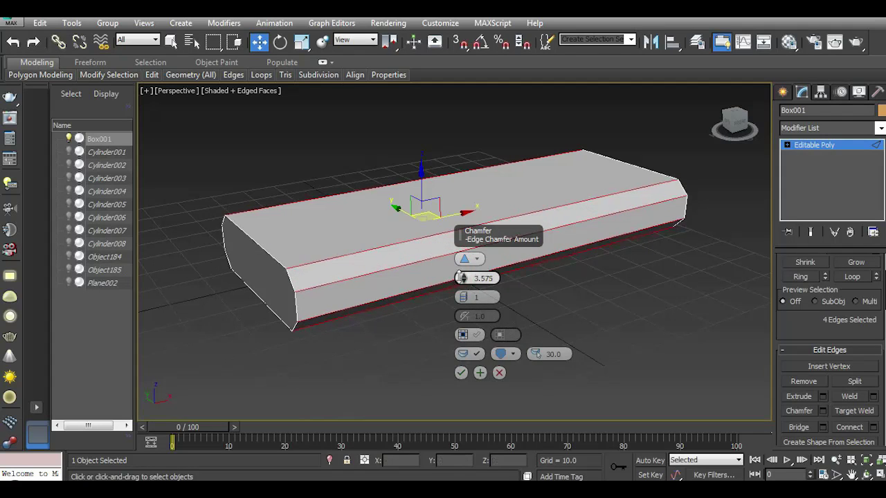
pyautogui.click(461, 373)
# Scale the whole box down to 81% along X.
pyautogui.press('r')
pyautogui.press('2')
pyautogui.click(417, 261)
pyautogui.moveTo(417, 262); pyautogui.dragTo(388, 273)
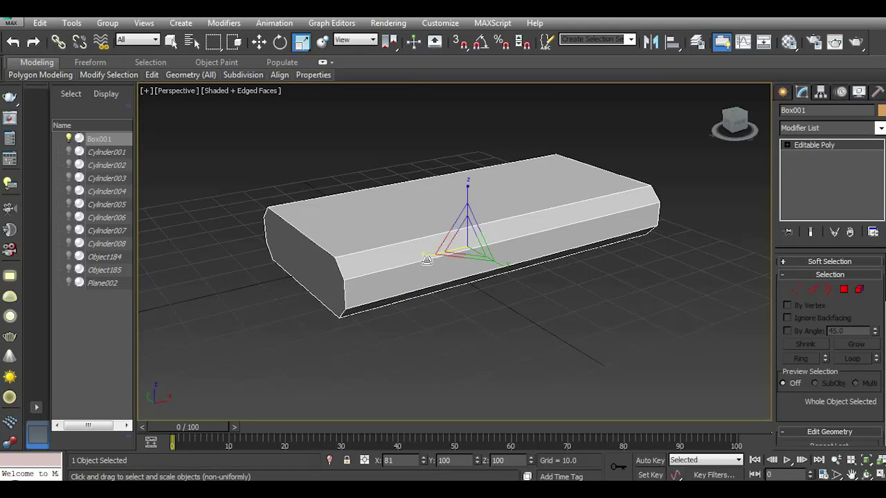
# Narrow the box along Y, then shrink it uniformly to about 74% X, 71% Y.
pyautogui.click(734, 123)
pyautogui.moveTo(501, 212); pyautogui.dragTo(483, 218)
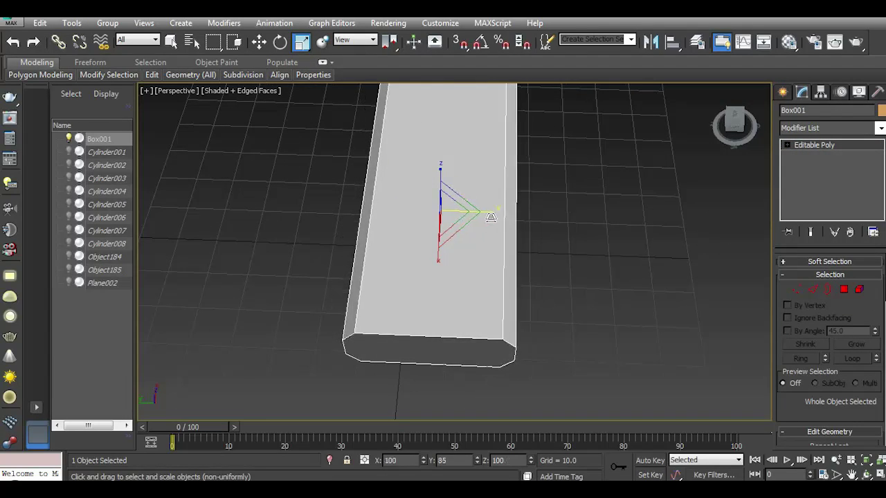
pyautogui.click(732, 122)
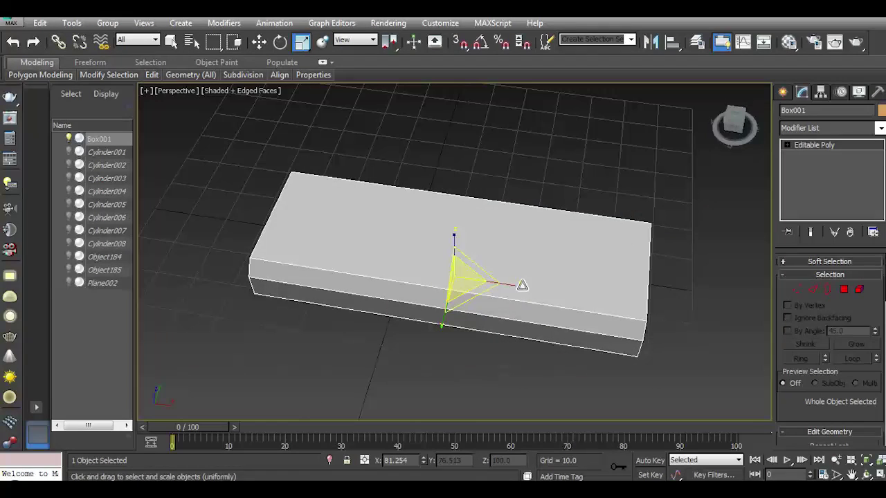
pyautogui.moveTo(440, 323); pyautogui.dragTo(510, 285)
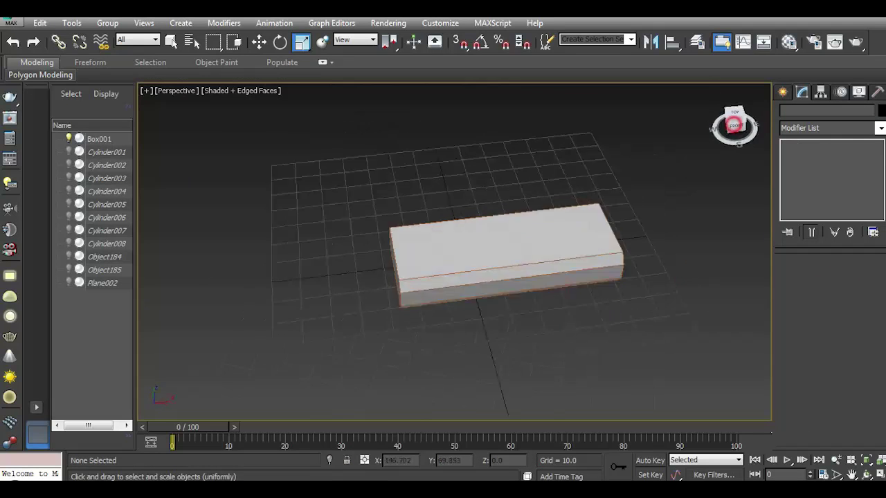
# Set the box's object colour to black, deselect it, and return to the Top view.
pyautogui.click(880, 110)
pyautogui.click(540, 275)
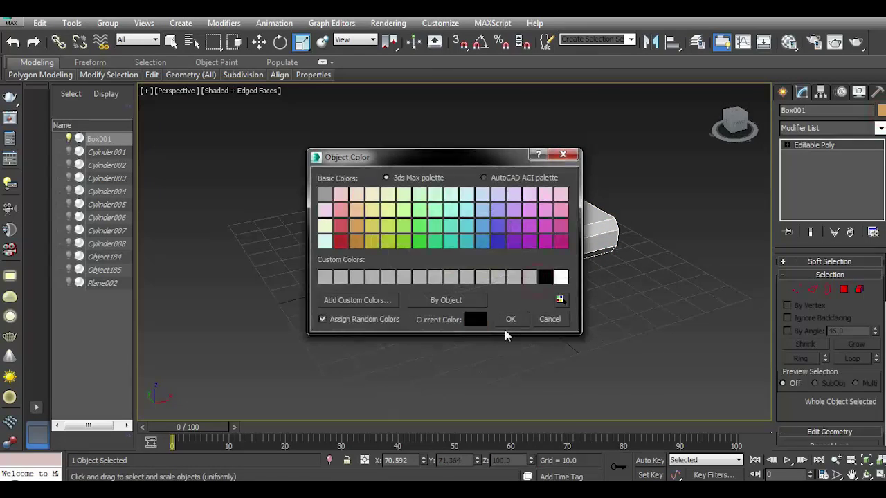
pyautogui.click(507, 317)
pyautogui.press('w')
pyautogui.click(586, 339)
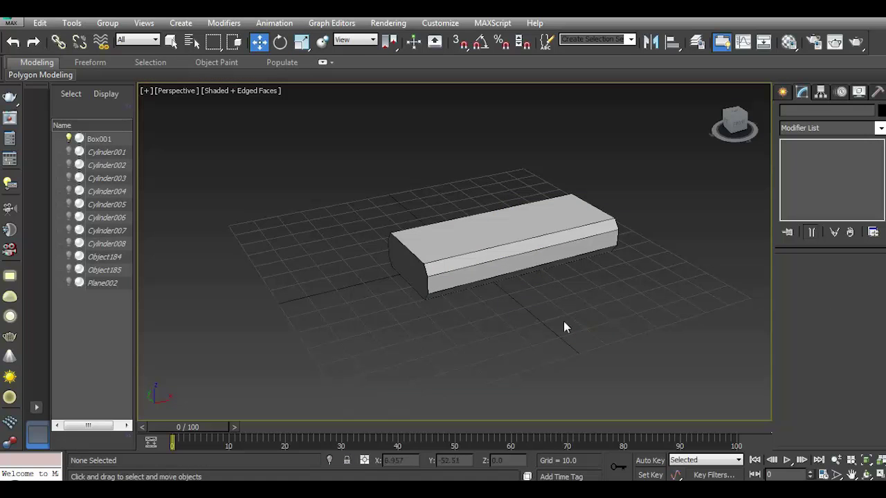
pyautogui.press('t')
pyautogui.scroll(4, 484, 332)
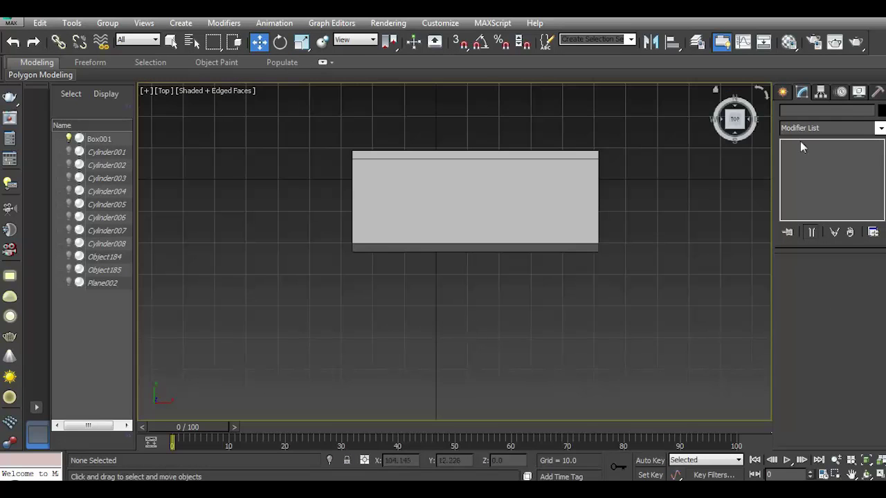
# Create a small cylinder beside the box and rotate it 90° with angle snap.
pyautogui.click(785, 92)
pyautogui.click(806, 203)
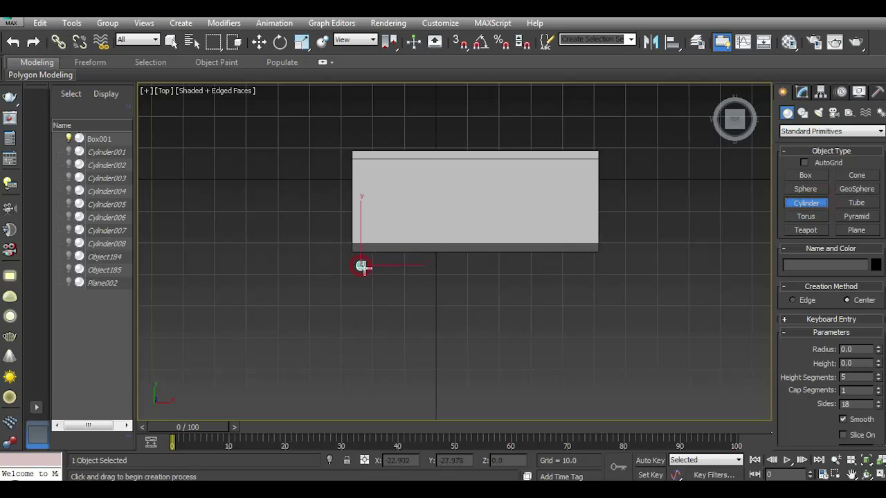
pyautogui.moveTo(360, 267); pyautogui.dragTo(366, 267)
pyautogui.click(280, 42)
pyautogui.press('a')
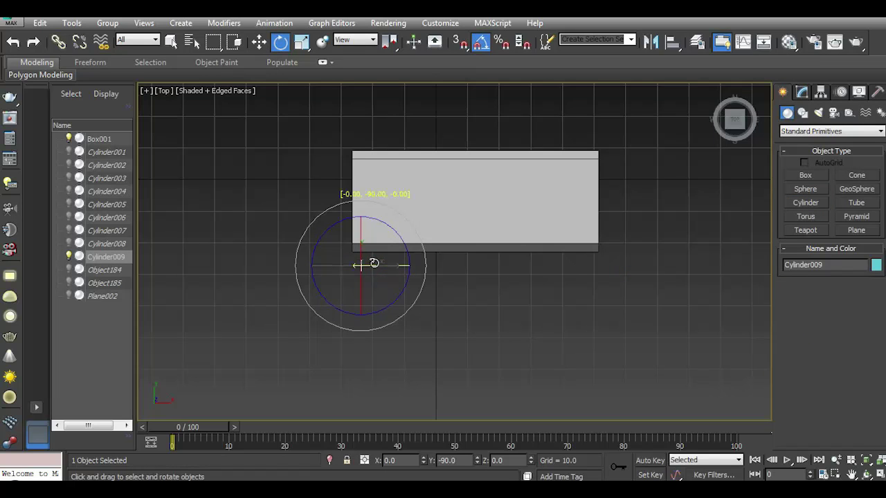
pyautogui.scroll(2, 374, 262)
# Set the cylinder height to about 76.555 and align it with the box's left end.
pyautogui.click(802, 92)
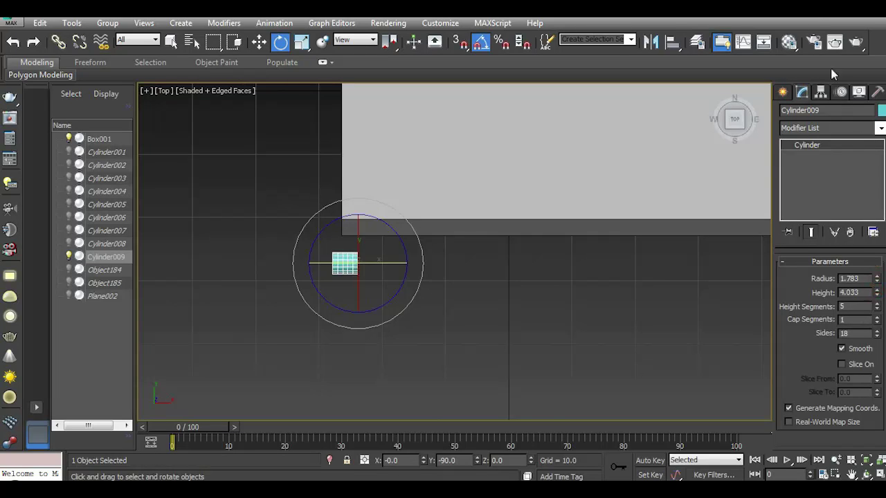
pyautogui.moveTo(875, 294); pyautogui.dragTo(878, 293)
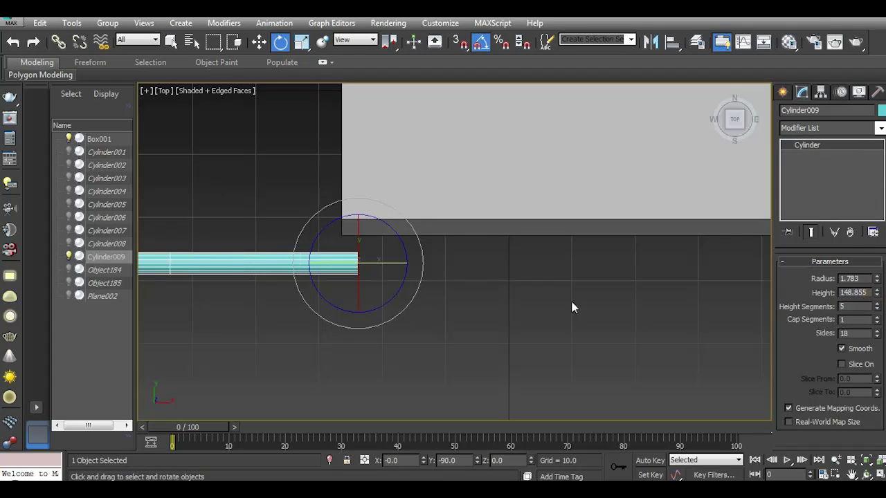
pyautogui.scroll(-3, 572, 307)
pyautogui.press('w')
pyautogui.moveTo(460, 287); pyautogui.dragTo(691, 286)
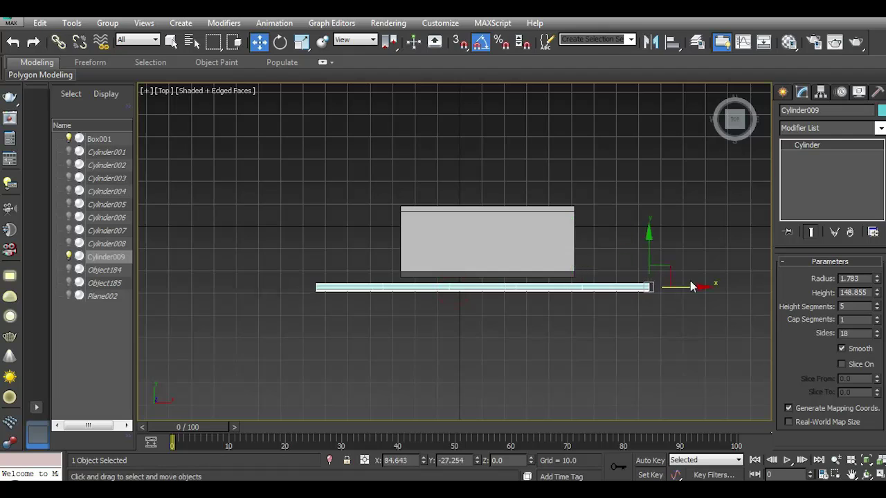
pyautogui.scroll(2, 628, 278)
pyautogui.moveTo(873, 294); pyautogui.dragTo(881, 303)
pyautogui.moveTo(704, 282)
pyautogui.mouseDown()
pyautogui.moveTo(601, 279)
pyautogui.moveTo(670, 280)
pyautogui.mouseUp()
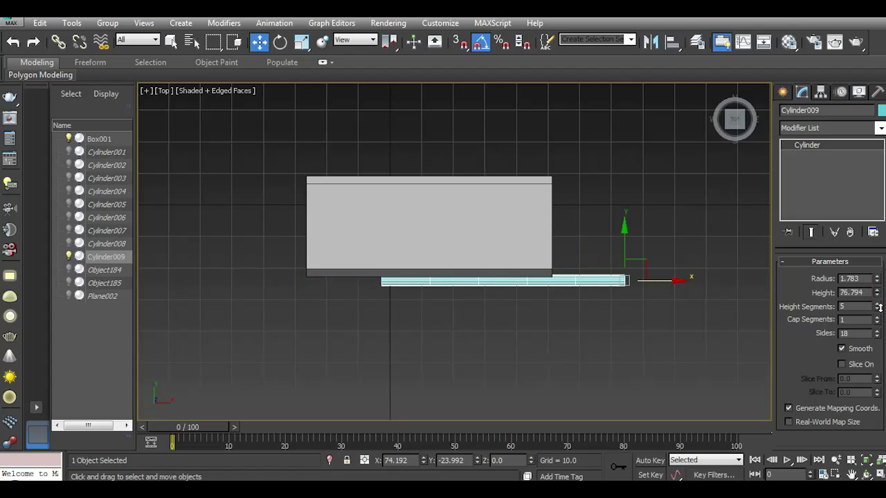
pyautogui.moveTo(666, 280); pyautogui.dragTo(587, 276)
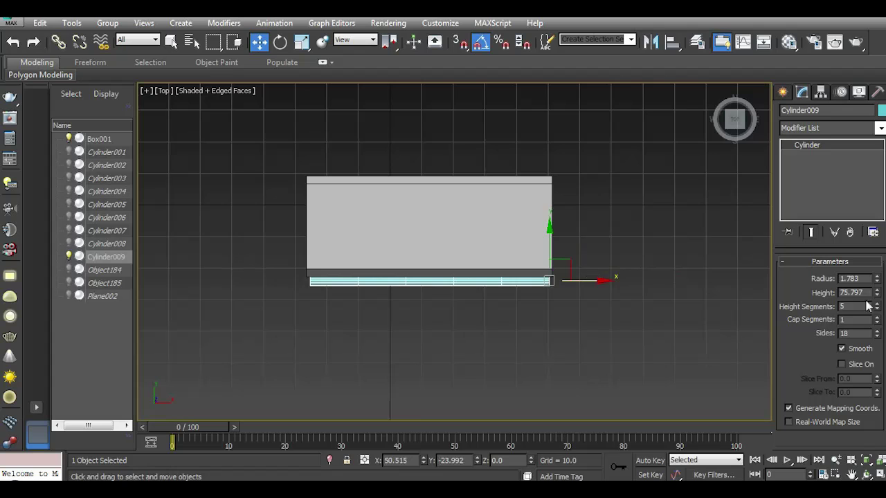
# Thin Cylinder009 to radius 1.551 and slide it onto the box's top front edge.
pyautogui.press('p')
pyautogui.press('m')
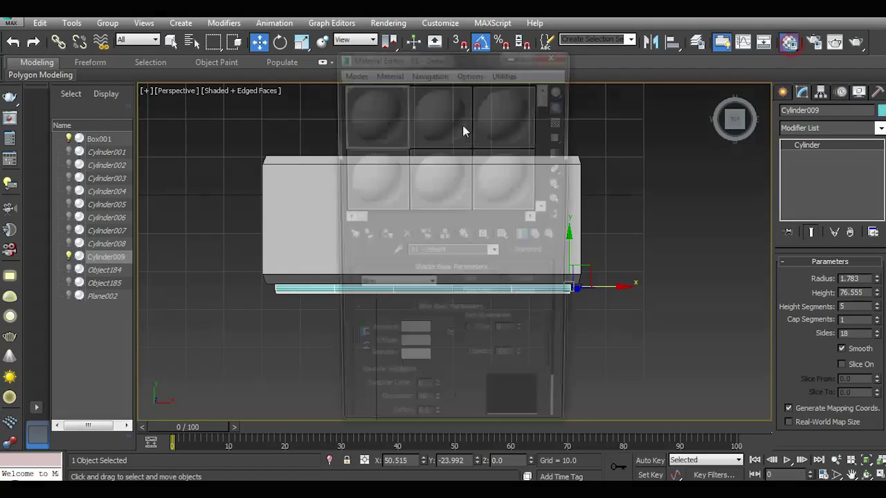
pyautogui.click(556, 53)
pyautogui.keyDown('alt'); pyautogui.moveTo(526, 228); pyautogui.dragTo(549, 175, button='middle'); pyautogui.keyUp('alt')
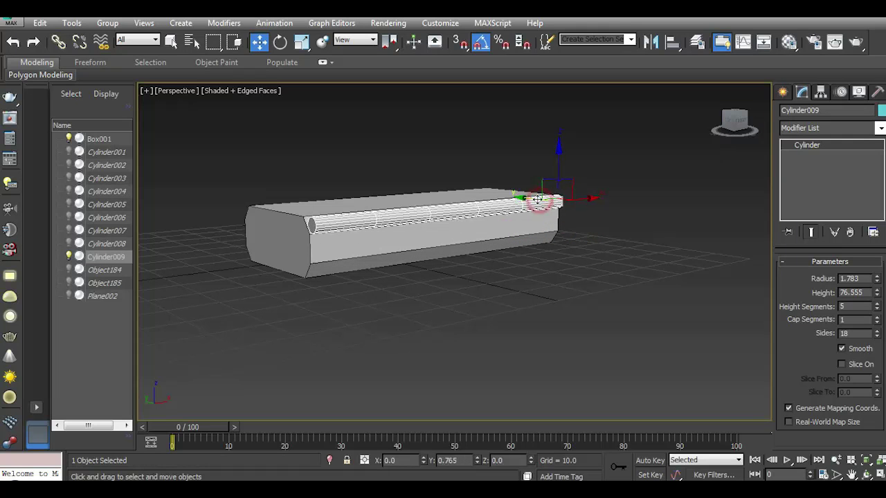
pyautogui.click(721, 131)
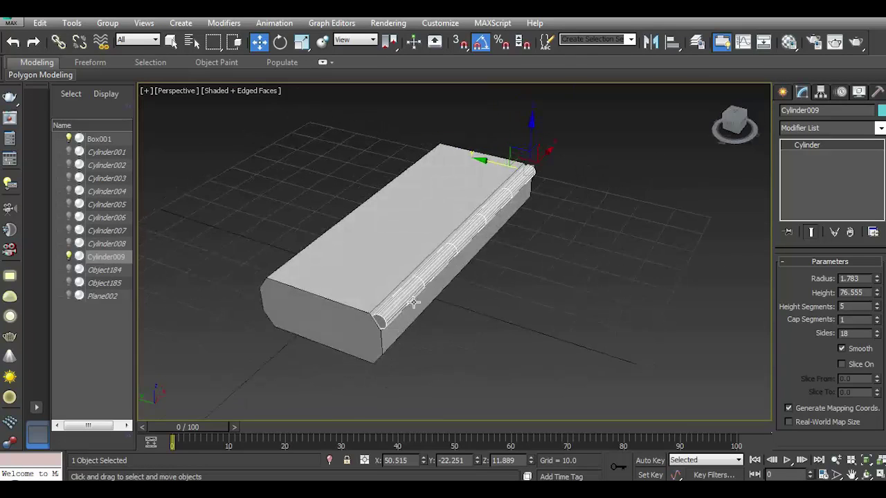
pyautogui.scroll(5, 449, 256)
pyautogui.moveTo(876, 278); pyautogui.dragTo(877, 285)
pyautogui.scroll(-4, 603, 310)
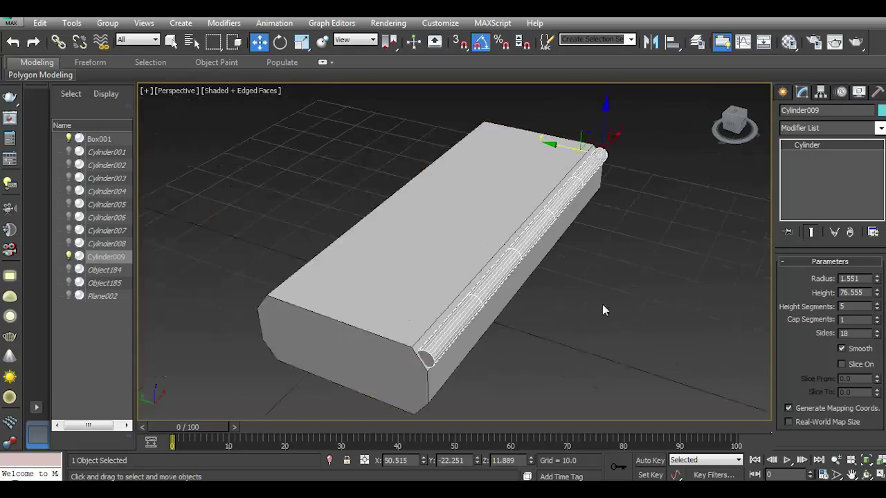
pyautogui.moveTo(603, 123); pyautogui.dragTo(602, 119)
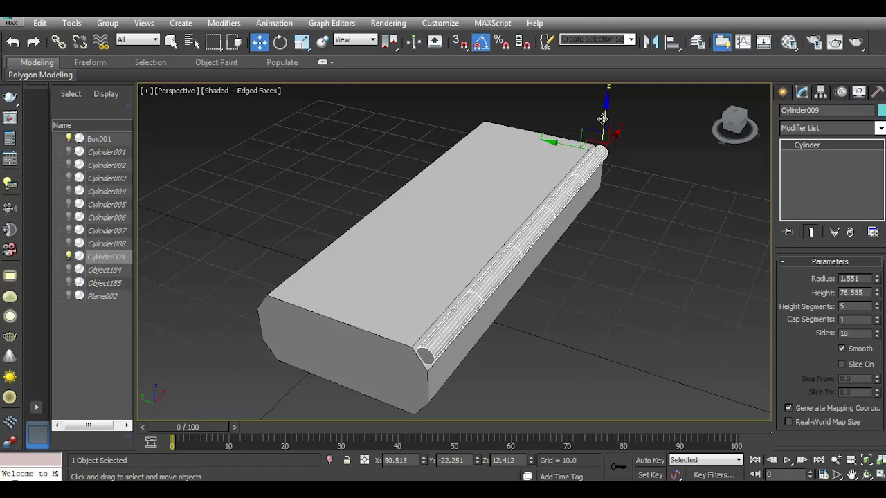
pyautogui.moveTo(734, 124); pyautogui.dragTo(751, 126)
pyautogui.rightClick(806, 145)
# Convert the cylinder to an Editable Poly with a black object colour.
pyautogui.click(818, 247)
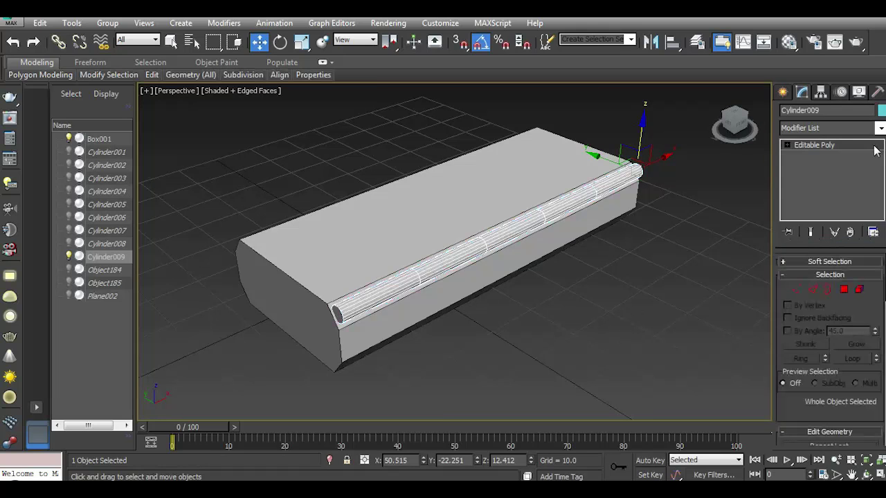
pyautogui.click(881, 111)
pyautogui.click(510, 319)
pyautogui.click(811, 289)
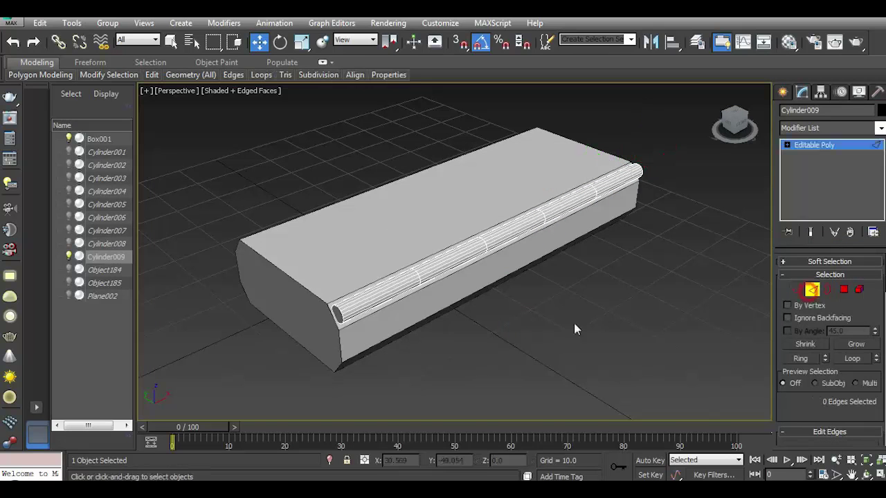
# Add an edge loop around the cylinder using the extra loop tools.
pyautogui.scroll(4, 339, 314)
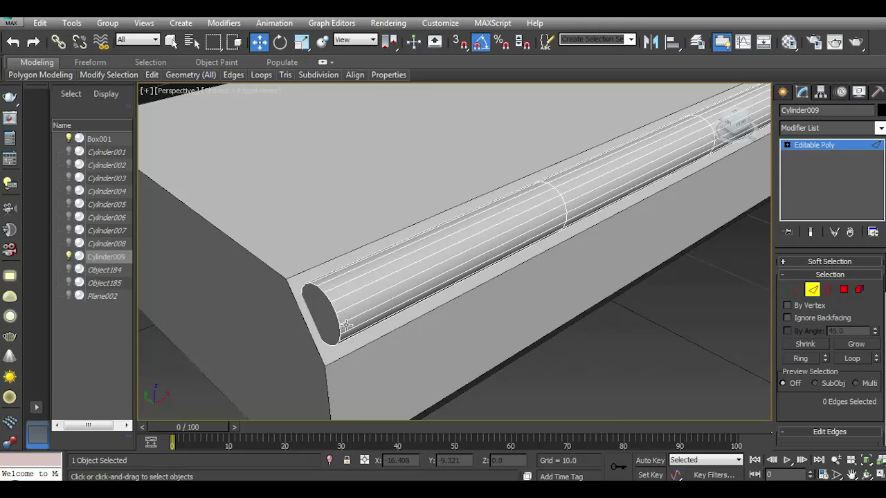
pyautogui.click(256, 124)
pyautogui.click(300, 320)
pyautogui.scroll(-5, 623, 180)
pyautogui.scroll(5, 501, 176)
pyautogui.scroll(-1, 484, 191)
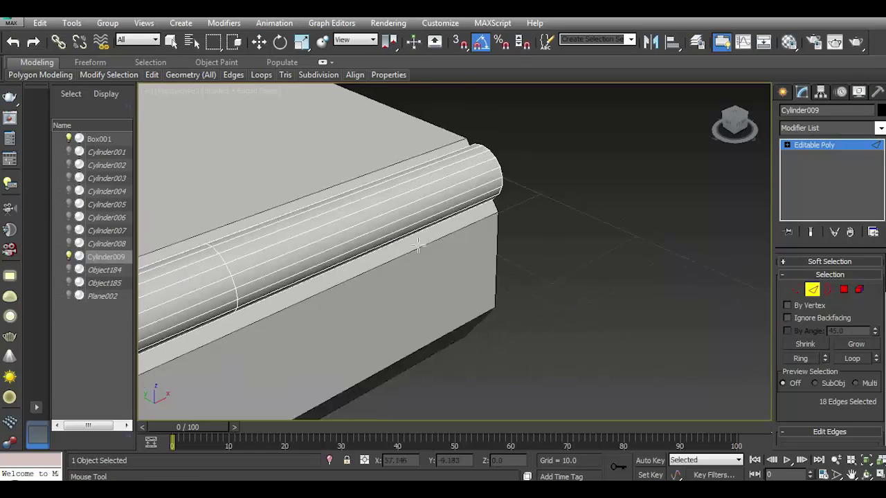
pyautogui.scroll(-1, 470, 203)
pyautogui.scroll(-3, 469, 201)
pyautogui.click(259, 41)
pyautogui.keyDown('alt'); pyautogui.moveTo(388, 277); pyautogui.dragTo(429, 276, button='middle'); pyautogui.keyUp('alt')
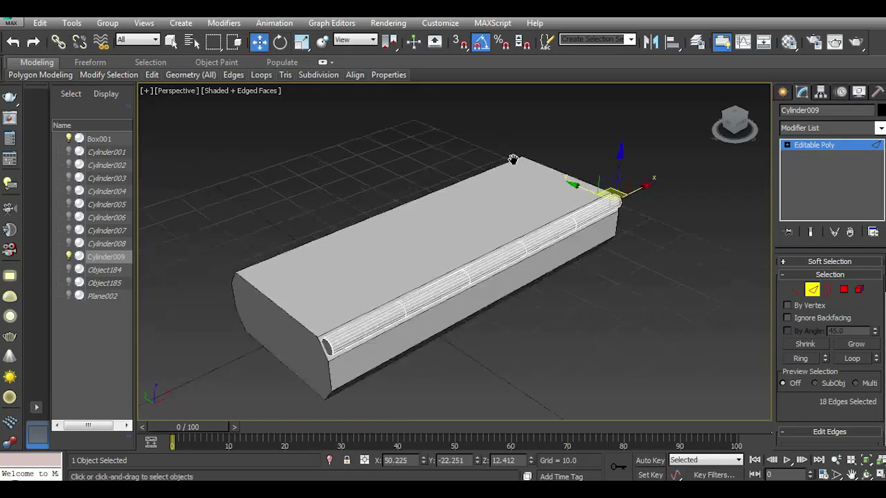
pyautogui.scroll(4, 363, 323)
pyautogui.scroll(-4, 362, 324)
pyautogui.scroll(4, 462, 331)
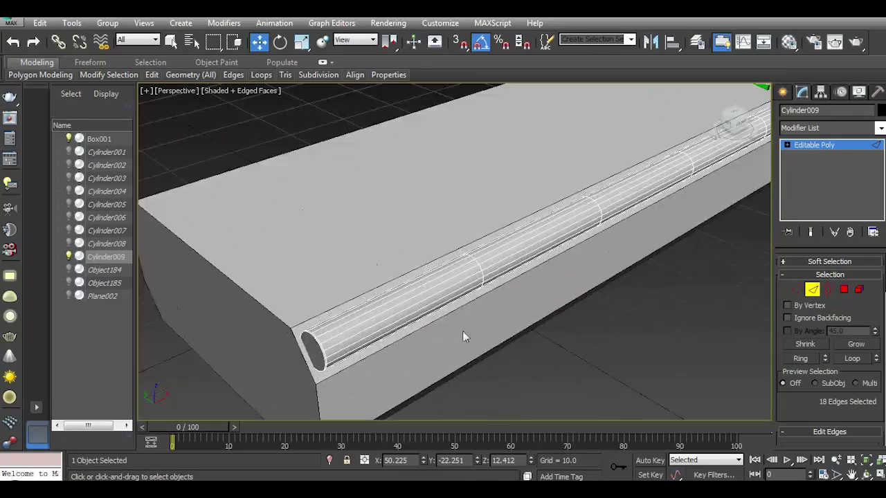
# Connect the cylinder's lengthwise edge ring with 2 segments slid toward its front end.
pyautogui.moveTo(447, 392); pyautogui.dragTo(447, 392)
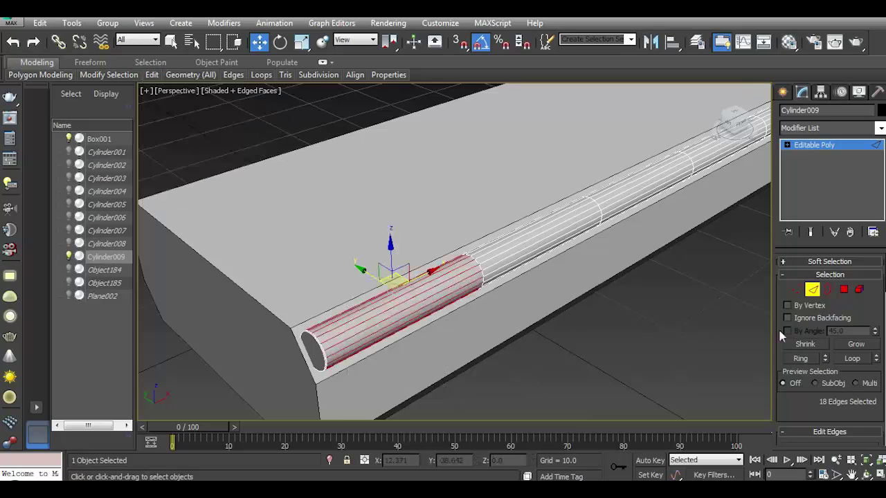
pyautogui.click(374, 313)
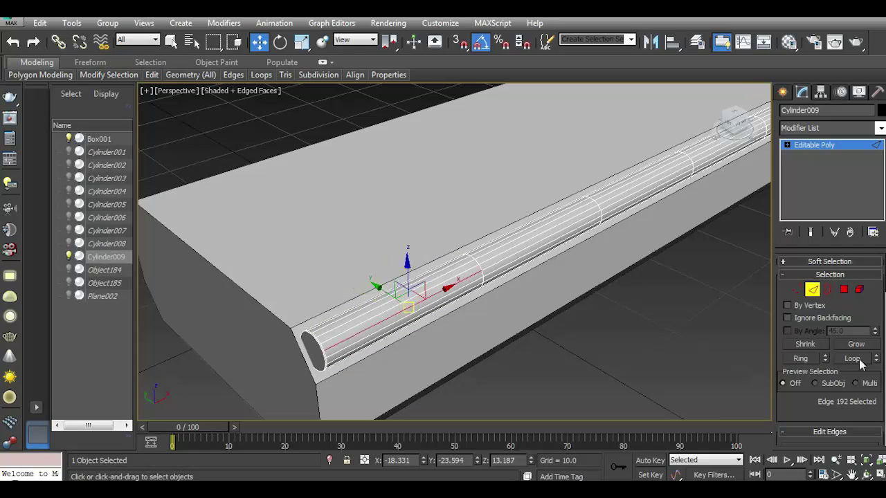
pyautogui.click(796, 356)
pyautogui.scroll(-3, 830, 366)
pyautogui.click(873, 422)
pyautogui.click(463, 256)
pyautogui.moveTo(463, 279)
pyautogui.mouseDown()
pyautogui.moveTo(464, 288)
pyautogui.moveTo(453, 118)
pyautogui.mouseUp()
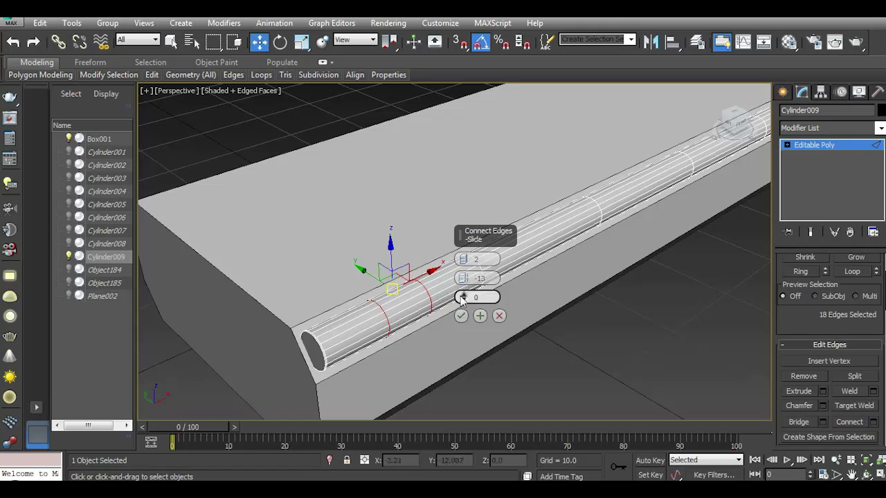
pyautogui.click(461, 316)
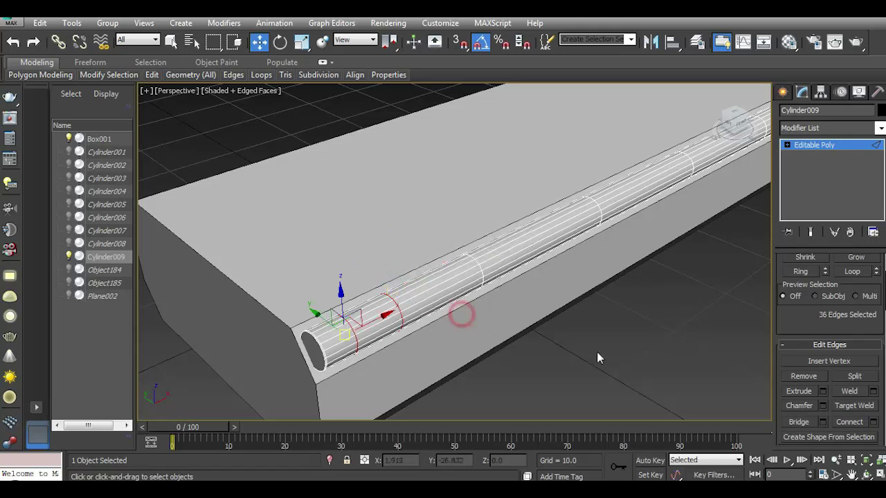
pyautogui.click(613, 348)
pyautogui.scroll(-5, 383, 366)
pyautogui.scroll(5, 384, 356)
pyautogui.keyDown('alt'); pyautogui.moveTo(384, 348); pyautogui.dragTo(370, 300, button='middle'); pyautogui.keyUp('alt')
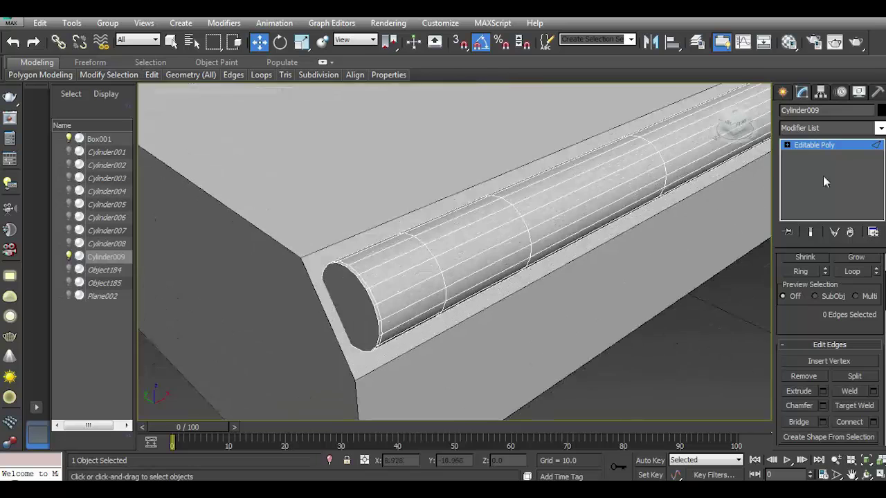
# Inset the cylinder's front end cap polygon.
pyautogui.press('4')
pyautogui.click(368, 300)
pyautogui.scroll(2, 367, 302)
pyautogui.scroll(2, 366, 304)
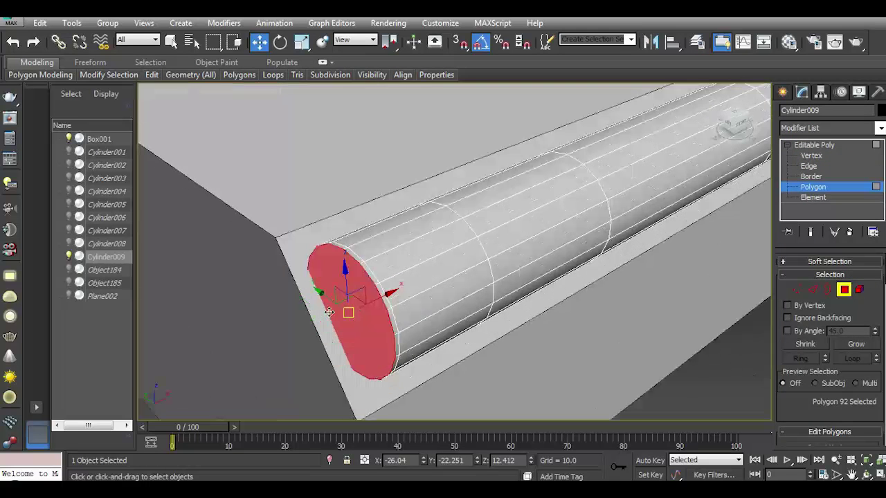
pyautogui.scroll(-3, 830, 346)
pyautogui.click(874, 361)
pyautogui.moveTo(464, 278); pyautogui.dragTo(464, 269)
pyautogui.click(479, 296)
pyautogui.click(461, 296)
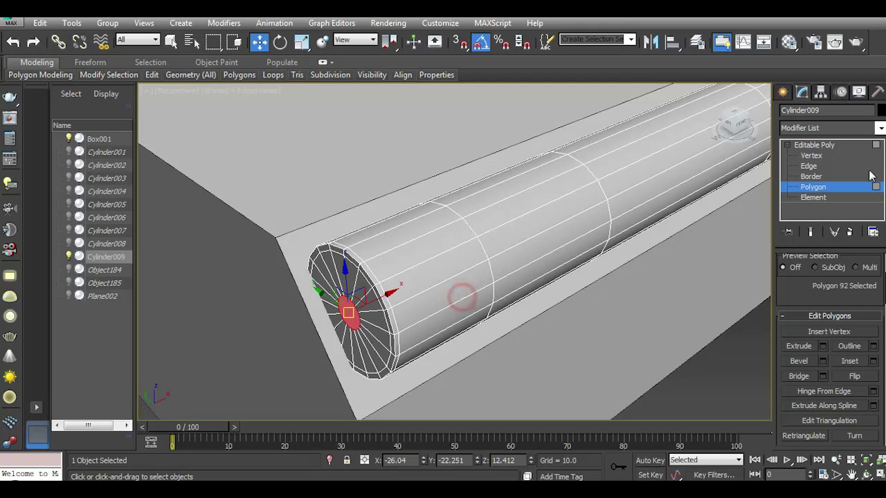
# Centre the cylinder's pivot to the object using Affect Pivot Only.
pyautogui.scroll(-3, 446, 278)
pyautogui.click(446, 279)
pyautogui.scroll(-2, 445, 279)
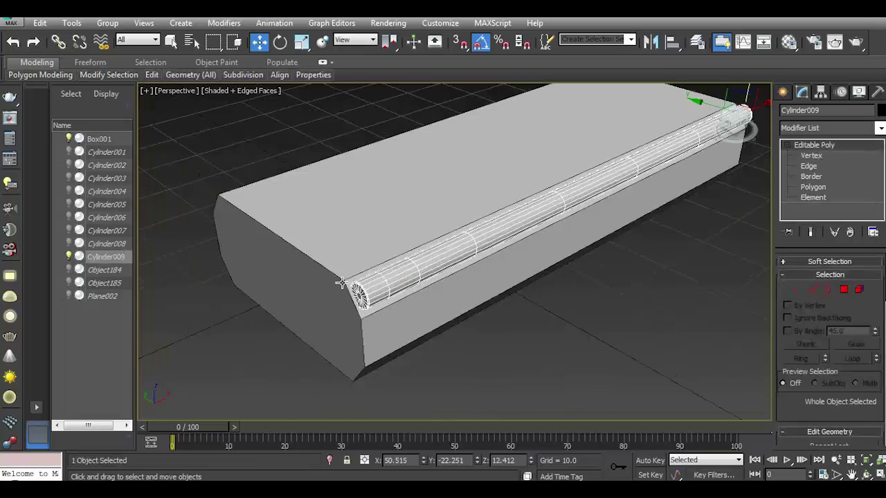
pyautogui.scroll(1, 585, 190)
pyautogui.click(820, 91)
pyautogui.click(831, 175)
pyautogui.click(830, 242)
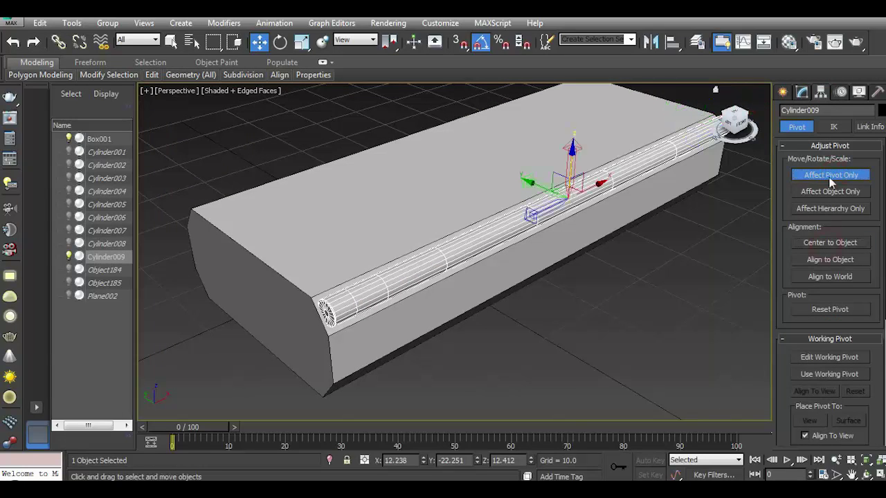
pyautogui.click(830, 175)
pyautogui.click(801, 92)
# Move the cylinder away from the box.
pyautogui.moveTo(539, 188); pyautogui.dragTo(542, 186)
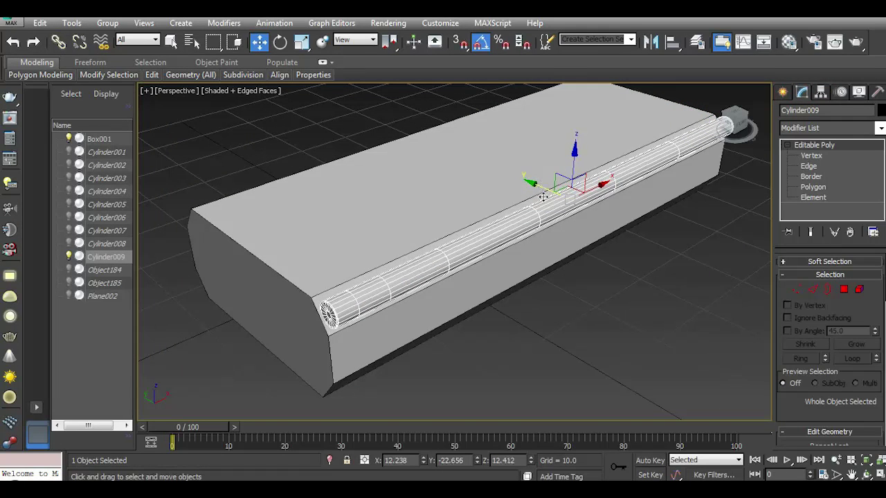
pyautogui.click(730, 123)
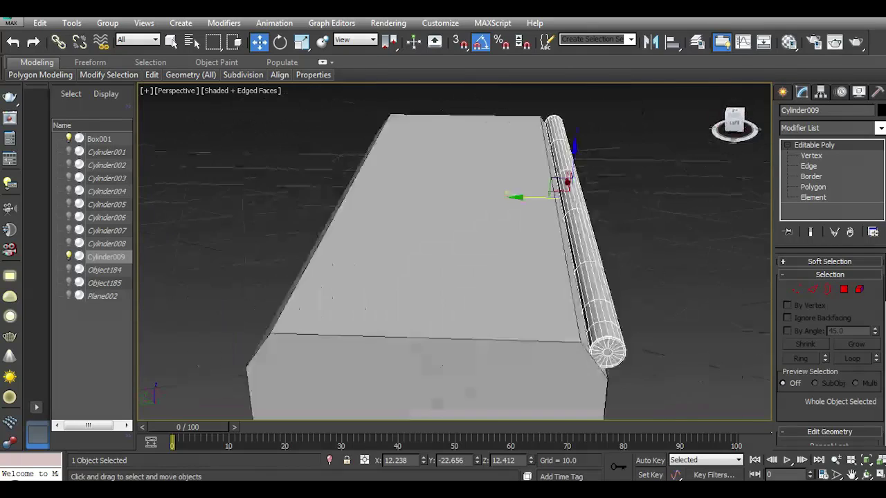
pyautogui.moveTo(635, 202); pyautogui.dragTo(556, 178, button='middle')
pyautogui.moveTo(418, 179); pyautogui.dragTo(485, 173)
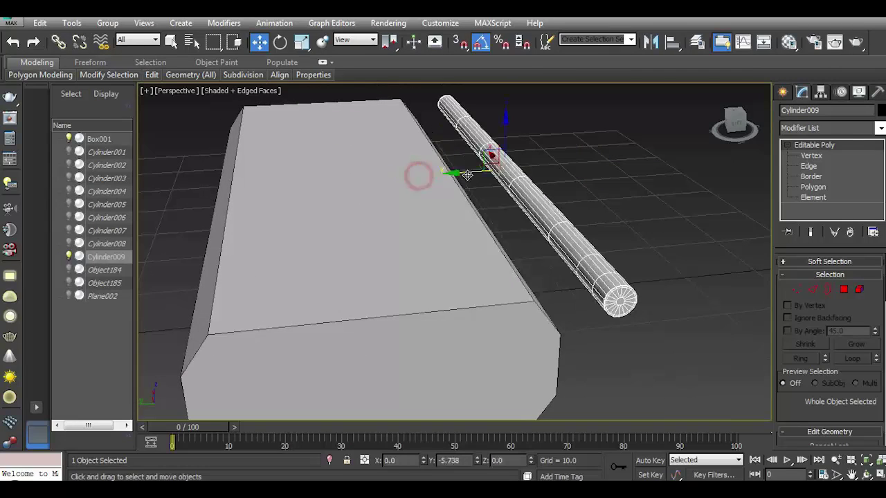
pyautogui.scroll(5, 622, 298)
# Select four side polygons near the cylinder's end.
pyautogui.press('4')
pyautogui.click(626, 299)
pyautogui.keyDown('ctrl'); pyautogui.click(622, 294); pyautogui.keyUp('ctrl')
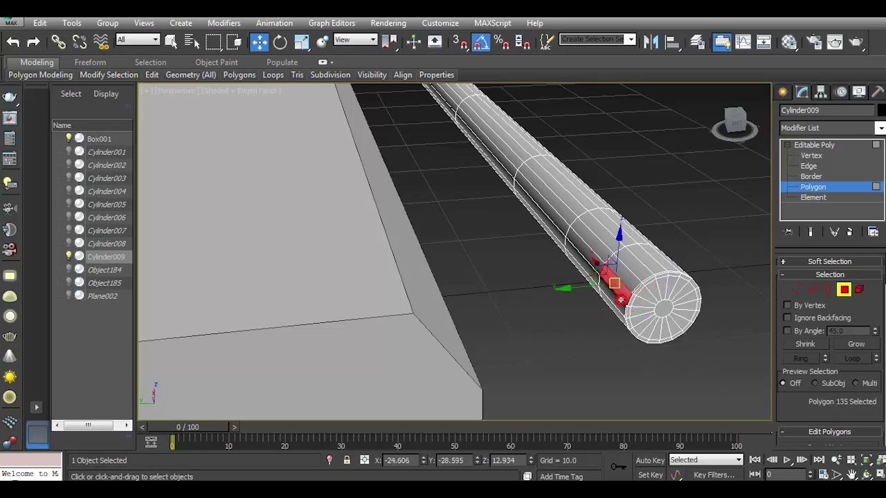
pyautogui.scroll(3, 623, 291)
pyautogui.keyDown('ctrl'); pyautogui.click(613, 334); pyautogui.keyUp('ctrl')
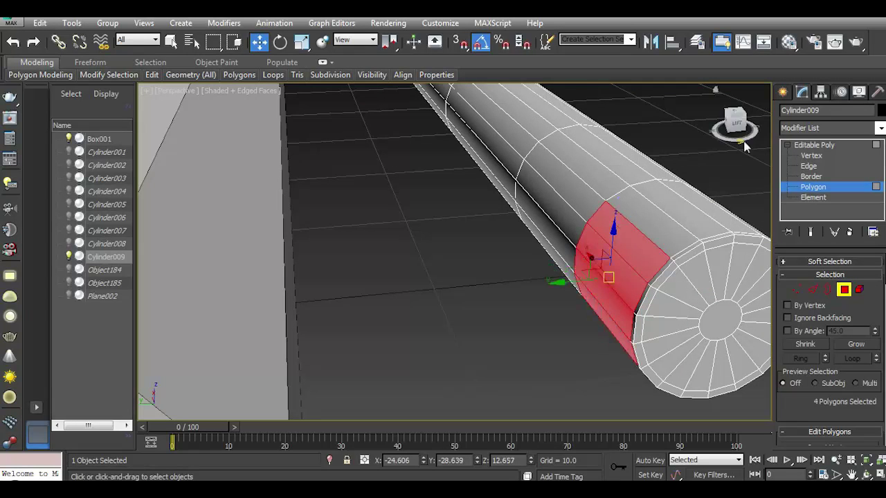
pyautogui.moveTo(733, 124); pyautogui.dragTo(779, 130)
pyautogui.moveTo(737, 126)
pyautogui.mouseDown(button='middle')
pyautogui.moveTo(658, 170)
pyautogui.moveTo(687, 160)
pyautogui.mouseUp(button='middle')
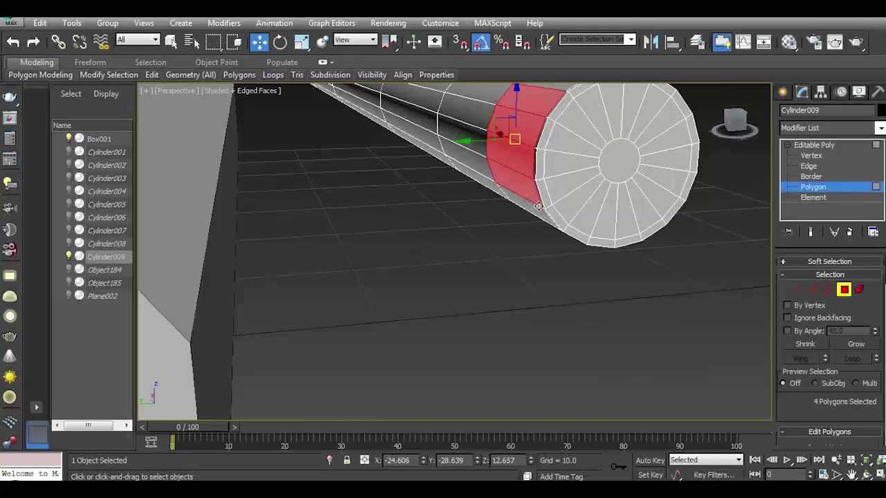
pyautogui.scroll(-2, 686, 160)
pyautogui.moveTo(584, 184)
pyautogui.mouseDown(button='middle')
pyautogui.moveTo(644, 272)
pyautogui.moveTo(667, 270)
pyautogui.mouseUp(button='middle')
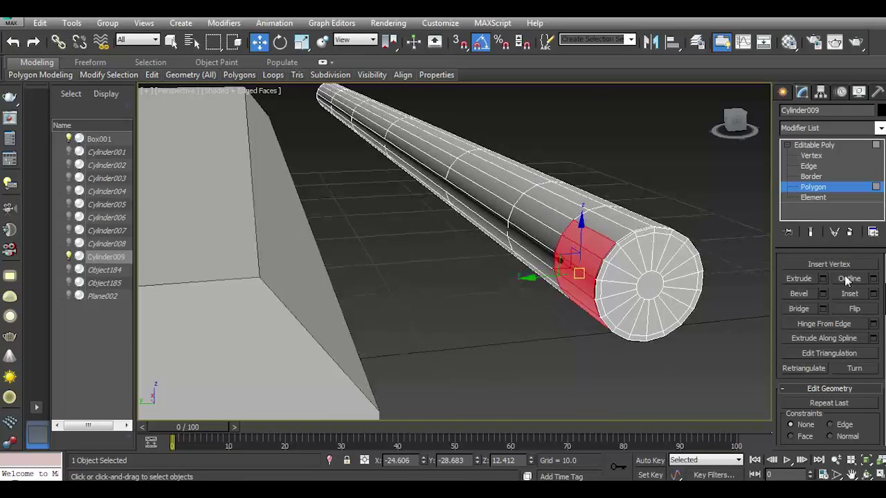
# Extrude the four side polygons and flatten them with Make Planar along Y.
pyautogui.click(821, 278)
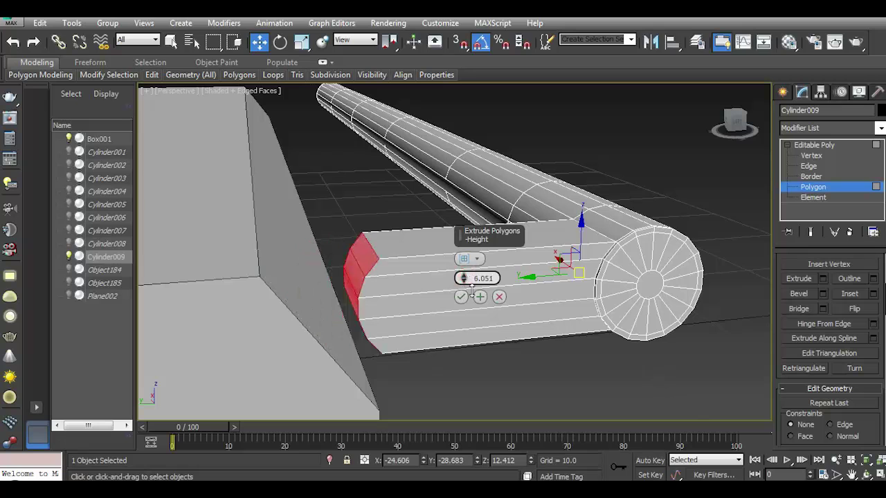
pyautogui.moveTo(464, 277); pyautogui.dragTo(470, 298)
pyautogui.click(461, 297)
pyautogui.scroll(-5, 830, 311)
pyautogui.click(871, 294)
pyautogui.click(11, 42)
pyautogui.click(858, 296)
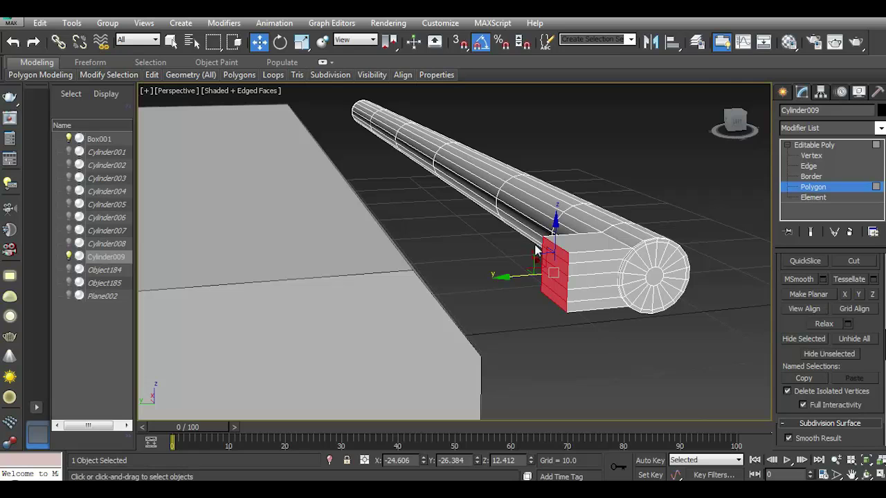
# Slide the rail cylinder back onto the box and raise it slightly.
pyautogui.click(825, 145)
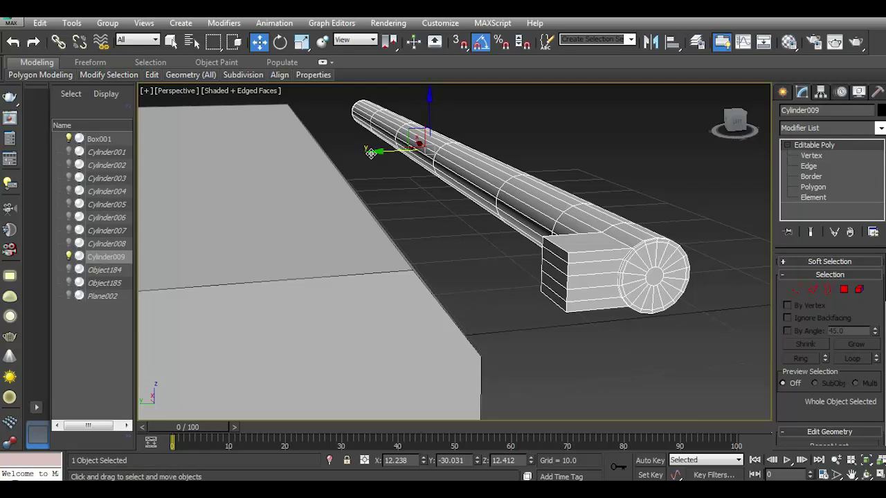
pyautogui.moveTo(371, 153); pyautogui.dragTo(297, 154)
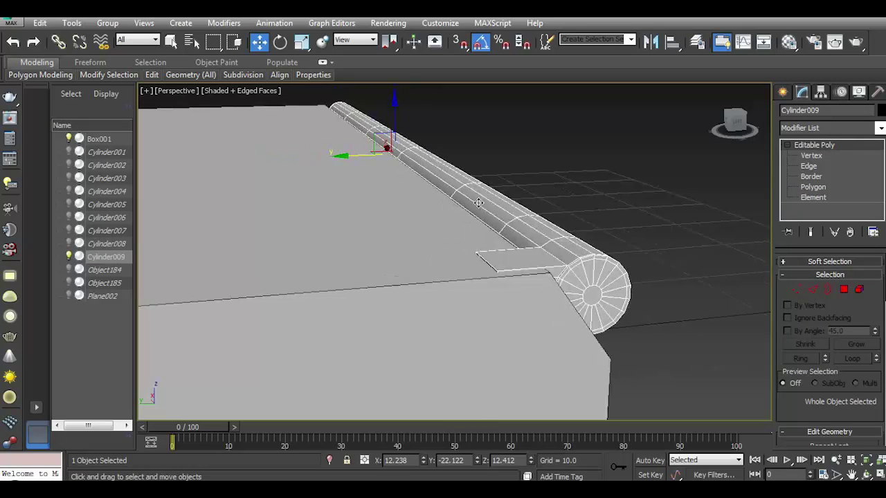
pyautogui.moveTo(392, 123); pyautogui.dragTo(391, 121)
pyautogui.moveTo(392, 121)
pyautogui.keyDown('alt'); pyautogui.mouseDown(button='middle')
pyautogui.moveTo(672, 185)
pyautogui.moveTo(612, 225)
pyautogui.mouseUp(button='middle'); pyautogui.keyUp('alt')
# Extrude the bar's end faces much farther along the box's front edge, to about 9.
pyautogui.click(842, 289)
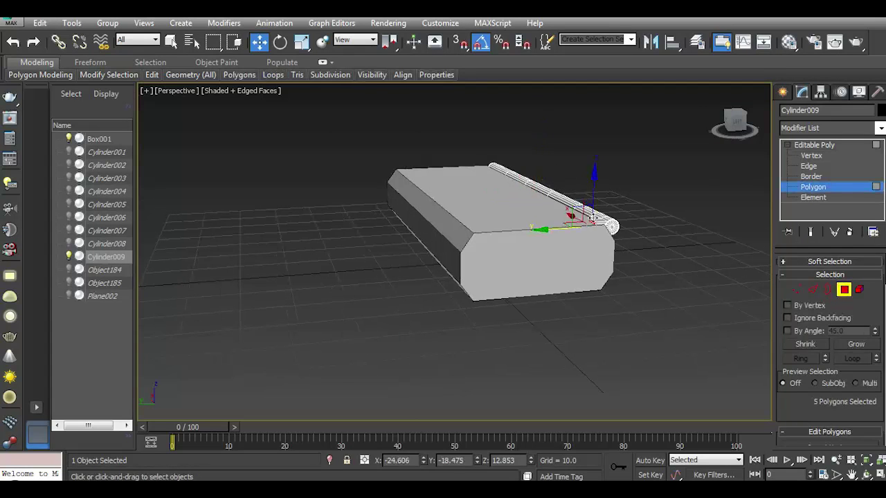
pyautogui.press('z')
pyautogui.scroll(-3, 811, 353)
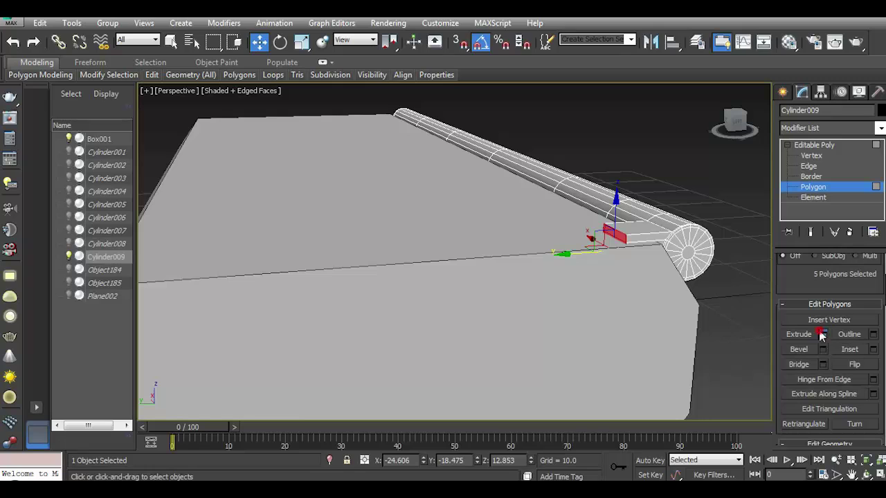
pyautogui.click(822, 334)
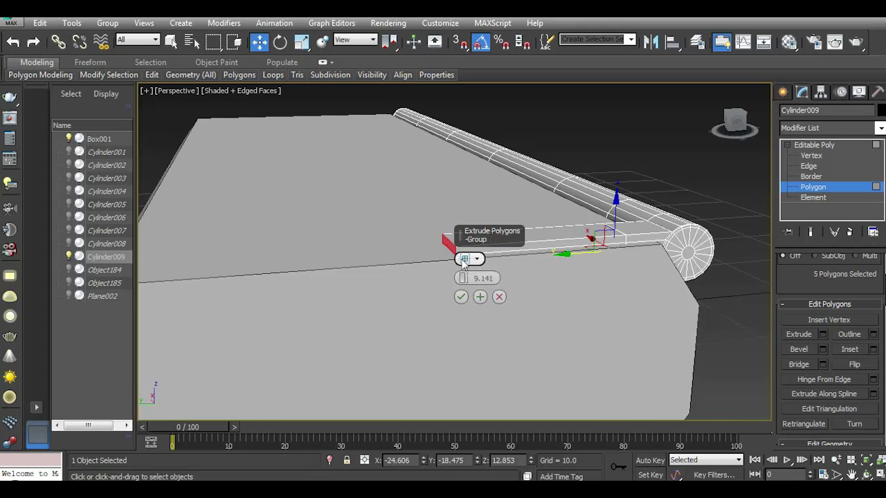
pyautogui.moveTo(463, 278); pyautogui.dragTo(475, 308)
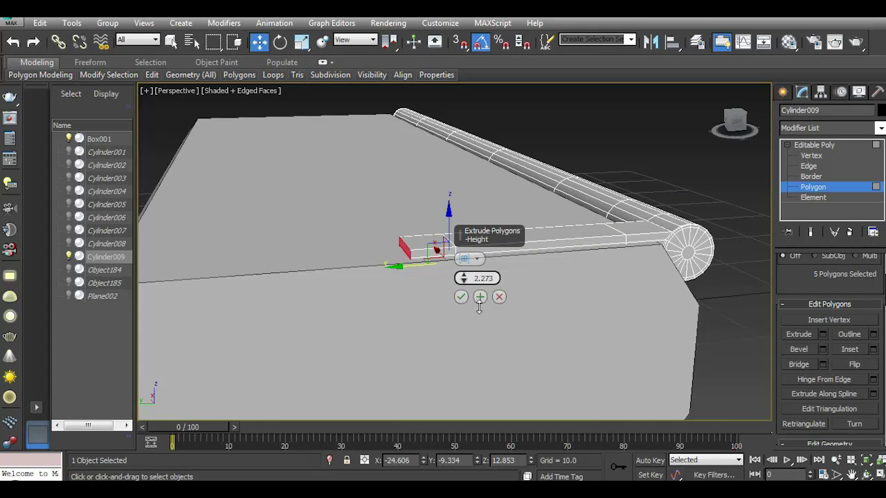
pyautogui.click(460, 296)
pyautogui.click(814, 144)
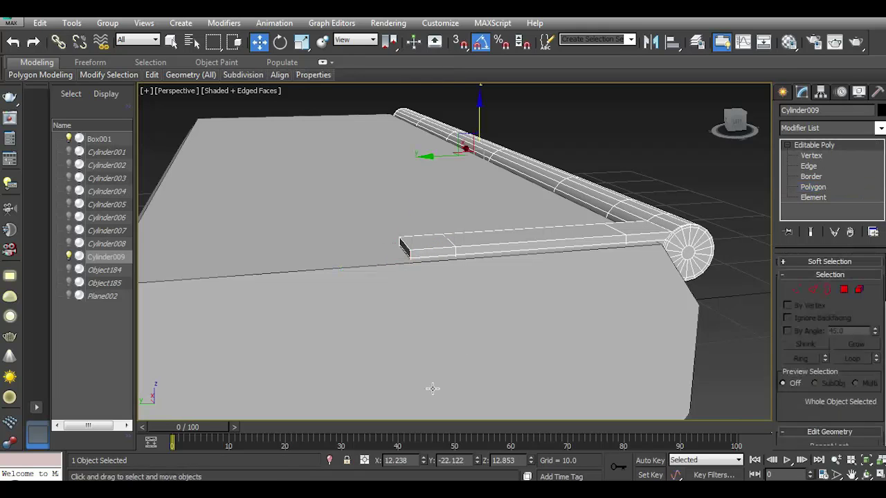
# Isolate the cylinder and select the edge loops at the bar's end, junction and length.
pyautogui.click(331, 462)
pyautogui.click(331, 461)
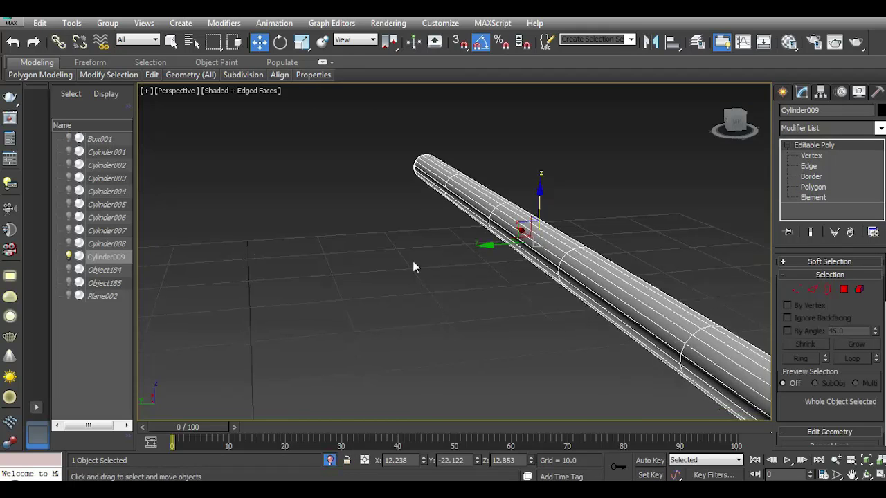
pyautogui.scroll(5, 430, 314)
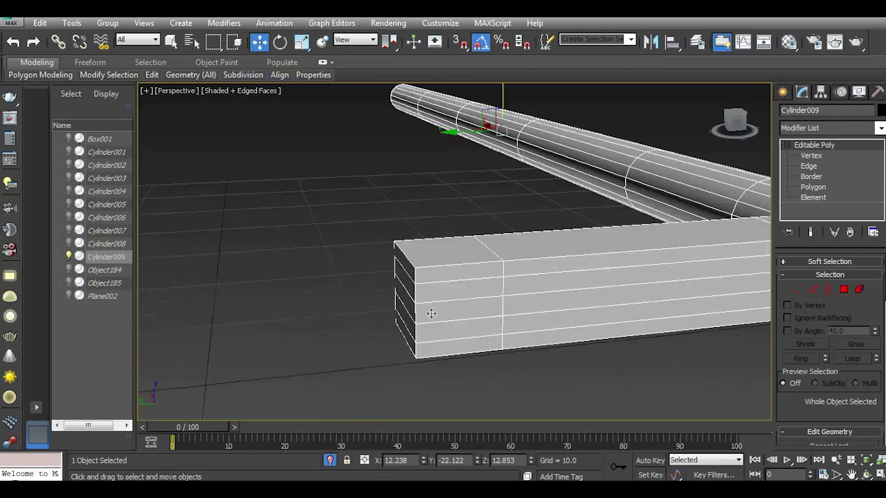
pyautogui.click(811, 290)
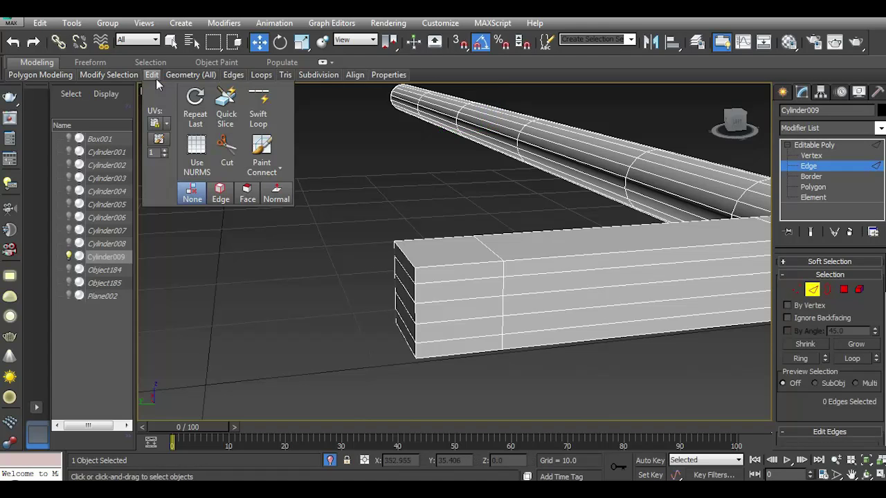
pyautogui.doubleClick(416, 271)
pyautogui.moveTo(416, 272); pyautogui.dragTo(230, 298, button='middle')
pyautogui.doubleClick(707, 263)
pyautogui.doubleClick(216, 264)
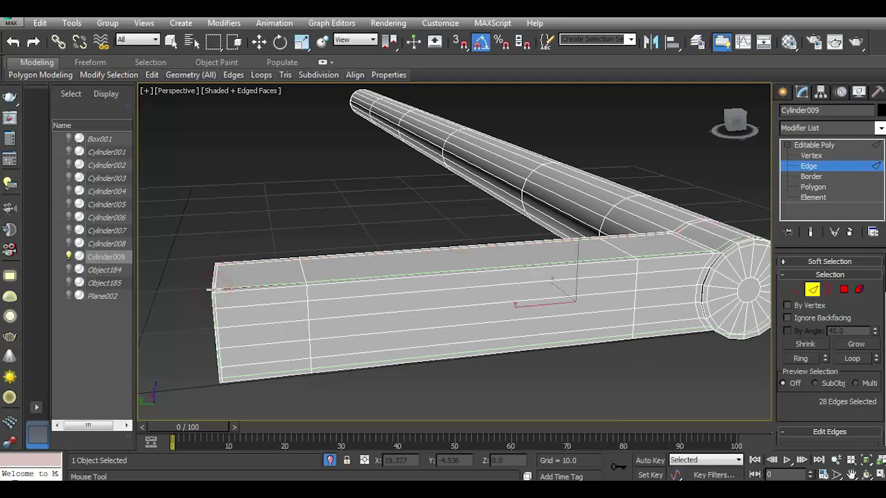
pyautogui.click(258, 41)
pyautogui.click(832, 152)
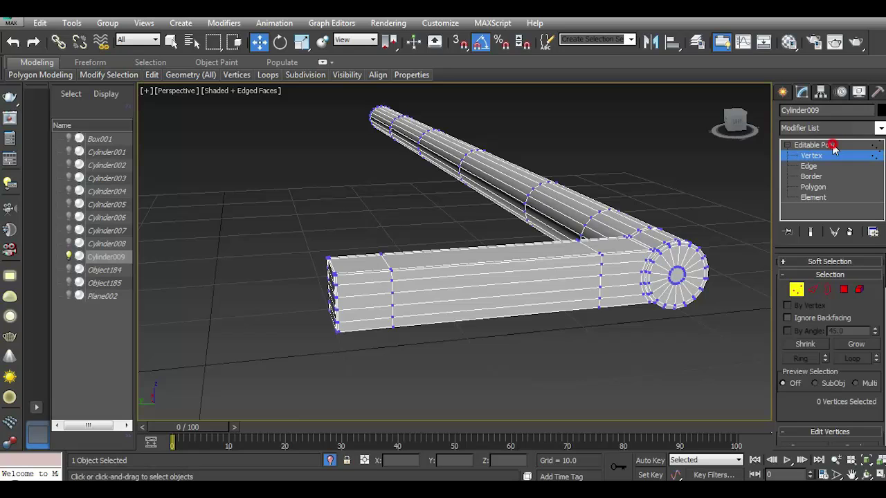
pyautogui.click(329, 460)
# Add a Symmetry modifier to the rail cylinder.
pyautogui.click(814, 145)
pyautogui.click(830, 127)
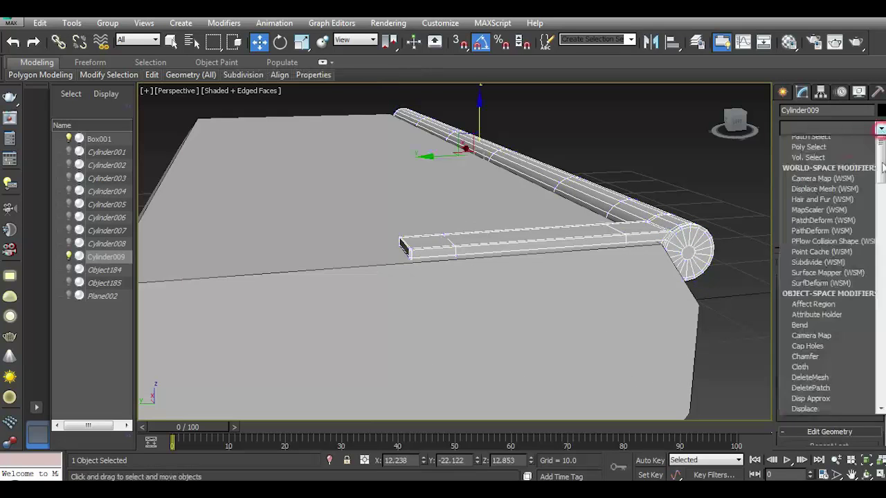
pyautogui.scroll(-5, 831, 256)
pyautogui.scroll(-5, 832, 257)
pyautogui.click(807, 236)
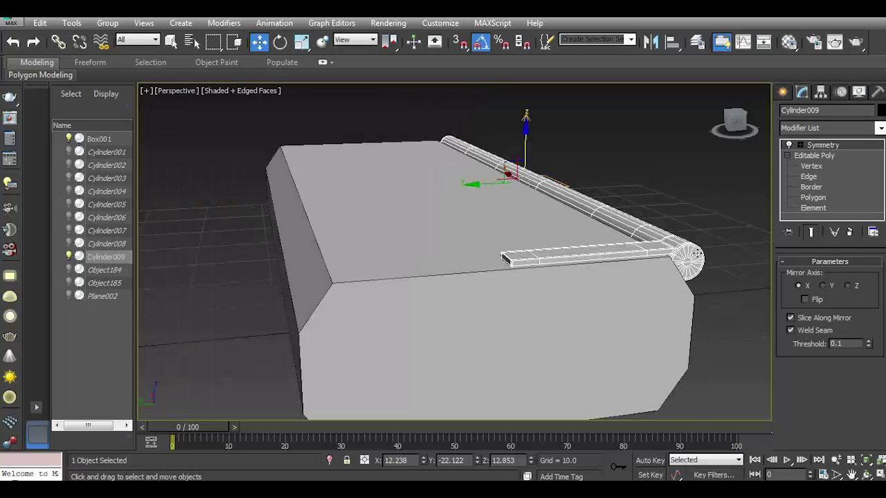
# Mirror on the Y axis, move the mirror plane to the box centre, and flip.
pyautogui.press('1')
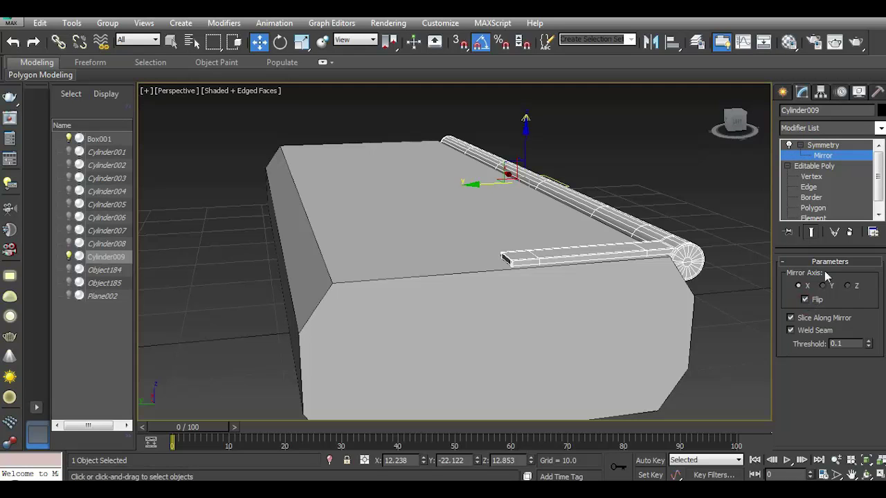
pyautogui.click(822, 286)
pyautogui.click(804, 300)
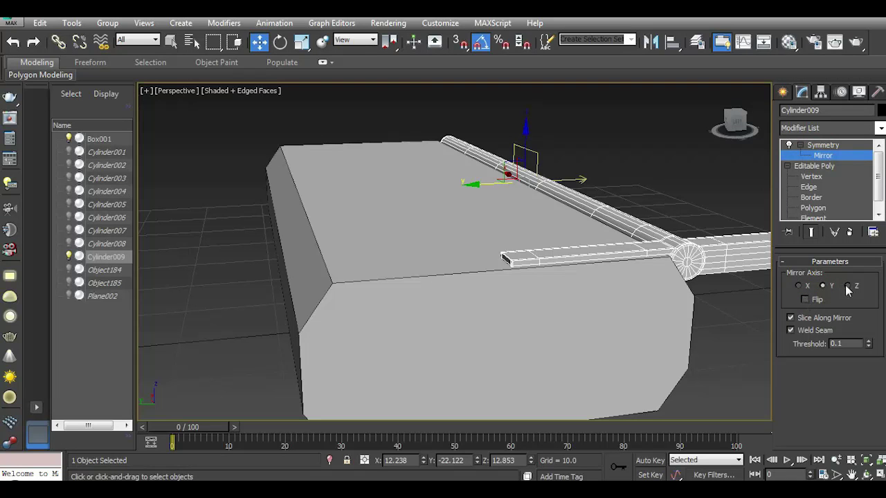
pyautogui.moveTo(529, 181); pyautogui.dragTo(480, 183)
pyautogui.moveTo(467, 179)
pyautogui.mouseDown()
pyautogui.moveTo(549, 169)
pyautogui.moveTo(363, 188)
pyautogui.mouseUp()
pyautogui.click(804, 299)
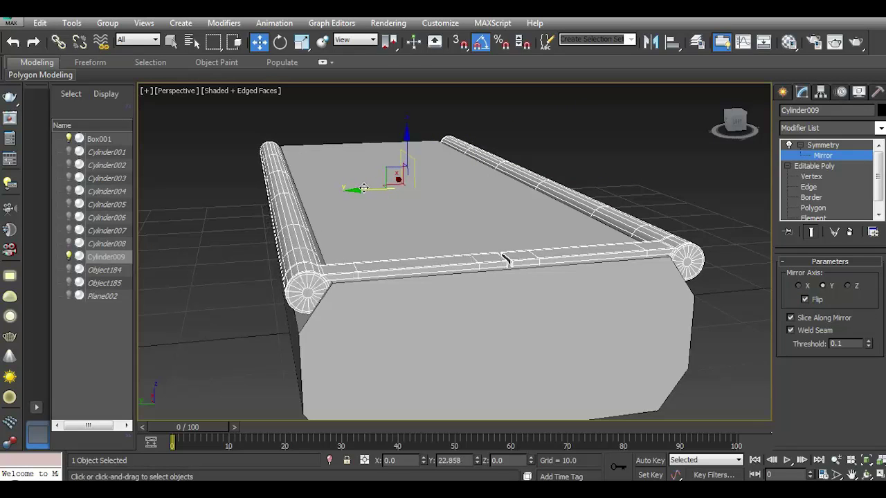
# Switch to polygon level and grow the selected face selection.
pyautogui.click(808, 186)
pyautogui.click(811, 197)
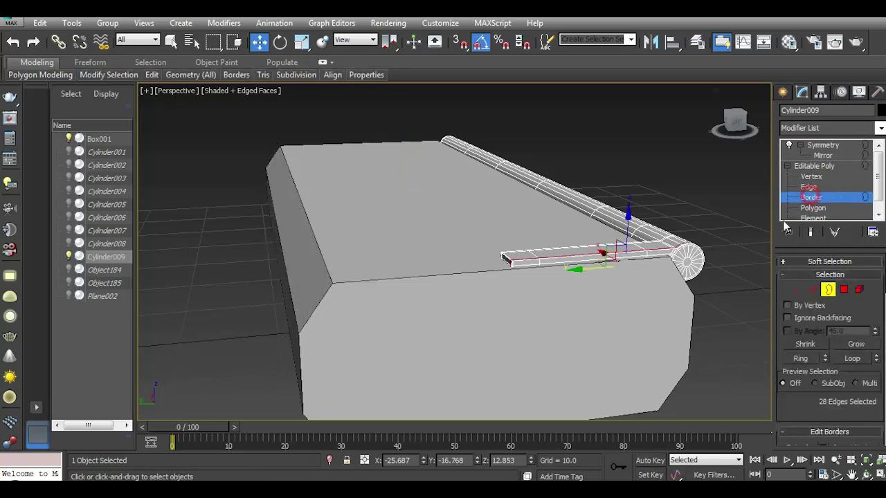
pyautogui.click(814, 208)
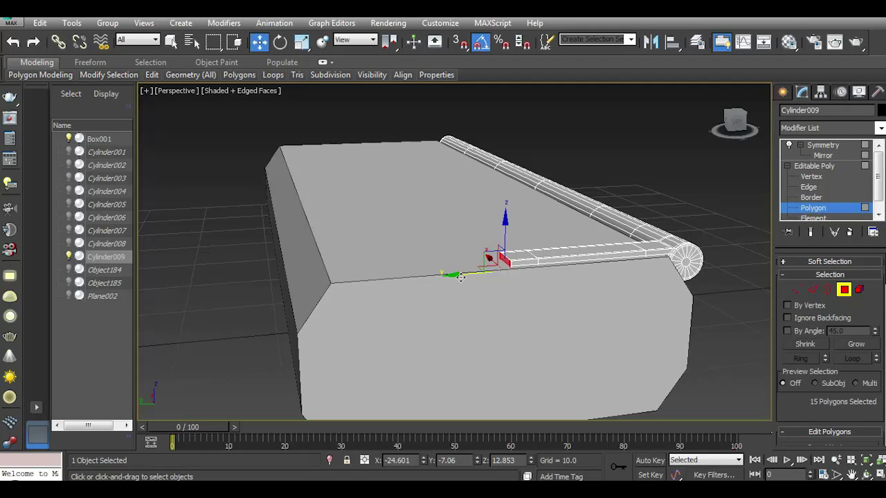
pyautogui.press('z')
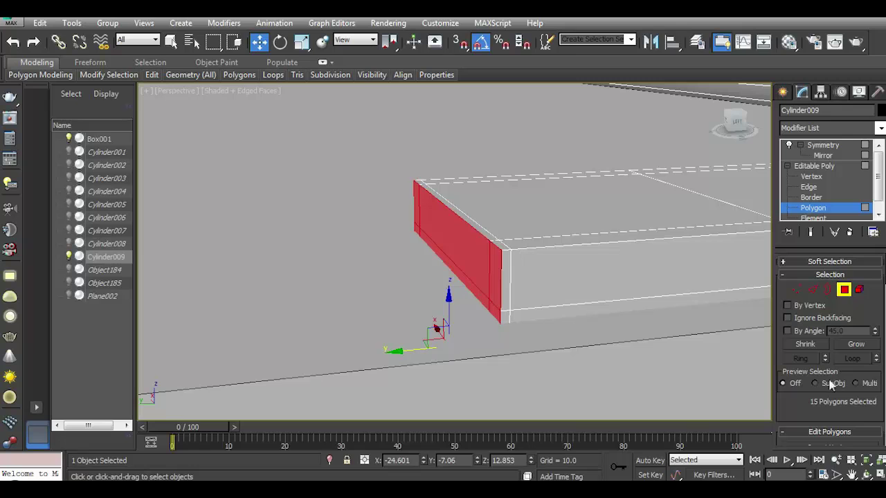
pyautogui.click(865, 346)
pyautogui.scroll(-3, 542, 288)
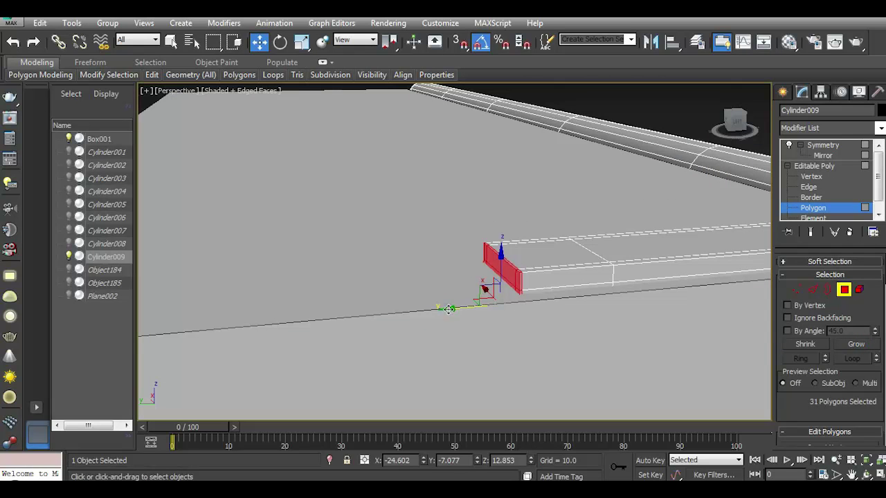
pyautogui.scroll(-2, 448, 308)
pyautogui.scroll(-3, 405, 253)
# Check the symmetry mirror plane, then clear the selection and reselect the rail cylinder.
pyautogui.click(823, 155)
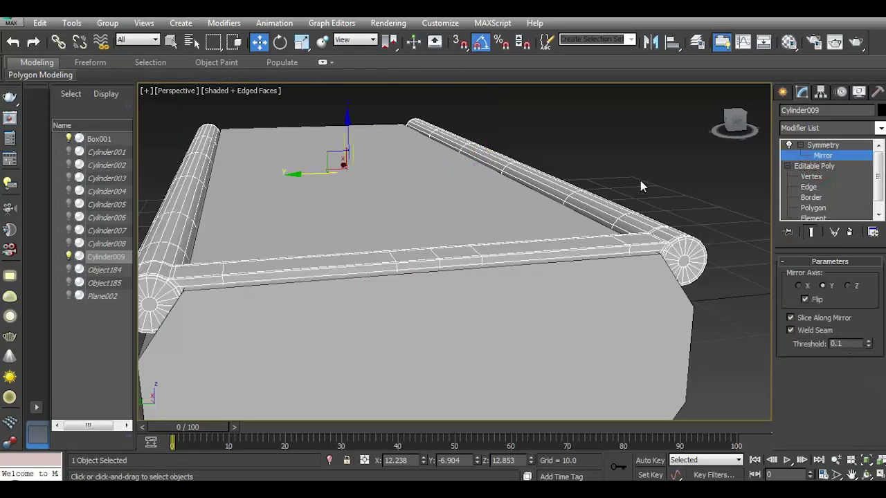
pyautogui.scroll(-3, 640, 187)
pyautogui.click(823, 144)
pyautogui.click(729, 197)
pyautogui.moveTo(729, 197)
pyautogui.keyDown('alt'); pyautogui.mouseDown(button='middle')
pyautogui.moveTo(588, 207)
pyautogui.moveTo(462, 175)
pyautogui.mouseUp(button='middle'); pyautogui.keyUp('alt')
pyautogui.click(462, 176)
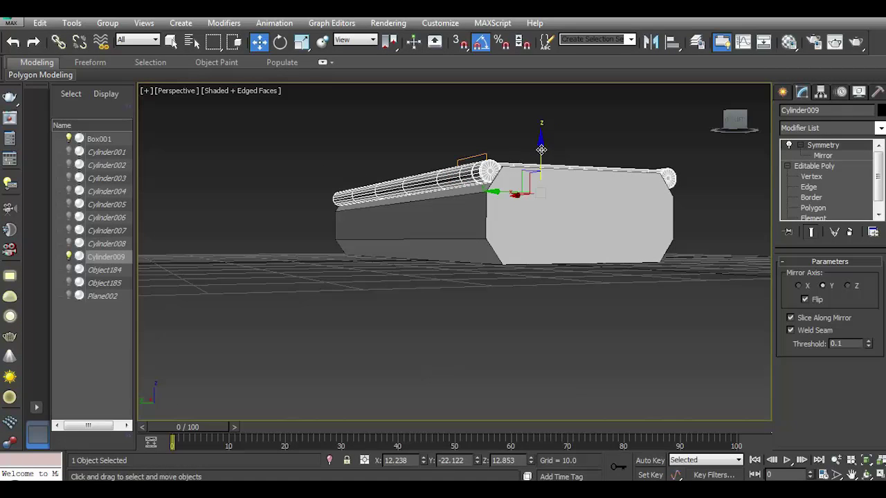
# Copy the rail down to the box bottom as Cylinder010 and mirror it on Y.
pyautogui.keyDown('shift'); pyautogui.moveTo(541, 149); pyautogui.dragTo(541, 218); pyautogui.keyUp('shift')
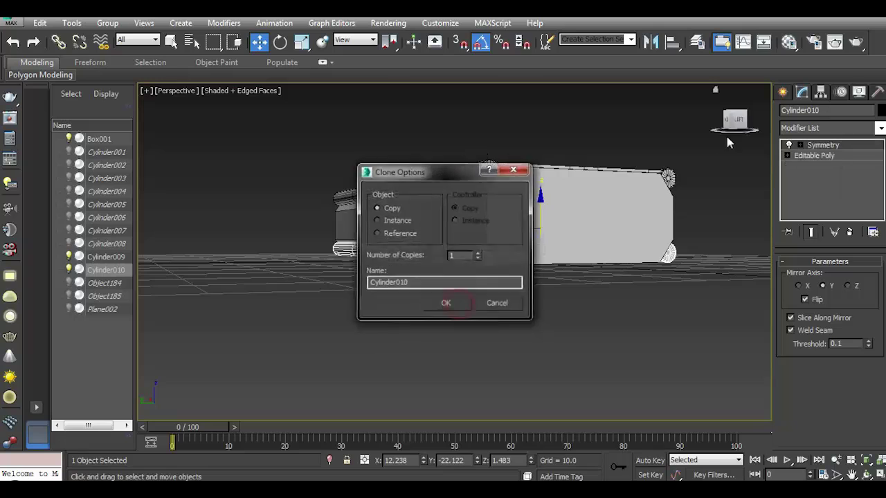
pyautogui.keyDown('alt'); pyautogui.moveTo(729, 142); pyautogui.dragTo(692, 103, button='middle'); pyautogui.keyUp('alt')
pyautogui.click(650, 42)
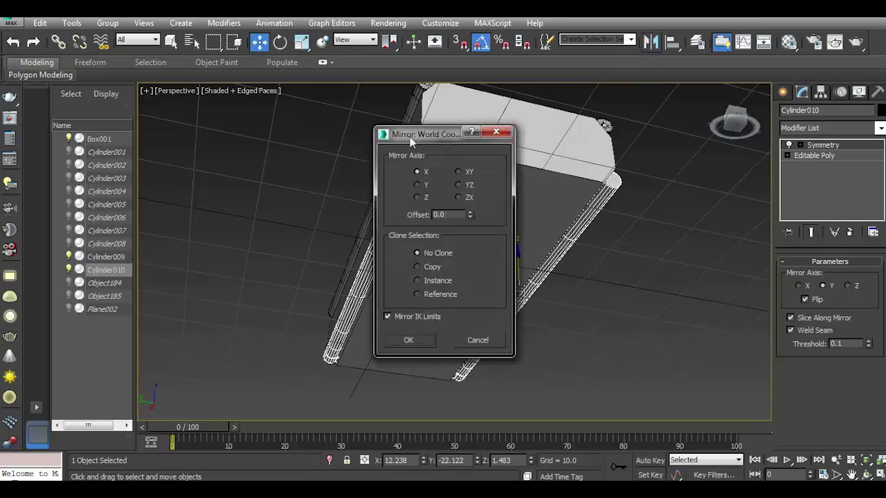
pyautogui.moveTo(410, 141); pyautogui.dragTo(273, 129)
pyautogui.click(281, 172)
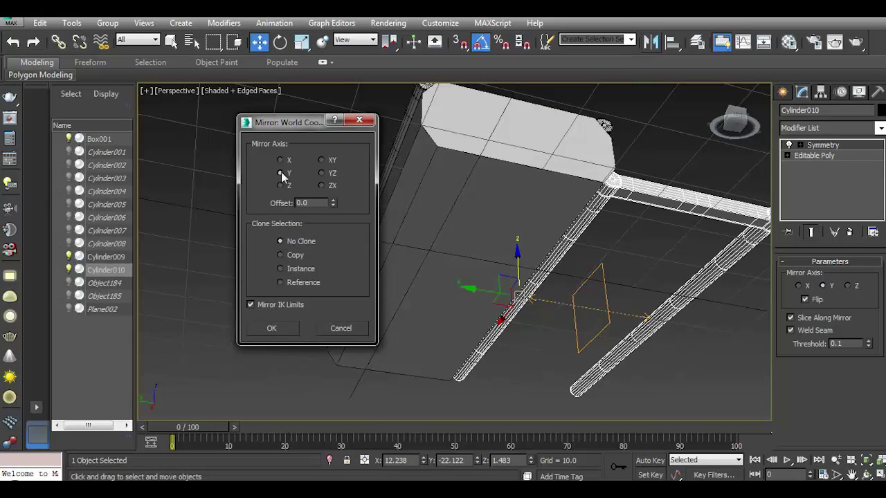
pyautogui.click(287, 325)
# Orbit around the box, clear the selection, and select Box001.
pyautogui.moveTo(300, 322)
pyautogui.keyDown('alt'); pyautogui.mouseDown(button='middle')
pyautogui.moveTo(327, 261)
pyautogui.moveTo(320, 266)
pyautogui.mouseUp(button='middle'); pyautogui.keyUp('alt')
pyautogui.moveTo(728, 139)
pyautogui.mouseDown()
pyautogui.moveTo(739, 116)
pyautogui.moveTo(720, 120)
pyautogui.mouseUp()
pyautogui.click(664, 196)
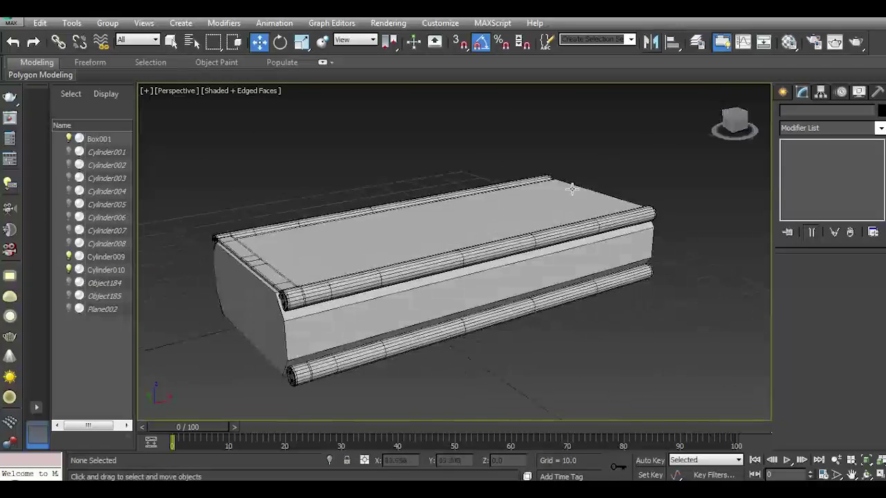
pyautogui.click(490, 286)
# Connect the box's selected edges with 2 segments pinched toward the ends.
pyautogui.click(814, 291)
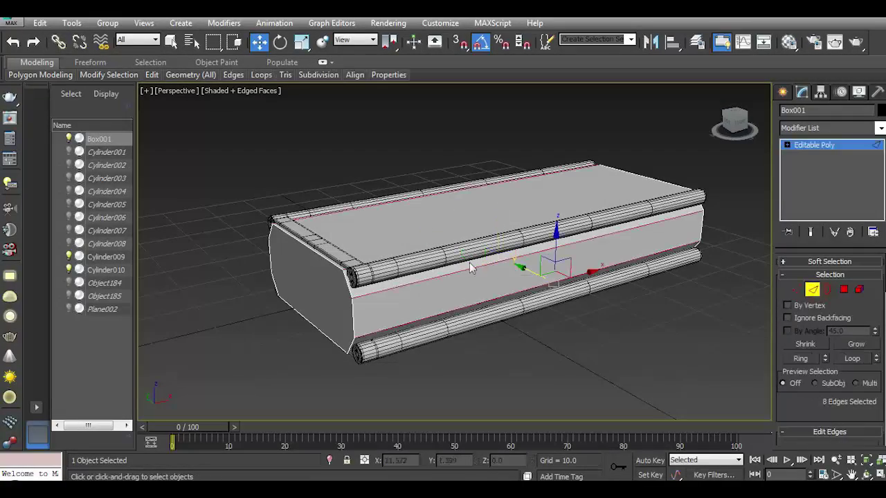
pyautogui.scroll(-5, 808, 397)
pyautogui.click(839, 398)
pyautogui.click(464, 257)
pyautogui.moveTo(463, 277); pyautogui.dragTo(427, 22)
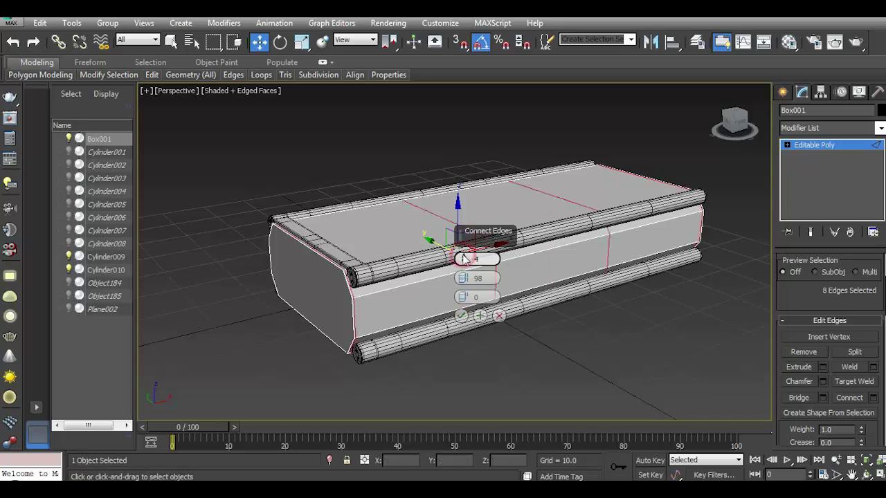
pyautogui.click(462, 315)
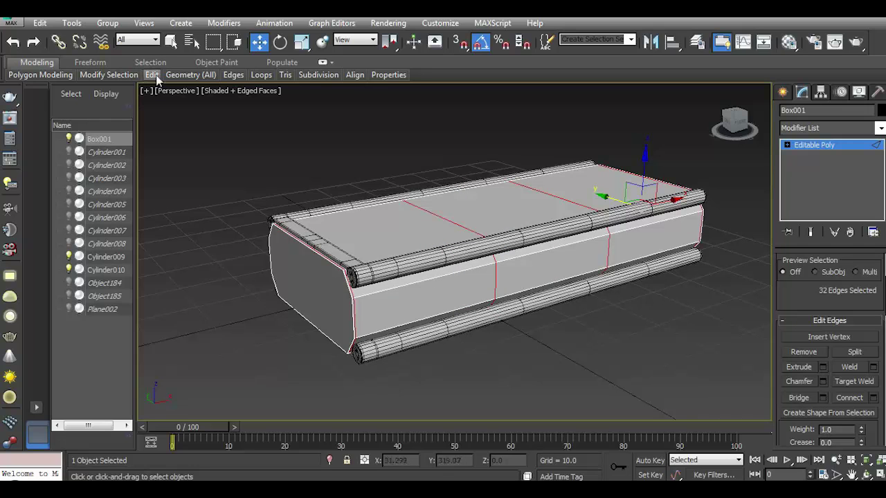
# Cut four Swift Loop edge loops across the box's front face.
pyautogui.click(258, 111)
pyautogui.click(395, 290)
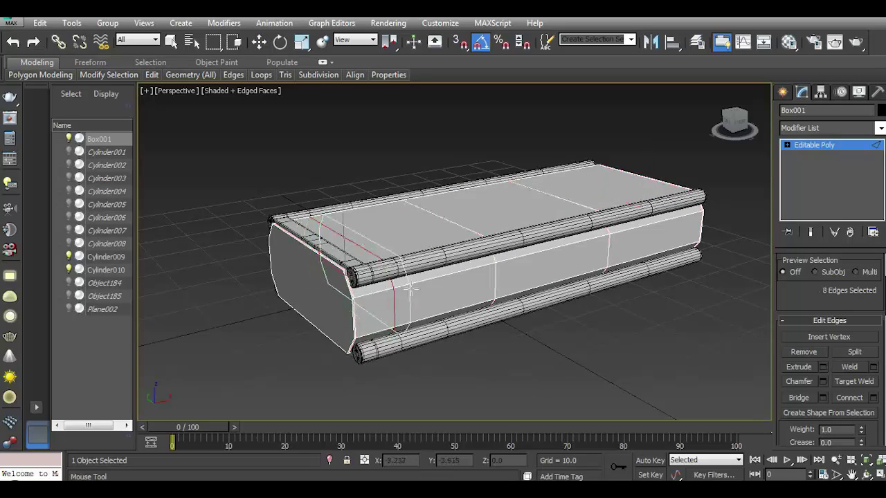
pyautogui.click(416, 286)
pyautogui.click(435, 284)
pyautogui.click(457, 285)
pyautogui.click(478, 285)
# Return to Move and select a face on the box front at polygon level.
pyautogui.click(258, 42)
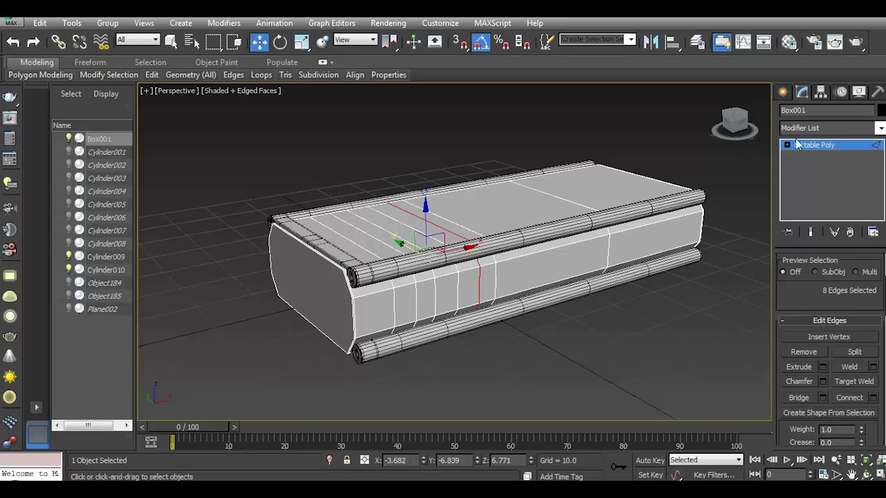
pyautogui.click(786, 145)
pyautogui.click(813, 187)
pyautogui.click(415, 304)
# Select the five adjacent faces on the hull's side.
pyautogui.keyDown('ctrl'); pyautogui.click(426, 303); pyautogui.keyUp('ctrl')
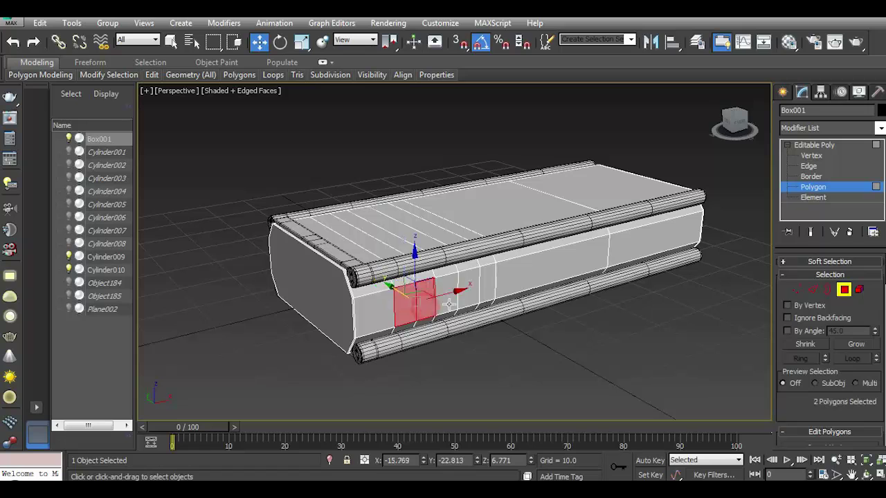
pyautogui.keyDown('ctrl'); pyautogui.click(447, 301); pyautogui.keyUp('ctrl')
pyautogui.keyDown('ctrl'); pyautogui.click(467, 299); pyautogui.keyUp('ctrl')
pyautogui.keyDown('ctrl'); pyautogui.click(486, 296); pyautogui.keyUp('ctrl')
pyautogui.press('z')
pyautogui.scroll(-3, 851, 407)
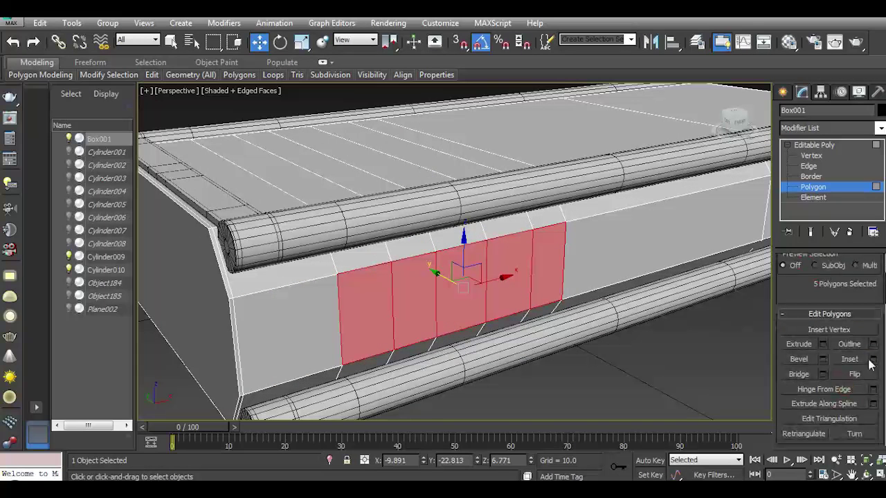
# Inset the five faces individually using By Polygon.
pyautogui.click(873, 359)
pyautogui.moveTo(466, 260); pyautogui.dragTo(463, 278)
pyautogui.click(462, 298)
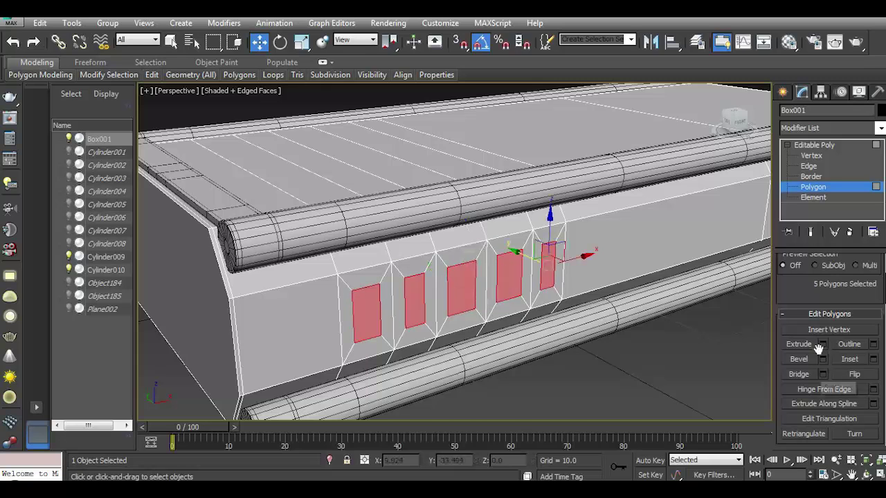
# Extrude the inset faces with a negative height to recess them into the hull.
pyautogui.click(823, 345)
pyautogui.moveTo(464, 279); pyautogui.dragTo(487, 325)
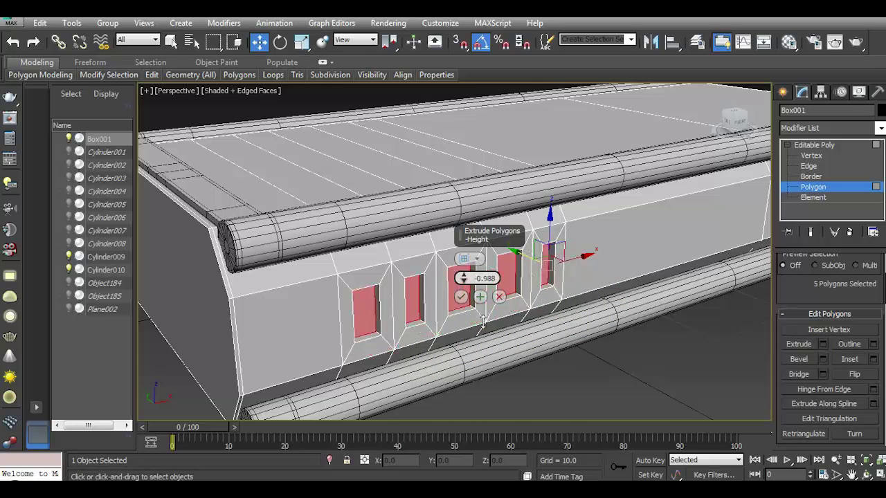
pyautogui.click(461, 297)
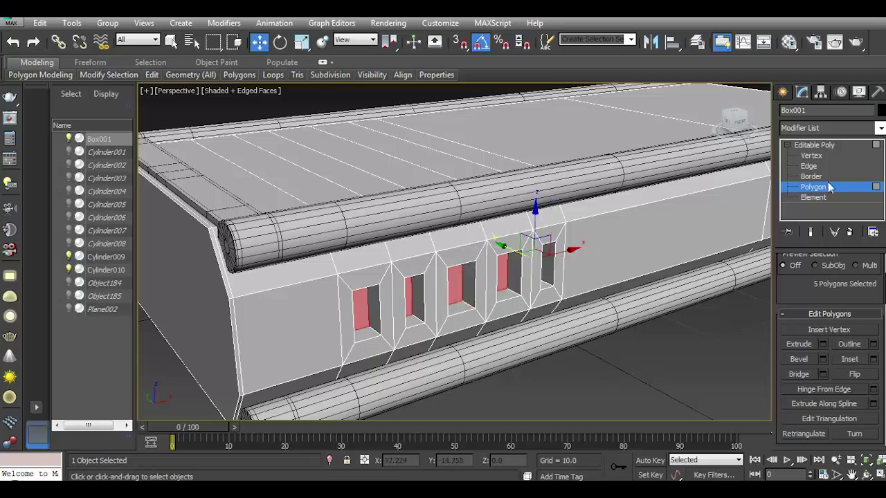
pyautogui.press('2')
pyautogui.scroll(3, 409, 336)
# Connect the slot edges with 2 segments at pinch 100 to hug the recess rims.
pyautogui.click(353, 331)
pyautogui.keyDown('ctrl'); pyautogui.click(502, 299); pyautogui.keyUp('ctrl')
pyautogui.keyDown('ctrl'); pyautogui.click(562, 279); pyautogui.keyUp('ctrl')
pyautogui.keyDown('ctrl'); pyautogui.click(611, 270); pyautogui.keyUp('ctrl')
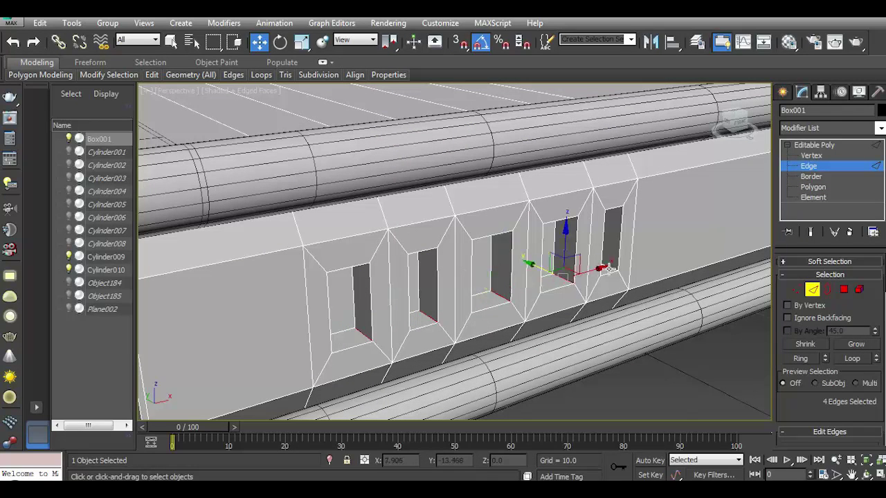
pyautogui.moveTo(811, 401); pyautogui.dragTo(804, 320)
pyautogui.click(873, 427)
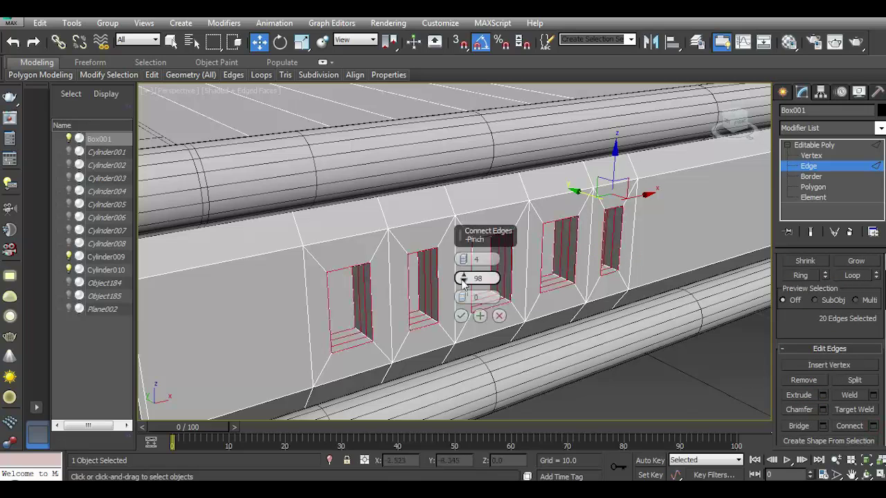
pyautogui.moveTo(463, 277); pyautogui.dragTo(471, 319)
pyautogui.click(461, 317)
# Insert a Swift Loop edge loop along the hull's side, then clear the selection.
pyautogui.keyDown('alt'); pyautogui.moveTo(484, 251); pyautogui.dragTo(377, 292, button='middle'); pyautogui.keyUp('alt')
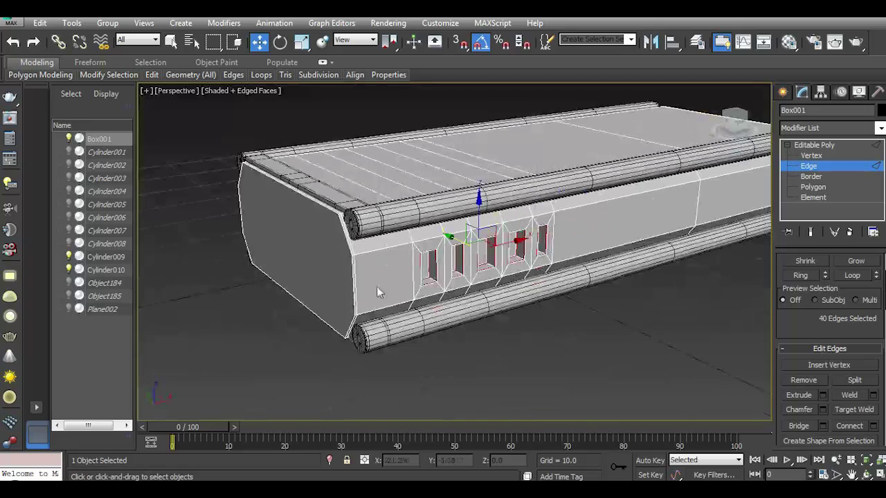
pyautogui.click(258, 112)
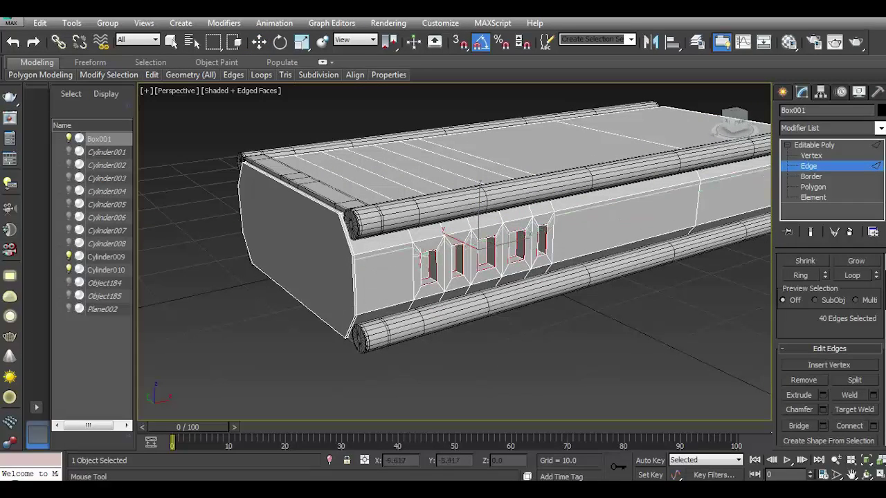
pyautogui.click(440, 243)
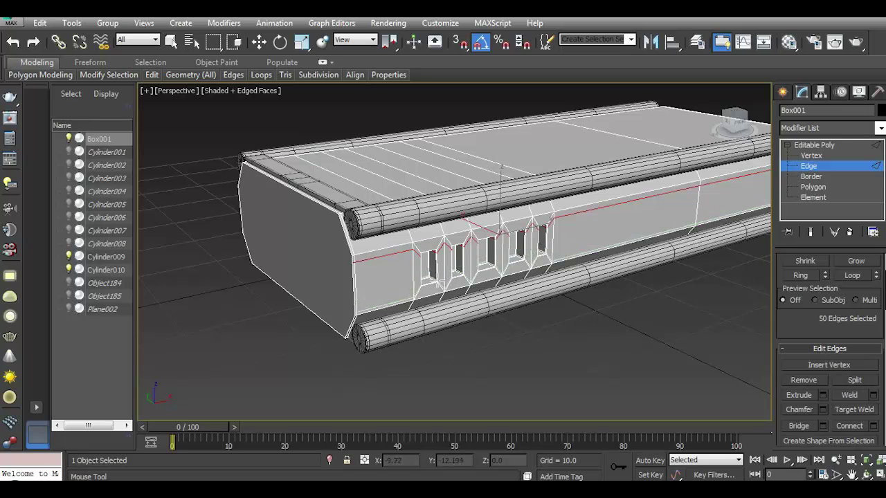
pyautogui.click(259, 42)
pyautogui.click(400, 341)
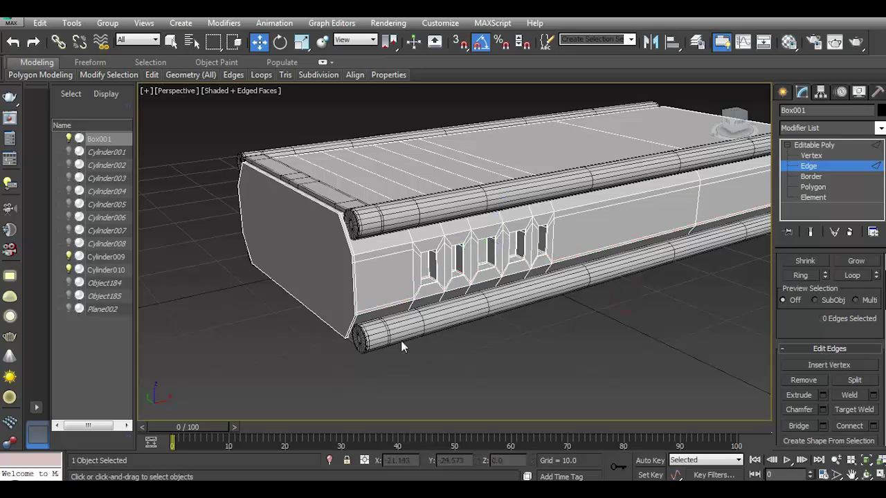
pyautogui.scroll(-2, 400, 340)
# Inset the hull's left end face by 0.313.
pyautogui.click(813, 186)
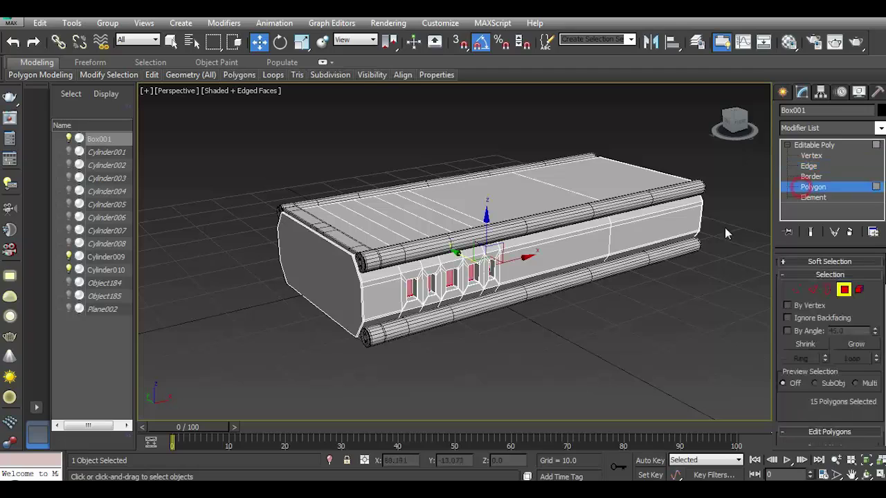
pyautogui.click(350, 297)
pyautogui.press('z')
pyautogui.moveTo(875, 413); pyautogui.dragTo(875, 334)
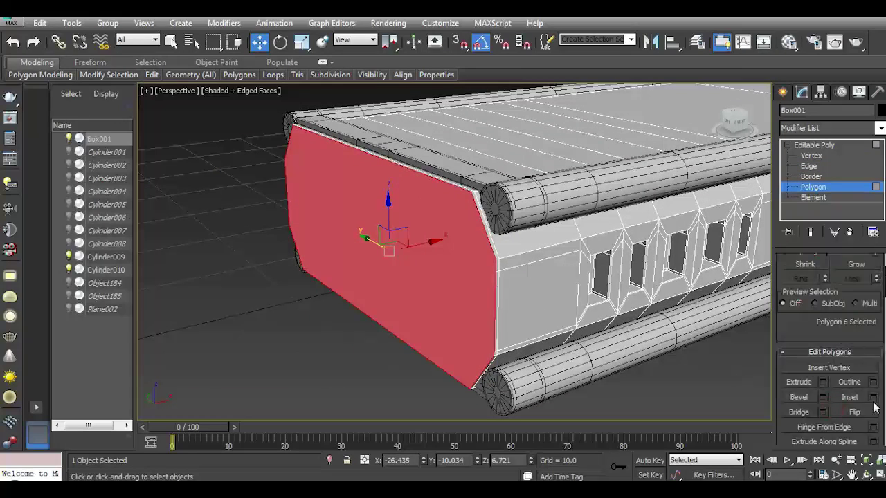
pyautogui.click(873, 397)
pyautogui.moveTo(461, 277)
pyautogui.mouseDown()
pyautogui.moveTo(461, 290)
pyautogui.moveTo(461, 270)
pyautogui.moveTo(465, 283)
pyautogui.mouseUp()
pyautogui.click(480, 298)
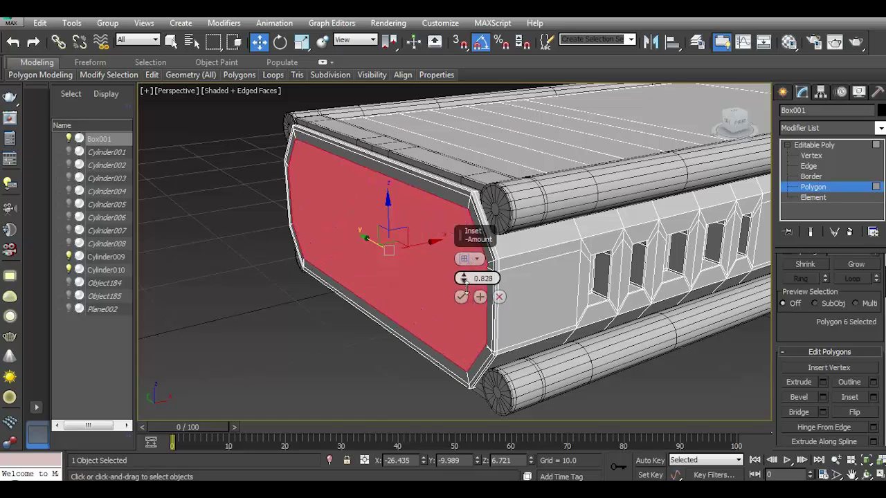
pyautogui.click(499, 297)
pyautogui.click(307, 282)
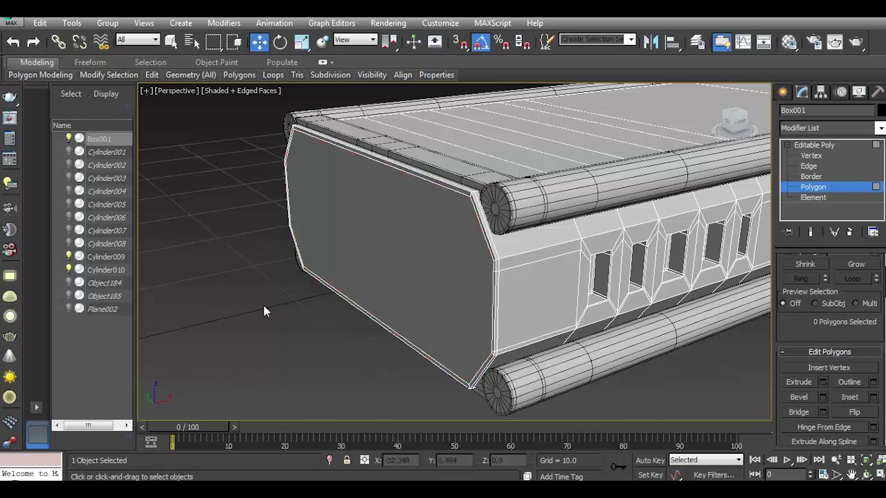
# Inset the hull's opposite end face by 0.313.
pyautogui.scroll(-5, 262, 303)
pyautogui.keyDown('alt'); pyautogui.moveTo(262, 303); pyautogui.dragTo(325, 298, button='middle'); pyautogui.keyUp('alt')
pyautogui.click(563, 332)
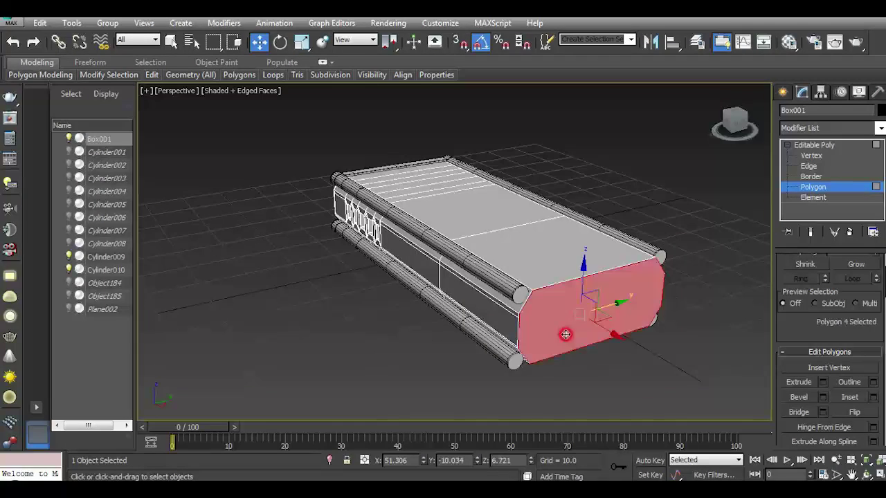
pyautogui.scroll(2, 563, 332)
pyautogui.scroll(3, 599, 348)
pyautogui.click(872, 397)
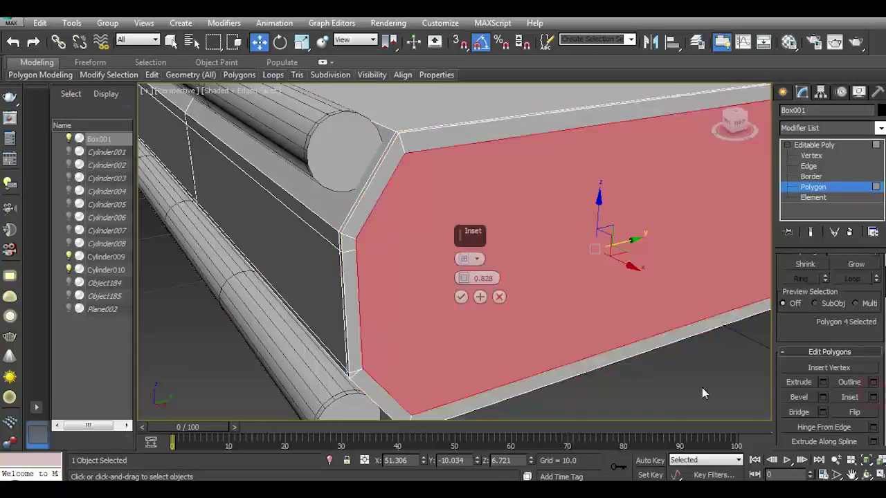
pyautogui.moveTo(462, 279); pyautogui.dragTo(466, 279)
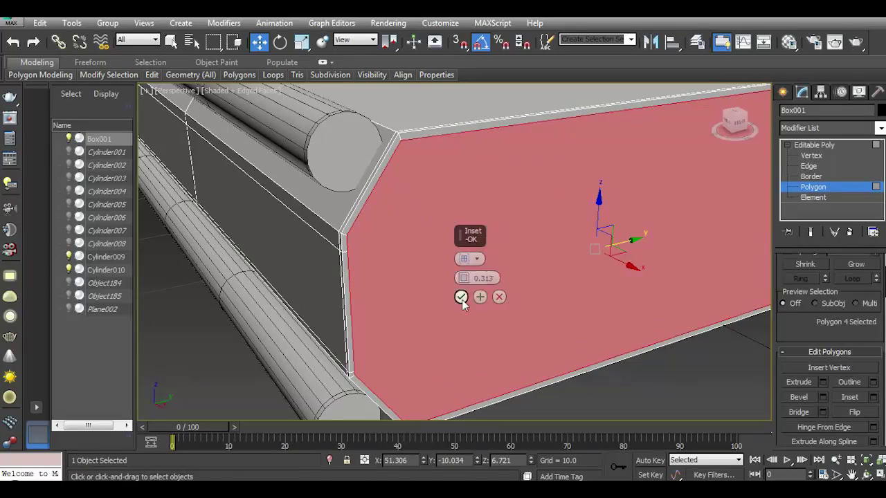
pyautogui.click(461, 302)
# Orbit to view the hull from front-left and select the inset end panel face.
pyautogui.scroll(-5, 390, 320)
pyautogui.moveTo(734, 121); pyautogui.dragTo(599, 187)
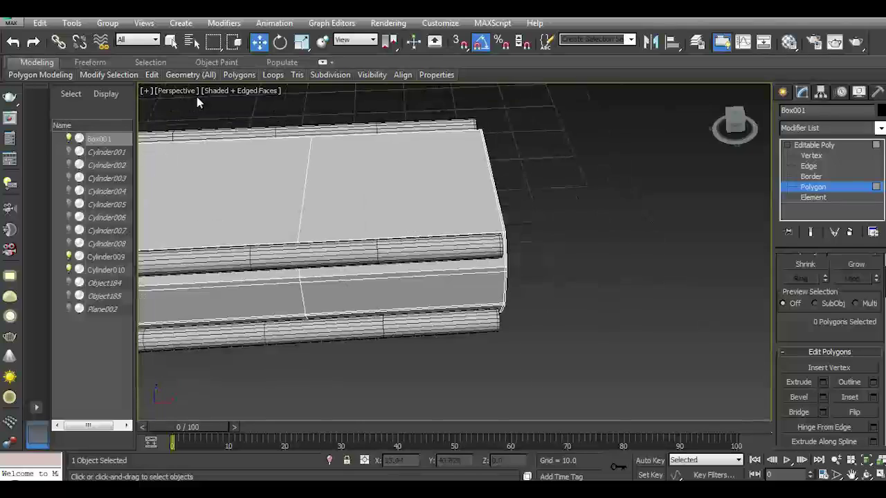
pyautogui.click(257, 104)
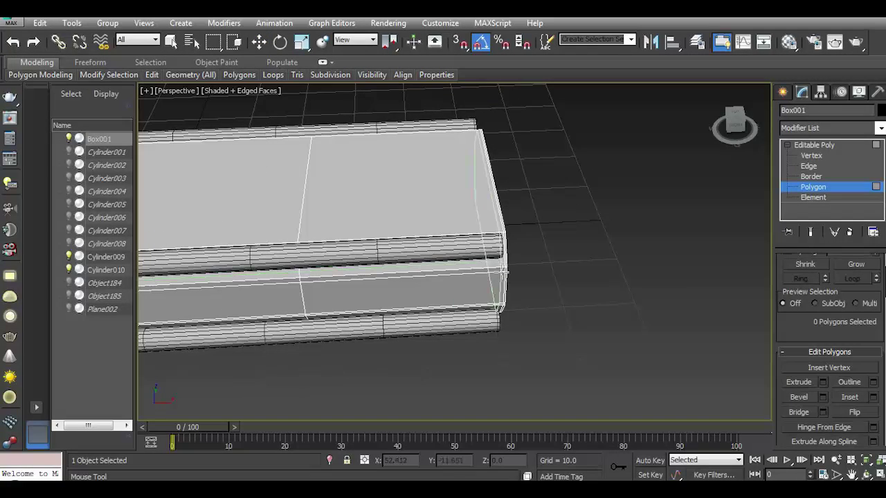
pyautogui.click(260, 43)
pyautogui.scroll(-3, 550, 168)
pyautogui.scroll(-3, 682, 134)
pyautogui.moveTo(733, 121); pyautogui.dragTo(723, 124)
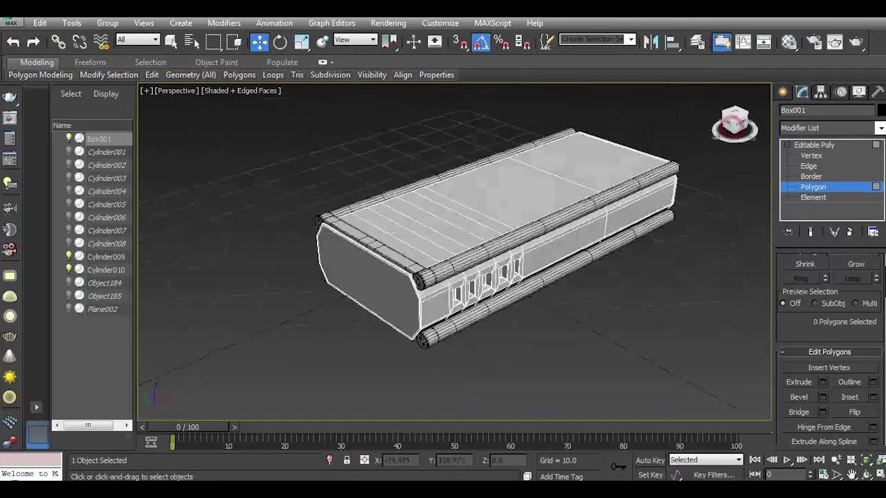
pyautogui.scroll(3, 370, 267)
pyautogui.click(519, 234)
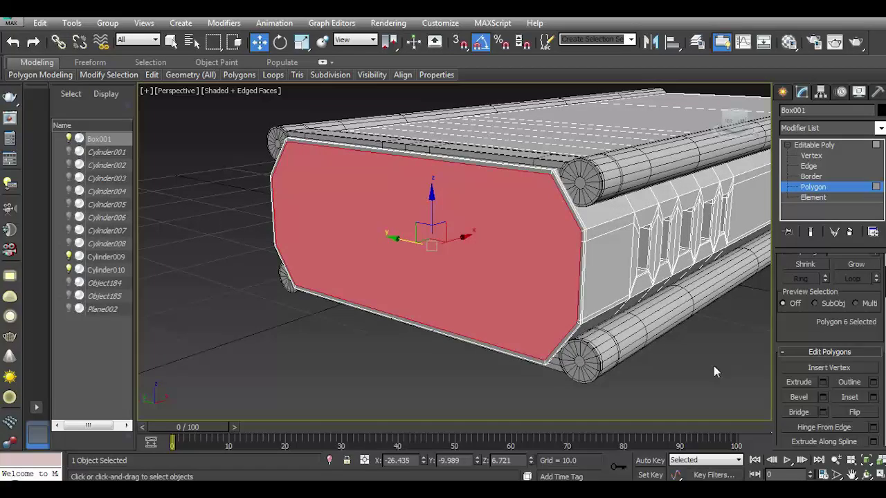
# Extrude the inset end panel to a height of -0.645.
pyautogui.click(823, 382)
pyautogui.moveTo(463, 277); pyautogui.dragTo(459, 270)
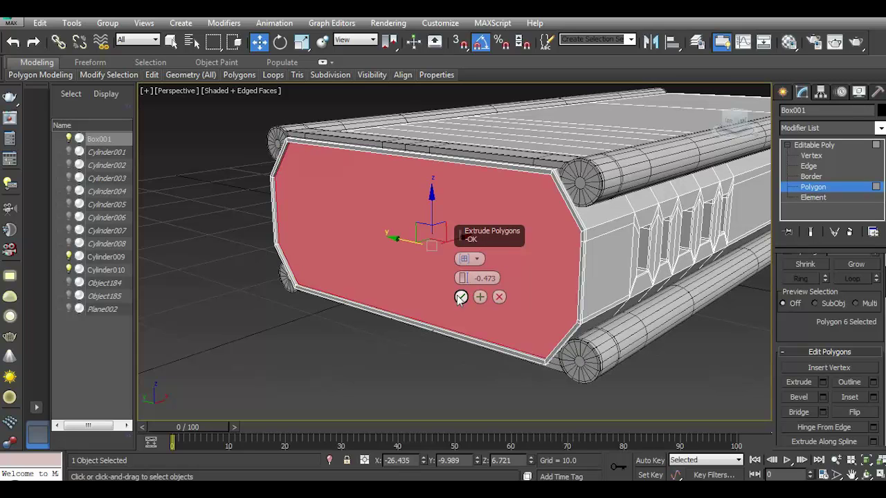
pyautogui.moveTo(461, 281); pyautogui.dragTo(463, 278)
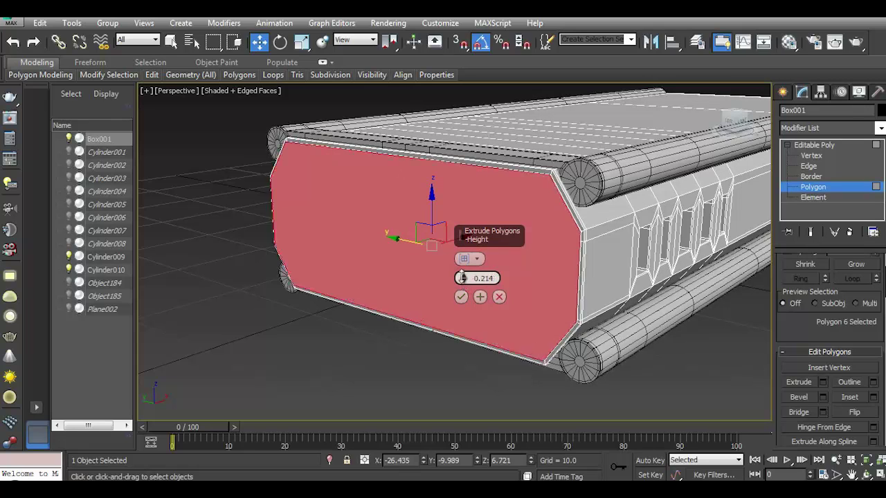
pyautogui.click(461, 297)
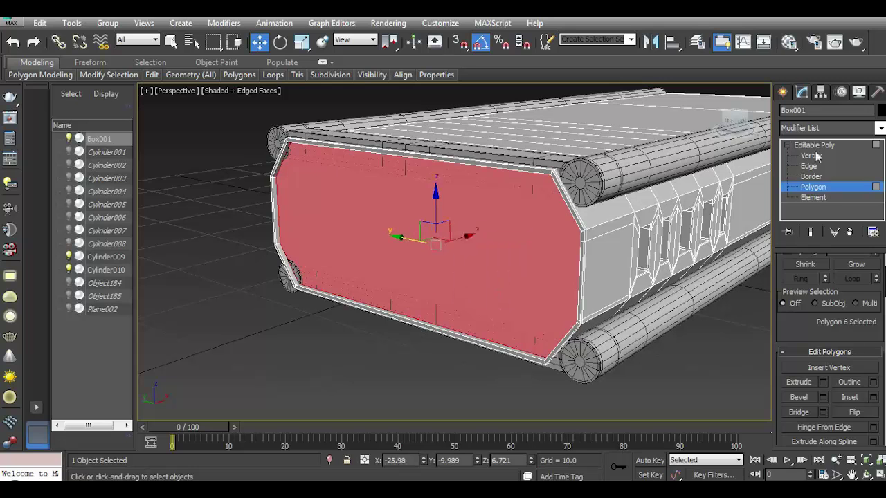
pyautogui.click(813, 144)
# Try moving Cylinder010, undo it, and reselect the hull's inset end panel face.
pyautogui.click(550, 188)
pyautogui.moveTo(528, 167); pyautogui.dragTo(530, 174)
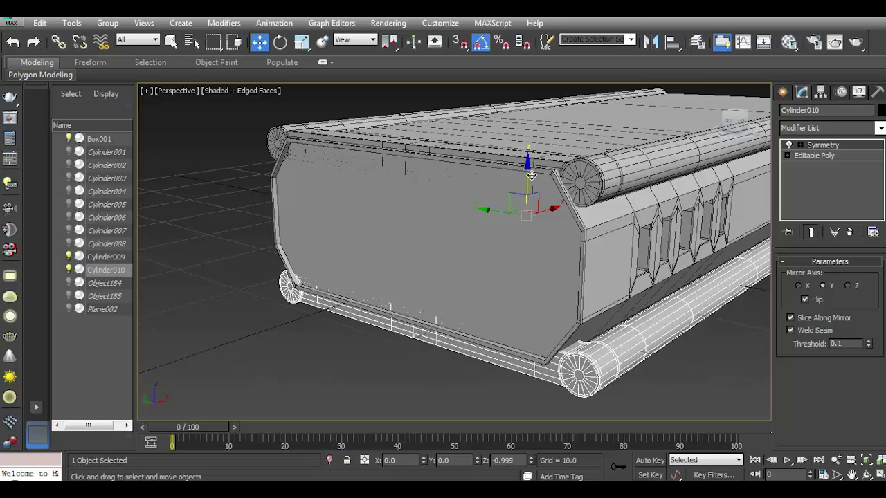
pyautogui.moveTo(531, 174); pyautogui.dragTo(528, 168)
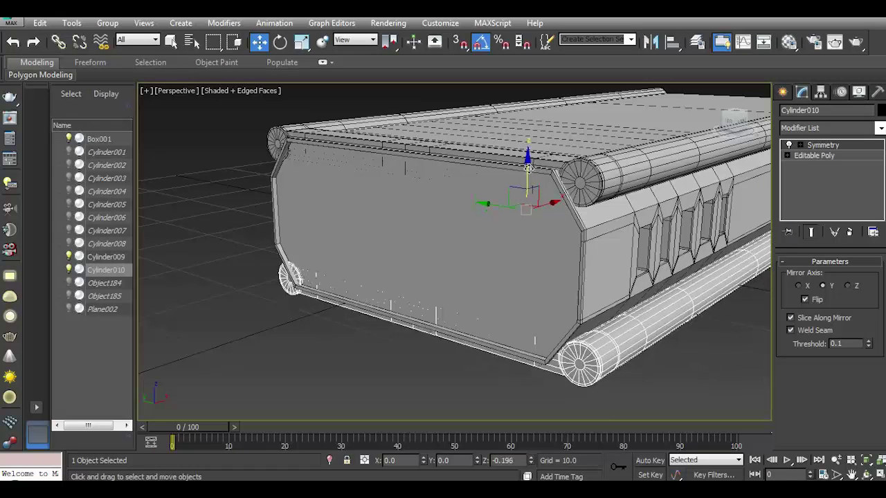
pyautogui.click(13, 43)
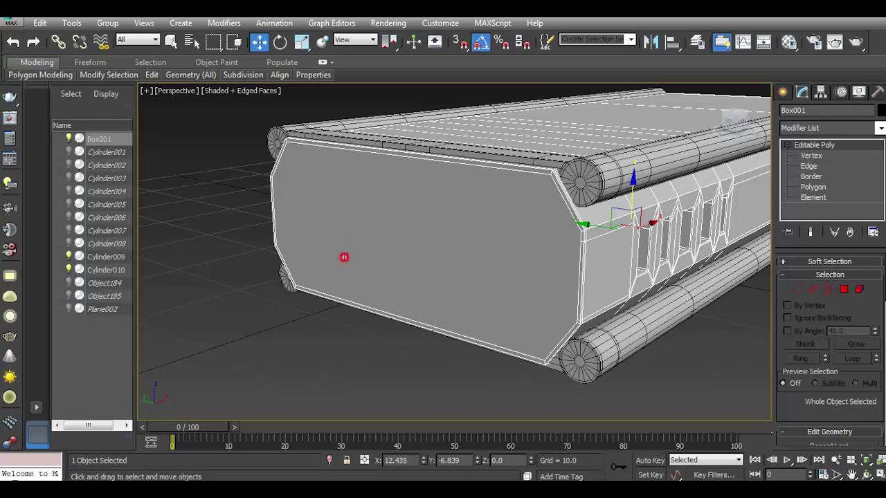
pyautogui.click(842, 290)
pyautogui.click(494, 276)
# Extrude the end panel outward to 1.315 and confirm it.
pyautogui.scroll(-2, 828, 406)
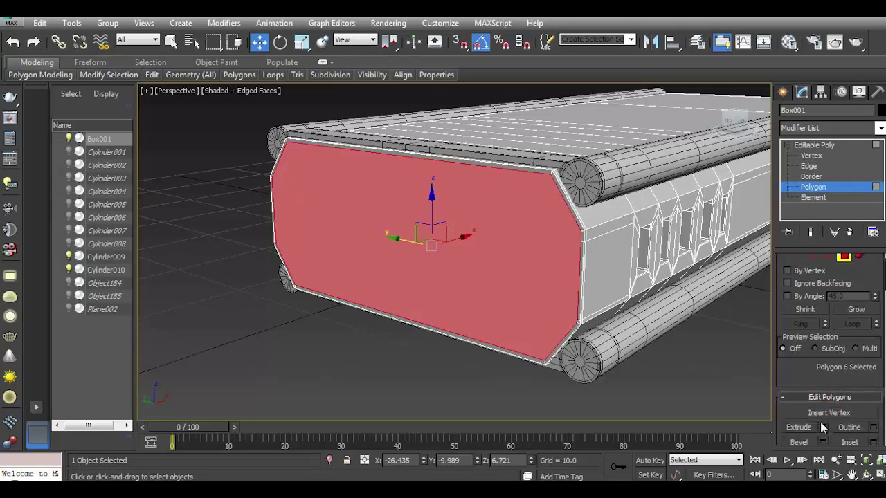
pyautogui.click(822, 427)
pyautogui.keyDown('alt'); pyautogui.moveTo(462, 236); pyautogui.dragTo(463, 278, button='middle'); pyautogui.keyUp('alt')
pyautogui.moveTo(463, 277); pyautogui.dragTo(473, 296)
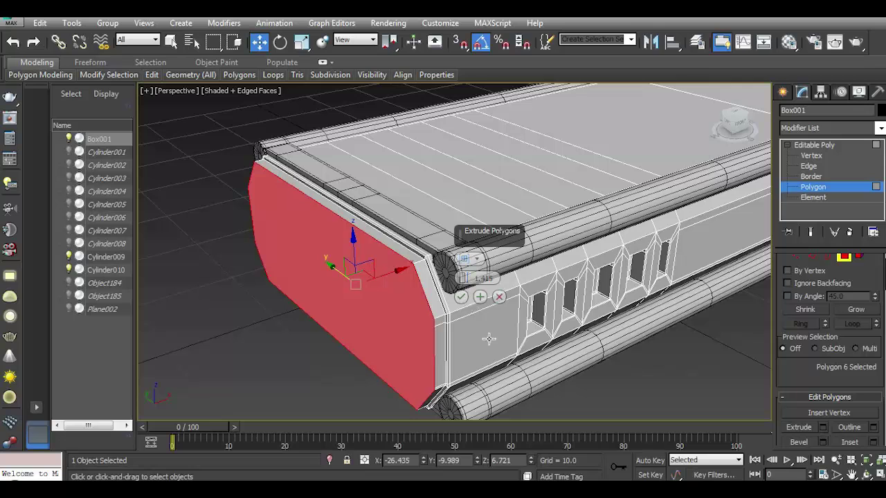
pyautogui.click(460, 297)
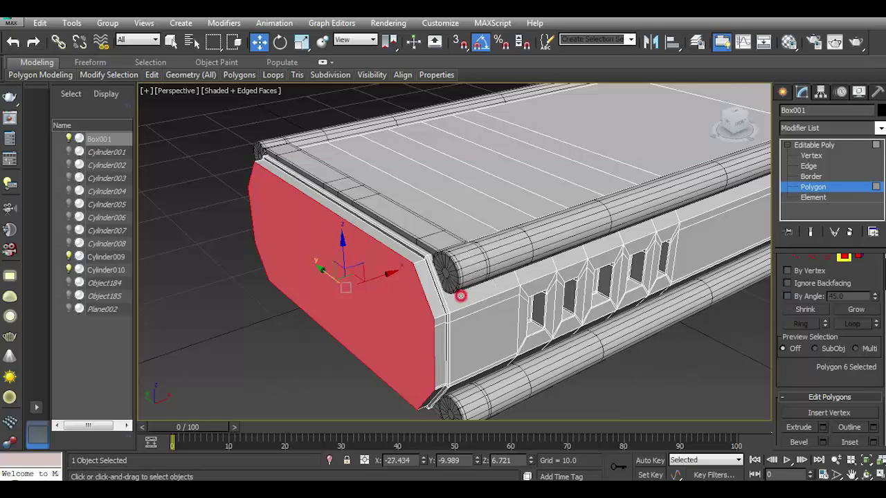
# Inset the end face by 0.485, then extrude it -1.504 inward.
pyautogui.click(873, 443)
pyautogui.moveTo(462, 278); pyautogui.dragTo(465, 279)
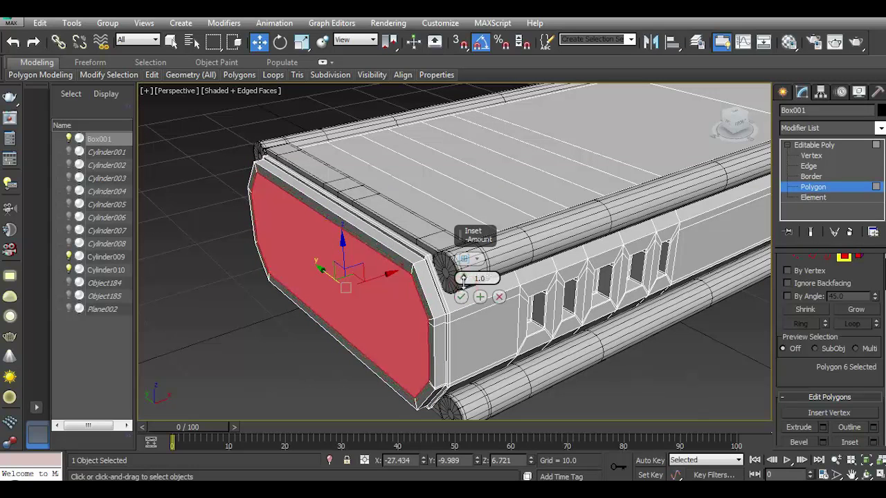
pyautogui.keyDown('alt'); pyautogui.moveTo(465, 279); pyautogui.dragTo(546, 262, button='middle'); pyautogui.keyUp('alt')
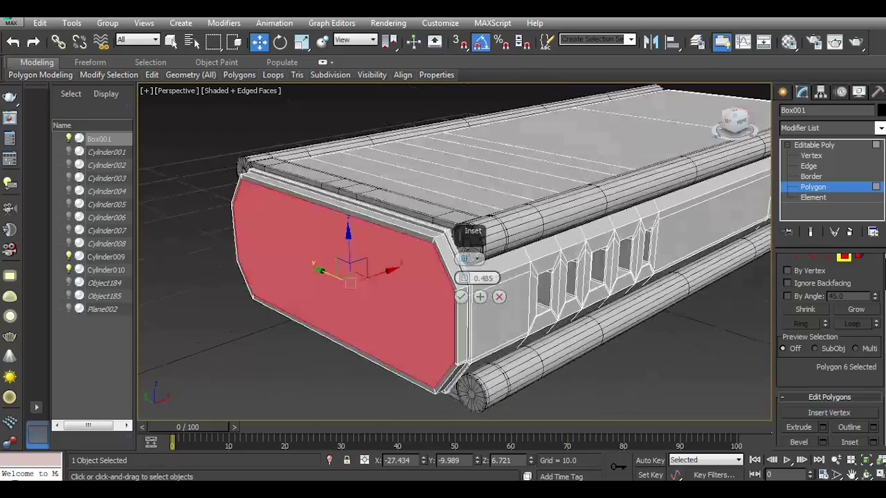
pyautogui.click(461, 297)
pyautogui.click(822, 429)
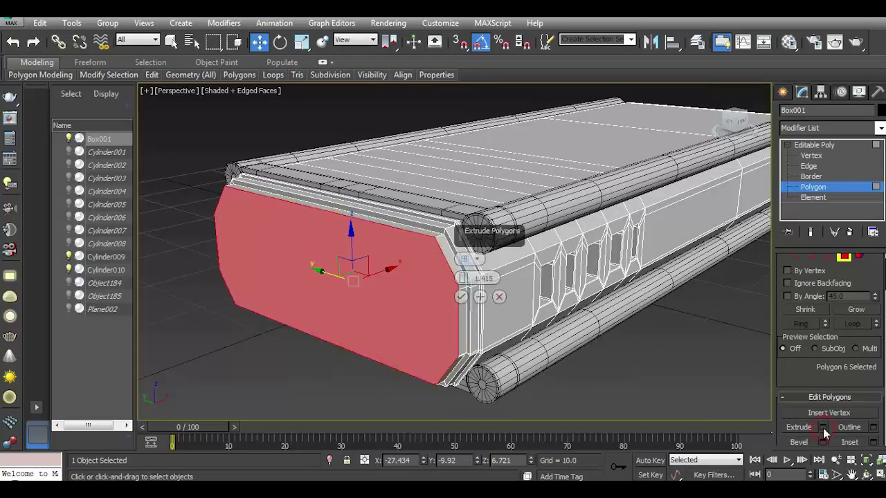
pyautogui.moveTo(471, 278); pyautogui.dragTo(471, 285)
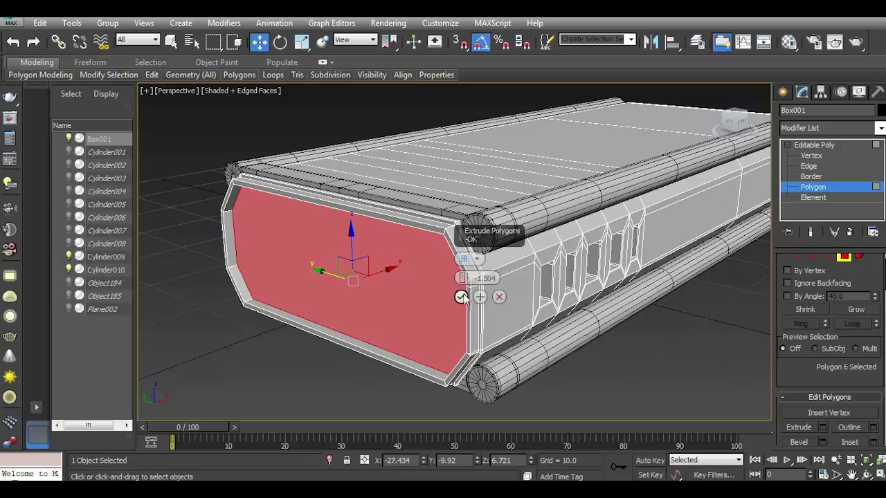
pyautogui.click(461, 297)
# In Edge mode, select two edges at the box corner.
pyautogui.press('2')
pyautogui.scroll(5, 320, 346)
pyautogui.click(320, 346)
pyautogui.keyDown('ctrl'); pyautogui.click(313, 353); pyautogui.keyUp('ctrl')
# Connect the selected corner edges with a new edge loop.
pyautogui.scroll(-3, 816, 413)
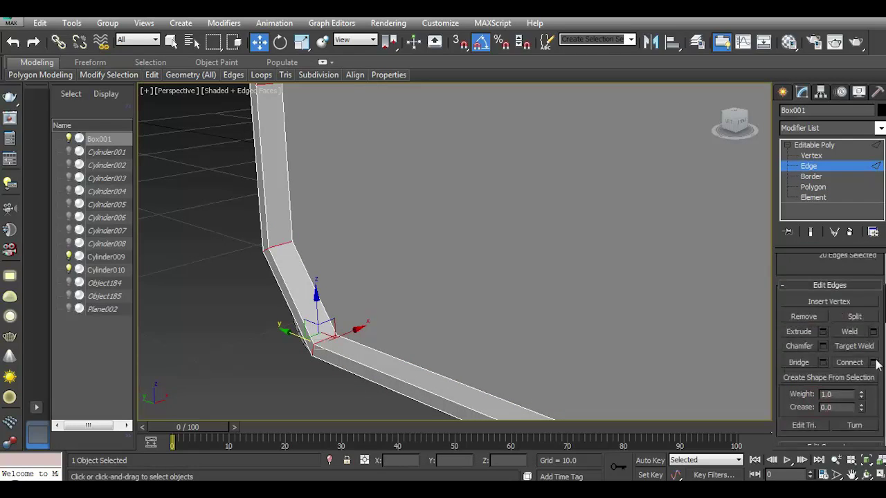
pyautogui.click(873, 363)
pyautogui.click(460, 316)
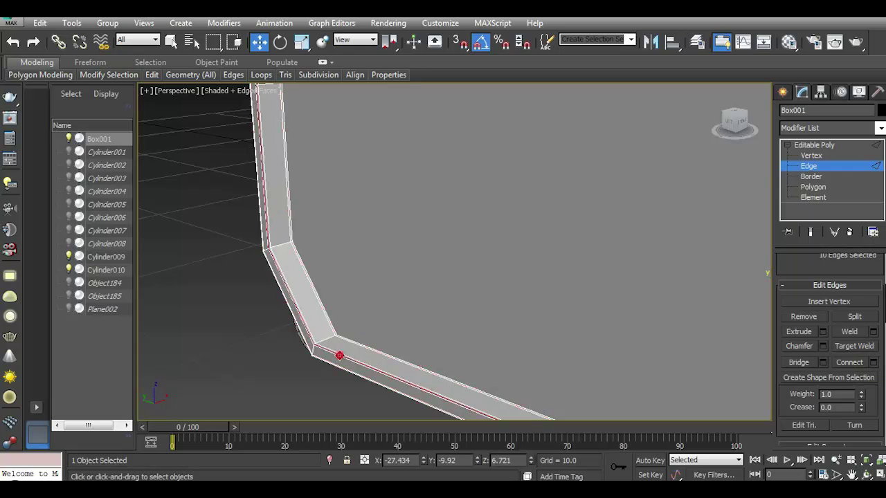
# Select the upper rim edge loop and apply a chamfer to it.
pyautogui.scroll(-5, 295, 333)
pyautogui.scroll(5, 603, 293)
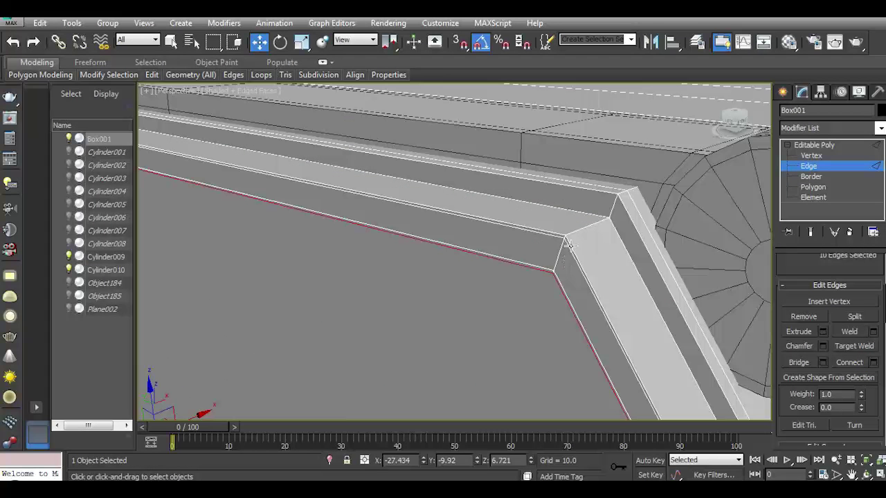
pyautogui.keyDown('ctrl'); pyautogui.doubleClick(568, 244); pyautogui.keyUp('ctrl')
pyautogui.click(823, 346)
pyautogui.moveTo(463, 278)
pyautogui.mouseDown()
pyautogui.moveTo(464, 256)
pyautogui.moveTo(464, 277)
pyautogui.mouseUp()
pyautogui.rightClick(463, 278)
pyautogui.click(461, 372)
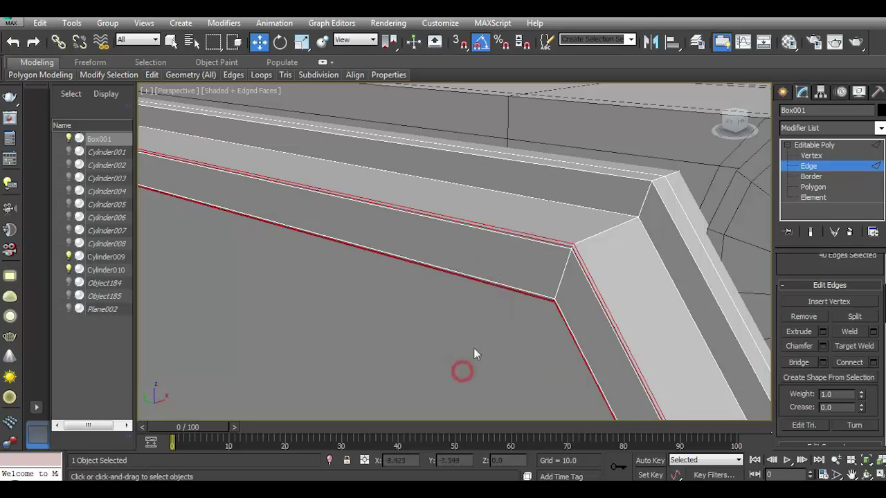
# Chamfer the top rim edge loop too, then return to object level.
pyautogui.doubleClick(575, 171)
pyautogui.click(823, 346)
pyautogui.click(500, 366)
pyautogui.scroll(-3, 465, 288)
pyautogui.scroll(-2, 461, 282)
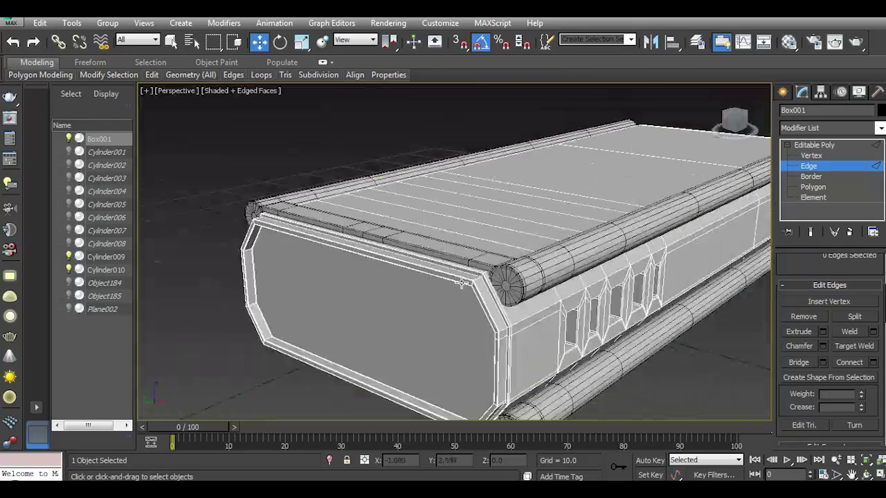
pyautogui.click(815, 145)
pyautogui.keyDown('alt'); pyautogui.moveTo(692, 336); pyautogui.dragTo(484, 276, button='middle'); pyautogui.keyUp('alt')
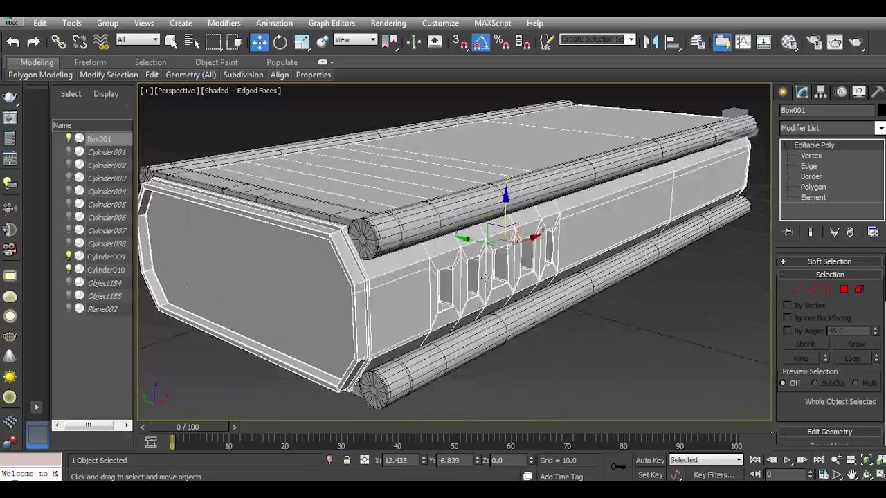
pyautogui.scroll(5, 484, 277)
pyautogui.scroll(2, 436, 301)
# Select the three window recess edge loops and chamfer them by 0.07.
pyautogui.press('2')
pyautogui.doubleClick(428, 258)
pyautogui.keyDown('ctrl'); pyautogui.doubleClick(550, 247); pyautogui.keyUp('ctrl')
pyautogui.keyDown('ctrl'); pyautogui.doubleClick(599, 238); pyautogui.keyUp('ctrl')
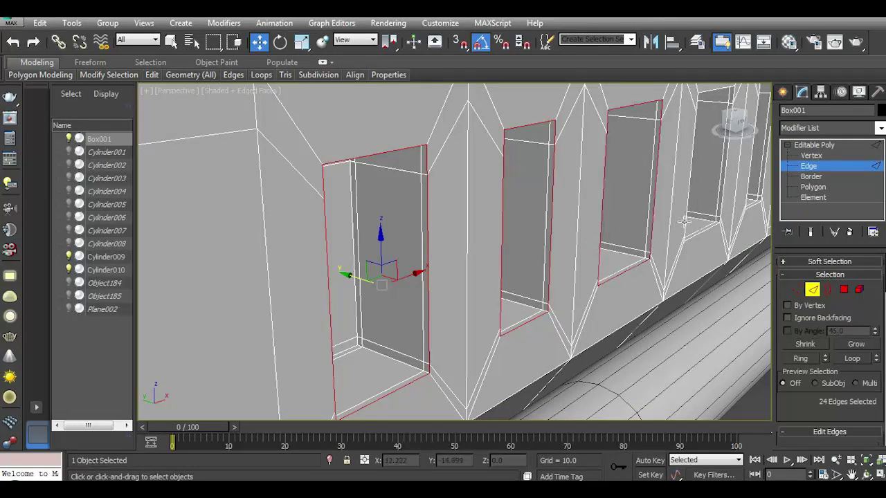
pyautogui.scroll(-3, 803, 408)
pyautogui.click(822, 411)
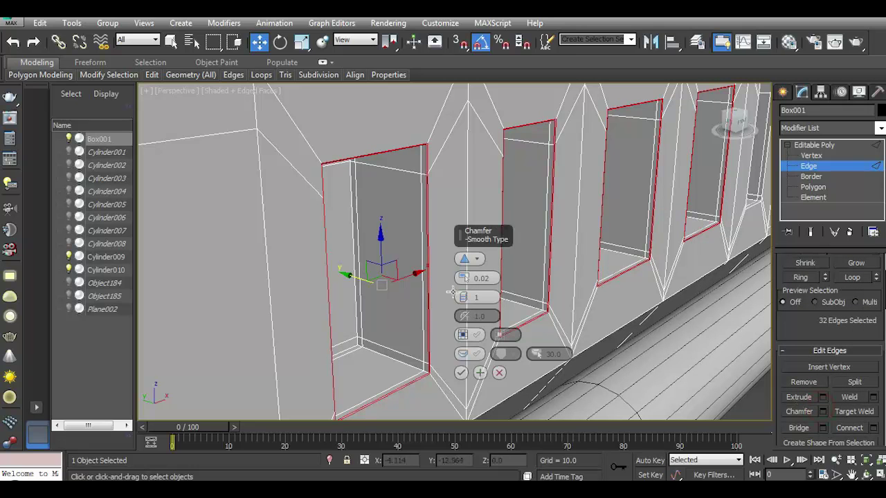
pyautogui.moveTo(462, 278); pyautogui.dragTo(464, 270)
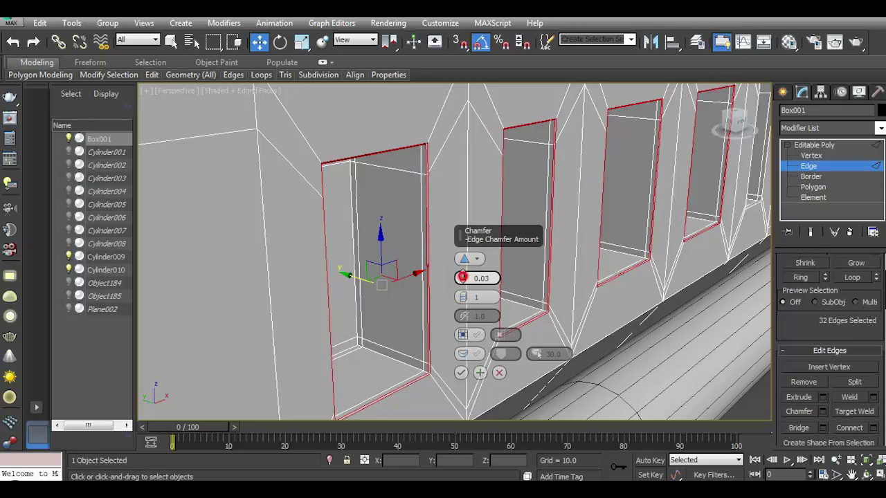
pyautogui.click(460, 373)
# Add a Symmetry modifier on X with Flip to Box001.
pyautogui.scroll(-5, 443, 277)
pyautogui.press('2')
pyautogui.keyDown('alt'); pyautogui.moveTo(695, 358); pyautogui.dragTo(560, 329, button='middle'); pyautogui.keyUp('alt')
pyautogui.hotkey('ctrl', 'd')
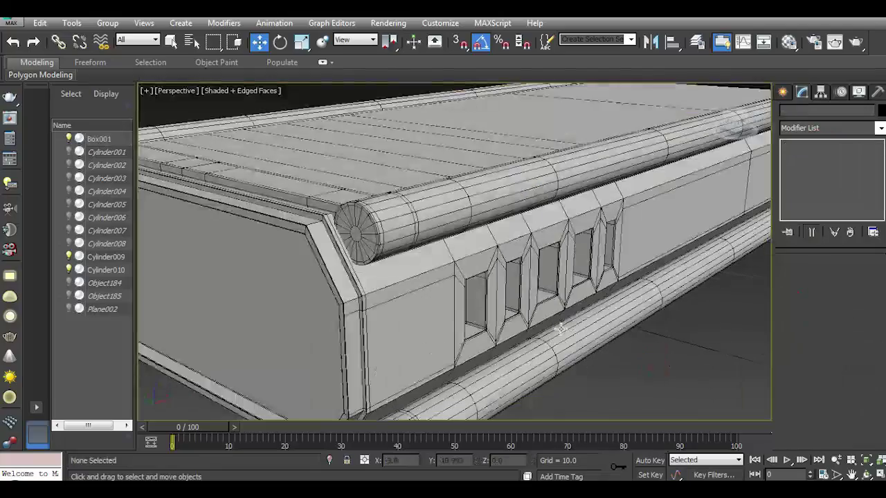
pyautogui.scroll(-5, 560, 329)
pyautogui.click(484, 304)
pyautogui.click(830, 128)
pyautogui.scroll(-10, 858, 403)
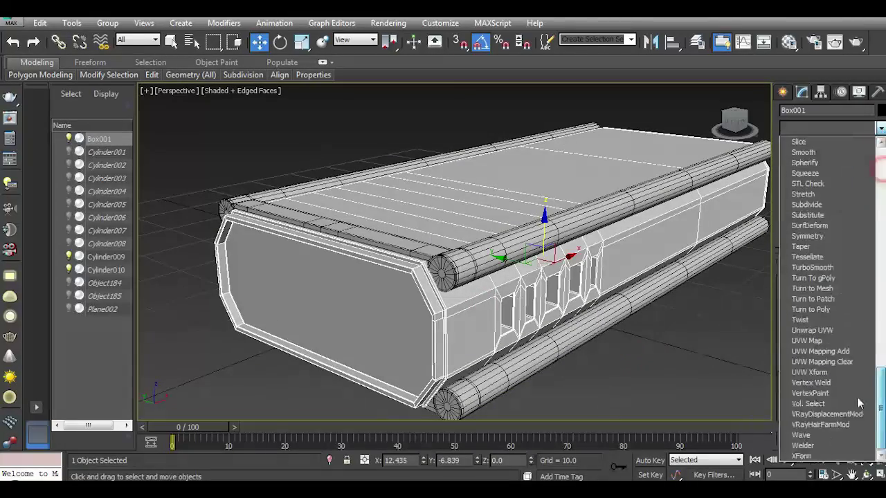
pyautogui.click(808, 236)
pyautogui.click(806, 300)
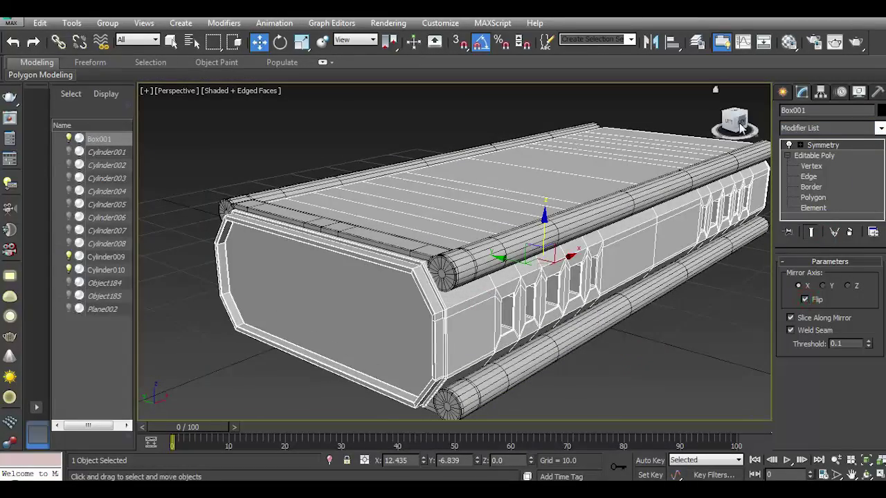
pyautogui.moveTo(740, 128); pyautogui.dragTo(733, 121)
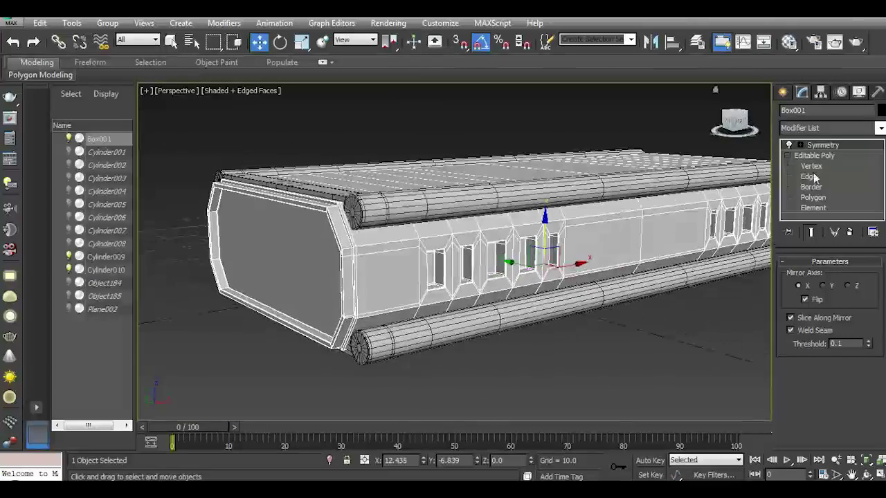
# Add a second Symmetry modifier on Y with Flip enabled.
pyautogui.click(880, 127)
pyautogui.scroll(-10, 830, 311)
pyautogui.scroll(-3, 830, 311)
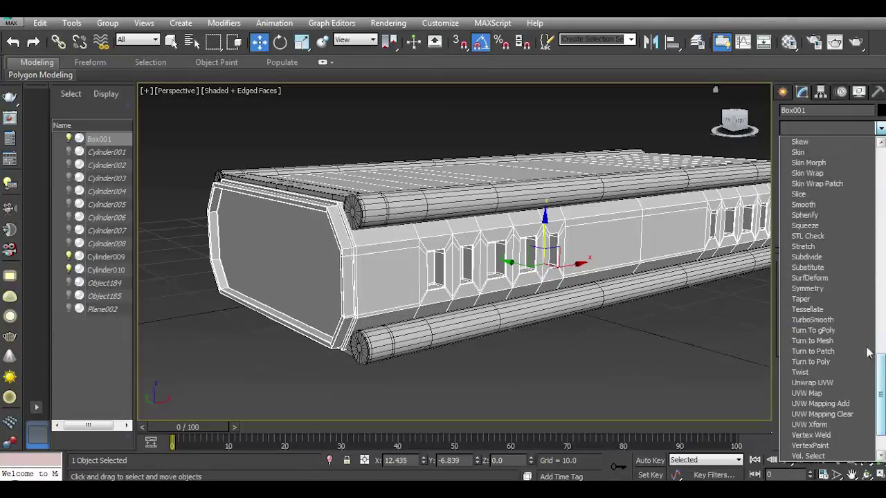
pyautogui.click(823, 286)
pyautogui.moveTo(734, 121); pyautogui.dragTo(716, 123)
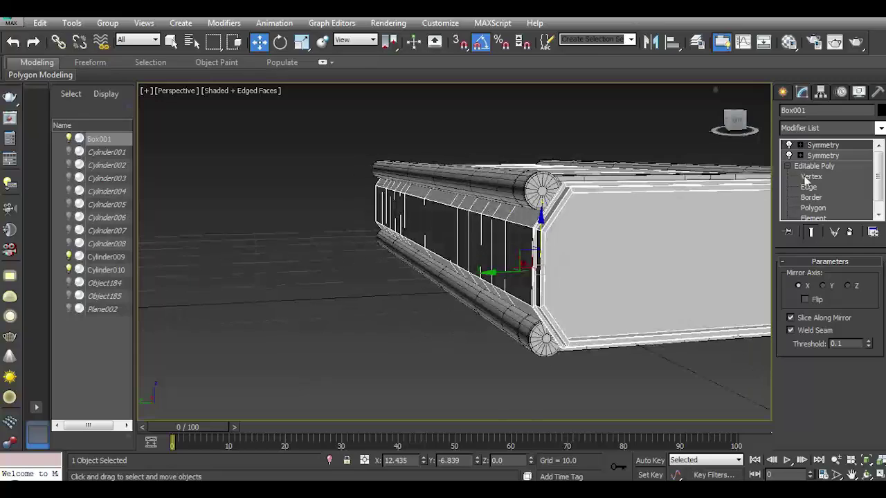
pyautogui.click(810, 155)
pyautogui.click(804, 300)
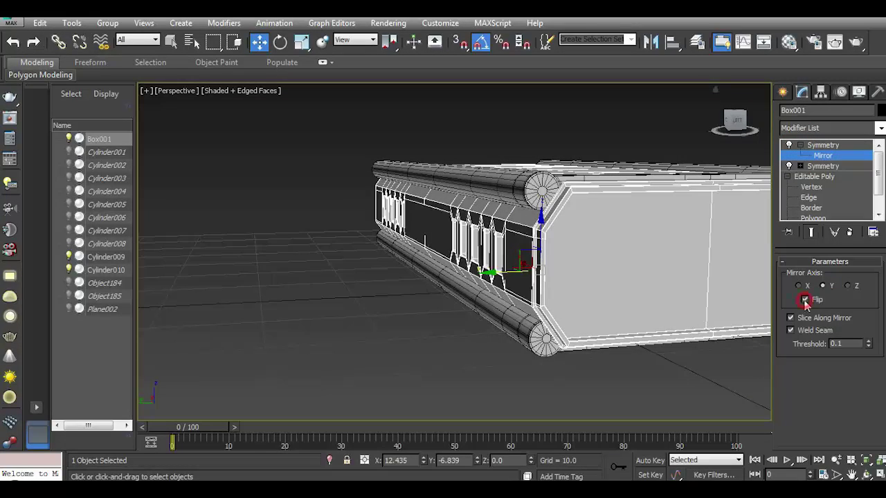
pyautogui.moveTo(741, 121); pyautogui.dragTo(702, 124)
# Collapse the whole modifier stack into a single mesh.
pyautogui.rightClick(833, 145)
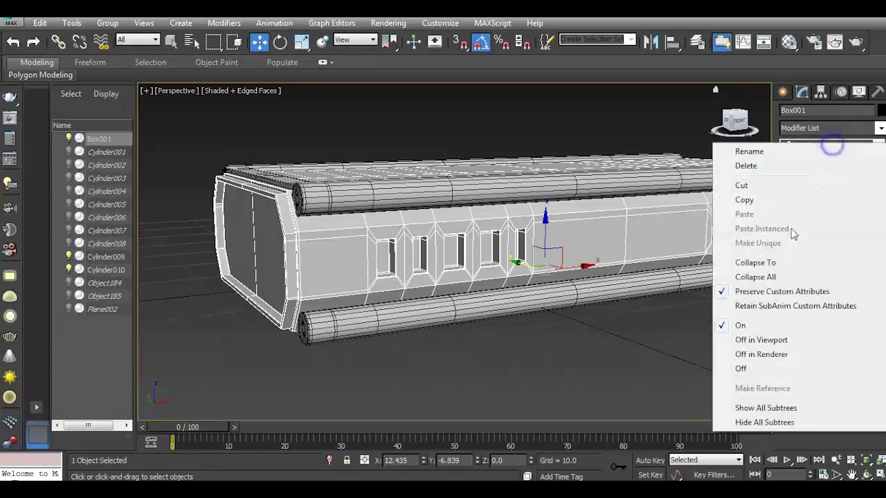
pyautogui.click(755, 277)
pyautogui.click(520, 328)
pyautogui.moveTo(734, 123)
pyautogui.mouseDown()
pyautogui.moveTo(741, 138)
pyautogui.moveTo(735, 121)
pyautogui.mouseUp()
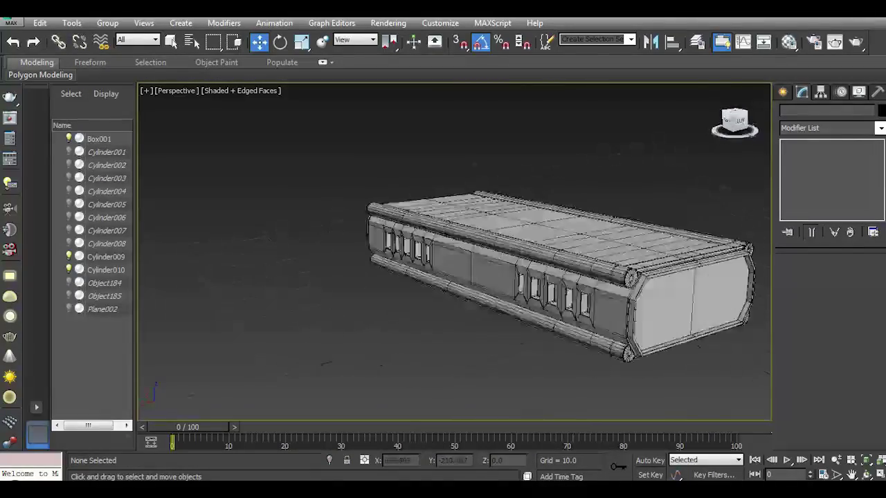
# In Top view, draw a new cylinder left of the hull.
pyautogui.press('t')
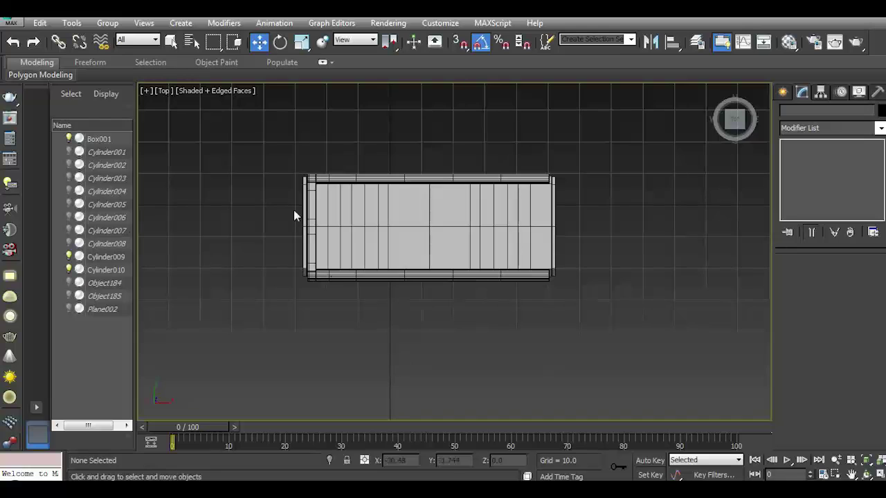
pyautogui.moveTo(294, 209); pyautogui.dragTo(494, 215, button='middle')
pyautogui.click(783, 91)
pyautogui.click(806, 203)
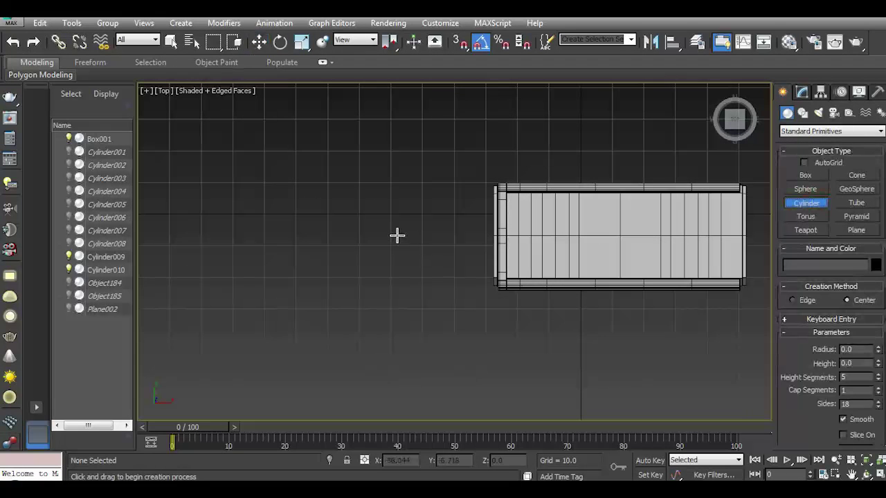
pyautogui.moveTo(418, 241); pyautogui.dragTo(416, 238)
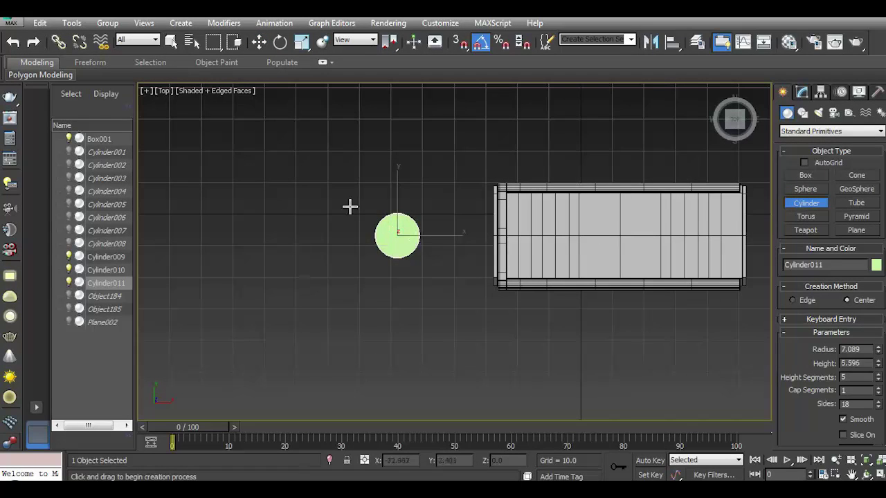
# Rotate the cylinder -90° to lie sideways and move it against the hull.
pyautogui.click(280, 45)
pyautogui.moveTo(421, 228)
pyautogui.mouseDown()
pyautogui.moveTo(420, 236)
pyautogui.moveTo(543, 241)
pyautogui.mouseUp()
pyautogui.click(258, 42)
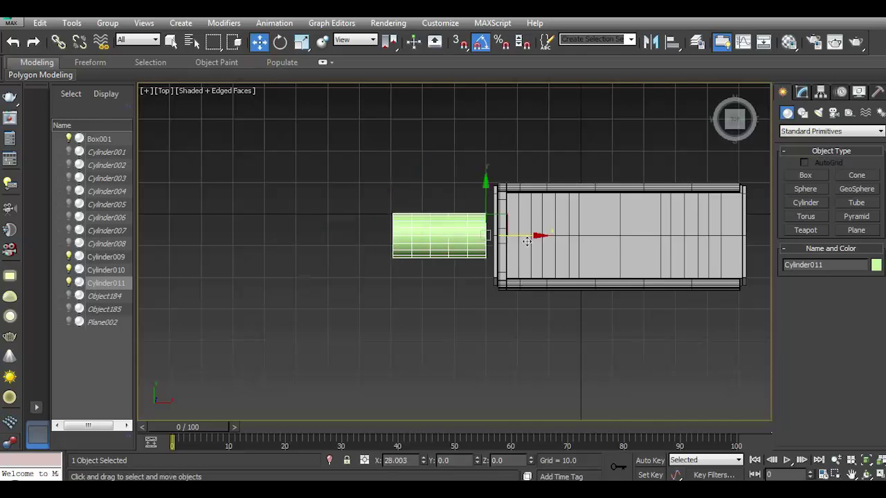
pyautogui.moveTo(522, 238); pyautogui.dragTo(505, 238)
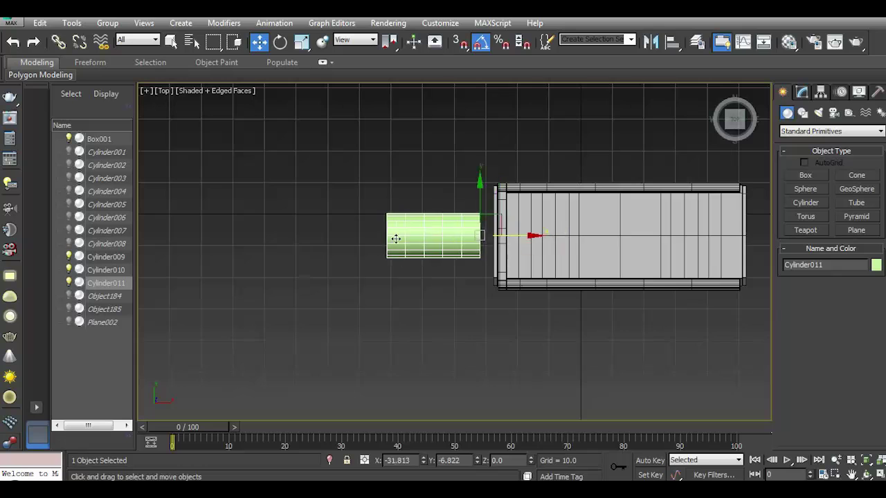
# Set the cylinder to 1 height segment and give it the grey 01-Default material.
pyautogui.scroll(-2, 392, 241)
pyautogui.click(803, 92)
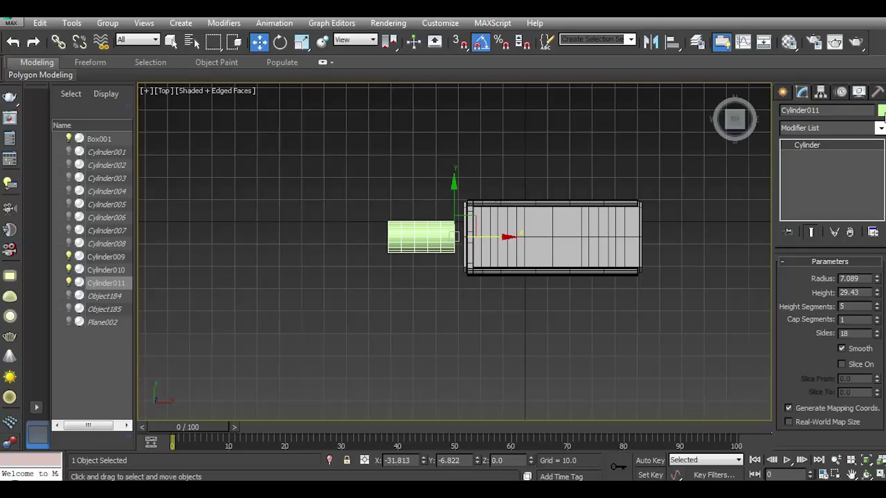
pyautogui.click(881, 111)
pyautogui.click(510, 319)
pyautogui.press('m')
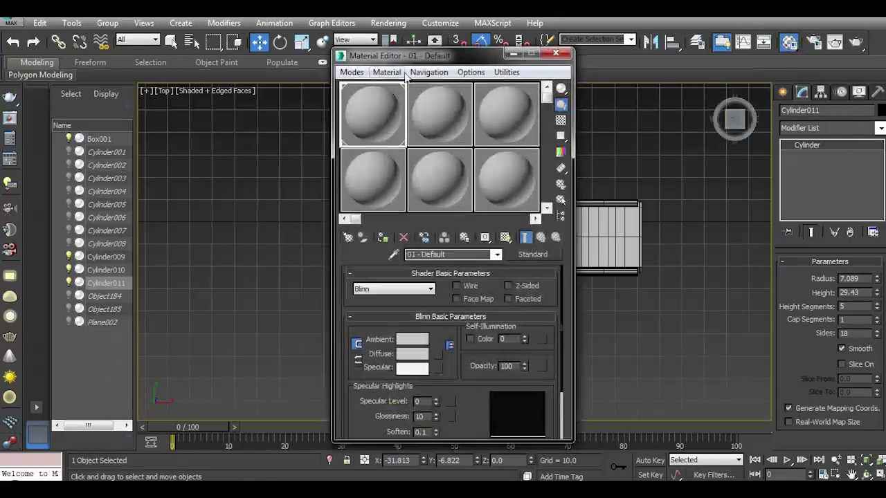
pyautogui.moveTo(388, 50); pyautogui.dragTo(487, 49)
pyautogui.click(656, 46)
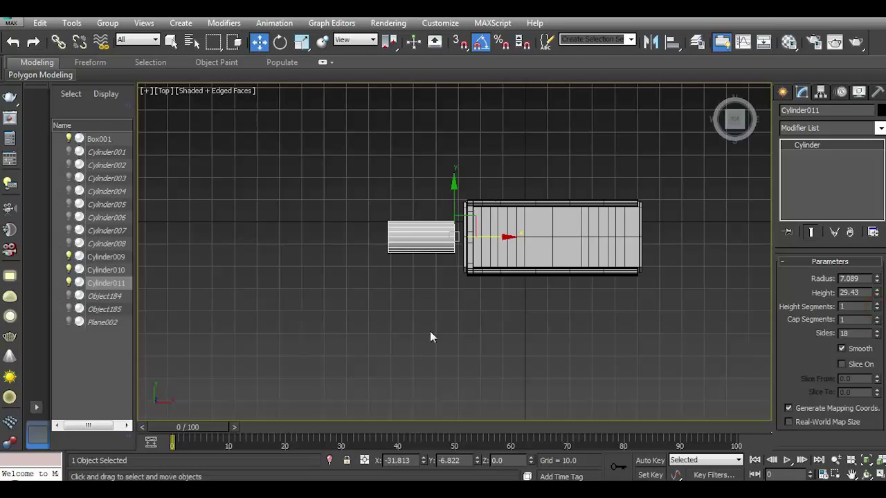
# Switch to Perspective view and orbit around the barrel cylinder.
pyautogui.scroll(3, 452, 246)
pyautogui.press('p')
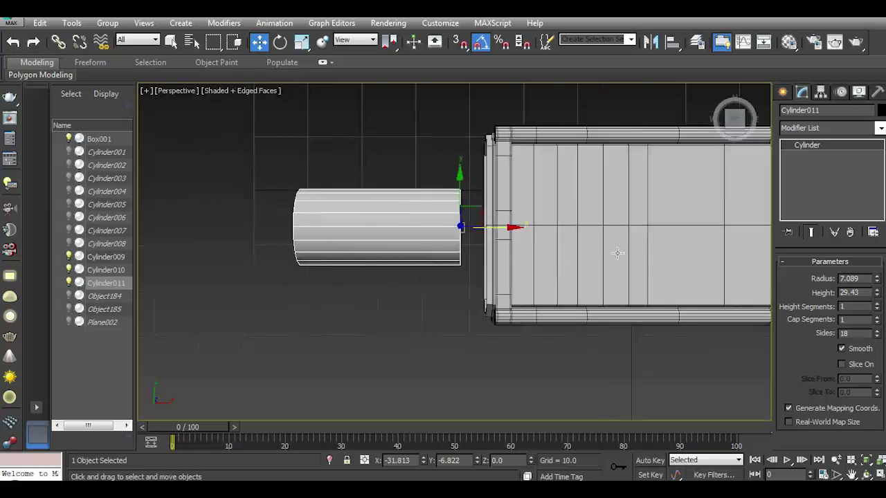
pyautogui.keyDown('alt'); pyautogui.moveTo(616, 252); pyautogui.dragTo(519, 250, button='middle'); pyautogui.keyUp('alt')
pyautogui.scroll(2, 519, 250)
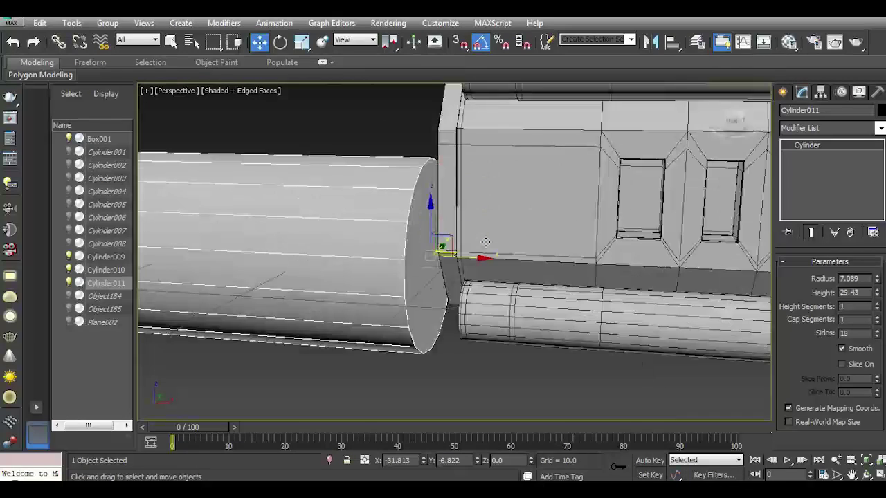
pyautogui.scroll(2, 480, 247)
# Convert the cylinder to an Editable Poly at Polygon level.
pyautogui.scroll(2, 439, 253)
pyautogui.rightClick(807, 145)
pyautogui.click(817, 244)
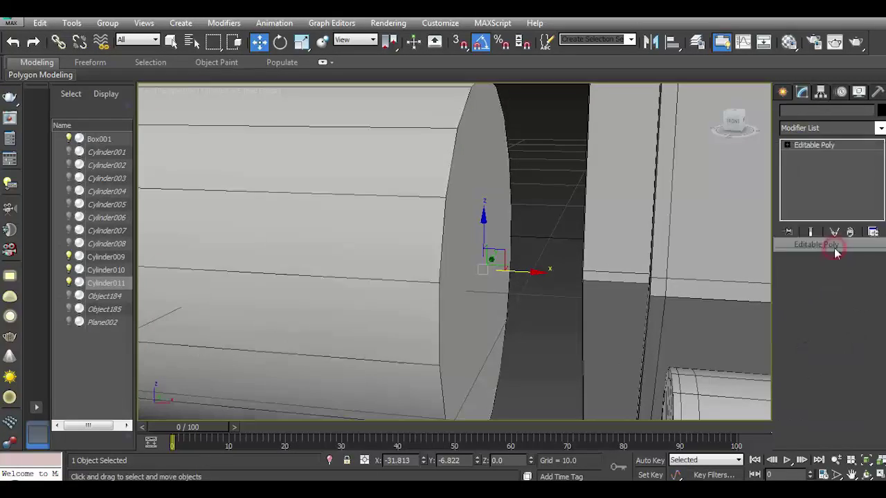
pyautogui.click(846, 291)
# Inset the cylinder's end cap by 1.859.
pyautogui.click(503, 271)
pyautogui.moveTo(810, 408); pyautogui.dragTo(798, 311)
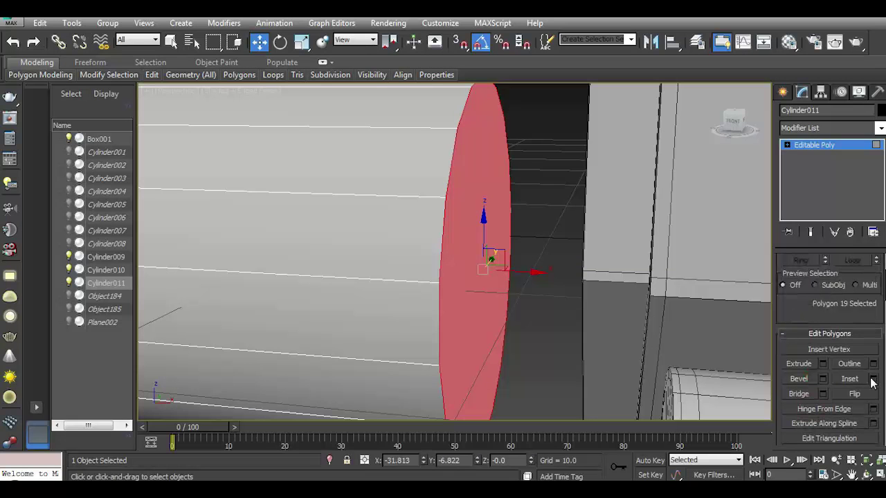
pyautogui.click(874, 380)
pyautogui.moveTo(462, 279); pyautogui.dragTo(461, 275)
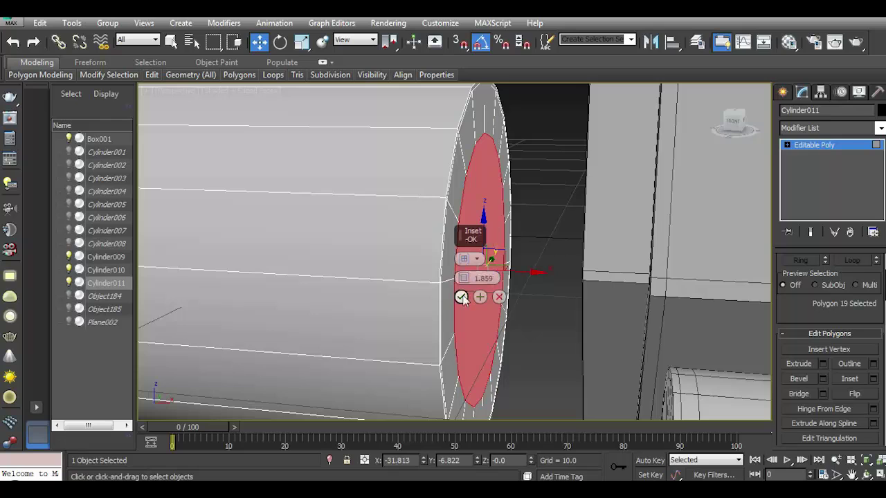
pyautogui.click(461, 297)
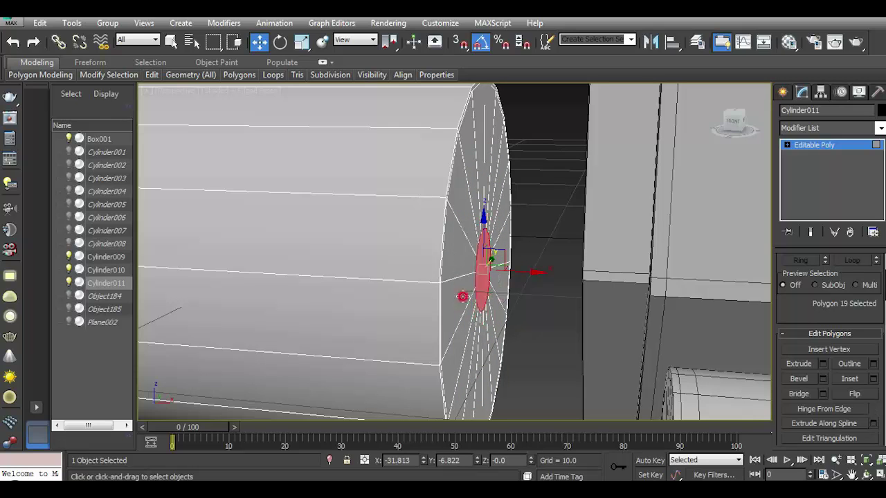
# Select the full edge loop around the cap rim.
pyautogui.click(438, 288)
pyautogui.click(785, 145)
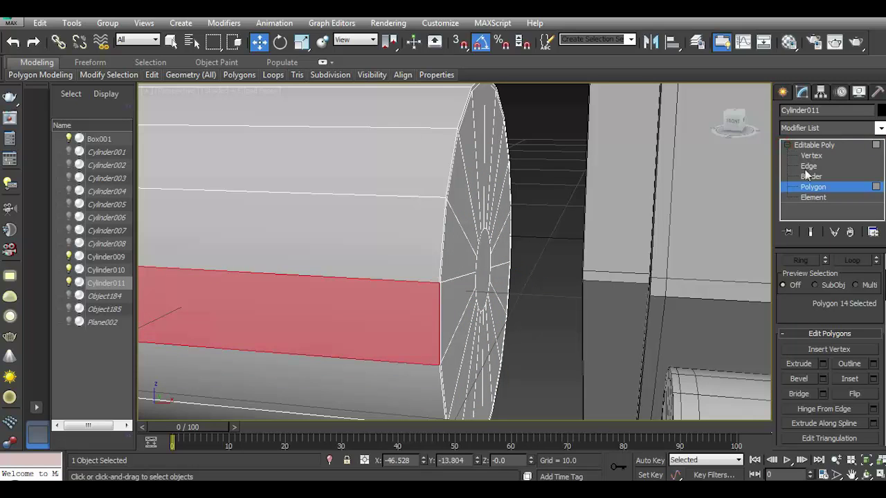
pyautogui.click(807, 166)
pyautogui.click(441, 259)
pyautogui.doubleClick(482, 269)
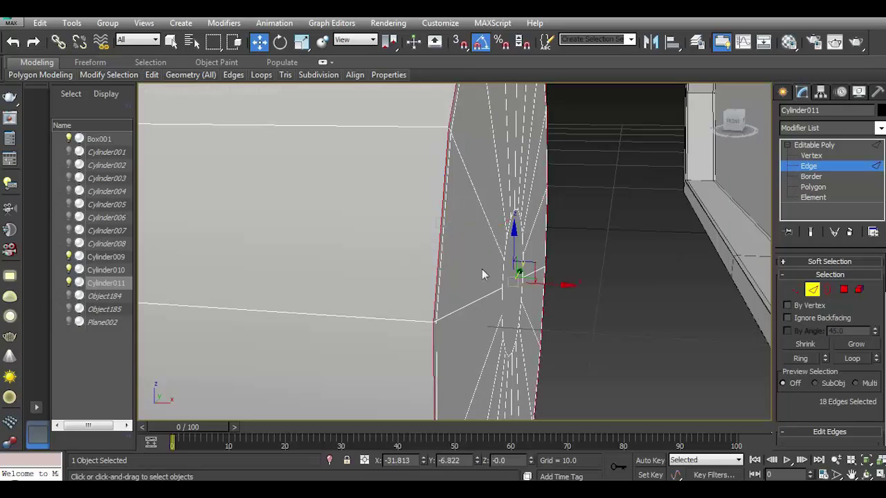
pyautogui.scroll(-3, 830, 312)
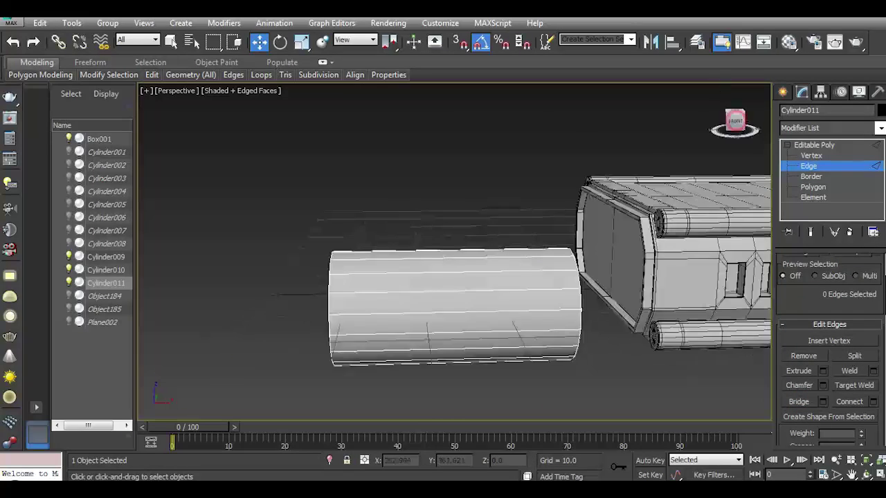
pyautogui.moveTo(732, 123); pyautogui.dragTo(734, 126)
# Raise the cylinder in Z to sit beside the vehicle front.
pyautogui.press('2')
pyautogui.moveTo(546, 274)
pyautogui.mouseDown()
pyautogui.moveTo(567, 210)
pyautogui.moveTo(644, 216)
pyautogui.mouseUp()
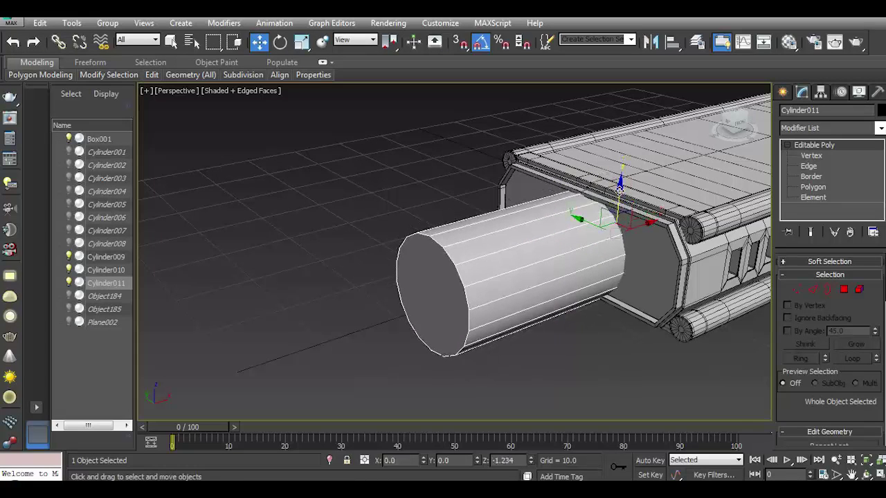
pyautogui.click(611, 359)
pyautogui.scroll(-5, 612, 358)
# Select the whole barrel cylinder as an element.
pyautogui.scroll(3, 476, 308)
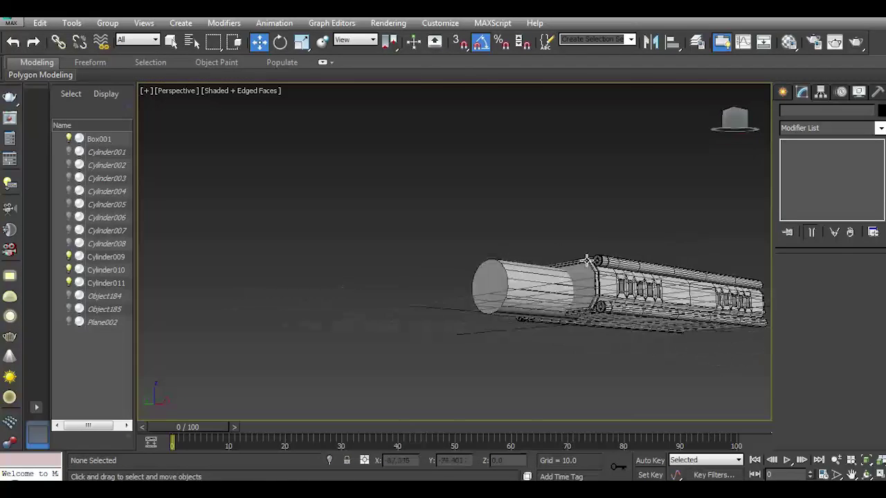
pyautogui.scroll(3, 476, 309)
pyautogui.click(476, 308)
pyautogui.click(844, 290)
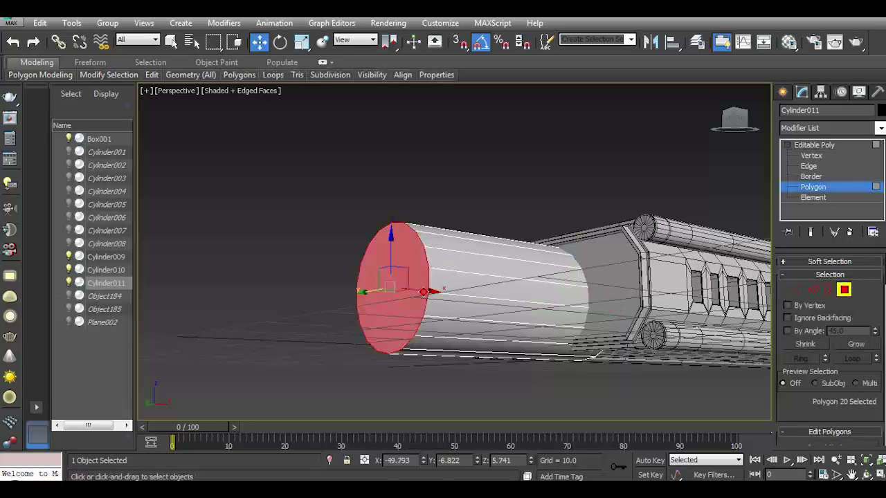
pyautogui.click(858, 345)
pyautogui.click(858, 290)
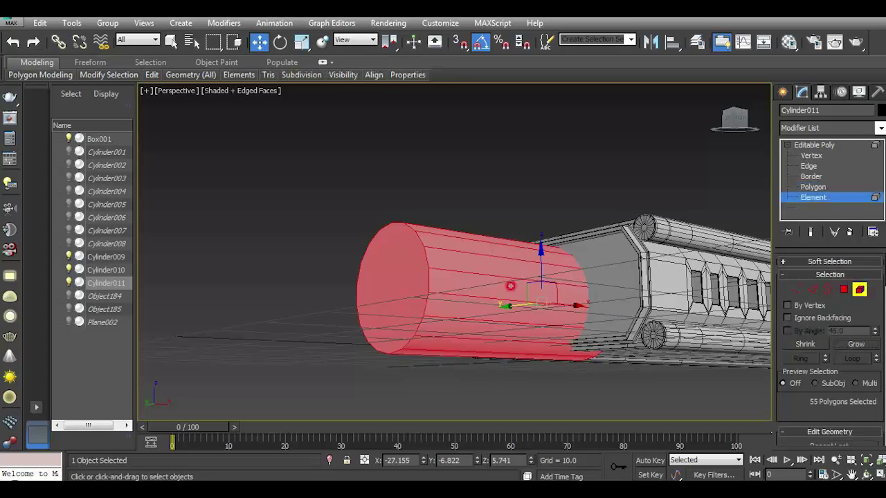
pyautogui.click(844, 289)
# Scale the cylinder down uniformly to 78%, then further to 87%.
pyautogui.press('r')
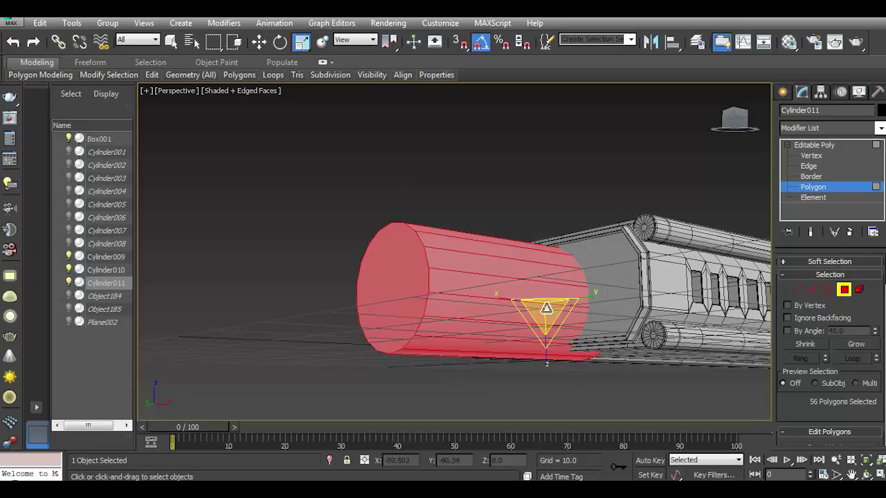
pyautogui.moveTo(546, 311); pyautogui.dragTo(555, 328)
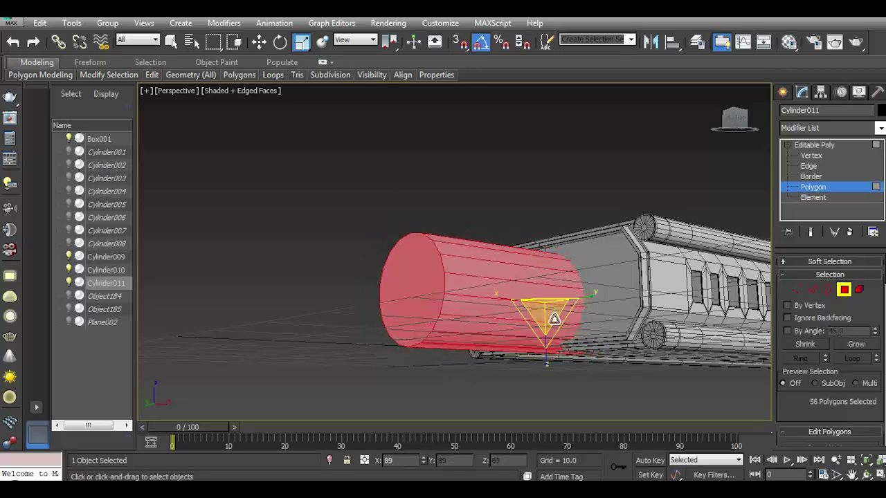
pyautogui.click(260, 42)
pyautogui.moveTo(734, 119)
pyautogui.mouseDown()
pyautogui.moveTo(744, 125)
pyautogui.moveTo(723, 123)
pyautogui.mouseUp()
pyautogui.click(302, 42)
pyautogui.moveTo(545, 277); pyautogui.dragTo(553, 287)
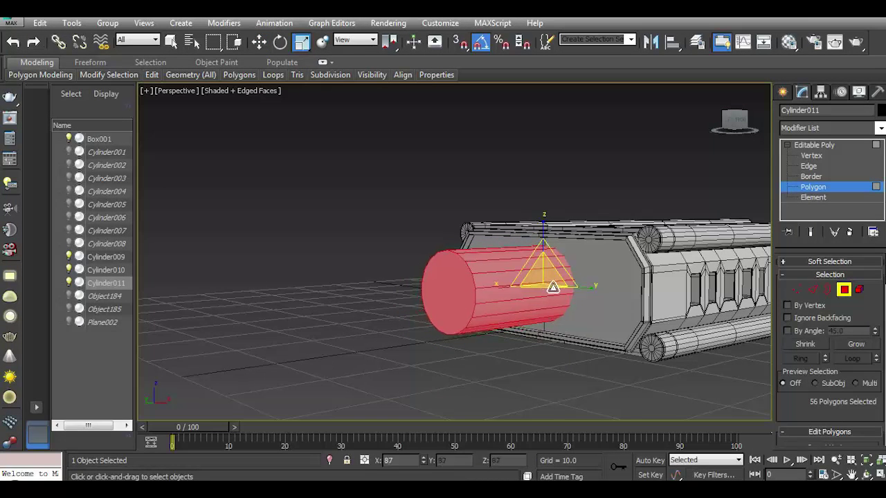
# Pull the front cap left in Top view to stretch out a long barrel.
pyautogui.click(811, 156)
pyautogui.click(813, 186)
pyautogui.click(448, 294)
pyautogui.press('w')
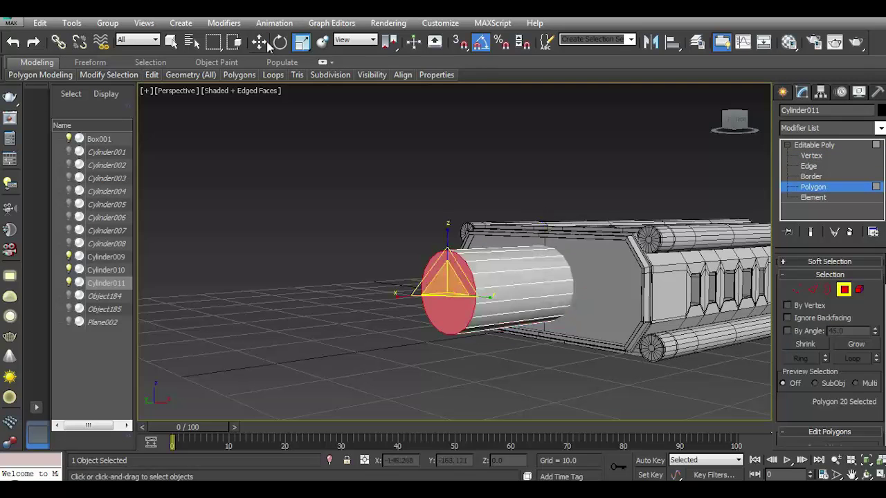
pyautogui.scroll(-3, 523, 336)
pyautogui.press('t')
pyautogui.scroll(-1, 545, 328)
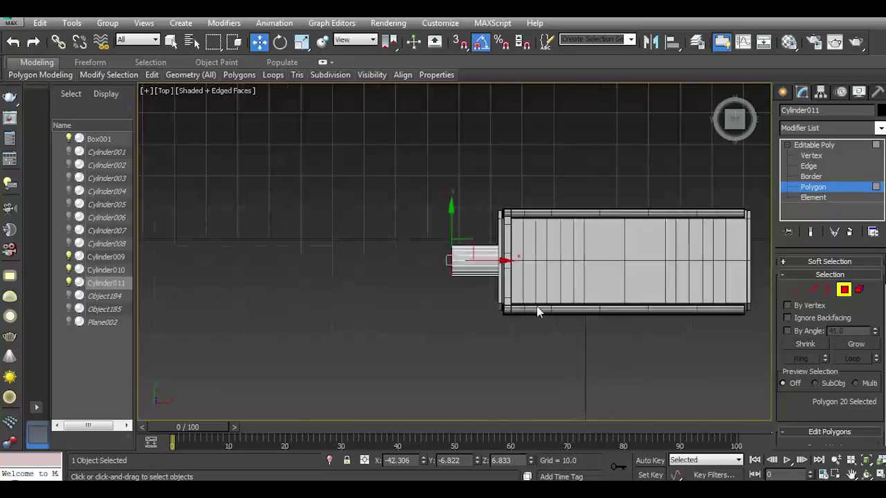
pyautogui.moveTo(428, 258); pyautogui.dragTo(313, 258)
pyautogui.moveTo(358, 251); pyautogui.dragTo(476, 250, button='middle')
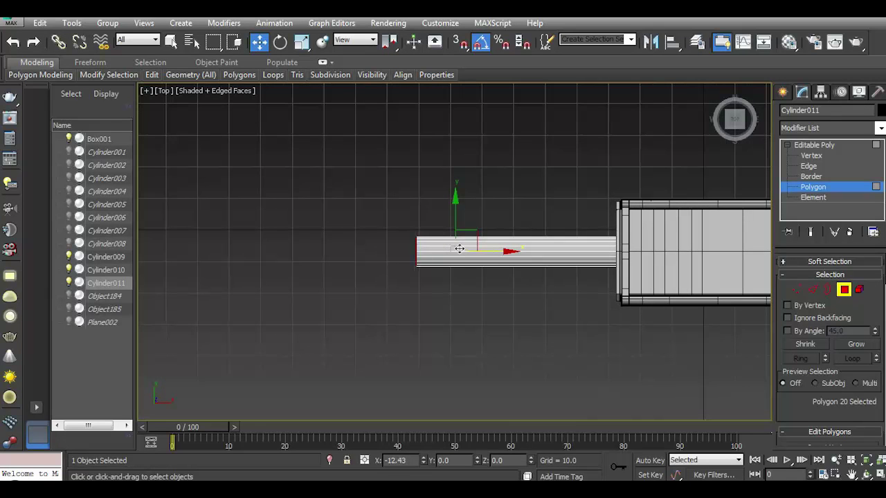
pyautogui.moveTo(429, 247); pyautogui.dragTo(399, 247)
pyautogui.moveTo(479, 256); pyautogui.dragTo(573, 269, button='middle')
# Inset the barrel's end cap by 0.657.
pyautogui.press('p')
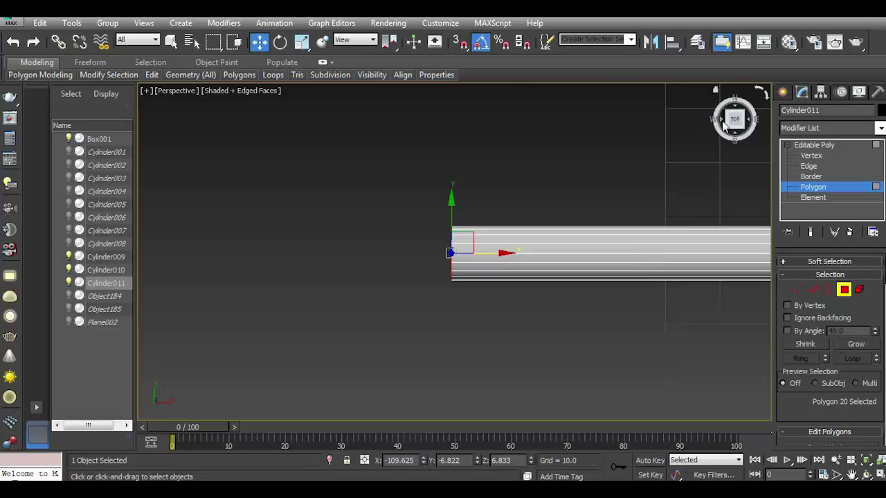
pyautogui.click(762, 91)
pyautogui.scroll(3, 447, 206)
pyautogui.scroll(-4, 831, 346)
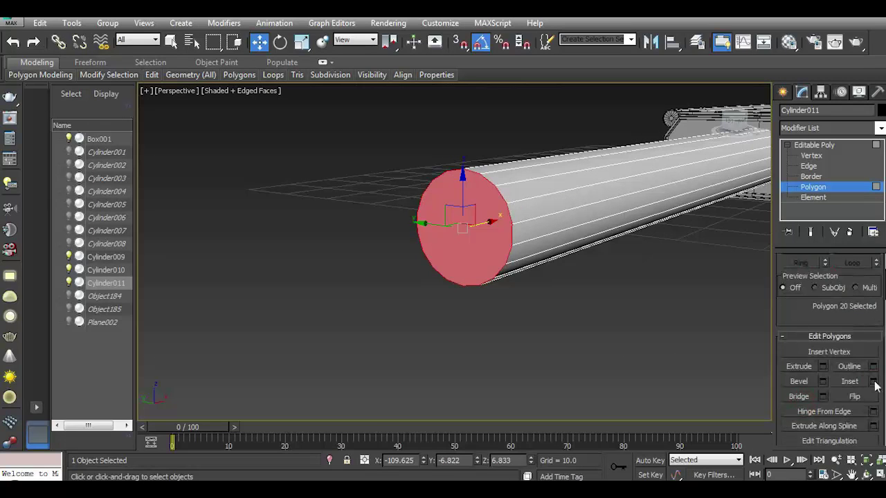
pyautogui.click(873, 381)
pyautogui.moveTo(462, 278); pyautogui.dragTo(473, 296)
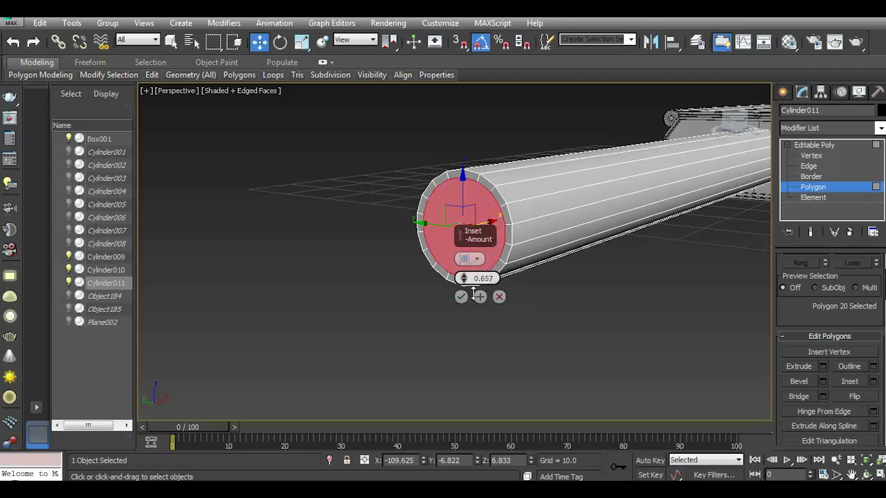
pyautogui.click(461, 297)
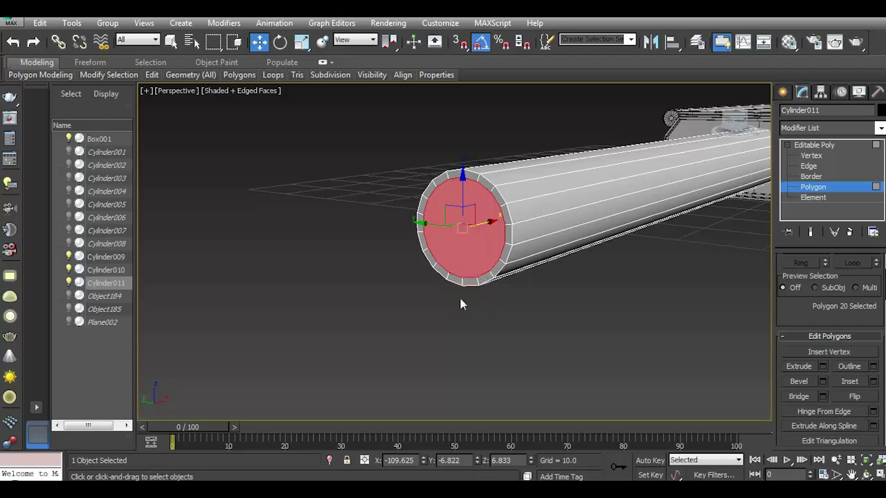
# Extrude the cap inward into the barrel, then add a second inset ring.
pyautogui.click(822, 366)
pyautogui.moveTo(462, 278); pyautogui.dragTo(485, 320)
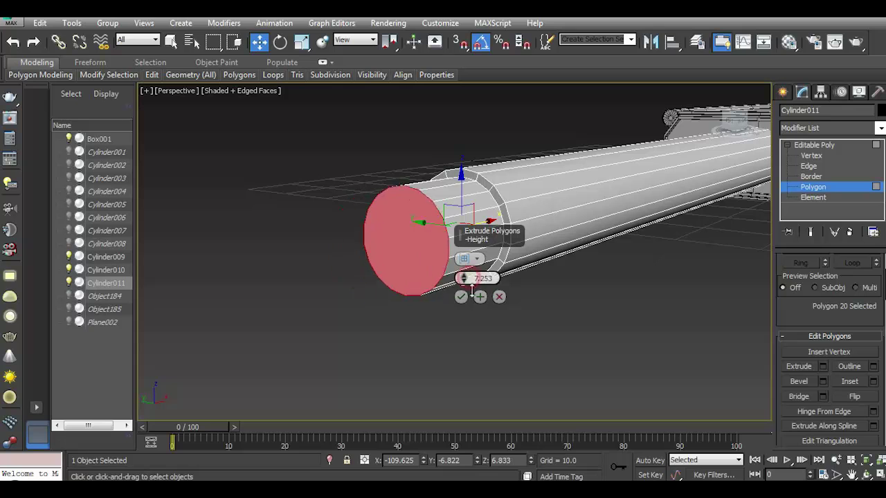
pyautogui.scroll(5, 457, 207)
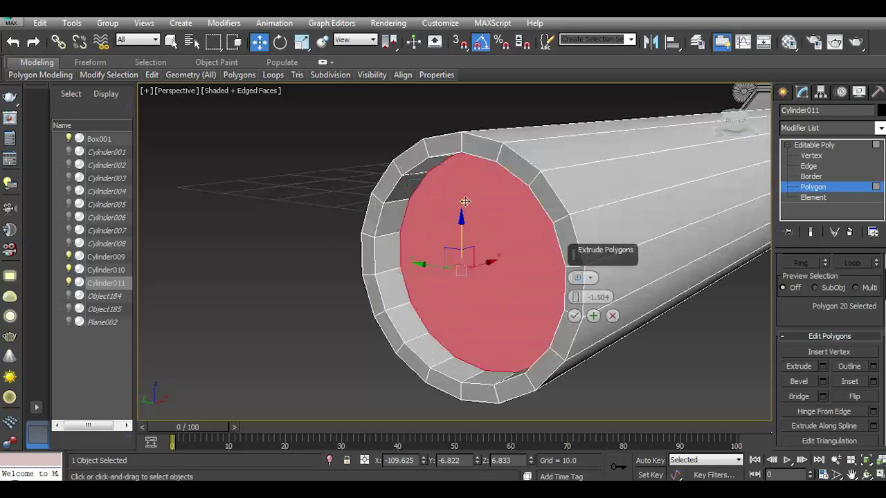
pyautogui.click(575, 316)
pyautogui.click(873, 381)
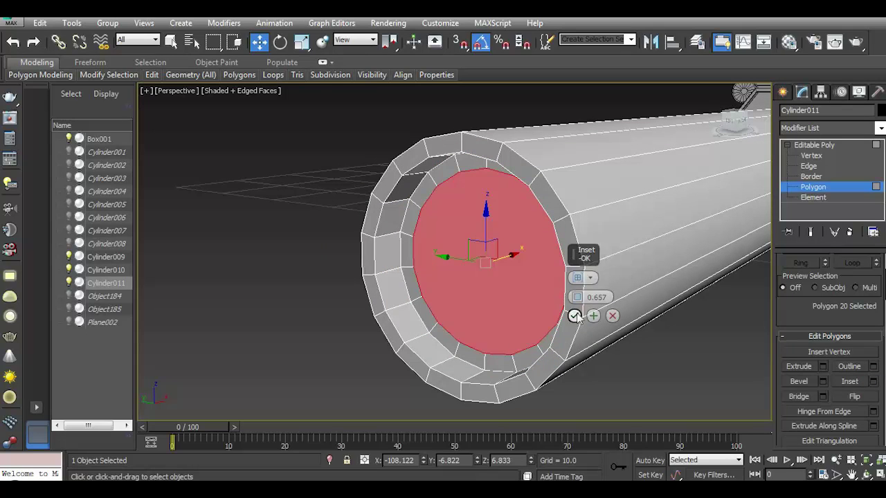
pyautogui.click(576, 314)
# Ring-select the muzzle rim edges and connect them with 2 segments, pinch 52.
pyautogui.click(809, 166)
pyautogui.click(415, 204)
pyautogui.keyDown('ctrl'); pyautogui.click(395, 202); pyautogui.keyUp('ctrl')
pyautogui.click(499, 153)
pyautogui.click(801, 359)
pyautogui.scroll(-5, 823, 418)
pyautogui.click(873, 382)
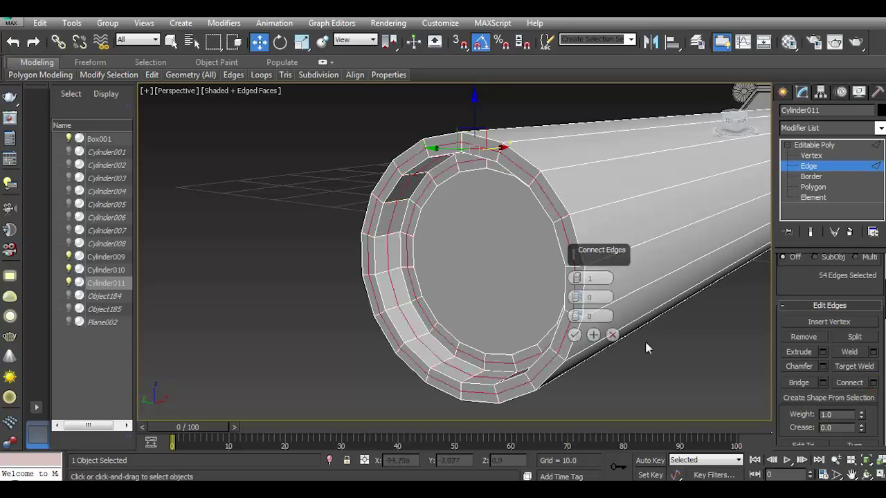
pyautogui.moveTo(576, 297); pyautogui.dragTo(577, 284)
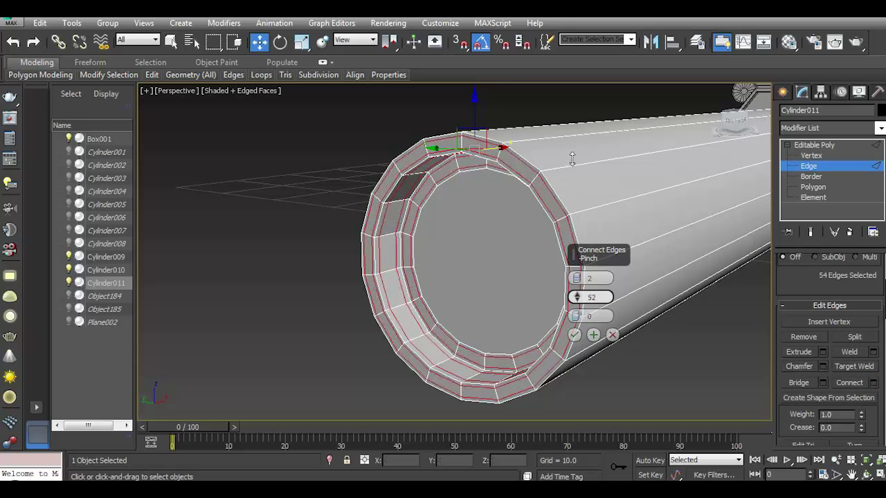
pyautogui.click(574, 335)
# Chamfer the edge loop around the inner cap by 0.07.
pyautogui.doubleClick(487, 383)
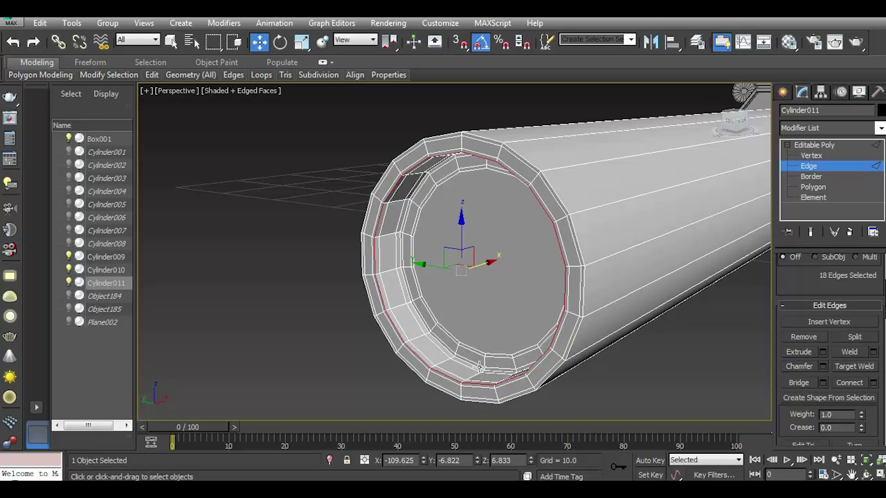
pyautogui.click(822, 366)
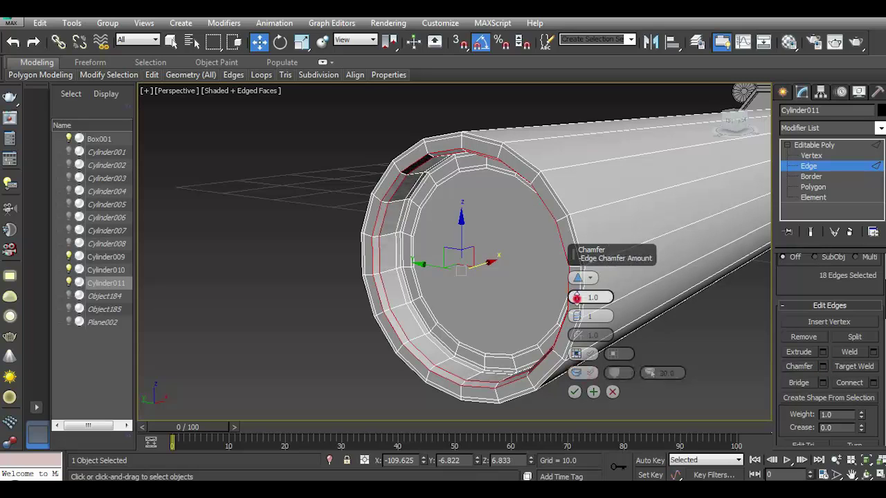
pyautogui.moveTo(577, 297); pyautogui.dragTo(583, 301)
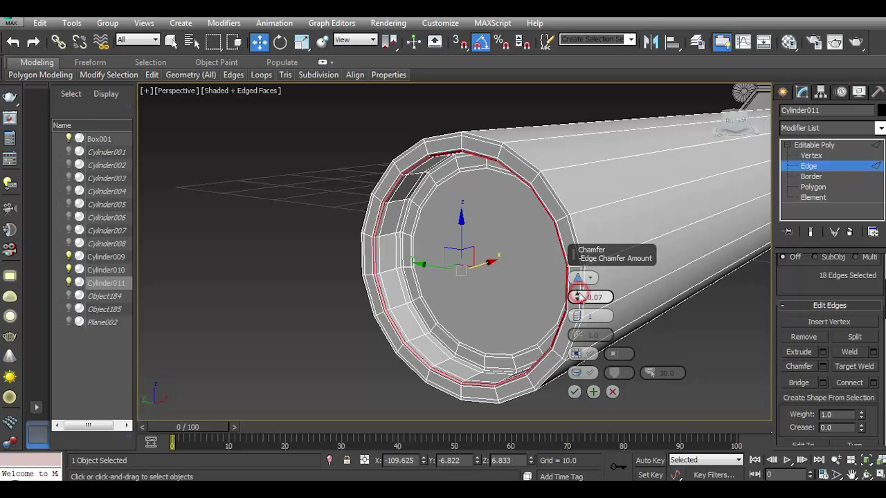
pyautogui.click(574, 392)
pyautogui.click(813, 186)
# Extrude Cylinder011's end cap outward about 40.8 units, checking length in Top view.
pyautogui.scroll(-3, 478, 256)
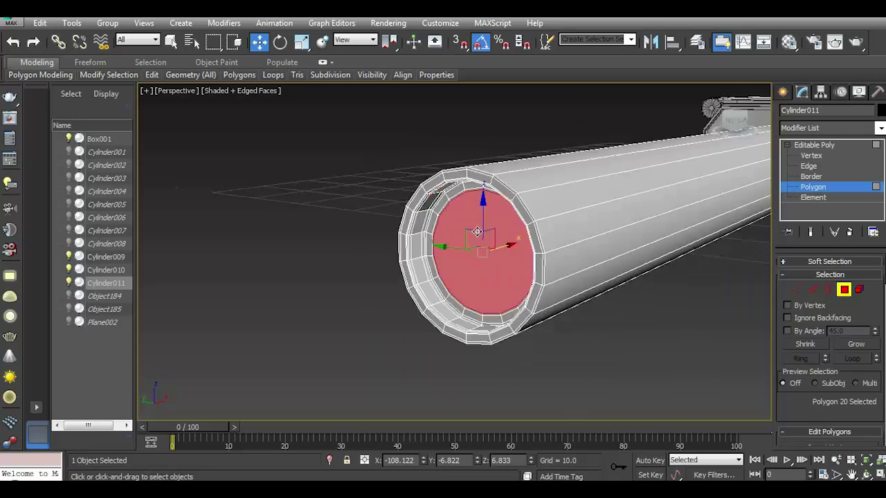
pyautogui.keyDown('alt'); pyautogui.moveTo(485, 262); pyautogui.dragTo(526, 249, button='middle'); pyautogui.keyUp('alt')
pyautogui.click(823, 325)
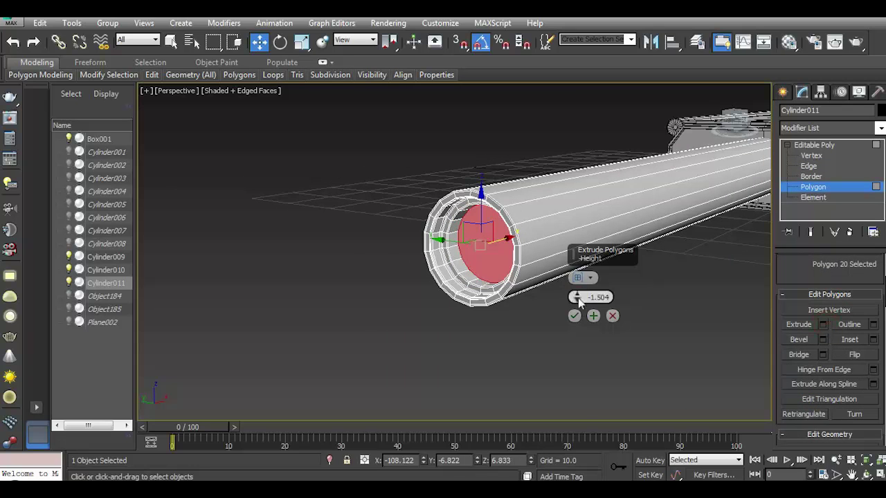
pyautogui.moveTo(579, 297); pyautogui.dragTo(578, 270)
pyautogui.scroll(-3, 536, 296)
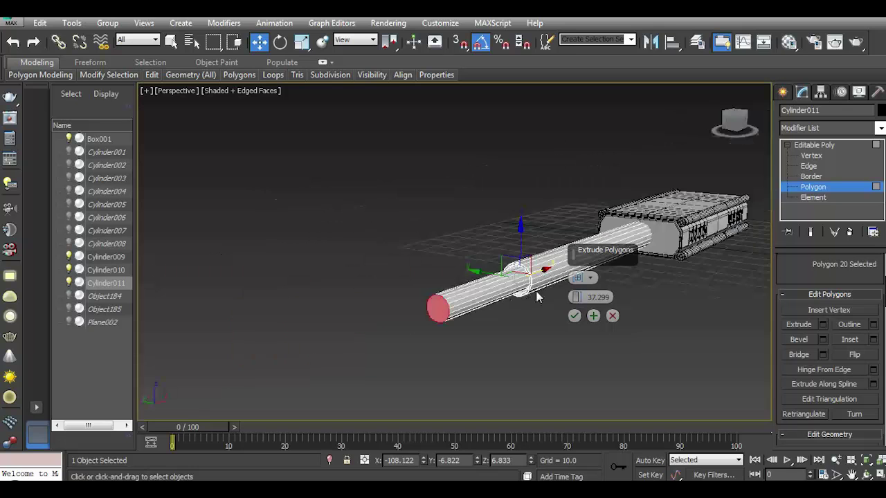
pyautogui.press('t')
pyautogui.scroll(-3, 526, 291)
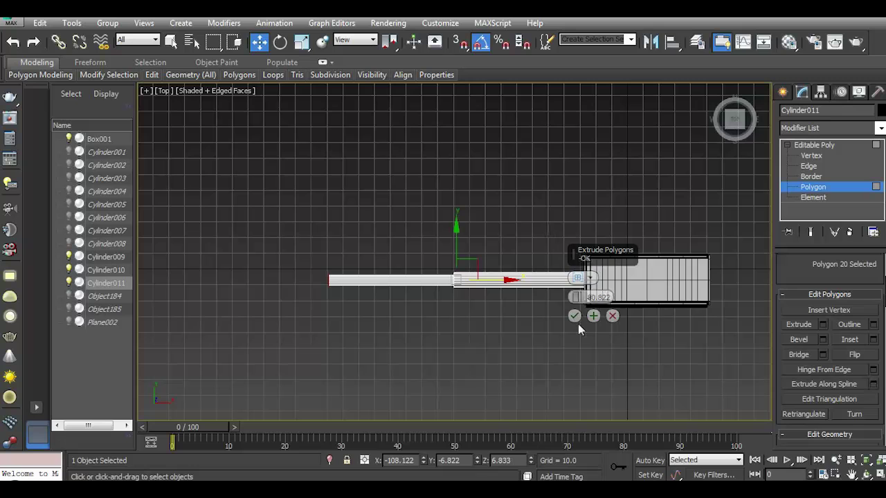
pyautogui.click(574, 316)
pyautogui.press('p')
pyautogui.keyDown('alt'); pyautogui.moveTo(443, 290); pyautogui.dragTo(303, 294, button='middle'); pyautogui.keyUp('alt')
pyautogui.scroll(2, 304, 294)
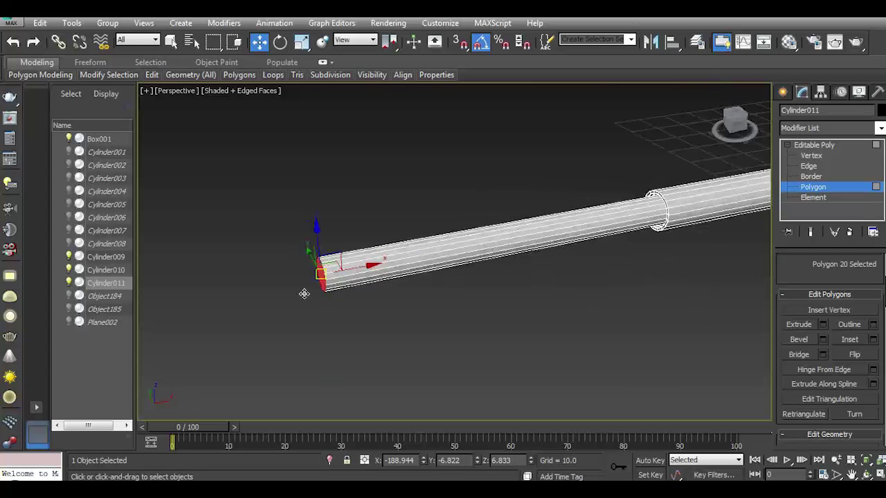
pyautogui.scroll(3, 304, 293)
# Add a Swift Loop near the barrel end and extrude that face ring 0.468 into a collar.
pyautogui.click(259, 107)
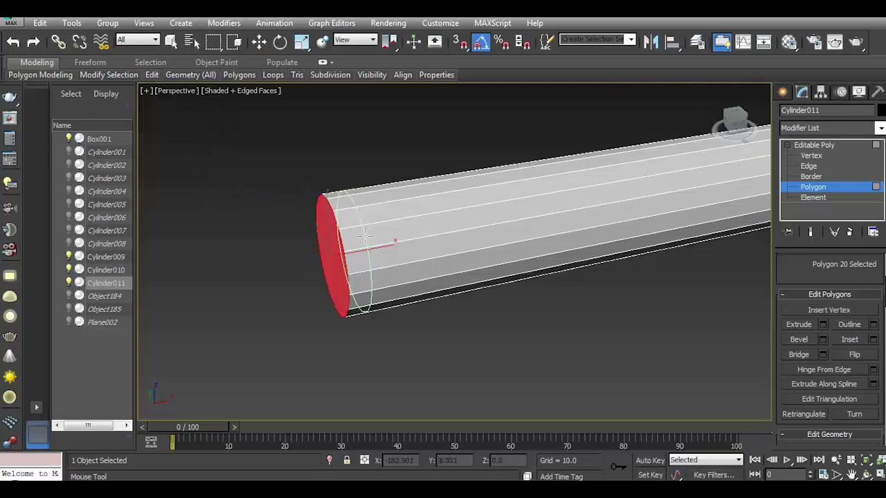
pyautogui.click(365, 239)
pyautogui.press('w')
pyautogui.click(341, 209)
pyautogui.keyDown('shift'); pyautogui.click(353, 243); pyautogui.keyUp('shift')
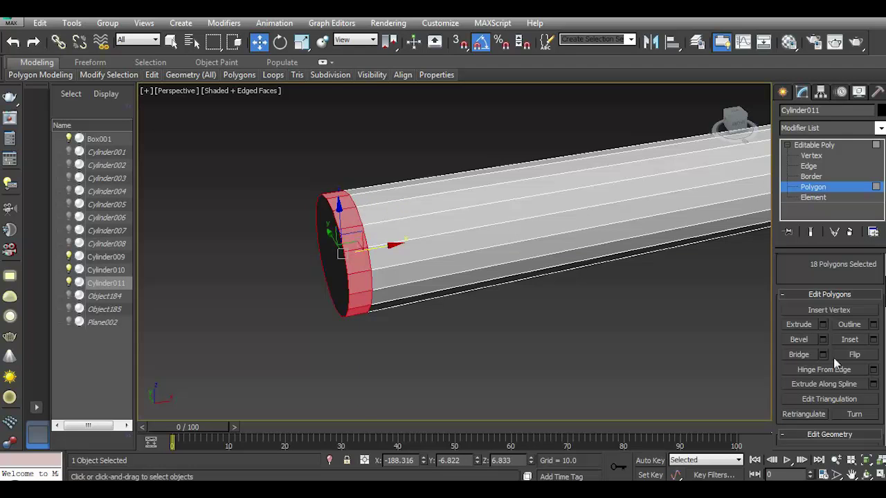
pyautogui.click(822, 325)
pyautogui.moveTo(577, 296); pyautogui.dragTo(579, 344)
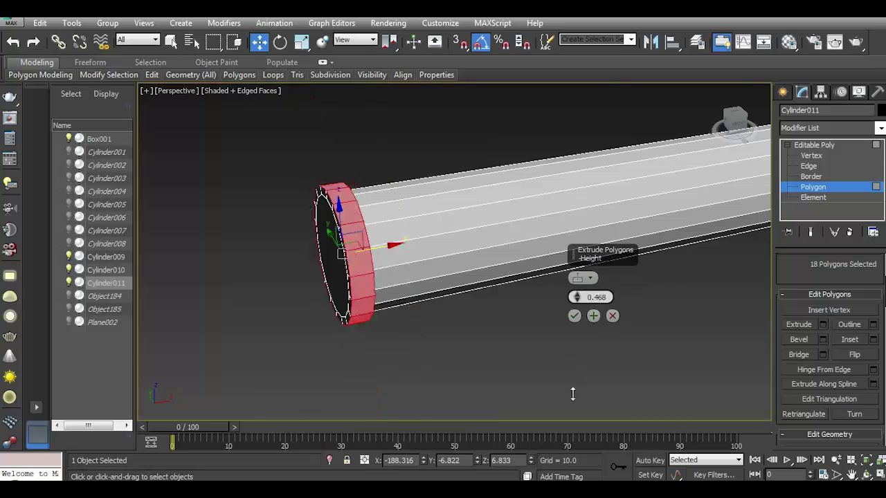
pyautogui.click(574, 315)
# Slide the barrel's end cap outward to lengthen the collar.
pyautogui.click(332, 267)
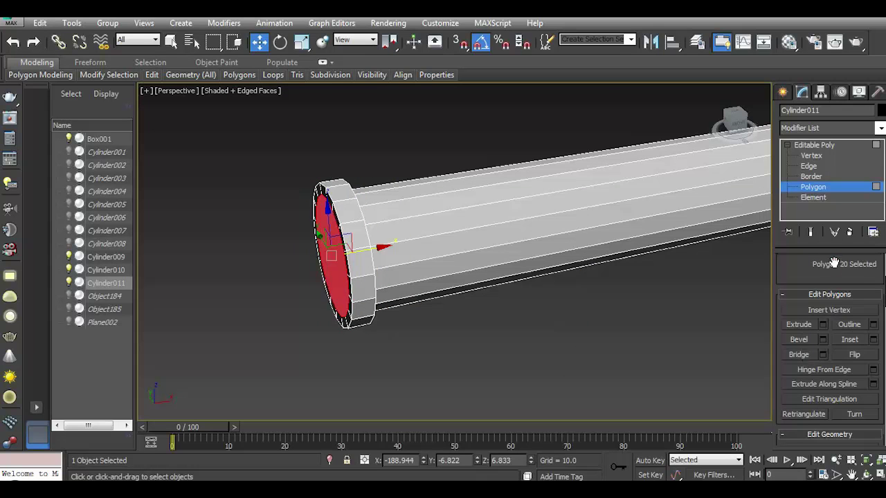
pyautogui.scroll(3, 834, 263)
pyautogui.click(858, 281)
pyautogui.click(856, 281)
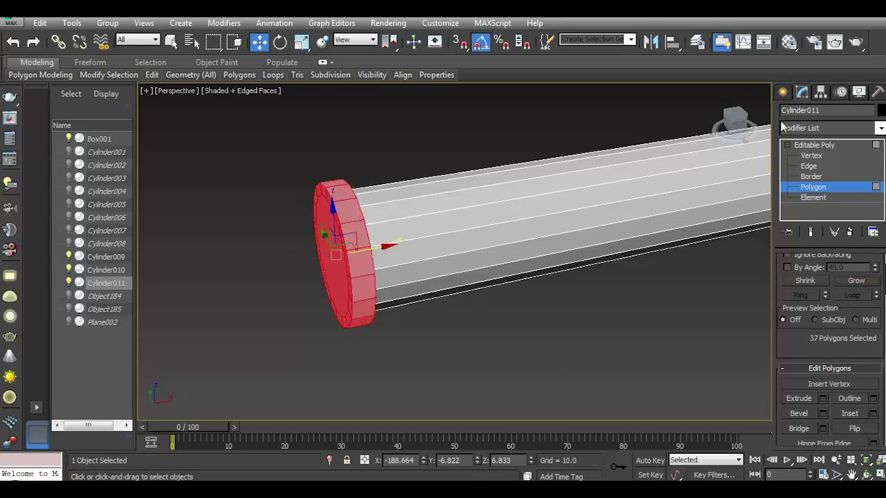
pyautogui.moveTo(734, 123); pyautogui.dragTo(799, 292)
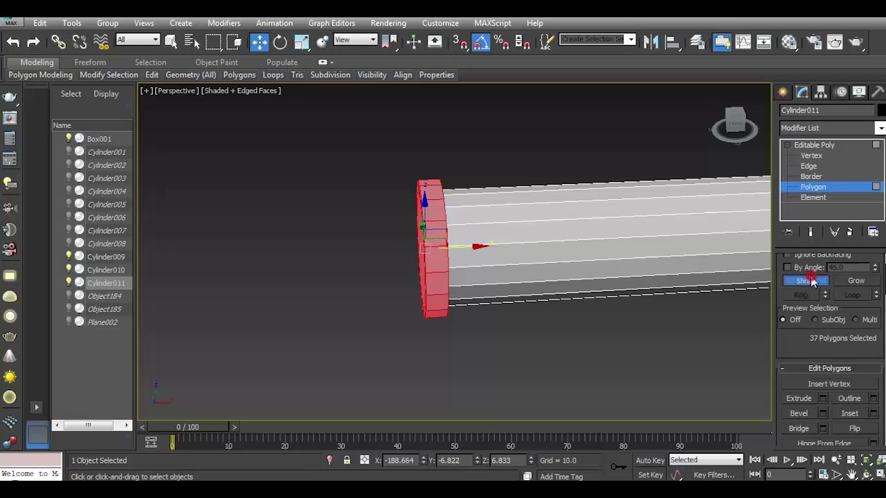
pyautogui.click(811, 280)
pyautogui.moveTo(735, 123); pyautogui.dragTo(511, 289)
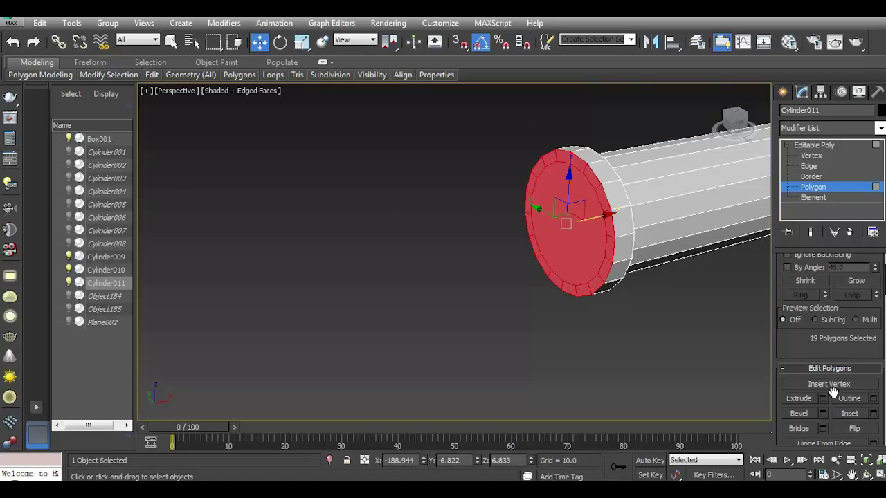
pyautogui.moveTo(599, 219); pyautogui.dragTo(528, 220)
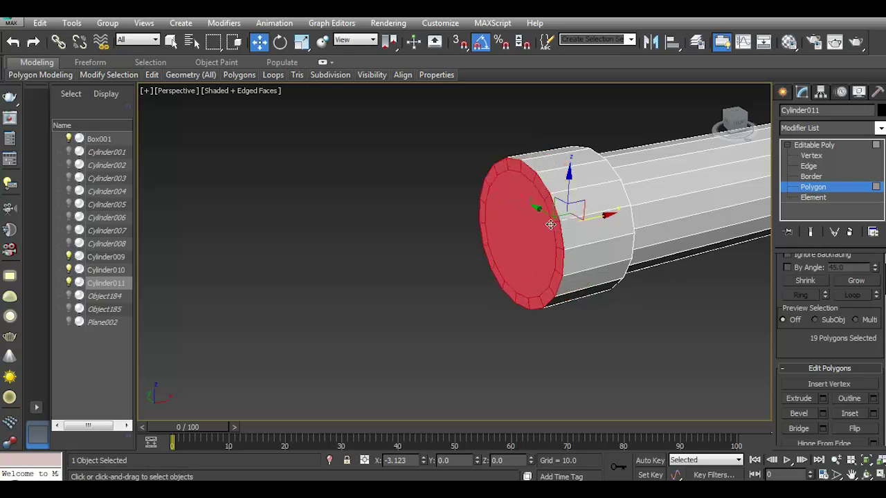
pyautogui.scroll(-5, 428, 273)
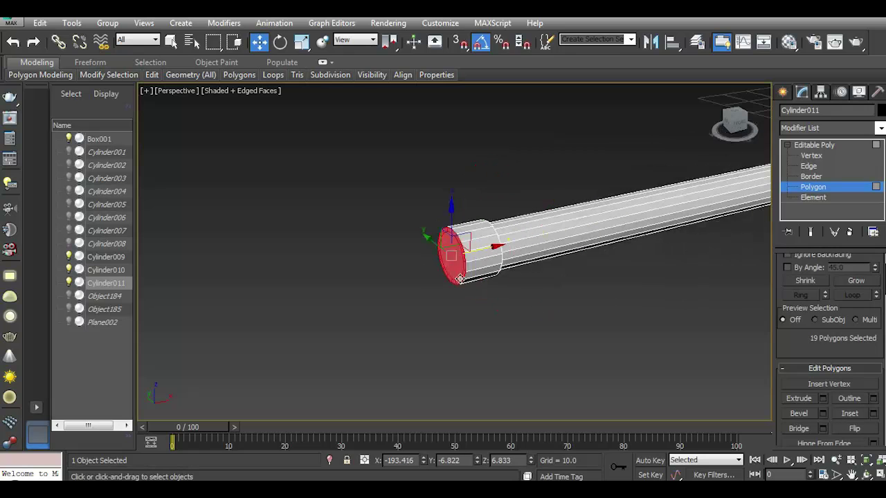
pyautogui.moveTo(735, 123); pyautogui.dragTo(743, 128)
pyautogui.scroll(5, 378, 216)
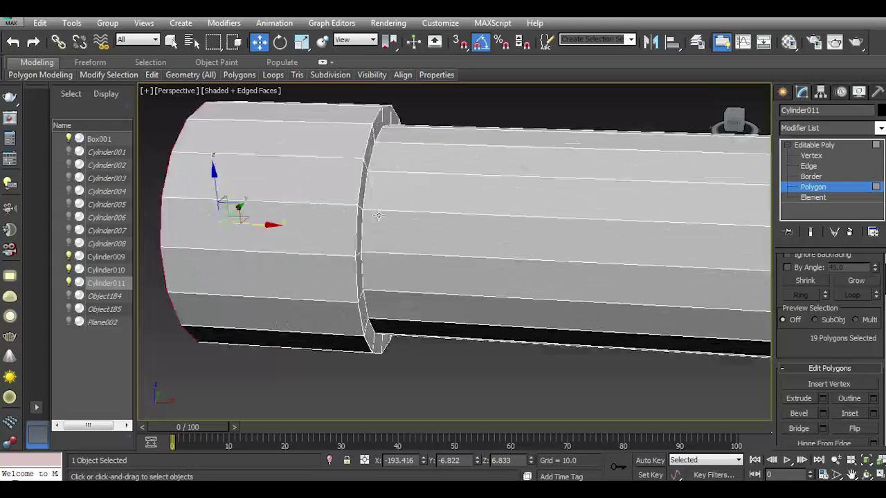
# Select the edge loop along the collar seam at Edge level.
pyautogui.click(802, 167)
pyautogui.scroll(5, 366, 238)
pyautogui.doubleClick(374, 156)
pyautogui.scroll(-3, 853, 361)
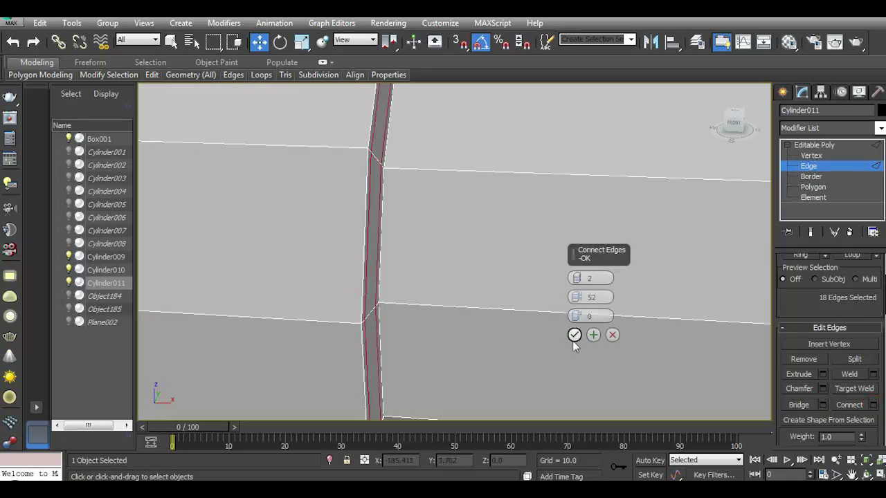
# Commit the two connected seam loops and chamfer them by 0.04.
pyautogui.click(574, 335)
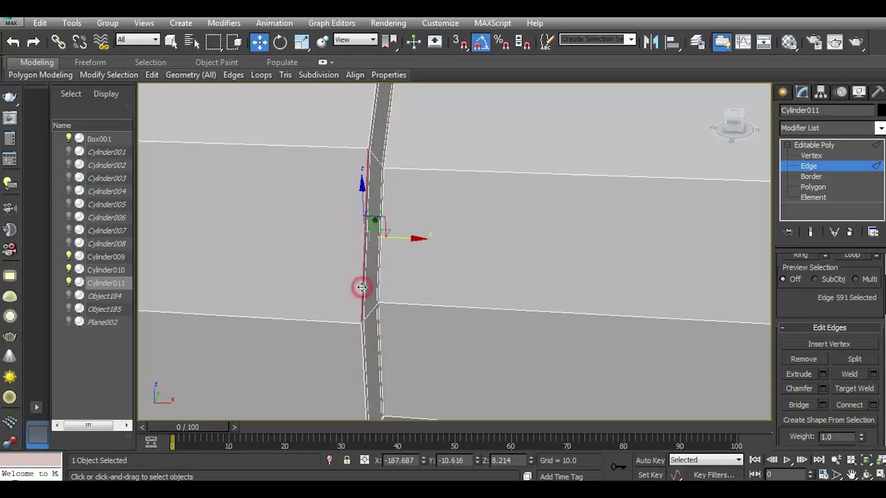
pyautogui.click(822, 388)
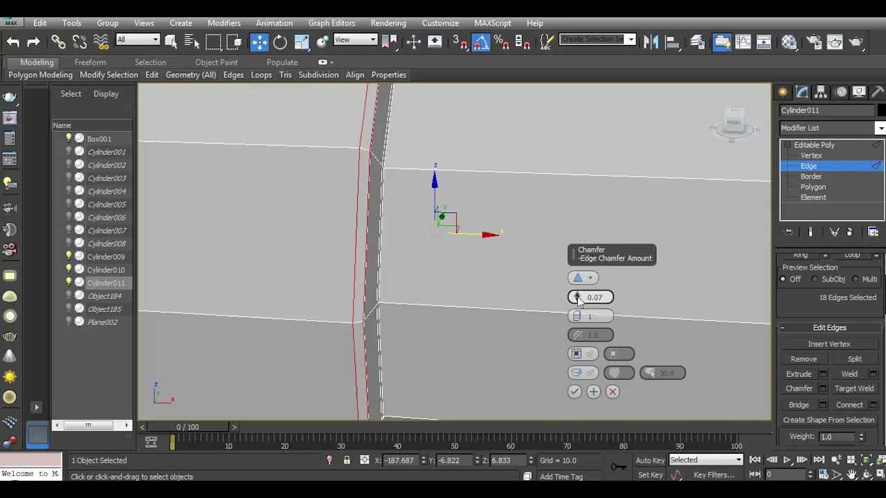
pyautogui.moveTo(573, 297); pyautogui.dragTo(573, 290)
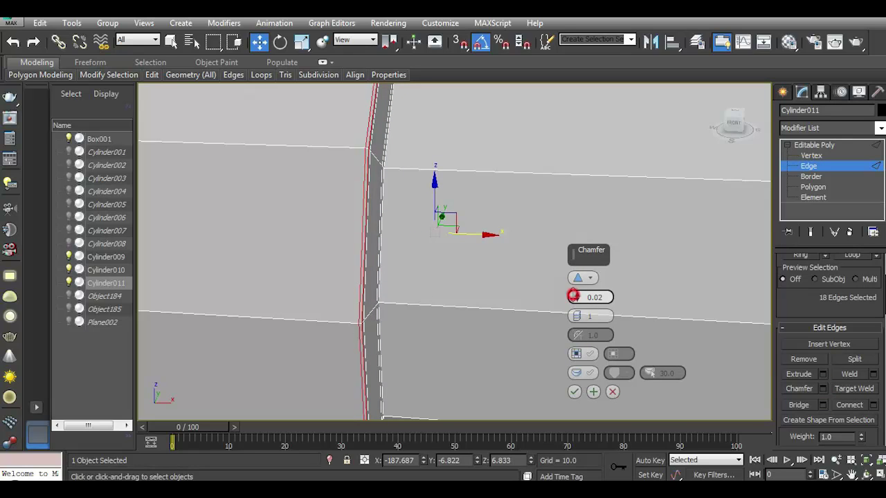
pyautogui.click(574, 392)
pyautogui.scroll(-5, 553, 299)
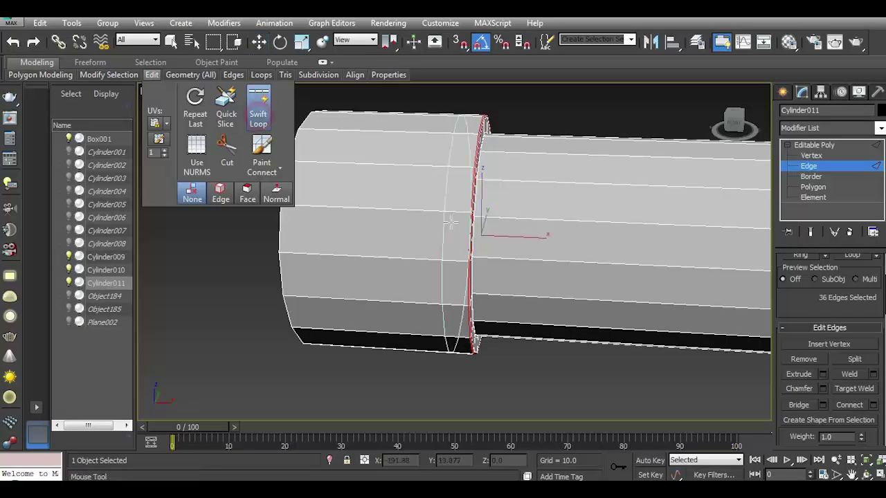
# Add a Swift Loop near the collar's front end and return to the Editable Poly top level.
pyautogui.click(258, 104)
pyautogui.click(285, 256)
pyautogui.click(257, 43)
pyautogui.click(10, 23)
pyautogui.press('Escape')
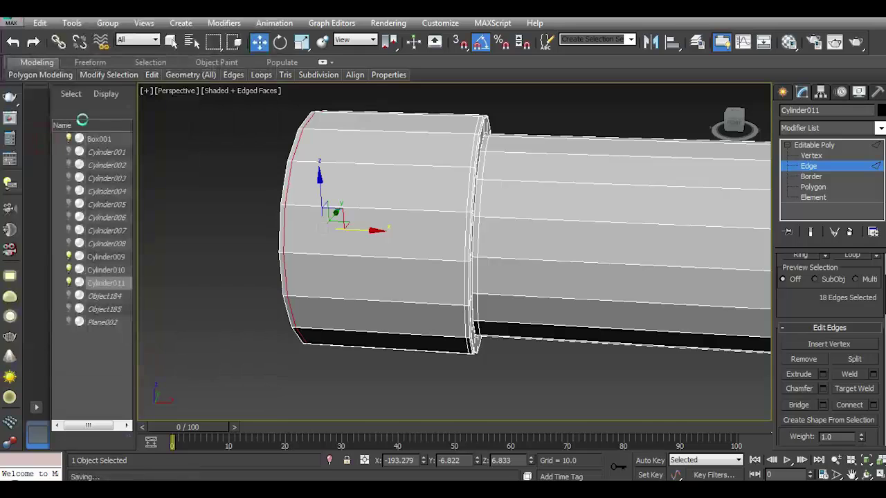
# Extrude the barrel's end cap slightly inward.
pyautogui.press('2')
pyautogui.scroll(-5, 554, 166)
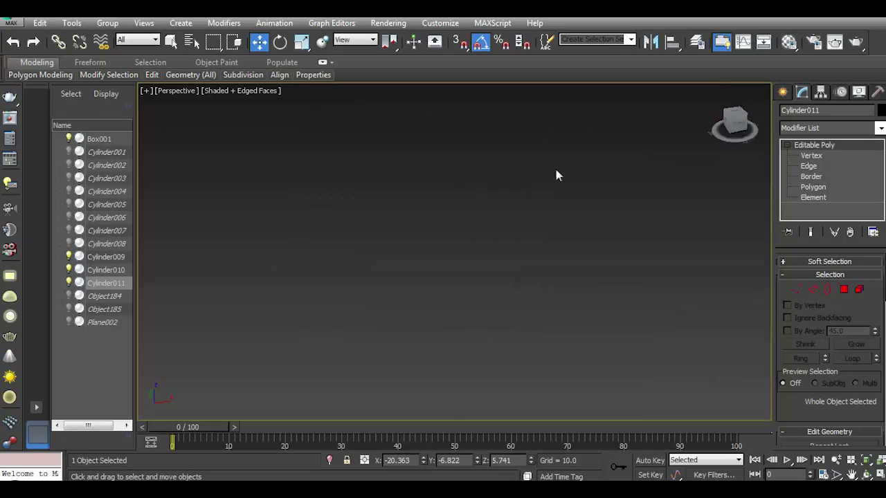
pyautogui.moveTo(554, 166)
pyautogui.keyDown('alt'); pyautogui.mouseDown(button='middle')
pyautogui.moveTo(484, 208)
pyautogui.moveTo(440, 275)
pyautogui.moveTo(394, 303)
pyautogui.mouseUp(button='middle'); pyautogui.keyUp('alt')
pyautogui.scroll(2, 299, 332)
pyautogui.scroll(3, 325, 323)
pyautogui.scroll(3, 344, 315)
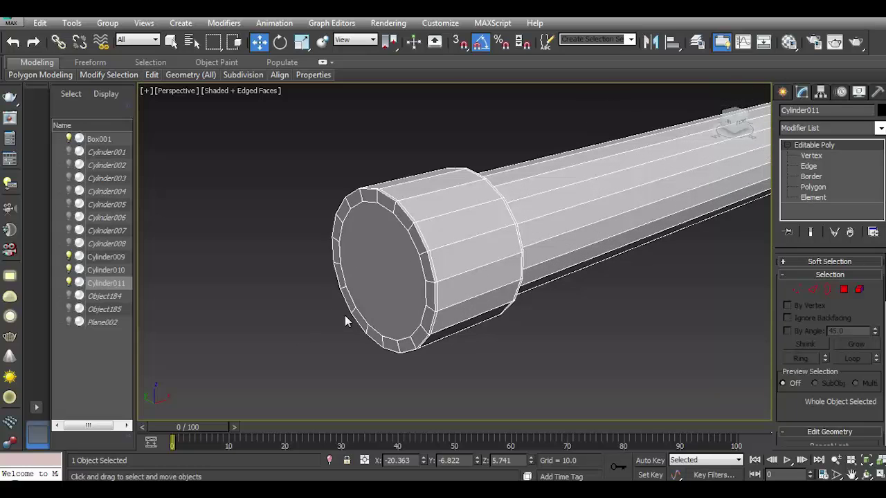
pyautogui.click(843, 289)
pyautogui.scroll(-3, 821, 367)
pyautogui.click(822, 366)
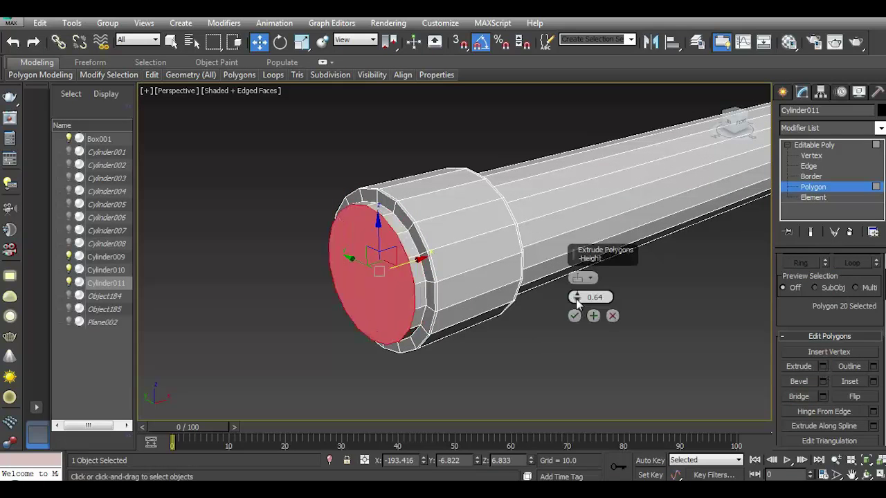
pyautogui.moveTo(576, 303); pyautogui.dragTo(578, 311)
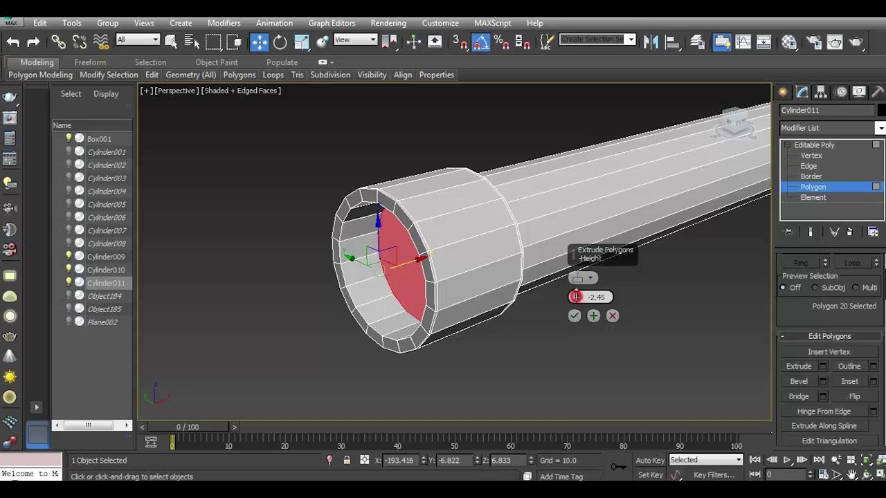
pyautogui.click(575, 315)
pyautogui.press('2')
# Ring-select the collar's inner rim edges and connect them with 1 segment.
pyautogui.click(370, 324)
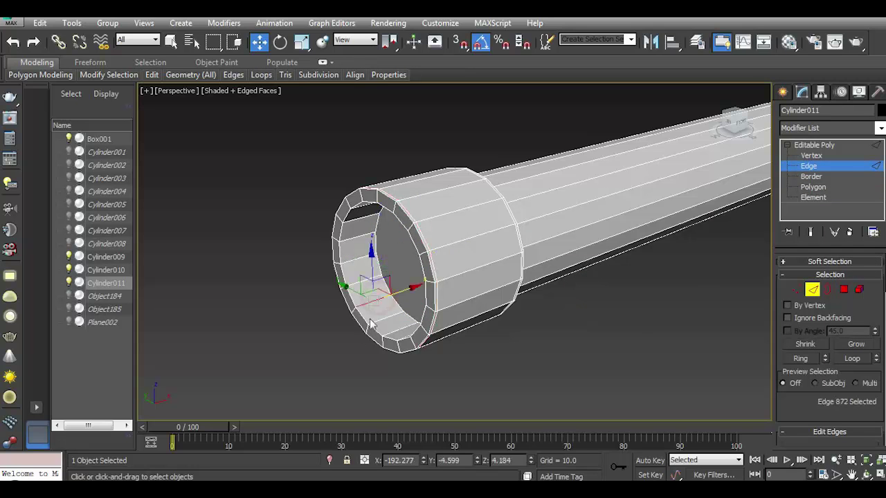
pyautogui.scroll(3, 370, 324)
pyautogui.keyDown('ctrl'); pyautogui.click(363, 337); pyautogui.keyUp('ctrl')
pyautogui.click(801, 359)
pyautogui.scroll(-3, 803, 359)
pyautogui.click(874, 411)
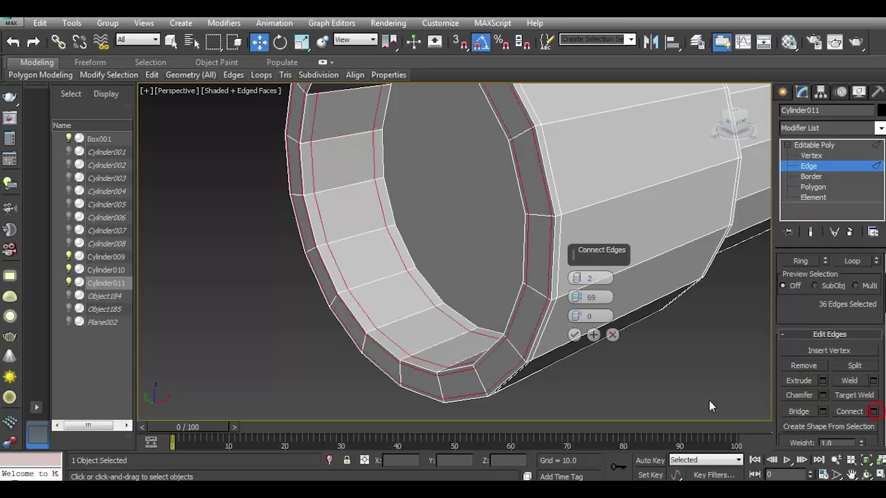
pyautogui.click(577, 281)
pyautogui.click(574, 334)
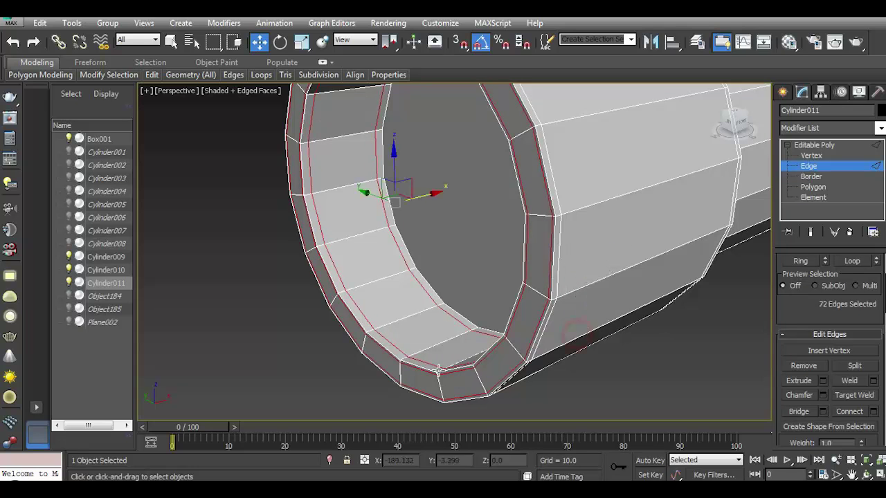
# Chamfer the new rim loop by 0.04.
pyautogui.click(822, 394)
pyautogui.scroll(4, 460, 364)
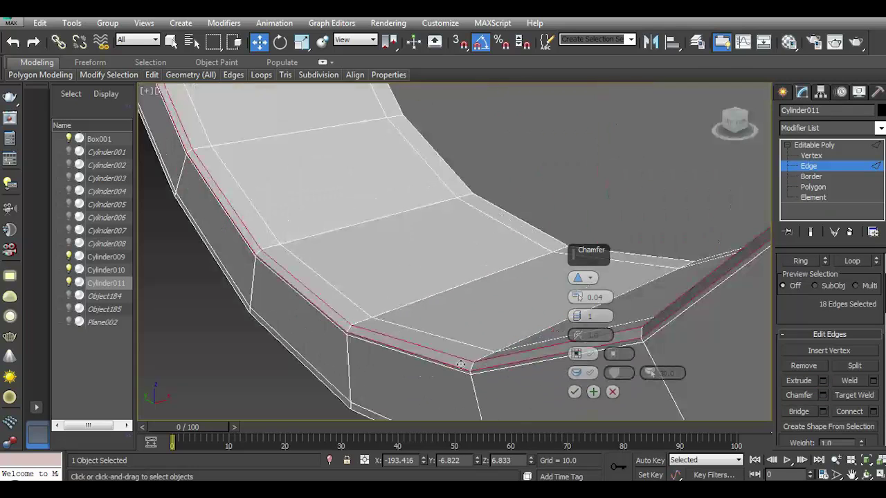
pyautogui.scroll(-2, 581, 330)
pyautogui.click(574, 392)
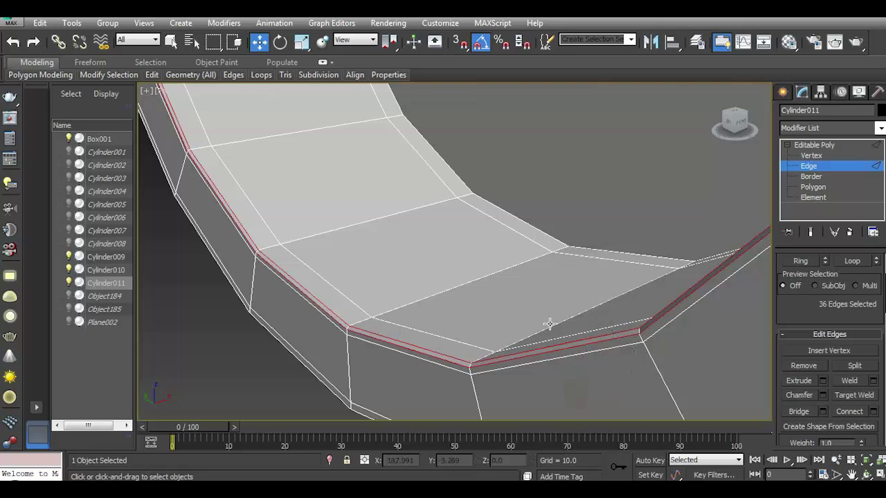
pyautogui.keyDown('alt'); pyautogui.moveTo(574, 392); pyautogui.dragTo(564, 306, button='middle'); pyautogui.keyUp('alt')
# Inset the muzzle's inner end cap polygon by 0.08, then deselect.
pyautogui.press('4')
pyautogui.click(562, 221)
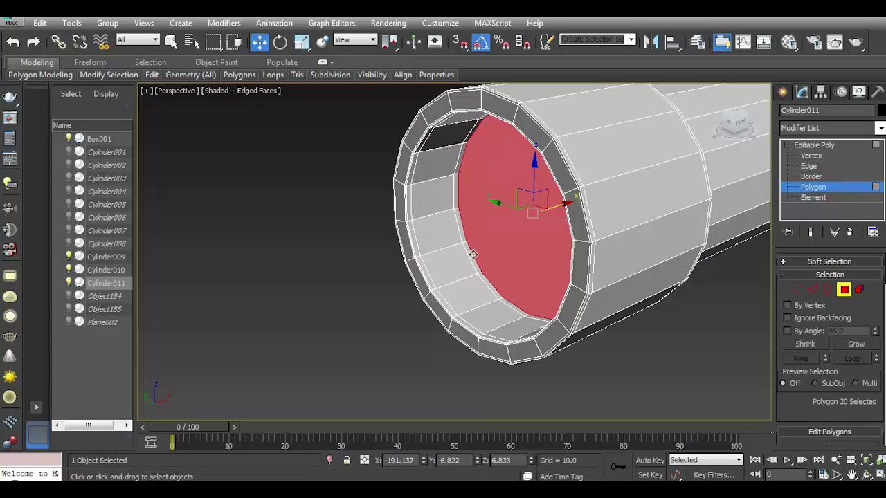
pyautogui.scroll(5, 473, 254)
pyautogui.scroll(-2, 830, 388)
pyautogui.click(873, 411)
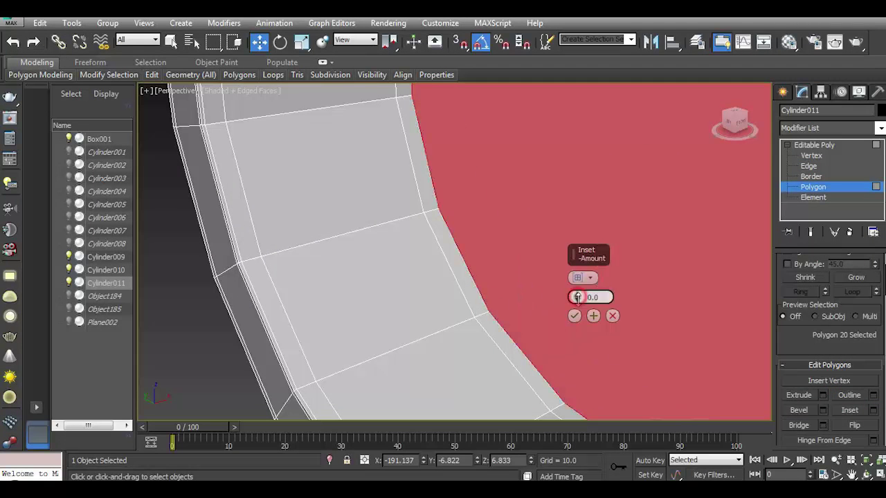
pyautogui.moveTo(576, 297); pyautogui.dragTo(579, 280)
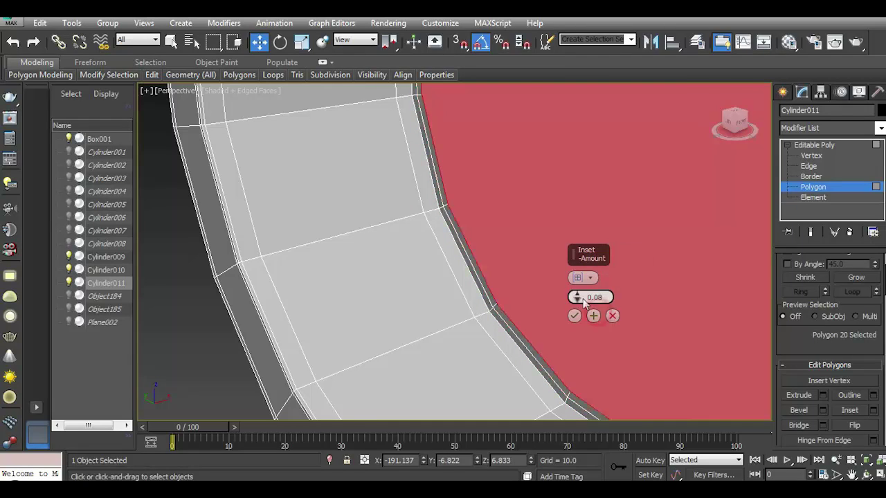
pyautogui.click(574, 316)
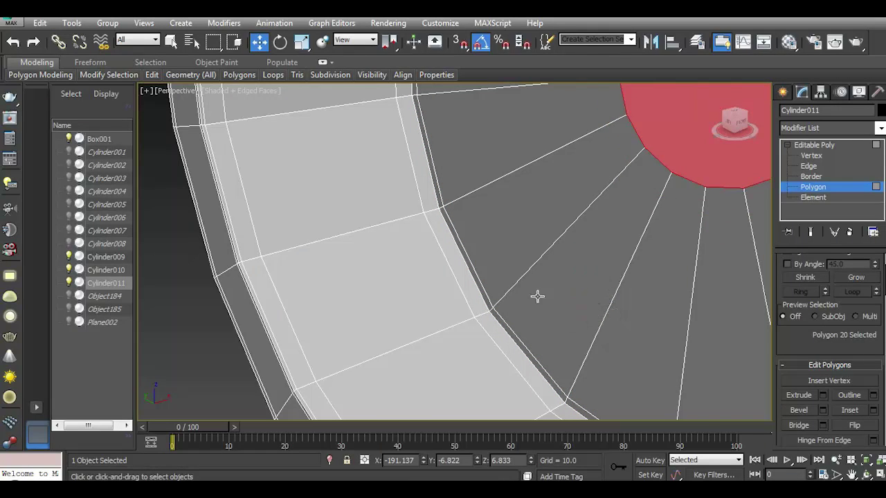
pyautogui.scroll(-5, 536, 294)
pyautogui.click(458, 306)
# Draw an 18-sided cylinder of radius 21.596 over the barrel end in Top view.
pyautogui.scroll(-5, 418, 314)
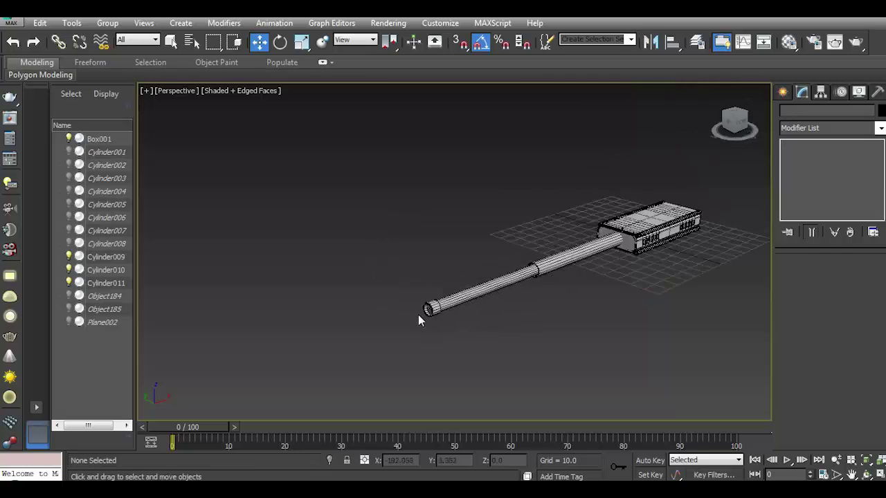
pyautogui.press('t')
pyautogui.moveTo(239, 310); pyautogui.dragTo(386, 311, button='middle')
pyautogui.scroll(2, 476, 305)
pyautogui.scroll(1, 477, 305)
pyautogui.click(781, 92)
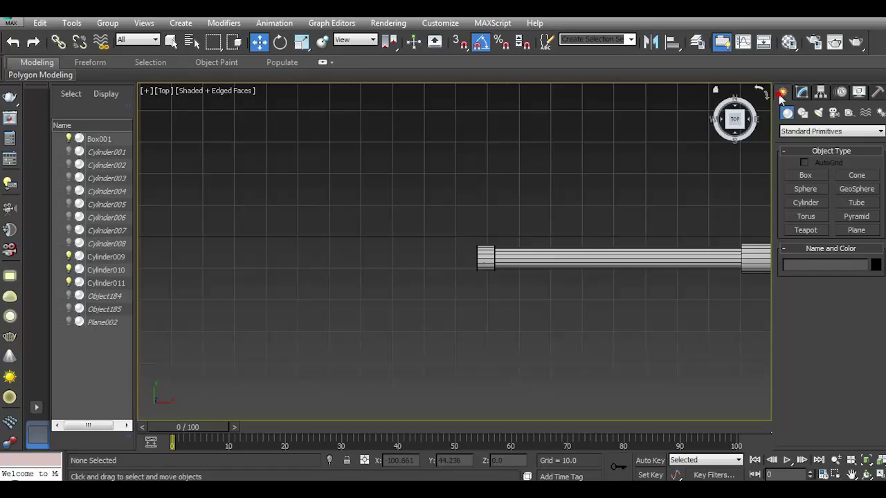
pyautogui.click(816, 203)
pyautogui.moveTo(461, 255); pyautogui.dragTo(519, 288)
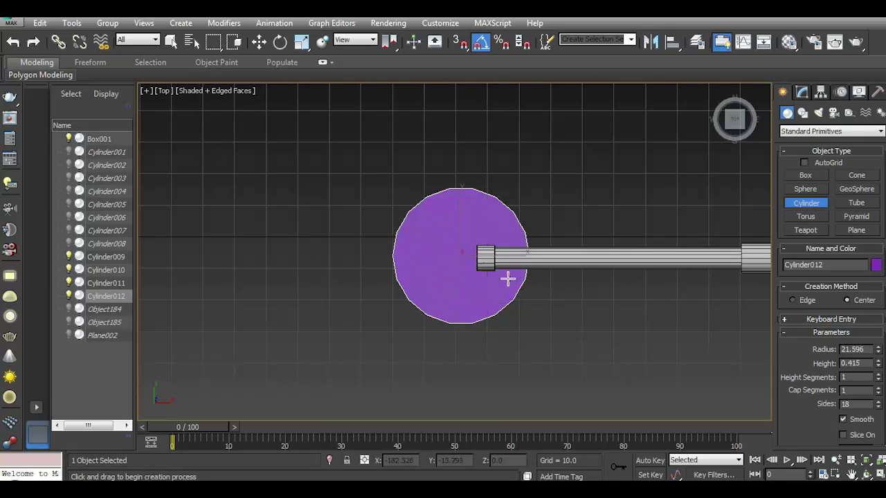
pyautogui.click(464, 260)
# Set Cylinder012's height to 13.616 and nudge it into place at the barrel base.
pyautogui.press('p')
pyautogui.press('w')
pyautogui.press('m')
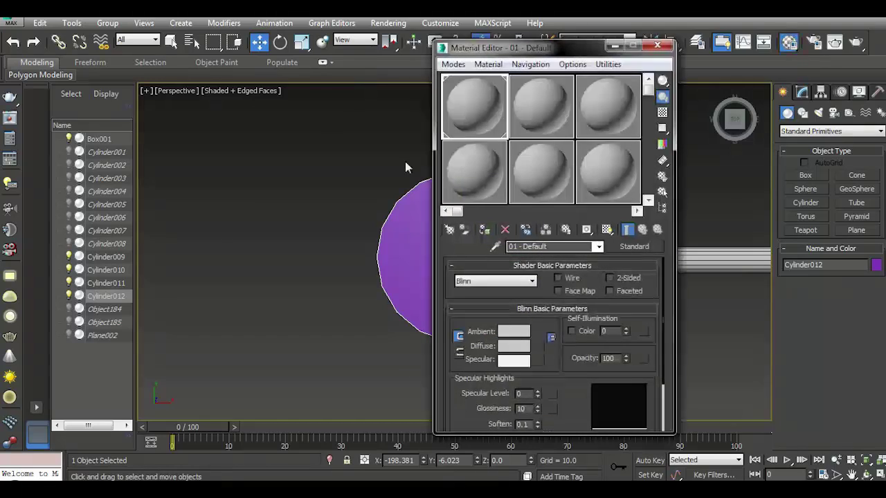
pyautogui.click(661, 49)
pyautogui.keyDown('alt'); pyautogui.moveTo(523, 249); pyautogui.dragTo(497, 248, button='middle'); pyautogui.keyUp('alt')
pyautogui.click(802, 92)
pyautogui.moveTo(877, 293); pyautogui.dragTo(867, 258)
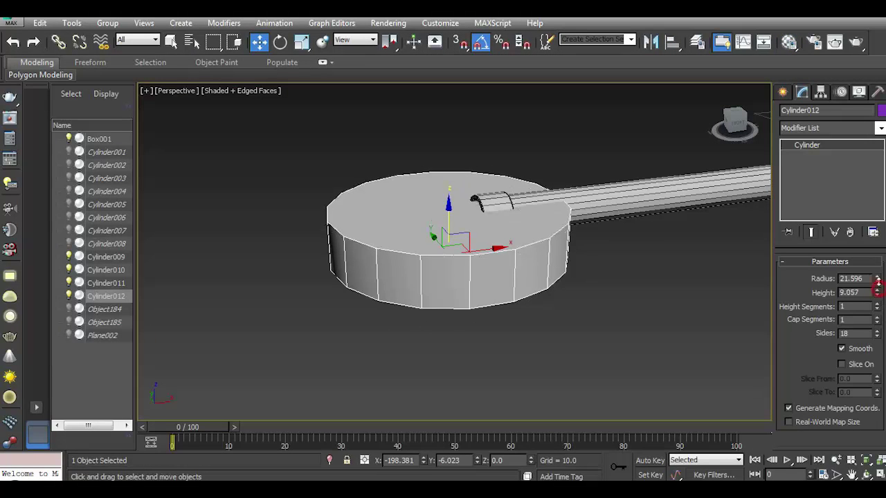
pyautogui.moveTo(877, 292); pyautogui.dragTo(875, 283)
pyautogui.moveTo(735, 123)
pyautogui.mouseDown()
pyautogui.moveTo(719, 123)
pyautogui.moveTo(728, 123)
pyautogui.mouseUp()
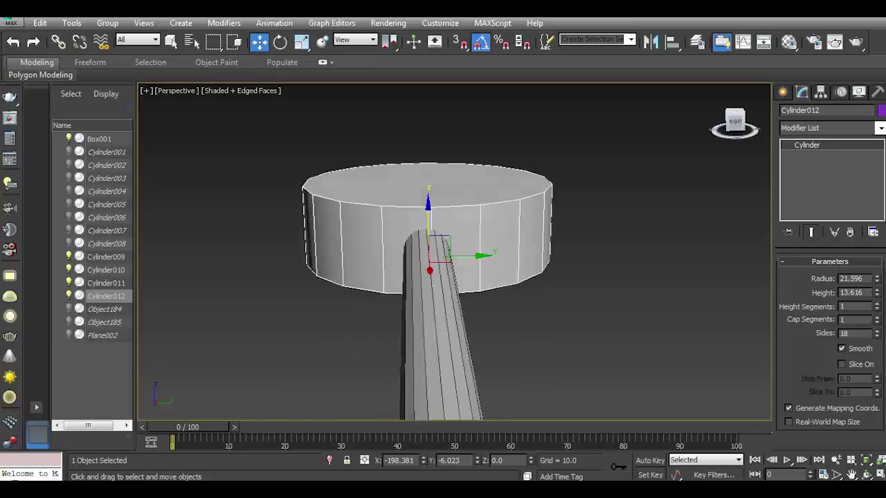
pyautogui.moveTo(474, 256); pyautogui.dragTo(469, 255)
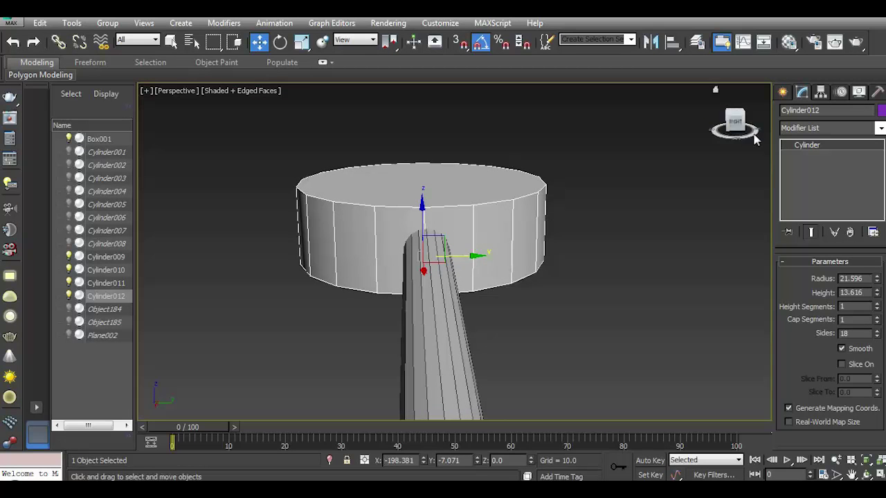
pyautogui.moveTo(756, 138); pyautogui.dragTo(725, 119)
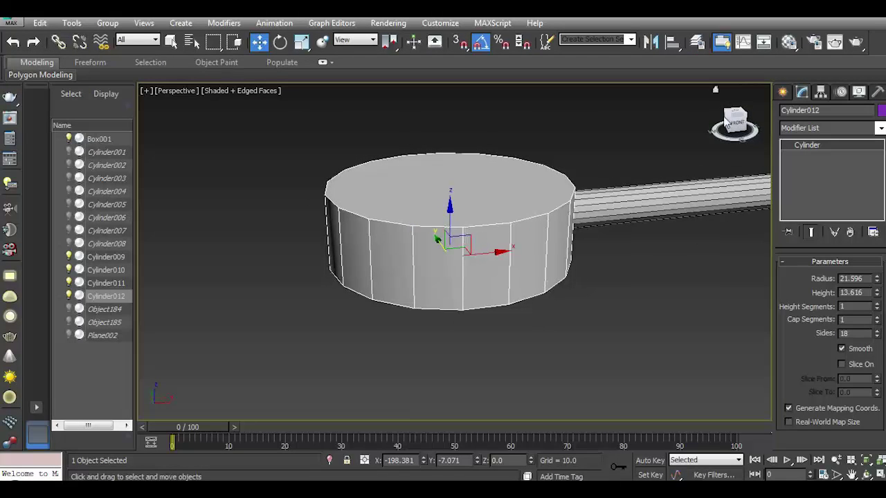
# Convert the turret cylinder Cylinder012 to an Editable Poly.
pyautogui.press('t')
pyautogui.rightClick(810, 146)
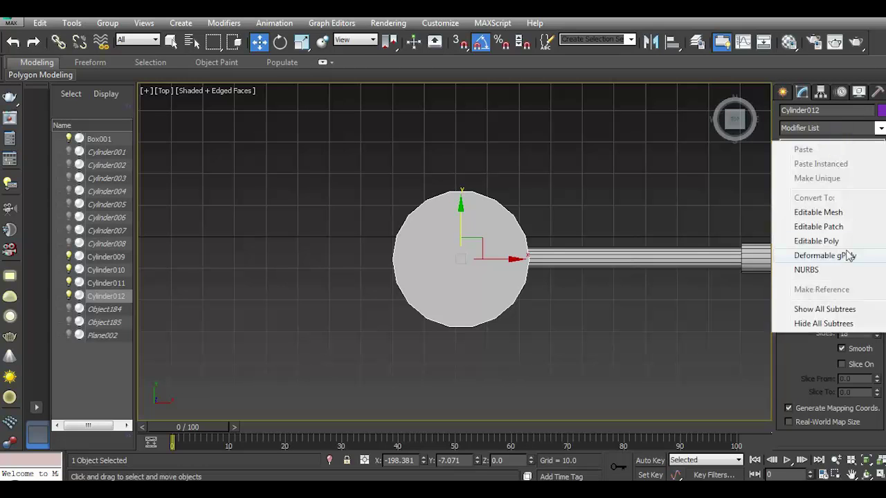
pyautogui.click(843, 242)
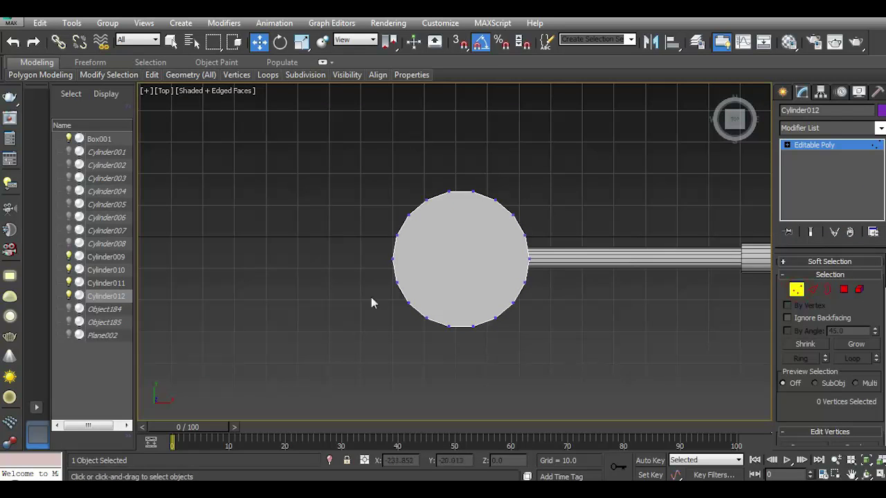
pyautogui.scroll(2, 408, 294)
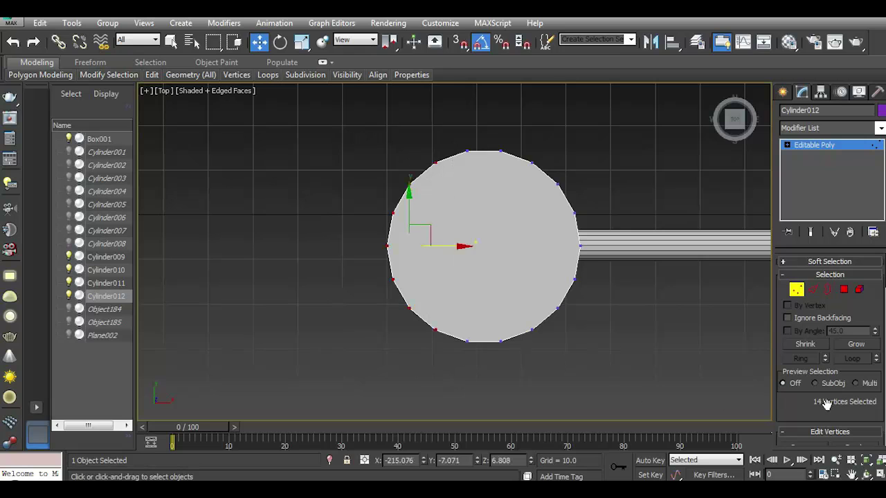
pyautogui.scroll(-5, 851, 366)
# Select the disc's left-side vertices in Top view and flatten them with Make Planar X.
pyautogui.press('p')
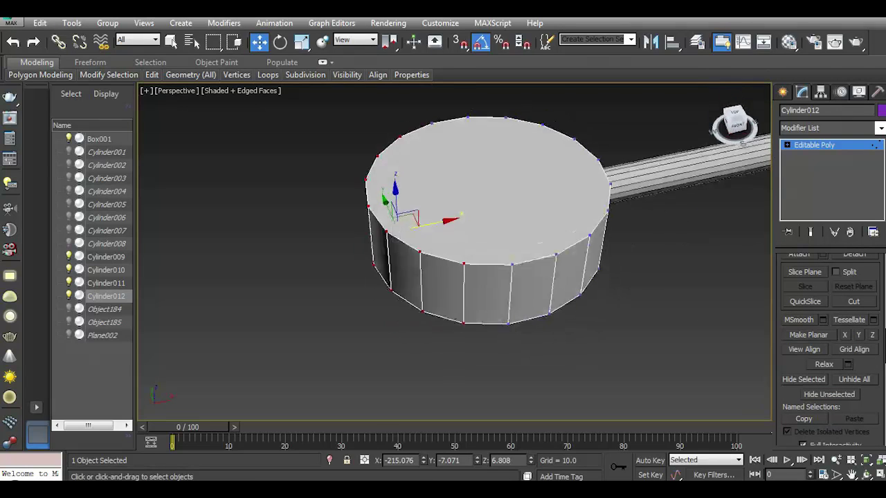
pyautogui.click(871, 335)
pyautogui.click(19, 43)
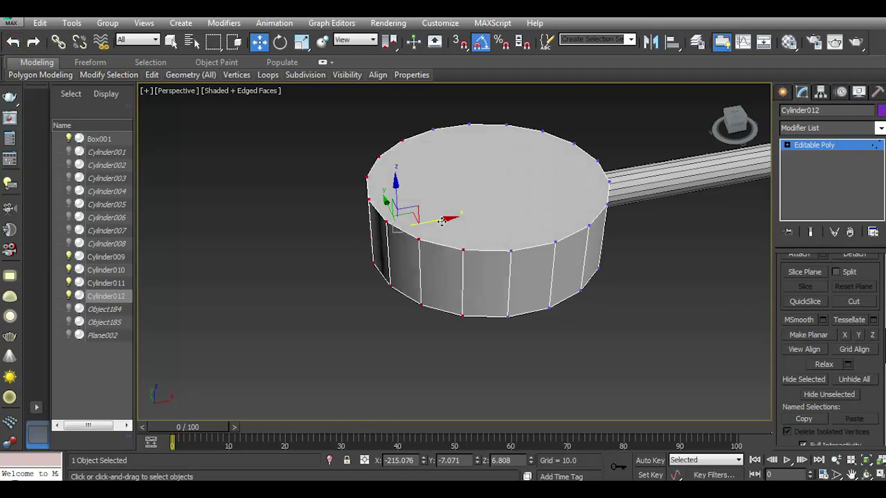
pyautogui.click(844, 335)
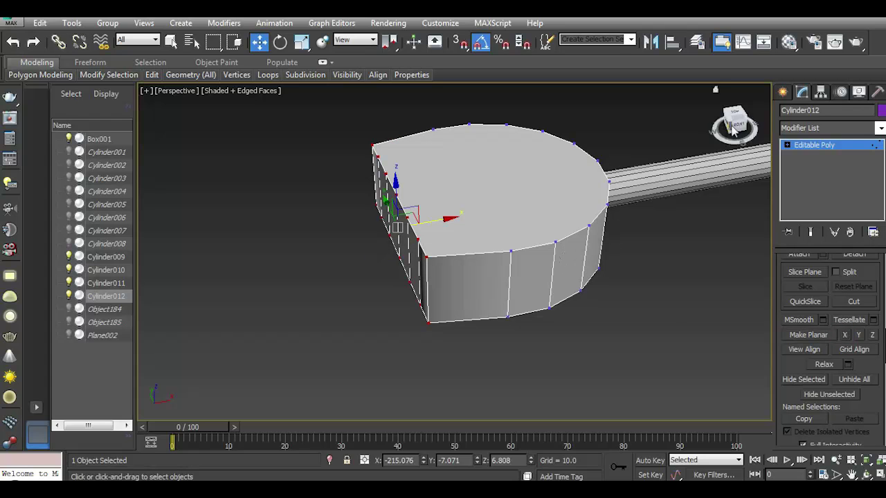
pyautogui.moveTo(735, 123); pyautogui.dragTo(656, 168)
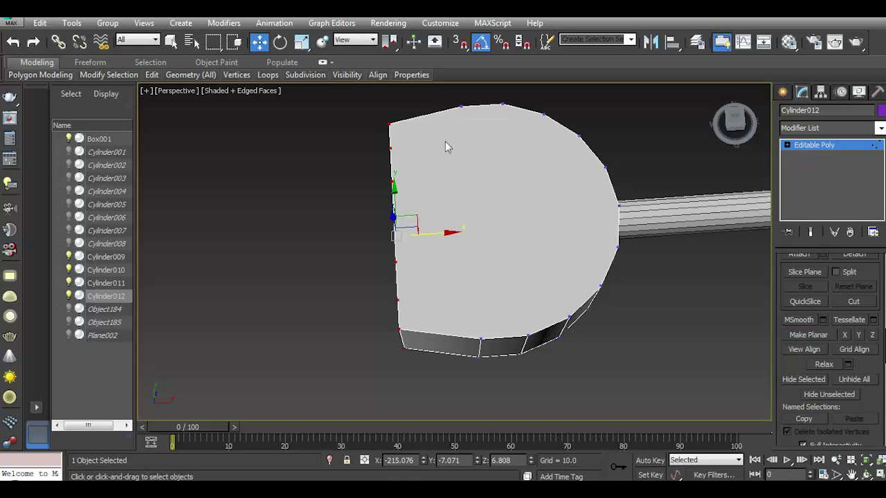
pyautogui.press('t')
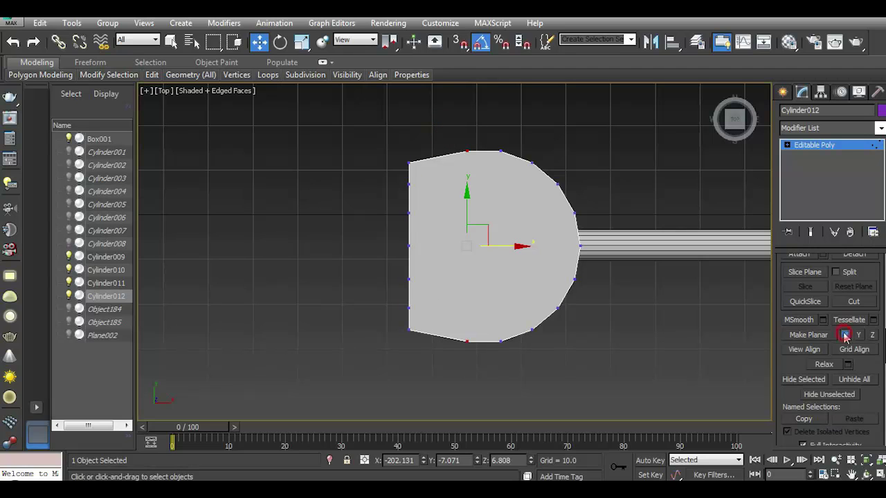
pyautogui.press('p')
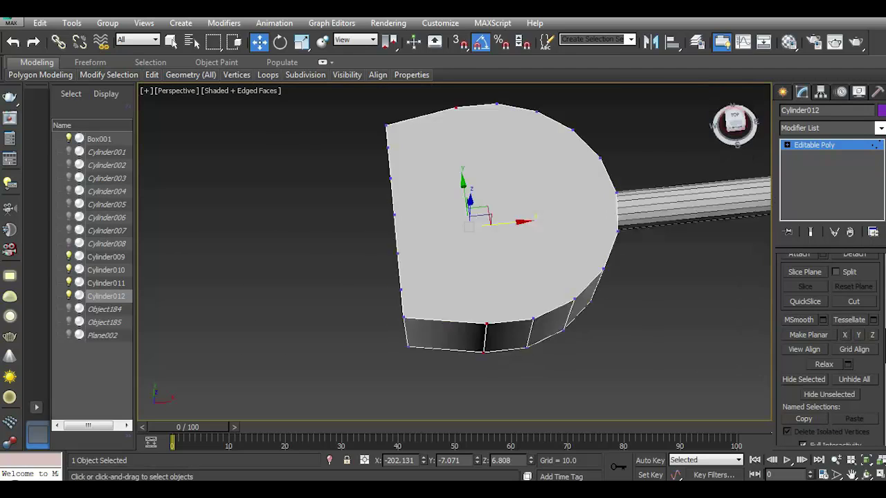
pyautogui.click(12, 43)
pyautogui.press('t')
pyautogui.moveTo(482, 363); pyautogui.dragTo(483, 364)
pyautogui.press('p')
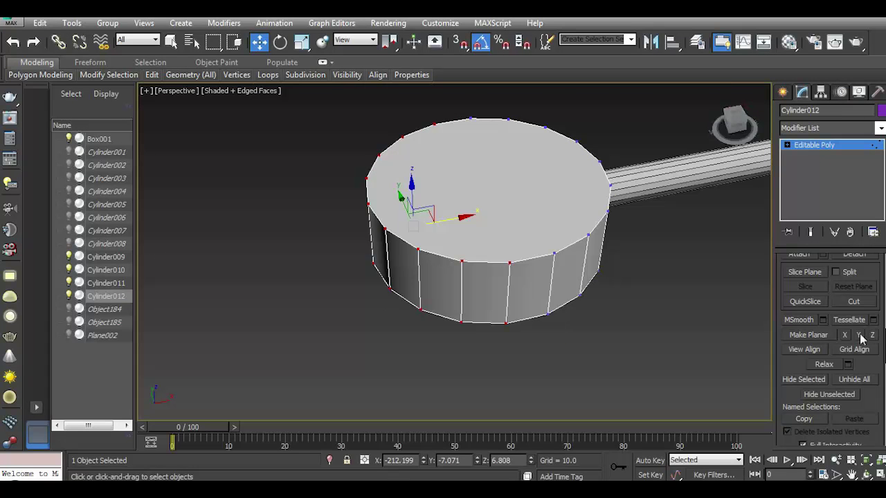
pyautogui.click(850, 335)
# In Polygon mode, select the turret base's flat-side faces and neighbouring side faces.
pyautogui.click(787, 145)
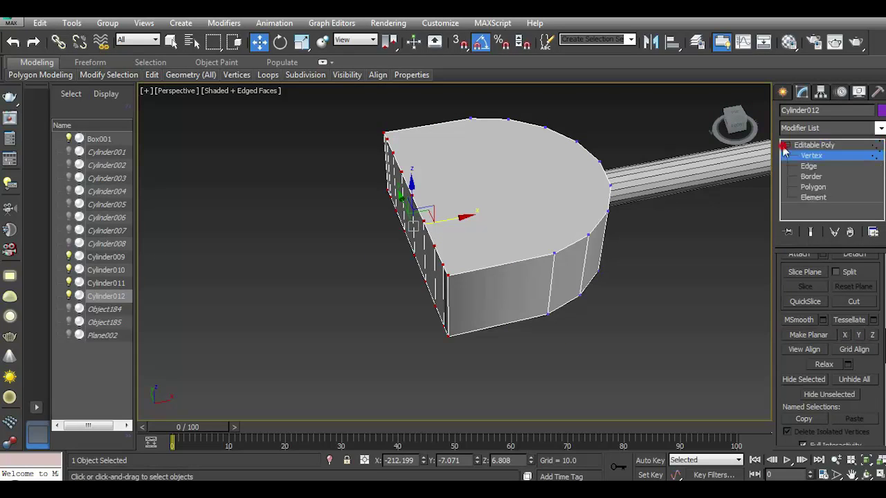
pyautogui.click(810, 186)
pyautogui.click(419, 237)
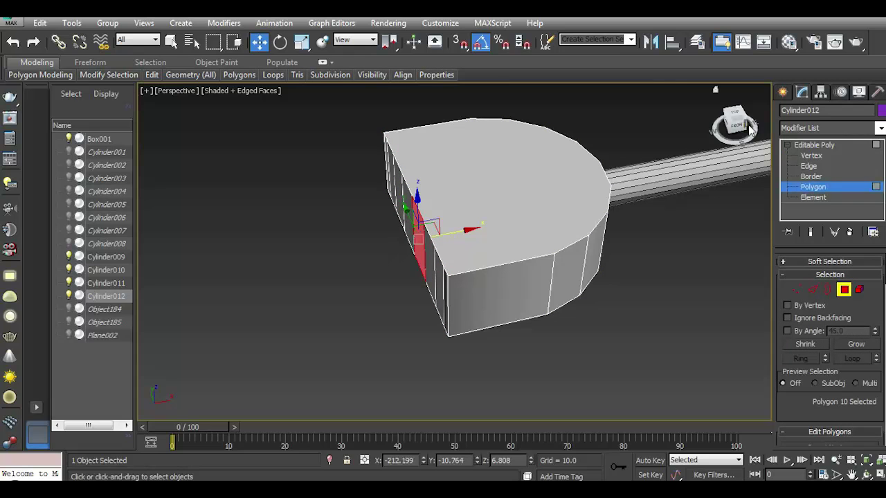
pyautogui.keyDown('alt'); pyautogui.moveTo(419, 237); pyautogui.dragTo(457, 208, button='middle'); pyautogui.keyUp('alt')
pyautogui.keyDown('ctrl'); pyautogui.click(415, 241); pyautogui.keyUp('ctrl')
pyautogui.keyDown('ctrl'); pyautogui.click(345, 228); pyautogui.keyUp('ctrl')
pyautogui.keyDown('ctrl'); pyautogui.click(327, 228); pyautogui.keyUp('ctrl')
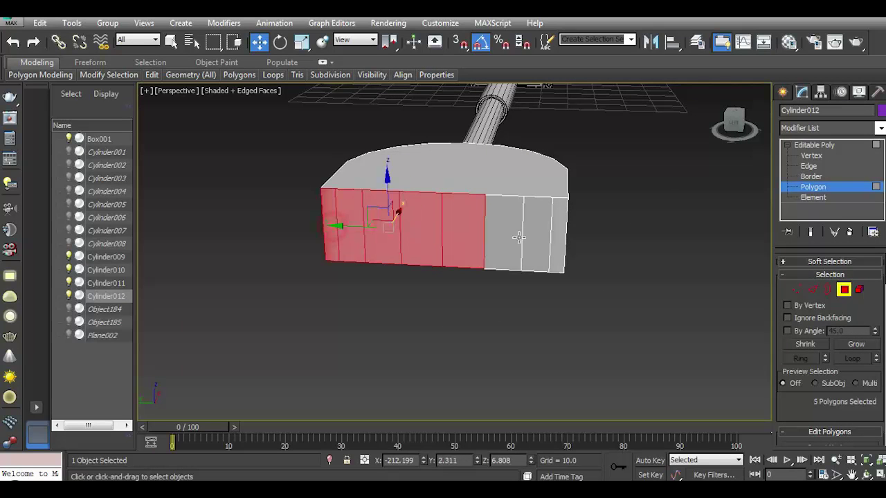
pyautogui.keyDown('ctrl'); pyautogui.click(503, 233); pyautogui.keyUp('ctrl')
pyautogui.keyDown('ctrl'); pyautogui.click(537, 234); pyautogui.keyUp('ctrl')
pyautogui.keyDown('ctrl'); pyautogui.click(558, 235); pyautogui.keyUp('ctrl')
pyautogui.moveTo(445, 218)
pyautogui.keyDown('alt'); pyautogui.mouseDown(button='middle')
pyautogui.moveTo(451, 201)
pyautogui.moveTo(463, 271)
pyautogui.mouseUp(button='middle'); pyautogui.keyUp('alt')
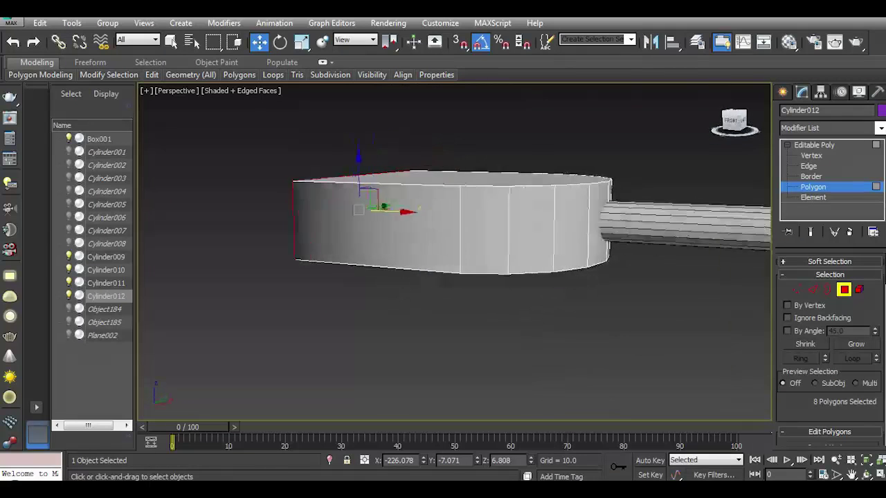
# Select the base's top face, then clear the polygon selection.
pyautogui.scroll(-3, 462, 271)
pyautogui.moveTo(546, 300); pyautogui.dragTo(436, 320, button='middle')
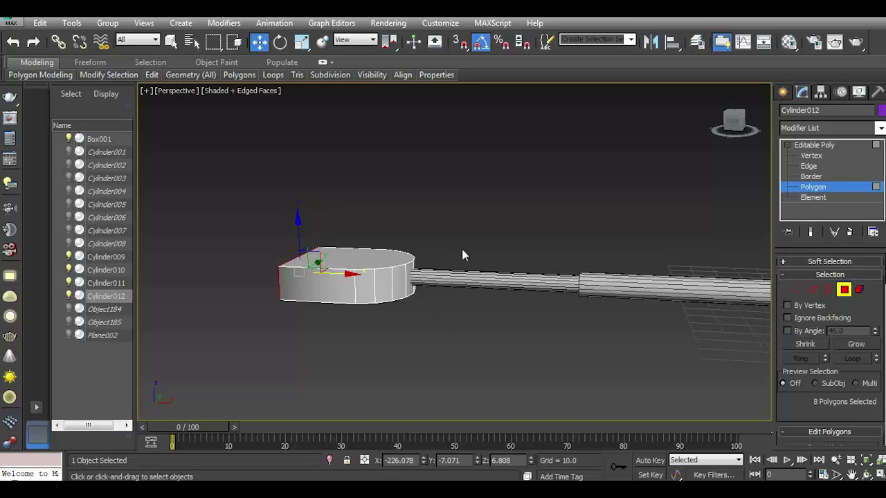
pyautogui.scroll(3, 388, 294)
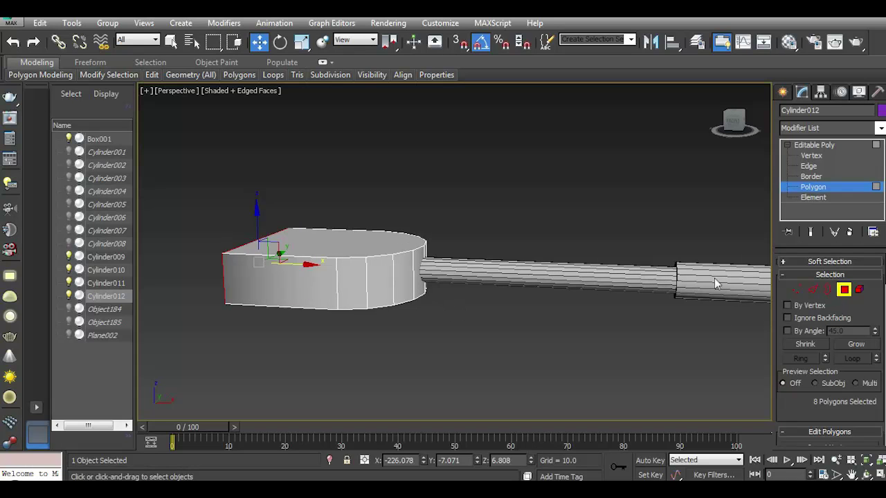
pyautogui.click(371, 256)
pyautogui.scroll(2, 346, 256)
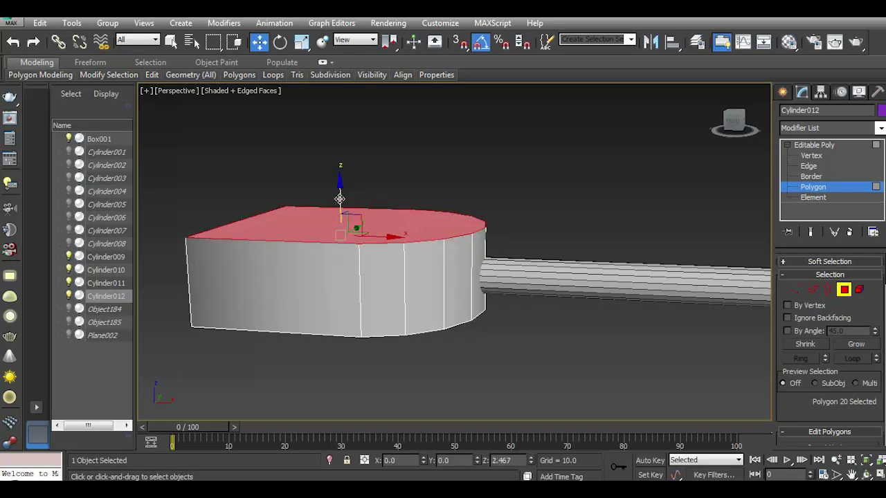
pyautogui.click(814, 145)
pyautogui.click(651, 229)
# Scale the turret base down narrower and raise it slightly in Z.
pyautogui.moveTo(733, 121)
pyautogui.mouseDown()
pyautogui.moveTo(692, 128)
pyautogui.moveTo(761, 125)
pyautogui.mouseUp()
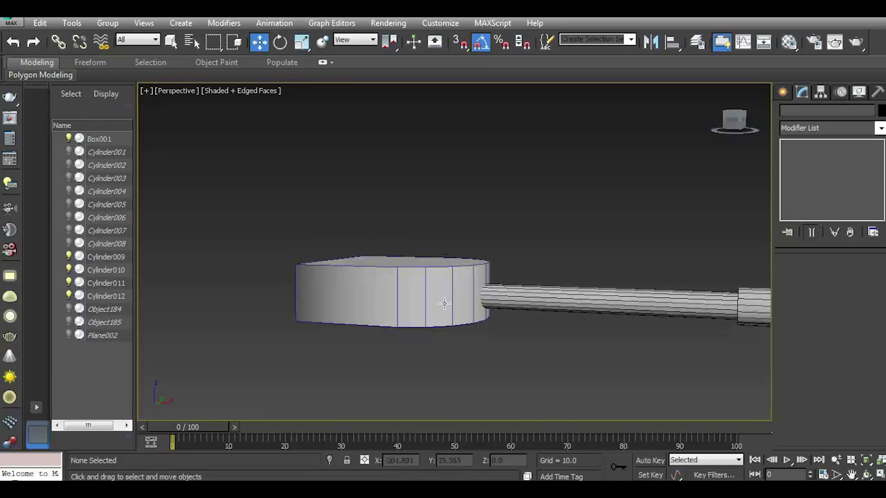
pyautogui.click(502, 328)
pyautogui.press('r')
pyautogui.moveTo(406, 313); pyautogui.dragTo(421, 339)
pyautogui.click(259, 42)
pyautogui.moveTo(401, 277); pyautogui.dragTo(404, 270)
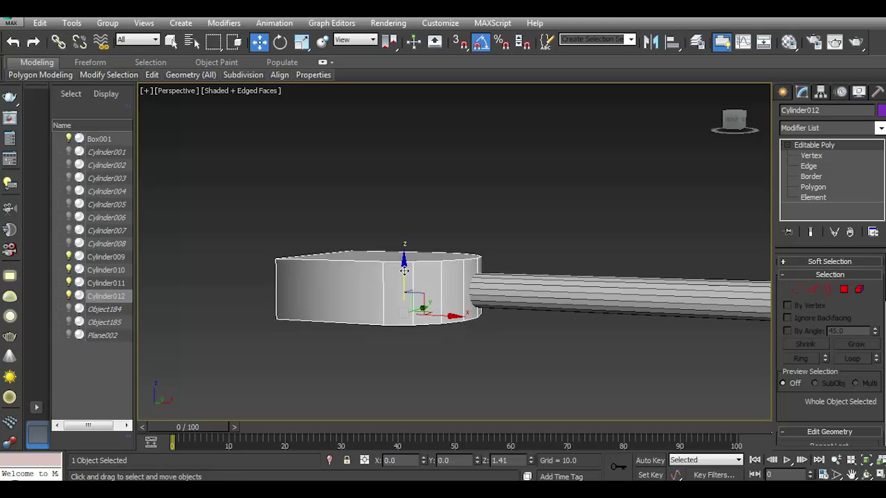
# Return to polygon editing and try an inset on the top face, cancelling it.
pyautogui.moveTo(734, 119); pyautogui.dragTo(735, 120)
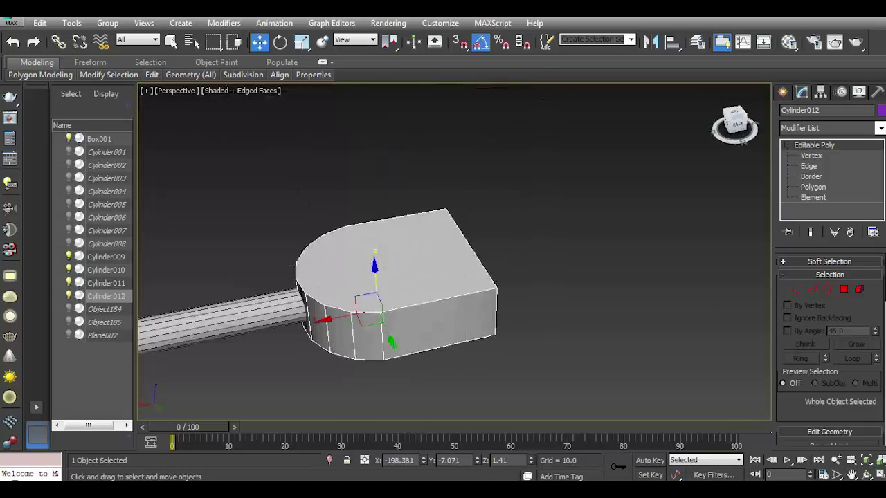
pyautogui.scroll(2, 359, 291)
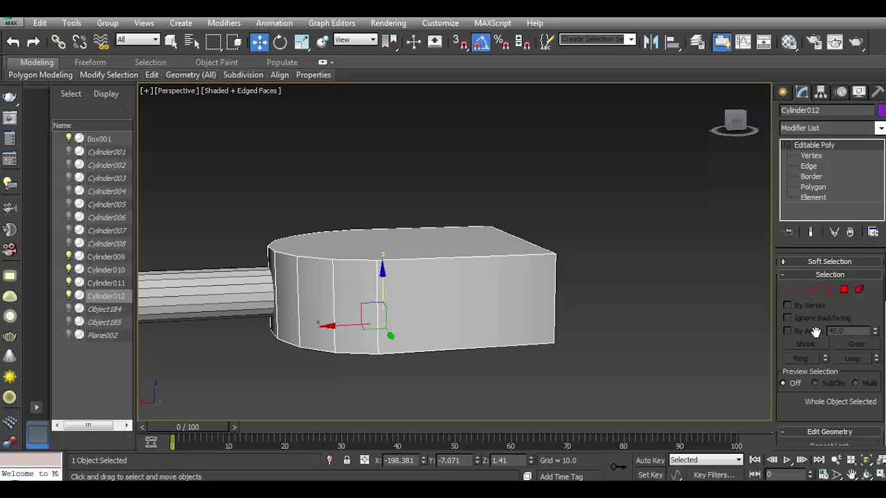
pyautogui.click(844, 290)
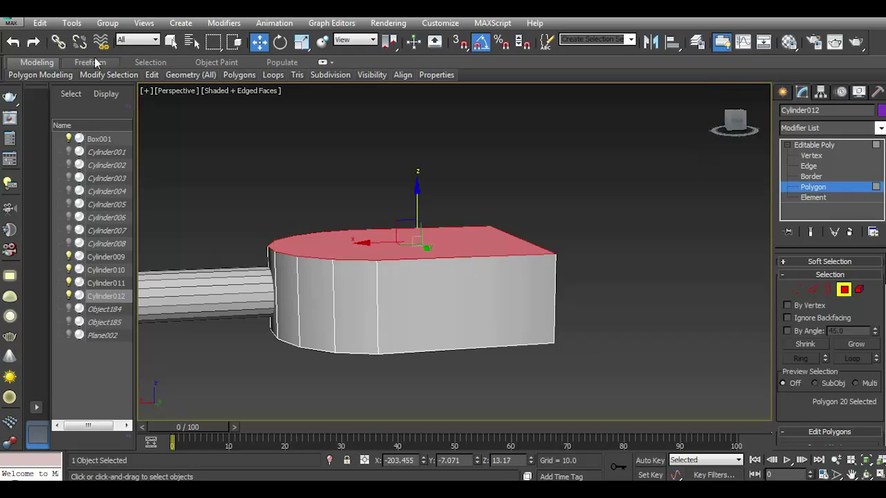
pyautogui.moveTo(152, 75)
pyautogui.click(257, 105)
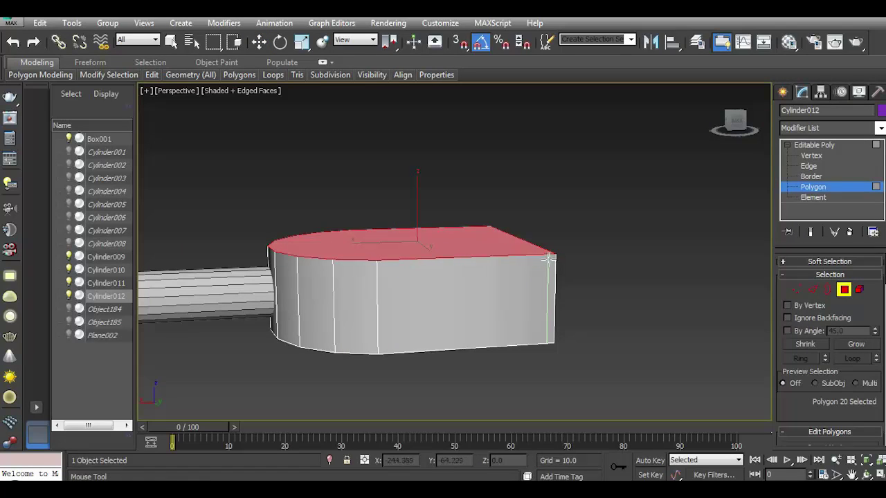
pyautogui.click(259, 42)
pyautogui.moveTo(735, 121)
pyautogui.mouseDown()
pyautogui.moveTo(719, 149)
pyautogui.moveTo(727, 138)
pyautogui.mouseUp()
pyautogui.scroll(-3, 830, 346)
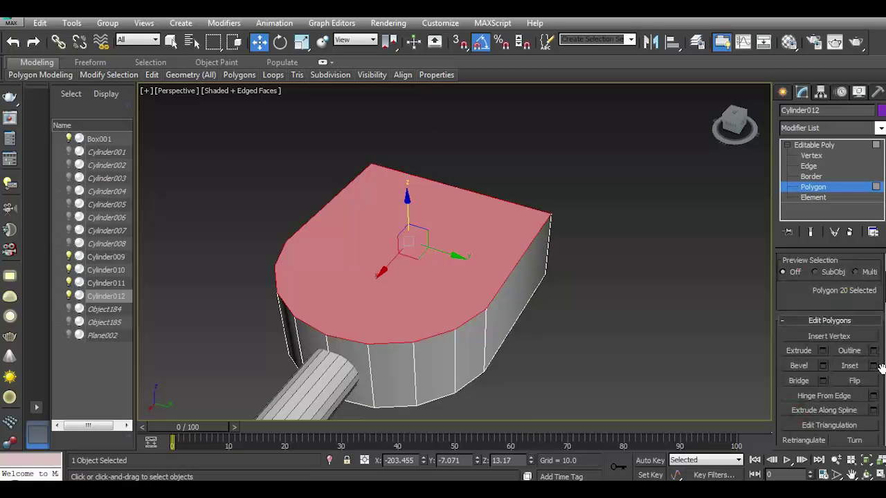
pyautogui.click(874, 366)
pyautogui.moveTo(576, 297); pyautogui.dragTo(574, 292)
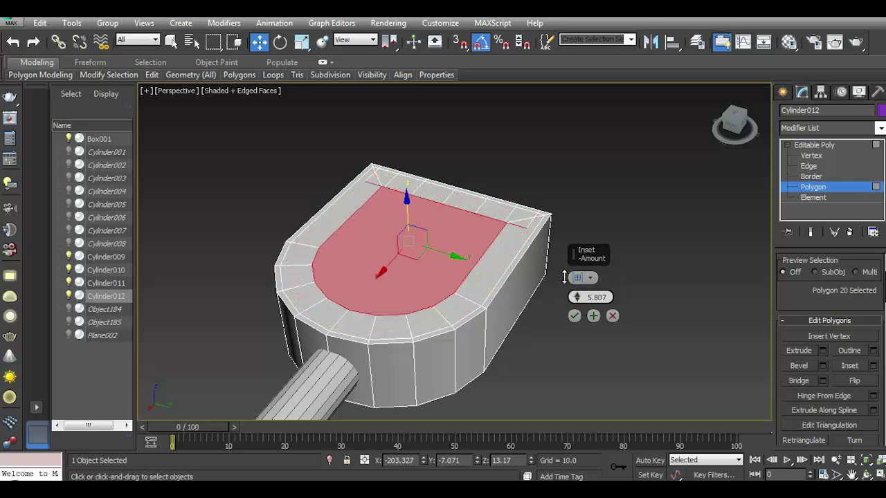
pyautogui.click(612, 316)
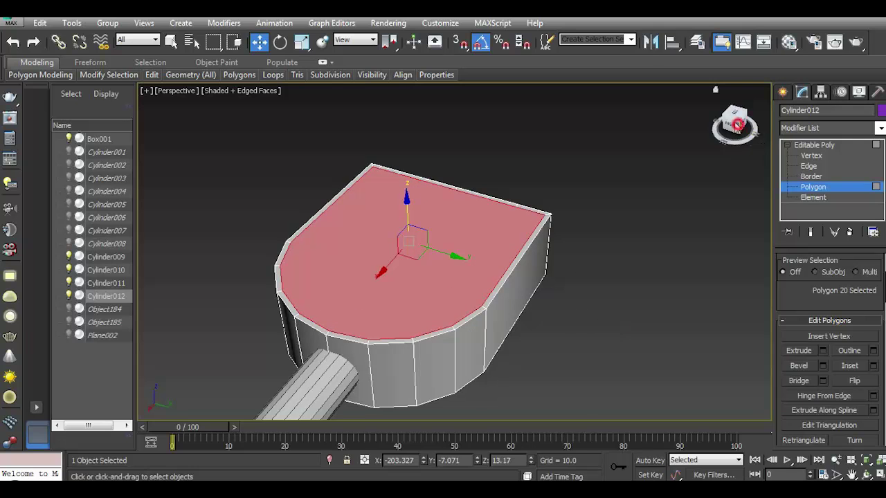
# Inset the opposite flat cap face with a thin border, then pick a side rim edge.
pyautogui.click(738, 124)
pyautogui.click(450, 298)
pyautogui.click(874, 365)
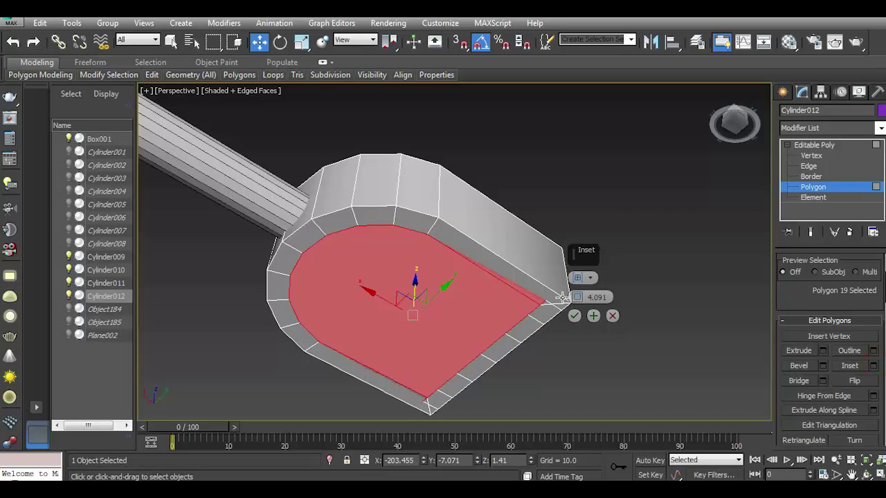
pyautogui.moveTo(563, 297); pyautogui.dragTo(566, 309)
pyautogui.click(574, 316)
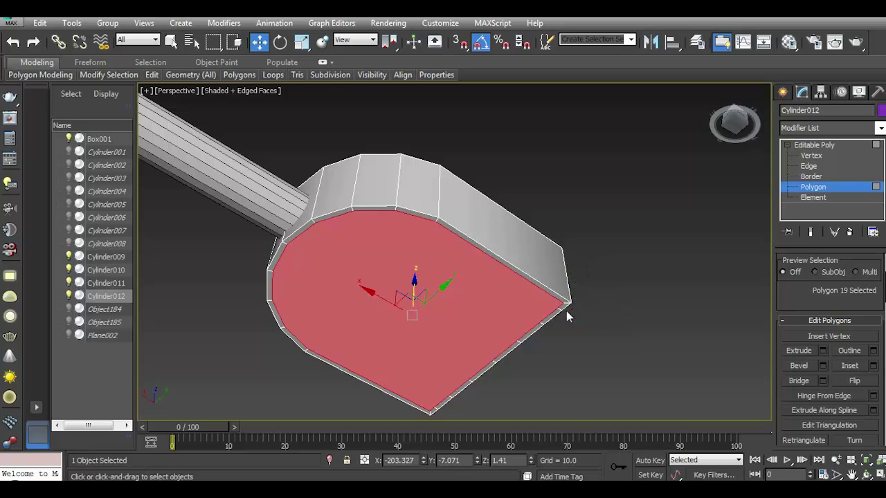
pyautogui.click(808, 166)
pyautogui.click(516, 265)
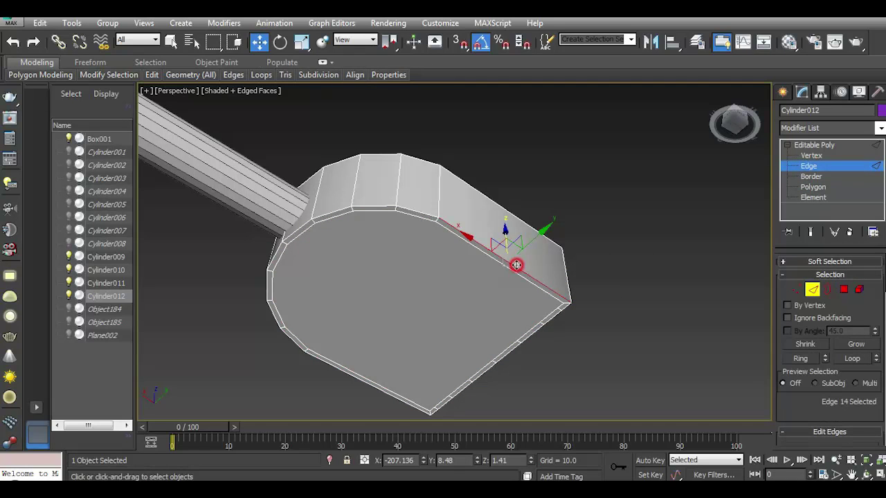
# Ring the rim edges and Connect them with two pinched edge loops.
pyautogui.click(813, 359)
pyautogui.scroll(-3, 813, 359)
pyautogui.moveTo(735, 123); pyautogui.dragTo(678, 132)
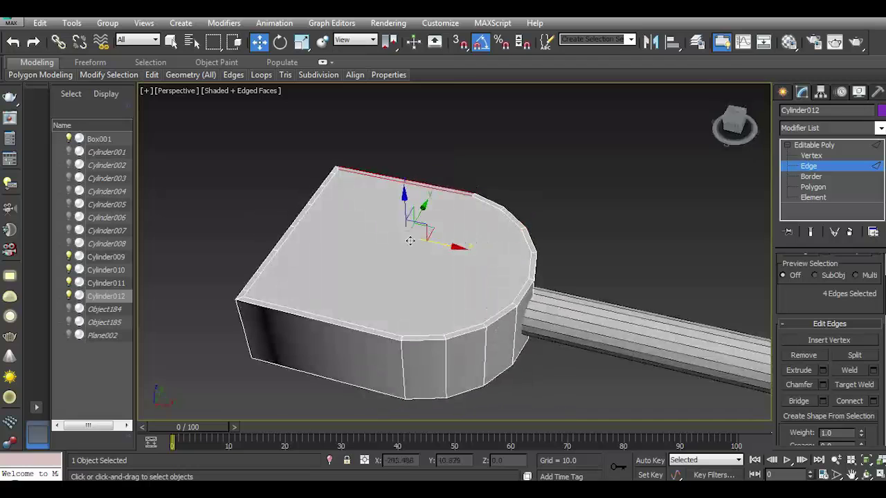
pyautogui.keyDown('ctrl'); pyautogui.click(332, 325); pyautogui.keyUp('ctrl')
pyautogui.scroll(1, 808, 259)
pyautogui.click(800, 261)
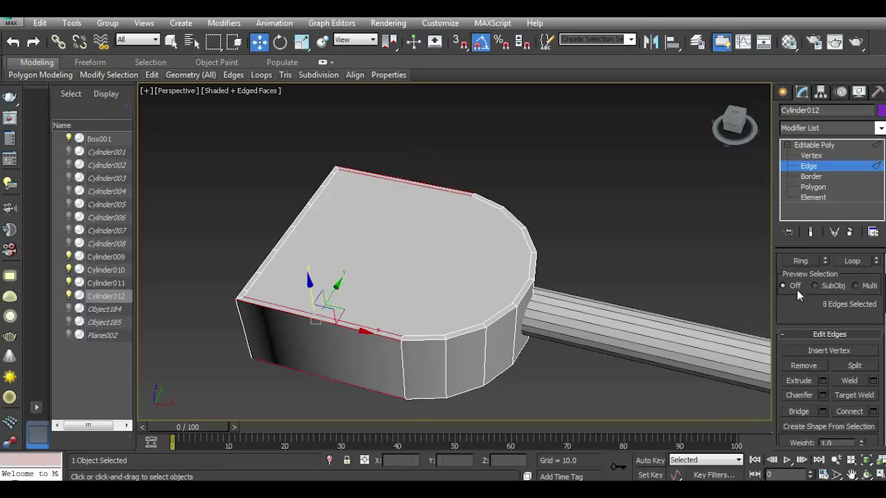
pyautogui.click(874, 412)
pyautogui.moveTo(574, 277); pyautogui.dragTo(494, 59)
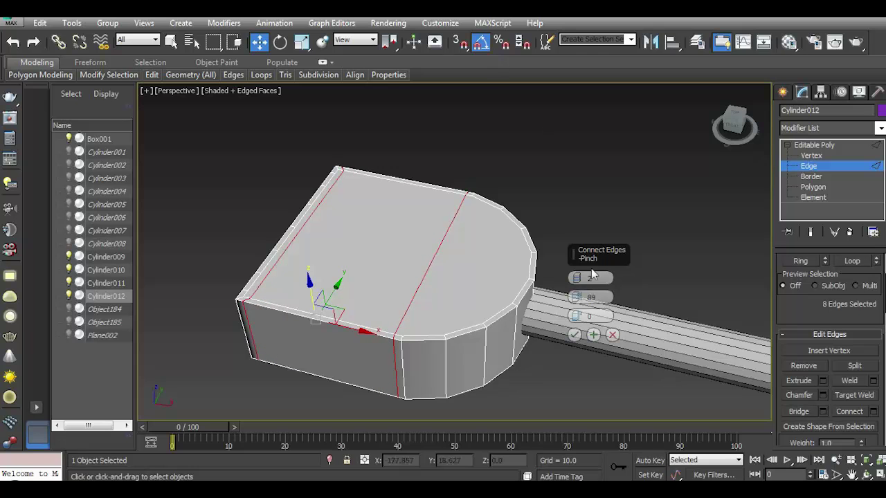
pyautogui.click(574, 334)
# Ring the front vertical edges and connect them with loops near top and bottom.
pyautogui.moveTo(735, 125); pyautogui.dragTo(428, 326)
pyautogui.click(429, 326)
pyautogui.click(800, 260)
pyautogui.click(873, 412)
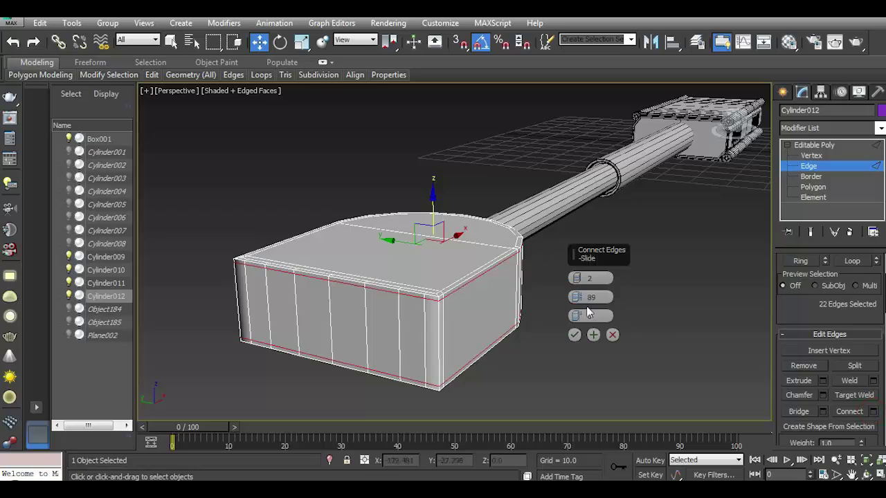
pyautogui.click(574, 335)
# Preview the base with Use NURMS smoothing, then turn the smoothing back off.
pyautogui.moveTo(735, 124); pyautogui.dragTo(720, 135)
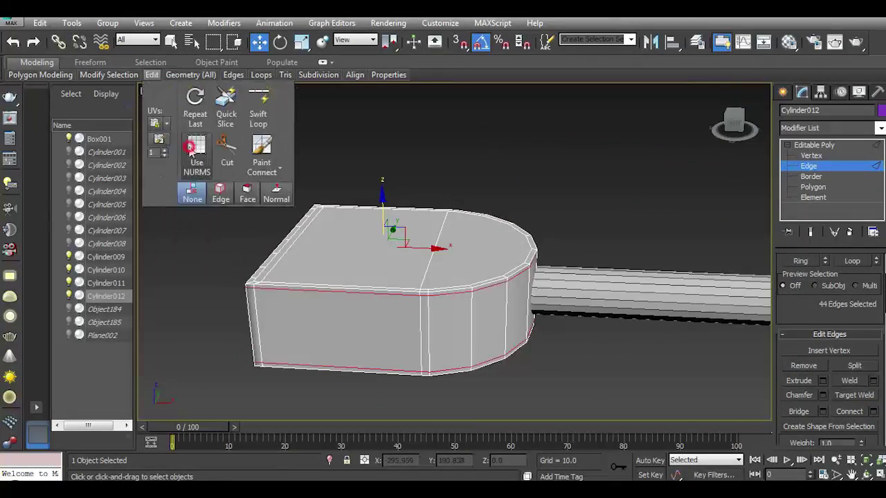
pyautogui.click(197, 159)
pyautogui.moveTo(732, 124); pyautogui.dragTo(734, 128)
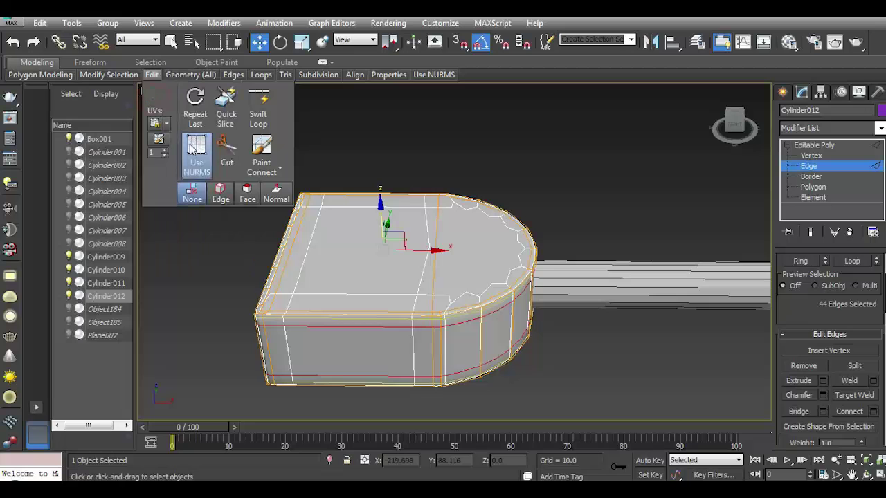
pyautogui.hotkey('ctrl', 'z')
pyautogui.click(803, 154)
# In Vertex mode, cut a new edge across the flat top from the curve's top vertex to the bottom rim.
pyautogui.press('1')
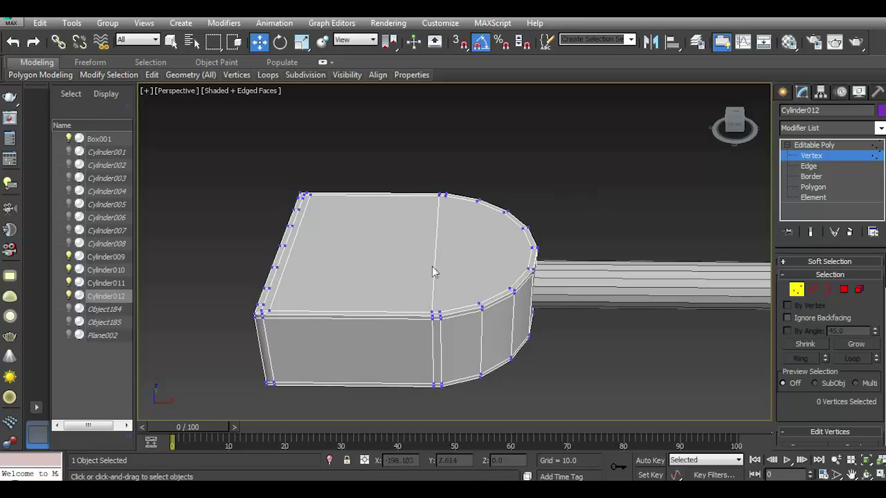
pyautogui.moveTo(728, 128); pyautogui.dragTo(414, 276)
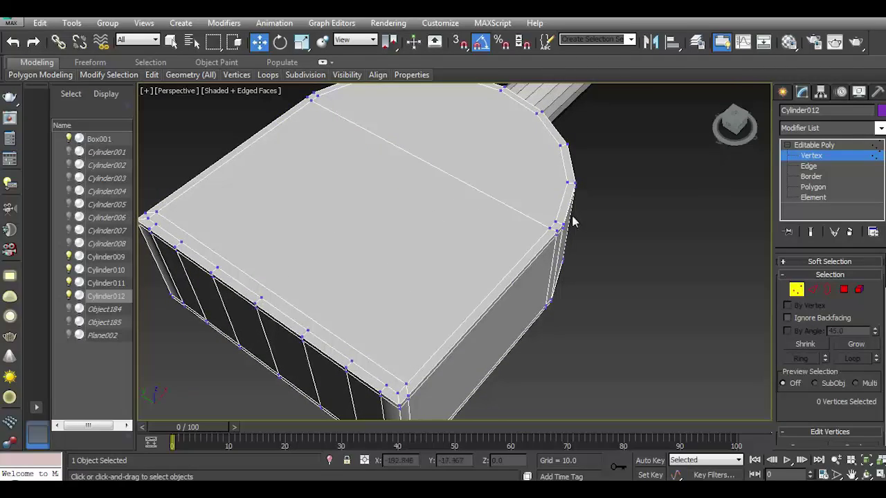
pyautogui.moveTo(734, 124)
pyautogui.mouseDown()
pyautogui.moveTo(516, 193)
pyautogui.moveTo(413, 281)
pyautogui.mouseUp()
pyautogui.rightClick(413, 281)
pyautogui.click(395, 150)
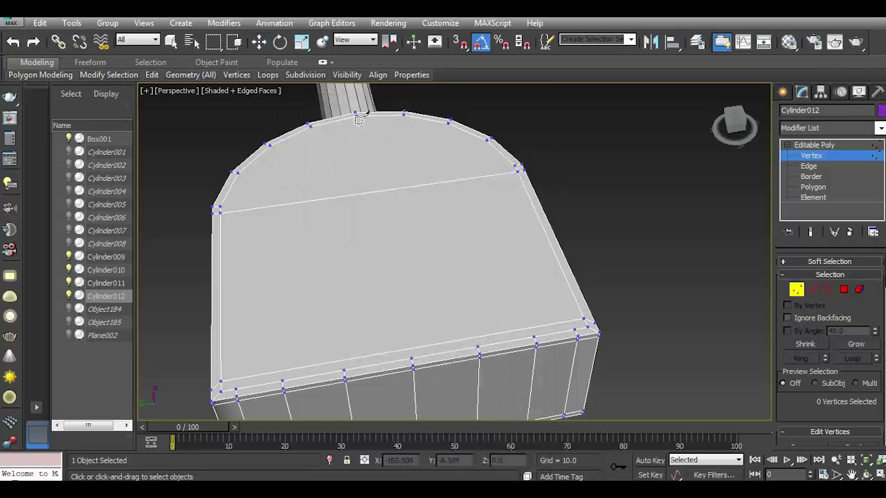
pyautogui.click(356, 116)
pyautogui.click(413, 352)
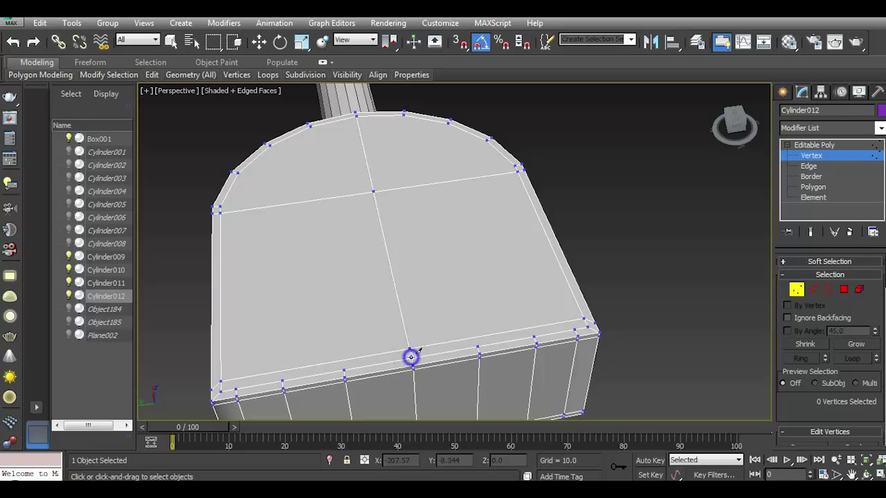
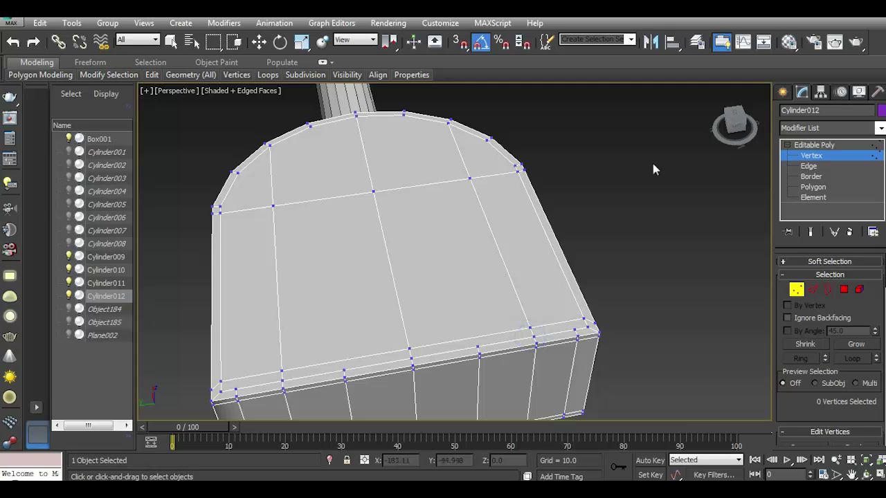
# Cut a new edge across the top face of the mallet head.
pyautogui.moveTo(734, 125)
pyautogui.mouseDown()
pyautogui.moveTo(699, 139)
pyautogui.moveTo(503, 149)
pyautogui.mouseUp()
pyautogui.scroll(-2, 503, 149)
pyautogui.scroll(-2, 366, 306)
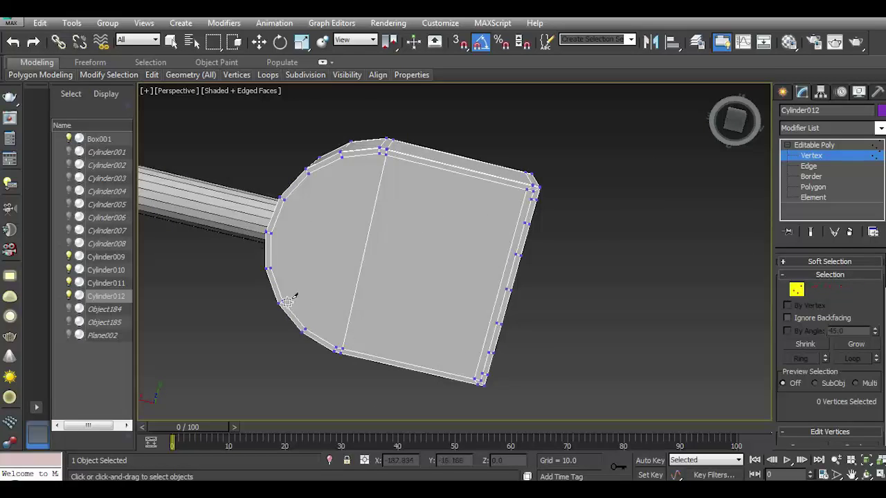
pyautogui.click(308, 173)
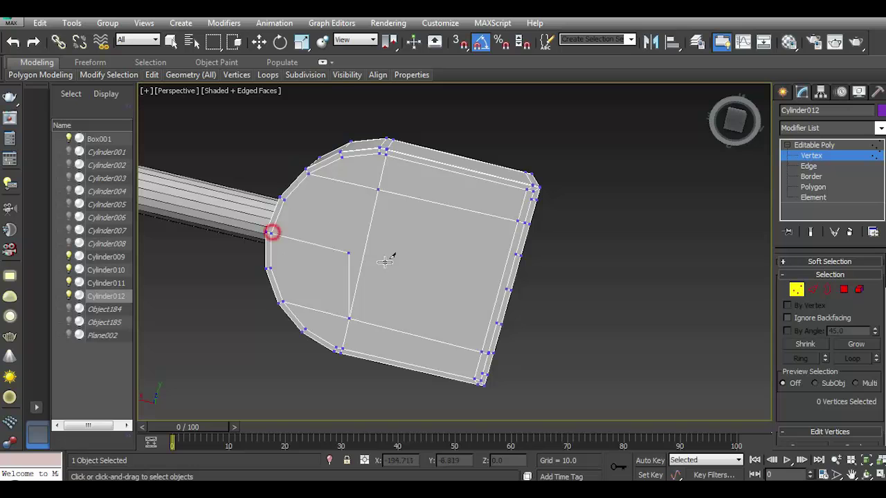
# Preview the head with Use NURMS smoothing from another angle, then turn smoothing back off.
pyautogui.click(259, 41)
pyautogui.moveTo(735, 123); pyautogui.dragTo(216, 133)
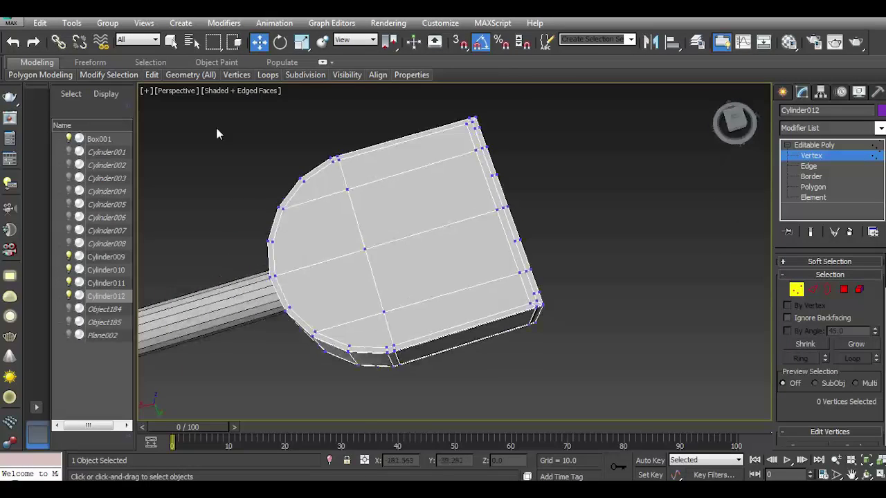
pyautogui.click(197, 156)
pyautogui.moveTo(735, 121); pyautogui.dragTo(526, 132)
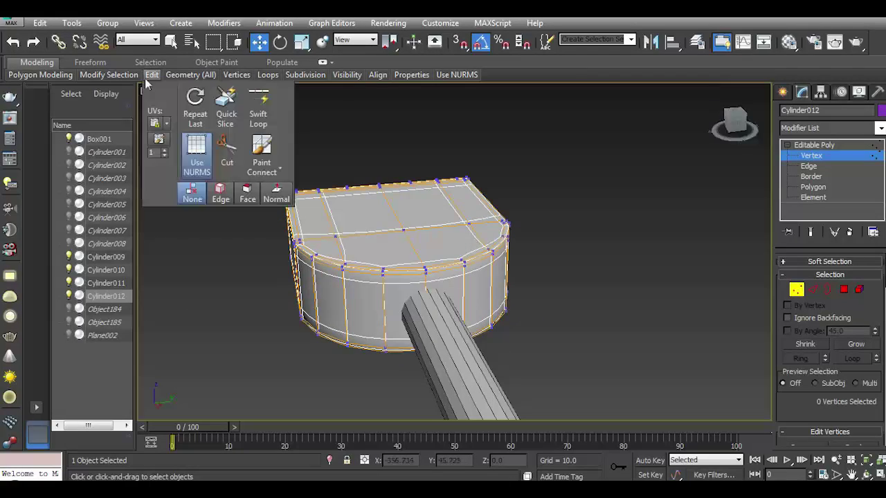
pyautogui.click(196, 149)
# Draw a new cylinder beside the mallet head in the Top view.
pyautogui.press('t')
pyautogui.click(524, 284)
pyautogui.click(782, 92)
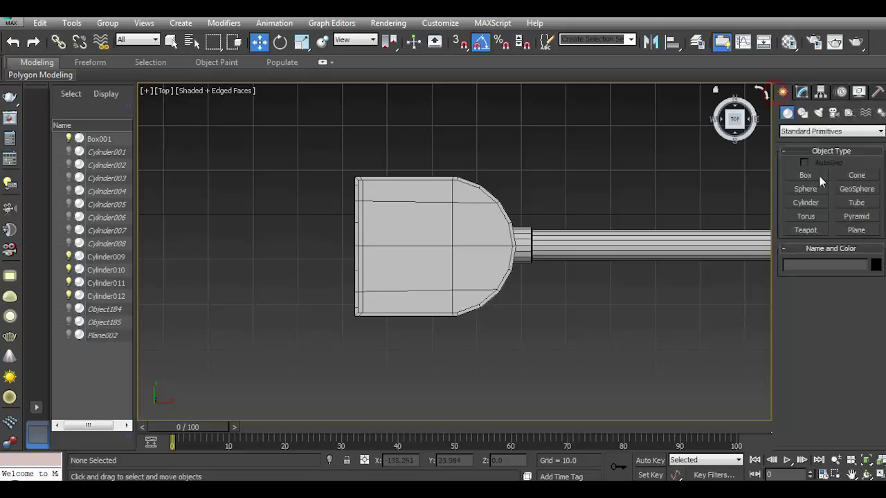
pyautogui.click(806, 202)
pyautogui.moveTo(308, 260); pyautogui.dragTo(401, 271, button='middle')
pyautogui.moveTo(387, 252)
pyautogui.mouseDown()
pyautogui.moveTo(405, 261)
pyautogui.moveTo(415, 251)
pyautogui.mouseUp()
# Rotate the cylinder -90° onto its side and move it against the head's side face.
pyautogui.click(300, 229)
pyautogui.press('e')
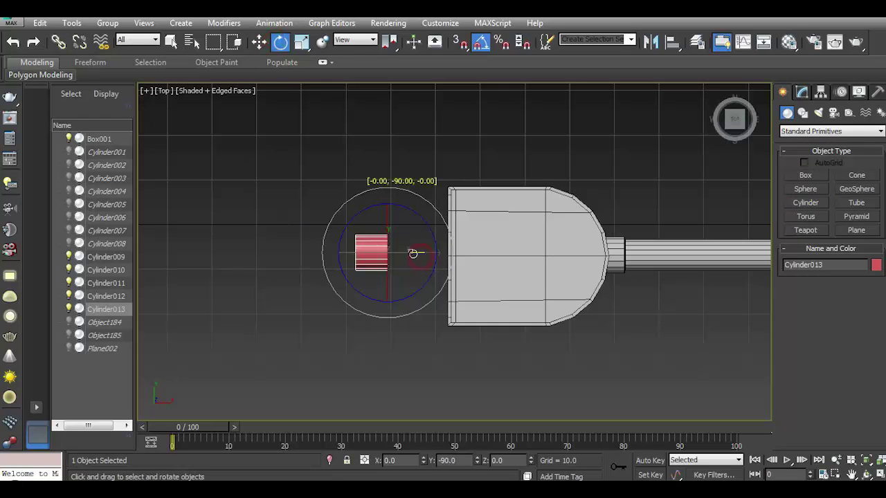
pyautogui.press('p')
pyautogui.keyDown('alt'); pyautogui.moveTo(522, 250); pyautogui.dragTo(416, 214, button='middle'); pyautogui.keyUp('alt')
pyautogui.press('w')
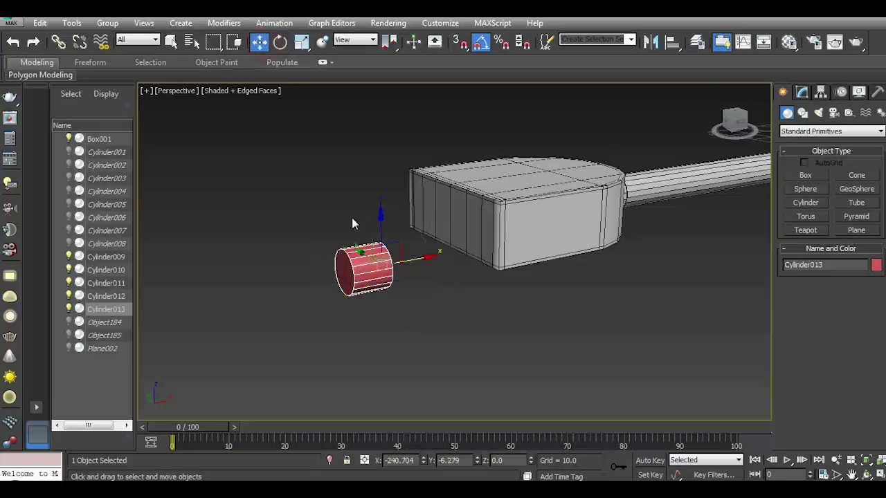
pyautogui.moveTo(384, 200); pyautogui.dragTo(504, 217)
pyautogui.scroll(3, 478, 218)
pyautogui.click(734, 124)
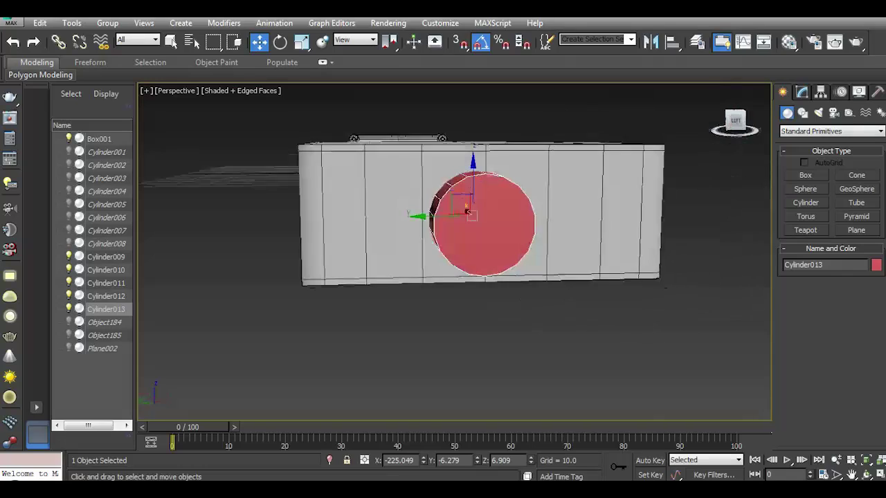
# Increase the cylinder's radius to 4.886 and raise it slightly.
pyautogui.click(803, 92)
pyautogui.moveTo(877, 278); pyautogui.dragTo(880, 271)
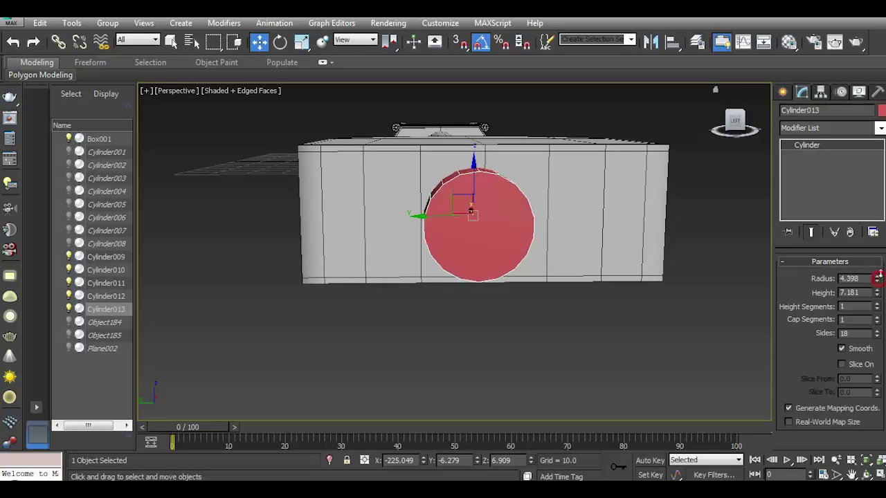
pyautogui.moveTo(741, 122); pyautogui.dragTo(726, 123)
pyautogui.moveTo(474, 173); pyautogui.dragTo(473, 171)
# Glance at the material settings, then isolate the cylinder on its own.
pyautogui.click(788, 41)
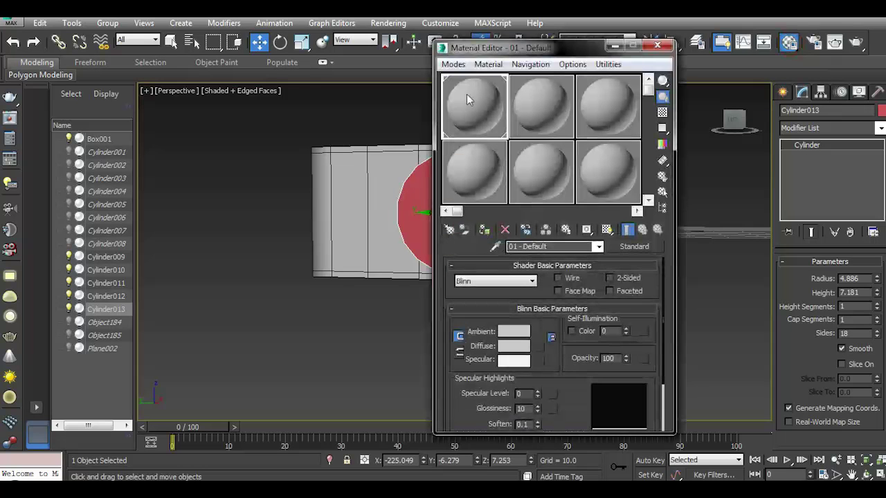
pyautogui.click(656, 48)
pyautogui.keyDown('alt'); pyautogui.moveTo(484, 242); pyautogui.dragTo(443, 309, button='middle'); pyautogui.keyUp('alt')
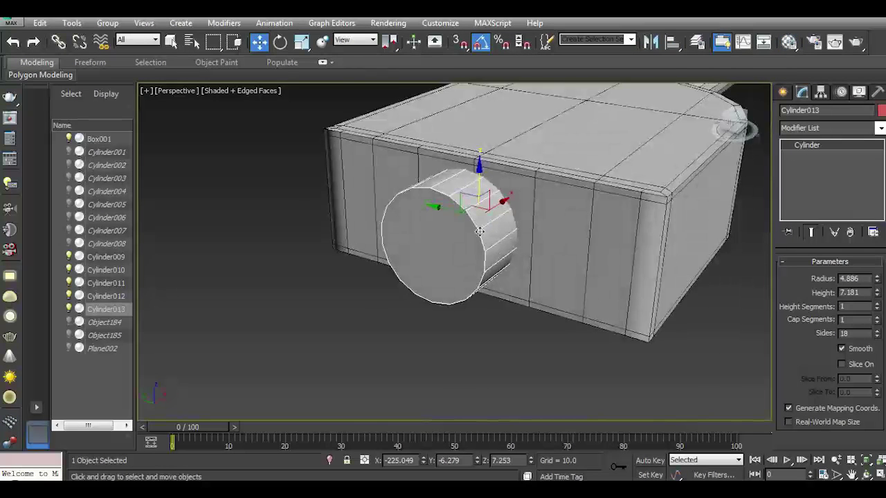
pyautogui.scroll(3, 443, 309)
pyautogui.click(328, 461)
# Increase the cylinder's height and convert it to an editable poly.
pyautogui.rightClick(828, 152)
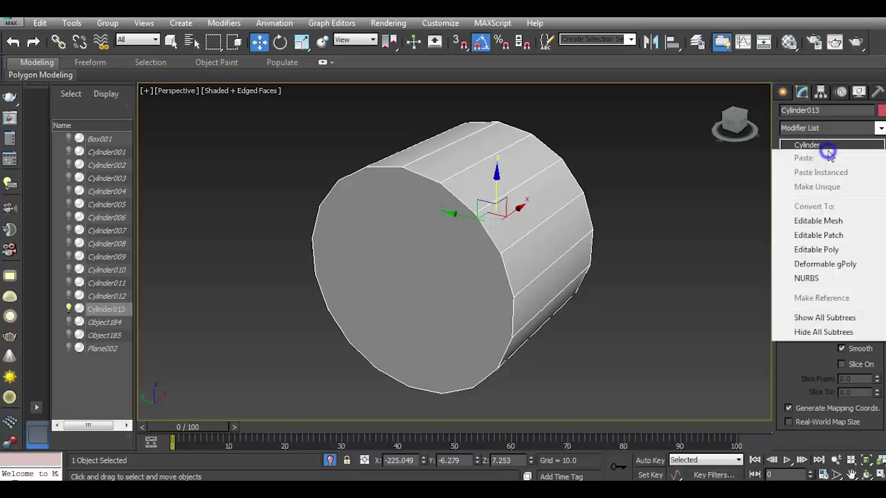
pyautogui.click(619, 270)
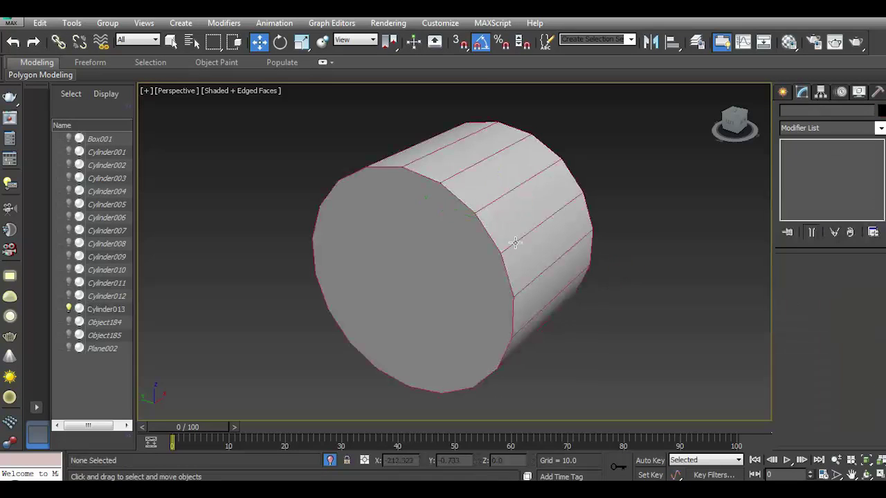
pyautogui.moveTo(876, 278); pyautogui.dragTo(866, 265)
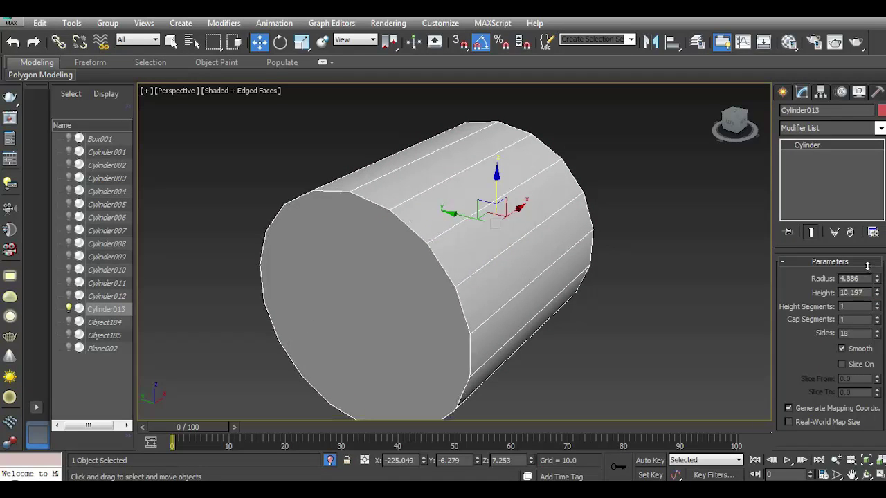
pyautogui.rightClick(815, 148)
pyautogui.click(848, 246)
# Connect the ring of side edges with 3 spread-apart segments.
pyautogui.click(811, 289)
pyautogui.click(497, 258)
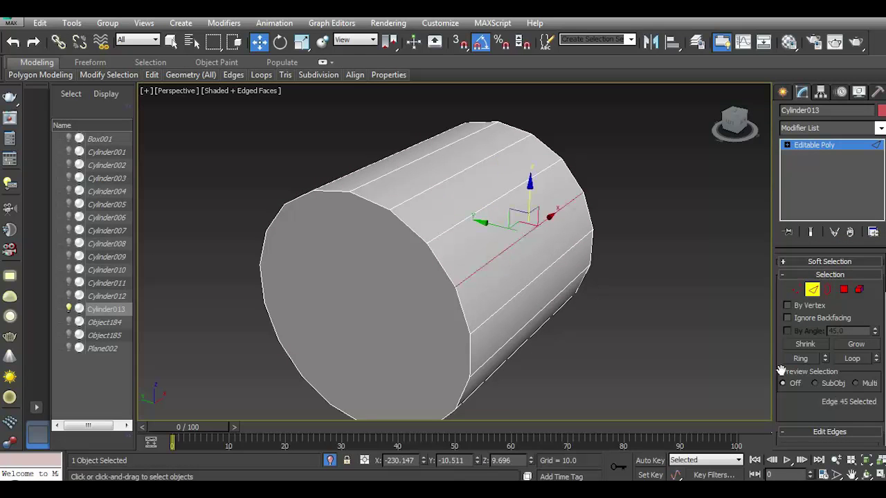
pyautogui.hotkey('alt', 'r')
pyautogui.moveTo(780, 371); pyautogui.dragTo(781, 283)
pyautogui.click(875, 383)
pyautogui.click(574, 275)
pyautogui.click(575, 275)
pyautogui.moveTo(576, 297); pyautogui.dragTo(569, 125)
pyautogui.click(574, 335)
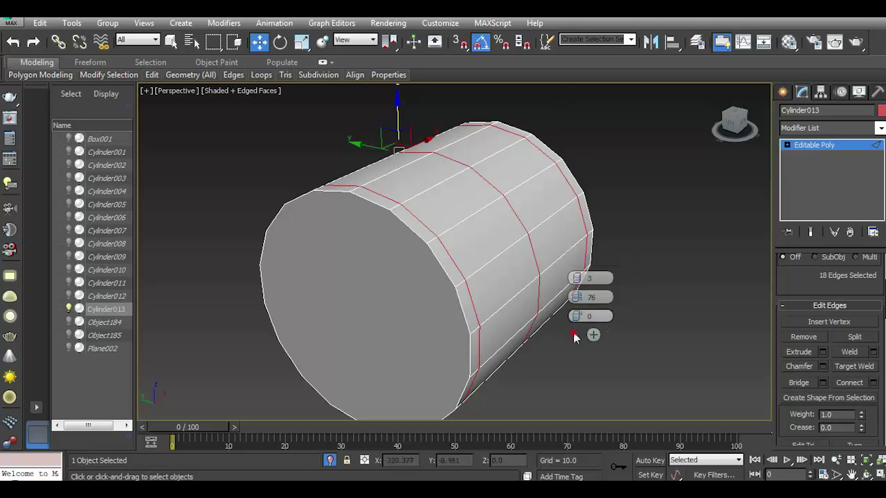
# Inset both end caps of the cylinder twice.
pyautogui.press('4')
pyautogui.click(429, 263)
pyautogui.keyDown('alt'); pyautogui.moveTo(430, 264); pyautogui.dragTo(484, 267, button='middle'); pyautogui.keyUp('alt')
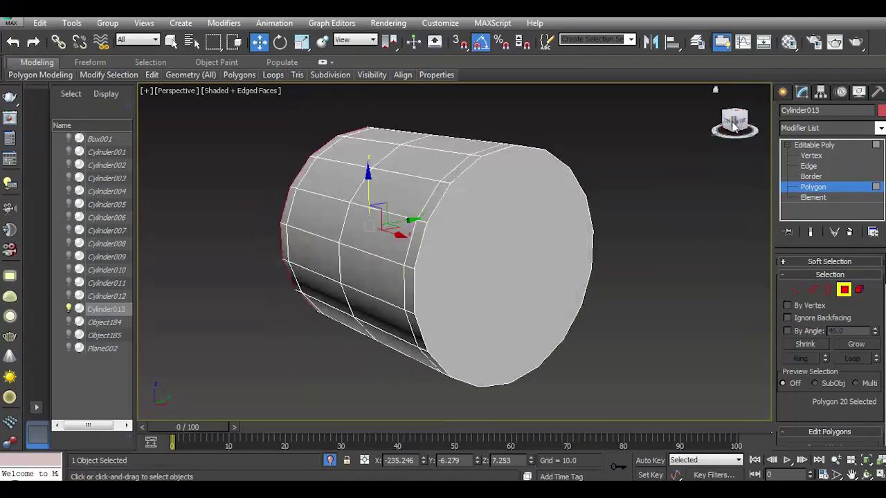
pyautogui.keyDown('ctrl'); pyautogui.click(515, 263); pyautogui.keyUp('ctrl')
pyautogui.scroll(-3, 881, 353)
pyautogui.click(873, 351)
pyautogui.moveTo(576, 297); pyautogui.dragTo(576, 278)
pyautogui.click(594, 315)
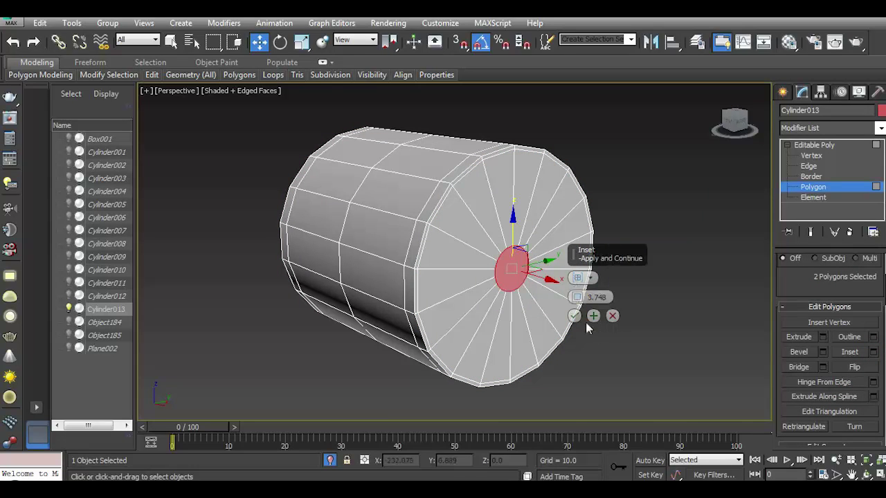
pyautogui.click(574, 315)
# Turn on NURMS smoothing for the cylinder and orbit to inspect it.
pyautogui.press('4')
pyautogui.click(197, 149)
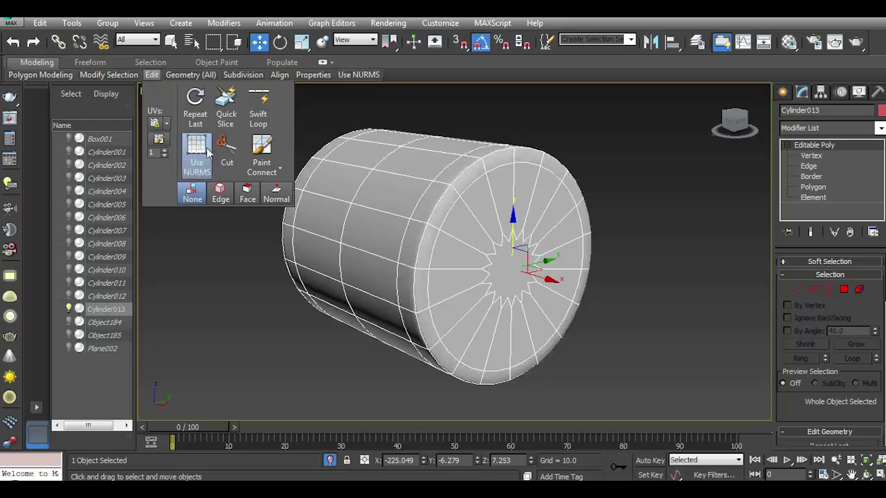
pyautogui.keyDown('alt'); pyautogui.moveTo(443, 263); pyautogui.dragTo(387, 263, button='middle'); pyautogui.keyUp('alt')
# End isolation and turn on NURMS smoothing for the mallet head.
pyautogui.click(329, 460)
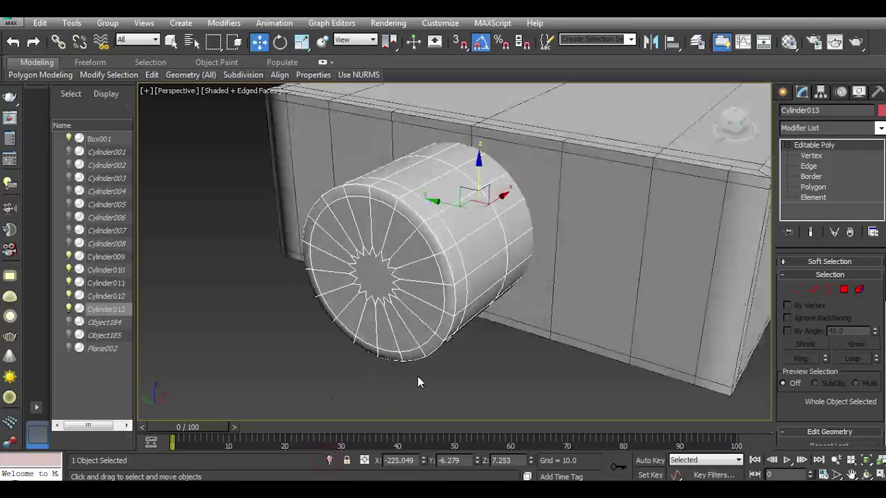
pyautogui.click(466, 316)
pyautogui.click(151, 74)
pyautogui.click(196, 153)
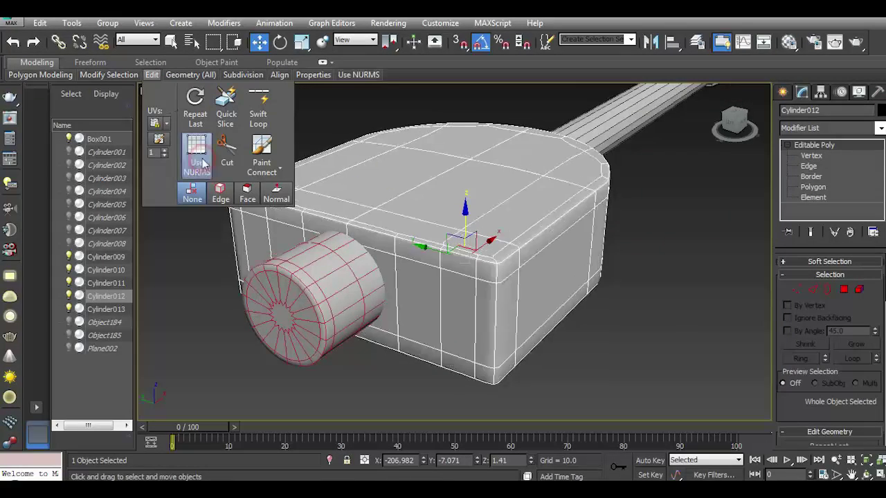
pyautogui.keyDown('alt'); pyautogui.moveTo(470, 272); pyautogui.dragTo(443, 266, button='middle'); pyautogui.keyUp('alt')
# Insert a Swift Loop edge loop near the head's corner.
pyautogui.click(151, 74)
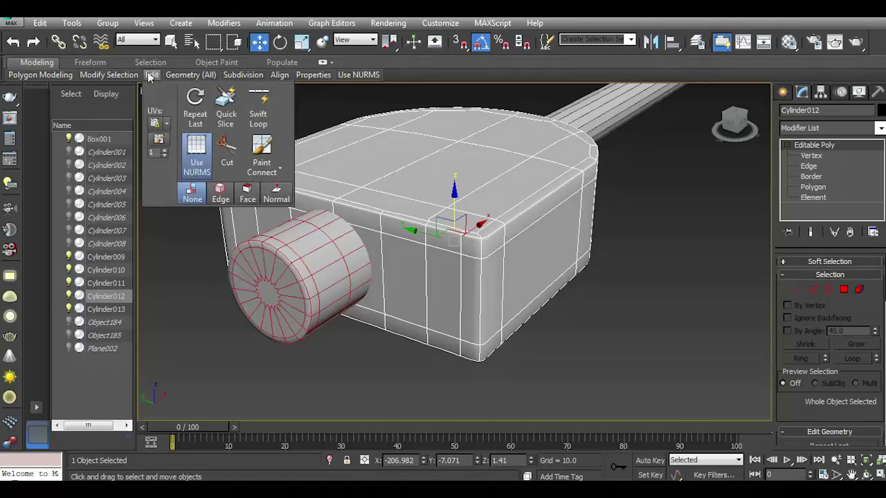
pyautogui.click(258, 111)
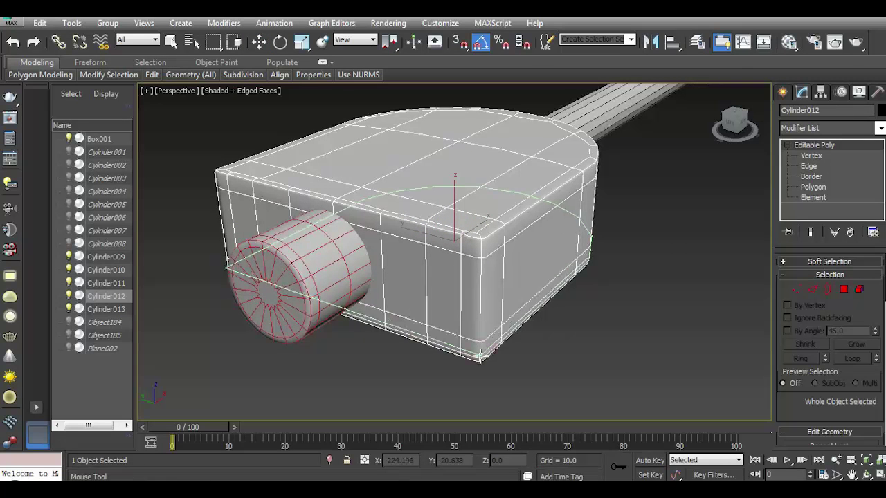
pyautogui.click(485, 233)
# Centre the side cylinder against the head in Top view and show Compound Objects types.
pyautogui.click(259, 42)
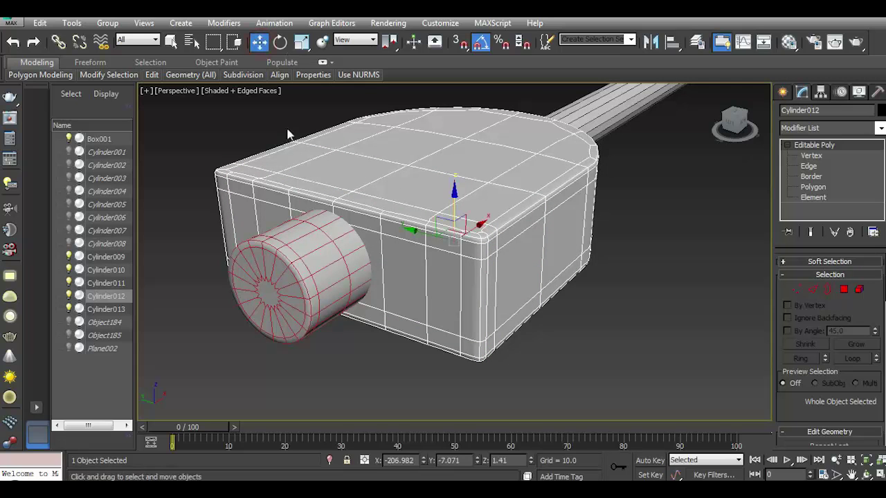
pyautogui.click(323, 258)
pyautogui.moveTo(354, 253); pyautogui.dragTo(372, 250)
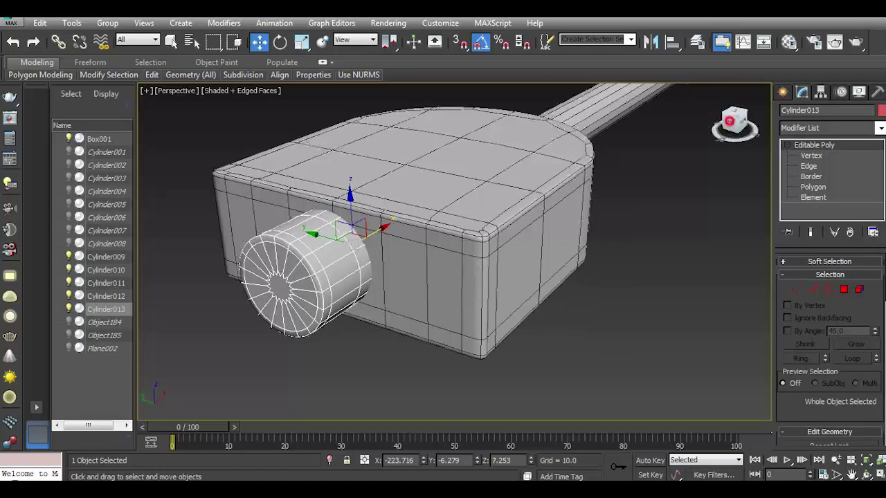
pyautogui.click(728, 123)
pyautogui.press('t')
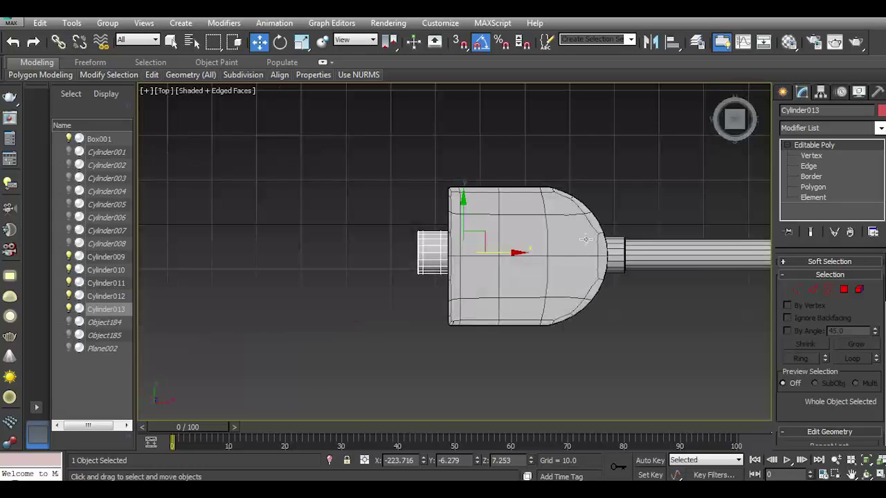
pyautogui.moveTo(458, 220); pyautogui.dragTo(460, 222)
pyautogui.press('p')
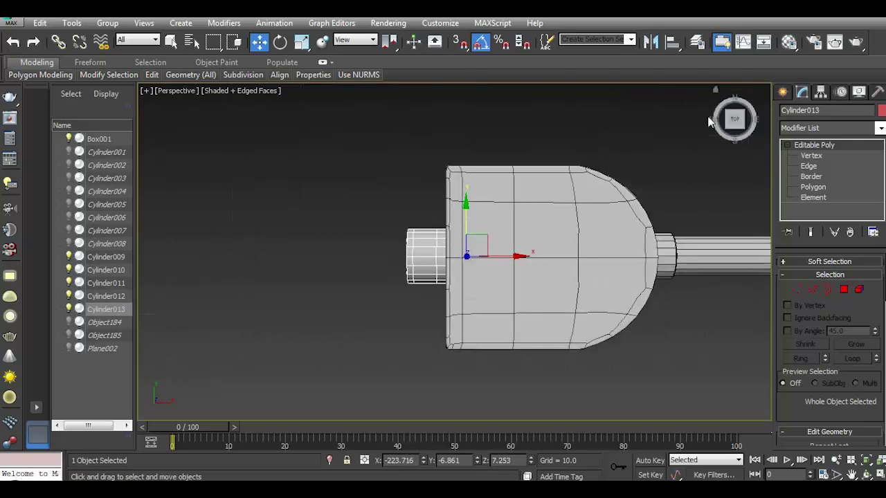
pyautogui.scroll(5, 491, 217)
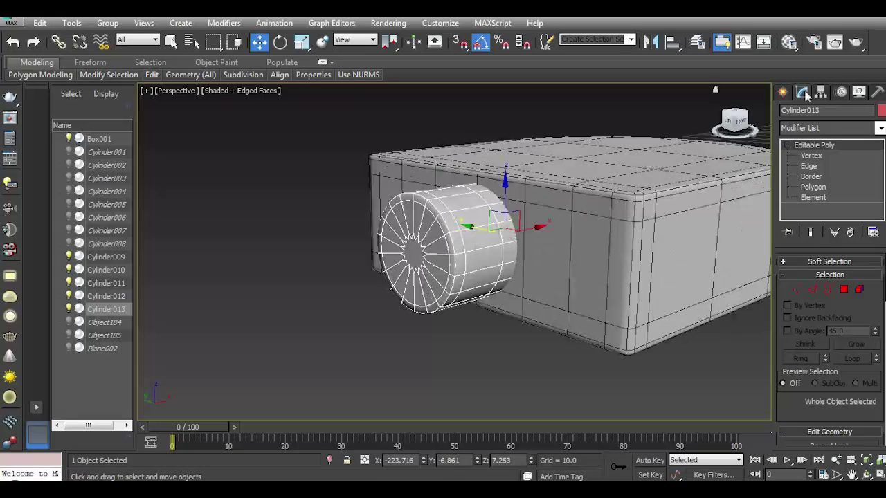
pyautogui.click(783, 92)
pyautogui.click(809, 133)
# Try a Boolean Subtraction (B-A) of the cylinder and mallet head, then undo it.
pyautogui.click(806, 162)
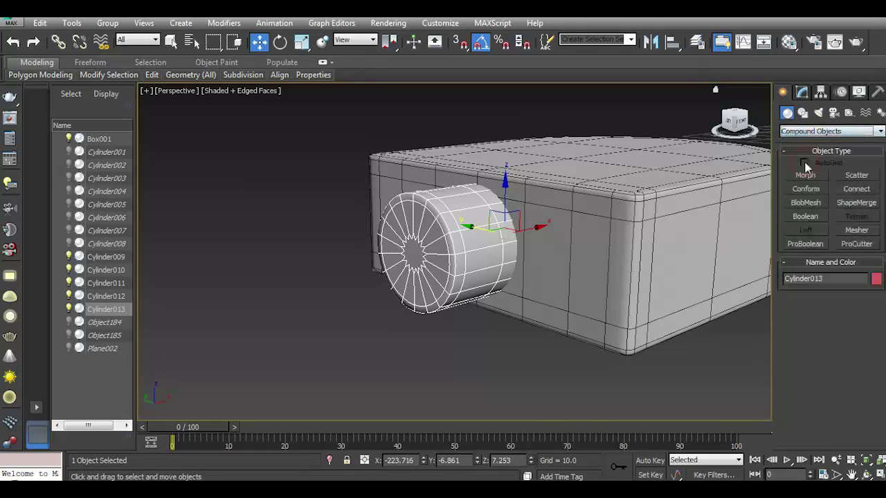
pyautogui.click(805, 217)
pyautogui.click(830, 316)
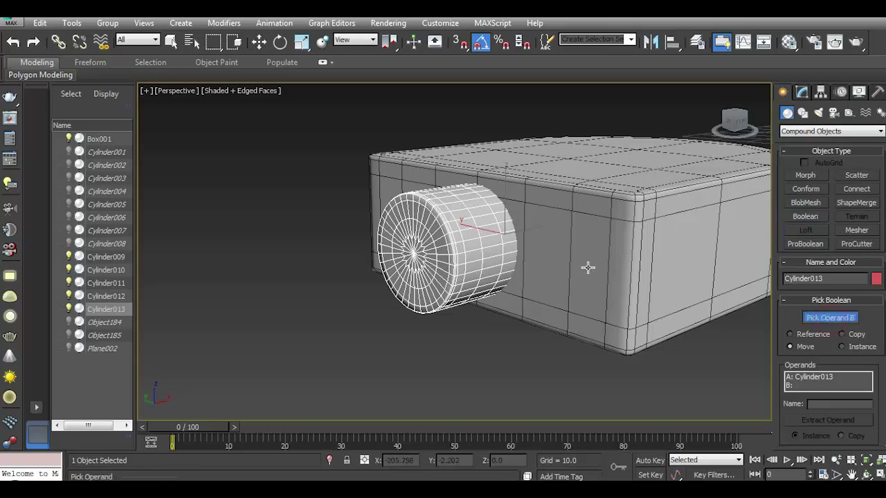
pyautogui.click(588, 263)
pyautogui.click(807, 389)
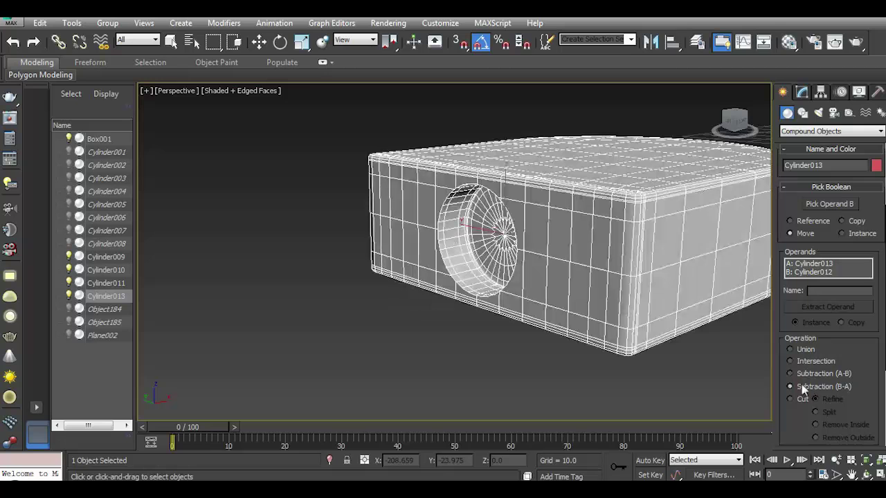
pyautogui.click(13, 42)
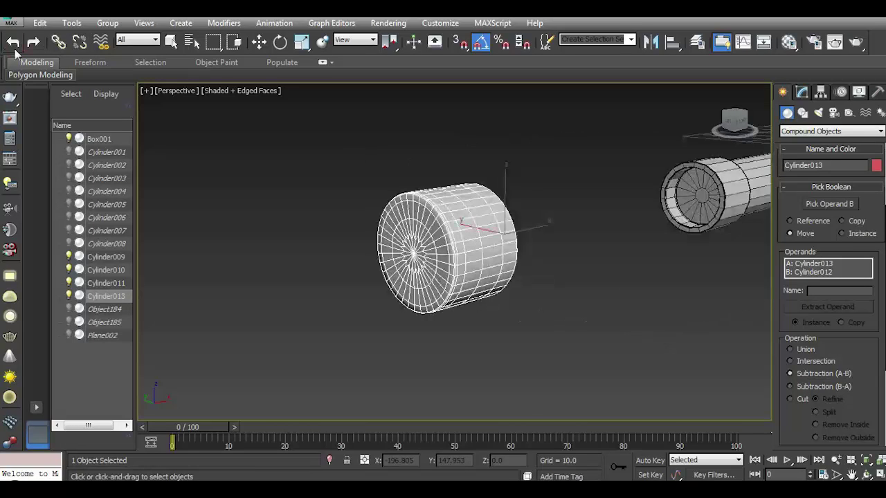
# Move the cylinder left and undo the Boolean back to an editable poly.
pyautogui.click(259, 43)
pyautogui.moveTo(526, 229); pyautogui.dragTo(456, 239)
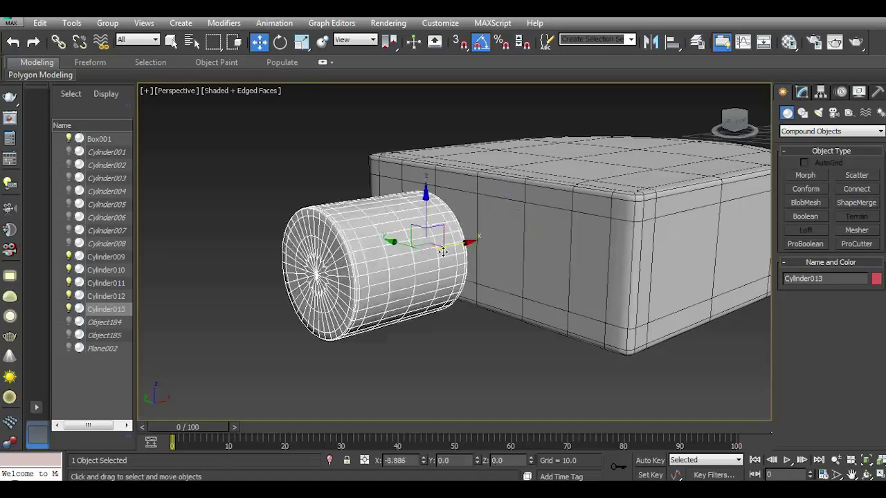
pyautogui.moveTo(735, 119); pyautogui.dragTo(166, 99)
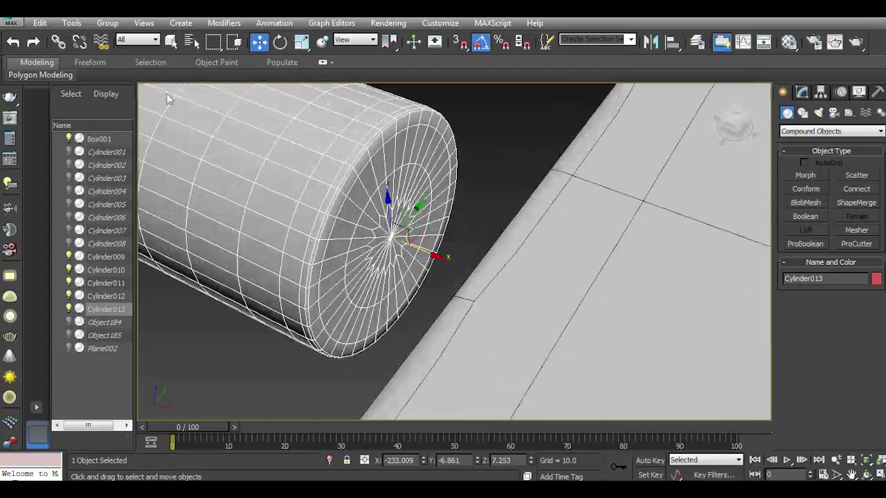
pyautogui.click(799, 97)
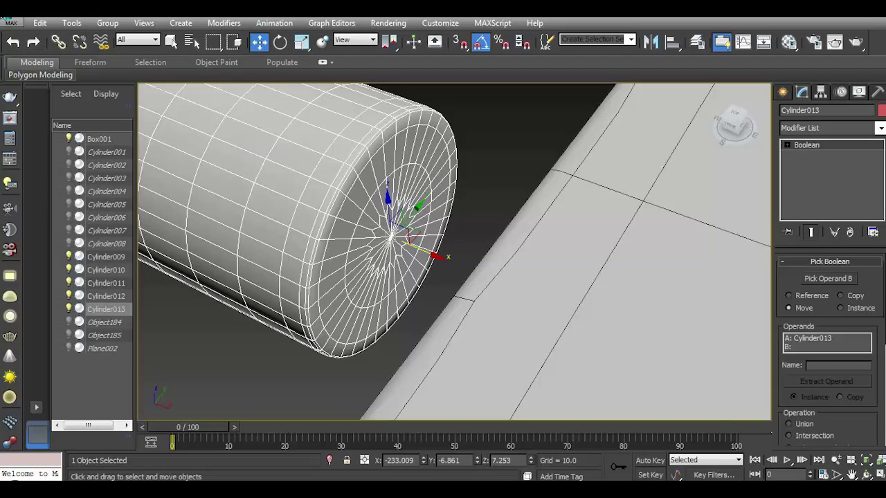
pyautogui.click(13, 43)
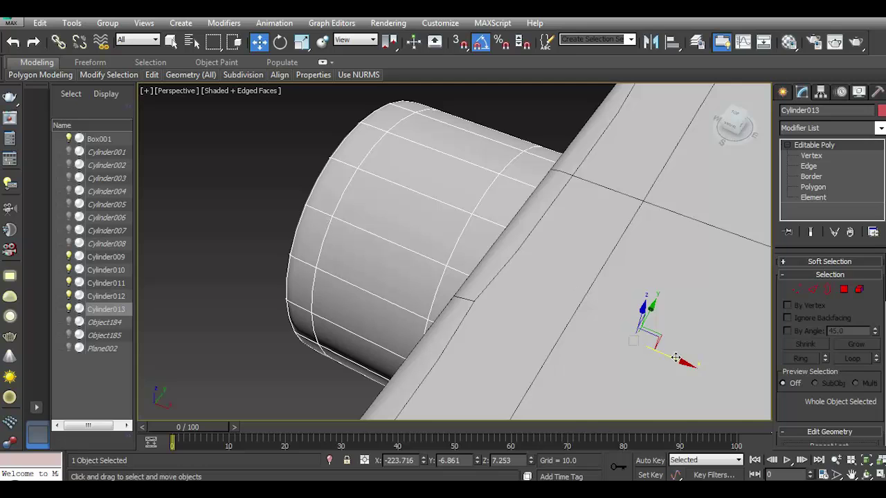
# Select the cylinder's full end cap with Grow, try pulling it, then undo.
pyautogui.hotkey('ctrl', 'z')
pyautogui.click(844, 289)
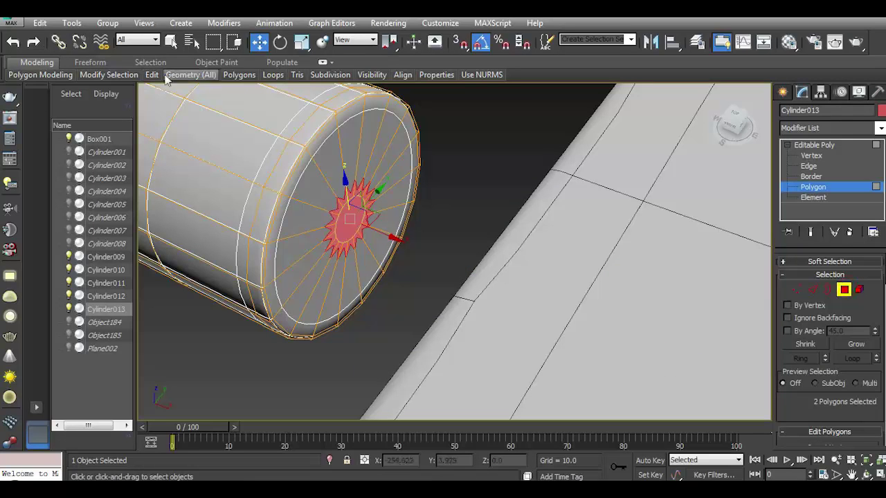
pyautogui.click(856, 344)
pyautogui.click(855, 344)
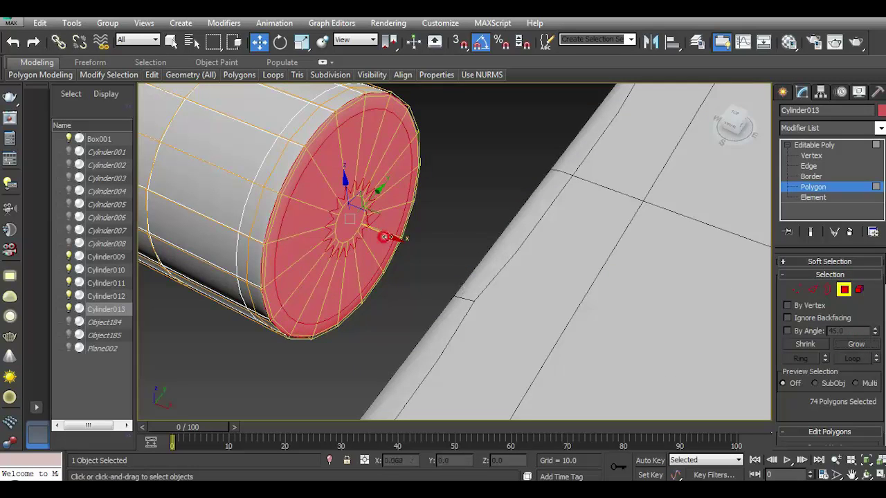
pyautogui.moveTo(384, 237); pyautogui.dragTo(638, 339)
pyautogui.scroll(-3, 613, 297)
pyautogui.click(14, 44)
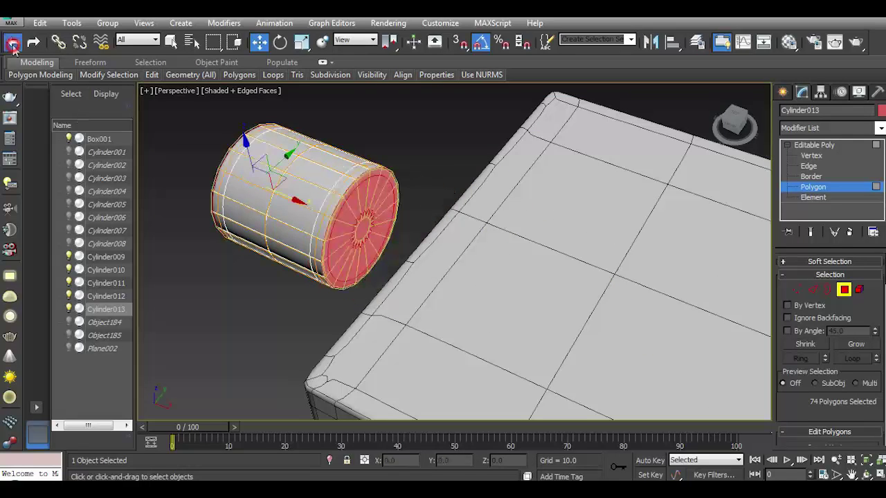
# Turn off NURMS on the cylinder and reselect the whole end cap.
pyautogui.click(194, 160)
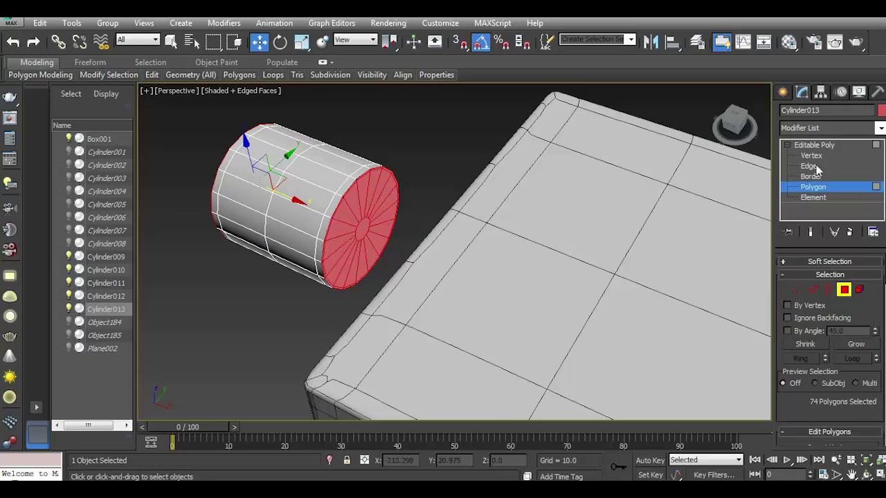
pyautogui.click(843, 290)
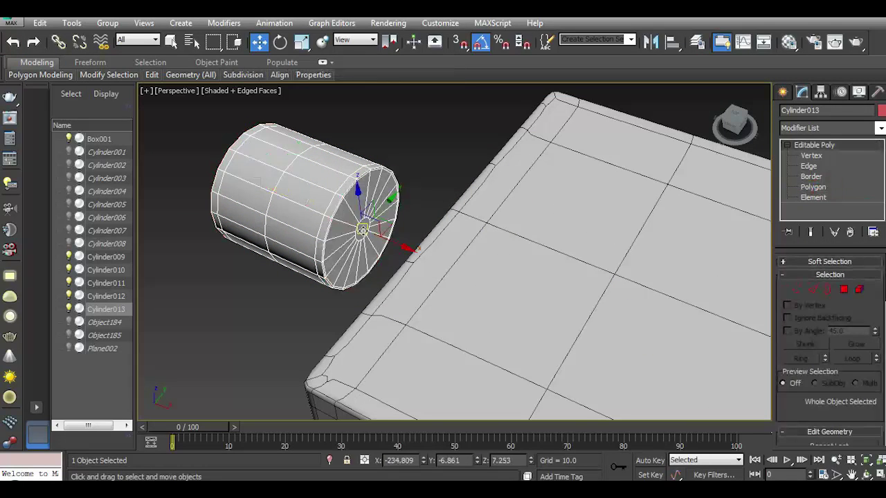
pyautogui.click(843, 289)
pyautogui.click(805, 344)
pyautogui.click(856, 343)
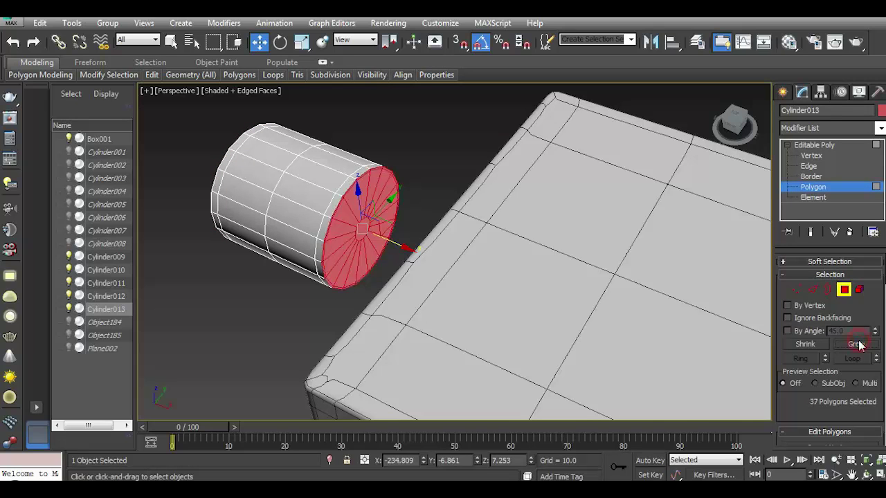
# Push the end cap along X into the mallet head, checking in wireframe.
pyautogui.moveTo(406, 257); pyautogui.dragTo(440, 266)
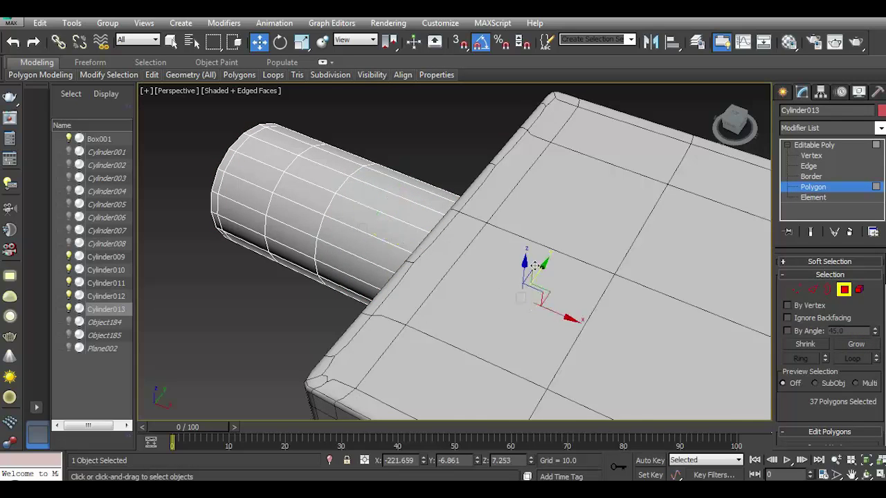
pyautogui.keyDown('alt'); pyautogui.moveTo(530, 306); pyautogui.dragTo(474, 206, button='middle'); pyautogui.keyUp('alt')
pyautogui.press('F3')
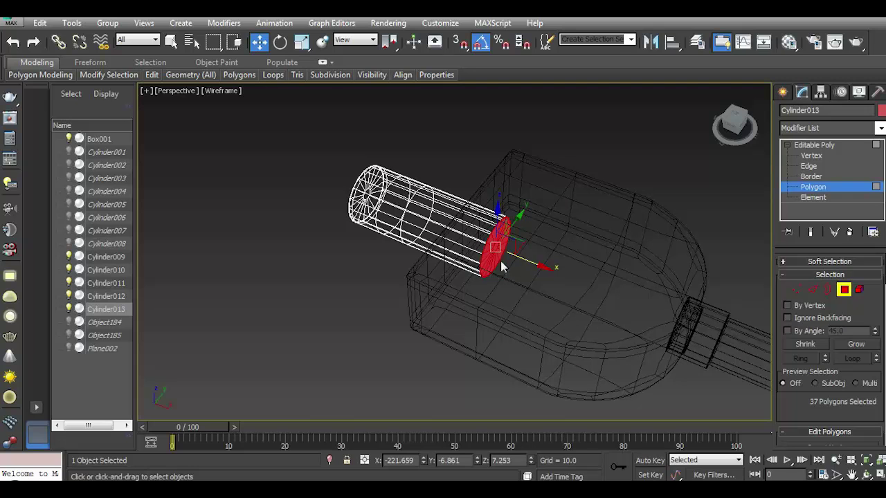
pyautogui.moveTo(503, 268); pyautogui.dragTo(622, 310)
pyautogui.moveTo(735, 125); pyautogui.dragTo(621, 235)
pyautogui.press('F3')
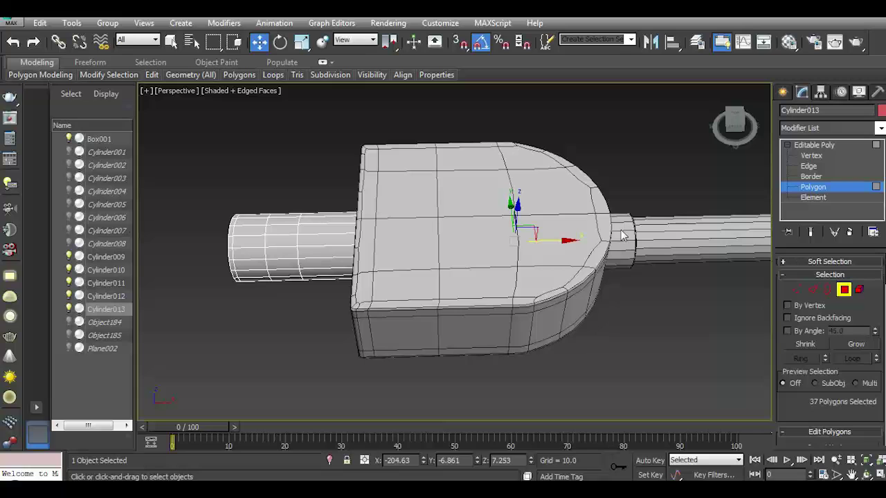
# Exit polygon editing and restore the selection to the small cylinder.
pyautogui.click(813, 145)
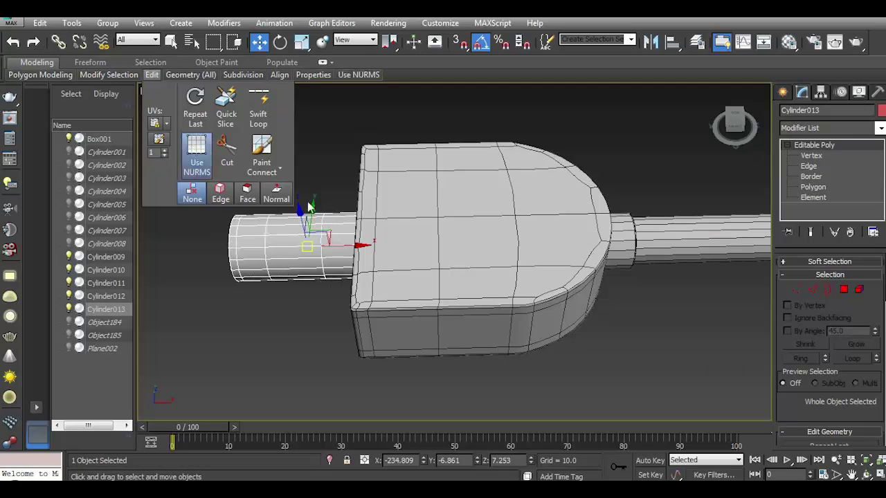
pyautogui.click(322, 166)
pyautogui.click(331, 252)
pyautogui.scroll(-3, 821, 399)
pyautogui.click(504, 266)
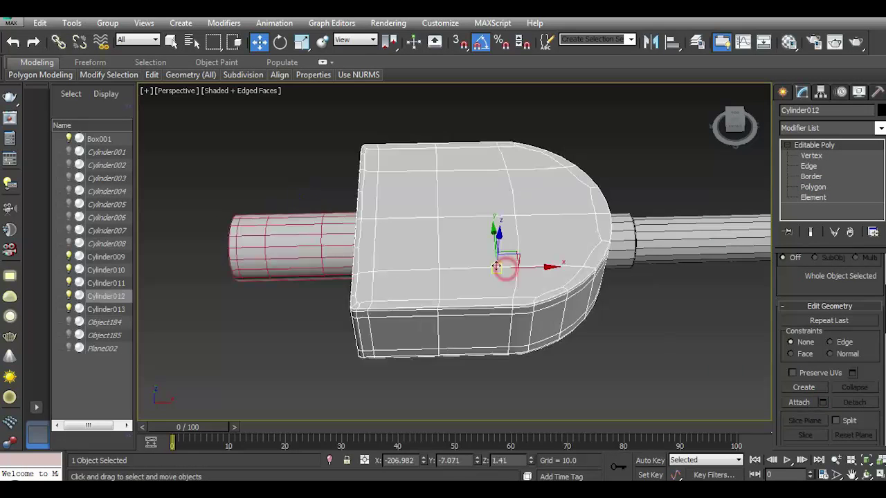
pyautogui.hotkey('ctrl', 'z')
# Boolean-subtract the cylinder from the mallet head body to cut a round hole.
pyautogui.click(781, 94)
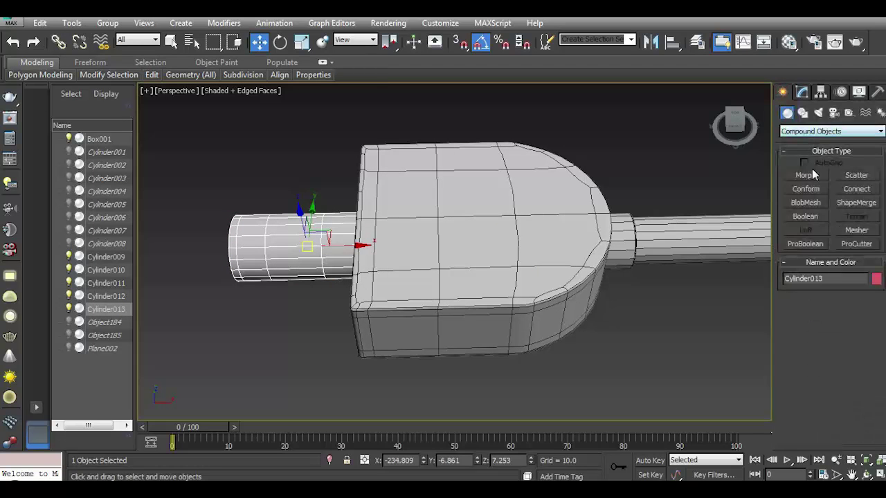
pyautogui.click(813, 217)
pyautogui.click(818, 318)
pyautogui.click(540, 291)
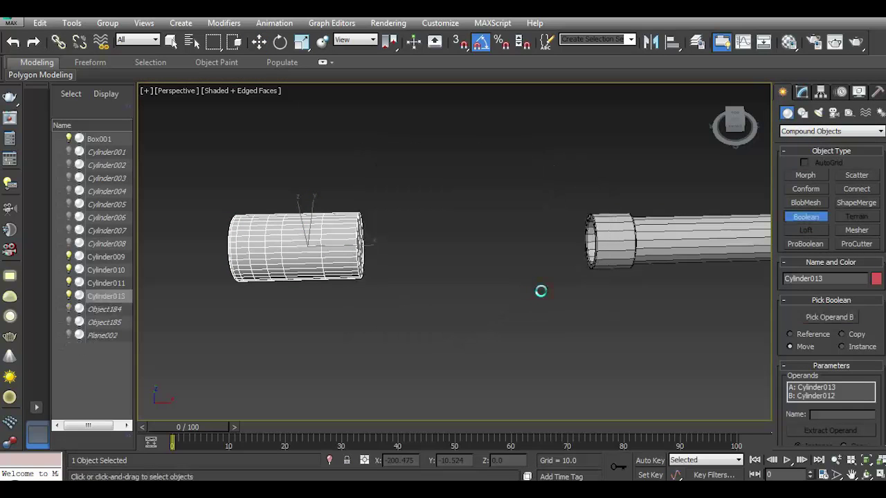
pyautogui.scroll(-3, 830, 408)
pyautogui.click(808, 418)
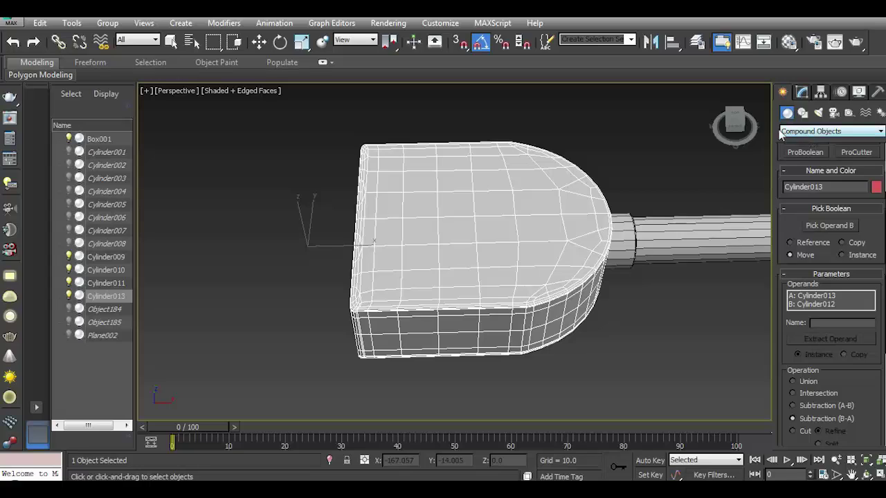
# Colour the Boolean result black and collapse it to an editable poly.
pyautogui.moveTo(734, 124); pyautogui.dragTo(786, 117)
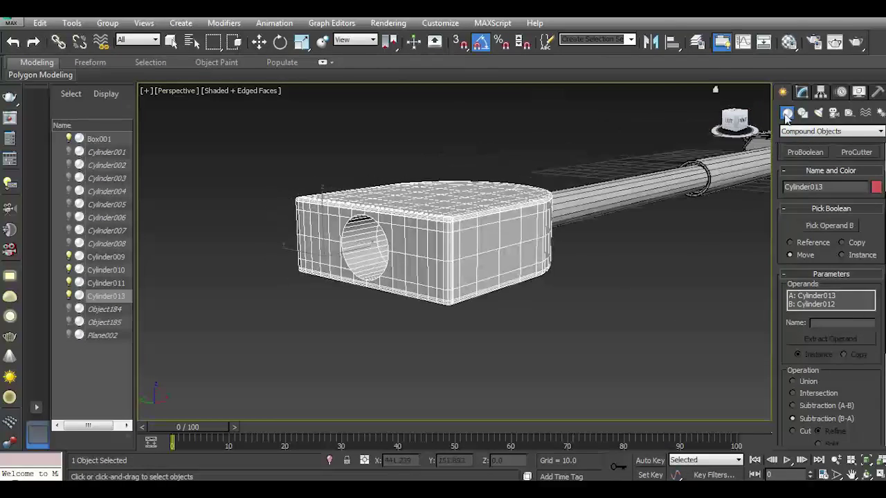
pyautogui.click(801, 92)
pyautogui.press('w')
pyautogui.scroll(3, 643, 283)
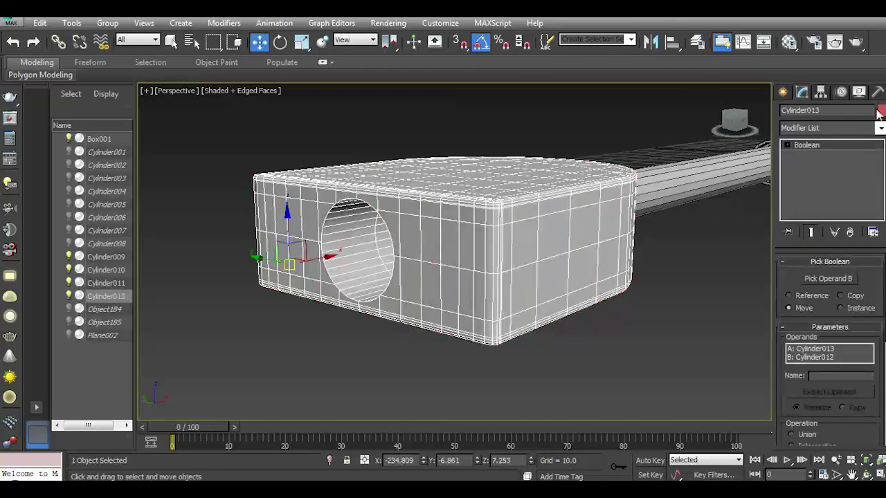
pyautogui.click(879, 111)
pyautogui.click(520, 320)
pyautogui.rightClick(830, 153)
pyautogui.click(822, 247)
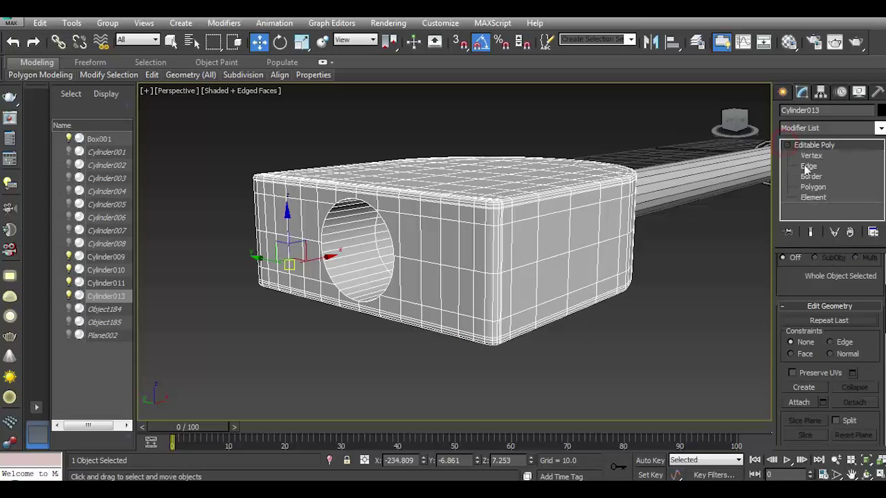
# Enter Edge level and preview the head in Realistic shading, then return to Standard shaded.
pyautogui.click(808, 166)
pyautogui.moveTo(735, 125); pyautogui.dragTo(727, 126)
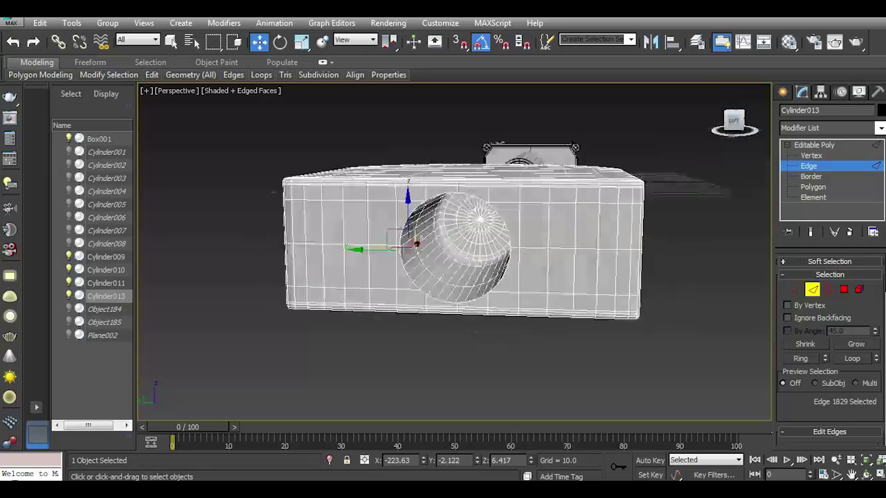
pyautogui.click(253, 92)
pyautogui.click(274, 106)
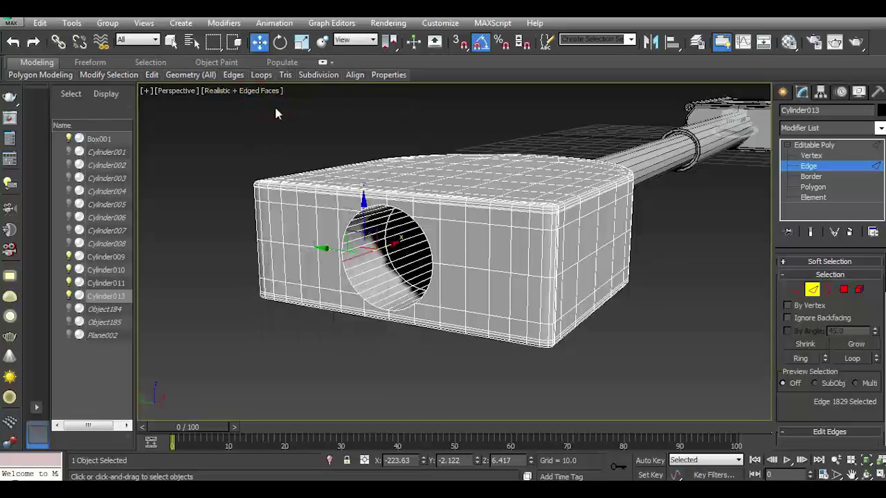
pyautogui.click(253, 92)
pyautogui.click(258, 118)
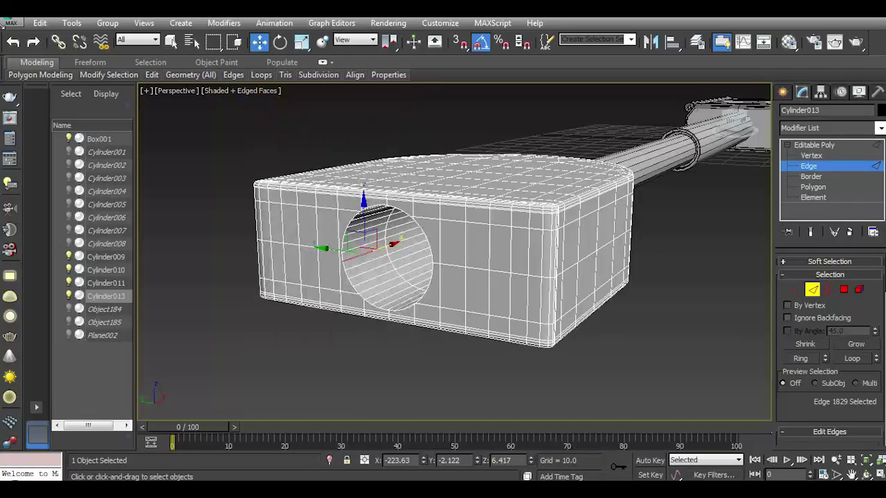
# Reopen the polygon modeling tools at Edge level and orbit around the whole mallet.
pyautogui.click(14, 23)
pyautogui.press('Escape')
pyautogui.click(43, 75)
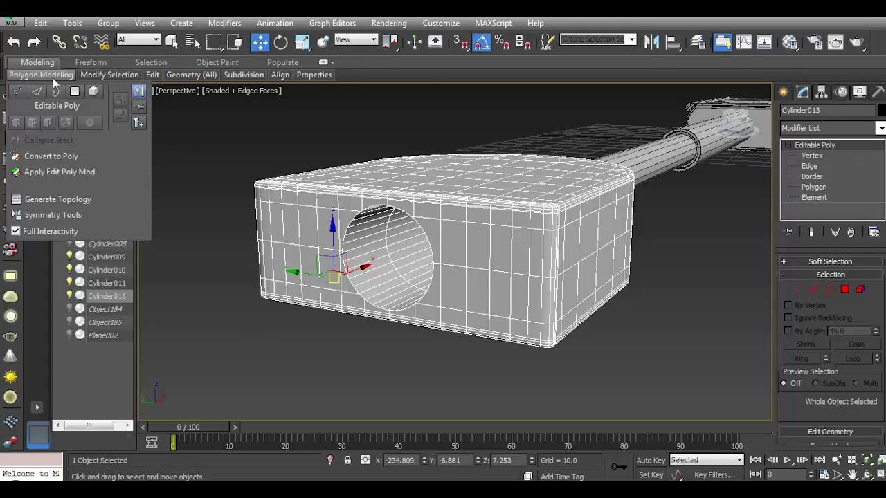
pyautogui.click(809, 166)
pyautogui.scroll(-4, 656, 327)
pyautogui.moveTo(656, 326)
pyautogui.keyDown('alt'); pyautogui.mouseDown(button='middle')
pyautogui.moveTo(497, 222)
pyautogui.moveTo(716, 248)
pyautogui.mouseUp(button='middle'); pyautogui.keyUp('alt')
pyautogui.scroll(4, 645, 345)
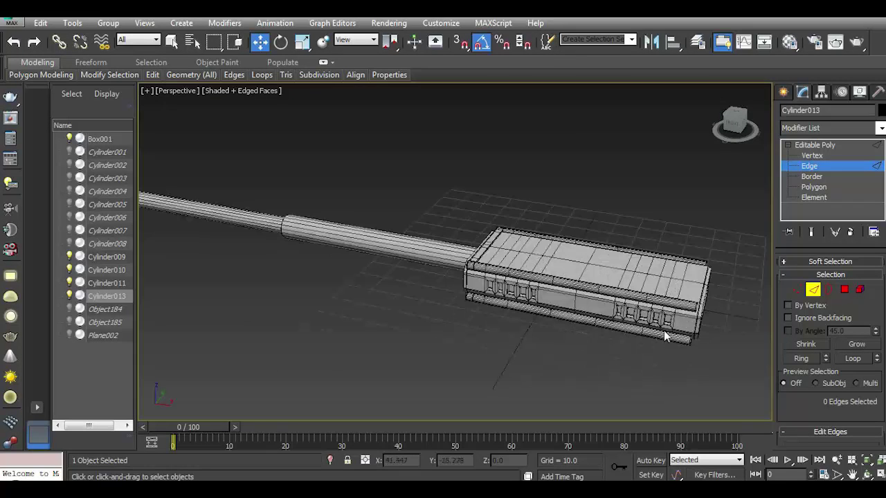
pyautogui.keyDown('alt'); pyautogui.moveTo(732, 248); pyautogui.dragTo(485, 235, button='middle'); pyautogui.keyUp('alt')
# Save the mallet scene and switch the Create panel to Standard Primitives.
pyautogui.click(12, 22)
pyautogui.click(53, 132)
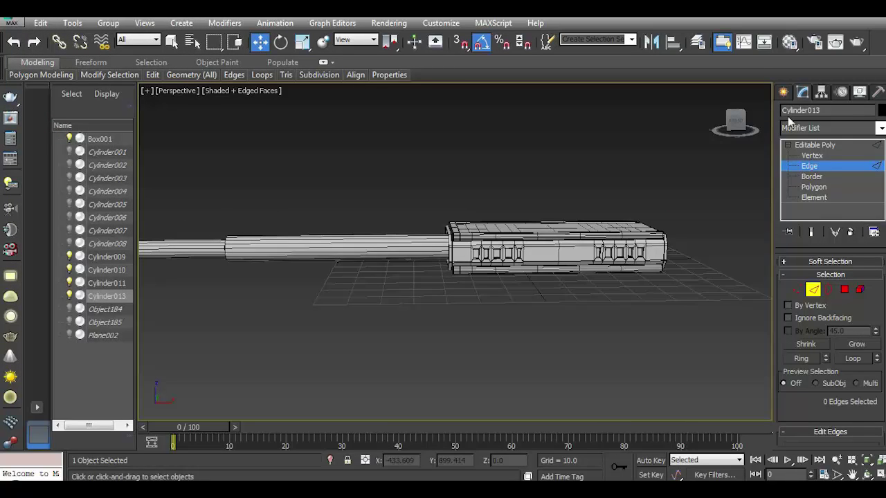
pyautogui.click(782, 92)
pyautogui.click(830, 130)
pyautogui.click(809, 141)
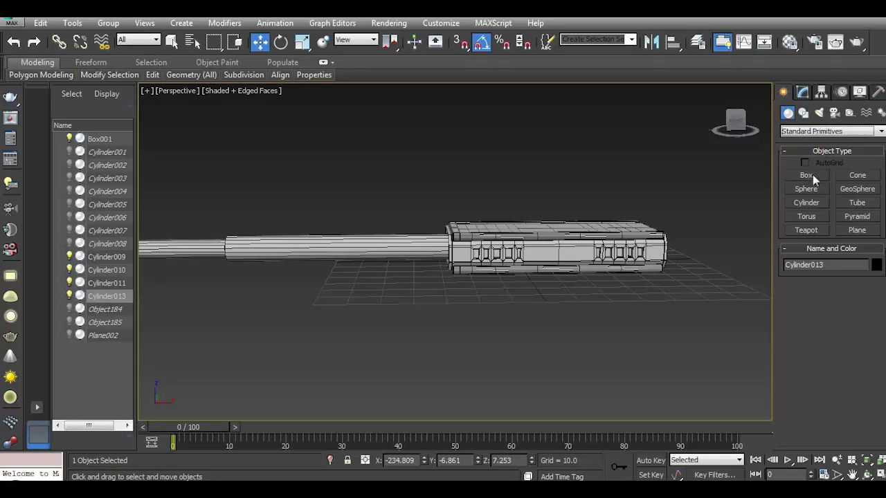
# Draw a flat box beside the head and give it a sample material from the Material Editor.
pyautogui.click(806, 175)
pyautogui.moveTo(455, 291); pyautogui.dragTo(684, 290)
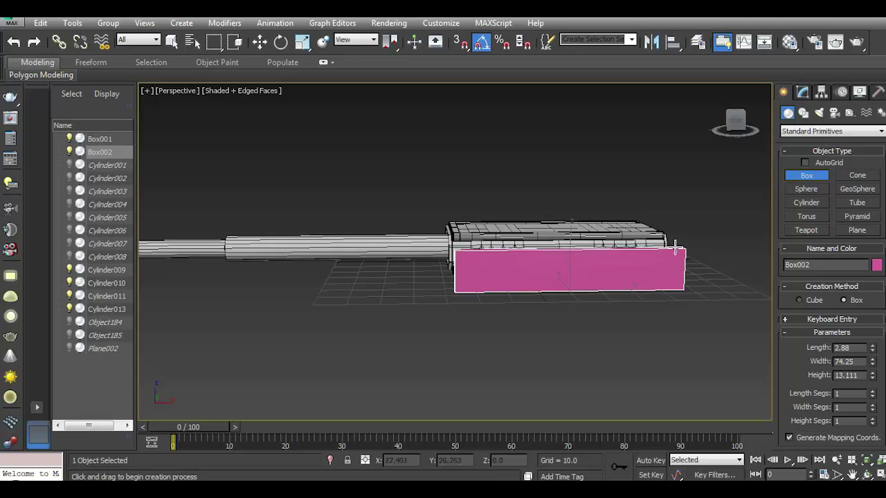
pyautogui.click(262, 41)
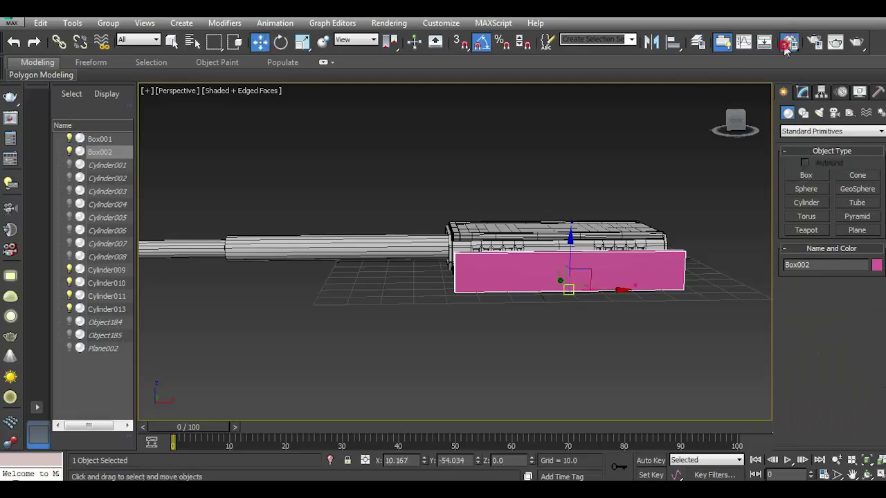
pyautogui.press('m')
pyautogui.moveTo(474, 122); pyautogui.dragTo(680, 264)
pyautogui.moveTo(584, 47); pyautogui.dragTo(287, 47)
pyautogui.click(360, 46)
# Move Box002 onto the top of the mallet head and line it up along X.
pyautogui.keyDown('alt'); pyautogui.moveTo(449, 297); pyautogui.dragTo(546, 303, button='middle'); pyautogui.keyUp('alt')
pyautogui.moveTo(546, 304); pyautogui.dragTo(425, 323)
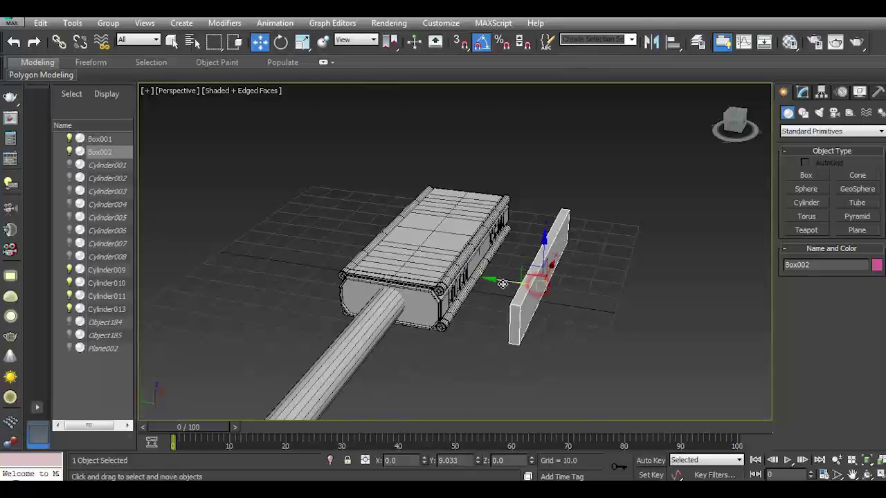
pyautogui.moveTo(503, 244); pyautogui.dragTo(453, 211)
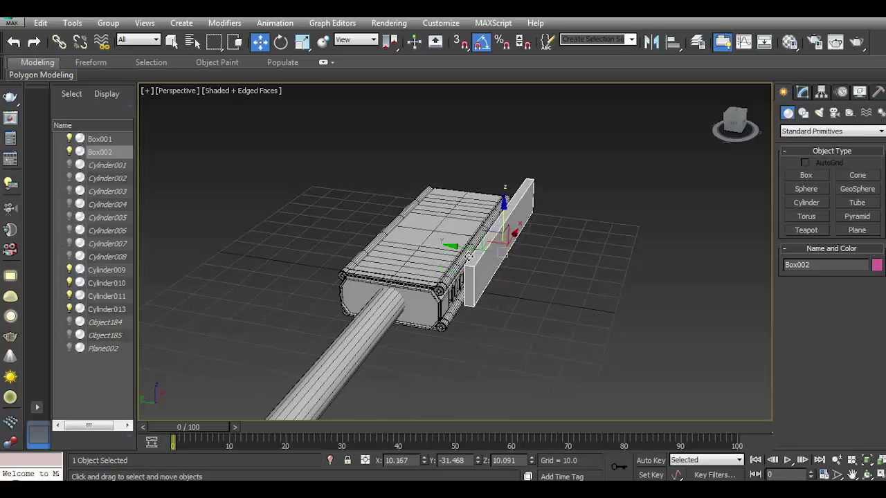
pyautogui.click(733, 125)
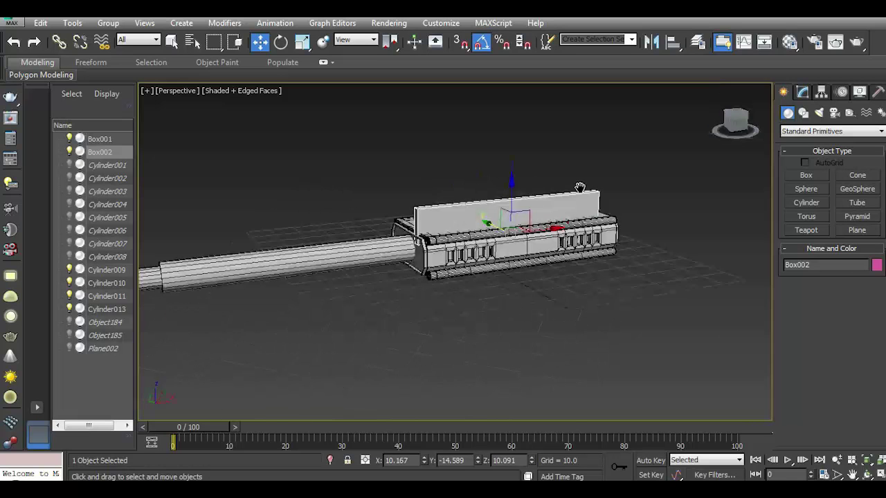
pyautogui.scroll(5, 484, 263)
pyautogui.moveTo(498, 224); pyautogui.dragTo(526, 249)
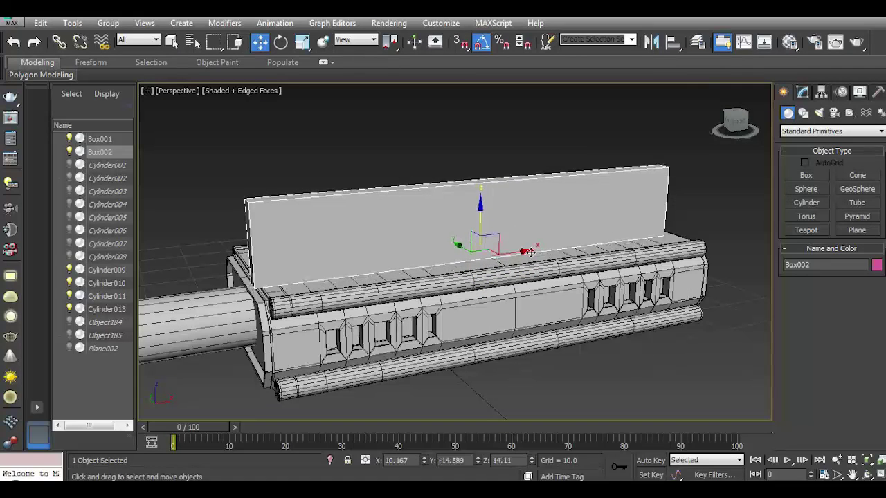
pyautogui.moveTo(494, 218); pyautogui.dragTo(496, 218)
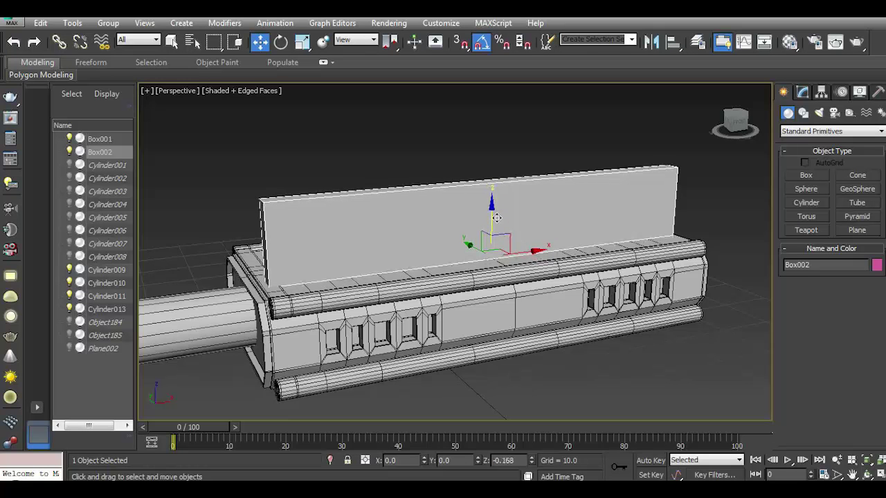
pyautogui.moveTo(527, 251)
pyautogui.mouseDown()
pyautogui.moveTo(532, 238)
pyautogui.moveTo(512, 218)
pyautogui.moveTo(490, 246)
pyautogui.mouseUp()
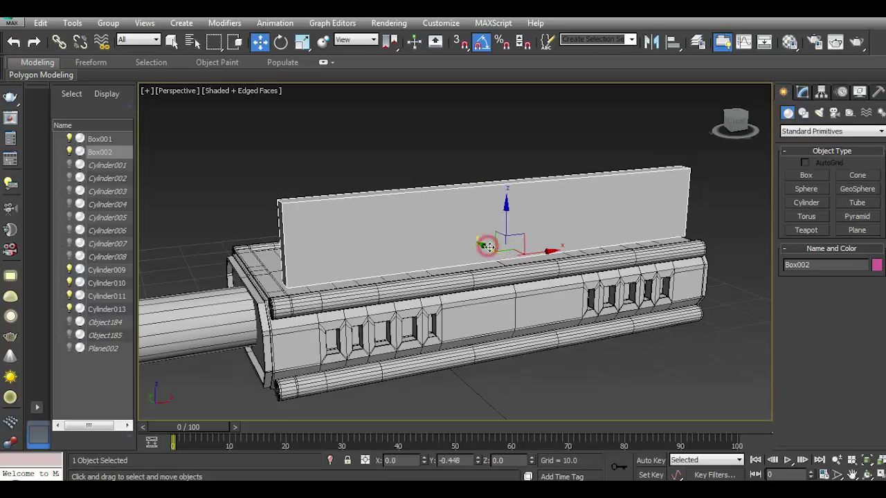
# Thin Box002 by reducing its Length, nudge it along Y, and convert it to Editable Poly.
pyautogui.click(803, 93)
pyautogui.keyDown('alt'); pyautogui.moveTo(450, 242); pyautogui.dragTo(559, 244, button='middle'); pyautogui.keyUp('alt')
pyautogui.moveTo(872, 292); pyautogui.dragTo(872, 294)
pyautogui.click(14, 43)
pyautogui.moveTo(873, 281); pyautogui.dragTo(877, 305)
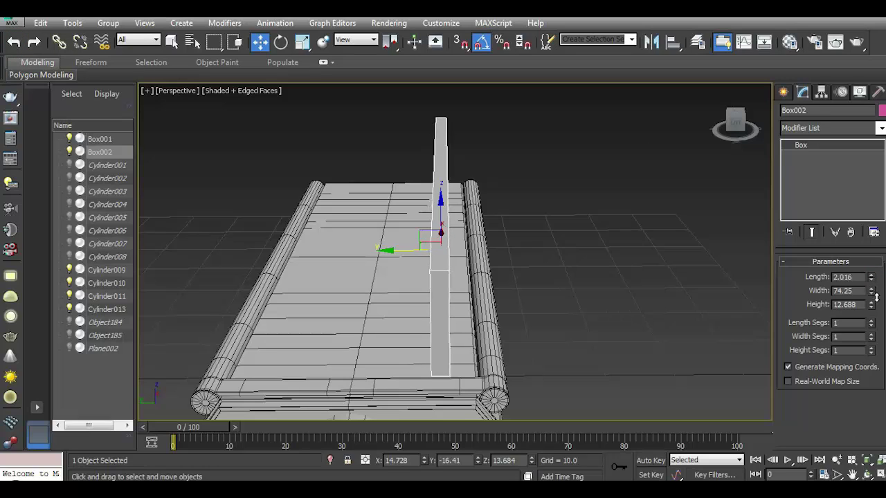
pyautogui.moveTo(735, 124); pyautogui.dragTo(698, 135)
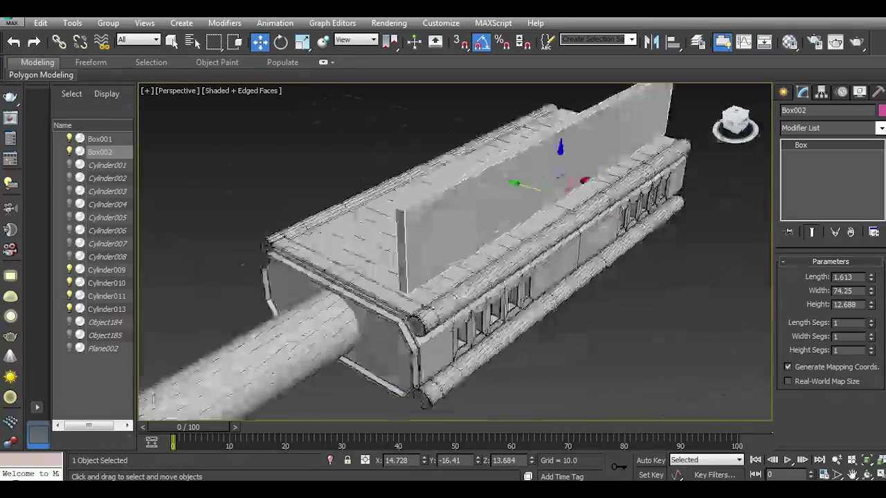
pyautogui.moveTo(478, 205); pyautogui.dragTo(510, 203)
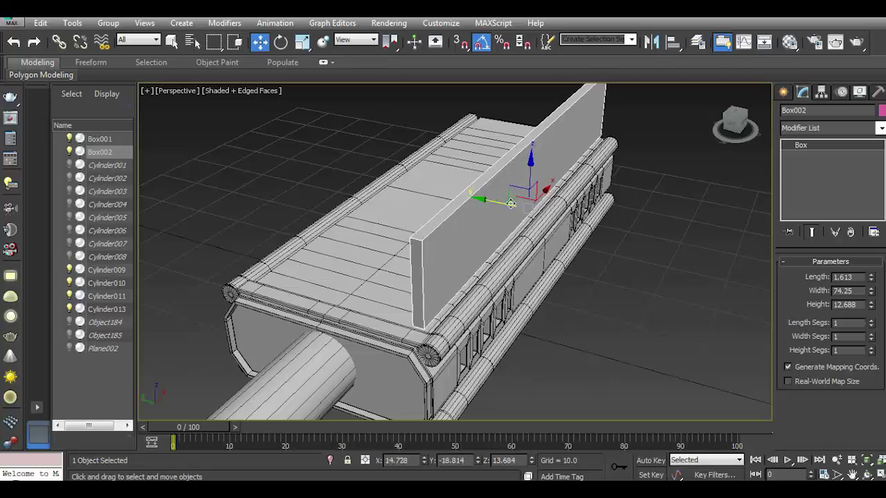
pyautogui.rightClick(822, 151)
pyautogui.click(847, 247)
# Slant one end of the wall by sliding its top vertices, leaving the other end unchanged.
pyautogui.keyDown('alt'); pyautogui.moveTo(609, 180); pyautogui.dragTo(652, 211, button='middle'); pyautogui.keyUp('alt')
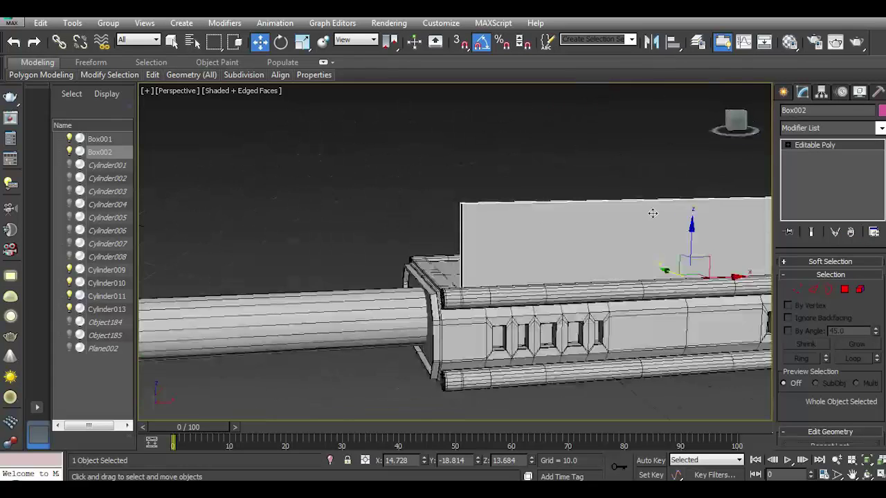
pyautogui.click(797, 289)
pyautogui.moveTo(391, 205); pyautogui.dragTo(588, 220)
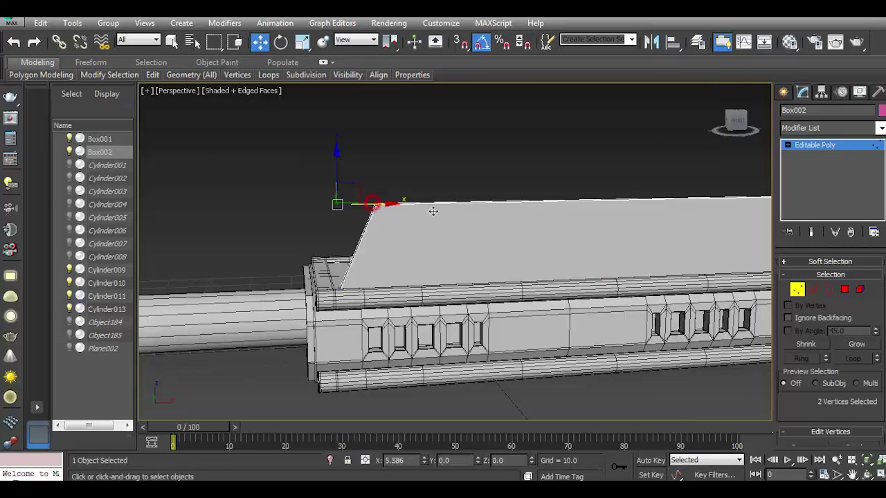
pyautogui.scroll(-3, 491, 219)
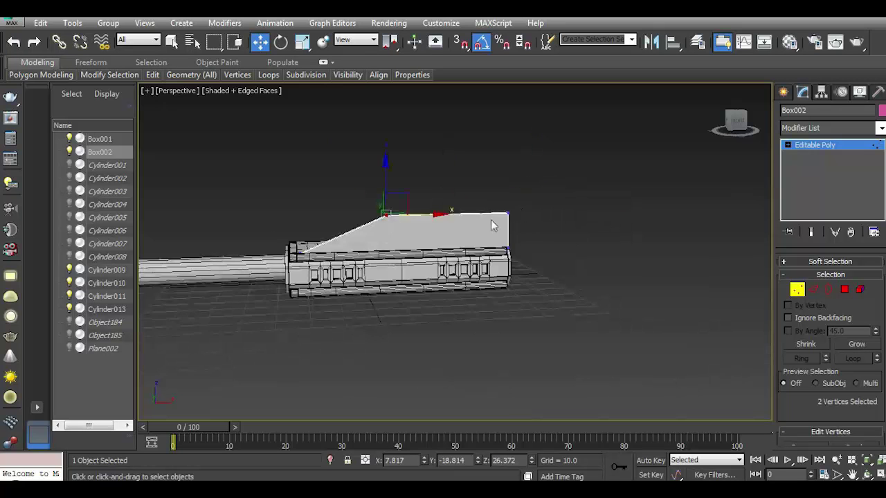
pyautogui.scroll(2, 491, 219)
pyautogui.moveTo(491, 192); pyautogui.dragTo(579, 240)
pyautogui.moveTo(546, 208); pyautogui.dragTo(494, 209)
pyautogui.click(15, 43)
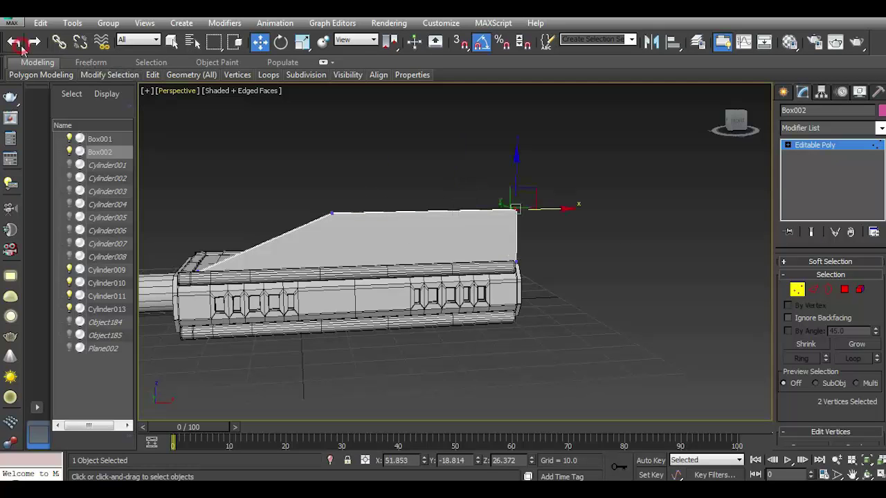
pyautogui.moveTo(739, 126); pyautogui.dragTo(431, 243)
pyautogui.keyDown('alt'); pyautogui.moveTo(431, 243); pyautogui.dragTo(339, 200, button='middle'); pyautogui.keyUp('alt')
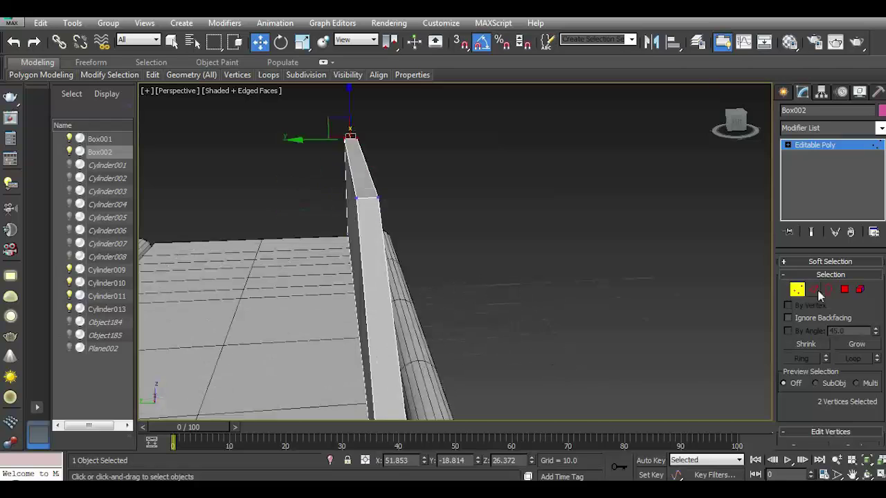
# Select the wall's broad face and inset it by 0.313.
pyautogui.click(844, 289)
pyautogui.keyDown('alt'); pyautogui.moveTo(480, 251); pyautogui.dragTo(516, 224, button='middle'); pyautogui.keyUp('alt')
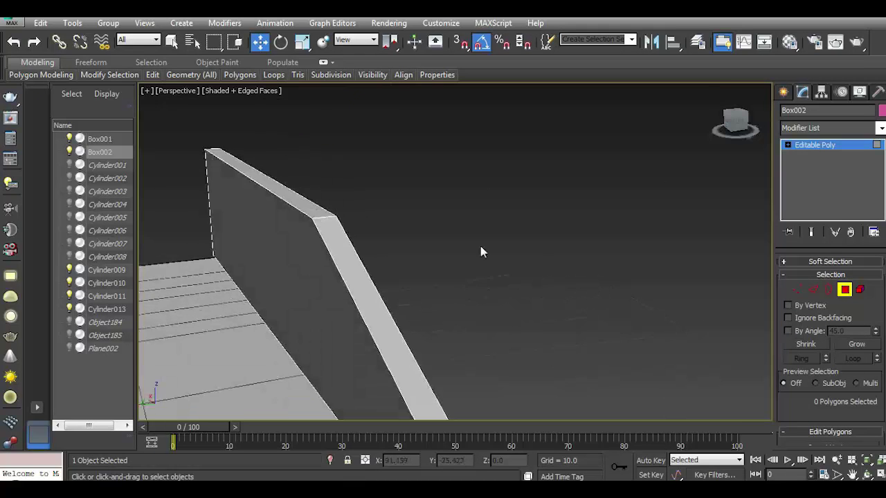
pyautogui.click(456, 244)
pyautogui.moveTo(457, 244)
pyautogui.keyDown('alt'); pyautogui.mouseDown(button='middle')
pyautogui.moveTo(285, 304)
pyautogui.moveTo(537, 258)
pyautogui.mouseUp(button='middle'); pyautogui.keyUp('alt')
pyautogui.moveTo(815, 409); pyautogui.dragTo(811, 289)
pyautogui.click(873, 361)
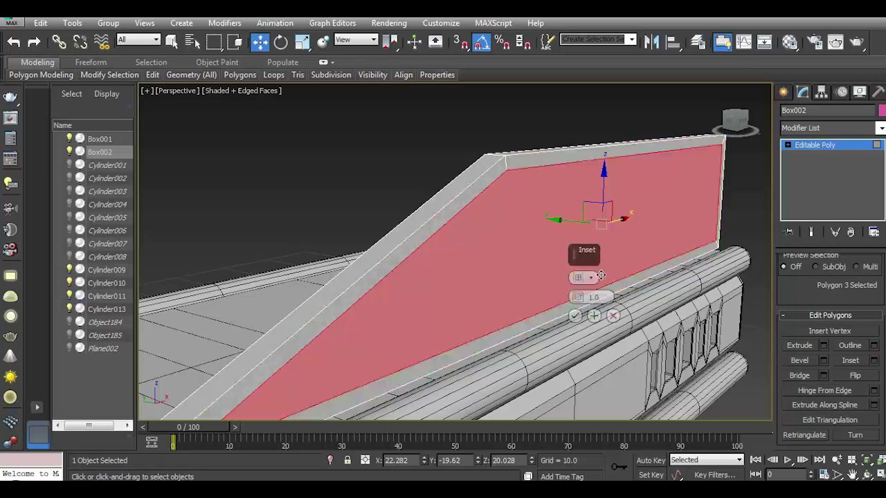
pyautogui.moveTo(578, 298); pyautogui.dragTo(578, 293)
pyautogui.click(593, 316)
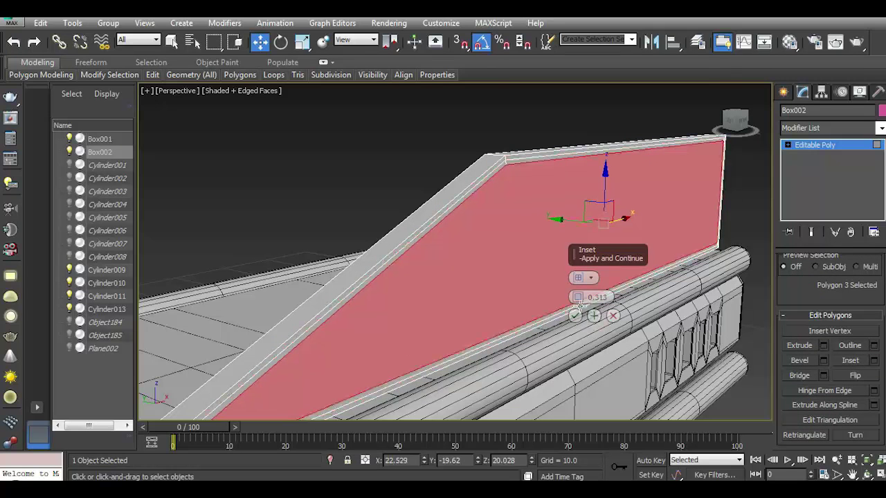
pyautogui.click(613, 316)
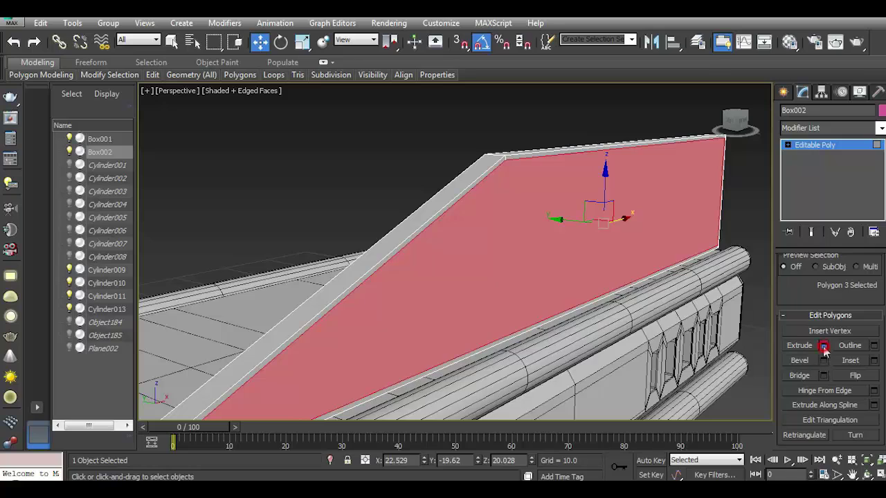
# Recess the inset panel with a negative-height Extrude, then return to shaded view at Edge level.
pyautogui.click(823, 346)
pyautogui.moveTo(577, 297); pyautogui.dragTo(592, 342)
pyautogui.moveTo(735, 121); pyautogui.dragTo(725, 128)
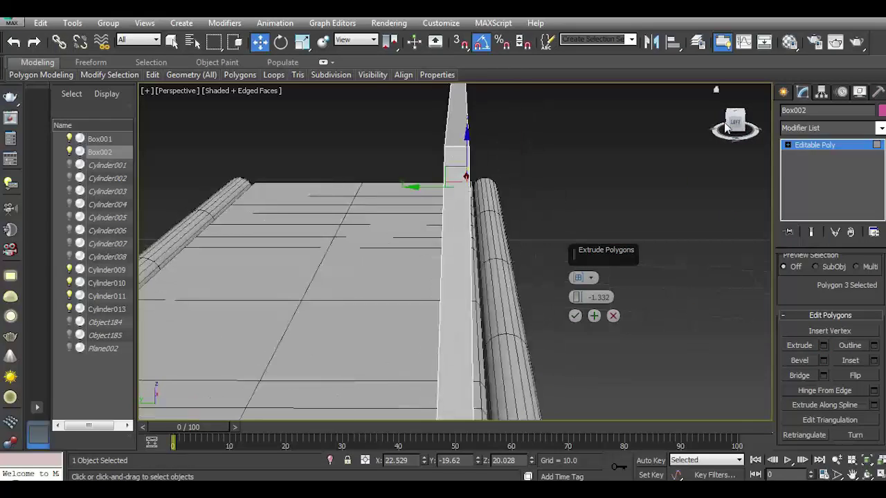
pyautogui.press('F3')
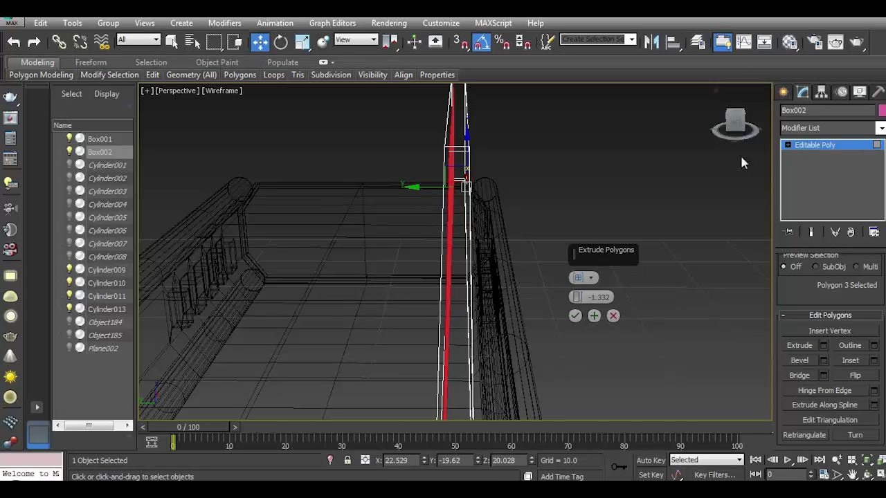
pyautogui.moveTo(578, 298); pyautogui.dragTo(578, 294)
pyautogui.click(574, 315)
pyautogui.click(215, 91)
pyautogui.click(249, 118)
pyautogui.press('2')
pyautogui.moveTo(720, 142)
pyautogui.mouseDown()
pyautogui.moveTo(682, 149)
pyautogui.moveTo(608, 226)
pyautogui.mouseUp()
# Select the wall's edge ring and connect it with two spread-apart edge loops.
pyautogui.click(801, 358)
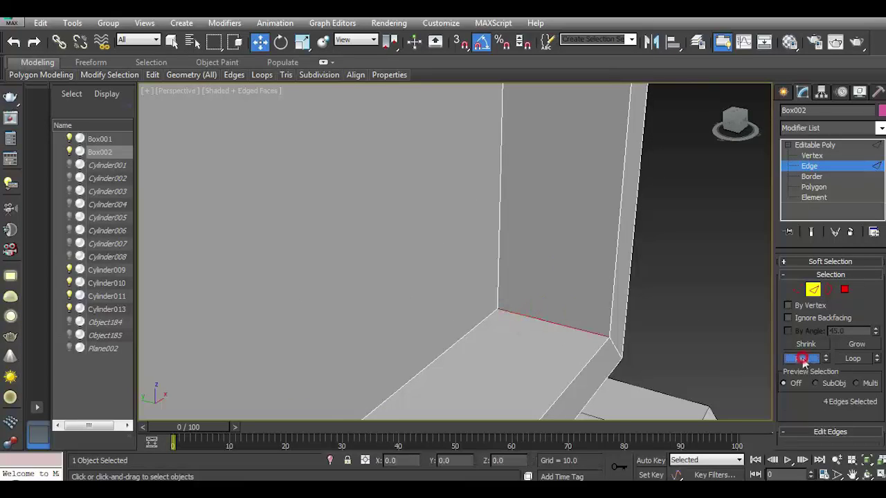
pyautogui.scroll(-5, 830, 332)
pyautogui.click(873, 329)
pyautogui.click(576, 275)
pyautogui.moveTo(583, 294); pyautogui.dragTo(583, 277)
pyautogui.click(574, 335)
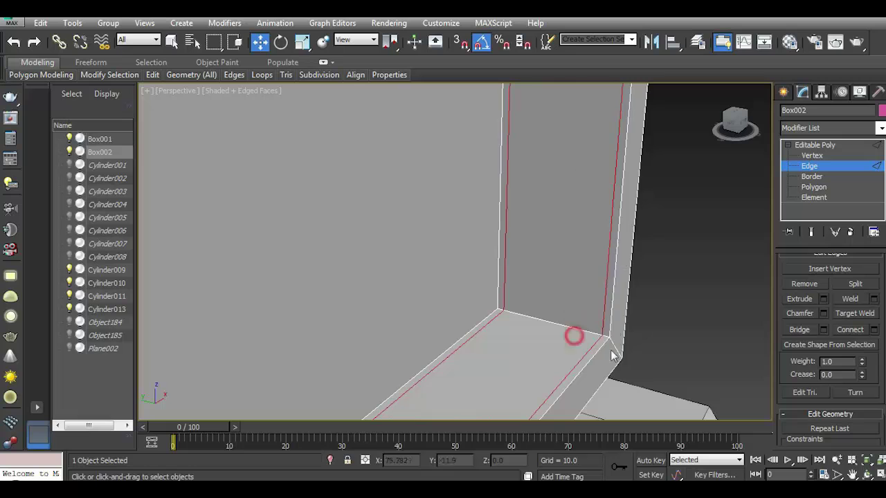
# Chamfer the new edge loops, widening the chamfer amount.
pyautogui.click(823, 313)
pyautogui.moveTo(580, 242); pyautogui.dragTo(265, 151)
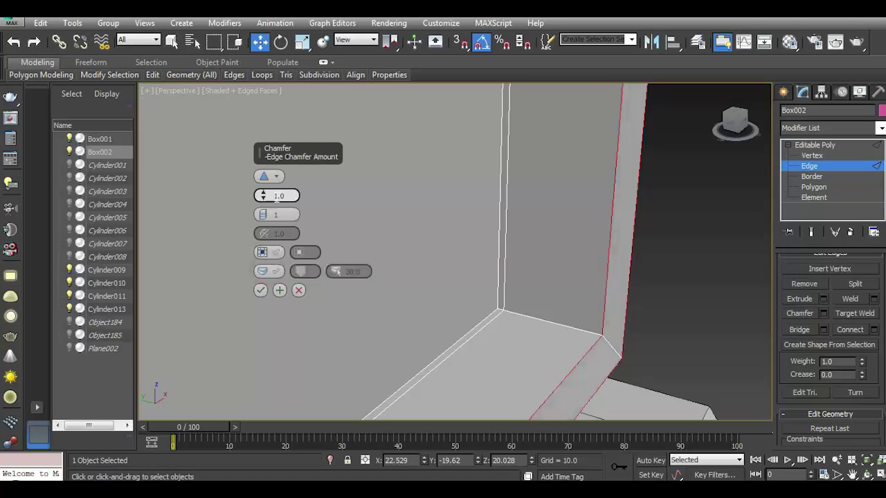
pyautogui.moveTo(262, 196); pyautogui.dragTo(262, 173)
pyautogui.click(260, 289)
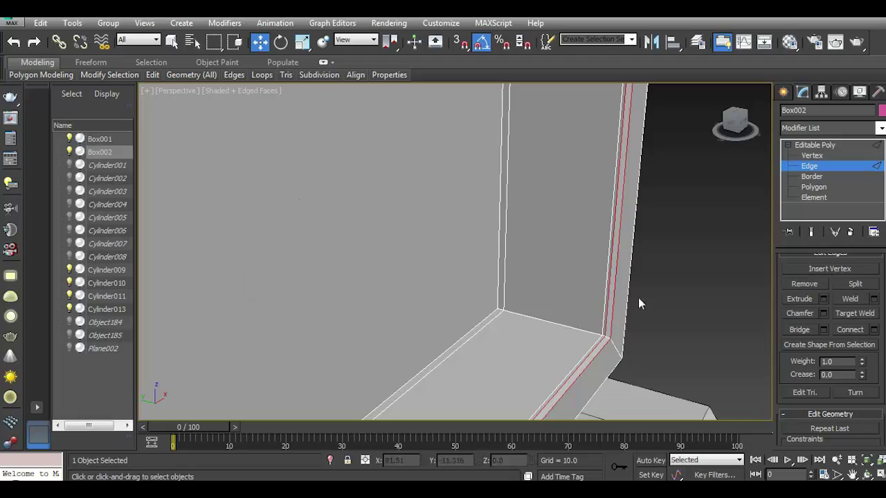
# Select another edge on the wall and add connecting edges across it.
pyautogui.scroll(-5, 638, 297)
pyautogui.keyDown('alt'); pyautogui.moveTo(638, 297); pyautogui.dragTo(626, 198, button='middle'); pyautogui.keyUp('alt')
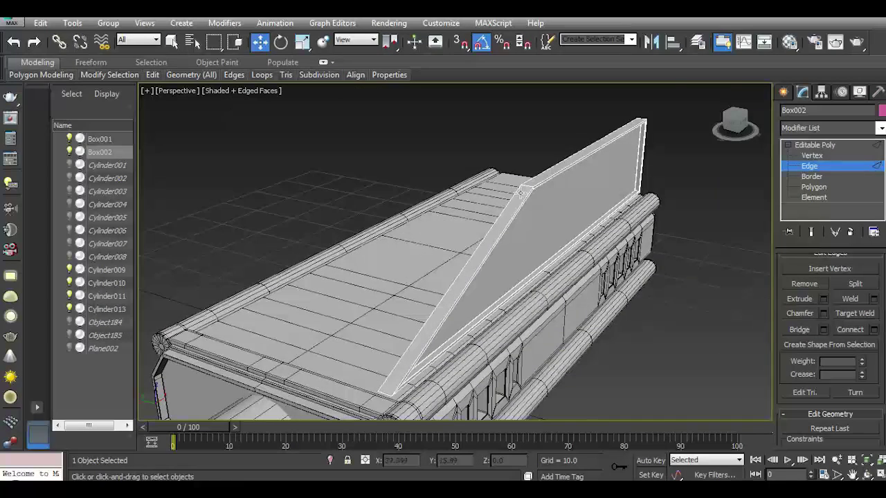
pyautogui.scroll(5, 523, 190)
pyautogui.click(535, 206)
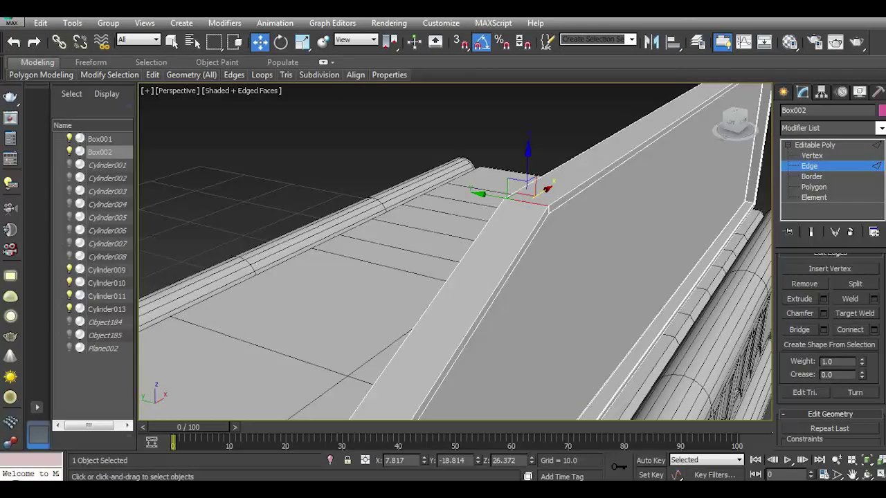
pyautogui.scroll(3, 830, 311)
pyautogui.moveTo(856, 353); pyautogui.dragTo(841, 307)
pyautogui.click(876, 407)
pyautogui.click(266, 234)
# Use Swift Loop to insert loops near the box's left edge and back corner.
pyautogui.moveTo(730, 127)
pyautogui.mouseDown()
pyautogui.moveTo(771, 162)
pyautogui.moveTo(503, 298)
pyautogui.mouseUp()
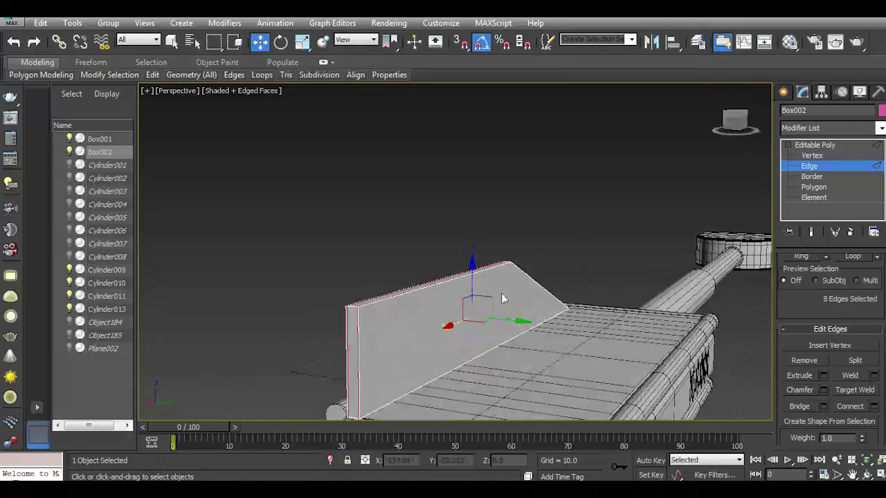
pyautogui.moveTo(742, 123); pyautogui.dragTo(526, 247)
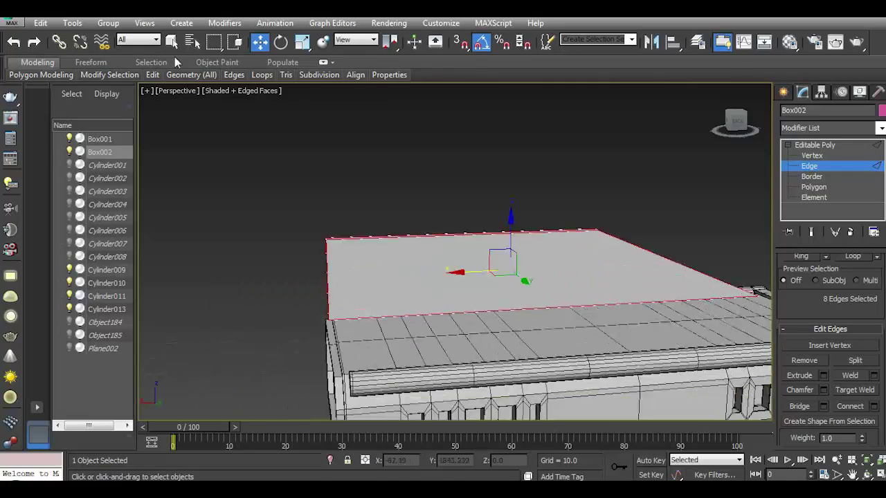
pyautogui.click(152, 74)
pyautogui.click(251, 119)
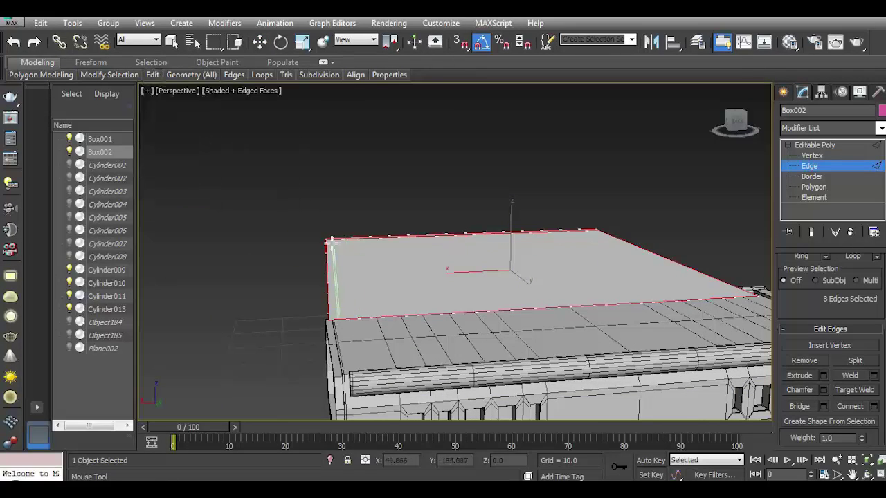
pyautogui.click(328, 238)
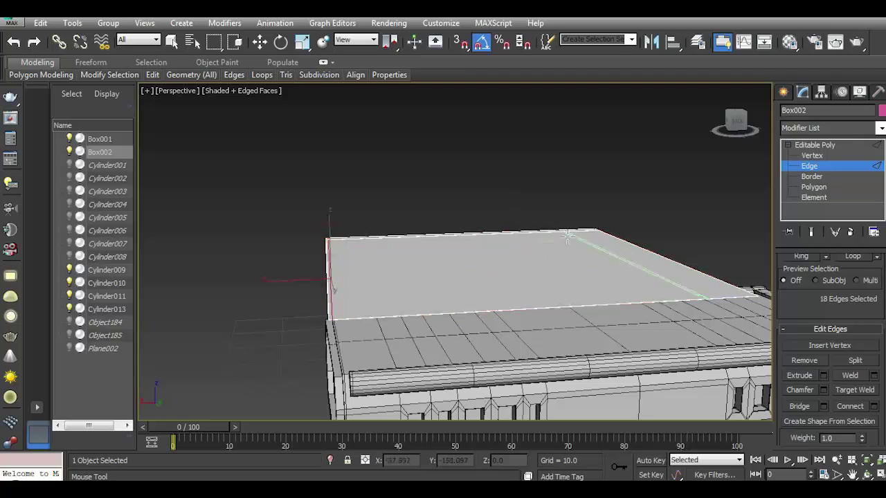
pyautogui.click(594, 234)
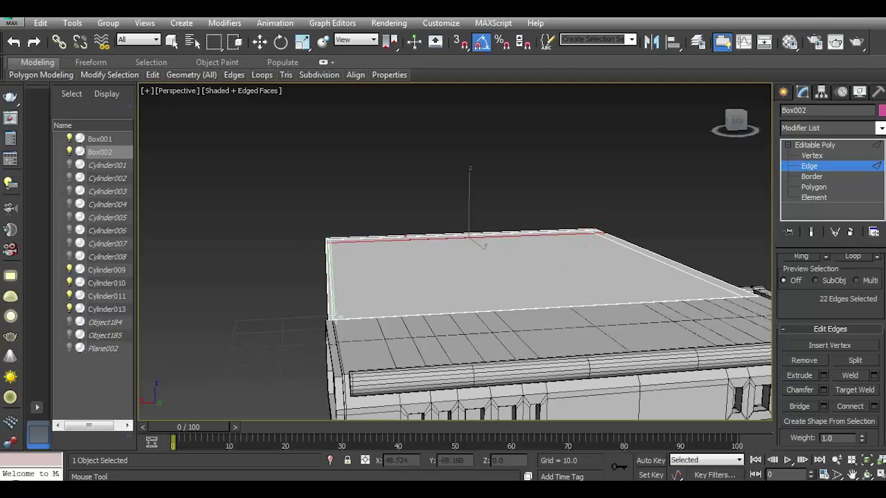
pyautogui.click(260, 41)
# Leave Edge level and save the scene with Ctrl+S.
pyautogui.moveTo(735, 119); pyautogui.dragTo(734, 125)
pyautogui.click(814, 144)
pyautogui.moveTo(691, 221); pyautogui.dragTo(513, 249, button='middle')
pyautogui.hotkey('ctrl', 's')
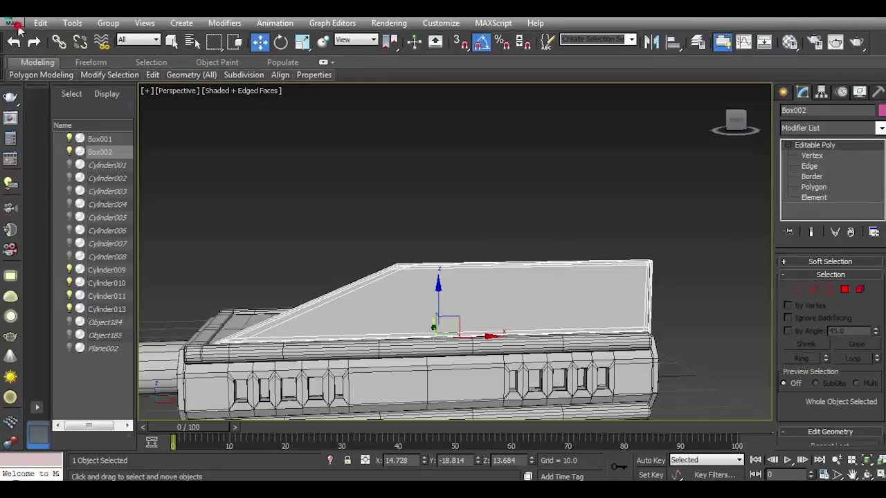
# Save a copy of the scene and return to Edge level on the raised top block.
pyautogui.click(18, 26)
pyautogui.click(178, 108)
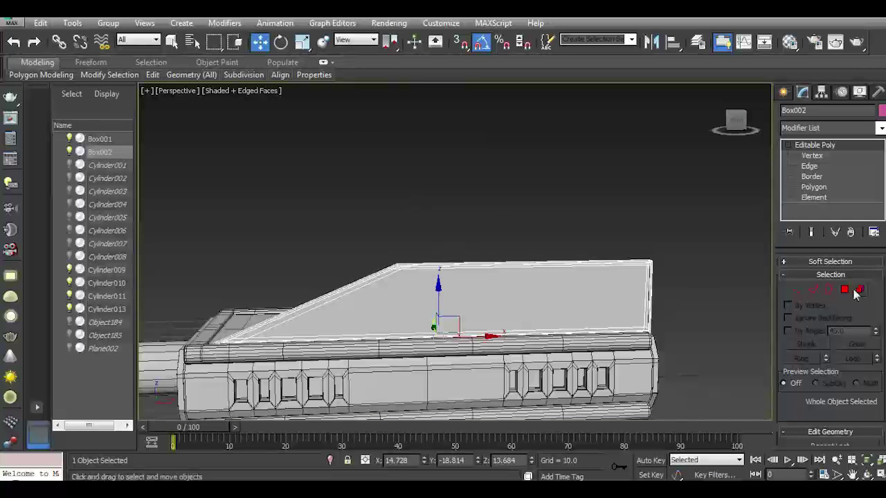
pyautogui.press('2')
pyautogui.moveTo(480, 256)
pyautogui.keyDown('alt'); pyautogui.mouseDown(button='middle')
pyautogui.moveTo(470, 304)
pyautogui.moveTo(469, 277)
pyautogui.mouseUp(button='middle'); pyautogui.keyUp('alt')
pyautogui.scroll(2, 469, 326)
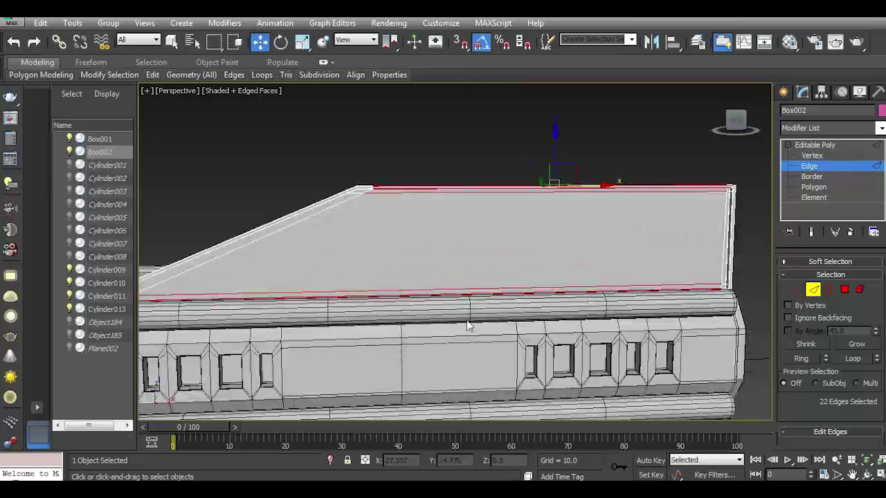
pyautogui.moveTo(152, 74)
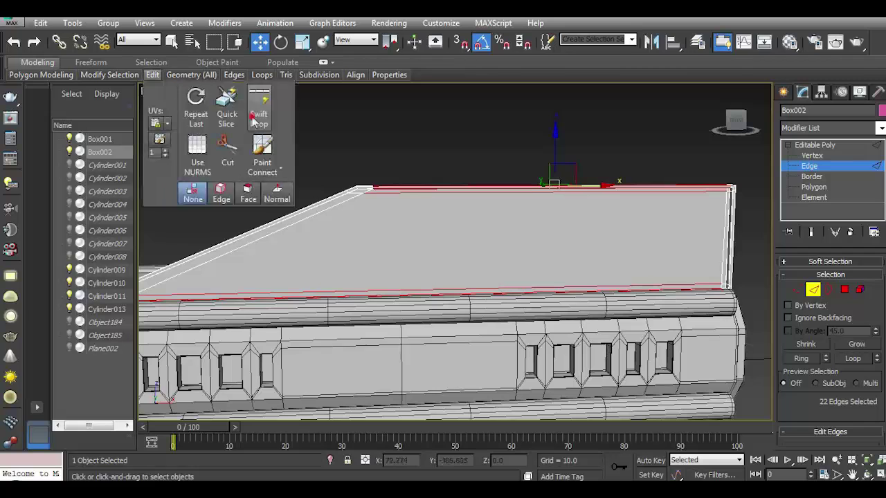
pyautogui.click(259, 118)
pyautogui.click(259, 41)
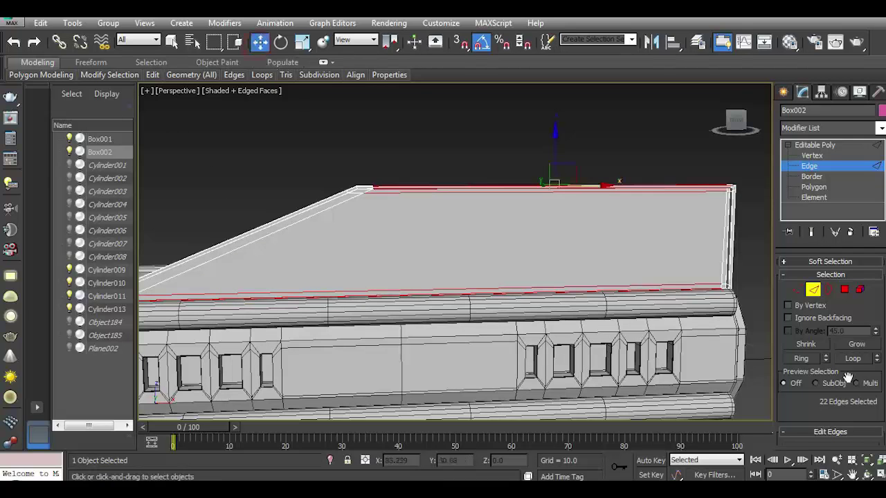
pyautogui.scroll(-3, 830, 360)
# Connect the selected edges with 2 segments and Pinch -45.
pyautogui.click(873, 397)
pyautogui.moveTo(263, 197); pyautogui.dragTo(265, 236)
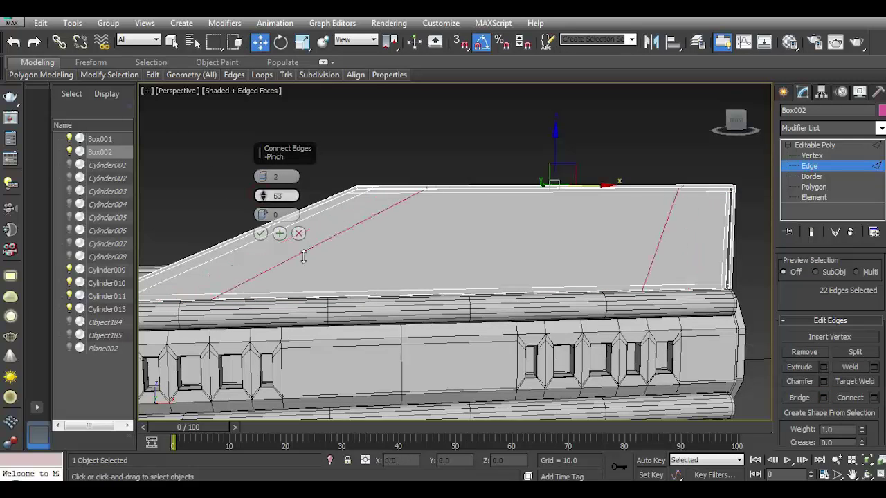
pyautogui.moveTo(265, 197); pyautogui.dragTo(285, 277)
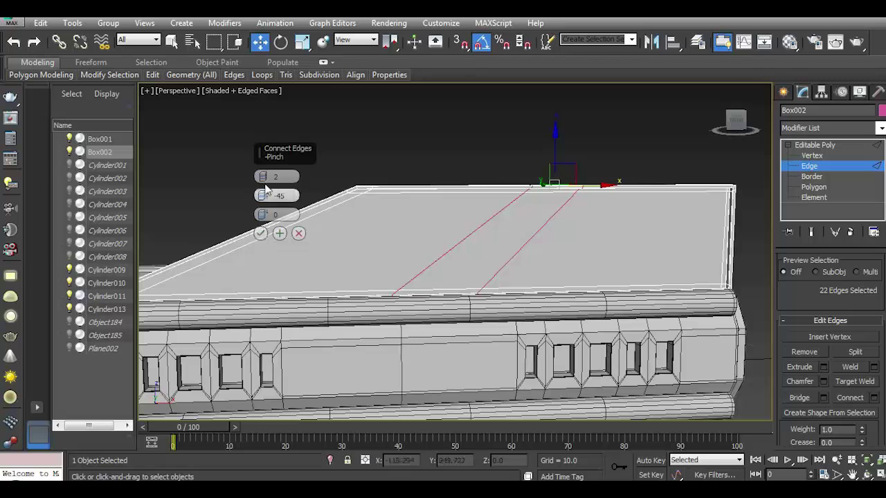
pyautogui.click(260, 233)
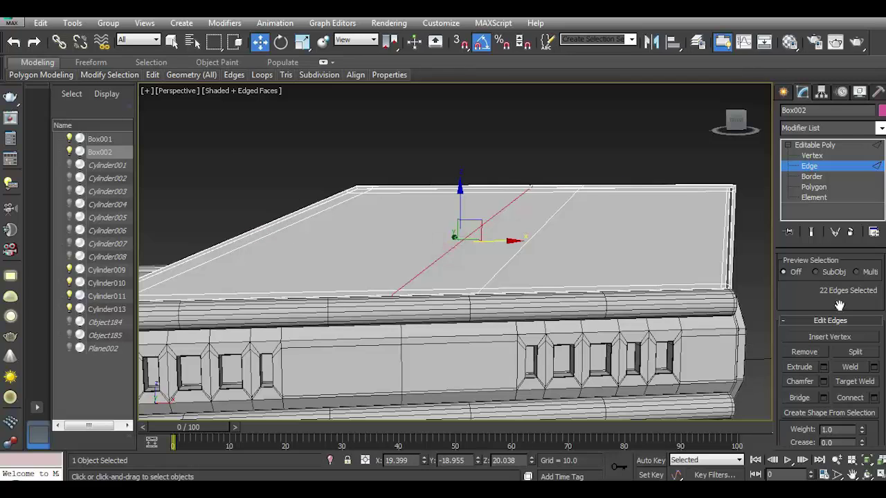
# Try Make Planar along Y and Z, undo both, and move the selected edge left.
pyautogui.scroll(-5, 839, 305)
pyautogui.click(859, 357)
pyautogui.click(12, 43)
pyautogui.click(873, 358)
pyautogui.click(13, 42)
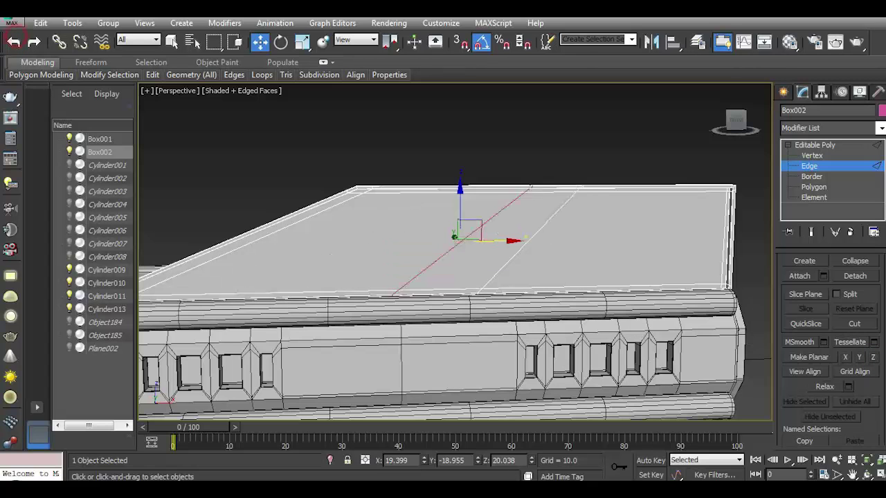
pyautogui.moveTo(494, 240); pyautogui.dragTo(526, 260)
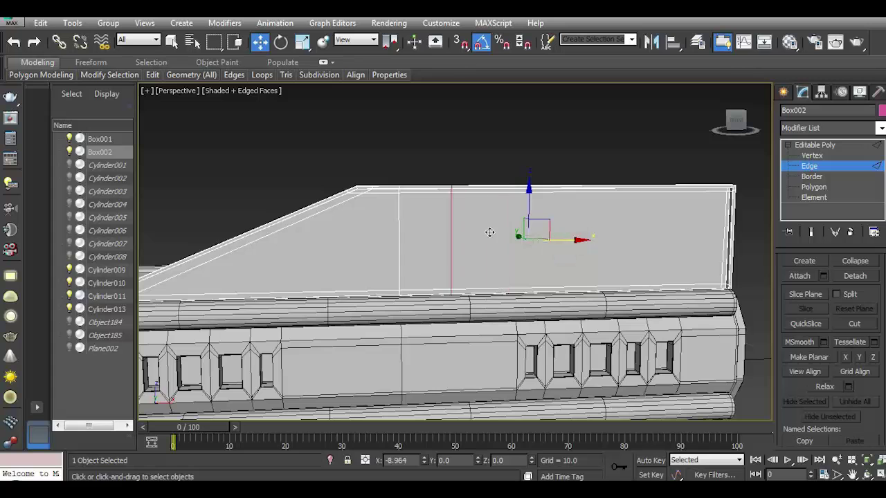
pyautogui.scroll(2, 440, 245)
# Select the top block's two opposite side faces and inset them.
pyautogui.click(814, 187)
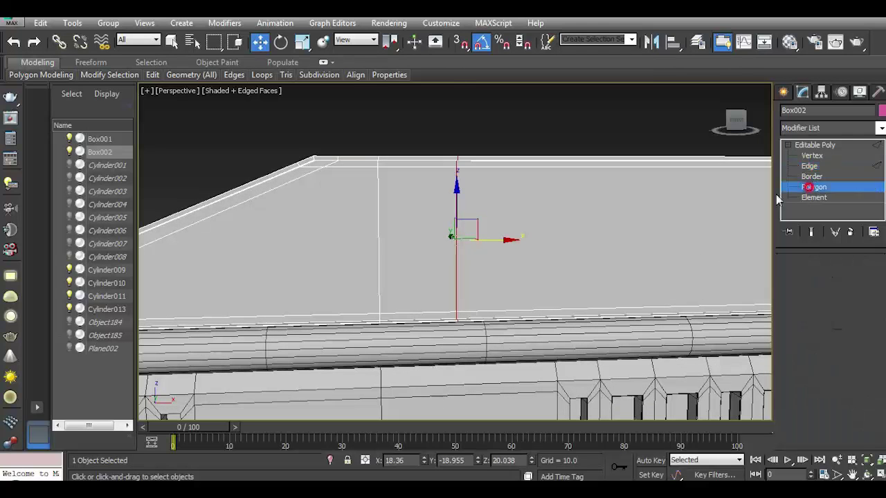
pyautogui.click(391, 246)
pyautogui.scroll(-3, 813, 394)
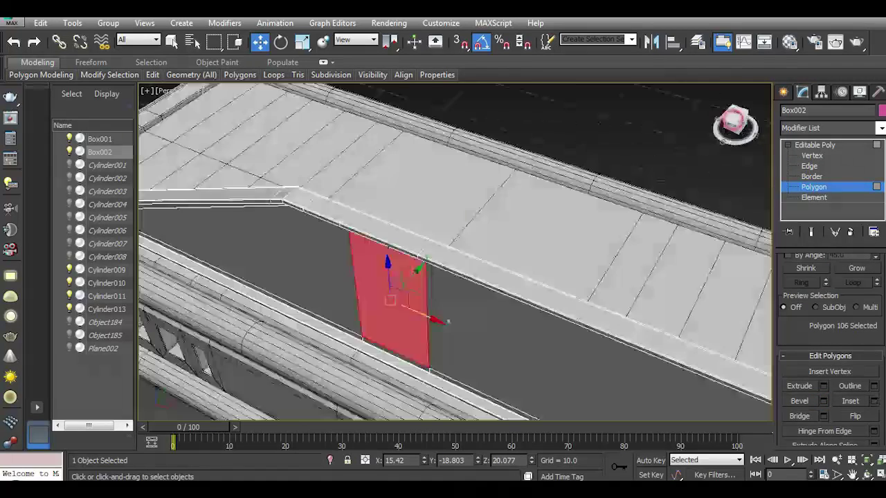
pyautogui.keyDown('alt'); pyautogui.moveTo(442, 263); pyautogui.dragTo(463, 280, button='middle'); pyautogui.keyUp('alt')
pyautogui.keyDown('ctrl'); pyautogui.click(619, 322); pyautogui.keyUp('ctrl')
pyautogui.press('z')
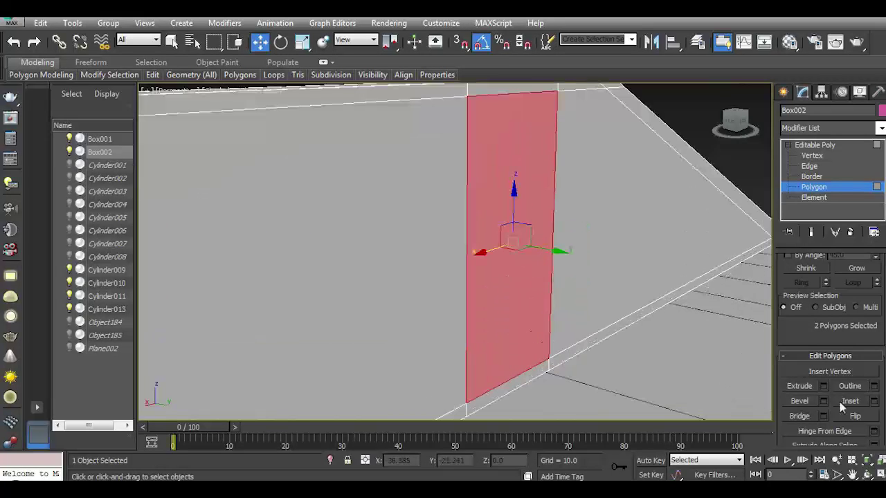
pyautogui.click(875, 401)
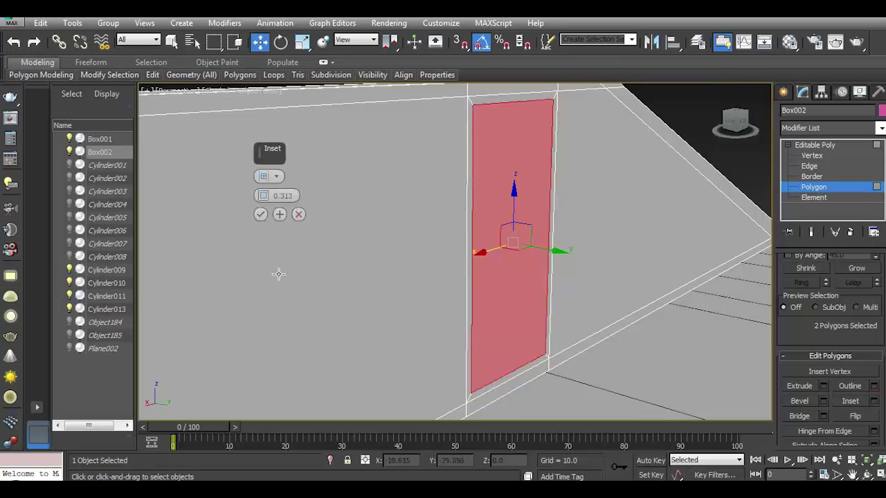
pyautogui.click(261, 216)
# Scale the inset faces smaller both vertically and horizontally.
pyautogui.press('r')
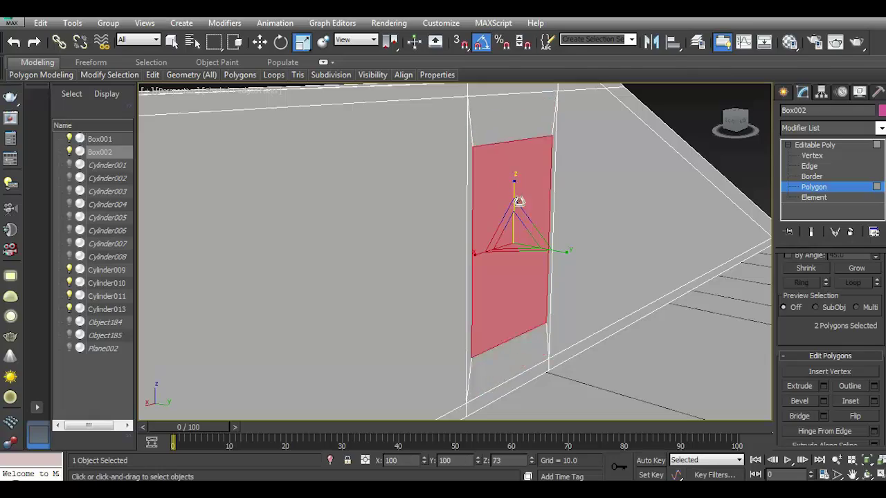
pyautogui.moveTo(512, 181); pyautogui.dragTo(528, 223)
pyautogui.moveTo(478, 255); pyautogui.dragTo(483, 256)
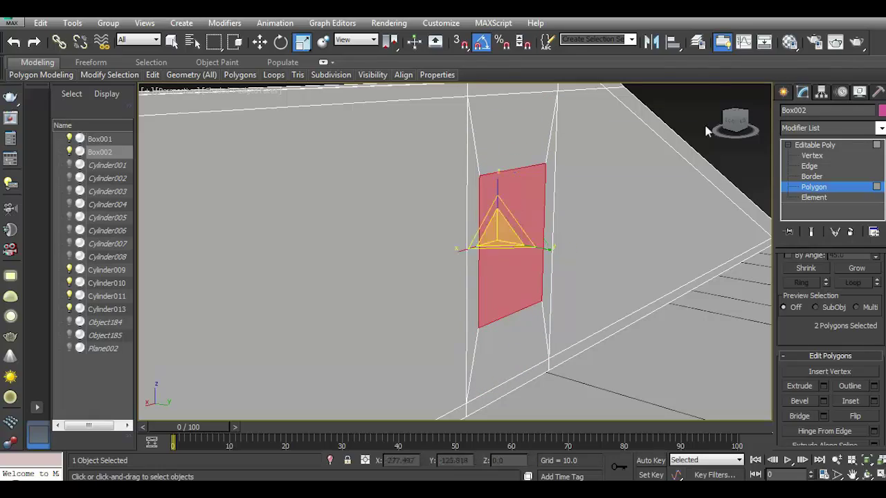
pyautogui.keyDown('alt'); pyautogui.moveTo(504, 231); pyautogui.dragTo(420, 196, button='middle'); pyautogui.keyUp('alt')
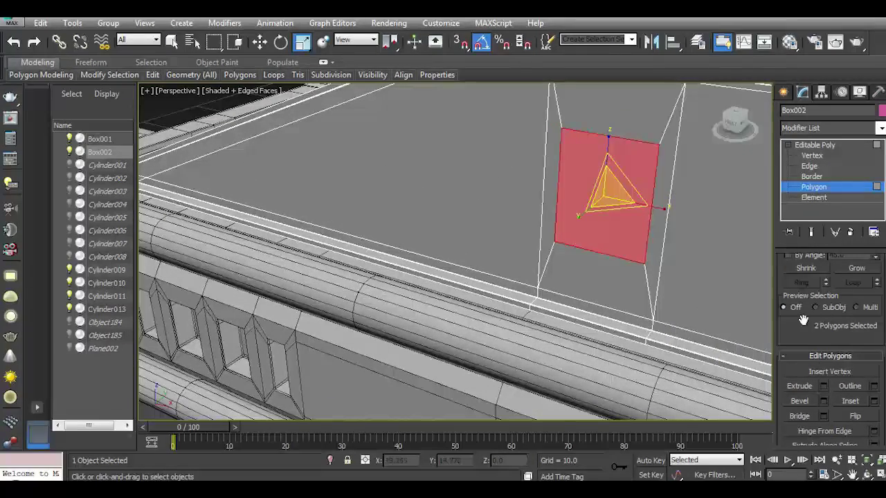
# Bridge the two faces to punch the opening through, then clear the selection.
pyautogui.click(824, 416)
pyautogui.click(260, 251)
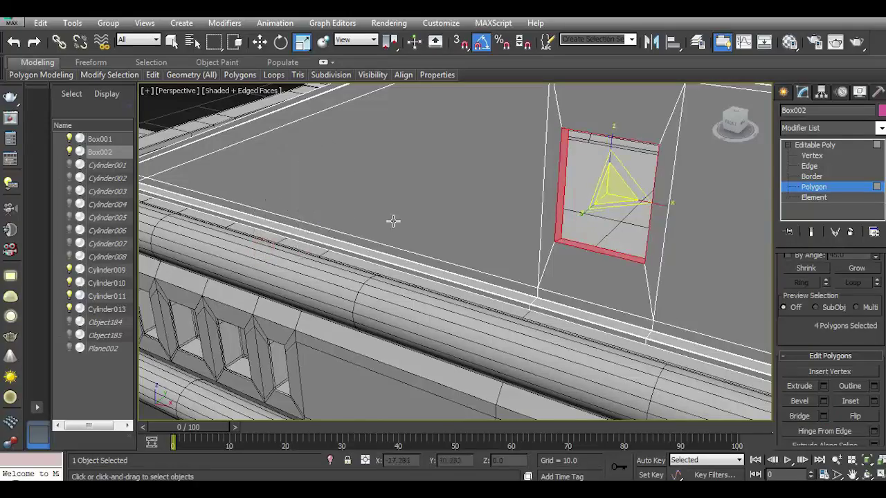
pyautogui.keyDown('alt'); pyautogui.moveTo(395, 219); pyautogui.dragTo(700, 132, button='middle'); pyautogui.keyUp('alt')
pyautogui.click(739, 126)
pyautogui.hotkey('ctrl', 'd')
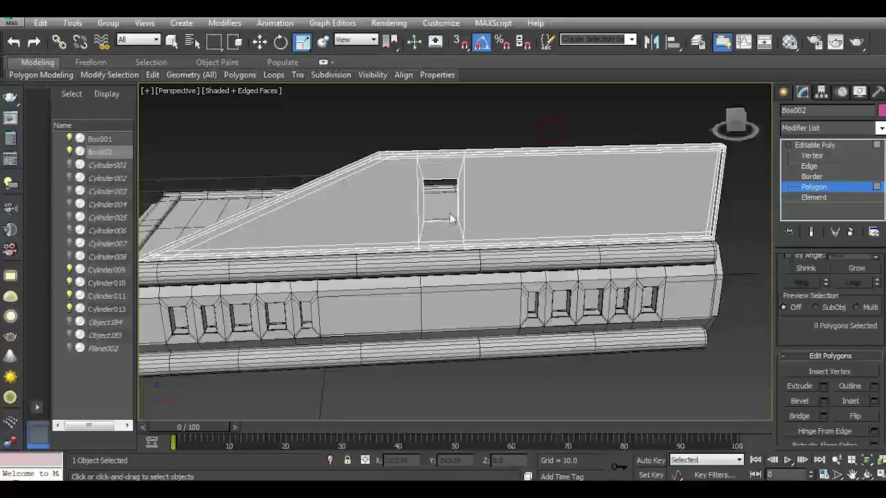
pyautogui.scroll(3, 488, 198)
pyautogui.scroll(3, 388, 267)
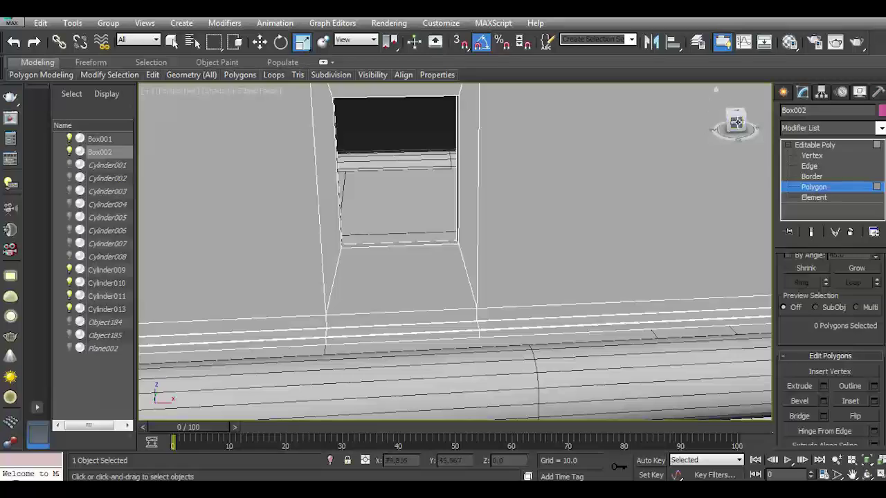
pyautogui.keyDown('alt'); pyautogui.moveTo(387, 267); pyautogui.dragTo(393, 252, button='middle'); pyautogui.keyUp('alt')
# Connect the ring of edges under the window with new, spread-apart edges, leaving chamfer unapplied.
pyautogui.press('2')
pyautogui.click(398, 247)
pyautogui.press('w')
pyautogui.click(801, 358)
pyautogui.scroll(-3, 830, 360)
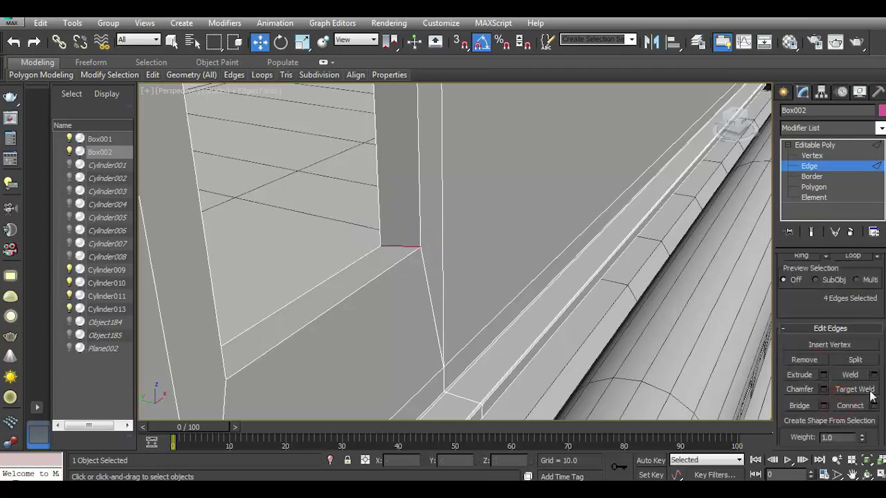
pyautogui.click(873, 405)
pyautogui.moveTo(263, 194); pyautogui.dragTo(269, 156)
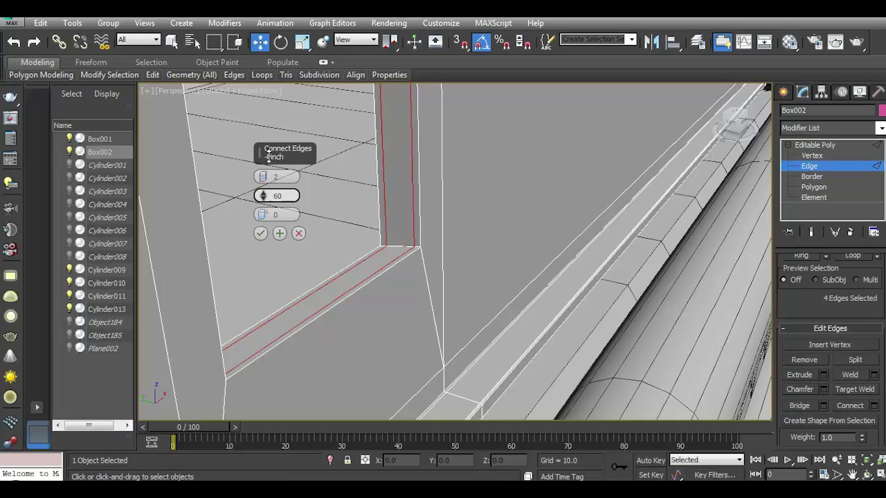
pyautogui.click(261, 234)
pyautogui.click(822, 390)
pyautogui.click(257, 291)
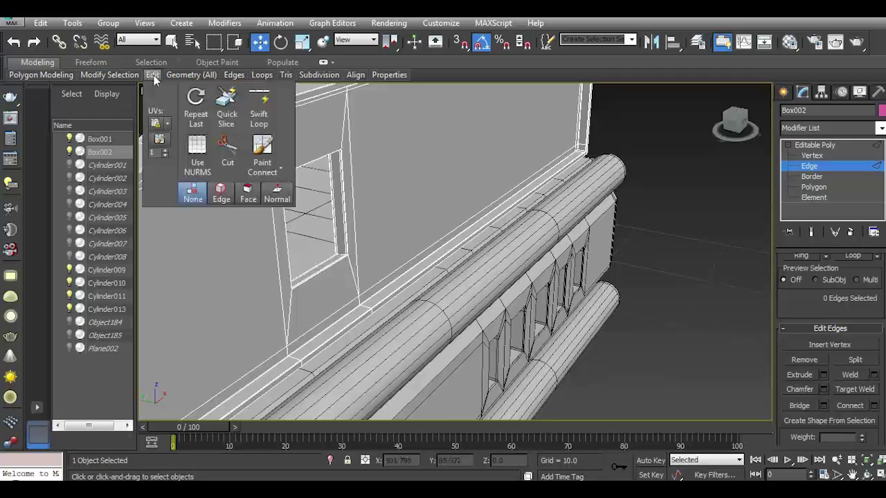
# Insert five Swift Loop edge loops across the wall around the window opening.
pyautogui.click(258, 110)
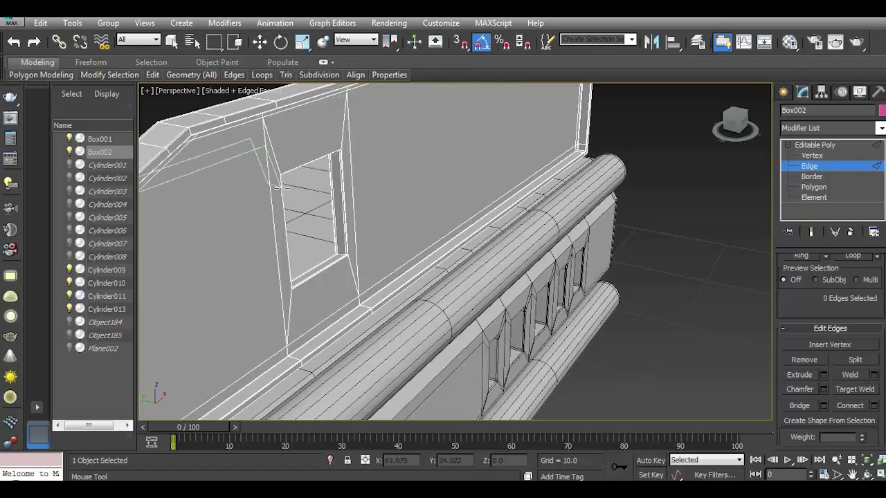
pyautogui.click(279, 183)
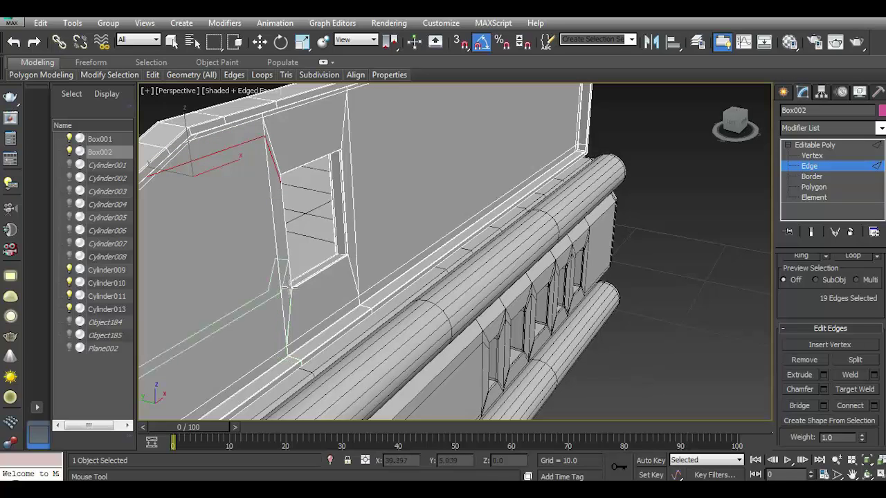
pyautogui.click(284, 324)
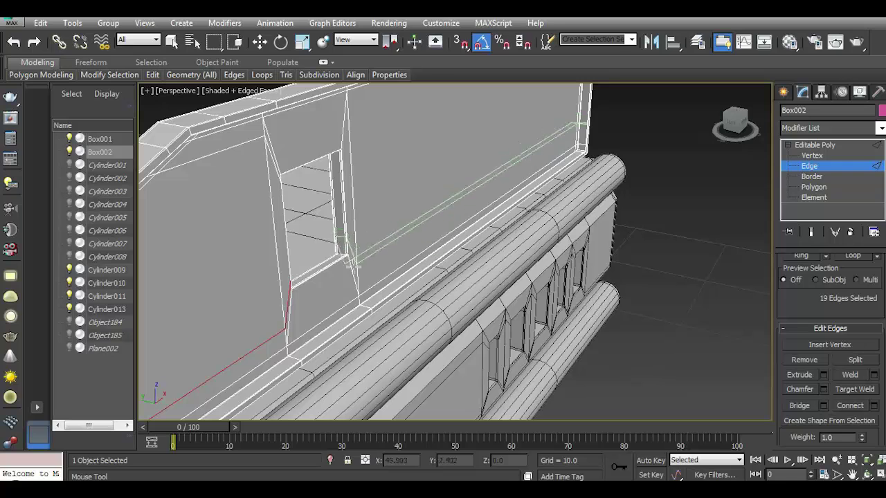
pyautogui.click(355, 278)
pyautogui.click(352, 127)
pyautogui.click(280, 166)
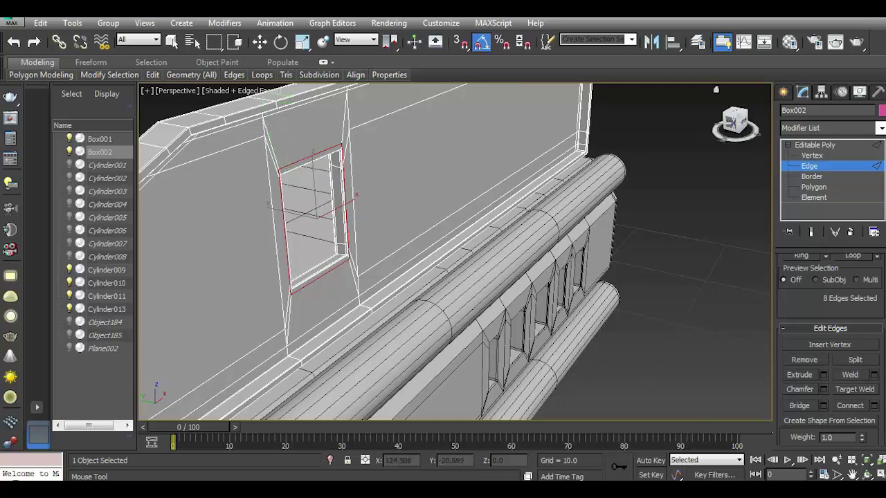
# From the back, add two more edge loops around the recess frame, checking with NURMS smoothing.
pyautogui.click(735, 123)
pyautogui.keyDown('alt'); pyautogui.moveTo(415, 304); pyautogui.dragTo(443, 315, button='middle'); pyautogui.keyUp('alt')
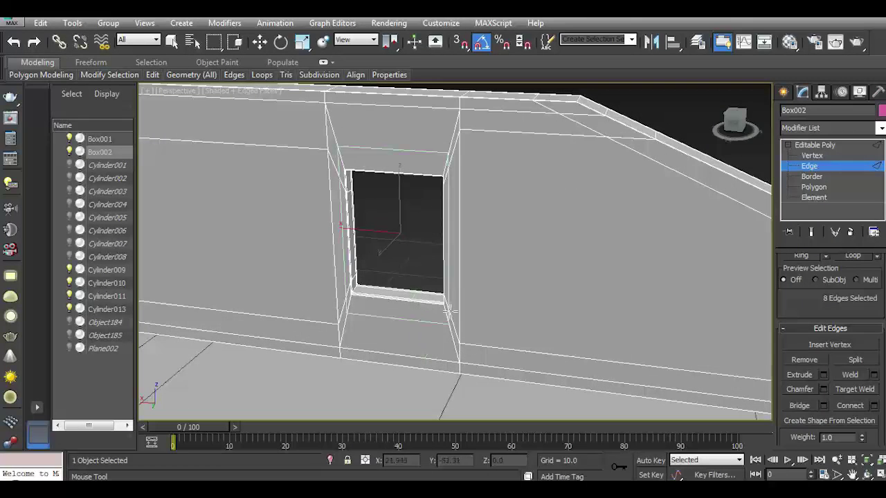
pyautogui.doubleClick(452, 235)
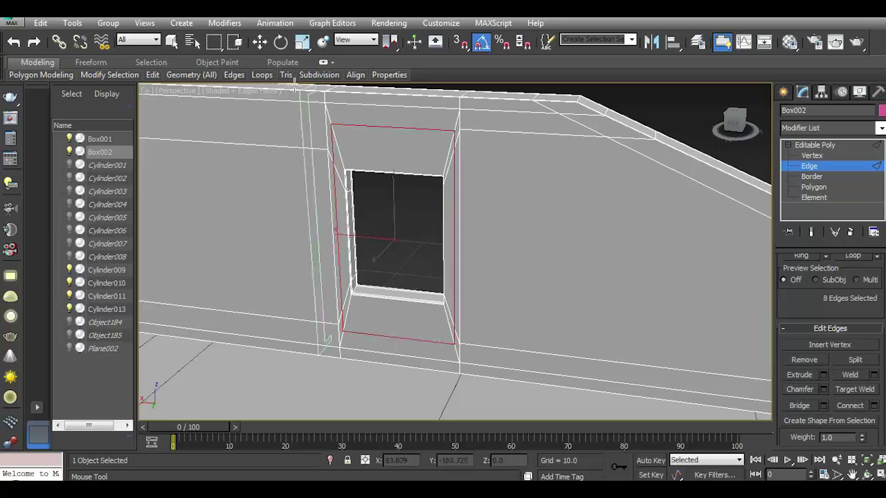
pyautogui.click(260, 41)
pyautogui.click(197, 158)
pyautogui.moveTo(152, 75)
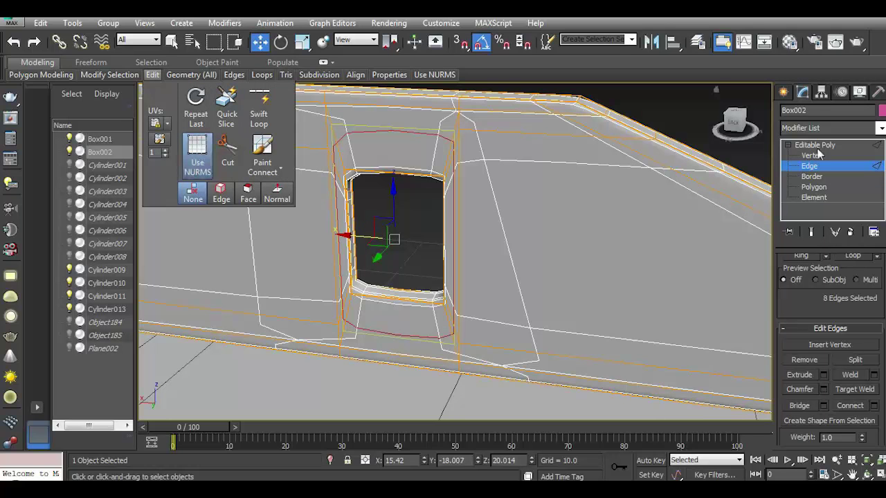
pyautogui.click(257, 104)
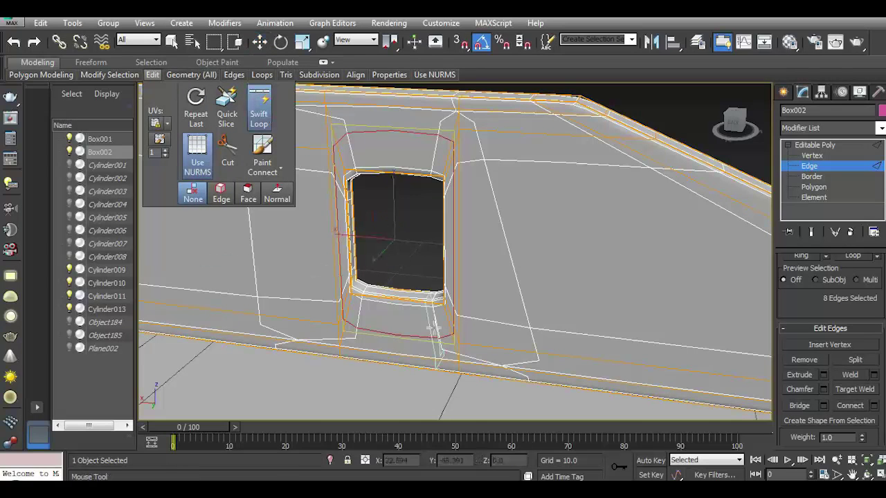
pyautogui.click(447, 327)
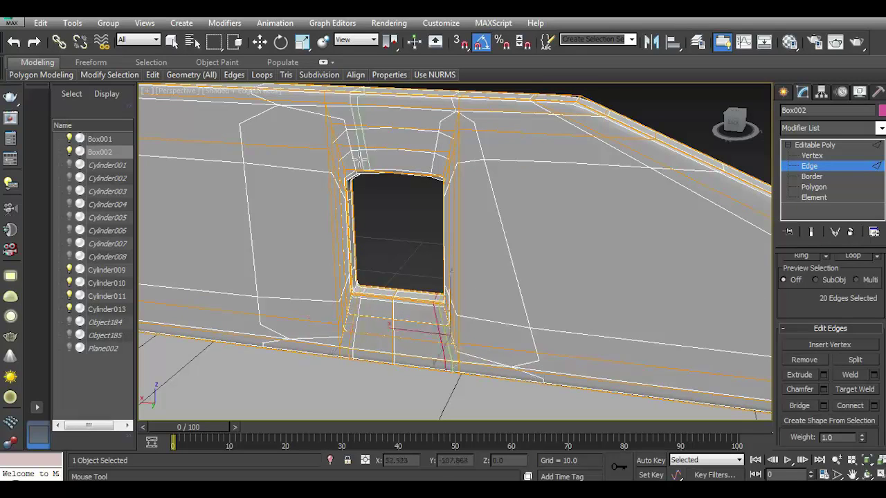
pyautogui.click(359, 181)
pyautogui.rightClick(442, 178)
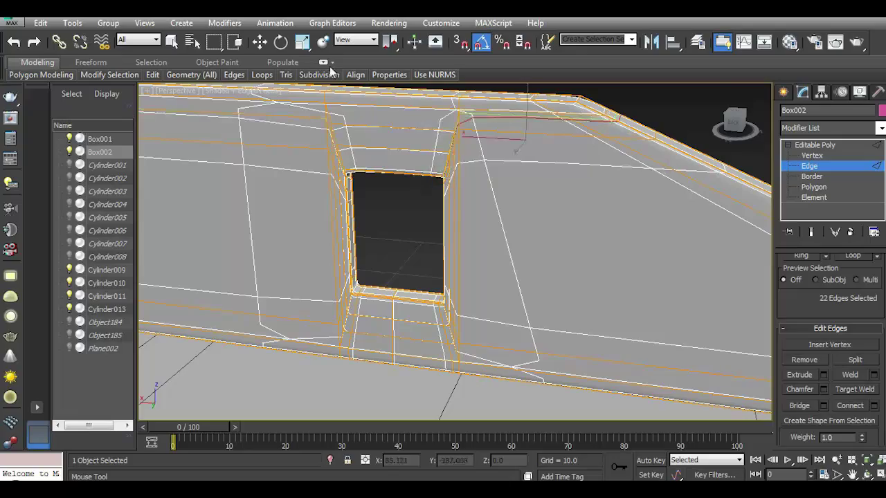
pyautogui.press('w')
pyautogui.press('2')
pyautogui.hotkey('ctrl', 'd')
# Reselect the wall Box002 and briefly try Swift Loop on the window recess.
pyautogui.click(735, 135)
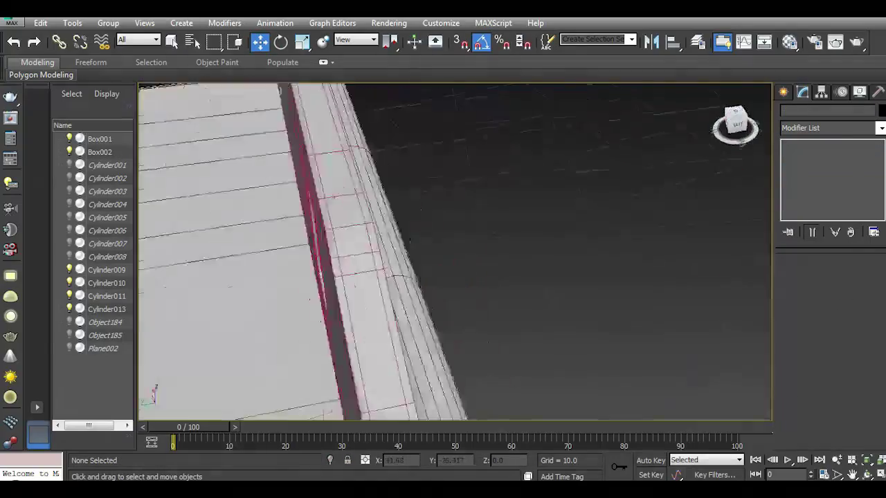
pyautogui.click(463, 173)
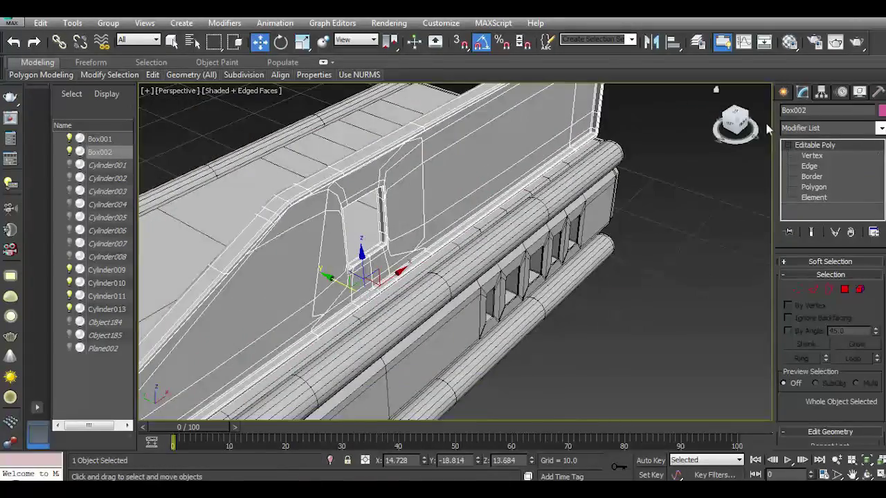
pyautogui.click(735, 126)
pyautogui.scroll(2, 376, 188)
pyautogui.scroll(3, 376, 188)
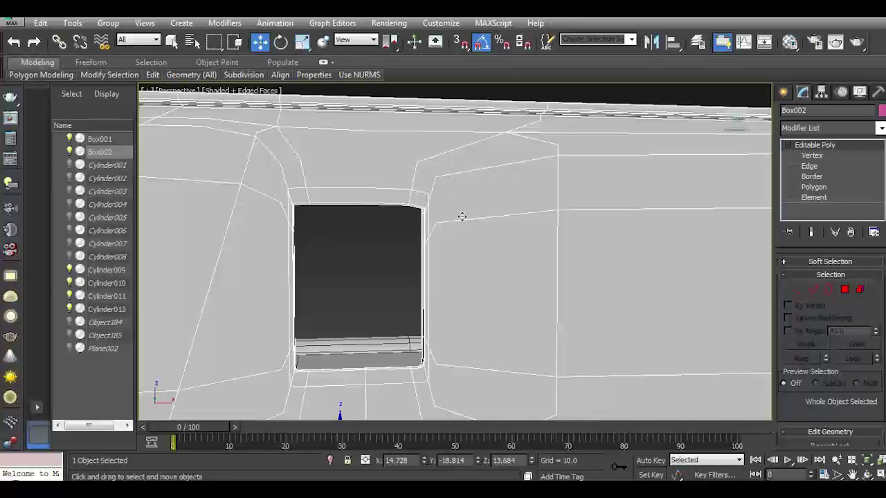
pyautogui.click(152, 74)
pyautogui.click(263, 110)
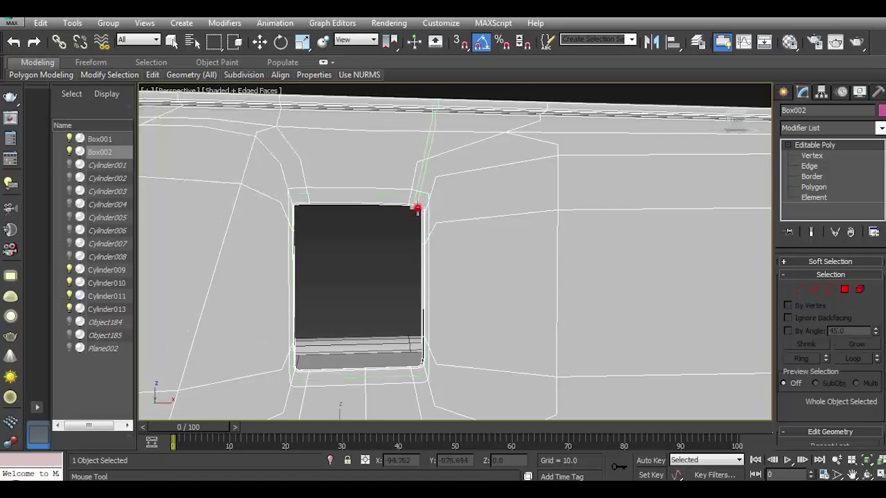
pyautogui.click(259, 42)
pyautogui.click(734, 123)
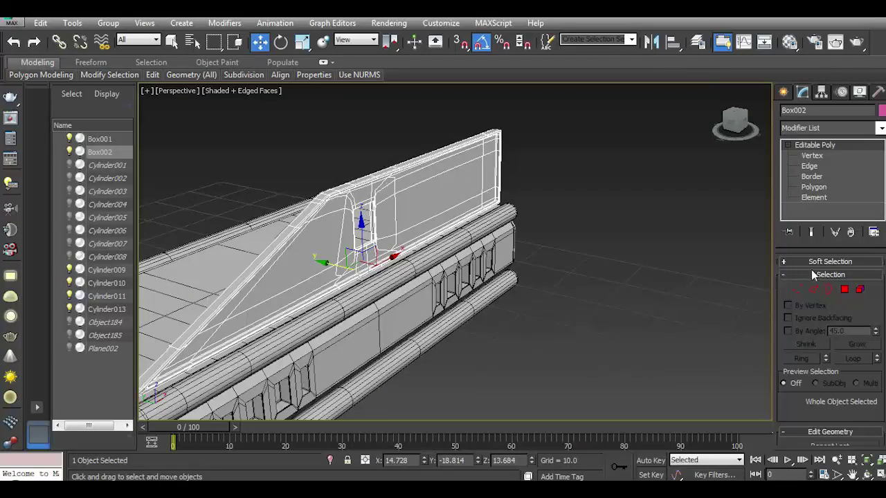
# Set Box002's object colour to black.
pyautogui.click(880, 110)
pyautogui.click(547, 275)
pyautogui.click(510, 318)
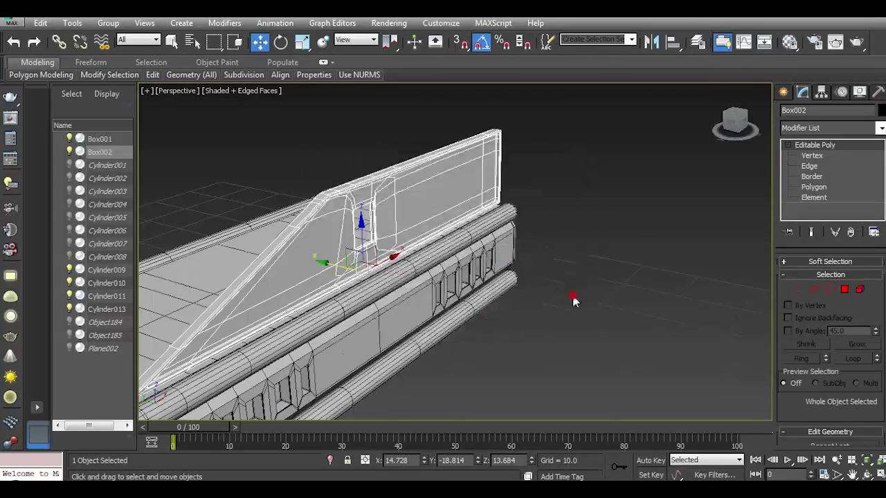
pyautogui.click(559, 323)
pyautogui.keyDown('alt'); pyautogui.moveTo(540, 304); pyautogui.dragTo(559, 323, button='middle'); pyautogui.keyUp('alt')
pyautogui.click(737, 129)
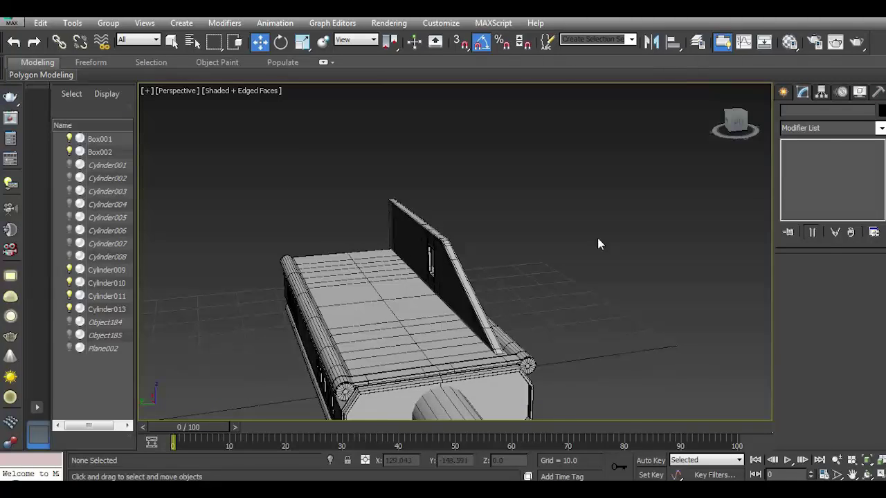
# Select Box001 and loop-select the polygon strip along its top edge.
pyautogui.click(451, 277)
pyautogui.moveTo(424, 247); pyautogui.dragTo(425, 198)
pyautogui.moveTo(424, 198)
pyautogui.keyDown('alt'); pyautogui.mouseDown(button='middle')
pyautogui.moveTo(461, 349)
pyautogui.moveTo(470, 336)
pyautogui.mouseUp(button='middle'); pyautogui.keyUp('alt')
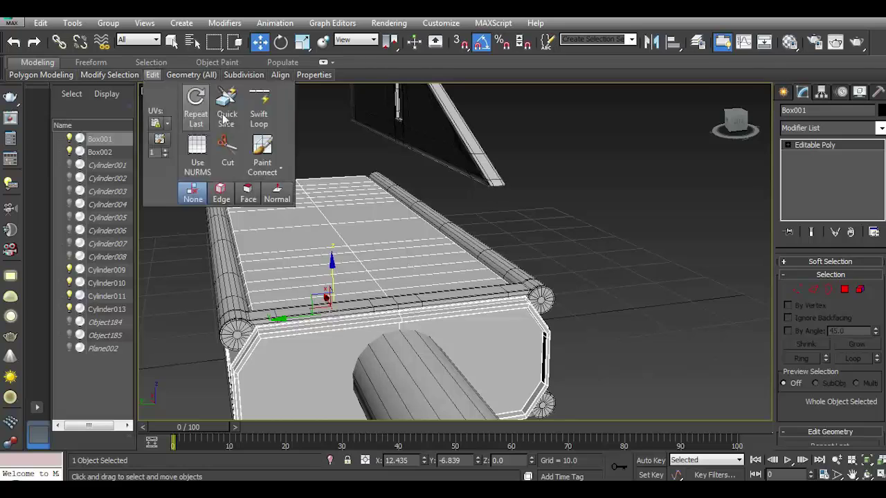
pyautogui.click(260, 102)
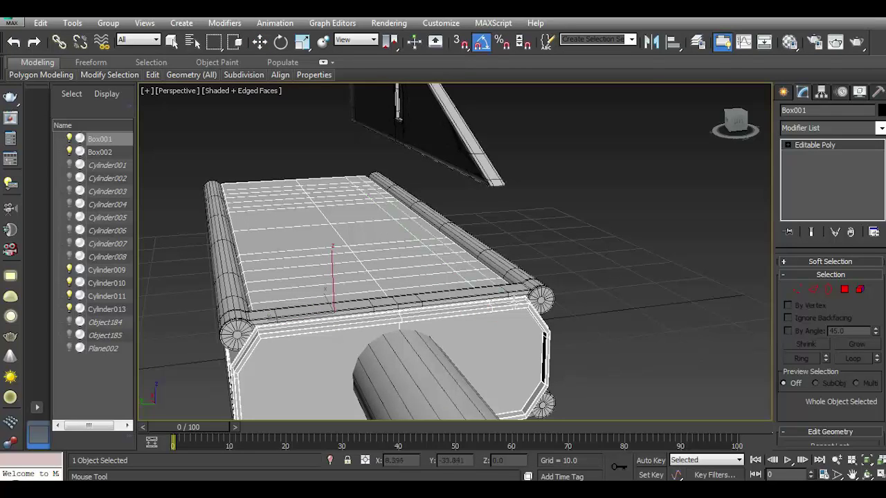
pyautogui.click(260, 41)
pyautogui.press('1')
pyautogui.press('1')
pyautogui.press('4')
pyautogui.click(467, 272)
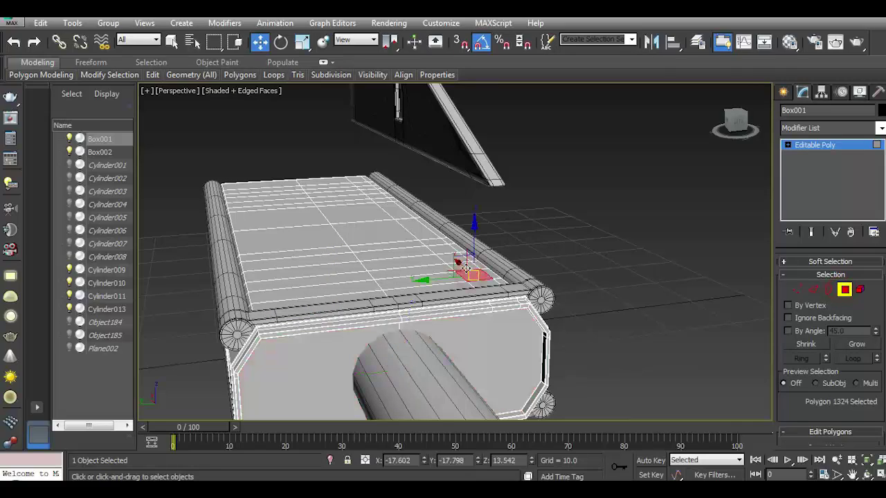
pyautogui.keyDown('shift'); pyautogui.click(440, 250); pyautogui.keyUp('shift')
# Trim the selection down to the 13 flat polygons of the top strip.
pyautogui.keyDown('alt'); pyautogui.moveTo(712, 219); pyautogui.dragTo(685, 201, button='middle'); pyautogui.keyUp('alt')
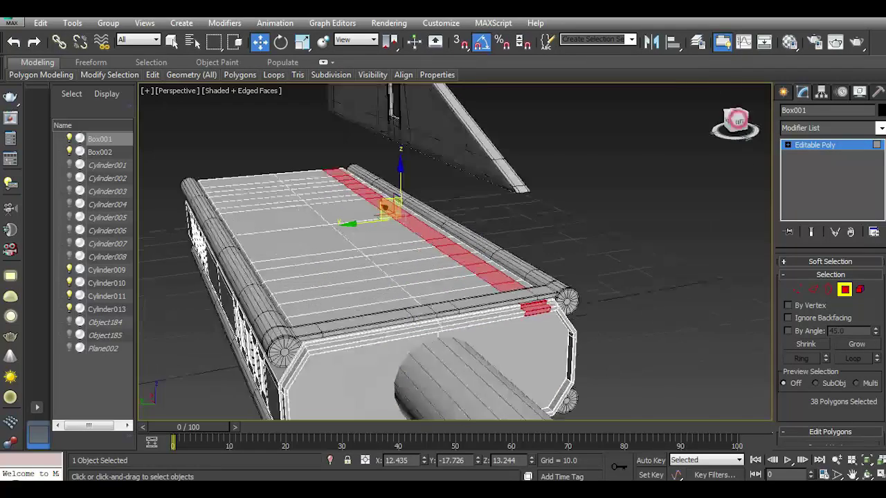
pyautogui.scroll(5, 685, 201)
pyautogui.keyDown('alt'); pyautogui.moveTo(685, 193); pyautogui.dragTo(599, 266); pyautogui.keyUp('alt')
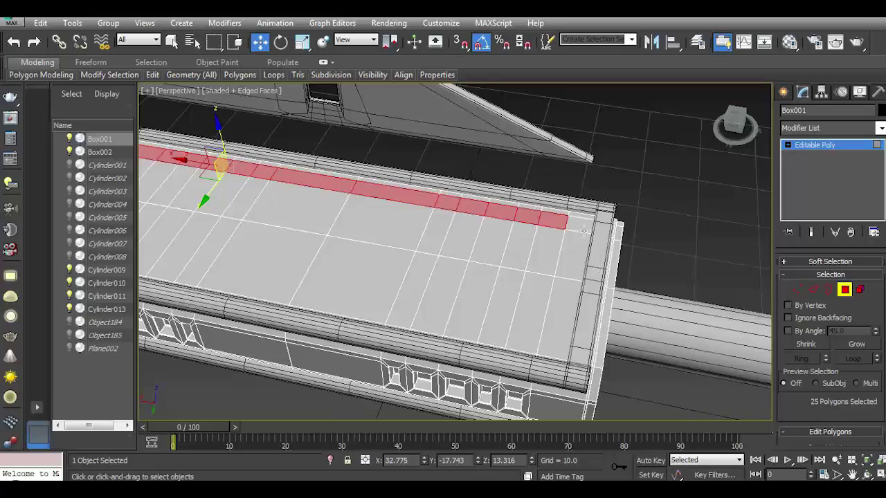
pyautogui.keyDown('ctrl'); pyautogui.click(583, 231); pyautogui.keyUp('ctrl')
pyautogui.moveTo(548, 207); pyautogui.dragTo(640, 242, button='middle')
pyautogui.keyDown('alt'); pyautogui.click(684, 258); pyautogui.keyUp('alt')
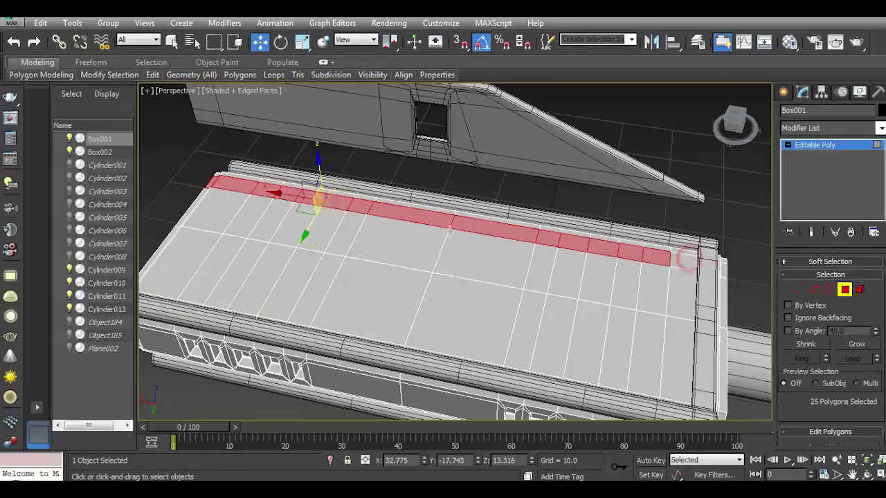
pyautogui.moveTo(732, 121); pyautogui.dragTo(339, 248)
pyautogui.keyDown('alt'); pyautogui.moveTo(299, 313); pyautogui.dragTo(320, 301); pyautogui.keyUp('alt')
pyautogui.keyDown('alt'); pyautogui.moveTo(319, 301); pyautogui.dragTo(423, 284, button='middle'); pyautogui.keyUp('alt')
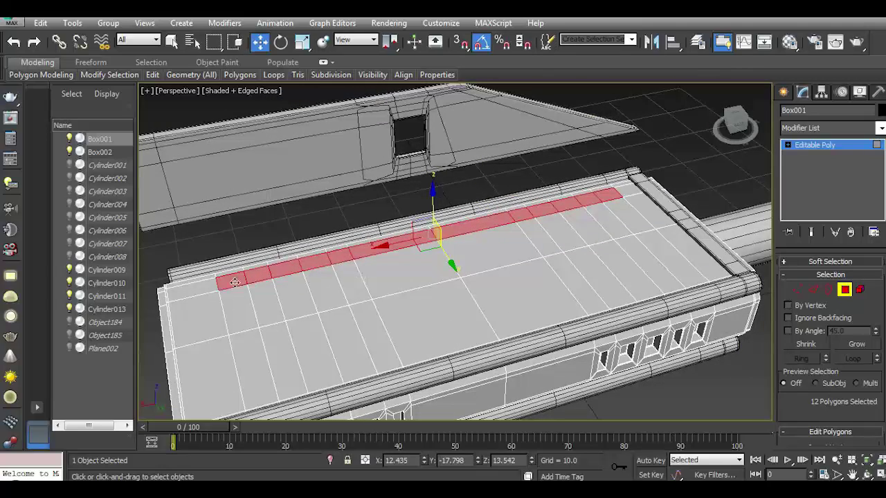
pyautogui.keyDown('ctrl'); pyautogui.click(202, 289); pyautogui.keyUp('ctrl')
pyautogui.scroll(-3, 818, 418)
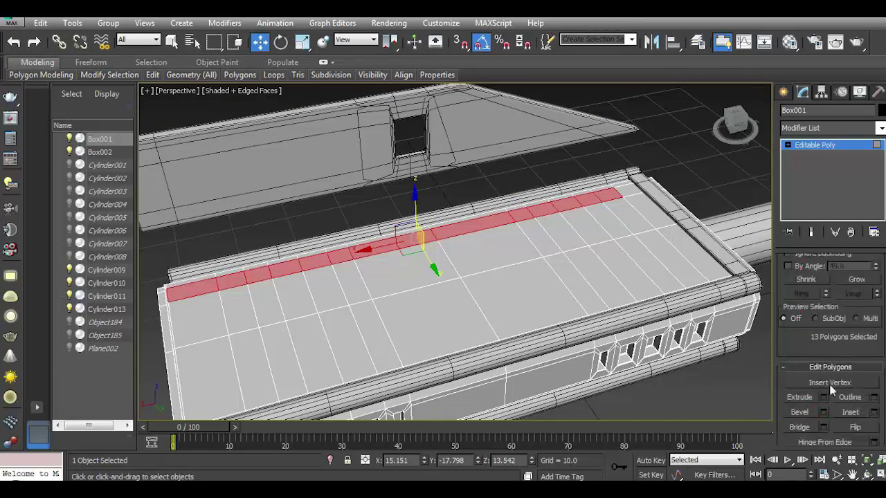
# Extrude the 13-polygon strip by -0.817 to sink it into a groove.
pyautogui.click(824, 399)
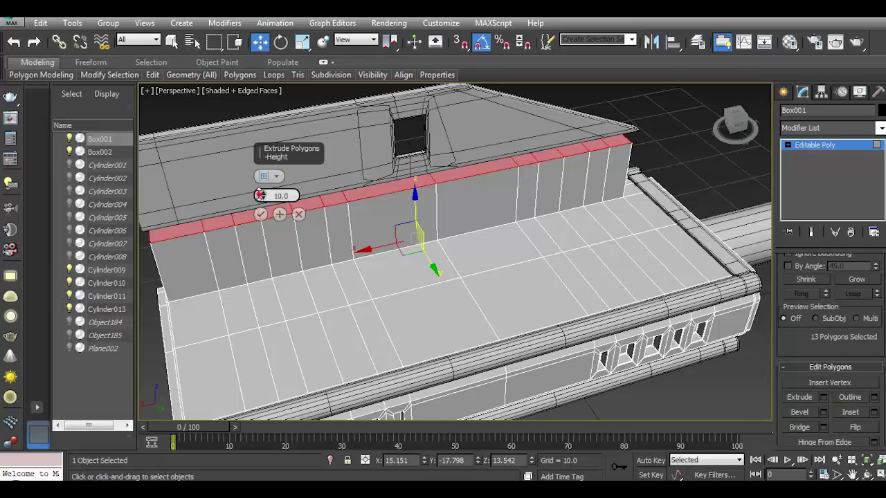
pyautogui.moveTo(259, 195); pyautogui.dragTo(274, 235)
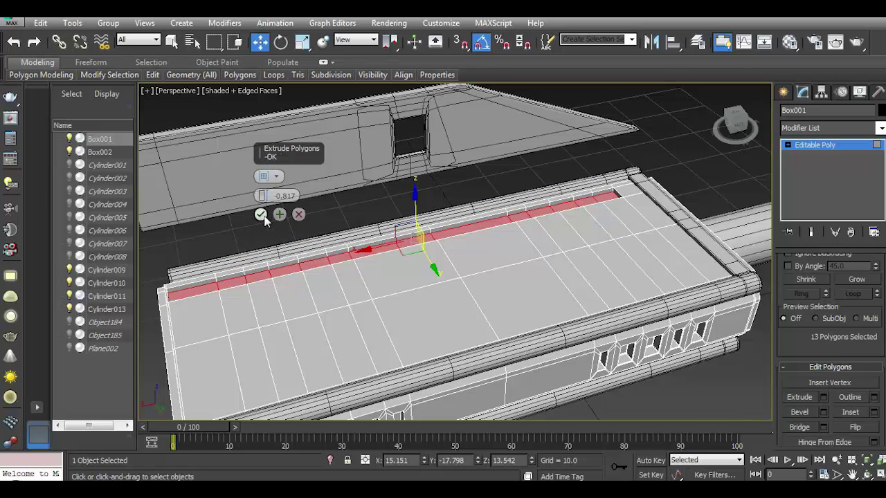
pyautogui.click(260, 214)
pyautogui.click(787, 145)
pyautogui.click(808, 166)
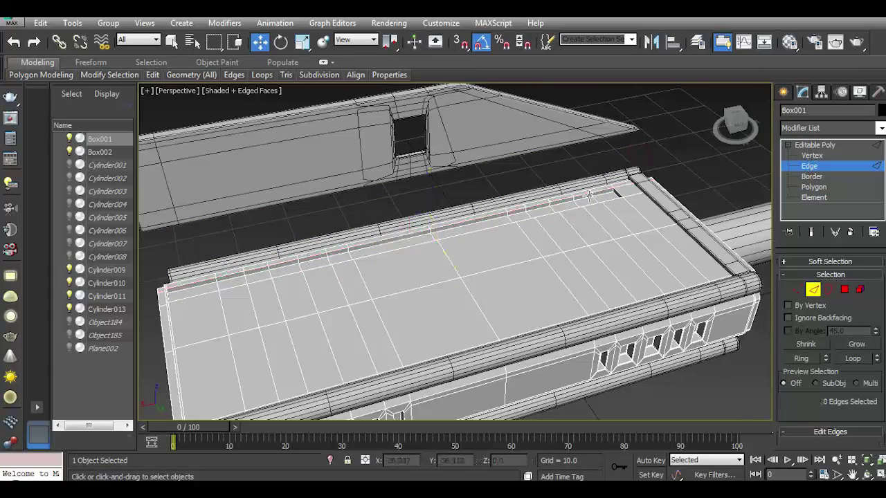
# Connect the ring of groove edges with 2 segments pinched to -61.
pyautogui.scroll(5, 589, 196)
pyautogui.click(607, 191)
pyautogui.click(800, 358)
pyautogui.scroll(-3, 806, 363)
pyautogui.click(873, 414)
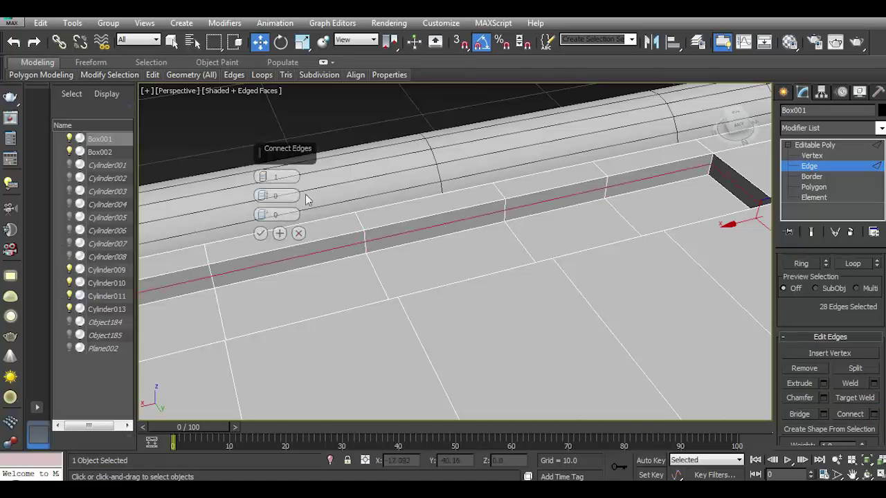
pyautogui.moveTo(260, 176); pyautogui.dragTo(305, 200)
pyautogui.click(260, 233)
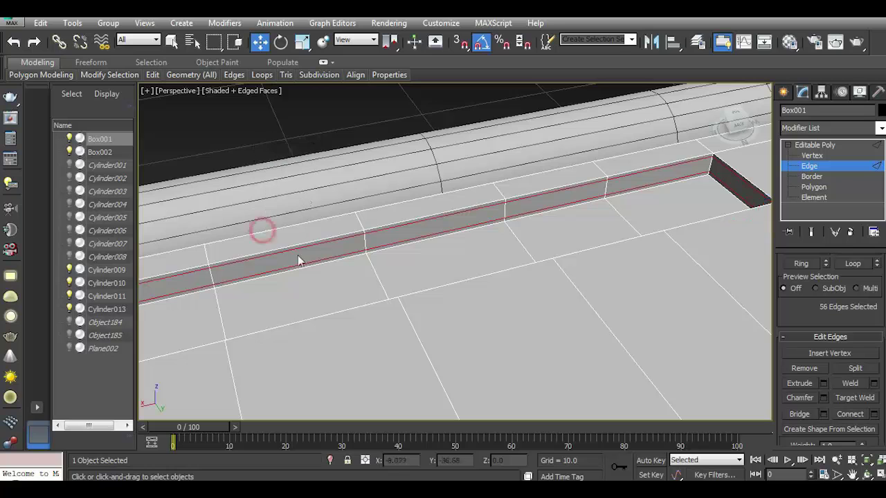
# Chamfer both new groove edge loops by 0.06.
pyautogui.doubleClick(290, 246)
pyautogui.keyDown('ctrl'); pyautogui.doubleClick(705, 221); pyautogui.keyUp('ctrl')
pyautogui.keyDown('alt'); pyautogui.moveTo(701, 221); pyautogui.dragTo(520, 195, button='middle'); pyautogui.keyUp('alt')
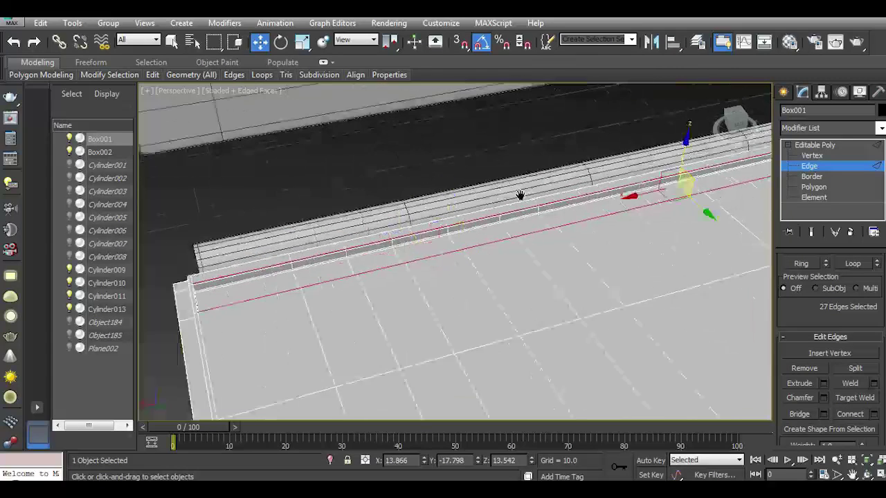
pyautogui.scroll(5, 520, 195)
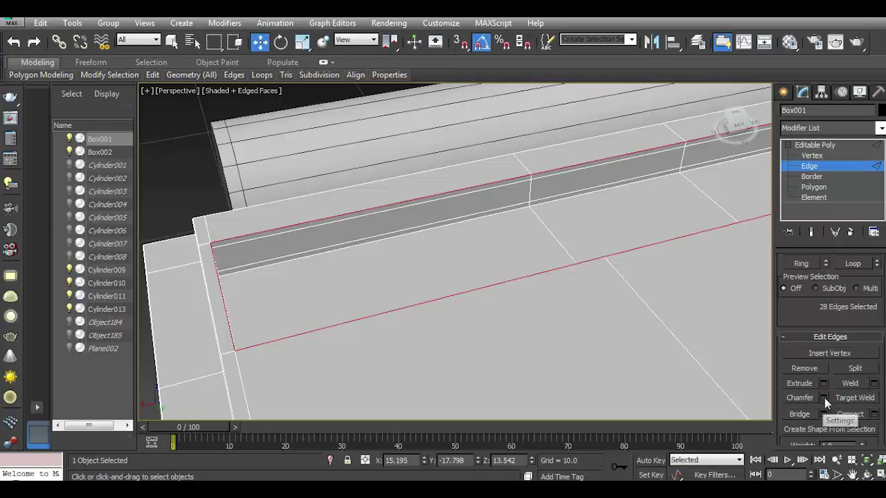
pyautogui.click(823, 398)
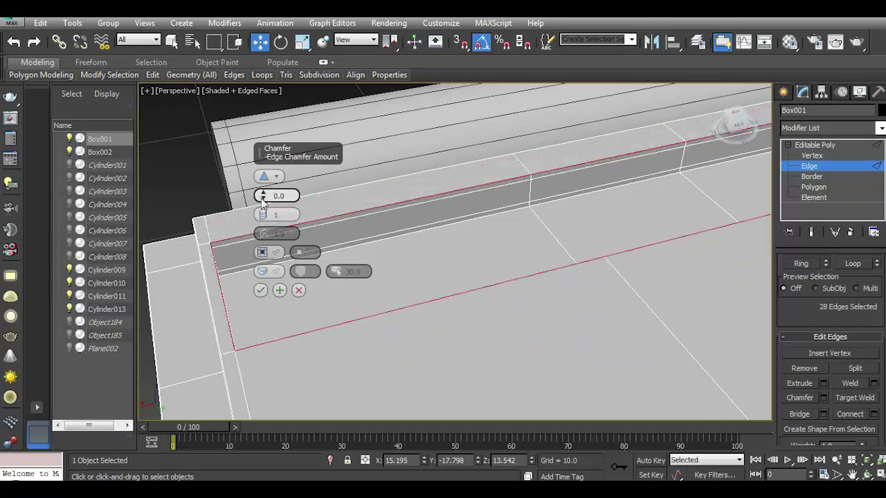
pyautogui.moveTo(263, 198); pyautogui.dragTo(263, 228)
pyautogui.click(261, 291)
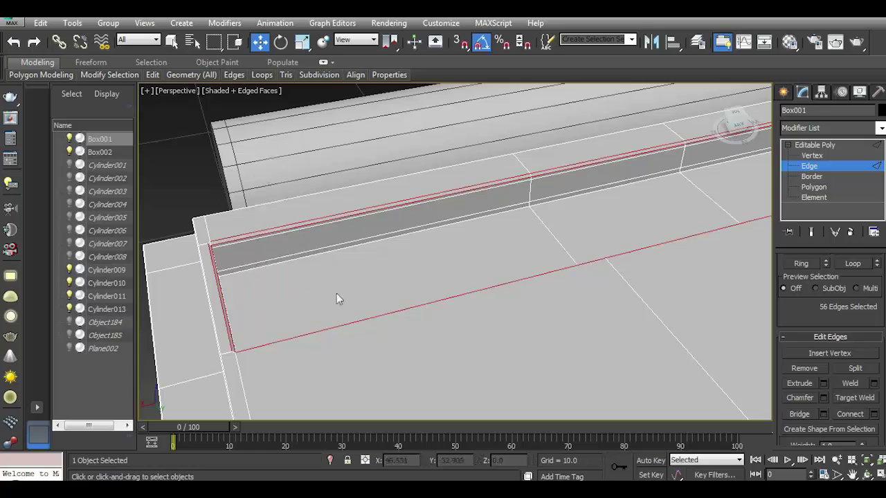
pyautogui.click(336, 293)
pyautogui.keyDown('alt'); pyautogui.moveTo(242, 291); pyautogui.dragTo(328, 231, button='middle'); pyautogui.keyUp('alt')
# Move the wall Box002 up to sit on the base.
pyautogui.click(833, 151)
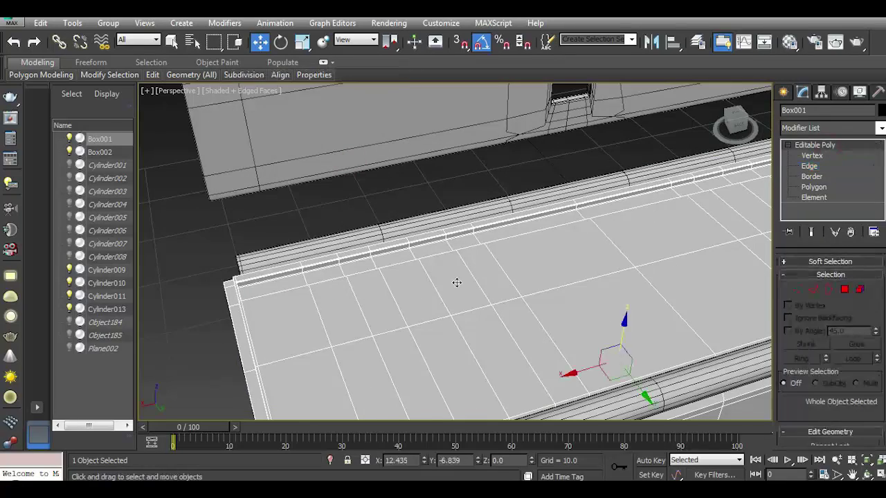
pyautogui.scroll(-5, 455, 281)
pyautogui.click(475, 198)
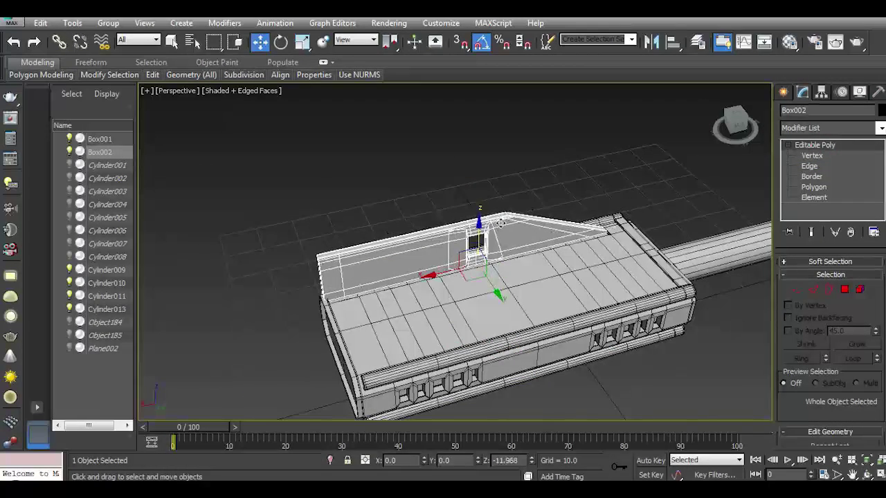
pyautogui.scroll(3, 478, 291)
pyautogui.moveTo(451, 332); pyautogui.dragTo(456, 208)
pyautogui.scroll(-5, 457, 207)
pyautogui.click(372, 191)
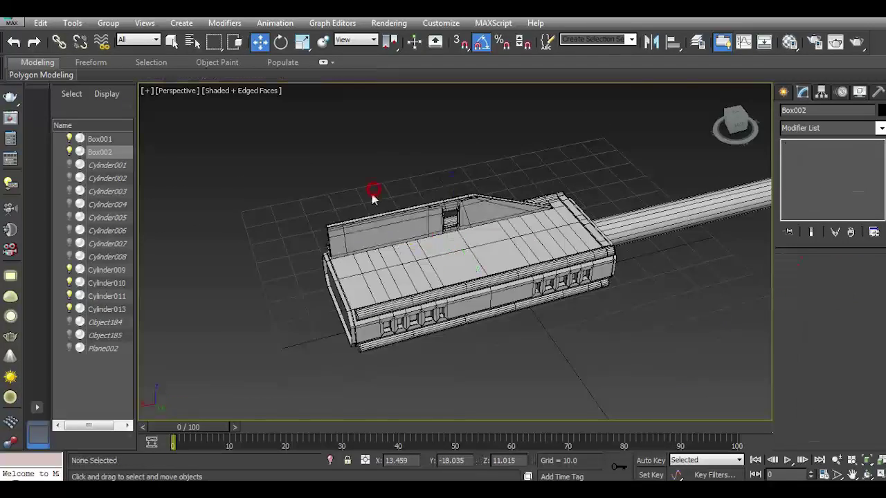
pyautogui.scroll(5, 337, 256)
pyautogui.scroll(-4, 269, 267)
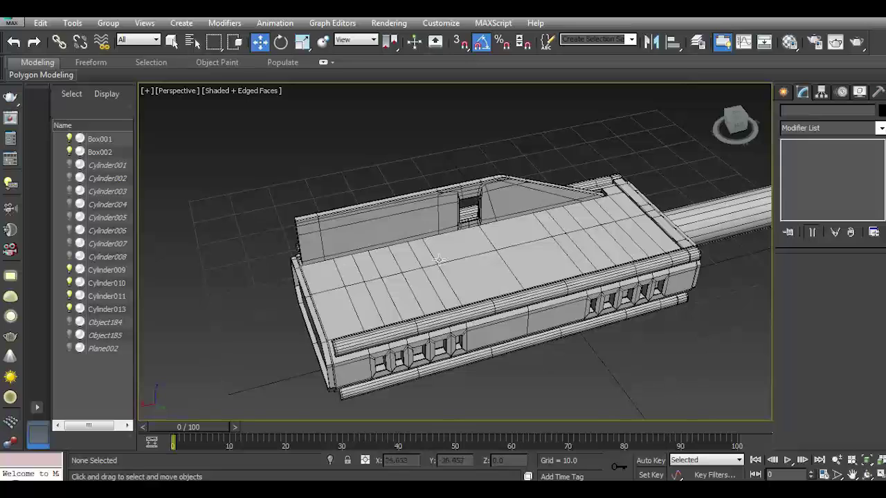
# Add a Symmetry modifier to Box001 with Mirror Axis Y and Flip checked.
pyautogui.click(548, 256)
pyautogui.scroll(3, 547, 257)
pyautogui.click(880, 128)
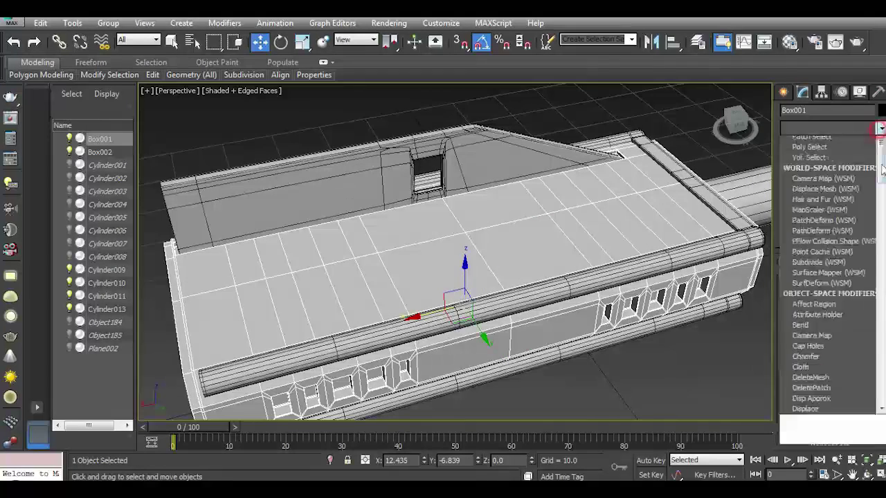
pyautogui.scroll(-10, 867, 420)
pyautogui.click(808, 235)
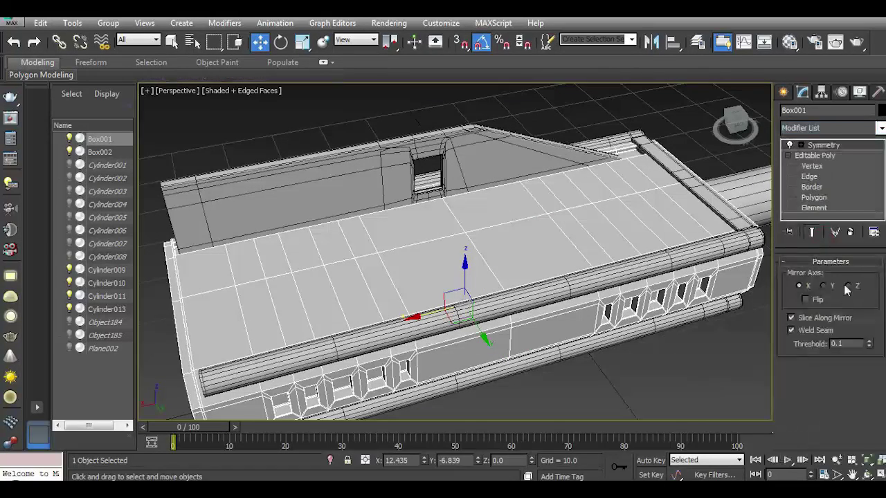
pyautogui.click(847, 286)
pyautogui.click(823, 286)
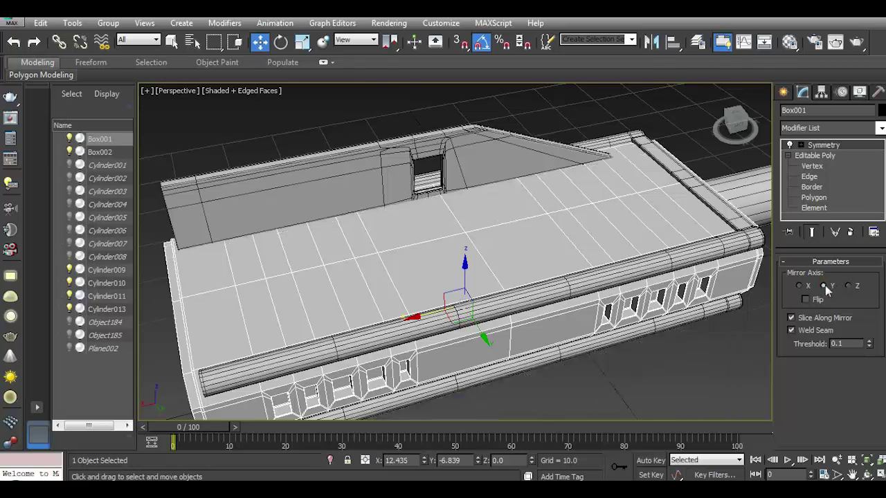
pyautogui.click(805, 300)
pyautogui.click(736, 144)
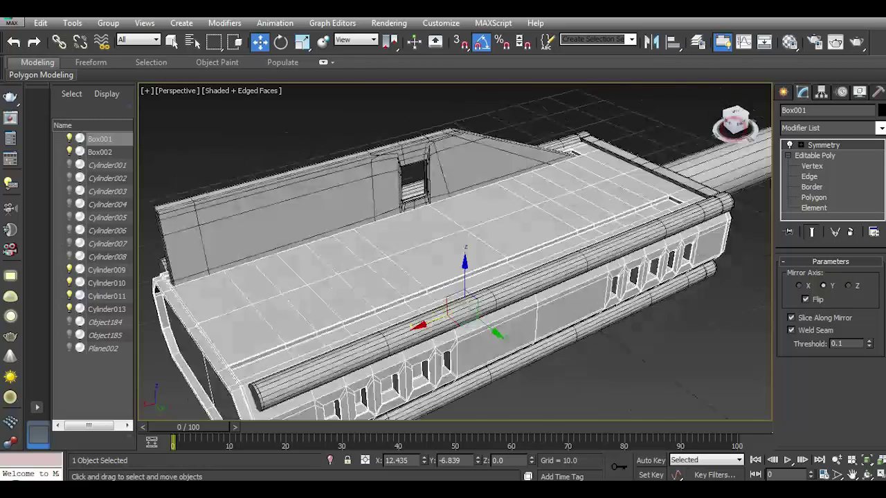
# Clone the thin wall strip to the floor's right edge as Box003, nudged slightly on Y.
pyautogui.click(421, 252)
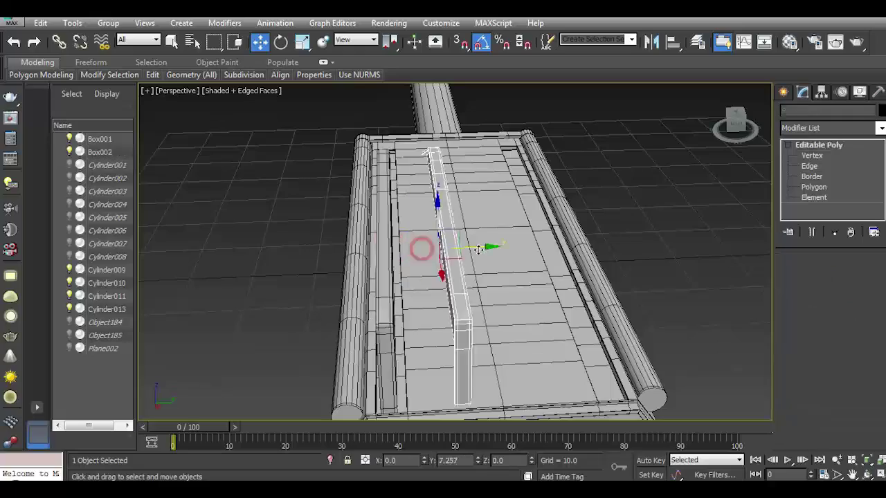
pyautogui.moveTo(421, 251); pyautogui.dragTo(580, 245)
pyautogui.hotkey('ctrl', 'v')
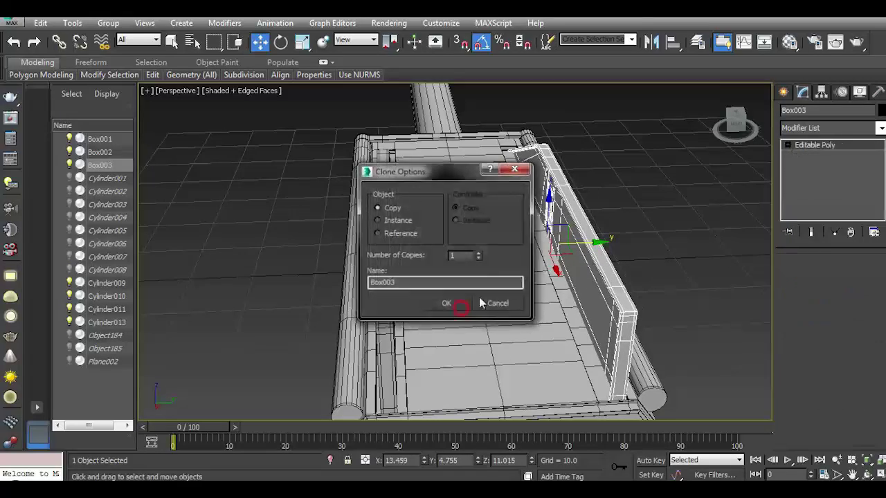
pyautogui.click(449, 300)
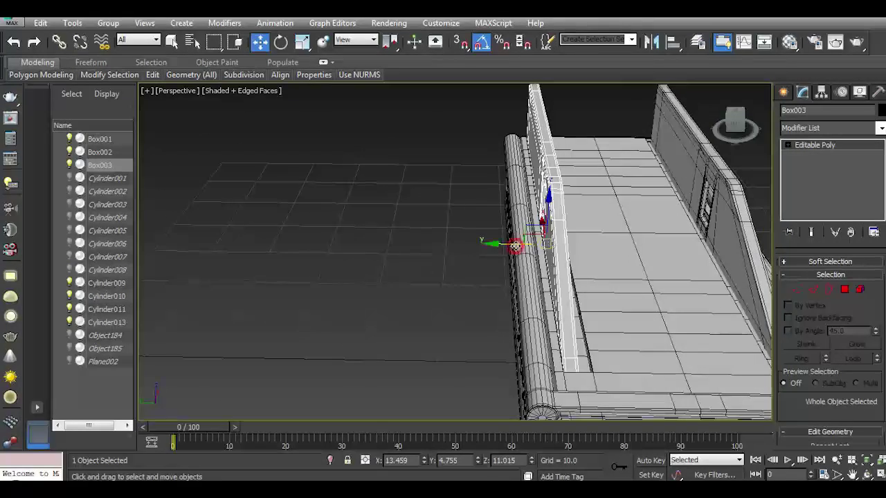
pyautogui.moveTo(516, 246); pyautogui.dragTo(519, 248)
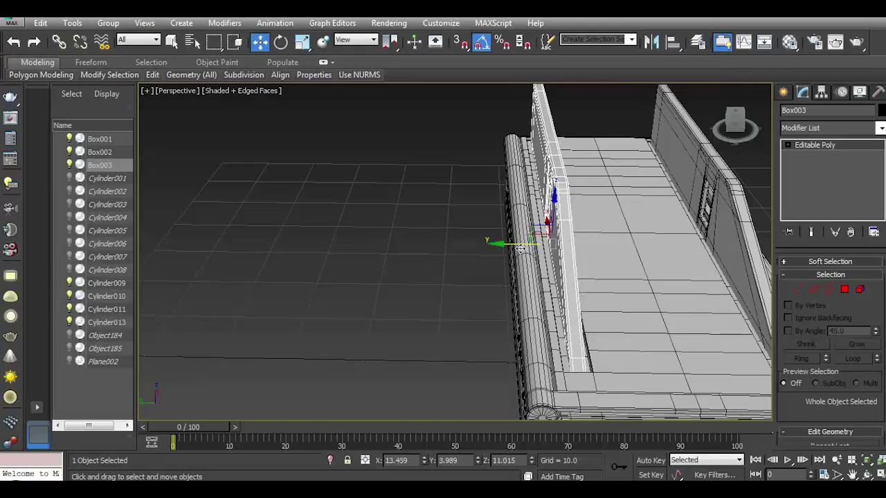
pyautogui.click(366, 274)
# Slide the handle Cylinder011 left along X, away from the head.
pyautogui.click(735, 122)
pyautogui.moveTo(735, 121); pyautogui.dragTo(719, 131)
pyautogui.scroll(3, 485, 303)
pyautogui.click(485, 303)
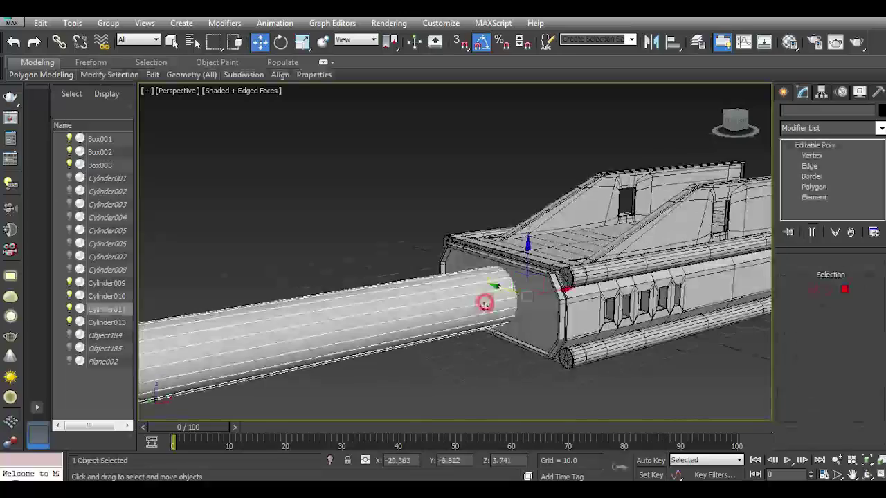
pyautogui.moveTo(546, 291); pyautogui.dragTo(373, 313)
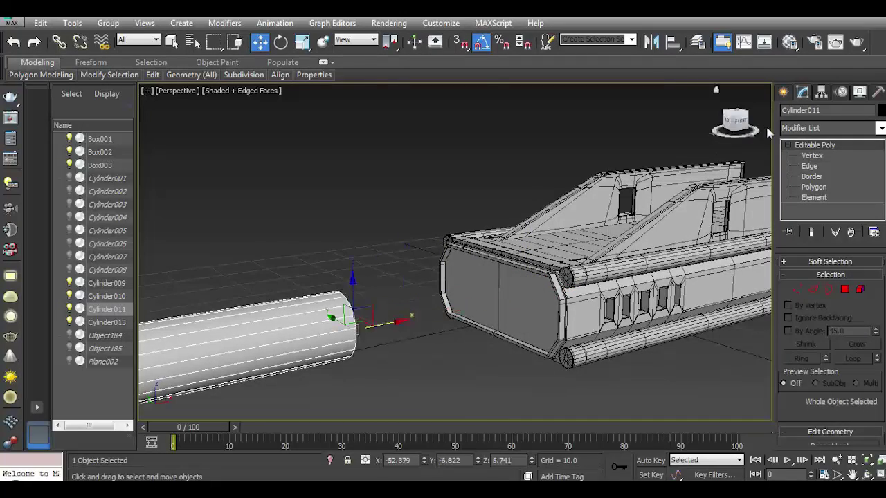
pyautogui.press('z')
pyautogui.scroll(2, 638, 270)
pyautogui.scroll(2, 568, 313)
# Add two Swift Loop edge loops near the end of Cylinder011.
pyautogui.scroll(2, 568, 311)
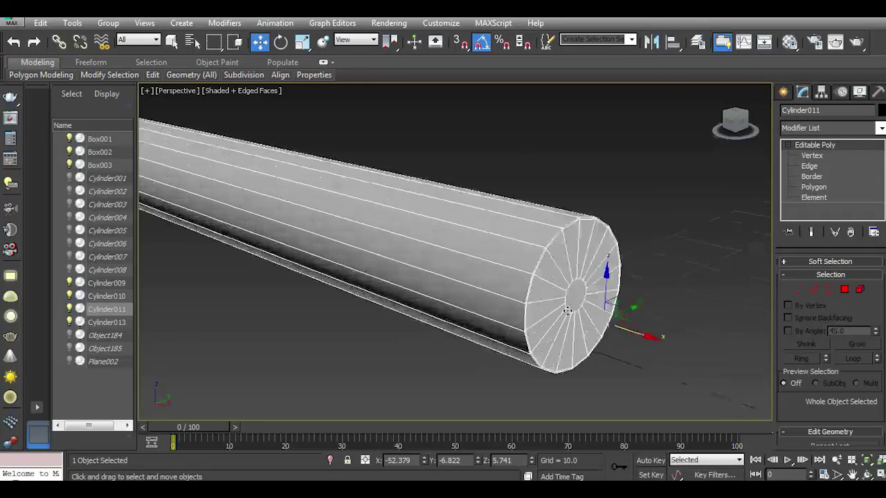
pyautogui.scroll(3, 567, 310)
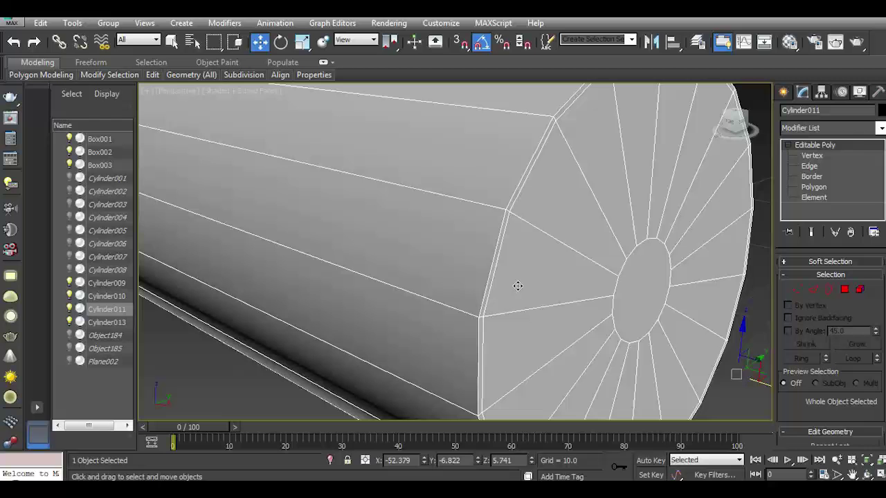
pyautogui.click(815, 290)
pyautogui.moveTo(152, 75)
pyautogui.scroll(-5, 526, 269)
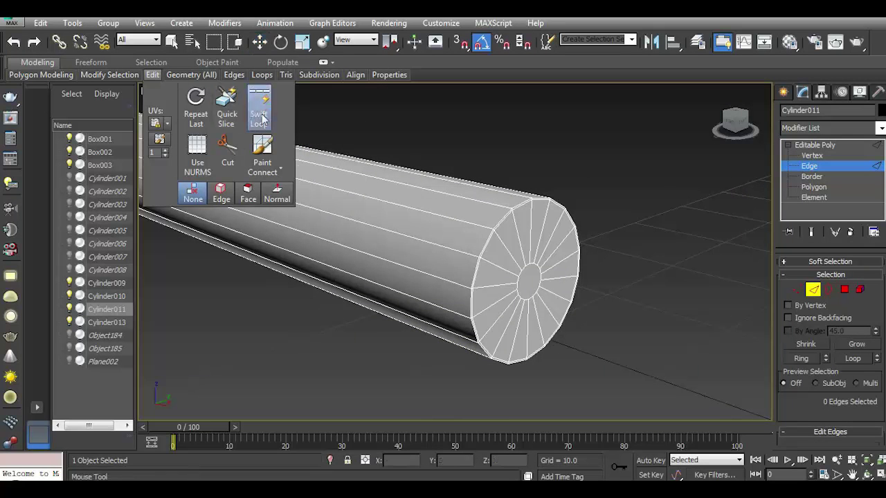
pyautogui.click(261, 118)
pyautogui.click(456, 257)
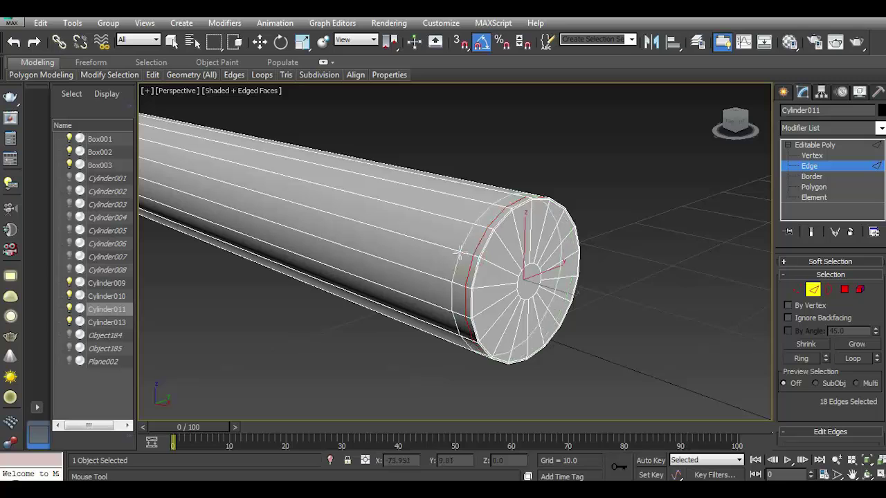
pyautogui.click(429, 240)
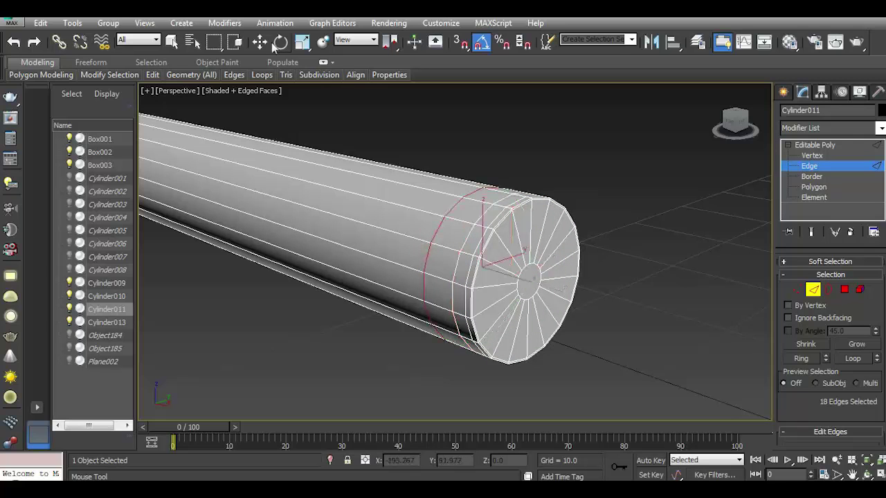
pyautogui.press('w')
# Move the cylinder toward the mallet head and nudge it slightly along X.
pyautogui.scroll(-3, 524, 298)
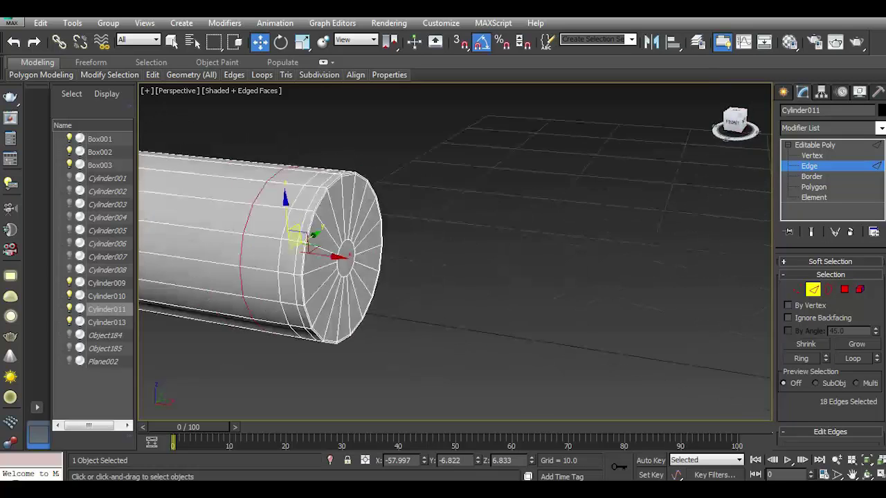
pyautogui.scroll(-4, 524, 298)
pyautogui.click(877, 165)
pyautogui.moveTo(504, 288); pyautogui.dragTo(628, 298)
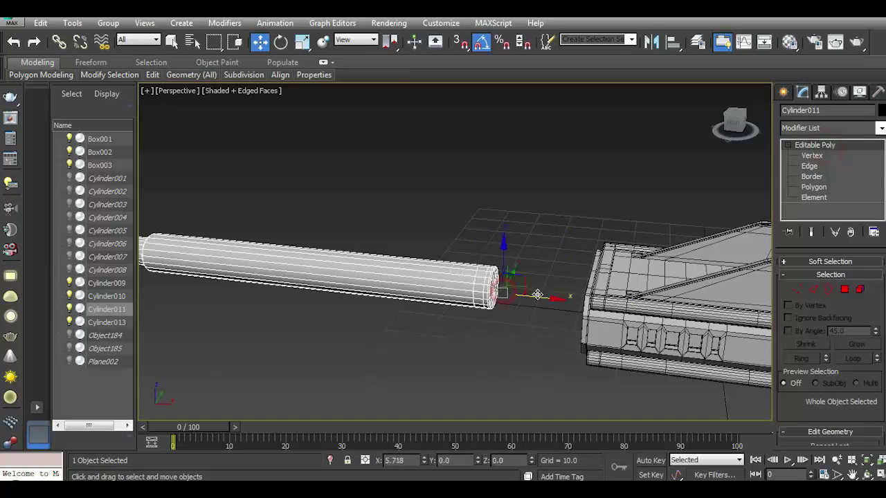
pyautogui.moveTo(745, 133); pyautogui.dragTo(733, 135)
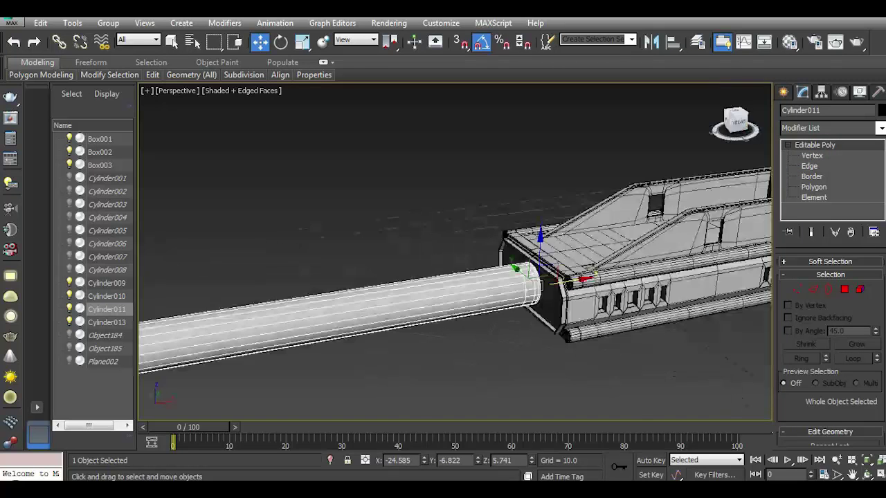
pyautogui.scroll(5, 529, 279)
pyautogui.moveTo(540, 275); pyautogui.dragTo(550, 273)
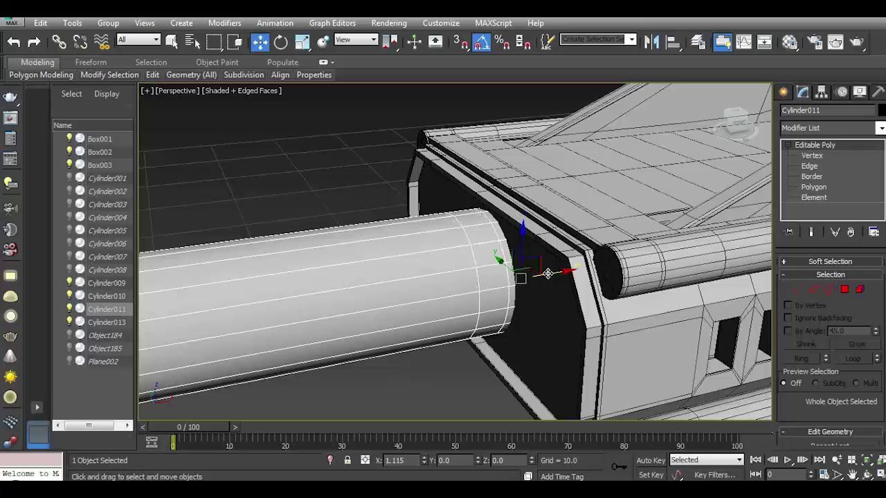
# Extrude the 18-polygon end ring by about -9.49 to form a collar band.
pyautogui.click(844, 289)
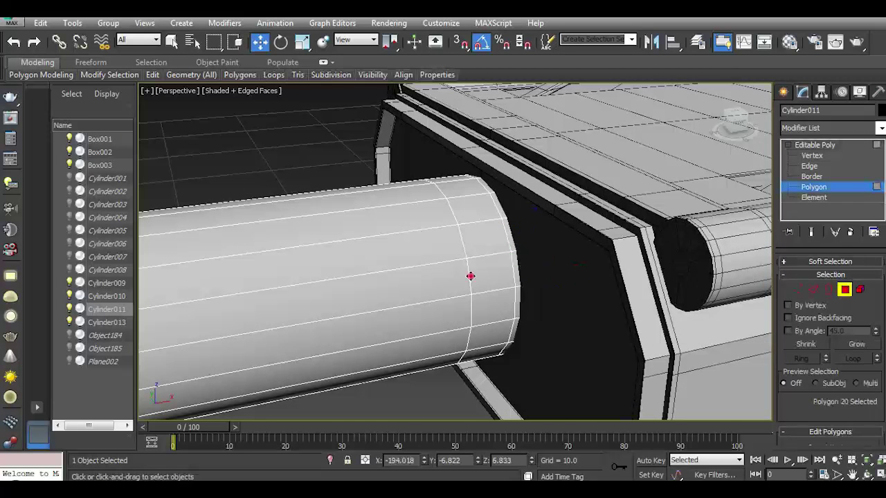
pyautogui.click(482, 306)
pyautogui.moveTo(842, 404); pyautogui.dragTo(815, 339)
pyautogui.scroll(-1, 815, 339)
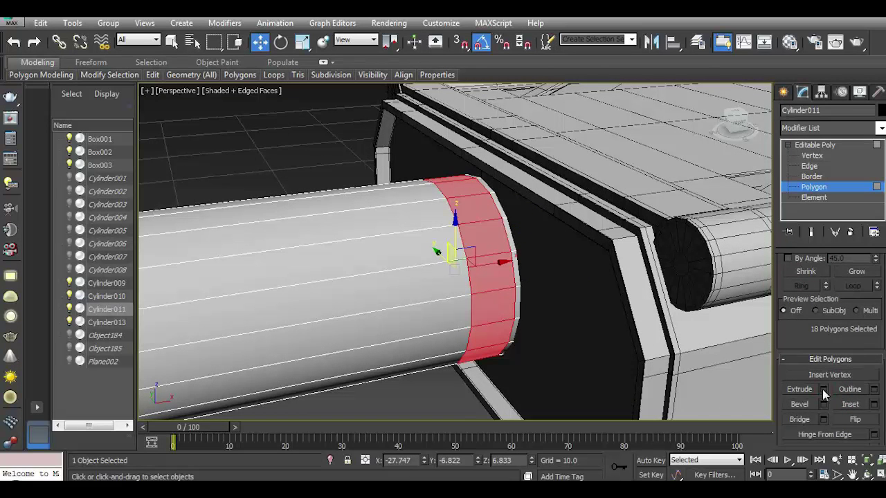
pyautogui.click(822, 389)
pyautogui.moveTo(269, 195); pyautogui.dragTo(291, 230)
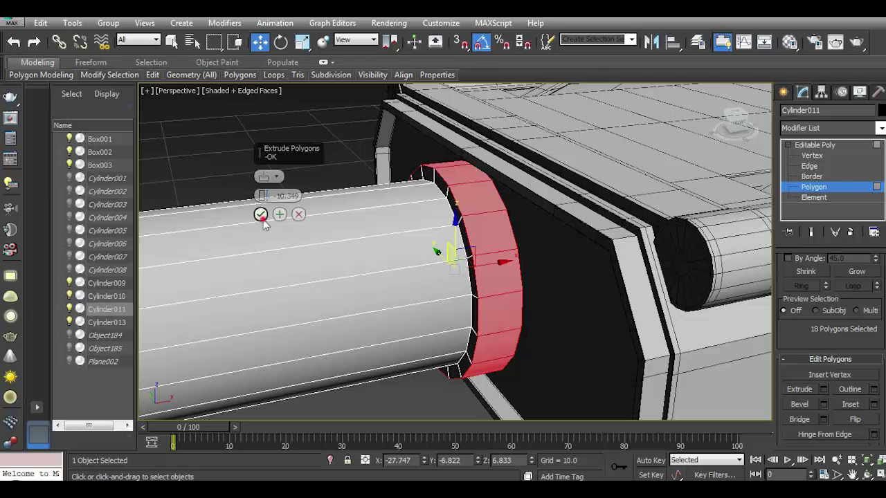
pyautogui.click(261, 215)
# Slide the cylinder further along X, then return to Edge mode.
pyautogui.click(814, 145)
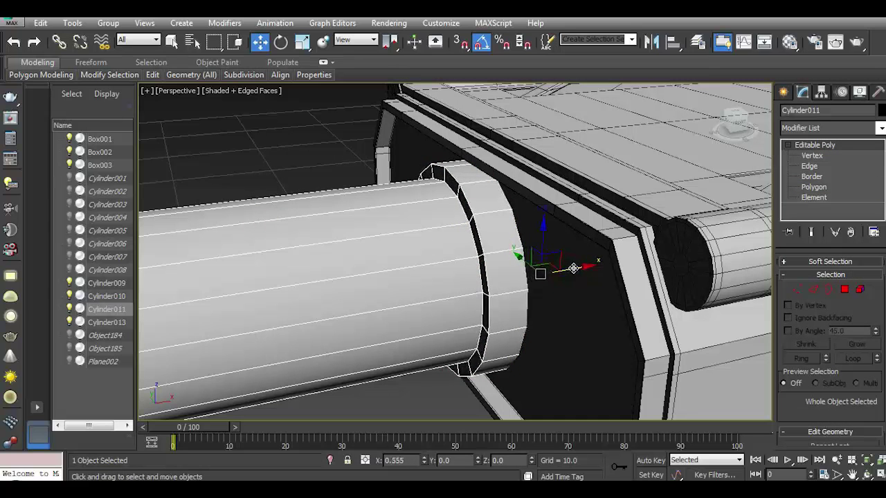
pyautogui.moveTo(598, 266); pyautogui.dragTo(526, 272)
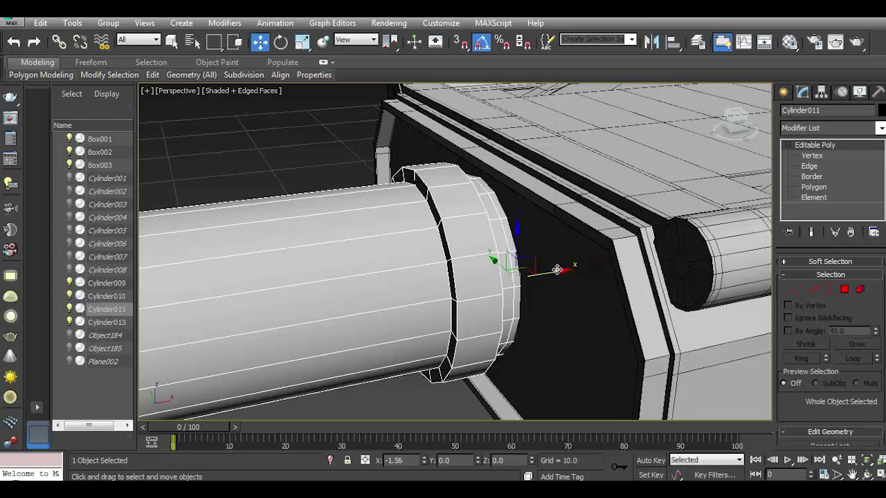
pyautogui.click(814, 290)
pyautogui.scroll(3, 415, 266)
# Grow an edge selection into a ring and preview Connect Edges, then cancel it.
pyautogui.keyDown('ctrl'); pyautogui.click(415, 263); pyautogui.keyUp('ctrl')
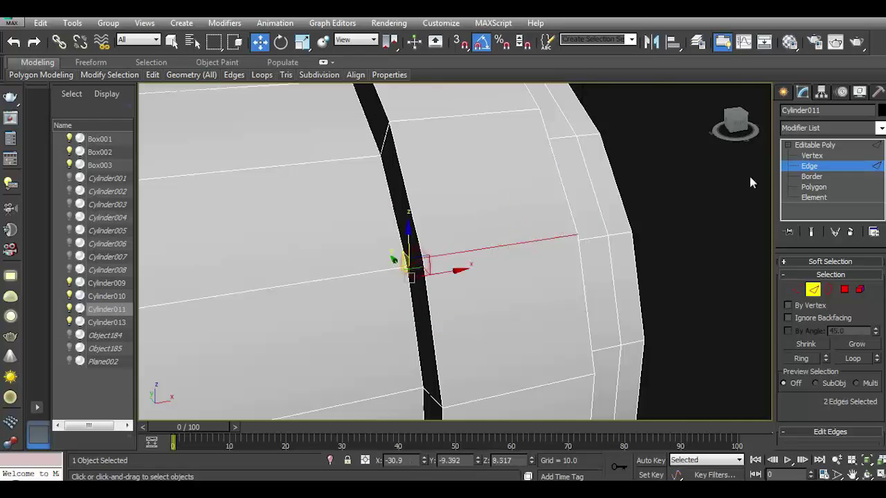
pyautogui.scroll(3, 747, 183)
pyautogui.scroll(2, 709, 242)
pyautogui.scroll(-2, 704, 247)
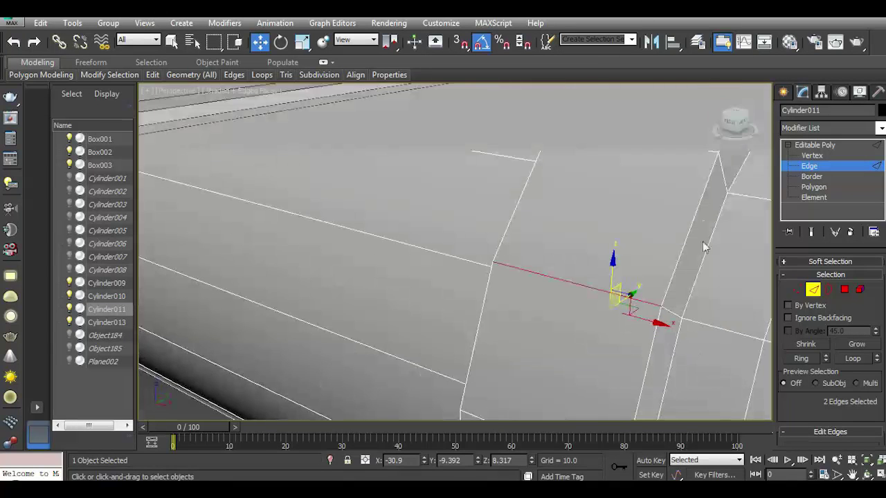
pyautogui.click(801, 357)
pyautogui.scroll(-3, 830, 346)
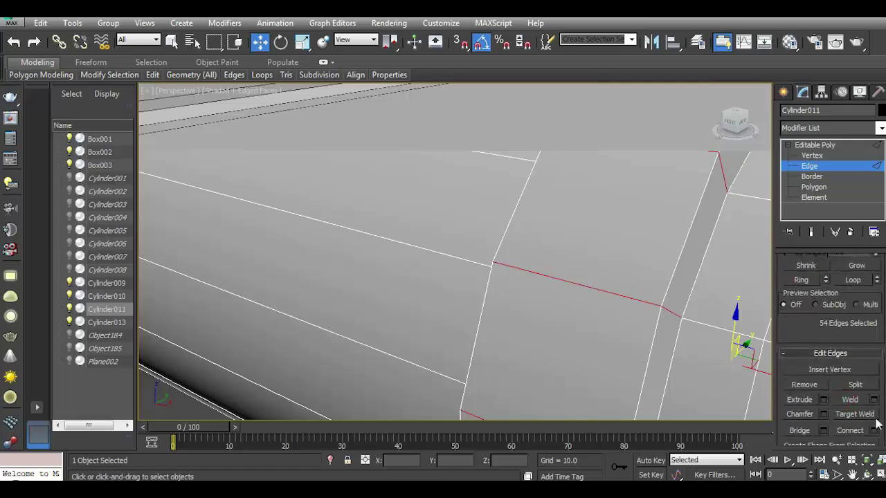
pyautogui.click(870, 430)
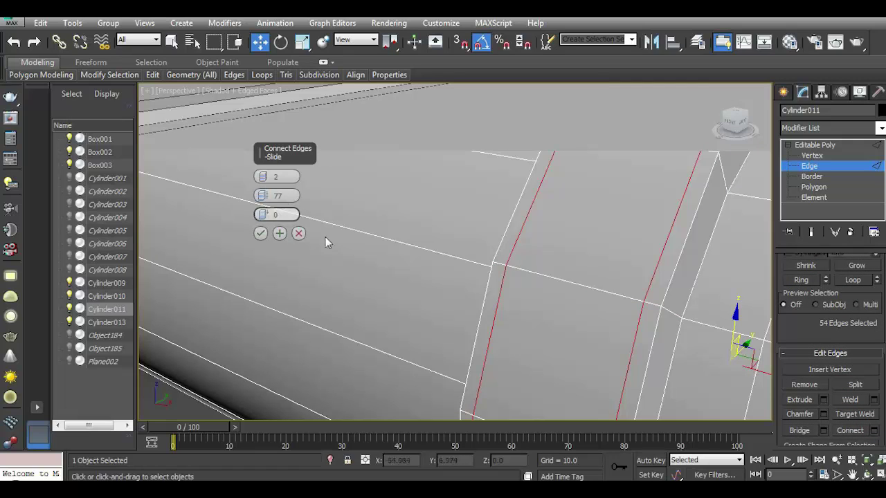
pyautogui.click(299, 234)
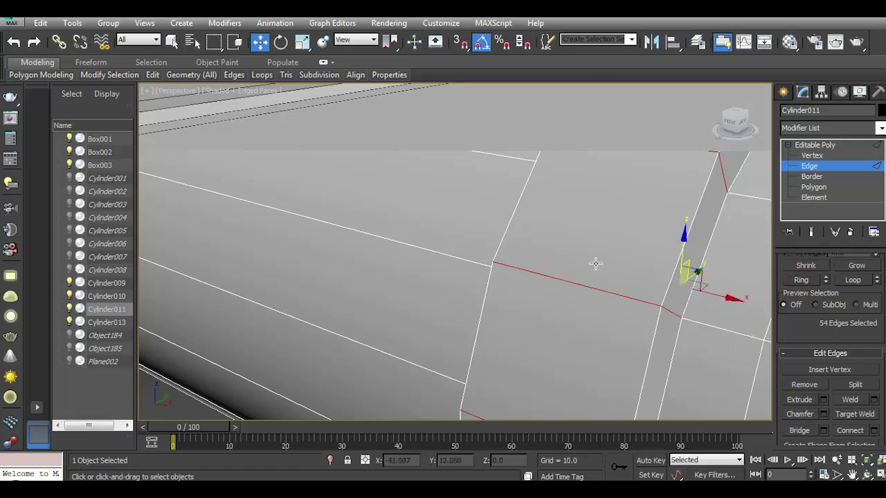
pyautogui.click(873, 425)
pyautogui.scroll(-2, 330, 201)
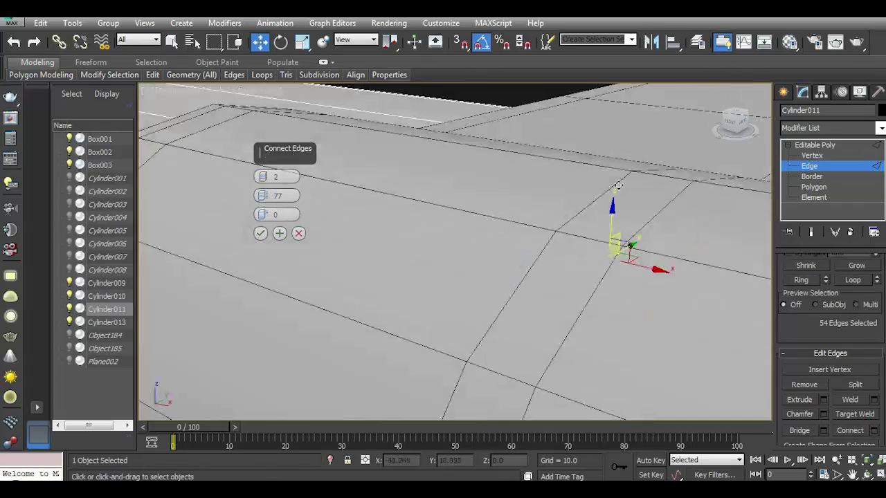
pyautogui.moveTo(735, 121); pyautogui.dragTo(719, 125)
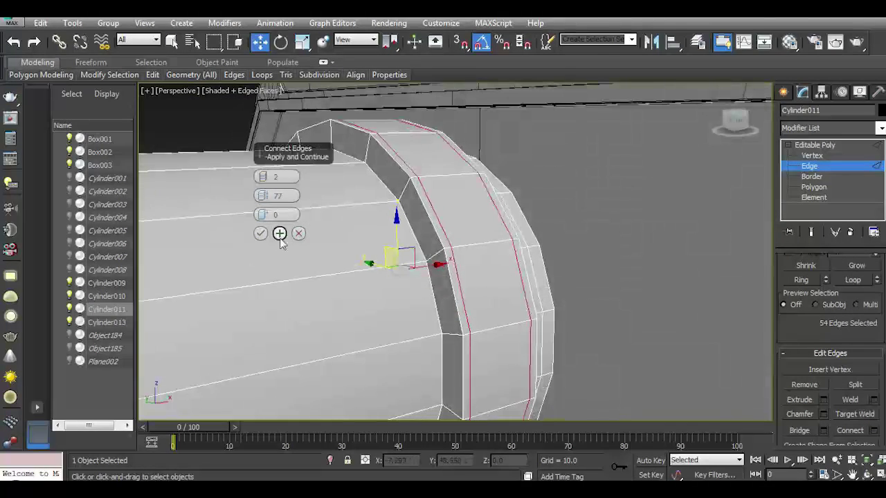
pyautogui.click(299, 234)
# Select the 18-edge collar ring and try Connect Edges again before cancelling.
pyautogui.click(438, 174)
pyautogui.click(801, 280)
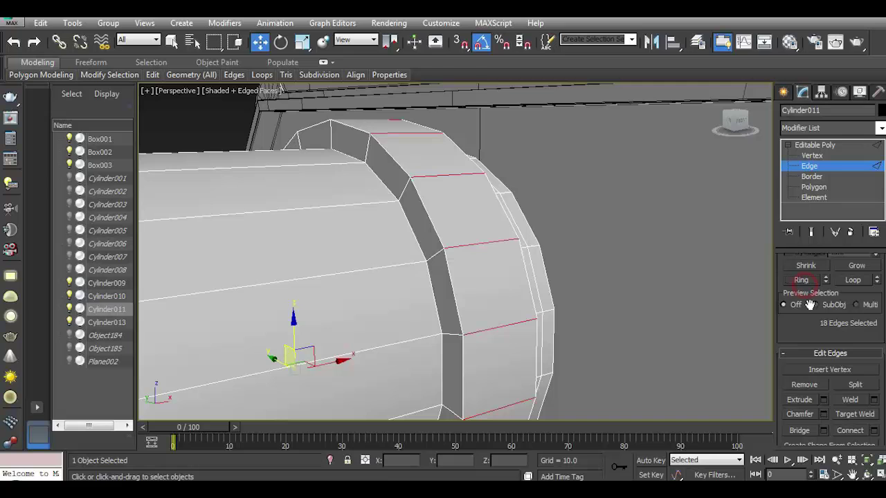
pyautogui.click(874, 431)
pyautogui.click(260, 233)
pyautogui.click(800, 280)
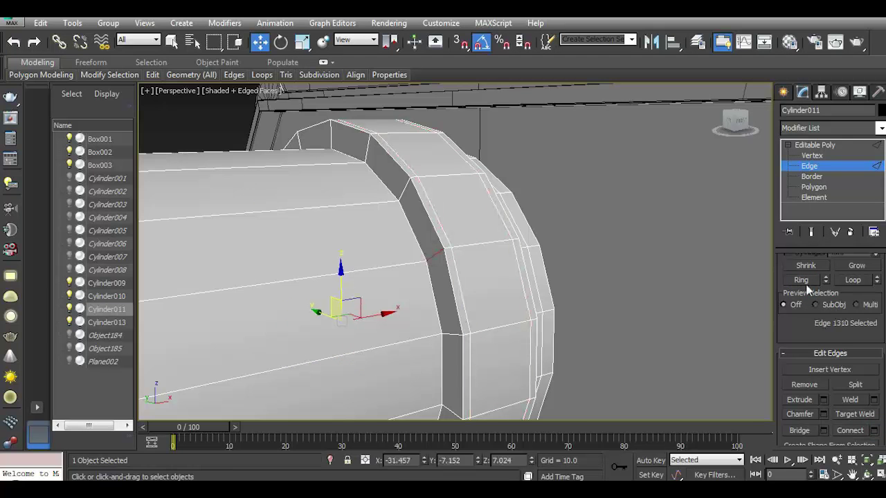
pyautogui.click(874, 430)
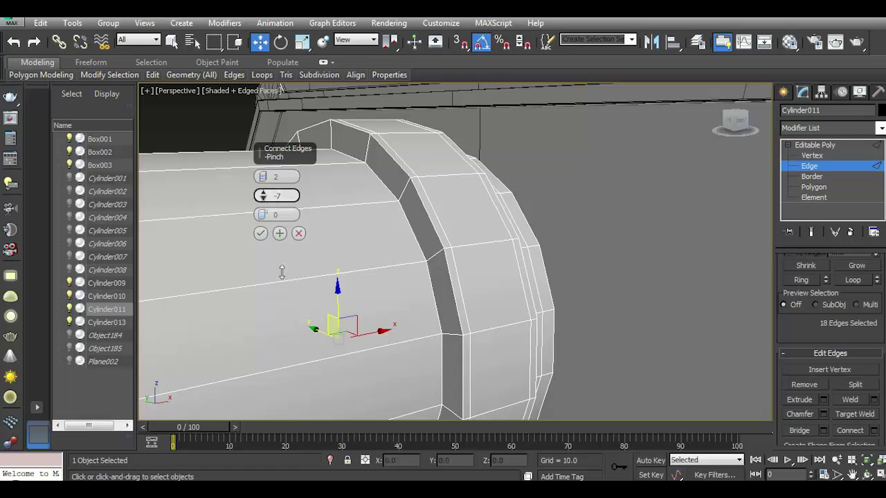
pyautogui.click(298, 233)
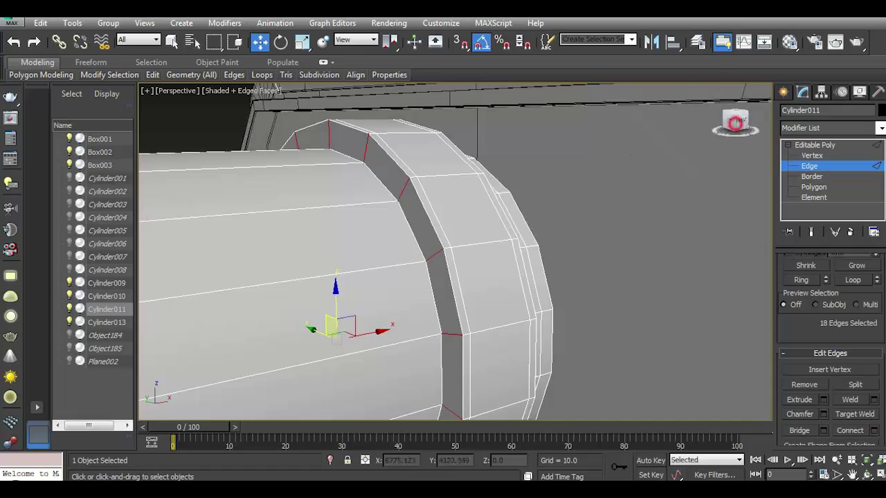
# Insert a new Swift Loop edge loop around the collar.
pyautogui.keyDown('alt'); pyautogui.moveTo(629, 159); pyautogui.dragTo(526, 180, button='middle'); pyautogui.keyUp('alt')
pyautogui.moveTo(152, 75)
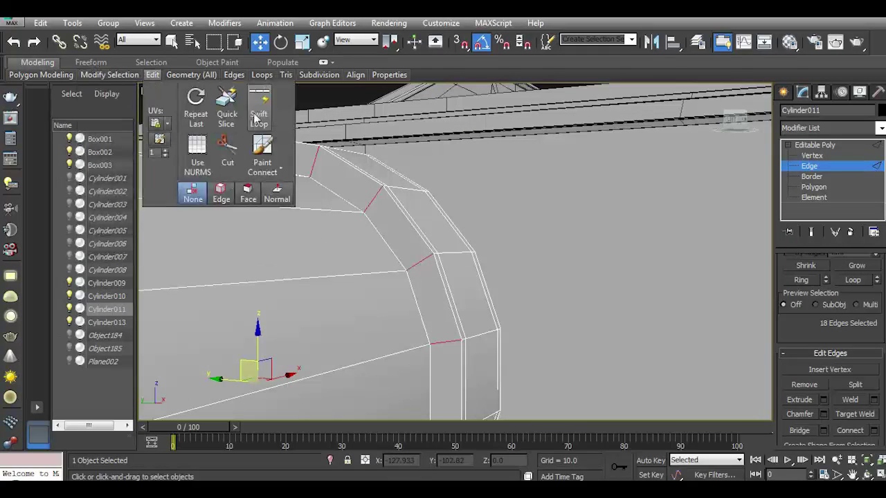
pyautogui.click(258, 100)
pyautogui.click(429, 254)
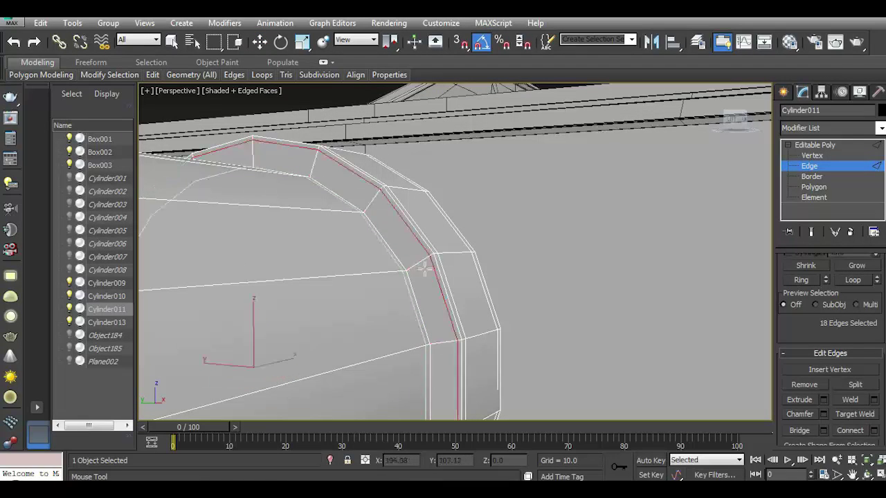
pyautogui.moveTo(734, 122); pyautogui.dragTo(558, 159)
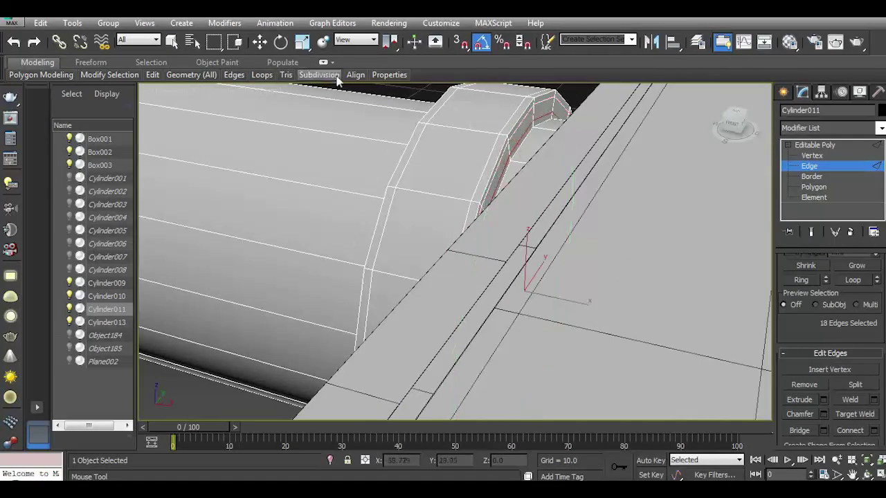
pyautogui.click(259, 42)
# Chamfer the collar rim edge loops by 0.02 with a single segment.
pyautogui.moveTo(735, 122); pyautogui.dragTo(332, 214)
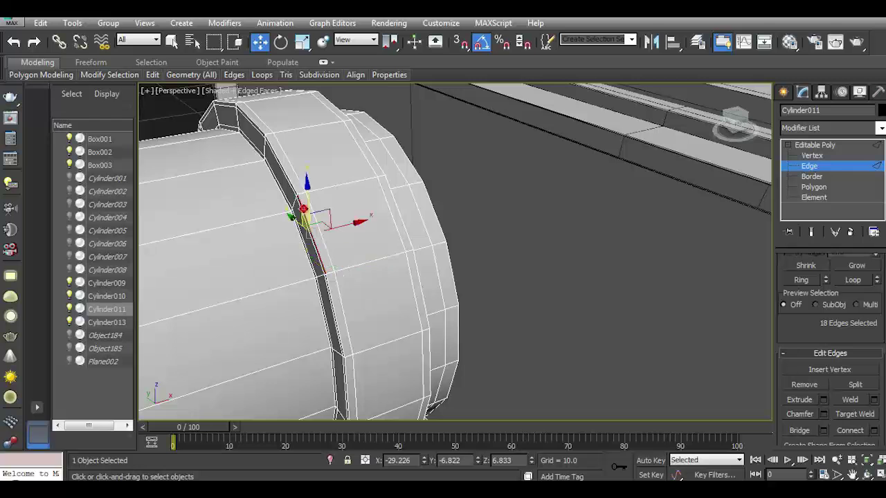
pyautogui.keyDown('ctrl'); pyautogui.doubleClick(403, 216); pyautogui.keyUp('ctrl')
pyautogui.click(824, 414)
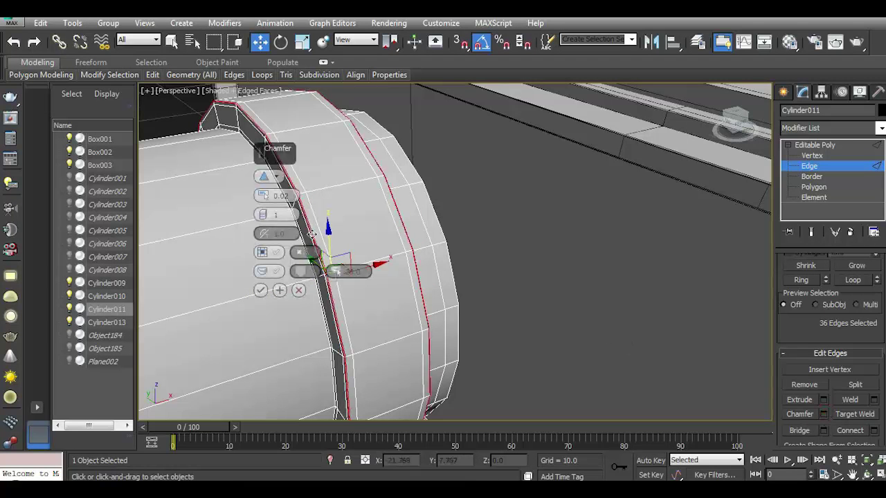
pyautogui.scroll(4, 301, 197)
pyautogui.click(256, 293)
pyautogui.scroll(-5, 429, 274)
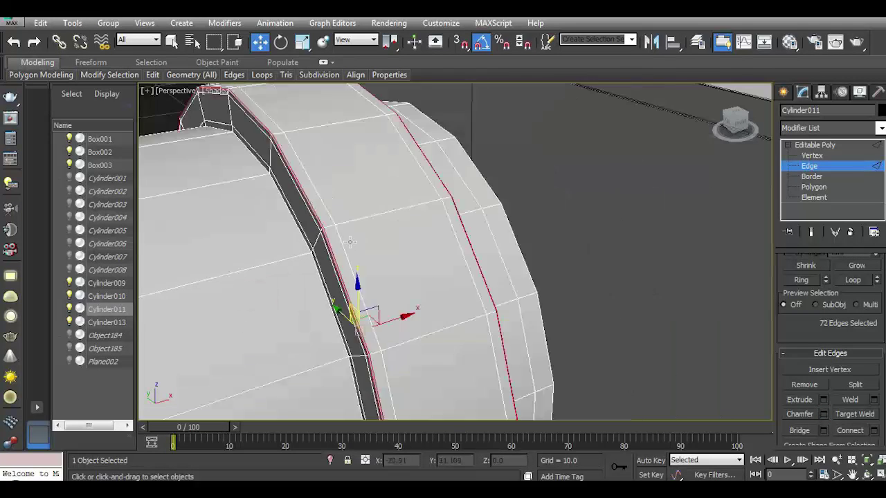
pyautogui.scroll(-3, 430, 274)
# Slide the collar on Cylinder011 along X so it sits against the head.
pyautogui.click(209, 136)
pyautogui.click(408, 227)
pyautogui.moveTo(448, 251); pyautogui.dragTo(489, 248)
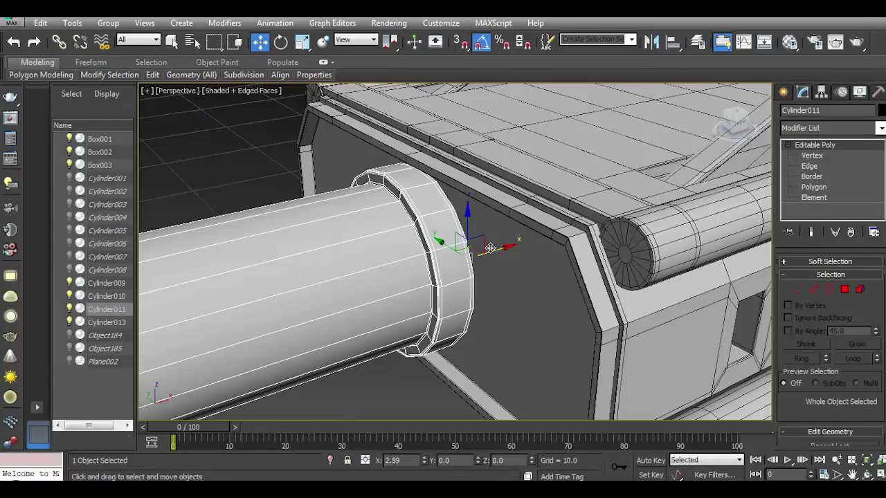
pyautogui.scroll(-2, 194, 155)
pyautogui.scroll(-5, 194, 154)
pyautogui.scroll(-2, 194, 154)
# Lengthen Cylinder009 by moving its end-cap polygon along X past the head.
pyautogui.click(559, 218)
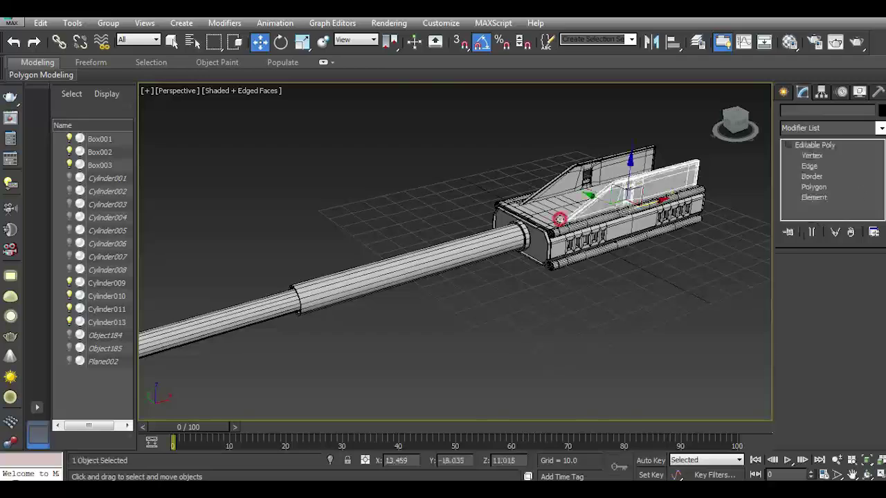
pyautogui.scroll(5, 399, 245)
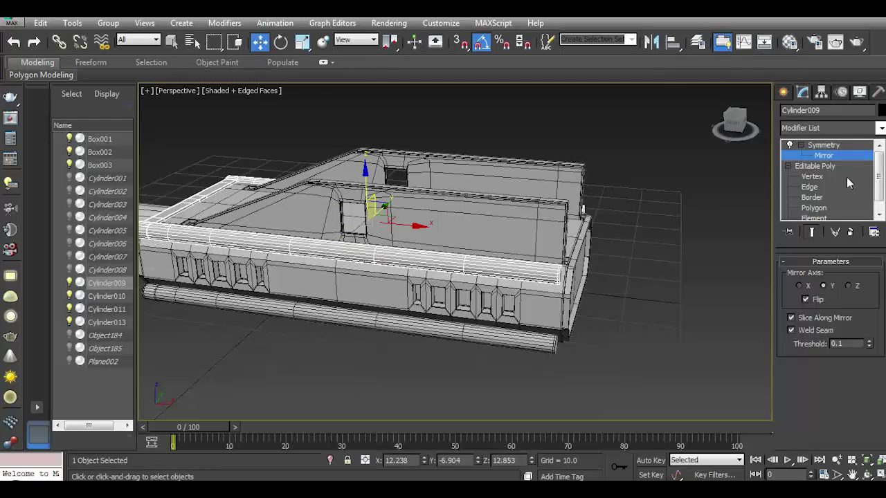
pyautogui.moveTo(739, 124); pyautogui.dragTo(775, 149)
pyautogui.click(814, 207)
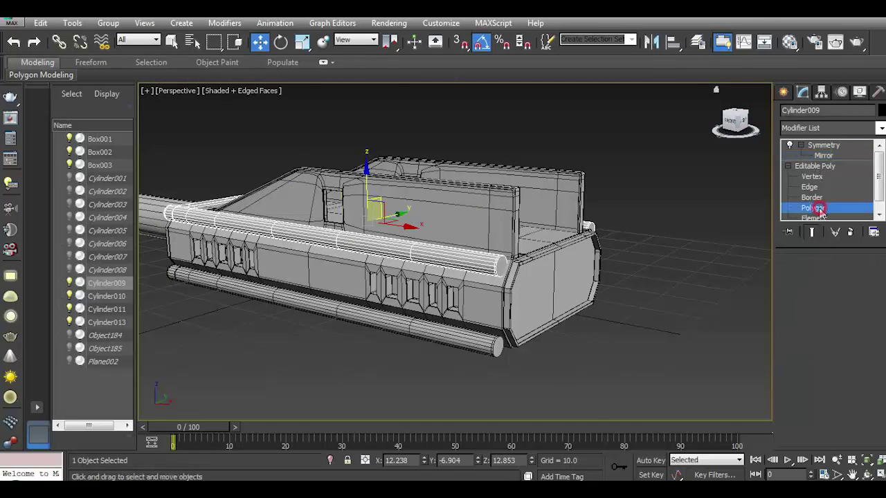
pyautogui.scroll(3, 508, 284)
pyautogui.click(492, 262)
pyautogui.scroll(2, 509, 284)
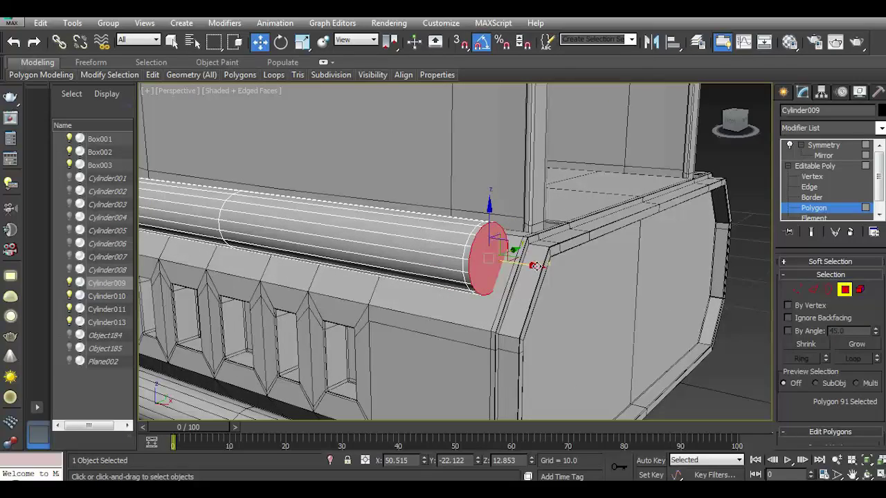
pyautogui.moveTo(535, 267); pyautogui.dragTo(692, 277)
pyautogui.scroll(-3, 622, 280)
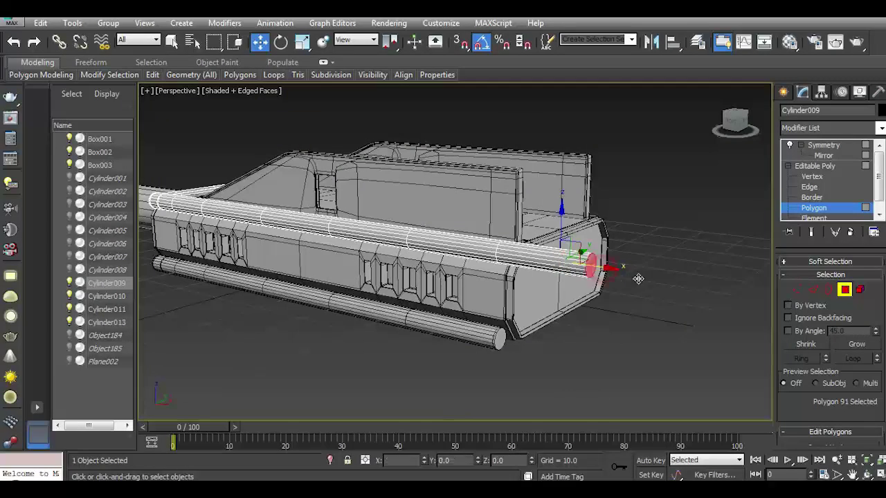
pyautogui.moveTo(638, 279); pyautogui.dragTo(761, 304)
pyautogui.scroll(-3, 551, 294)
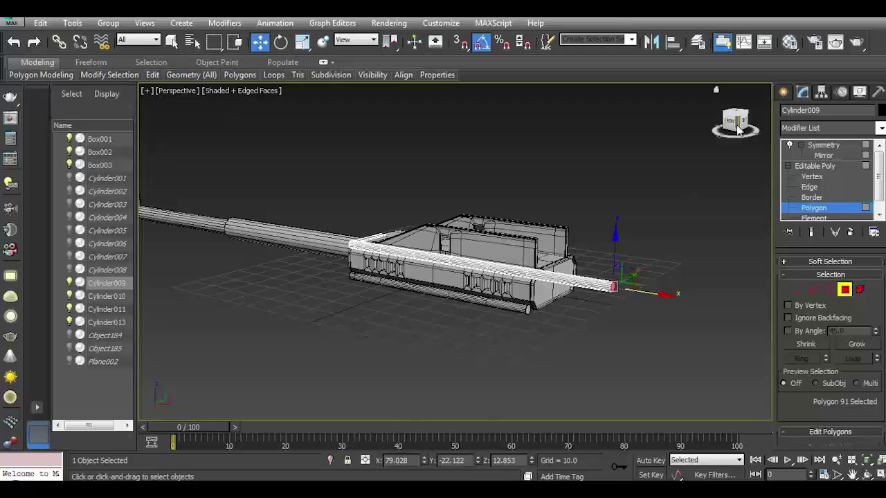
# Inspect the lengthened pipe, then exit polygon editing and clear the selection.
pyautogui.moveTo(739, 129); pyautogui.dragTo(713, 215)
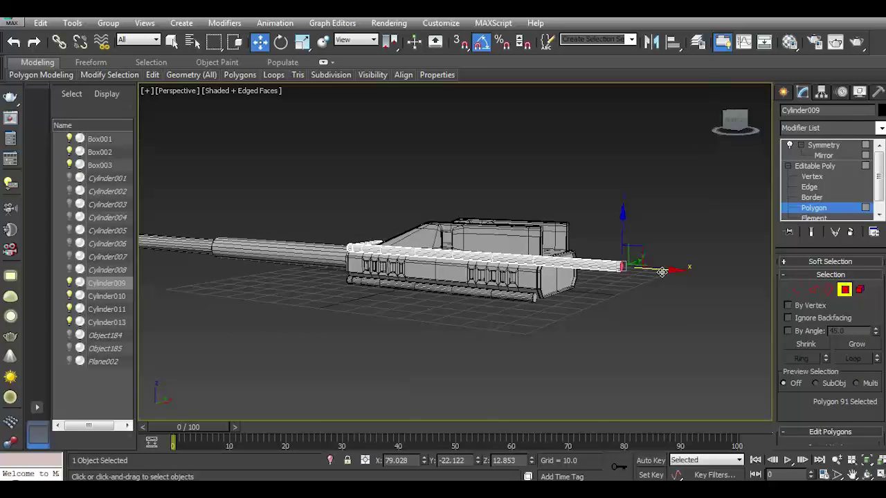
pyautogui.moveTo(734, 126); pyautogui.dragTo(734, 138)
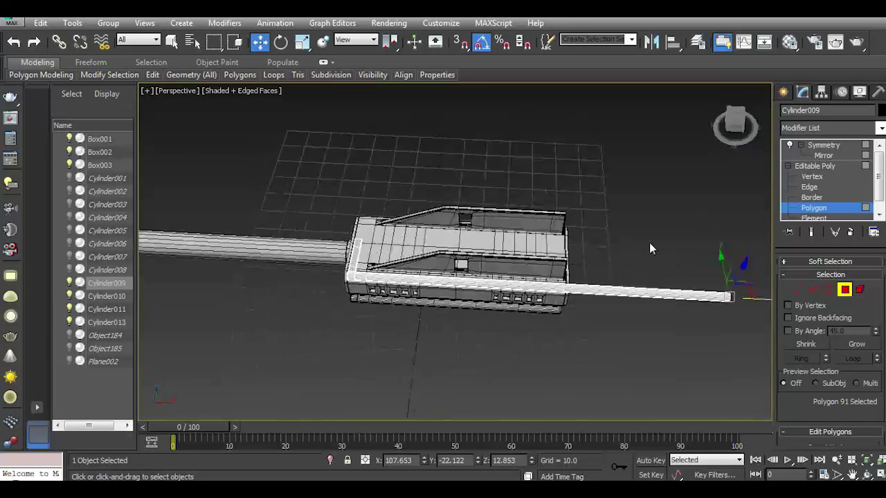
pyautogui.scroll(5, 714, 309)
pyautogui.scroll(2, 692, 297)
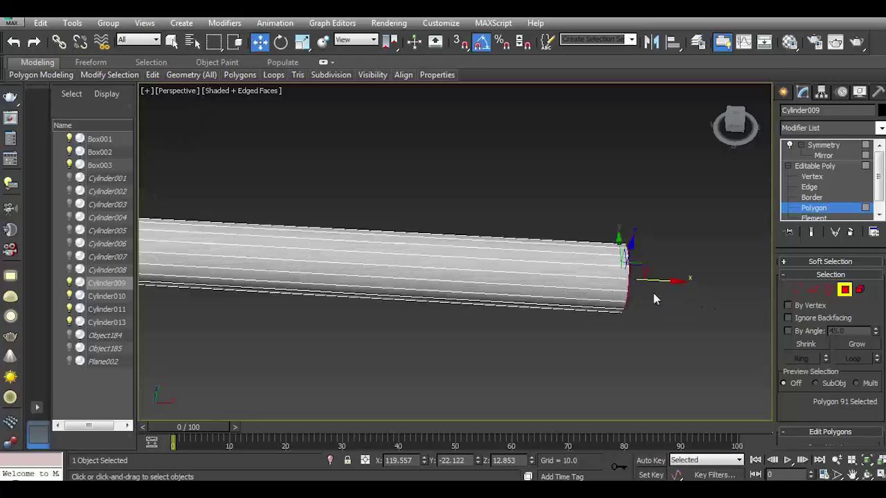
pyautogui.scroll(-6, 643, 277)
pyautogui.scroll(2, 649, 289)
pyautogui.scroll(1, 649, 289)
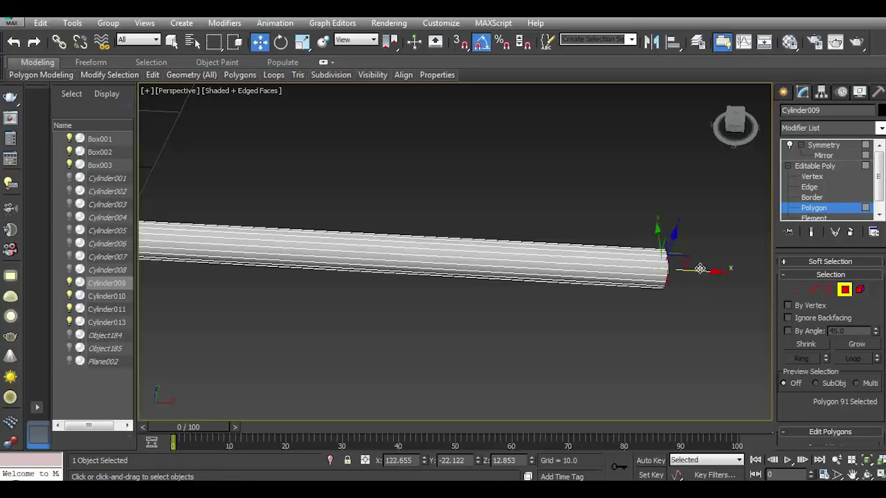
pyautogui.click(253, 119)
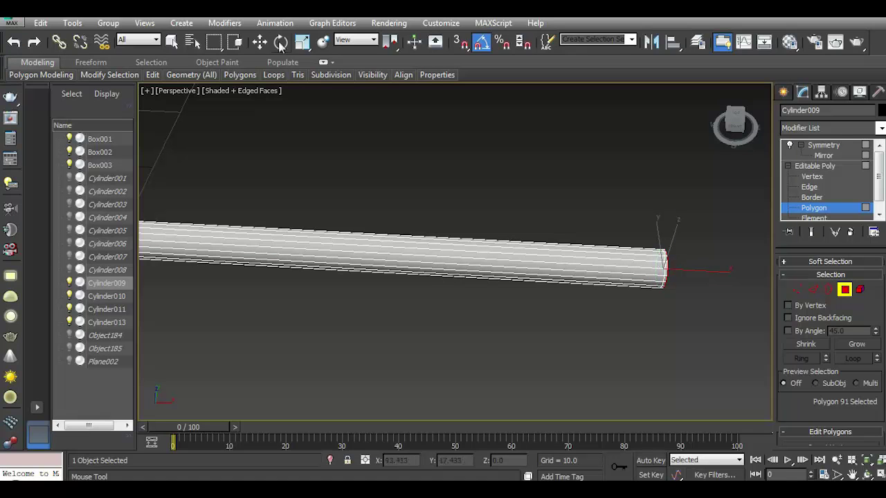
pyautogui.press('w')
pyautogui.click(832, 166)
pyautogui.click(821, 145)
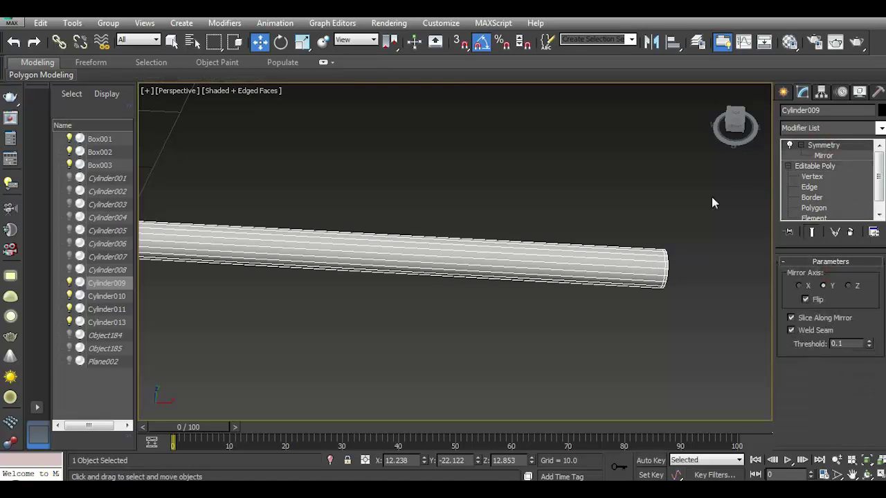
pyautogui.click(697, 199)
# Shift-drag the upper side pipe down in Z to clone it as Cylinder014.
pyautogui.scroll(-5, 386, 313)
pyautogui.click(321, 277)
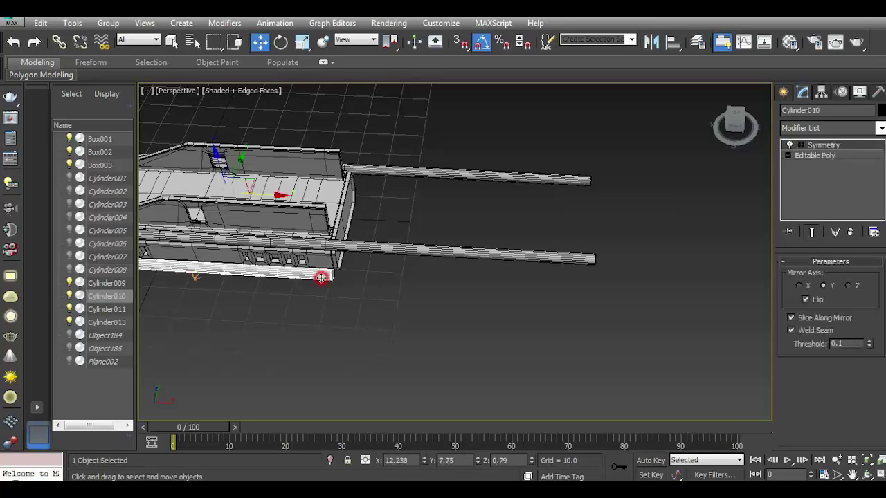
pyautogui.moveTo(437, 287)
pyautogui.keyDown('alt'); pyautogui.mouseDown(button='middle')
pyautogui.moveTo(563, 283)
pyautogui.moveTo(418, 247)
pyautogui.mouseUp(button='middle'); pyautogui.keyUp('alt')
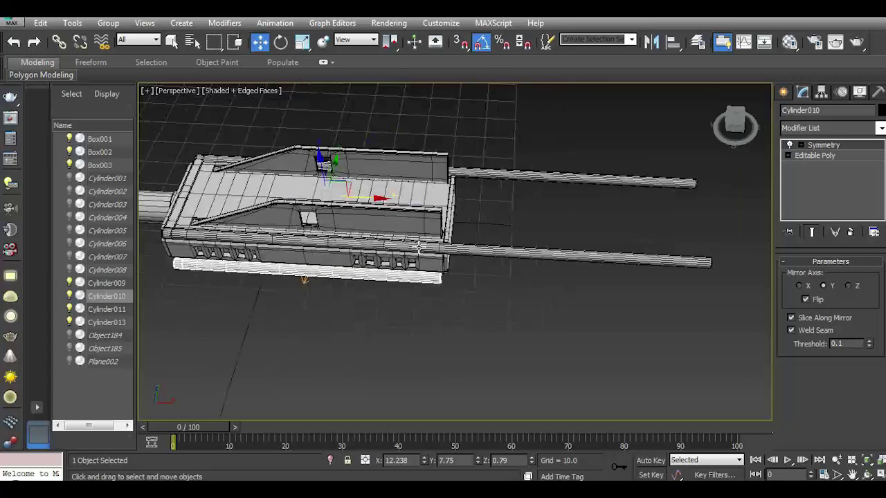
pyautogui.click(387, 290)
pyautogui.click(360, 244)
pyautogui.keyDown('shift'); pyautogui.moveTo(297, 208); pyautogui.dragTo(297, 236); pyautogui.keyUp('shift')
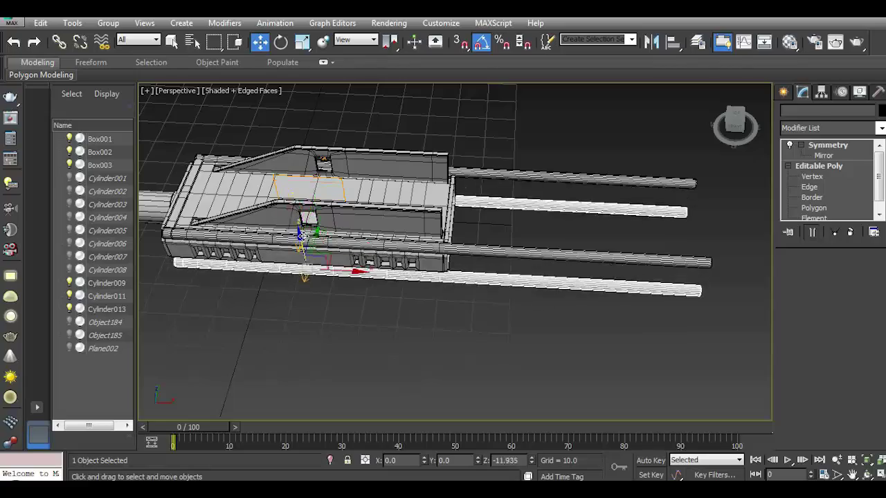
pyautogui.click(447, 302)
pyautogui.moveTo(759, 109)
pyautogui.mouseDown()
pyautogui.moveTo(740, 138)
pyautogui.moveTo(612, 212)
pyautogui.mouseUp()
pyautogui.click(736, 123)
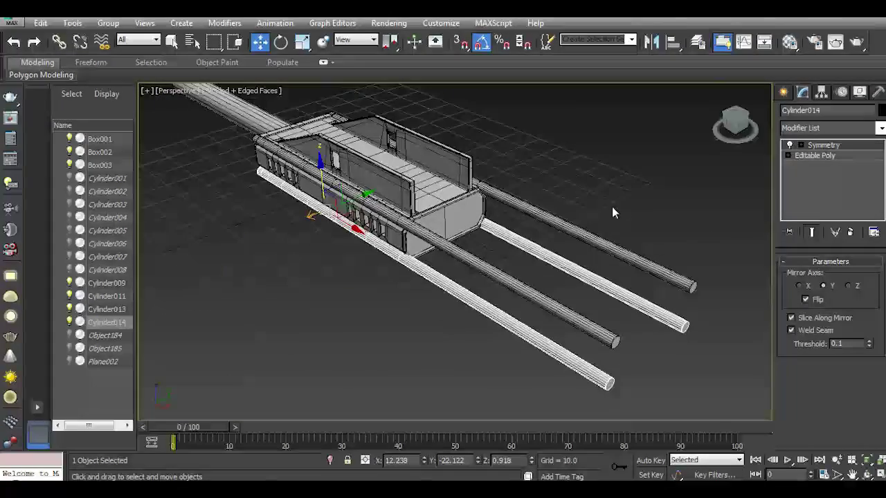
# Reselect the upper side pipe and pick its end-cap face at Polygon level.
pyautogui.click(490, 276)
pyautogui.press('4')
pyautogui.click(615, 341)
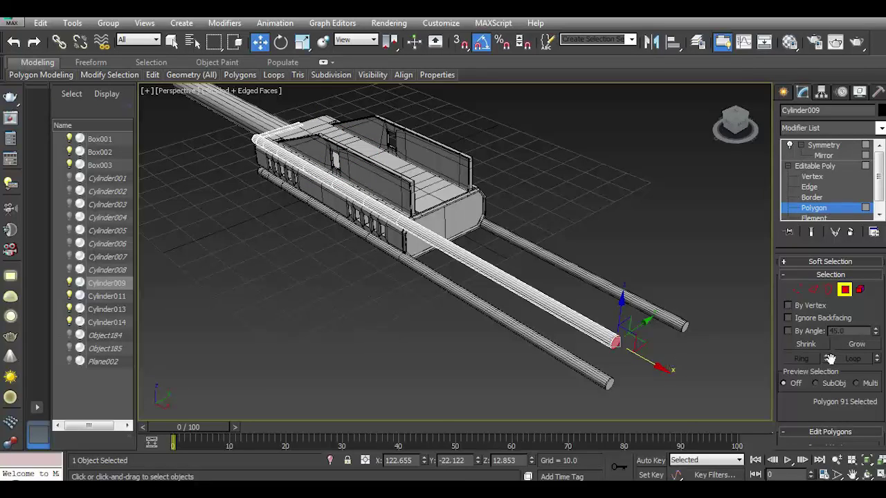
# Grow the pipe face selection, clone it as a separate object, and lower the new pipe.
pyautogui.click(855, 344)
pyautogui.click(854, 346)
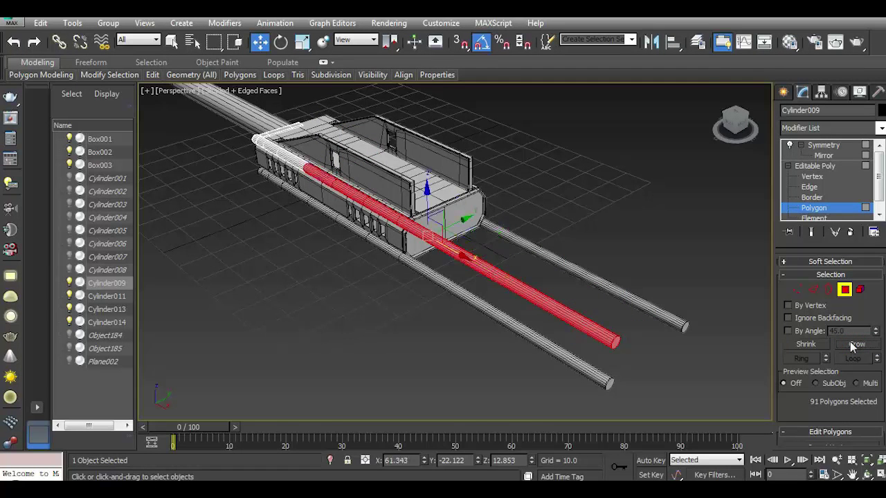
pyautogui.click(852, 344)
pyautogui.keyDown('shift'); pyautogui.moveTo(405, 210); pyautogui.dragTo(438, 185); pyautogui.keyUp('shift')
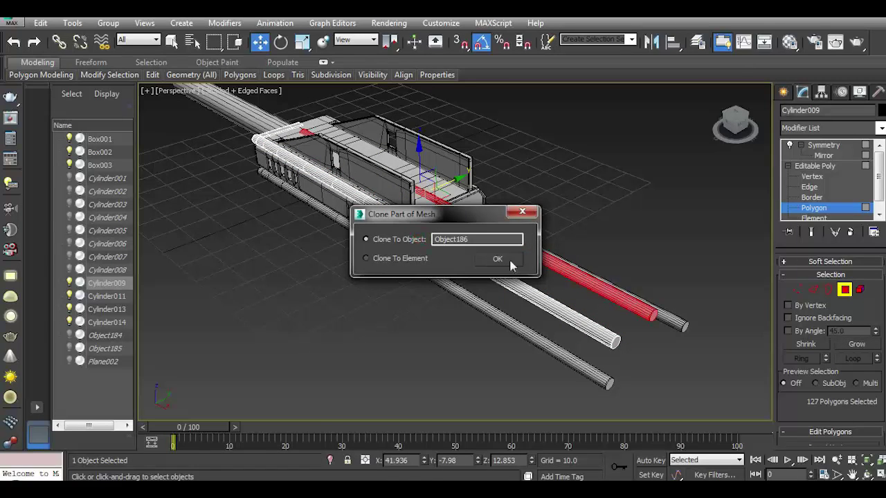
pyautogui.click(510, 264)
pyautogui.click(814, 166)
pyautogui.click(520, 247)
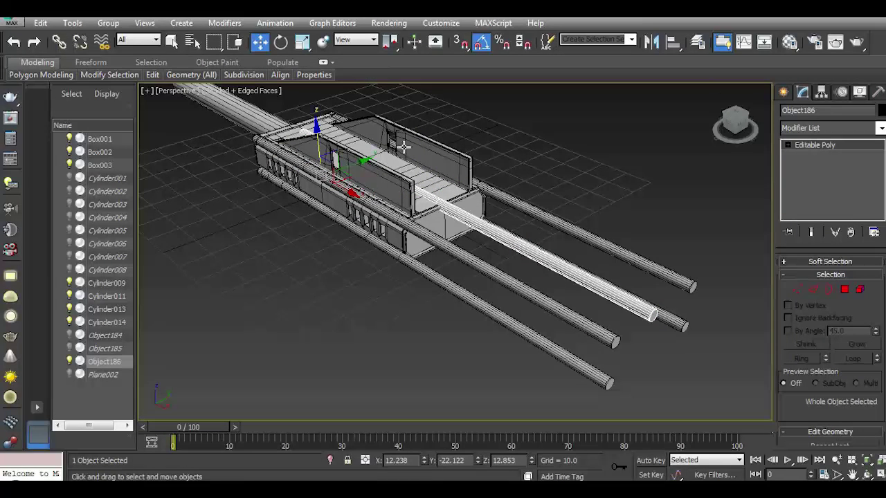
pyautogui.moveTo(316, 141); pyautogui.dragTo(324, 158)
# Centre the new pipe's pivot and push the pipe far out past the mallet head.
pyautogui.click(820, 92)
pyautogui.click(833, 173)
pyautogui.click(831, 242)
pyautogui.click(802, 92)
pyautogui.moveTo(462, 237); pyautogui.dragTo(768, 388)
pyautogui.scroll(-3, 768, 387)
pyautogui.keyDown('alt'); pyautogui.moveTo(526, 291); pyautogui.dragTo(565, 214, button='middle'); pyautogui.keyUp('alt')
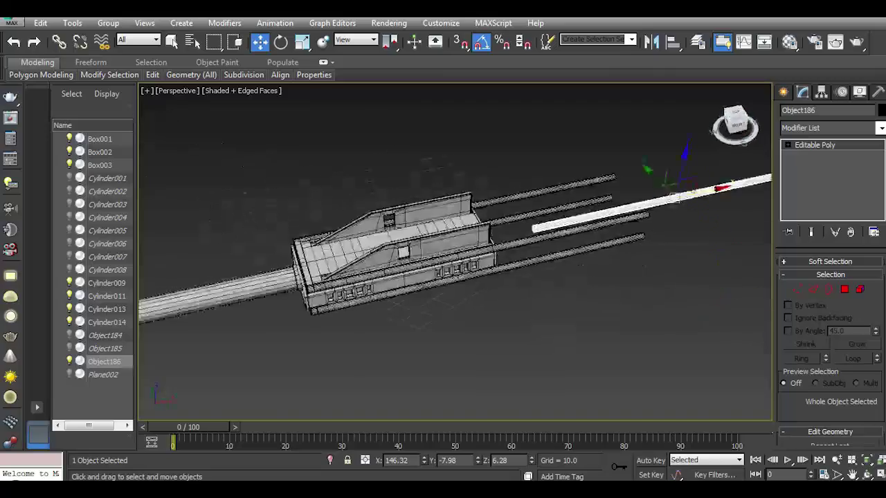
pyautogui.scroll(3, 565, 214)
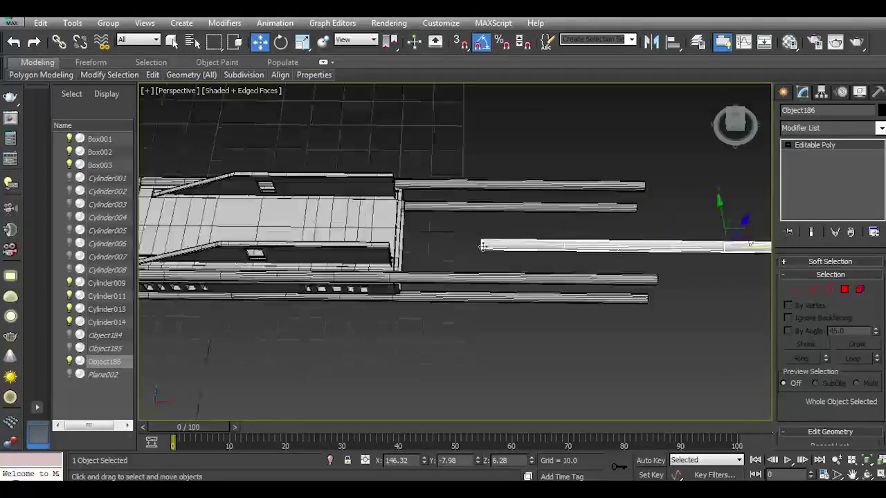
pyautogui.scroll(4, 579, 229)
# Cap the open border at the long rod's end using Border mode and Cap.
pyautogui.click(821, 293)
pyautogui.keyDown('alt'); pyautogui.moveTo(622, 311); pyautogui.dragTo(758, 276, button='middle'); pyautogui.keyUp('alt')
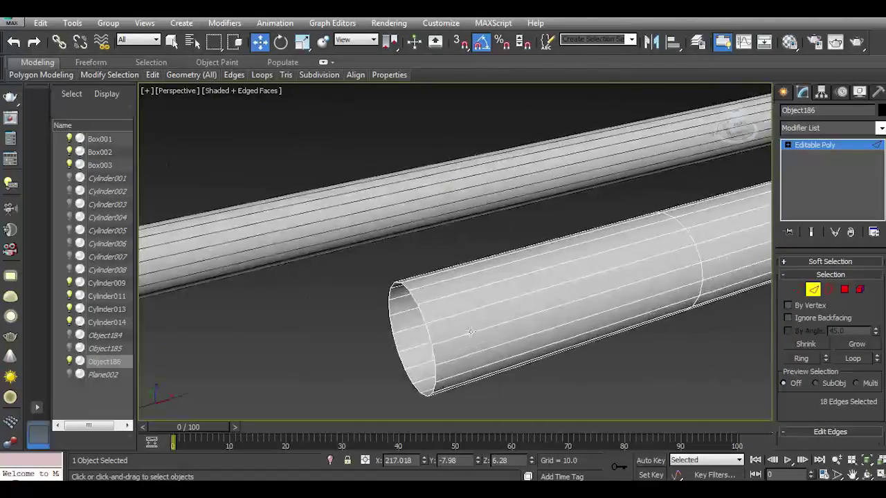
pyautogui.click(828, 290)
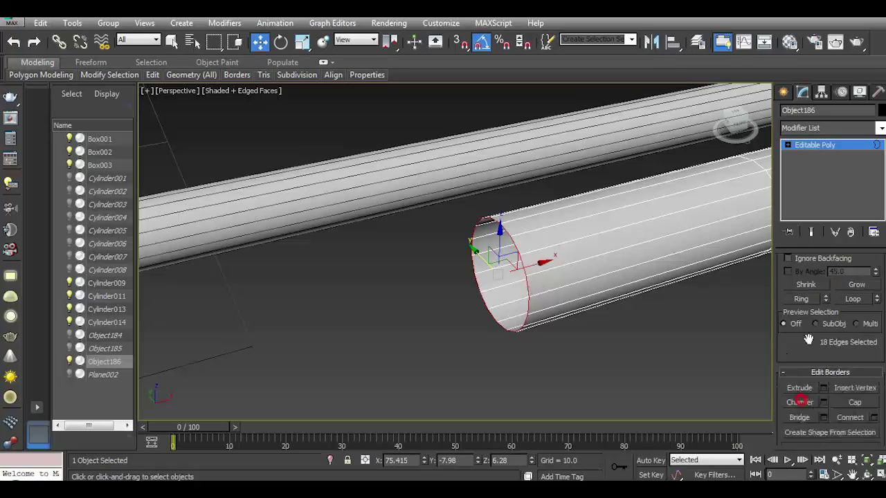
pyautogui.scroll(-3, 830, 332)
pyautogui.click(855, 344)
pyautogui.click(813, 146)
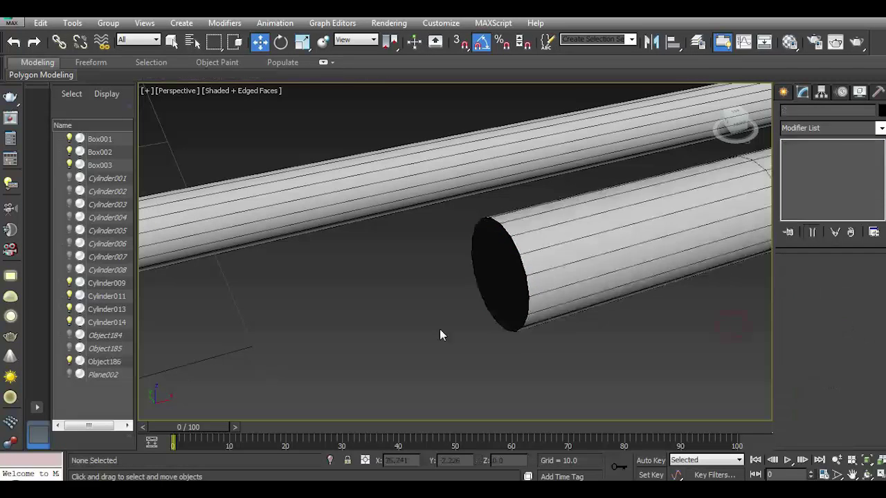
pyautogui.scroll(-6, 439, 329)
# Slide the long rod back along its length and reselect Object186.
pyautogui.keyDown('alt'); pyautogui.moveTo(406, 321); pyautogui.dragTo(655, 256, button='middle'); pyautogui.keyUp('alt')
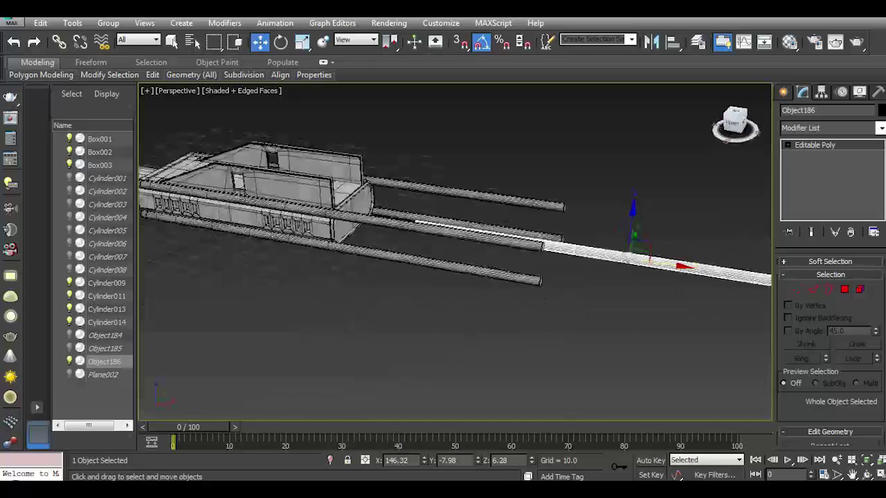
pyautogui.moveTo(656, 265); pyautogui.dragTo(538, 235)
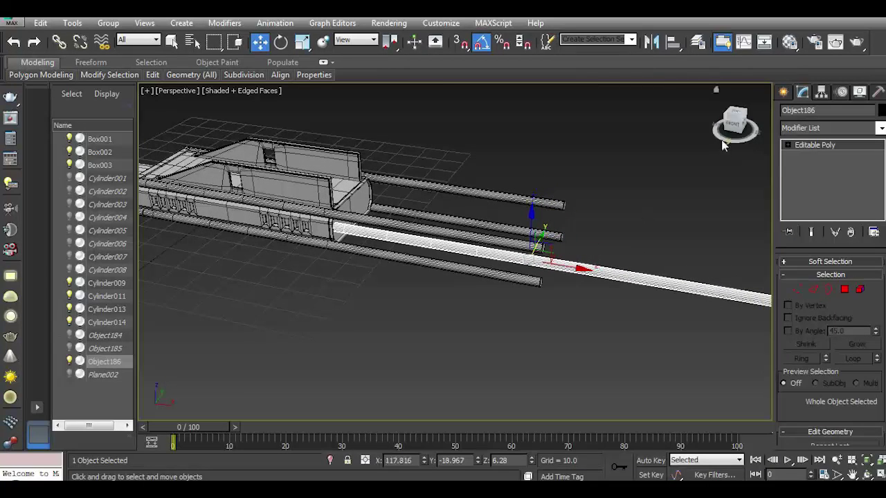
pyautogui.click(728, 130)
pyautogui.click(544, 229)
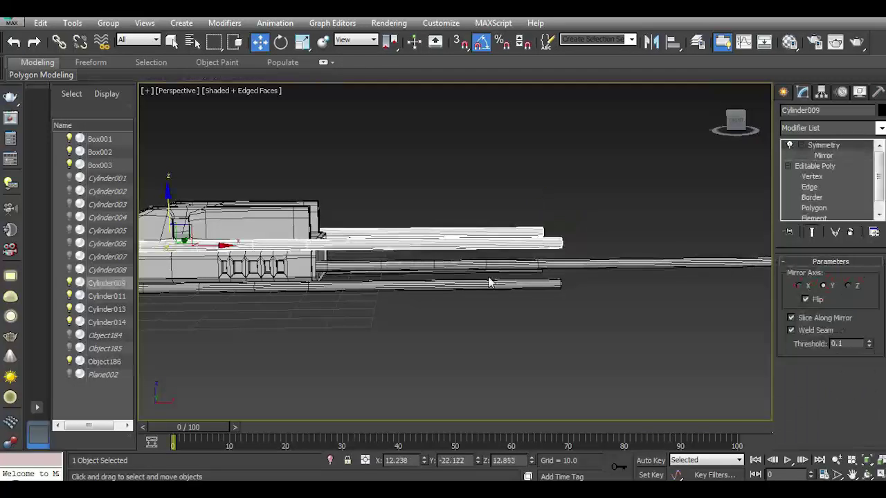
pyautogui.click(514, 267)
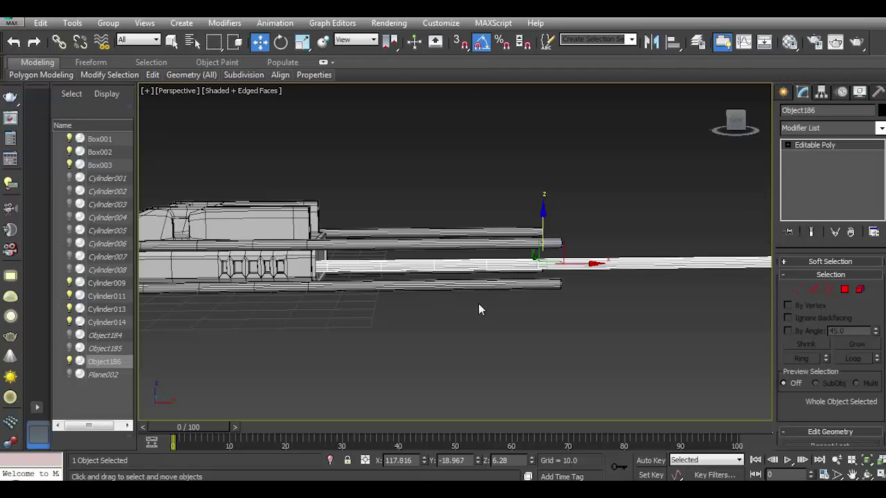
# In Polygon mode, select the end-cap polygons of Object186 from the front view.
pyautogui.press('f')
pyautogui.press('l')
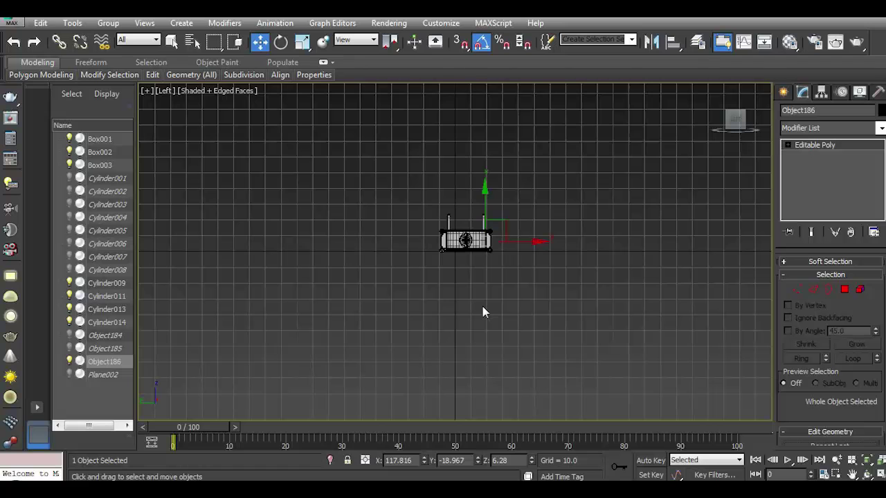
pyautogui.press('r')
pyautogui.press('f')
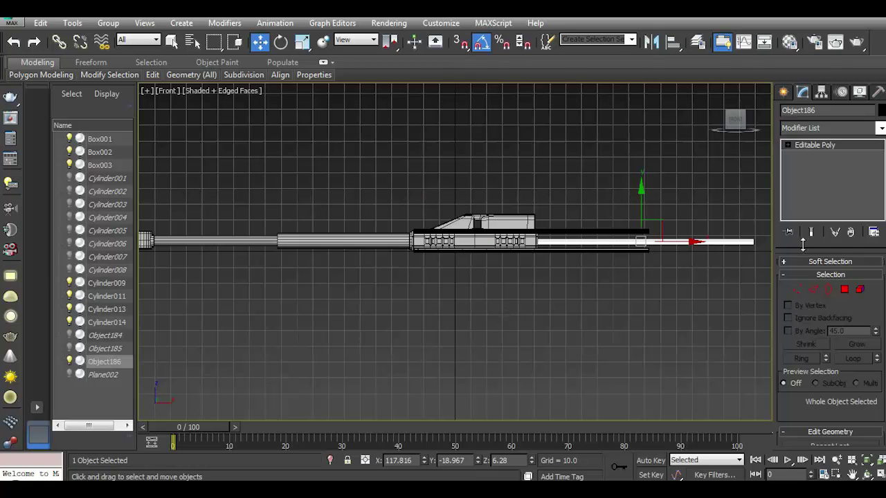
pyautogui.moveTo(697, 250); pyautogui.dragTo(565, 273, button='middle')
pyautogui.scroll(2, 554, 275)
pyautogui.scroll(2, 626, 277)
pyautogui.scroll(2, 690, 280)
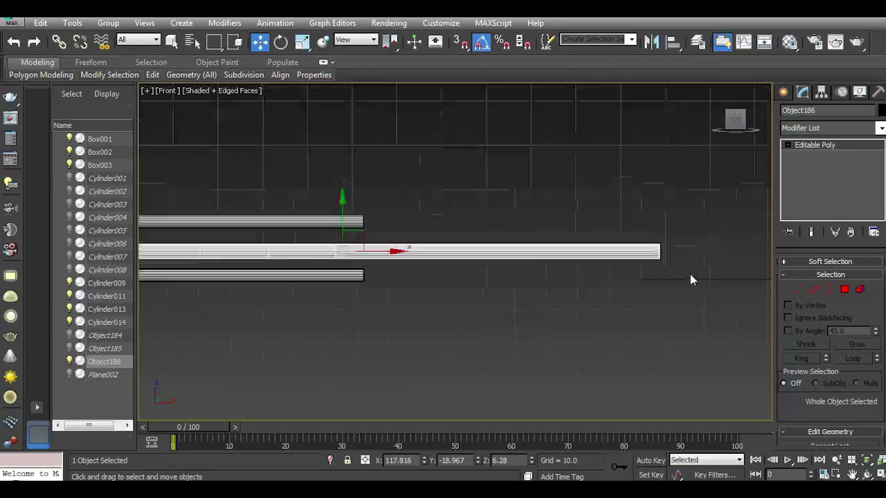
pyautogui.click(844, 289)
pyautogui.click(674, 263)
pyautogui.click(735, 122)
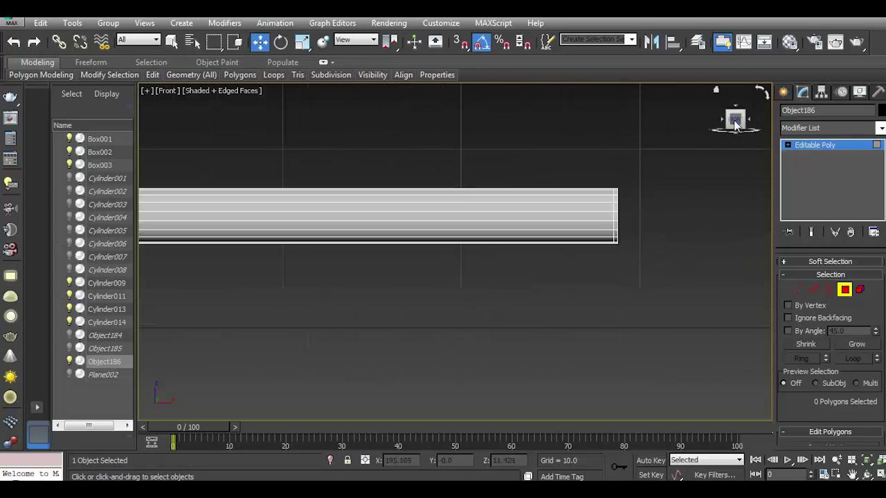
pyautogui.moveTo(734, 121); pyautogui.dragTo(574, 176)
pyautogui.click(533, 193)
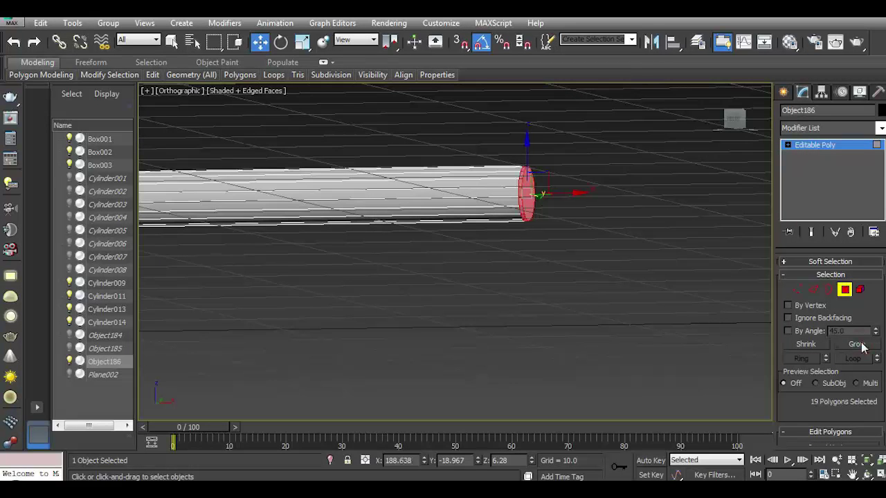
# Pull Object186's end cap back along X so the rod ends level with the side pipes.
pyautogui.press('f')
pyautogui.scroll(1, 607, 304)
pyautogui.scroll(2, 660, 232)
pyautogui.scroll(2, 662, 234)
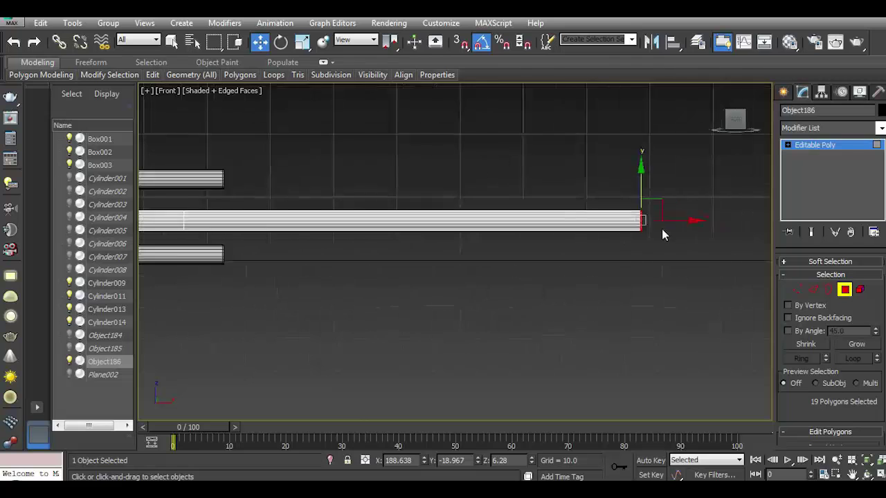
pyautogui.scroll(2, 662, 234)
pyautogui.moveTo(672, 214)
pyautogui.mouseDown(button='middle')
pyautogui.moveTo(421, 217)
pyautogui.moveTo(639, 235)
pyautogui.mouseUp(button='middle')
pyautogui.moveTo(615, 236); pyautogui.dragTo(347, 225)
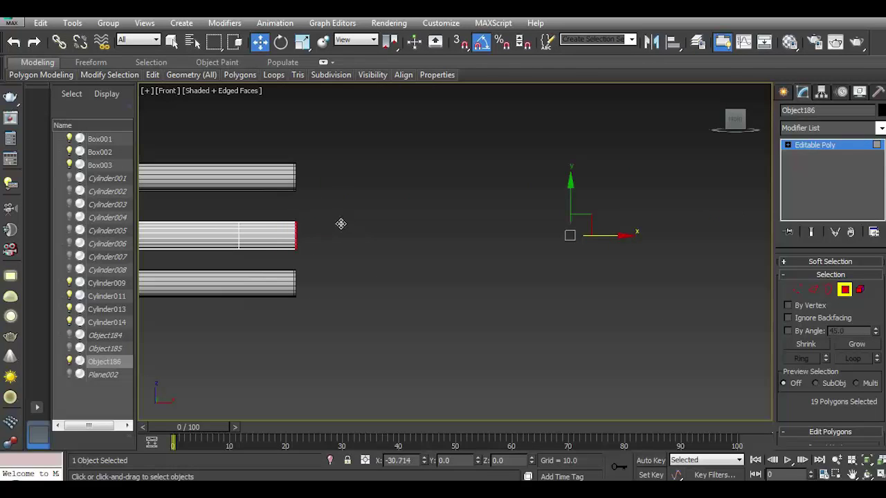
pyautogui.scroll(-3, 527, 286)
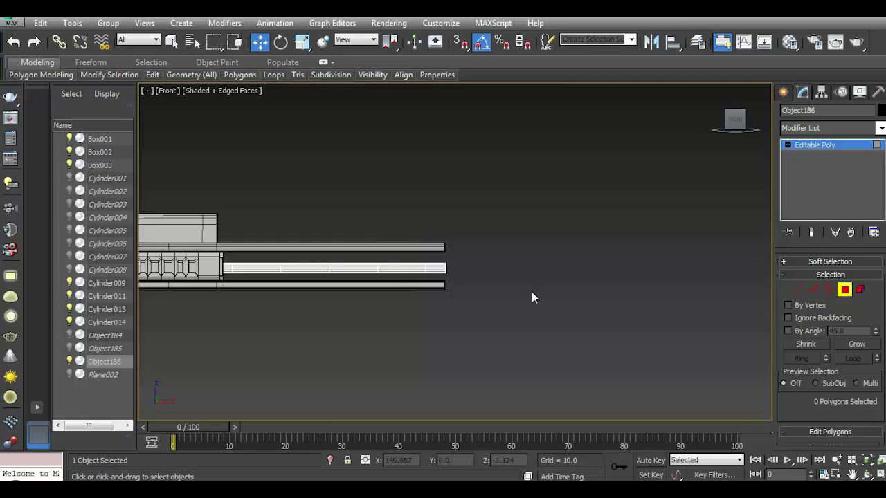
pyautogui.press('p')
pyautogui.moveTo(532, 294)
pyautogui.keyDown('alt'); pyautogui.mouseDown(button='middle')
pyautogui.moveTo(397, 211)
pyautogui.moveTo(223, 169)
pyautogui.mouseUp(button='middle'); pyautogui.keyUp('alt')
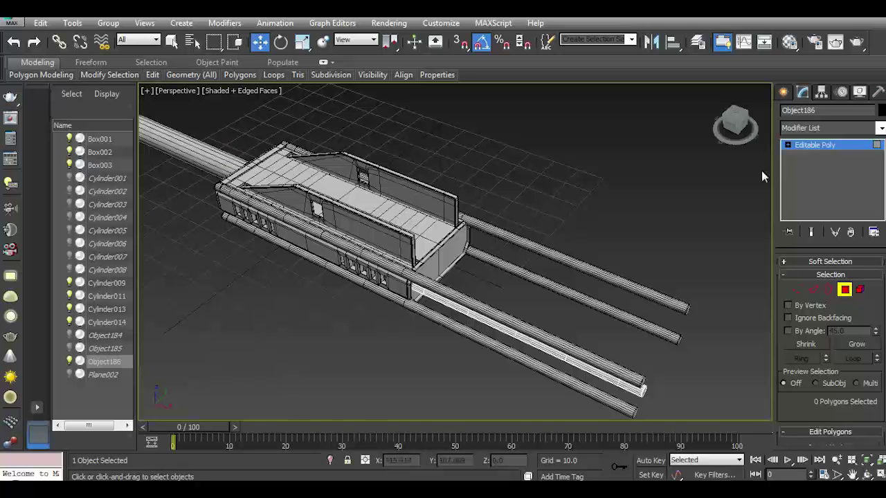
# Isolate Cylinder011 and select its end-cap polygons using Grow, then exit isolation.
pyautogui.click(201, 163)
pyautogui.click(330, 460)
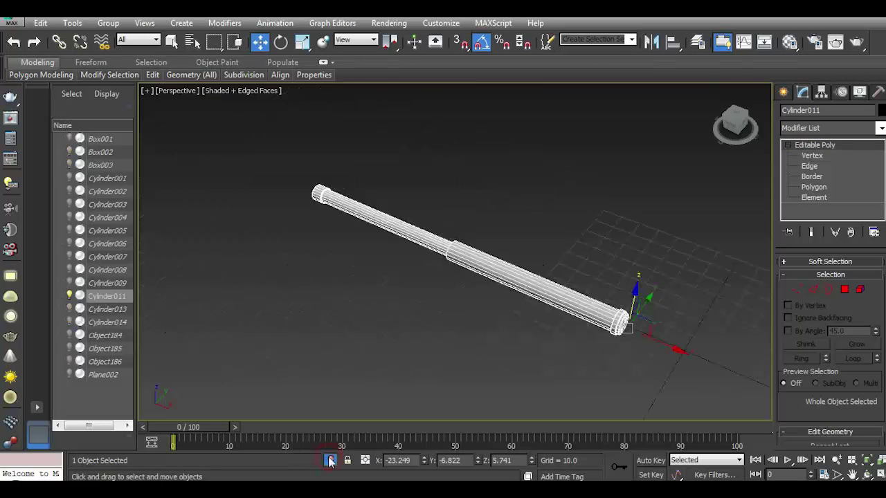
pyautogui.scroll(3, 560, 299)
pyautogui.click(844, 289)
pyautogui.click(482, 220)
pyautogui.scroll(2, 482, 220)
pyautogui.click(855, 344)
pyautogui.click(855, 343)
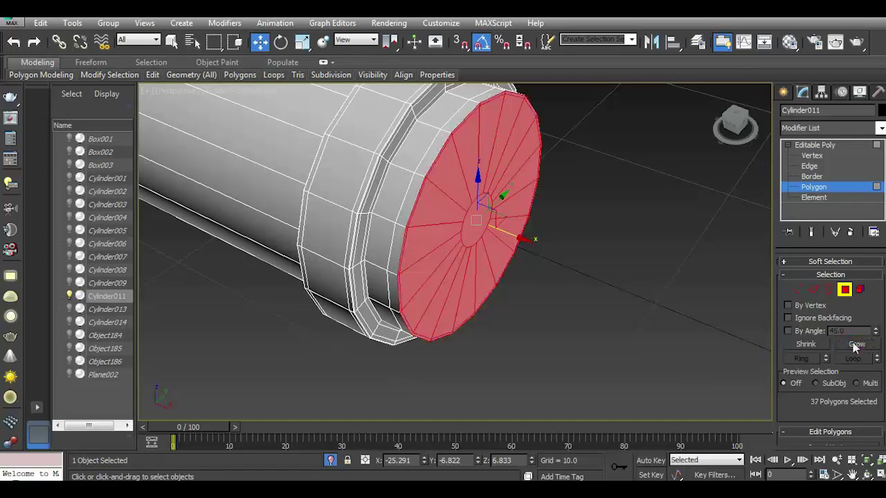
pyautogui.click(855, 344)
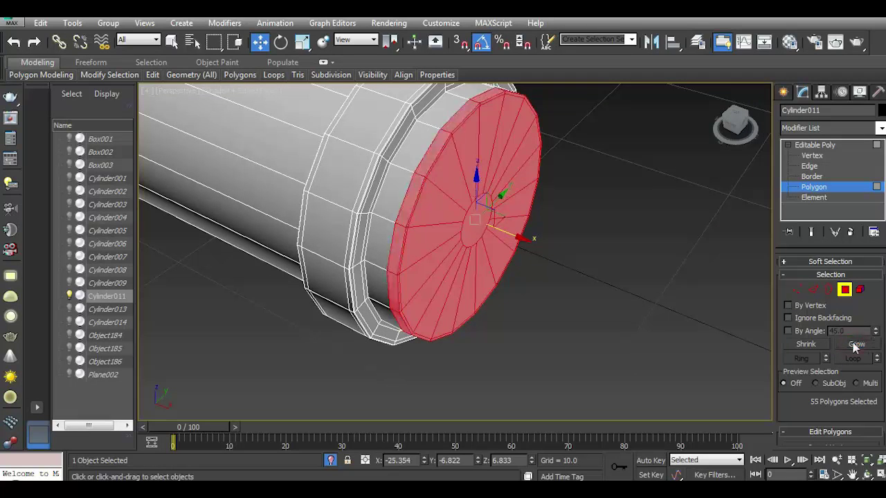
pyautogui.click(804, 346)
pyautogui.click(330, 461)
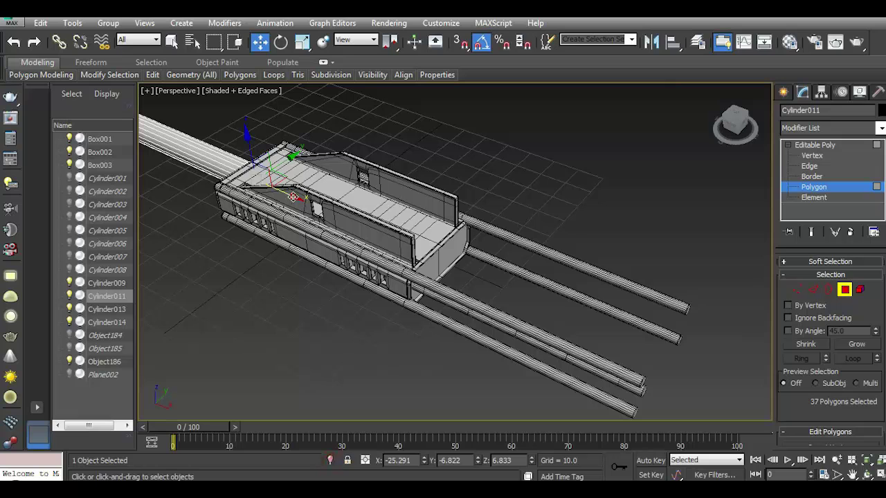
# Move the cap out and extrude it twice by 30.686 as a group through the head.
pyautogui.moveTo(461, 272); pyautogui.dragTo(481, 281)
pyautogui.scroll(2, 480, 286)
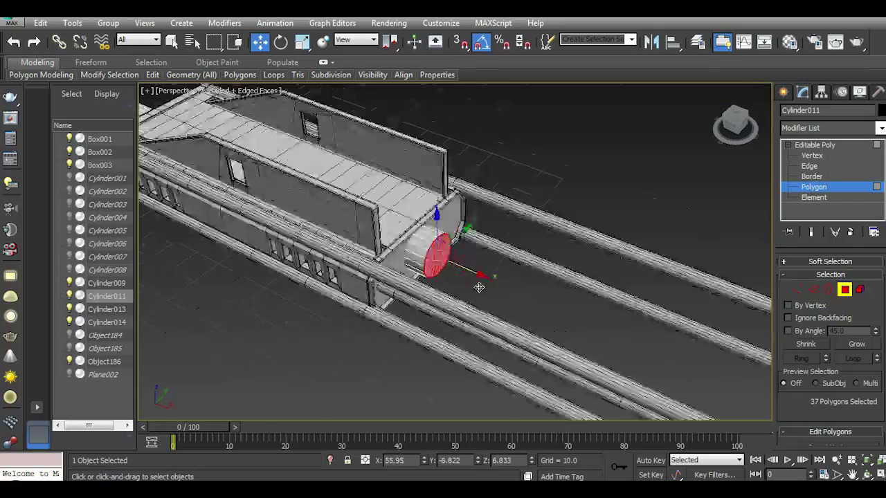
pyautogui.scroll(2, 481, 286)
pyautogui.hotkey('shift', 'e')
pyautogui.click(263, 177)
pyautogui.moveTo(262, 159); pyautogui.dragTo(291, 124)
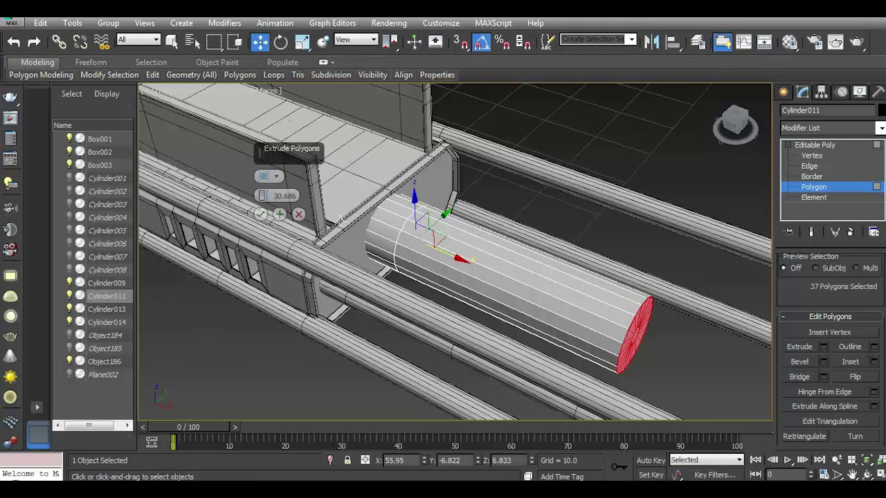
pyautogui.scroll(-5, 339, 220)
pyautogui.click(280, 215)
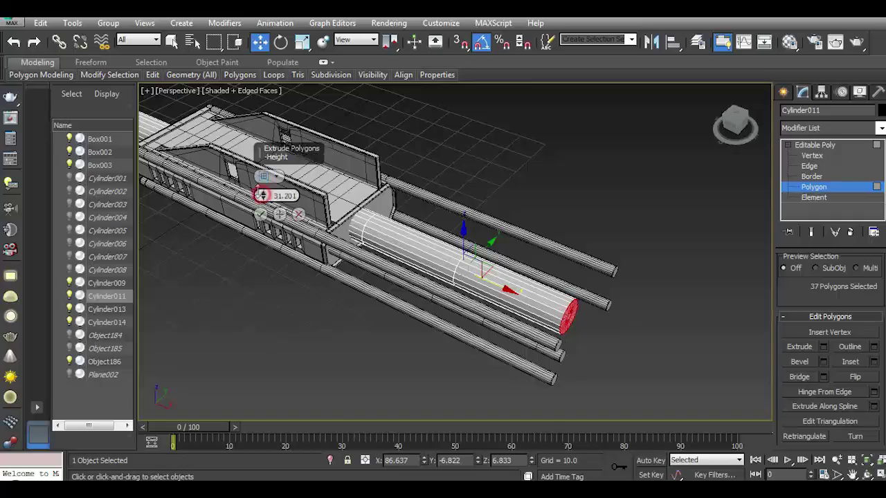
pyautogui.click(260, 214)
pyautogui.click(814, 144)
pyautogui.click(754, 166)
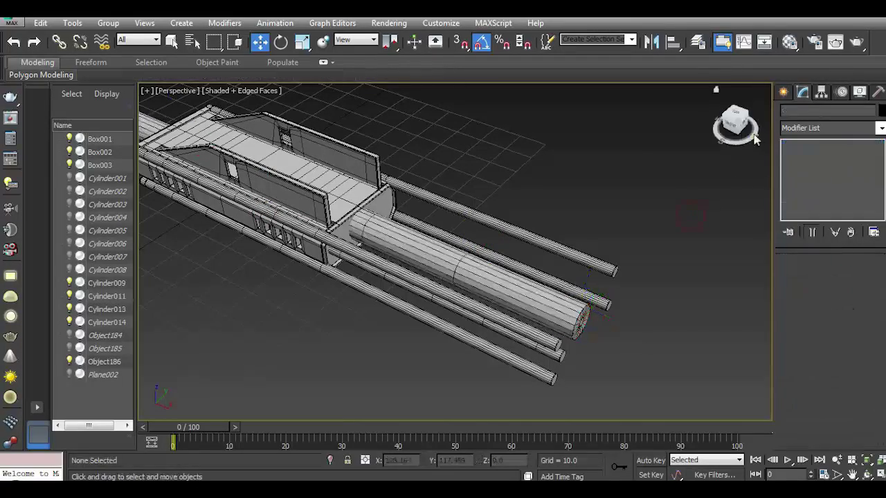
pyautogui.click(735, 122)
# Shift-drag a side pipe beside the right-hand pipe to clone it as Object187.
pyautogui.keyDown('alt'); pyautogui.moveTo(484, 263); pyautogui.dragTo(501, 299, button='middle'); pyautogui.keyUp('alt')
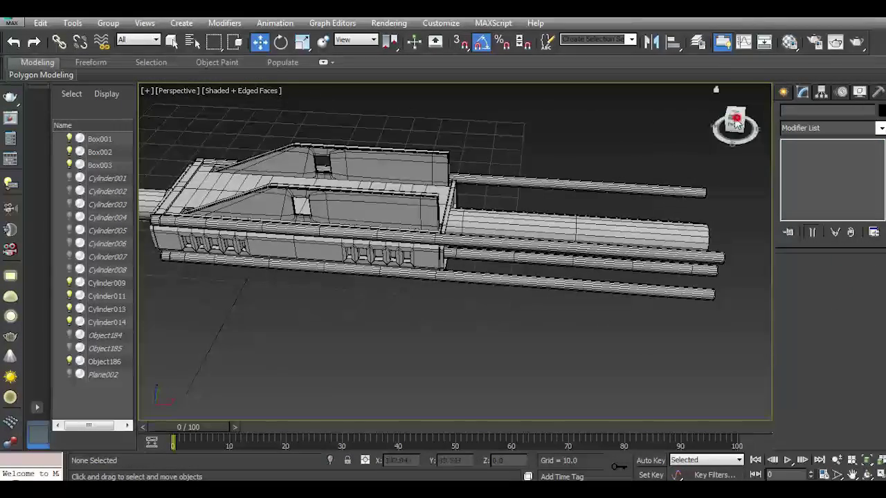
pyautogui.moveTo(736, 123); pyautogui.dragTo(733, 126)
pyautogui.moveTo(602, 235)
pyautogui.keyDown('alt'); pyautogui.mouseDown(button='middle')
pyautogui.moveTo(616, 224)
pyautogui.moveTo(230, 292)
pyautogui.mouseUp(button='middle'); pyautogui.keyUp('alt')
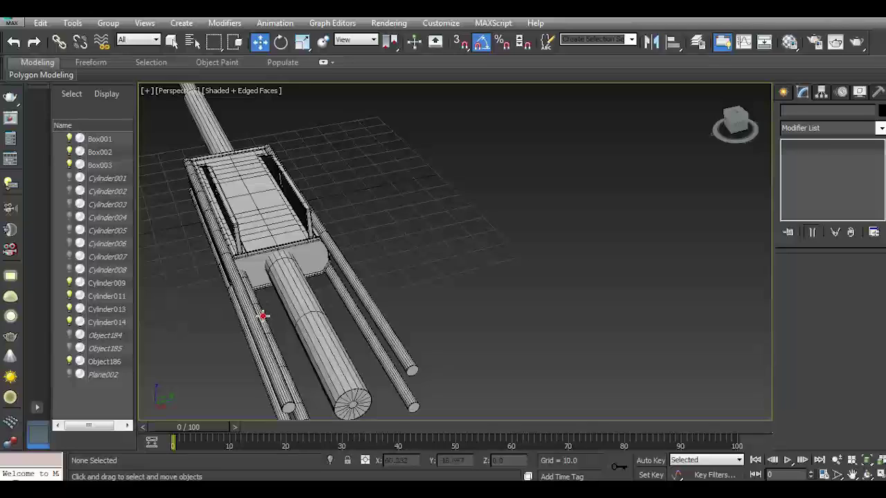
pyautogui.click(263, 316)
pyautogui.moveTo(349, 393); pyautogui.dragTo(430, 379)
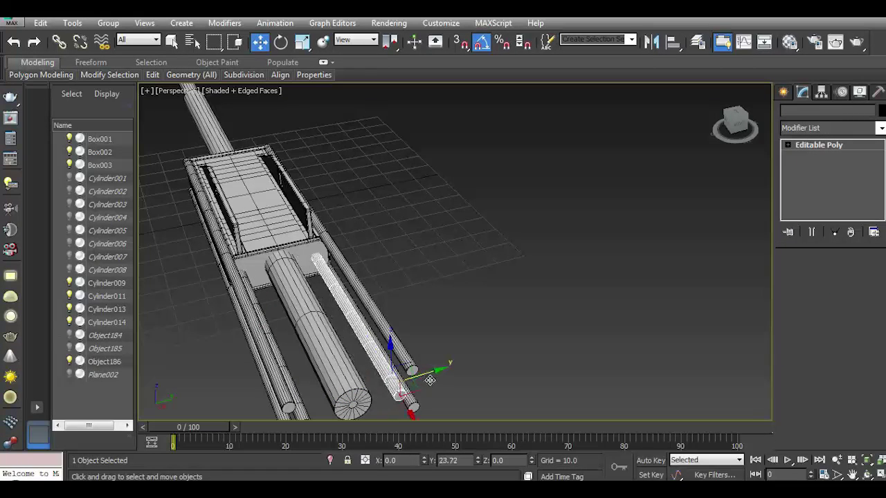
pyautogui.click(437, 305)
pyautogui.moveTo(437, 304)
pyautogui.keyDown('alt'); pyautogui.mouseDown(button='middle')
pyautogui.moveTo(472, 309)
pyautogui.moveTo(502, 266)
pyautogui.mouseUp(button='middle'); pyautogui.keyUp('alt')
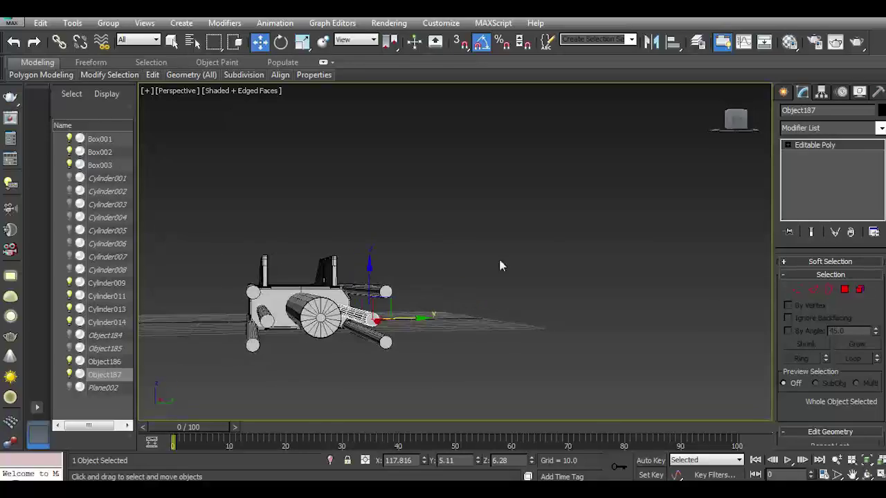
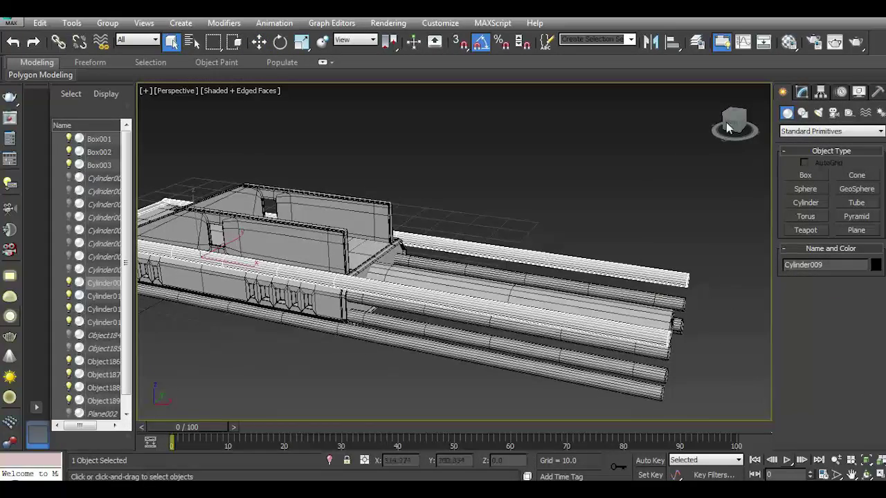
# Take Cylinder009's Editable Poly to Edge level and start Swift Loop on the side pipe.
pyautogui.moveTo(726, 126); pyautogui.dragTo(716, 128)
pyautogui.click(802, 92)
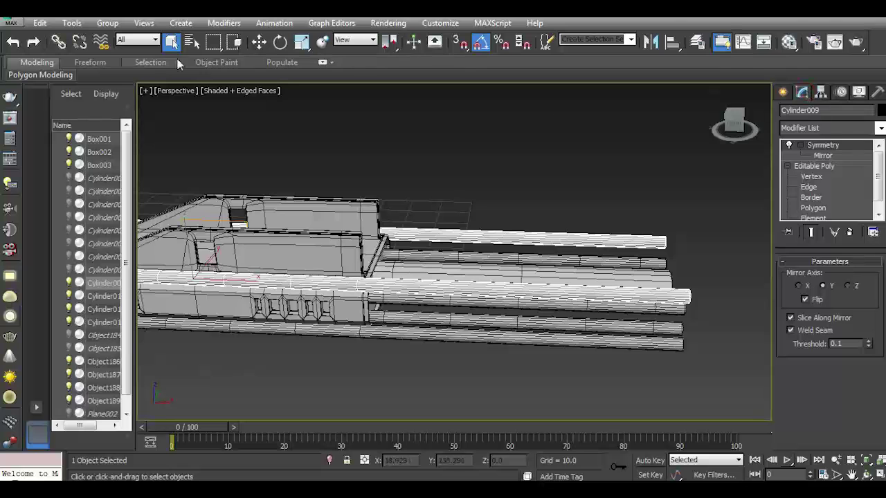
pyautogui.click(260, 43)
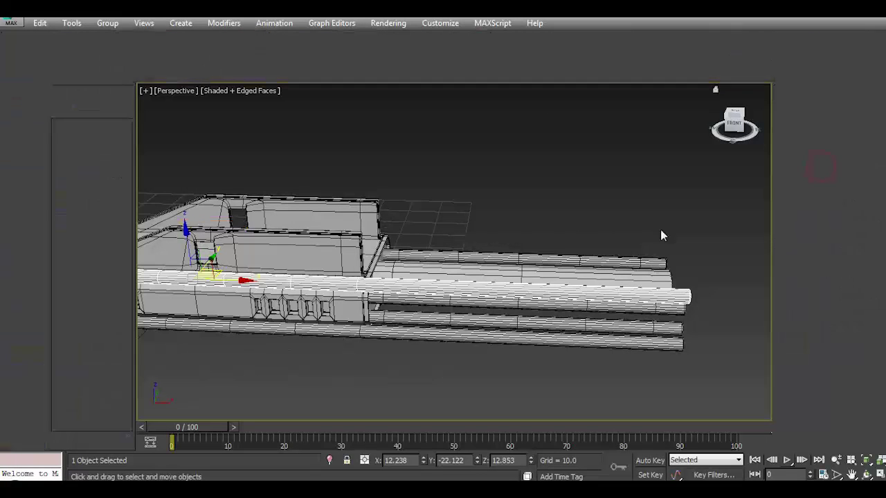
pyautogui.click(815, 166)
pyautogui.click(808, 187)
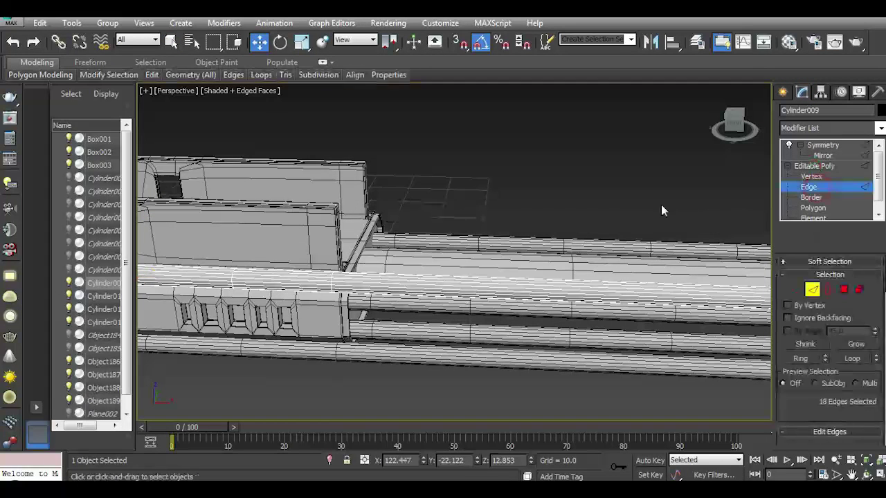
pyautogui.scroll(3, 436, 295)
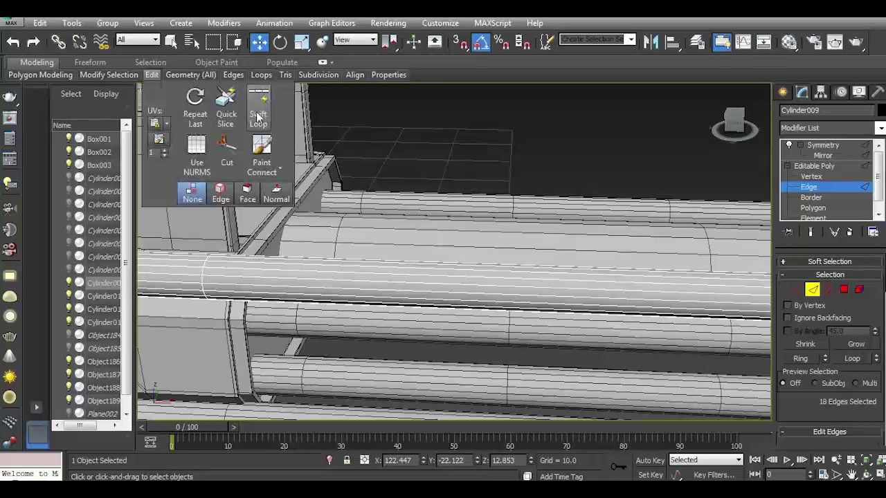
pyautogui.click(256, 105)
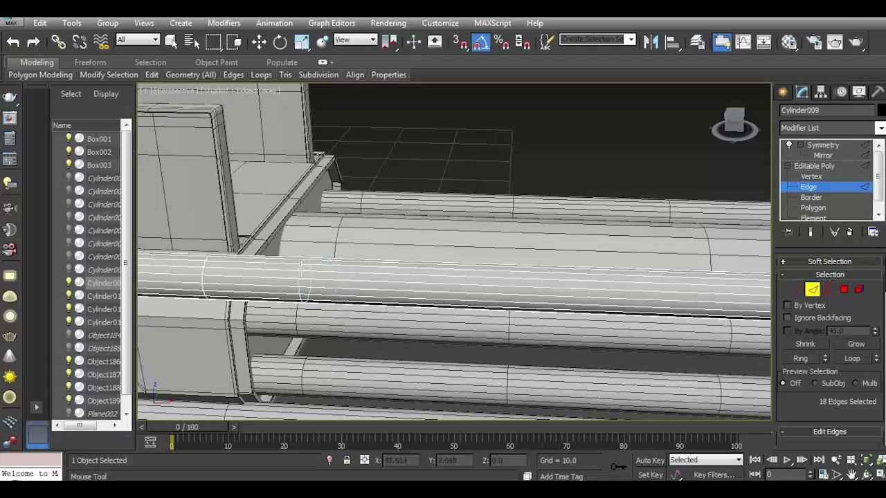
# Exit Swift Loop and select seven faces on the side pipe in Polygon mode.
pyautogui.press('w')
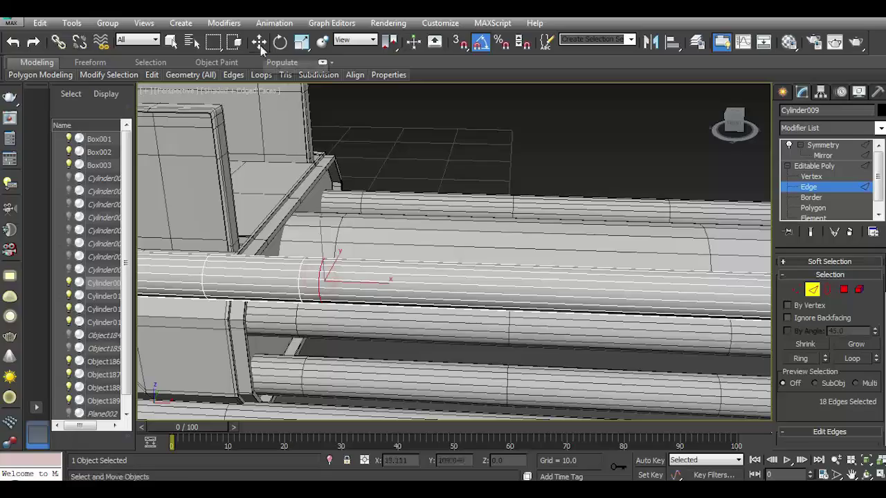
pyautogui.click(844, 289)
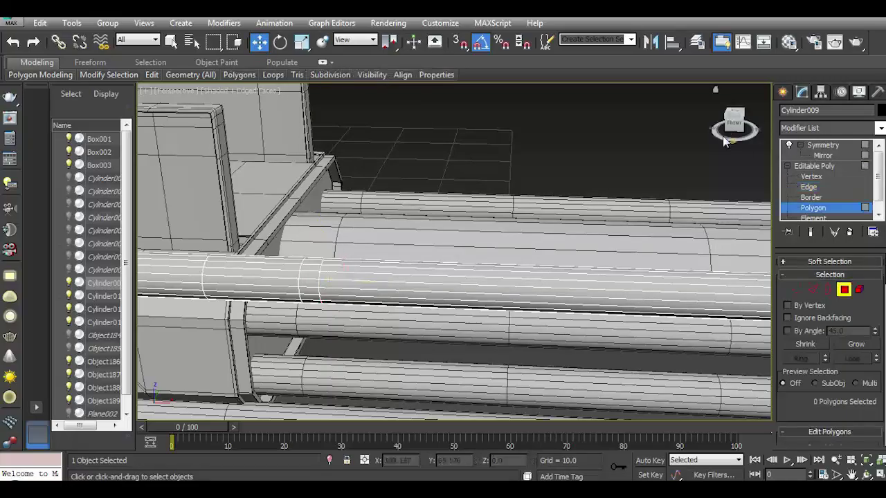
pyautogui.moveTo(733, 123)
pyautogui.mouseDown()
pyautogui.moveTo(699, 131)
pyautogui.moveTo(726, 127)
pyautogui.mouseUp()
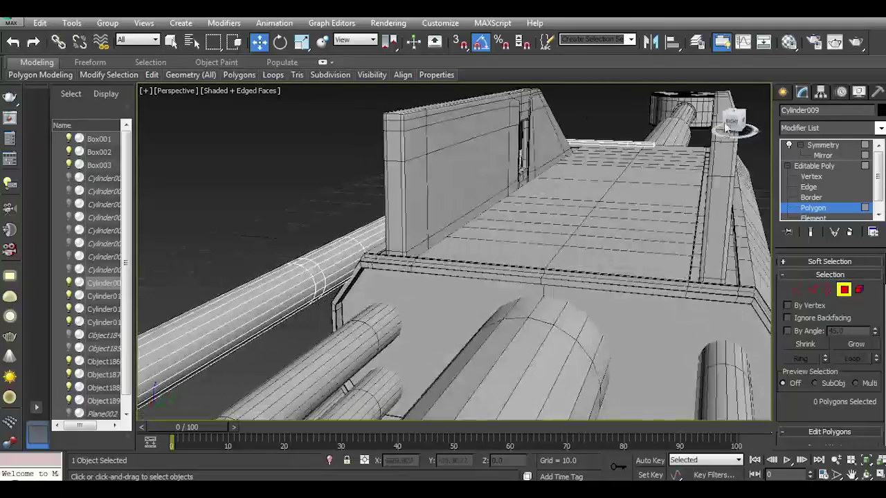
pyautogui.scroll(3, 297, 278)
pyautogui.click(336, 262)
pyautogui.keyDown('ctrl'); pyautogui.click(344, 282); pyautogui.keyUp('ctrl')
pyautogui.keyDown('ctrl'); pyautogui.click(324, 253); pyautogui.keyUp('ctrl')
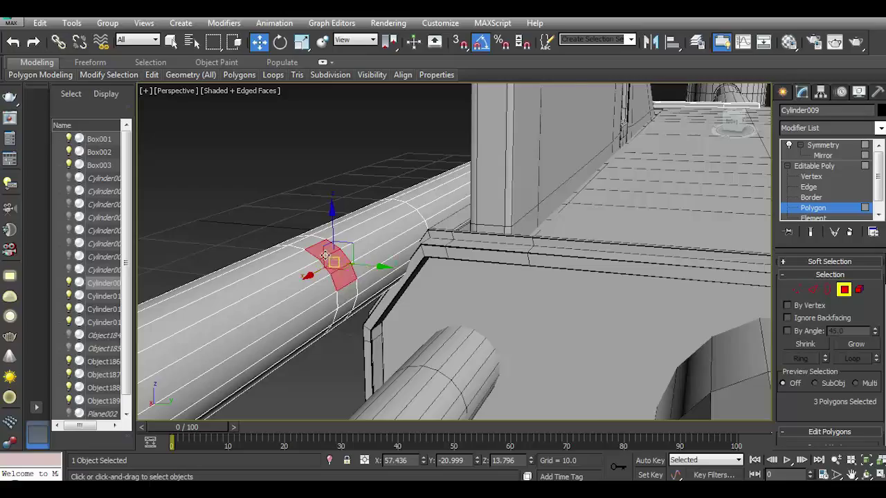
pyautogui.scroll(-3, 324, 255)
pyautogui.moveTo(733, 123)
pyautogui.mouseDown()
pyautogui.moveTo(713, 131)
pyautogui.moveTo(731, 122)
pyautogui.moveTo(718, 137)
pyautogui.moveTo(723, 132)
pyautogui.mouseUp()
pyautogui.keyDown('ctrl'); pyautogui.click(325, 248); pyautogui.keyUp('ctrl')
pyautogui.keyDown('ctrl'); pyautogui.click(330, 292); pyautogui.keyUp('ctrl')
pyautogui.keyDown('ctrl'); pyautogui.click(334, 307); pyautogui.keyUp('ctrl')
pyautogui.keyDown('ctrl'); pyautogui.click(404, 282); pyautogui.keyUp('ctrl')
pyautogui.scroll(-3, 830, 346)
pyautogui.scroll(-3, 830, 346)
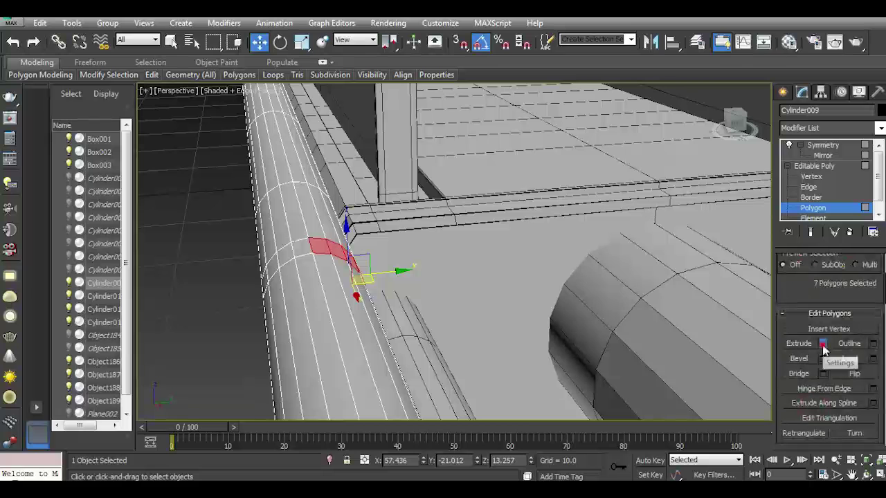
# Extrude the selected faces, test Make Planar on Z then Y, and undo the extrusion.
pyautogui.click(823, 343)
pyautogui.moveTo(465, 278); pyautogui.dragTo(465, 256)
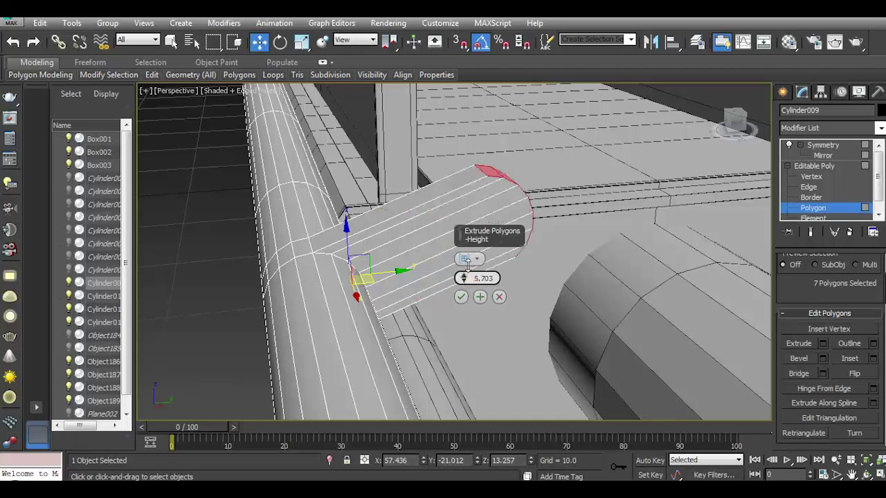
pyautogui.click(460, 296)
pyautogui.scroll(-3, 871, 313)
pyautogui.click(872, 343)
pyautogui.hotkey('ctrl', 'z')
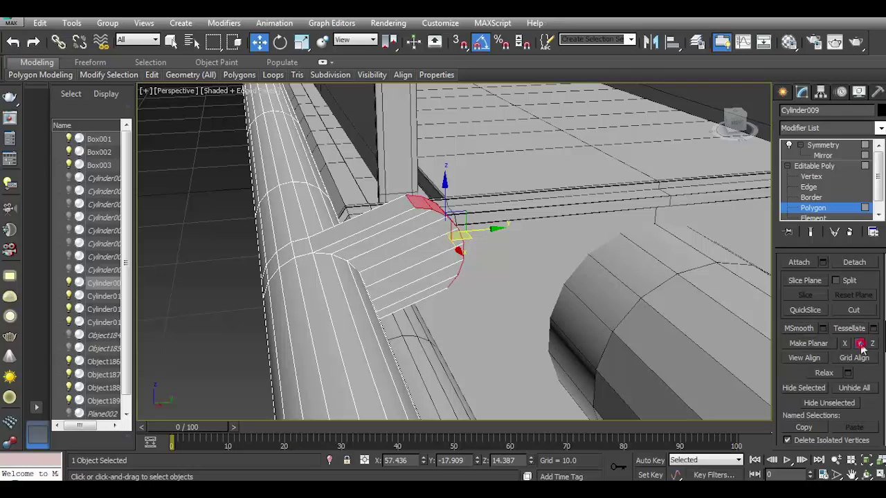
pyautogui.click(860, 344)
pyautogui.moveTo(731, 123)
pyautogui.mouseDown()
pyautogui.moveTo(433, 190)
pyautogui.moveTo(426, 226)
pyautogui.mouseUp()
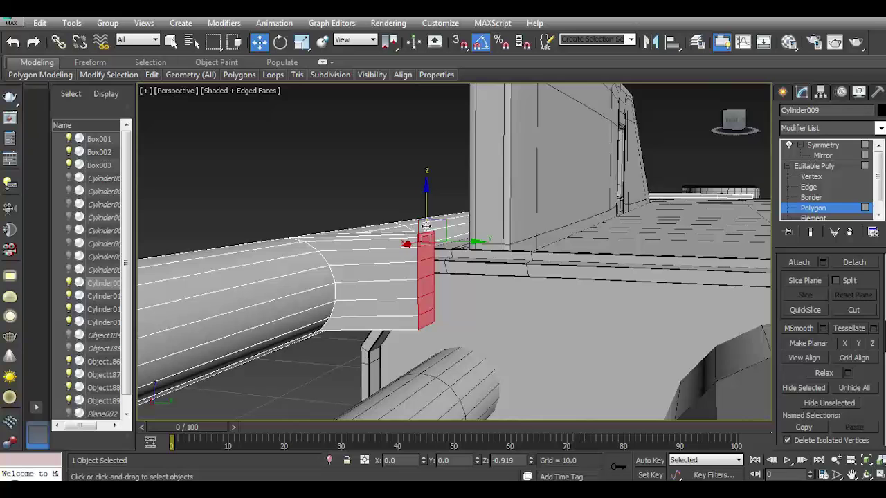
pyautogui.hotkey('ctrl', 'z')
pyautogui.hotkey('ctrl', 'z')
pyautogui.hotkey('ctrl', 'z')
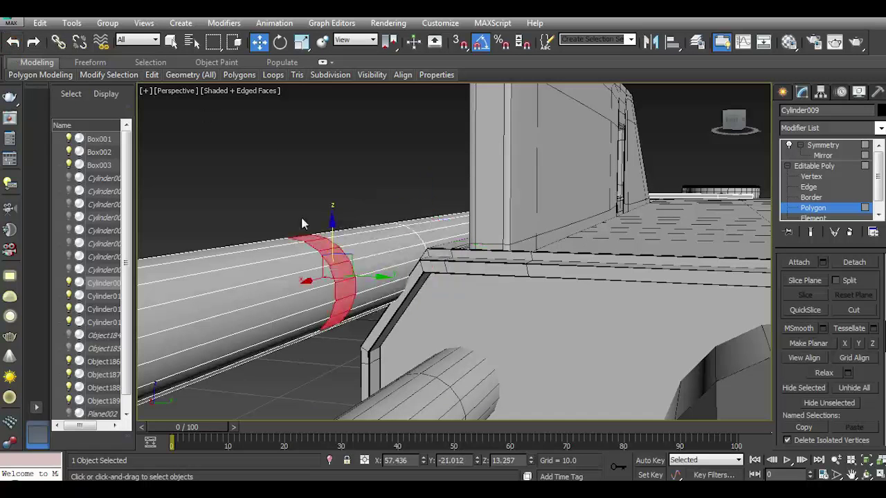
# Extrude the faces as a single group, then try flattening along X and undo it.
pyautogui.moveTo(733, 121); pyautogui.dragTo(713, 138)
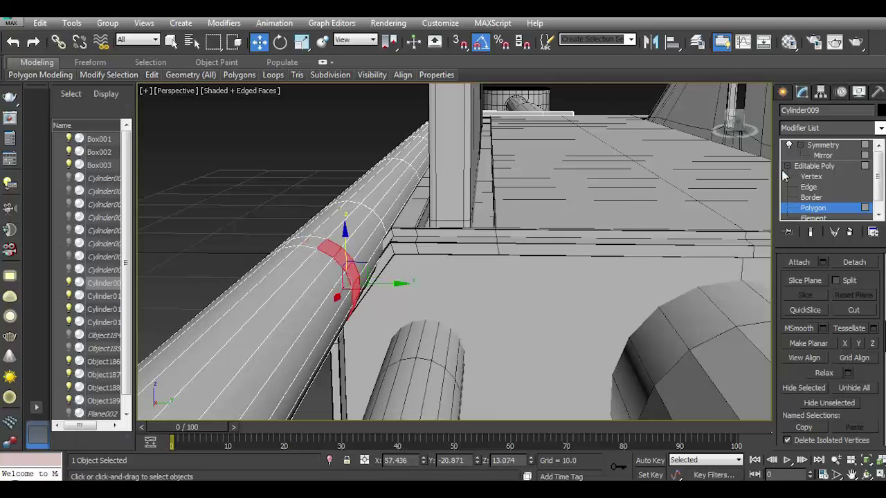
pyautogui.keyDown('alt'); pyautogui.moveTo(484, 276); pyautogui.dragTo(397, 262, button='middle'); pyautogui.keyUp('alt')
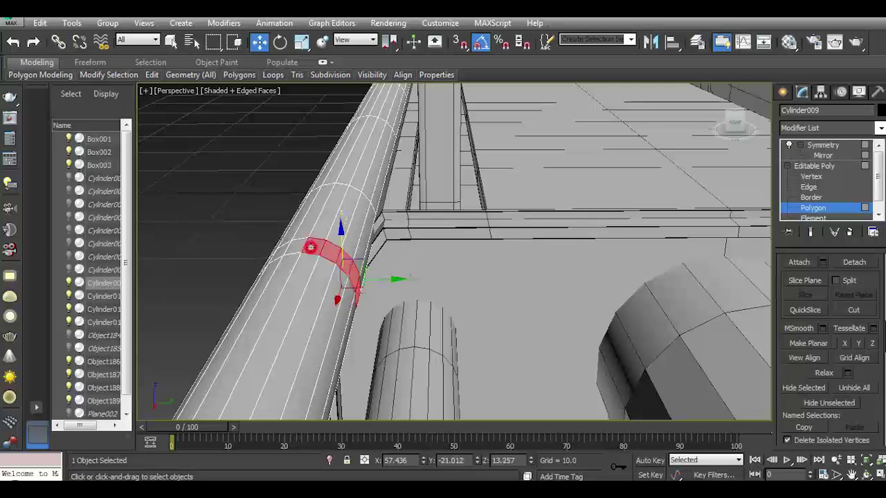
pyautogui.scroll(2, 865, 325)
pyautogui.scroll(2, 865, 325)
pyautogui.scroll(2, 864, 325)
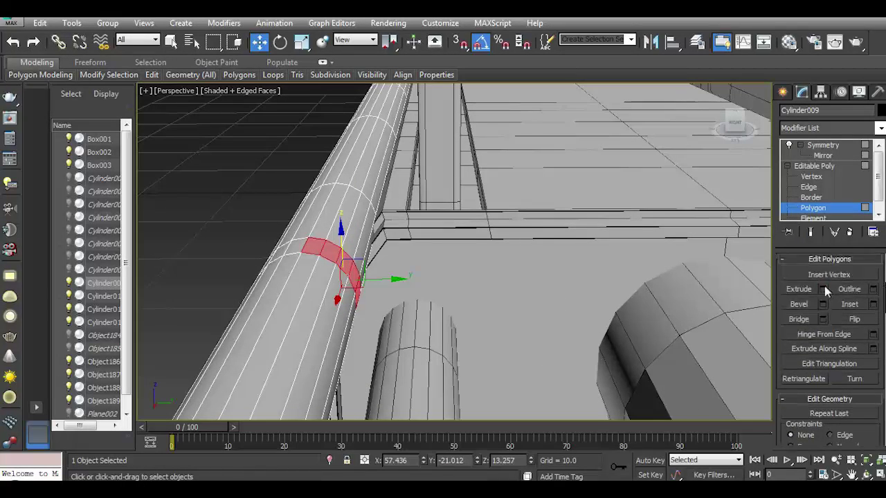
pyautogui.click(823, 290)
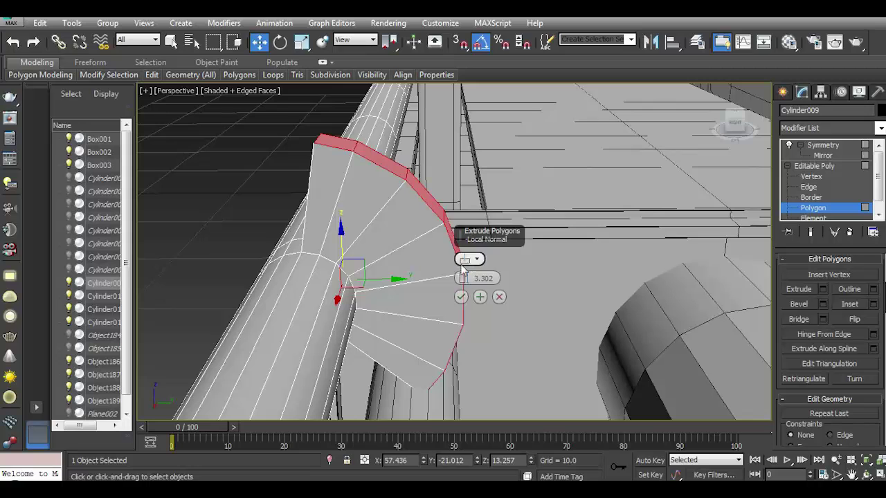
pyautogui.click(469, 259)
pyautogui.click(463, 259)
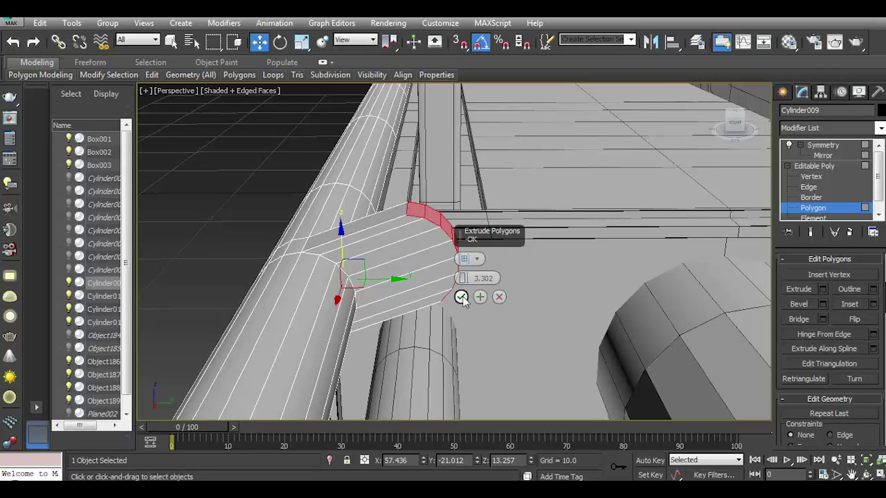
pyautogui.click(461, 297)
pyautogui.scroll(-3, 830, 332)
pyautogui.scroll(-2, 837, 339)
pyautogui.click(845, 339)
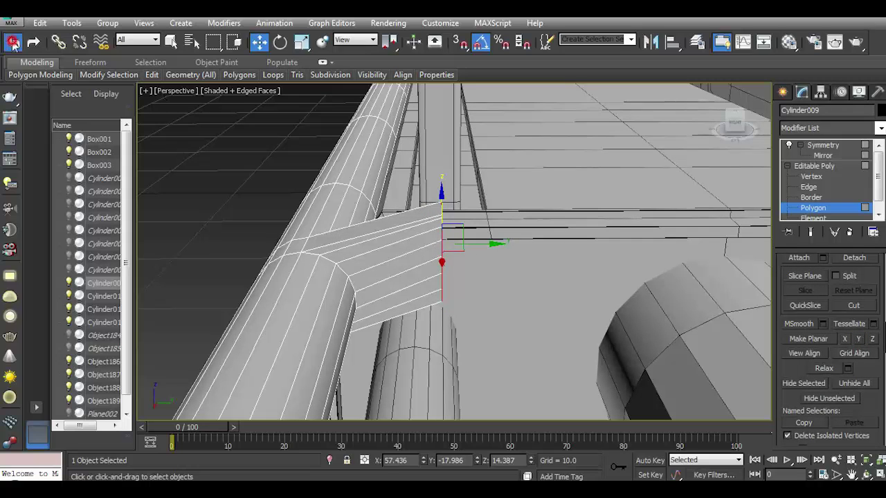
pyautogui.click(13, 42)
# Re-extrude the branch much longer and nudge its end down, then slightly up.
pyautogui.scroll(3, 829, 271)
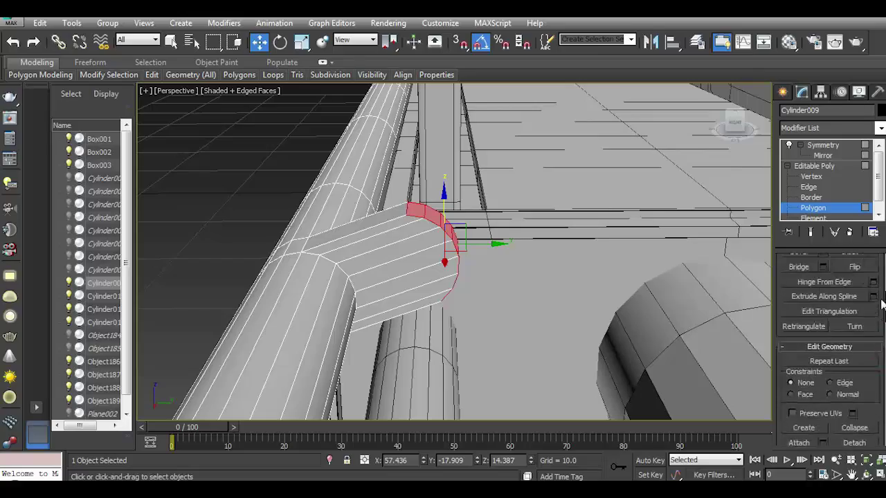
pyautogui.scroll(2, 829, 271)
pyautogui.click(822, 269)
pyautogui.moveTo(526, 311)
pyautogui.keyDown('alt'); pyautogui.mouseDown(button='middle')
pyautogui.moveTo(485, 297)
pyautogui.moveTo(503, 259)
pyautogui.mouseUp(button='middle'); pyautogui.keyUp('alt')
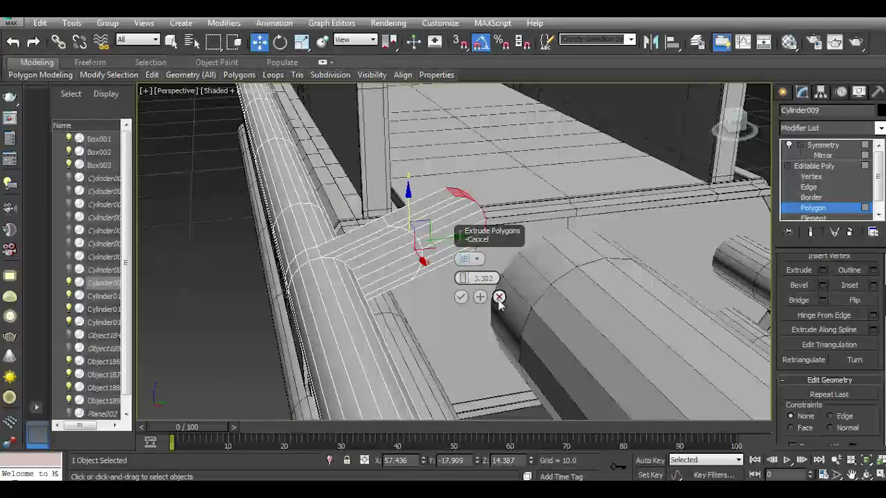
pyautogui.moveTo(462, 277); pyautogui.dragTo(468, 255)
pyautogui.click(461, 296)
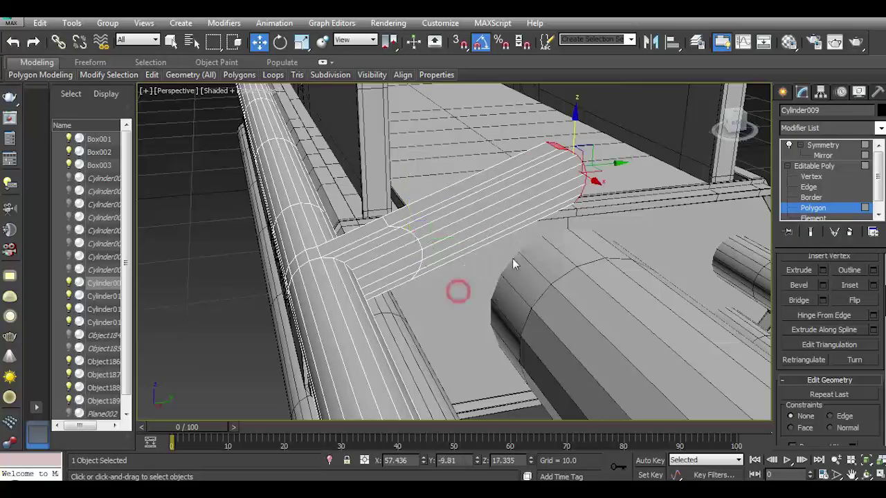
pyautogui.moveTo(574, 117); pyautogui.dragTo(575, 148)
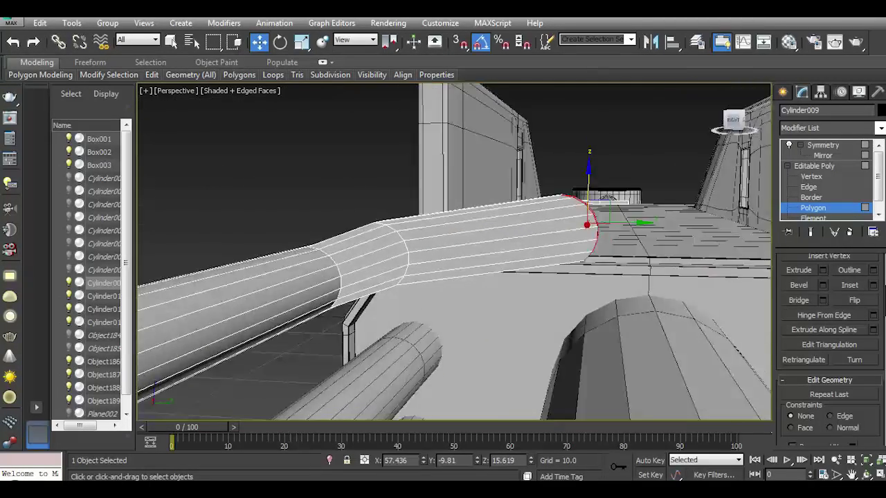
pyautogui.moveTo(730, 127); pyautogui.dragTo(699, 138)
pyautogui.moveTo(593, 202); pyautogui.dragTo(593, 199)
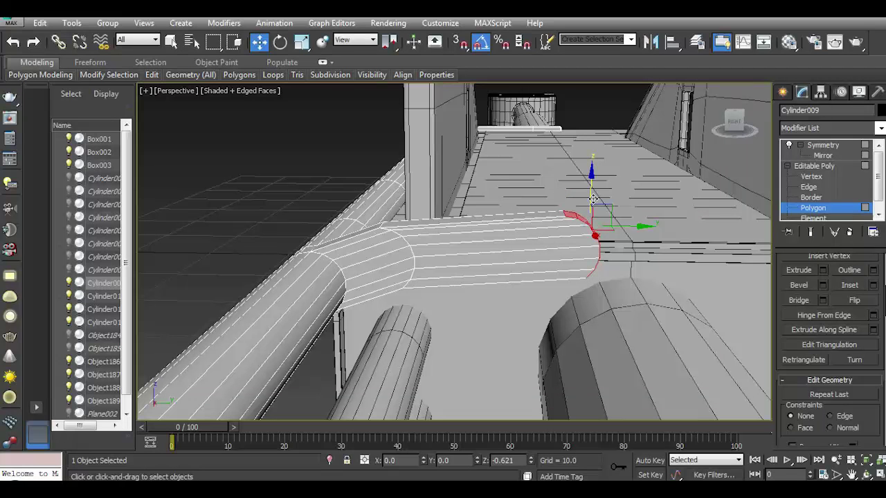
# Select the edge loop at the branch joint and make it planar along Y.
pyautogui.click(808, 186)
pyautogui.doubleClick(406, 242)
pyautogui.scroll(4, 409, 253)
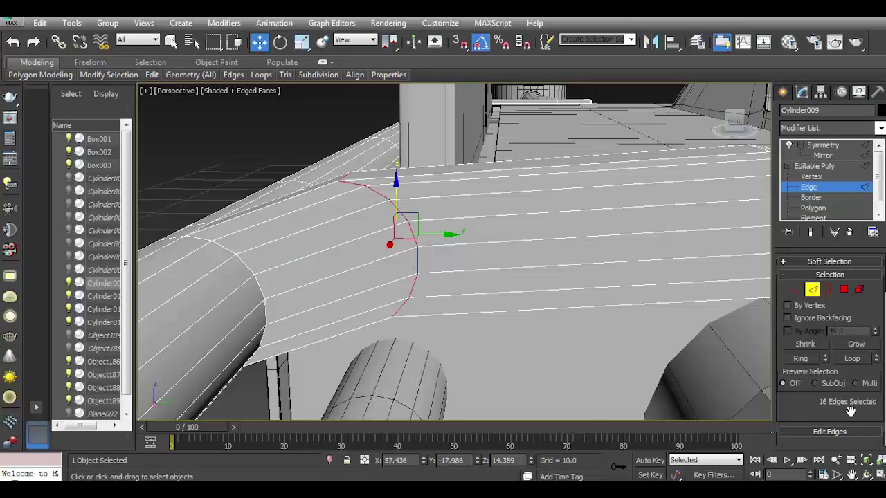
pyautogui.scroll(-5, 850, 411)
pyautogui.click(873, 368)
pyautogui.click(15, 45)
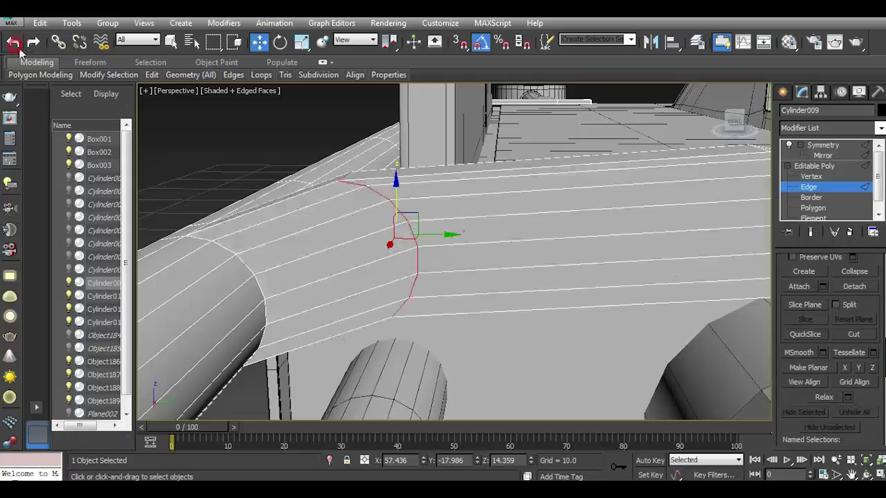
pyautogui.click(858, 368)
# Make the branch end polygons planar along Y and show the Symmetry mirror.
pyautogui.moveTo(737, 124); pyautogui.dragTo(838, 220)
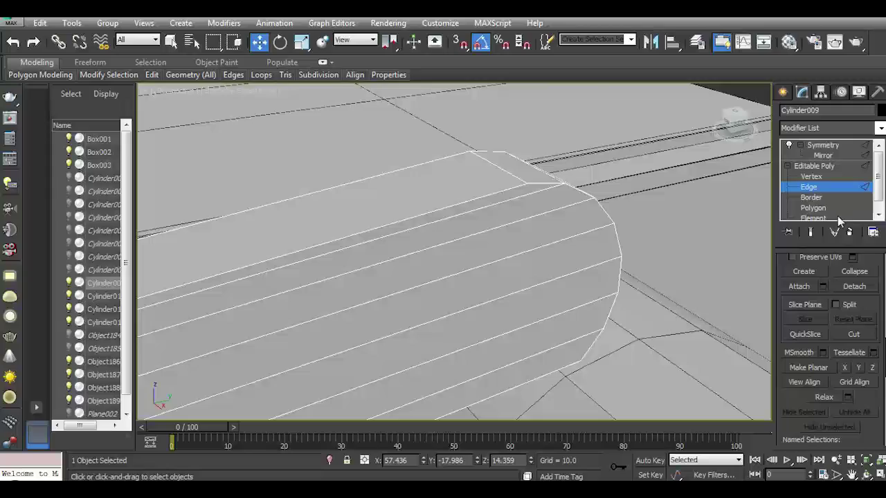
pyautogui.click(813, 208)
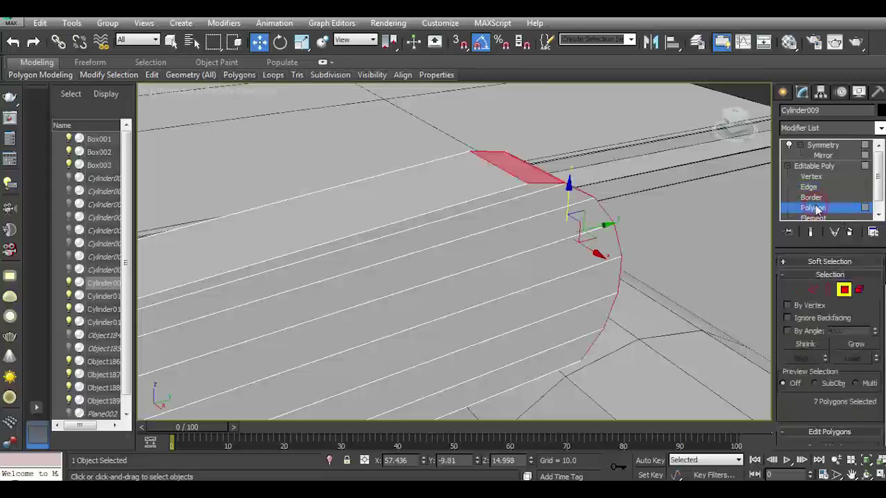
pyautogui.click(860, 344)
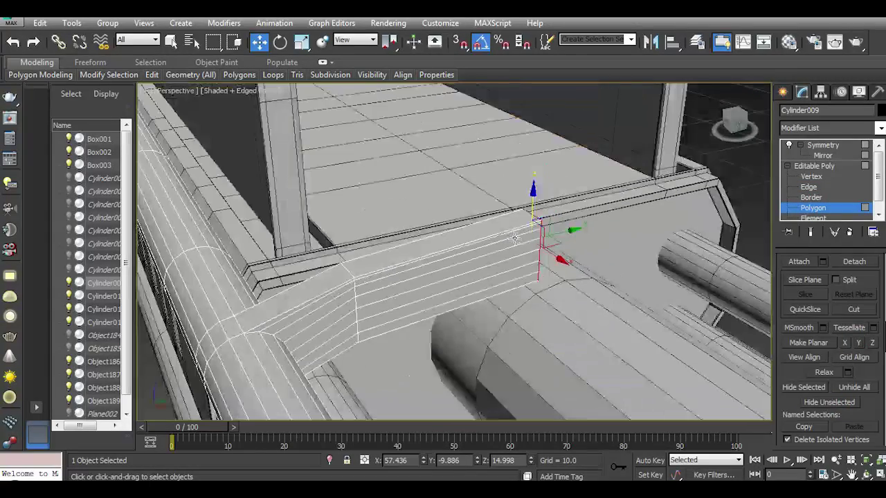
pyautogui.scroll(-5, 605, 266)
pyautogui.click(824, 165)
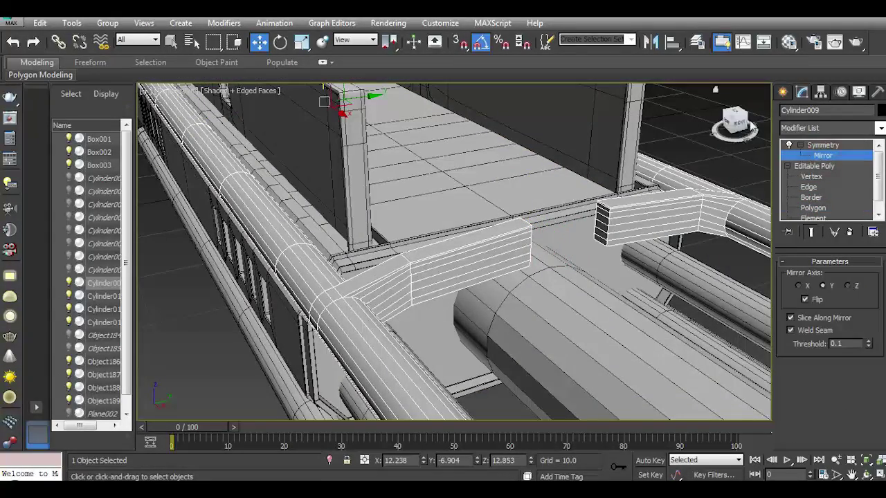
# Extrude the pipe end faces with a shorter height and inspect the mirrored result.
pyautogui.moveTo(751, 124); pyautogui.dragTo(749, 240)
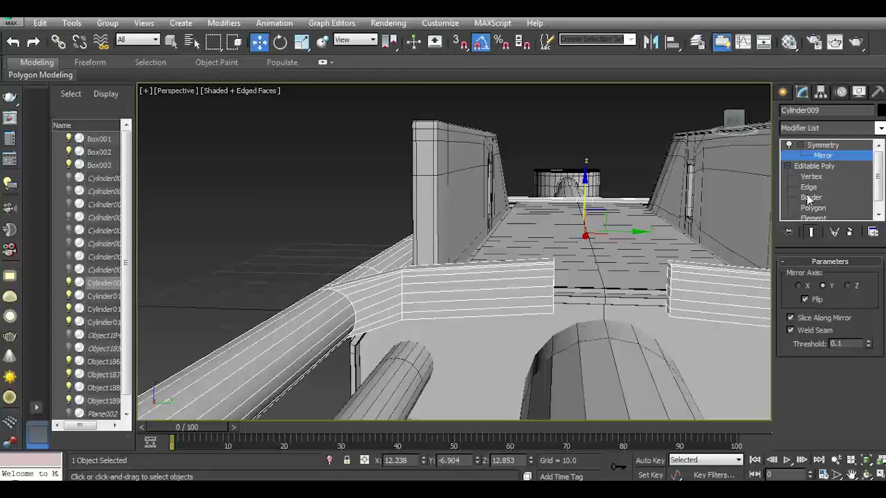
pyautogui.click(809, 187)
pyautogui.click(812, 207)
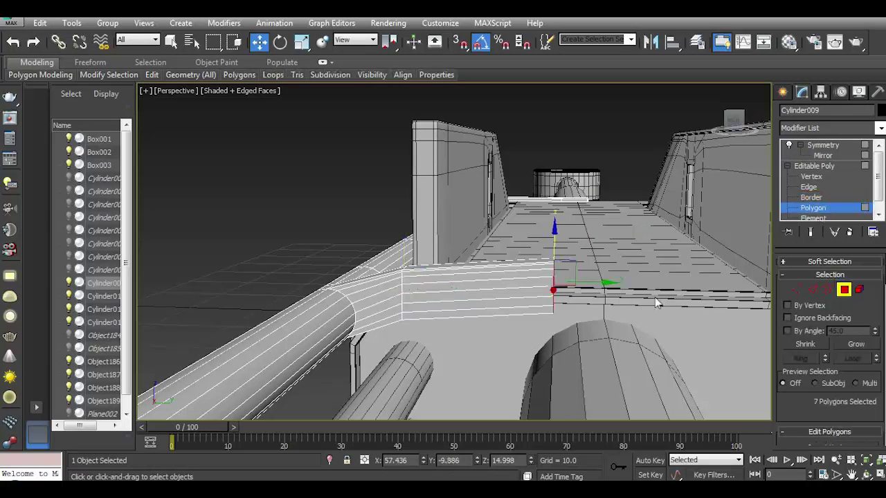
pyautogui.moveTo(804, 404); pyautogui.dragTo(799, 257)
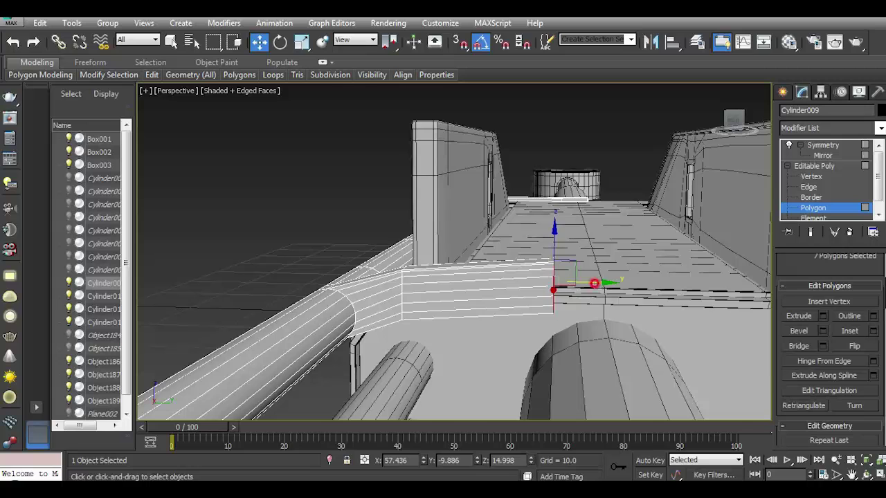
pyautogui.moveTo(594, 283); pyautogui.dragTo(647, 283)
pyautogui.click(822, 315)
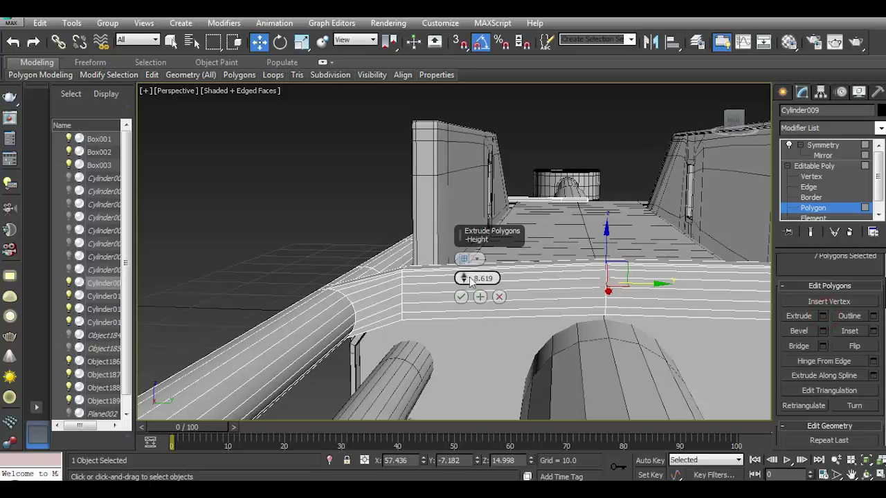
pyautogui.moveTo(470, 279); pyautogui.dragTo(466, 300)
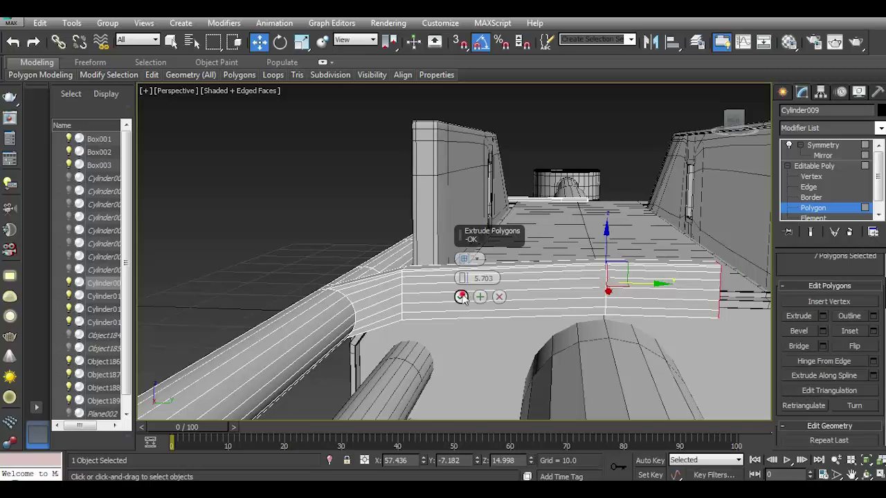
pyautogui.click(461, 296)
pyautogui.click(823, 145)
pyautogui.click(823, 155)
pyautogui.press('z')
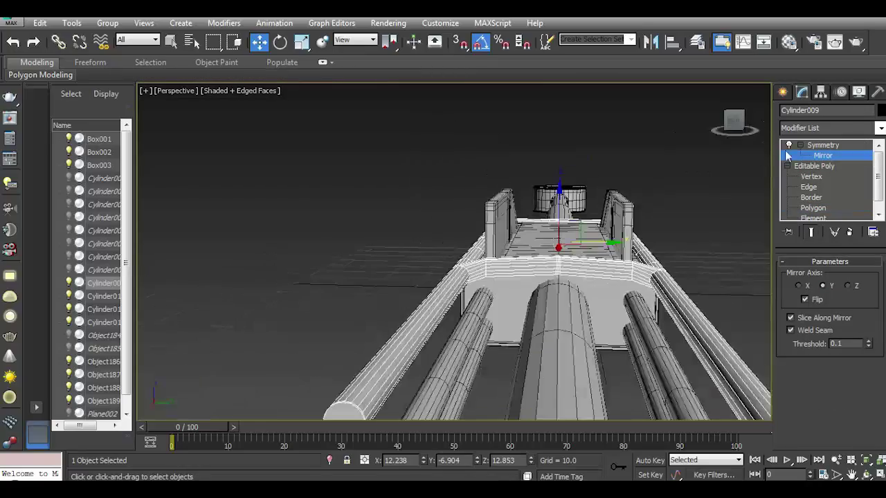
pyautogui.keyDown('alt'); pyautogui.moveTo(658, 249); pyautogui.dragTo(505, 254, button='middle'); pyautogui.keyUp('alt')
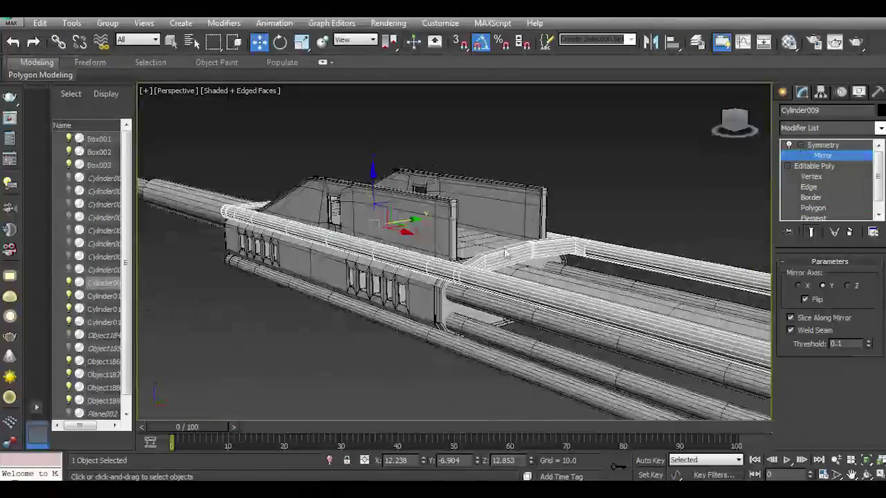
pyautogui.scroll(3, 505, 254)
pyautogui.moveTo(733, 123); pyautogui.dragTo(735, 125)
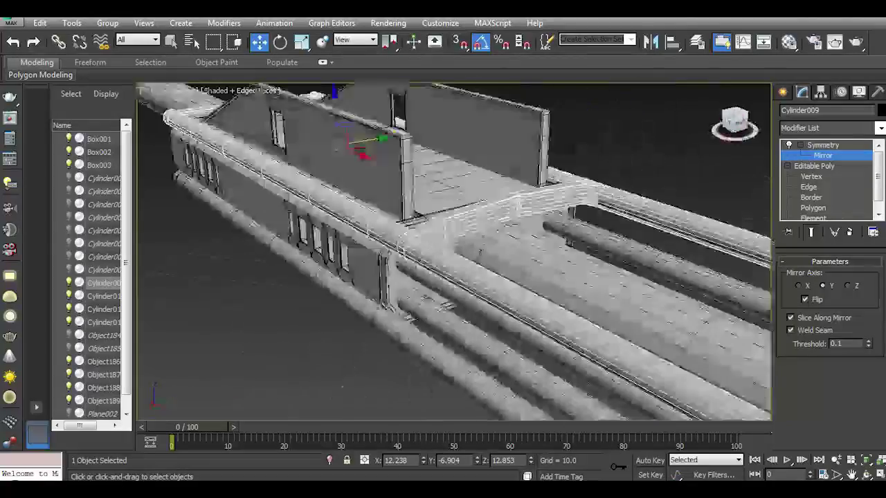
pyautogui.moveTo(733, 123); pyautogui.dragTo(734, 125)
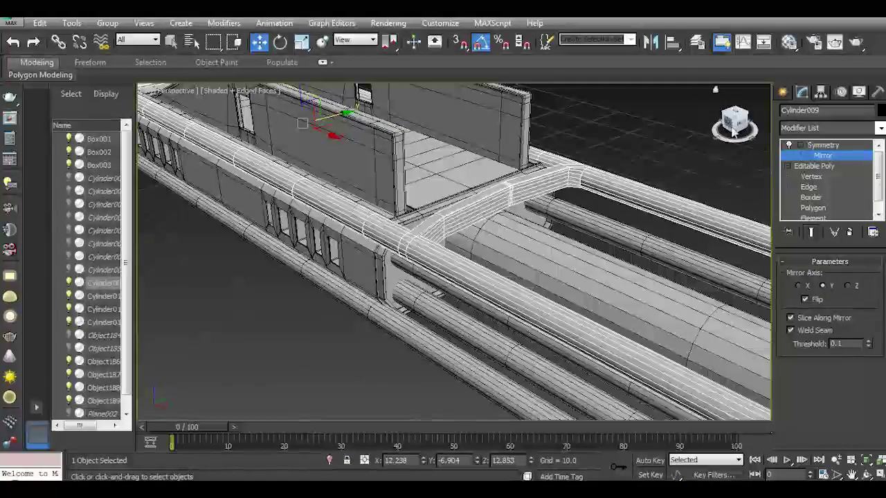
# Undo three times to remove the crossbar and select a face ring on the rail.
pyautogui.click(12, 42)
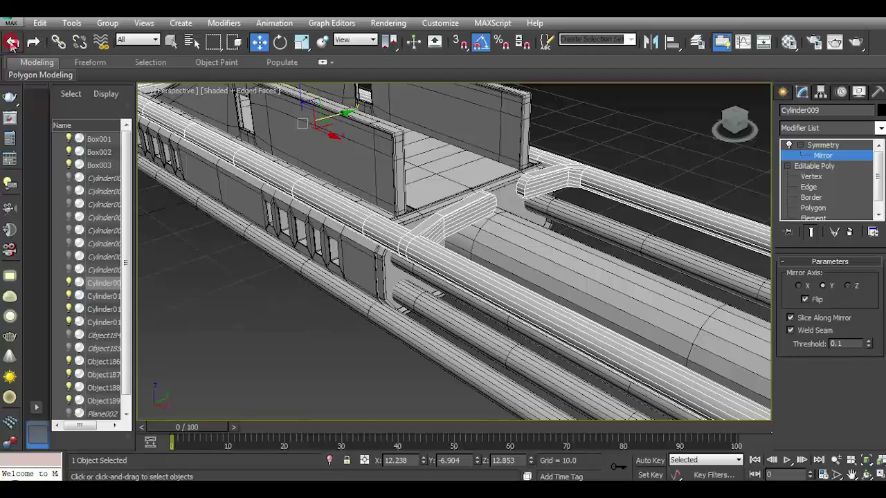
pyautogui.click(11, 42)
pyautogui.click(12, 42)
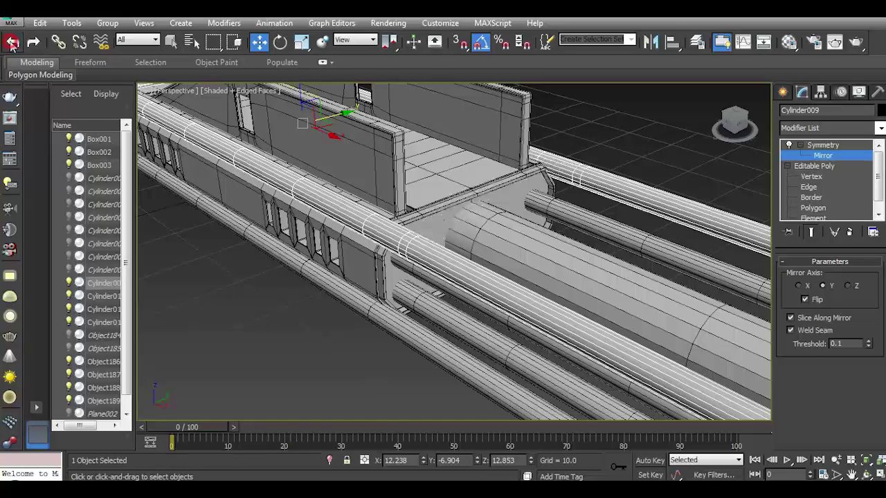
pyautogui.click(814, 207)
pyautogui.scroll(2, 407, 240)
pyautogui.keyDown('shift'); pyautogui.click(406, 240); pyautogui.keyUp('shift')
# Extrude the rail's face ring into a thin collar.
pyautogui.scroll(-3, 829, 311)
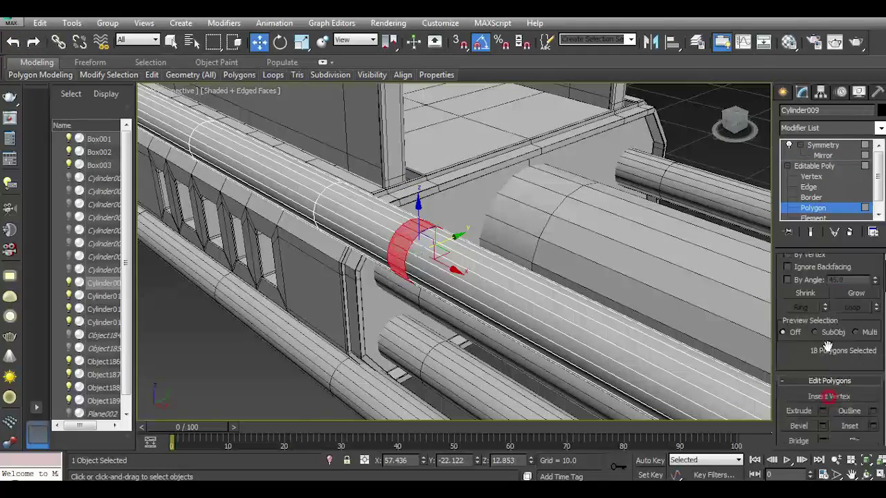
pyautogui.click(822, 348)
pyautogui.moveTo(462, 278); pyautogui.dragTo(462, 284)
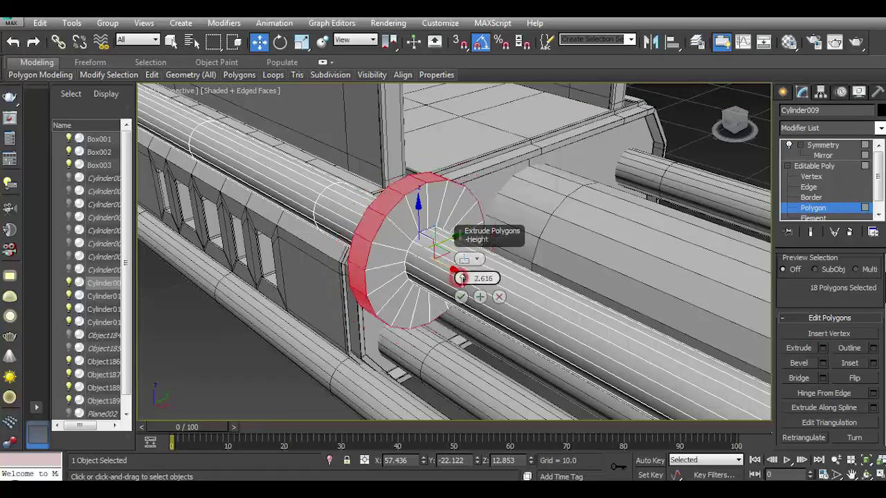
pyautogui.click(12, 25)
pyautogui.press('Escape')
pyautogui.keyDown('alt'); pyautogui.moveTo(415, 277); pyautogui.dragTo(423, 283, button='middle'); pyautogui.keyUp('alt')
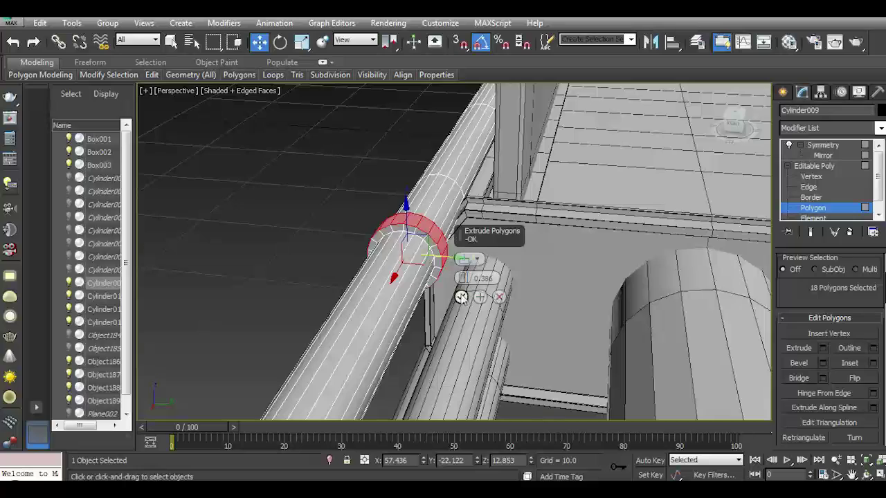
pyautogui.click(461, 297)
# Select collar faces and extrude them as a group to 9.476 as a branch pipe.
pyautogui.moveTo(750, 117); pyautogui.dragTo(733, 124)
pyautogui.scroll(3, 415, 256)
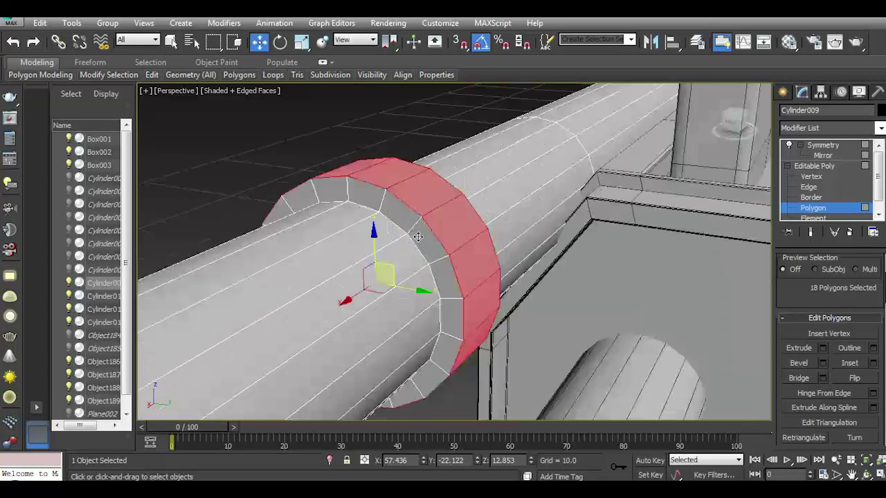
pyautogui.click(425, 195)
pyautogui.keyDown('ctrl'); pyautogui.click(448, 242); pyautogui.keyUp('ctrl')
pyautogui.keyDown('ctrl'); pyautogui.click(460, 277); pyautogui.keyUp('ctrl')
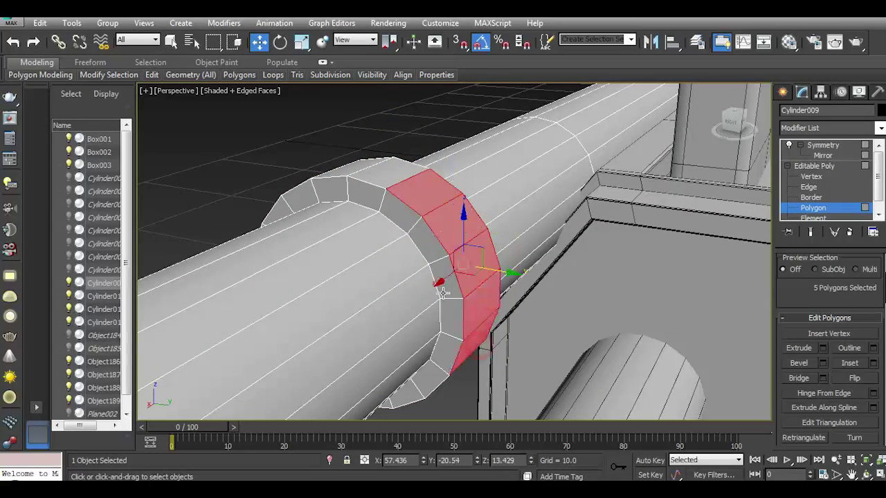
pyautogui.keyDown('alt'); pyautogui.moveTo(460, 277); pyautogui.dragTo(484, 263, button='middle'); pyautogui.keyUp('alt')
pyautogui.scroll(-2, 484, 263)
pyautogui.click(825, 348)
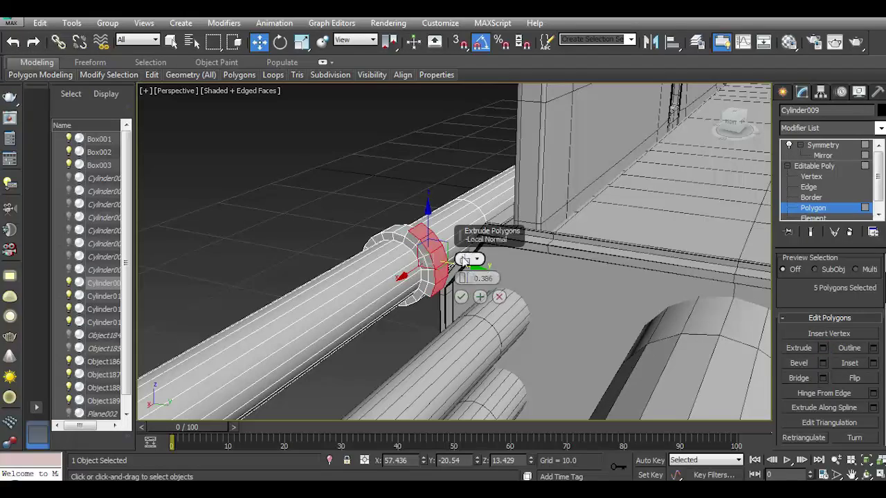
pyautogui.moveTo(462, 277); pyautogui.dragTo(462, 249)
pyautogui.click(464, 260)
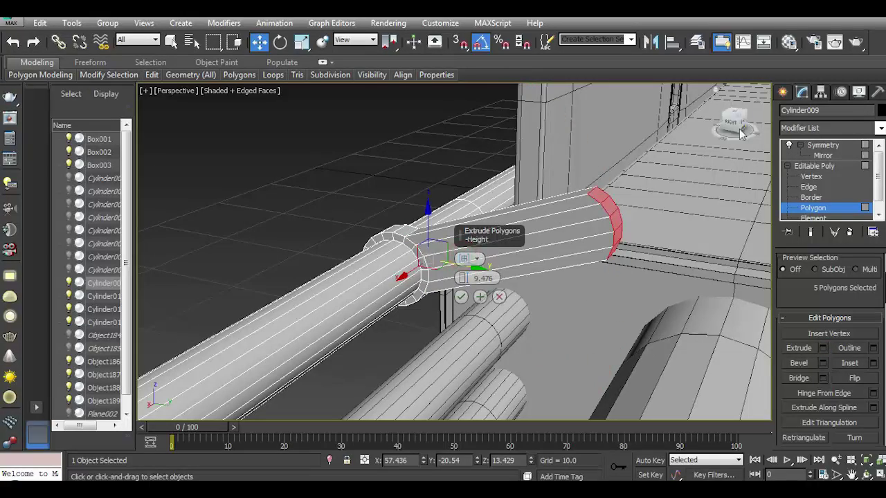
pyautogui.moveTo(742, 132); pyautogui.dragTo(723, 135)
pyautogui.click(460, 296)
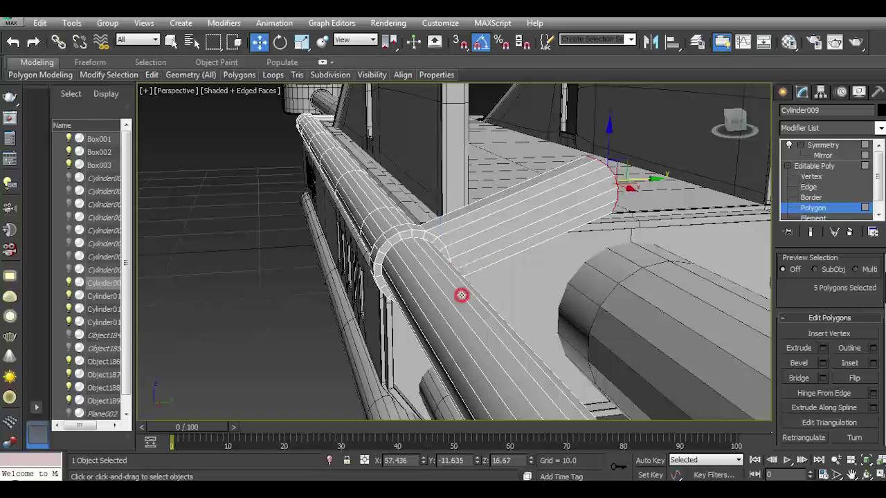
# Extrude the branch end again by 6.217 to reach the walkway centre.
pyautogui.scroll(-2, 847, 293)
pyautogui.scroll(-4, 858, 308)
pyautogui.keyDown('alt'); pyautogui.moveTo(623, 298); pyautogui.dragTo(558, 292, button='middle'); pyautogui.keyUp('alt')
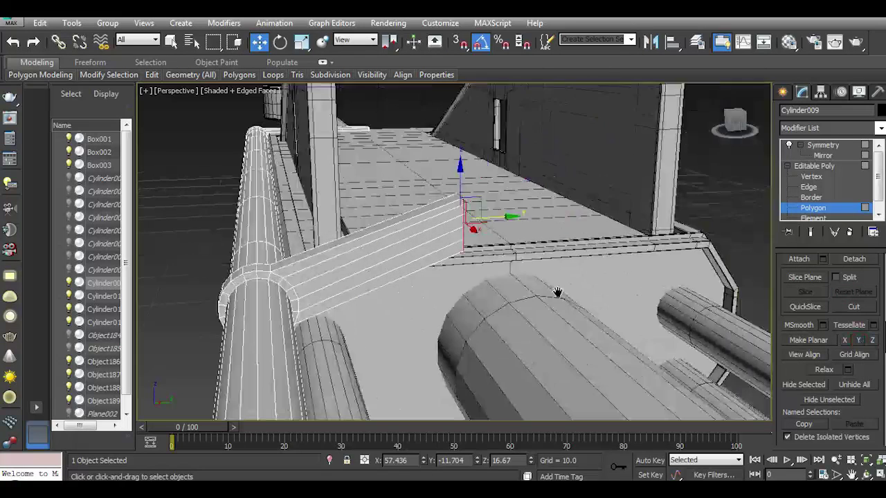
pyautogui.scroll(4, 831, 312)
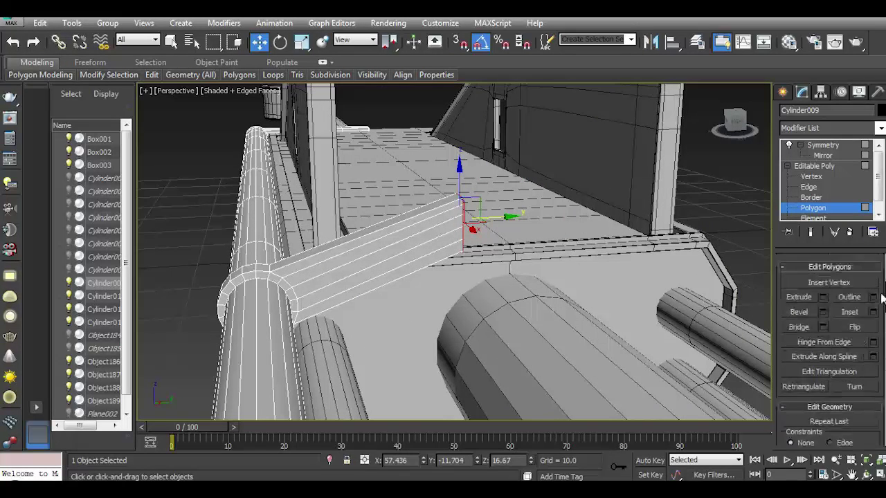
pyautogui.scroll(2, 830, 311)
pyautogui.click(821, 304)
pyautogui.moveTo(463, 285); pyautogui.dragTo(461, 296)
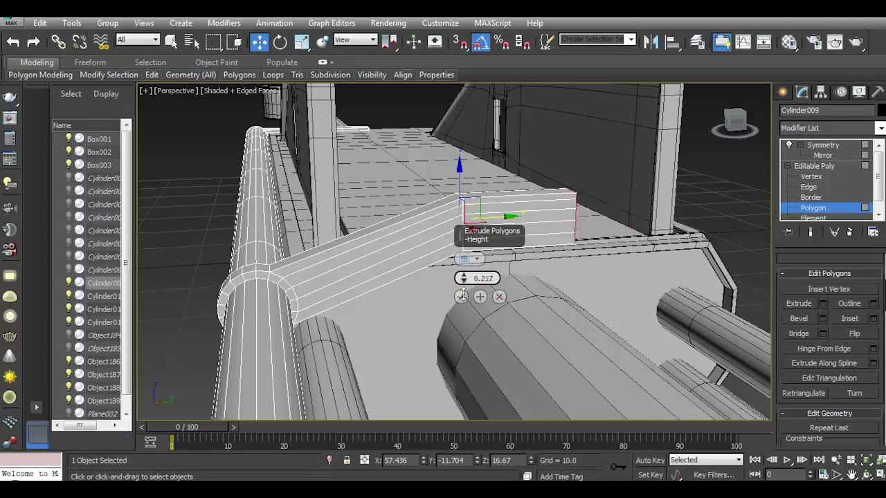
pyautogui.moveTo(726, 133); pyautogui.dragTo(733, 128)
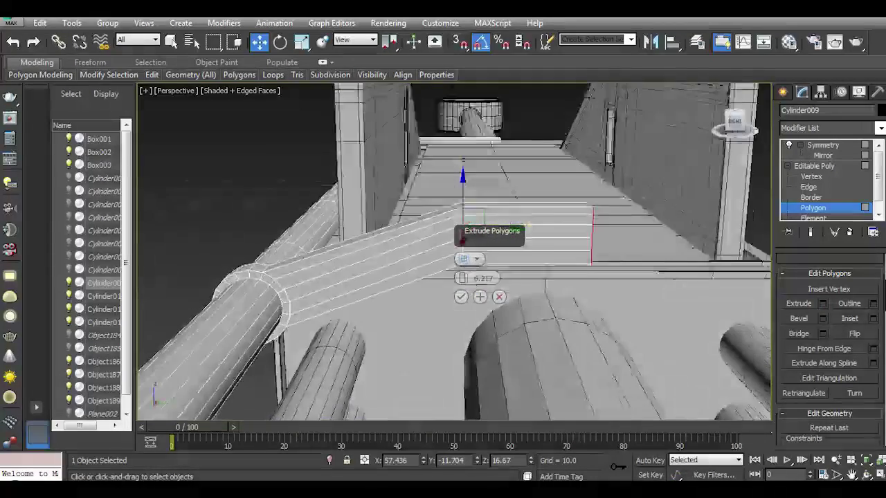
pyautogui.click(459, 297)
# Select the crossbar beam and collapse its Symmetry modifier into the Editable Poly.
pyautogui.click(823, 156)
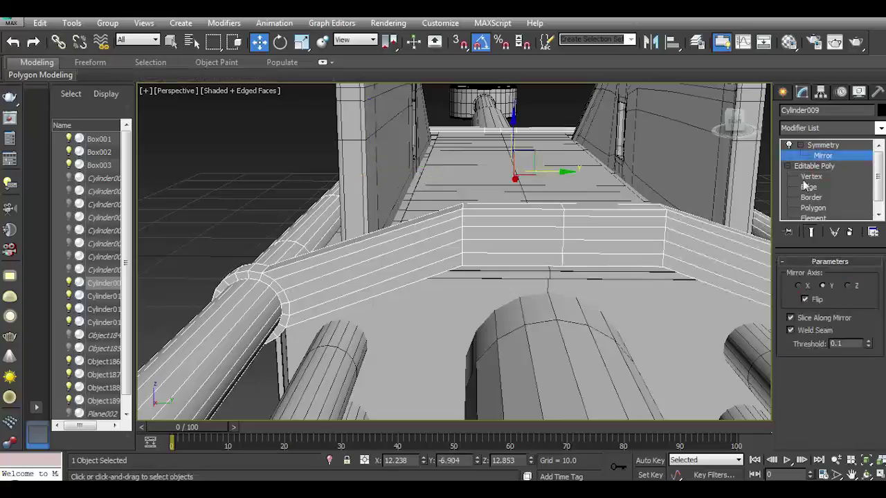
pyautogui.click(247, 190)
pyautogui.click(735, 119)
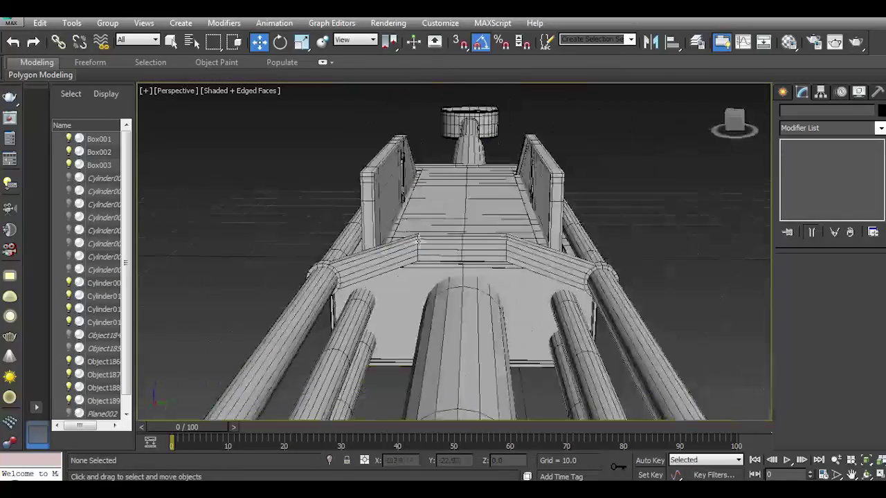
pyautogui.moveTo(735, 122); pyautogui.dragTo(646, 154)
pyautogui.keyDown('alt'); pyautogui.moveTo(647, 154); pyautogui.dragTo(444, 257, button='middle'); pyautogui.keyUp('alt')
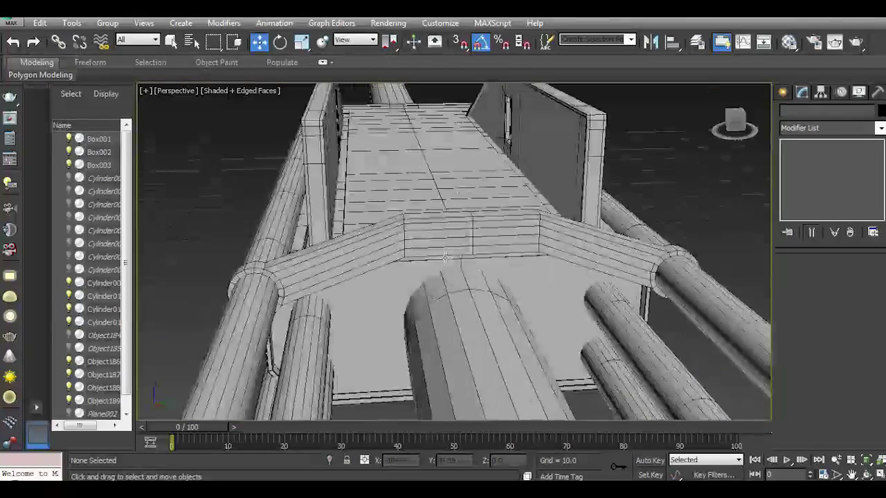
pyautogui.click(435, 243)
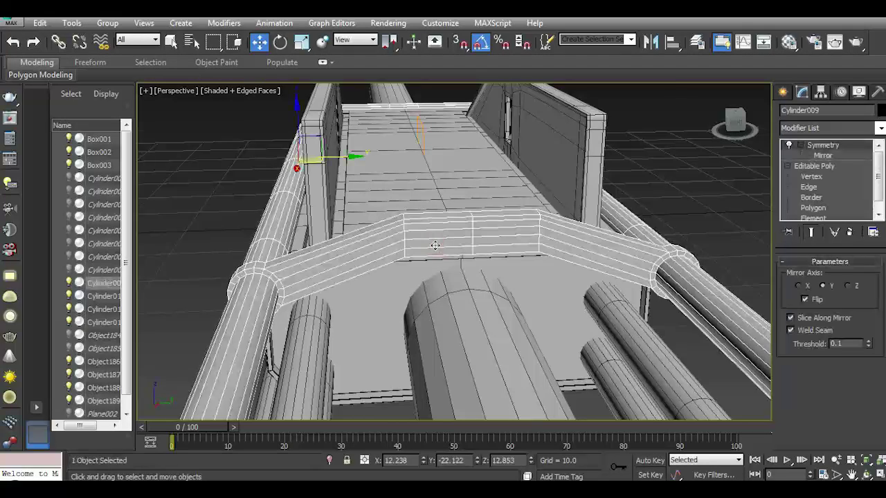
pyautogui.scroll(2, 436, 244)
pyautogui.scroll(-3, 601, 209)
pyautogui.rightClick(840, 154)
pyautogui.click(772, 275)
# Centre the beam's pivot on the object using Affect Pivot Only.
pyautogui.click(819, 92)
pyautogui.click(830, 173)
pyautogui.click(829, 242)
pyautogui.click(802, 92)
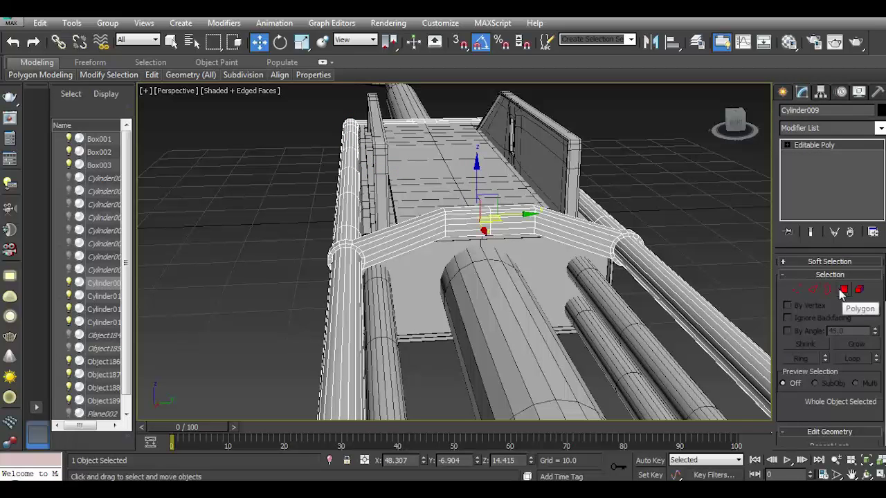
# In Edge mode, add a Swift Loop edge loop across the beam near its bend.
pyautogui.click(812, 289)
pyautogui.scroll(5, 477, 230)
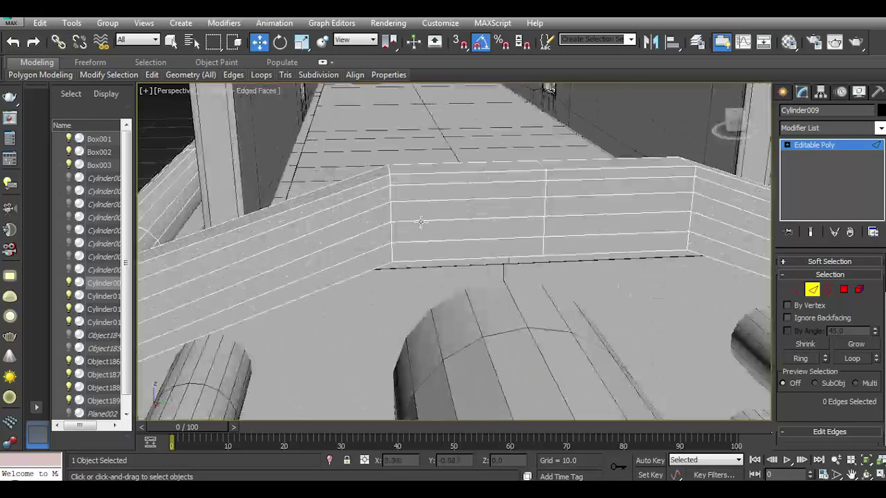
pyautogui.click(258, 114)
pyautogui.click(385, 205)
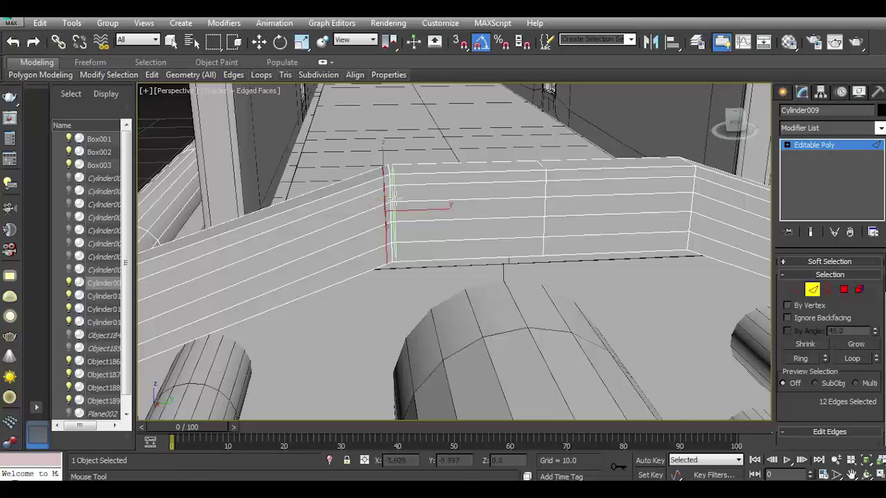
# Select the vertical edge loop at the beam's corner and nudge it slightly sideways.
pyautogui.moveTo(689, 173); pyautogui.dragTo(472, 294, button='middle')
pyautogui.doubleClick(479, 294)
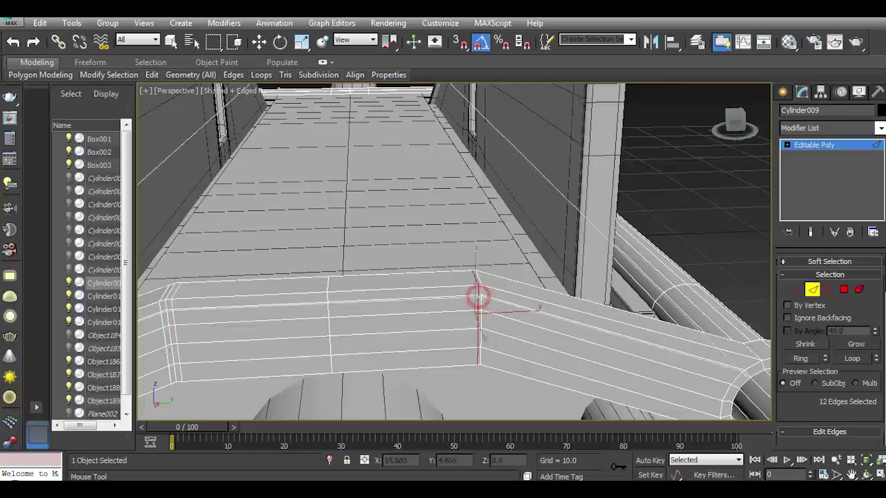
pyautogui.moveTo(482, 297); pyautogui.dragTo(484, 280)
# Select and frame the beam's long top edge loop, then clear the selection and view the pipes from the side.
pyautogui.doubleClick(480, 276)
pyautogui.press('z')
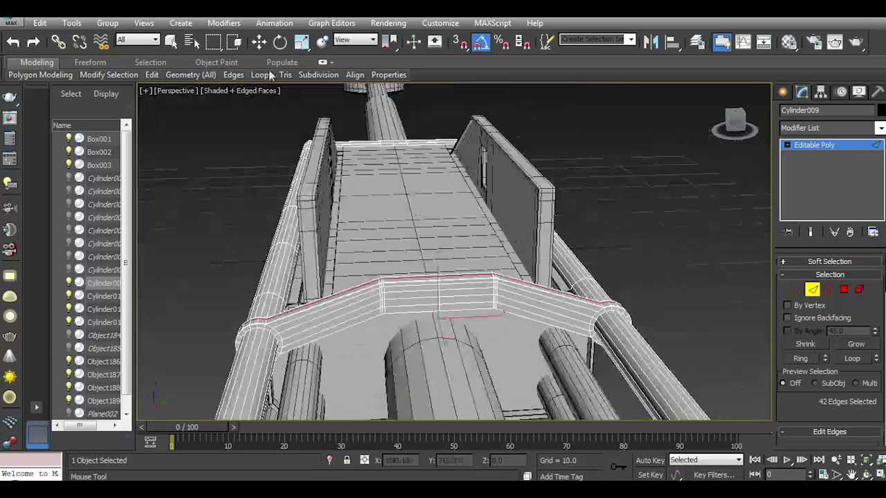
pyautogui.click(258, 43)
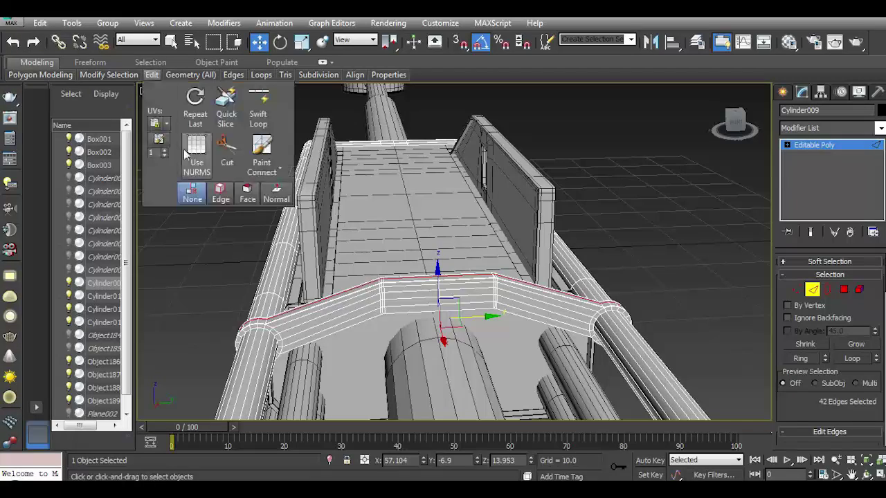
pyautogui.click(183, 149)
pyautogui.moveTo(617, 153)
pyautogui.keyDown('alt'); pyautogui.mouseDown(button='middle')
pyautogui.moveTo(486, 164)
pyautogui.moveTo(637, 158)
pyautogui.mouseUp(button='middle'); pyautogui.keyUp('alt')
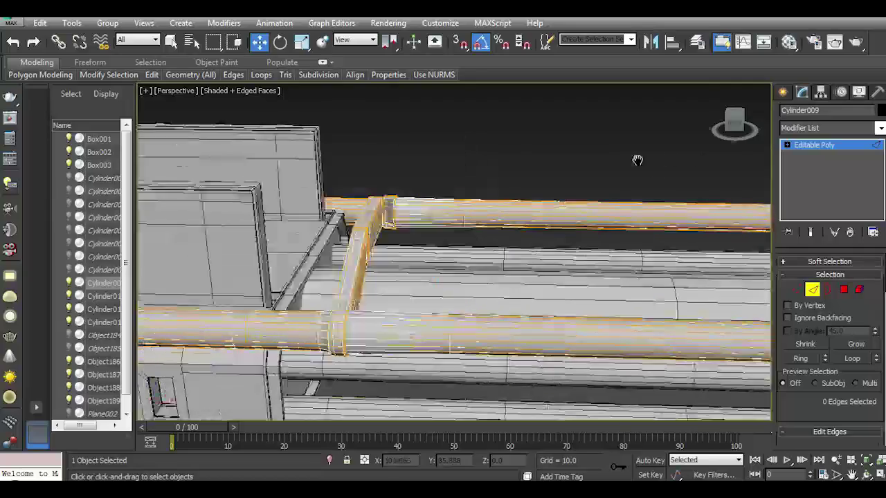
pyautogui.scroll(2, 345, 336)
# Select an edge on the pipe collar and view the railing pipes from below.
pyautogui.keyDown('alt'); pyautogui.moveTo(485, 139); pyautogui.dragTo(734, 130, button='middle'); pyautogui.keyUp('alt')
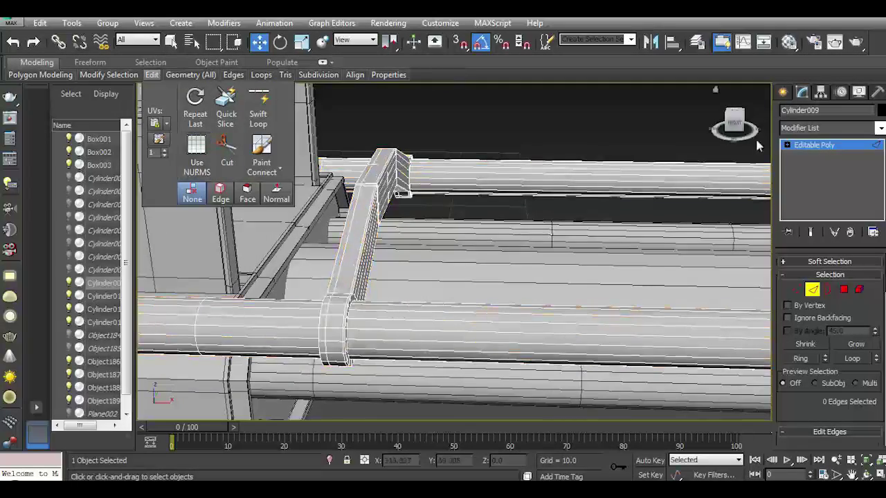
pyautogui.scroll(3, 309, 299)
pyautogui.scroll(3, 308, 298)
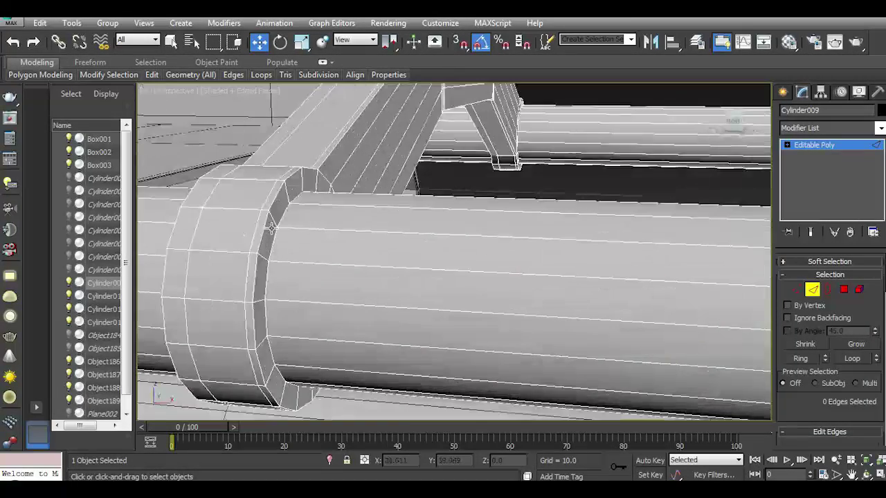
pyautogui.click(287, 208)
pyautogui.moveTo(402, 235)
pyautogui.mouseDown(button='middle')
pyautogui.moveTo(336, 373)
pyautogui.moveTo(520, 142)
pyautogui.mouseUp(button='middle')
pyautogui.scroll(-5, 444, 225)
pyautogui.scroll(2, 613, 192)
pyautogui.scroll(5, 613, 191)
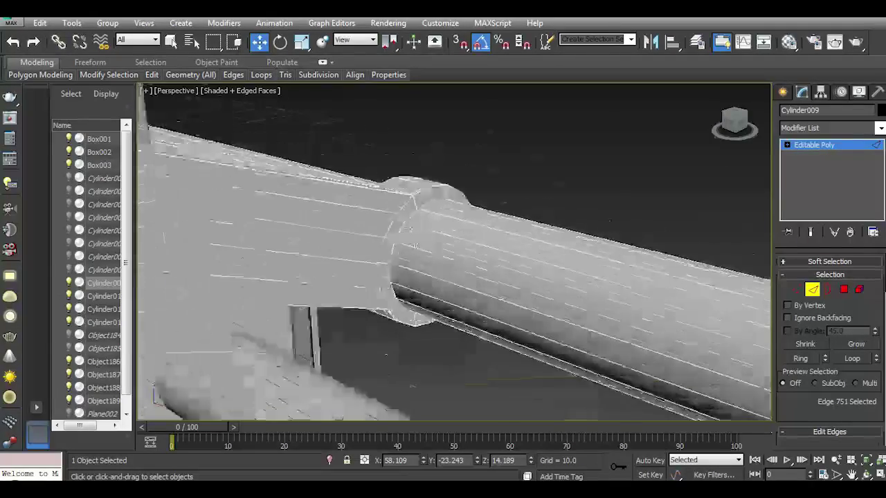
pyautogui.scroll(2, 414, 246)
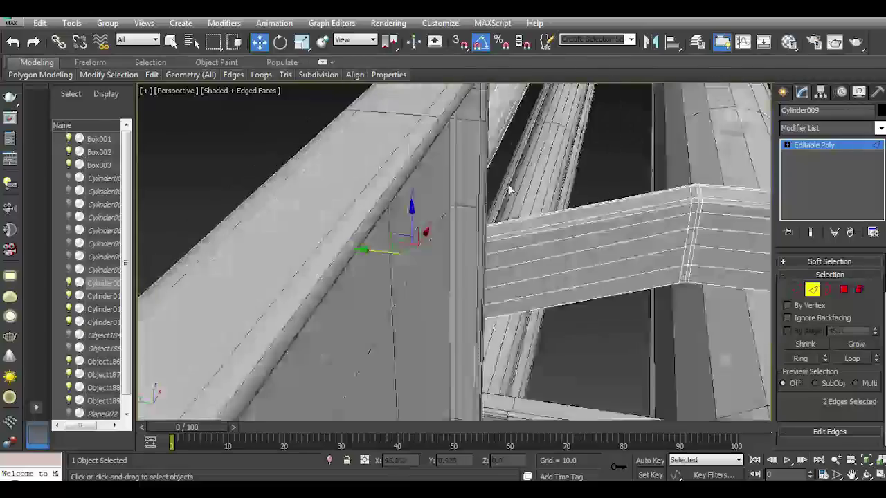
pyautogui.keyDown('alt'); pyautogui.moveTo(706, 129); pyautogui.dragTo(413, 280, button='middle'); pyautogui.keyUp('alt')
pyautogui.scroll(4, 413, 280)
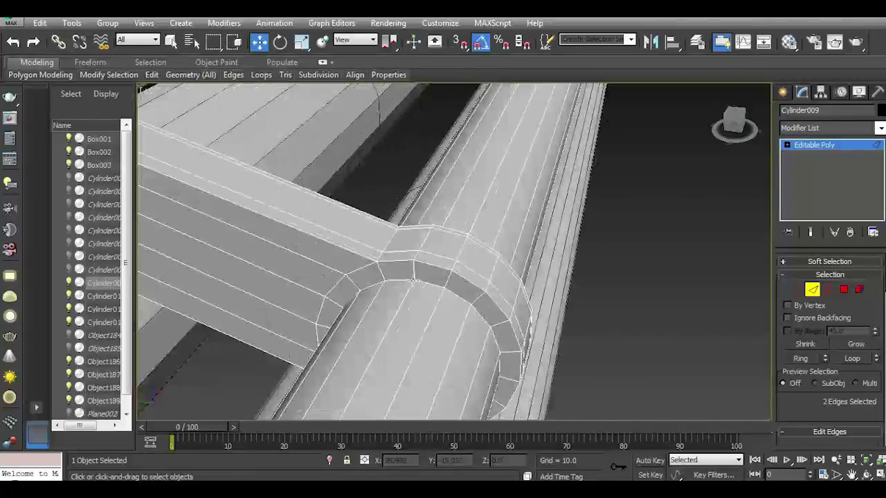
pyautogui.hotkey('shift', 'z')
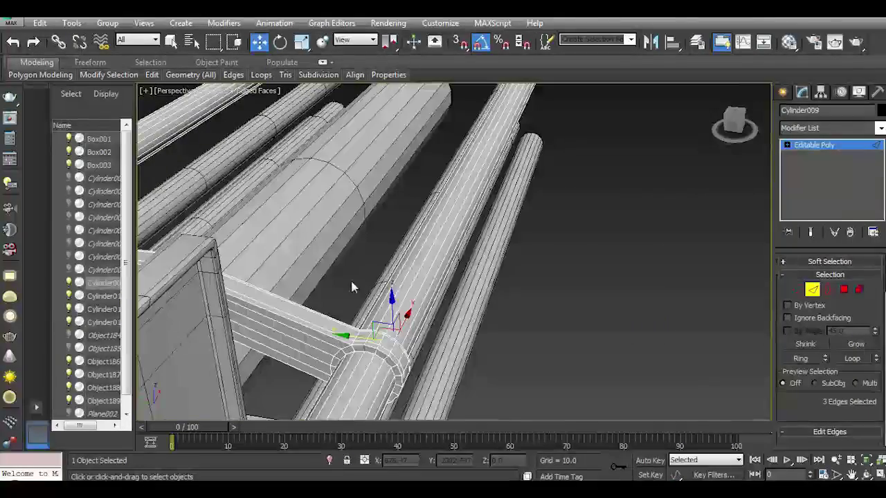
pyautogui.keyDown('alt'); pyautogui.moveTo(352, 287); pyautogui.dragTo(754, 157, button='middle'); pyautogui.keyUp('alt')
pyautogui.moveTo(731, 124); pyautogui.dragTo(609, 185)
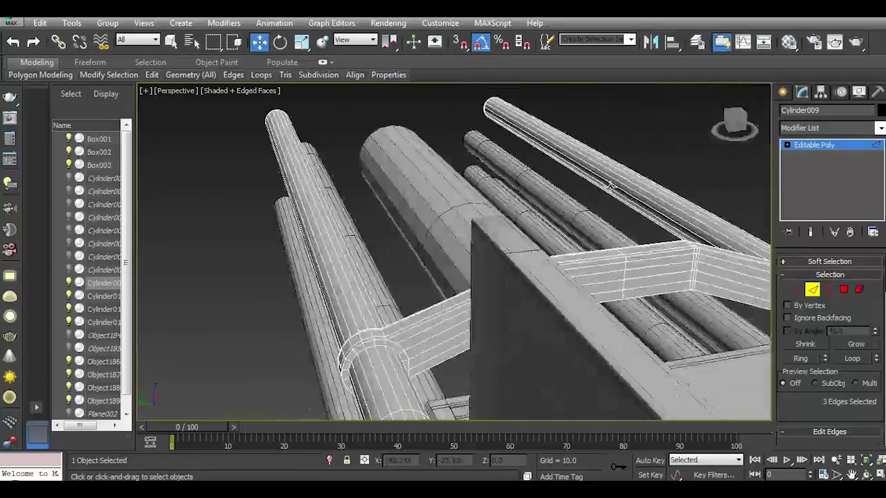
# Ring-select the collar edges and Connect them with 2 segments and Pinch 54.
pyautogui.press('z')
pyautogui.click(419, 306)
pyautogui.click(815, 358)
pyautogui.scroll(-2, 819, 356)
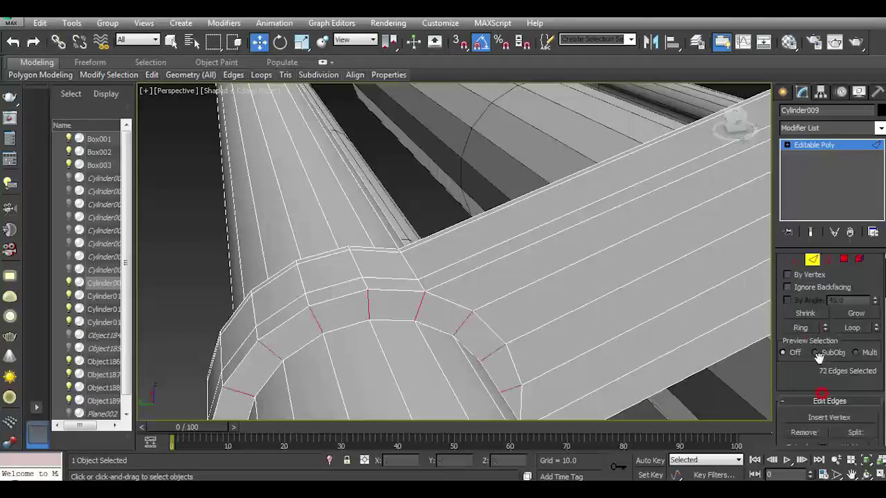
pyautogui.scroll(-3, 818, 356)
pyautogui.click(873, 422)
pyautogui.click(463, 258)
pyautogui.moveTo(463, 278); pyautogui.dragTo(451, 139)
pyautogui.click(461, 316)
# Insert a Swift Loop edge loop on the pipe beside the collar.
pyautogui.moveTo(425, 372)
pyautogui.keyDown('alt'); pyautogui.mouseDown(button='middle')
pyautogui.moveTo(373, 346)
pyautogui.moveTo(388, 326)
pyautogui.mouseUp(button='middle'); pyautogui.keyUp('alt')
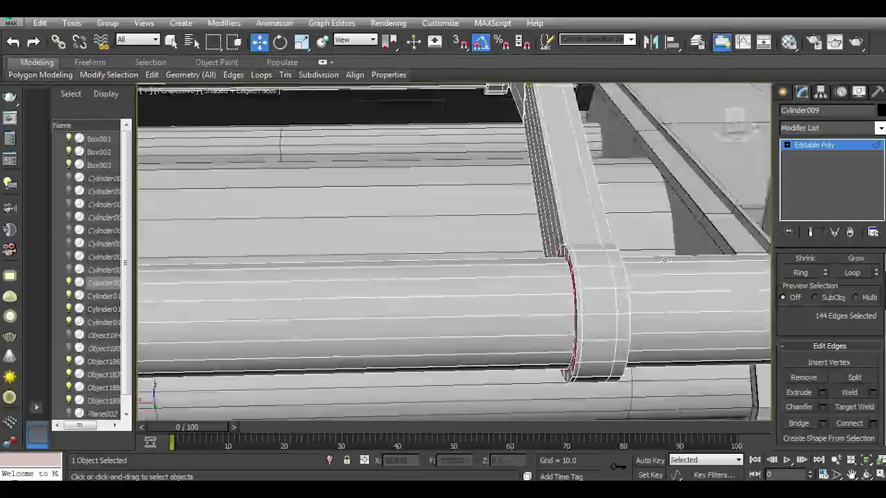
pyautogui.click(151, 75)
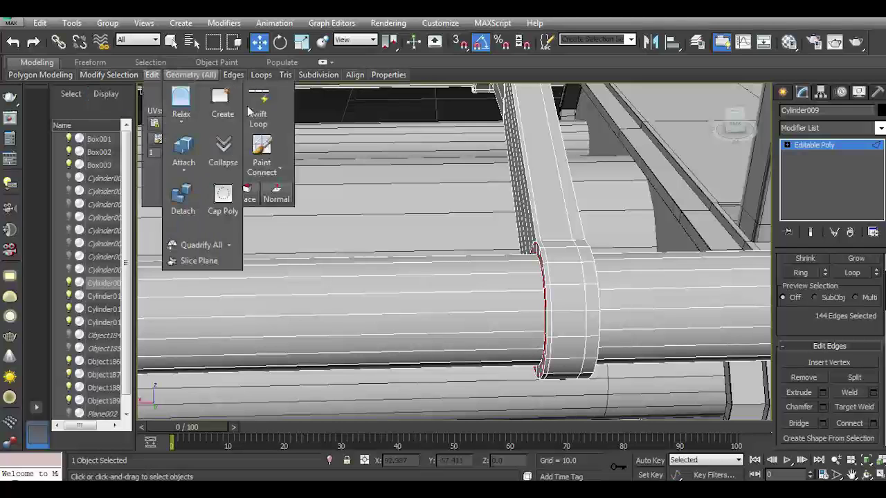
pyautogui.click(538, 311)
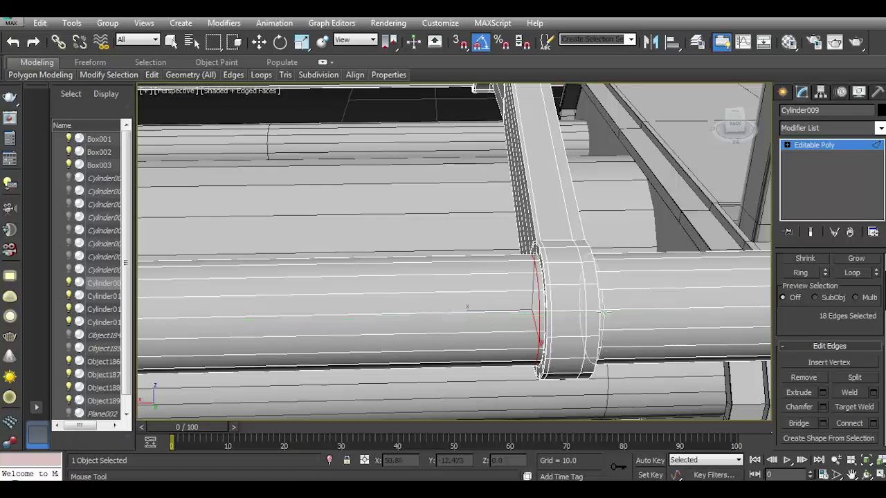
pyautogui.moveTo(603, 313)
pyautogui.keyDown('alt'); pyautogui.mouseDown(button='middle')
pyautogui.moveTo(425, 228)
pyautogui.moveTo(436, 238)
pyautogui.mouseUp(button='middle'); pyautogui.keyUp('alt')
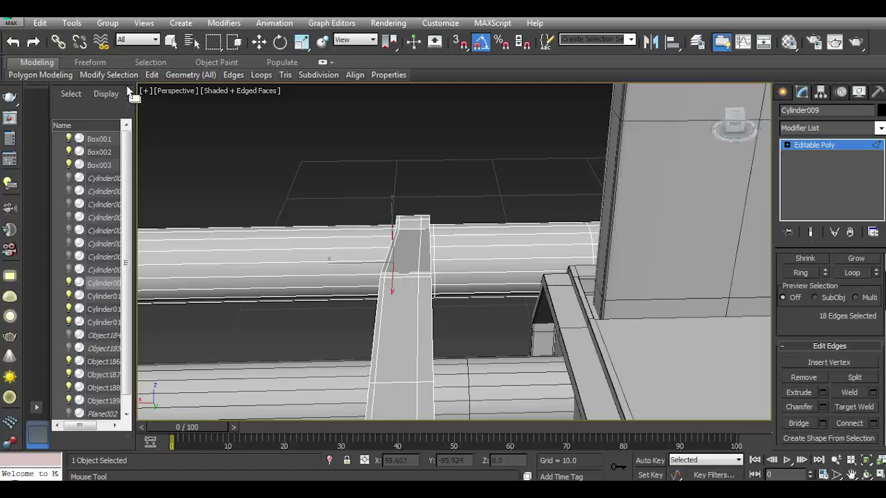
pyautogui.moveTo(443, 235)
pyautogui.keyDown('alt'); pyautogui.mouseDown(button='middle')
pyautogui.moveTo(490, 228)
pyautogui.moveTo(533, 250)
pyautogui.mouseUp(button='middle'); pyautogui.keyUp('alt')
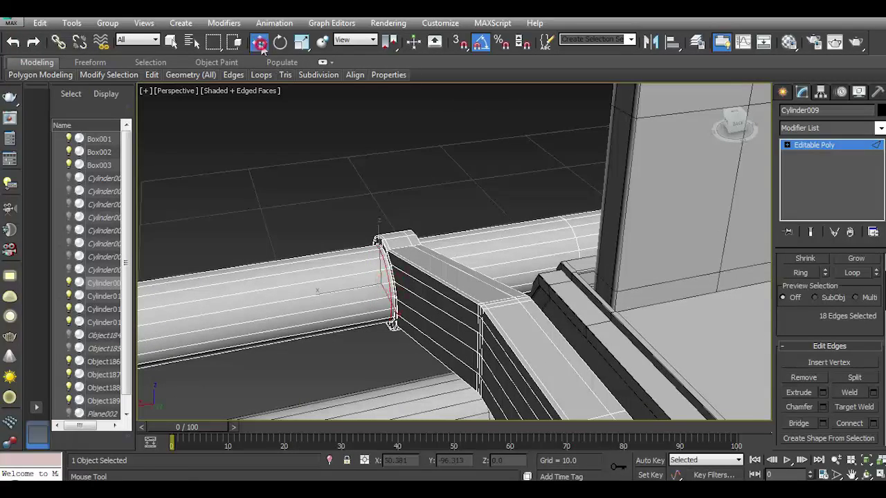
# Leave edge editing and switch the cylinder to Polygon mode.
pyautogui.click(260, 43)
pyautogui.scroll(-4, 448, 199)
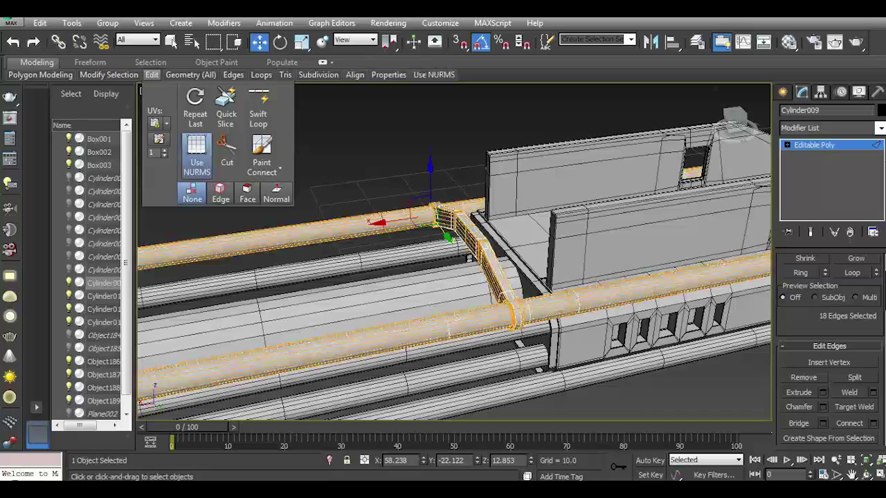
pyautogui.press('6')
pyautogui.click(740, 123)
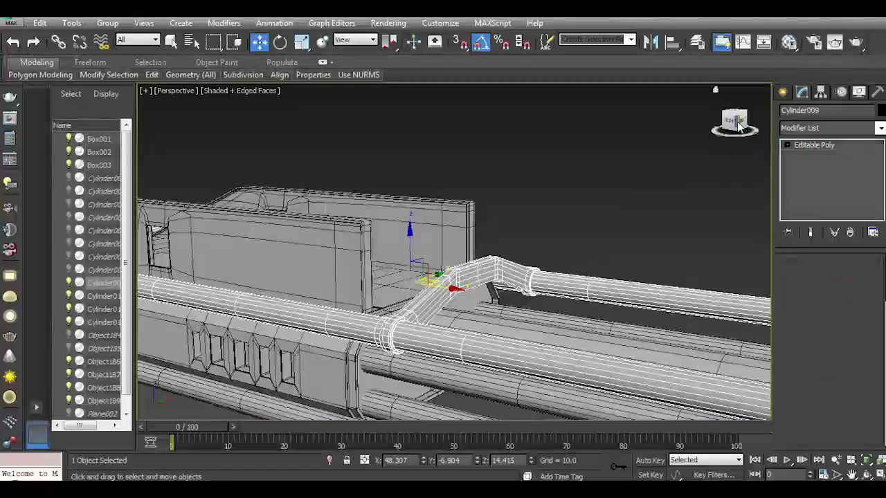
pyautogui.click(843, 290)
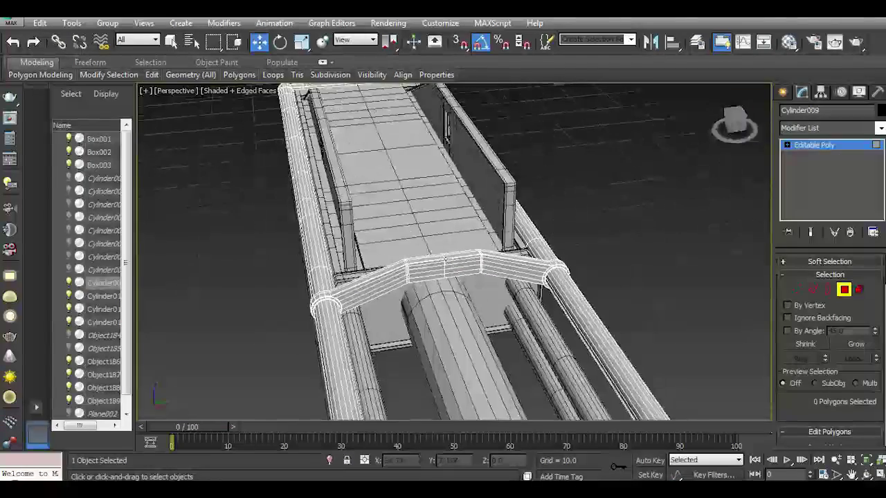
# Select the bridge tube's polygons, growing and shrinking the selection to cover just the bridge.
pyautogui.scroll(5, 415, 277)
pyautogui.click(374, 284)
pyautogui.keyDown('shift'); pyautogui.click(378, 326); pyautogui.keyUp('shift')
pyautogui.keyDown('shift'); pyautogui.click(482, 263); pyautogui.keyUp('shift')
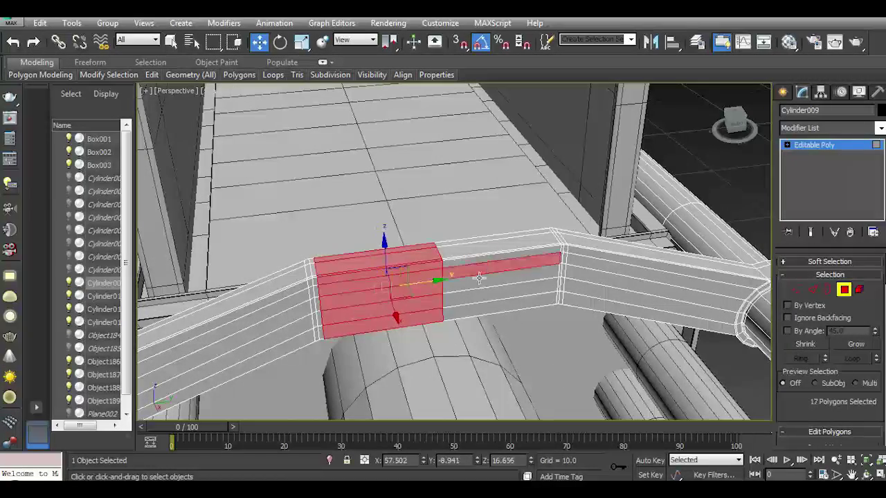
pyautogui.click(858, 348)
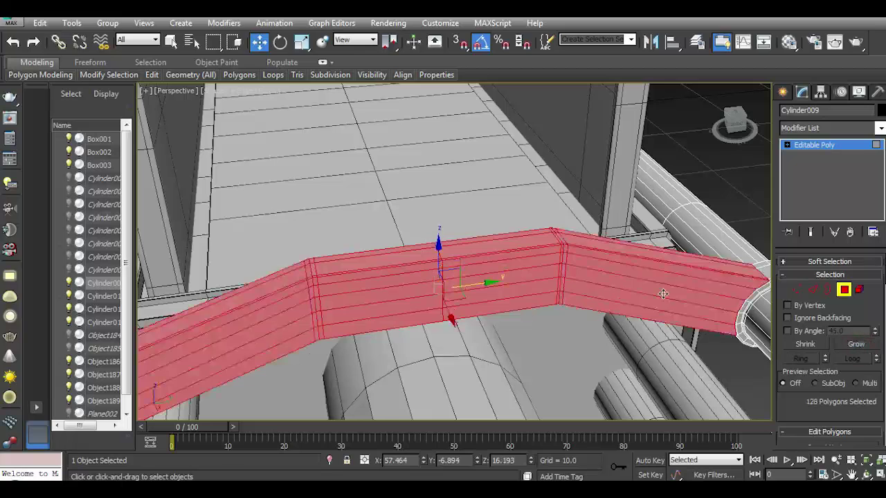
pyautogui.scroll(-3, 659, 185)
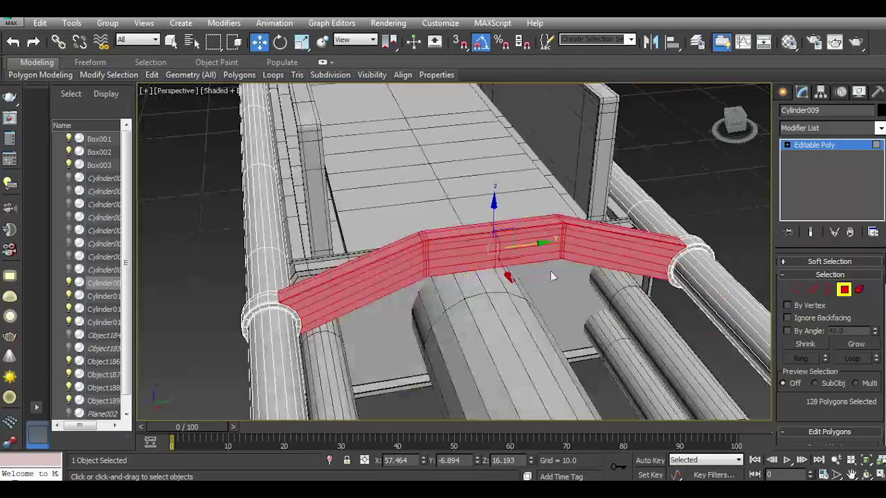
pyautogui.click(853, 344)
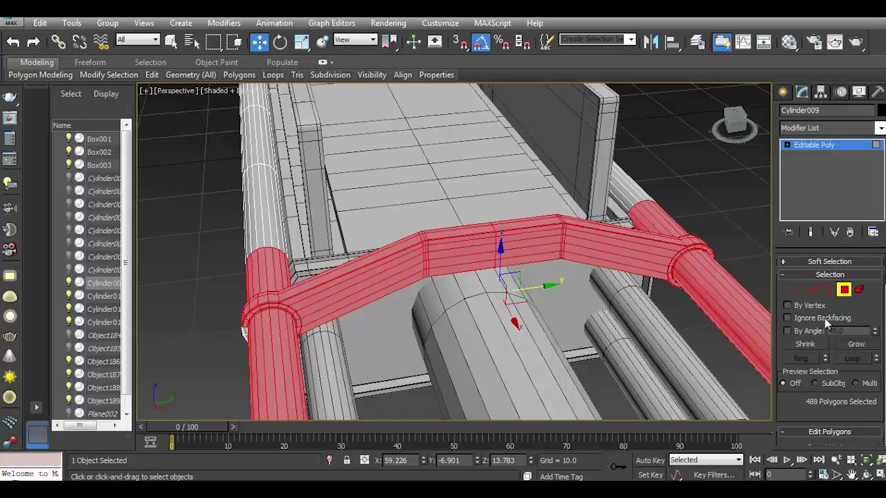
pyautogui.click(808, 344)
pyautogui.moveTo(738, 148); pyautogui.dragTo(727, 142)
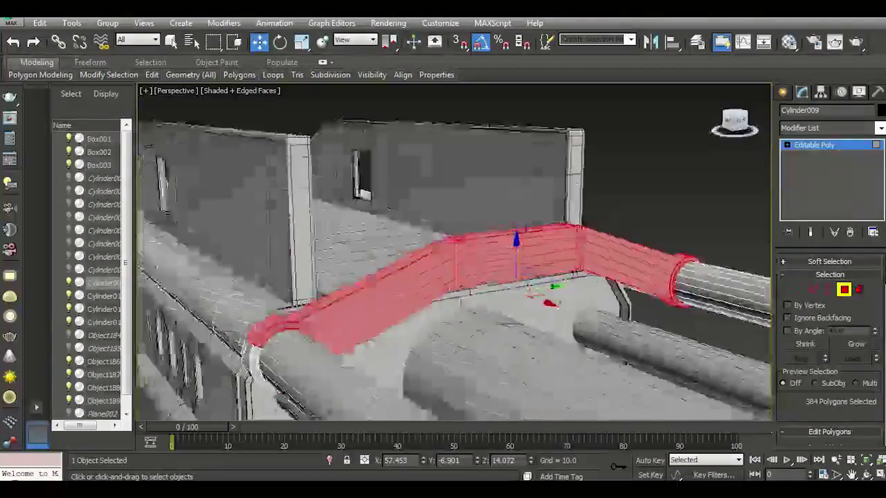
pyautogui.moveTo(484, 276)
pyautogui.keyDown('alt'); pyautogui.mouseDown(button='middle')
pyautogui.moveTo(458, 292)
pyautogui.moveTo(336, 306)
pyautogui.mouseUp(button='middle'); pyautogui.keyUp('alt')
# Grow the selection over the bridge and its collars, then Shift-drag a copy along X.
pyautogui.click(336, 306)
pyautogui.scroll(3, 341, 310)
pyautogui.keyDown('shift'); pyautogui.click(353, 282); pyautogui.keyUp('shift')
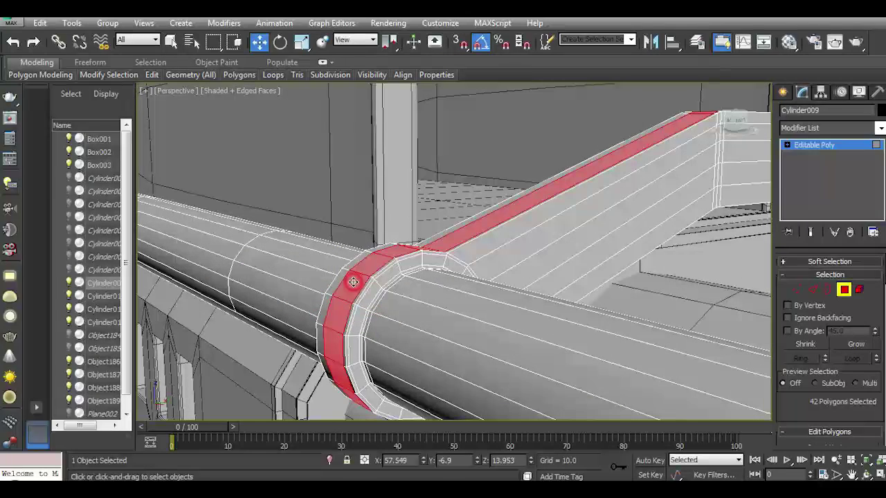
pyautogui.click(859, 345)
pyautogui.click(858, 345)
pyautogui.click(857, 345)
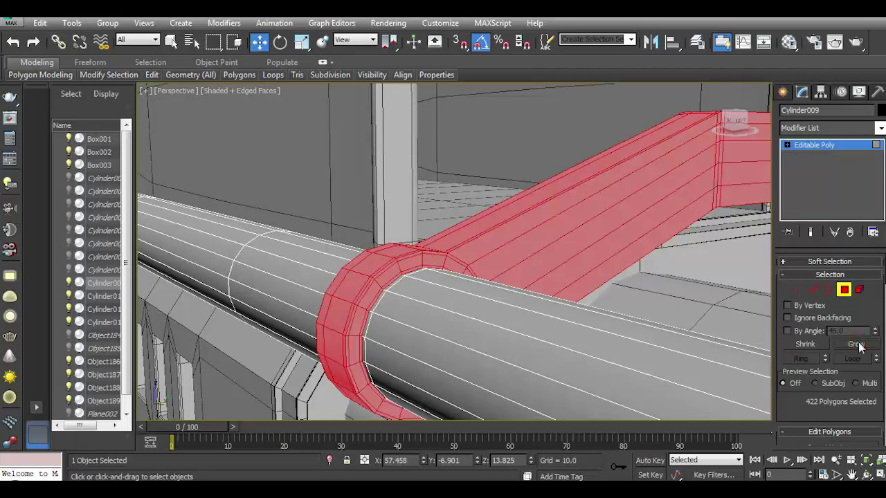
pyautogui.scroll(-3, 514, 263)
pyautogui.moveTo(514, 263)
pyautogui.keyDown('alt'); pyautogui.mouseDown(button='middle')
pyautogui.moveTo(369, 294)
pyautogui.moveTo(255, 299)
pyautogui.moveTo(385, 280)
pyautogui.mouseUp(button='middle'); pyautogui.keyUp('alt')
pyautogui.scroll(3, 254, 299)
pyautogui.scroll(-2, 255, 299)
pyautogui.scroll(2, 254, 299)
pyautogui.scroll(-3, 254, 299)
pyautogui.scroll(2, 385, 280)
pyautogui.scroll(-1, 385, 280)
pyautogui.scroll(-2, 383, 275)
pyautogui.keyDown('shift'); pyautogui.moveTo(410, 267); pyautogui.dragTo(443, 275); pyautogui.keyUp('shift')
# Confirm Clone To Object to make the copied bridge a separate object.
pyautogui.click(496, 258)
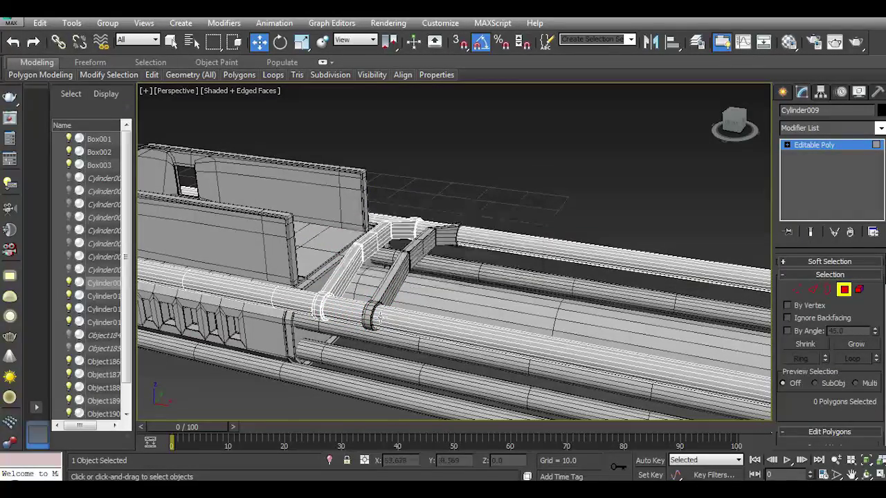
pyautogui.scroll(3, 415, 263)
pyautogui.scroll(-3, 415, 262)
pyautogui.keyDown('alt'); pyautogui.moveTo(415, 263); pyautogui.dragTo(471, 249, button='middle'); pyautogui.keyUp('alt')
# Return to object level, cancel an accidental cylinder copy, and re-enter Polygon mode.
pyautogui.click(822, 146)
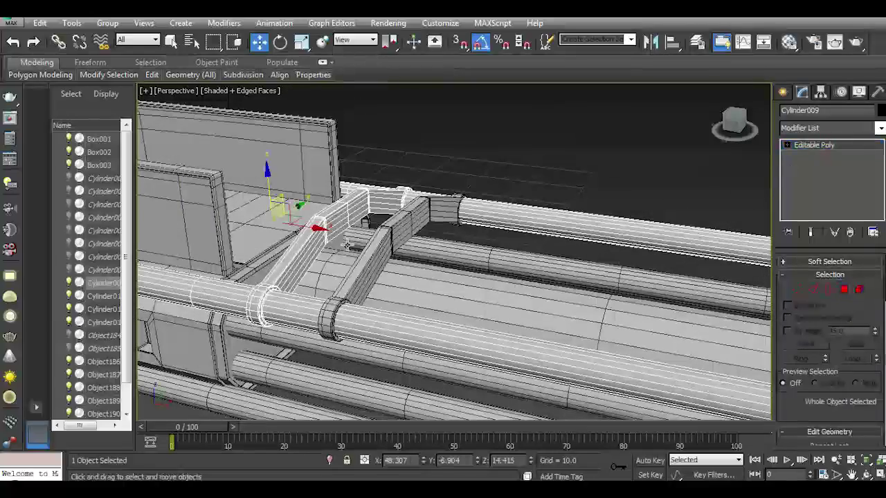
pyautogui.keyDown('shift'); pyautogui.moveTo(305, 229); pyautogui.dragTo(497, 315); pyautogui.keyUp('shift')
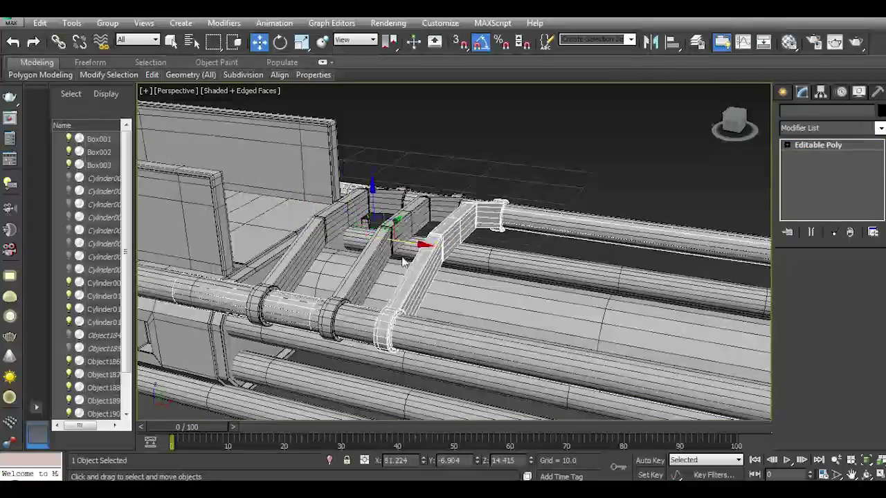
pyautogui.click(496, 307)
pyautogui.click(846, 289)
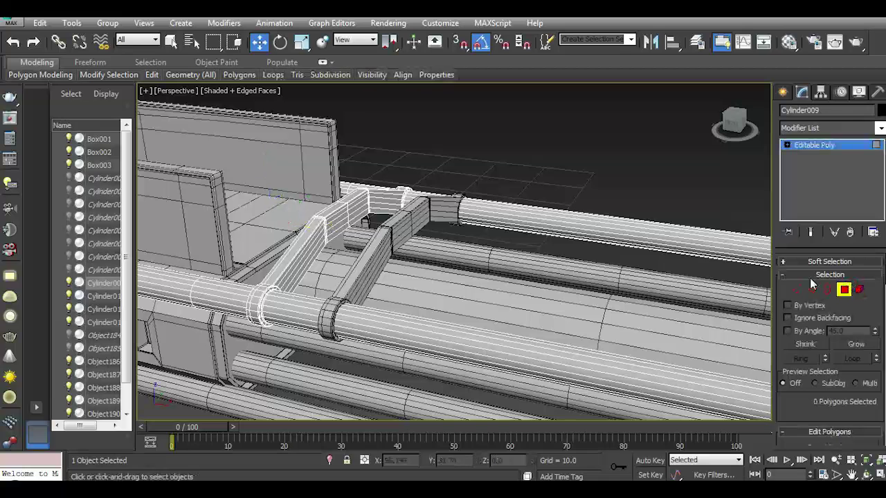
pyautogui.click(858, 290)
pyautogui.click(844, 289)
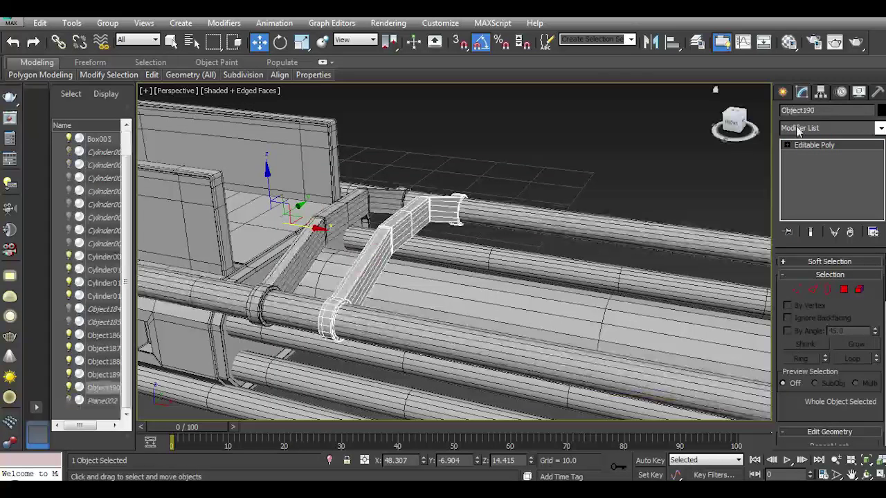
# Center the brace object's pivot to the object and slide it right along X.
pyautogui.click(820, 92)
pyautogui.click(832, 175)
pyautogui.click(828, 241)
pyautogui.click(802, 92)
pyautogui.moveTo(440, 249); pyautogui.dragTo(497, 265)
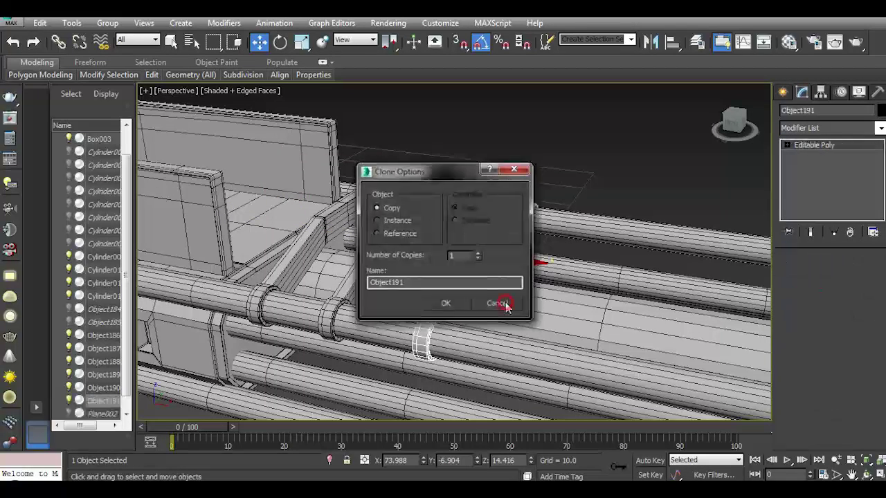
pyautogui.click(508, 302)
# Slide the brace back left along X, then delete the extra brace object.
pyautogui.keyDown('alt'); pyautogui.moveTo(491, 255); pyautogui.dragTo(508, 243, button='middle'); pyautogui.keyUp('alt')
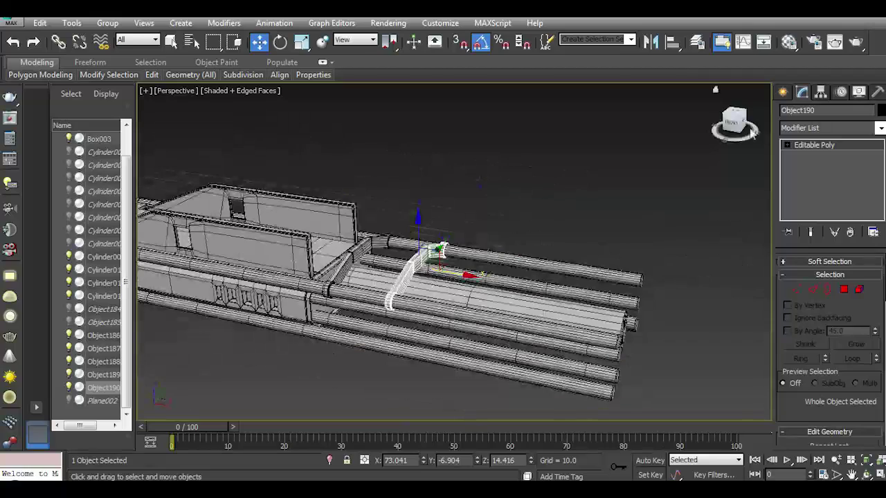
pyautogui.moveTo(470, 267)
pyautogui.mouseDown()
pyautogui.moveTo(448, 267)
pyautogui.moveTo(454, 243)
pyautogui.mouseUp()
pyautogui.scroll(3, 474, 258)
pyautogui.press('r')
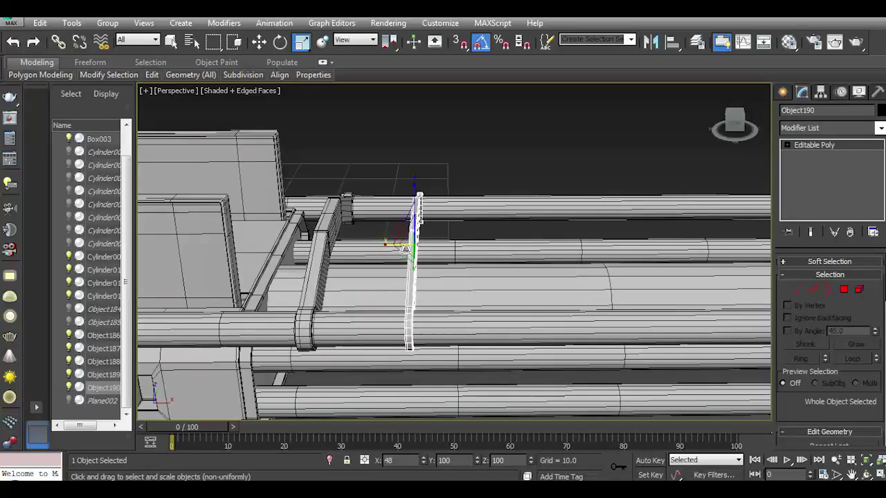
pyautogui.keyDown('alt'); pyautogui.moveTo(690, 146); pyautogui.dragTo(624, 213, button='middle'); pyautogui.keyUp('alt')
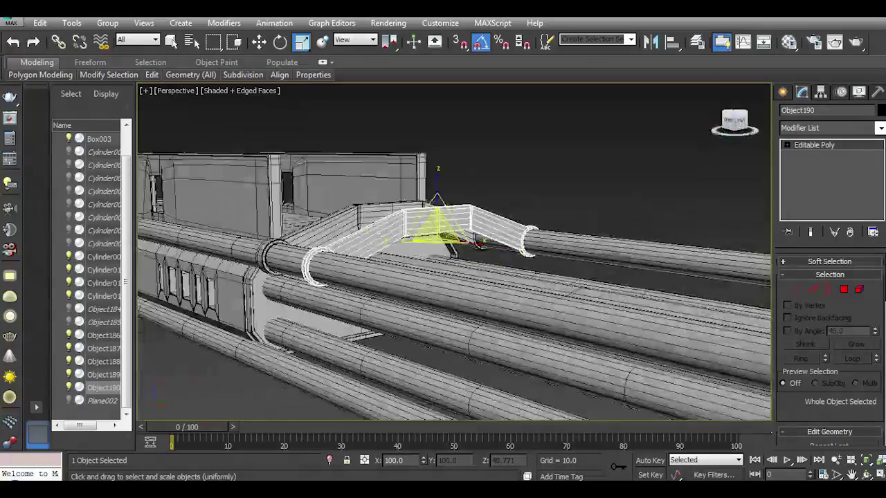
pyautogui.press('Delete')
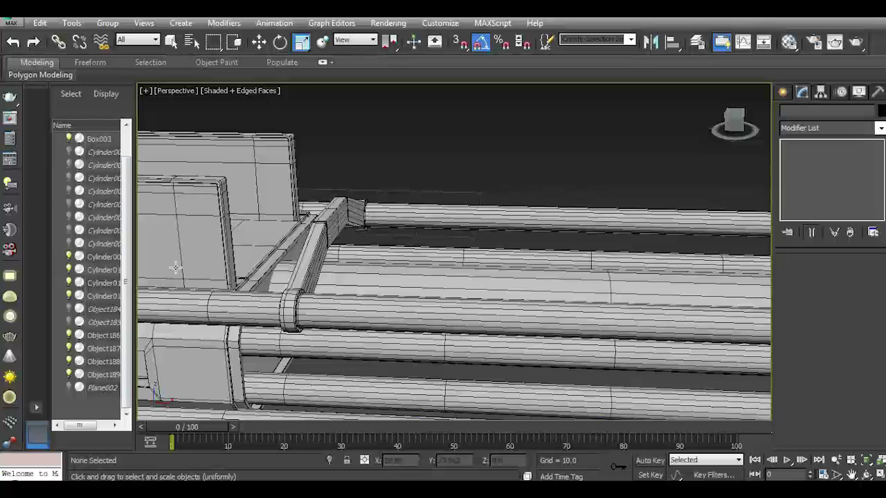
# In Polygon mode on the pipe cylinder, select all of the brace's faces using Grow.
pyautogui.click(291, 277)
pyautogui.keyDown('alt'); pyautogui.moveTo(306, 263); pyautogui.dragTo(386, 256, button='middle'); pyautogui.keyUp('alt')
pyautogui.press('4')
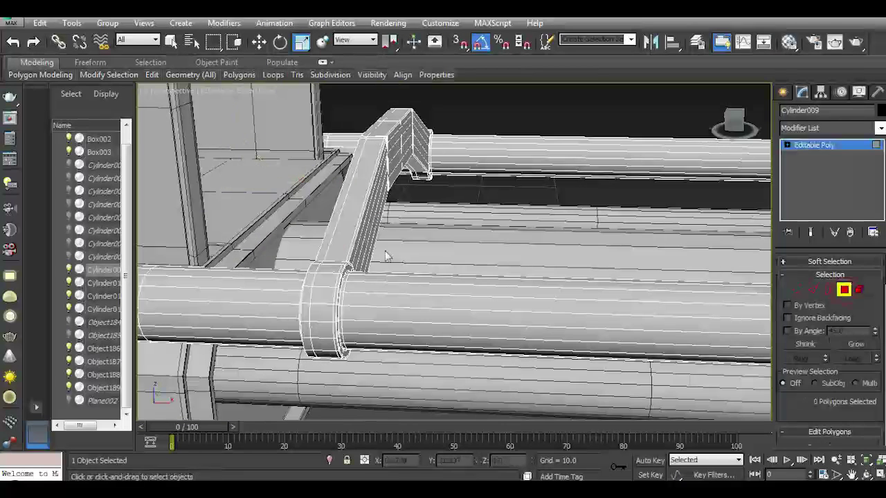
pyautogui.click(360, 194)
pyautogui.click(855, 344)
pyautogui.click(855, 343)
pyautogui.click(855, 343)
pyautogui.scroll(-5, 811, 406)
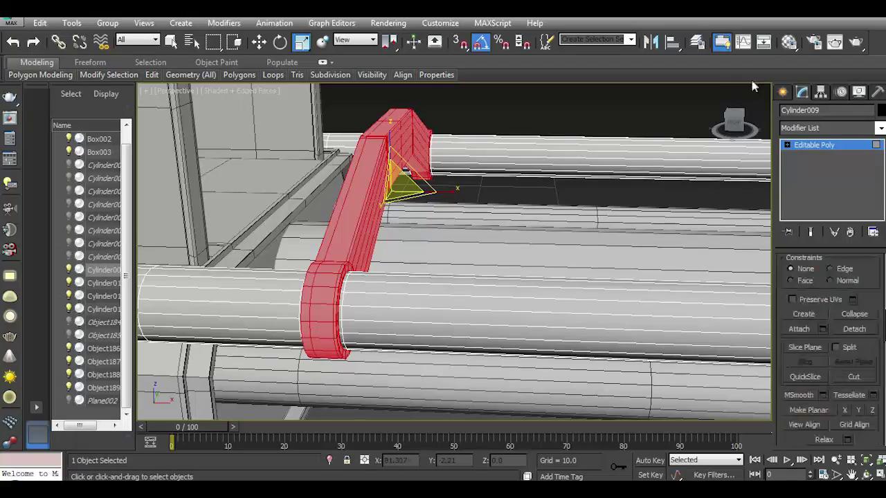
pyautogui.moveTo(733, 124)
pyautogui.mouseDown()
pyautogui.moveTo(735, 142)
pyautogui.moveTo(726, 135)
pyautogui.mouseUp()
# Detach the brace faces as Object190 and center its pivot to the object.
pyautogui.click(853, 329)
pyautogui.click(476, 261)
pyautogui.click(804, 145)
pyautogui.click(371, 168)
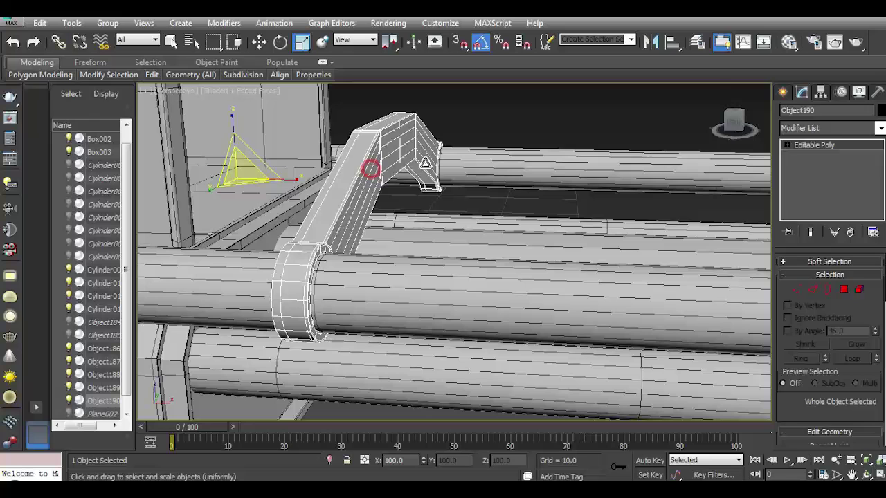
pyautogui.click(821, 93)
pyautogui.click(817, 173)
pyautogui.click(832, 240)
pyautogui.click(803, 92)
# Test-scale the brace, squashing it to 54% along X, then undo that.
pyautogui.moveTo(446, 181); pyautogui.dragTo(317, 282)
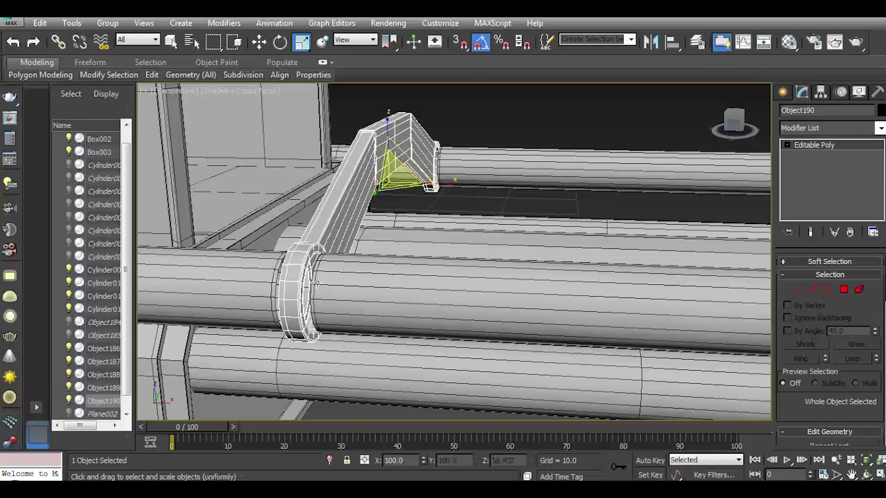
pyautogui.scroll(3, 316, 282)
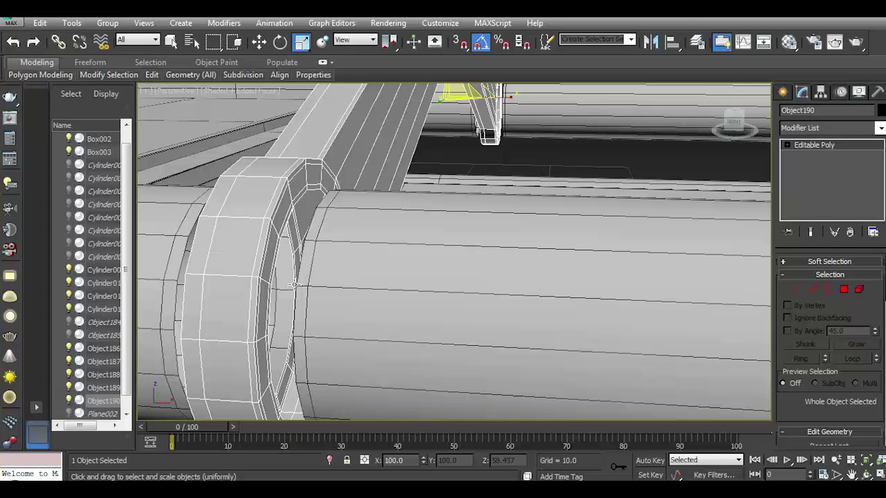
pyautogui.scroll(-2, 435, 295)
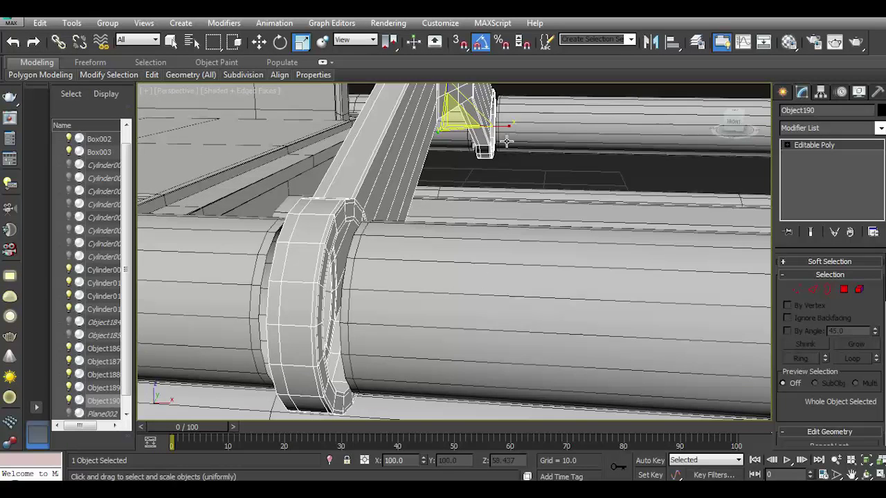
pyautogui.keyDown('alt'); pyautogui.moveTo(506, 141); pyautogui.dragTo(518, 253, button='middle'); pyautogui.keyUp('alt')
pyautogui.press('r')
pyautogui.moveTo(572, 263); pyautogui.dragTo(529, 262)
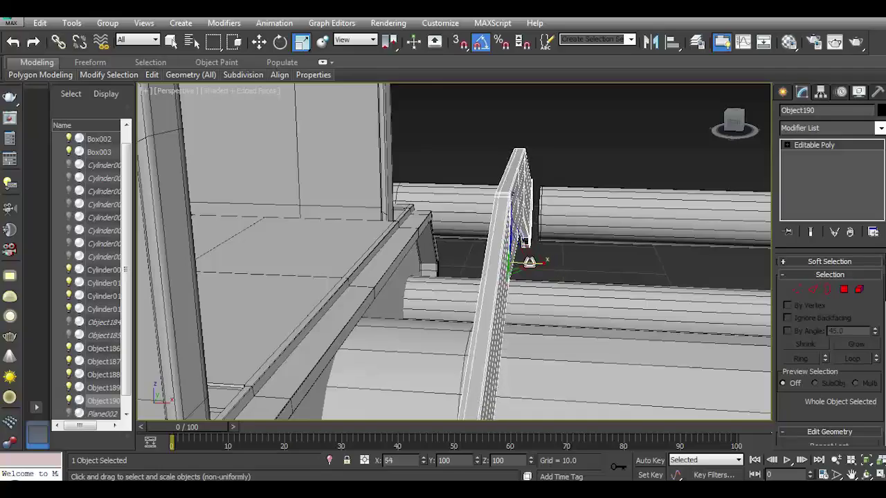
pyautogui.hotkey('ctrl', 'z')
pyautogui.press('r')
pyautogui.moveTo(529, 261)
pyautogui.keyDown('alt'); pyautogui.mouseDown(button='middle')
pyautogui.moveTo(443, 175)
pyautogui.moveTo(445, 155)
pyautogui.mouseUp(button='middle'); pyautogui.keyUp('alt')
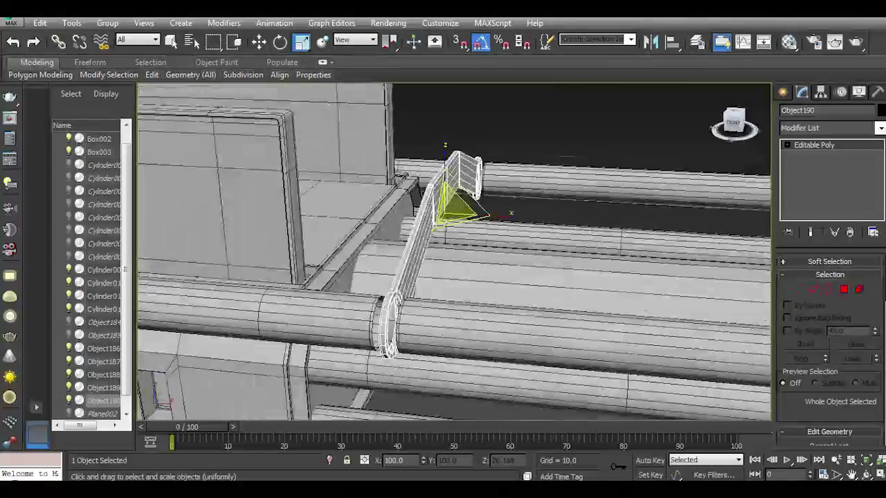
pyautogui.scroll(5, 443, 318)
pyautogui.click(445, 322)
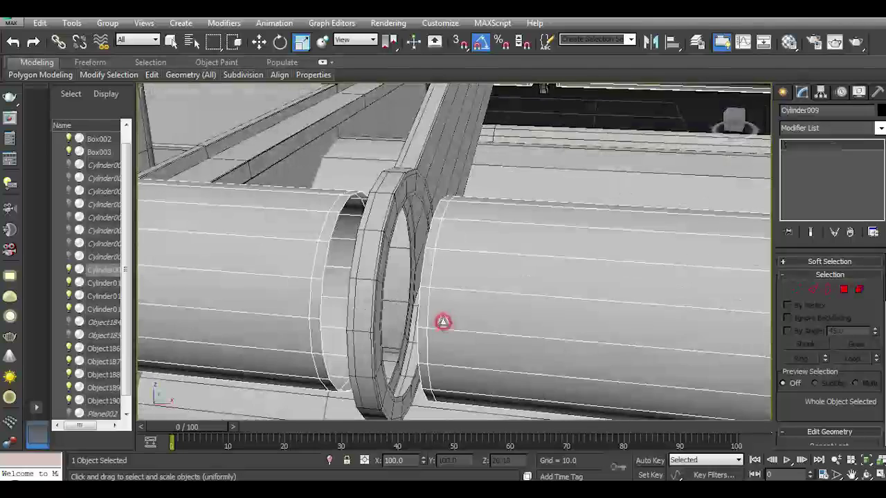
# Select the two open edge loops in the gap, preview an edge bridge, and cancel it.
pyautogui.click(817, 296)
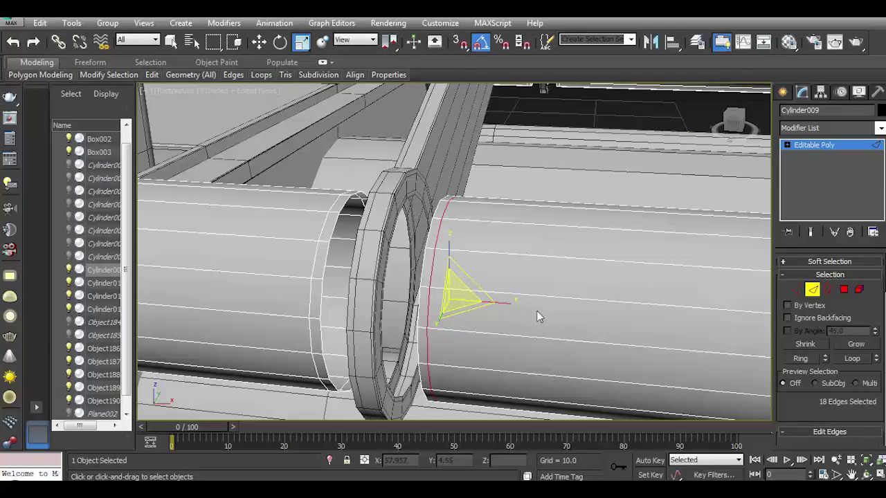
pyautogui.click(827, 289)
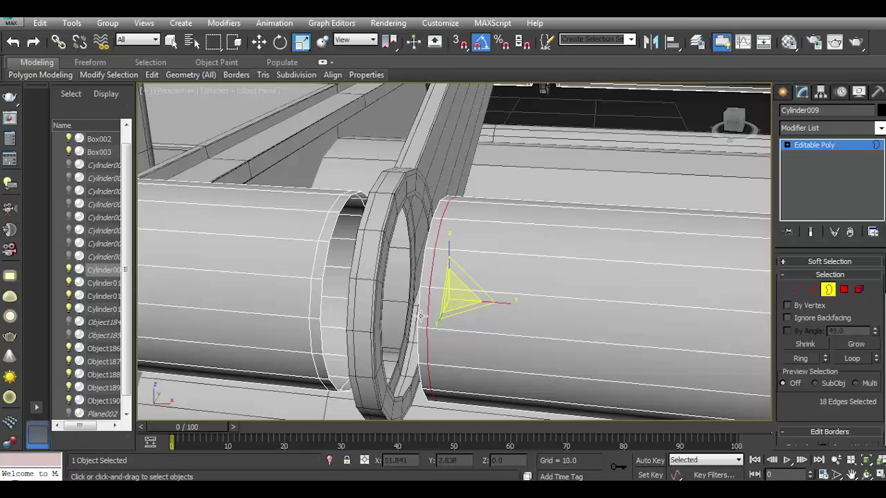
pyautogui.click(813, 290)
pyautogui.scroll(-3, 813, 320)
pyautogui.click(823, 392)
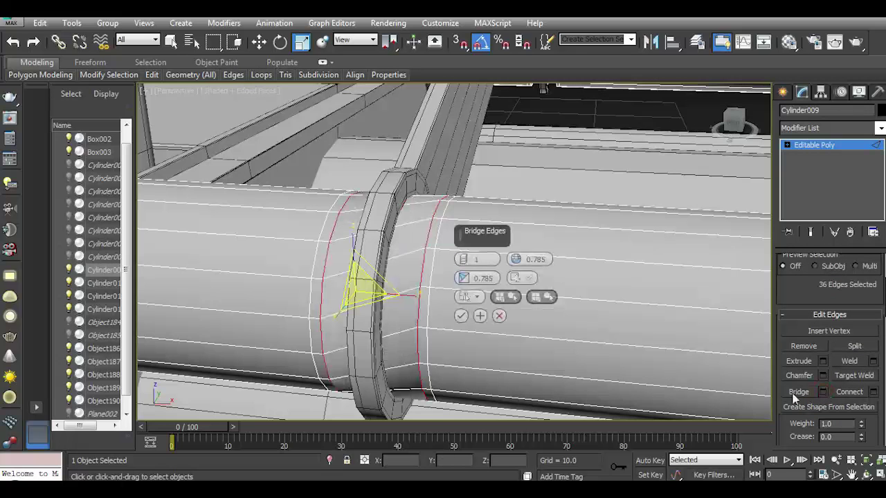
pyautogui.click(499, 316)
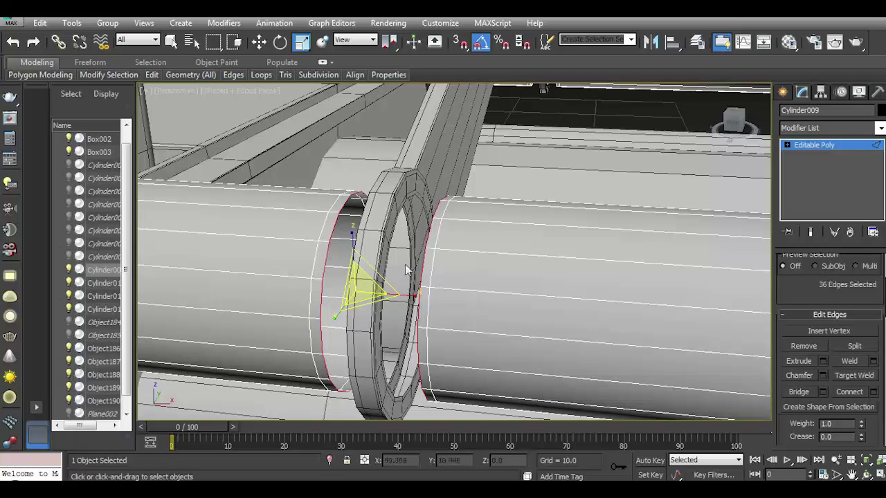
# At Border level, select both pipes' open borders and cap the left pipe's open end.
pyautogui.click(787, 145)
pyautogui.click(810, 176)
pyautogui.click(420, 280)
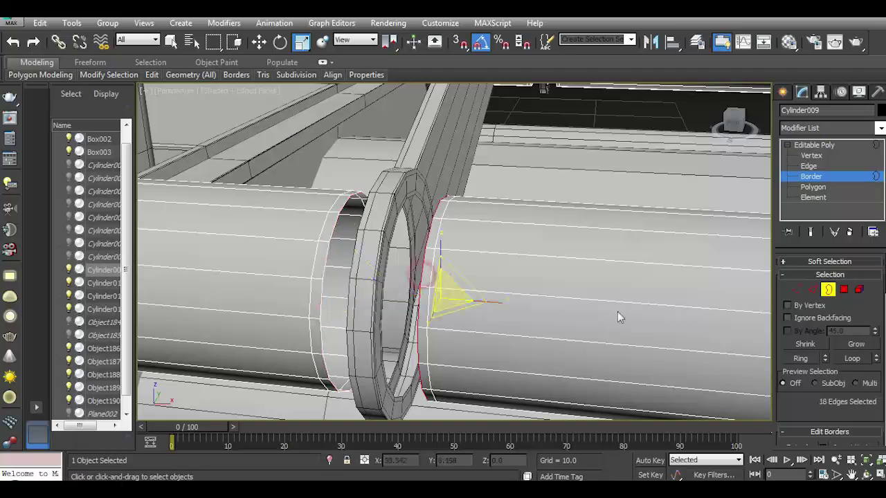
pyautogui.scroll(-5, 851, 373)
pyautogui.click(332, 260)
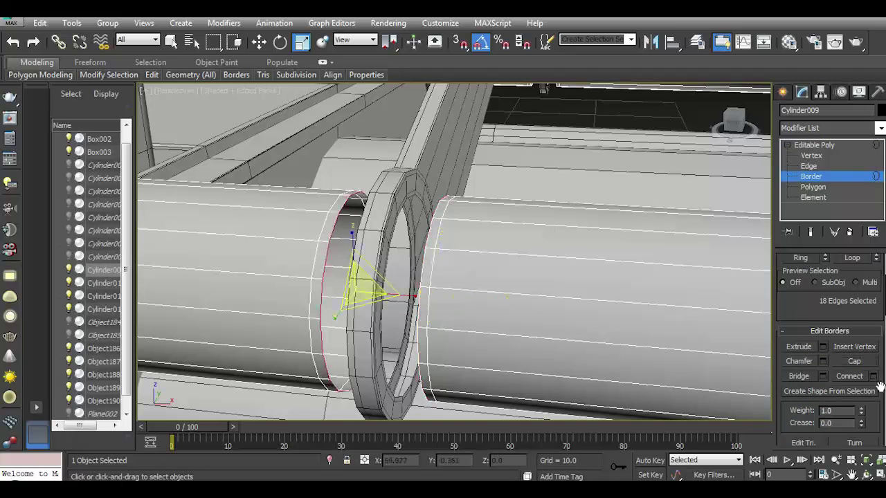
pyautogui.click(837, 364)
# Bridge the left pipe's cap face to the right ring face.
pyautogui.click(812, 186)
pyautogui.click(341, 262)
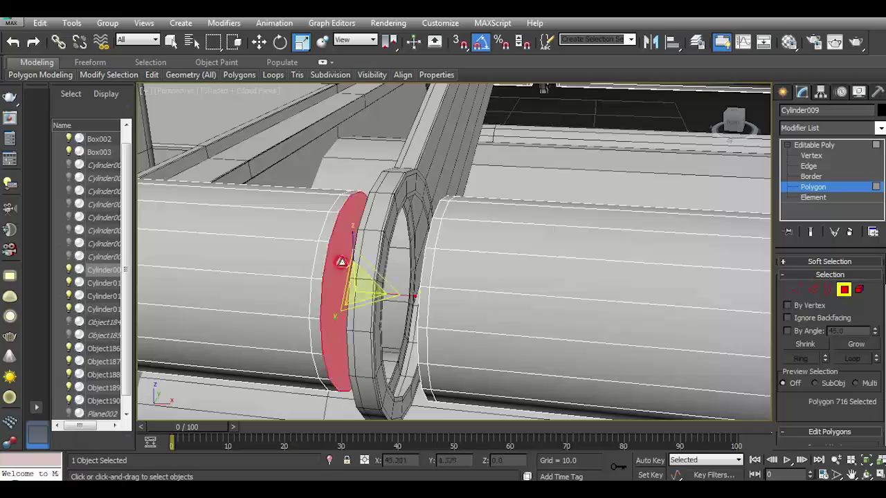
pyautogui.moveTo(738, 125); pyautogui.dragTo(620, 269)
pyautogui.keyDown('ctrl'); pyautogui.click(623, 271); pyautogui.keyUp('ctrl')
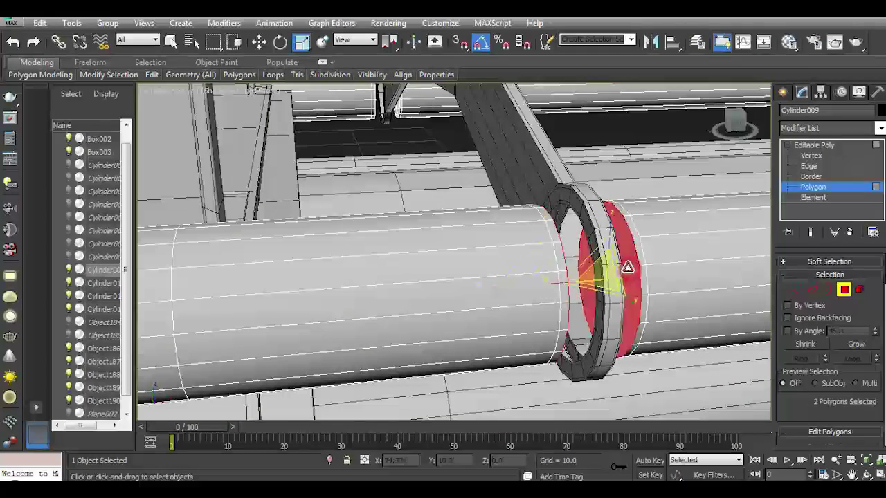
pyautogui.press('w')
pyautogui.scroll(-5, 830, 346)
pyautogui.click(822, 395)
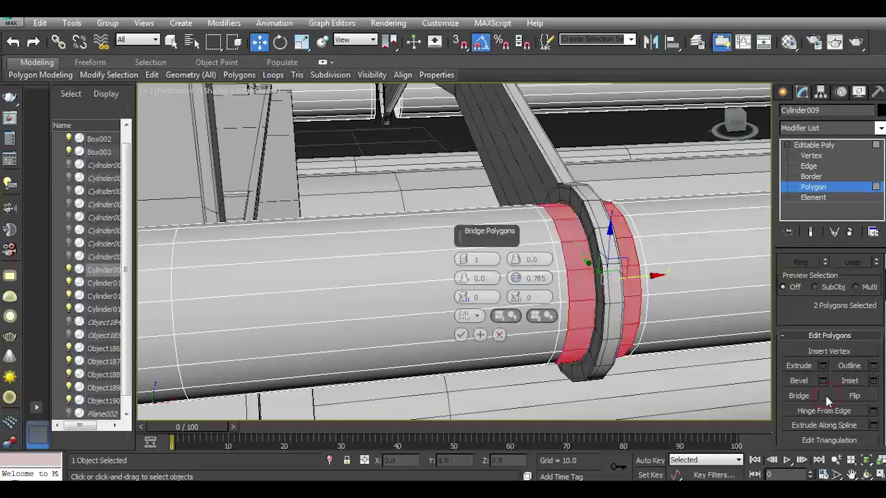
pyautogui.click(461, 335)
pyautogui.moveTo(463, 332); pyautogui.dragTo(469, 389, button='middle')
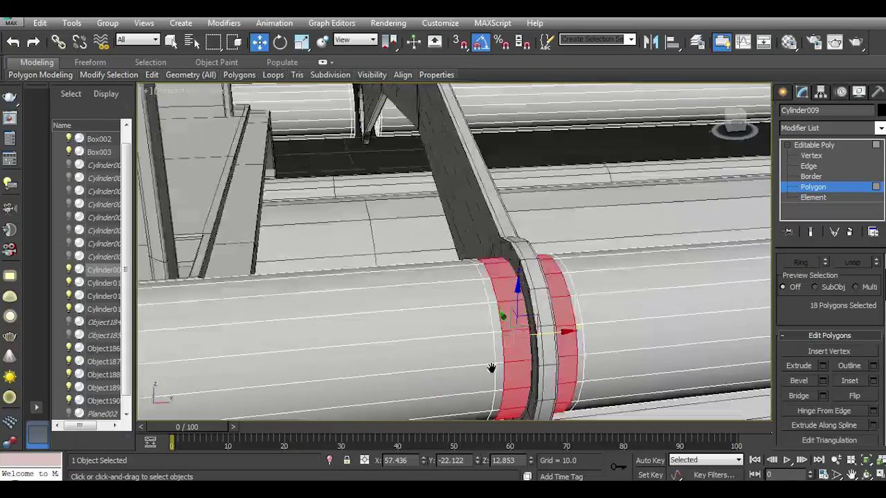
pyautogui.scroll(5, 356, 169)
pyautogui.scroll(3, 373, 201)
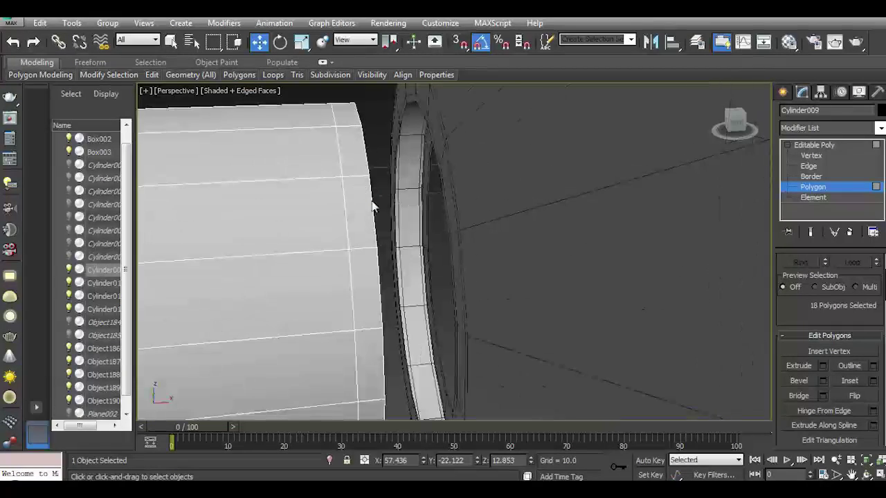
# Bridge the two facing end caps into one continuous tube, return to object level, and save.
pyautogui.click(811, 176)
pyautogui.click(377, 273)
pyautogui.scroll(-3, 835, 362)
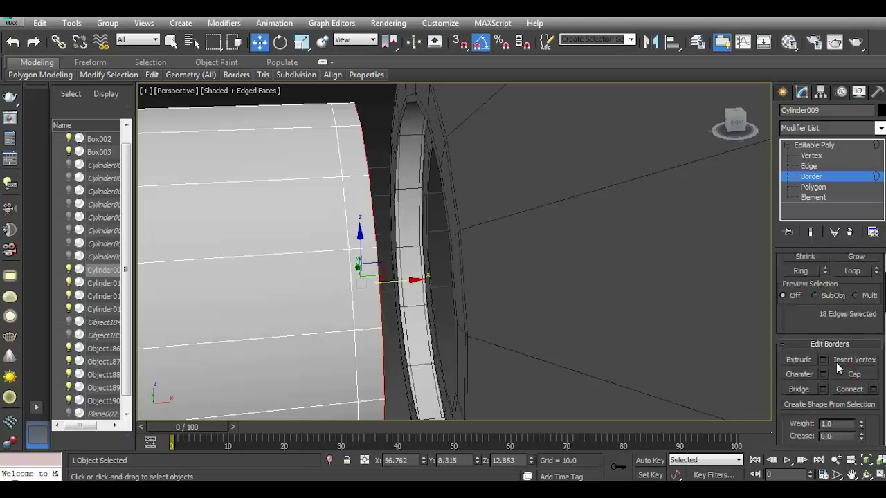
pyautogui.moveTo(743, 140); pyautogui.dragTo(507, 278)
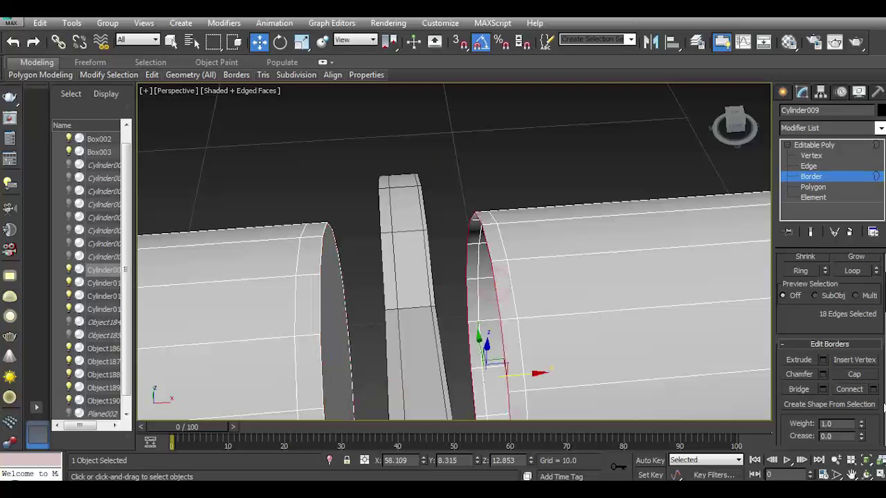
pyautogui.click(813, 187)
pyautogui.click(484, 298)
pyautogui.keyDown('ctrl'); pyautogui.click(337, 297); pyautogui.keyUp('ctrl')
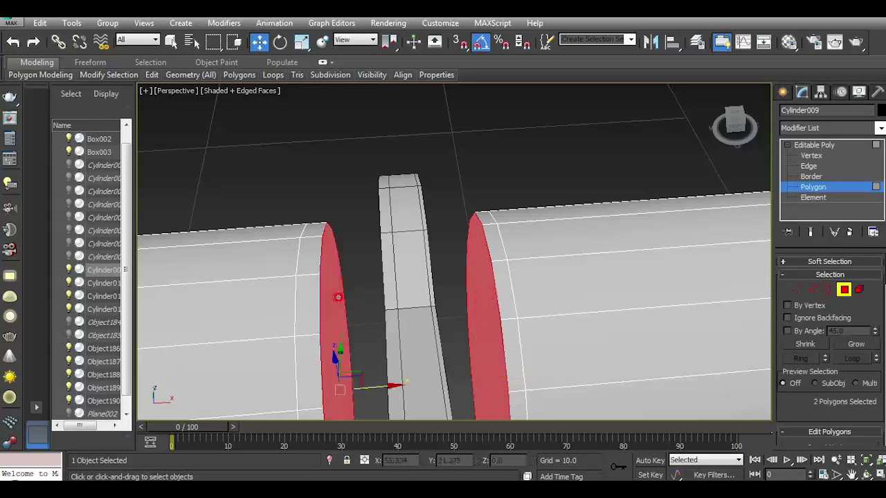
pyautogui.scroll(-2, 856, 333)
pyautogui.click(798, 383)
pyautogui.click(806, 156)
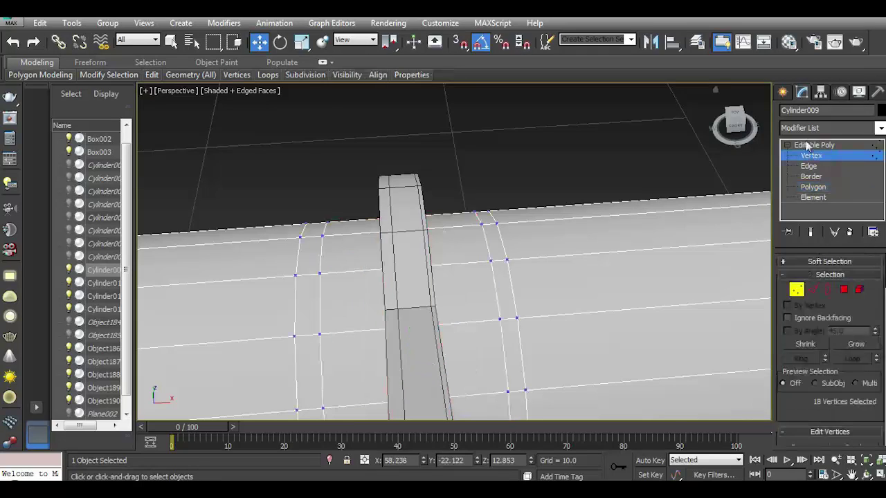
pyautogui.click(806, 144)
pyautogui.click(10, 23)
pyautogui.click(10, 22)
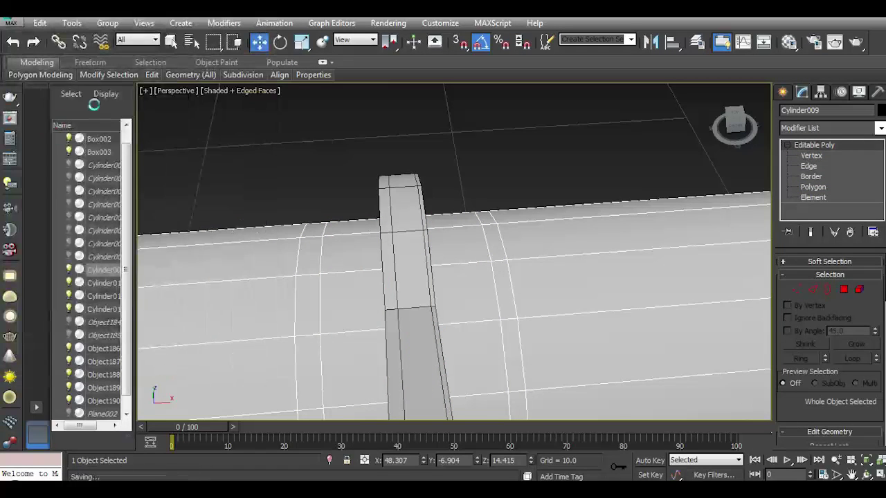
# Shift-drag evenly spaced copies of the handrail bracket along the upper rail.
pyautogui.click(371, 208)
pyautogui.moveTo(423, 208)
pyautogui.mouseDown()
pyautogui.moveTo(391, 206)
pyautogui.moveTo(430, 210)
pyautogui.moveTo(395, 208)
pyautogui.mouseUp()
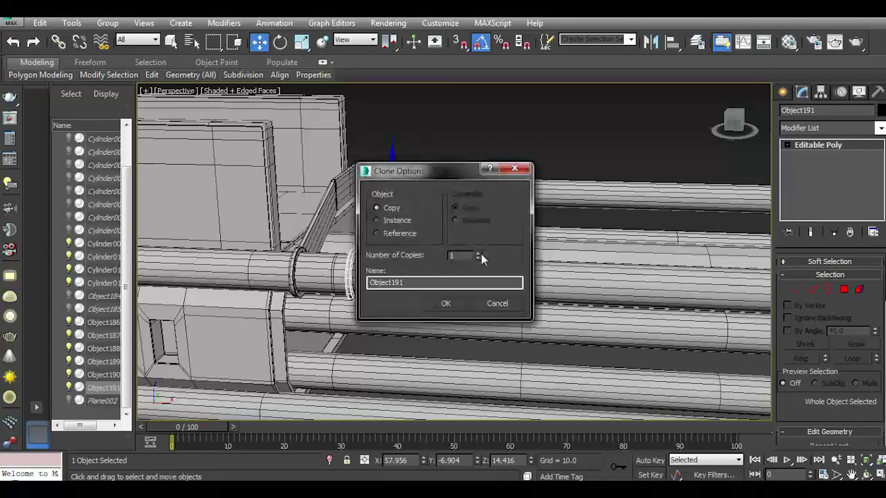
pyautogui.click(465, 303)
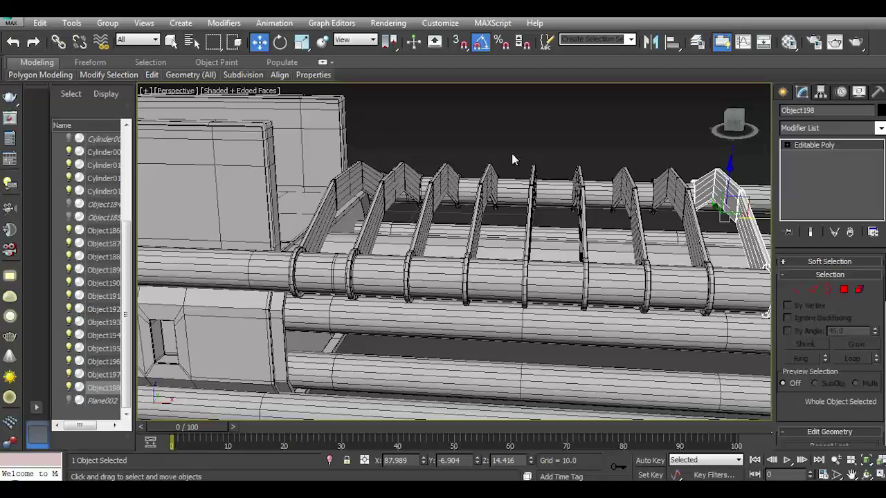
pyautogui.scroll(-3, 512, 159)
pyautogui.moveTo(600, 250); pyautogui.dragTo(511, 283, button='middle')
pyautogui.keyDown('shift'); pyautogui.moveTo(512, 280); pyautogui.dragTo(543, 280); pyautogui.keyUp('shift')
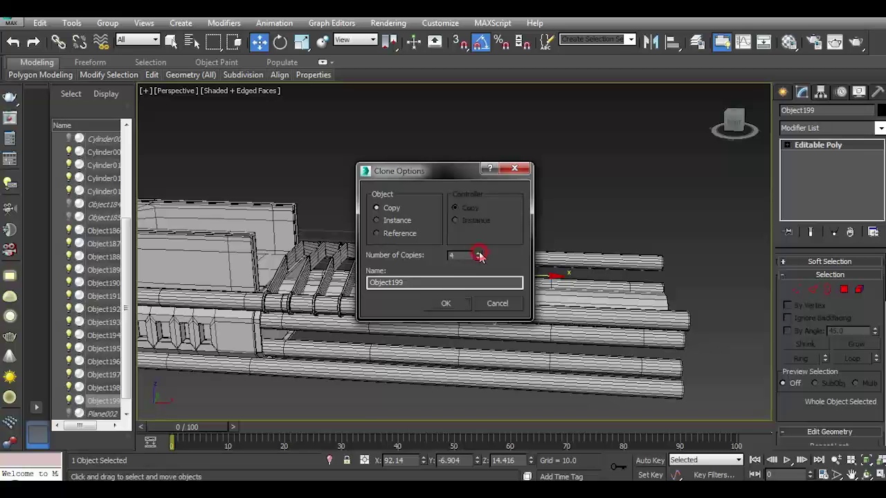
pyautogui.click(447, 303)
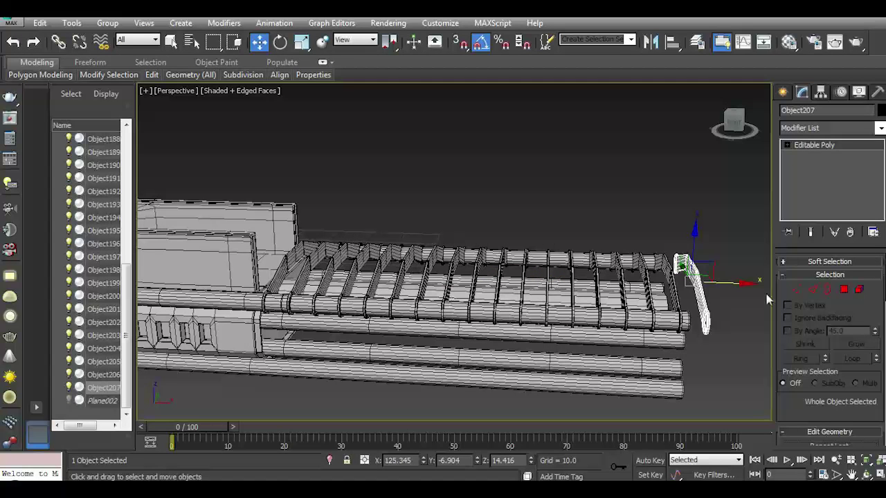
# Delete the surplus bracket copy at the rail end and check the remaining ones.
pyautogui.press('Delete')
pyautogui.click(675, 290)
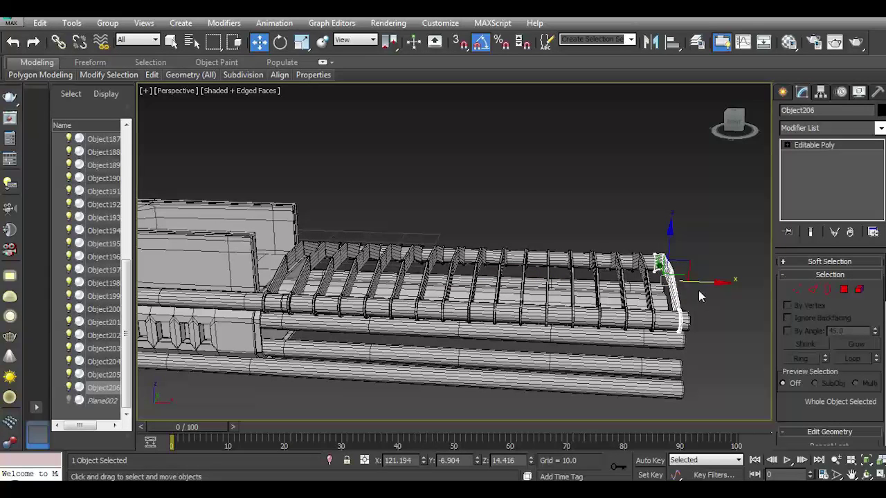
pyautogui.scroll(5, 719, 292)
pyautogui.scroll(-5, 692, 284)
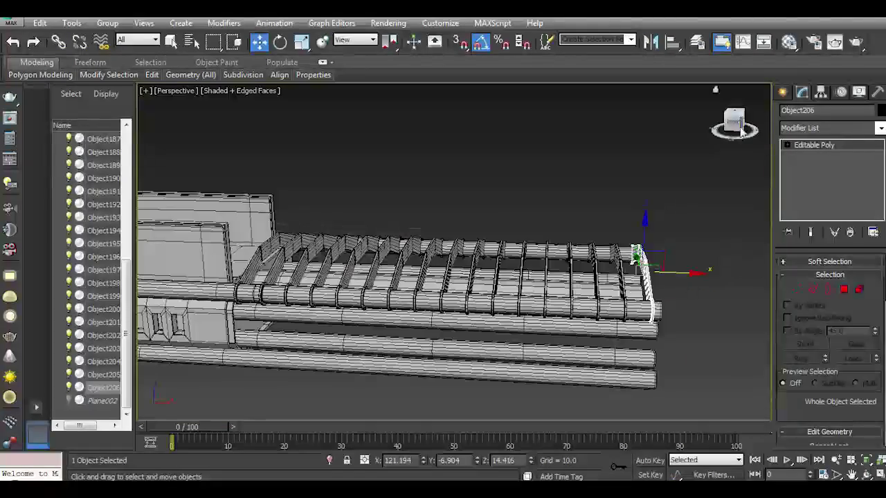
pyautogui.moveTo(740, 130); pyautogui.dragTo(617, 239)
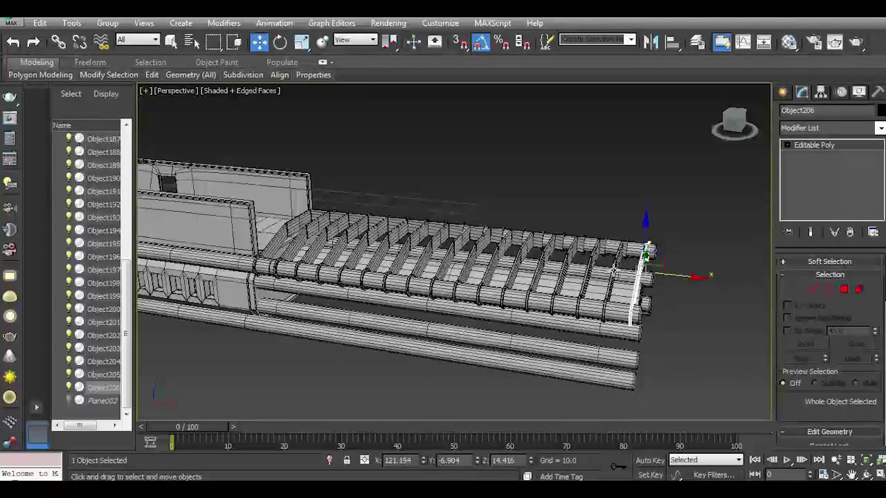
pyautogui.keyDown('ctrl'); pyautogui.click(613, 272); pyautogui.keyUp('ctrl')
pyautogui.keyDown('ctrl'); pyautogui.click(588, 268); pyautogui.keyUp('ctrl')
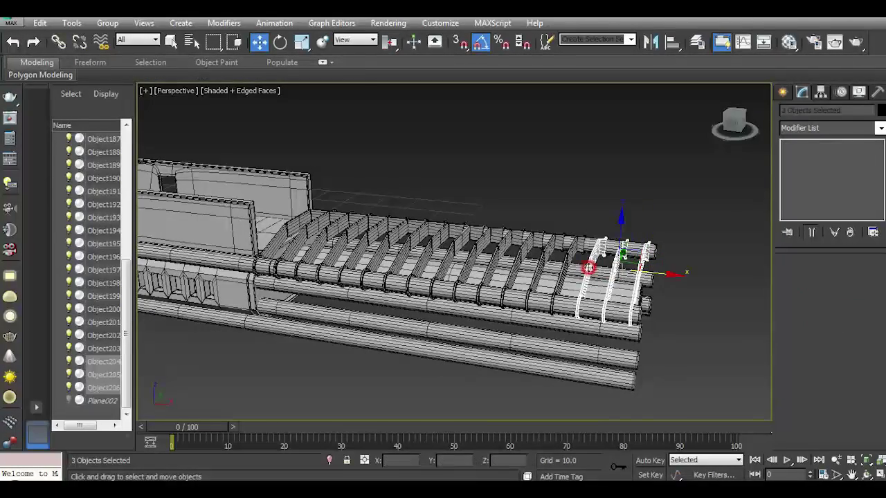
pyautogui.click(674, 302)
# Clone the last bracket down beside the lower tubes and nudge it into place.
pyautogui.click(630, 285)
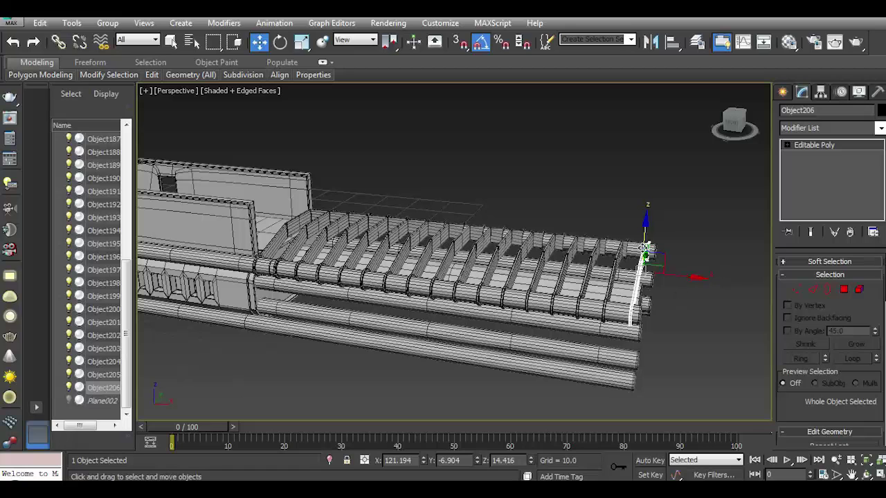
pyautogui.keyDown('shift'); pyautogui.moveTo(643, 248); pyautogui.dragTo(640, 308); pyautogui.keyUp('shift')
pyautogui.click(455, 297)
pyautogui.keyDown('alt'); pyautogui.moveTo(454, 297); pyautogui.dragTo(652, 363, button='middle'); pyautogui.keyUp('alt')
pyautogui.press('z')
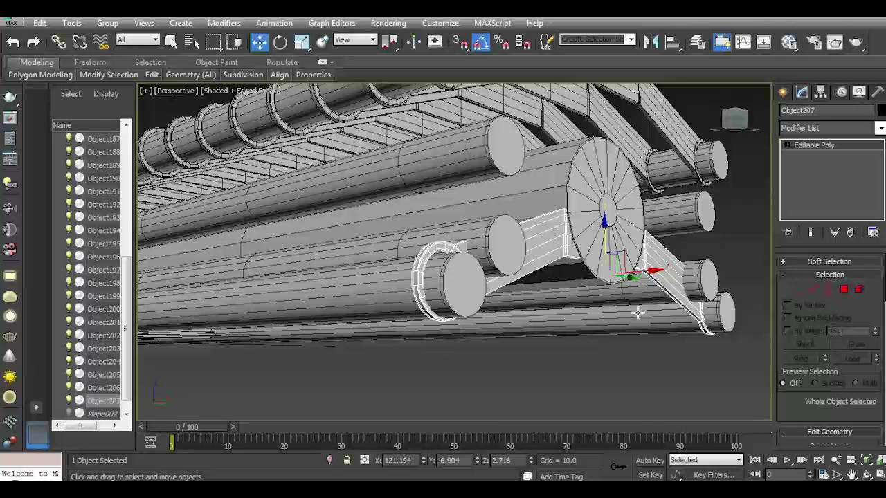
pyautogui.moveTo(603, 237); pyautogui.dragTo(606, 242)
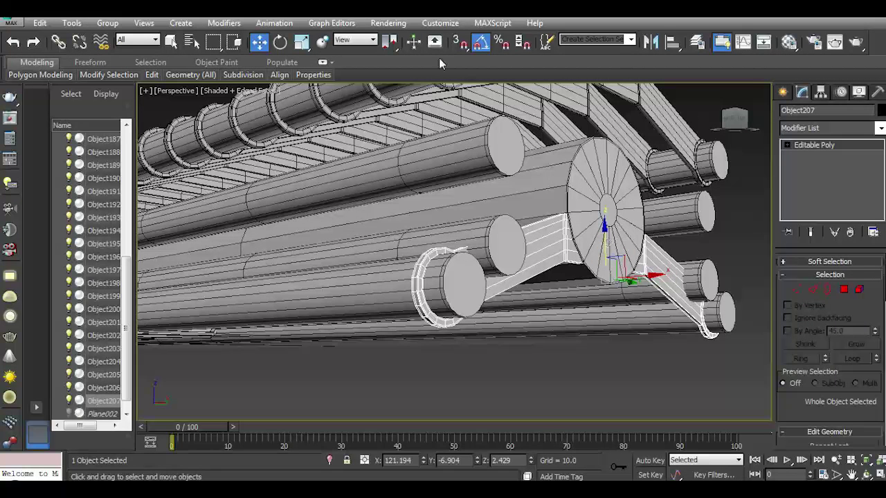
# Mirror the lower bracket on the Z axis and drop it beneath the tubes.
pyautogui.click(651, 42)
pyautogui.click(418, 199)
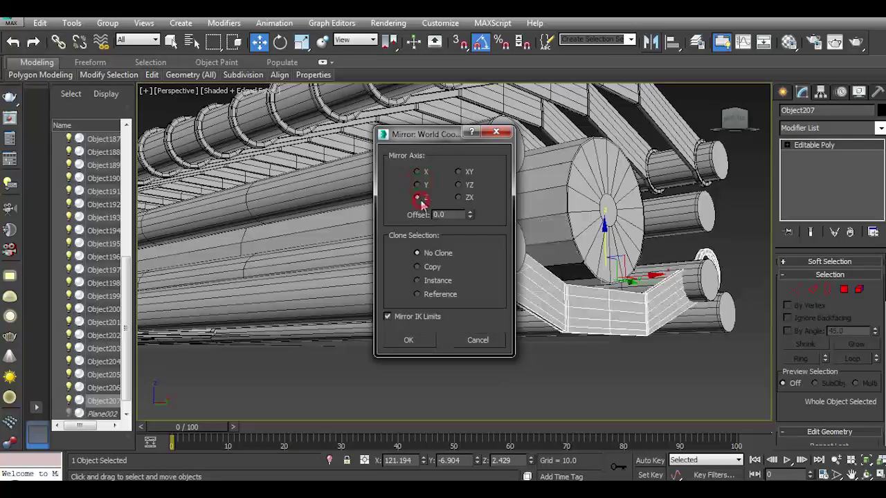
pyautogui.click(409, 339)
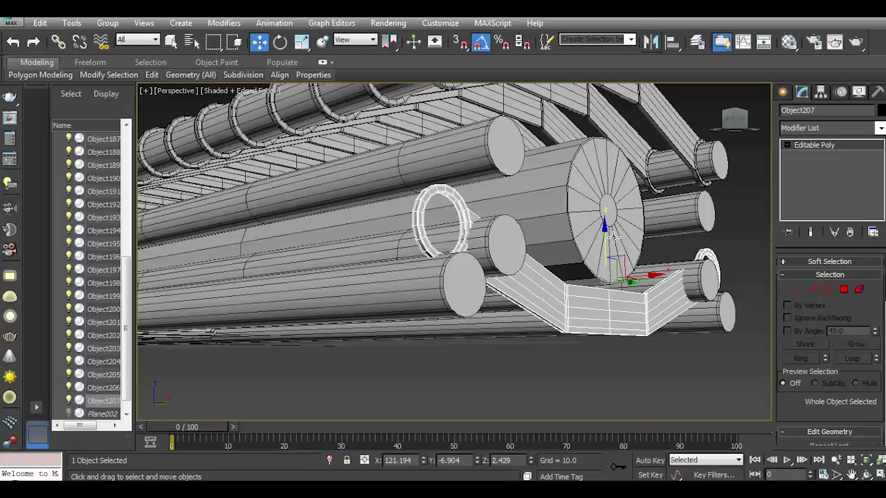
pyautogui.moveTo(604, 238); pyautogui.dragTo(615, 284)
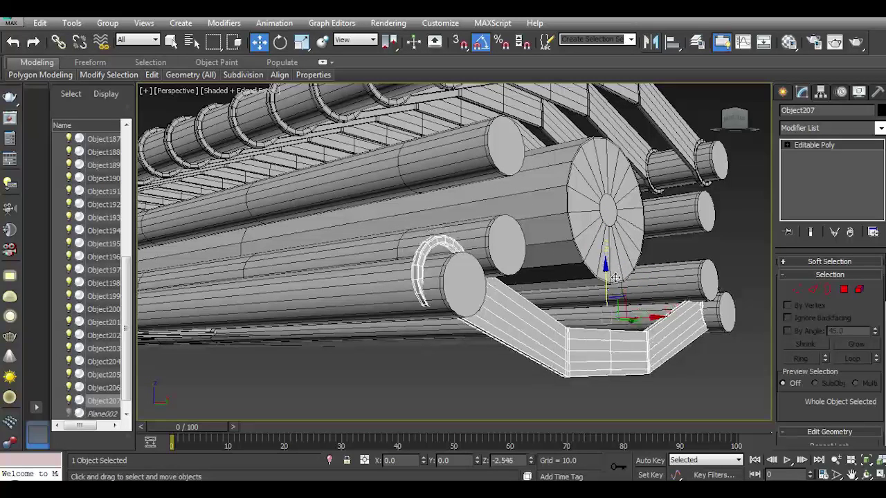
# Clone 17 bracket copies along the tubes, then undo them.
pyautogui.moveTo(728, 125); pyautogui.dragTo(552, 316)
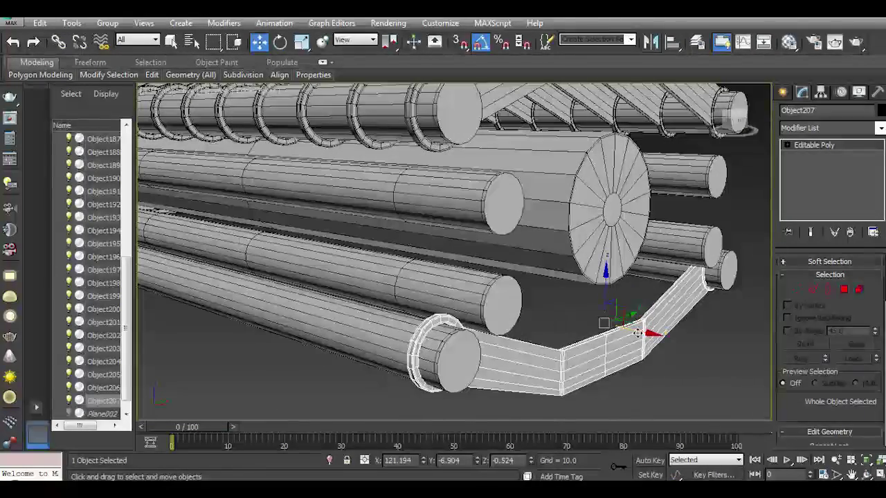
pyautogui.keyDown('shift'); pyautogui.moveTo(637, 332); pyautogui.dragTo(596, 324); pyautogui.keyUp('shift')
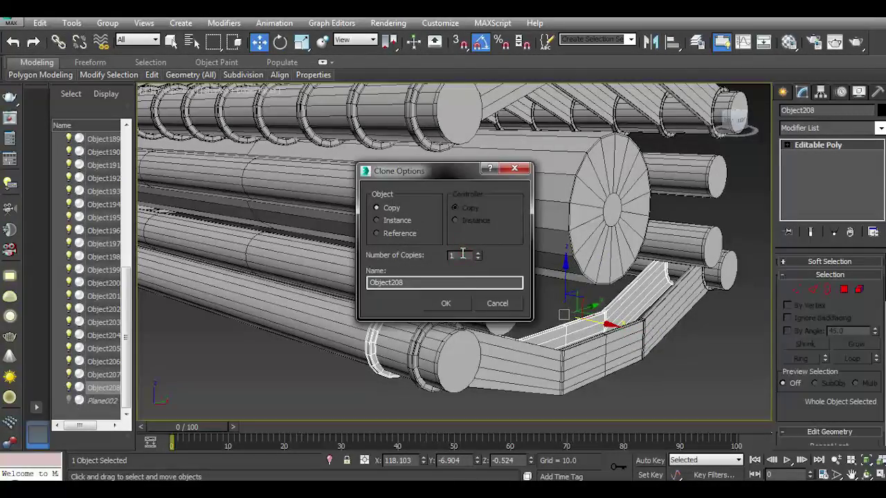
pyautogui.click(446, 304)
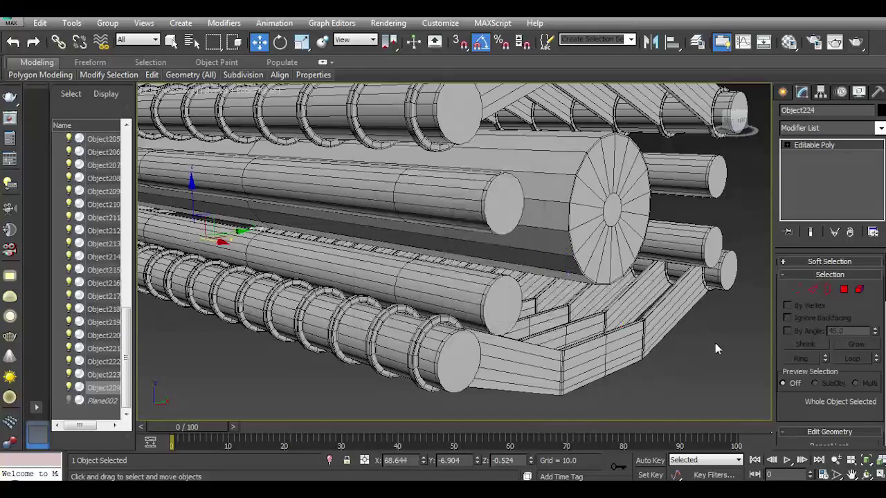
pyautogui.scroll(-5, 564, 322)
pyautogui.moveTo(742, 132); pyautogui.dragTo(553, 138)
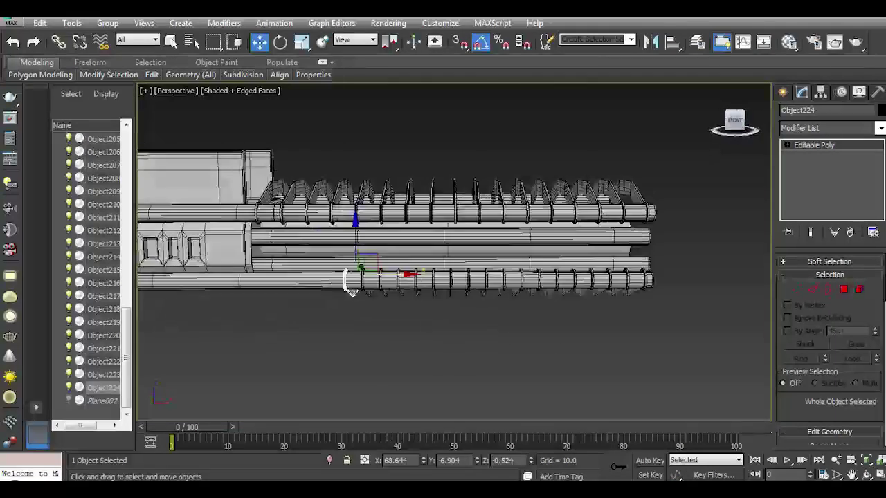
pyautogui.click(12, 43)
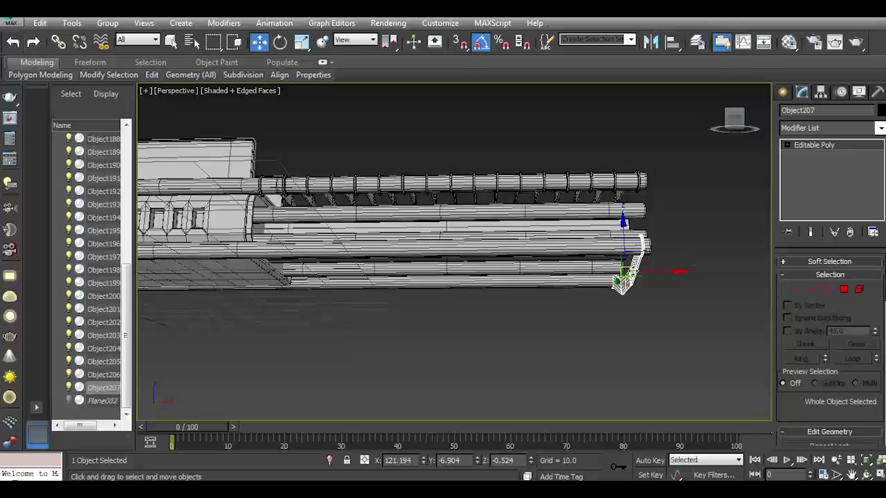
# Reselect the end bracket and clone 17 copies along the bottom tubes.
pyautogui.moveTo(734, 119); pyautogui.dragTo(723, 121)
pyautogui.click(626, 275)
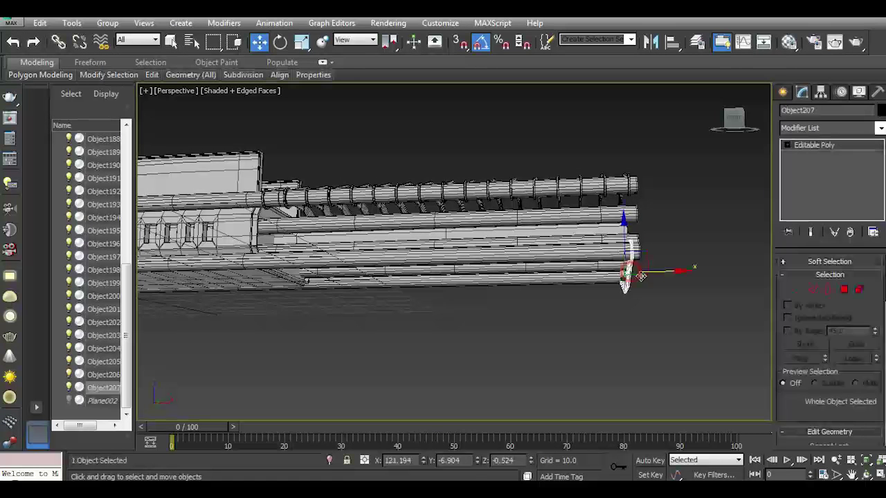
pyautogui.keyDown('shift'); pyautogui.moveTo(640, 275); pyautogui.dragTo(620, 274); pyautogui.keyUp('shift')
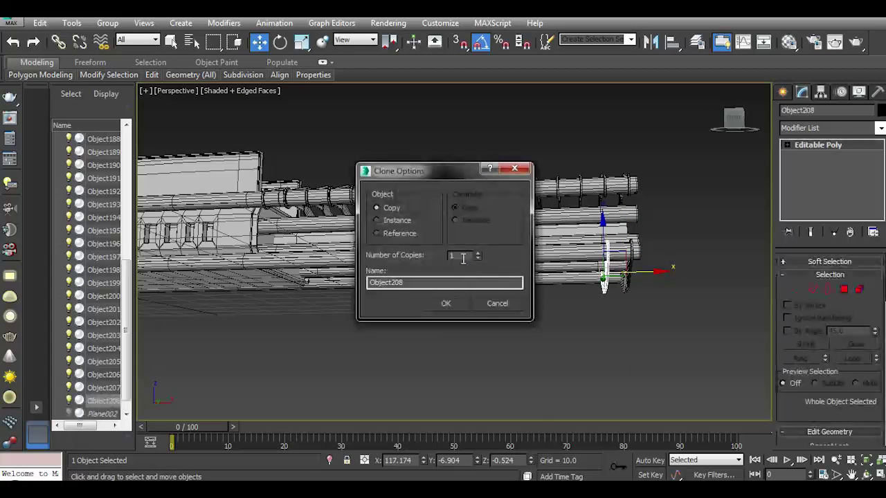
pyautogui.click(446, 302)
pyautogui.click(734, 270)
pyautogui.moveTo(733, 119); pyautogui.dragTo(677, 123)
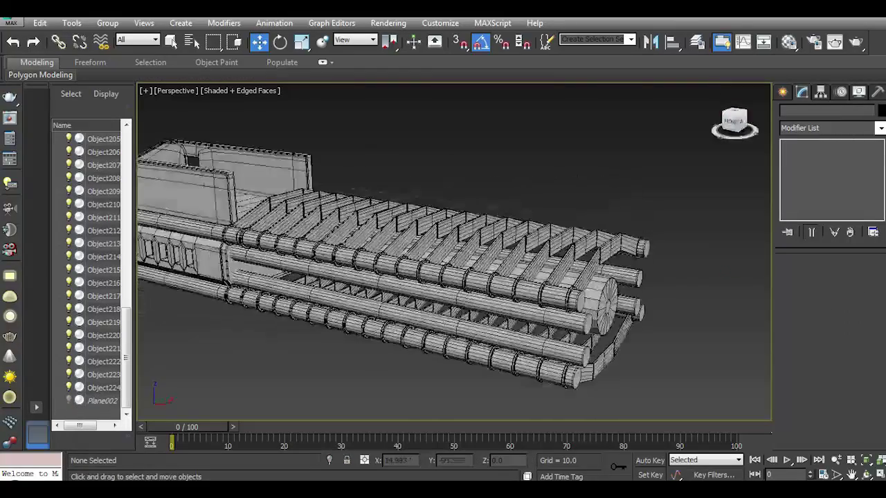
pyautogui.click(735, 119)
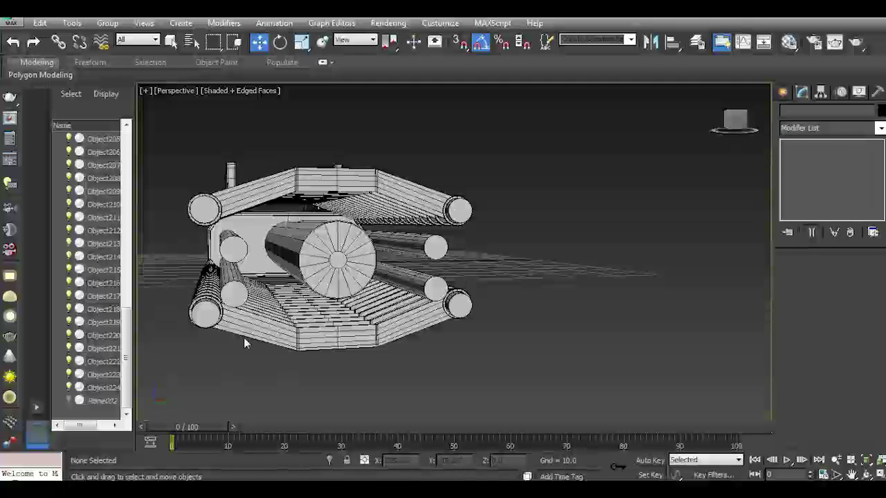
# Clone the upper end bracket downward and slide the new copy sideways.
pyautogui.click(255, 196)
pyautogui.keyDown('shift'); pyautogui.moveTo(339, 161); pyautogui.dragTo(339, 200); pyautogui.keyUp('shift')
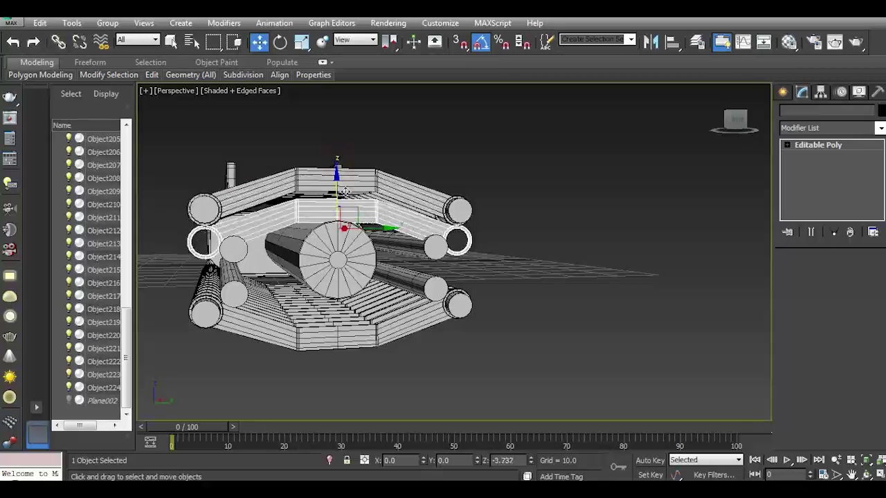
pyautogui.click(445, 303)
pyautogui.keyDown('alt'); pyautogui.moveTo(502, 289); pyautogui.dragTo(415, 305, button='middle'); pyautogui.keyUp('alt')
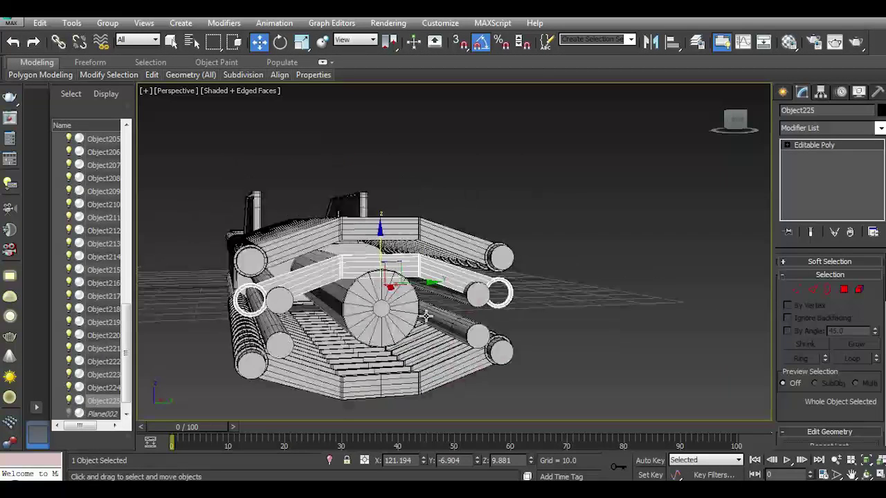
pyautogui.scroll(2, 361, 317)
pyautogui.moveTo(431, 265); pyautogui.dragTo(469, 252)
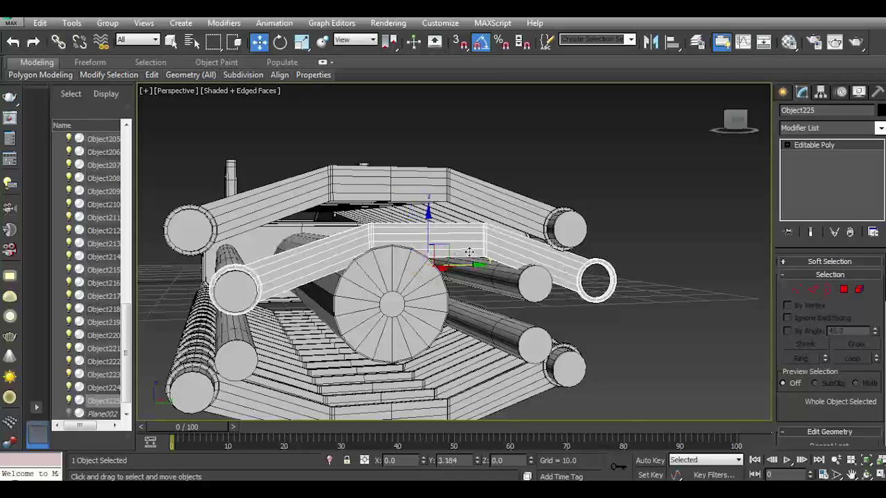
# Narrow the new bracket with Scale and slide it left along Y to centre it.
pyautogui.click(301, 43)
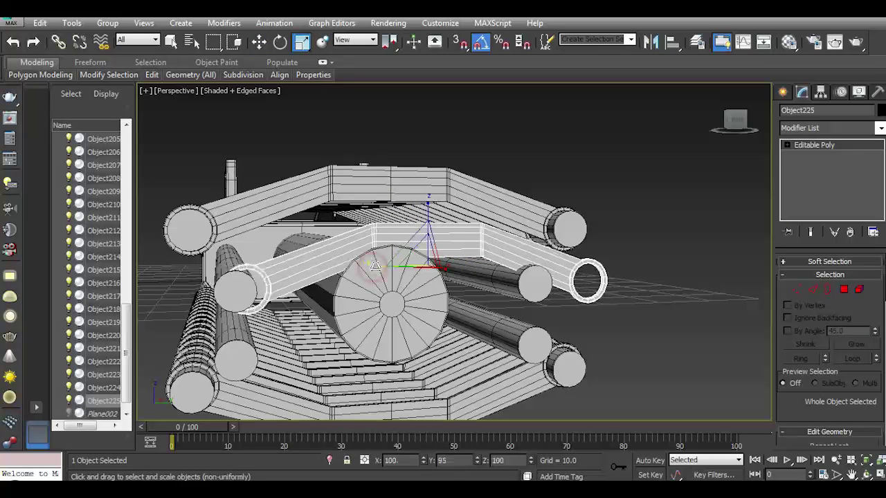
pyautogui.moveTo(423, 257); pyautogui.dragTo(394, 262)
pyautogui.click(260, 43)
pyautogui.moveTo(458, 266); pyautogui.dragTo(440, 268)
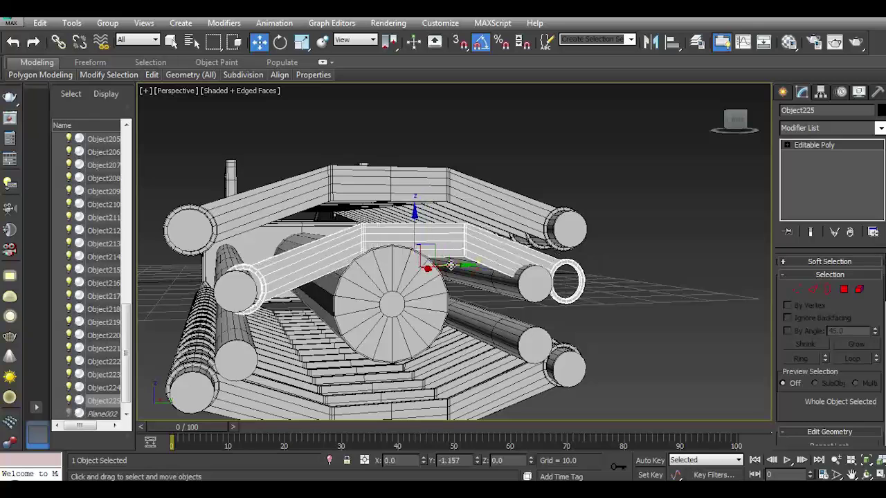
pyautogui.click(300, 42)
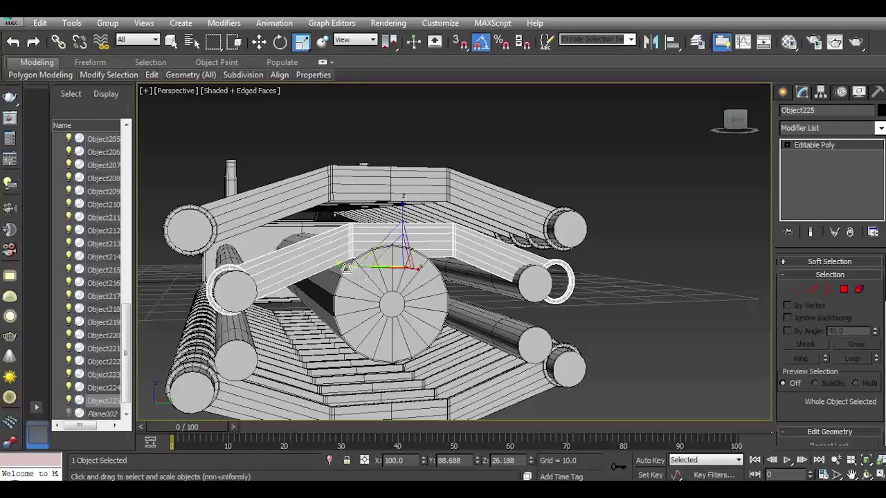
pyautogui.moveTo(346, 268); pyautogui.dragTo(308, 263)
pyautogui.click(259, 43)
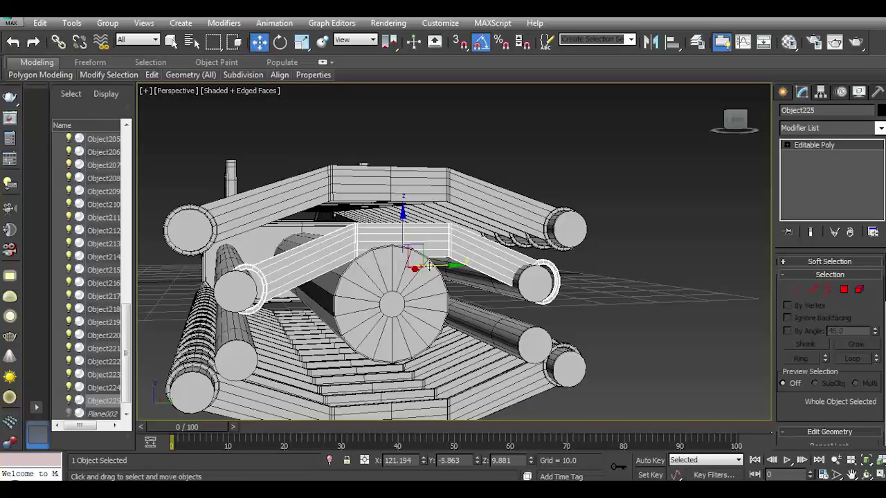
pyautogui.moveTo(429, 266); pyautogui.dragTo(414, 269)
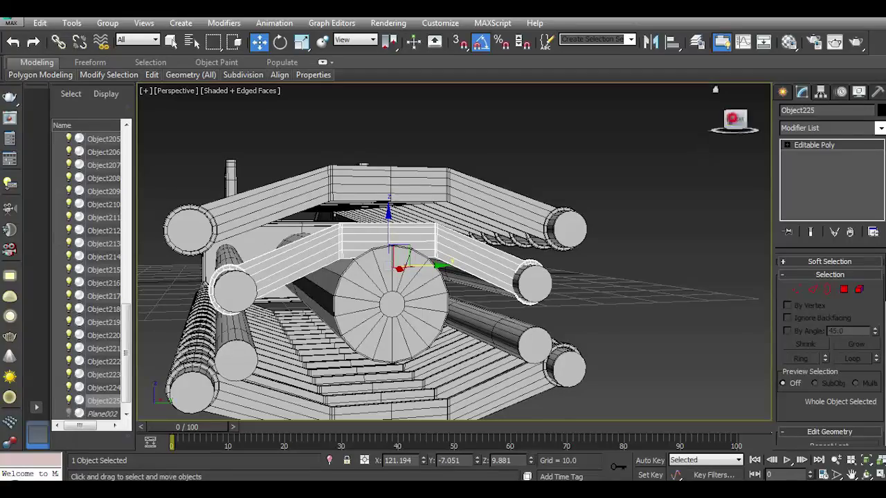
# Orbit to the front and box-select the bracket's middle vertex columns at Vertex level.
pyautogui.moveTo(732, 118); pyautogui.dragTo(738, 121)
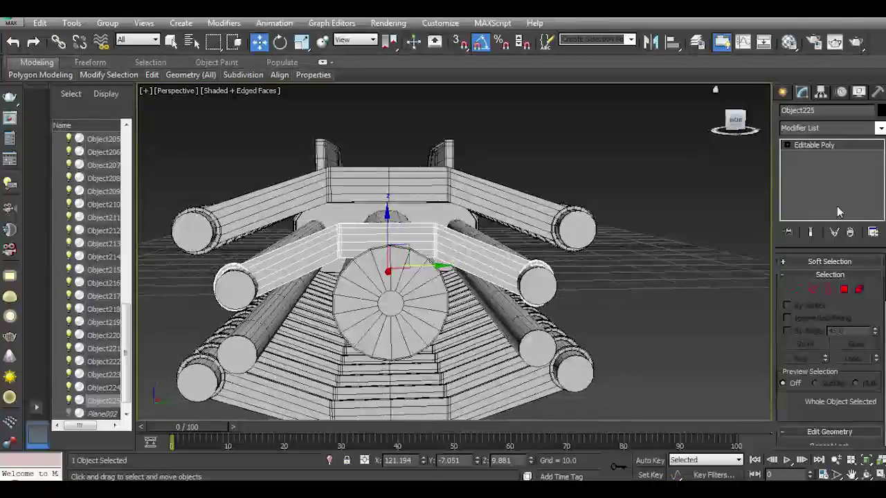
pyautogui.press('1')
pyautogui.moveTo(313, 183); pyautogui.dragTo(385, 257)
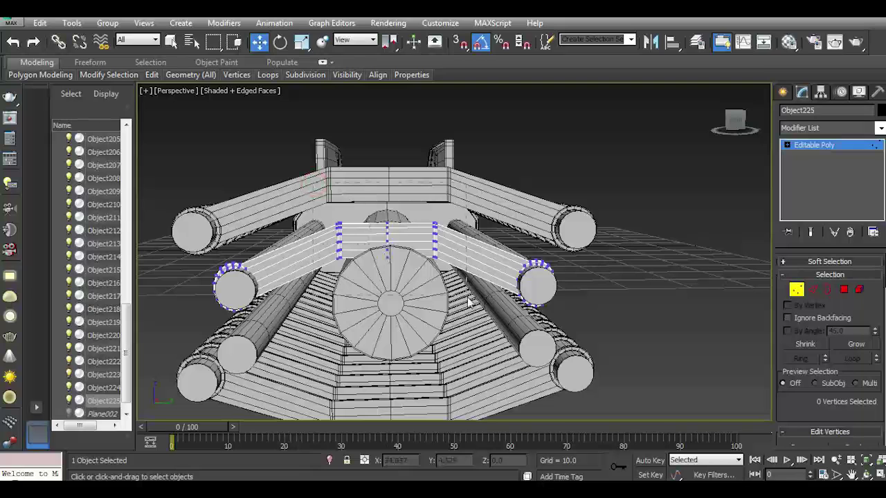
# Pull the middle vertex columns up into a peak and briefly preview NURMS smoothing.
pyautogui.moveTo(388, 198); pyautogui.dragTo(388, 193)
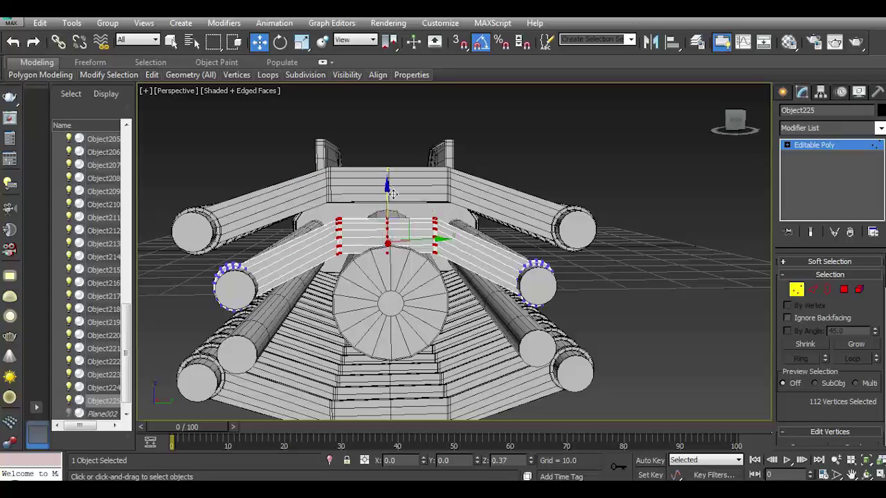
pyautogui.click(16, 44)
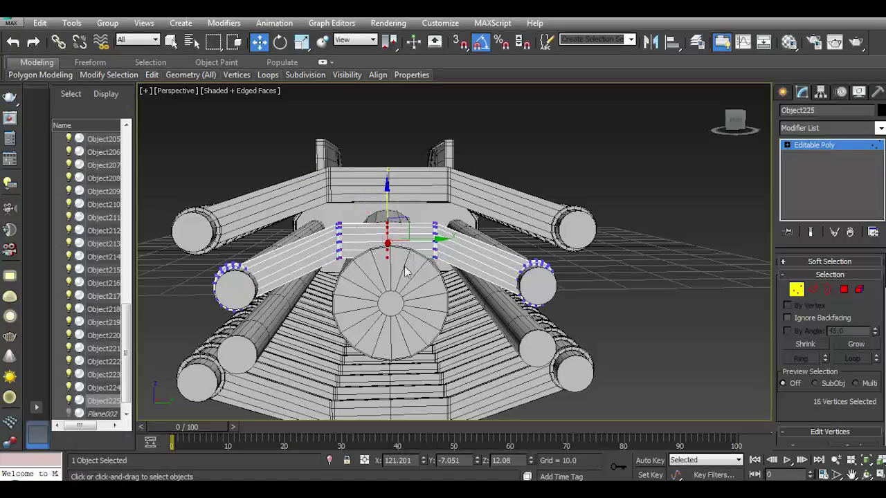
pyautogui.moveTo(386, 210); pyautogui.dragTo(388, 190)
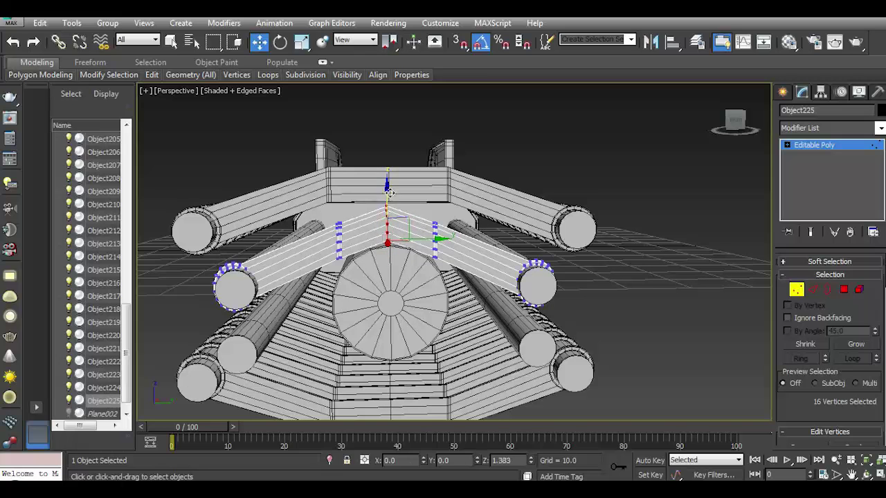
pyautogui.click(195, 143)
pyautogui.click(196, 144)
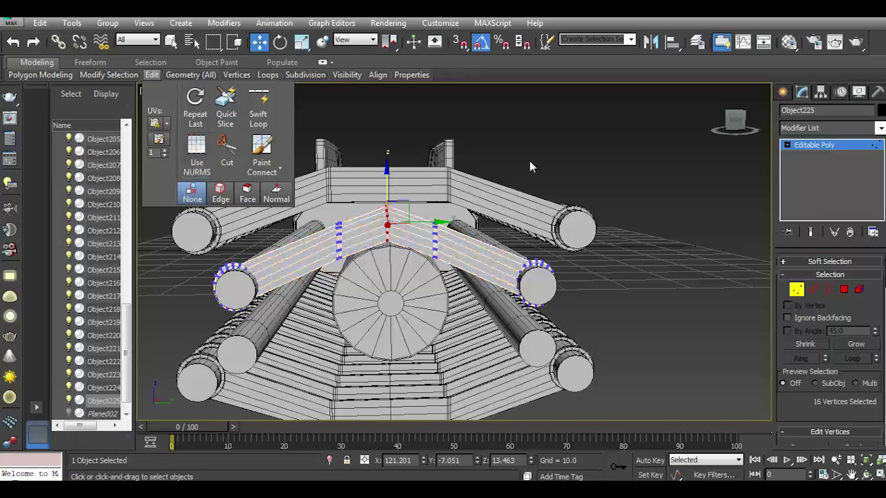
# Add the side vertex columns and shift them down and sideways.
pyautogui.keyDown('alt'); pyautogui.moveTo(530, 276); pyautogui.dragTo(443, 277, button='middle'); pyautogui.keyUp('alt')
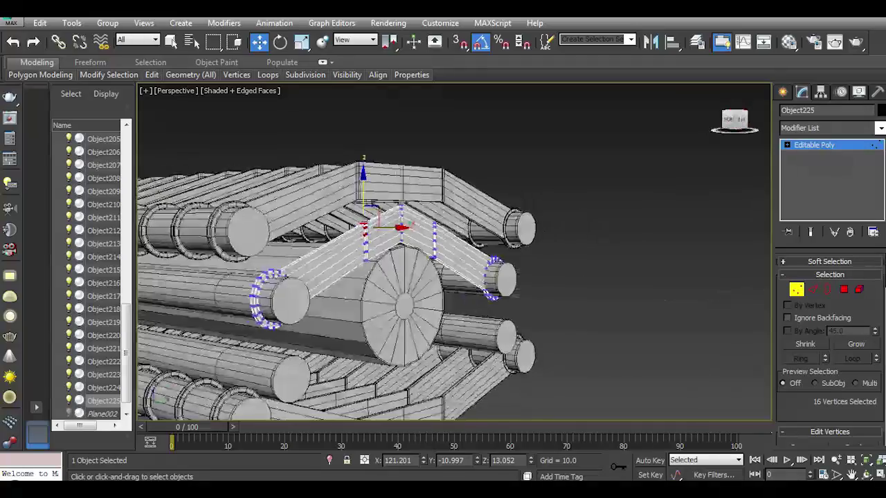
pyautogui.keyDown('ctrl'); pyautogui.moveTo(317, 208); pyautogui.dragTo(361, 238); pyautogui.keyUp('ctrl')
pyautogui.moveTo(330, 205); pyautogui.dragTo(323, 211)
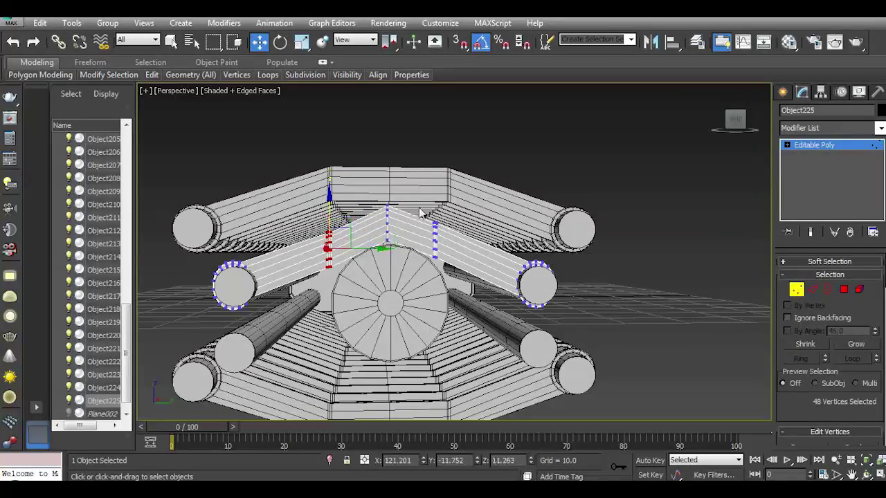
pyautogui.moveTo(470, 239); pyautogui.dragTo(462, 219)
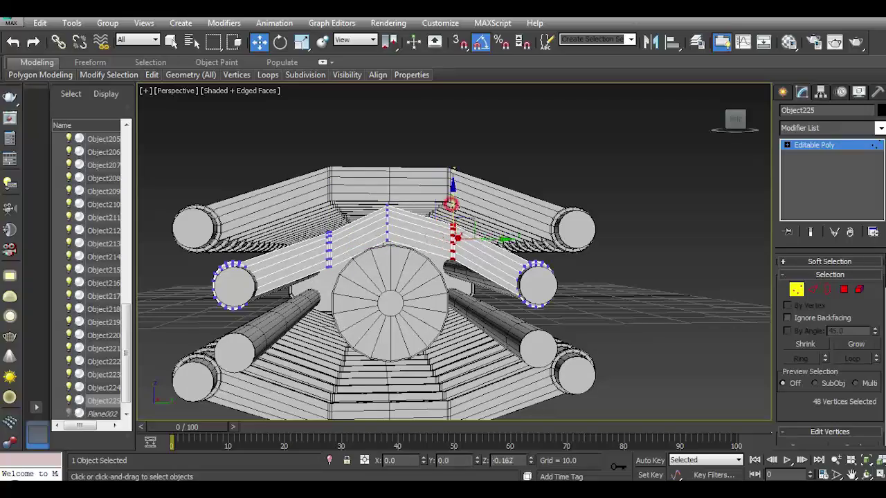
# Raise another vertex column and adjust it along Y to balance the V-arms.
pyautogui.moveTo(735, 119); pyautogui.dragTo(457, 216)
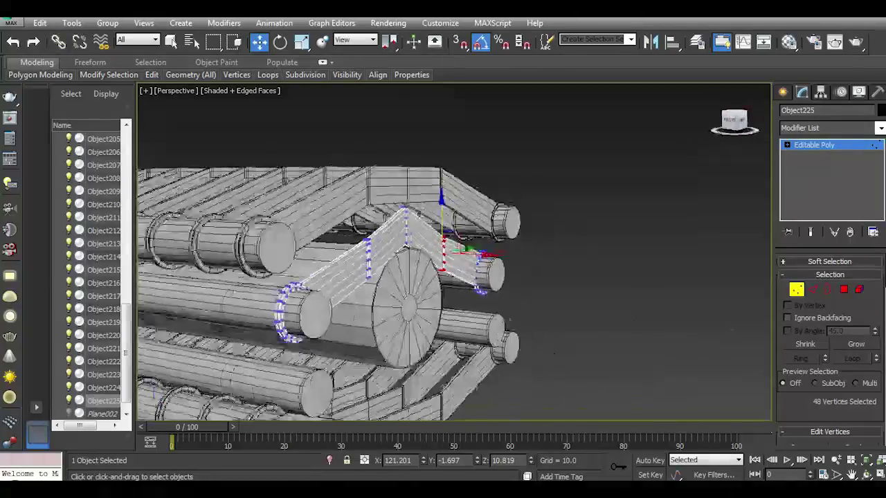
pyautogui.click(367, 190)
pyautogui.moveTo(387, 191); pyautogui.dragTo(384, 185)
pyautogui.moveTo(345, 253); pyautogui.dragTo(326, 255)
pyautogui.moveTo(484, 256); pyautogui.dragTo(494, 252)
pyautogui.moveTo(733, 122); pyautogui.dragTo(853, 129)
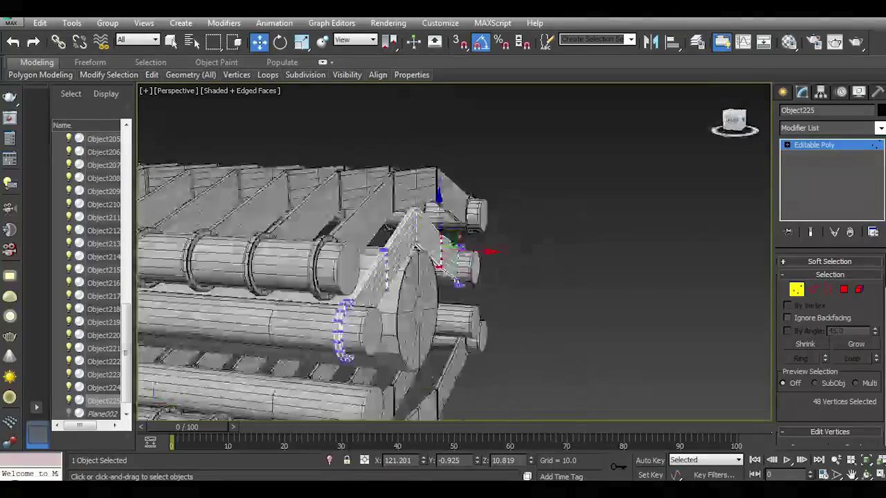
pyautogui.click(634, 235)
pyautogui.click(736, 116)
pyautogui.scroll(4, 540, 263)
# Clone the V-shaped bracket 17 times along the hull.
pyautogui.scroll(3, 540, 263)
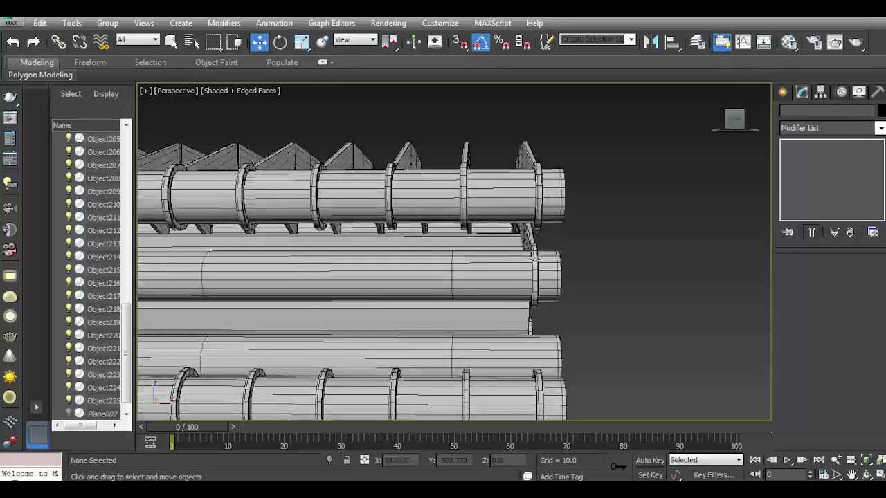
pyautogui.click(532, 258)
pyautogui.moveTo(562, 257); pyautogui.dragTo(467, 258)
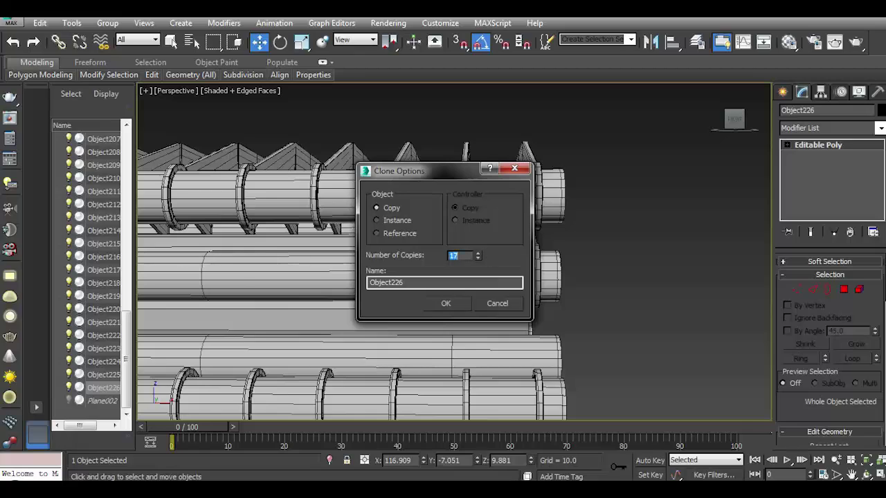
pyautogui.click(443, 303)
# Copy the original bracket Object225 down to the lower slot and save the scene.
pyautogui.scroll(-3, 450, 277)
pyautogui.scroll(-2, 450, 277)
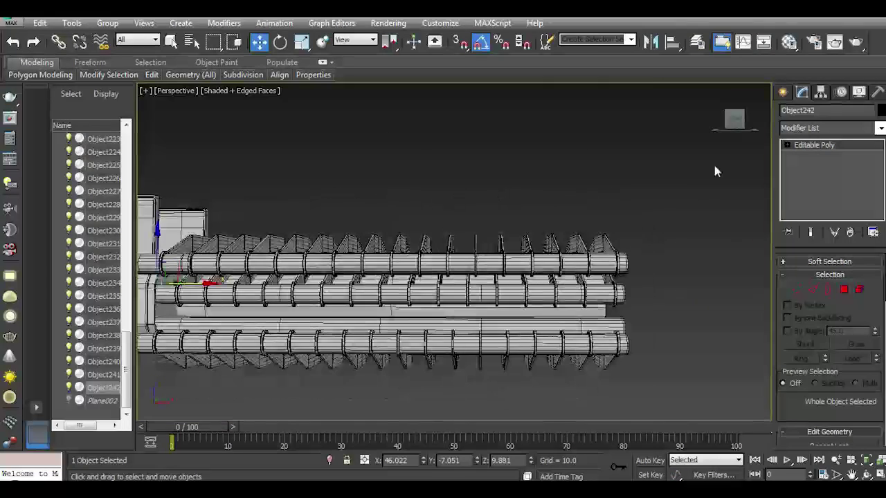
pyautogui.moveTo(734, 121); pyautogui.dragTo(735, 136)
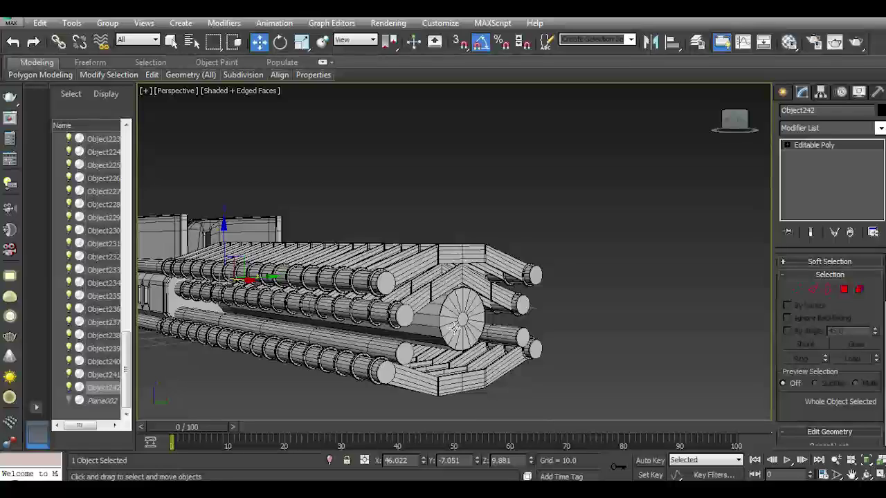
pyautogui.click(462, 299)
pyautogui.scroll(3, 462, 298)
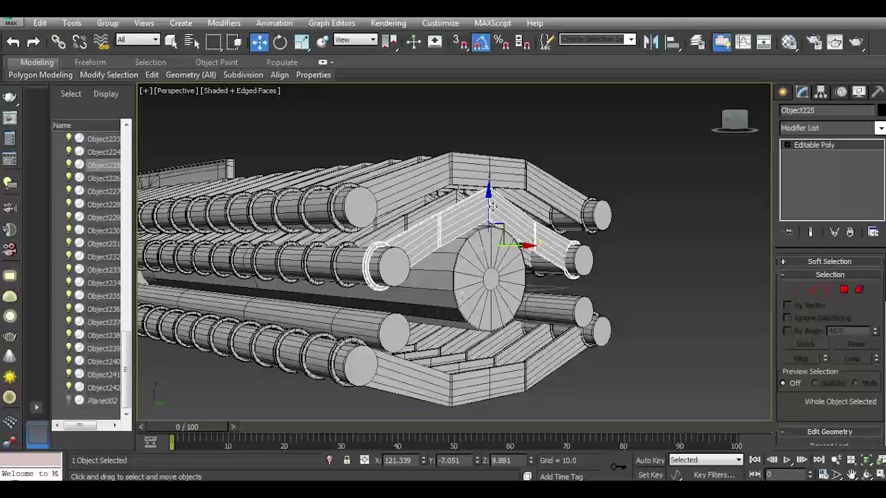
pyautogui.keyDown('shift'); pyautogui.moveTo(488, 211); pyautogui.dragTo(490, 299); pyautogui.keyUp('shift')
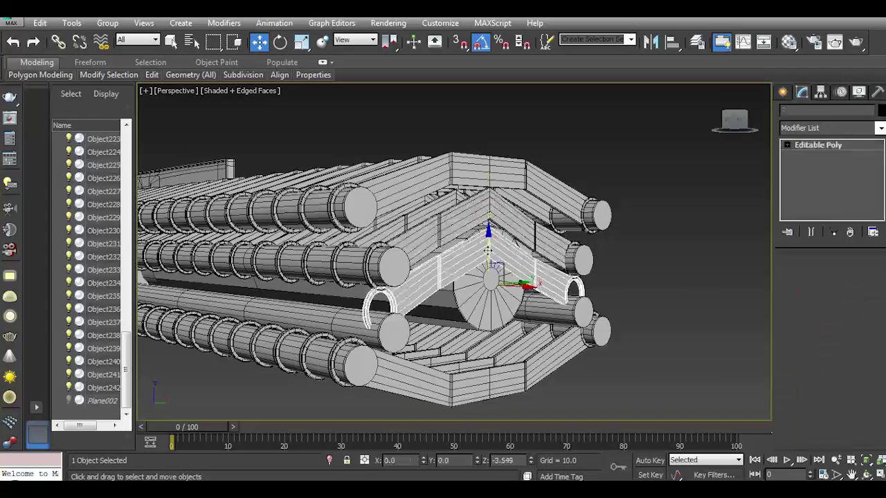
pyautogui.click(445, 304)
pyautogui.click(733, 123)
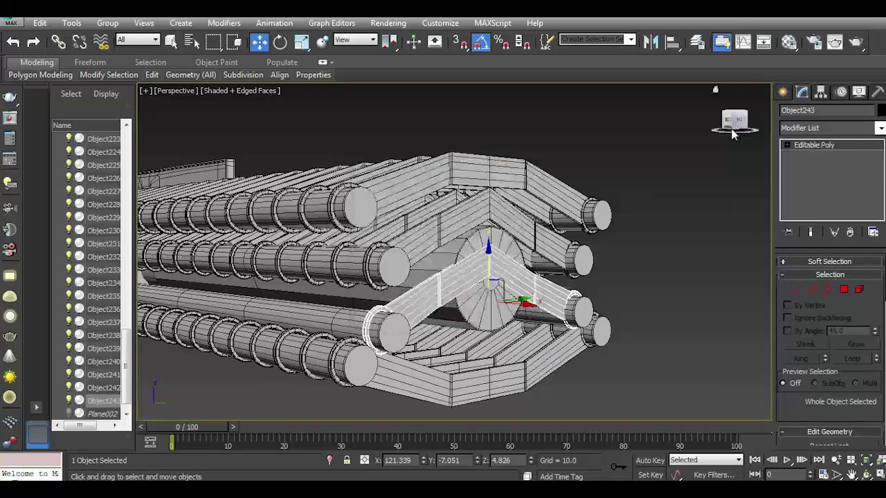
pyautogui.click(11, 23)
pyautogui.click(31, 126)
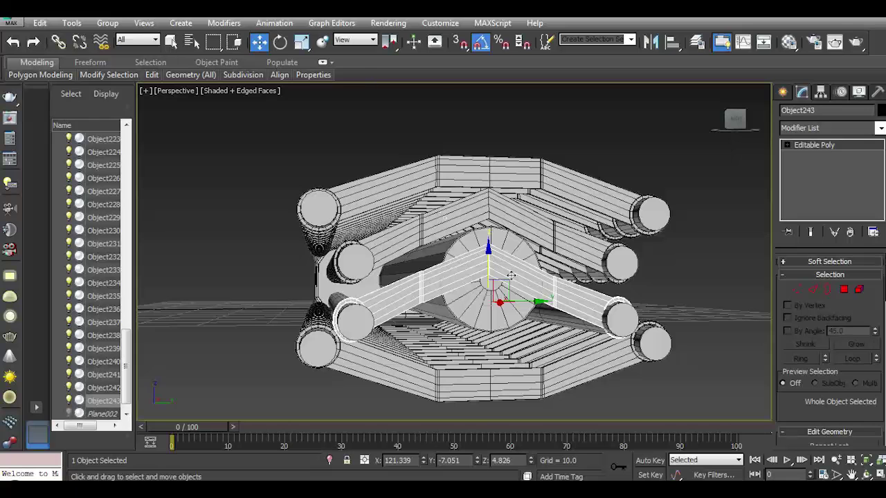
# Mirror the copied bracket upside down and lower it into the bottom tube row.
pyautogui.moveTo(489, 262); pyautogui.dragTo(489, 263)
pyautogui.click(651, 42)
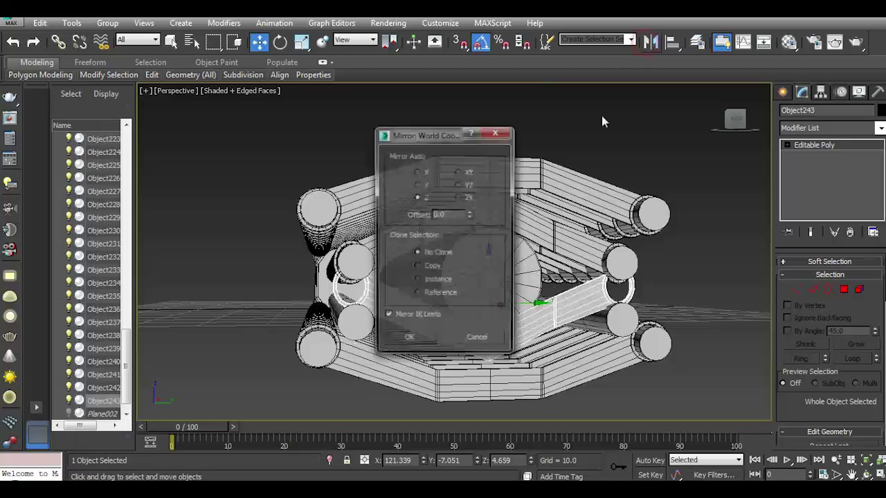
pyautogui.click(405, 338)
pyautogui.moveTo(488, 262); pyautogui.dragTo(493, 296)
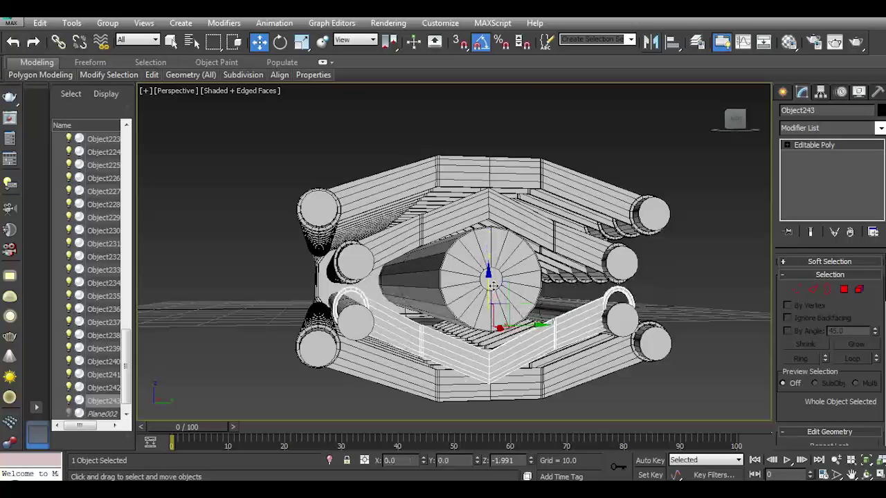
# Bend the flipped bracket's middle vertices into an arc and raise its left column.
pyautogui.moveTo(743, 123); pyautogui.dragTo(794, 265)
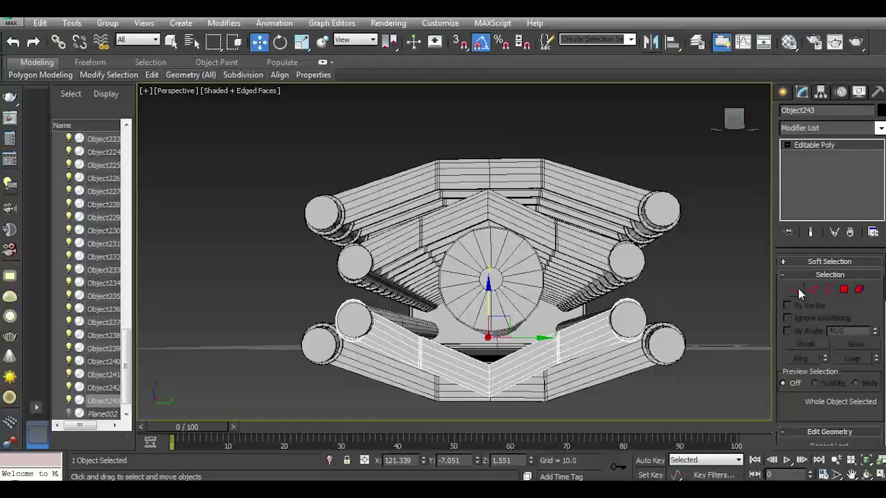
pyautogui.click(797, 289)
pyautogui.moveTo(475, 382)
pyautogui.mouseDown()
pyautogui.moveTo(436, 326)
pyautogui.moveTo(374, 337)
pyautogui.mouseUp()
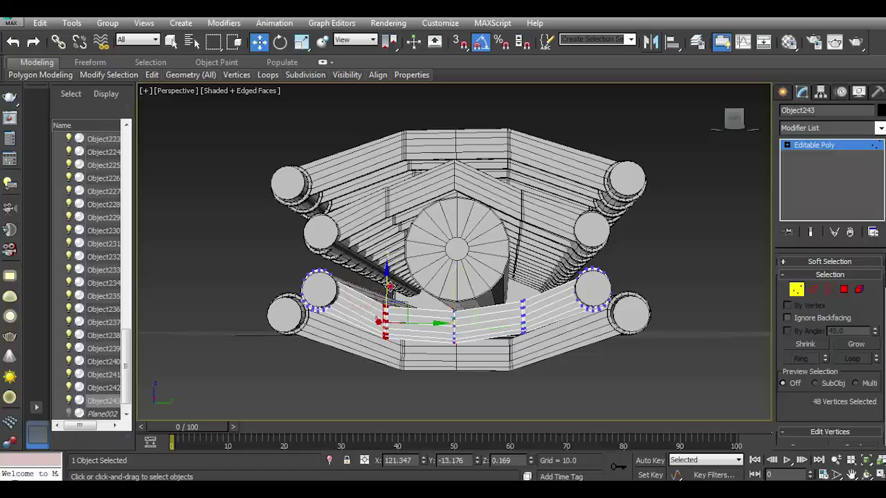
pyautogui.moveTo(389, 286); pyautogui.dragTo(389, 278)
pyautogui.moveTo(514, 298); pyautogui.dragTo(533, 337)
pyautogui.moveTo(431, 294)
pyautogui.mouseDown()
pyautogui.moveTo(462, 318)
pyautogui.moveTo(453, 290)
pyautogui.mouseUp()
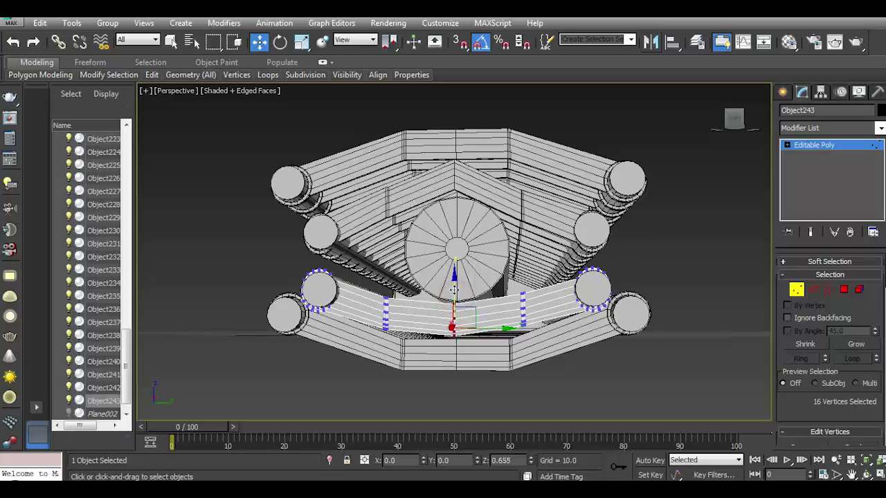
pyautogui.moveTo(729, 130); pyautogui.dragTo(795, 149)
# Make 17 copies of the lower front brace, Object244 to Object260, along the bottom pipes.
pyautogui.click(801, 147)
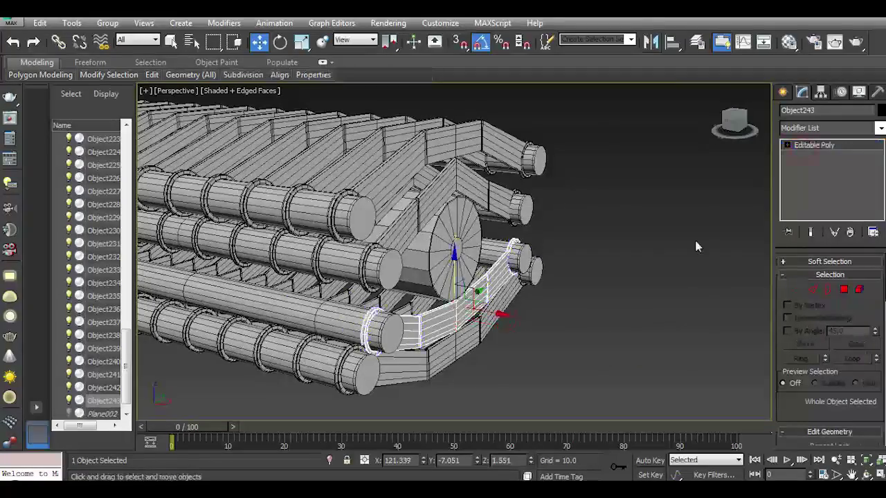
pyautogui.click(735, 122)
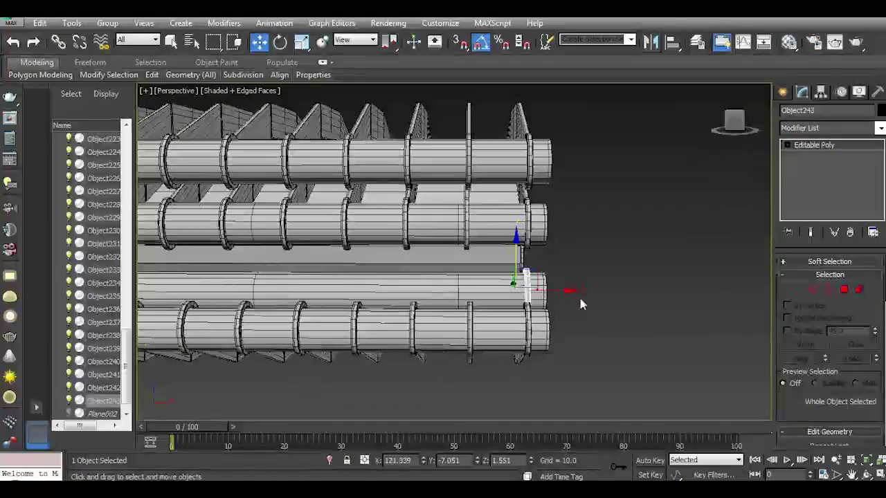
pyautogui.moveTo(553, 287); pyautogui.dragTo(502, 285)
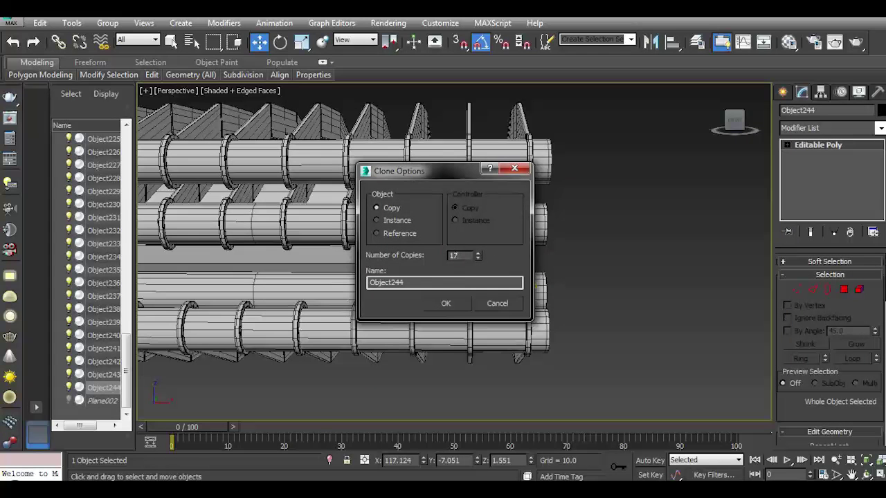
pyautogui.click(431, 303)
pyautogui.scroll(-5, 609, 294)
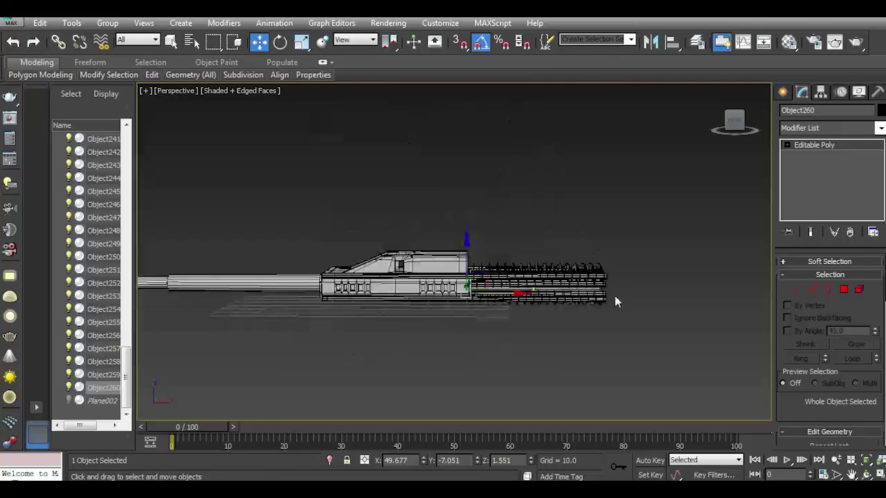
pyautogui.moveTo(739, 123); pyautogui.dragTo(448, 290)
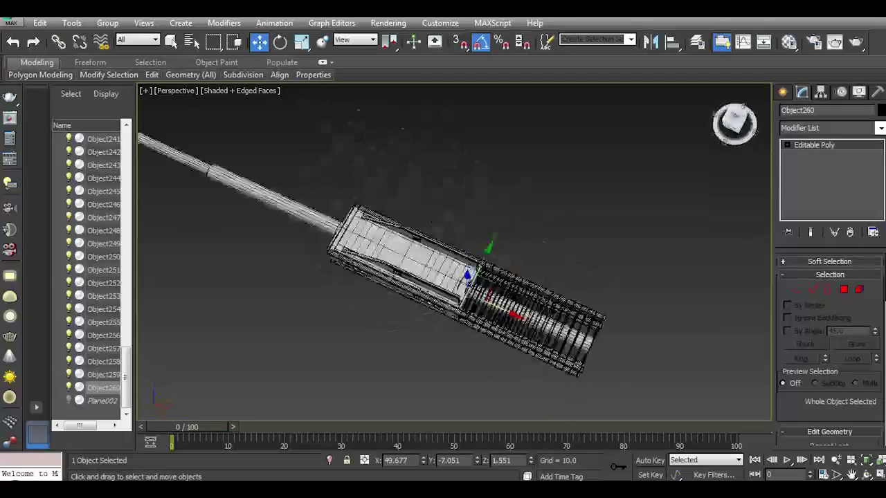
pyautogui.scroll(3, 524, 337)
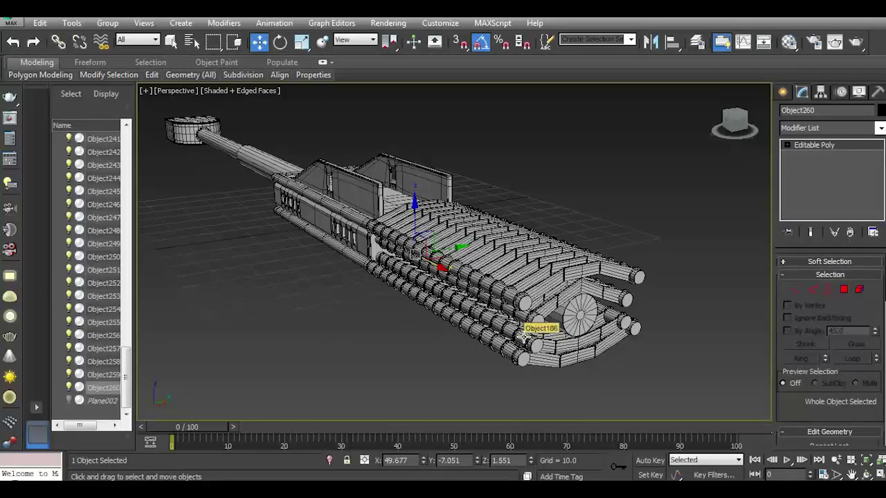
# Attach each top-row tube to Object206 with Attach, clicking along the row to its left end.
pyautogui.click(551, 276)
pyautogui.scroll(-5, 830, 346)
pyautogui.click(799, 407)
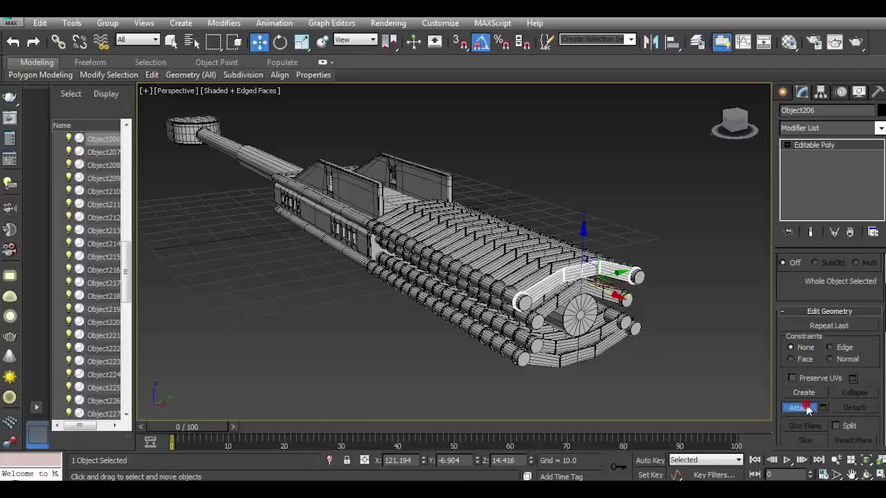
pyautogui.click(518, 270)
pyautogui.click(508, 265)
pyautogui.click(499, 261)
pyautogui.click(489, 256)
pyautogui.click(480, 251)
pyautogui.click(471, 246)
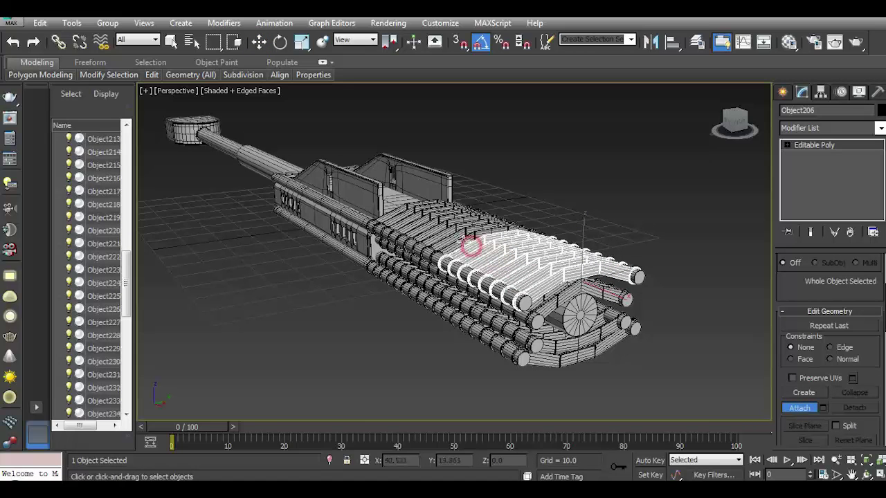
pyautogui.click(462, 242)
pyautogui.click(454, 237)
pyautogui.click(446, 233)
pyautogui.click(437, 229)
pyautogui.click(429, 224)
pyautogui.click(421, 220)
pyautogui.click(413, 215)
pyautogui.click(404, 212)
pyautogui.click(397, 207)
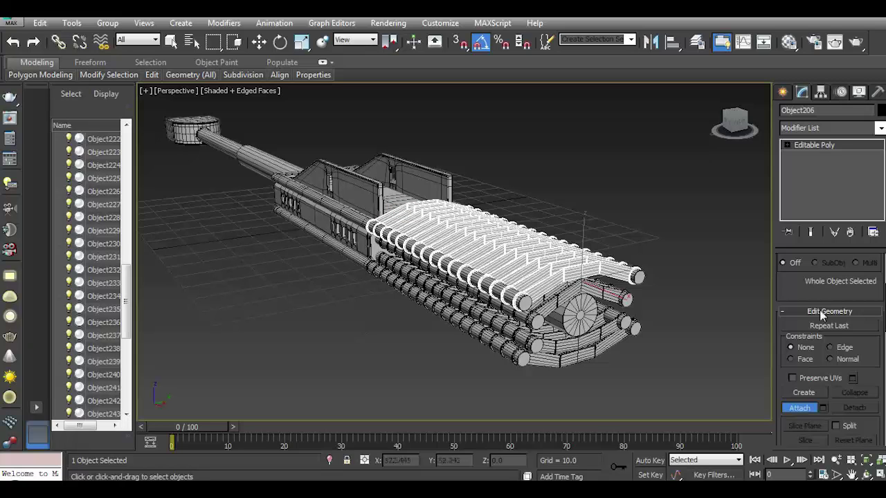
pyautogui.press('w')
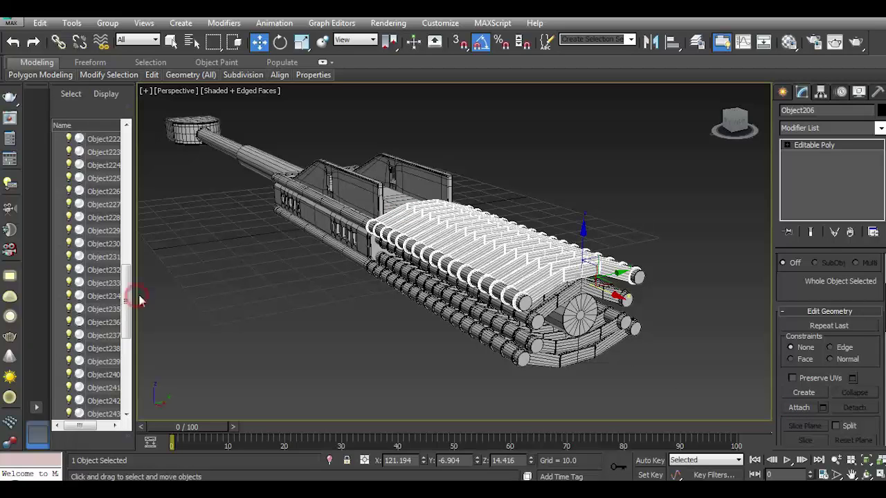
# Widen the scene object list and inspect Object259, Object260 and Object206.
pyautogui.moveTo(133, 295)
pyautogui.mouseDown()
pyautogui.moveTo(166, 296)
pyautogui.moveTo(170, 195)
pyautogui.mouseUp()
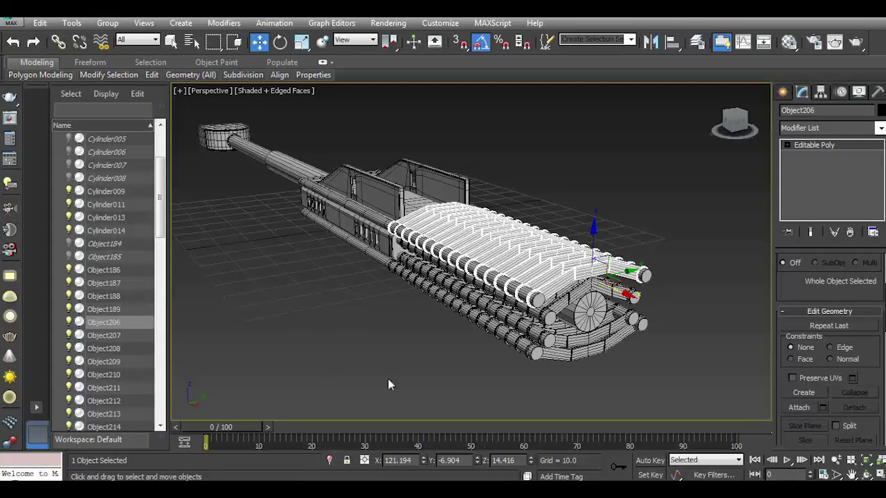
pyautogui.click(734, 124)
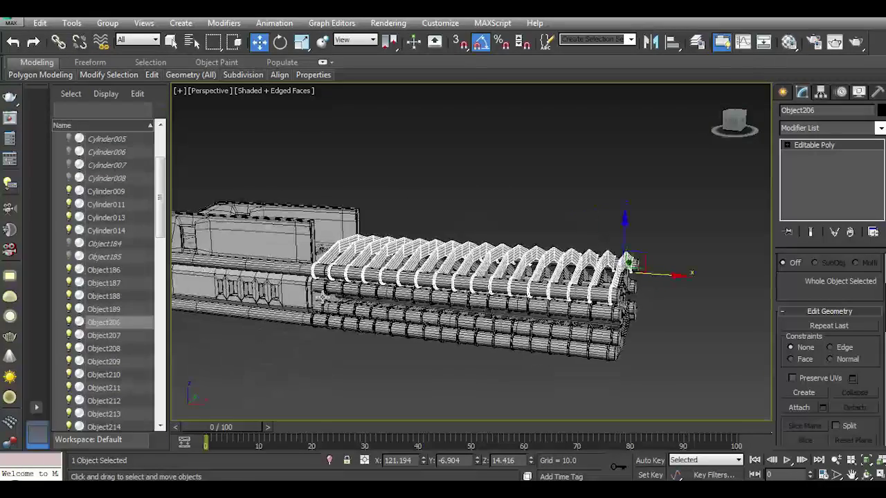
pyautogui.click(323, 305)
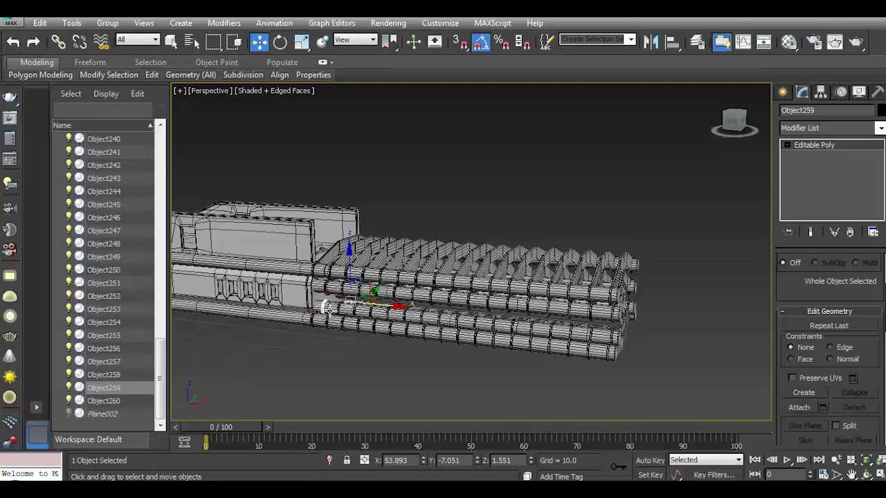
pyautogui.click(134, 403)
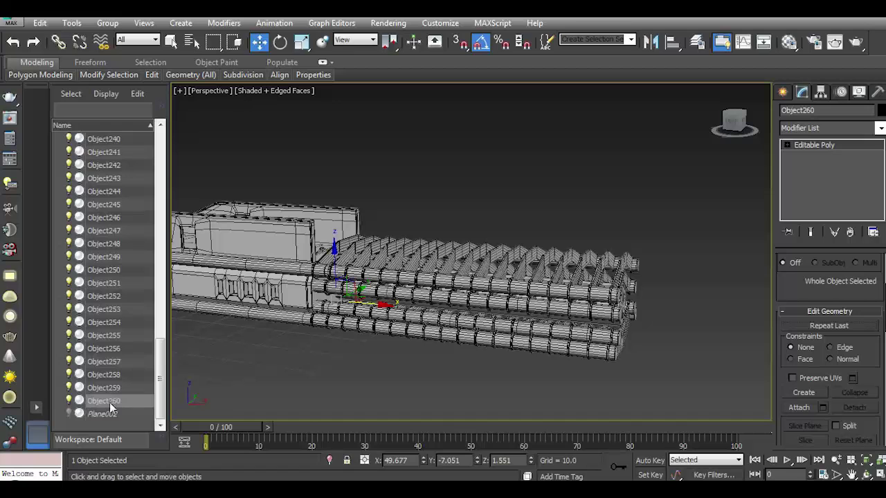
pyautogui.moveTo(161, 385); pyautogui.dragTo(175, 279)
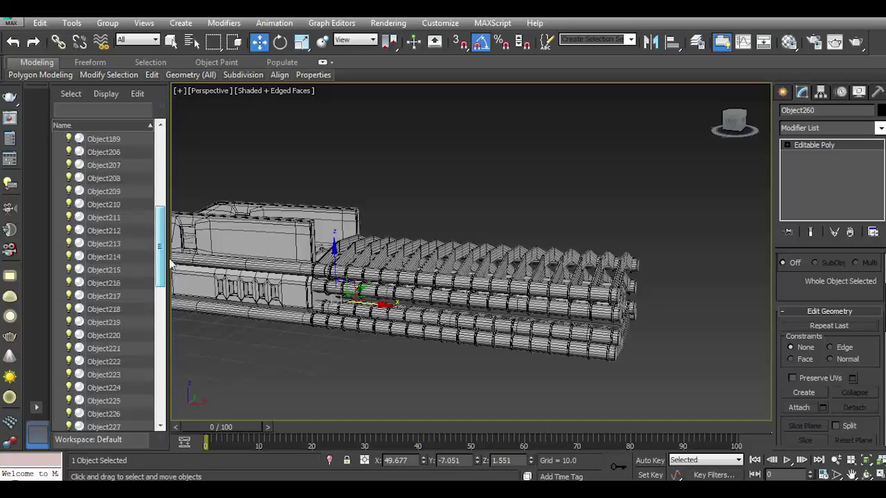
pyautogui.scroll(1, 133, 176)
pyautogui.click(104, 178)
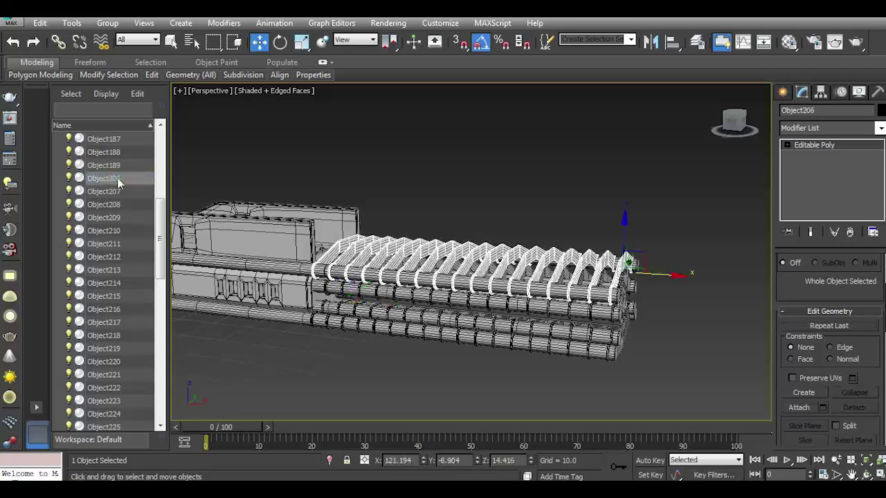
# Check beneath Object260, delete it, then reselect Object206.
pyautogui.moveTo(161, 272); pyautogui.dragTo(173, 421)
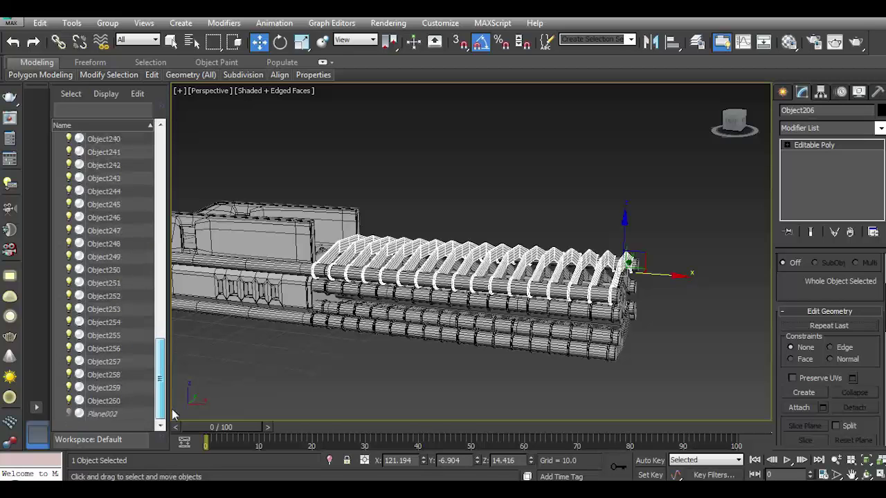
pyautogui.click(104, 401)
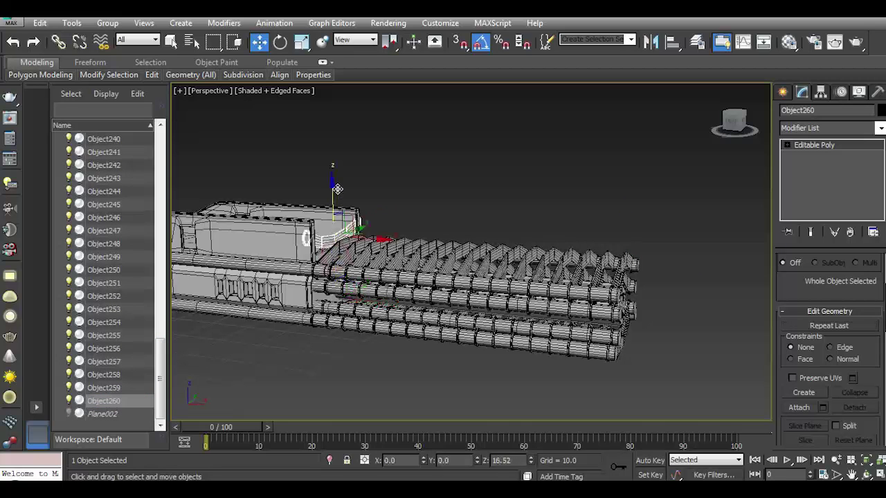
pyautogui.moveTo(334, 253); pyautogui.dragTo(333, 161)
pyautogui.click(12, 41)
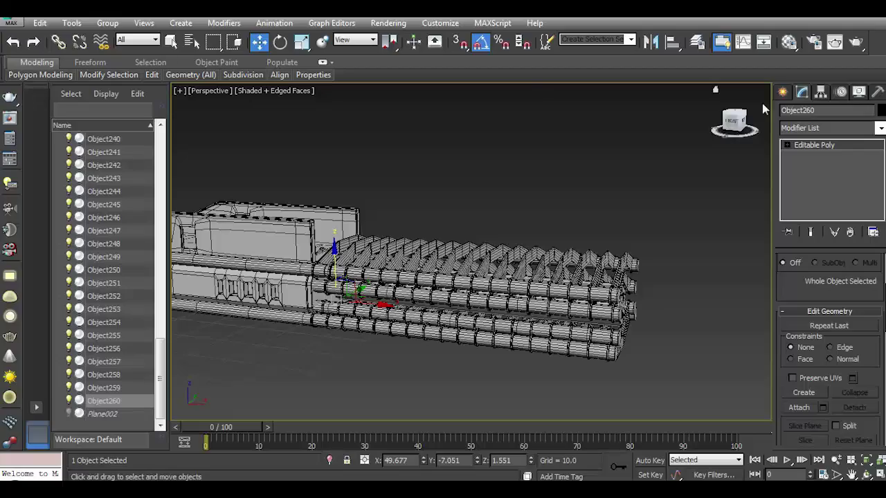
pyautogui.moveTo(734, 122)
pyautogui.mouseDown()
pyautogui.moveTo(738, 114)
pyautogui.moveTo(740, 124)
pyautogui.mouseUp()
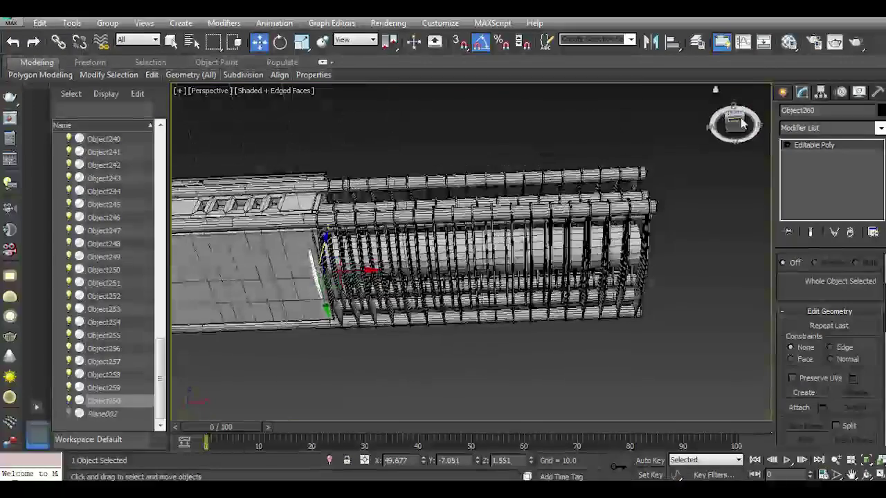
pyautogui.press('Delete')
pyautogui.click(104, 401)
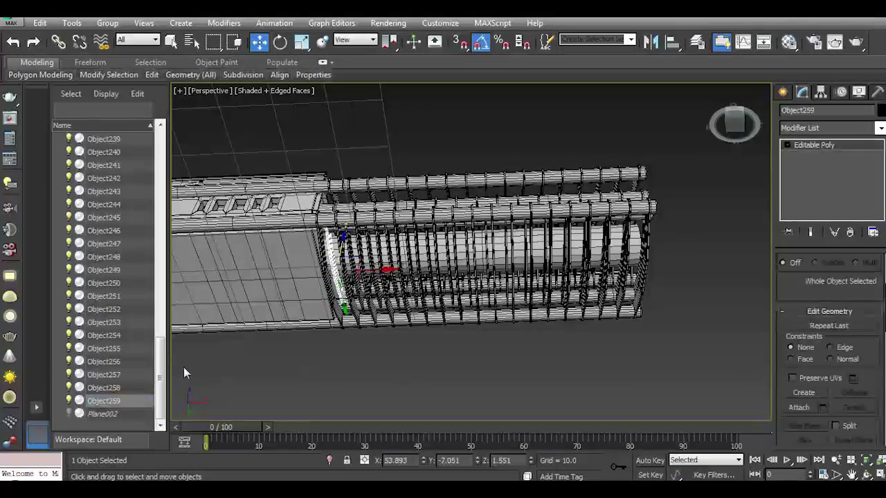
pyautogui.click(586, 182)
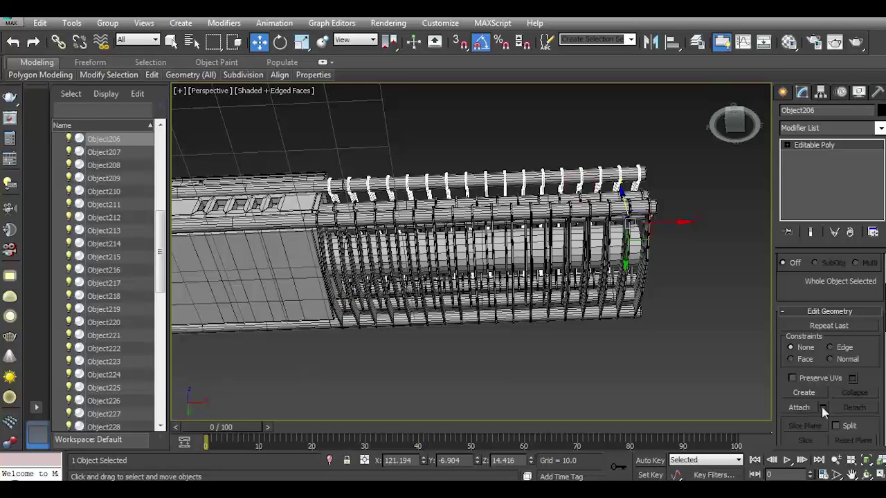
# Attach Object207 through Object259 to Object206 from the Attach List, then check the merged braces.
pyautogui.click(822, 408)
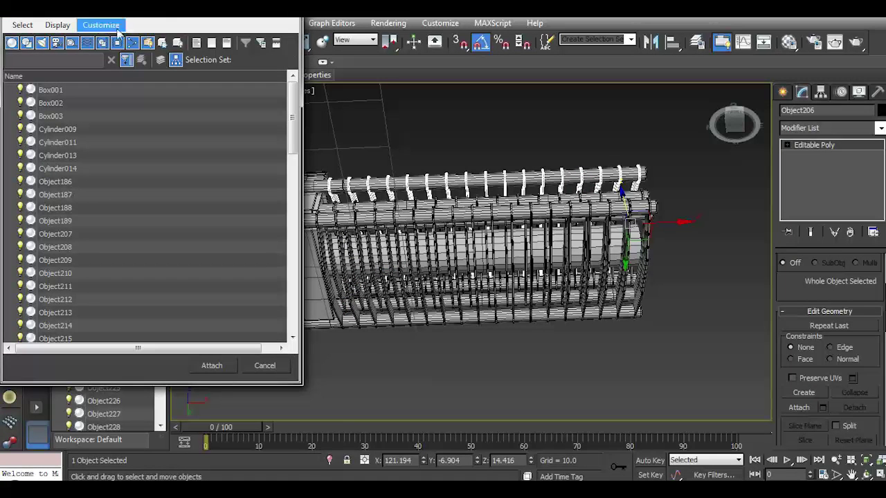
pyautogui.moveTo(290, 148)
pyautogui.mouseDown()
pyautogui.moveTo(303, 326)
pyautogui.moveTo(298, 174)
pyautogui.mouseUp()
pyautogui.click(91, 326)
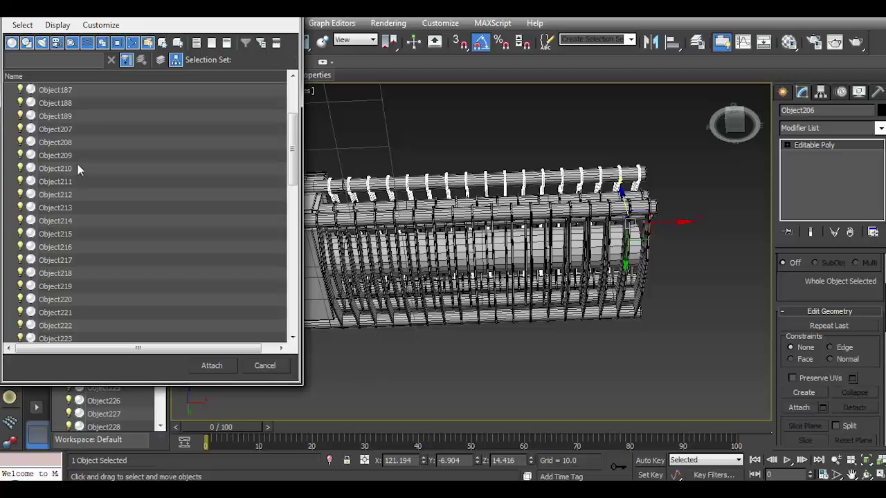
pyautogui.keyDown('shift'); pyautogui.click(73, 132); pyautogui.keyUp('shift')
pyautogui.click(211, 364)
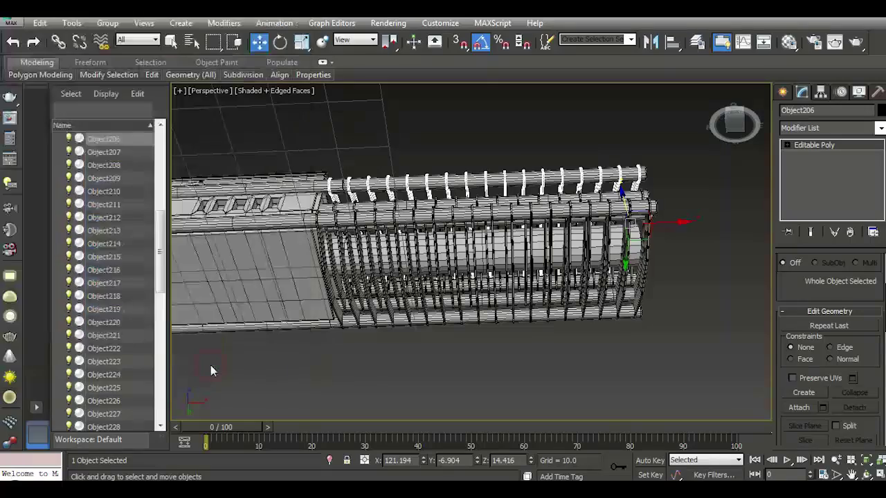
pyautogui.click(706, 201)
pyautogui.moveTo(692, 208)
pyautogui.keyDown('alt'); pyautogui.mouseDown(button='middle')
pyautogui.moveTo(578, 249)
pyautogui.moveTo(623, 229)
pyautogui.mouseUp(button='middle'); pyautogui.keyUp('alt')
pyautogui.click(579, 249)
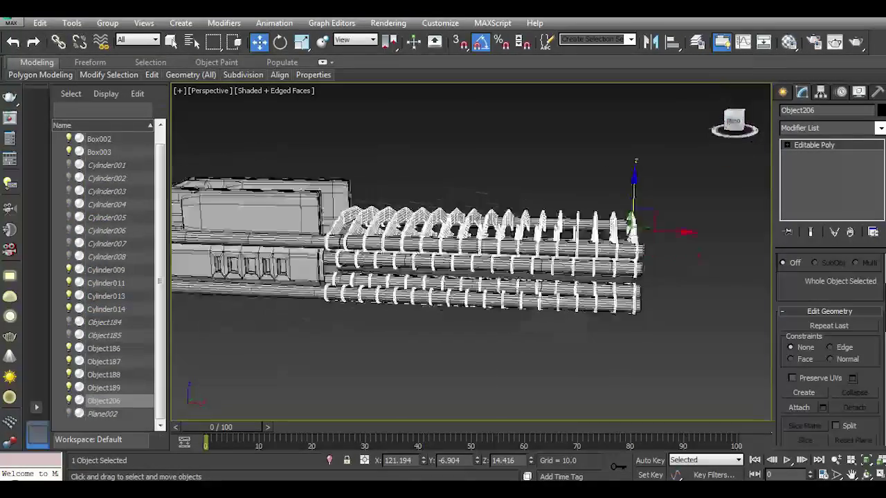
pyautogui.click(706, 304)
pyautogui.click(733, 121)
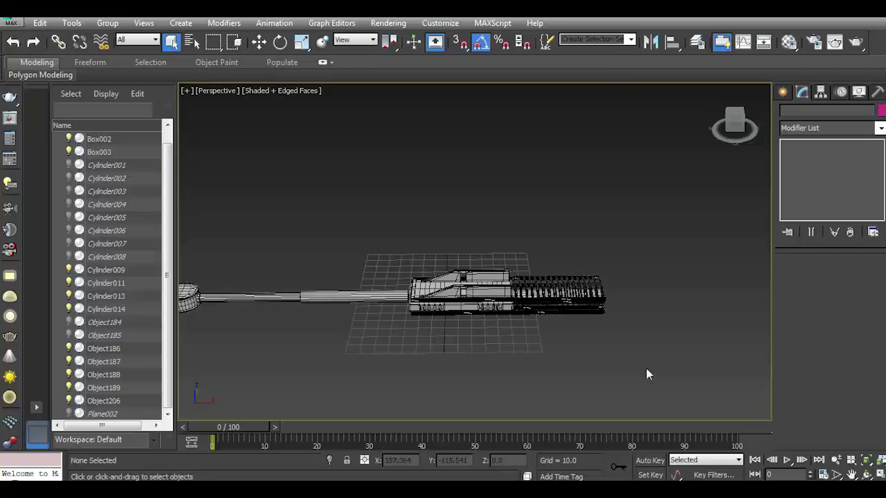
# Draw a flat box, Box004, in front of the gun.
pyautogui.scroll(1, 534, 332)
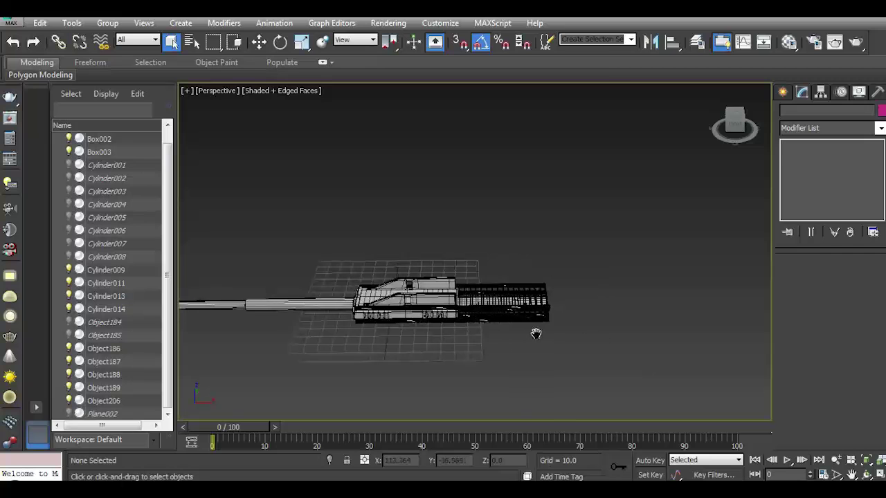
pyautogui.scroll(3, 387, 360)
pyautogui.scroll(2, 474, 339)
pyautogui.click(782, 92)
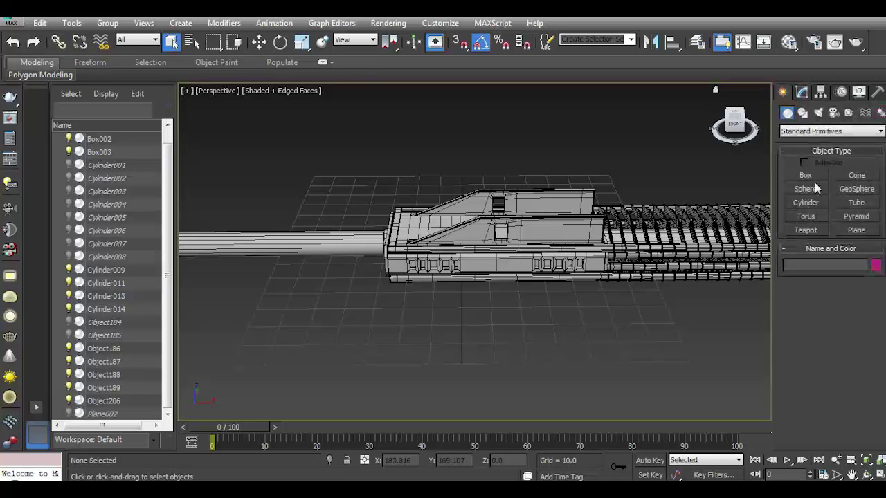
pyautogui.click(857, 230)
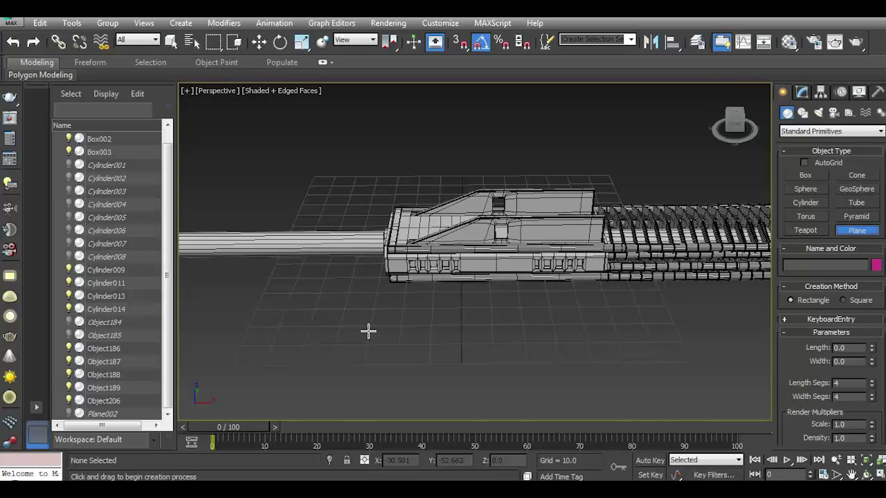
pyautogui.click(805, 175)
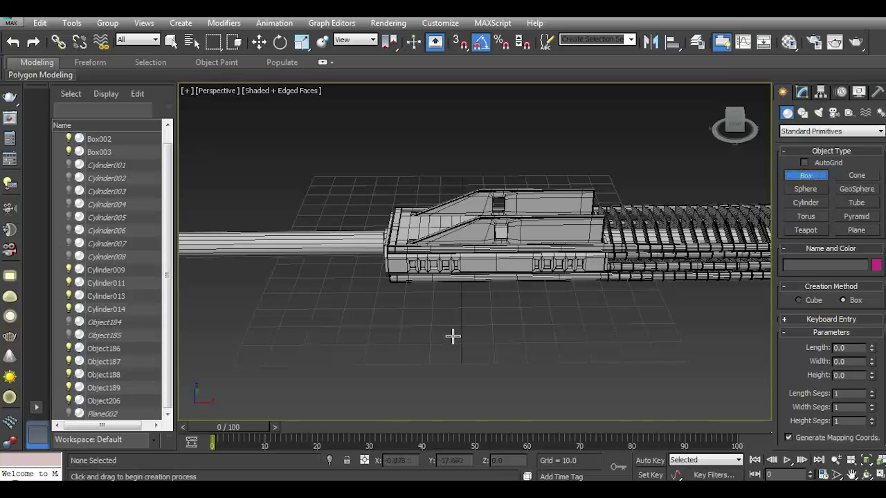
pyautogui.moveTo(368, 316)
pyautogui.mouseDown()
pyautogui.moveTo(503, 359)
pyautogui.moveTo(466, 348)
pyautogui.mouseUp()
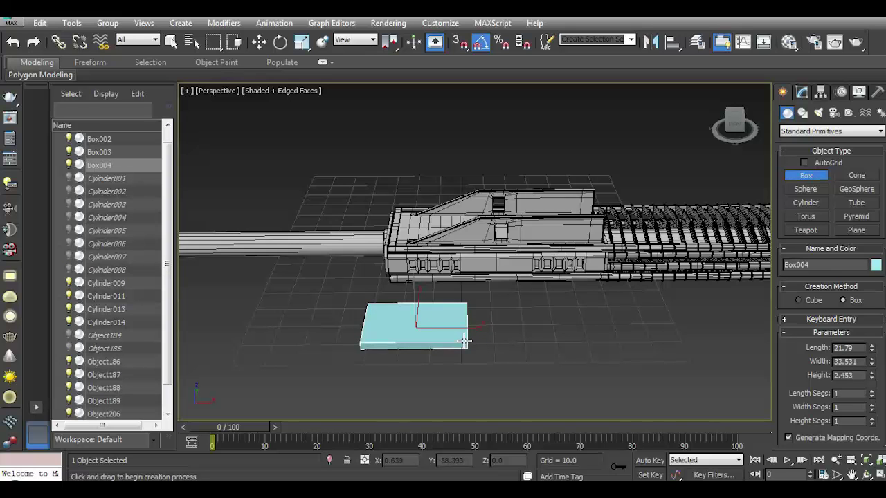
# Apply a default grey material from the Material Editor to the box.
pyautogui.click(262, 41)
pyautogui.click(789, 41)
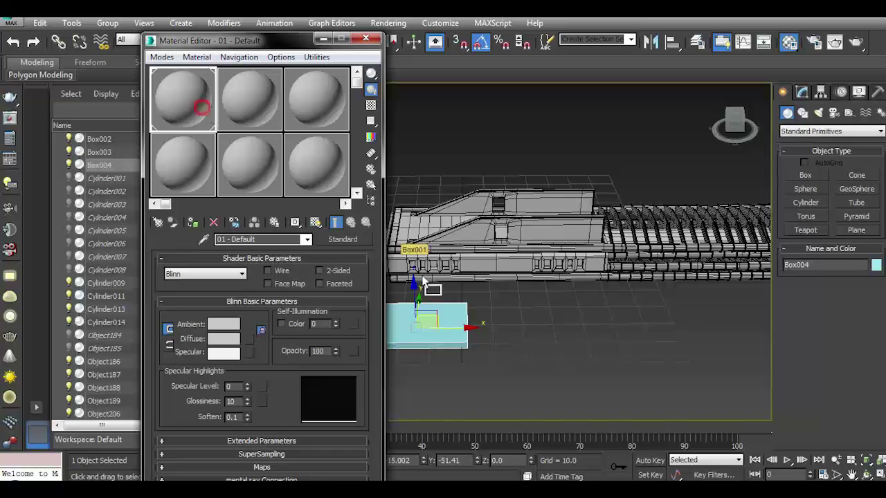
pyautogui.moveTo(184, 98); pyautogui.dragTo(425, 325)
pyautogui.click(364, 39)
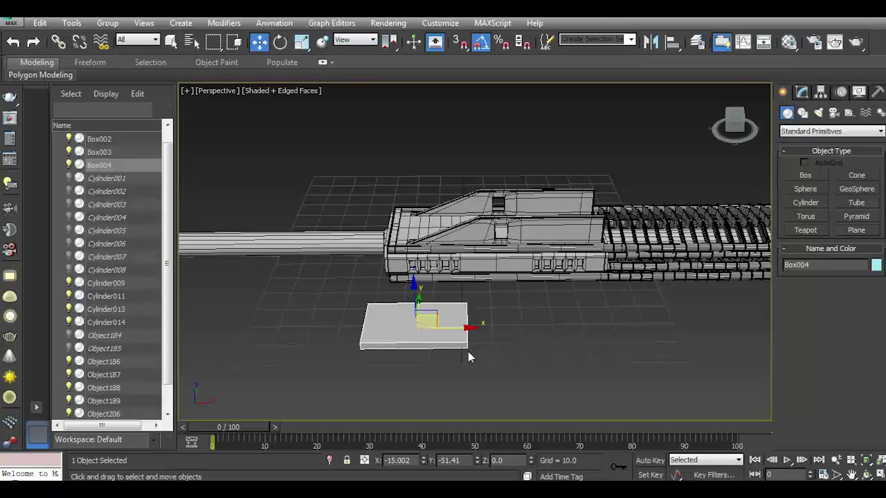
# Convert the box to an Editable Poly.
pyautogui.scroll(3, 468, 356)
pyautogui.moveTo(736, 128); pyautogui.dragTo(808, 130)
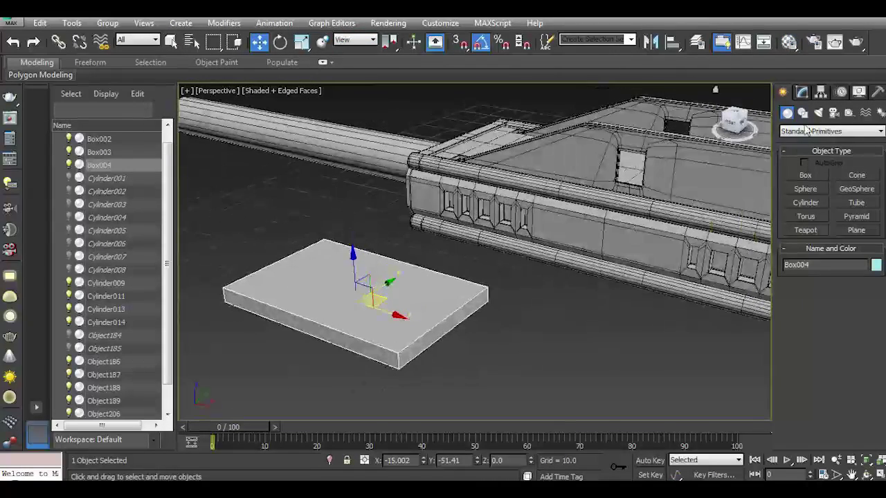
pyautogui.click(802, 92)
pyautogui.rightClick(806, 147)
pyautogui.click(826, 249)
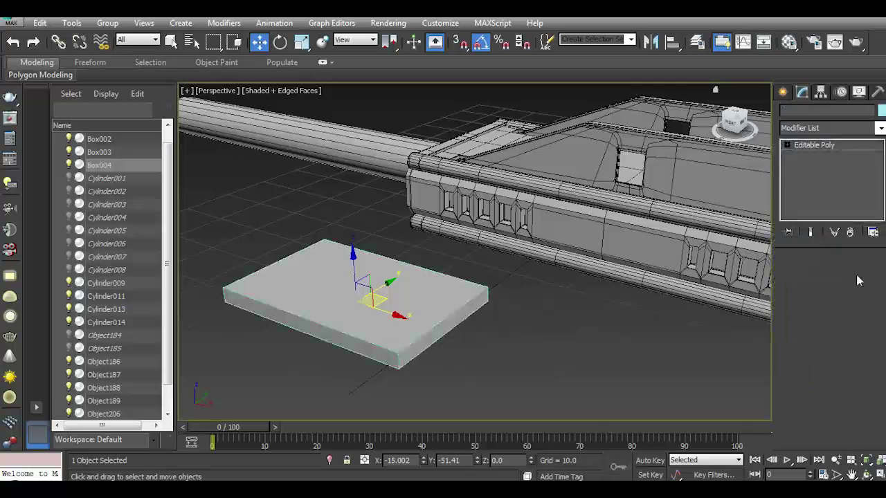
# Extrude the box's end polygon to lengthen it, then lower the extruded end.
pyautogui.press('4')
pyautogui.click(452, 335)
pyautogui.scroll(-3, 840, 420)
pyautogui.click(822, 354)
pyautogui.moveTo(483, 278); pyautogui.dragTo(484, 256)
pyautogui.click(480, 297)
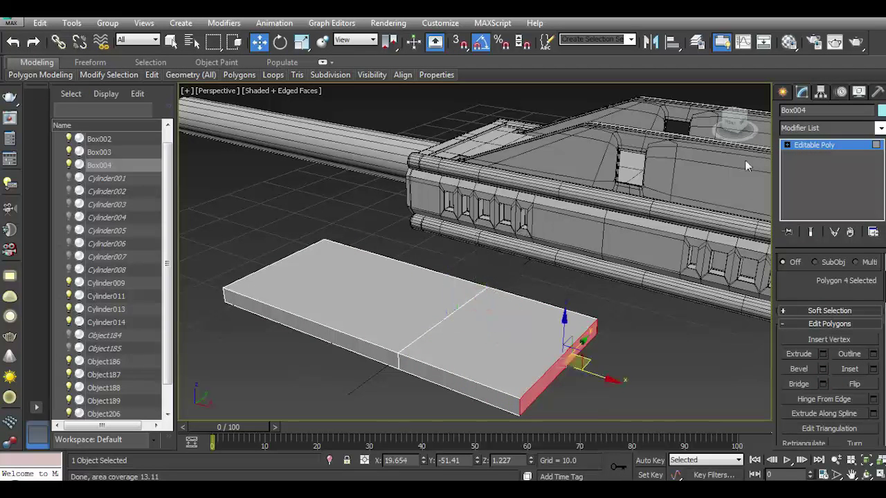
pyautogui.click(733, 123)
pyautogui.moveTo(578, 231); pyautogui.dragTo(579, 256)
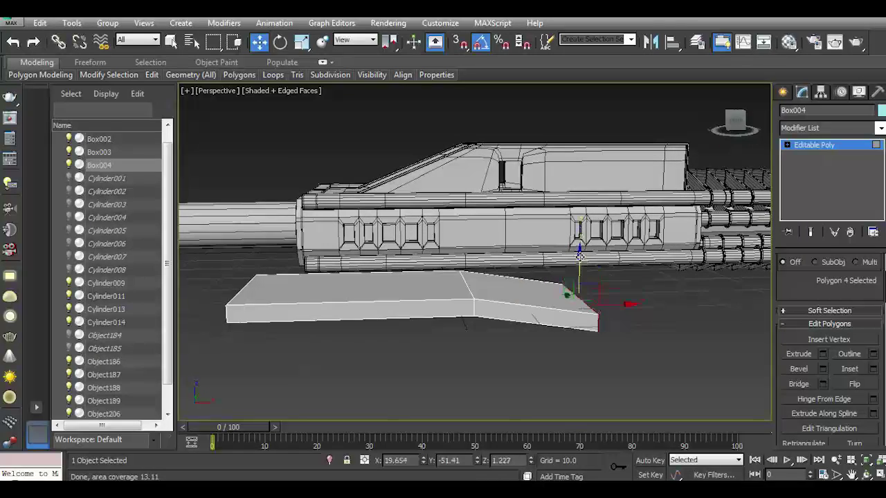
# Scale the extruded end face narrower into a tip.
pyautogui.click(301, 43)
pyautogui.click(734, 123)
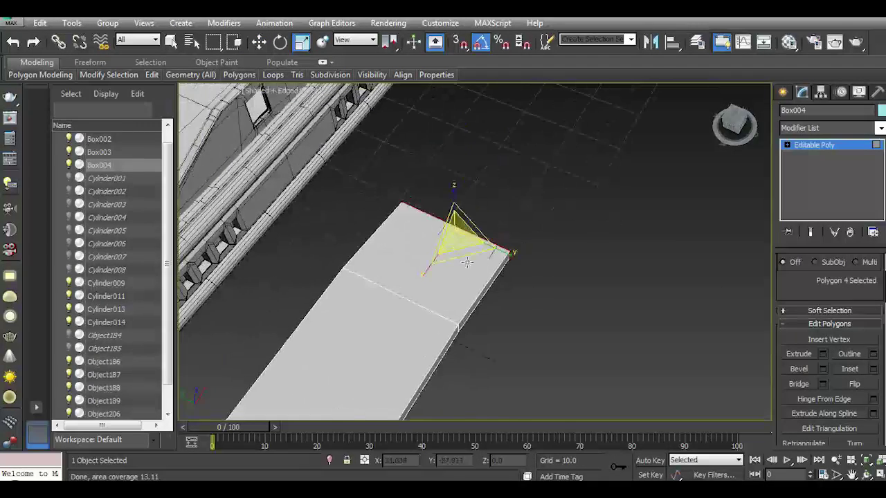
pyautogui.moveTo(508, 250); pyautogui.dragTo(493, 261)
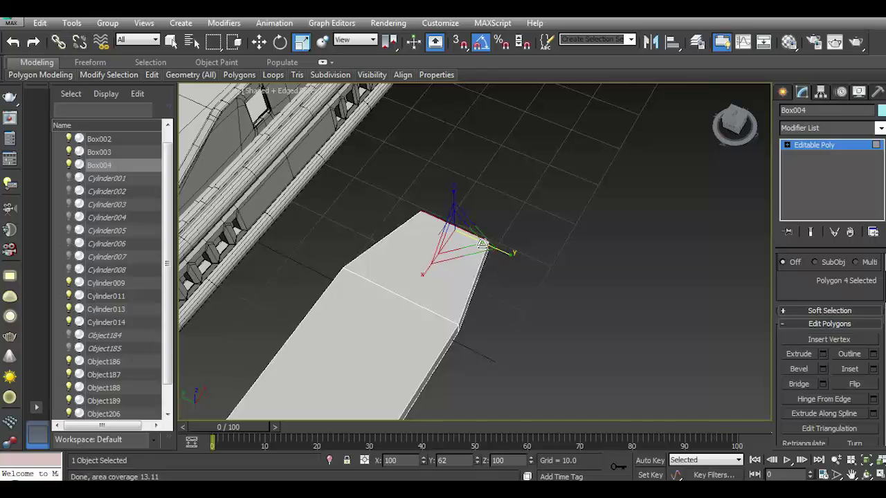
pyautogui.click(734, 121)
pyautogui.click(734, 125)
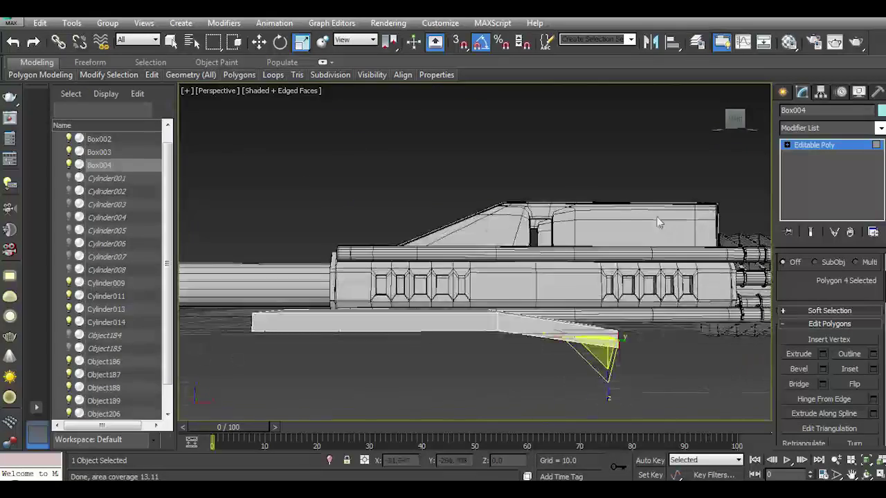
pyautogui.click(728, 126)
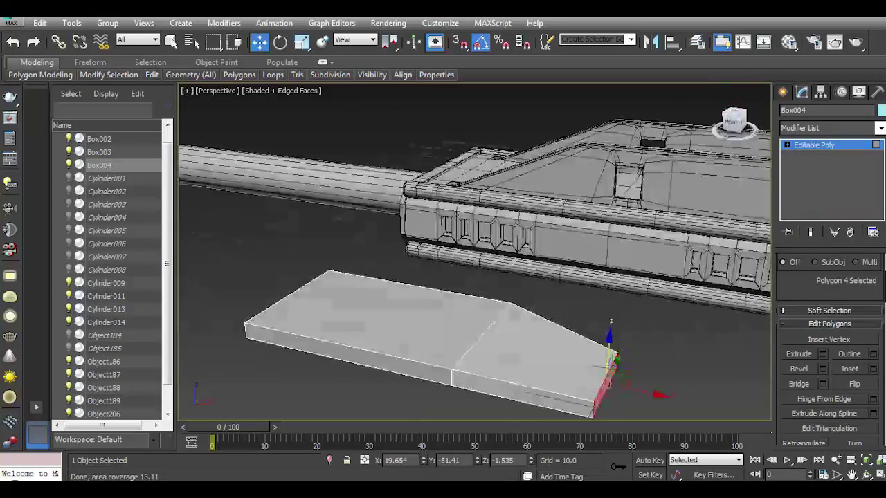
# Select the slab's two top polygons.
pyautogui.click(814, 144)
pyautogui.click(843, 276)
pyautogui.click(577, 349)
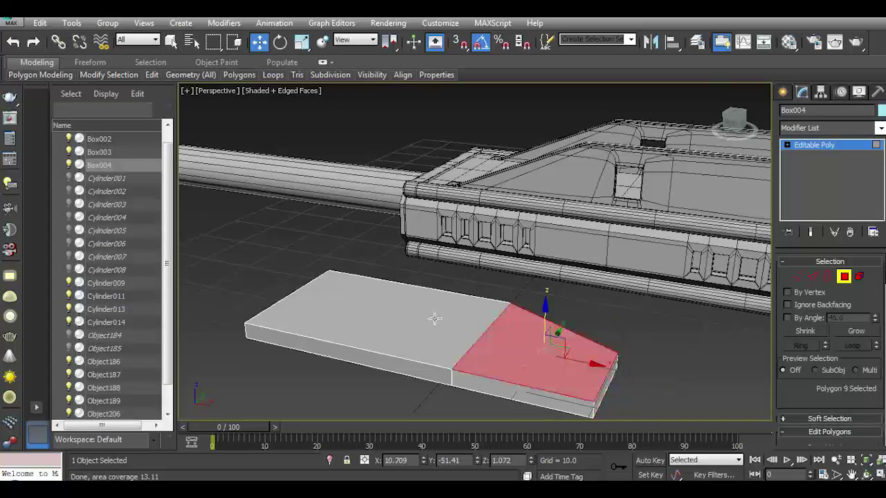
pyautogui.keyDown('ctrl'); pyautogui.click(435, 319); pyautogui.keyUp('ctrl')
pyautogui.scroll(3, 499, 399)
pyautogui.moveTo(498, 399); pyautogui.dragTo(542, 343, button='middle')
pyautogui.moveTo(717, 340); pyautogui.dragTo(726, 311, button='middle')
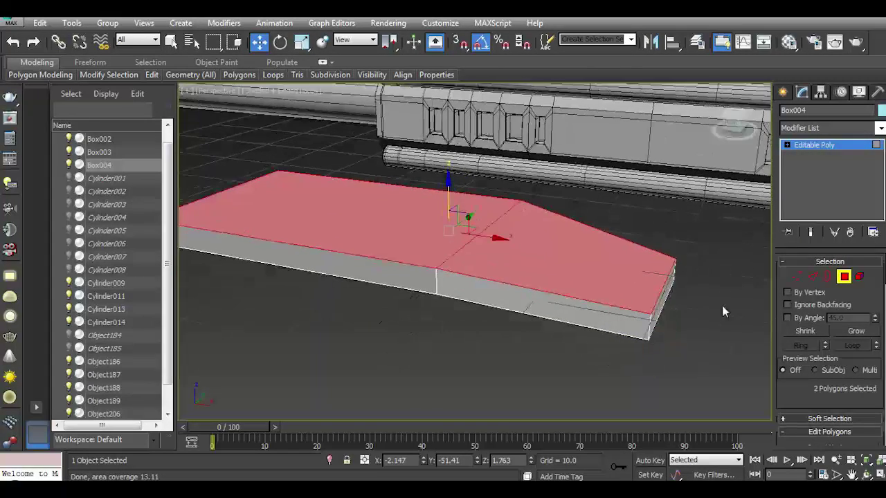
# Lower the four end vertices and the end edge to slope the tip downward.
pyautogui.click(796, 276)
pyautogui.moveTo(578, 211); pyautogui.dragTo(683, 372)
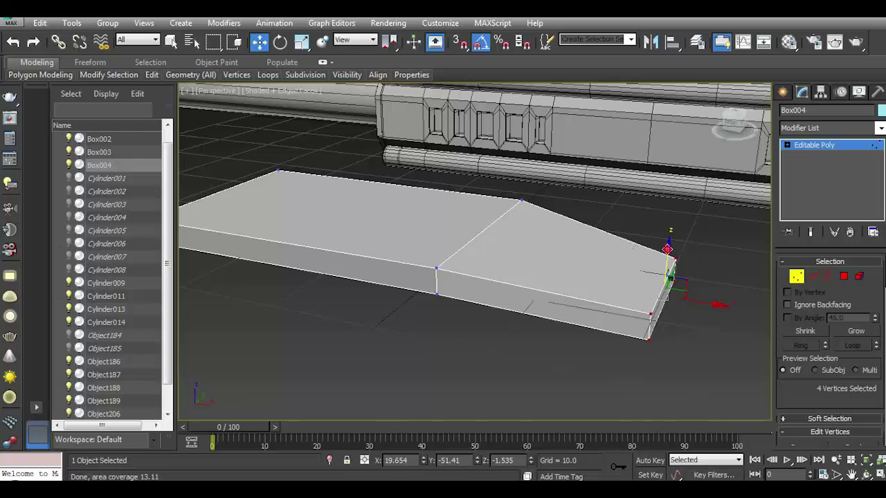
pyautogui.moveTo(666, 249); pyautogui.dragTo(662, 280)
pyautogui.click(813, 276)
pyautogui.click(656, 337)
pyautogui.moveTo(692, 336); pyautogui.dragTo(713, 328)
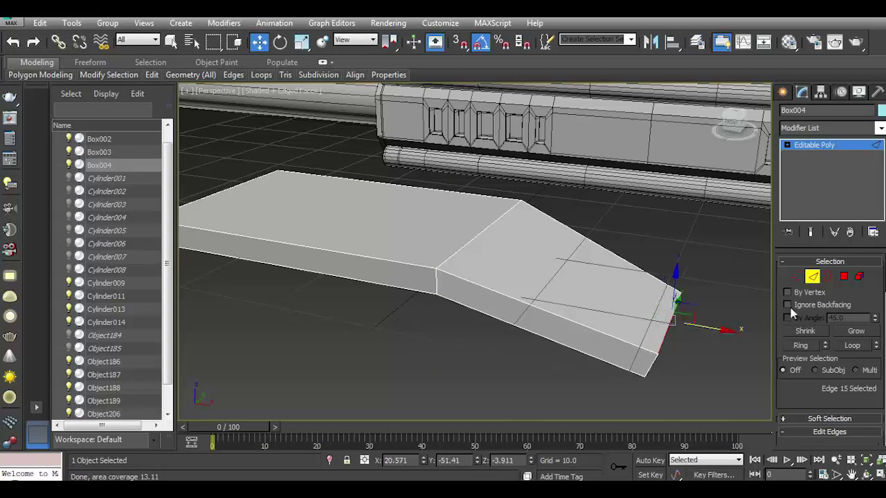
pyautogui.moveTo(674, 277); pyautogui.dragTo(672, 284)
# Inset both top polygons of the slab.
pyautogui.click(843, 277)
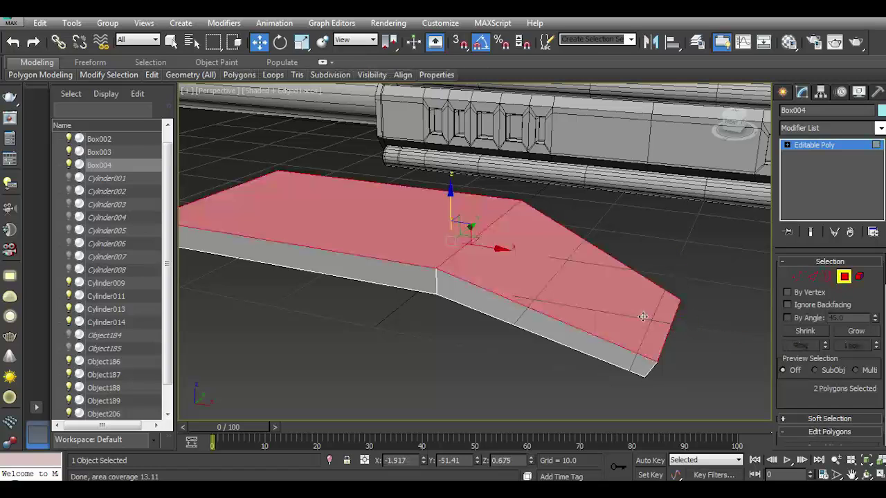
pyautogui.scroll(-3, 819, 361)
pyautogui.click(873, 377)
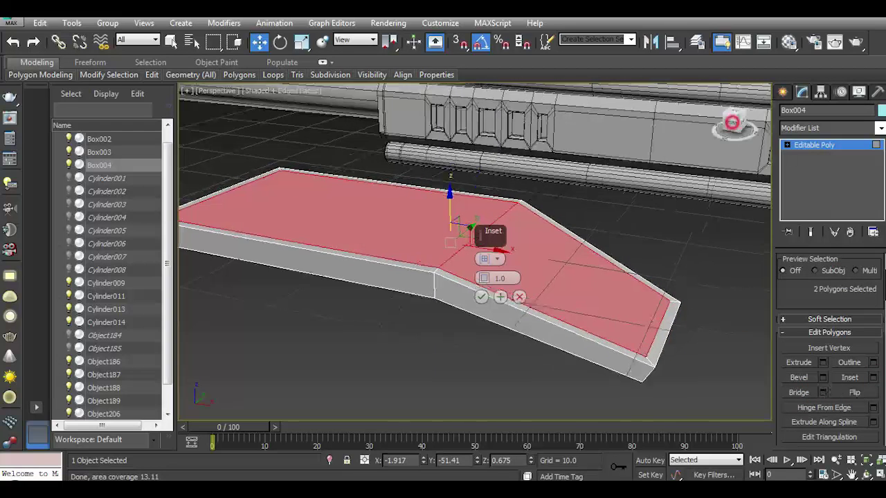
pyautogui.moveTo(733, 121); pyautogui.dragTo(503, 259)
pyautogui.keyDown('alt'); pyautogui.moveTo(565, 311); pyautogui.dragTo(484, 277, button='middle'); pyautogui.keyUp('alt')
pyautogui.click(481, 297)
# Extrude the inset faces by -0.458 to form a shallow recess.
pyautogui.click(822, 362)
pyautogui.moveTo(483, 277)
pyautogui.mouseDown()
pyautogui.moveTo(486, 261)
pyautogui.moveTo(489, 291)
pyautogui.moveTo(488, 280)
pyautogui.mouseUp()
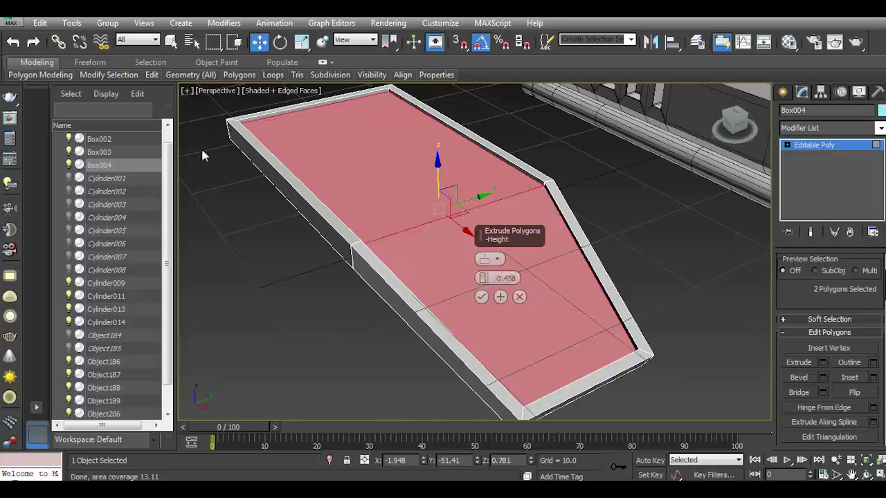
pyautogui.press('F3')
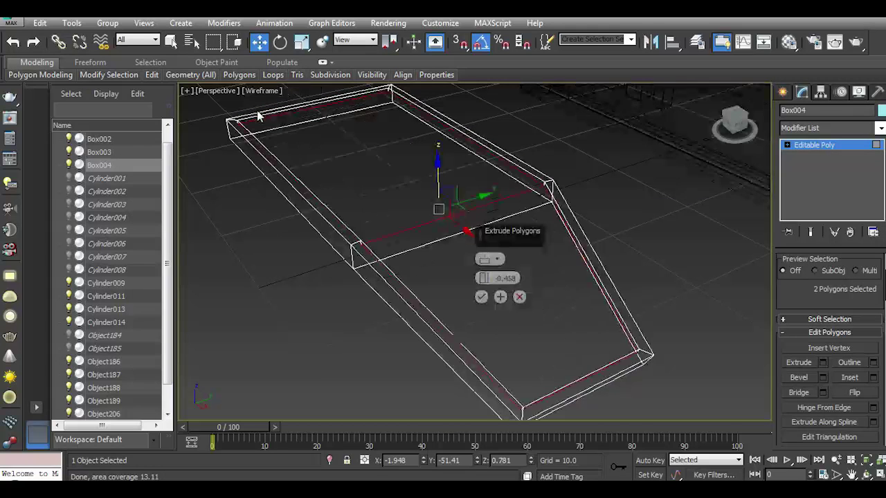
pyautogui.press('F3')
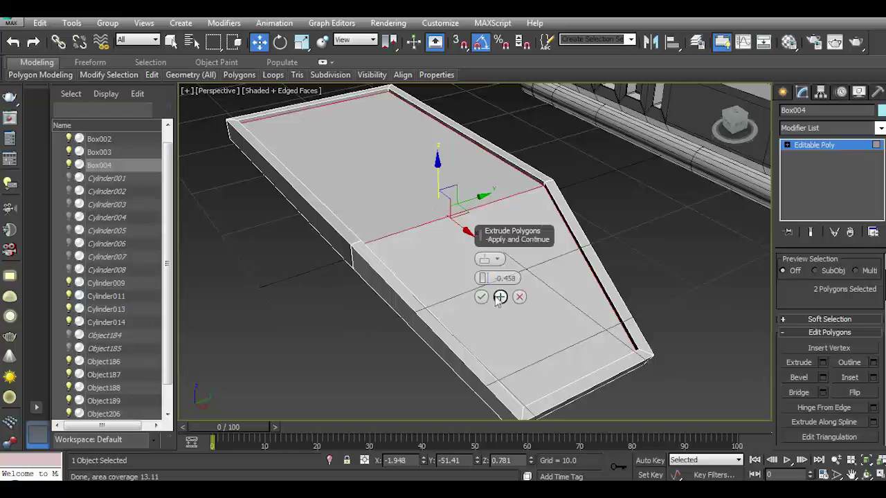
pyautogui.click(481, 297)
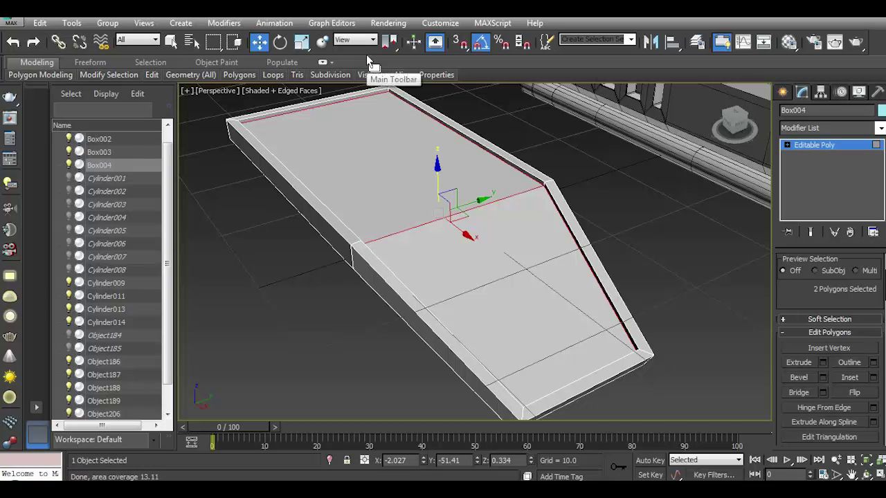
pyautogui.press('F4')
pyautogui.press('F4')
pyautogui.press('F2')
# Connect the ring of rim edges on Box004 with two segments pinched toward the rim.
pyautogui.keyDown('alt'); pyautogui.moveTo(585, 136); pyautogui.dragTo(524, 141, button='middle'); pyautogui.keyUp('alt')
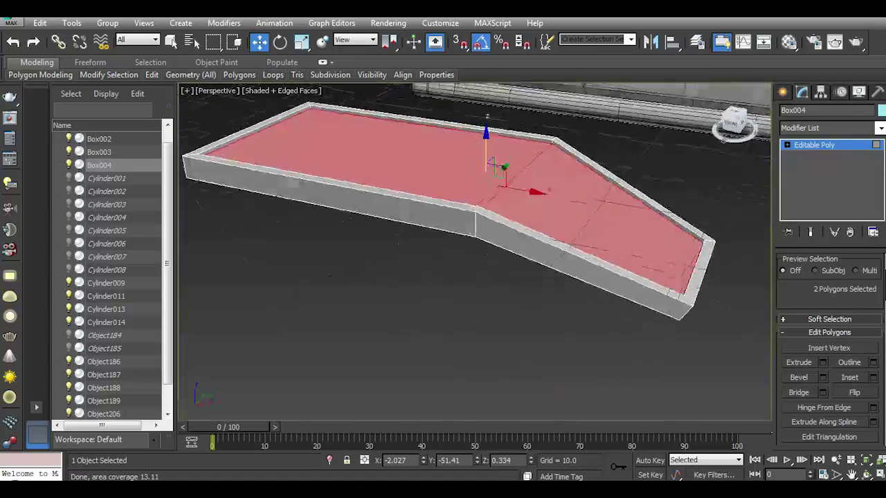
pyautogui.scroll(5, 523, 140)
pyautogui.click(786, 145)
pyautogui.click(808, 166)
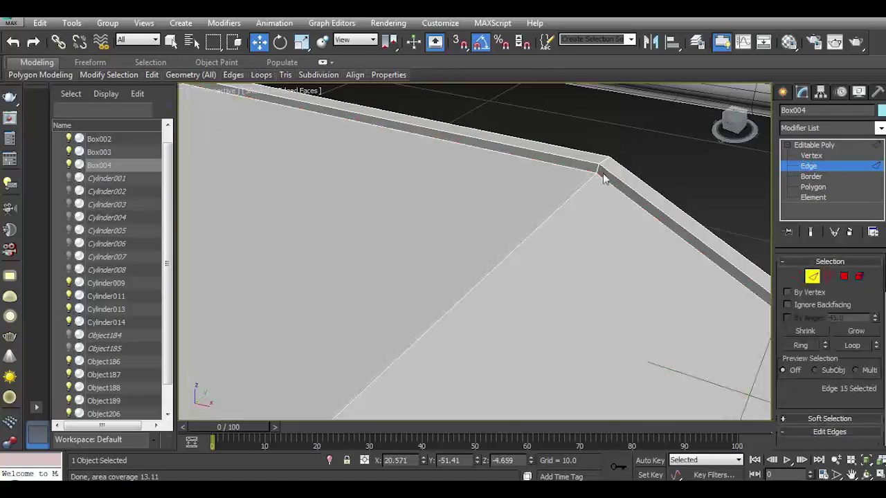
pyautogui.scroll(1, 595, 154)
pyautogui.keyDown('ctrl'); pyautogui.click(599, 173); pyautogui.keyUp('ctrl')
pyautogui.click(796, 346)
pyautogui.scroll(-3, 819, 293)
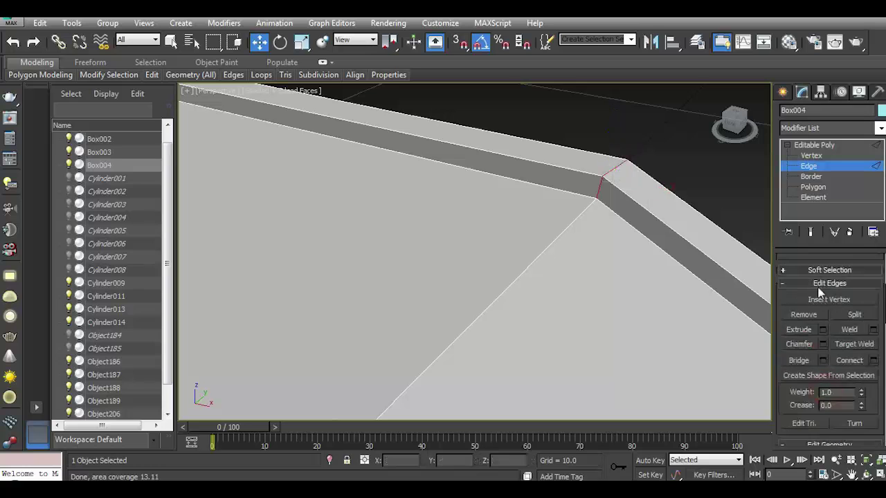
pyautogui.click(876, 360)
pyautogui.moveTo(484, 259); pyautogui.dragTo(484, 236)
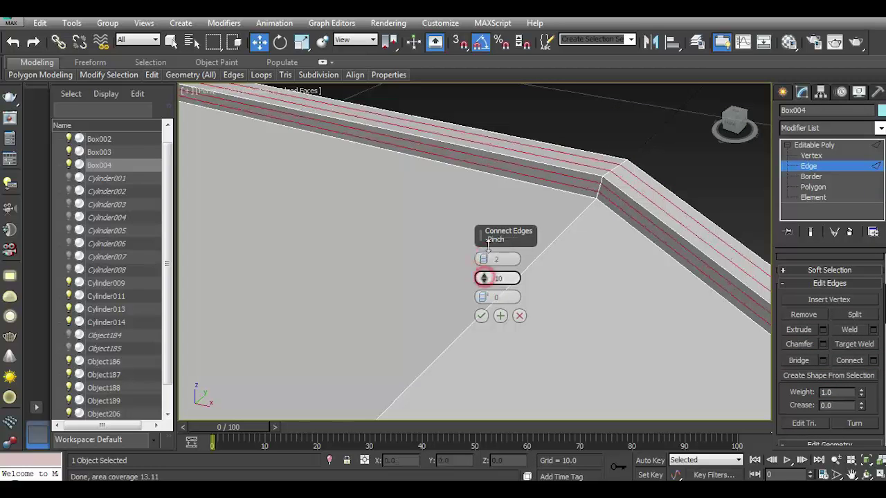
pyautogui.moveTo(483, 278); pyautogui.dragTo(489, 137)
pyautogui.click(481, 315)
pyautogui.scroll(-3, 484, 271)
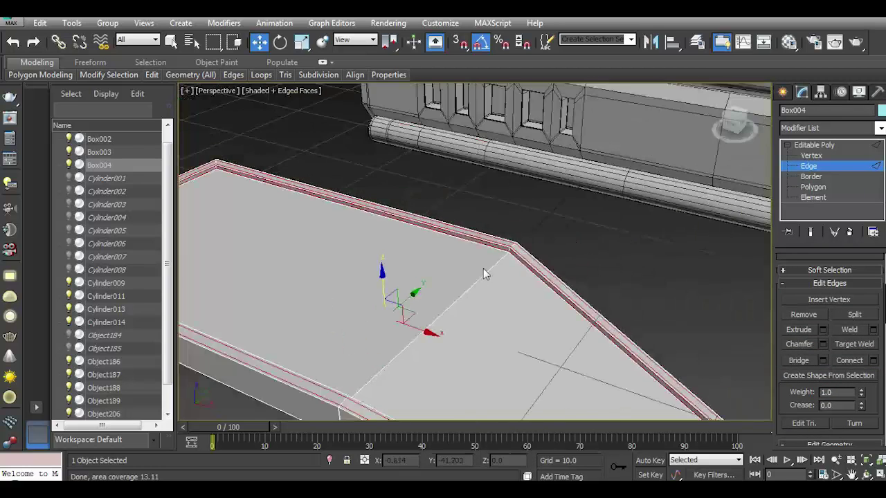
# Add a connecting edge loop along the slab's side.
pyautogui.keyDown('alt'); pyautogui.moveTo(483, 269); pyautogui.dragTo(456, 291, button='middle'); pyautogui.keyUp('alt')
pyautogui.scroll(1, 443, 308)
pyautogui.click(442, 307)
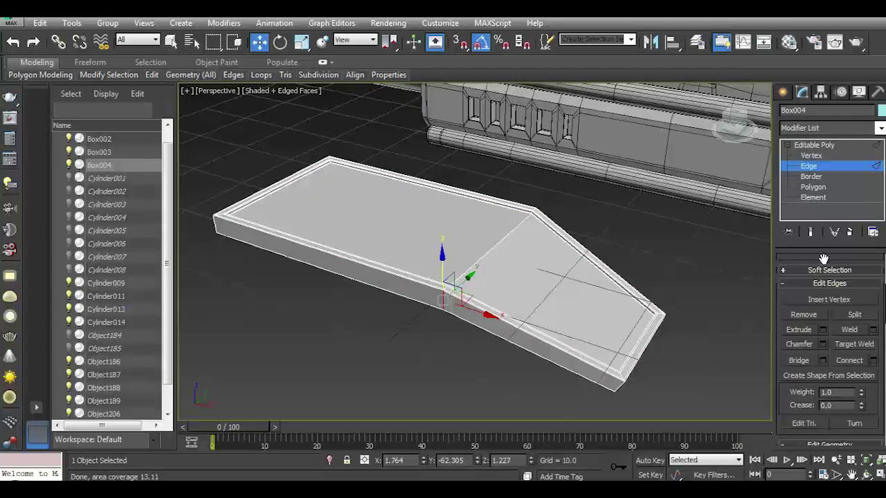
pyautogui.scroll(3, 823, 259)
pyautogui.click(872, 431)
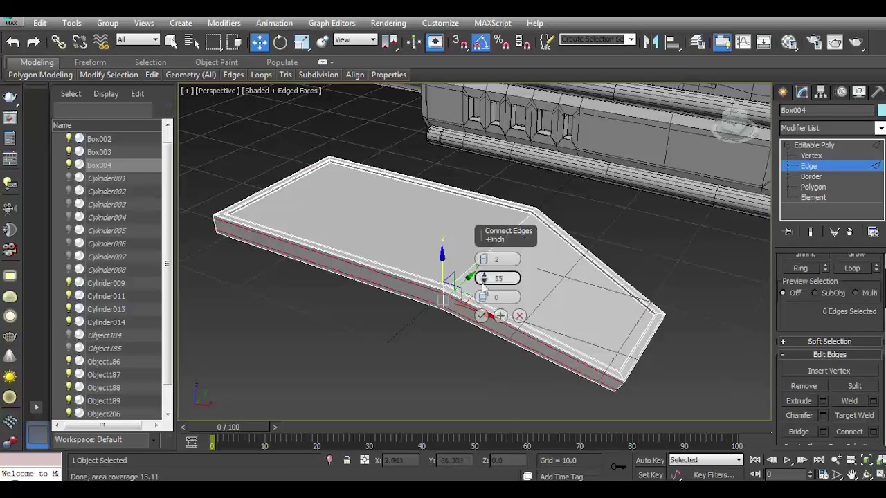
pyautogui.click(482, 316)
# Chamfer the two selected rim edge loops by a small amount.
pyautogui.moveTo(737, 127); pyautogui.dragTo(734, 128)
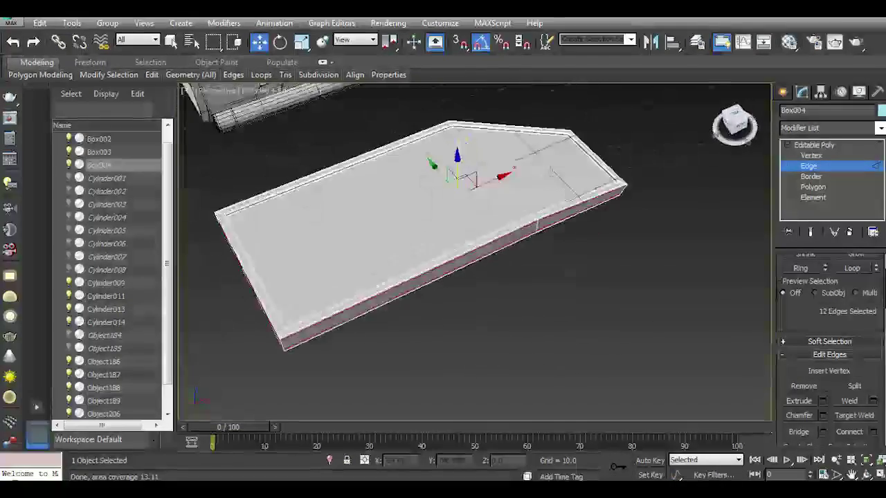
pyautogui.scroll(3, 382, 366)
pyautogui.scroll(3, 414, 356)
pyautogui.doubleClick(413, 355)
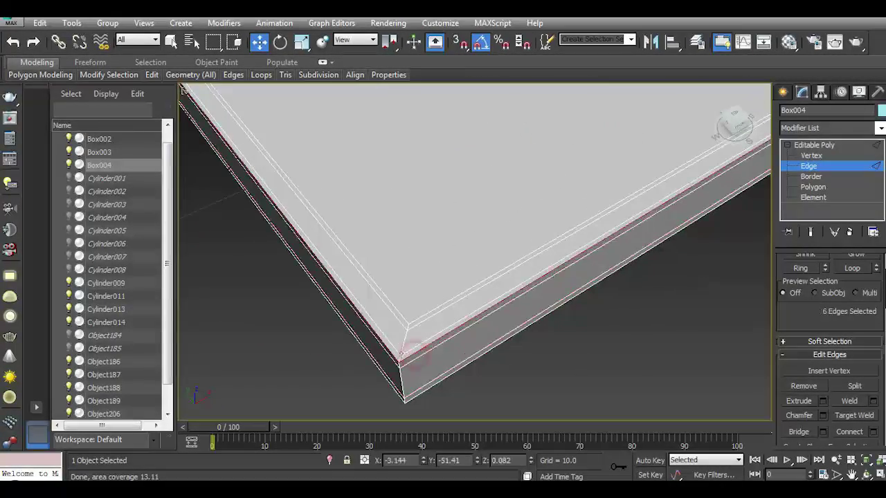
pyautogui.keyDown('ctrl'); pyautogui.doubleClick(424, 316); pyautogui.keyUp('ctrl')
pyautogui.scroll(-5, 520, 247)
pyautogui.scroll(3, 519, 247)
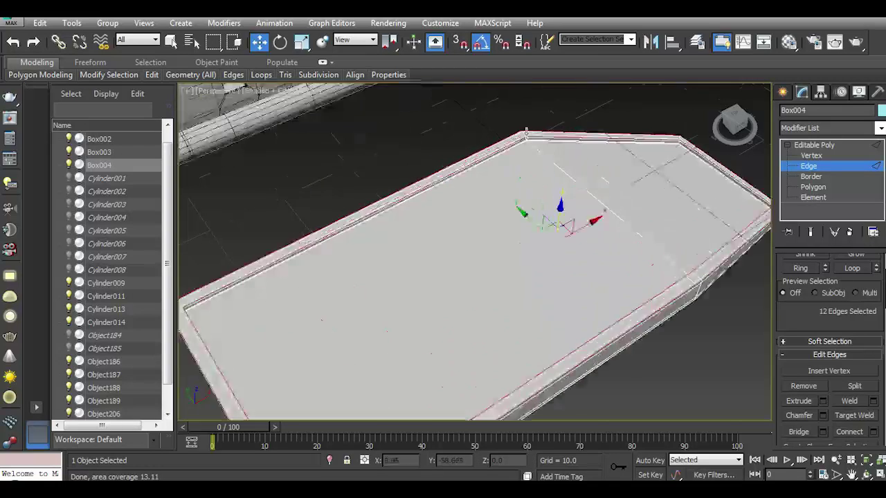
pyautogui.scroll(3, 526, 134)
pyautogui.click(823, 415)
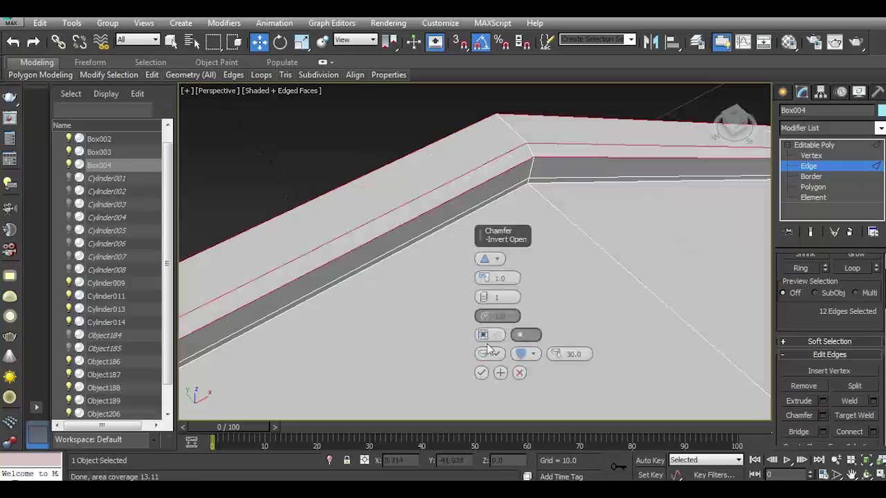
pyautogui.rightClick(483, 277)
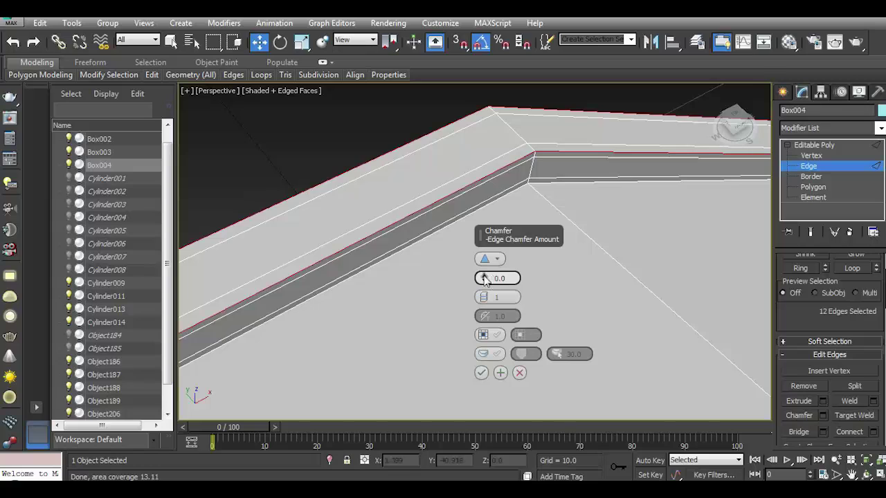
pyautogui.moveTo(484, 277); pyautogui.dragTo(483, 271)
pyautogui.click(480, 373)
pyautogui.moveTo(465, 260)
pyautogui.keyDown('alt'); pyautogui.mouseDown(button='middle')
pyautogui.moveTo(429, 223)
pyautogui.moveTo(593, 182)
pyautogui.mouseUp(button='middle'); pyautogui.keyUp('alt')
pyautogui.scroll(-3, 429, 224)
pyautogui.scroll(-2, 593, 182)
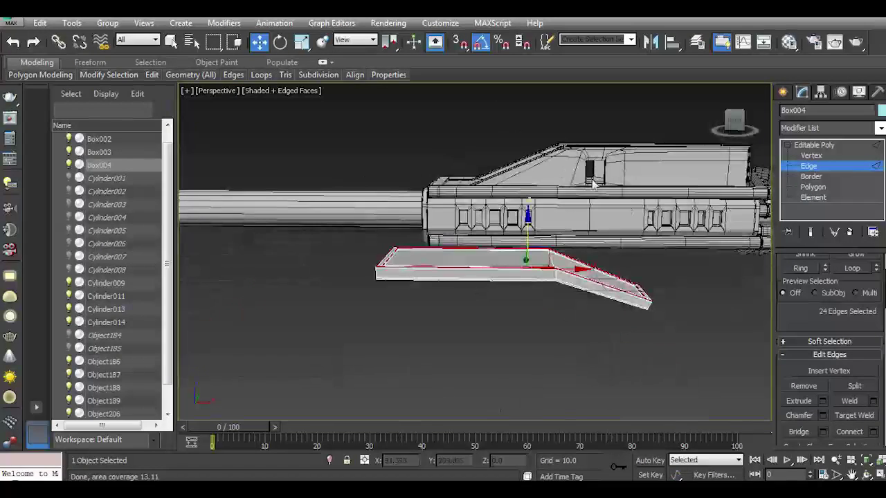
# Save the scene file.
pyautogui.press('1')
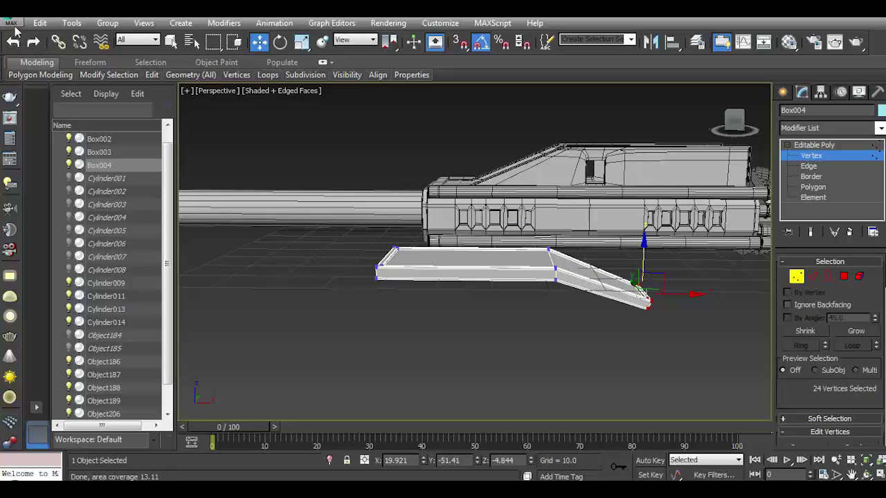
pyautogui.click(16, 30)
pyautogui.click(36, 124)
# Extrude the slab's two top faces as a group to 6.147 thickness.
pyautogui.click(844, 276)
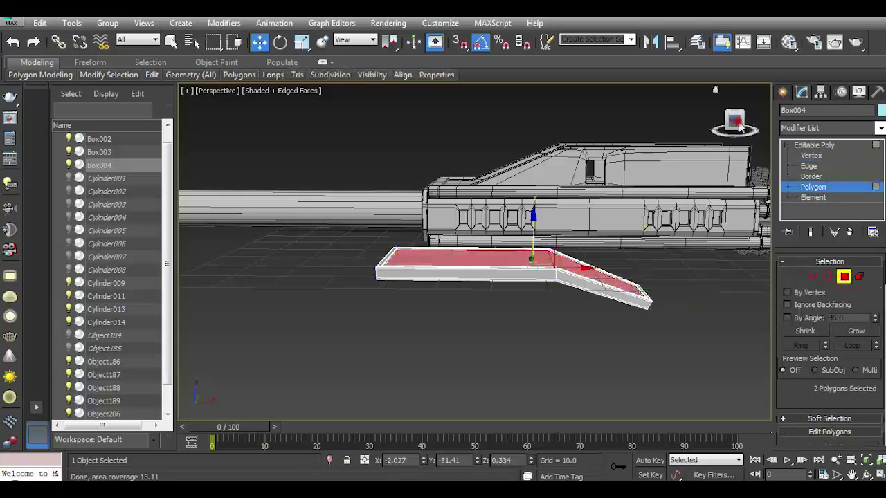
pyautogui.keyDown('alt'); pyautogui.moveTo(443, 276); pyautogui.dragTo(481, 261, button='middle'); pyautogui.keyUp('alt')
pyautogui.keyDown('ctrl'); pyautogui.click(649, 297); pyautogui.keyUp('ctrl')
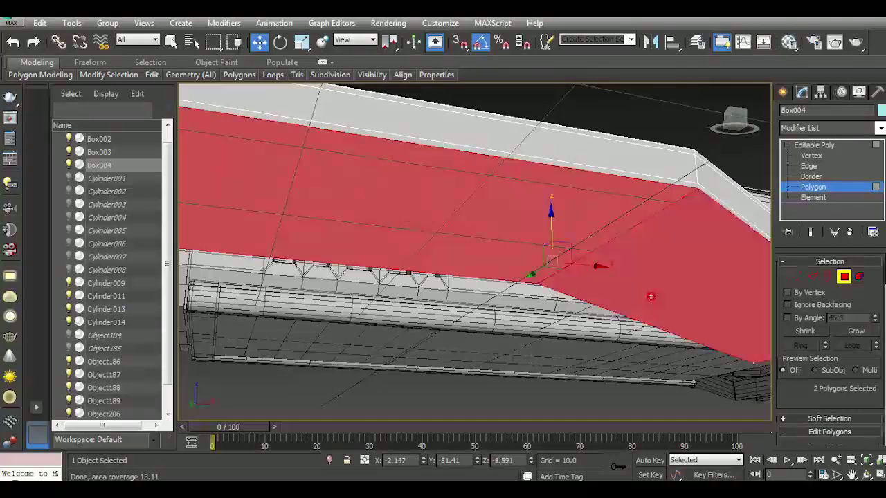
pyautogui.press('z')
pyautogui.scroll(-3, 817, 406)
pyautogui.click(822, 361)
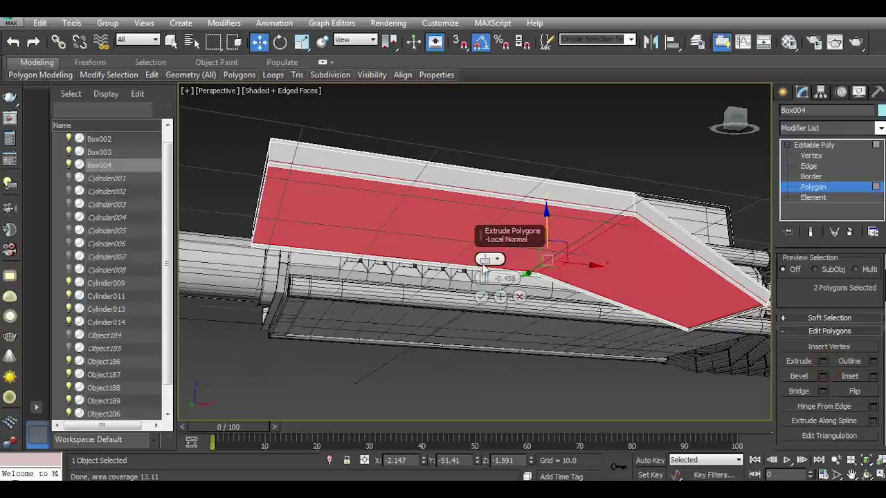
pyautogui.moveTo(483, 277); pyautogui.dragTo(482, 249)
pyautogui.click(486, 259)
# Extrude the box's end cap face outward to 6.697.
pyautogui.moveTo(732, 126)
pyautogui.mouseDown()
pyautogui.moveTo(512, 252)
pyautogui.moveTo(494, 299)
pyautogui.mouseUp()
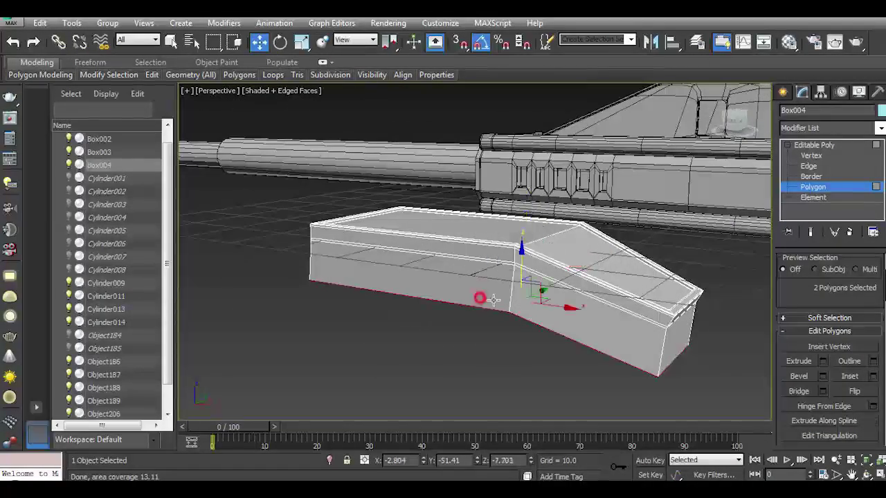
pyautogui.click(680, 337)
pyautogui.click(821, 362)
pyautogui.moveTo(485, 281); pyautogui.dragTo(486, 276)
pyautogui.click(482, 298)
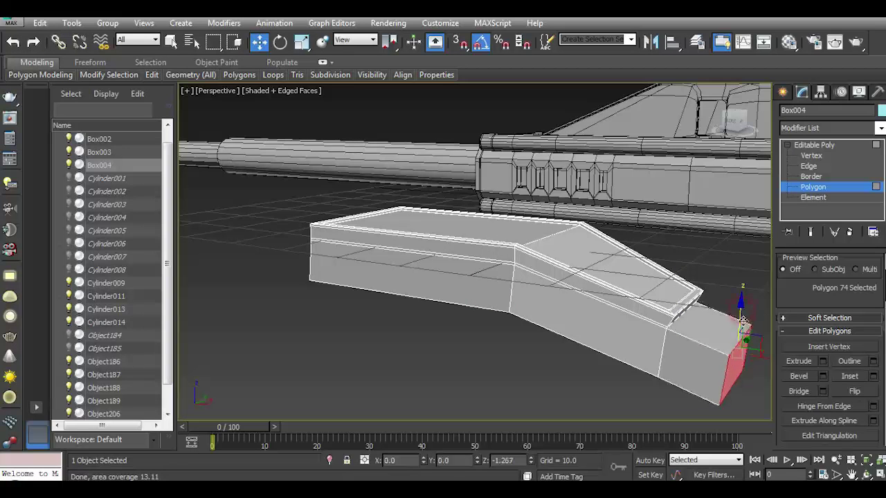
# Lower the end block's front edge so the end slopes.
pyautogui.moveTo(730, 120)
pyautogui.mouseDown()
pyautogui.moveTo(695, 123)
pyautogui.moveTo(675, 235)
pyautogui.mouseUp()
pyautogui.press('2')
pyautogui.click(514, 284)
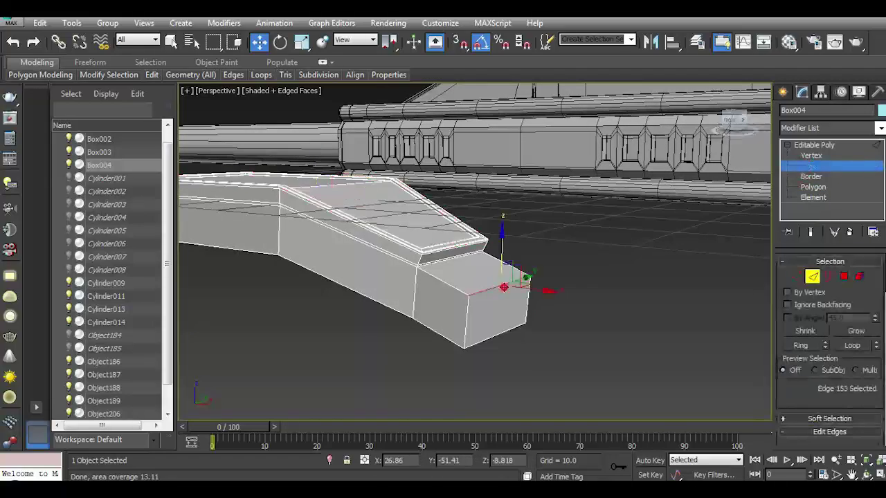
pyautogui.moveTo(511, 232); pyautogui.dragTo(512, 256)
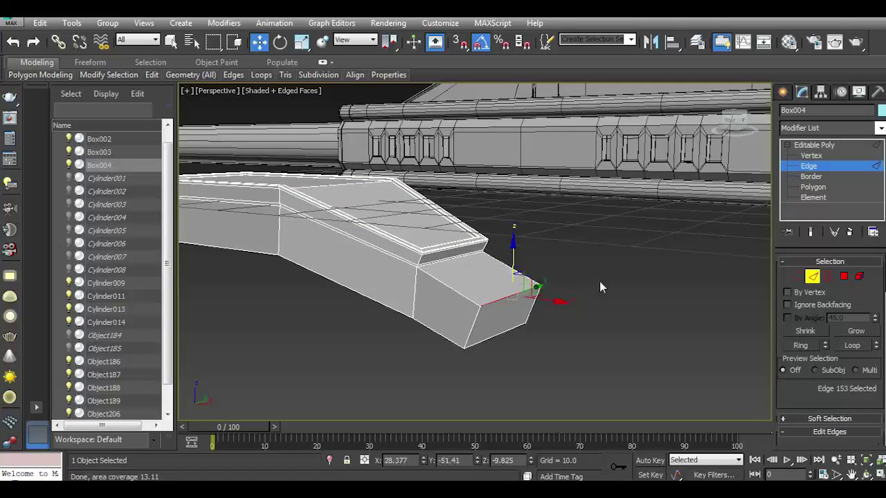
# Extrude the two long side faces a short height and scale them so the sides slant.
pyautogui.moveTo(599, 286)
pyautogui.keyDown('alt'); pyautogui.mouseDown(button='middle')
pyautogui.moveTo(821, 285)
pyautogui.moveTo(526, 277)
pyautogui.mouseUp(button='middle'); pyautogui.keyUp('alt')
pyautogui.press('4')
pyautogui.click(456, 266)
pyautogui.keyDown('ctrl'); pyautogui.click(574, 266); pyautogui.keyUp('ctrl')
pyautogui.keyDown('ctrl'); pyautogui.click(585, 262); pyautogui.keyUp('ctrl')
pyautogui.keyDown('alt'); pyautogui.moveTo(585, 263); pyautogui.dragTo(623, 277, button='middle'); pyautogui.keyUp('alt')
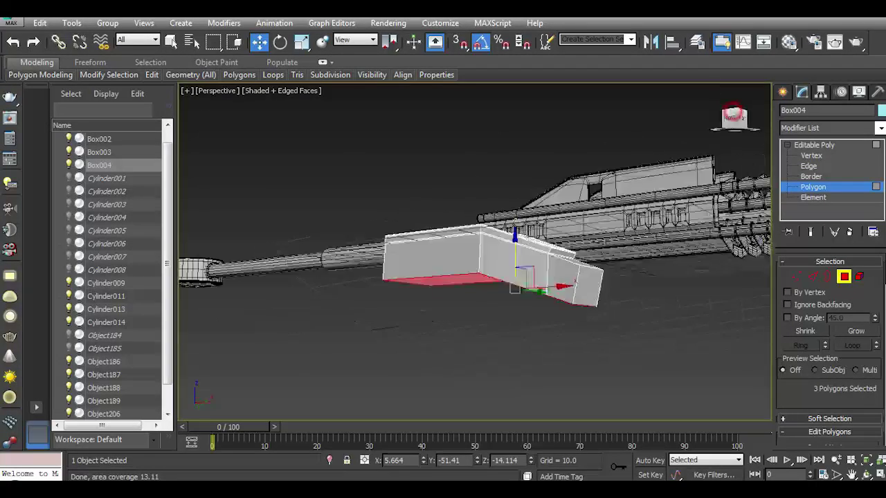
pyautogui.keyDown('alt'); pyautogui.moveTo(514, 287); pyautogui.dragTo(484, 290, button='middle'); pyautogui.keyUp('alt')
pyautogui.click(429, 270)
pyautogui.keyDown('ctrl'); pyautogui.click(485, 325); pyautogui.keyUp('ctrl')
pyautogui.moveTo(485, 325)
pyautogui.keyDown('alt'); pyautogui.mouseDown(button='middle')
pyautogui.moveTo(443, 290)
pyautogui.moveTo(486, 321)
pyautogui.mouseUp(button='middle'); pyautogui.keyUp('alt')
pyautogui.keyDown('alt'); pyautogui.moveTo(722, 144); pyautogui.dragTo(484, 242, button='middle'); pyautogui.keyUp('alt')
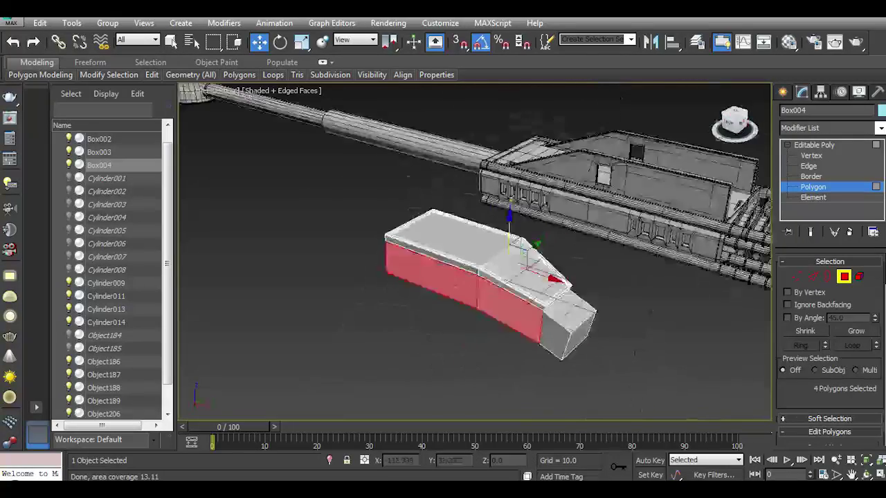
pyautogui.scroll(4, 484, 242)
pyautogui.scroll(-3, 830, 332)
pyautogui.click(824, 363)
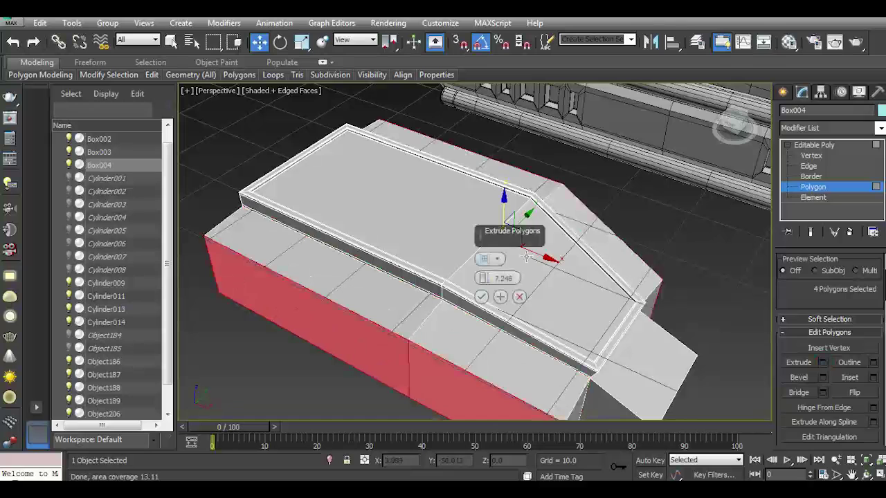
pyautogui.moveTo(483, 278); pyautogui.dragTo(483, 304)
pyautogui.click(480, 296)
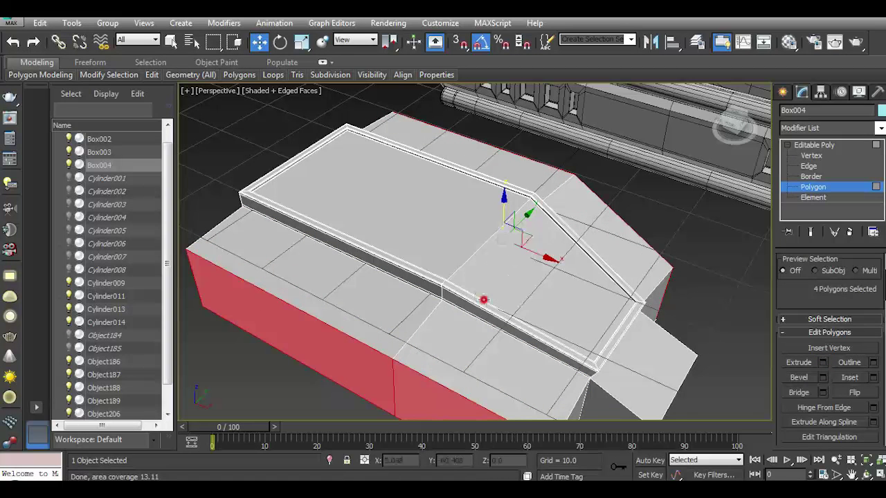
pyautogui.click(302, 42)
pyautogui.moveTo(571, 220); pyautogui.dragTo(579, 230)
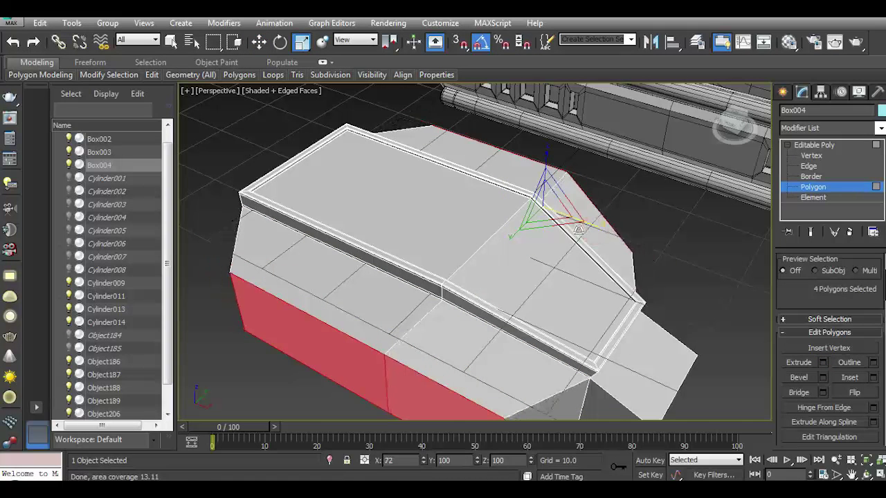
# Extrude the front and side lower faces of the box.
pyautogui.scroll(-2, 452, 193)
pyautogui.keyDown('alt'); pyautogui.moveTo(735, 126); pyautogui.dragTo(719, 132, button='middle'); pyautogui.keyUp('alt')
pyautogui.press('1')
pyautogui.click(844, 277)
pyautogui.click(401, 249)
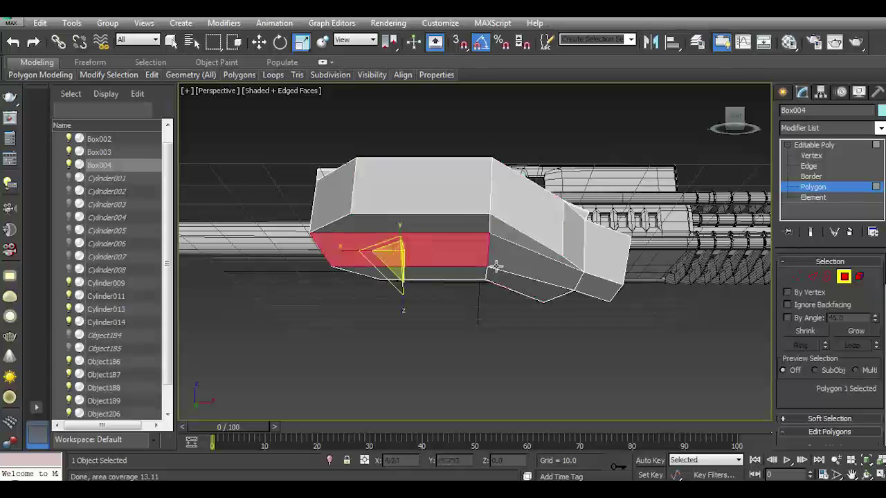
pyautogui.keyDown('ctrl'); pyautogui.click(498, 239); pyautogui.keyUp('ctrl')
pyautogui.keyDown('ctrl'); pyautogui.click(515, 273); pyautogui.keyUp('ctrl')
pyautogui.keyDown('ctrl'); pyautogui.click(470, 284); pyautogui.keyUp('ctrl')
pyautogui.press('w')
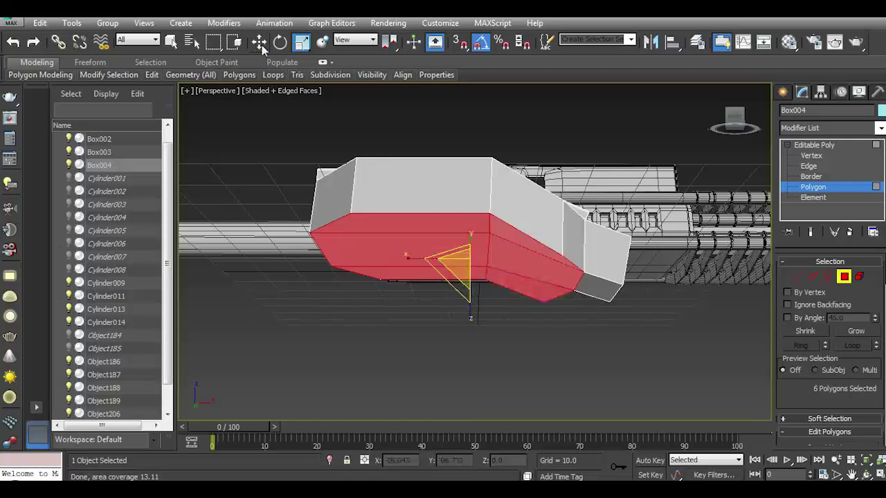
pyautogui.scroll(-3, 831, 346)
pyautogui.scroll(-2, 830, 346)
pyautogui.click(823, 345)
pyautogui.keyDown('alt'); pyautogui.moveTo(443, 305); pyautogui.dragTo(409, 310, button='middle'); pyautogui.keyUp('alt')
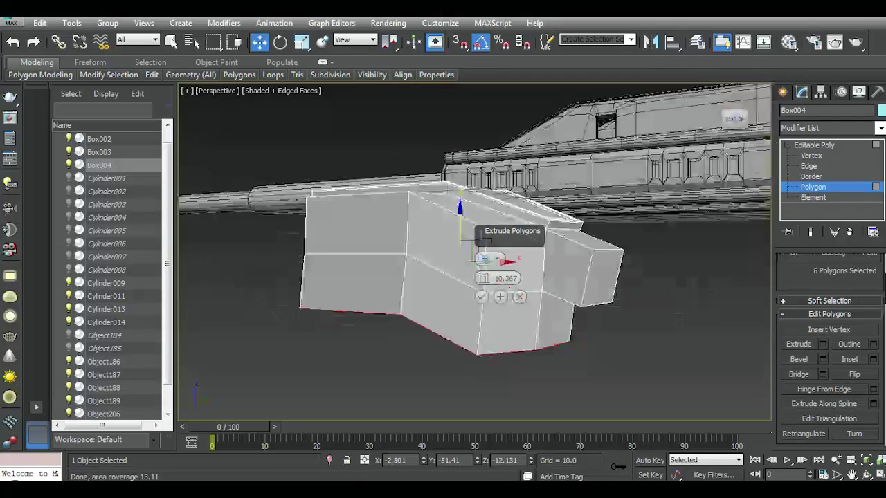
pyautogui.click(484, 301)
# Flatten the bottom faces with Make Planar and move them to reshape the lower edges.
pyautogui.scroll(-3, 830, 346)
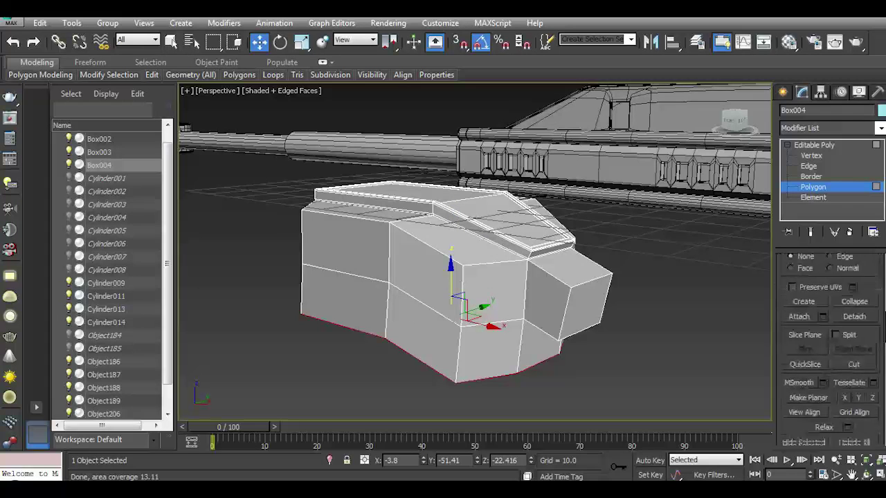
pyautogui.click(872, 365)
pyautogui.moveTo(750, 131); pyautogui.dragTo(737, 115)
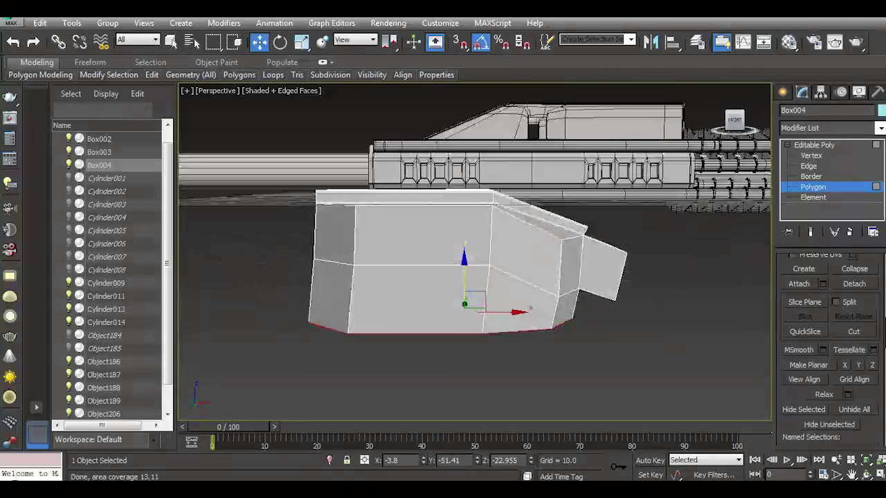
pyautogui.moveTo(508, 313); pyautogui.dragTo(513, 313)
pyautogui.moveTo(458, 282)
pyautogui.mouseDown()
pyautogui.moveTo(458, 304)
pyautogui.moveTo(479, 320)
pyautogui.mouseUp()
# Extrude the bottom faces downward a short distance.
pyautogui.scroll(5, 823, 332)
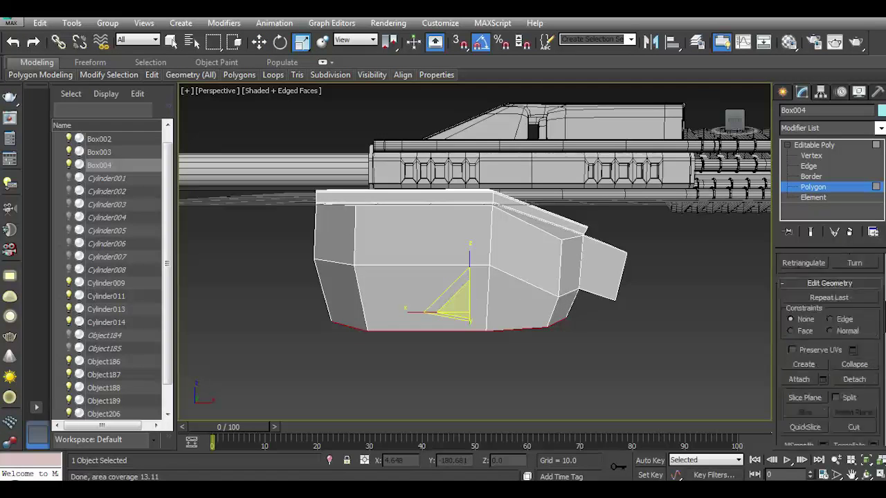
pyautogui.scroll(2, 823, 339)
pyautogui.click(822, 345)
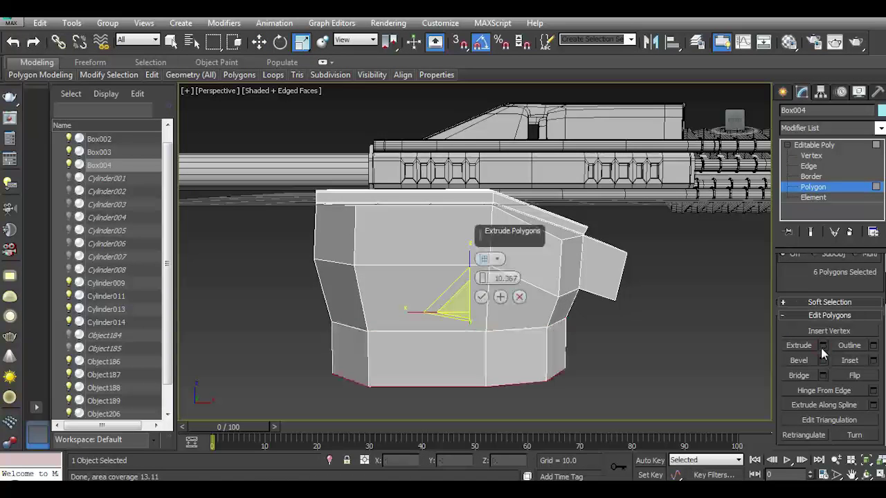
pyautogui.moveTo(486, 280); pyautogui.dragTo(485, 289)
pyautogui.click(481, 296)
pyautogui.click(791, 145)
pyautogui.keyDown('alt'); pyautogui.moveTo(415, 229); pyautogui.dragTo(321, 156, button='middle'); pyautogui.keyUp('alt')
# Slide Box004 along the gun barrel into position.
pyautogui.press('w')
pyautogui.scroll(-8, 320, 156)
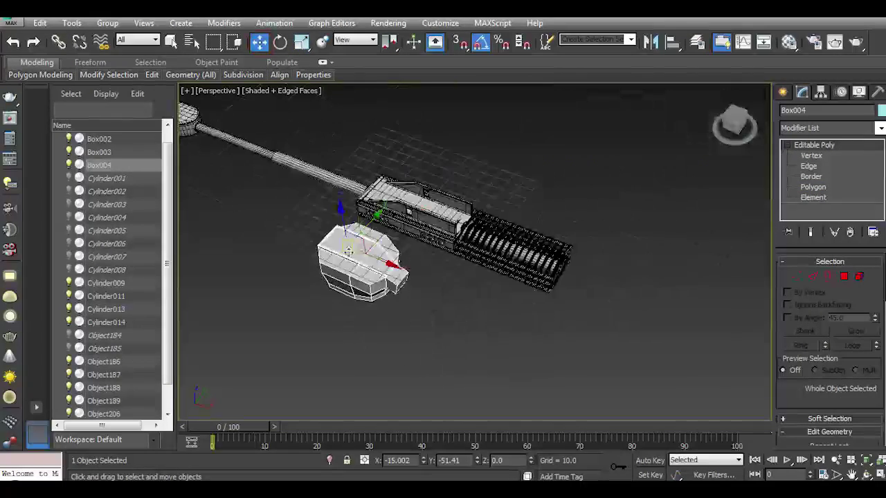
pyautogui.moveTo(377, 211)
pyautogui.mouseDown()
pyautogui.moveTo(567, 280)
pyautogui.moveTo(584, 268)
pyautogui.moveTo(581, 277)
pyautogui.mouseUp()
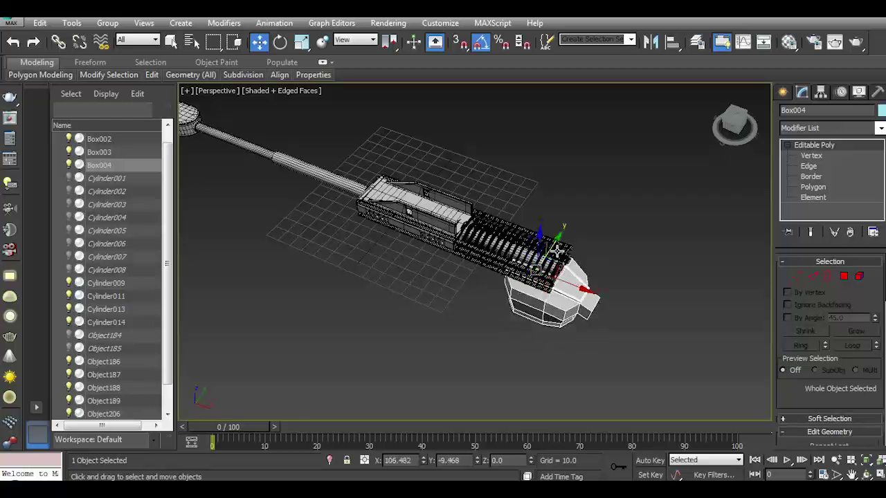
pyautogui.moveTo(542, 240); pyautogui.dragTo(543, 211)
pyautogui.keyDown('alt'); pyautogui.moveTo(543, 211); pyautogui.dragTo(487, 224, button='middle'); pyautogui.keyUp('alt')
pyautogui.scroll(4, 486, 223)
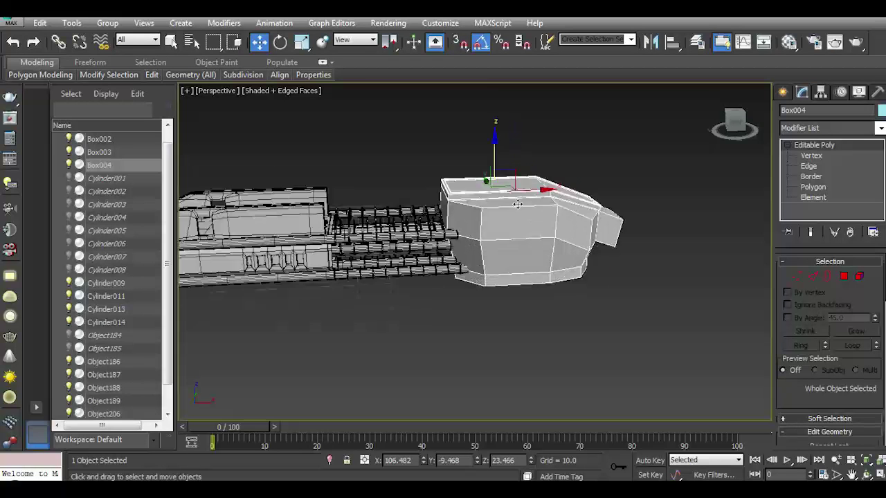
pyautogui.scroll(3, 496, 178)
pyautogui.moveTo(490, 165); pyautogui.dragTo(612, 199)
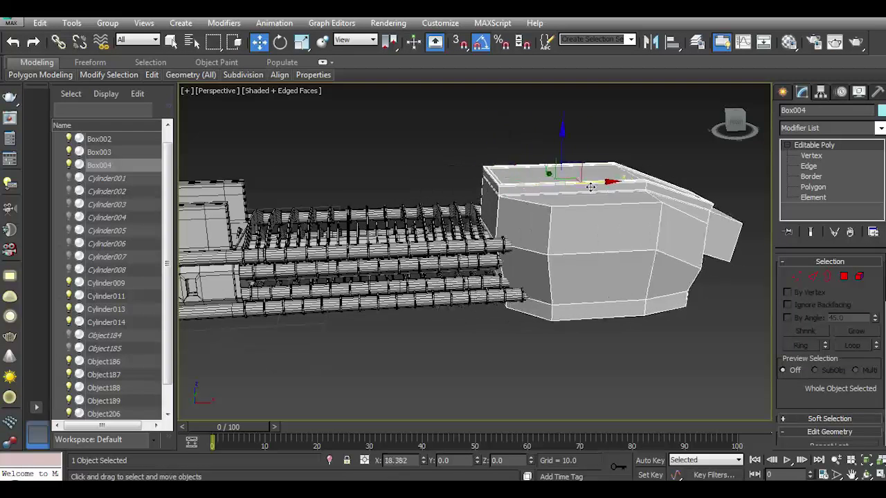
pyautogui.click(640, 349)
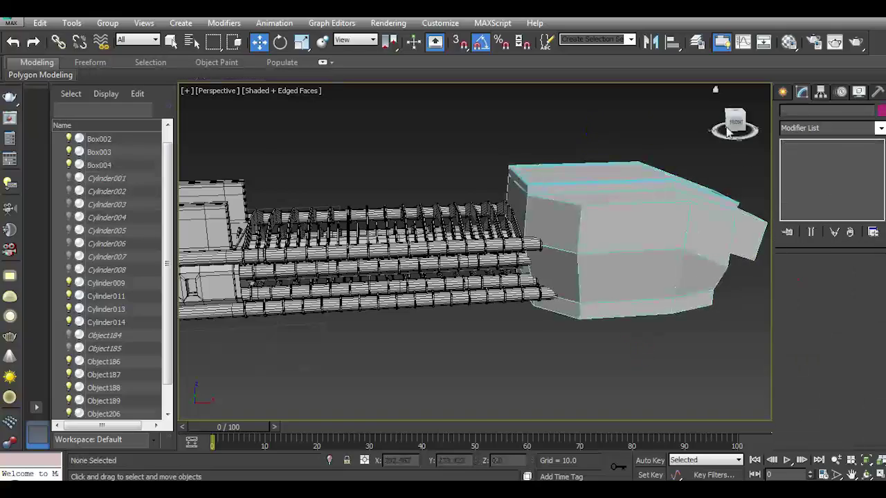
pyautogui.keyDown('alt'); pyautogui.moveTo(640, 349); pyautogui.dragTo(759, 165, button='middle'); pyautogui.keyUp('alt')
# Lower Box004 about 5 units on Z.
pyautogui.click(674, 221)
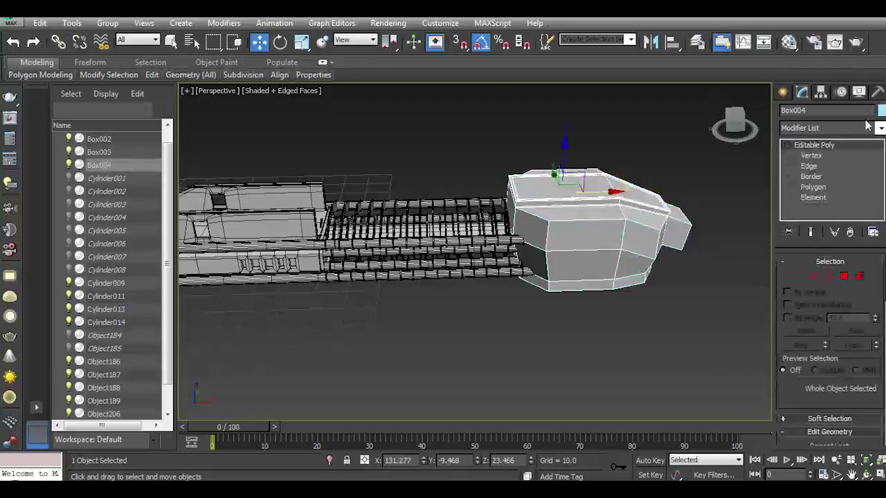
pyautogui.click(880, 110)
pyautogui.click(511, 319)
pyautogui.click(712, 253)
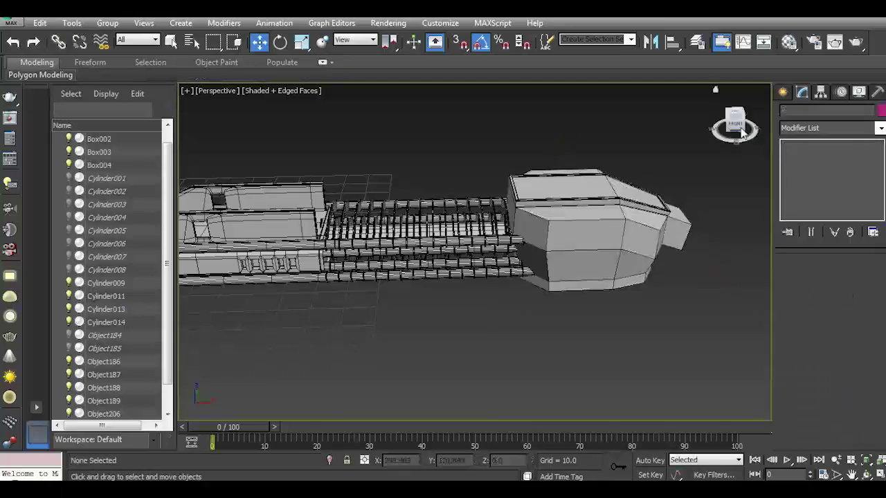
pyautogui.keyDown('alt'); pyautogui.moveTo(712, 253); pyautogui.dragTo(622, 207, button='middle'); pyautogui.keyUp('alt')
pyautogui.click(605, 213)
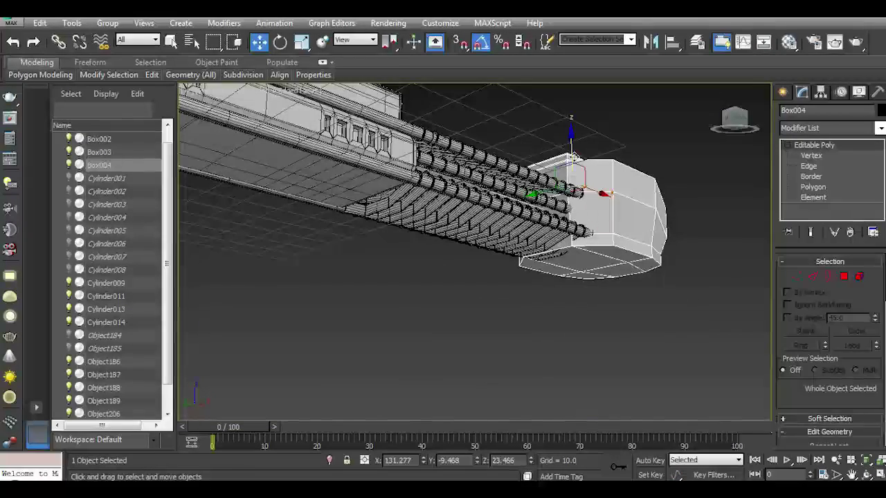
pyautogui.moveTo(574, 157); pyautogui.dragTo(574, 171)
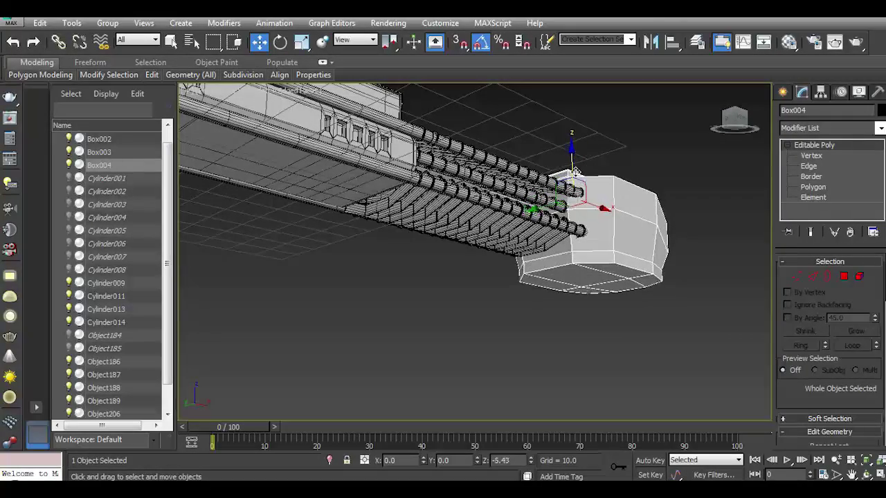
# Scale Box004 to about 105% width.
pyautogui.moveTo(735, 121); pyautogui.dragTo(657, 227)
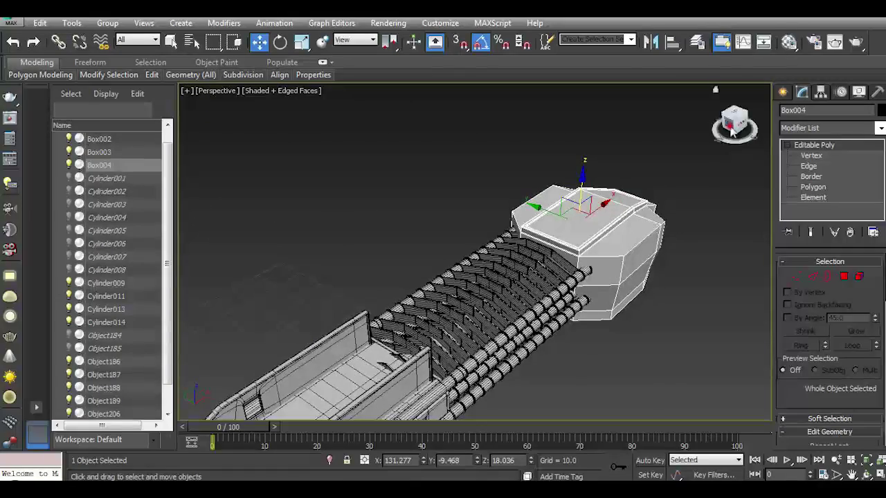
pyautogui.click(732, 132)
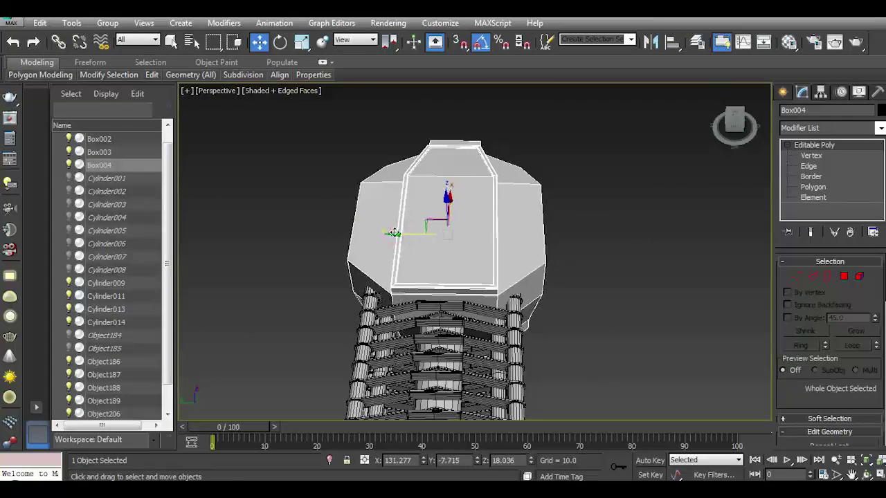
pyautogui.click(301, 42)
pyautogui.moveTo(511, 238); pyautogui.dragTo(501, 227)
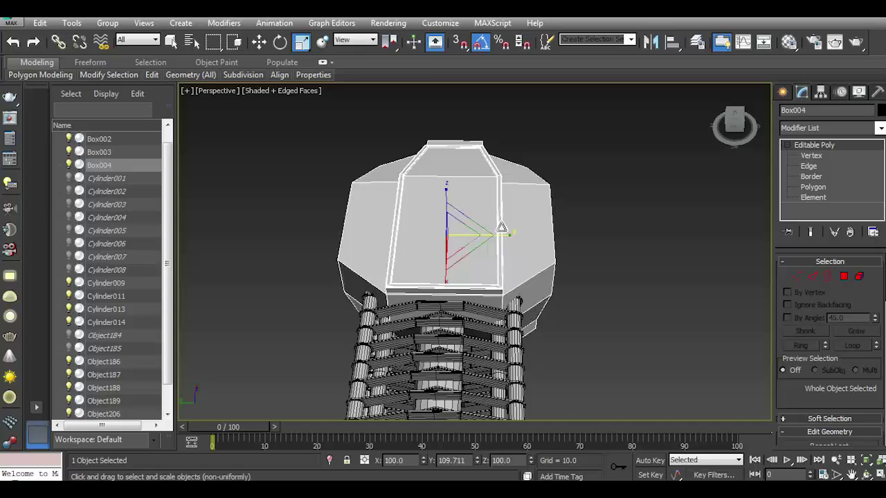
pyautogui.moveTo(446, 281); pyautogui.dragTo(447, 288)
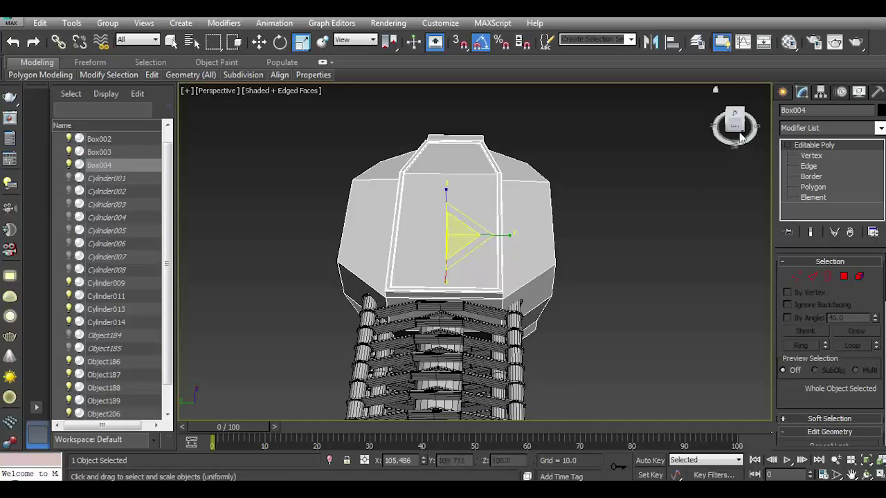
pyautogui.moveTo(733, 125); pyautogui.dragTo(734, 205)
pyautogui.press('4')
pyautogui.click(484, 270)
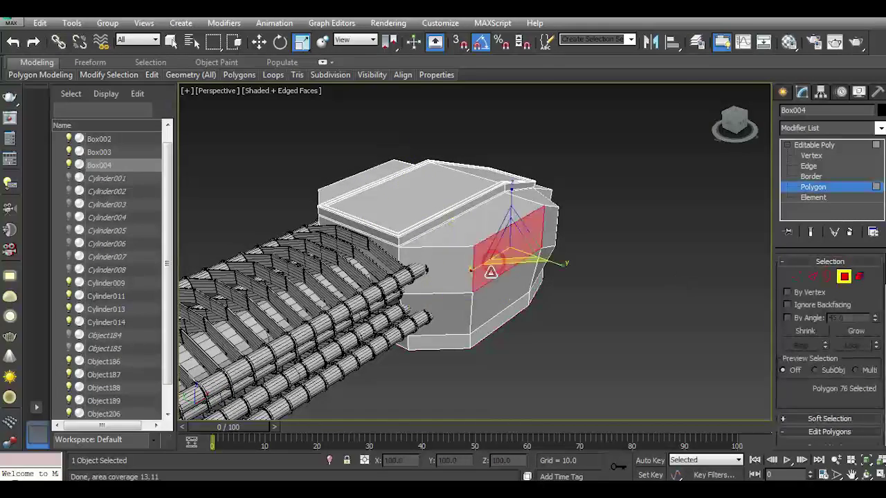
# Extrude the box module's two opposite side faces outward by 6.514.
pyautogui.click(260, 43)
pyautogui.moveTo(734, 125); pyautogui.dragTo(622, 131)
pyautogui.keyDown('ctrl'); pyautogui.click(440, 301); pyautogui.keyUp('ctrl')
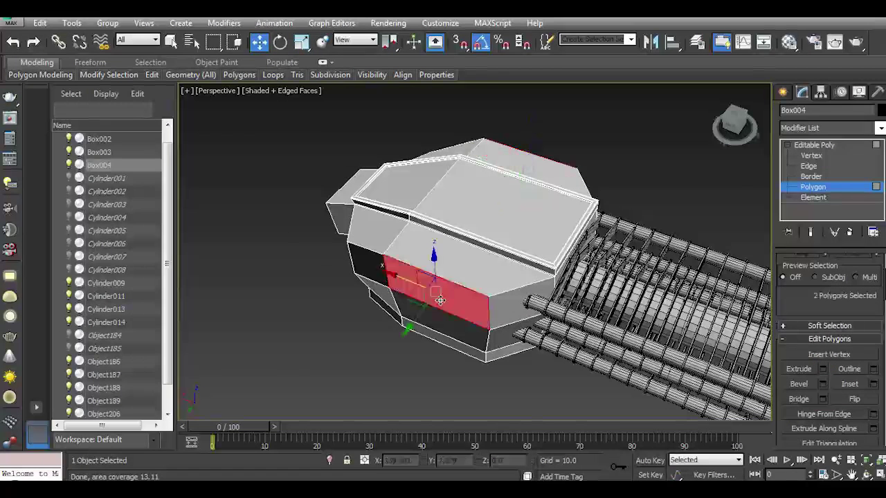
pyautogui.click(823, 369)
pyautogui.moveTo(482, 277); pyautogui.dragTo(482, 273)
pyautogui.click(482, 297)
pyautogui.click(480, 325)
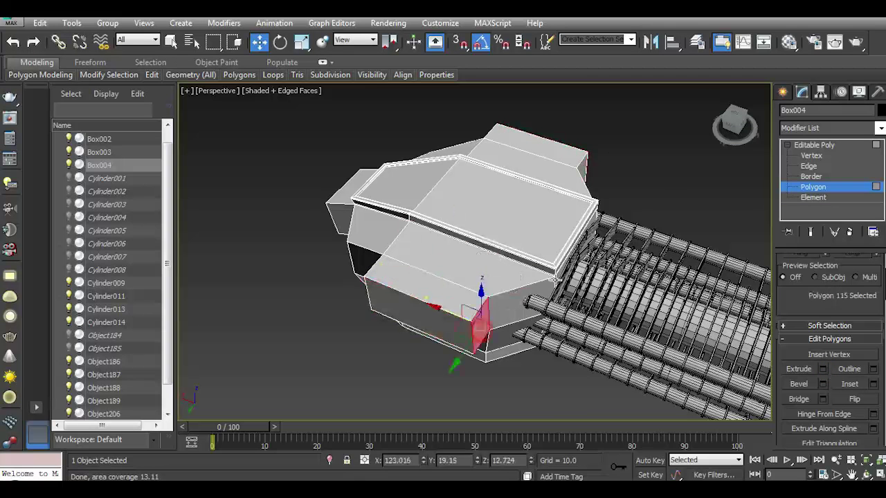
pyautogui.click(822, 370)
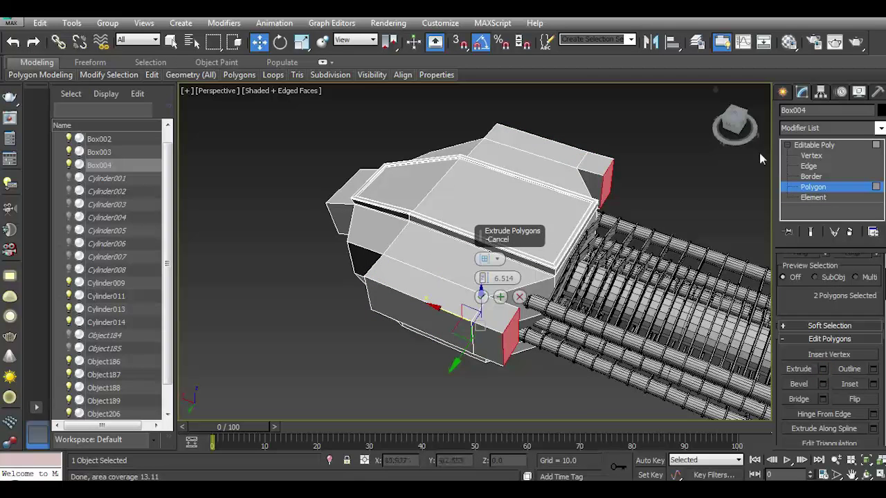
pyautogui.moveTo(734, 126)
pyautogui.mouseDown()
pyautogui.moveTo(768, 148)
pyautogui.moveTo(741, 148)
pyautogui.mouseUp()
# In Edge mode, slide an end edge of a side block to reshape it.
pyautogui.click(808, 166)
pyautogui.scroll(5, 450, 367)
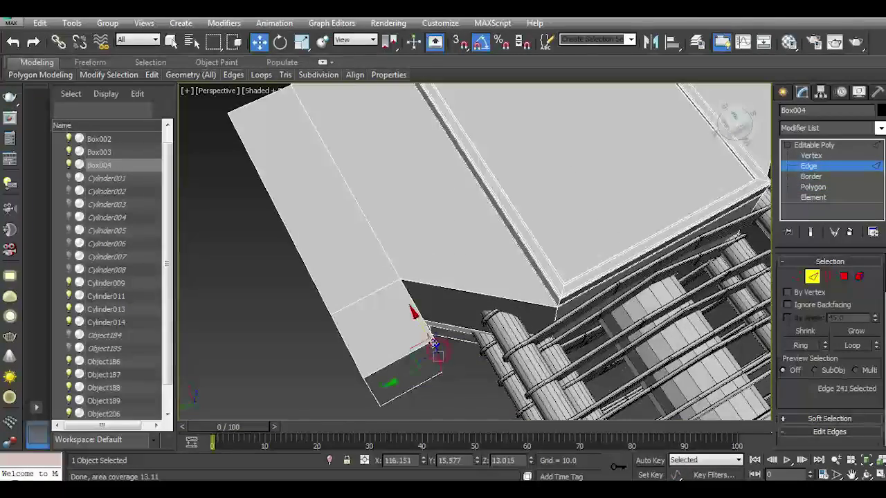
pyautogui.moveTo(433, 342); pyautogui.dragTo(404, 297)
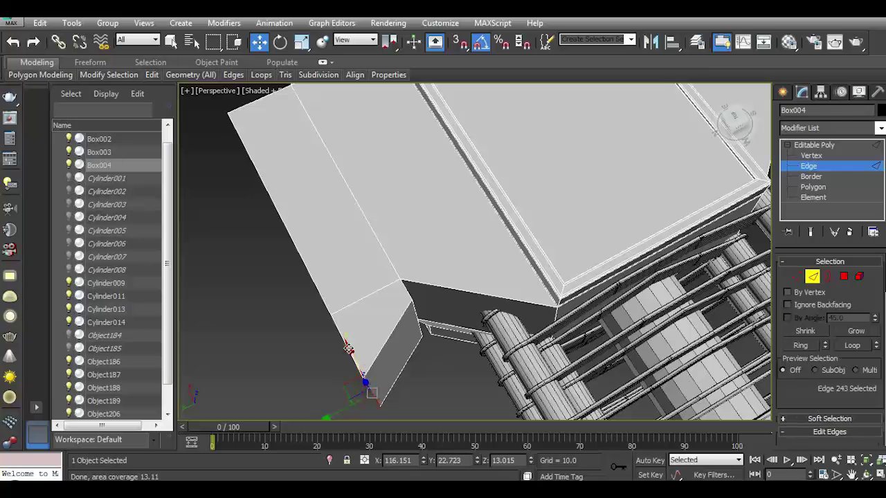
pyautogui.scroll(-5, 348, 348)
pyautogui.click(510, 246)
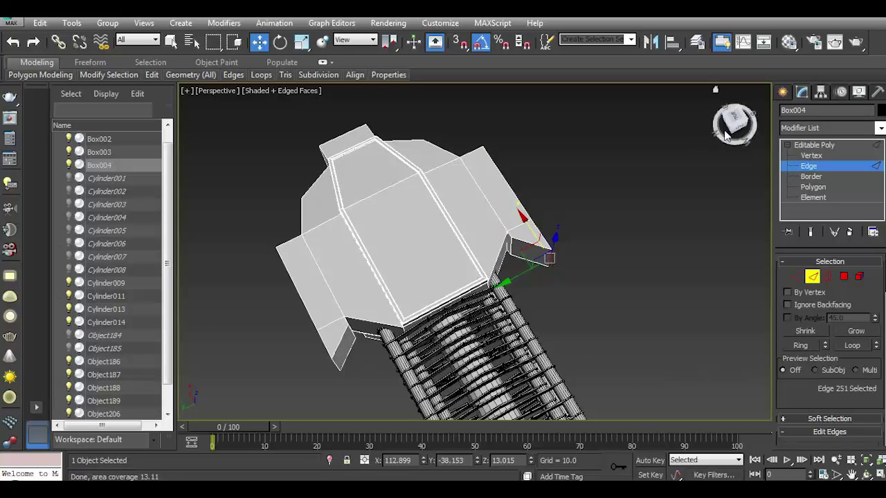
# Move two more side-block edges to slope and reshape the block's faces.
pyautogui.moveTo(725, 135); pyautogui.dragTo(740, 138)
pyautogui.scroll(5, 432, 244)
pyautogui.click(432, 244)
pyautogui.click(432, 244)
pyautogui.moveTo(430, 247)
pyautogui.mouseDown()
pyautogui.moveTo(411, 268)
pyautogui.moveTo(341, 266)
pyautogui.mouseUp()
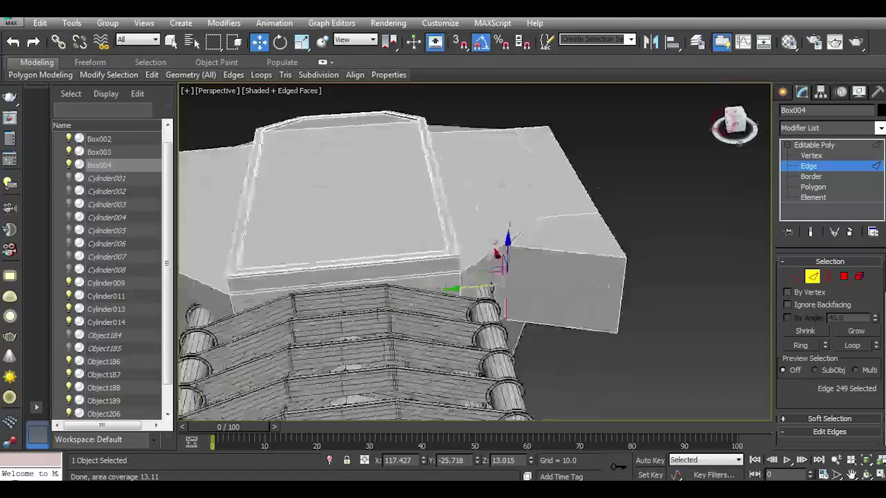
pyautogui.moveTo(733, 128); pyautogui.dragTo(720, 142)
pyautogui.scroll(4, 429, 280)
pyautogui.moveTo(378, 309)
pyautogui.mouseDown()
pyautogui.moveTo(456, 246)
pyautogui.moveTo(474, 265)
pyautogui.moveTo(463, 265)
pyautogui.mouseUp()
pyautogui.scroll(-5, 302, 311)
# Reselect the box module and pick the front block's top face in Polygon mode.
pyautogui.click(813, 144)
pyautogui.click(753, 186)
pyautogui.moveTo(735, 122); pyautogui.dragTo(725, 123)
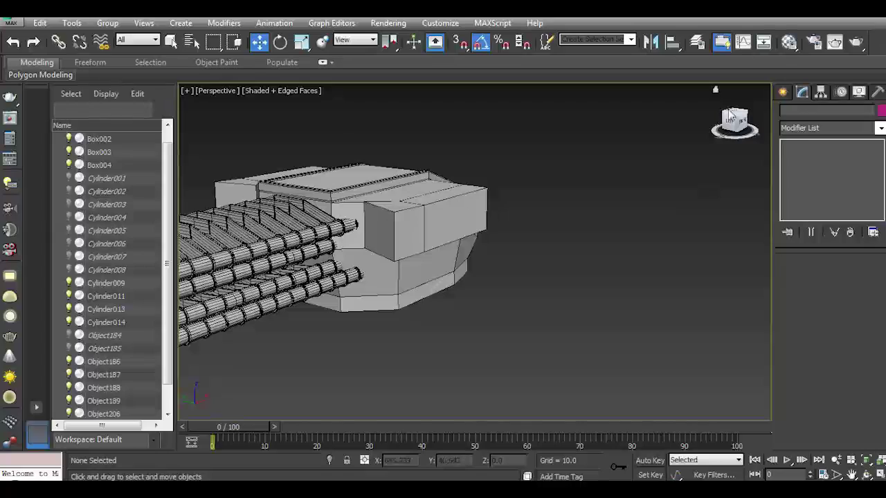
pyautogui.keyDown('alt'); pyautogui.moveTo(701, 216); pyautogui.dragTo(667, 251, button='middle'); pyautogui.keyUp('alt')
pyautogui.moveTo(732, 122); pyautogui.dragTo(733, 103)
pyautogui.click(399, 285)
pyautogui.scroll(5, 484, 221)
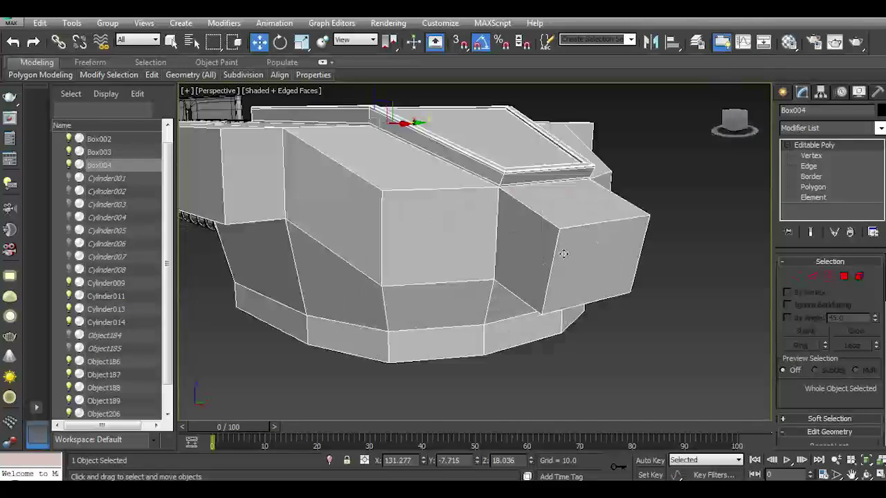
pyautogui.moveTo(732, 119); pyautogui.dragTo(749, 126)
pyautogui.click(844, 277)
pyautogui.click(543, 221)
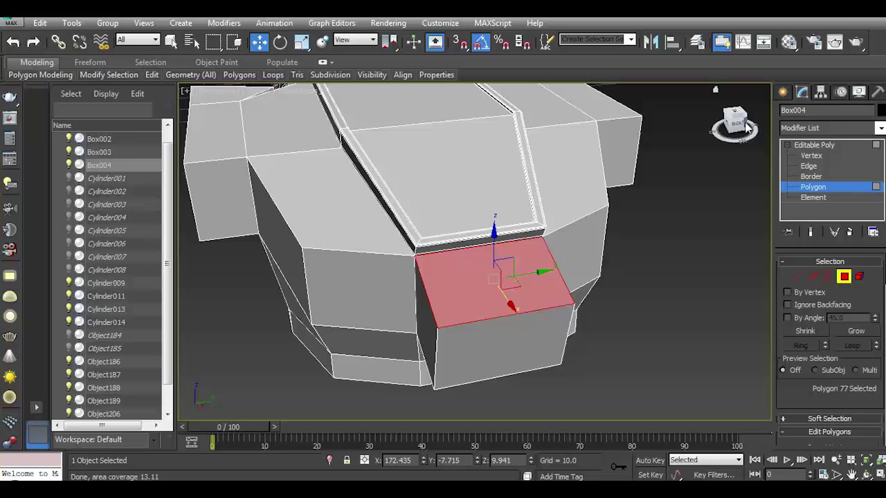
# Ring-select edges and Connect them with 3 segments, then repeat on the front block.
pyautogui.click(817, 277)
pyautogui.click(790, 347)
pyautogui.scroll(-3, 791, 307)
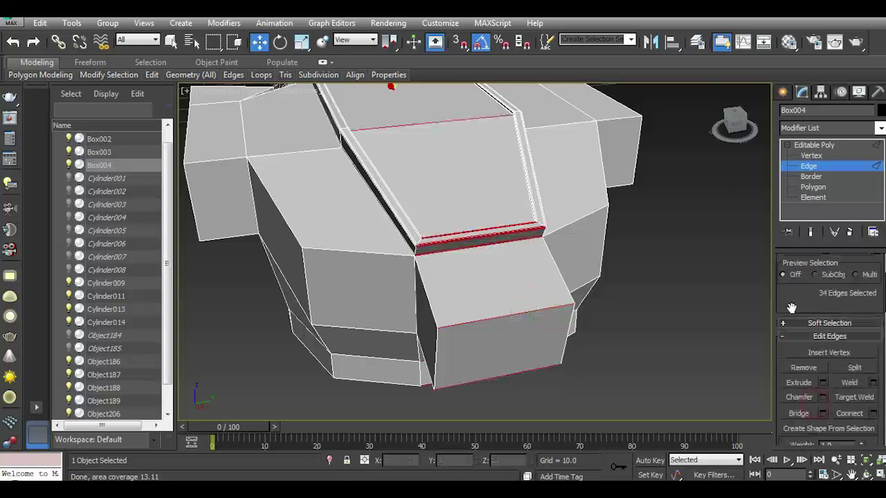
pyautogui.click(873, 414)
pyautogui.click(483, 258)
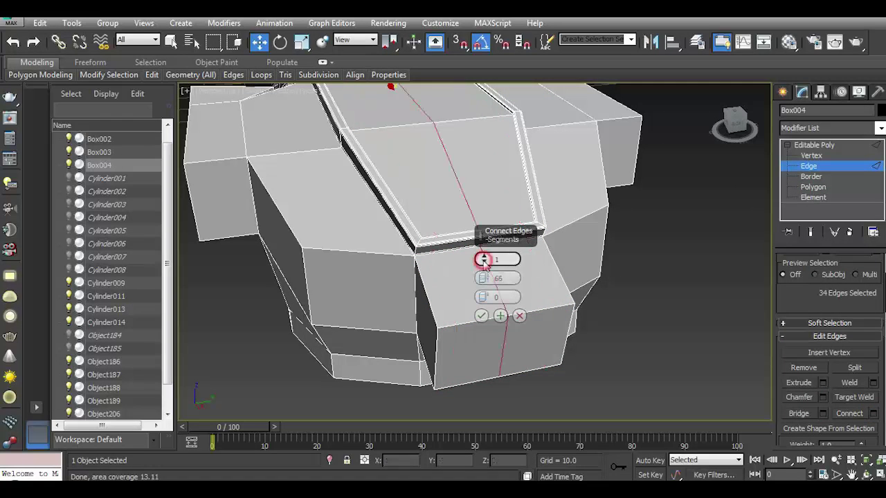
pyautogui.click(482, 317)
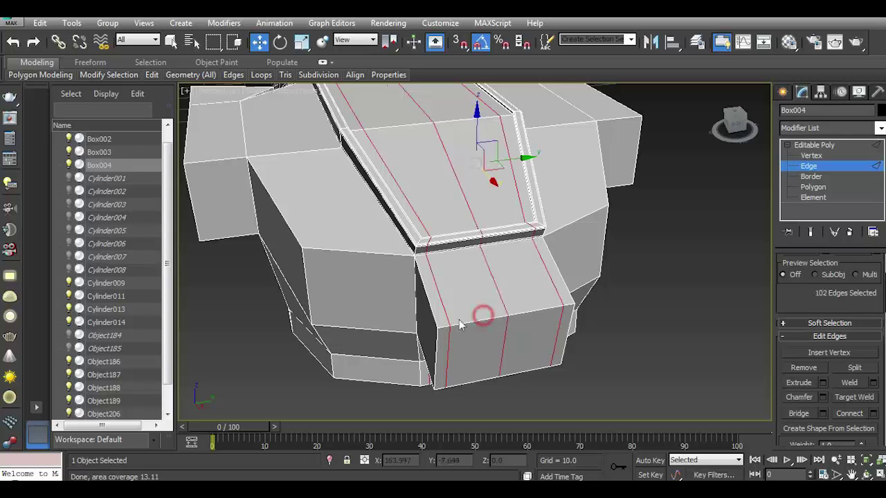
pyautogui.scroll(2, 807, 316)
pyautogui.click(801, 272)
pyautogui.click(875, 436)
pyautogui.click(479, 315)
# Connect new edge loops across both side blocks and the top block.
pyautogui.keyDown('alt'); pyautogui.moveTo(326, 250); pyautogui.dragTo(382, 222, button='middle'); pyautogui.keyUp('alt')
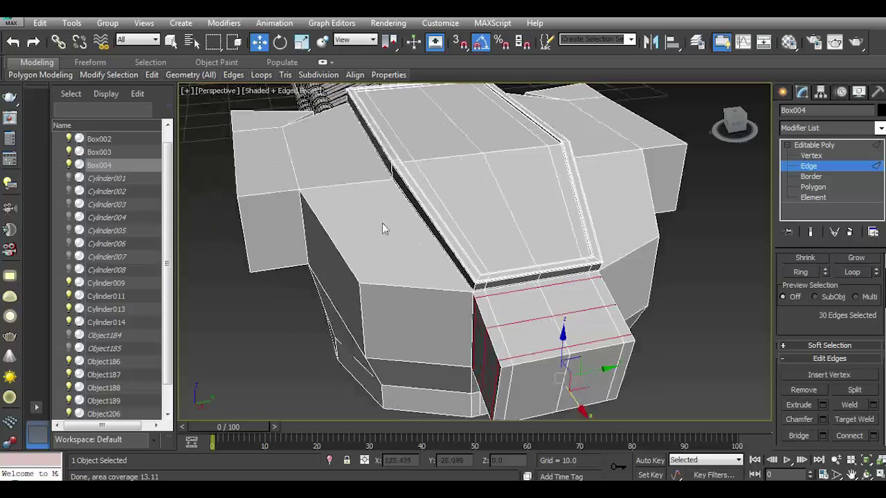
pyautogui.click(540, 191)
pyautogui.keyDown('ctrl'); pyautogui.click(669, 149); pyautogui.keyUp('ctrl')
pyautogui.click(800, 272)
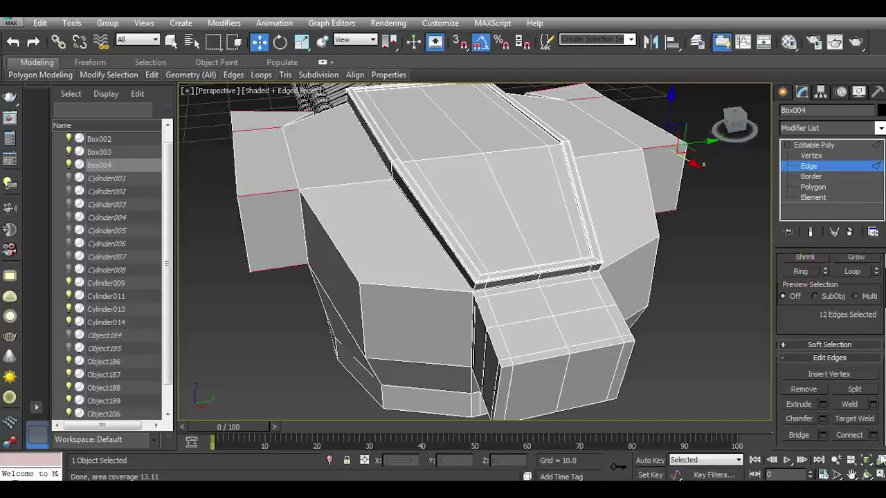
pyautogui.click(873, 434)
pyautogui.click(483, 316)
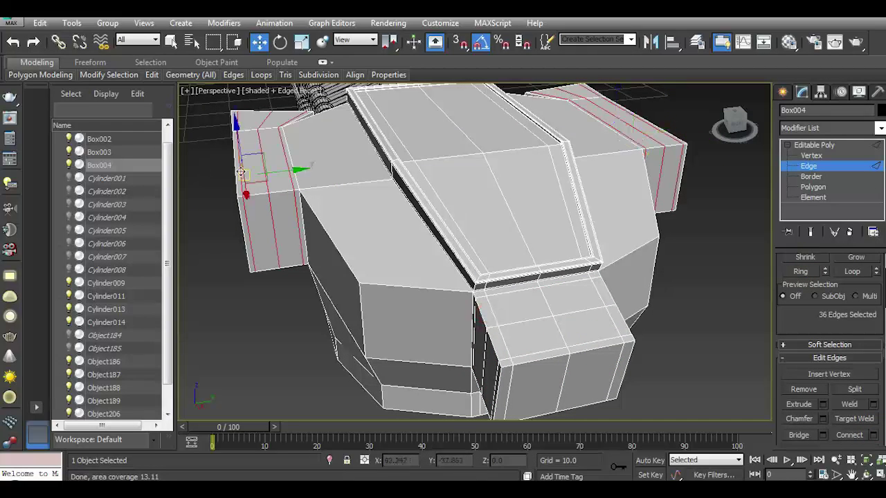
pyautogui.click(800, 272)
pyautogui.click(873, 434)
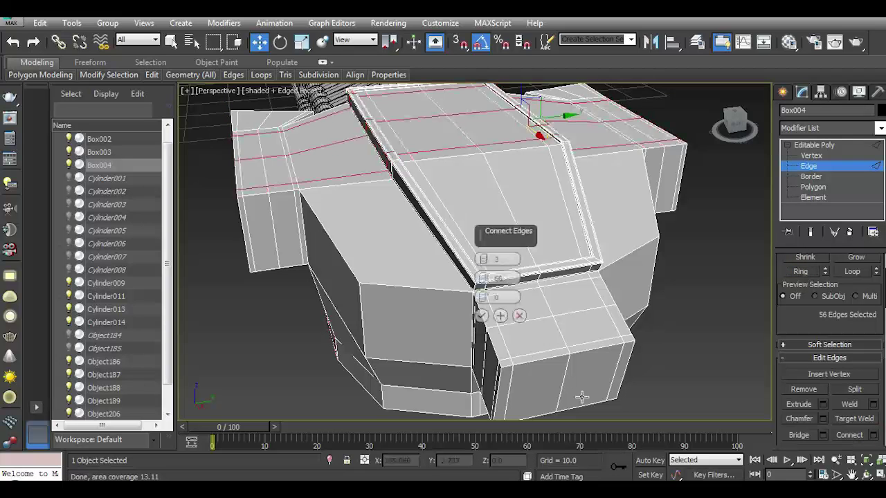
pyautogui.click(482, 316)
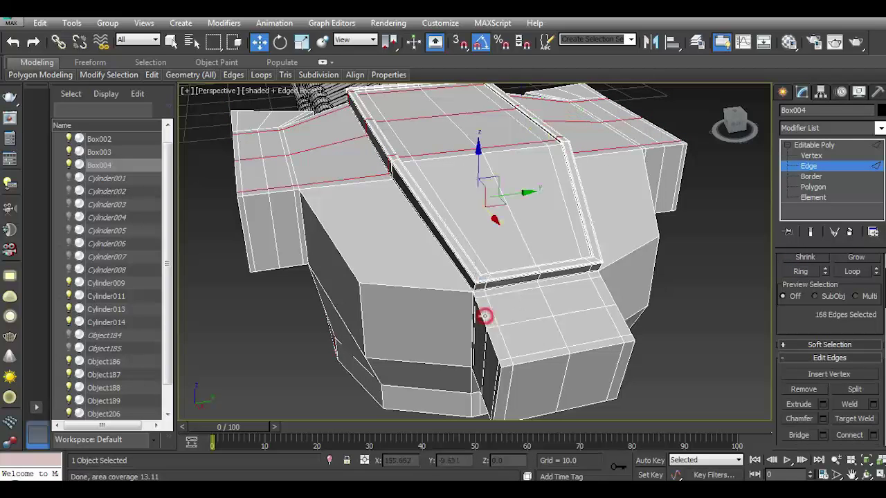
# Ring and connect edge loops around the module's sides and across its top.
pyautogui.click(358, 302)
pyautogui.click(805, 271)
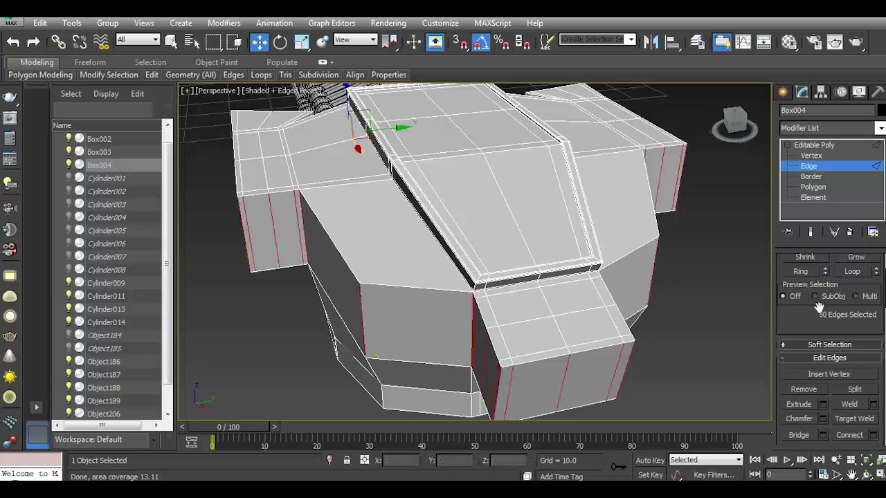
pyautogui.click(873, 435)
pyautogui.click(480, 315)
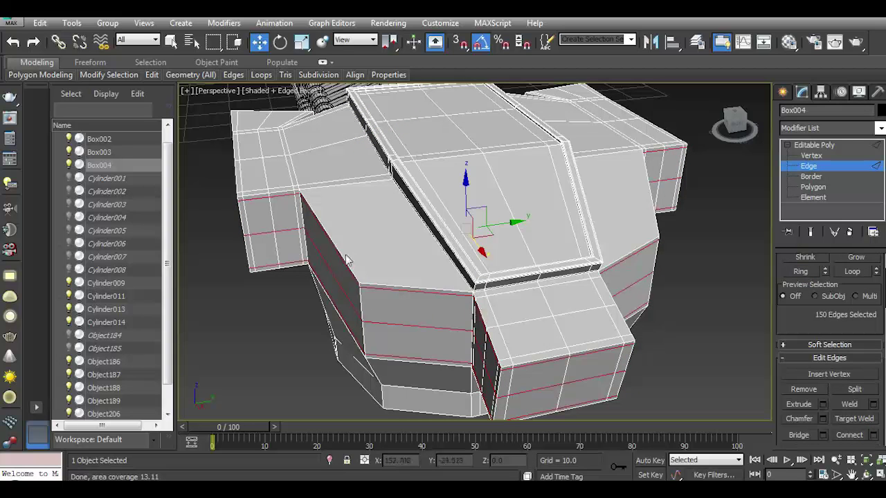
pyautogui.click(314, 217)
pyautogui.click(805, 271)
pyautogui.click(873, 434)
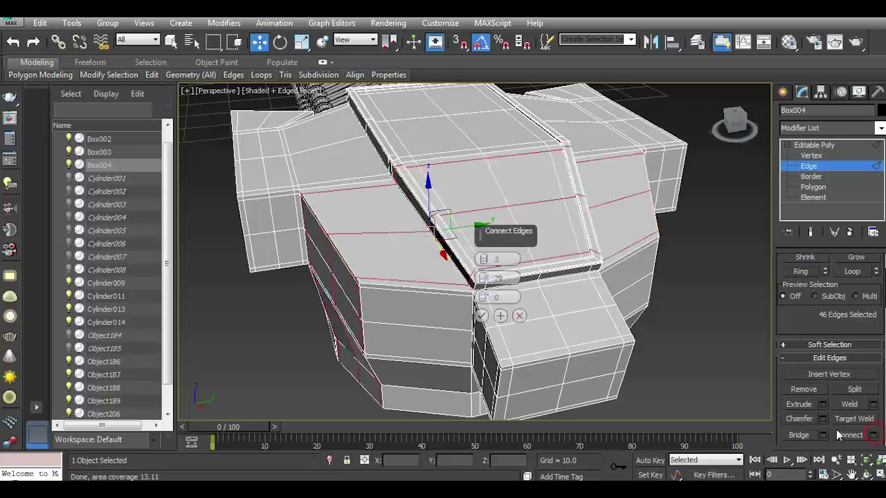
pyautogui.click(480, 315)
pyautogui.moveTo(735, 135); pyautogui.dragTo(737, 135)
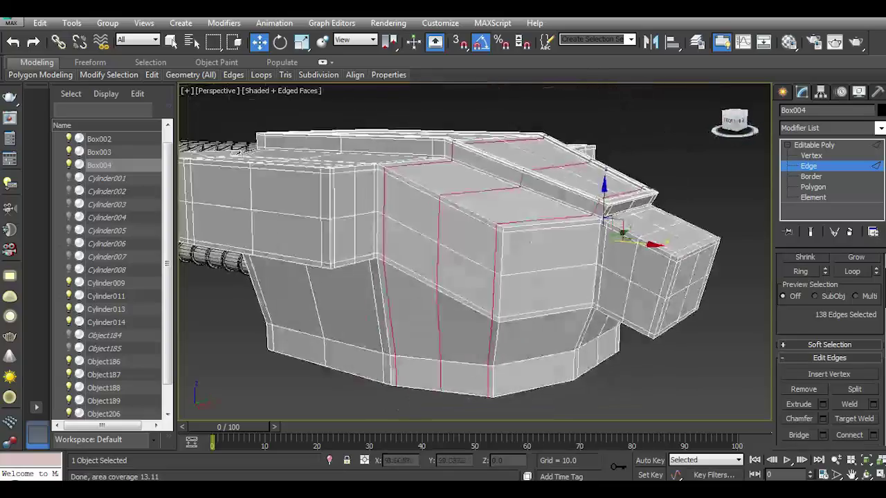
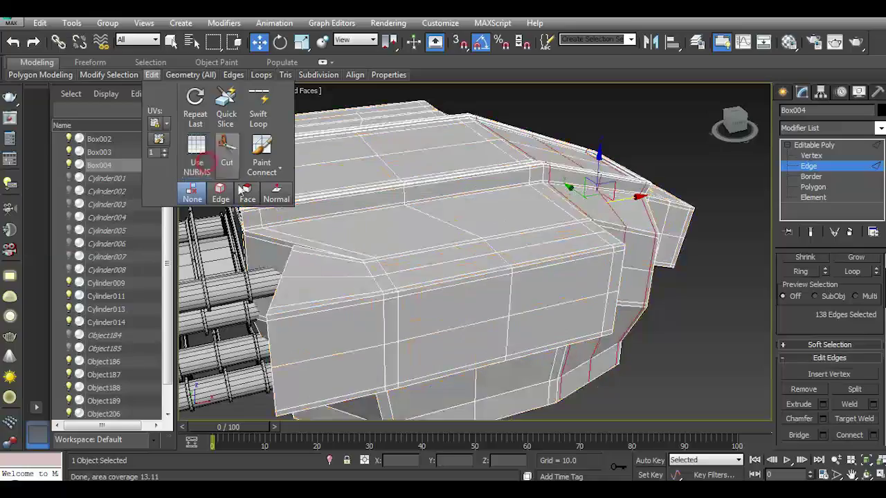
# Reselect the Box004 turret body and turn on the Use NURMS smoothing preview.
pyautogui.scroll(-3, 442, 240)
pyautogui.click(678, 332)
pyautogui.keyDown('alt'); pyautogui.moveTo(678, 332); pyautogui.dragTo(496, 322, button='middle'); pyautogui.keyUp('alt')
pyautogui.click(395, 288)
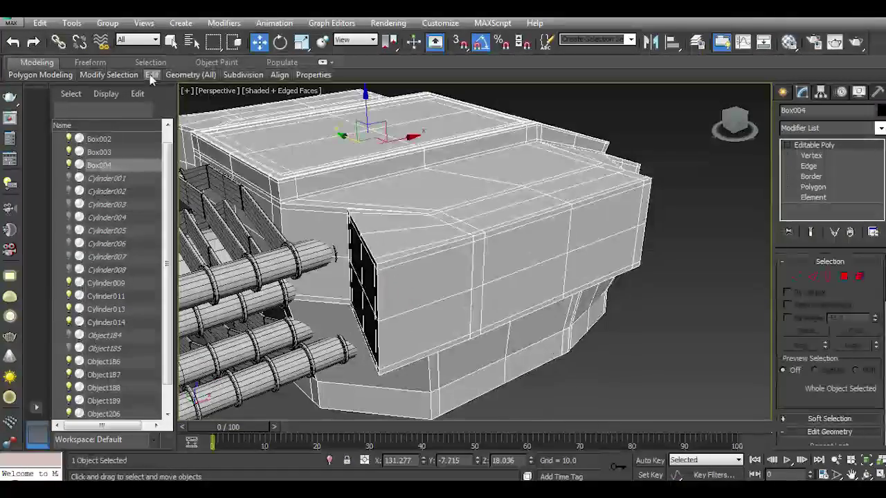
pyautogui.click(195, 156)
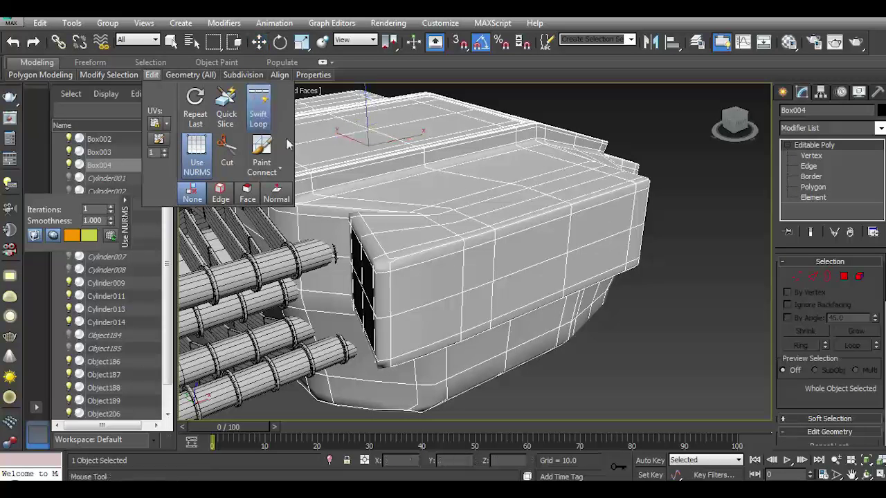
# With Swift Loop, add edge loops around the turret body, near the bottom edge, and across the side and top.
pyautogui.click(258, 107)
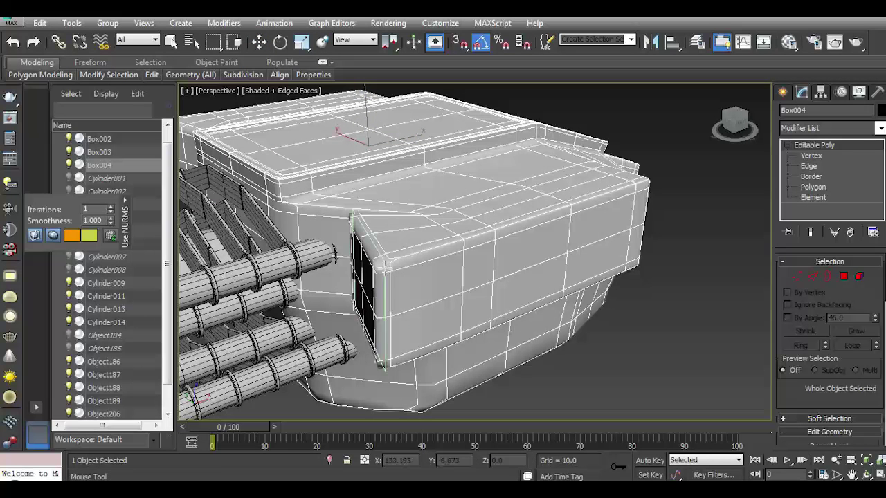
pyautogui.click(814, 278)
pyautogui.click(394, 272)
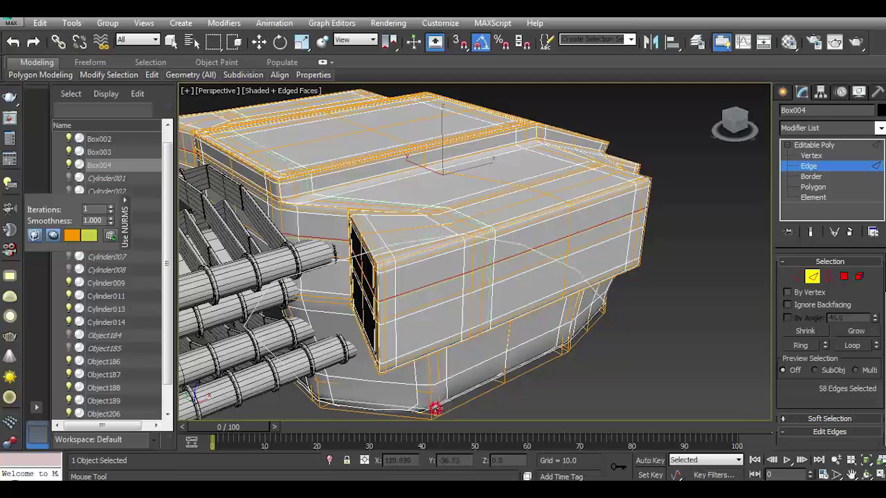
pyautogui.click(434, 412)
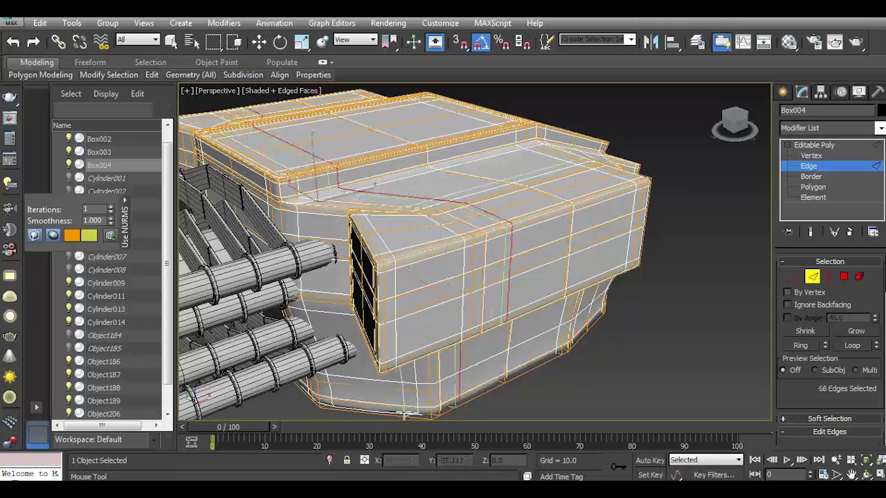
pyautogui.click(336, 406)
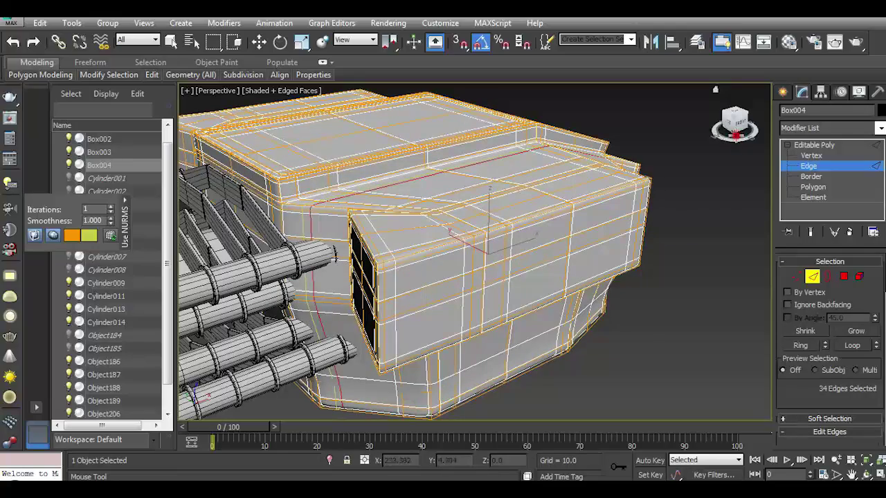
pyautogui.keyDown('alt'); pyautogui.moveTo(429, 228); pyautogui.dragTo(355, 254, button='middle'); pyautogui.keyUp('alt')
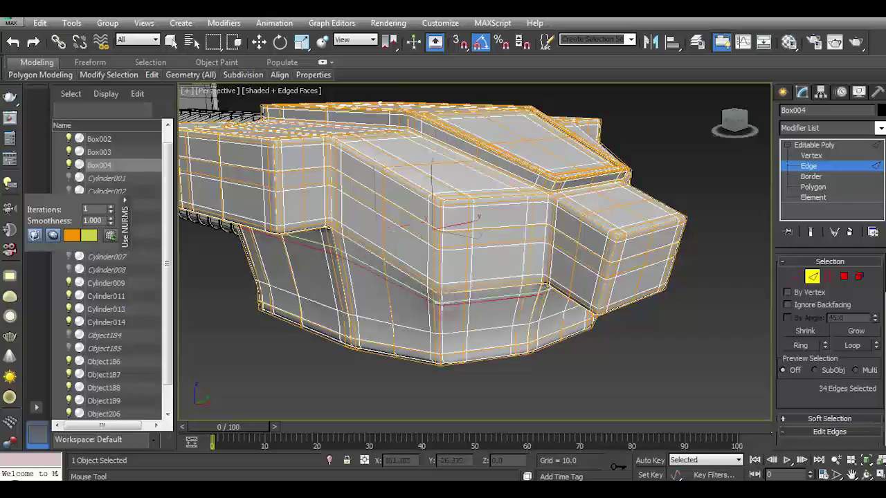
pyautogui.click(439, 359)
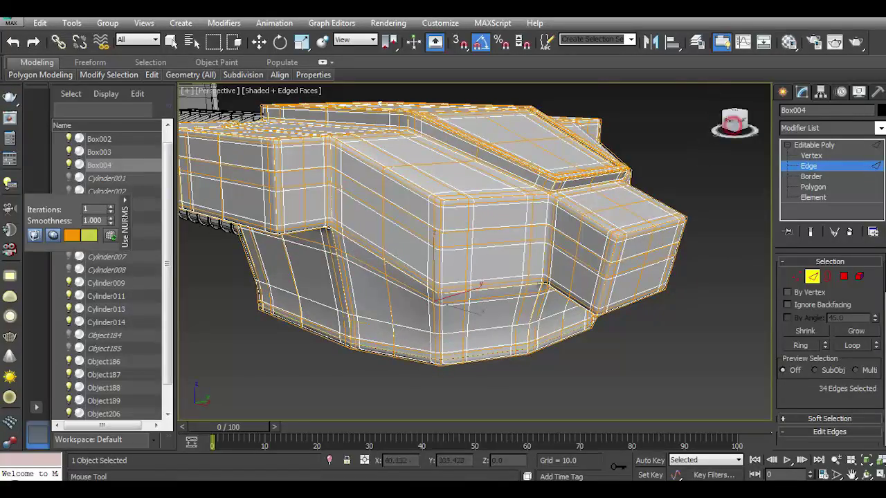
pyautogui.keyDown('alt'); pyautogui.moveTo(477, 284); pyautogui.dragTo(388, 208, button='middle'); pyautogui.keyUp('alt')
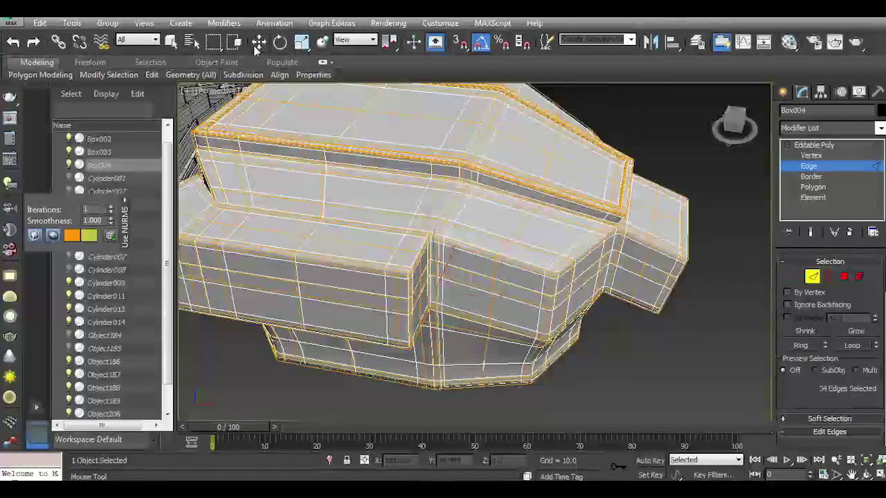
# Save the scene from the File menu.
pyautogui.click(258, 42)
pyautogui.keyDown('alt'); pyautogui.moveTo(415, 242); pyautogui.dragTo(332, 228, button='middle'); pyautogui.keyUp('alt')
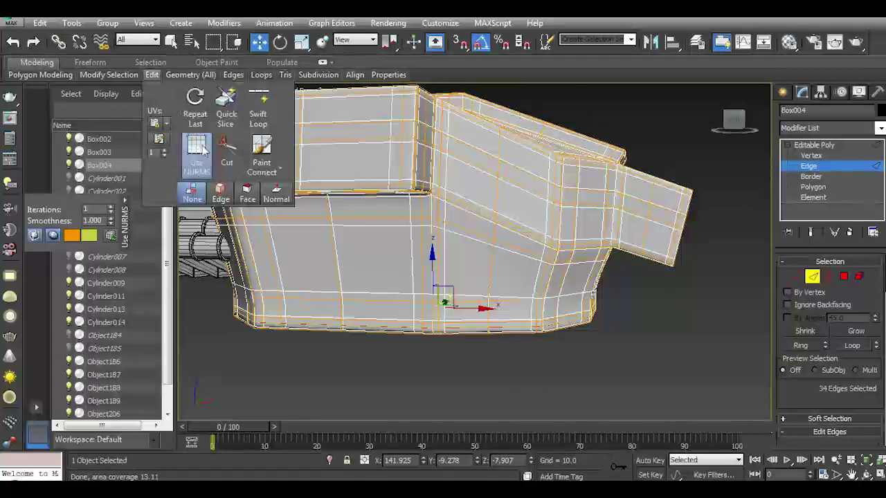
pyautogui.click(10, 22)
pyautogui.click(39, 126)
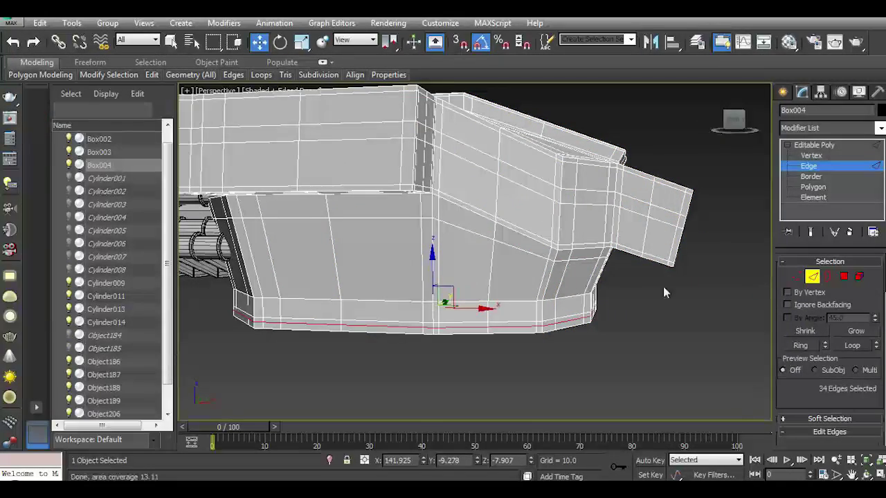
# Chamfer the lower edge loop of the turret body.
pyautogui.scroll(3, 415, 308)
pyautogui.scroll(-2, 823, 387)
pyautogui.scroll(-1, 826, 398)
pyautogui.click(823, 399)
pyautogui.moveTo(483, 278); pyautogui.dragTo(483, 273)
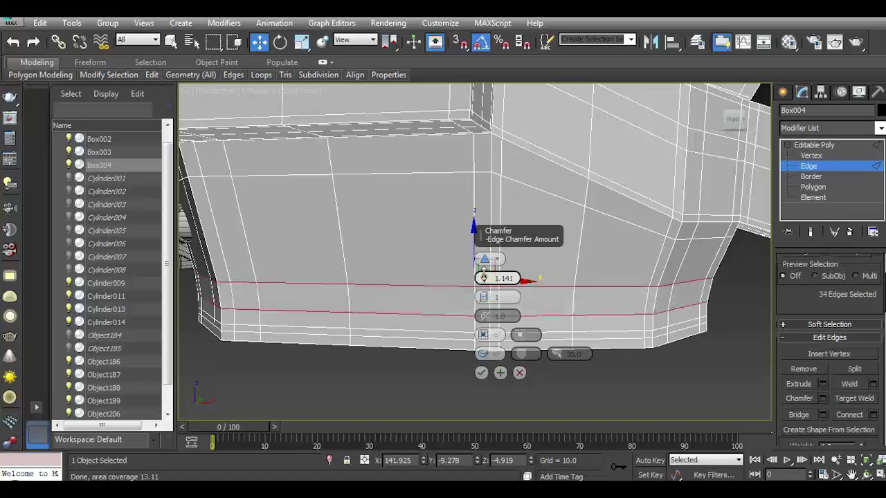
pyautogui.click(481, 372)
# Inset the chamfered polygon band, then extrude it inward to form a groove.
pyautogui.click(813, 187)
pyautogui.click(605, 300)
pyautogui.keyDown('shift'); pyautogui.click(543, 304); pyautogui.keyUp('shift')
pyautogui.scroll(2, 754, 311)
pyautogui.scroll(-3, 830, 360)
pyautogui.click(873, 397)
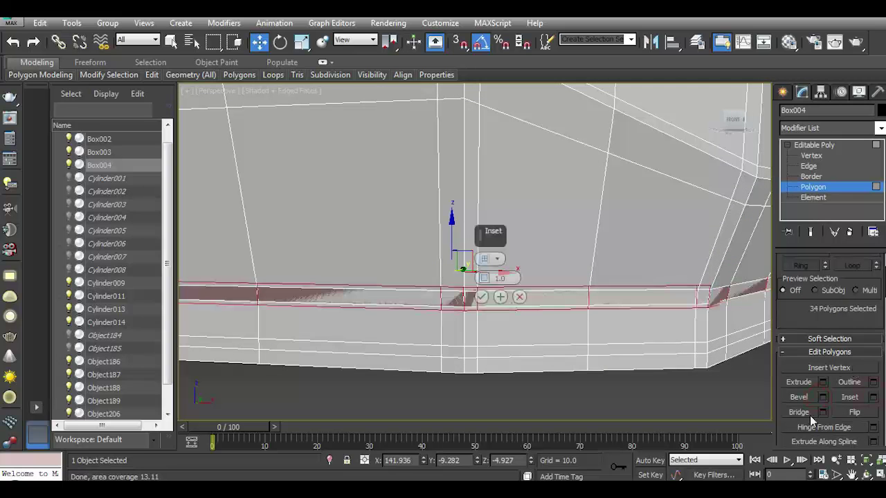
pyautogui.rightClick(481, 278)
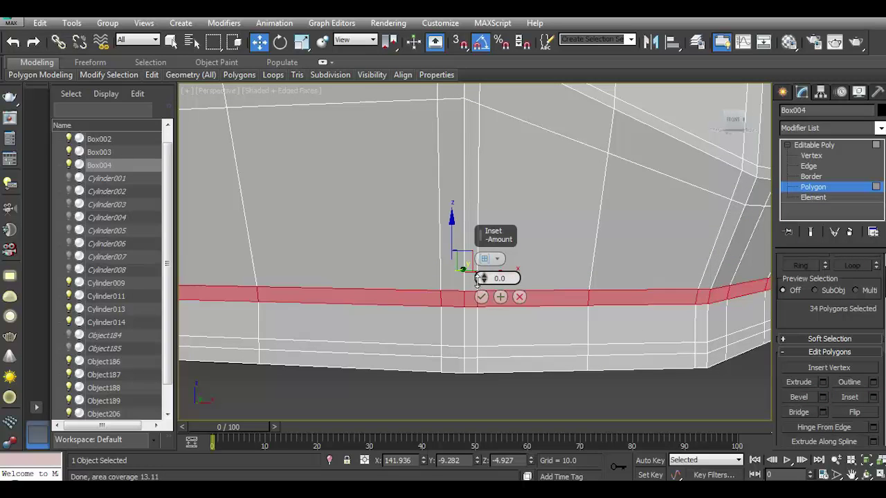
pyautogui.moveTo(480, 278); pyautogui.dragTo(481, 298)
pyautogui.click(822, 384)
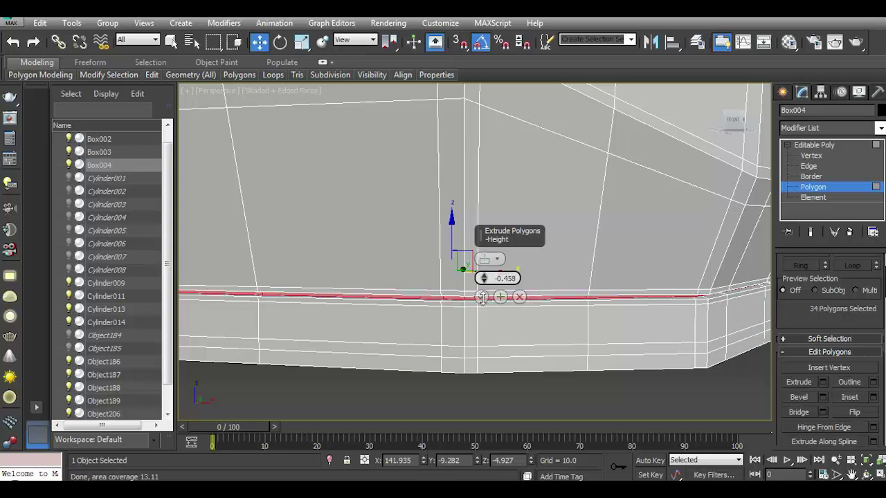
pyautogui.click(482, 298)
# Ring-select the edges across the groove and connect them with 3 new loops.
pyautogui.click(808, 166)
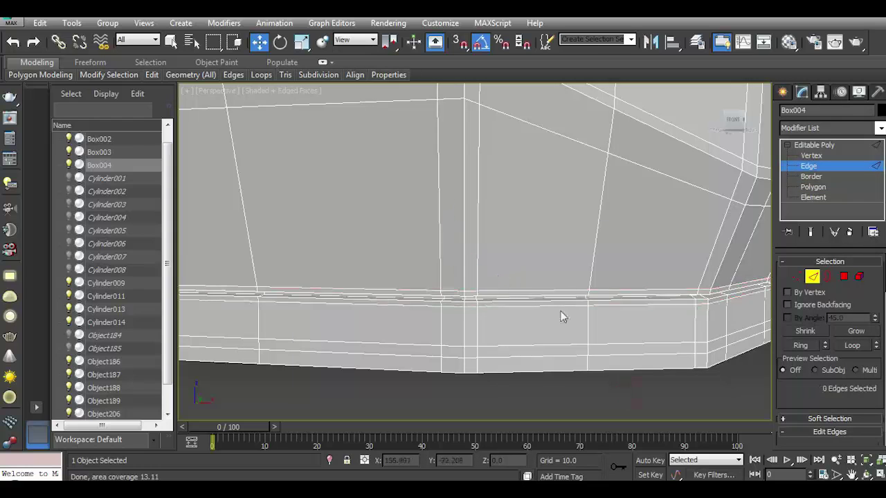
pyautogui.scroll(4, 586, 299)
pyautogui.click(799, 345)
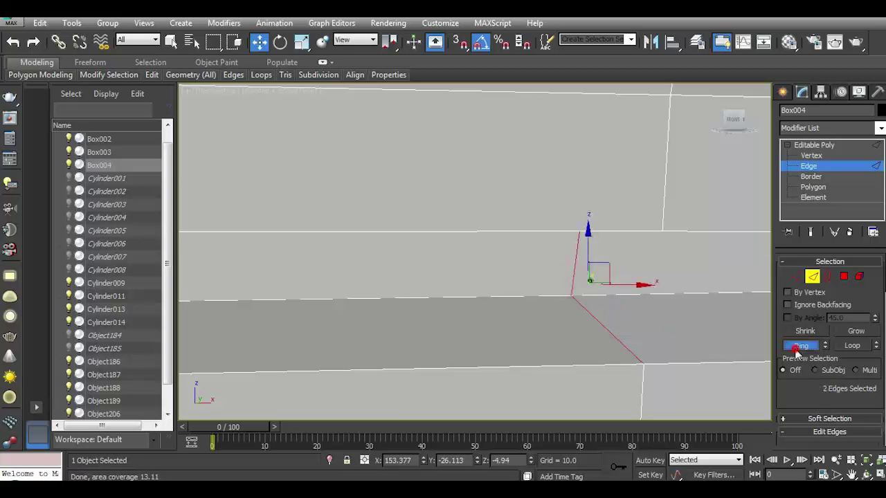
pyautogui.moveTo(824, 392); pyautogui.dragTo(824, 275)
pyautogui.click(872, 392)
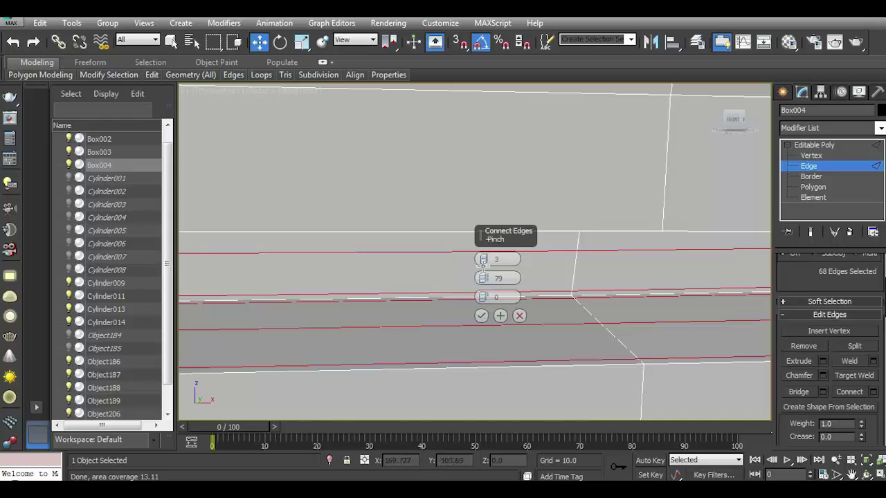
pyautogui.click(480, 315)
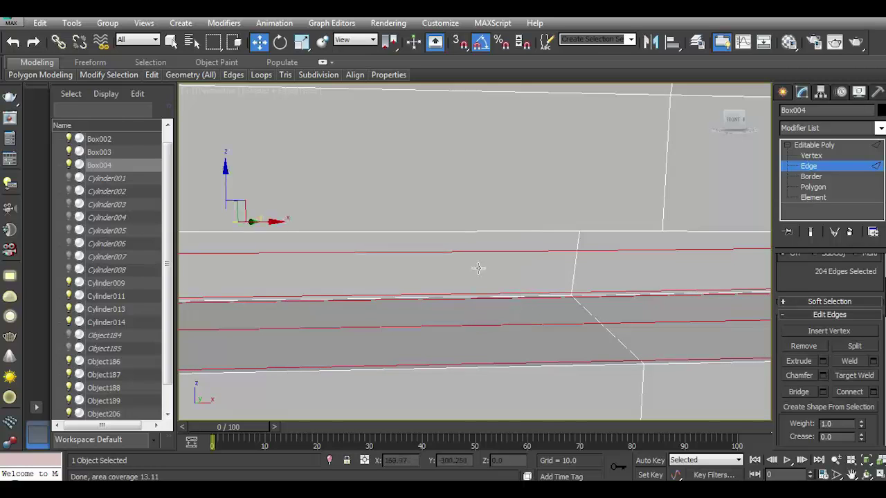
# Chamfer one new groove loop to a thin 0.03 strip.
pyautogui.doubleClick(500, 293)
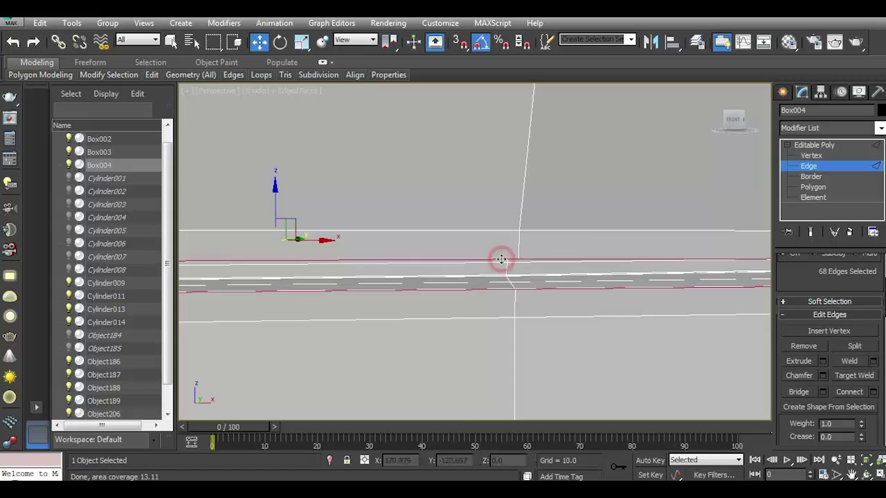
pyautogui.scroll(2, 501, 260)
pyautogui.click(822, 376)
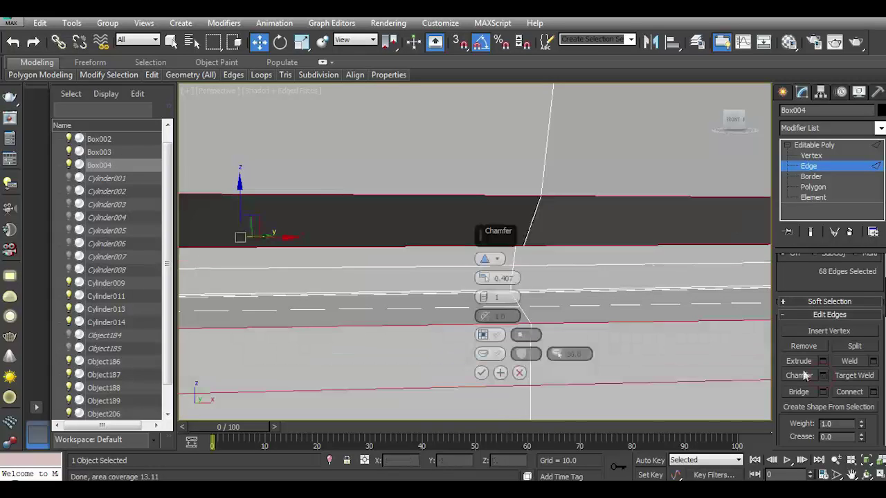
pyautogui.moveTo(483, 278); pyautogui.dragTo(483, 281)
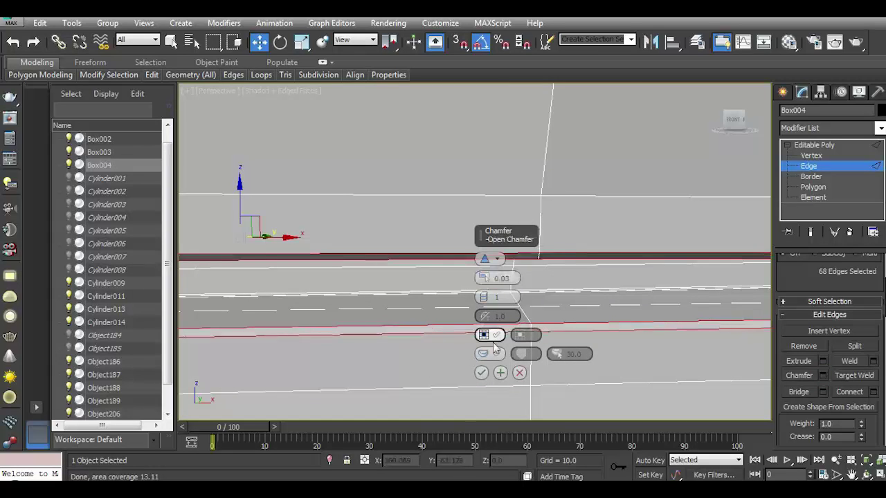
pyautogui.click(481, 373)
pyautogui.scroll(-2, 480, 332)
pyautogui.scroll(-3, 480, 332)
pyautogui.scroll(-5, 480, 332)
pyautogui.click(685, 384)
pyautogui.moveTo(731, 122); pyautogui.dragTo(625, 235)
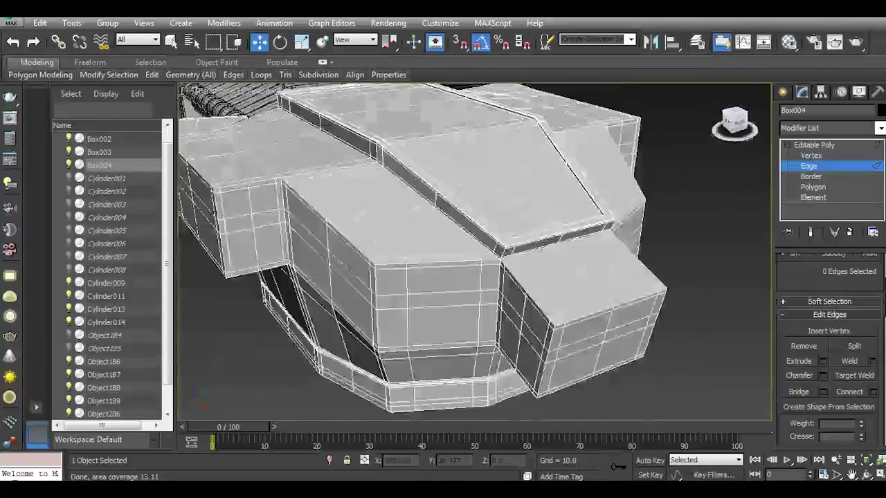
# Inset two front polygons on the turret and scale them apart.
pyautogui.press('4')
pyautogui.click(435, 262)
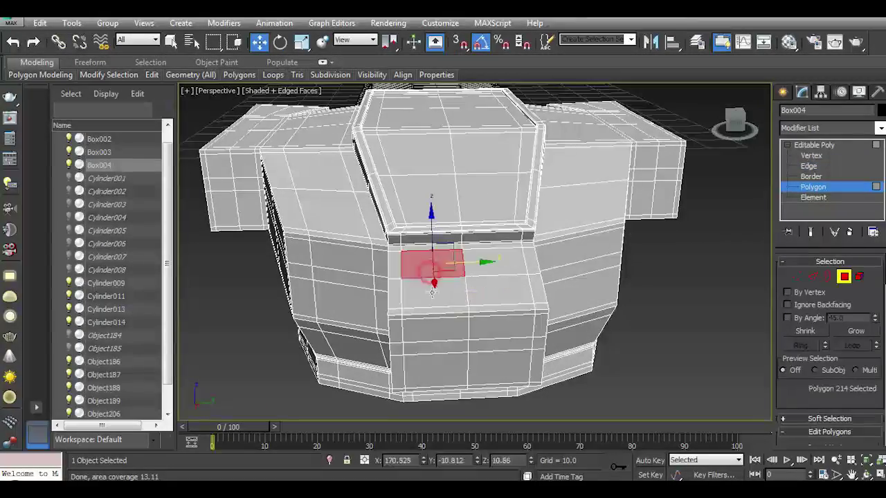
pyautogui.keyDown('ctrl'); pyautogui.click(434, 294); pyautogui.keyUp('ctrl')
pyautogui.moveTo(792, 386); pyautogui.dragTo(792, 315)
pyautogui.click(872, 406)
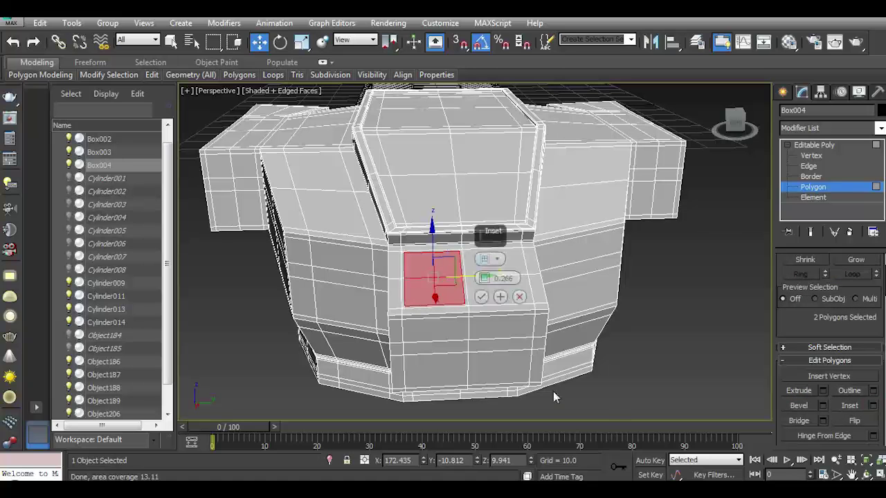
pyautogui.click(301, 42)
pyautogui.moveTo(433, 277); pyautogui.dragTo(499, 287)
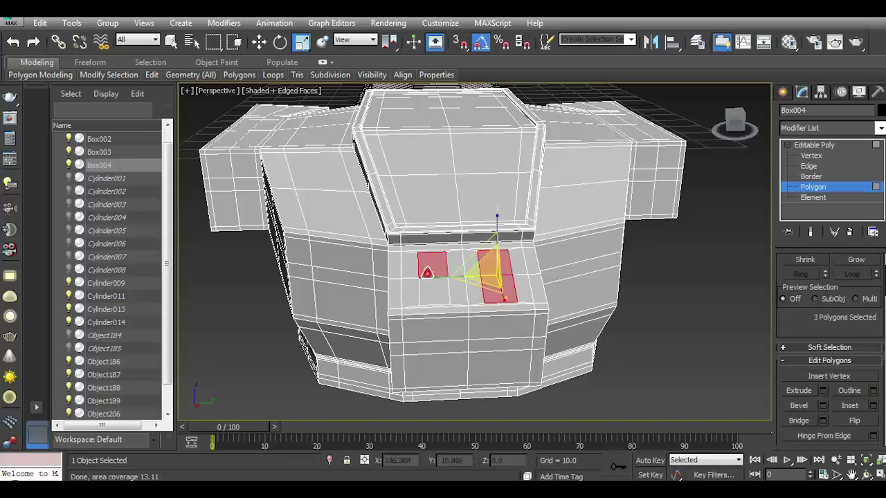
pyautogui.click(259, 41)
# Extrude the two inset polygons upward into raised blocks.
pyautogui.click(822, 390)
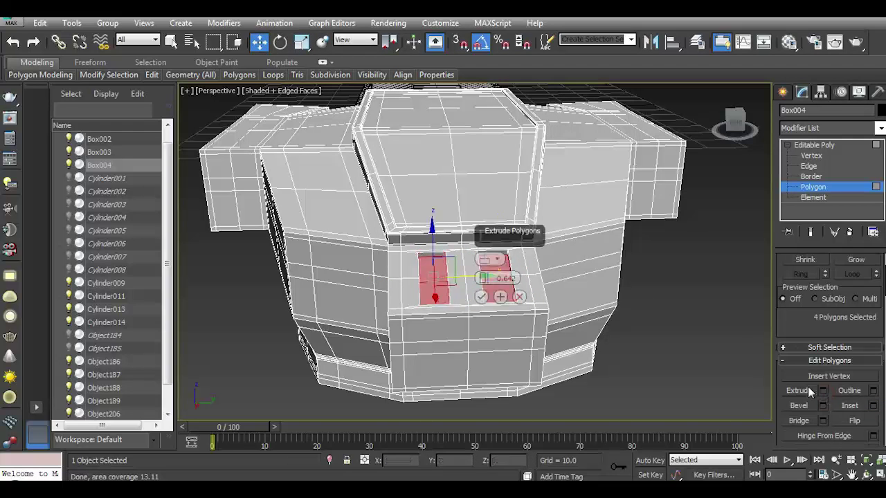
pyautogui.moveTo(734, 123); pyautogui.dragTo(712, 138)
pyautogui.moveTo(505, 278); pyautogui.dragTo(505, 256)
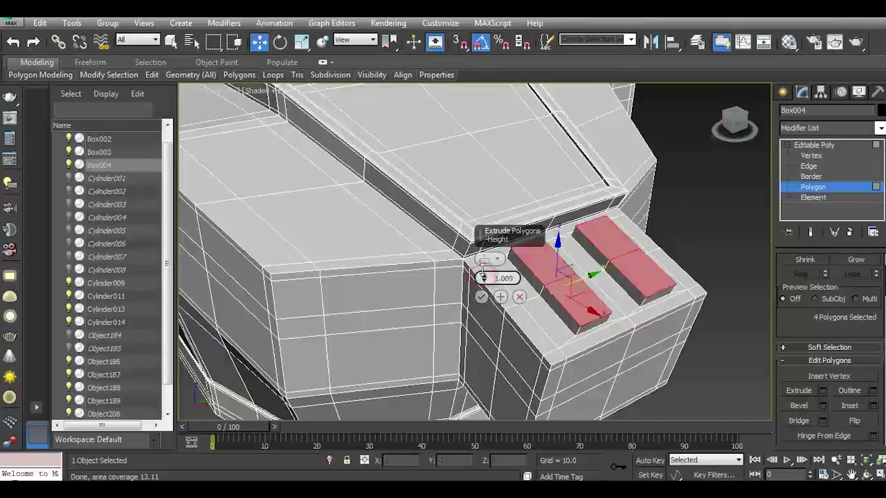
pyautogui.click(482, 297)
pyautogui.moveTo(734, 124)
pyautogui.mouseDown()
pyautogui.moveTo(742, 128)
pyautogui.moveTo(720, 138)
pyautogui.mouseUp()
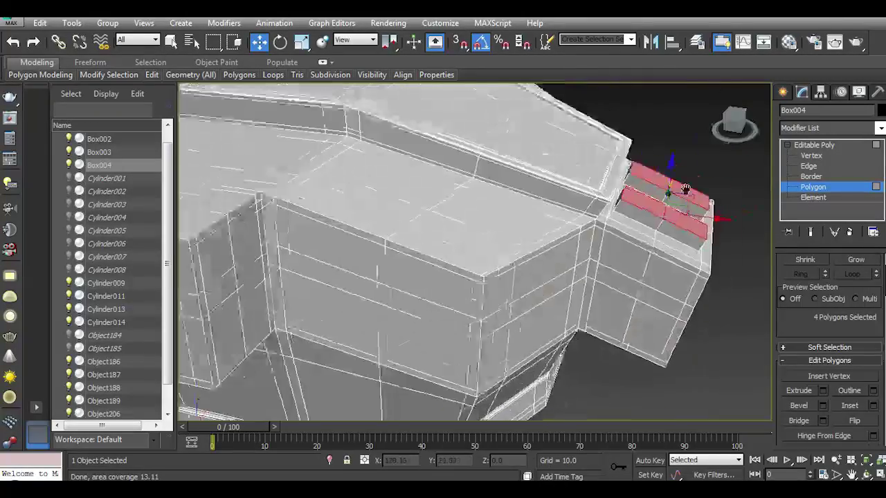
pyautogui.scroll(3, 443, 235)
# Slant the block ends sideways and ring-select the edges around the blocks.
pyautogui.click(808, 166)
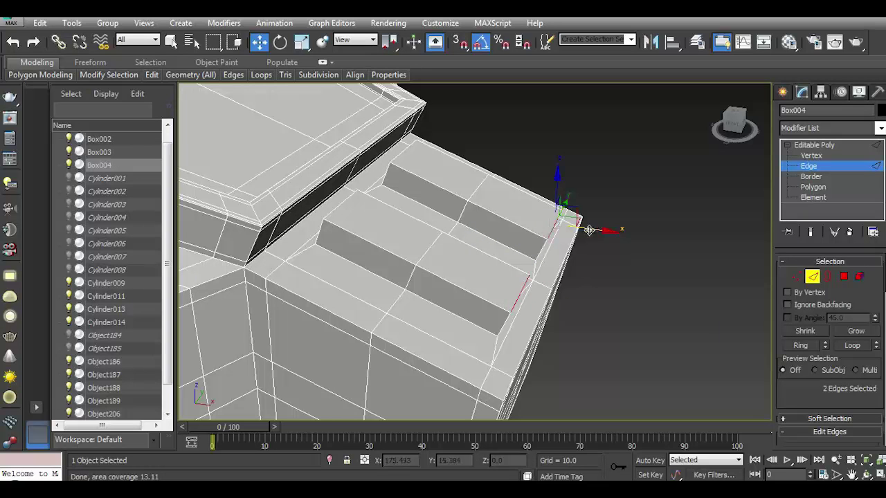
pyautogui.moveTo(588, 230); pyautogui.dragTo(560, 221)
pyautogui.moveTo(592, 217)
pyautogui.keyDown('alt'); pyautogui.mouseDown(button='middle')
pyautogui.moveTo(602, 207)
pyautogui.moveTo(554, 228)
pyautogui.mouseUp(button='middle'); pyautogui.keyUp('alt')
pyautogui.click(451, 266)
pyautogui.keyDown('ctrl'); pyautogui.click(482, 203); pyautogui.keyUp('ctrl')
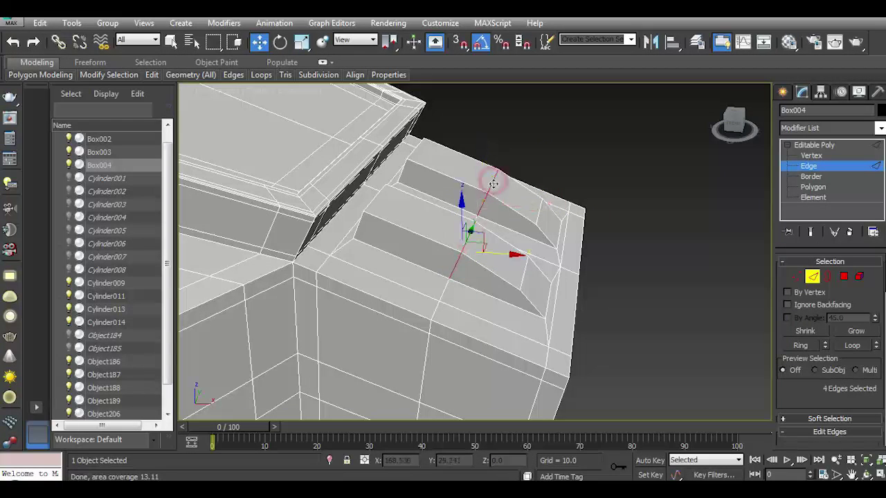
pyautogui.click(798, 346)
pyautogui.scroll(-3, 830, 356)
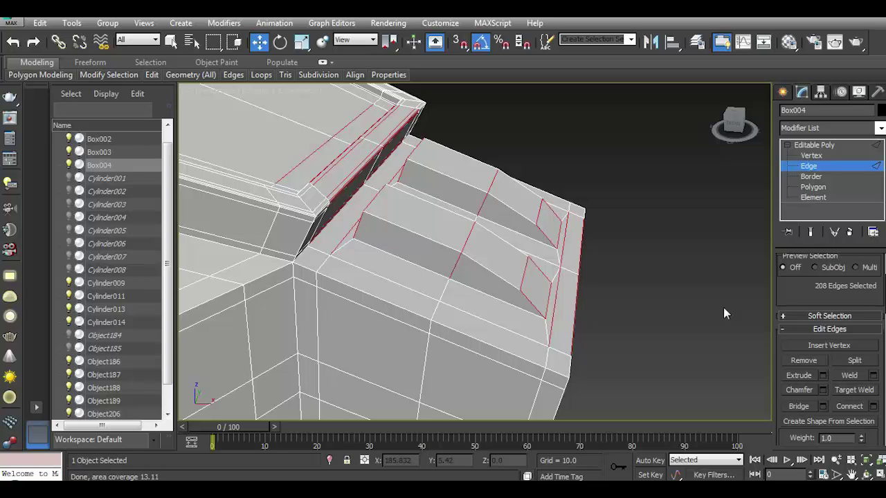
# Swift Loop support edges across the recessed panel, top face, and front, sliding the top loop into place.
pyautogui.click(259, 114)
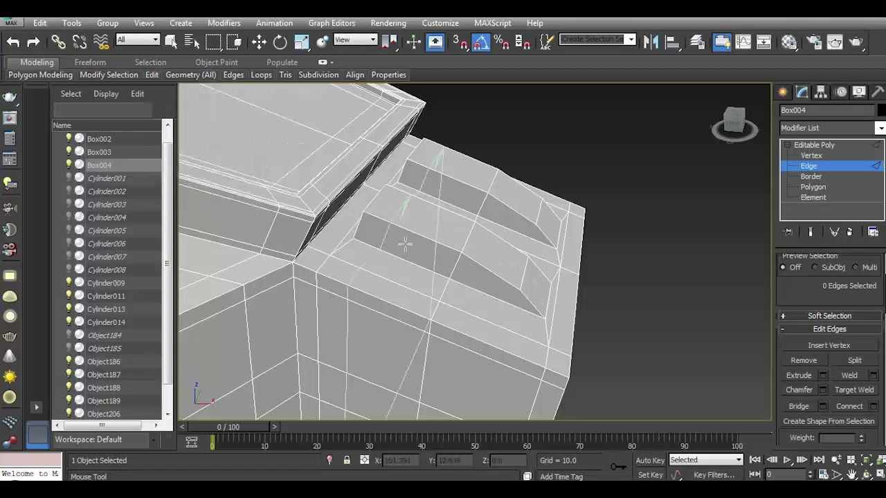
pyautogui.click(450, 277)
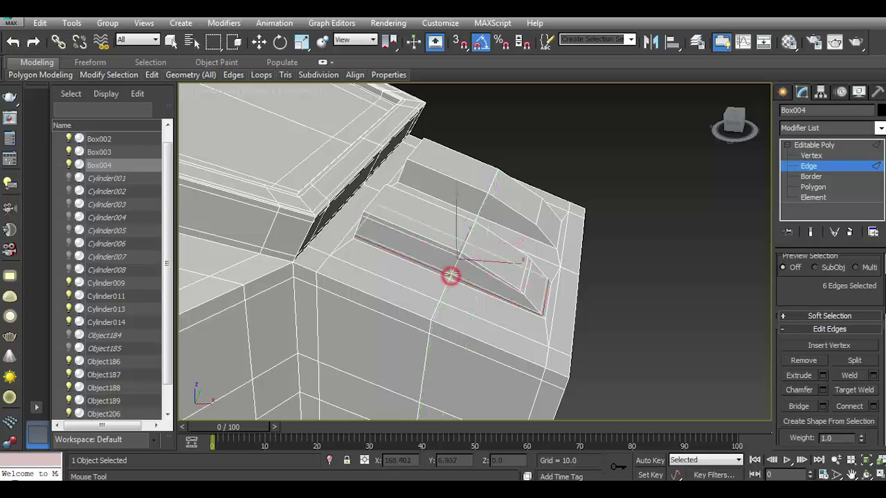
pyautogui.click(368, 215)
pyautogui.click(516, 276)
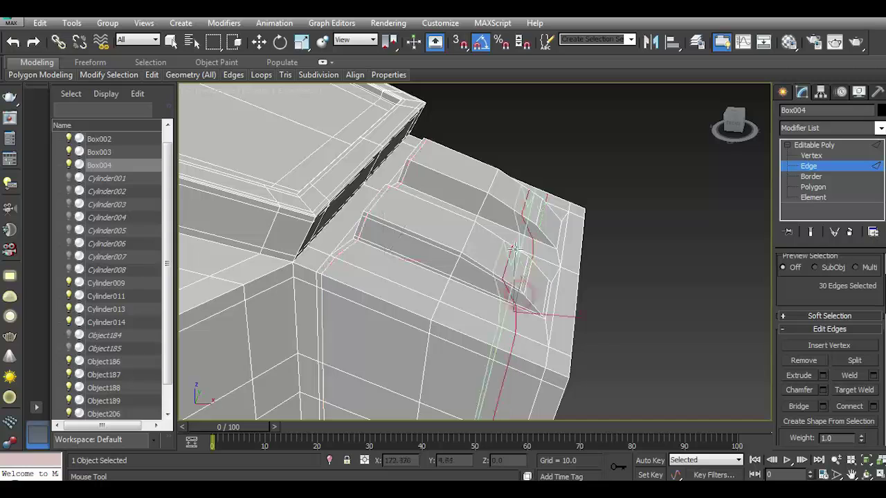
pyautogui.click(480, 192)
pyautogui.moveTo(478, 215); pyautogui.dragTo(463, 196)
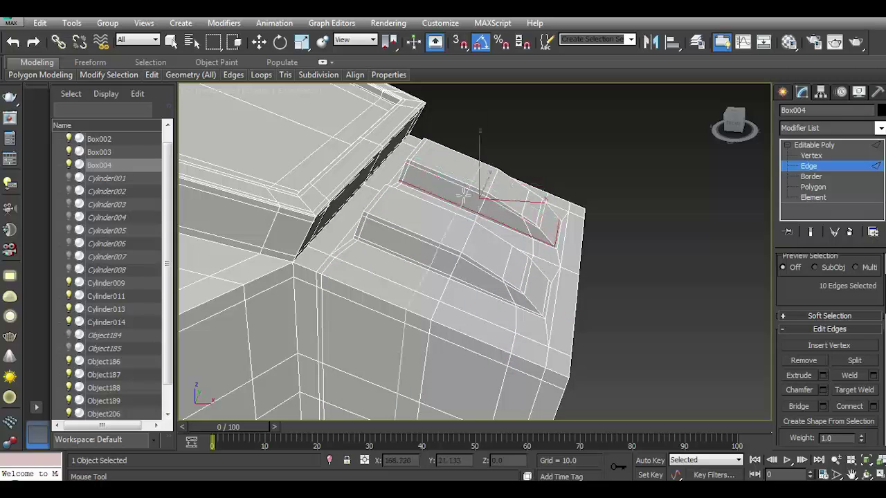
pyautogui.click(446, 181)
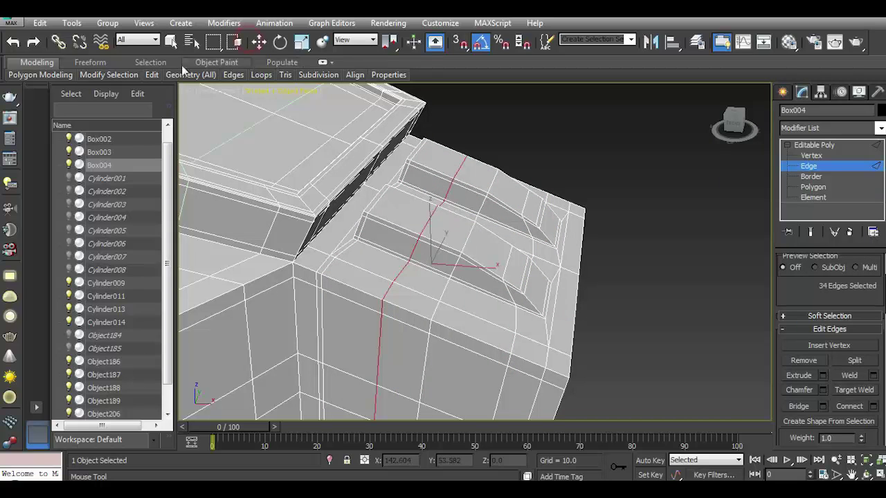
# With NURMS smoothing on, add support loops down the front and across the top.
pyautogui.moveTo(151, 75)
pyautogui.click(197, 149)
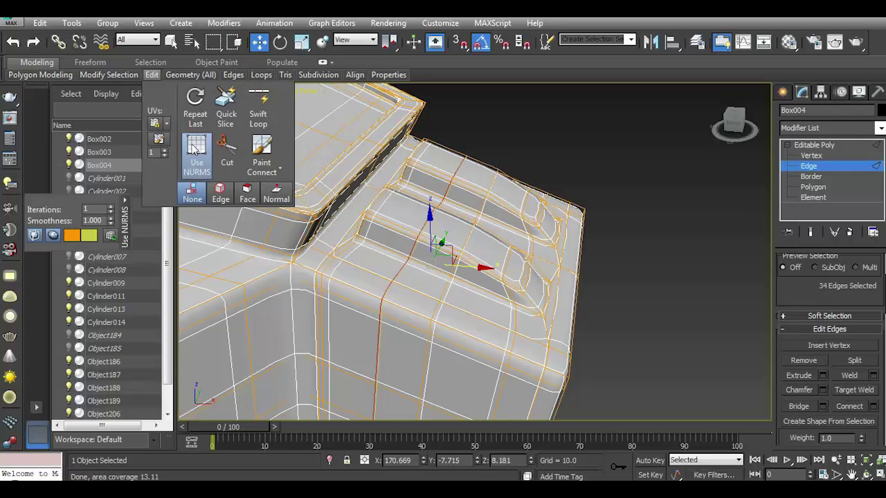
pyautogui.click(258, 110)
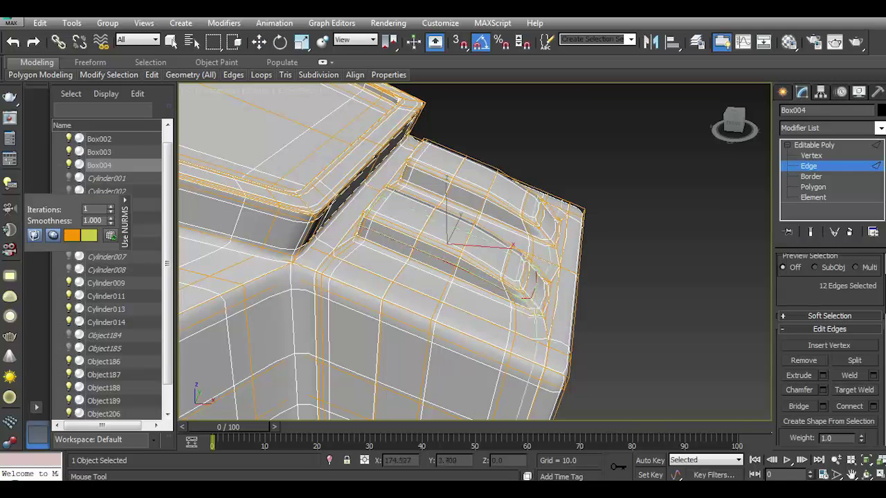
pyautogui.click(533, 314)
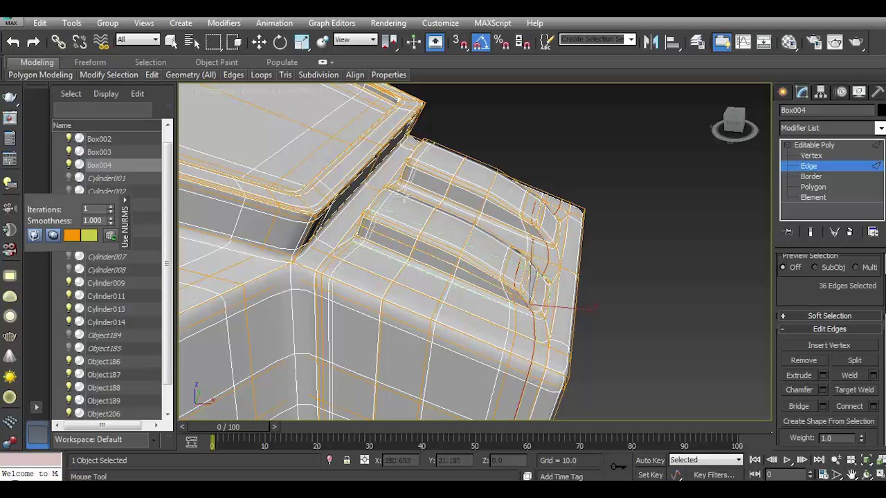
pyautogui.click(376, 211)
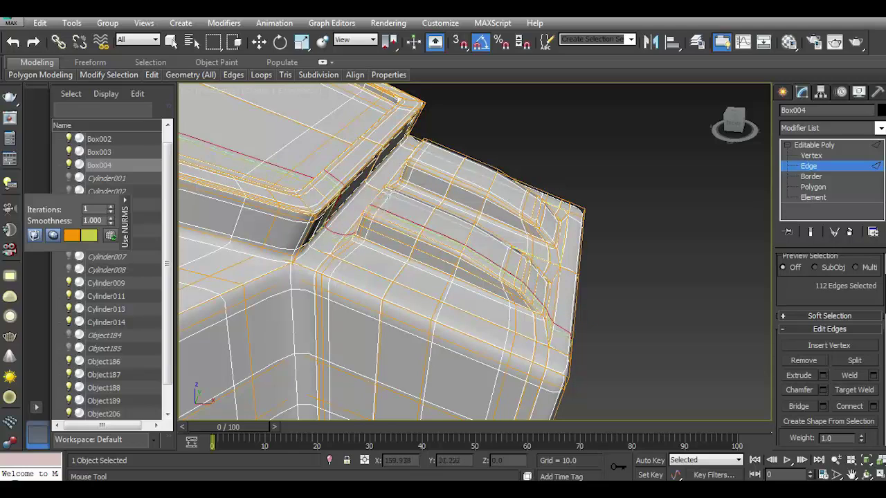
pyautogui.press('w')
pyautogui.click(658, 187)
pyautogui.moveTo(657, 187)
pyautogui.keyDown('alt'); pyautogui.mouseDown(button='middle')
pyautogui.moveTo(609, 228)
pyautogui.moveTo(735, 231)
pyautogui.moveTo(323, 235)
pyautogui.mouseUp(button='middle'); pyautogui.keyUp('alt')
# Turn off the smoothing preview and select the edge loop along the top panel.
pyautogui.press('2')
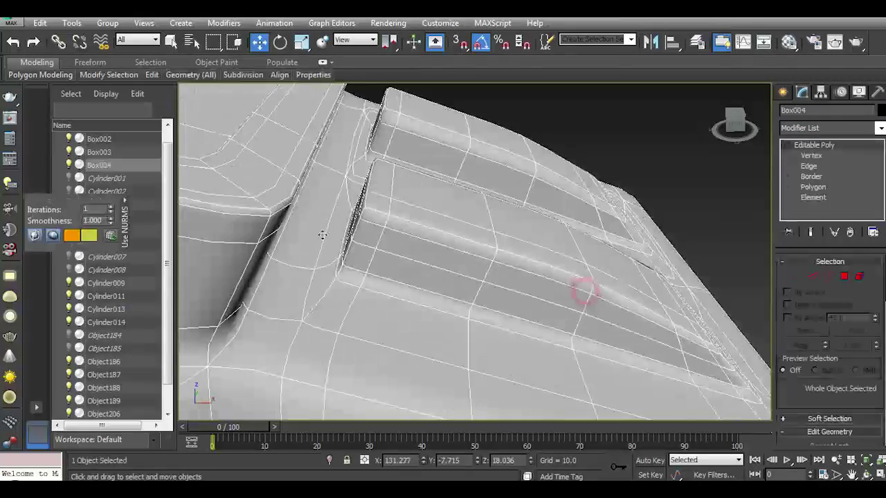
pyautogui.click(196, 156)
pyautogui.press('2')
pyautogui.doubleClick(471, 243)
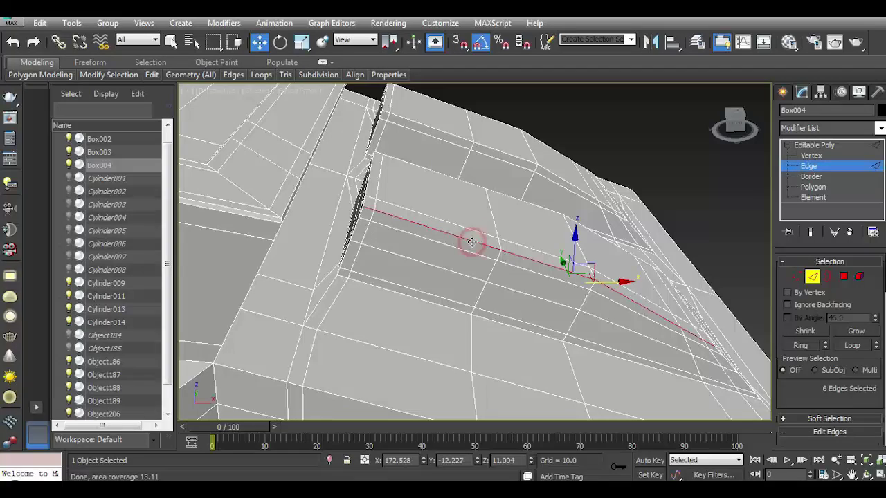
pyautogui.keyDown('ctrl'); pyautogui.doubleClick(428, 128); pyautogui.keyUp('ctrl')
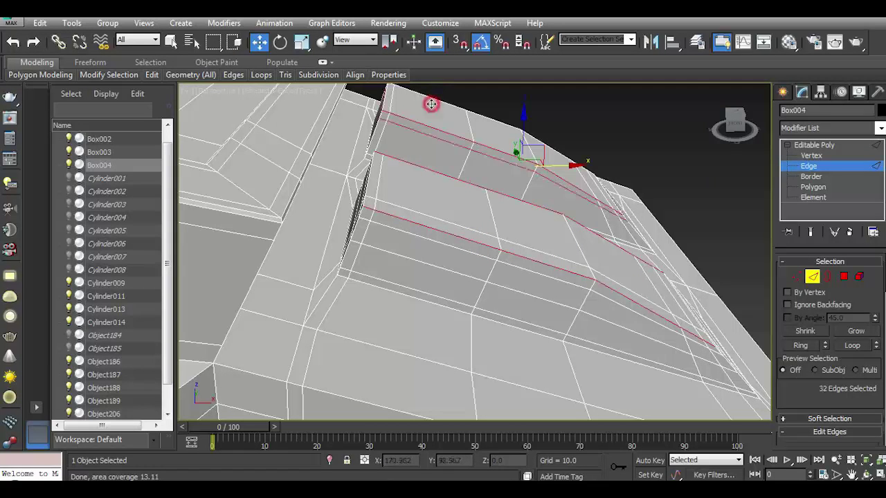
pyautogui.click(14, 41)
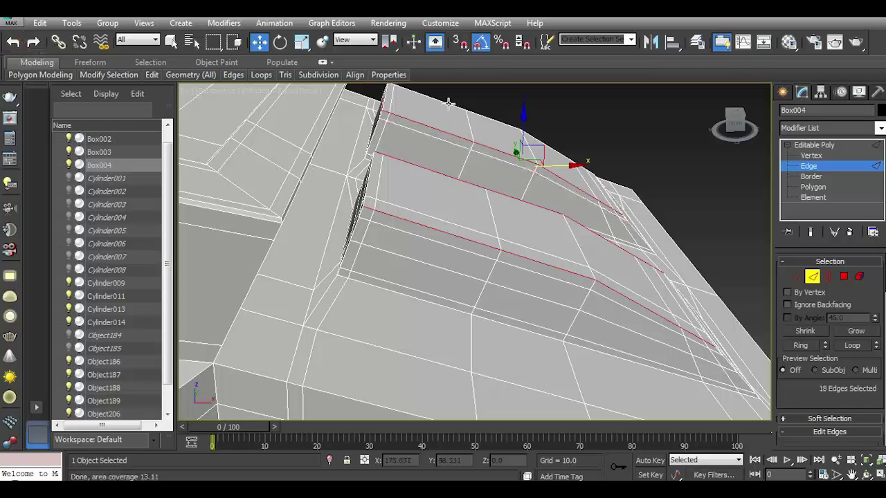
pyautogui.scroll(-3, 821, 395)
# Chamfer the selected long top edges.
pyautogui.click(823, 396)
pyautogui.click(480, 370)
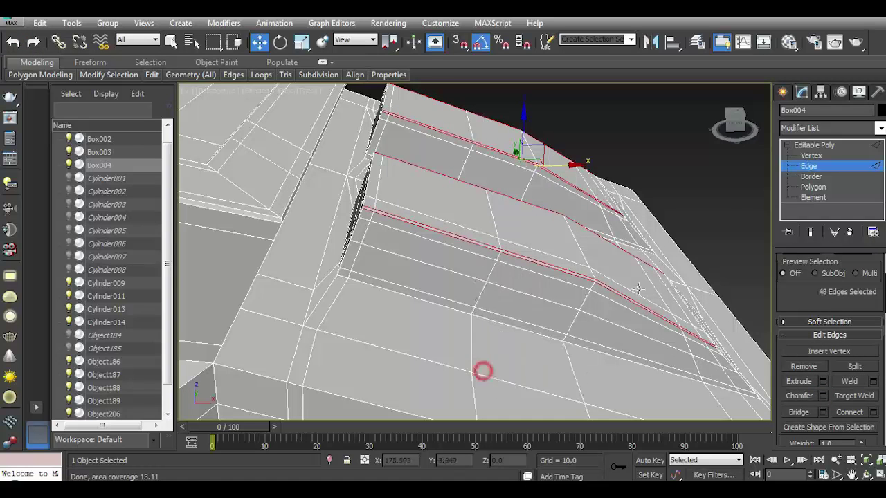
pyautogui.click(807, 141)
pyautogui.scroll(-3, 614, 277)
pyautogui.scroll(-3, 644, 287)
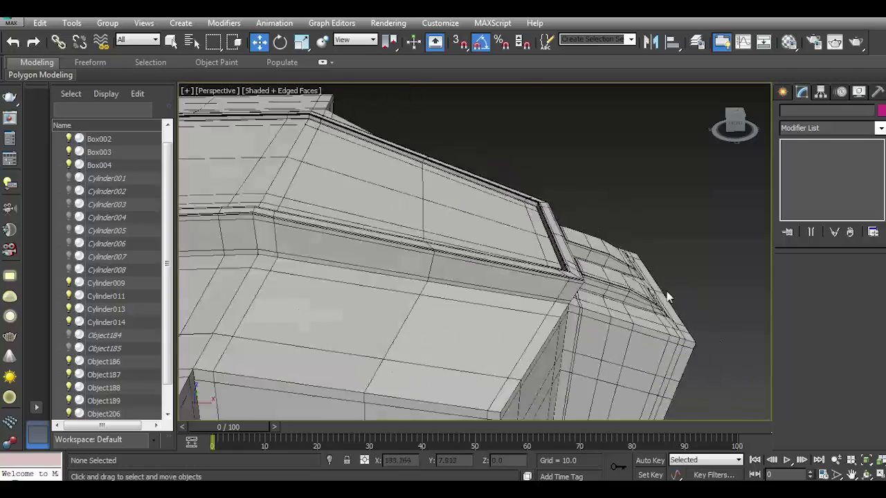
pyautogui.scroll(-3, 665, 297)
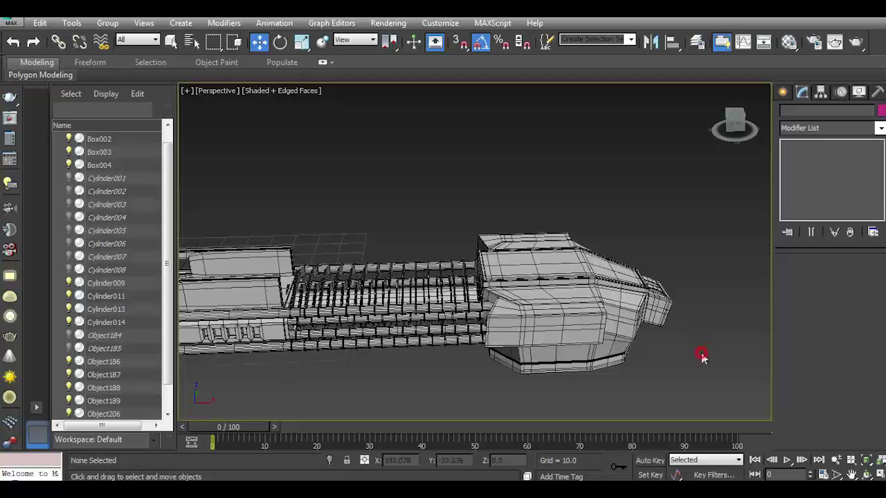
# Box-select the gun assembly and move it off to the right.
pyautogui.scroll(-2, 668, 300)
pyautogui.scroll(-2, 587, 334)
pyautogui.moveTo(735, 125); pyautogui.dragTo(739, 128)
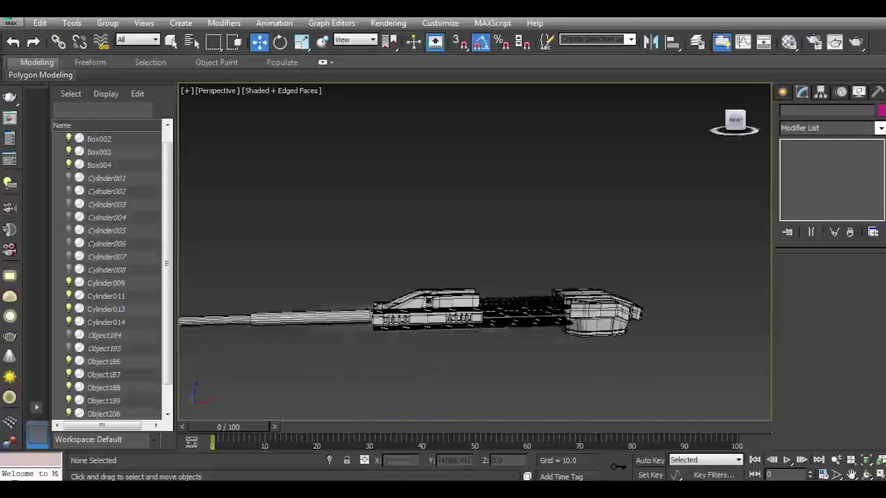
pyautogui.moveTo(662, 394); pyautogui.dragTo(651, 363)
pyautogui.keyDown('alt'); pyautogui.moveTo(651, 362); pyautogui.dragTo(234, 291, button='middle'); pyautogui.keyUp('alt')
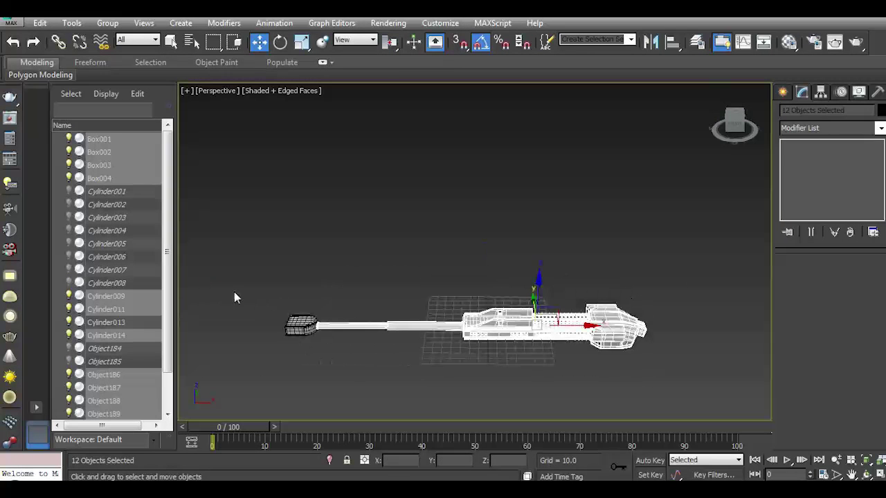
pyautogui.moveTo(734, 125); pyautogui.dragTo(719, 115)
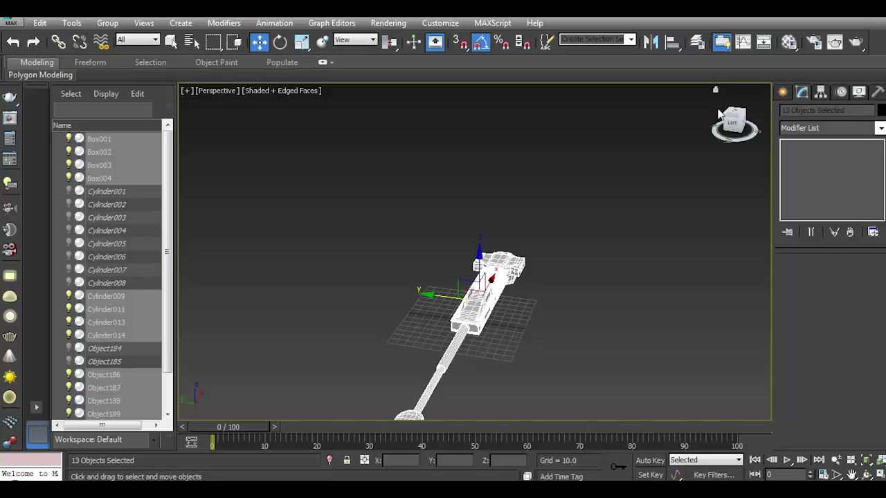
pyautogui.moveTo(444, 297); pyautogui.dragTo(698, 299)
pyautogui.click(248, 243)
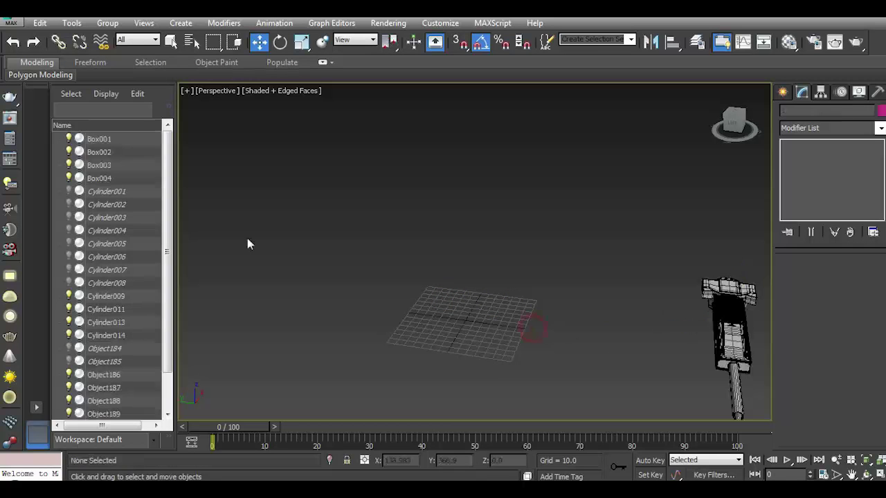
# Select Cylinder001 through Plane002 in the Scene Explorer and unhide them.
pyautogui.click(111, 198)
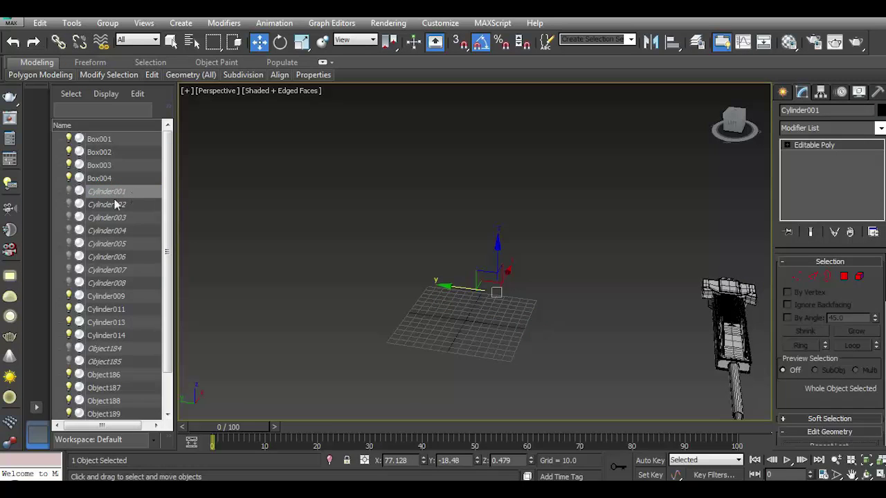
pyautogui.scroll(-3, 100, 372)
pyautogui.keyDown('shift'); pyautogui.click(103, 402); pyautogui.keyUp('shift')
pyautogui.click(68, 400)
pyautogui.click(69, 401)
pyautogui.click(69, 402)
pyautogui.click(264, 399)
pyautogui.moveTo(641, 296)
pyautogui.mouseDown(button='middle')
pyautogui.moveTo(608, 277)
pyautogui.moveTo(415, 228)
pyautogui.mouseUp(button='middle')
# Move the gun assembly down and onto the truck's roof, adjusting its height and position.
pyautogui.moveTo(294, 164)
pyautogui.mouseDown()
pyautogui.moveTo(453, 244)
pyautogui.moveTo(469, 322)
pyautogui.mouseUp()
pyautogui.keyDown('alt'); pyautogui.moveTo(469, 322); pyautogui.dragTo(459, 207, button='middle'); pyautogui.keyUp('alt')
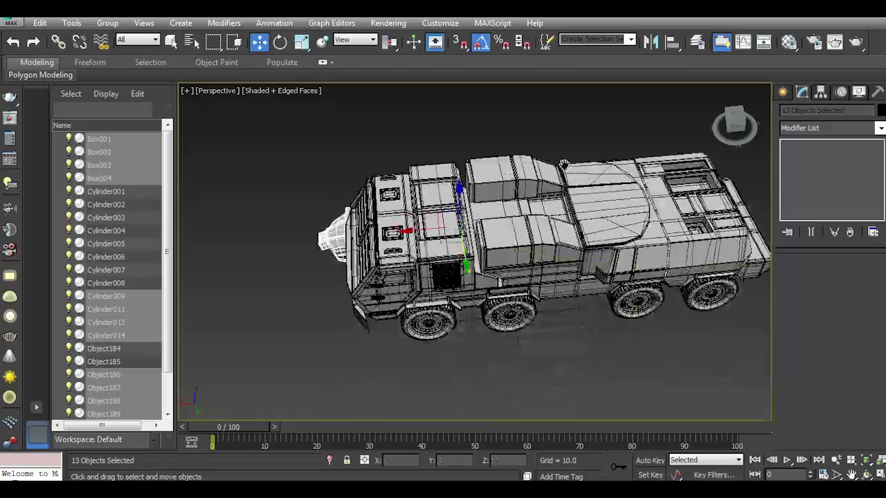
pyautogui.moveTo(459, 207)
pyautogui.mouseDown()
pyautogui.moveTo(482, 410)
pyautogui.moveTo(351, 90)
pyautogui.mouseUp()
pyautogui.press('e')
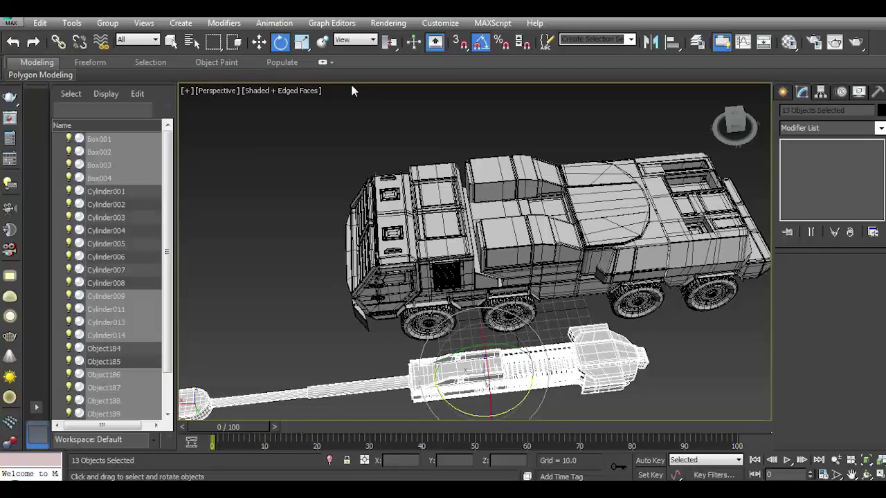
pyautogui.moveTo(352, 90)
pyautogui.keyDown('alt'); pyautogui.mouseDown(button='middle')
pyautogui.moveTo(359, 69)
pyautogui.moveTo(328, 142)
pyautogui.mouseUp(button='middle'); pyautogui.keyUp('alt')
pyautogui.press('w')
pyautogui.moveTo(455, 322); pyautogui.dragTo(455, 193)
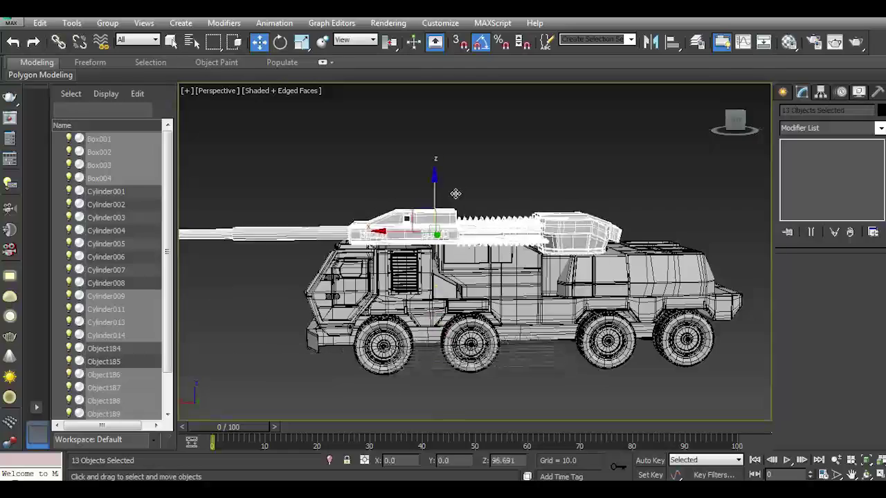
pyautogui.keyDown('alt'); pyautogui.moveTo(455, 194); pyautogui.dragTo(414, 264, button='middle'); pyautogui.keyUp('alt')
pyautogui.moveTo(414, 264); pyautogui.dragTo(438, 226)
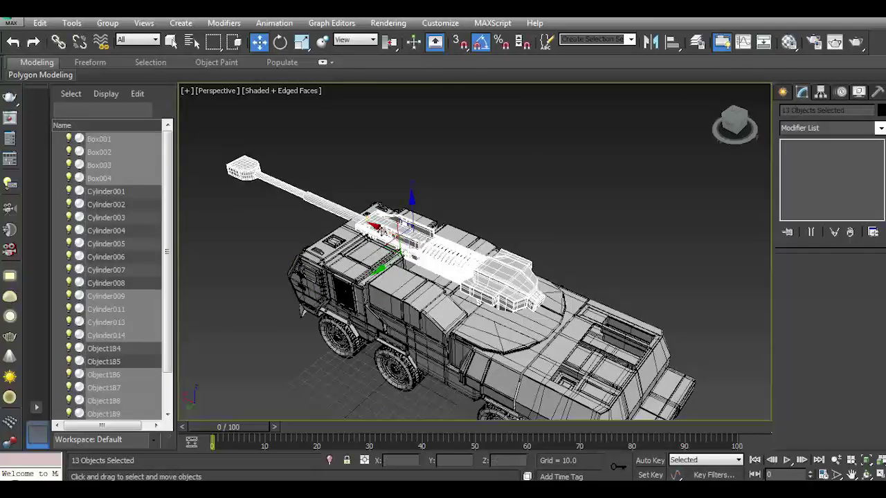
pyautogui.moveTo(382, 229); pyautogui.dragTo(397, 237)
# Rotate the gun assembly about -12° so the barrel angles upward.
pyautogui.moveTo(485, 228)
pyautogui.keyDown('alt'); pyautogui.mouseDown(button='middle')
pyautogui.moveTo(644, 203)
pyautogui.moveTo(637, 230)
pyautogui.mouseUp(button='middle'); pyautogui.keyUp('alt')
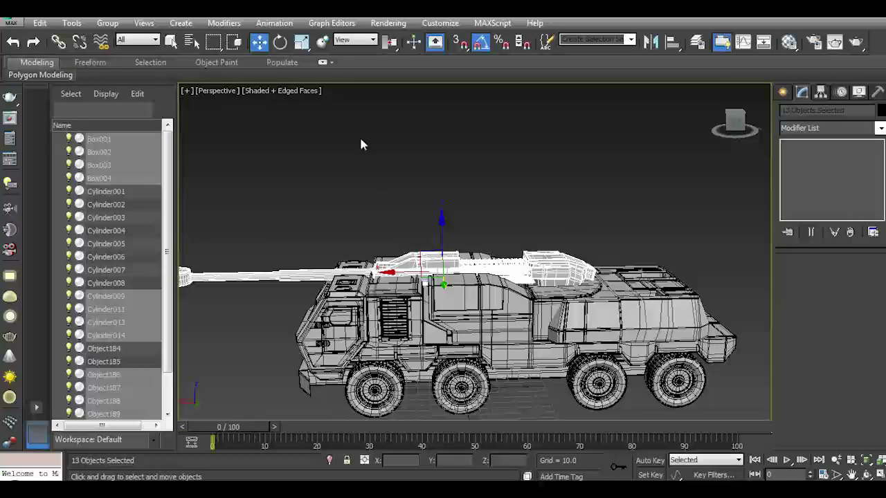
pyautogui.click(279, 43)
pyautogui.moveTo(480, 233)
pyautogui.mouseDown()
pyautogui.moveTo(488, 242)
pyautogui.moveTo(453, 206)
pyautogui.mouseUp()
pyautogui.press('w')
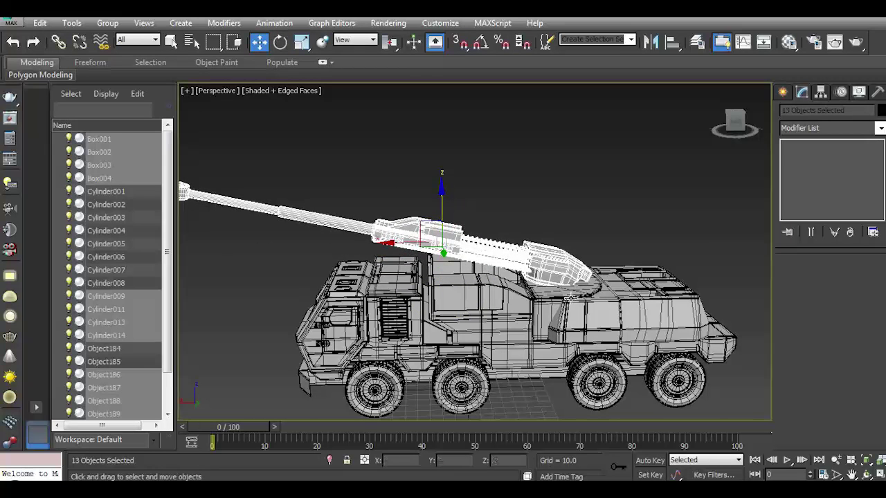
pyautogui.scroll(3, 571, 297)
pyautogui.click(550, 250)
# Rotate the Box004 turret block level and raise it slightly.
pyautogui.click(279, 43)
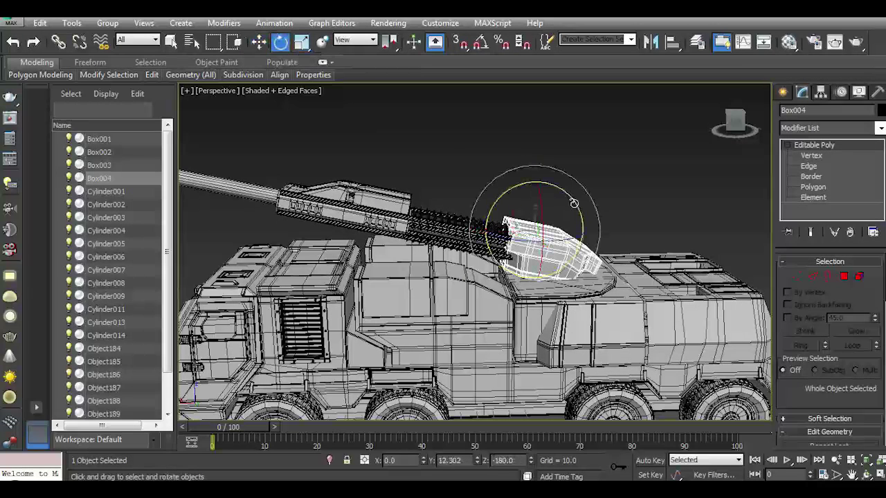
pyautogui.moveTo(573, 202); pyautogui.dragTo(560, 228)
pyautogui.scroll(3, 558, 269)
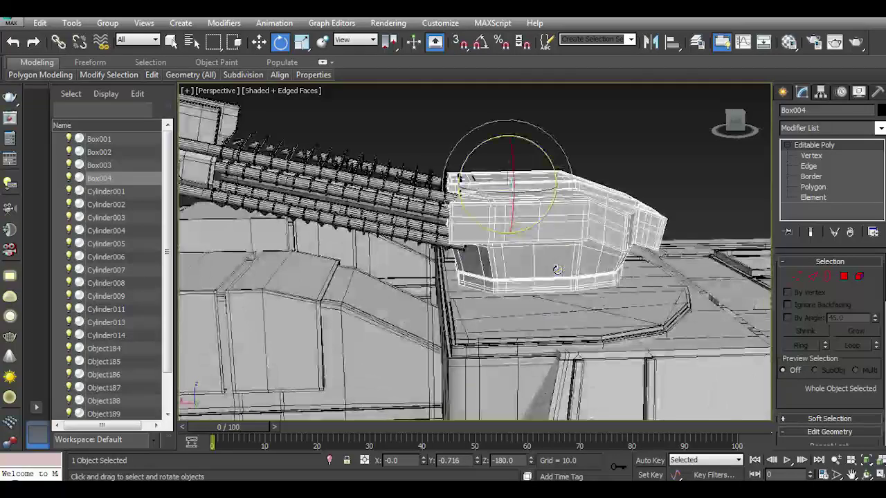
pyautogui.press('w')
pyautogui.moveTo(510, 161); pyautogui.dragTo(510, 159)
pyautogui.click(693, 140)
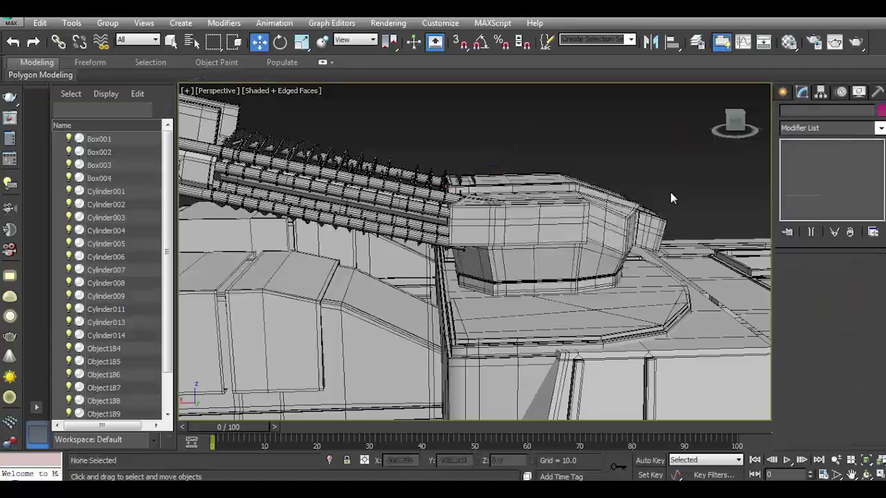
pyautogui.scroll(-5, 670, 198)
# Shift Box004 along X, nudge it down, then window-select the gun barrel parts.
pyautogui.keyDown('alt'); pyautogui.moveTo(670, 198); pyautogui.dragTo(537, 208, button='middle'); pyautogui.keyUp('alt')
pyautogui.click(537, 227)
pyautogui.scroll(5, 537, 227)
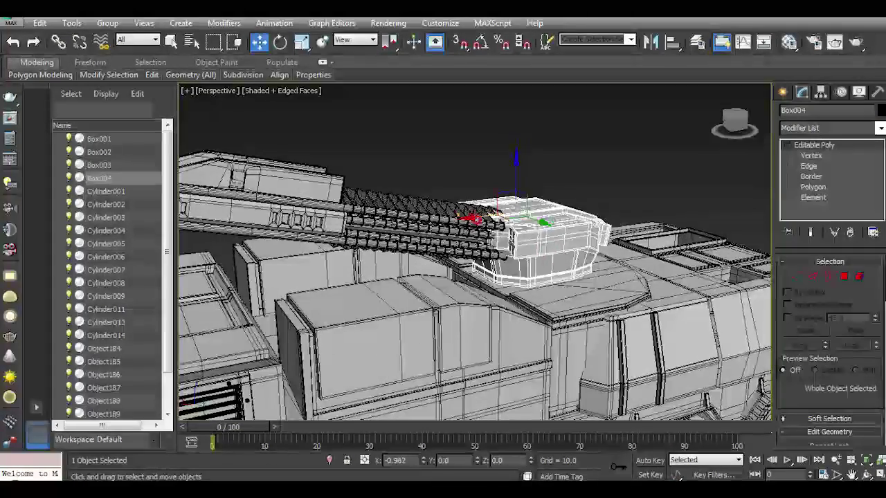
pyautogui.moveTo(477, 219); pyautogui.dragTo(505, 212)
pyautogui.moveTo(580, 207); pyautogui.dragTo(580, 208)
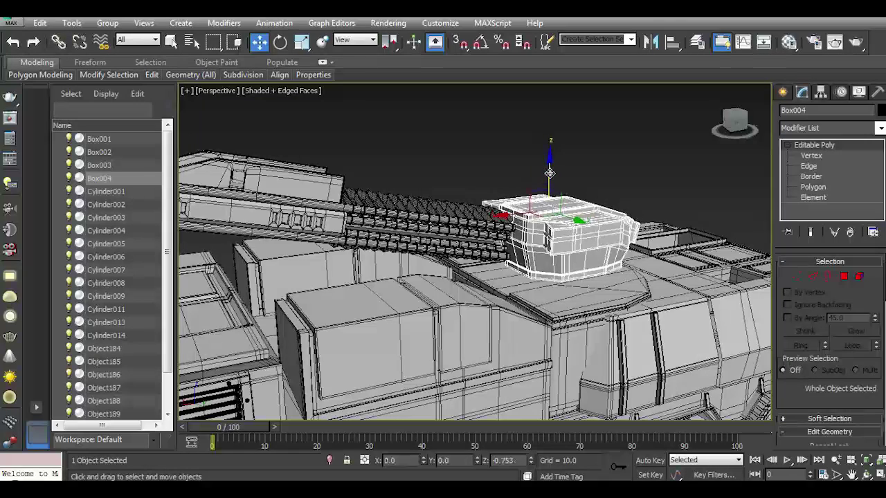
pyautogui.scroll(-5, 559, 217)
pyautogui.moveTo(273, 159)
pyautogui.mouseDown()
pyautogui.moveTo(496, 209)
pyautogui.moveTo(504, 229)
pyautogui.mouseUp()
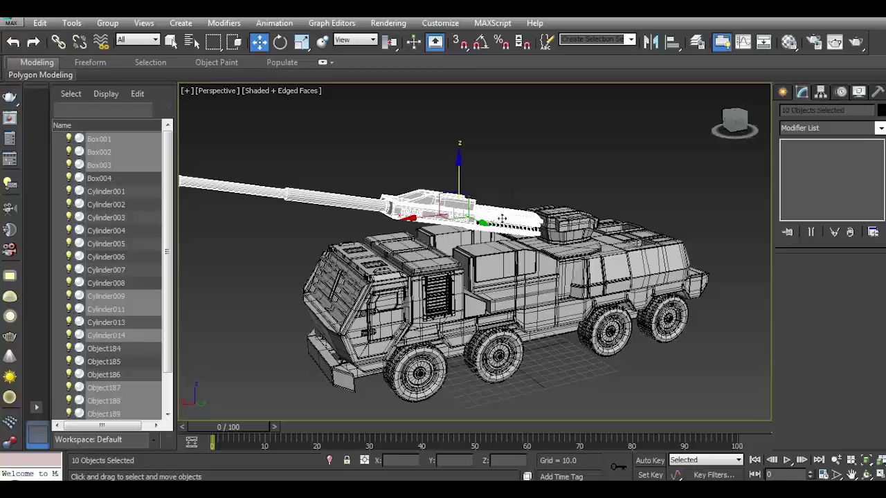
# Add the remaining barrel parts and muzzle brake, then lower and slide the gun assembly lengthwise.
pyautogui.keyDown('ctrl'); pyautogui.click(194, 191); pyautogui.keyUp('ctrl')
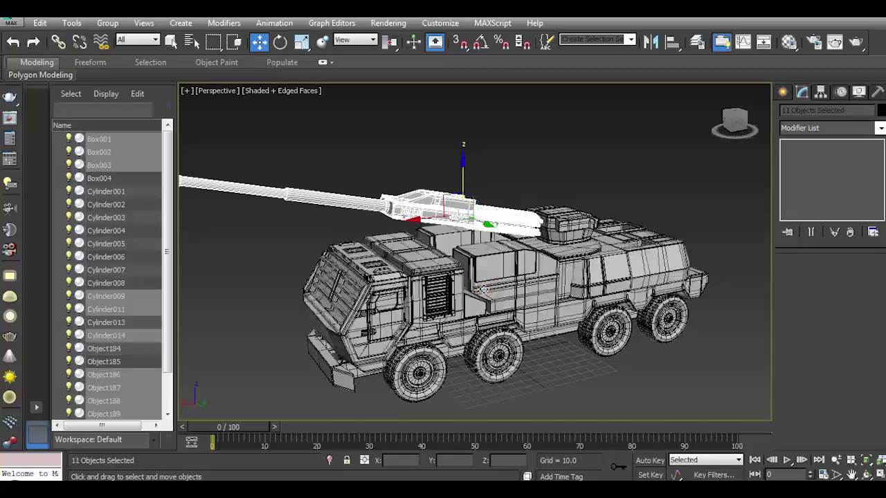
pyautogui.moveTo(194, 191); pyautogui.dragTo(257, 210, button='middle')
pyautogui.keyDown('ctrl'); pyautogui.click(251, 202); pyautogui.keyUp('ctrl')
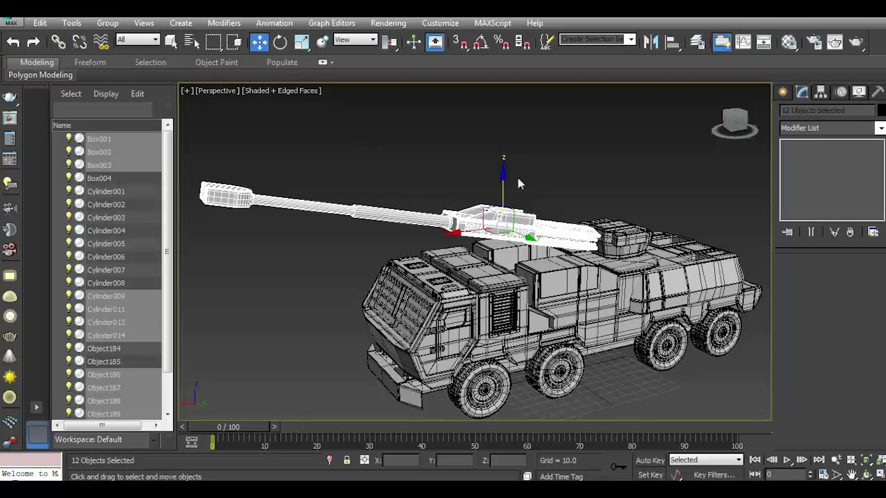
pyautogui.moveTo(518, 180); pyautogui.dragTo(512, 178)
pyautogui.moveTo(733, 131); pyautogui.dragTo(731, 130)
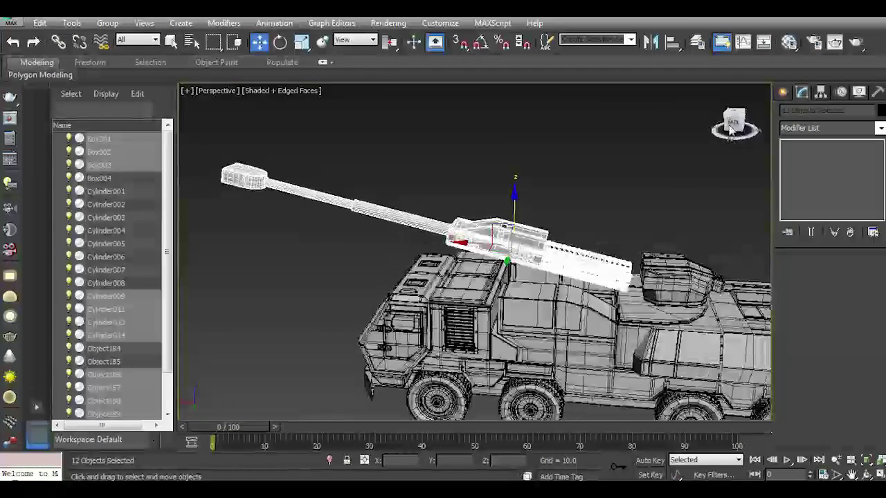
pyautogui.moveTo(468, 243); pyautogui.dragTo(485, 244)
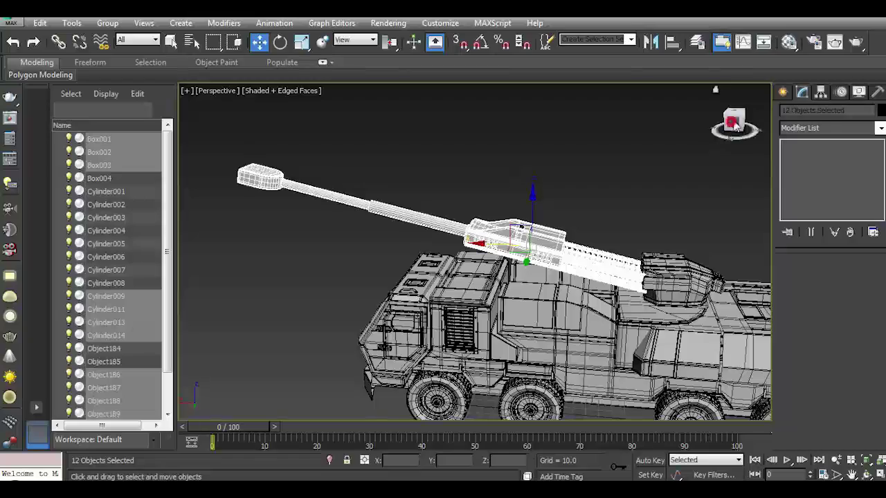
# Nudge the twelve barrel parts sideways and shift the Box004 turret cap slightly along Y.
pyautogui.moveTo(731, 123)
pyautogui.mouseDown()
pyautogui.moveTo(686, 192)
pyautogui.moveTo(591, 252)
pyautogui.mouseUp()
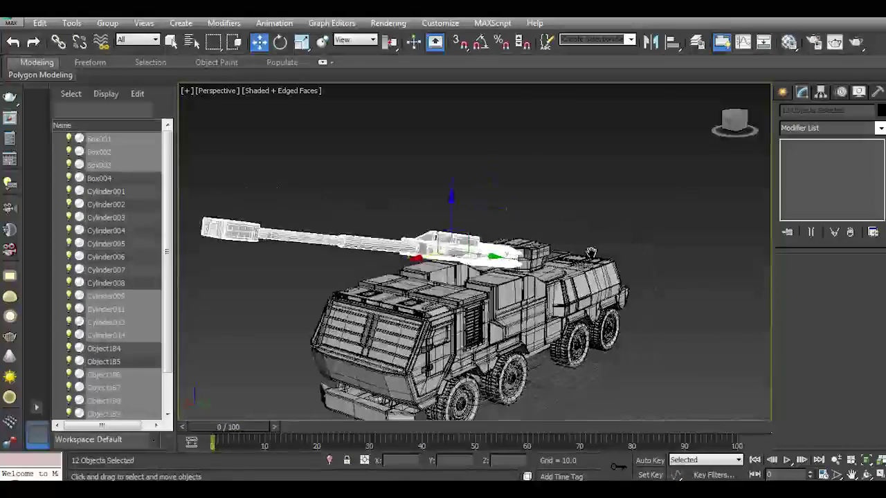
pyautogui.scroll(5, 526, 252)
pyautogui.moveTo(751, 136)
pyautogui.mouseDown()
pyautogui.moveTo(558, 233)
pyautogui.moveTo(629, 249)
pyautogui.moveTo(606, 258)
pyautogui.moveTo(728, 210)
pyautogui.mouseUp()
pyautogui.moveTo(744, 132)
pyautogui.mouseDown()
pyautogui.moveTo(718, 299)
pyautogui.moveTo(595, 251)
pyautogui.moveTo(642, 331)
pyautogui.mouseUp()
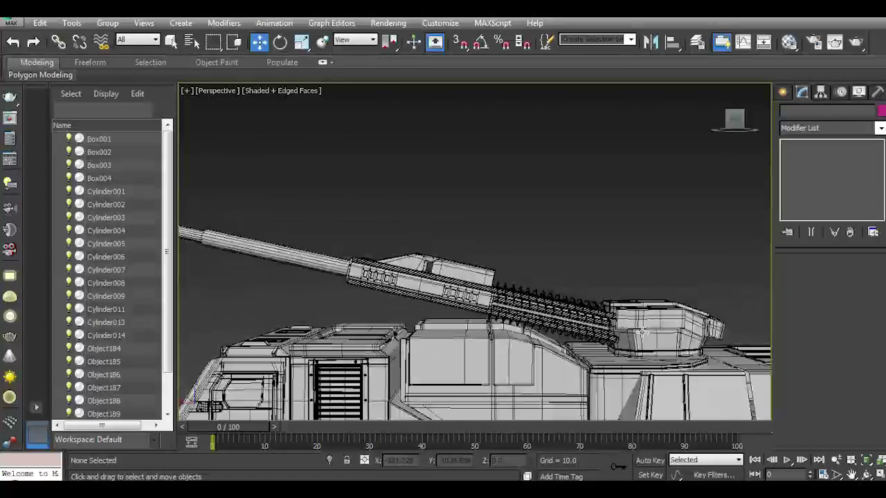
pyautogui.scroll(-2, 642, 331)
pyautogui.moveTo(734, 121); pyautogui.dragTo(715, 155)
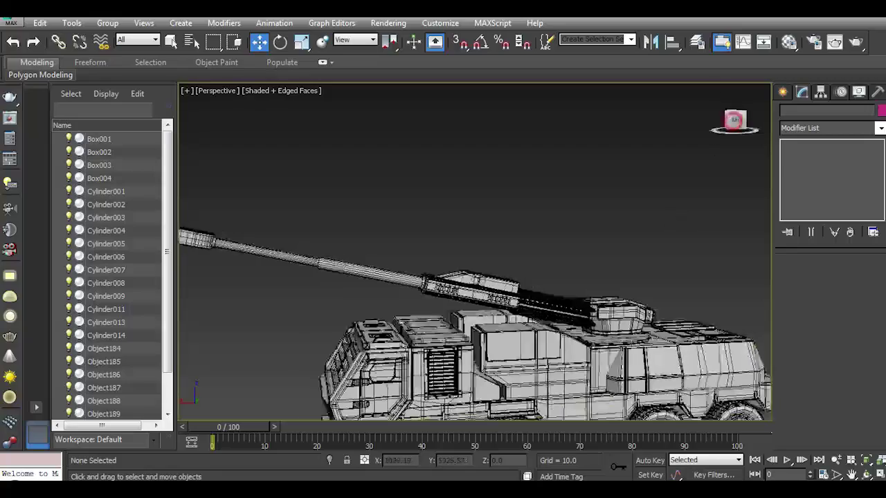
pyautogui.moveTo(734, 121); pyautogui.dragTo(655, 180)
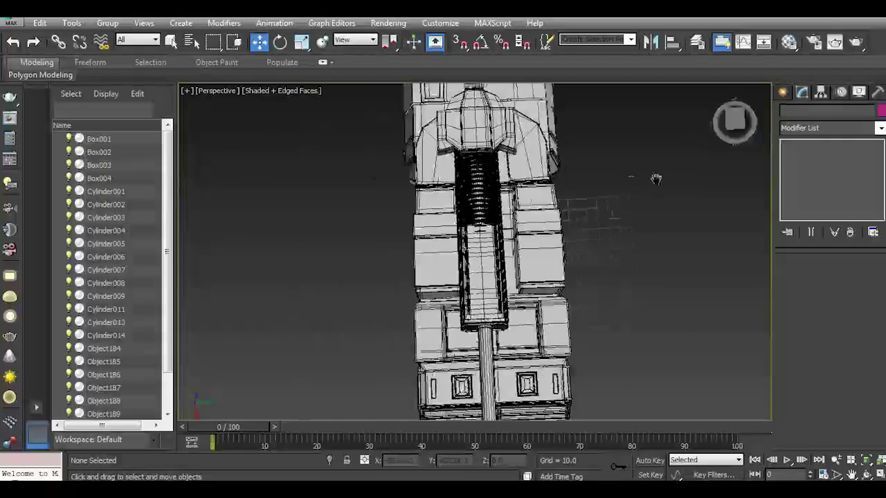
pyautogui.click(15, 43)
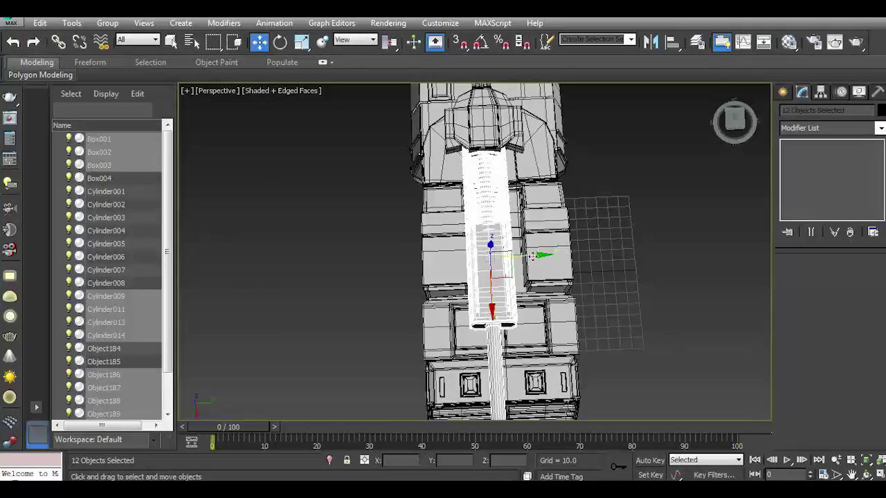
pyautogui.moveTo(532, 257); pyautogui.dragTo(538, 255)
pyautogui.click(479, 155)
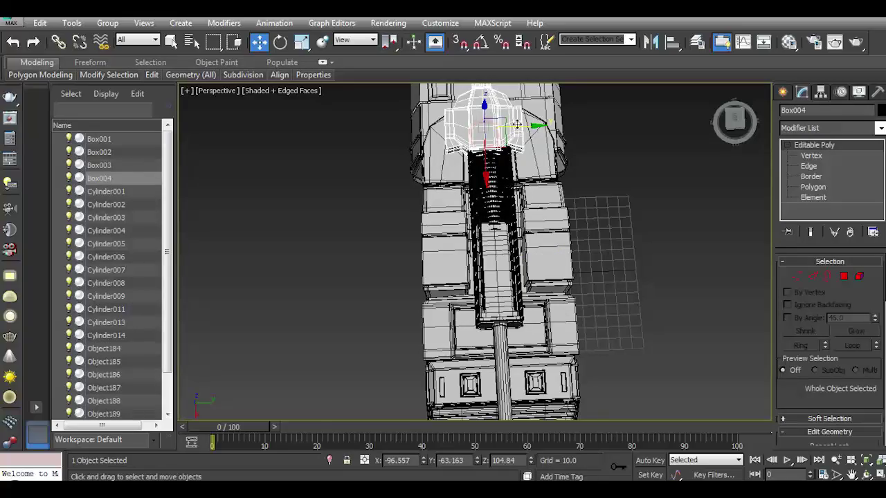
pyautogui.moveTo(517, 124); pyautogui.dragTo(523, 125)
# Save the scene from the application menu.
pyautogui.keyDown('alt'); pyautogui.moveTo(415, 249); pyautogui.dragTo(512, 249, button='middle'); pyautogui.keyUp('alt')
pyautogui.click(10, 23)
pyautogui.click(66, 128)
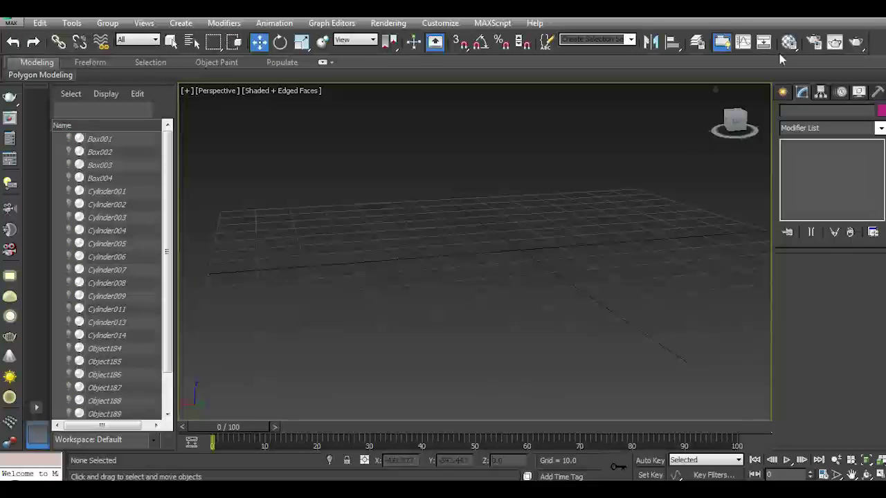
# Draw a flat box on the grid and give it the grey material.
pyautogui.click(782, 92)
pyautogui.click(805, 175)
pyautogui.moveTo(436, 276); pyautogui.dragTo(643, 330)
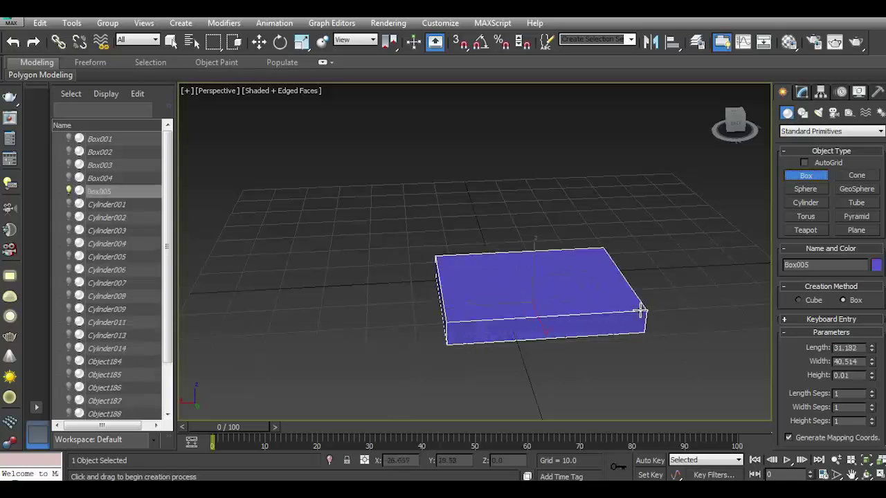
pyautogui.click(802, 92)
pyautogui.click(789, 42)
pyautogui.moveTo(183, 97); pyautogui.dragTo(519, 300)
pyautogui.click(367, 40)
# Convert the box to Editable Poly and move an edge to slant one end.
pyautogui.rightClick(826, 147)
pyautogui.click(810, 243)
pyautogui.click(843, 277)
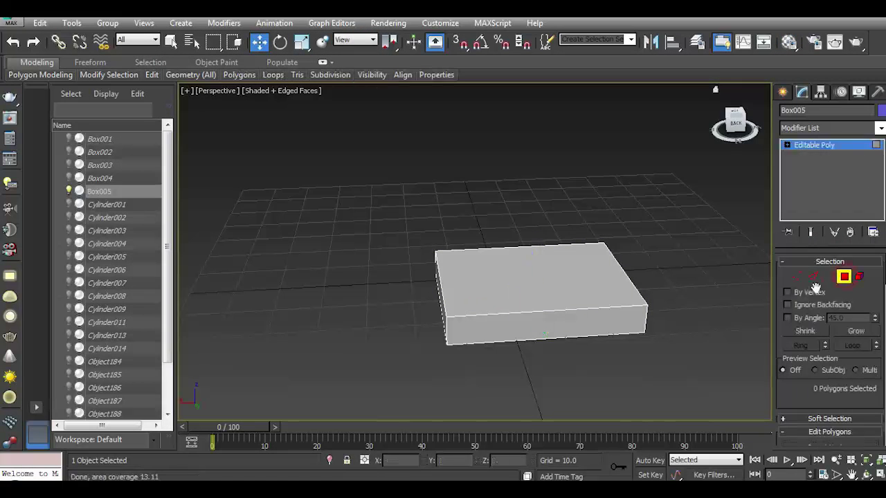
pyautogui.keyDown('alt'); pyautogui.moveTo(470, 304); pyautogui.dragTo(431, 305, button='middle'); pyautogui.keyUp('alt')
pyautogui.press('2')
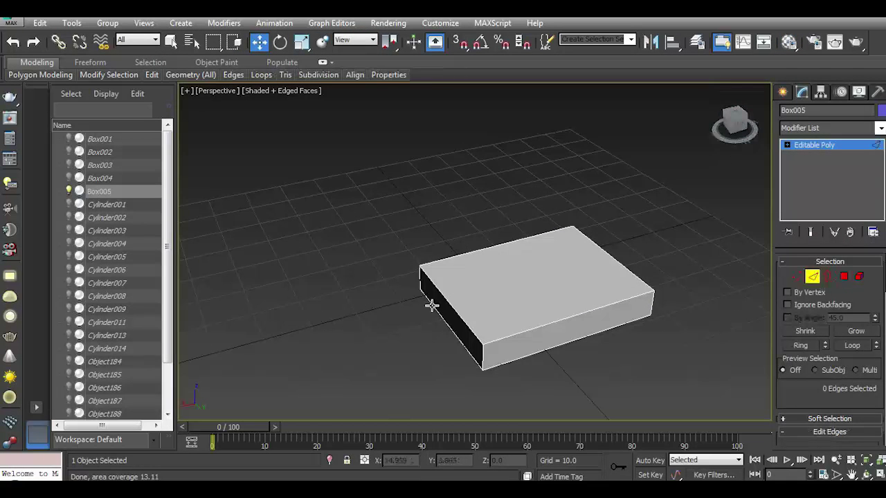
pyautogui.moveTo(415, 310); pyautogui.dragTo(424, 308)
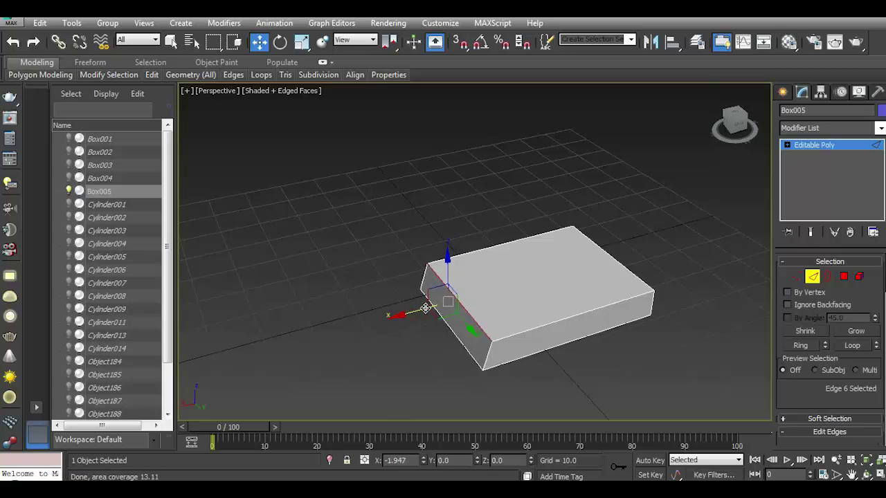
# Inset the slanted end face, then extrude it -0.459 into a recess.
pyautogui.click(842, 277)
pyautogui.click(458, 357)
pyautogui.scroll(3, 457, 357)
pyautogui.scroll(-2, 873, 378)
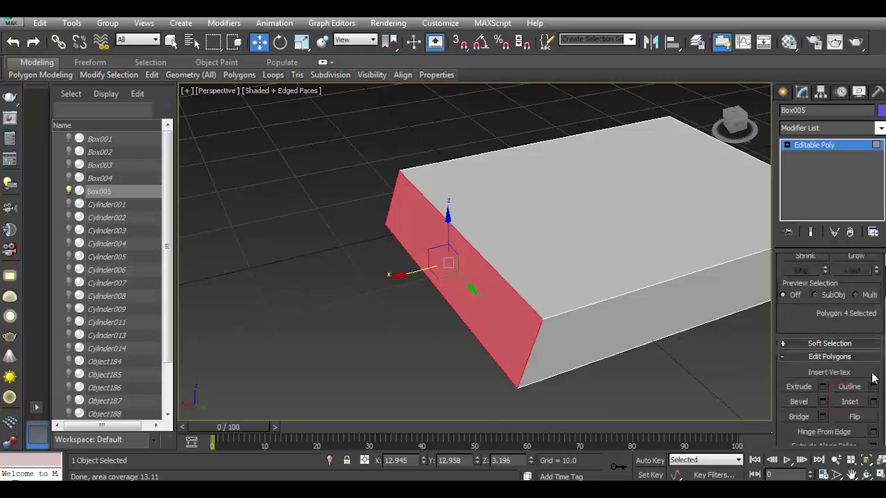
pyautogui.click(873, 401)
pyautogui.click(481, 296)
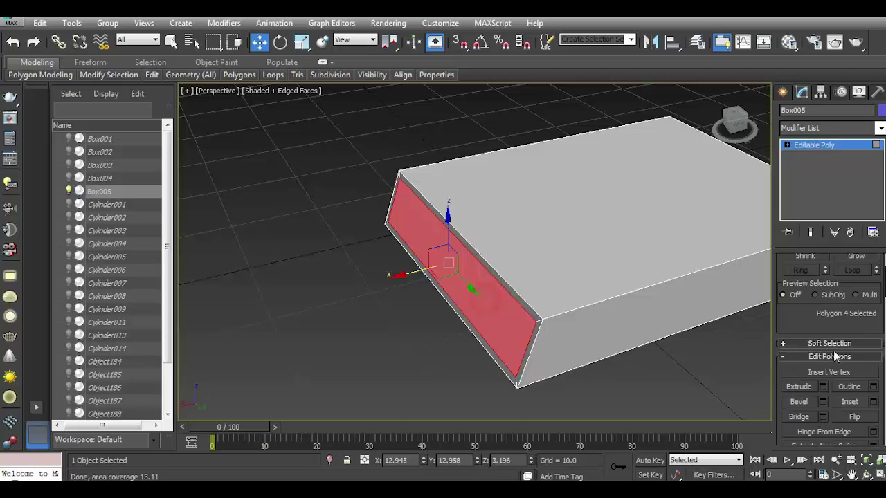
pyautogui.click(822, 386)
pyautogui.moveTo(483, 279); pyautogui.dragTo(493, 316)
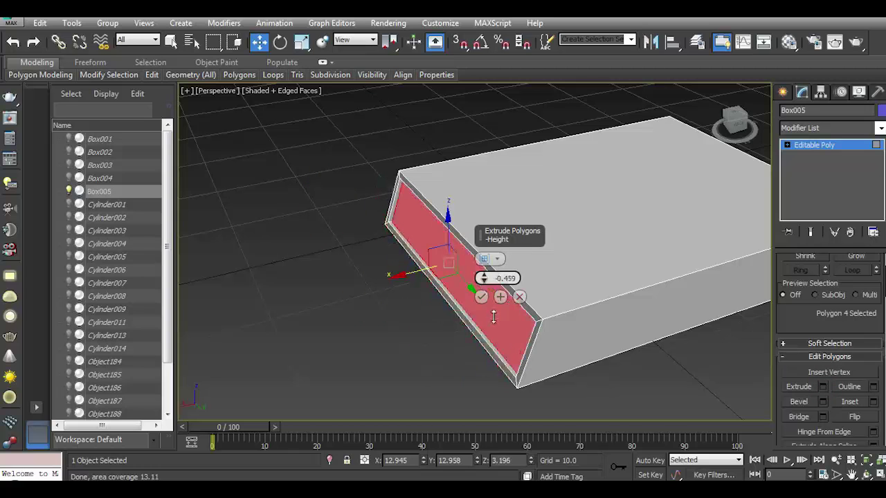
pyautogui.click(481, 297)
# Ring-select the edges along the inset border and connect them with an edge loop.
pyautogui.click(785, 145)
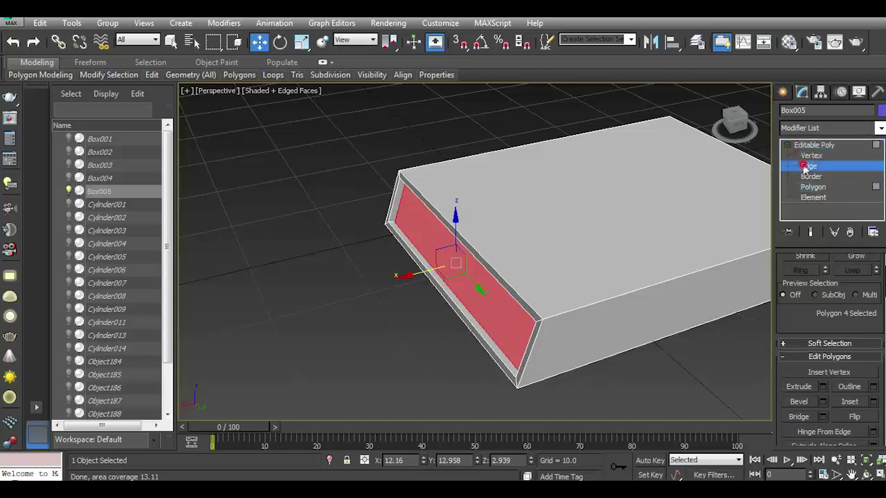
pyautogui.click(808, 166)
pyautogui.scroll(5, 487, 292)
pyautogui.keyDown('alt'); pyautogui.moveTo(488, 292); pyautogui.dragTo(354, 131, button='middle'); pyautogui.keyUp('alt')
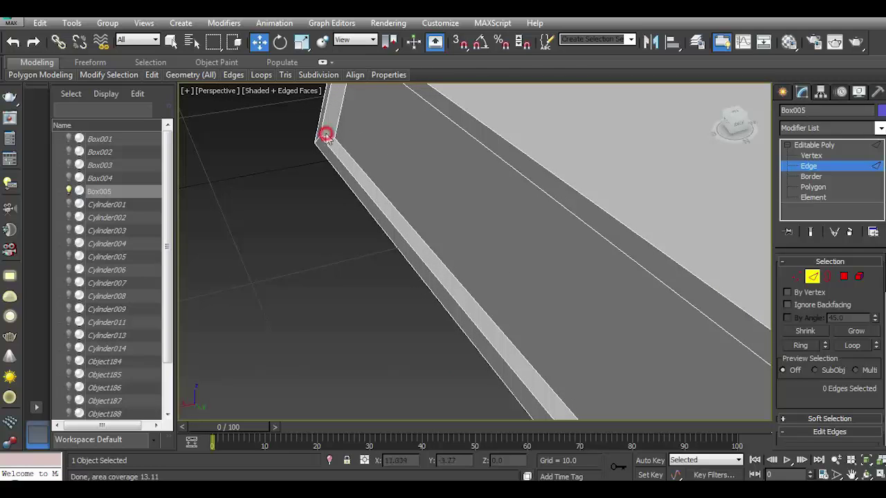
pyautogui.click(799, 345)
pyautogui.scroll(-5, 831, 346)
pyautogui.click(871, 361)
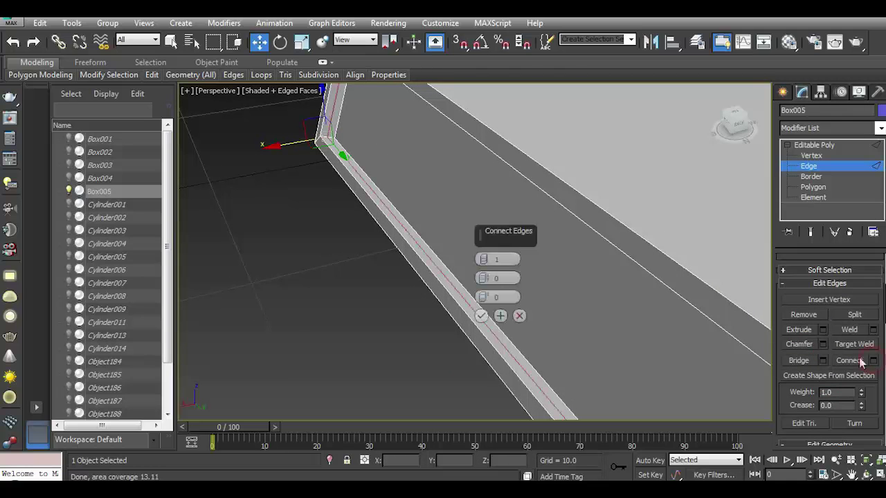
pyautogui.click(481, 316)
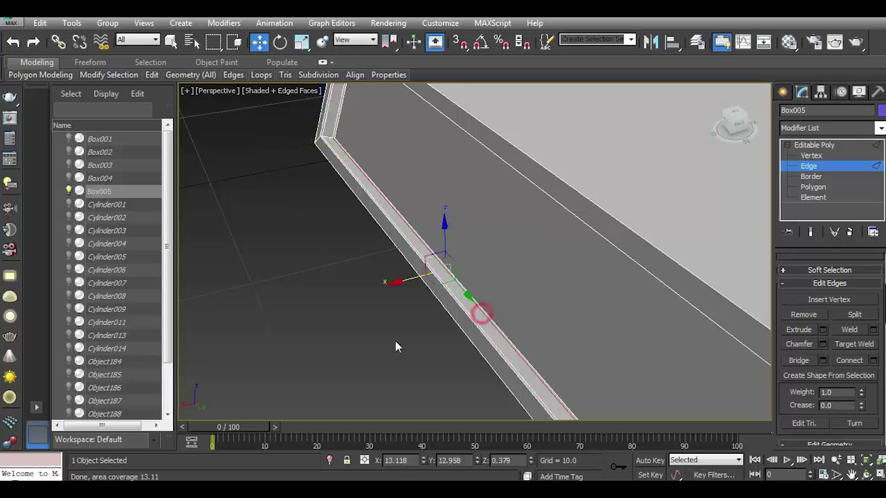
# Connect the long edge ring with three pinched edge loops.
pyautogui.scroll(-4, 494, 281)
pyautogui.click(507, 266)
pyautogui.scroll(3, 838, 268)
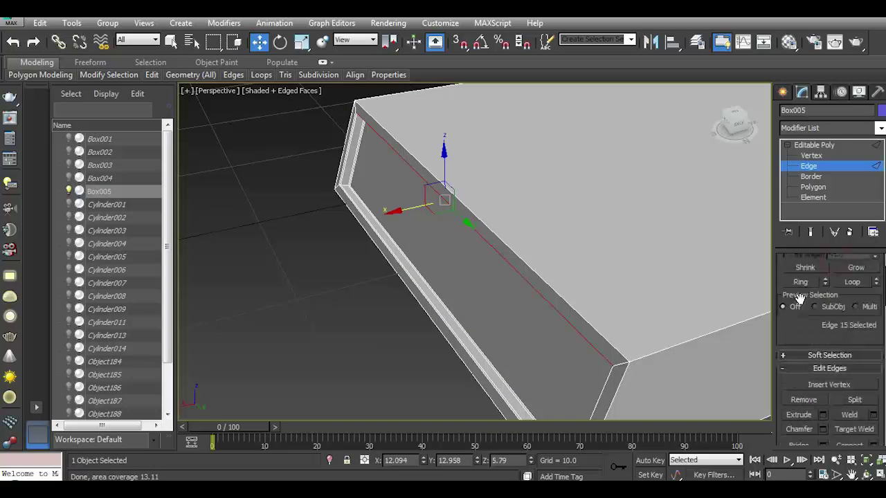
pyautogui.click(800, 282)
pyautogui.click(873, 445)
pyautogui.click(487, 256)
pyautogui.moveTo(483, 278); pyautogui.dragTo(470, 242)
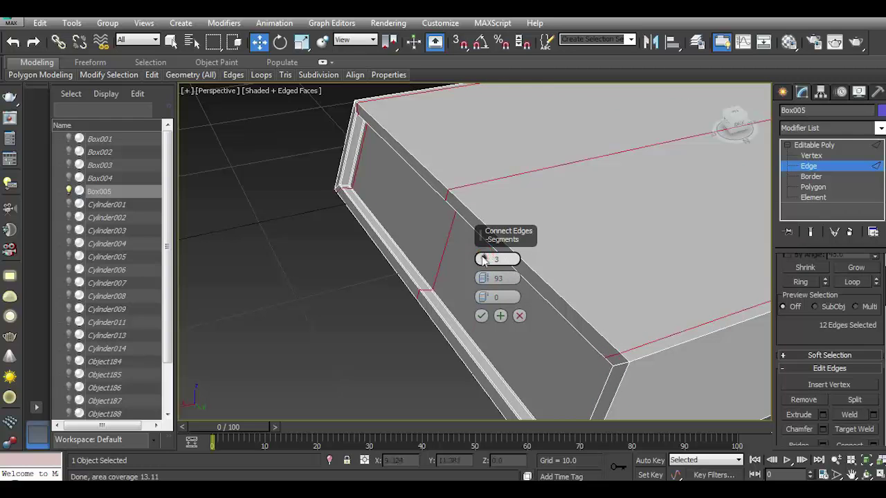
pyautogui.click(481, 316)
pyautogui.click(365, 305)
# Connect the cross edge ring with three loops at pinch 69.
pyautogui.scroll(-3, 415, 311)
pyautogui.scroll(2, 456, 326)
pyautogui.click(441, 330)
pyautogui.click(803, 282)
pyautogui.scroll(-2, 864, 373)
pyautogui.click(873, 409)
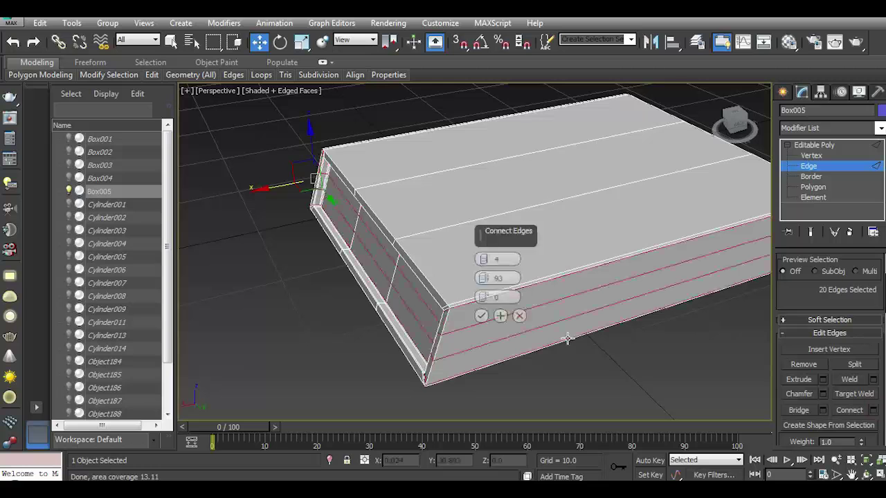
pyautogui.moveTo(483, 259); pyautogui.dragTo(483, 308)
pyautogui.click(481, 315)
# Connect another edge ring with four loops at pinch 92.
pyautogui.click(503, 291)
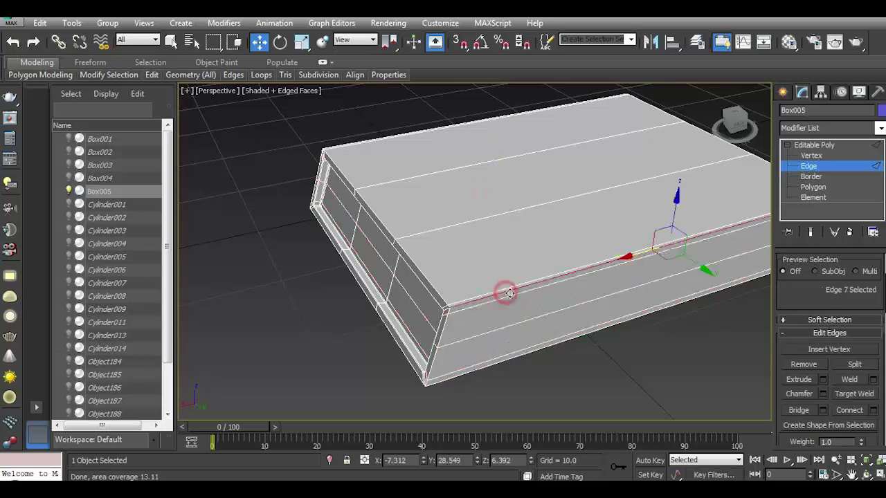
pyautogui.scroll(2, 806, 286)
pyautogui.click(800, 264)
pyautogui.click(873, 429)
pyautogui.moveTo(483, 259); pyautogui.dragTo(482, 213)
pyautogui.click(481, 316)
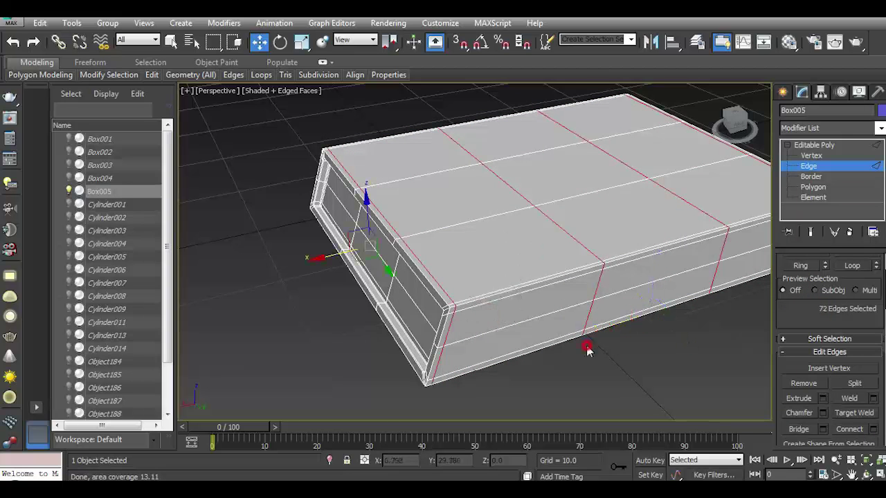
pyautogui.click(588, 348)
pyautogui.scroll(-4, 638, 288)
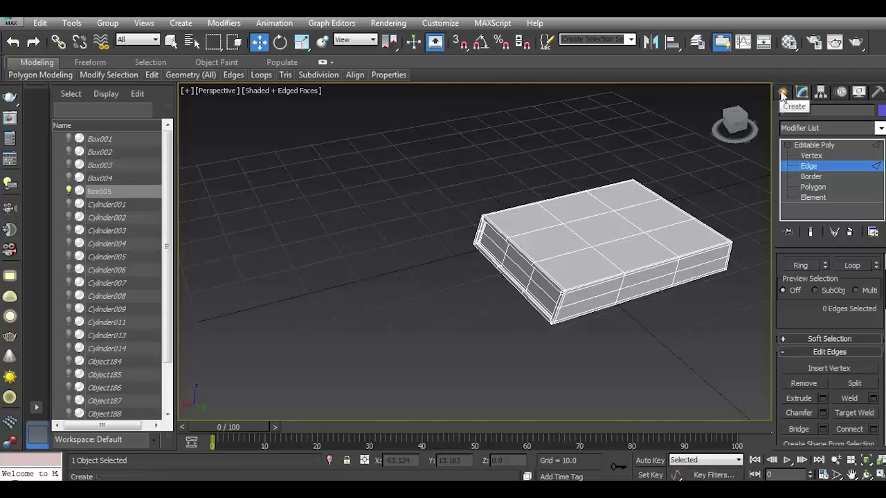
# Shift-drag the box element to the left, cloning it as a new object.
pyautogui.click(811, 156)
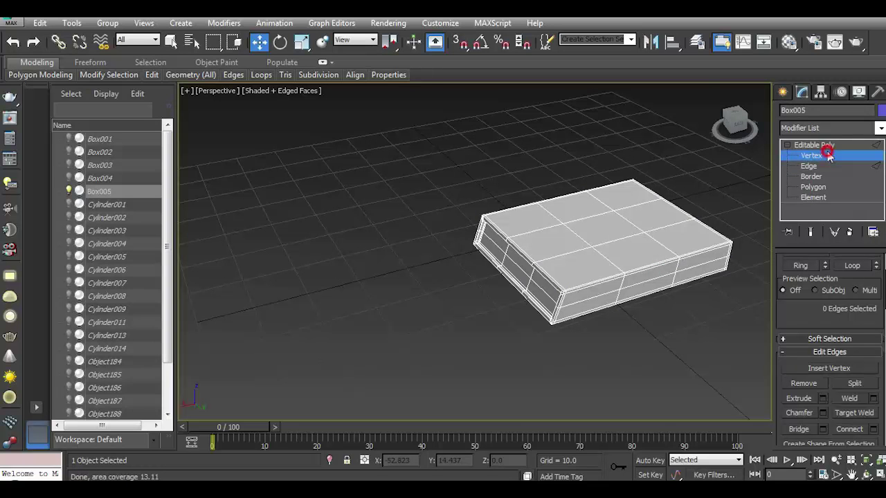
pyautogui.click(813, 197)
pyautogui.click(529, 263)
pyautogui.keyDown('shift'); pyautogui.moveTo(529, 263); pyautogui.dragTo(315, 321); pyautogui.keyUp('shift')
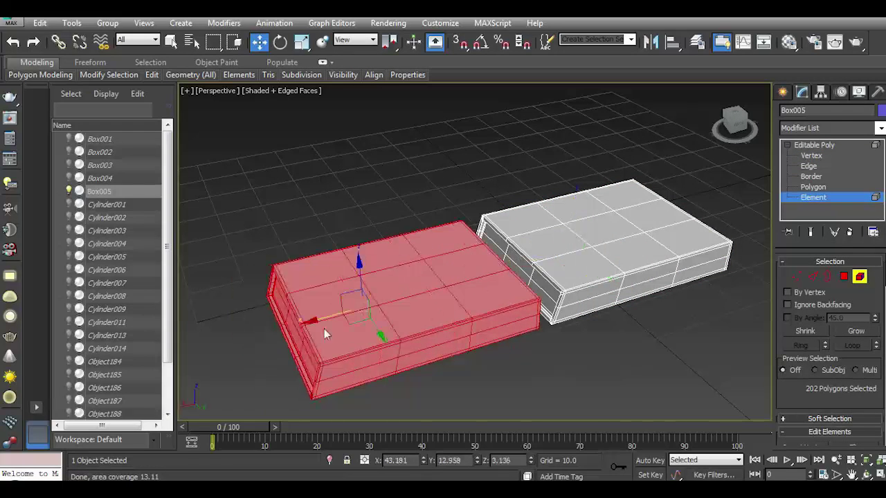
pyautogui.click(416, 229)
# Center the copied box's pivot using Affect Pivot Only.
pyautogui.click(506, 248)
pyautogui.click(814, 145)
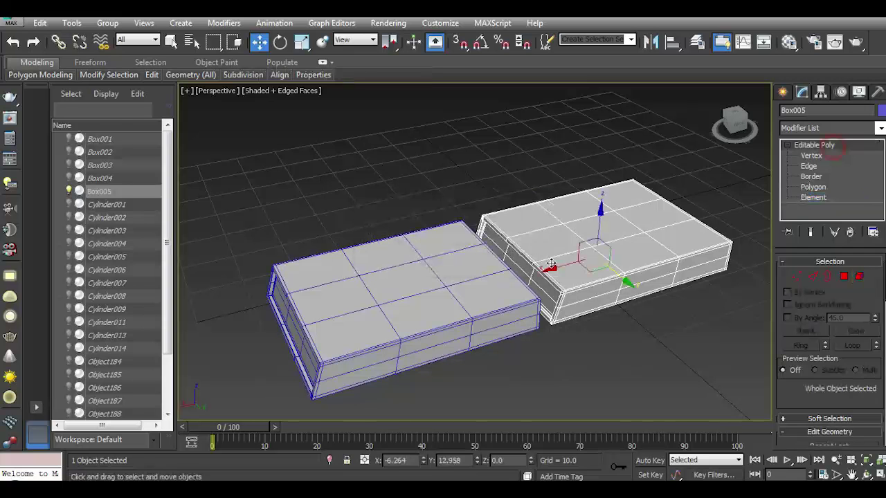
pyautogui.click(552, 262)
pyautogui.click(820, 92)
pyautogui.click(829, 174)
pyautogui.click(828, 242)
pyautogui.click(830, 174)
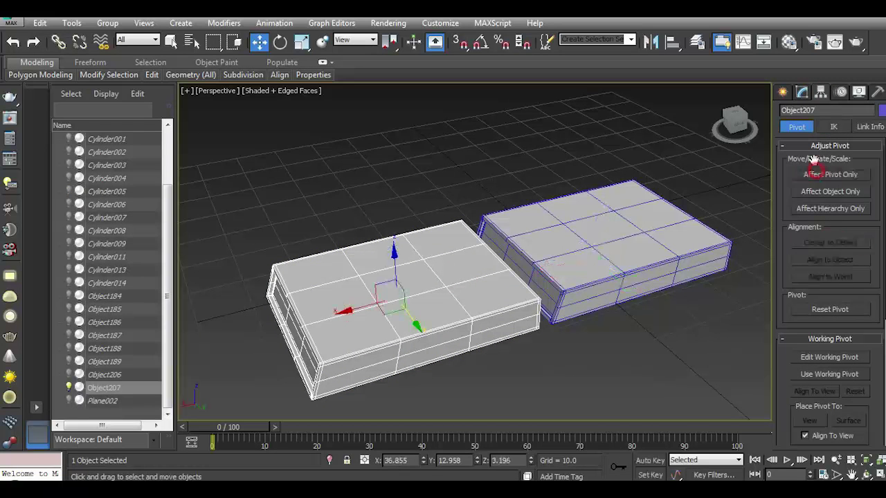
pyautogui.click(801, 92)
# Scale the copy into a long, narrow, flat bar and slide it beside the slab.
pyautogui.press('r')
pyautogui.moveTo(375, 320); pyautogui.dragTo(391, 286)
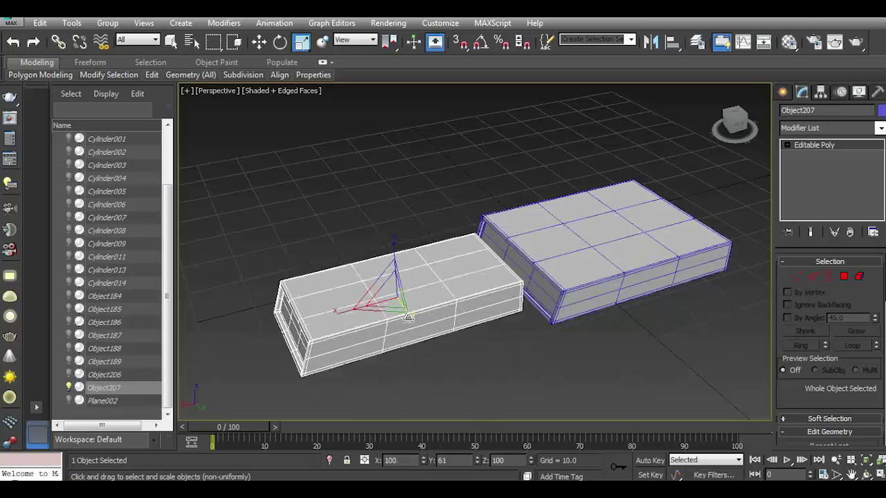
pyautogui.keyDown('alt'); pyautogui.moveTo(391, 286); pyautogui.dragTo(429, 301, button='middle'); pyautogui.keyUp('alt')
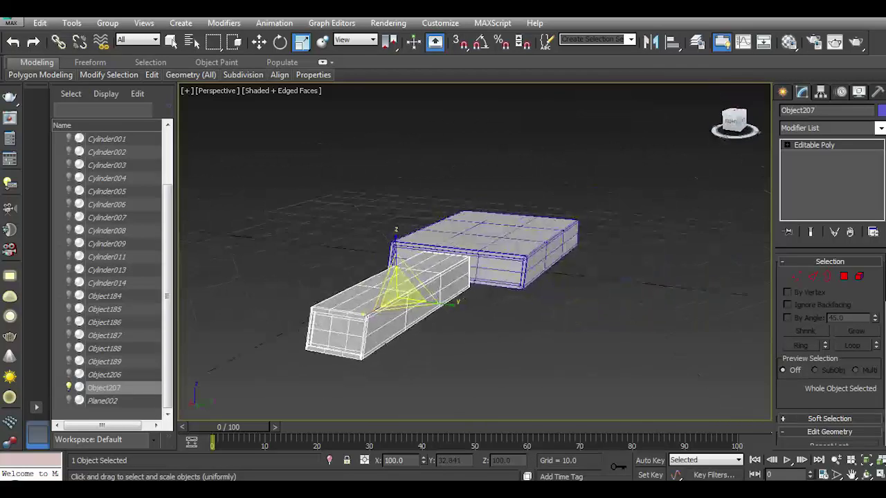
pyautogui.moveTo(429, 301); pyautogui.dragTo(399, 234)
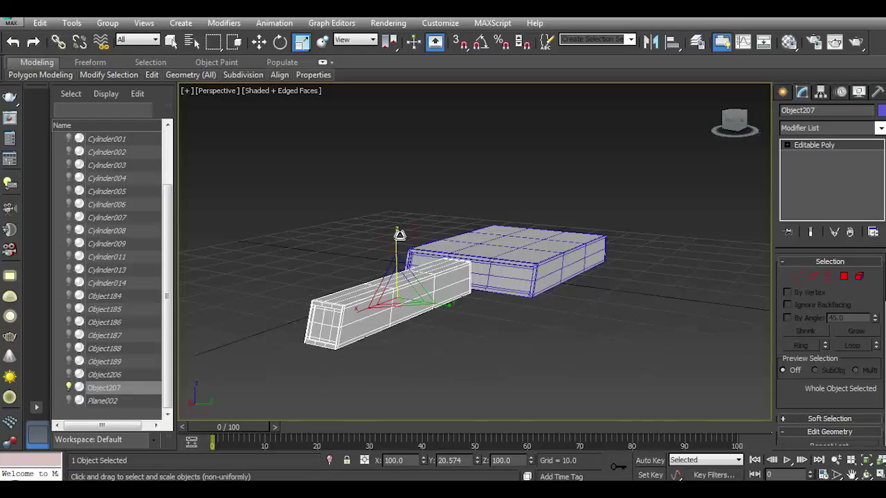
pyautogui.moveTo(447, 307); pyautogui.dragTo(439, 307)
pyautogui.moveTo(395, 236); pyautogui.dragTo(398, 245)
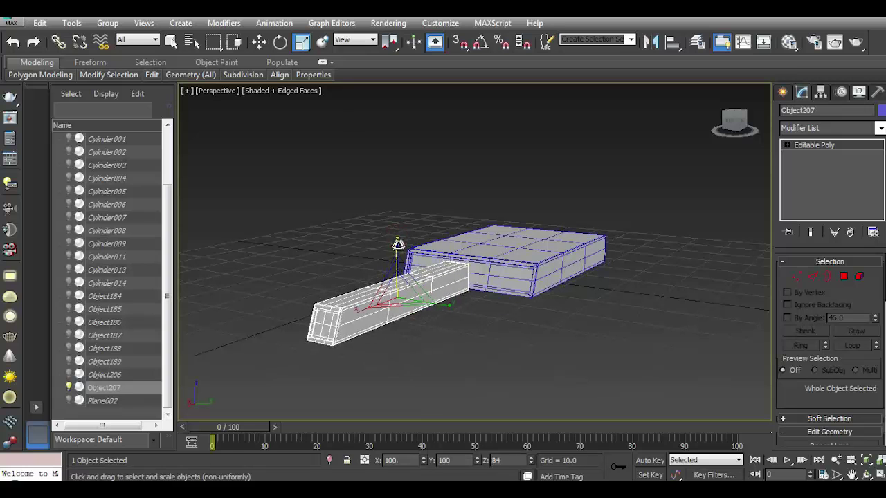
pyautogui.click(261, 43)
pyautogui.click(728, 122)
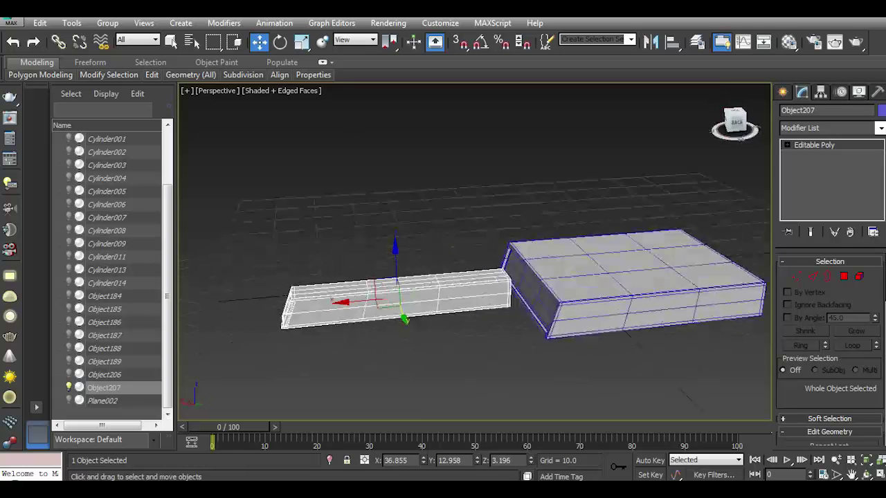
pyautogui.moveTo(371, 299)
pyautogui.mouseDown()
pyautogui.moveTo(379, 326)
pyautogui.moveTo(409, 329)
pyautogui.moveTo(425, 294)
pyautogui.mouseUp()
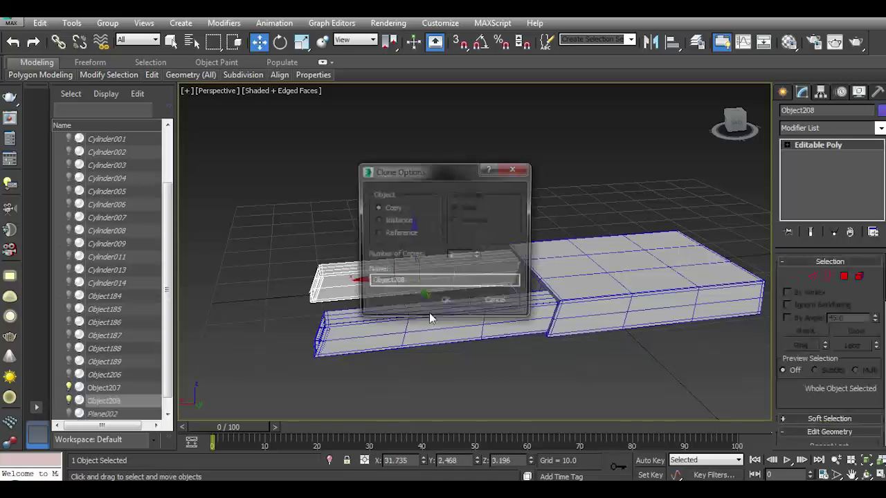
# Make the bar copy and attach the first bar to it as one object.
pyautogui.click(450, 303)
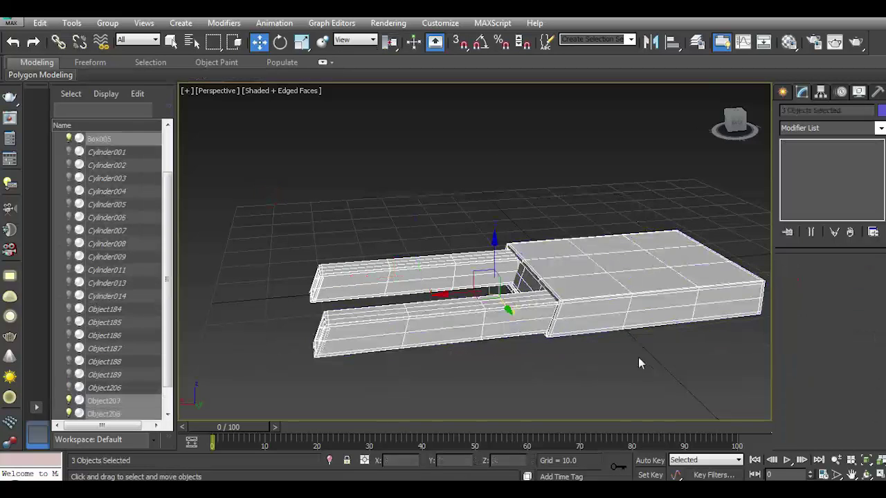
pyautogui.moveTo(734, 121); pyautogui.dragTo(659, 284)
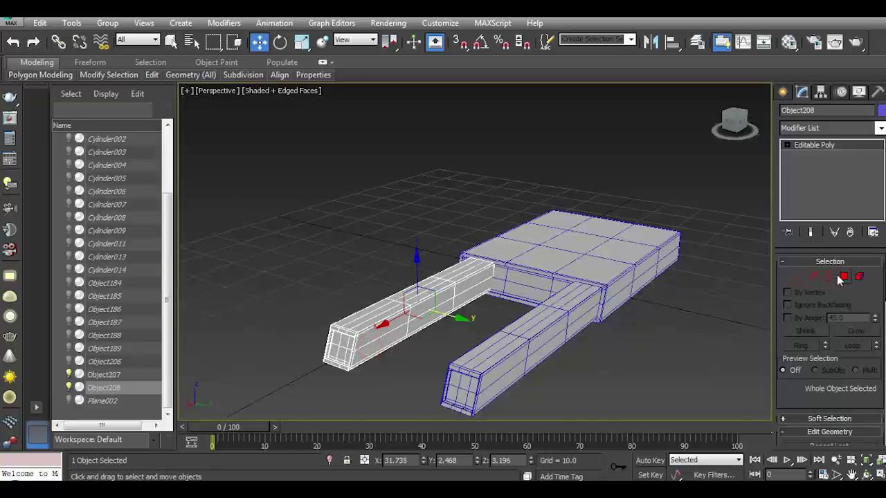
pyautogui.scroll(-3, 836, 275)
pyautogui.click(799, 404)
pyautogui.click(590, 247)
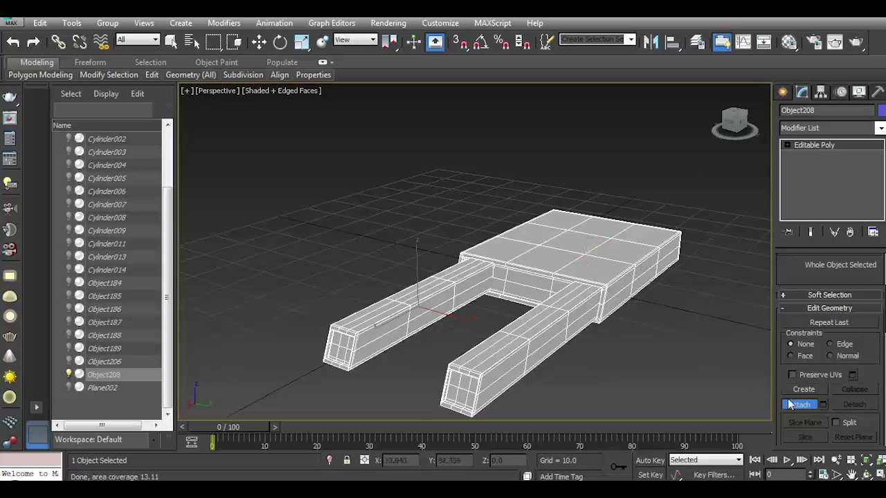
pyautogui.press('w')
# Select the end faces of both bars in Polygon mode.
pyautogui.press('4')
pyautogui.click(380, 346)
pyautogui.keyDown('ctrl'); pyautogui.click(360, 343); pyautogui.keyUp('ctrl')
pyautogui.keyDown('alt'); pyautogui.moveTo(380, 346); pyautogui.dragTo(546, 304, button='middle'); pyautogui.keyUp('alt')
pyautogui.keyDown('ctrl'); pyautogui.click(547, 305); pyautogui.keyUp('ctrl')
pyautogui.keyDown('ctrl'); pyautogui.click(581, 313); pyautogui.keyUp('ctrl')
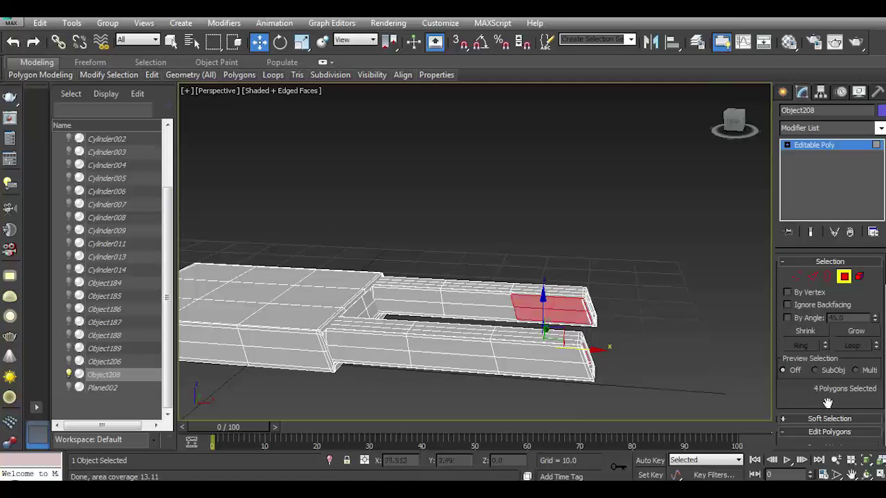
pyautogui.scroll(-3, 828, 402)
# Bridge the bar ends, closing the frame around the square opening.
pyautogui.click(822, 396)
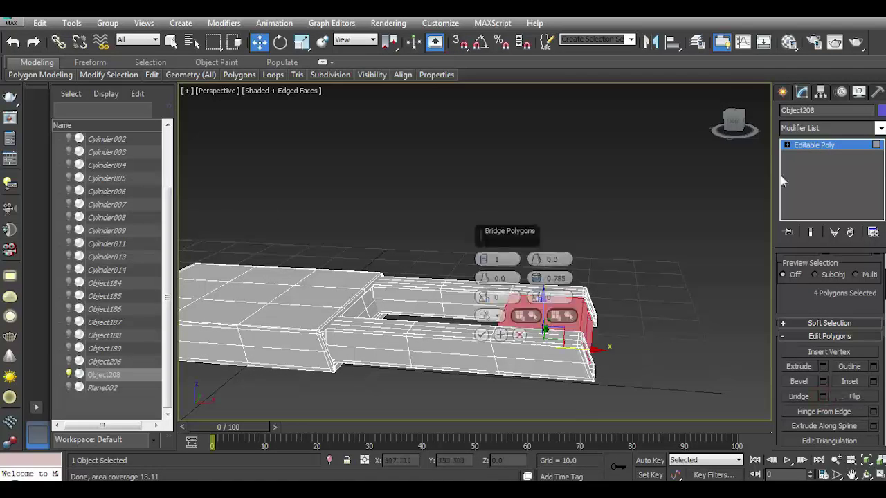
pyautogui.keyDown('alt'); pyautogui.moveTo(526, 325); pyautogui.dragTo(485, 332, button='middle'); pyautogui.keyUp('alt')
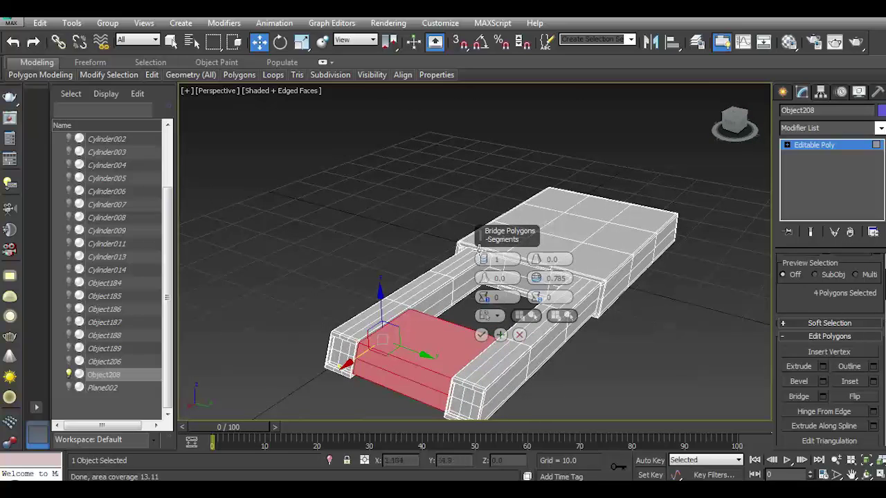
pyautogui.click(481, 335)
pyautogui.moveTo(484, 346)
pyautogui.keyDown('alt'); pyautogui.mouseDown(button='middle')
pyautogui.moveTo(643, 387)
pyautogui.moveTo(388, 240)
pyautogui.mouseUp(button='middle'); pyautogui.keyUp('alt')
pyautogui.click(661, 406)
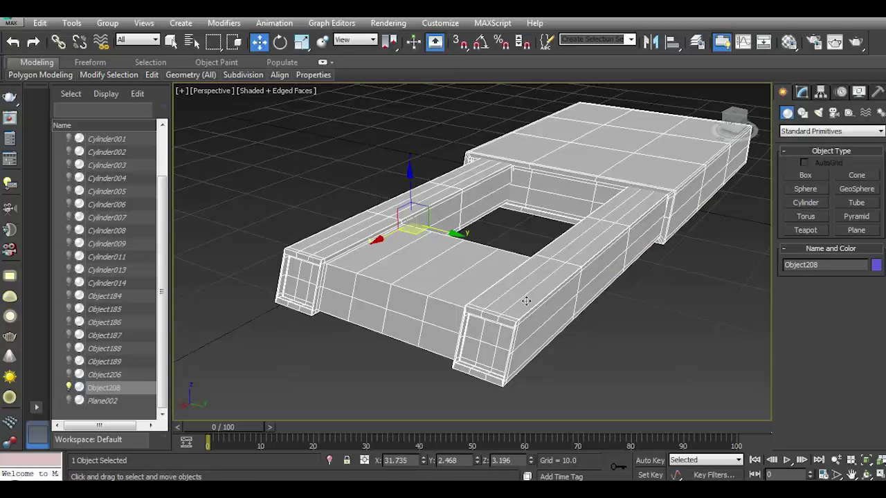
pyautogui.click(802, 92)
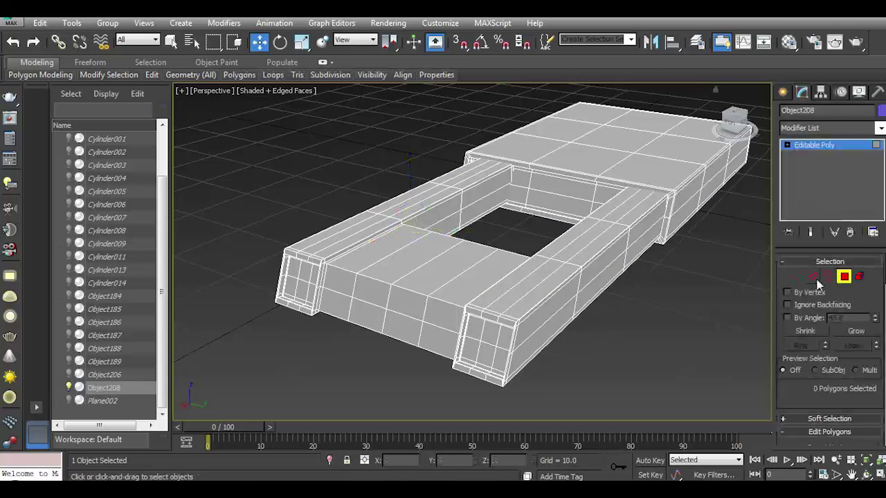
# Connect a ring of edges across Object208's frame to add a first support loop.
pyautogui.click(816, 280)
pyautogui.click(803, 346)
pyautogui.scroll(-3, 863, 399)
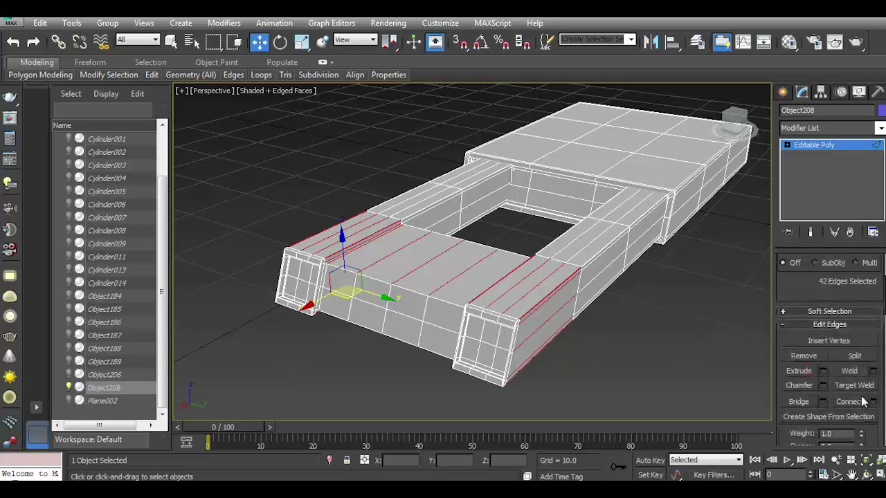
pyautogui.click(872, 401)
pyautogui.click(483, 320)
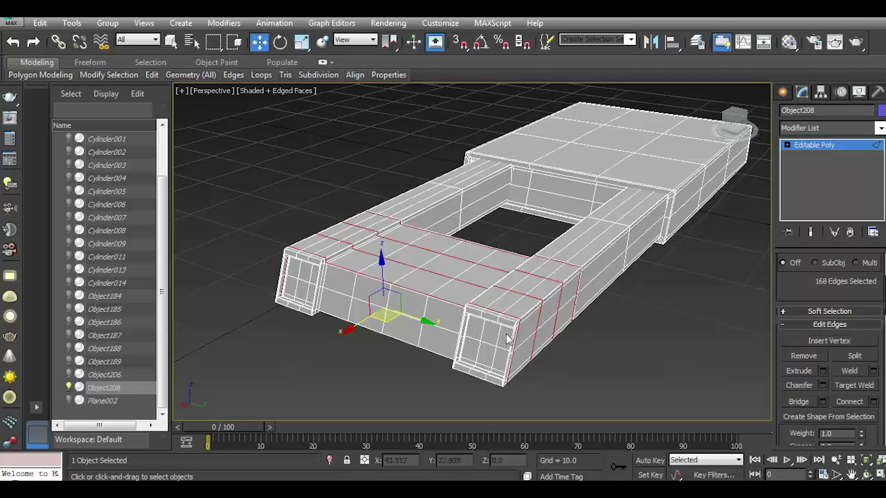
# Connect the outer-side edge ring with one segment, slid -81 toward the lower rim.
pyautogui.click(514, 337)
pyautogui.scroll(2, 806, 287)
pyautogui.click(805, 272)
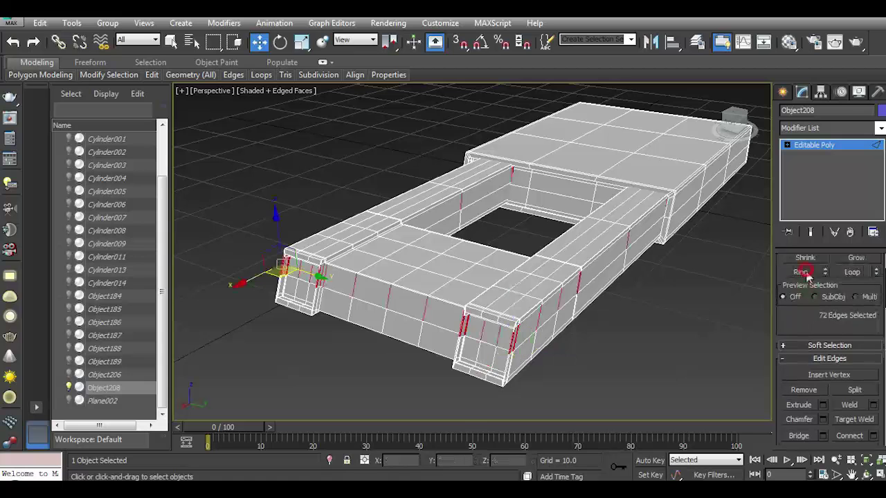
pyautogui.click(873, 434)
pyautogui.click(480, 262)
pyautogui.click(480, 262)
pyautogui.click(481, 262)
pyautogui.moveTo(482, 297); pyautogui.dragTo(482, 326)
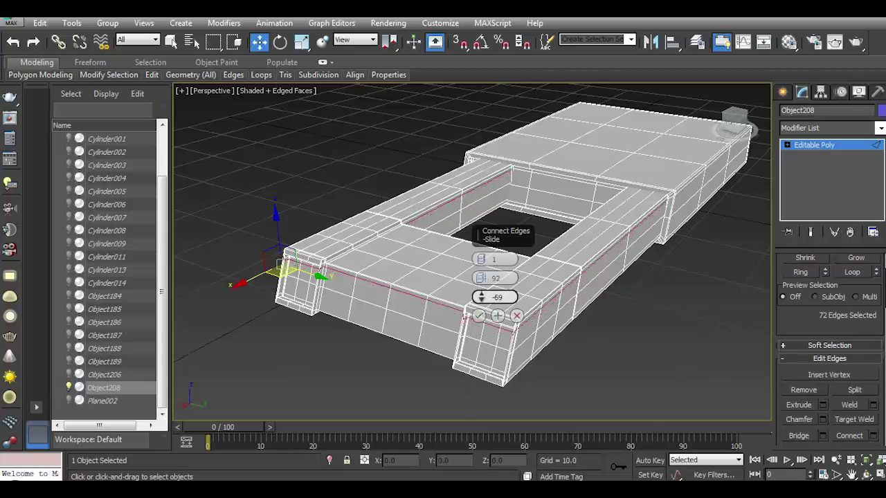
pyautogui.moveTo(482, 278); pyautogui.dragTo(486, 298)
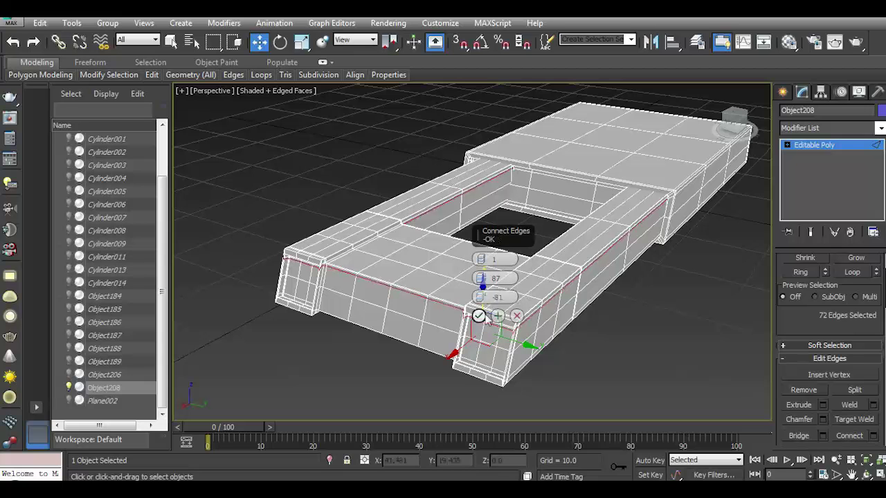
pyautogui.click(480, 315)
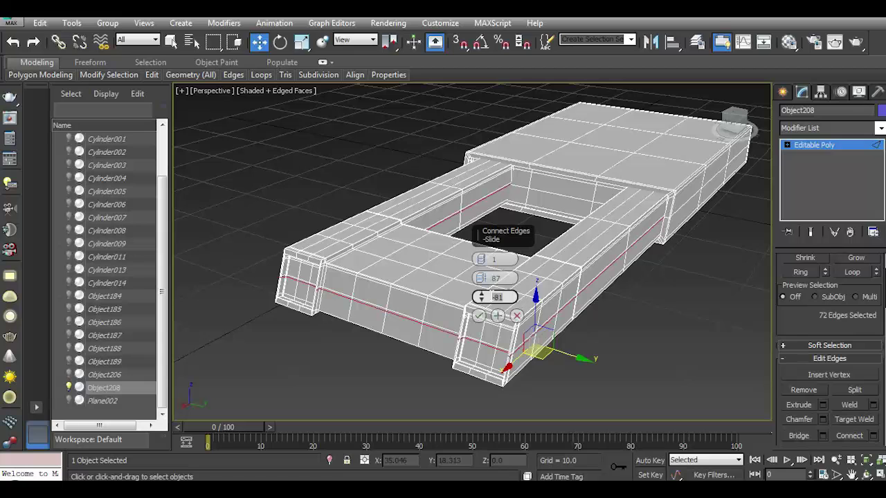
# Enter 1 as the second loop's slide amount, apply it, and exit edge editing.
pyautogui.write('81')
pyautogui.press('Return')
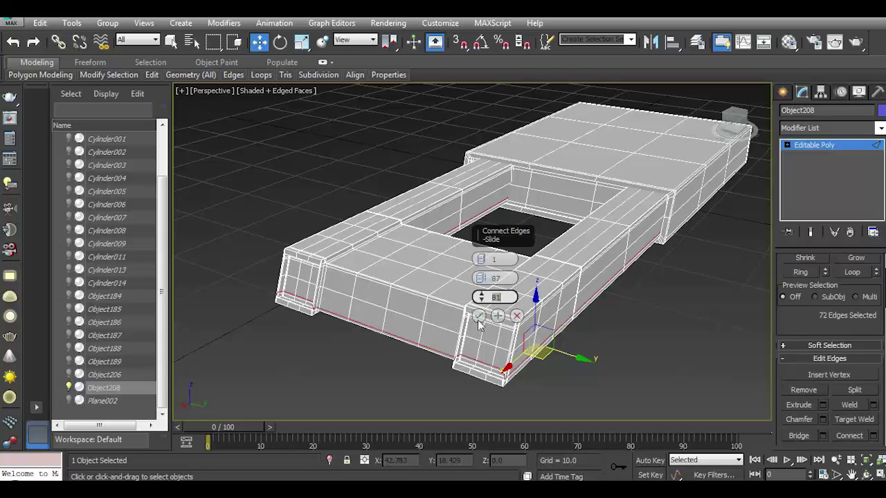
pyautogui.click(479, 316)
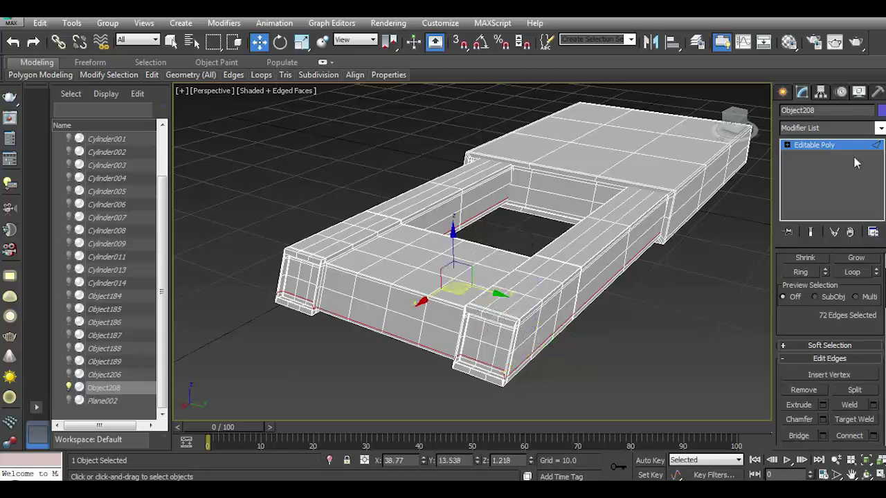
pyautogui.click(819, 152)
pyautogui.scroll(-3, 450, 339)
# Unhide the rest of the truck and move the frame piece onto the turret top.
pyautogui.scroll(-1, 430, 341)
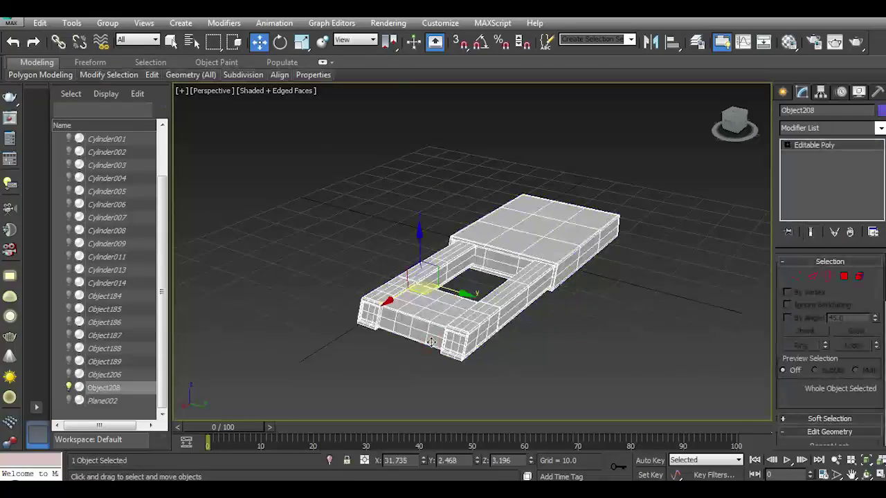
pyautogui.scroll(2, 129, 168)
pyautogui.hotkey('ctrl', 'a')
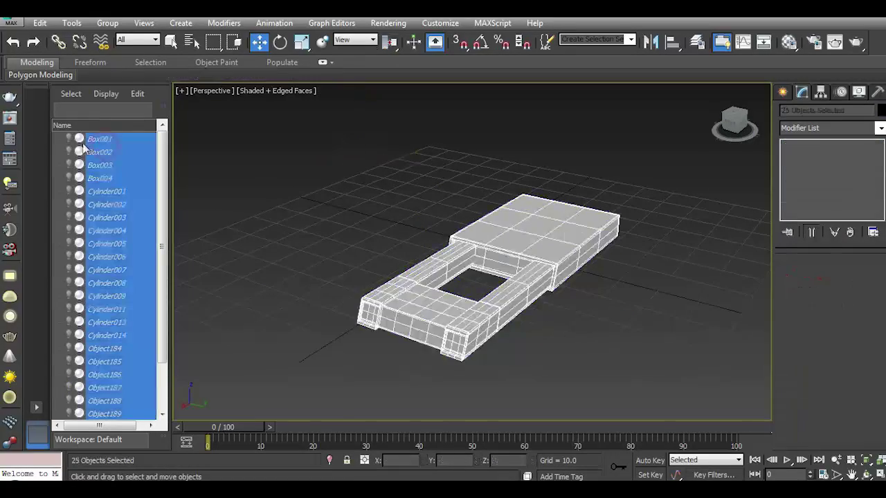
pyautogui.click(69, 139)
pyautogui.click(484, 318)
pyautogui.scroll(-4, 475, 360)
pyautogui.moveTo(532, 334)
pyautogui.keyDown('alt'); pyautogui.mouseDown(button='middle')
pyautogui.moveTo(624, 223)
pyautogui.moveTo(642, 184)
pyautogui.mouseUp(button='middle'); pyautogui.keyUp('alt')
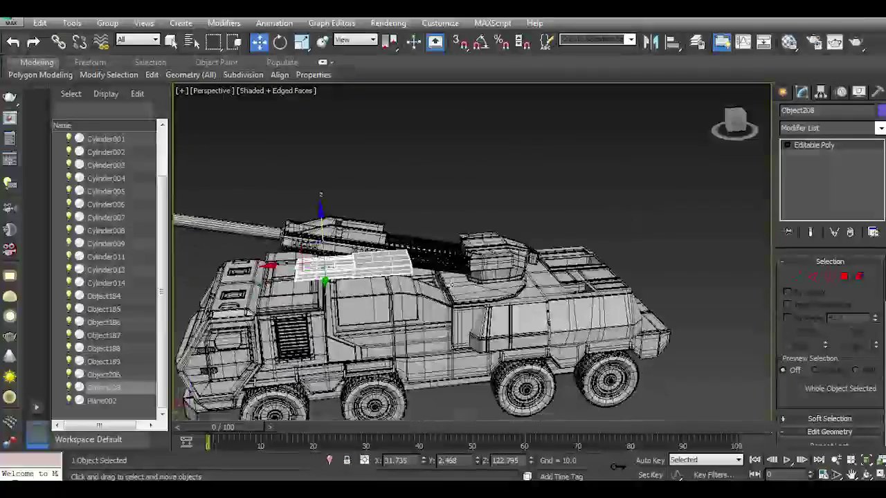
pyautogui.scroll(2, 591, 312)
pyautogui.moveTo(242, 225)
pyautogui.mouseDown()
pyautogui.moveTo(469, 211)
pyautogui.moveTo(476, 272)
pyautogui.mouseUp()
pyautogui.moveTo(472, 329); pyautogui.dragTo(457, 291)
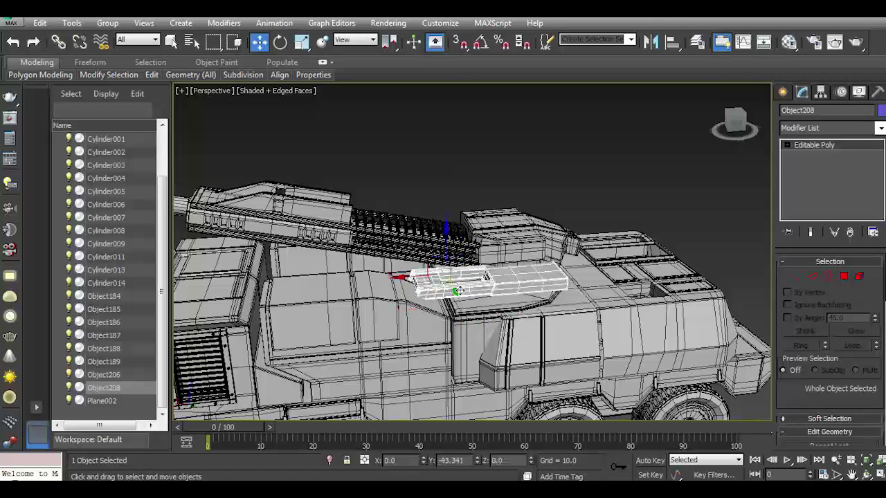
# Raise the turret's upper block and reposition the base plate under the gun, slightly higher.
pyautogui.scroll(3, 446, 239)
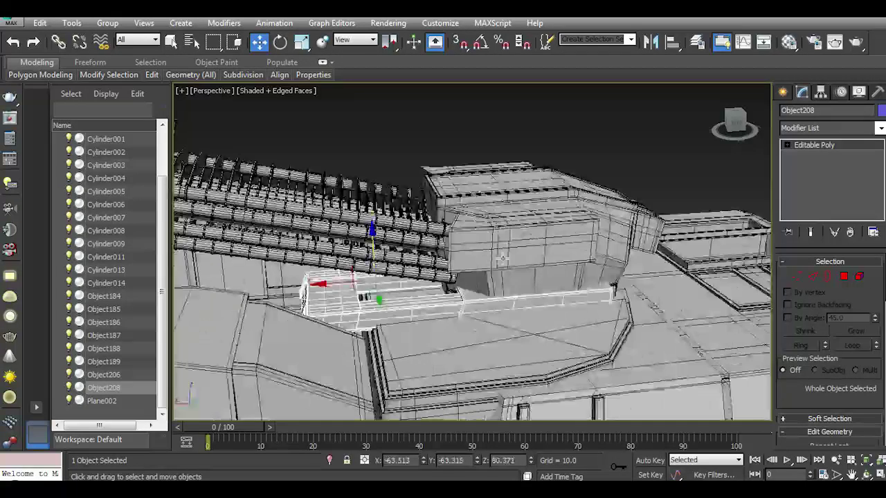
pyautogui.click(502, 256)
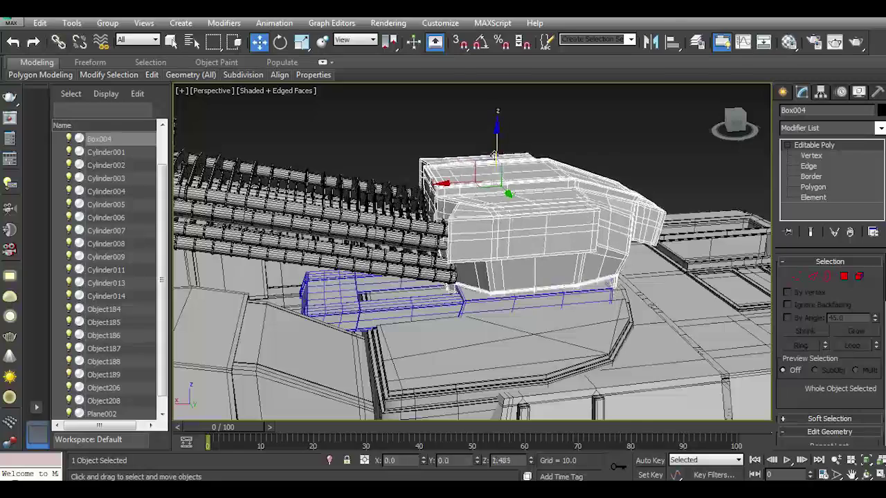
pyautogui.moveTo(494, 165); pyautogui.dragTo(496, 144)
pyautogui.click(420, 299)
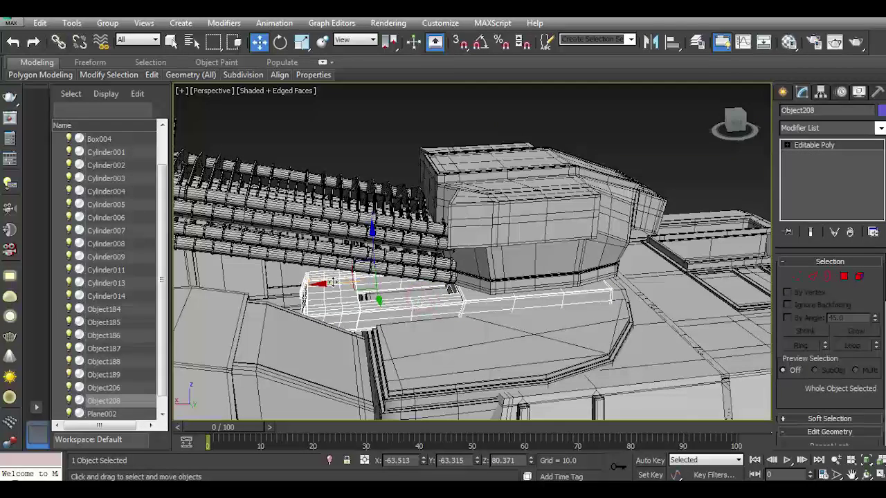
pyautogui.moveTo(333, 282); pyautogui.dragTo(395, 267)
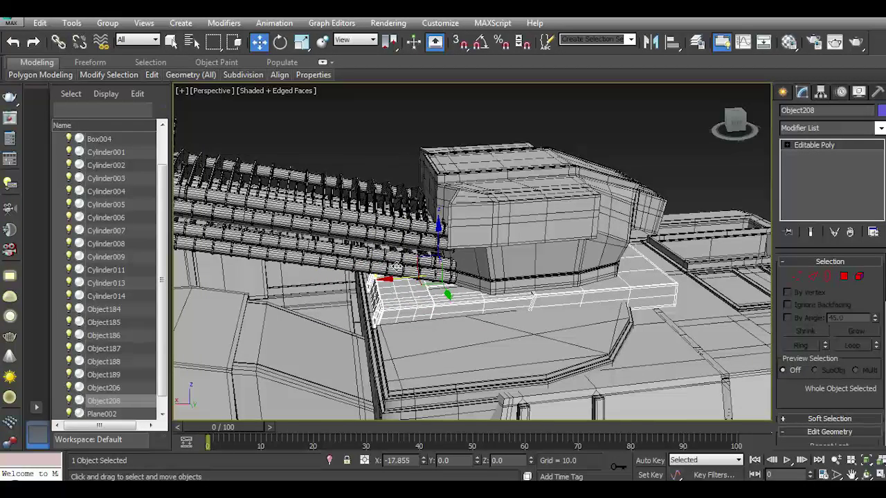
pyautogui.moveTo(437, 237); pyautogui.dragTo(438, 230)
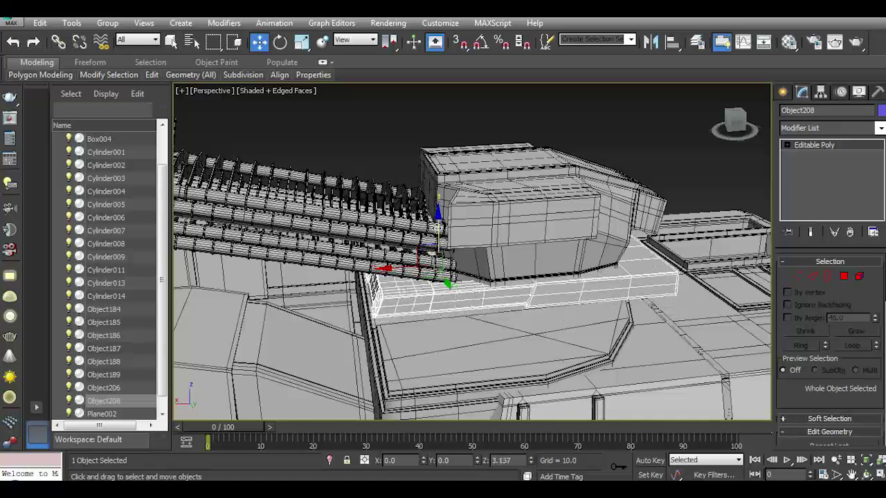
pyautogui.moveTo(405, 268); pyautogui.dragTo(402, 268)
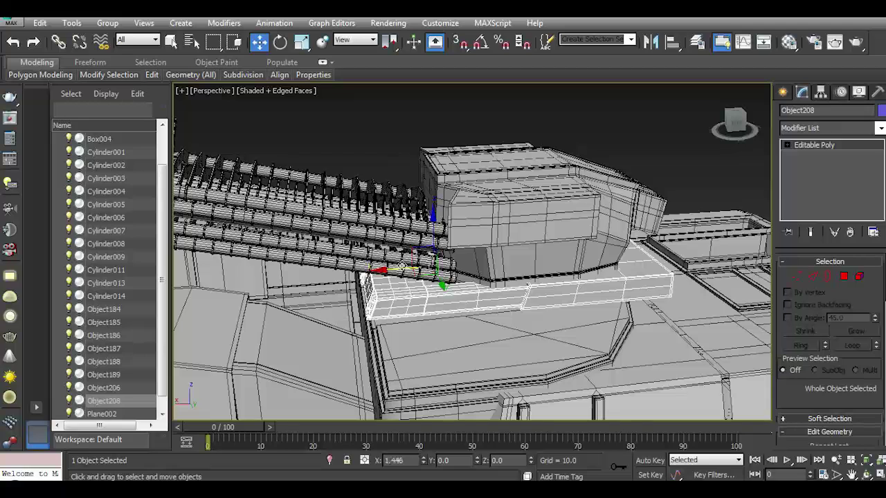
# Shift Box004 along X and raise it onto the plate, then marquee-select the gun parts.
pyautogui.click(490, 224)
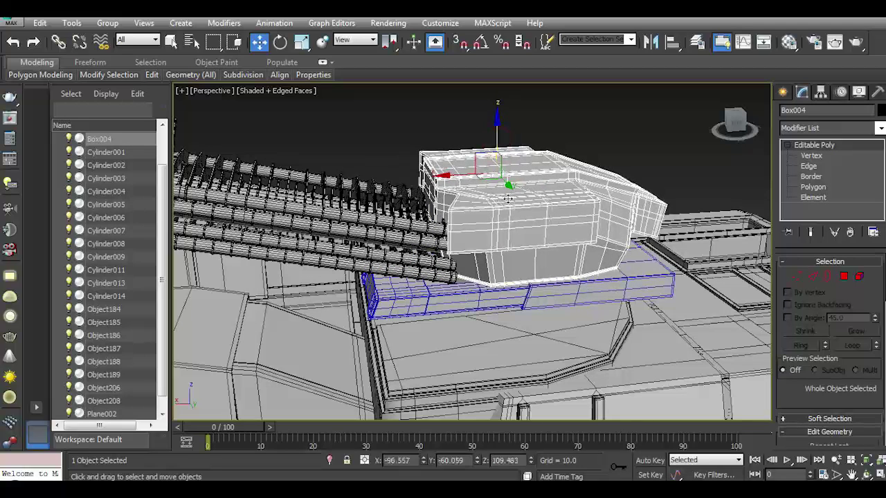
pyautogui.moveTo(458, 177); pyautogui.dragTo(488, 181)
pyautogui.moveTo(529, 137); pyautogui.dragTo(533, 127)
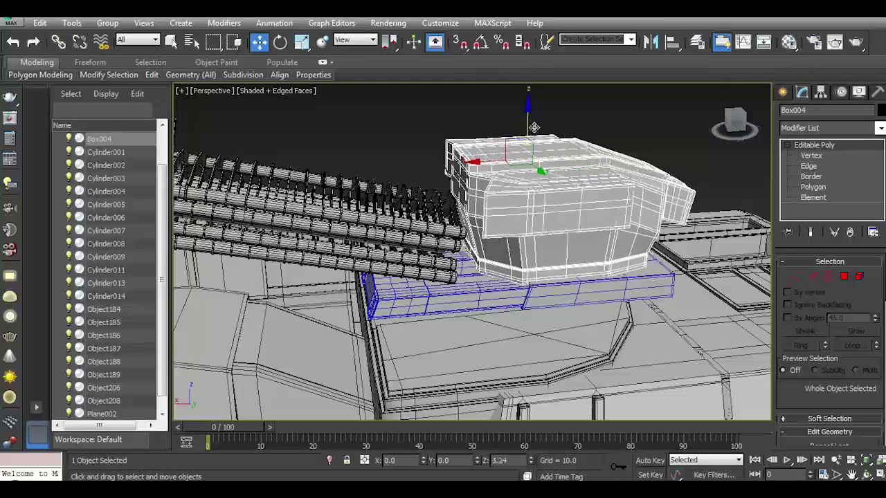
pyautogui.moveTo(493, 161); pyautogui.dragTo(488, 160)
pyautogui.scroll(-6, 482, 161)
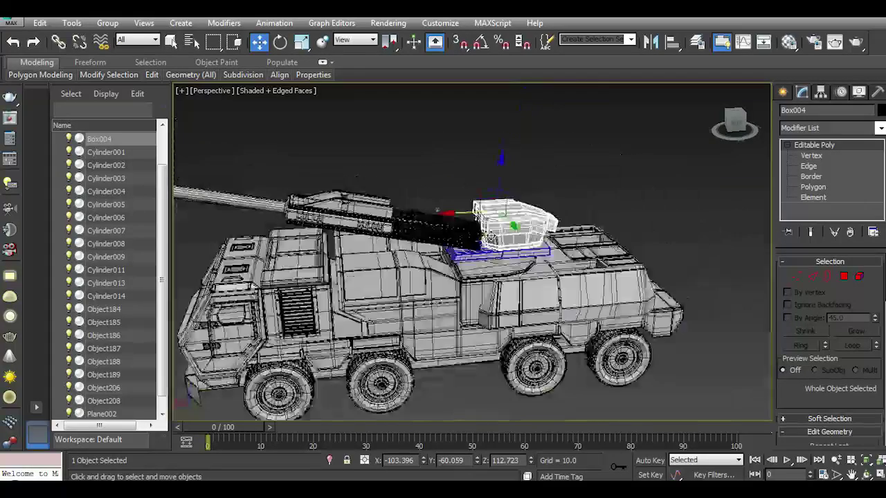
pyautogui.moveTo(442, 230); pyautogui.dragTo(454, 239)
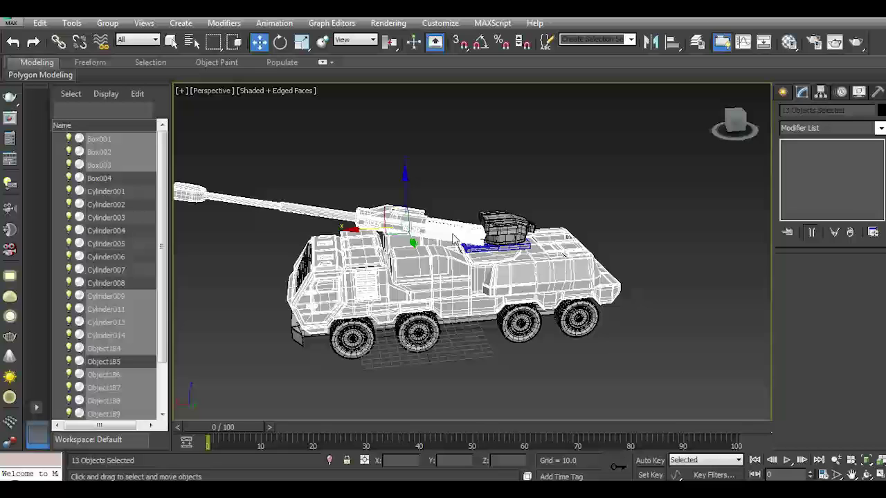
# Slide the gun assembly forward along its length and raise it slightly.
pyautogui.keyDown('alt'); pyautogui.click(450, 279); pyautogui.keyUp('alt')
pyautogui.scroll(3, 450, 278)
pyautogui.moveTo(359, 220); pyautogui.dragTo(353, 216)
pyautogui.moveTo(399, 179); pyautogui.dragTo(399, 174)
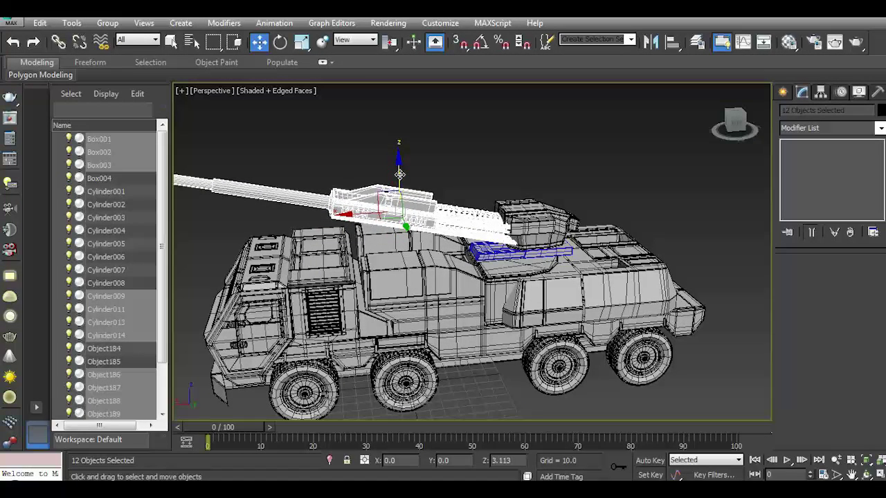
pyautogui.click(628, 184)
# Change the turret base plate's object colour to black.
pyautogui.moveTo(734, 123); pyautogui.dragTo(719, 125)
pyautogui.moveTo(519, 274); pyautogui.dragTo(562, 286, button='middle')
pyautogui.click(540, 264)
pyautogui.click(880, 110)
pyautogui.click(545, 278)
pyautogui.click(510, 319)
pyautogui.click(716, 234)
# Scale the base plate wider and shift it along its width.
pyautogui.moveTo(734, 121); pyautogui.dragTo(723, 134)
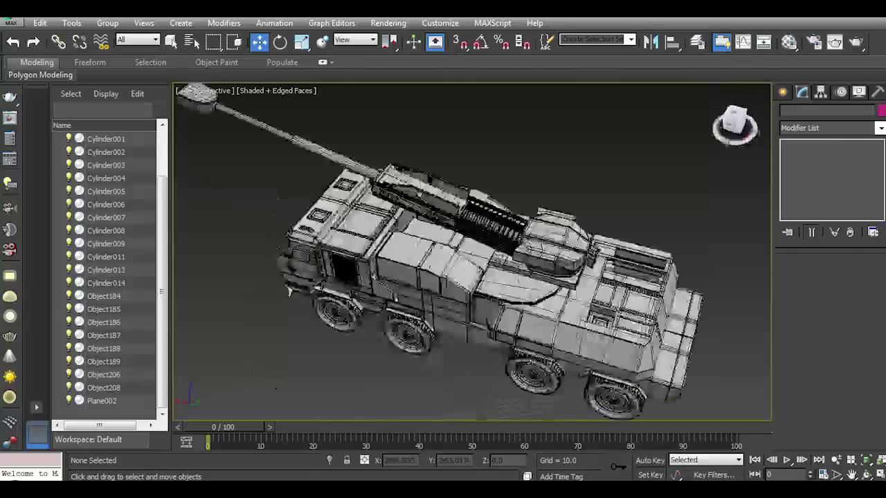
pyautogui.scroll(3, 503, 247)
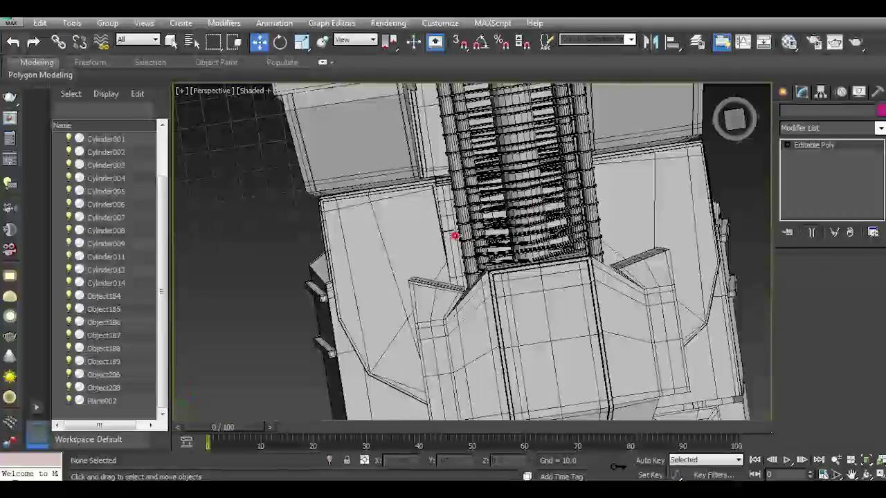
pyautogui.click(454, 236)
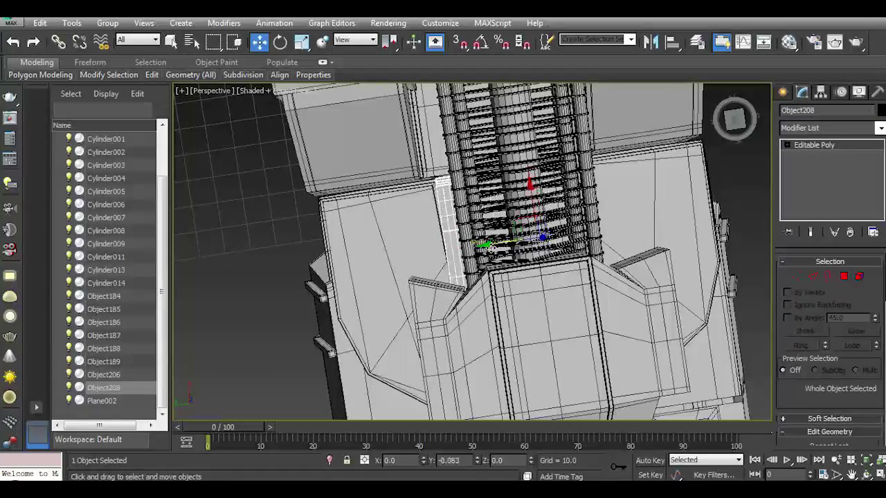
pyautogui.press('r')
pyautogui.moveTo(597, 231); pyautogui.dragTo(608, 229)
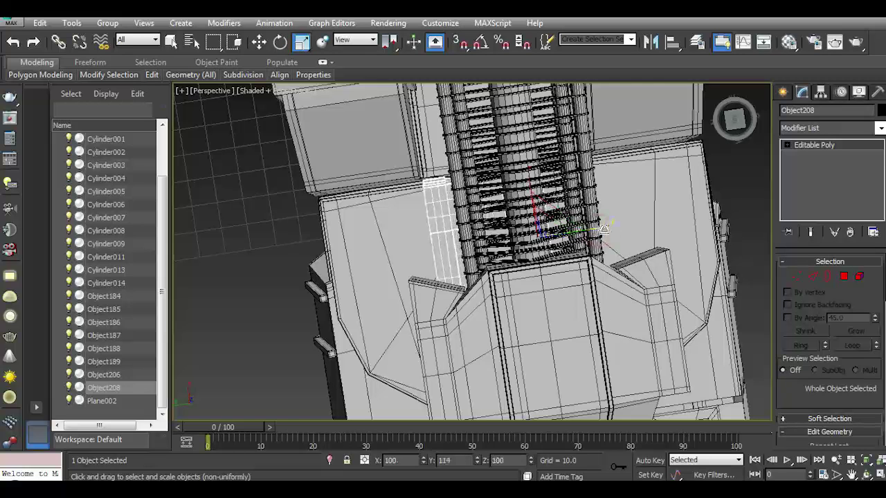
pyautogui.click(258, 42)
pyautogui.moveTo(500, 247); pyautogui.dragTo(516, 238)
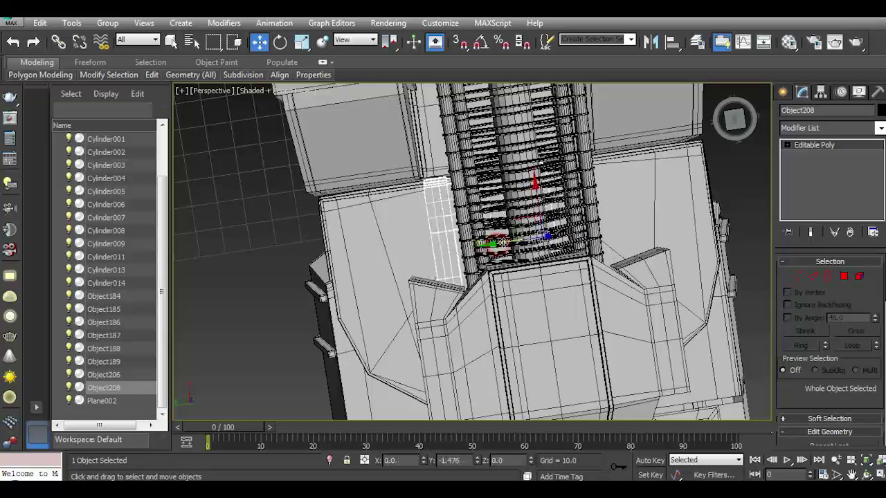
pyautogui.keyDown('alt'); pyautogui.moveTo(512, 244); pyautogui.dragTo(527, 299, button='middle'); pyautogui.keyUp('alt')
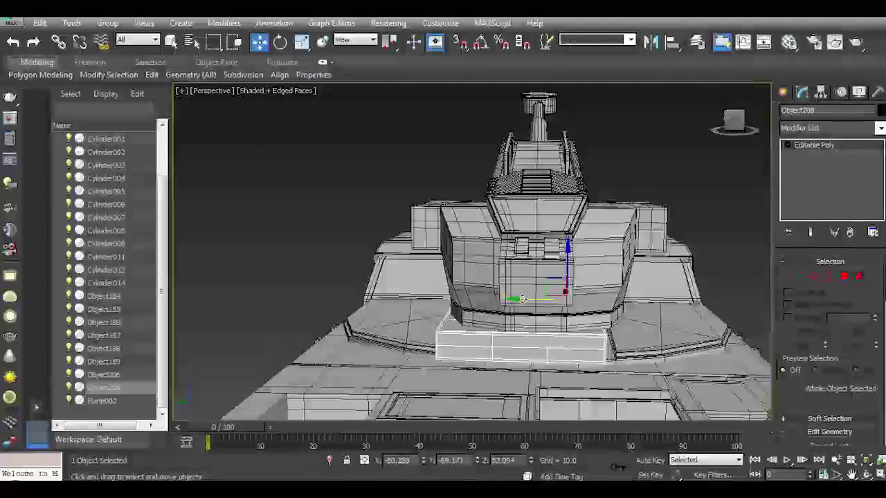
# Widen the plate further with non-uniform scaling along its width to fit beneath the turret.
pyautogui.click(305, 46)
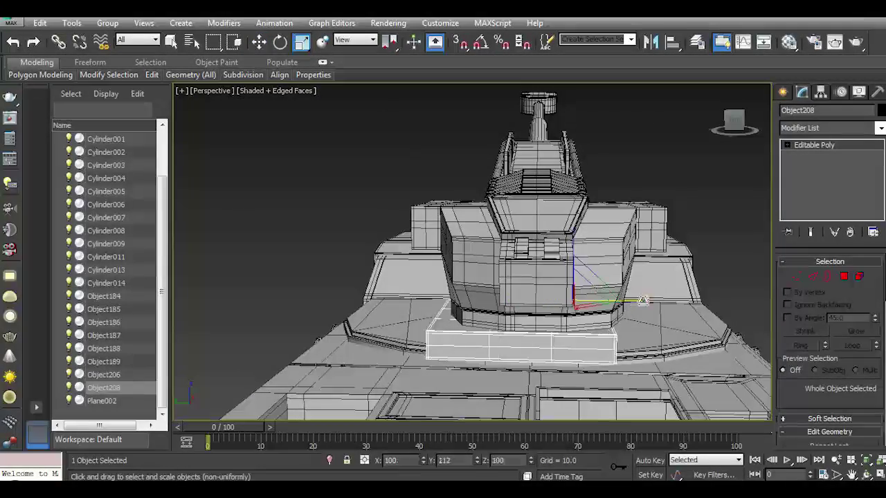
pyautogui.moveTo(642, 300); pyautogui.dragTo(647, 299)
pyautogui.click(260, 42)
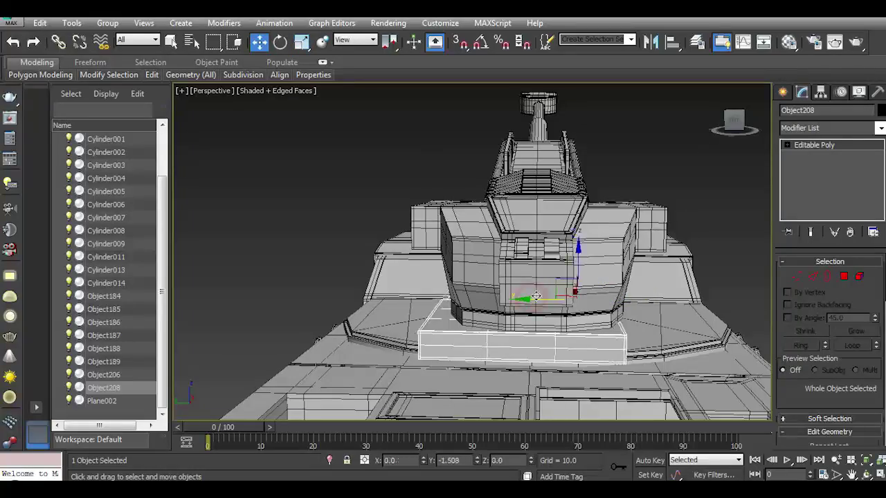
pyautogui.moveTo(707, 132); pyautogui.dragTo(678, 159)
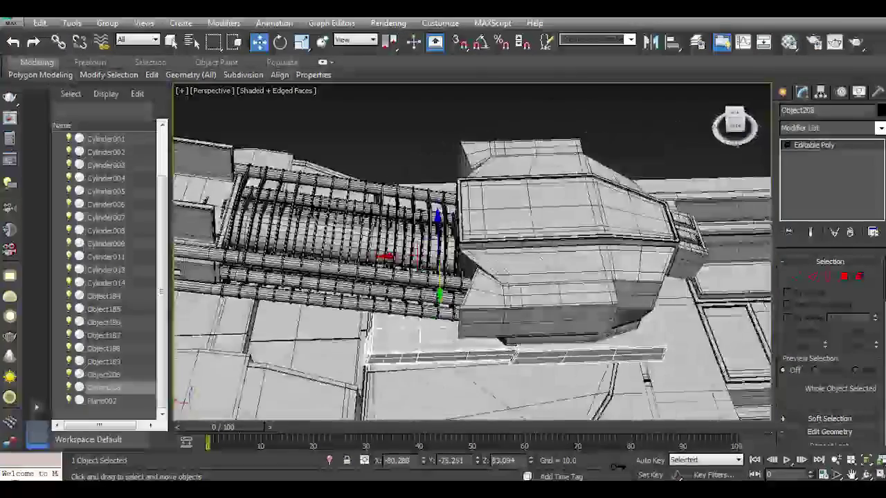
pyautogui.moveTo(735, 125); pyautogui.dragTo(698, 148)
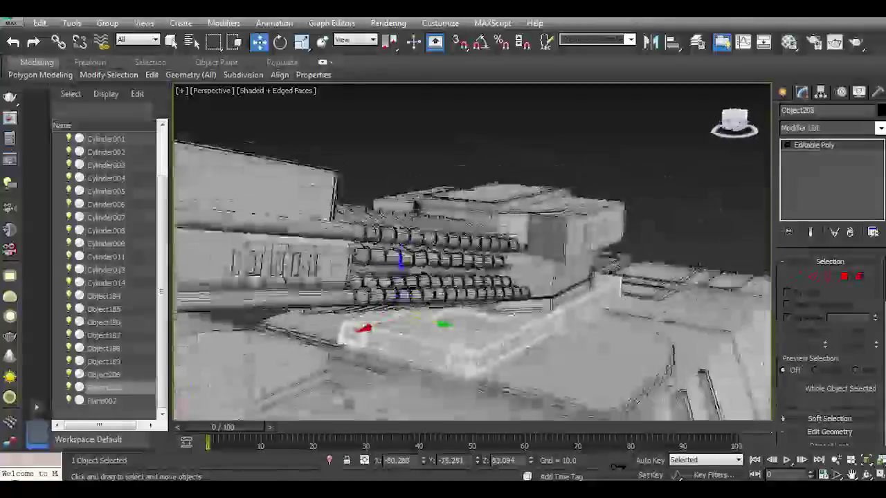
pyautogui.click(304, 42)
pyautogui.moveTo(310, 42); pyautogui.dragTo(305, 60)
pyautogui.moveTo(443, 324); pyautogui.dragTo(460, 329)
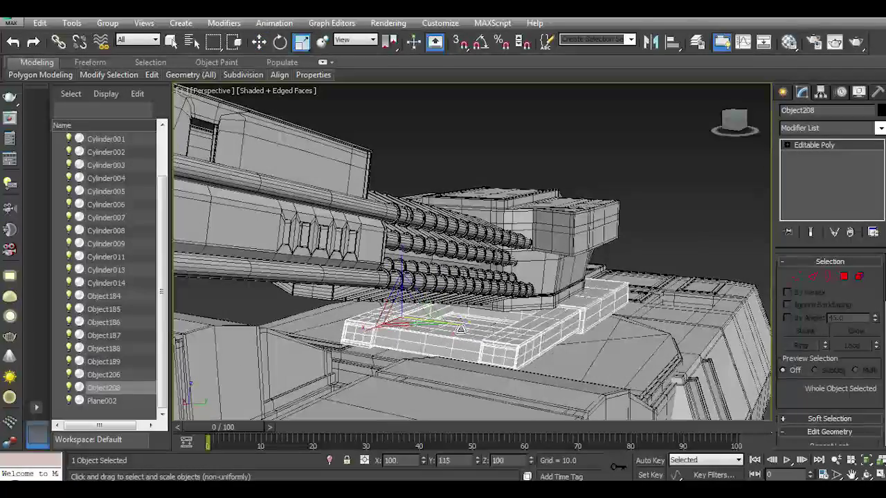
pyautogui.moveTo(735, 121); pyautogui.dragTo(563, 246)
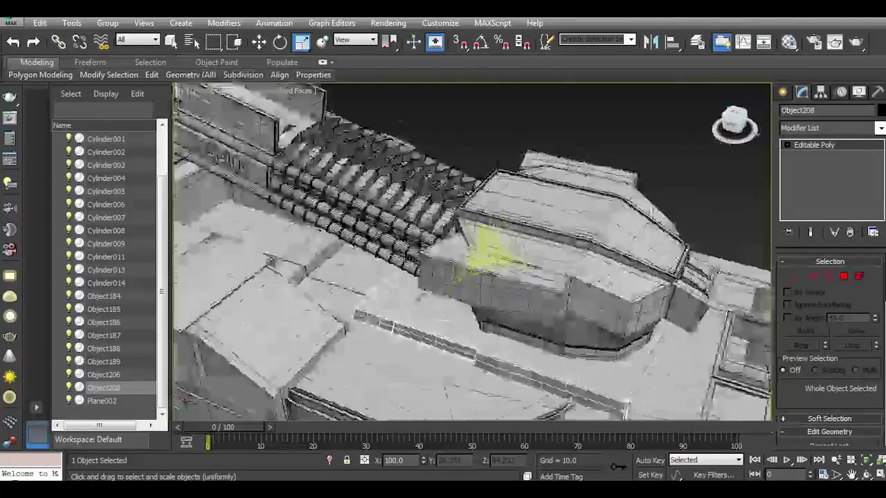
pyautogui.click(747, 255)
pyautogui.keyDown('alt'); pyautogui.moveTo(664, 246); pyautogui.dragTo(524, 284, button='middle'); pyautogui.keyUp('alt')
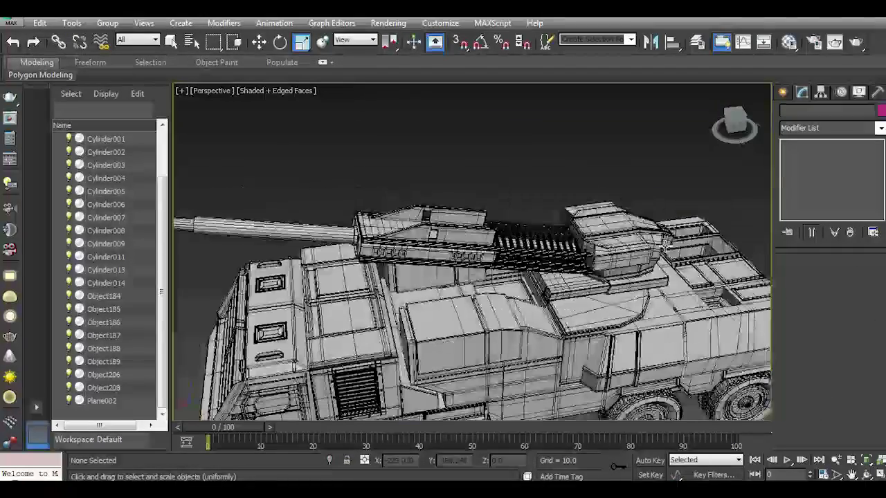
# Select the base plate and pick a strip of three side faces at polygon level.
pyautogui.scroll(5, 524, 285)
pyautogui.click(574, 228)
pyautogui.press('w')
pyautogui.press('1')
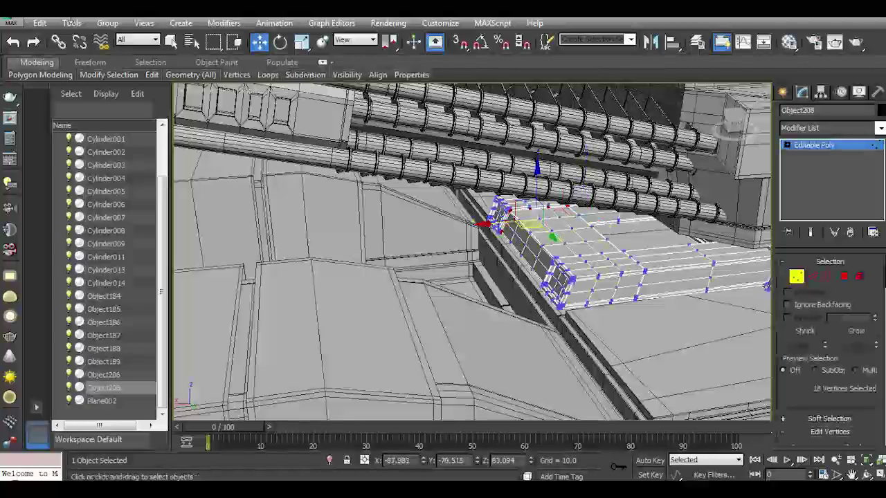
pyautogui.click(844, 277)
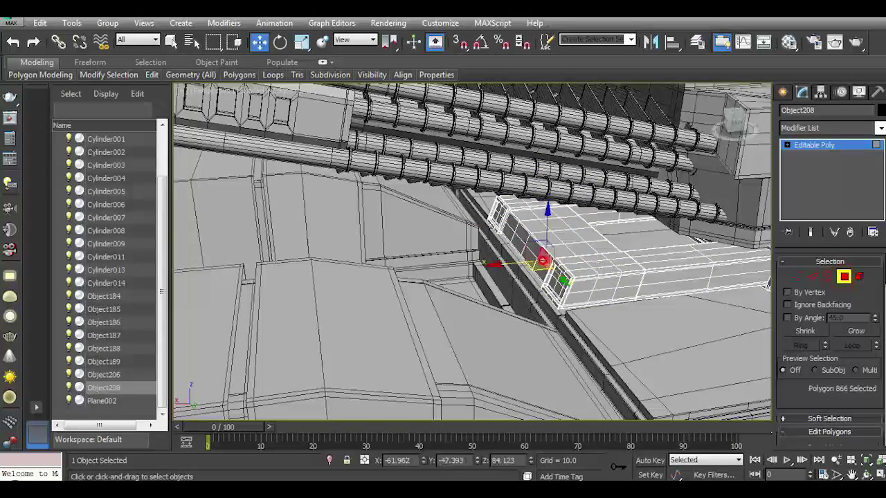
pyautogui.scroll(3, 550, 265)
pyautogui.keyDown('ctrl'); pyautogui.click(546, 263); pyautogui.keyUp('ctrl')
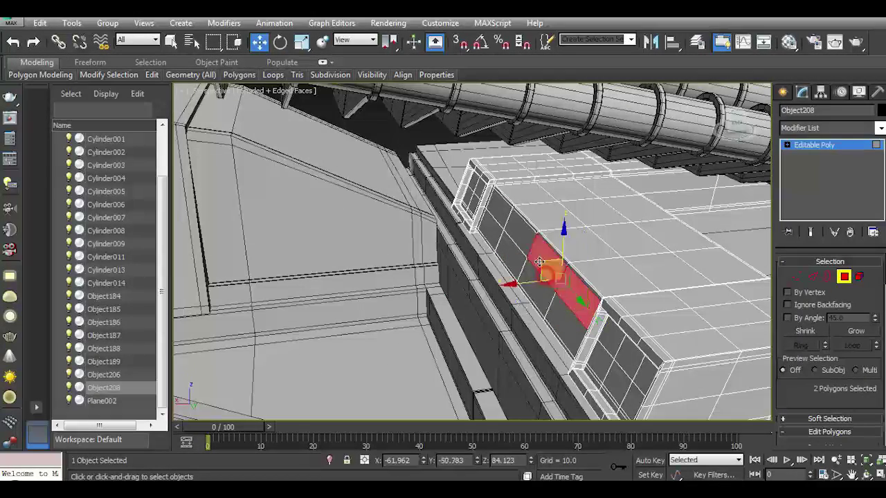
pyautogui.keyDown('ctrl'); pyautogui.click(523, 235); pyautogui.keyUp('ctrl')
pyautogui.keyDown('ctrl'); pyautogui.click(498, 208); pyautogui.keyUp('ctrl')
# Extrude the end faces outward 16.209 and extrude again, nudging their height between passes.
pyautogui.scroll(-1, 828, 363)
pyautogui.scroll(-2, 828, 362)
pyautogui.click(821, 366)
pyautogui.moveTo(479, 278); pyautogui.dragTo(488, 251)
pyautogui.click(478, 296)
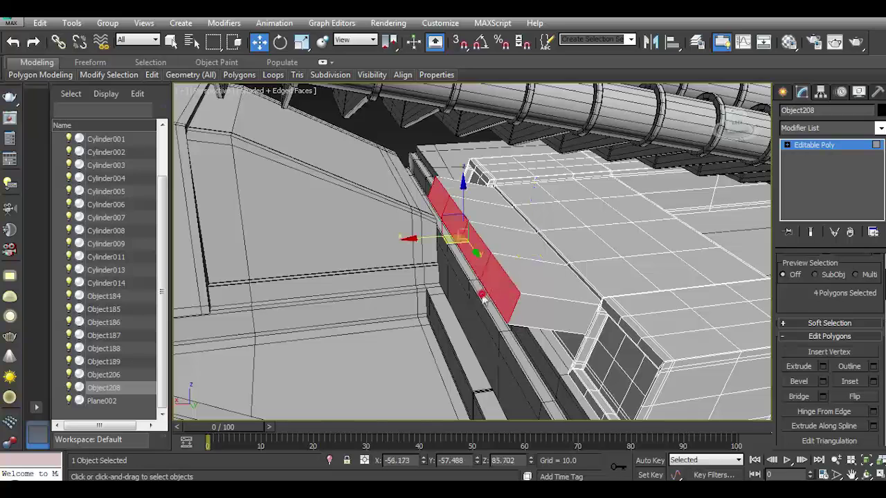
pyautogui.moveTo(467, 198); pyautogui.dragTo(466, 206)
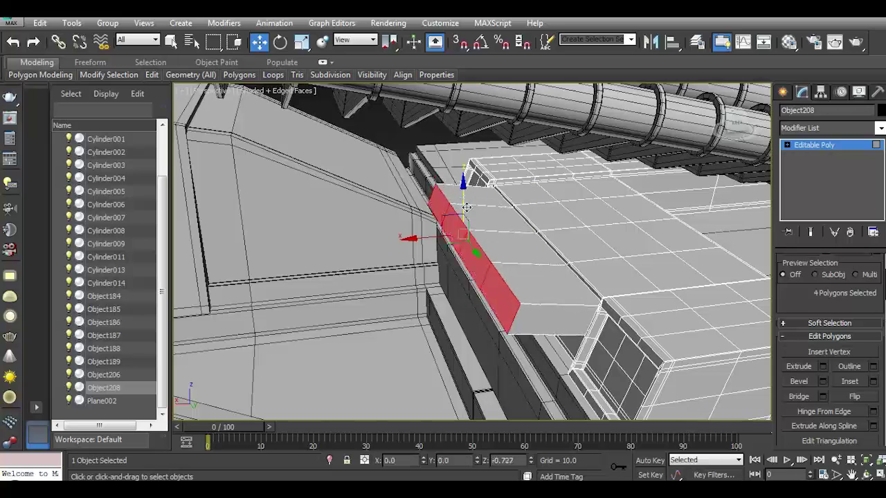
pyautogui.click(823, 368)
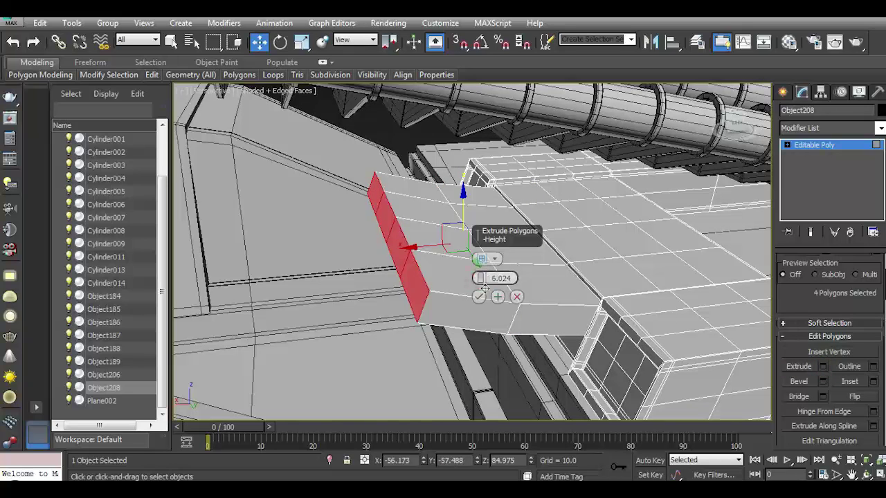
pyautogui.click(479, 296)
pyautogui.moveTo(391, 197); pyautogui.dragTo(395, 189)
# Taper the end faces, extrude them longer toward the gun, and raise them near the barrels.
pyautogui.click(303, 41)
pyautogui.moveTo(402, 247); pyautogui.dragTo(397, 235)
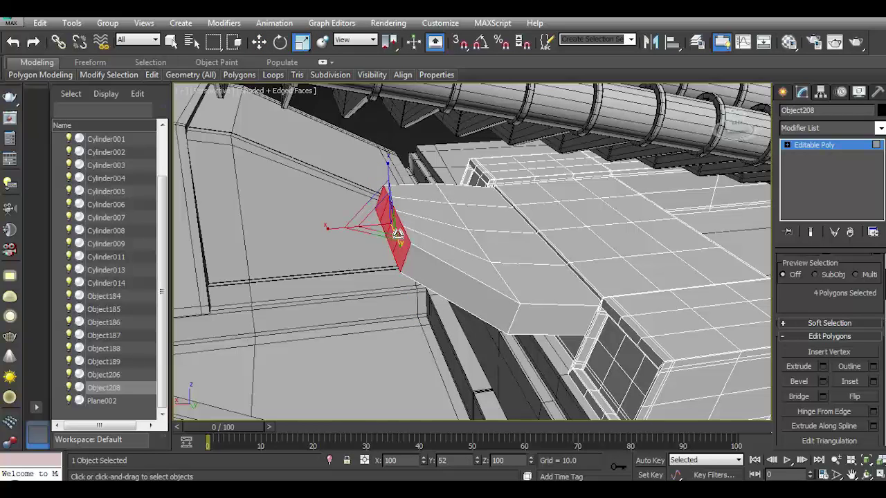
pyautogui.click(822, 366)
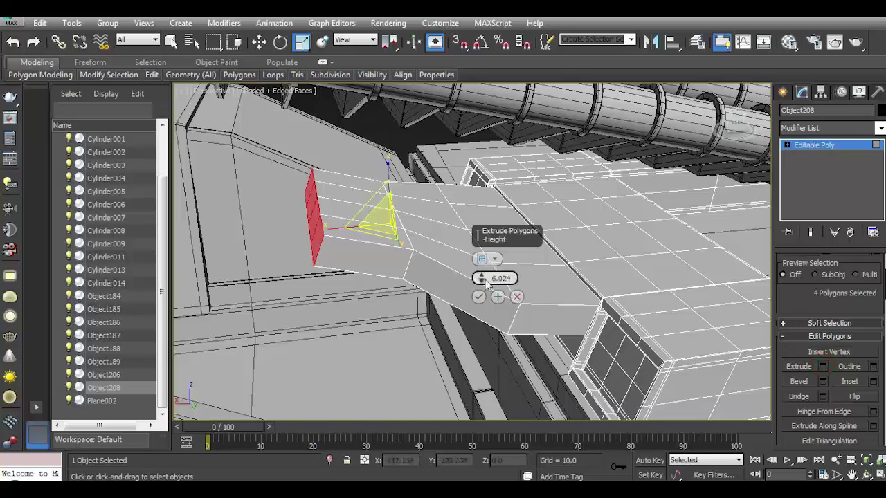
pyautogui.moveTo(485, 281); pyautogui.dragTo(471, 242)
pyautogui.keyDown('alt'); pyautogui.moveTo(566, 285); pyautogui.dragTo(553, 320, button='middle'); pyautogui.keyUp('alt')
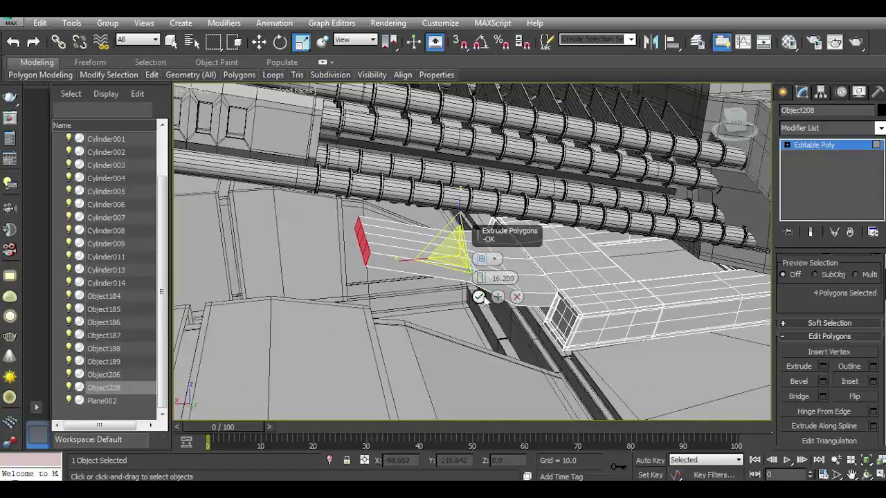
pyautogui.click(478, 296)
pyautogui.click(259, 43)
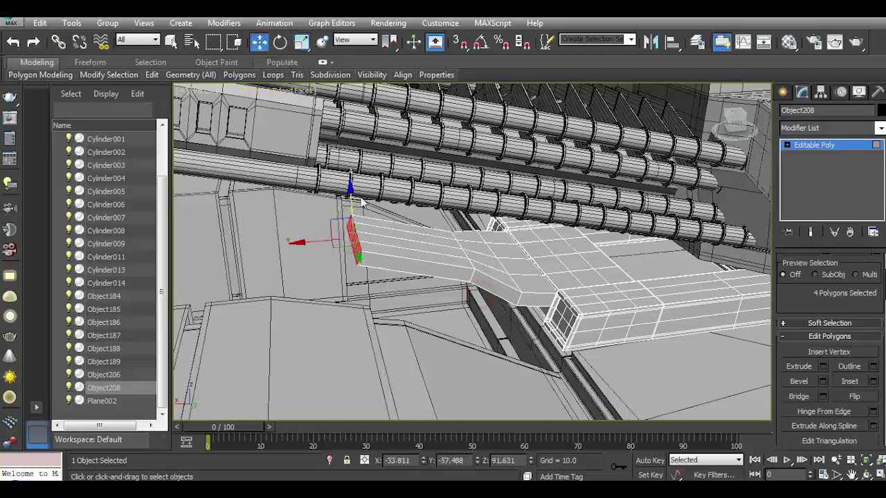
pyautogui.moveTo(322, 241); pyautogui.dragTo(322, 223)
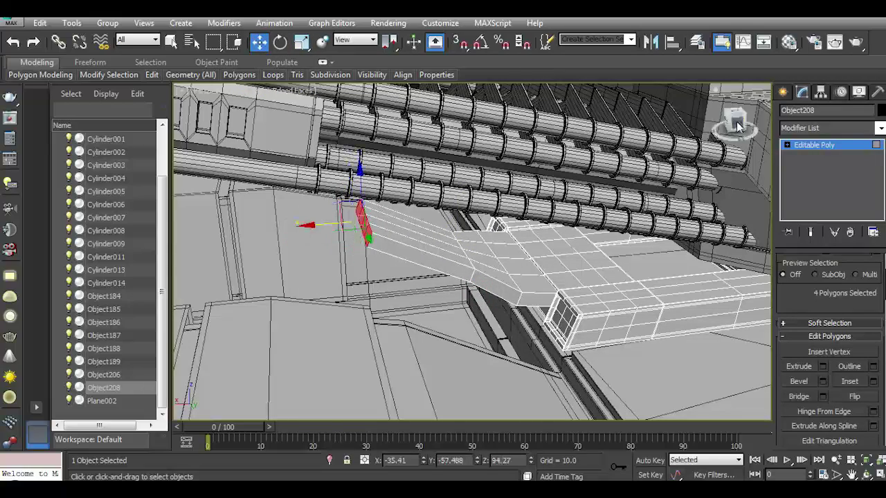
pyautogui.moveTo(737, 126); pyautogui.dragTo(369, 163)
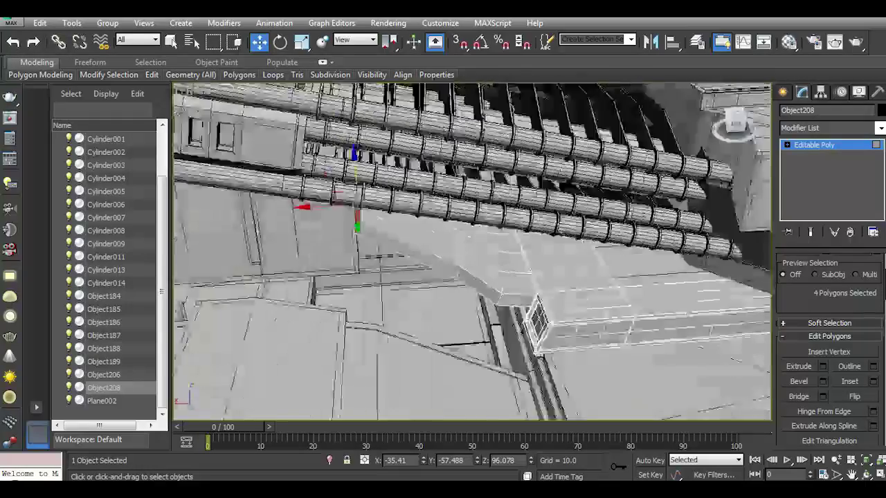
pyautogui.keyDown('alt'); pyautogui.moveTo(365, 146); pyautogui.dragTo(652, 362, button='middle'); pyautogui.keyUp('alt')
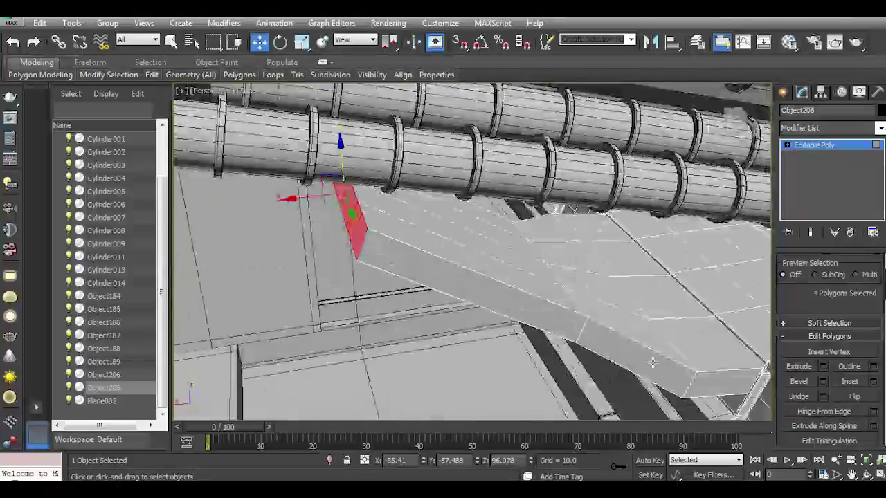
# Add two lengthwise edge loops along the bar with Connect set to 2 segments, then save.
pyautogui.press('2')
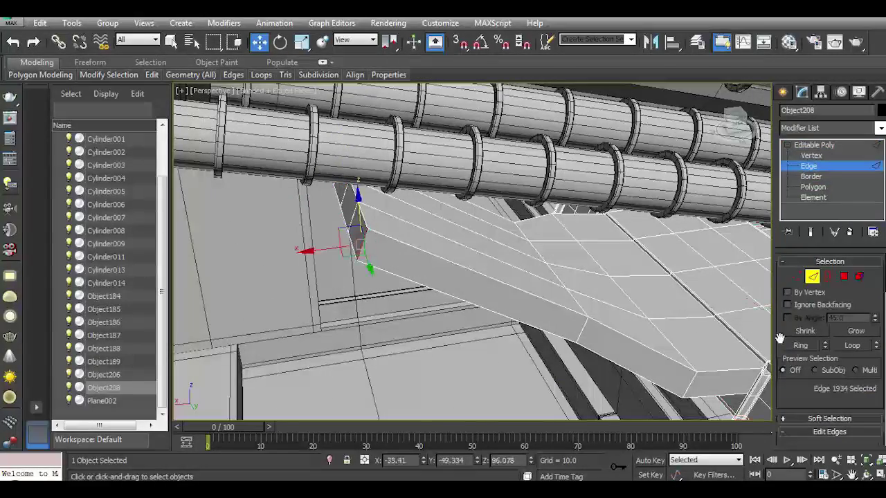
pyautogui.click(799, 344)
pyautogui.scroll(-3, 796, 346)
pyautogui.click(872, 422)
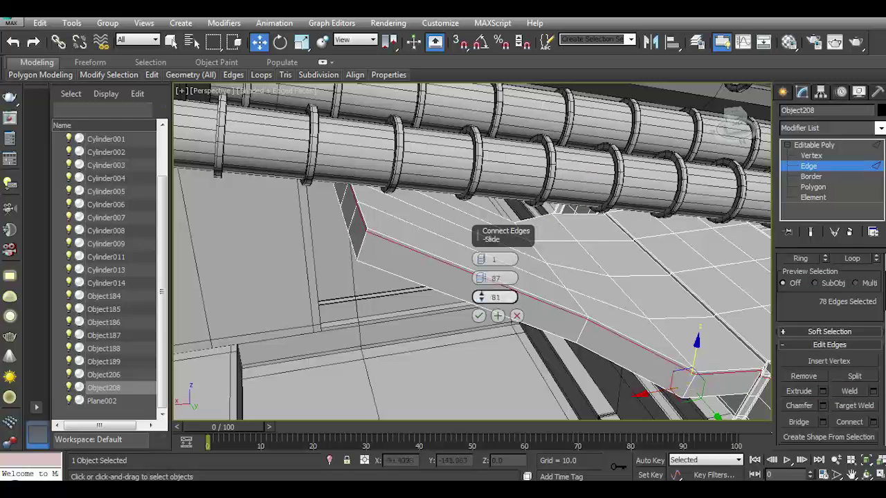
pyautogui.moveTo(481, 258); pyautogui.dragTo(481, 251)
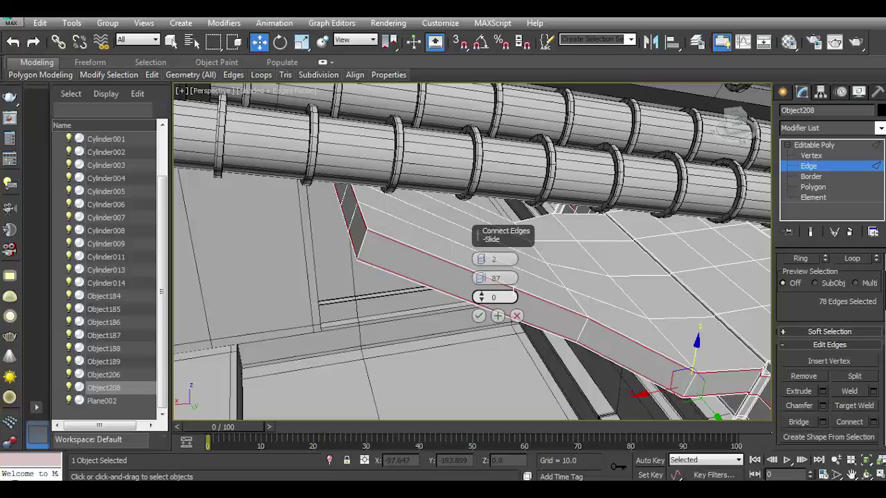
pyautogui.click(478, 315)
pyautogui.click(11, 23)
pyautogui.click(417, 261)
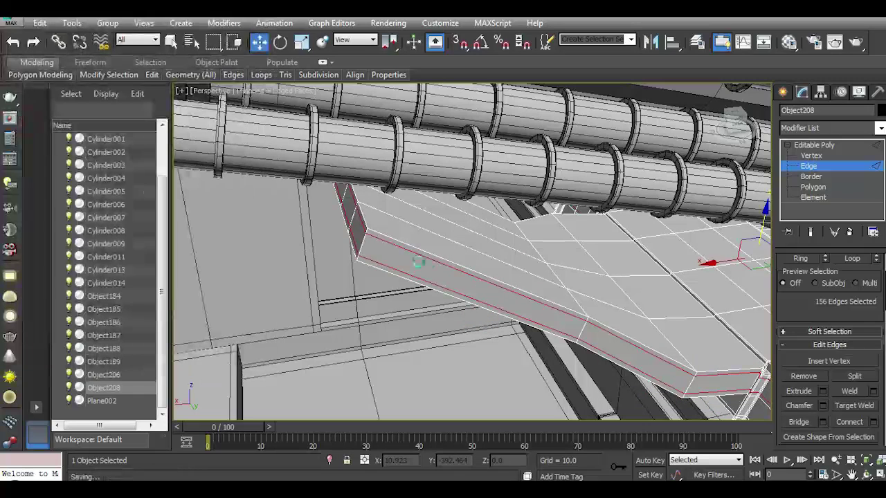
# Insert a cross edge loop near the bend with Swift Loop and save the scene again.
pyautogui.keyDown('alt'); pyautogui.moveTo(439, 258); pyautogui.dragTo(384, 272, button='middle'); pyautogui.keyUp('alt')
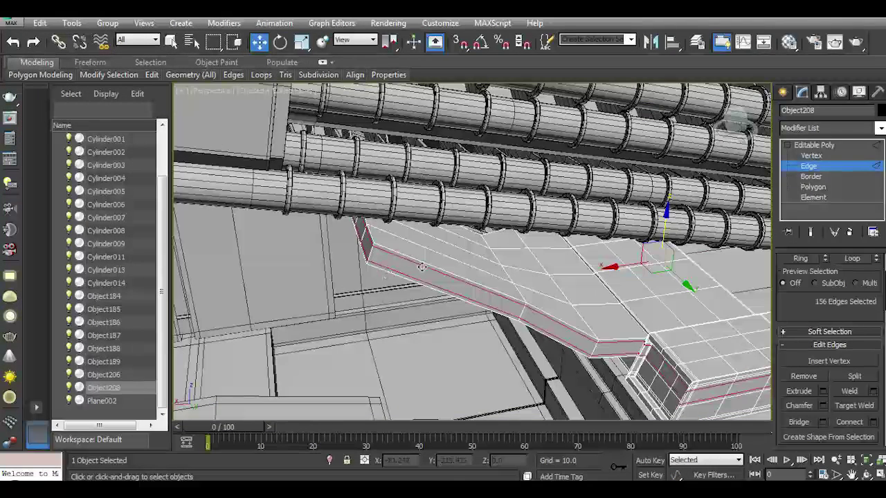
pyautogui.click(258, 109)
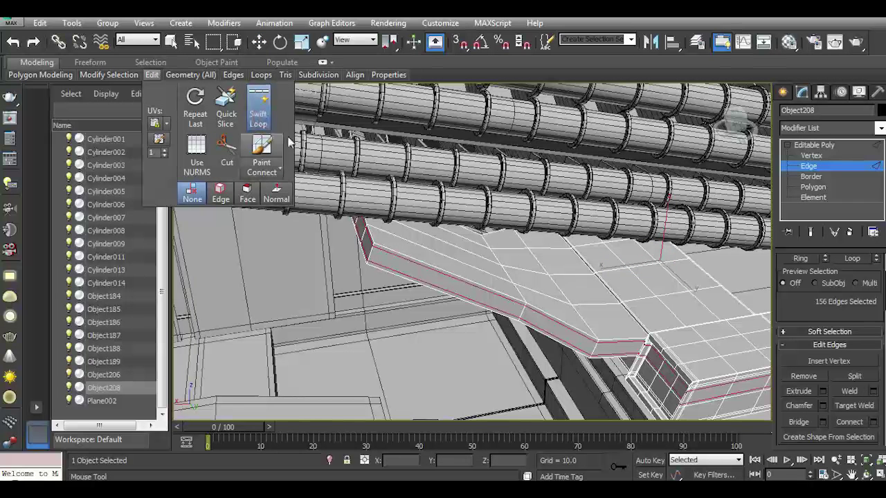
pyautogui.click(375, 251)
pyautogui.moveTo(522, 303); pyautogui.dragTo(602, 343)
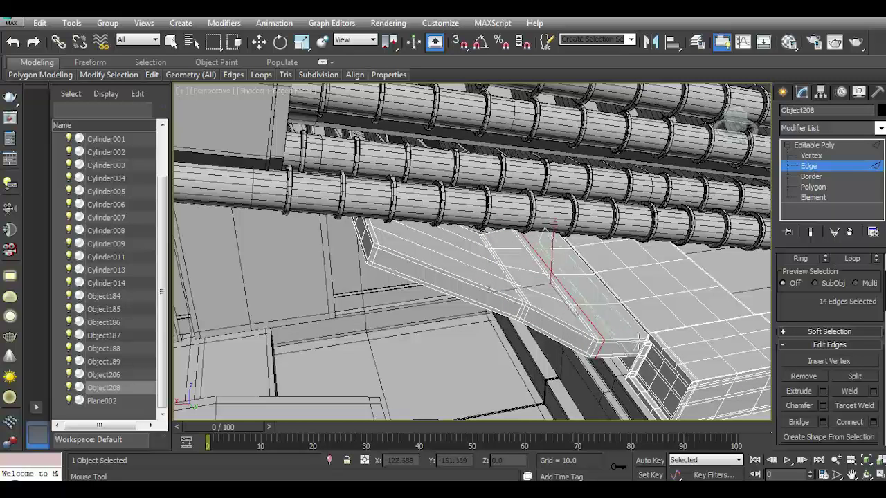
pyautogui.click(258, 42)
pyautogui.click(11, 23)
pyautogui.click(27, 121)
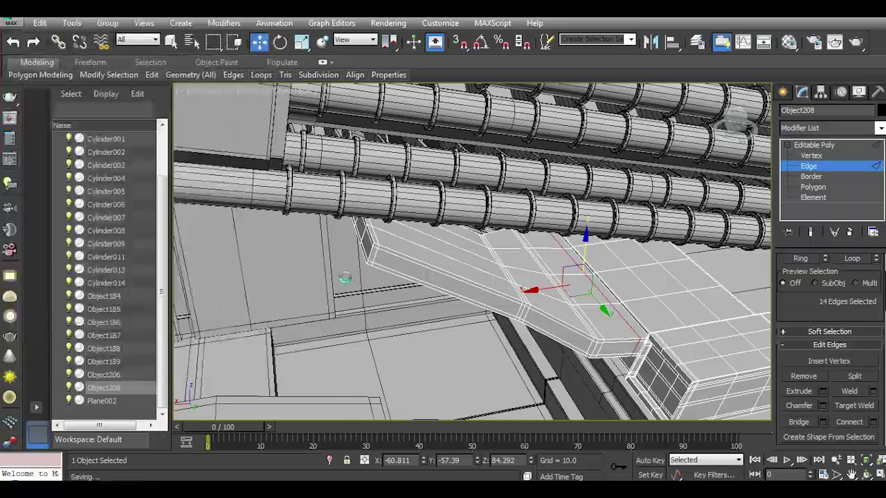
pyautogui.press('1')
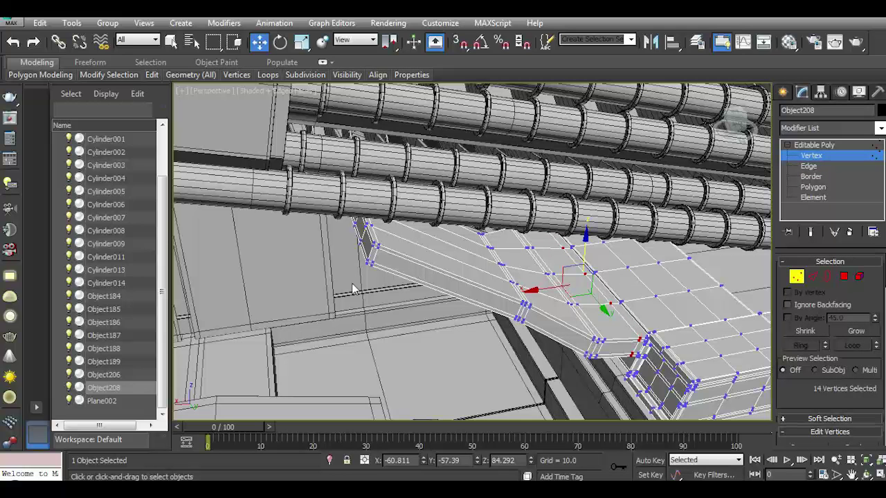
# Select a two-polygon strip on top of the raised slab.
pyautogui.click(843, 277)
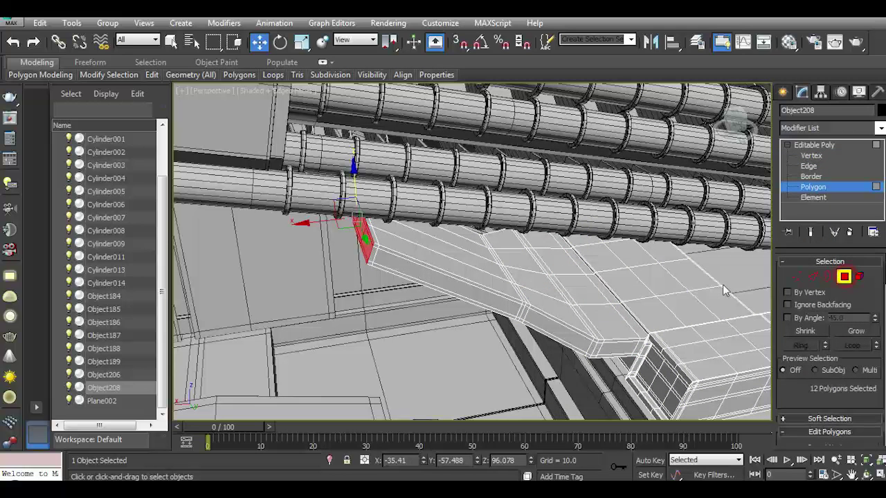
pyautogui.click(432, 257)
pyautogui.keyDown('ctrl'); pyautogui.click(446, 245); pyautogui.keyUp('ctrl')
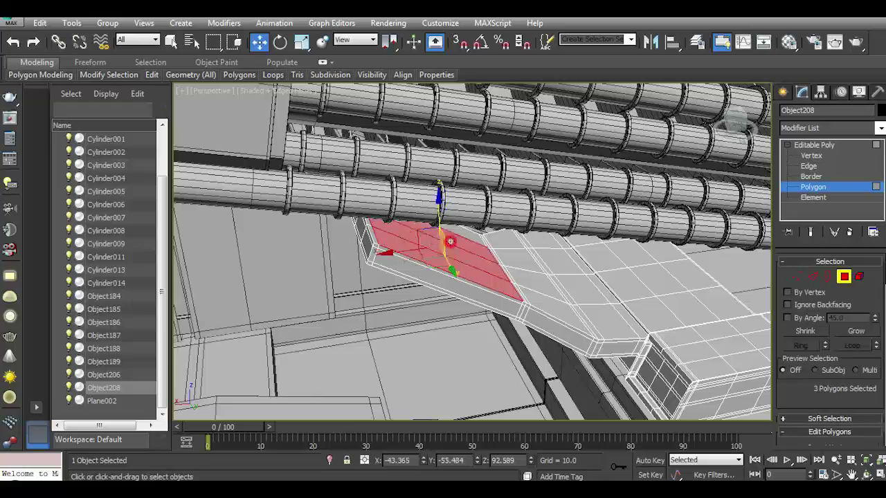
pyautogui.keyDown('ctrl'); pyautogui.click(460, 234); pyautogui.keyUp('ctrl')
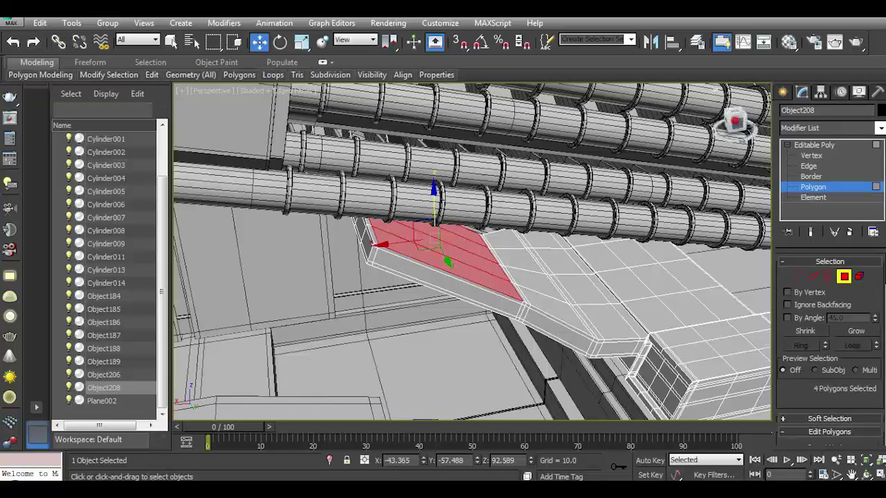
pyautogui.keyDown('alt'); pyautogui.moveTo(457, 235); pyautogui.dragTo(439, 185, button='middle'); pyautogui.keyUp('alt')
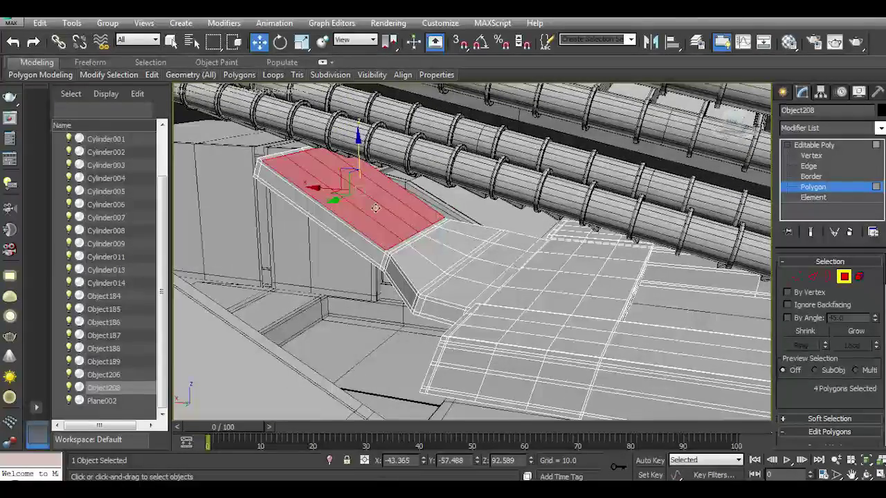
pyautogui.click(377, 208)
pyautogui.keyDown('ctrl'); pyautogui.click(388, 206); pyautogui.keyUp('ctrl')
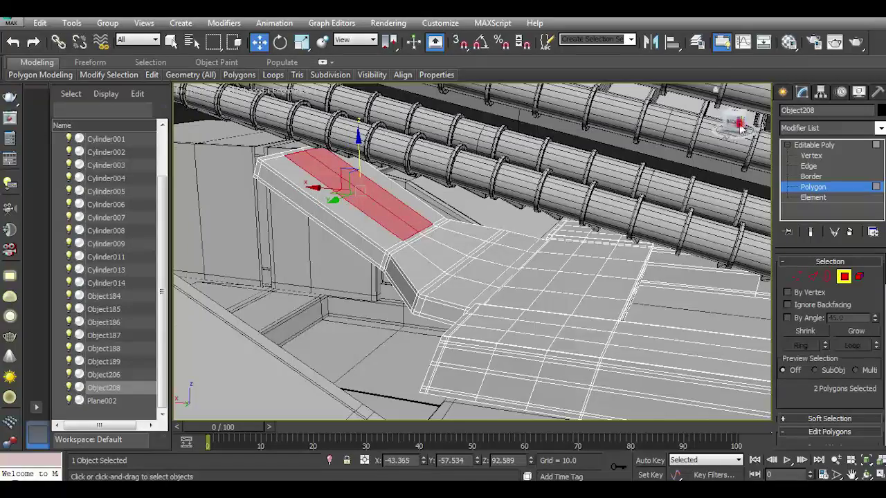
# Add the matching underside polygons and bridge them to the top strip, opening a 4-segment slot.
pyautogui.keyDown('alt'); pyautogui.moveTo(740, 124); pyautogui.dragTo(532, 214, button='middle'); pyautogui.keyUp('alt')
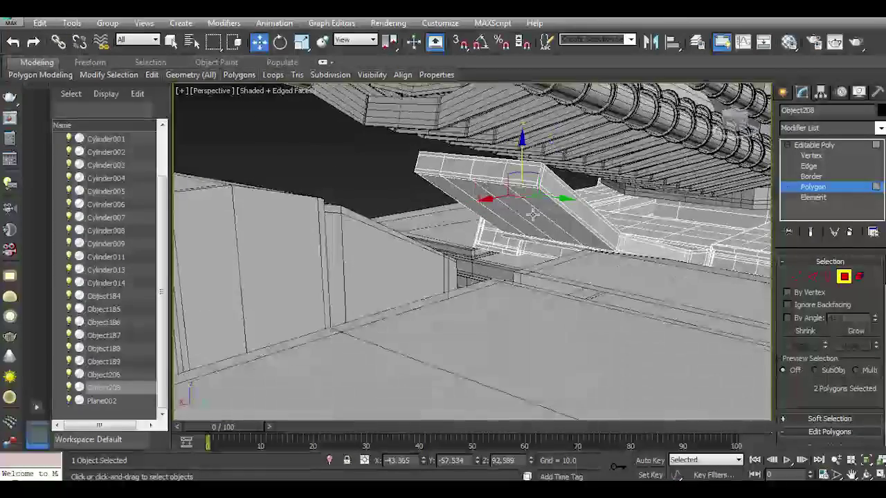
pyautogui.keyDown('ctrl'); pyautogui.click(533, 214); pyautogui.keyUp('ctrl')
pyautogui.scroll(3, 526, 207)
pyautogui.scroll(2, 501, 198)
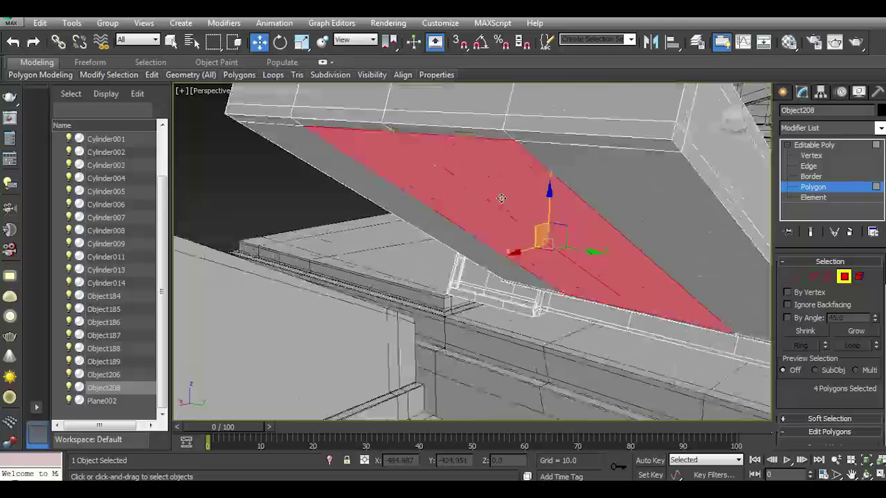
pyautogui.scroll(-3, 816, 346)
pyautogui.scroll(-1, 830, 394)
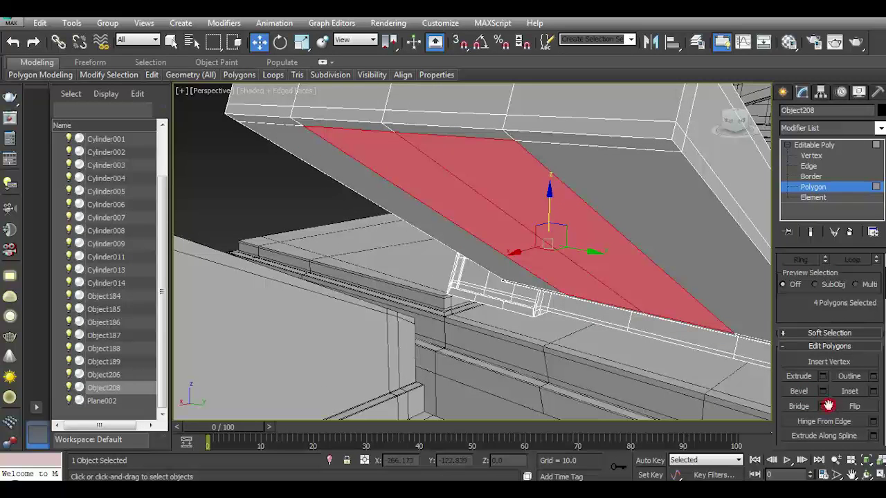
pyautogui.click(824, 406)
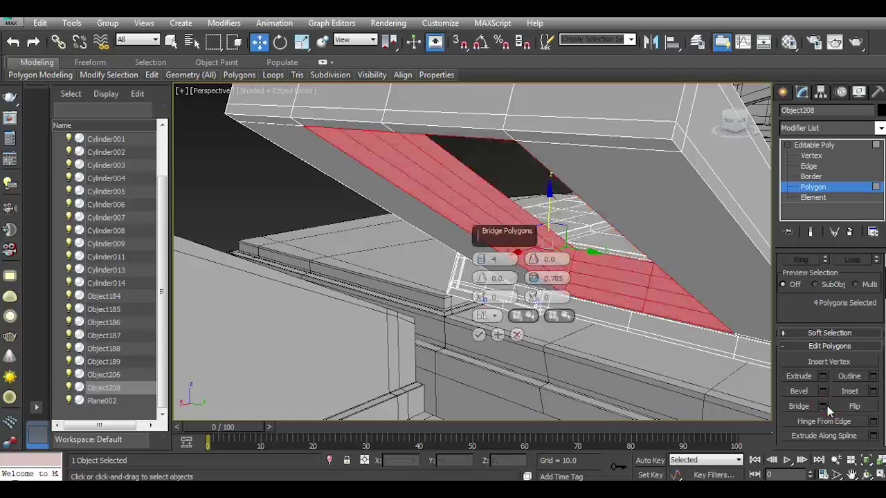
pyautogui.click(478, 336)
pyautogui.click(820, 166)
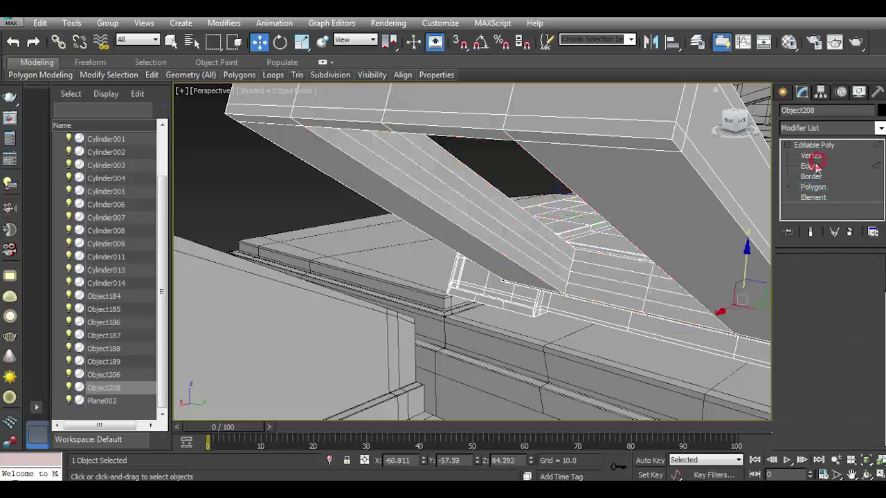
pyautogui.click(438, 216)
# Ring-select the slot edges and connect them with 4 segments pinched to 84.
pyautogui.keyDown('ctrl'); pyautogui.click(621, 233); pyautogui.keyUp('ctrl')
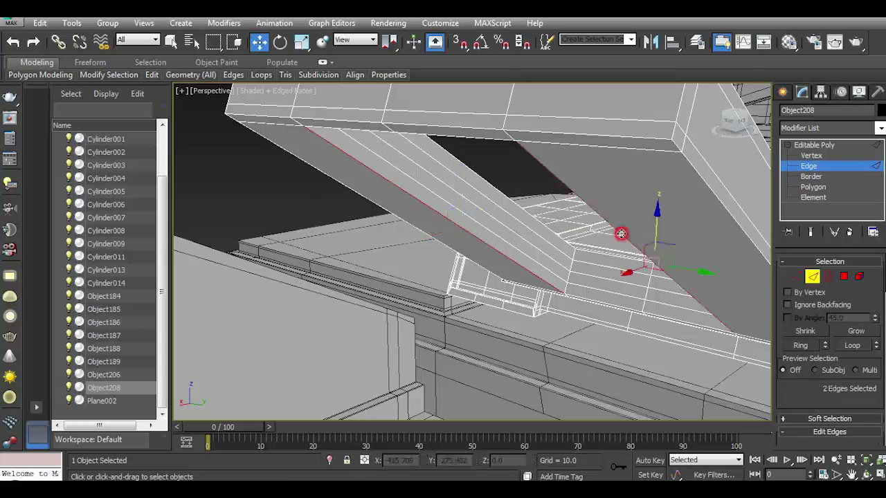
pyautogui.click(797, 345)
pyautogui.scroll(-5, 808, 291)
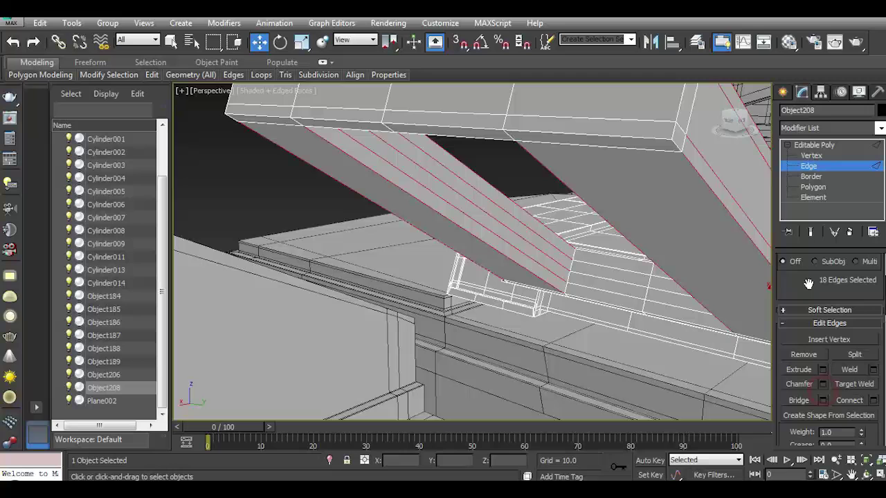
pyautogui.click(873, 401)
pyautogui.click(482, 259)
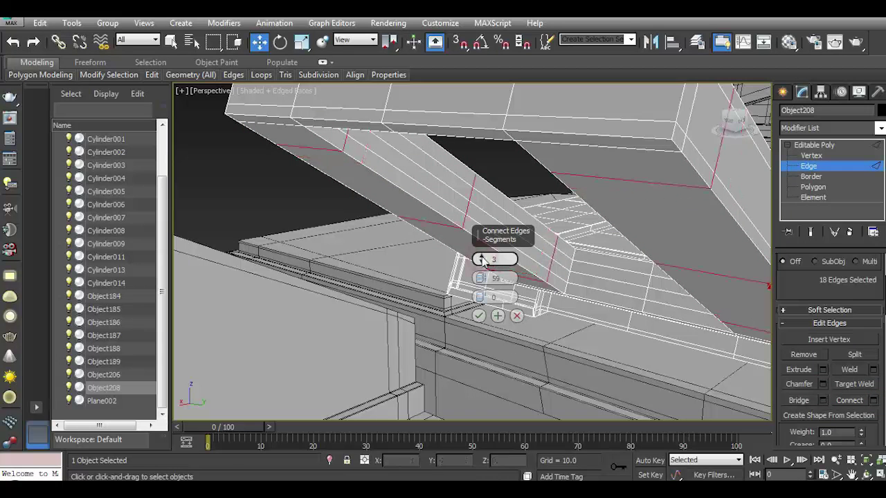
pyautogui.moveTo(482, 278); pyautogui.dragTo(476, 215)
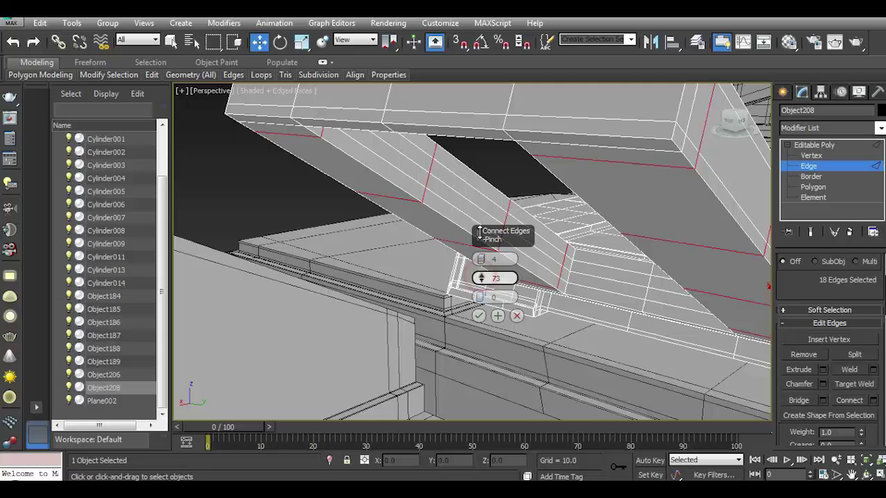
pyautogui.click(478, 316)
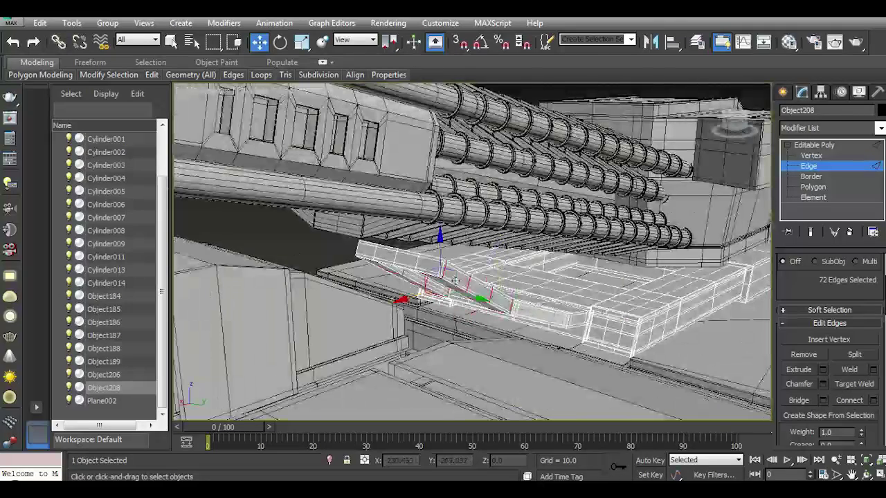
# Turn on NURMS smoothing for the bracket and inspect it beside the turret.
pyautogui.click(196, 149)
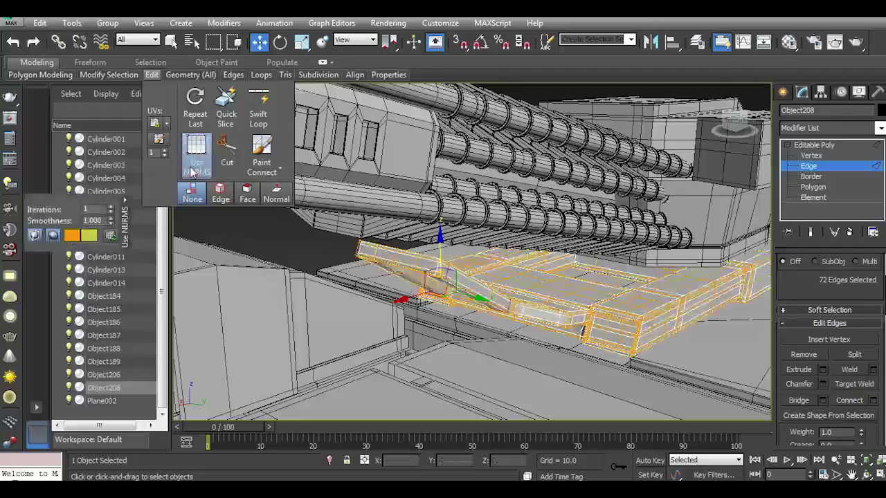
pyautogui.moveTo(728, 130); pyautogui.dragTo(734, 121)
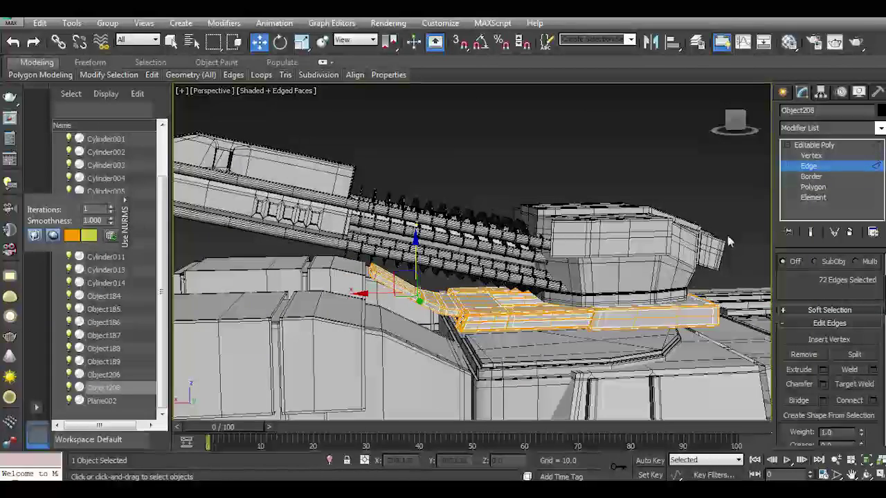
pyautogui.keyDown('alt'); pyautogui.moveTo(727, 241); pyautogui.dragTo(735, 210, button='middle'); pyautogui.keyUp('alt')
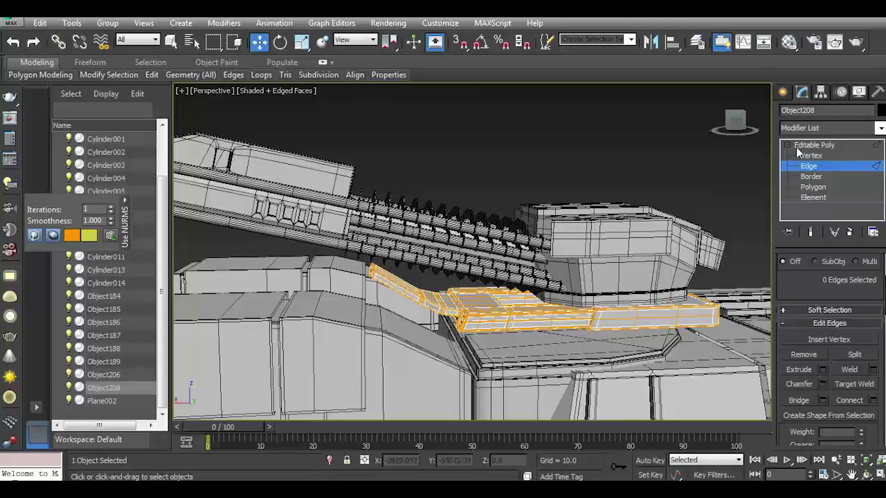
# Exit sub-object mode, deselect the bracket and save the truck scene.
pyautogui.click(798, 153)
pyautogui.click(736, 244)
pyautogui.keyDown('alt'); pyautogui.moveTo(736, 245); pyautogui.dragTo(699, 249, button='middle'); pyautogui.keyUp('alt')
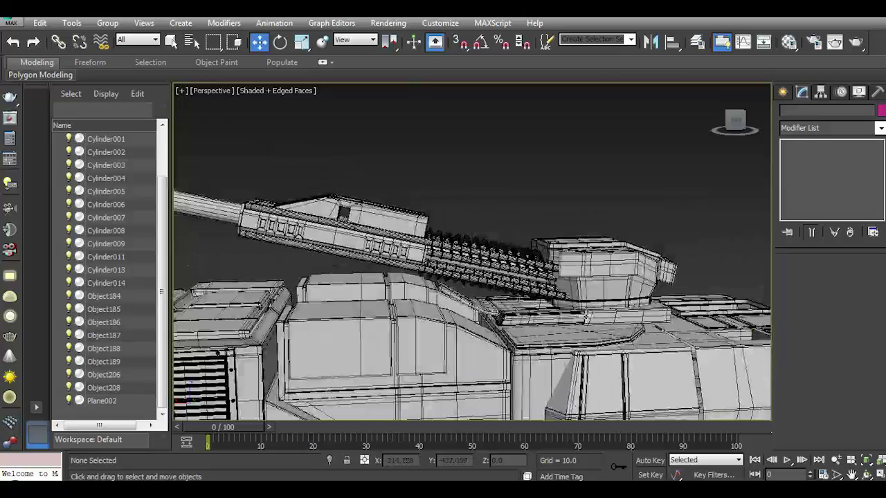
pyautogui.moveTo(732, 119)
pyautogui.mouseDown()
pyautogui.moveTo(716, 139)
pyautogui.moveTo(727, 128)
pyautogui.mouseUp()
pyautogui.click(11, 23)
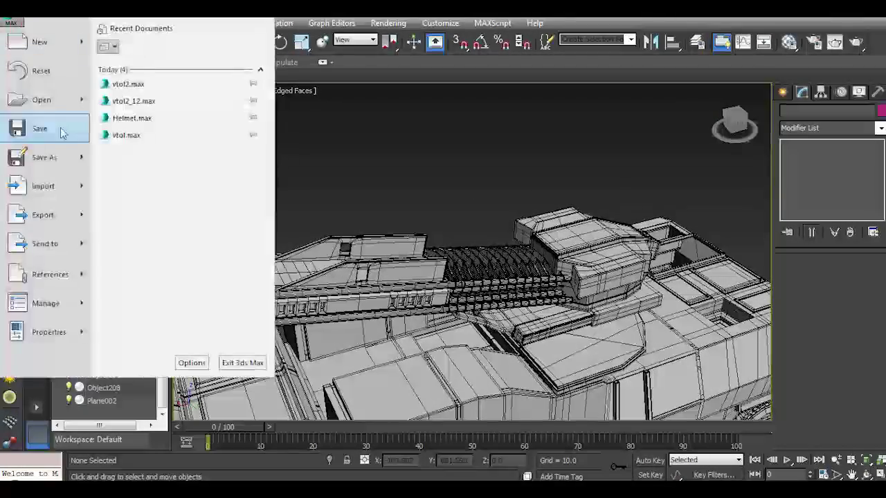
pyautogui.click(61, 132)
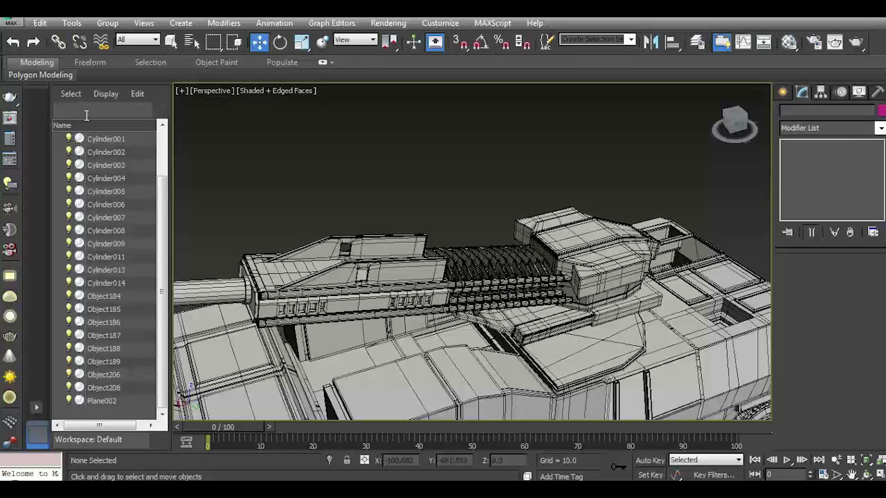
# Select Box002 on top of the gun and begin attaching the separate plate.
pyautogui.scroll(1, 87, 115)
pyautogui.keyDown('alt'); pyautogui.moveTo(387, 228); pyautogui.dragTo(461, 211, button='middle'); pyautogui.keyUp('alt')
pyautogui.click(456, 239)
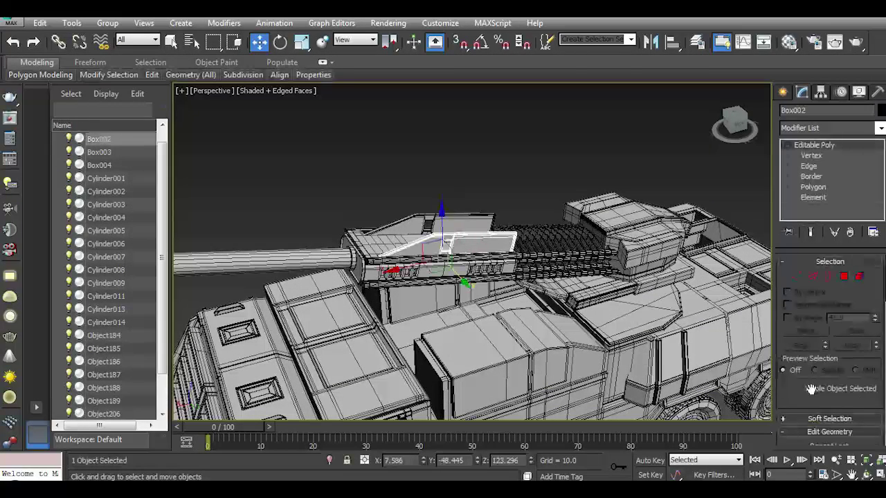
pyautogui.click(797, 439)
pyautogui.click(452, 215)
# Attach the Box003 plate and bridge the two facing inner-wall polygons into a top panel.
pyautogui.click(796, 436)
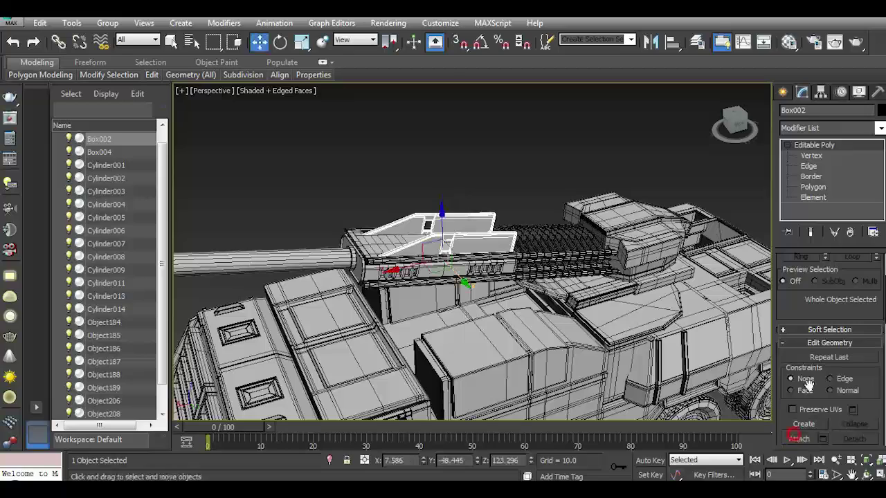
pyautogui.click(813, 187)
pyautogui.scroll(5, 450, 218)
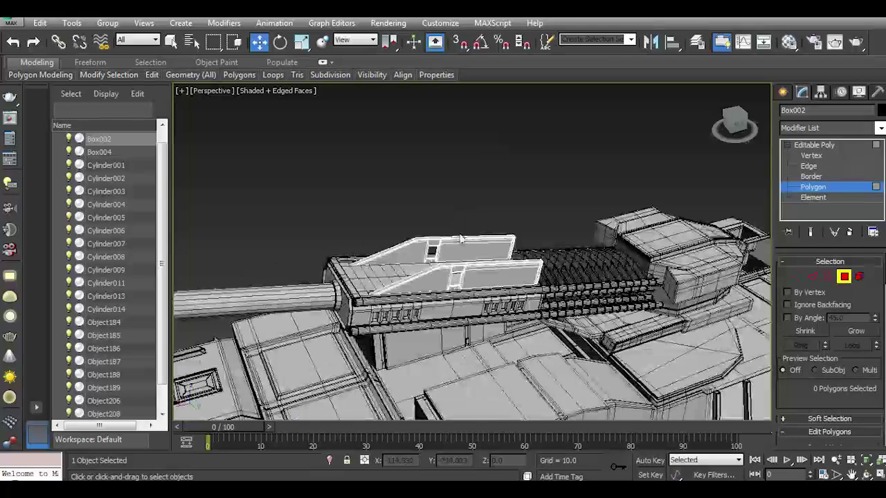
pyautogui.click(463, 252)
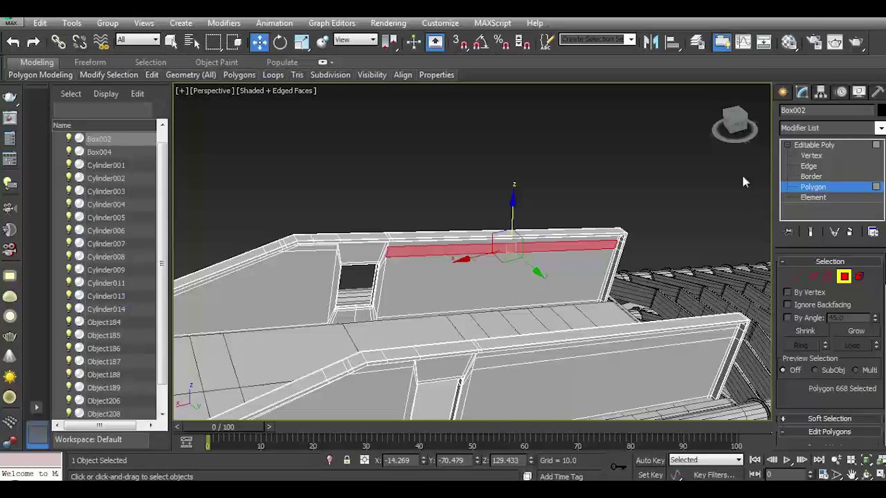
pyautogui.moveTo(735, 123); pyautogui.dragTo(662, 193)
pyautogui.keyDown('ctrl'); pyautogui.click(452, 272); pyautogui.keyUp('ctrl')
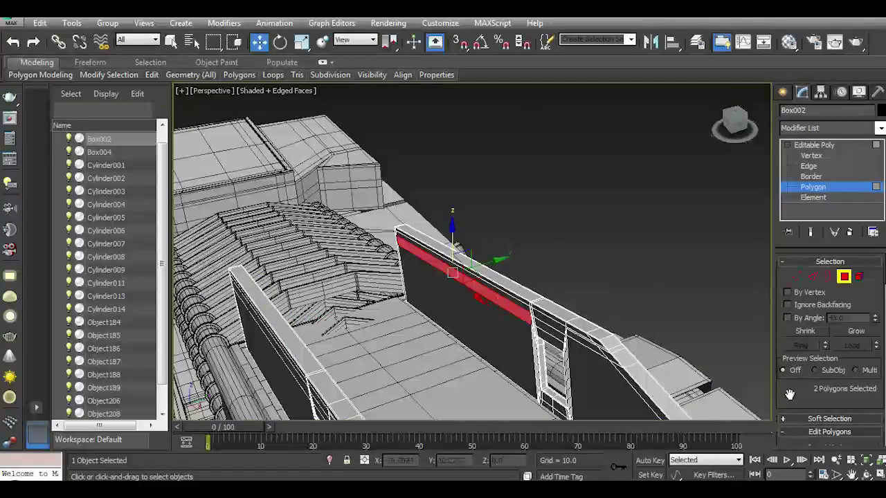
pyautogui.scroll(-3, 789, 394)
pyautogui.click(822, 354)
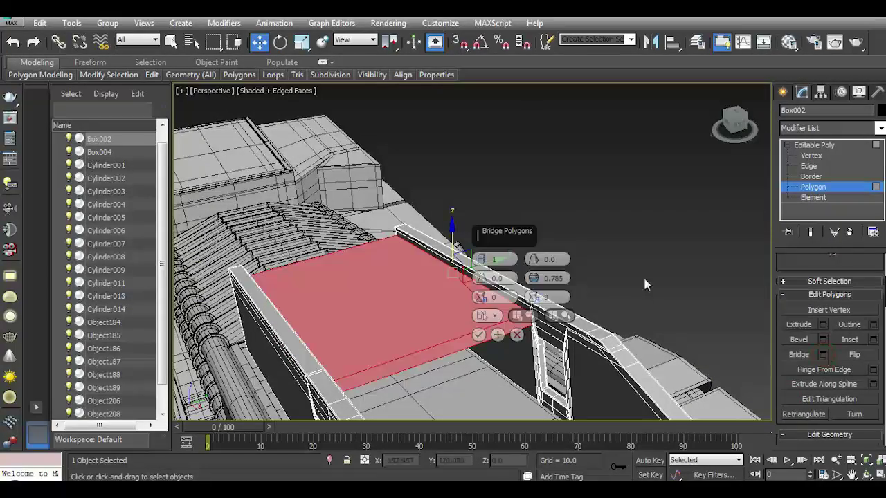
pyautogui.moveTo(734, 123); pyautogui.dragTo(664, 201)
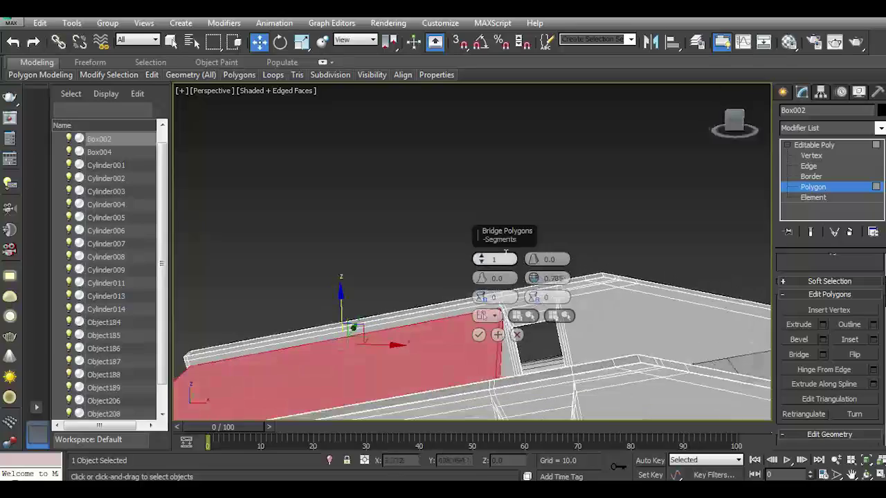
pyautogui.click(417, 269)
# Add three connecting edges pinched to 89 across the bridged panel.
pyautogui.moveTo(735, 123); pyautogui.dragTo(733, 166)
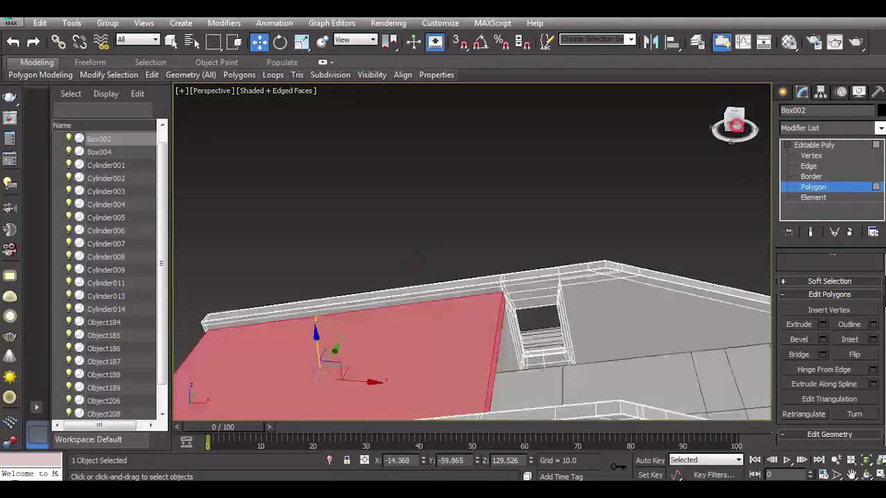
pyautogui.press('3')
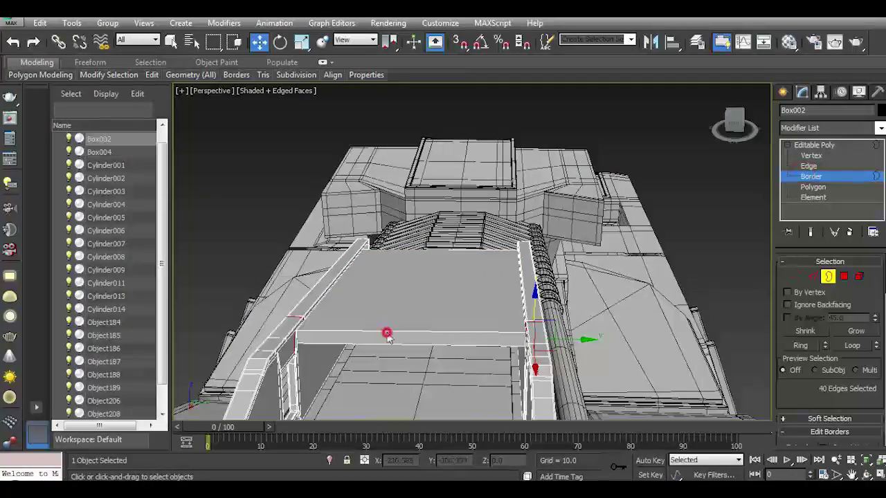
pyautogui.click(813, 276)
pyautogui.click(445, 335)
pyautogui.click(800, 344)
pyautogui.moveTo(822, 385); pyautogui.dragTo(827, 287)
pyautogui.click(876, 415)
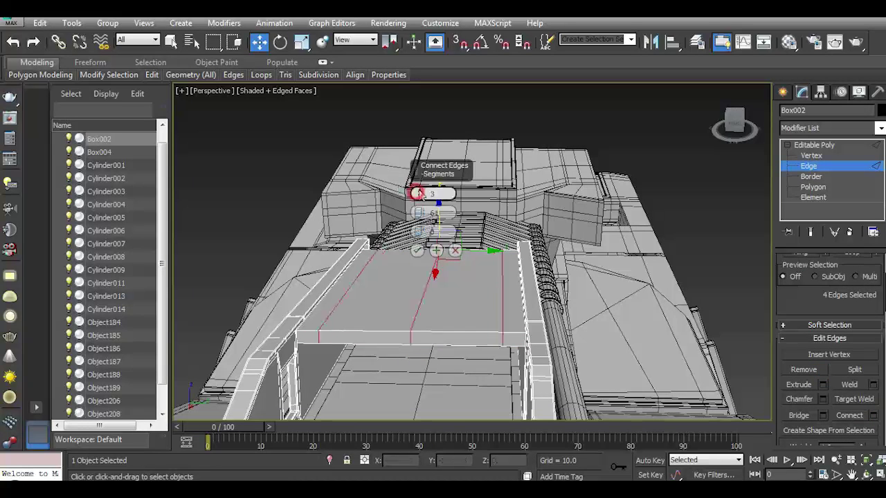
pyautogui.moveTo(417, 194); pyautogui.dragTo(250, 181)
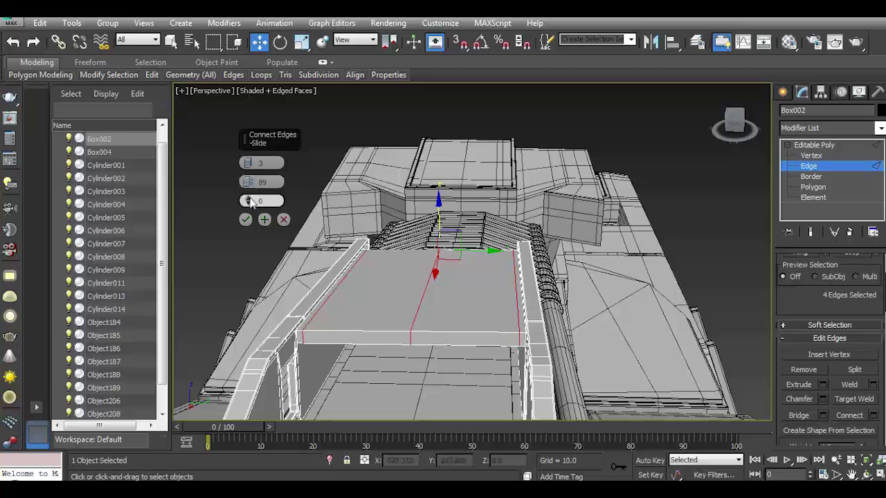
pyautogui.click(245, 220)
# Ring-select a new panel edge and connect that ring with more loops, then exit edge mode.
pyautogui.click(408, 343)
pyautogui.moveTo(802, 281); pyautogui.dragTo(802, 315)
pyautogui.click(800, 285)
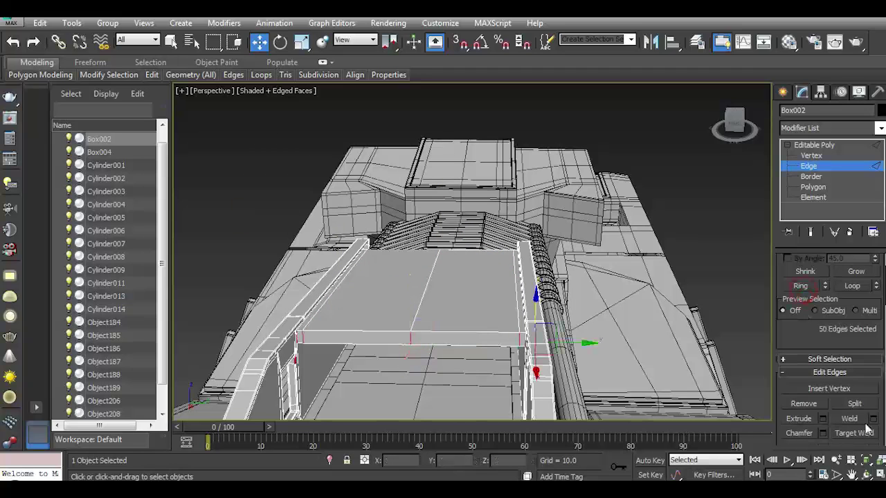
pyautogui.moveTo(845, 336); pyautogui.dragTo(846, 298)
pyautogui.click(872, 412)
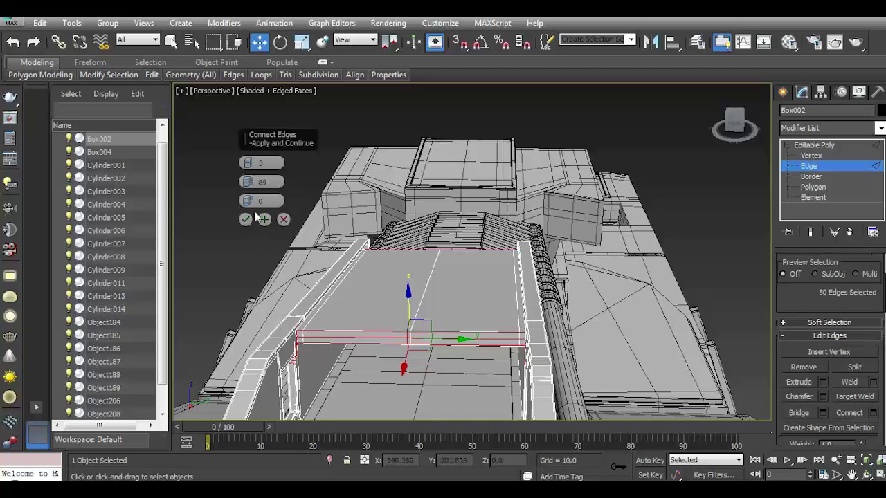
pyautogui.click(245, 219)
pyautogui.click(813, 144)
pyautogui.click(727, 193)
pyautogui.moveTo(731, 123); pyautogui.dragTo(744, 131)
pyautogui.scroll(-3, 469, 274)
pyautogui.scroll(-3, 470, 274)
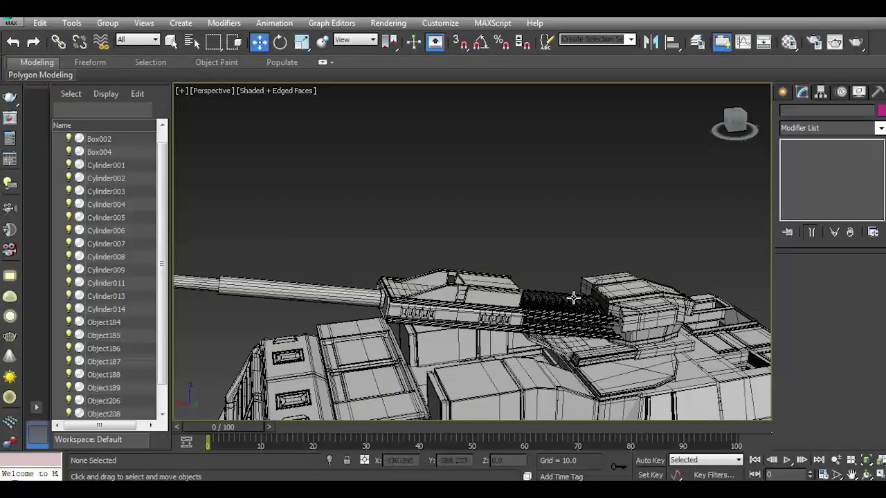
# Create a tube beside the truck, abandoning an initial cylinder attempt.
pyautogui.keyDown('alt'); pyautogui.moveTo(573, 298); pyautogui.dragTo(541, 331, button='middle'); pyautogui.keyUp('alt')
pyautogui.scroll(3, 541, 330)
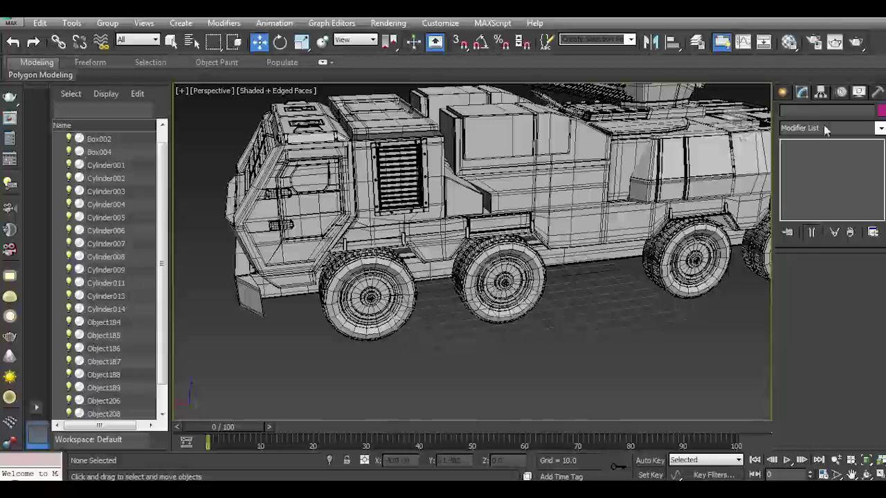
pyautogui.hotkey('alt', 'f')
pyautogui.press('Escape')
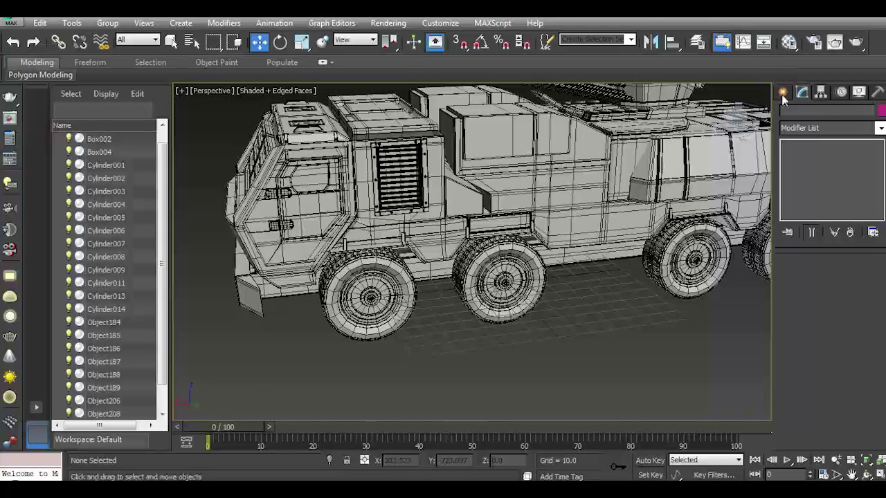
pyautogui.click(782, 93)
pyautogui.click(805, 202)
pyautogui.moveTo(496, 347); pyautogui.dragTo(514, 351)
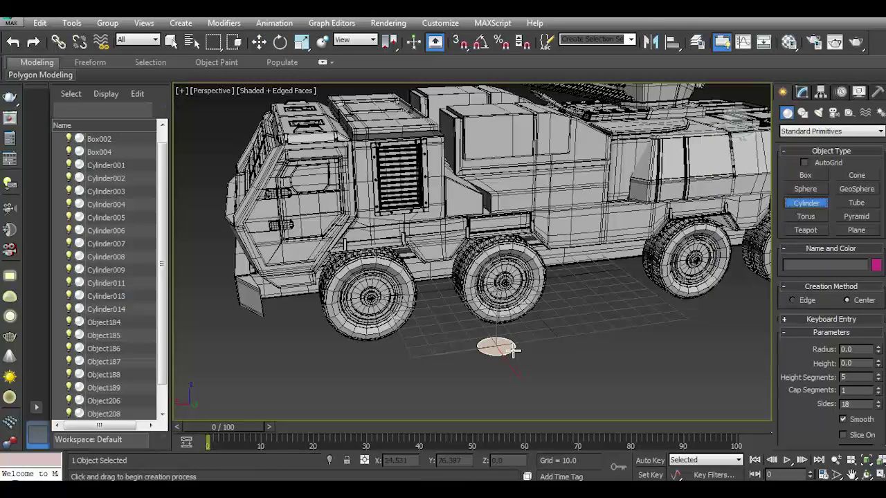
pyautogui.click(513, 346)
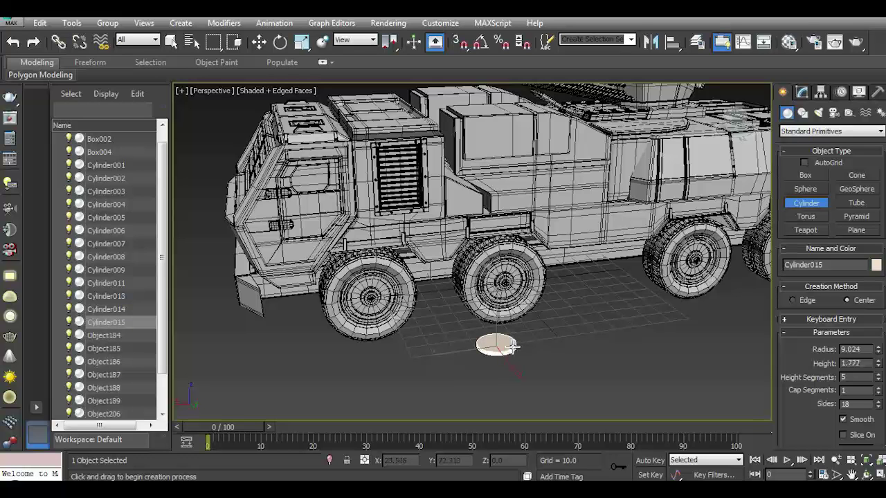
pyautogui.rightClick(513, 347)
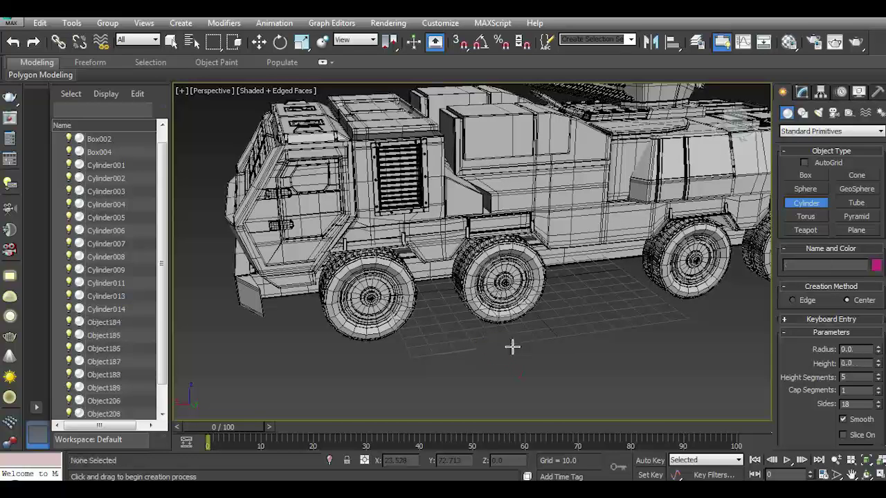
pyautogui.click(856, 202)
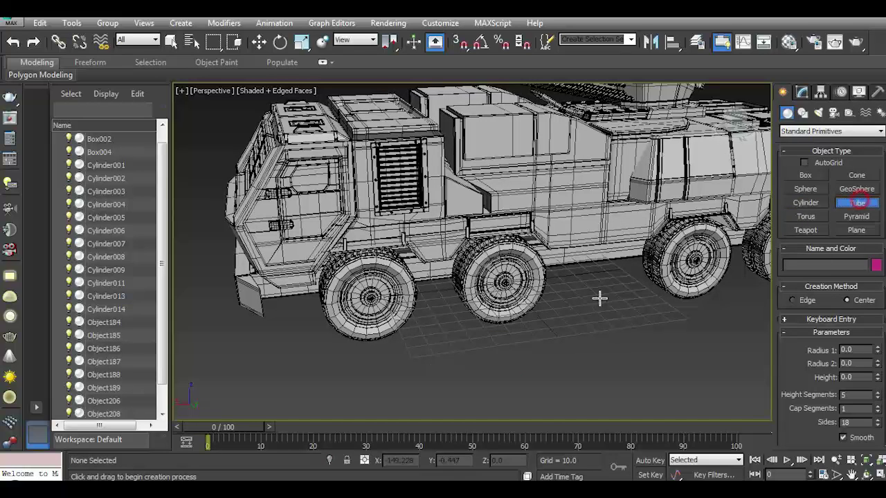
pyautogui.moveTo(492, 348); pyautogui.dragTo(494, 350)
pyautogui.click(484, 349)
pyautogui.click(477, 325)
pyautogui.scroll(6, 467, 319)
pyautogui.rightClick(467, 320)
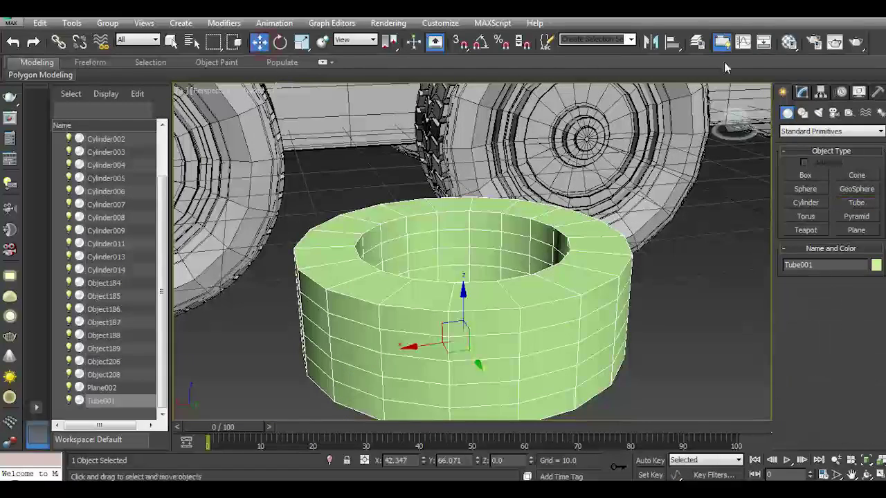
# Assign the default grey material to the tube in the Material Editor.
pyautogui.scroll(3, 484, 311)
pyautogui.press('m')
pyautogui.moveTo(188, 99); pyautogui.dragTo(484, 312)
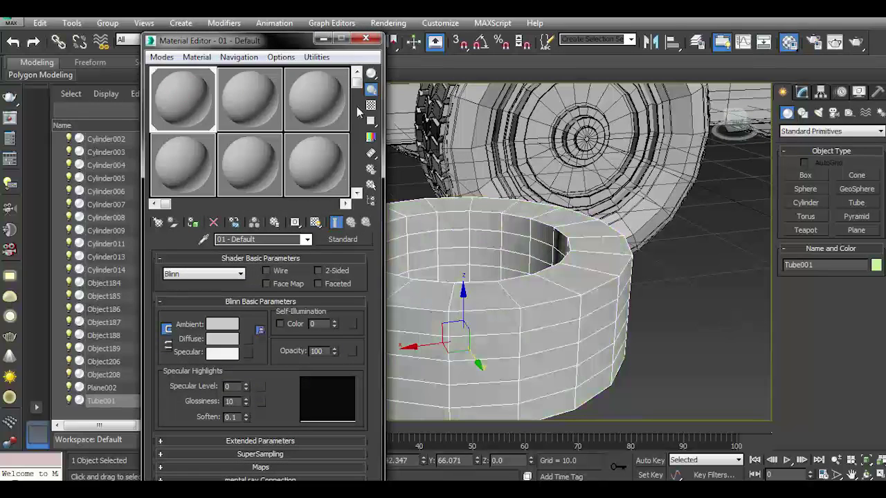
pyautogui.click(366, 40)
# Give the tube 4 height segments, height 6.05 and a smaller Radius 2 inner hole.
pyautogui.click(800, 92)
pyautogui.click(876, 328)
pyautogui.click(875, 327)
pyautogui.click(876, 324)
pyautogui.moveTo(876, 310); pyautogui.dragTo(879, 306)
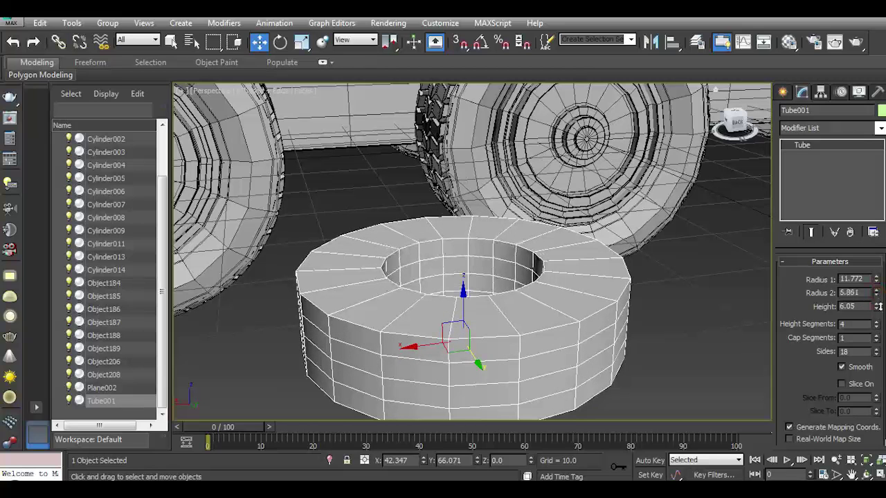
pyautogui.press('t')
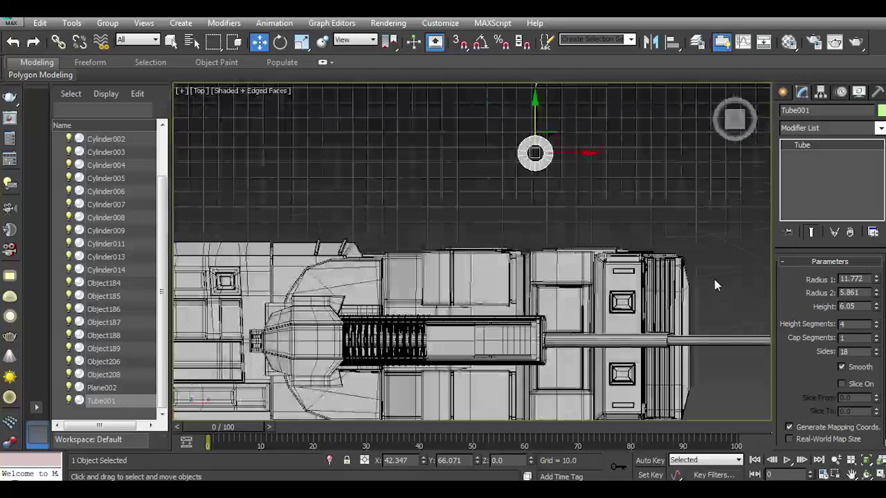
pyautogui.moveTo(621, 207); pyautogui.dragTo(581, 274, button='middle')
pyautogui.hotkey('alt', 'q')
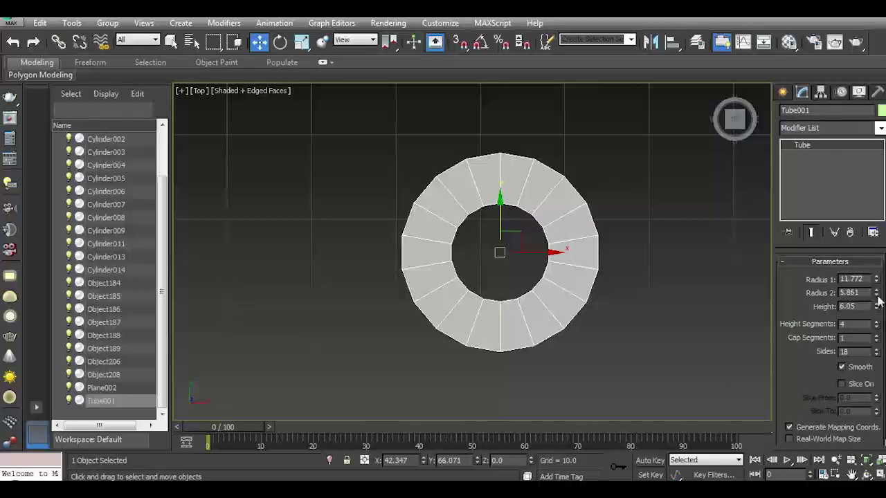
pyautogui.moveTo(876, 294); pyautogui.dragTo(880, 304)
pyautogui.rightClick(825, 157)
# Convert the tube to Editable Poly and flatten one side's vertices into a D shape.
pyautogui.click(827, 244)
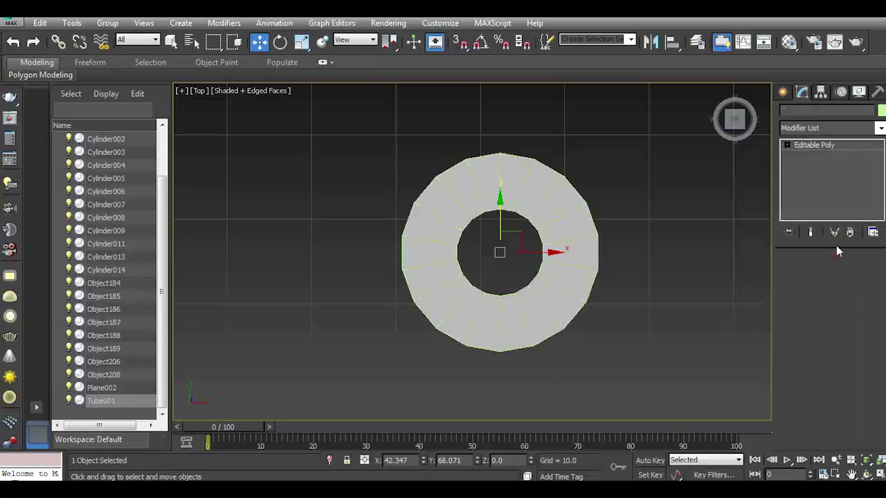
pyautogui.click(798, 277)
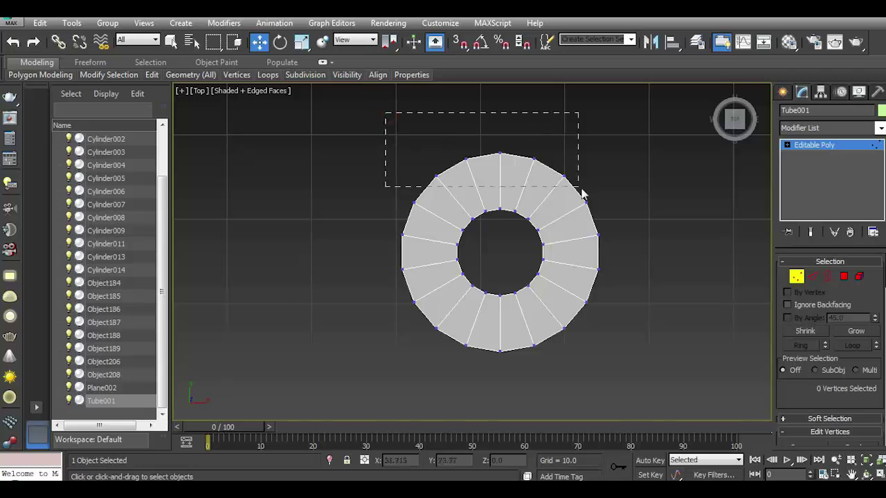
pyautogui.moveTo(582, 194); pyautogui.dragTo(580, 196)
pyautogui.keyDown('ctrl'); pyautogui.moveTo(425, 218); pyautogui.dragTo(426, 219); pyautogui.keyUp('ctrl')
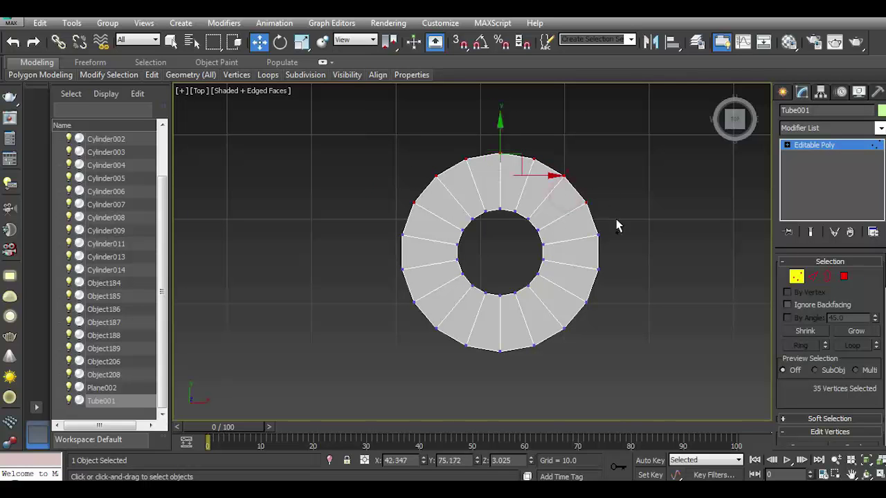
pyautogui.moveTo(849, 379); pyautogui.dragTo(796, 69)
pyautogui.moveTo(879, 324); pyautogui.dragTo(879, 209)
pyautogui.click(871, 336)
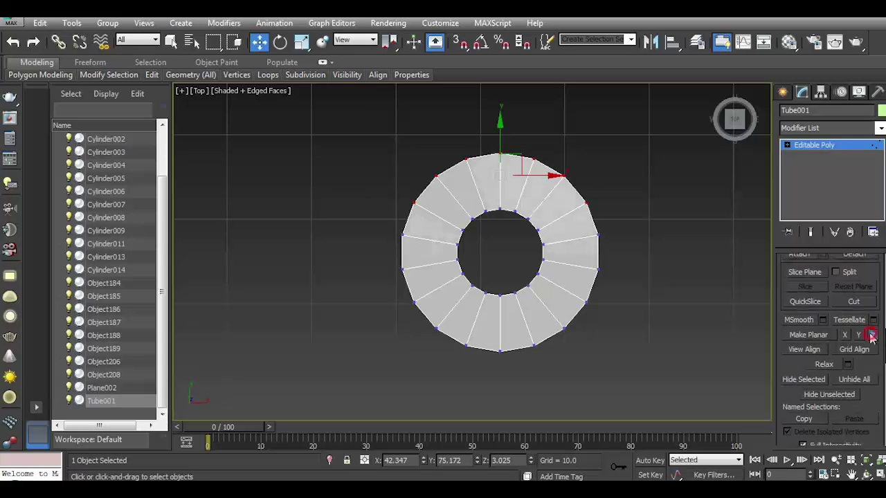
pyautogui.press('p')
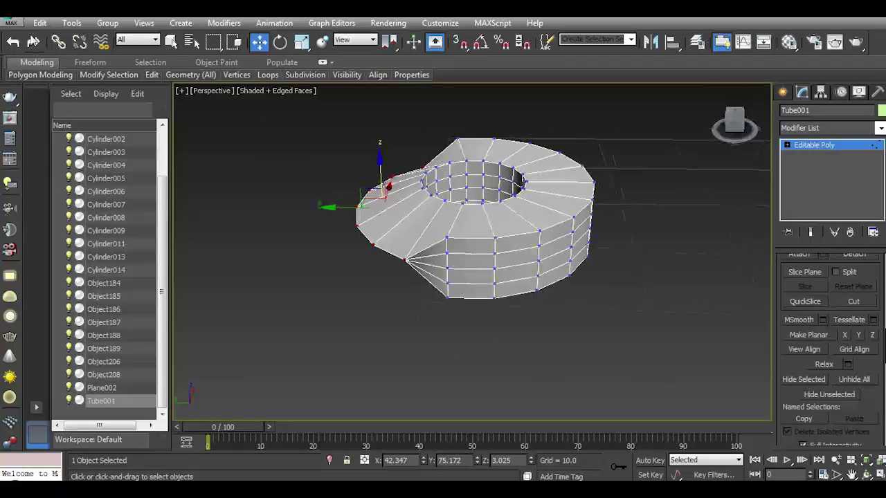
pyautogui.click(858, 334)
pyautogui.moveTo(734, 121); pyautogui.dragTo(735, 159)
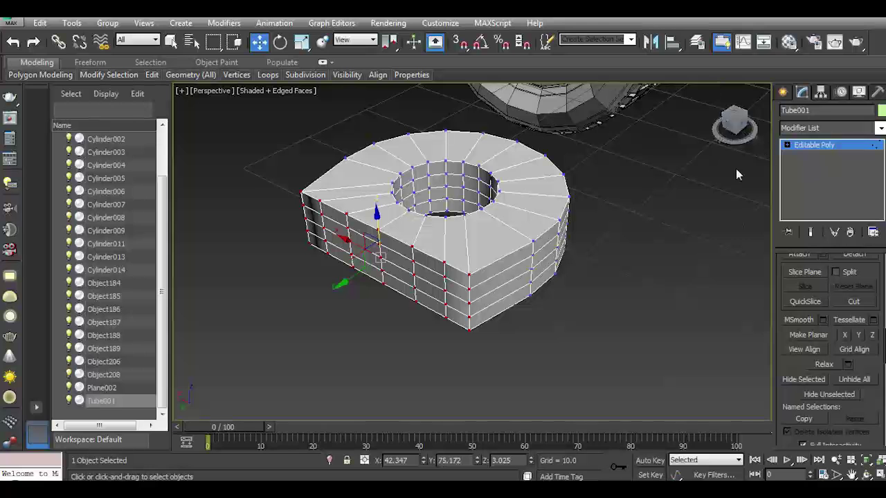
pyautogui.click(197, 151)
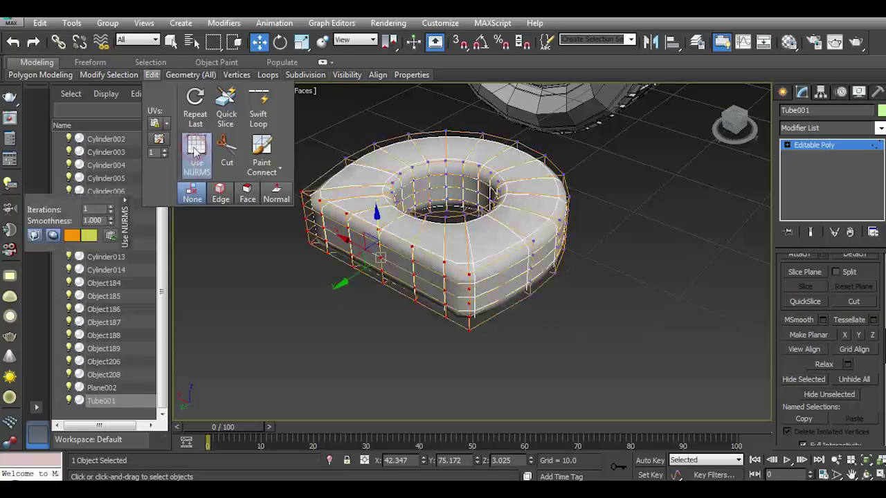
pyautogui.click(197, 151)
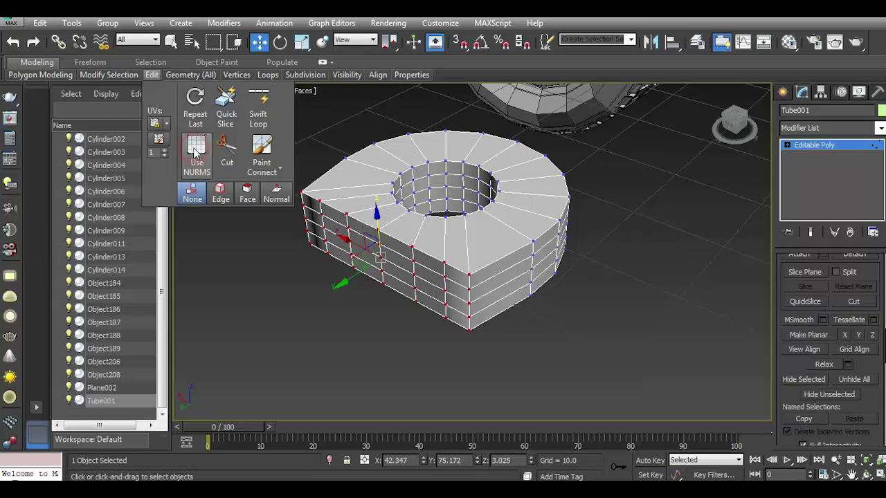
# Ring-select the bracket edges and connect them with 2 loops pinched to 75.
pyautogui.click(786, 145)
pyautogui.click(808, 166)
pyautogui.click(469, 259)
pyautogui.keyDown('alt'); pyautogui.moveTo(469, 259); pyautogui.dragTo(486, 222, button='middle'); pyautogui.keyUp('alt')
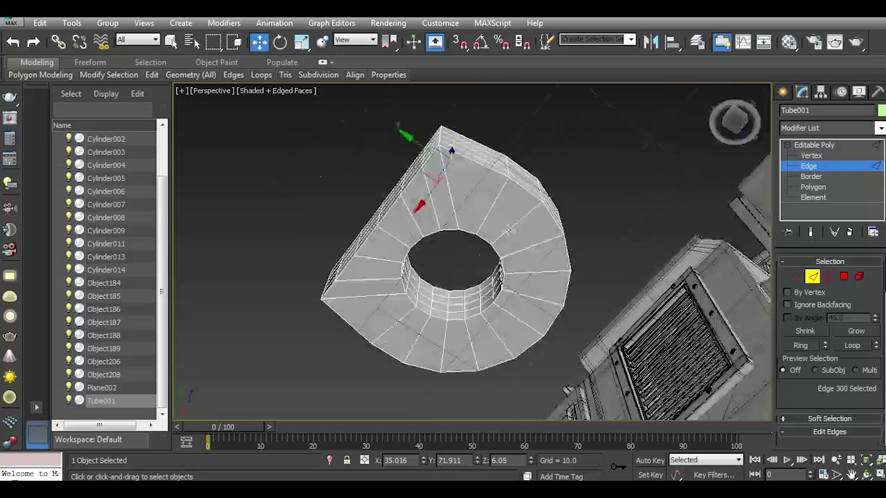
pyautogui.click(399, 199)
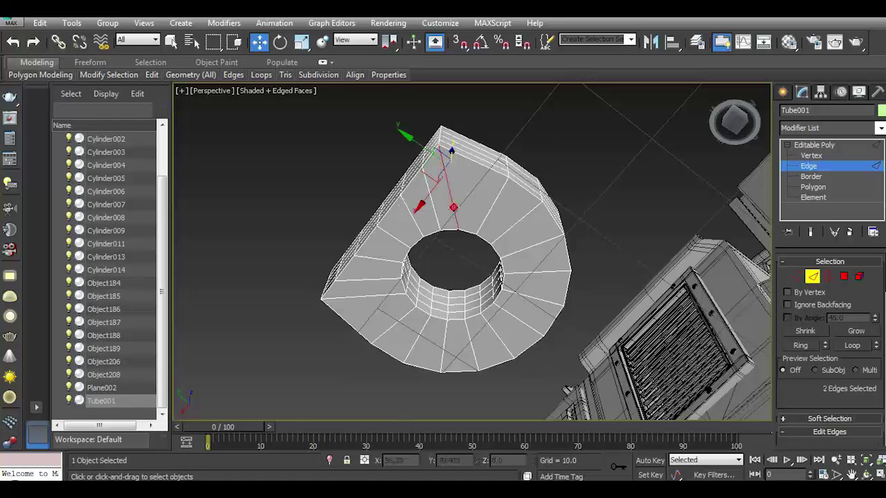
pyautogui.click(800, 345)
pyautogui.scroll(-3, 831, 373)
pyautogui.click(872, 411)
pyautogui.moveTo(246, 162)
pyautogui.mouseDown()
pyautogui.moveTo(246, 152)
pyautogui.moveTo(248, 166)
pyautogui.mouseUp()
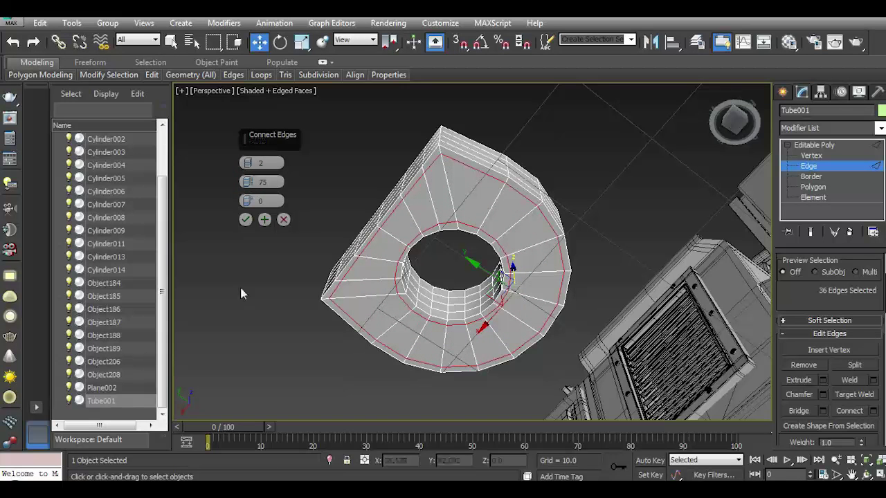
pyautogui.click(245, 220)
# Chamfer the top and bottom rim edge loops by 0.273 and preview with NURMS.
pyautogui.moveTo(468, 166)
pyautogui.keyDown('alt'); pyautogui.mouseDown(button='middle')
pyautogui.moveTo(462, 223)
pyautogui.moveTo(415, 232)
pyautogui.mouseUp(button='middle'); pyautogui.keyUp('alt')
pyautogui.keyDown('ctrl'); pyautogui.doubleClick(393, 234); pyautogui.keyUp('ctrl')
pyautogui.click(822, 395)
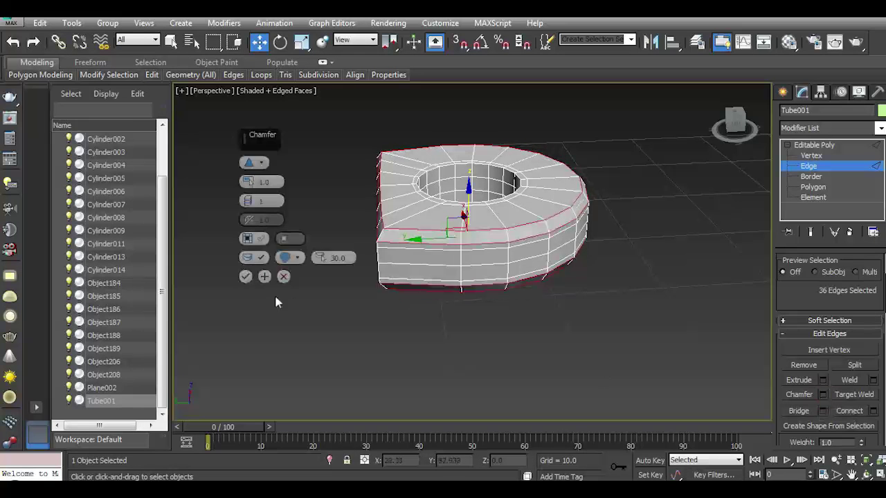
pyautogui.moveTo(249, 181); pyautogui.dragTo(256, 182)
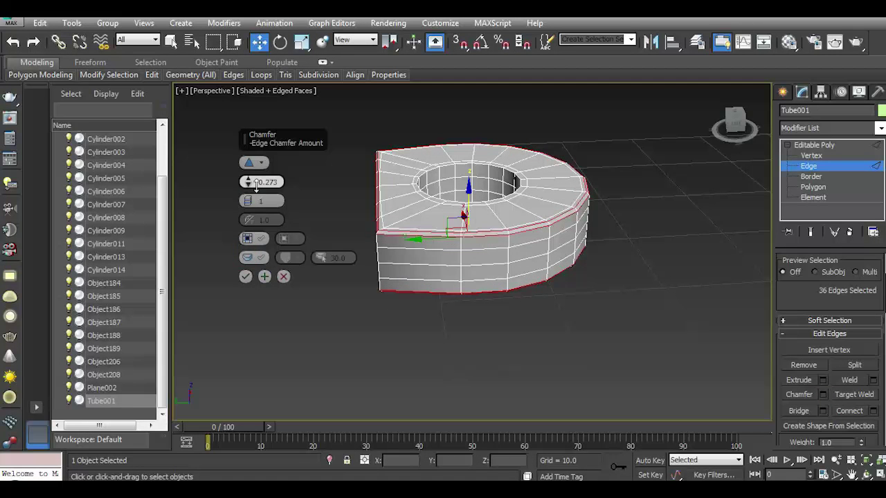
pyautogui.click(245, 276)
pyautogui.click(154, 75)
pyautogui.click(197, 149)
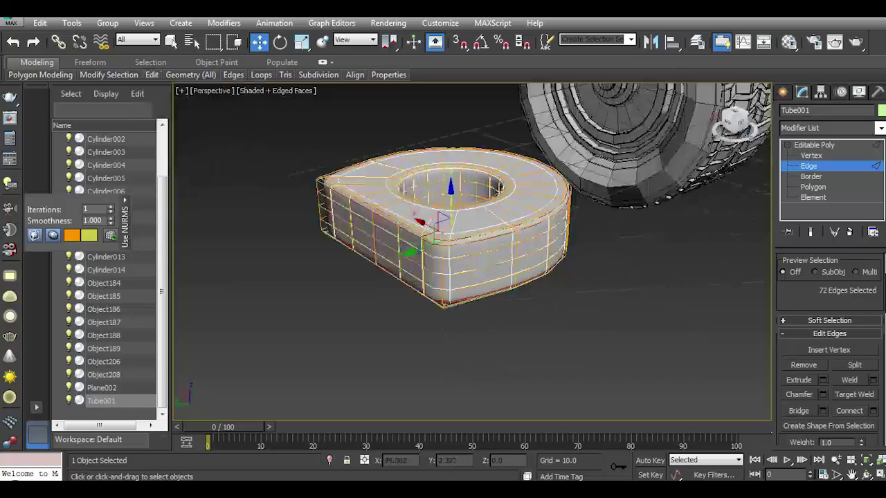
pyautogui.moveTo(715, 141); pyautogui.dragTo(742, 123)
# Turn off the smoothed preview and select the bracket's flat side faces at Polygon level.
pyautogui.press('4')
pyautogui.click(720, 109)
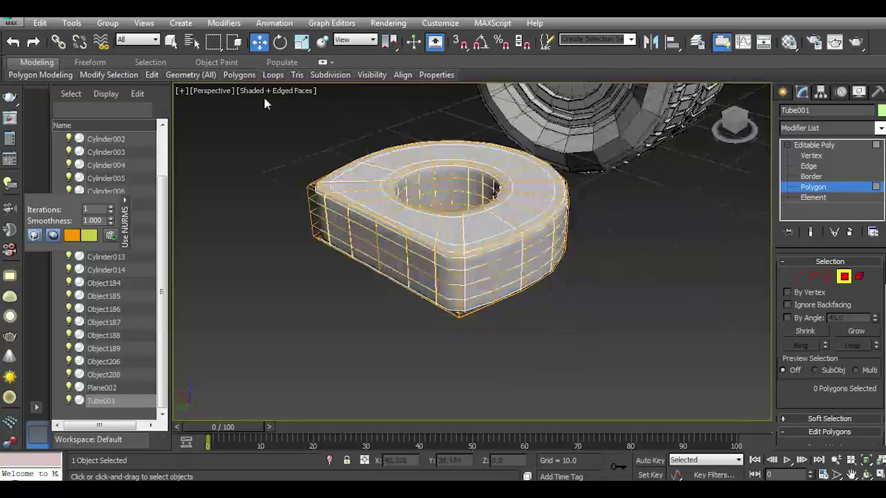
pyautogui.click(153, 75)
pyautogui.click(188, 191)
pyautogui.click(368, 243)
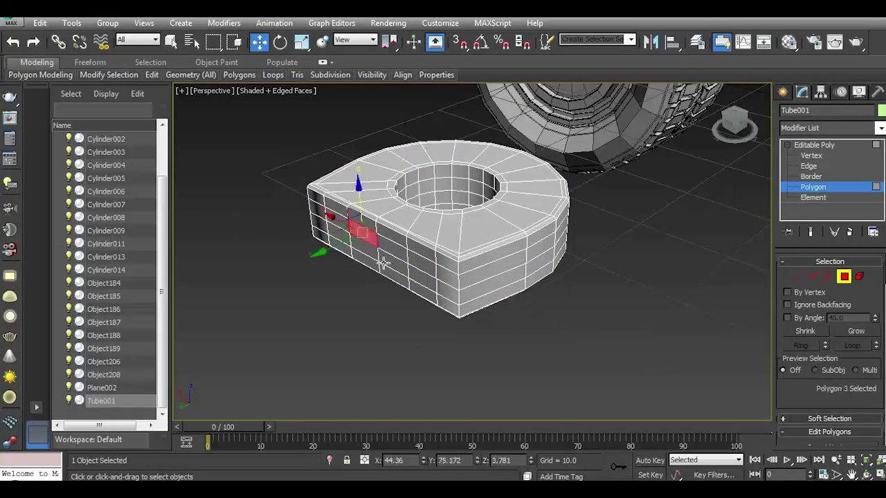
pyautogui.keyDown('ctrl'); pyautogui.click(346, 232); pyautogui.keyUp('ctrl')
pyautogui.click(856, 331)
pyautogui.click(855, 331)
# Refine the face selection and add the chamfer strips along the flat side.
pyautogui.keyDown('alt'); pyautogui.moveTo(734, 128); pyautogui.dragTo(694, 131, button='middle'); pyautogui.keyUp('alt')
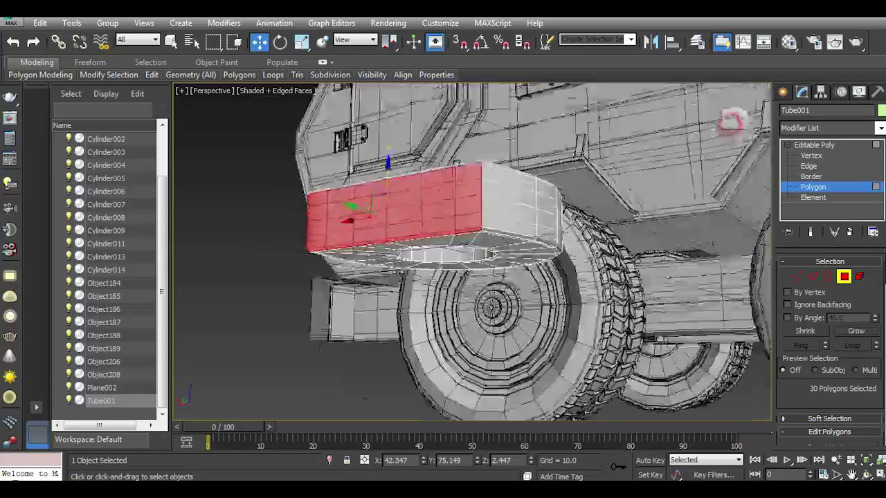
pyautogui.scroll(2, 694, 132)
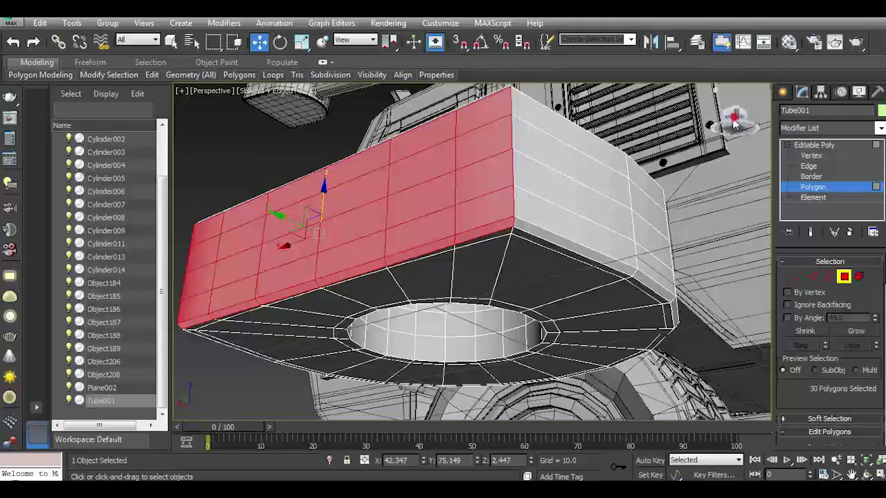
pyautogui.click(735, 123)
pyautogui.click(856, 330)
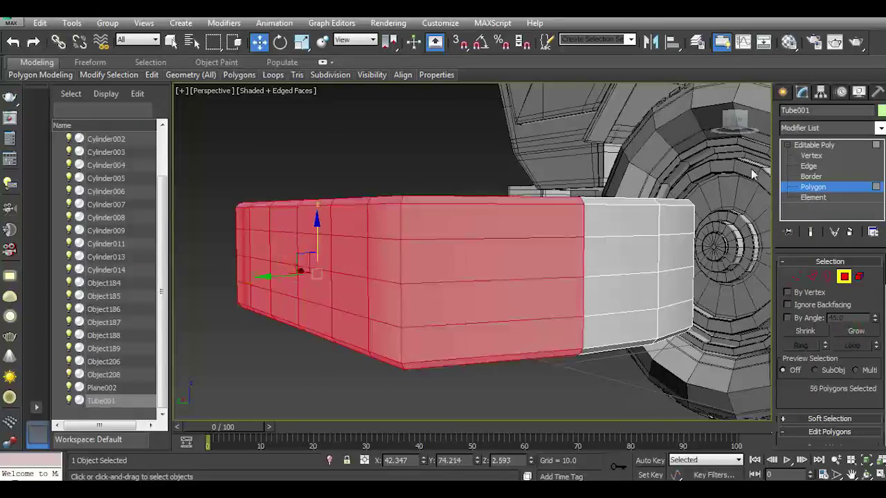
pyautogui.click(813, 327)
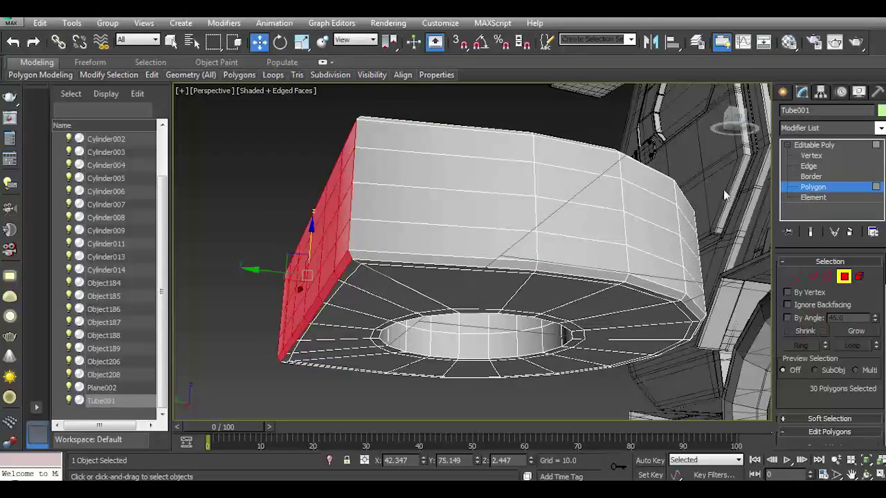
pyautogui.click(735, 121)
pyautogui.keyDown('ctrl'); pyautogui.click(368, 263); pyautogui.keyUp('ctrl')
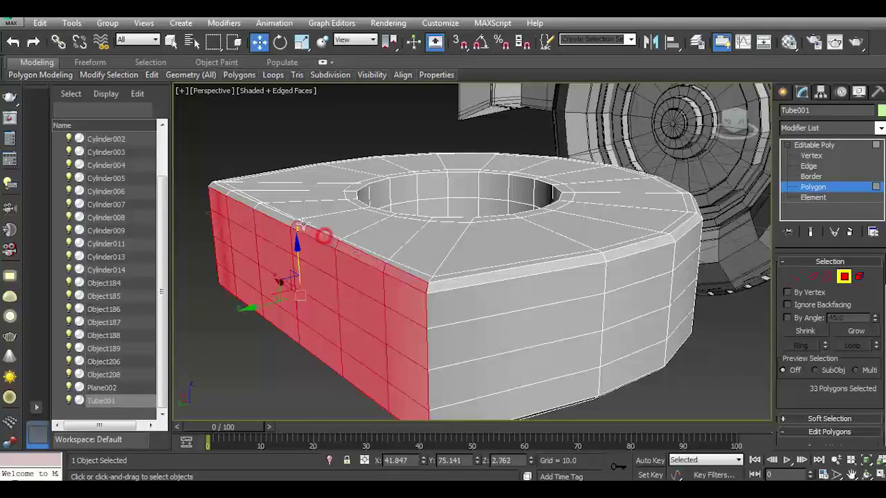
pyautogui.keyDown('ctrl'); pyautogui.click(253, 204); pyautogui.keyUp('ctrl')
pyautogui.keyDown('ctrl'); pyautogui.click(220, 188); pyautogui.keyUp('ctrl')
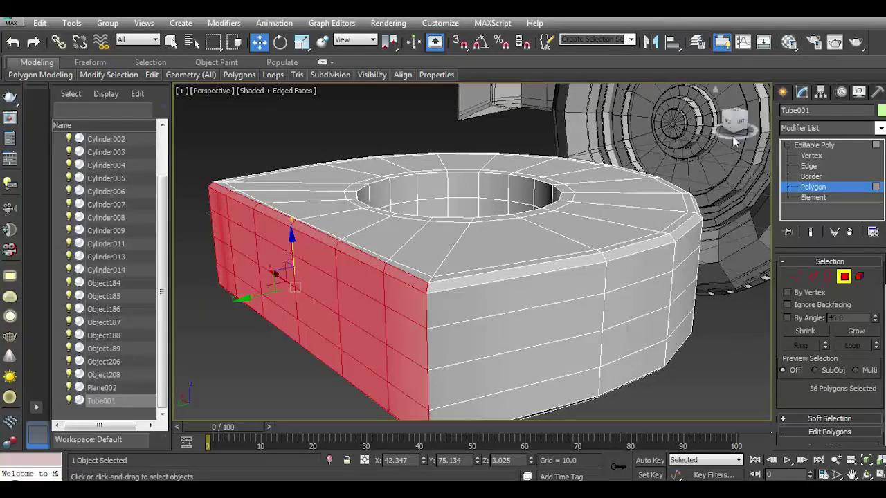
pyautogui.moveTo(734, 142); pyautogui.dragTo(432, 299)
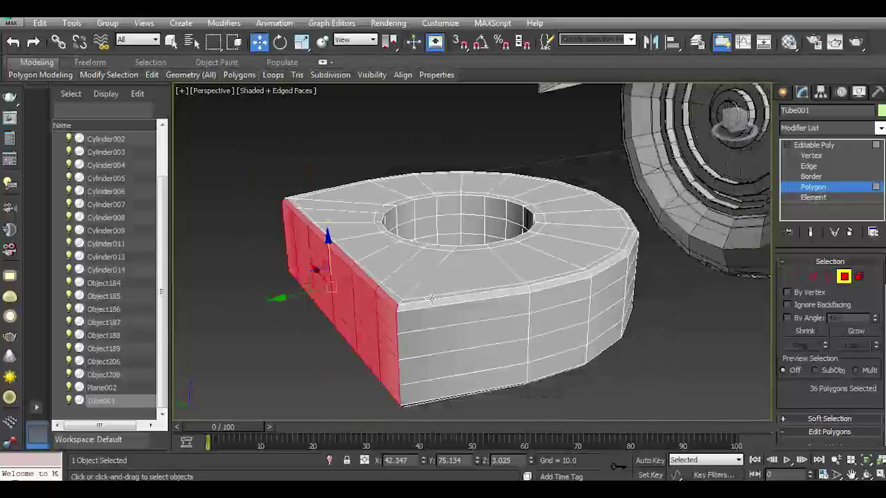
pyautogui.scroll(-3, 806, 405)
# Extrude the selected side faces outward by 7.09.
pyautogui.click(822, 379)
pyautogui.scroll(-2, 495, 275)
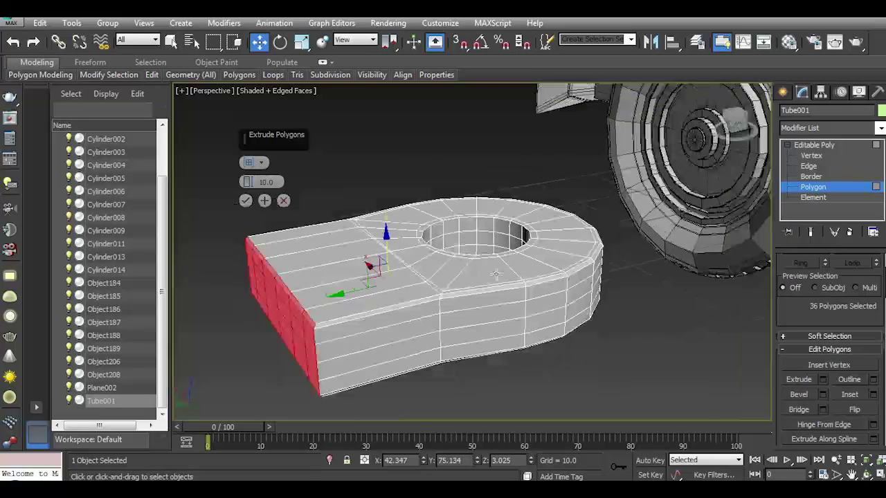
pyautogui.moveTo(247, 182)
pyautogui.mouseDown()
pyautogui.moveTo(256, 206)
pyautogui.moveTo(246, 200)
pyautogui.mouseUp()
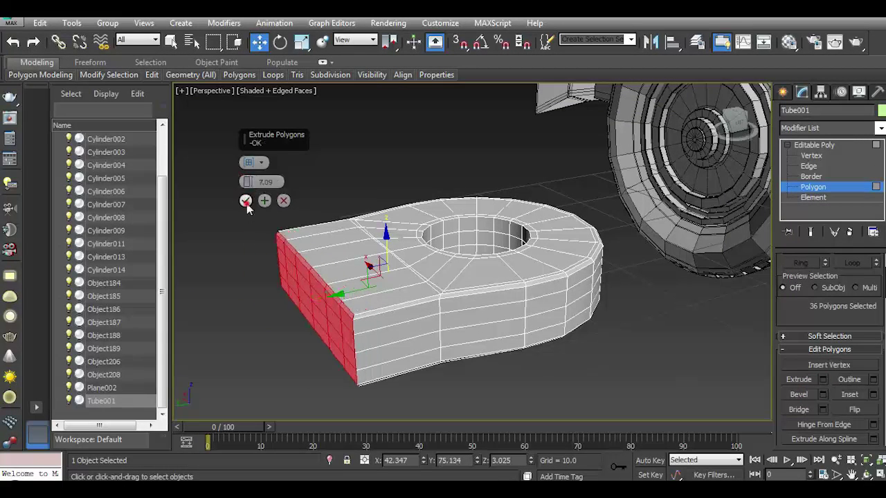
pyautogui.click(245, 200)
# Scale the extruded end to 57% on X and shift it outward along X.
pyautogui.click(302, 42)
pyautogui.moveTo(331, 326); pyautogui.dragTo(310, 315)
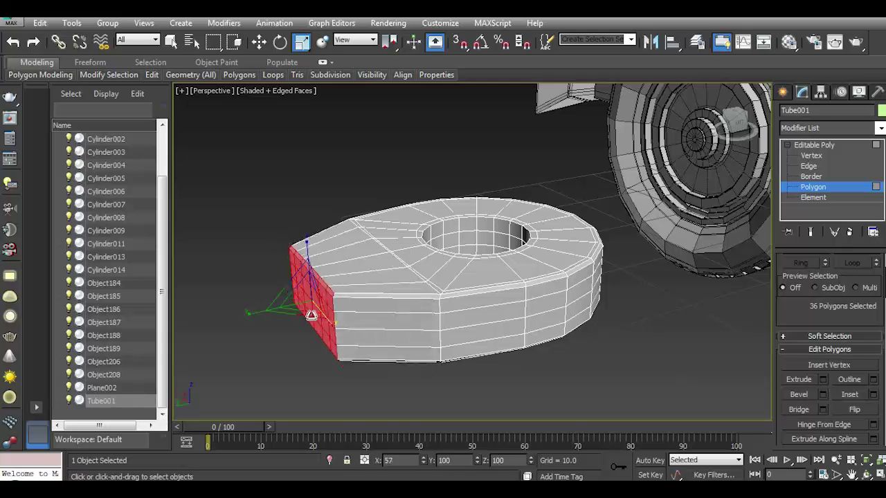
pyautogui.click(259, 41)
pyautogui.moveTo(247, 311); pyautogui.dragTo(237, 313)
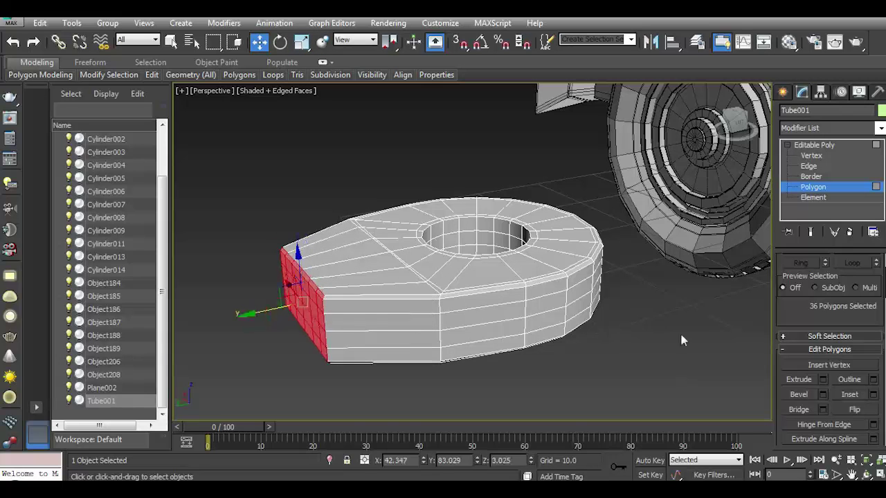
pyautogui.click(808, 167)
# Connect the edge ring across the bracket's extension with 3 segments and pinch 94.
pyautogui.click(800, 345)
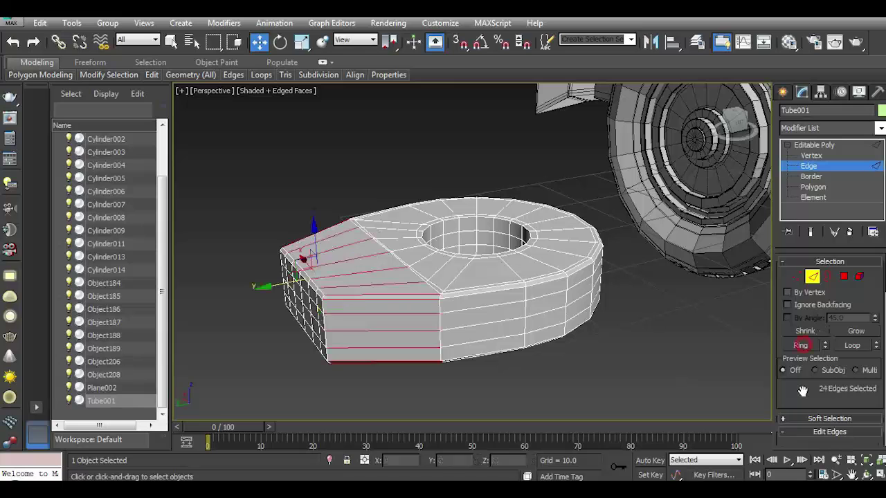
pyautogui.scroll(-5, 844, 359)
pyautogui.click(873, 377)
pyautogui.moveTo(248, 160); pyautogui.dragTo(247, 157)
pyautogui.moveTo(248, 182); pyautogui.dragTo(251, 126)
pyautogui.click(245, 219)
# Preview the bracket with Use NURMS, set its object colour to black, then turn the preview off.
pyautogui.click(151, 75)
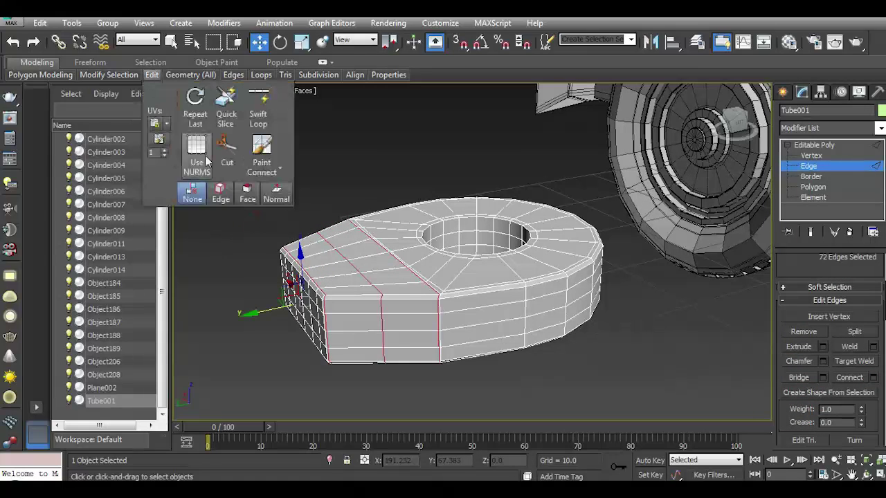
pyautogui.click(196, 152)
pyautogui.click(735, 123)
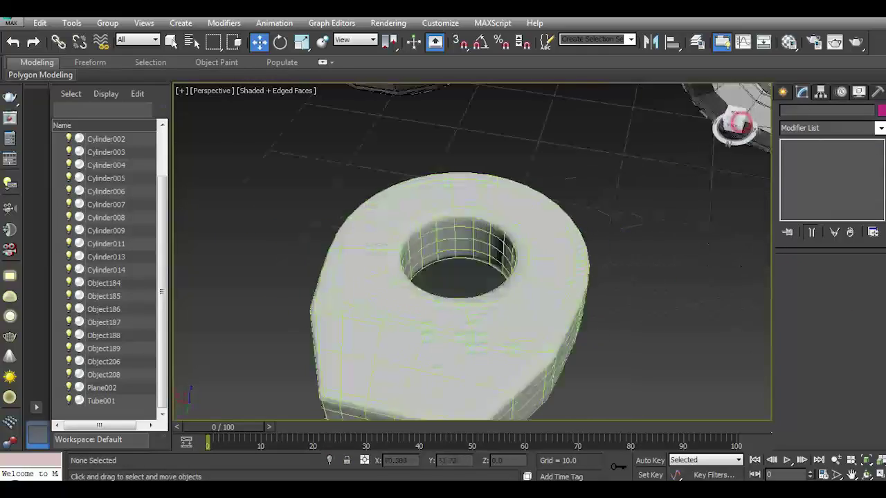
pyautogui.click(882, 110)
pyautogui.click(547, 277)
pyautogui.click(512, 316)
pyautogui.click(152, 74)
pyautogui.click(196, 149)
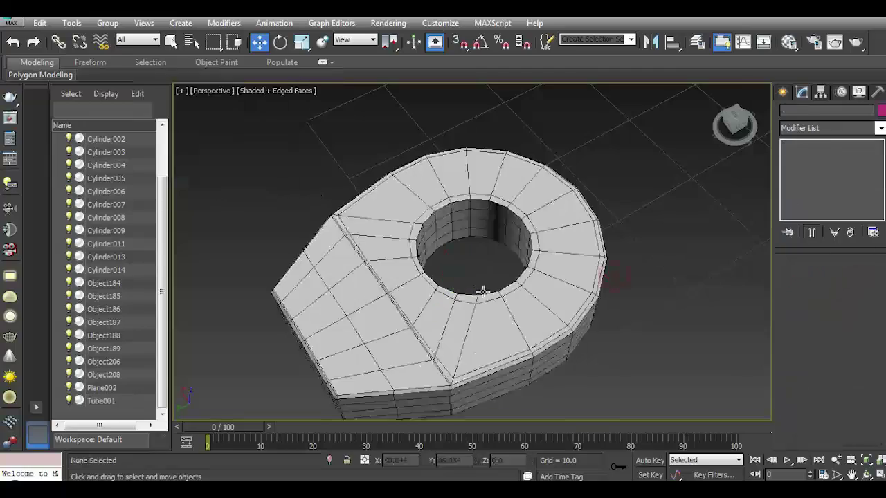
# Move Tube001 up onto the truck roof beside the turret.
pyautogui.scroll(-5, 477, 291)
pyautogui.scroll(-4, 456, 283)
pyautogui.moveTo(449, 250)
pyautogui.mouseDown()
pyautogui.moveTo(386, 217)
pyautogui.moveTo(633, 287)
pyautogui.mouseUp()
pyautogui.moveTo(734, 138)
pyautogui.mouseDown()
pyautogui.moveTo(736, 129)
pyautogui.moveTo(719, 159)
pyautogui.mouseUp()
# Lower the bracket onto the truck top and rotate it 90° to stand upright.
pyautogui.moveTo(410, 159); pyautogui.dragTo(436, 225)
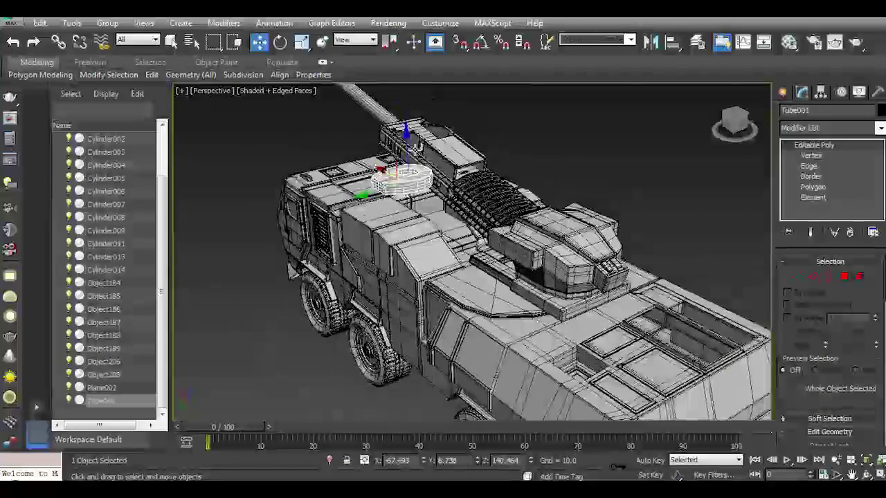
pyautogui.click(375, 284)
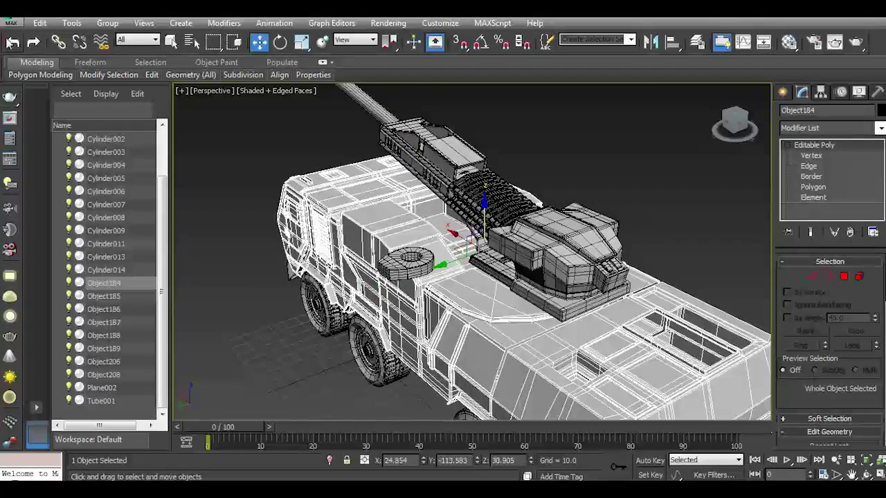
pyautogui.click(13, 42)
pyautogui.scroll(5, 493, 240)
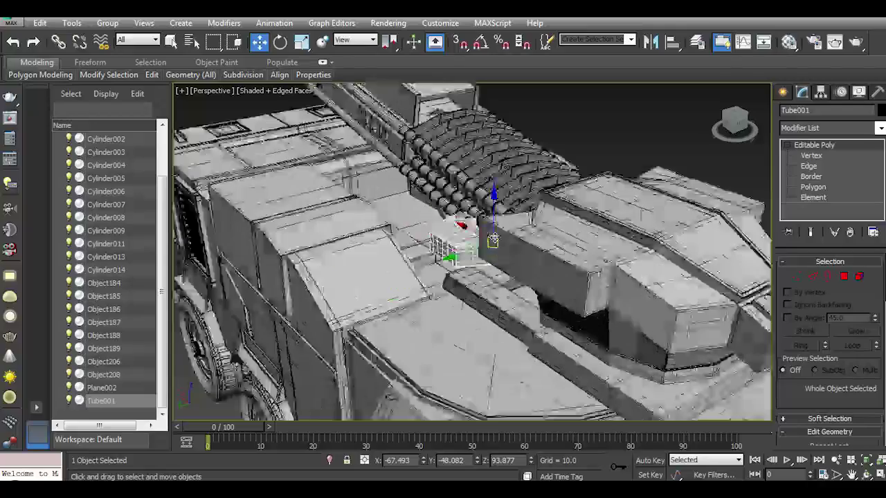
pyautogui.press('e')
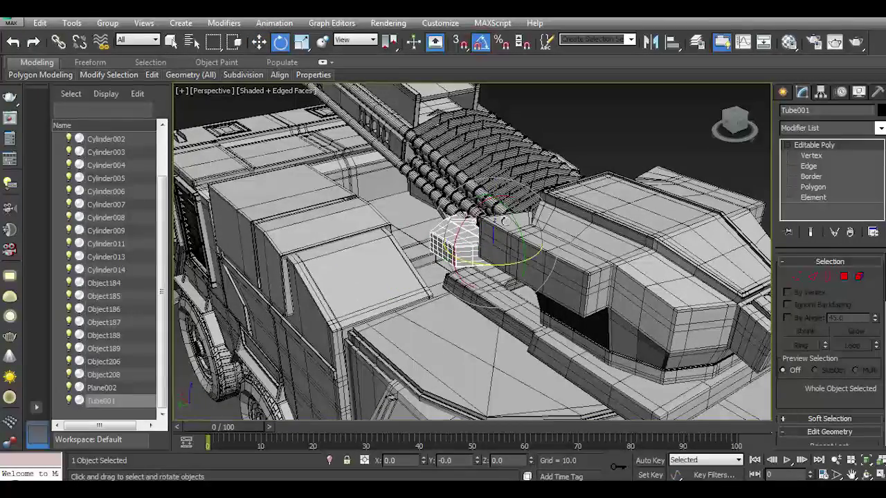
pyautogui.moveTo(473, 228); pyautogui.dragTo(458, 263)
pyautogui.moveTo(734, 122); pyautogui.dragTo(738, 124)
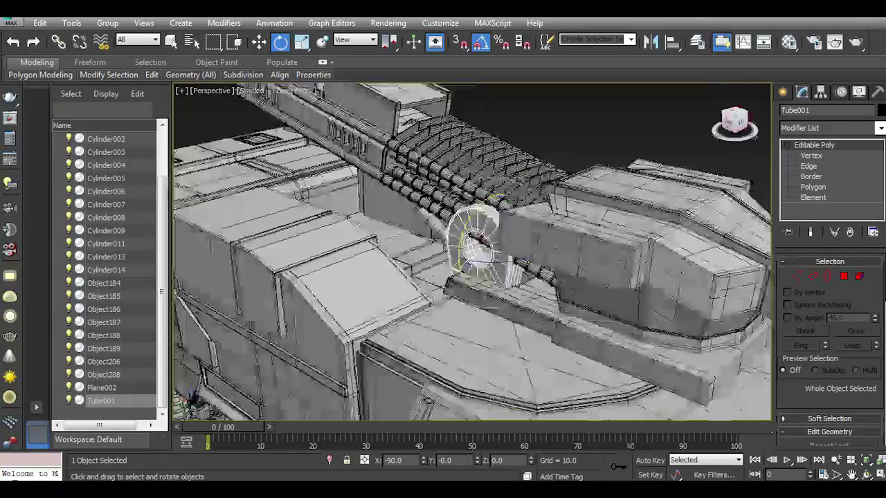
pyautogui.keyDown('alt'); pyautogui.moveTo(700, 201); pyautogui.dragTo(650, 243, button='middle'); pyautogui.keyUp('alt')
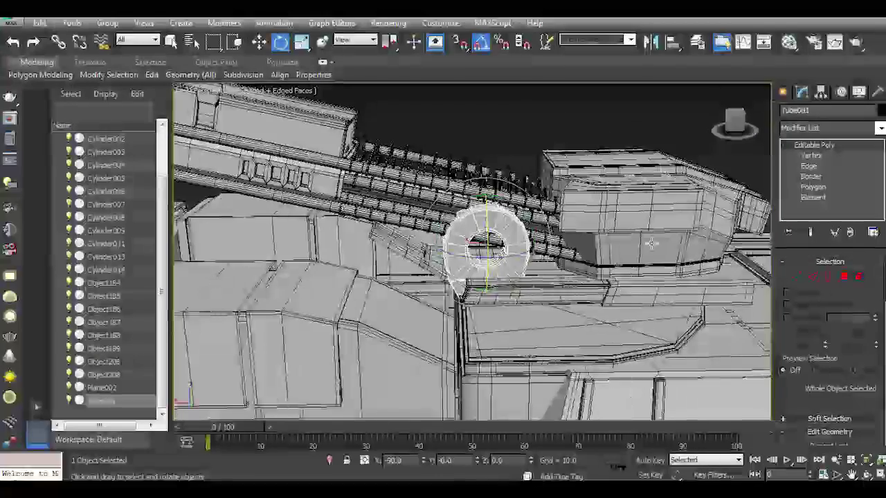
# Shrink the bracket to 75 percent and move it beside the gun barrels.
pyautogui.press('r')
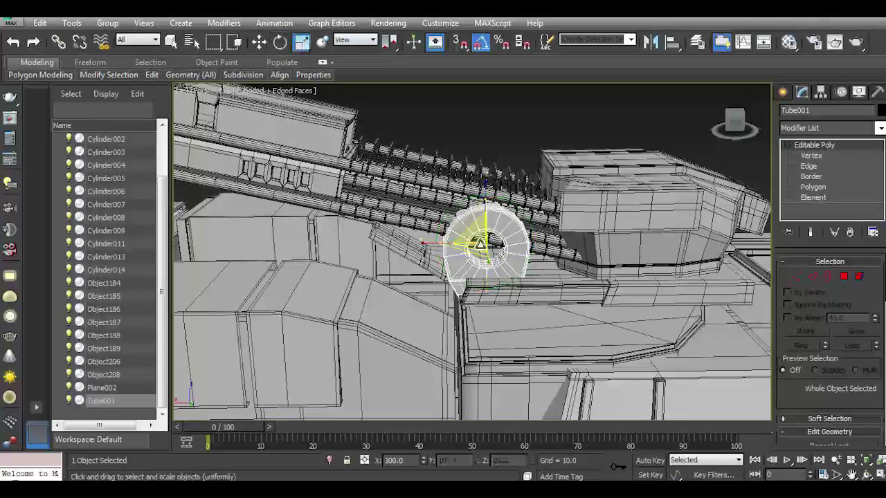
pyautogui.moveTo(488, 242); pyautogui.dragTo(489, 261)
pyautogui.keyDown('alt'); pyautogui.moveTo(677, 204); pyautogui.dragTo(484, 186, button='middle'); pyautogui.keyUp('alt')
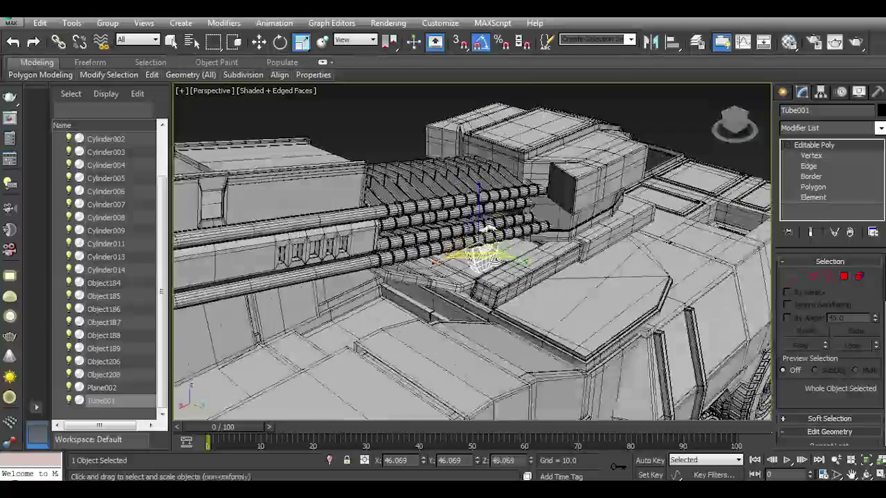
pyautogui.scroll(3, 484, 186)
pyautogui.press('w')
pyautogui.moveTo(482, 186); pyautogui.dragTo(543, 255)
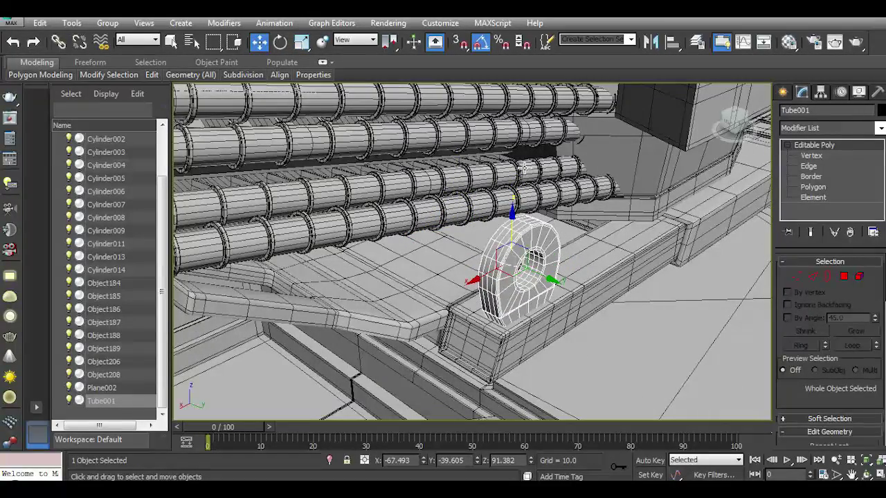
pyautogui.moveTo(525, 268); pyautogui.dragTo(564, 247)
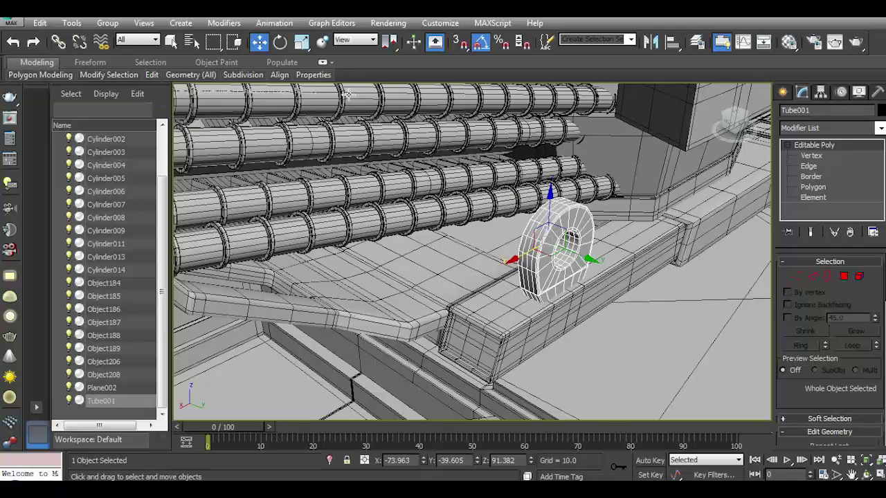
# Tilt the tube slightly, shift it right and down, and shrink it uniformly.
pyautogui.click(283, 44)
pyautogui.moveTo(537, 213); pyautogui.dragTo(515, 258)
pyautogui.press('r')
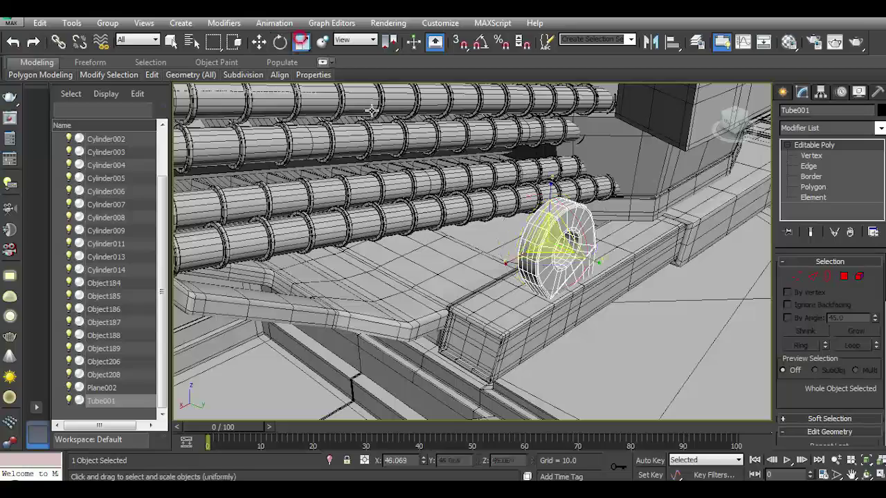
pyautogui.scroll(3, 591, 270)
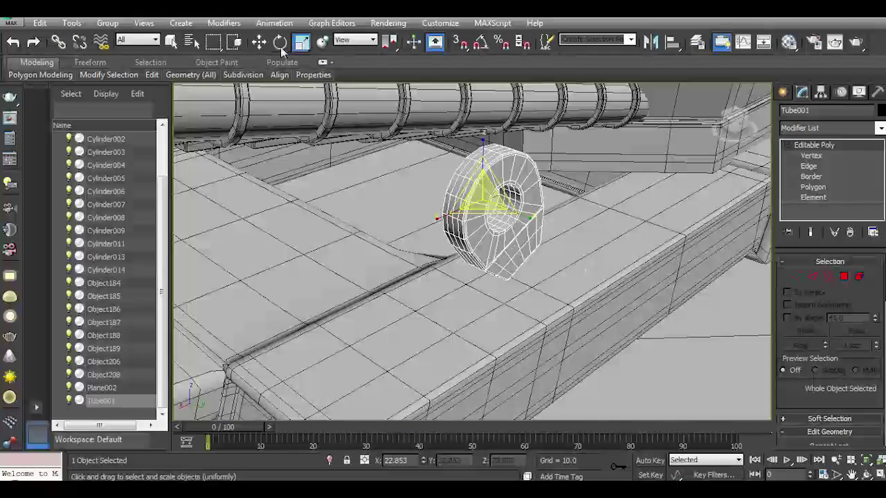
pyautogui.click(258, 41)
pyautogui.moveTo(478, 167)
pyautogui.mouseDown()
pyautogui.moveTo(527, 209)
pyautogui.moveTo(500, 251)
pyautogui.moveTo(509, 258)
pyautogui.mouseUp()
pyautogui.click(301, 41)
pyautogui.moveTo(516, 294); pyautogui.dragTo(518, 311)
pyautogui.click(259, 42)
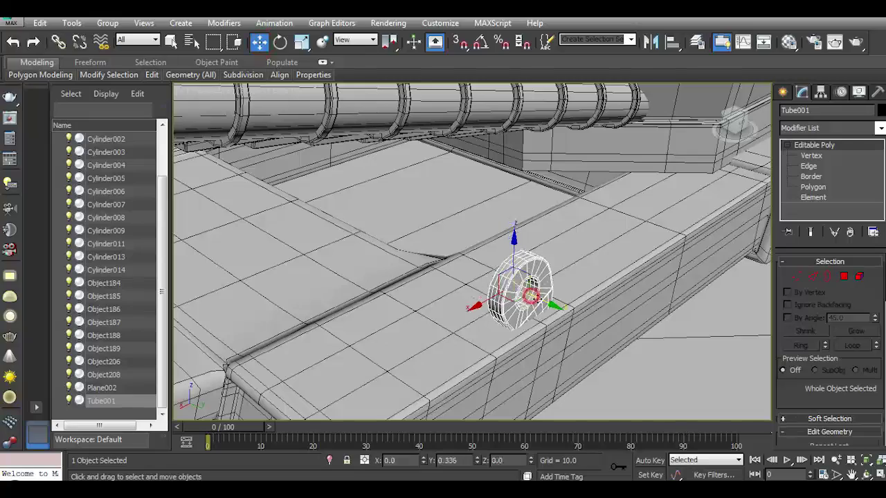
# Switch to a side view of the truck framed on the gun area.
pyautogui.keyDown('alt'); pyautogui.moveTo(531, 296); pyautogui.dragTo(541, 288, button='middle'); pyautogui.keyUp('alt')
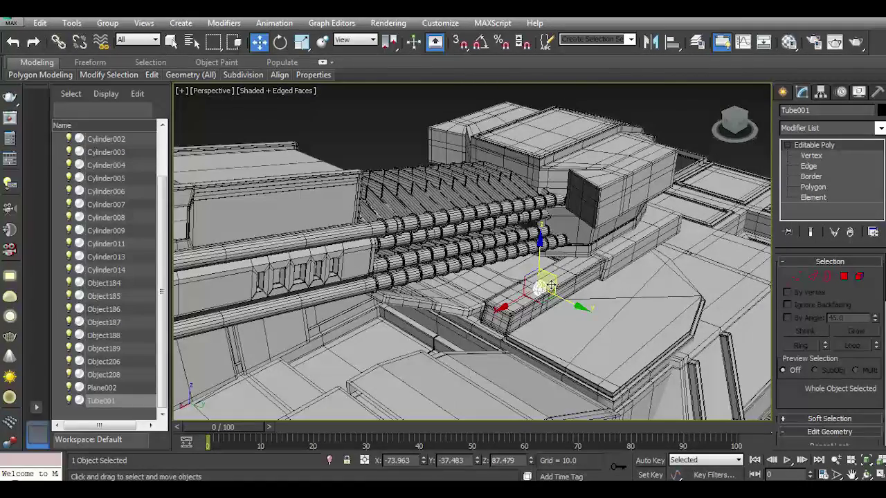
pyautogui.press('l')
pyautogui.scroll(1, 519, 351)
pyautogui.scroll(6, 526, 263)
pyautogui.moveTo(512, 242); pyautogui.dragTo(542, 265, button='middle')
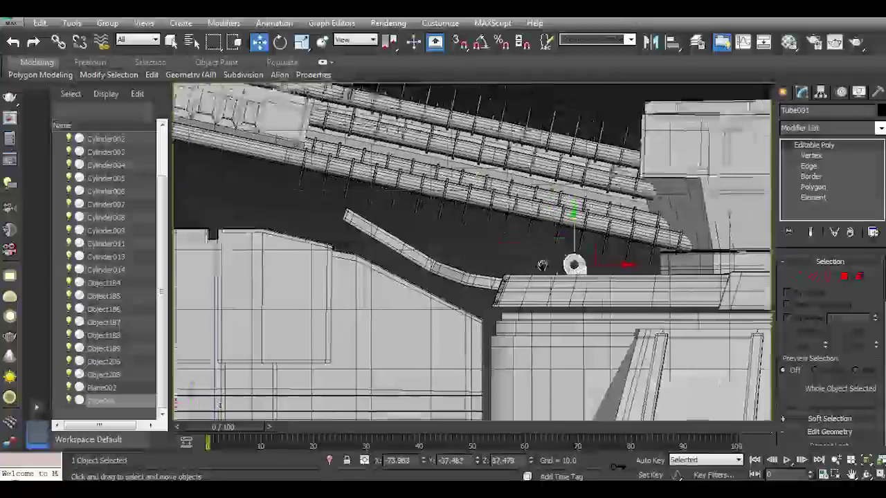
pyautogui.click(783, 92)
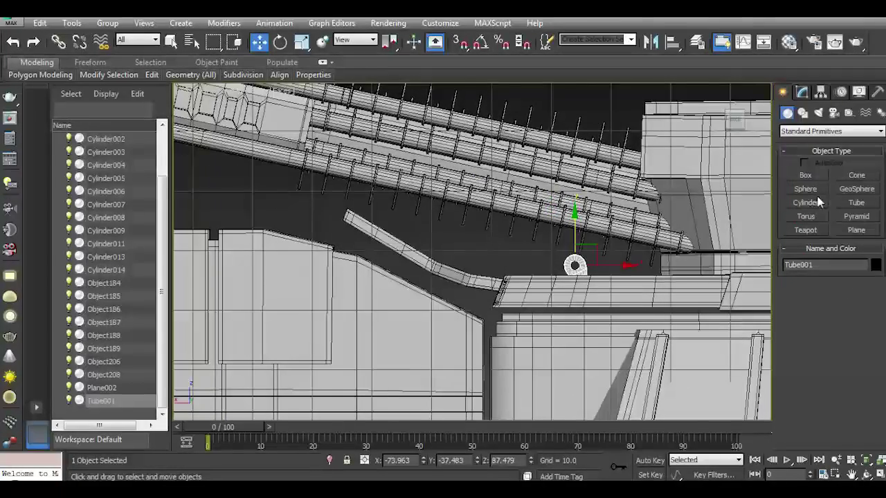
# Select the gun barrel Cylinder014 in the Back view and enter its polygon editing.
pyautogui.click(465, 212)
pyautogui.press('k')
pyautogui.scroll(-3, 470, 249)
pyautogui.scroll(3, 470, 249)
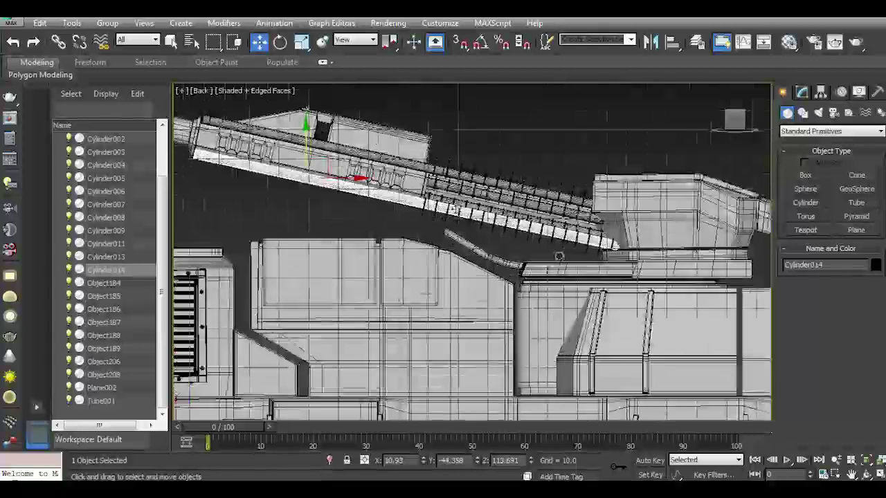
pyautogui.moveTo(559, 255); pyautogui.dragTo(619, 281, button='middle')
pyautogui.moveTo(722, 188); pyautogui.dragTo(683, 175, button='middle')
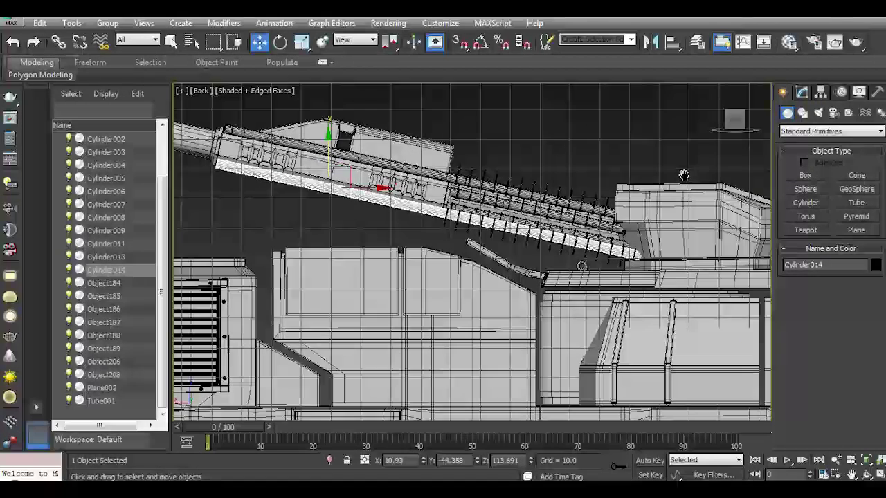
pyautogui.click(801, 93)
pyautogui.click(813, 208)
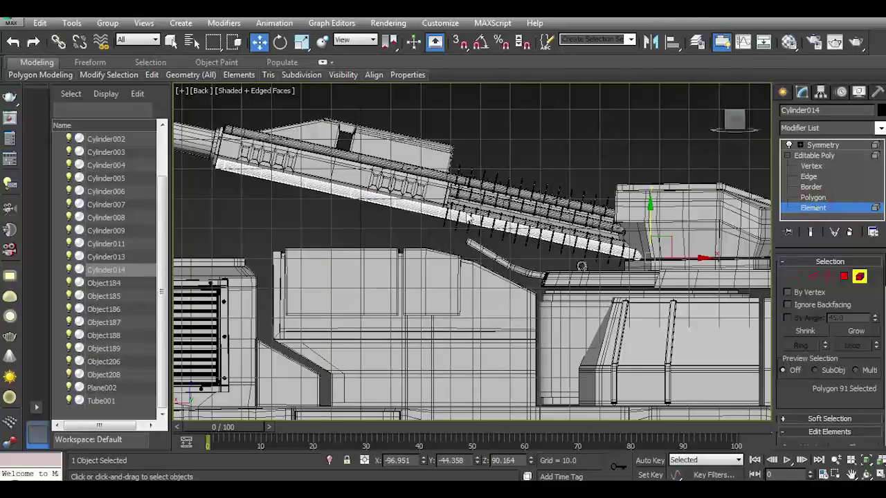
pyautogui.press('4')
pyautogui.scroll(5, 341, 207)
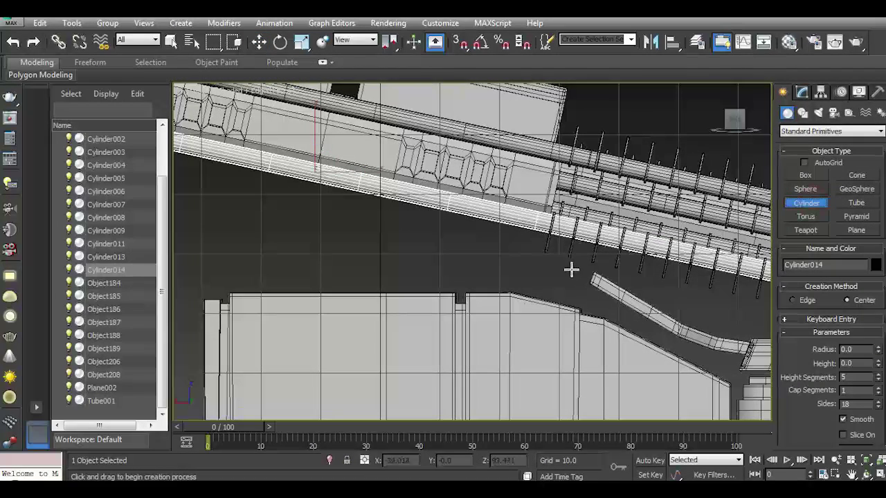
# Draw a thin cylinder below the barrels, rotate it horizontal and tilt it along them.
pyautogui.moveTo(564, 267); pyautogui.dragTo(576, 269)
pyautogui.click(509, 239)
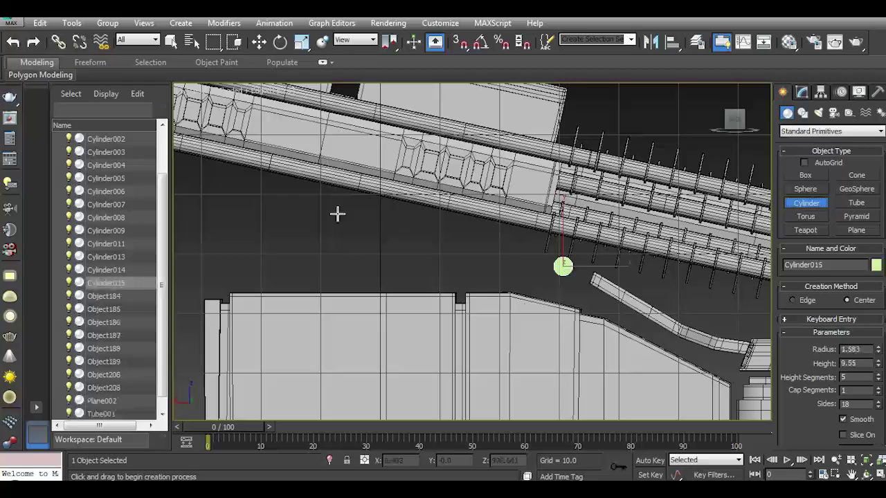
pyautogui.click(280, 42)
pyautogui.moveTo(586, 267)
pyautogui.mouseDown()
pyautogui.moveTo(601, 218)
pyautogui.moveTo(618, 254)
pyautogui.mouseUp()
pyautogui.click(482, 43)
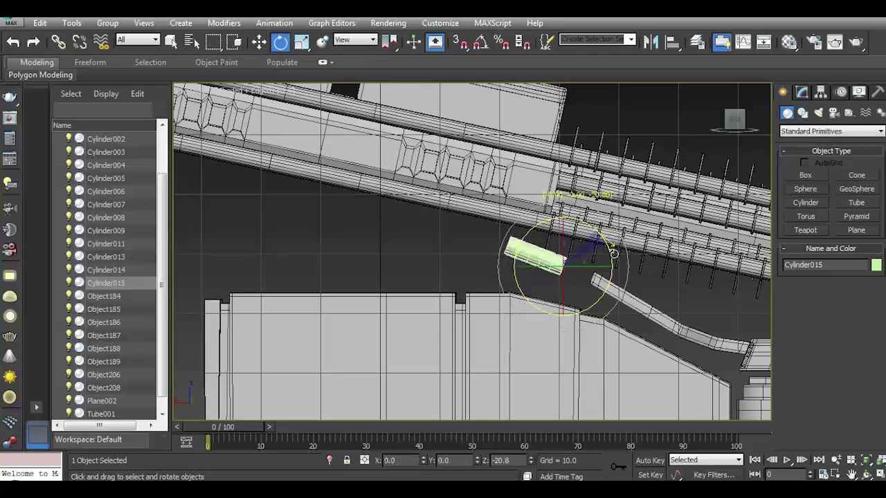
pyautogui.moveTo(626, 250); pyautogui.dragTo(547, 238, button='middle')
pyautogui.click(801, 92)
pyautogui.moveTo(876, 292); pyautogui.dragTo(741, 69)
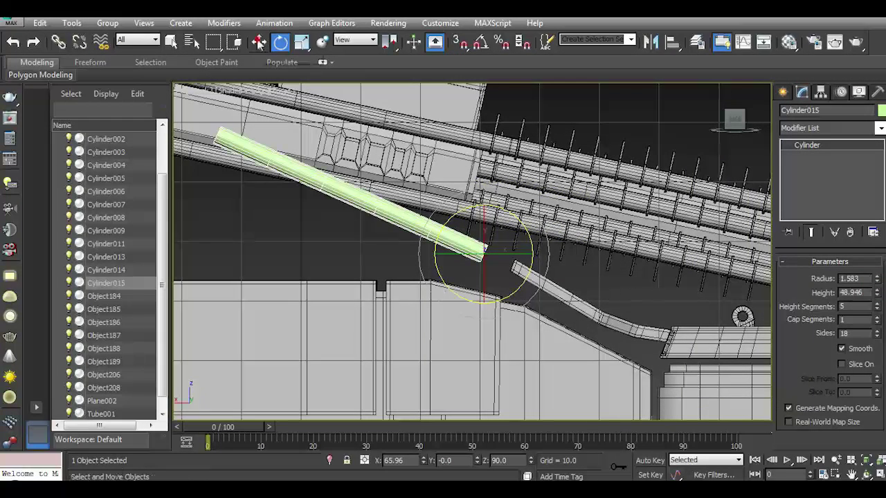
# Slide the rod under the barrels, fine-tune its tilt and lengthen it to 78.069.
pyautogui.press('w')
pyautogui.moveTo(523, 256); pyautogui.dragTo(713, 257)
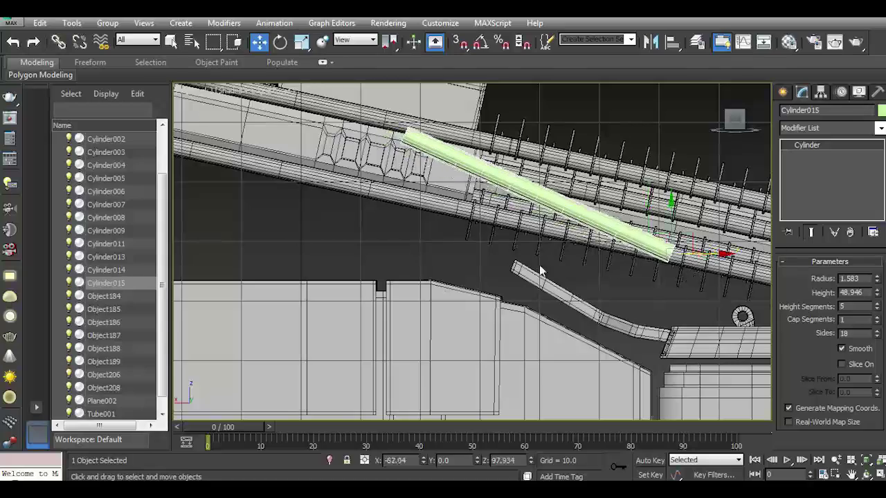
pyautogui.moveTo(540, 270); pyautogui.dragTo(481, 256, button='middle')
pyautogui.moveTo(664, 285); pyautogui.dragTo(712, 300)
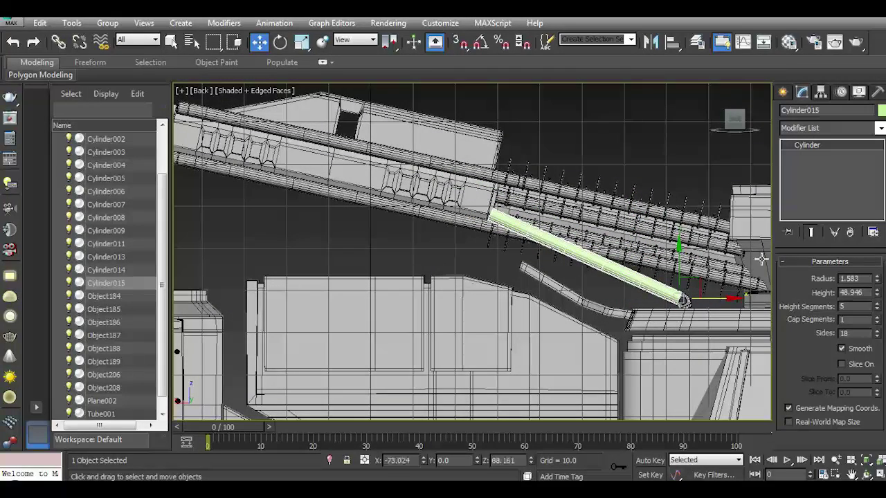
pyautogui.click(281, 42)
pyautogui.moveTo(656, 257); pyautogui.dragTo(659, 259)
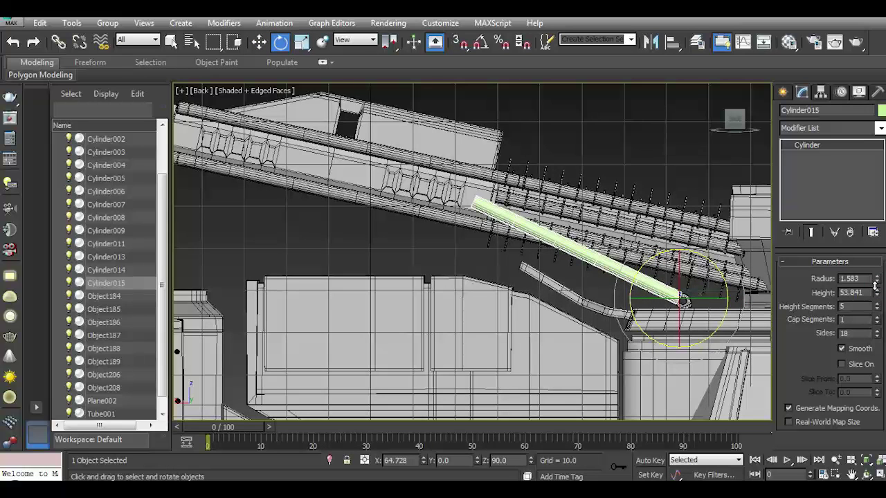
pyautogui.moveTo(711, 246); pyautogui.dragTo(674, 225)
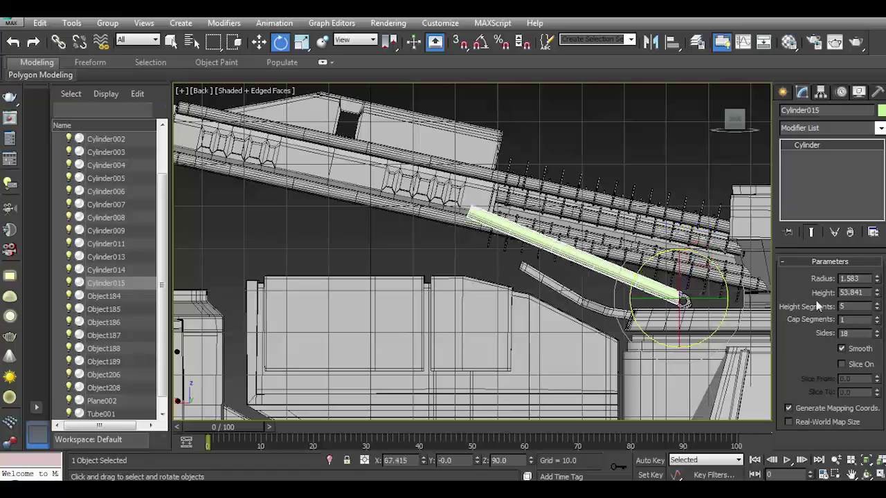
pyautogui.moveTo(876, 297); pyautogui.dragTo(873, 272)
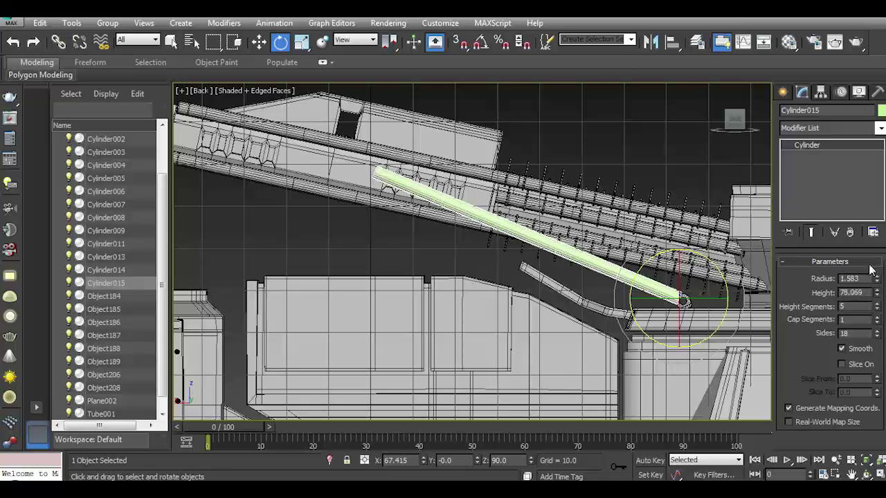
pyautogui.moveTo(649, 267); pyautogui.dragTo(644, 262)
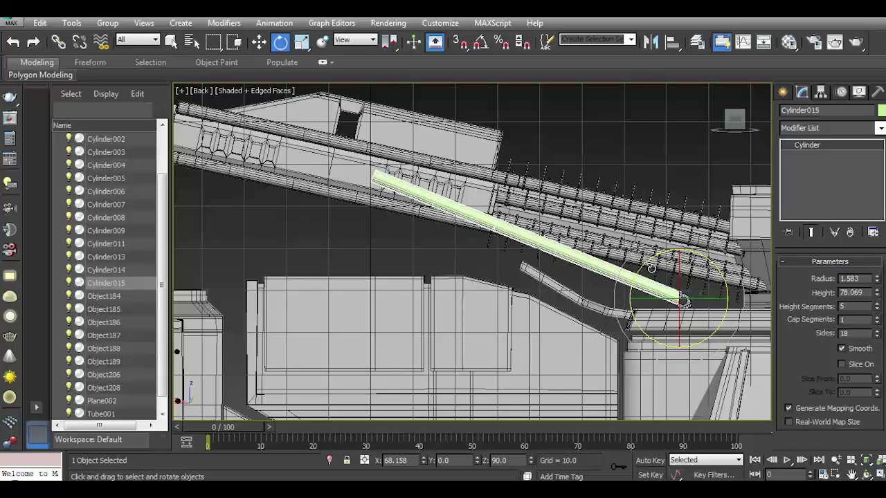
pyautogui.press('p')
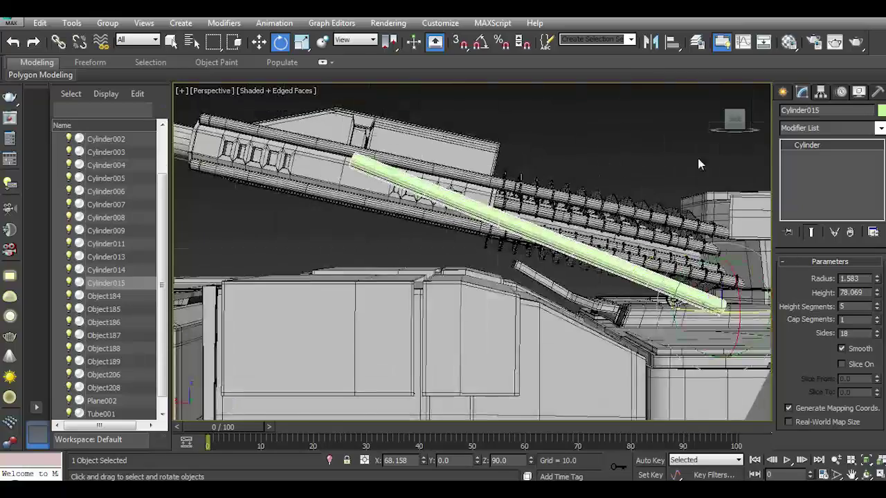
pyautogui.keyDown('alt'); pyautogui.moveTo(646, 265); pyautogui.dragTo(877, 296, button='middle'); pyautogui.keyUp('alt')
pyautogui.moveTo(876, 296); pyautogui.dragTo(877, 291)
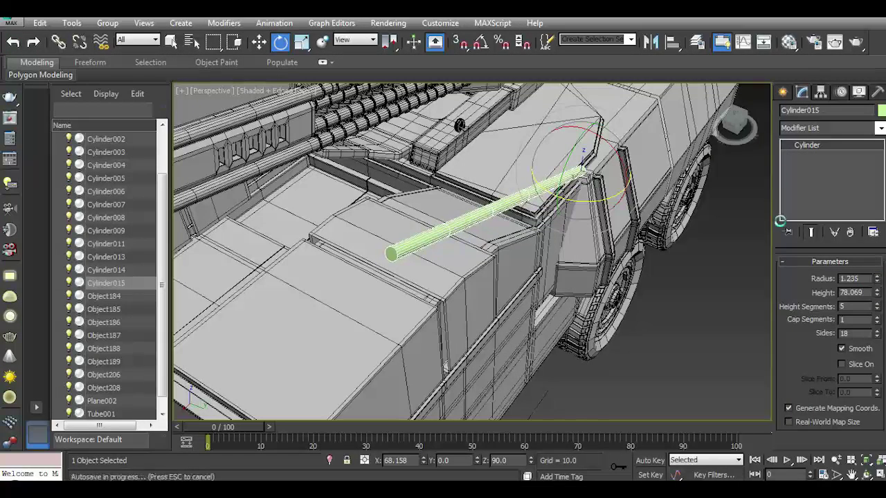
# Convert Cylinder015 to an Editable Poly and give it a dark object colour.
pyautogui.press('m')
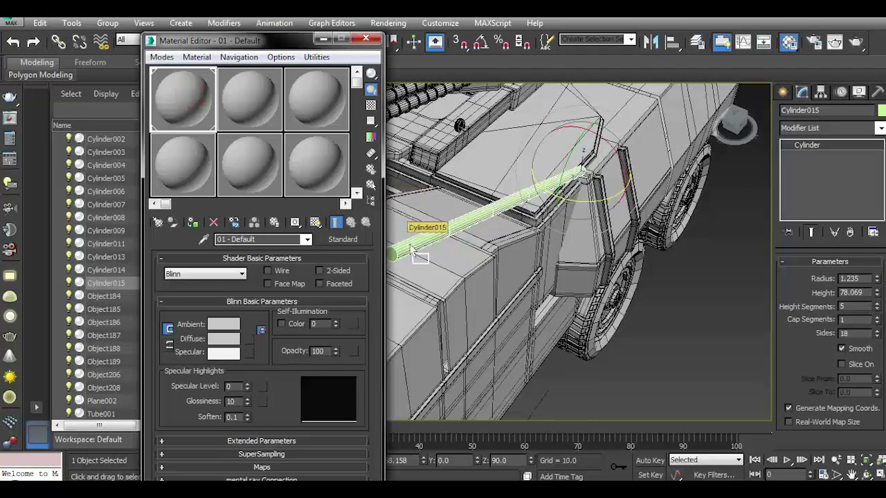
pyautogui.click(365, 40)
pyautogui.rightClick(807, 144)
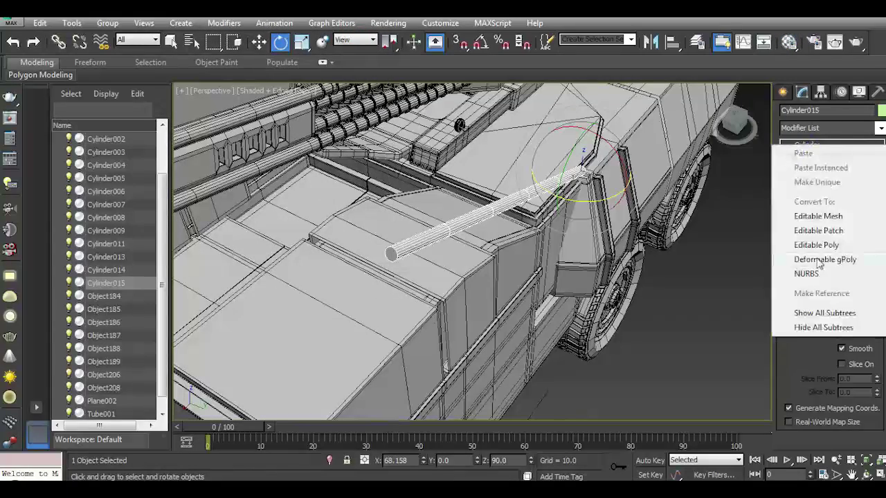
pyautogui.click(815, 242)
pyautogui.click(260, 43)
pyautogui.click(880, 112)
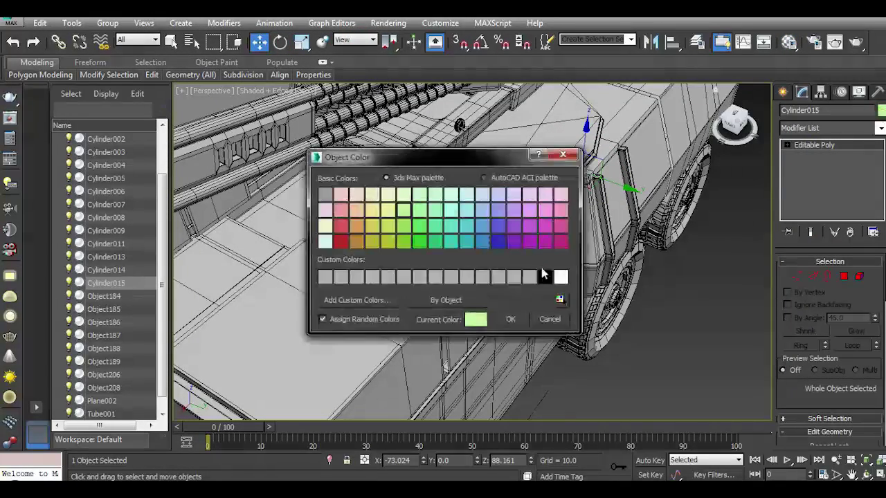
pyautogui.click(518, 320)
# Inset the rod's near end cap by 0.091 to form an inner ring.
pyautogui.click(813, 277)
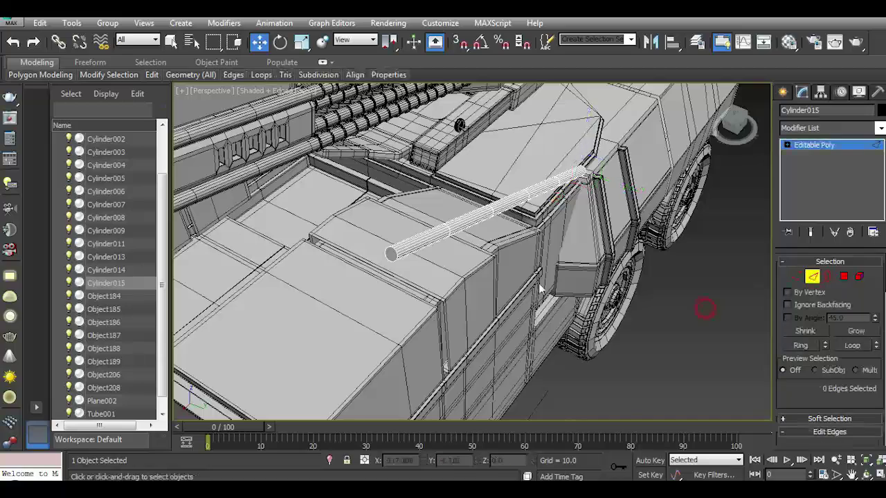
pyautogui.scroll(4, 392, 250)
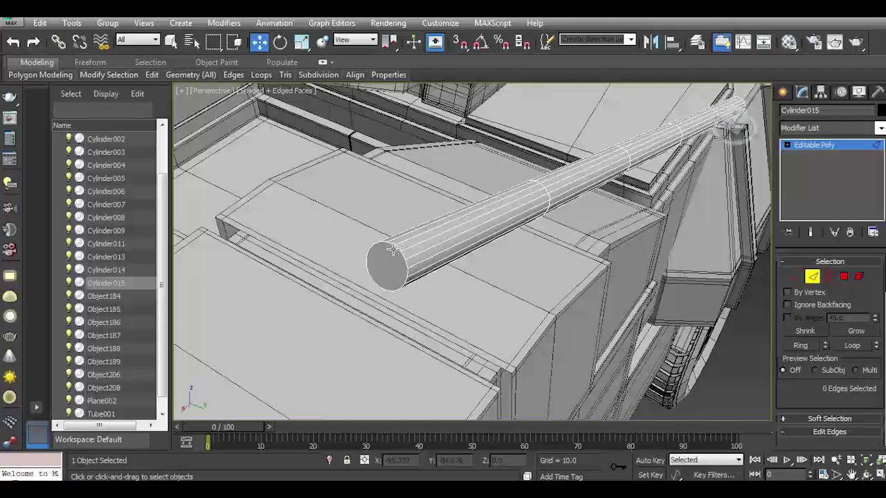
pyautogui.click(843, 275)
pyautogui.click(395, 269)
pyautogui.scroll(-3, 844, 359)
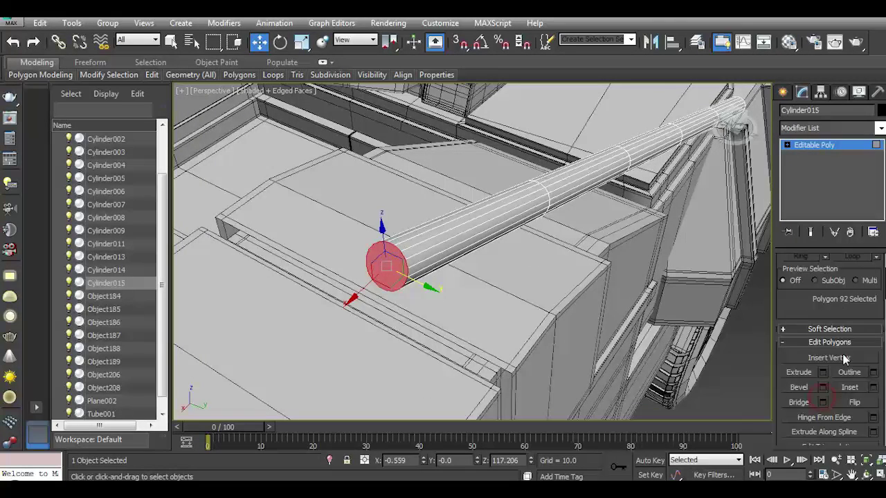
pyautogui.click(874, 387)
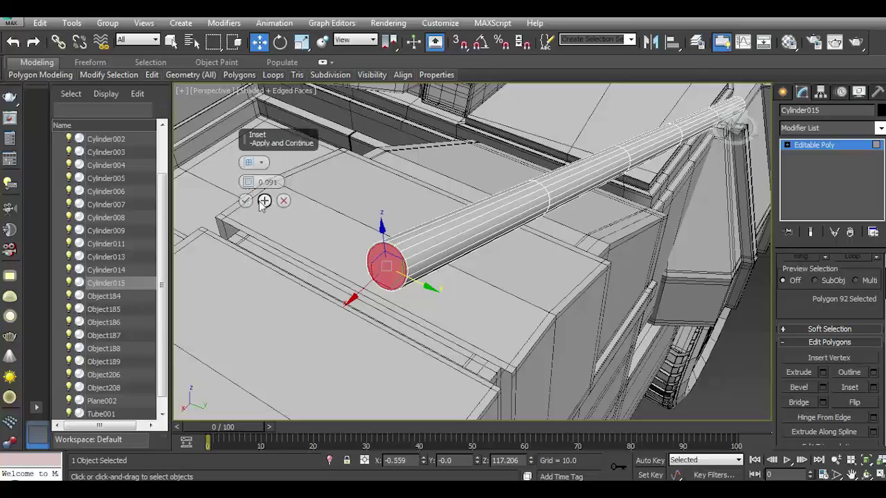
pyautogui.moveTo(247, 182); pyautogui.dragTo(253, 175)
pyautogui.click(248, 200)
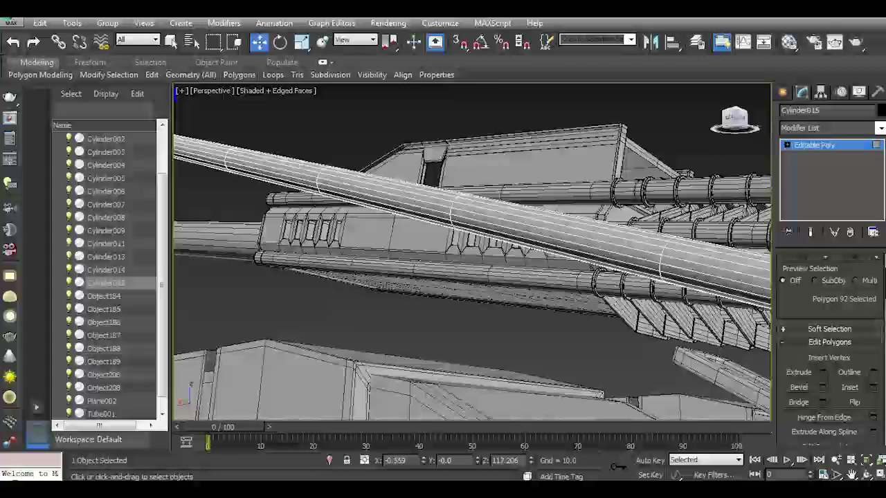
# Start an inset on the rod's far end cap, resetting the amount to zero.
pyautogui.moveTo(470, 249)
pyautogui.keyDown('alt'); pyautogui.mouseDown(button='middle')
pyautogui.moveTo(429, 222)
pyautogui.moveTo(525, 225)
pyautogui.mouseUp(button='middle'); pyautogui.keyUp('alt')
pyautogui.click(873, 387)
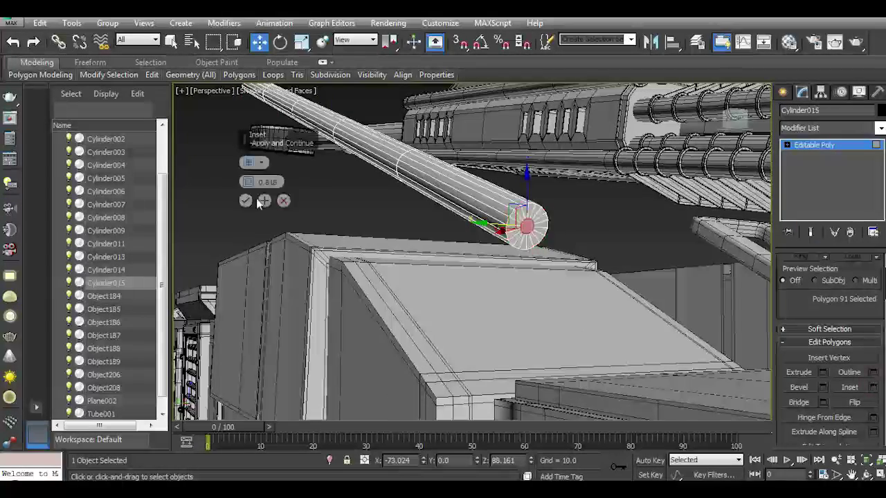
pyautogui.moveTo(247, 184); pyautogui.dragTo(250, 182)
pyautogui.rightClick(248, 182)
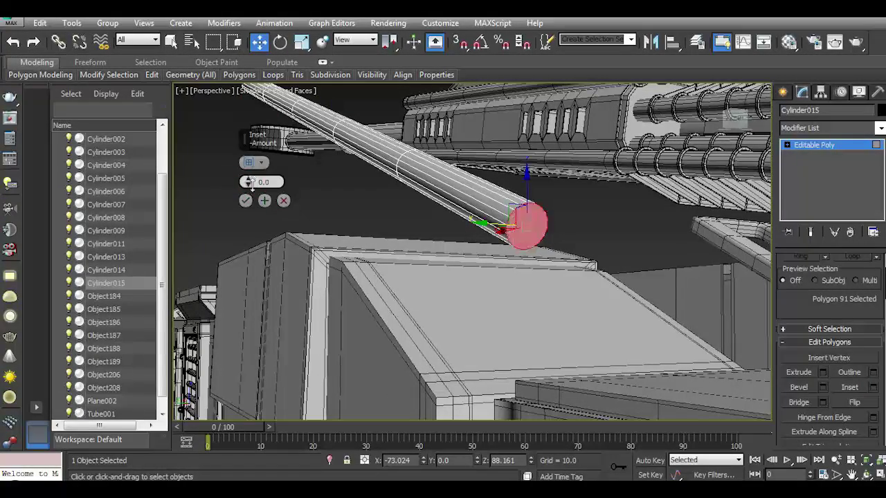
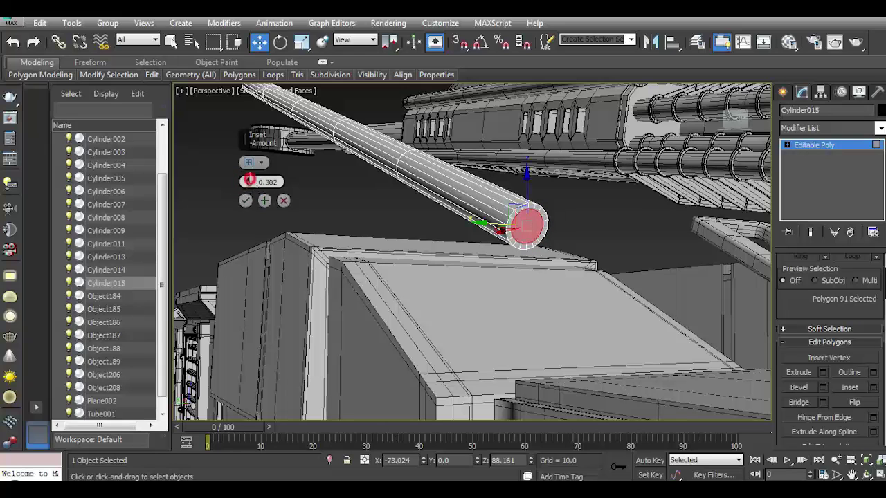
# Commit the inset on Cylinder015's end cap and return to object level.
pyautogui.moveTo(249, 184); pyautogui.dragTo(250, 181)
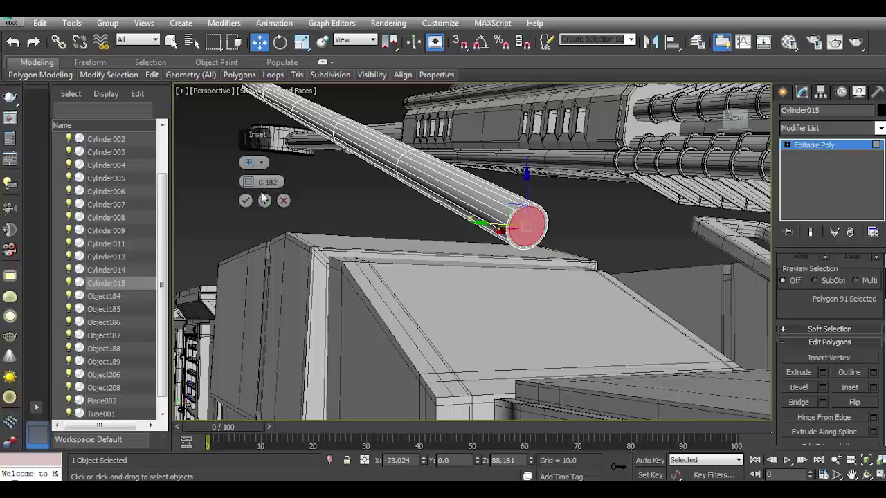
pyautogui.click(246, 200)
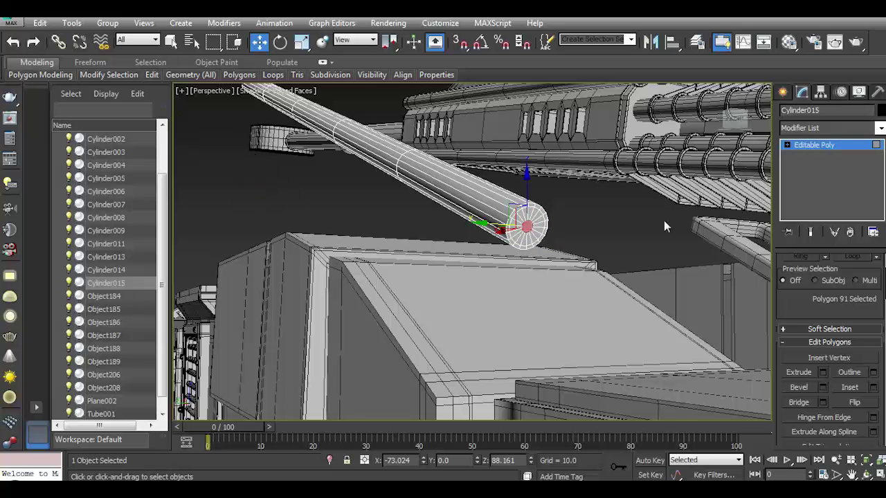
pyautogui.click(804, 146)
pyautogui.moveTo(738, 119); pyautogui.dragTo(730, 123)
# Select the rod's end-ring vertices with Move, then deselect the rod.
pyautogui.click(11, 22)
pyautogui.press('Escape')
pyautogui.press('1')
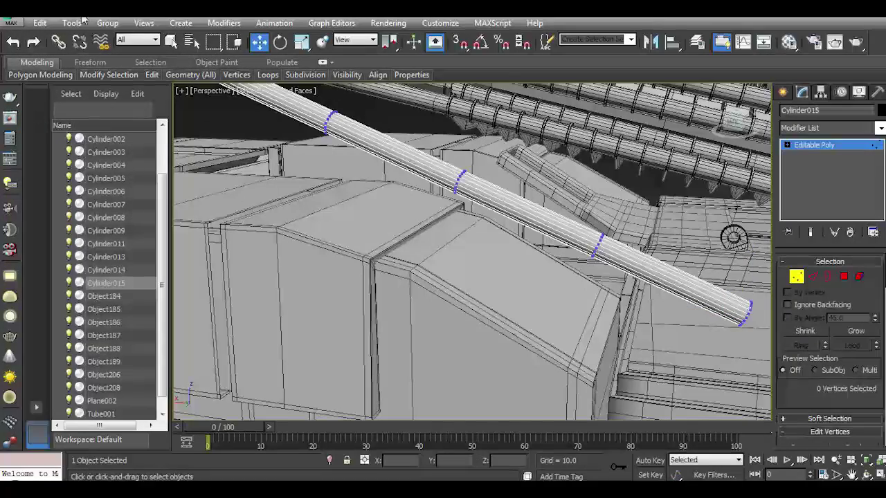
pyautogui.keyDown('alt'); pyautogui.moveTo(568, 242); pyautogui.dragTo(520, 262, button='middle'); pyautogui.keyUp('alt')
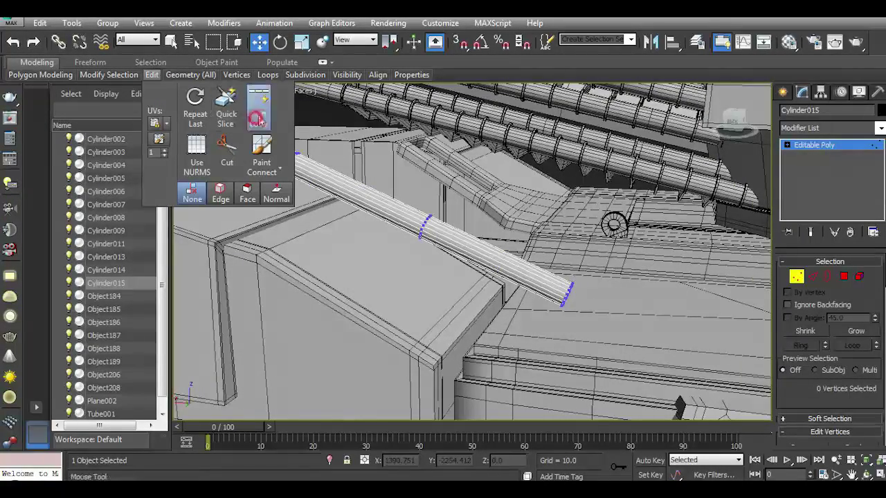
pyautogui.moveTo(561, 299); pyautogui.dragTo(546, 277)
pyautogui.keyDown('alt'); pyautogui.moveTo(546, 276); pyautogui.dragTo(379, 205, button='middle'); pyautogui.keyUp('alt')
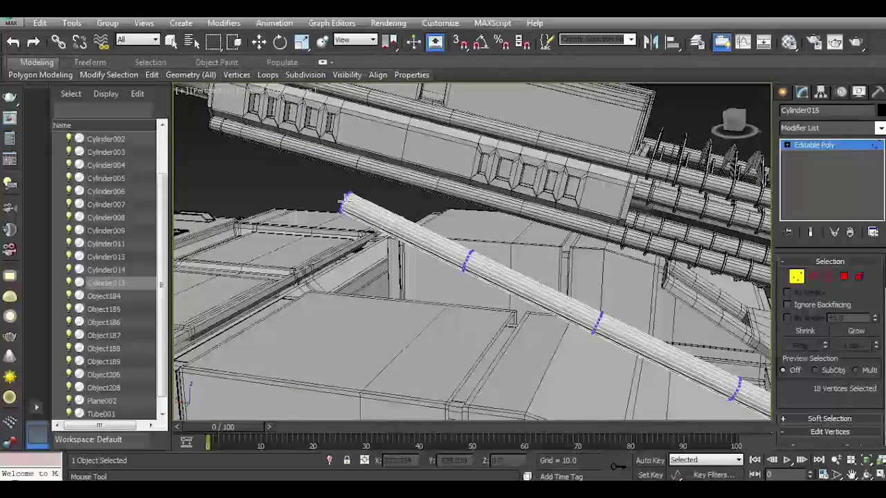
pyautogui.click(259, 44)
pyautogui.moveTo(553, 277)
pyautogui.keyDown('alt'); pyautogui.mouseDown(button='middle')
pyautogui.moveTo(442, 208)
pyautogui.moveTo(391, 211)
pyautogui.mouseUp(button='middle'); pyautogui.keyUp('alt')
pyautogui.click(436, 199)
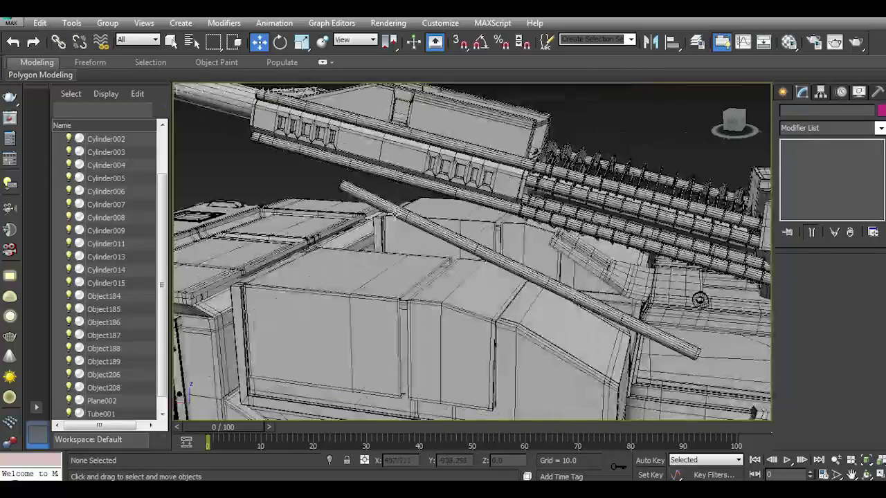
# Select a polygon loop on Cylinder015 and grow it to a 54-polygon band.
pyautogui.click(675, 344)
pyautogui.scroll(5, 642, 334)
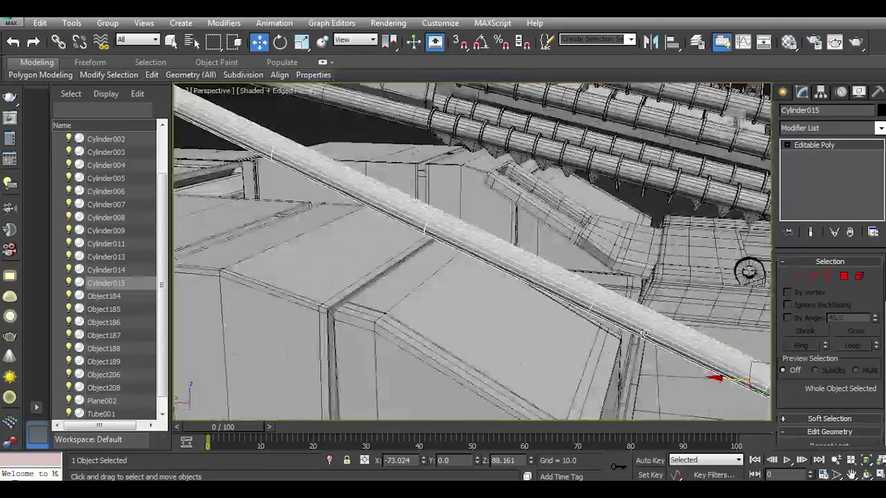
pyautogui.press('4')
pyautogui.doubleClick(601, 296)
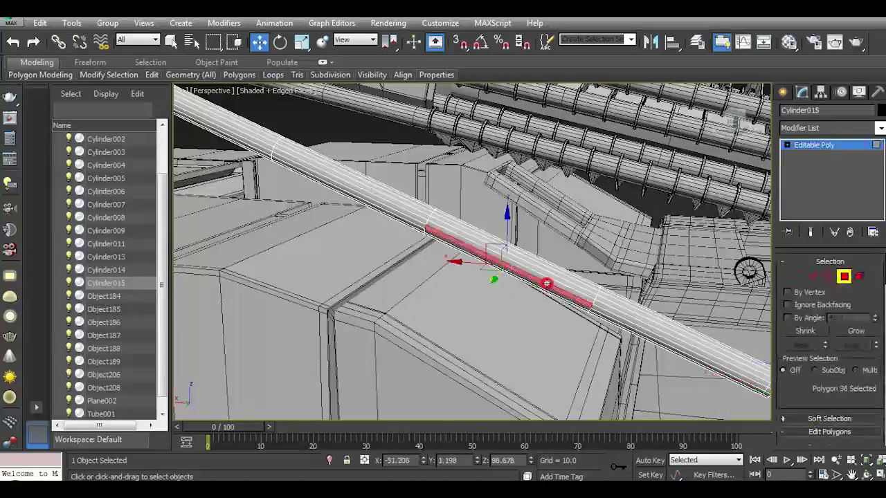
pyautogui.click(855, 331)
pyautogui.keyDown('alt'); pyautogui.moveTo(623, 277); pyautogui.dragTo(495, 254, button='middle'); pyautogui.keyUp('alt')
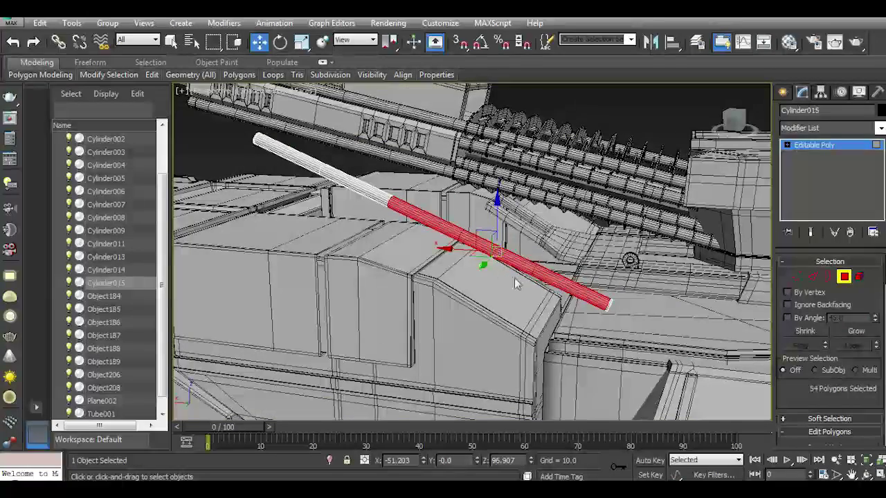
pyautogui.scroll(-3, 831, 387)
# Extrude the 54-polygon band outward by about 0.725.
pyautogui.click(821, 390)
pyautogui.moveTo(248, 181)
pyautogui.mouseDown()
pyautogui.moveTo(255, 211)
pyautogui.moveTo(253, 195)
pyautogui.mouseUp()
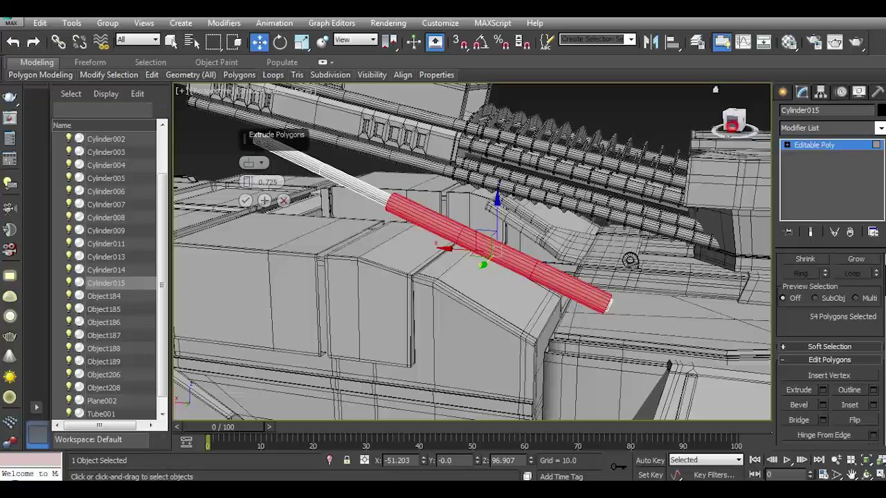
pyautogui.keyDown('alt'); pyautogui.moveTo(443, 249); pyautogui.dragTo(415, 242, button='middle'); pyautogui.keyUp('alt')
pyautogui.scroll(5, 415, 242)
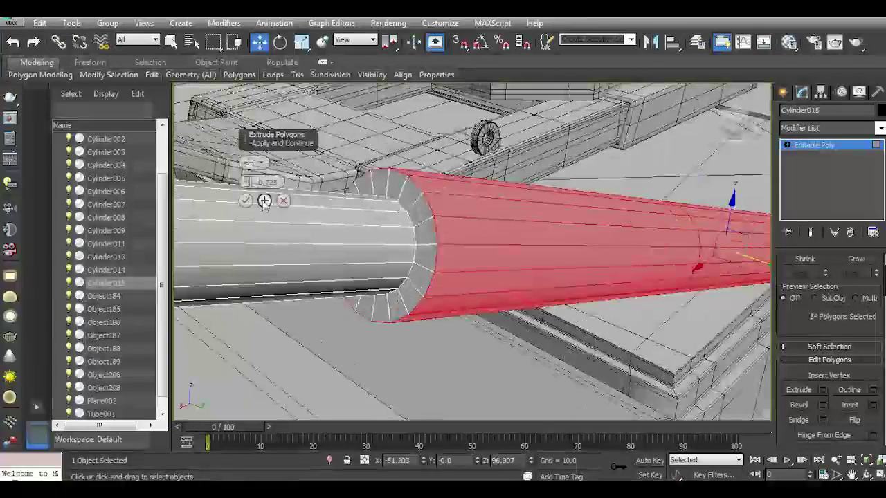
pyautogui.click(246, 200)
# Ring-select the edges around the sleeve end in Edge mode.
pyautogui.click(787, 145)
pyautogui.click(808, 166)
pyautogui.click(424, 244)
pyautogui.click(799, 345)
# Connect the edge ring with 2 segments and pinch 53.
pyautogui.scroll(-5, 830, 332)
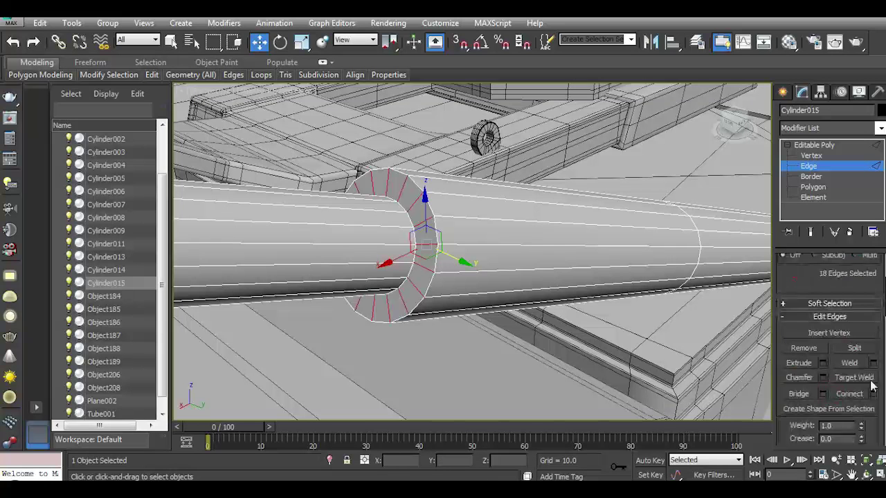
pyautogui.click(872, 394)
pyautogui.click(247, 162)
pyautogui.moveTo(248, 181); pyautogui.dragTo(248, 159)
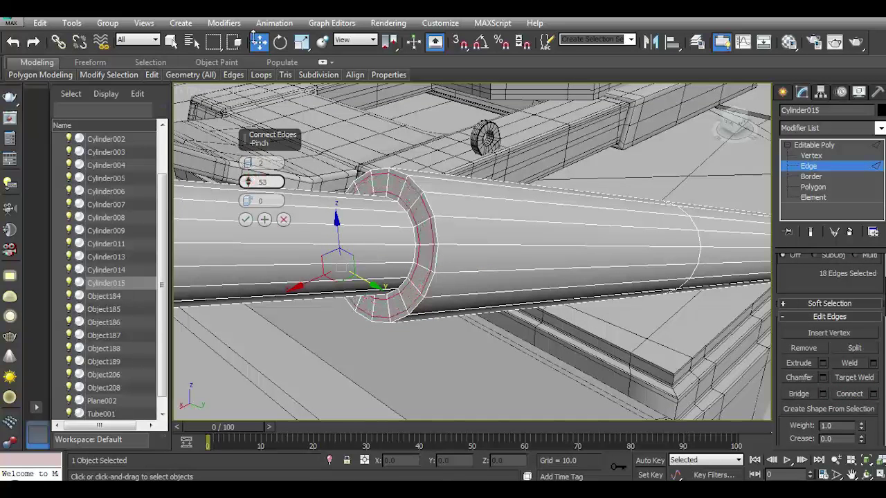
pyautogui.click(246, 220)
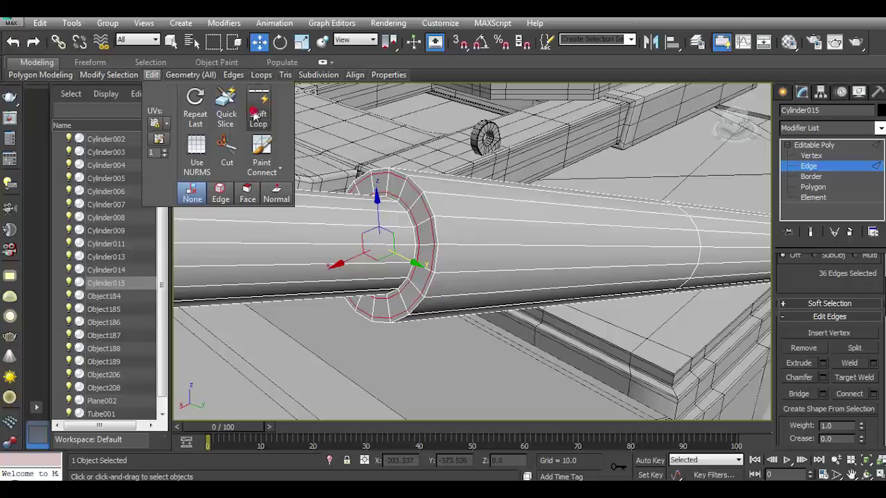
# Chamfer the selected edge ring by 0.646.
pyautogui.click(257, 110)
pyautogui.moveTo(397, 240)
pyautogui.keyDown('alt'); pyautogui.mouseDown(button='middle')
pyautogui.moveTo(400, 232)
pyautogui.moveTo(415, 256)
pyautogui.moveTo(434, 230)
pyautogui.mouseUp(button='middle'); pyautogui.keyUp('alt')
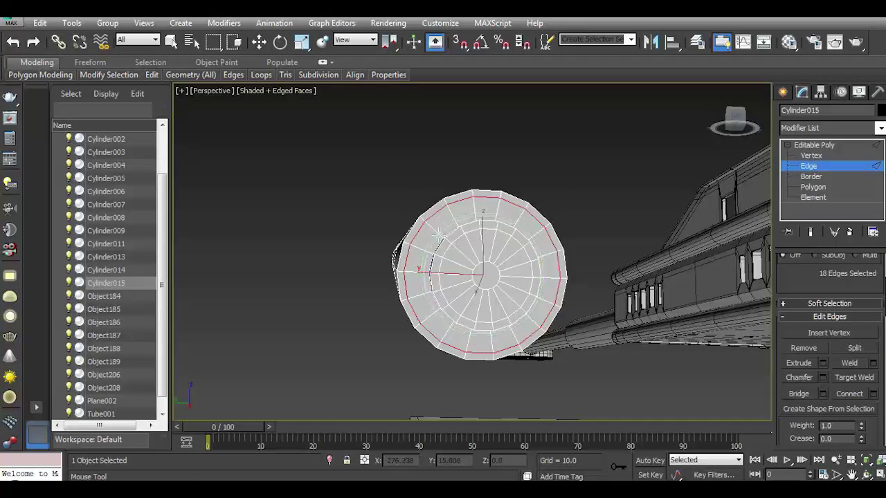
pyautogui.press('w')
pyautogui.keyDown('alt'); pyautogui.moveTo(437, 235); pyautogui.dragTo(388, 243, button='middle'); pyautogui.keyUp('alt')
pyautogui.click(822, 377)
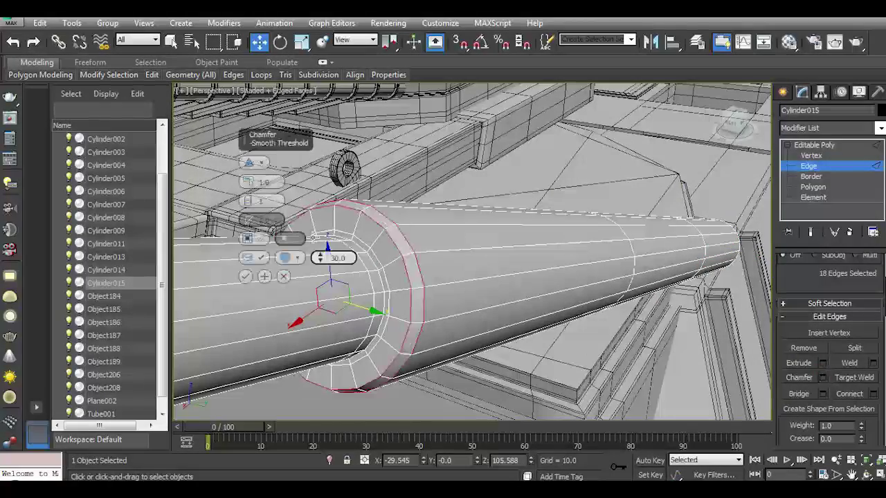
pyautogui.click(254, 185)
pyautogui.moveTo(258, 182); pyautogui.dragTo(257, 169)
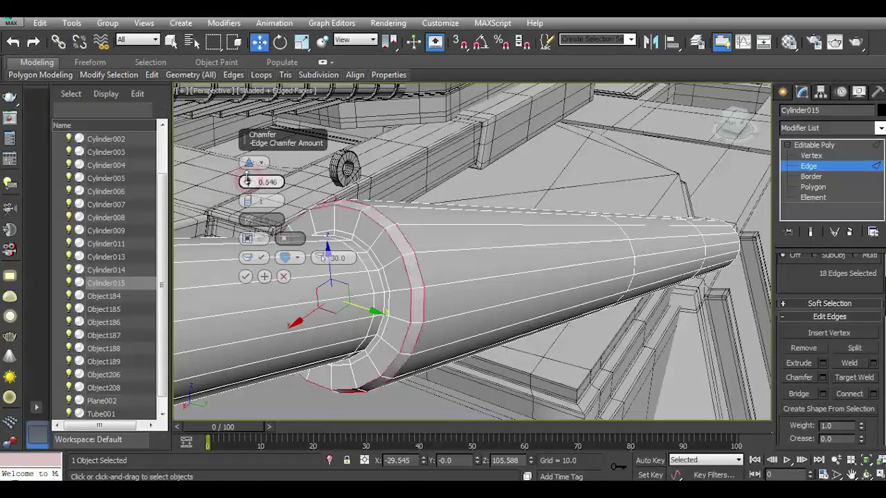
pyautogui.click(246, 276)
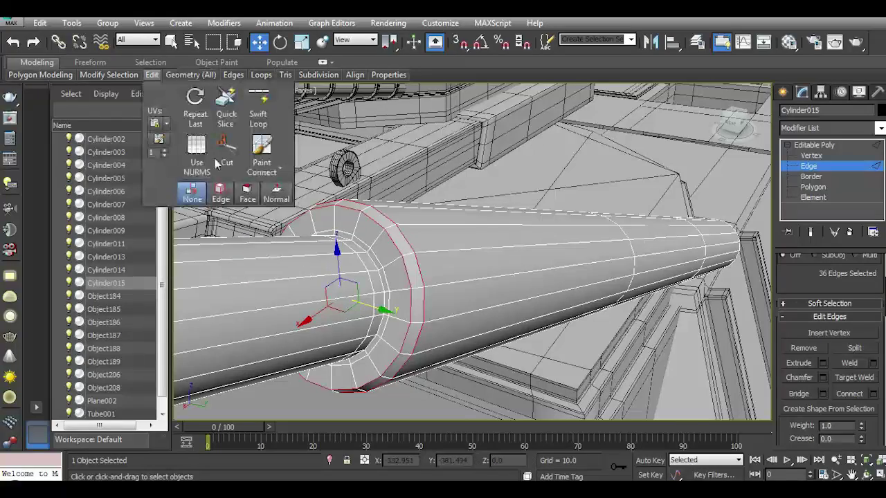
# Add a Swift Loop near the rod end and chamfer it by about 0.06.
pyautogui.scroll(-3, 261, 254)
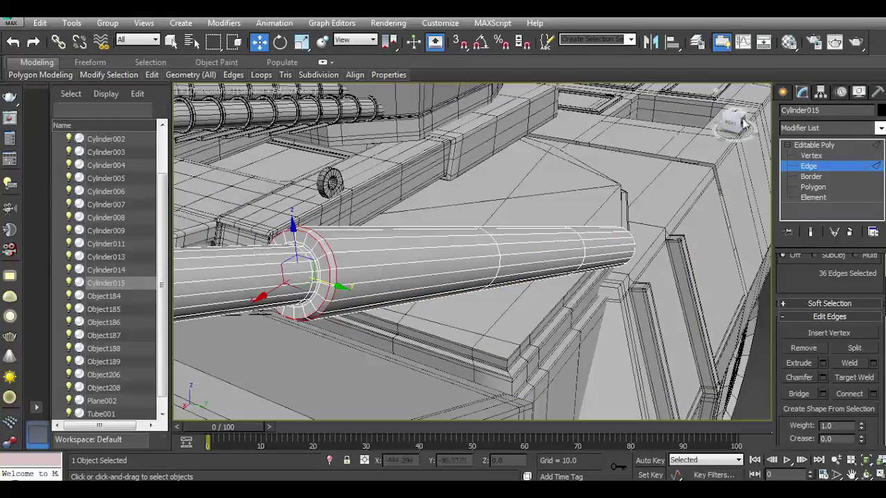
pyautogui.moveTo(743, 122); pyautogui.dragTo(720, 159)
pyautogui.click(566, 337)
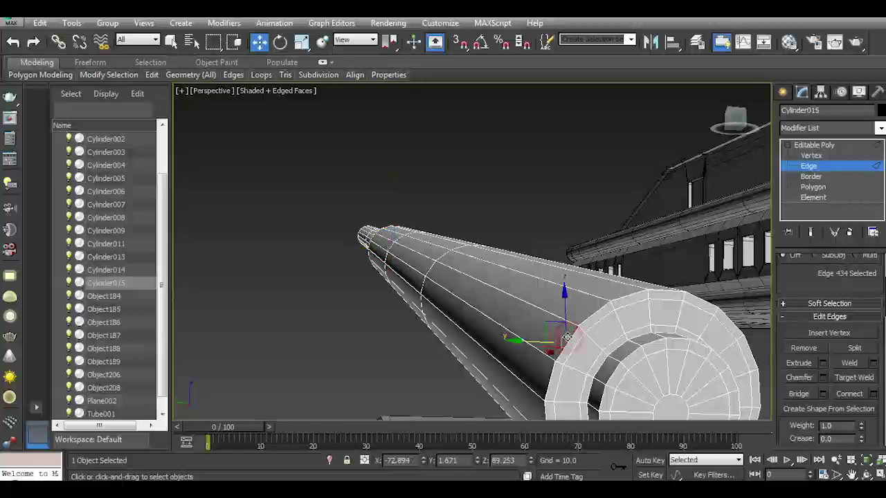
pyautogui.click(258, 107)
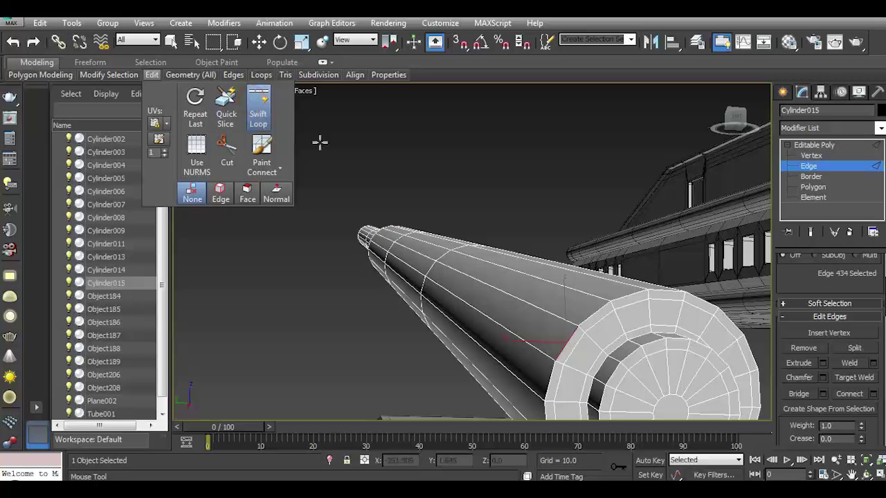
pyautogui.click(578, 325)
pyautogui.rightClick(579, 327)
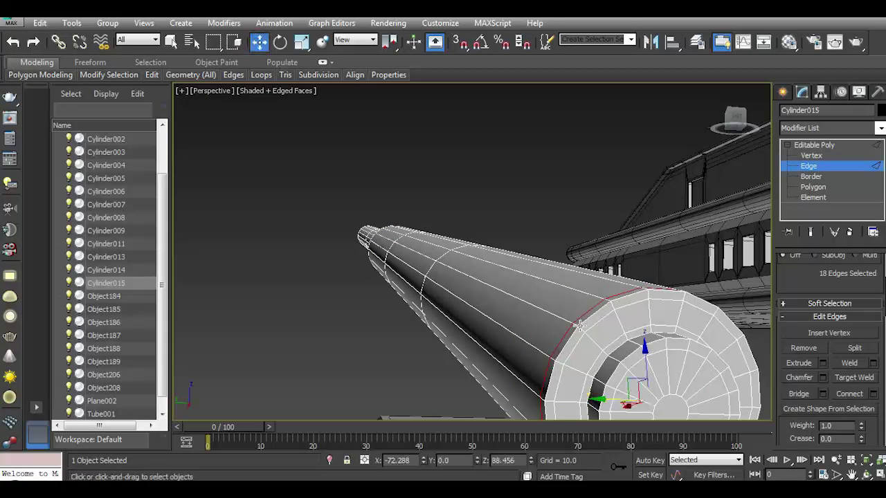
pyautogui.click(823, 377)
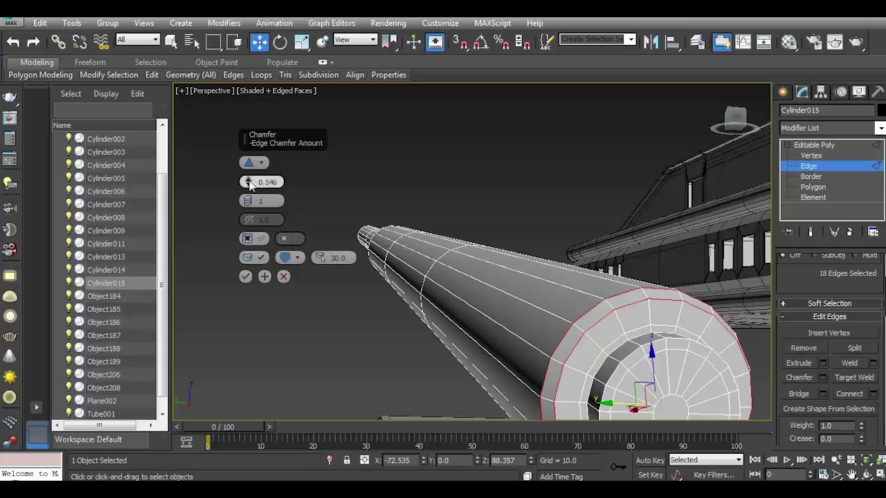
pyautogui.moveTo(247, 184); pyautogui.dragTo(248, 188)
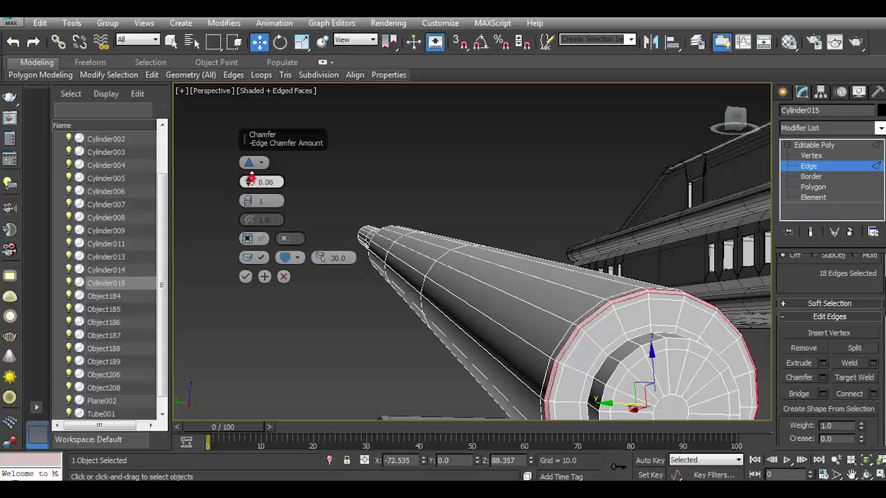
pyautogui.click(246, 277)
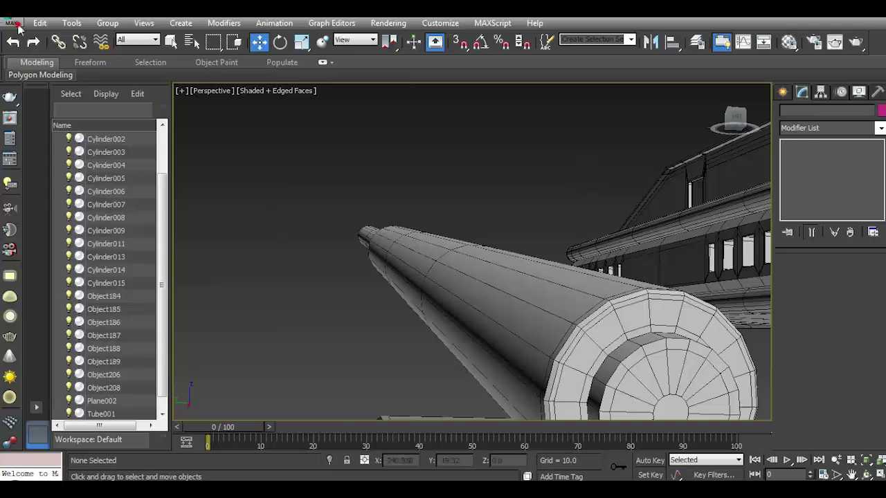
# Save the scene and slide the rod along its Y axis.
pyautogui.click(18, 25)
pyautogui.click(43, 123)
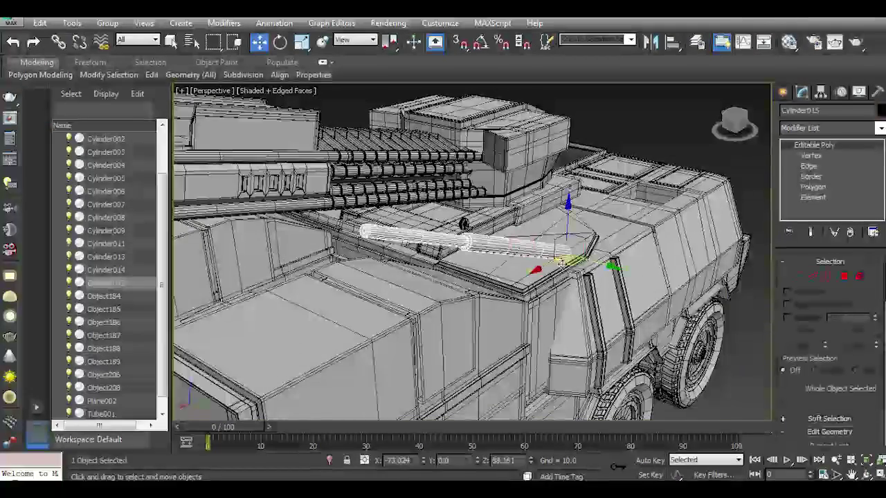
pyautogui.moveTo(564, 261); pyautogui.dragTo(462, 223)
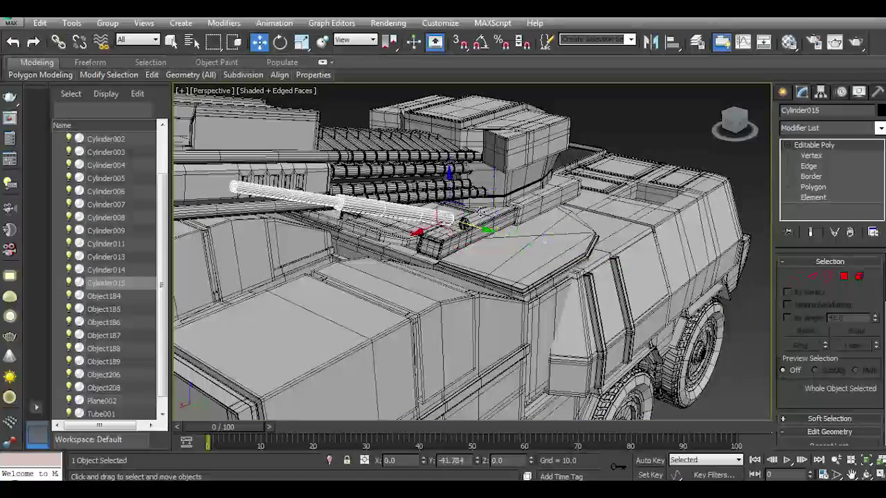
pyautogui.scroll(5, 463, 223)
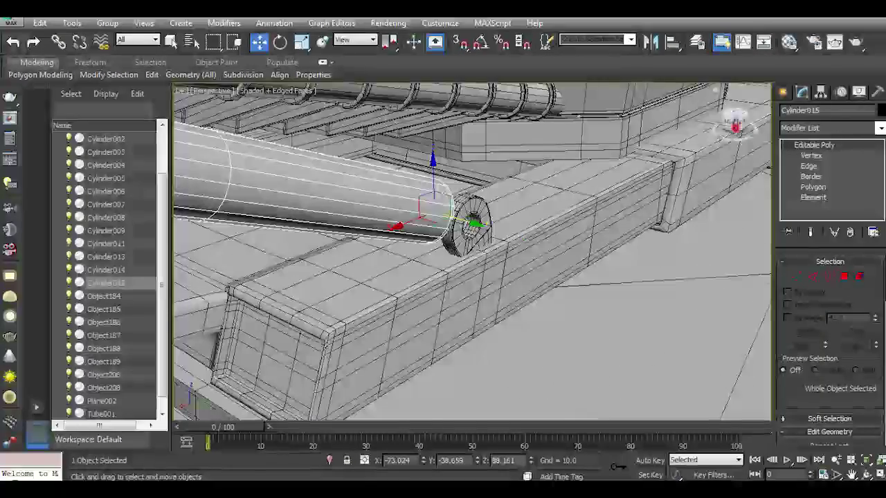
pyautogui.moveTo(735, 127); pyautogui.dragTo(699, 159)
# Copy Tube001 as Tube002 and move it back against the piston rod end.
pyautogui.click(603, 276)
pyautogui.scroll(3, 597, 279)
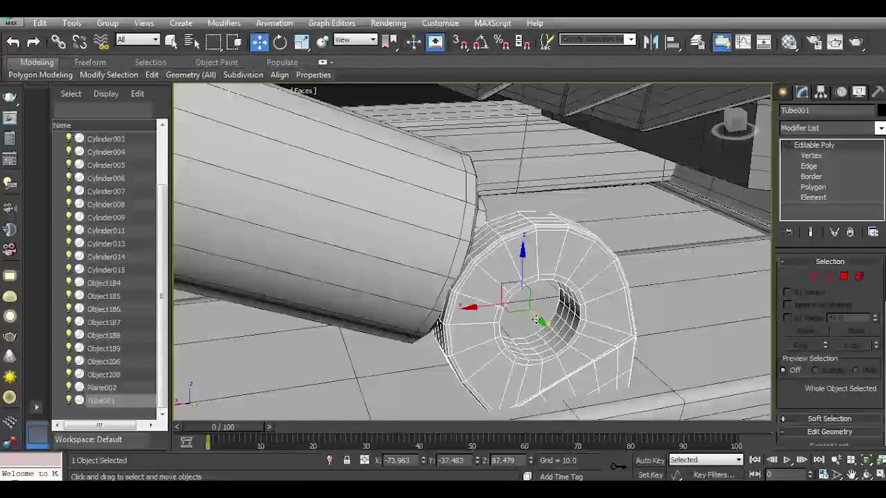
pyautogui.keyDown('shift'); pyautogui.moveTo(596, 324); pyautogui.dragTo(580, 305); pyautogui.keyUp('shift')
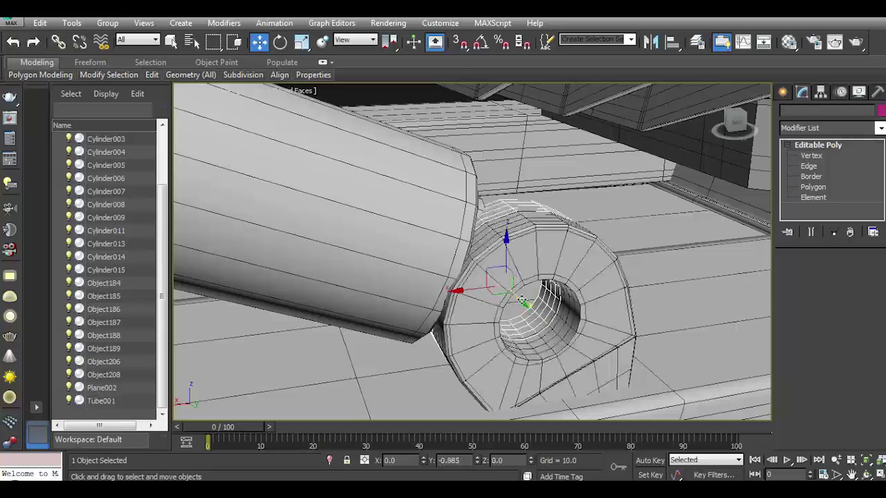
pyautogui.click(420, 301)
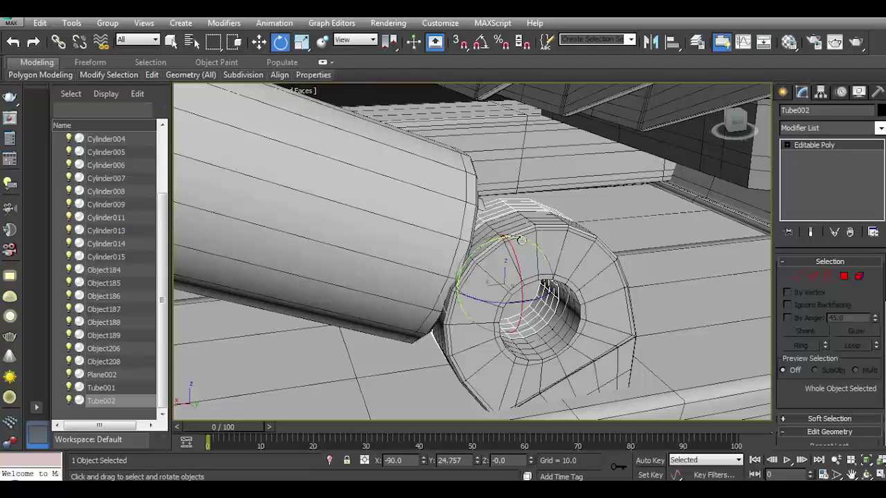
pyautogui.press('e')
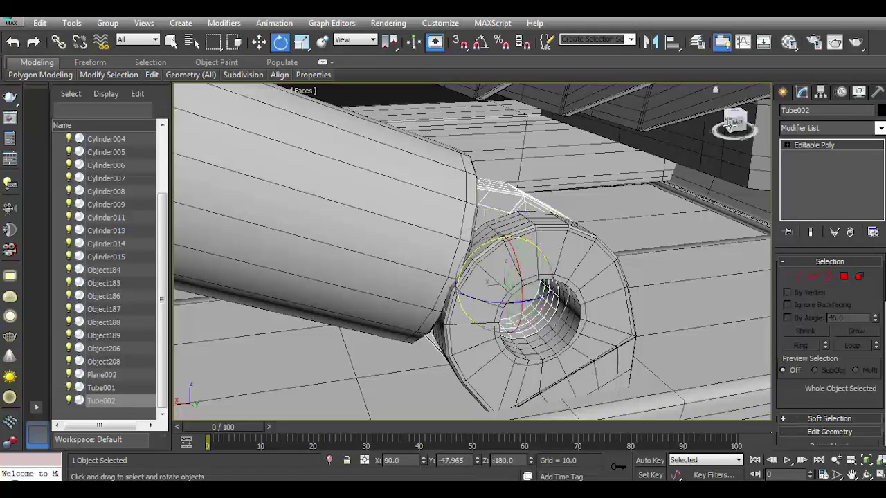
pyautogui.moveTo(730, 125); pyautogui.dragTo(699, 159)
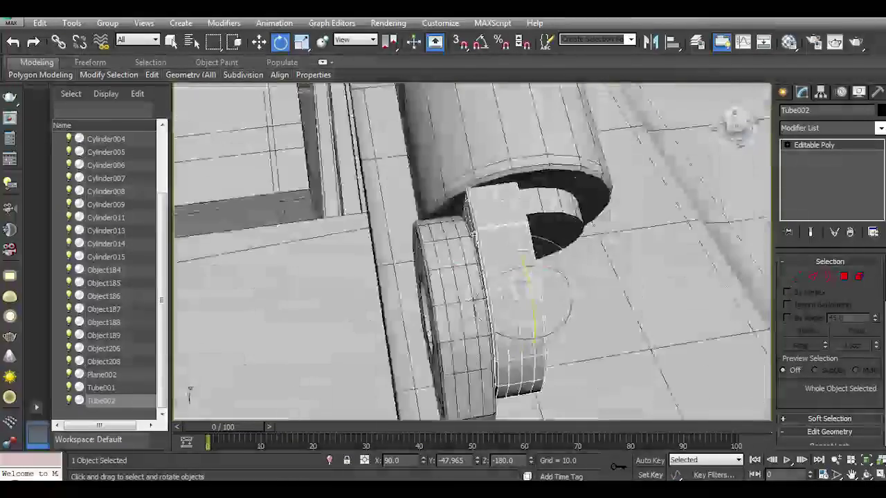
pyautogui.moveTo(735, 121); pyautogui.dragTo(254, 64)
pyautogui.moveTo(506, 282); pyautogui.dragTo(530, 303)
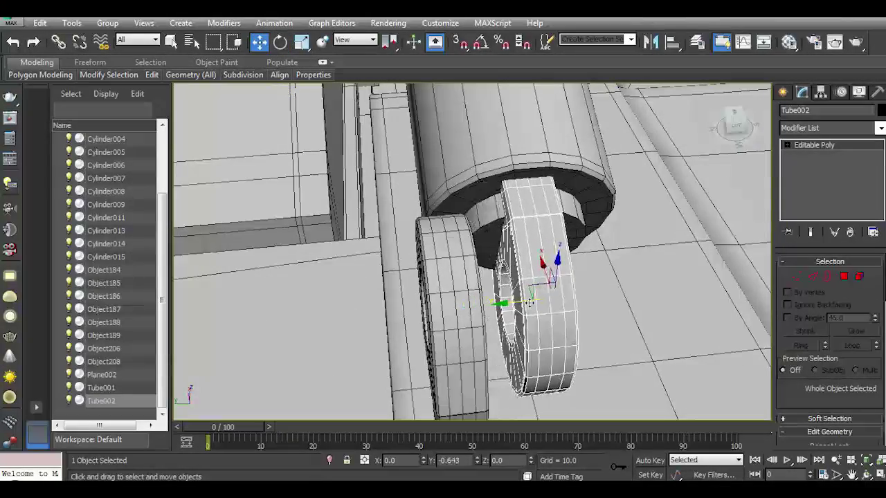
# Move Tube001 back until it meets the rod end.
pyautogui.keyDown('ctrl'); pyautogui.click(524, 267); pyautogui.keyUp('ctrl')
pyautogui.moveTo(524, 267)
pyautogui.keyDown('alt'); pyautogui.mouseDown(button='middle')
pyautogui.moveTo(527, 244)
pyautogui.moveTo(536, 247)
pyautogui.mouseUp(button='middle'); pyautogui.keyUp('alt')
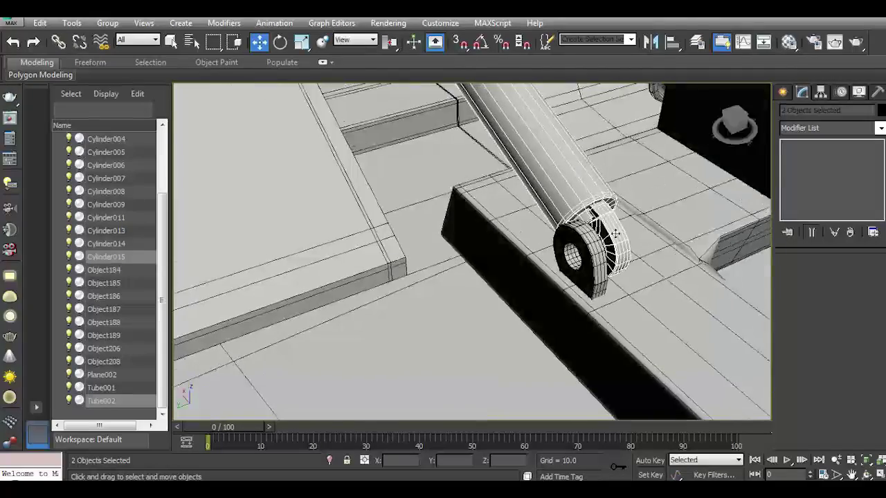
pyautogui.scroll(2, 537, 246)
pyautogui.click(538, 245)
pyautogui.moveTo(539, 245); pyautogui.dragTo(559, 275)
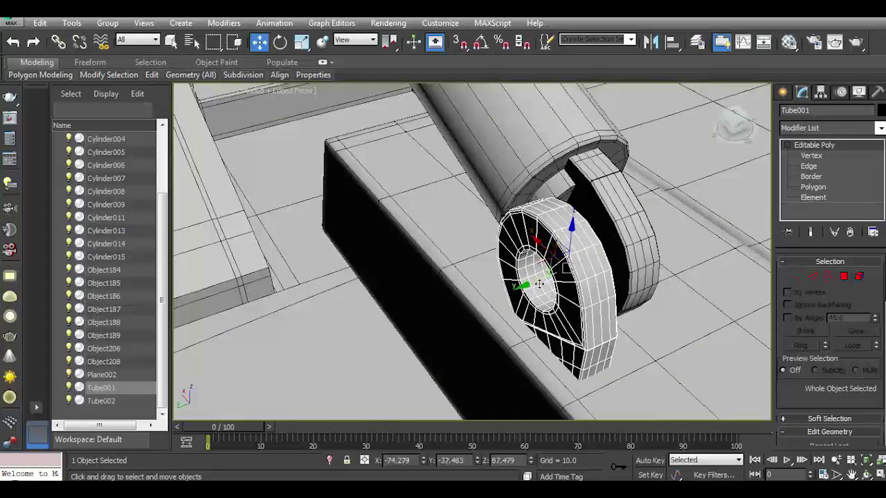
pyautogui.scroll(-3, 559, 275)
# Copy the Tube002 ring as Tube003 and slide it along X.
pyautogui.moveTo(559, 274)
pyautogui.keyDown('alt'); pyautogui.mouseDown(button='middle')
pyautogui.moveTo(588, 287)
pyautogui.moveTo(512, 280)
pyautogui.mouseUp(button='middle'); pyautogui.keyUp('alt')
pyautogui.click(578, 280)
pyautogui.scroll(3, 589, 289)
pyautogui.scroll(-3, 588, 289)
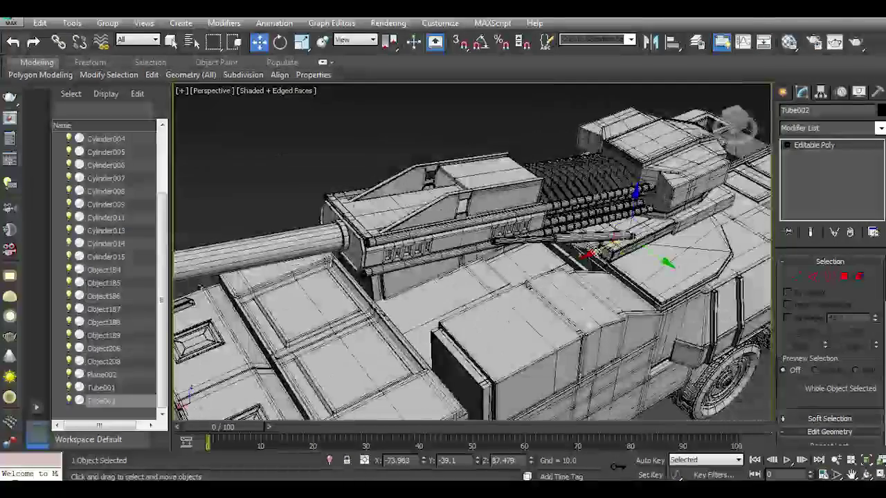
pyautogui.scroll(2, 506, 280)
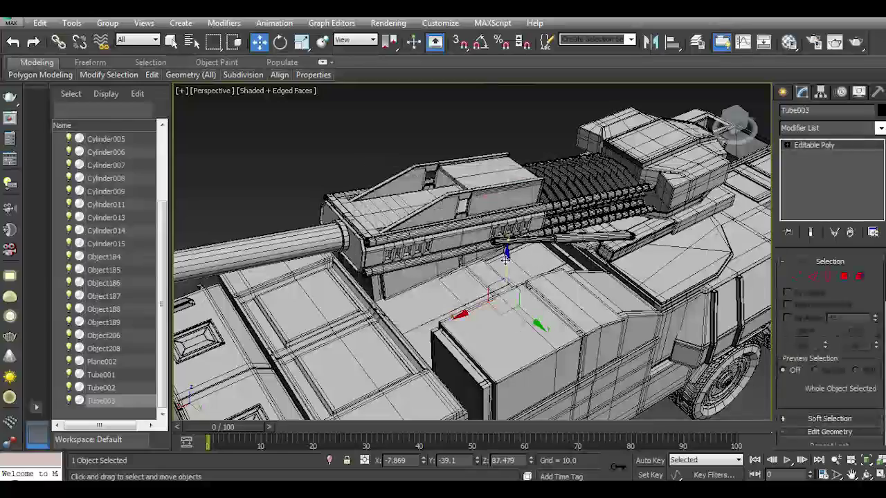
pyautogui.scroll(5, 497, 237)
pyautogui.keyDown('alt'); pyautogui.moveTo(497, 238); pyautogui.dragTo(522, 195, button='middle'); pyautogui.keyUp('alt')
pyautogui.moveTo(526, 193); pyautogui.dragTo(406, 224)
# Rotate Tube003 upright, then move it along X and lower it toward the rod end.
pyautogui.press('e')
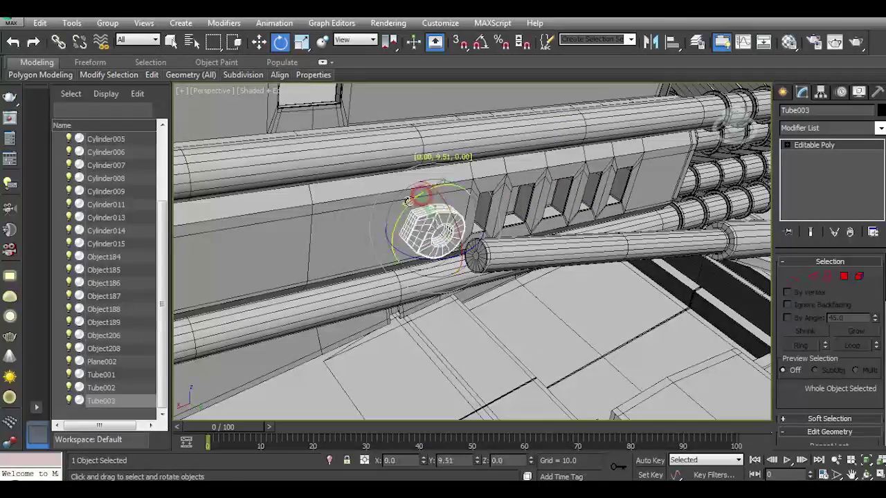
pyautogui.keyDown('alt'); pyautogui.moveTo(377, 291); pyautogui.dragTo(360, 263, button='middle'); pyautogui.keyUp('alt')
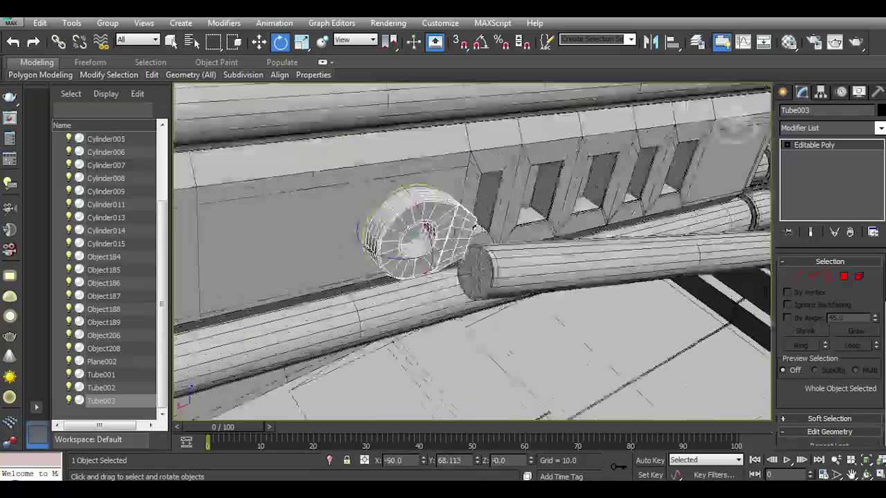
pyautogui.scroll(3, 360, 263)
pyautogui.press('w')
pyautogui.moveTo(343, 193); pyautogui.dragTo(373, 251)
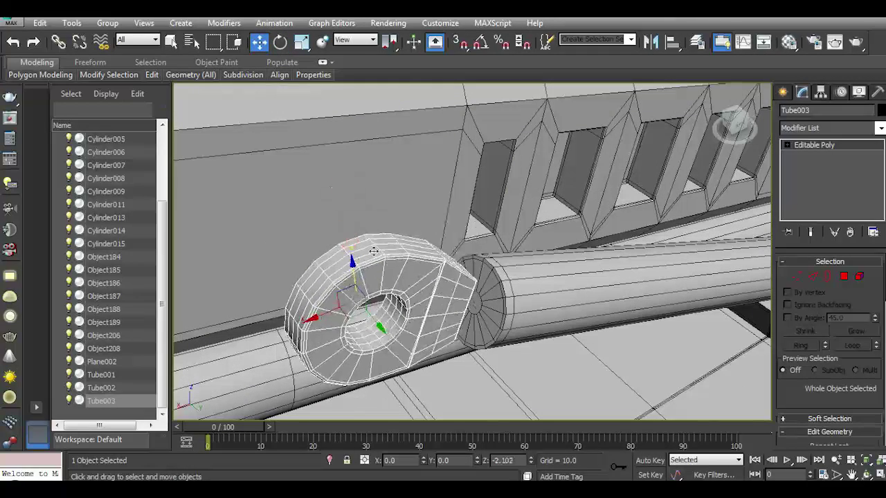
pyautogui.moveTo(328, 317); pyautogui.dragTo(381, 313)
pyautogui.moveTo(406, 237); pyautogui.dragTo(407, 262)
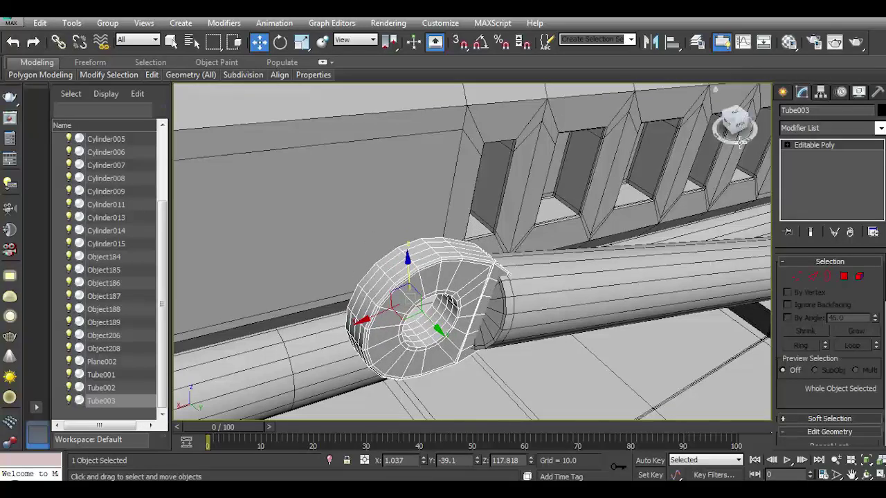
# Scale Tube003 down to fit the rod end.
pyautogui.moveTo(739, 142); pyautogui.dragTo(741, 124)
pyautogui.click(302, 43)
pyautogui.moveTo(352, 218)
pyautogui.mouseDown()
pyautogui.moveTo(360, 228)
pyautogui.moveTo(348, 217)
pyautogui.mouseUp()
pyautogui.click(261, 42)
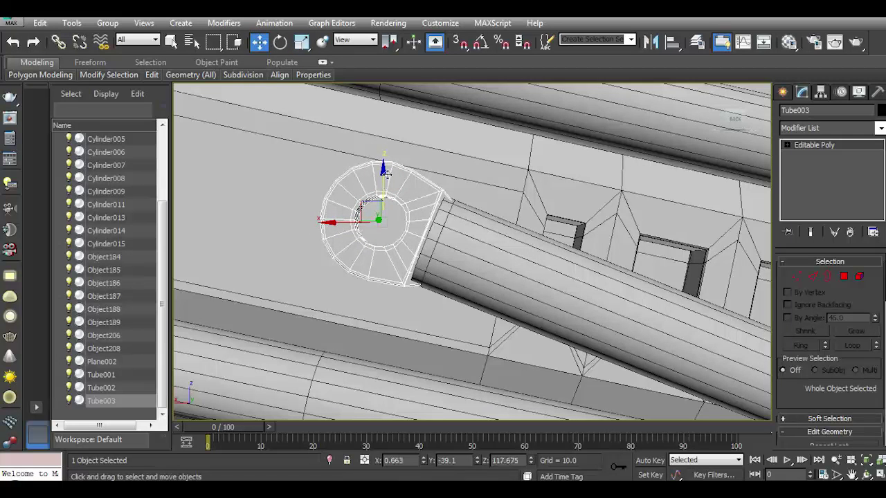
pyautogui.scroll(-3, 386, 175)
pyautogui.moveTo(732, 122); pyautogui.dragTo(733, 123)
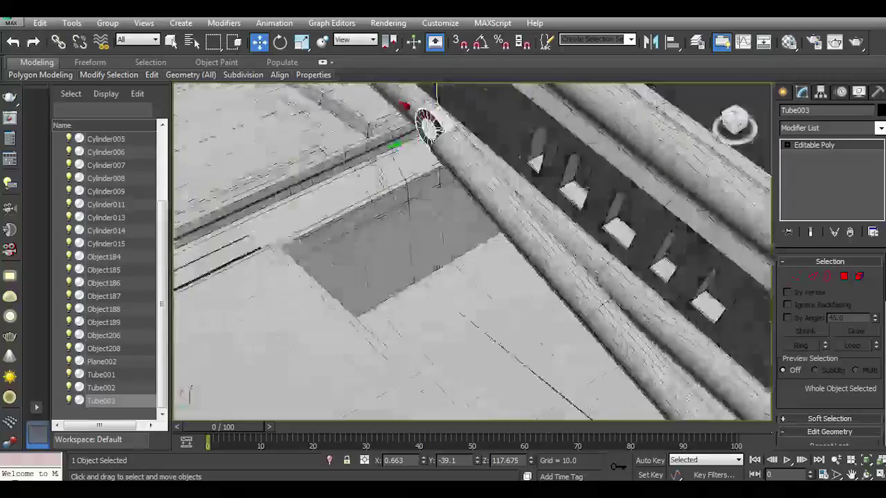
pyautogui.scroll(-3, 408, 152)
pyautogui.scroll(-3, 402, 166)
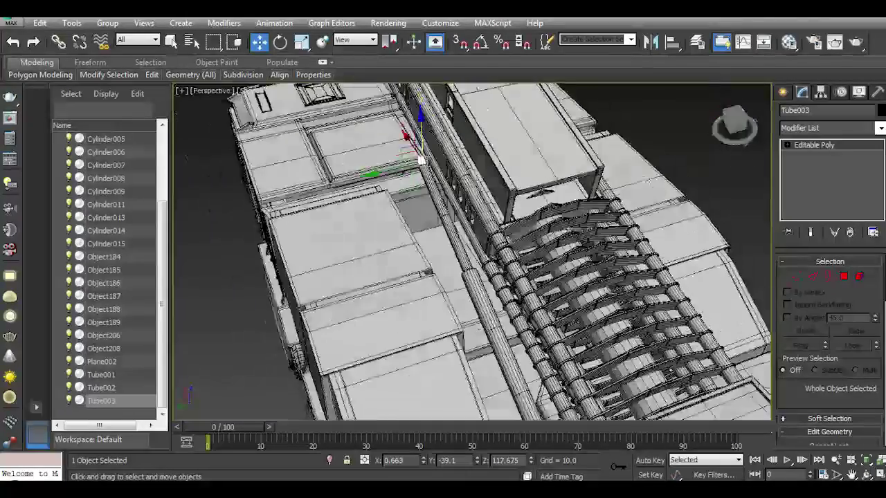
# Shift Tube001 and Cylinder015 together slightly along Y.
pyautogui.keyDown('alt'); pyautogui.moveTo(419, 160); pyautogui.dragTo(714, 88, button='middle'); pyautogui.keyUp('alt')
pyautogui.keyDown('ctrl'); pyautogui.click(650, 256); pyautogui.keyUp('ctrl')
pyautogui.press('z')
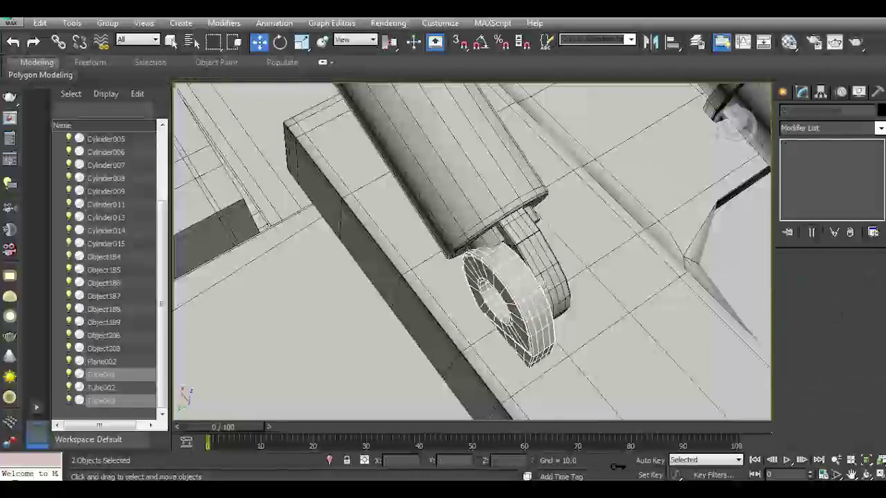
pyautogui.keyDown('ctrl'); pyautogui.click(484, 198); pyautogui.keyUp('ctrl')
pyautogui.press('z')
pyautogui.moveTo(433, 223); pyautogui.dragTo(438, 223)
# Tilt Cylinder015 by about 2 degrees.
pyautogui.keyDown('alt'); pyautogui.moveTo(438, 223); pyautogui.dragTo(418, 140, button='middle'); pyautogui.keyUp('alt')
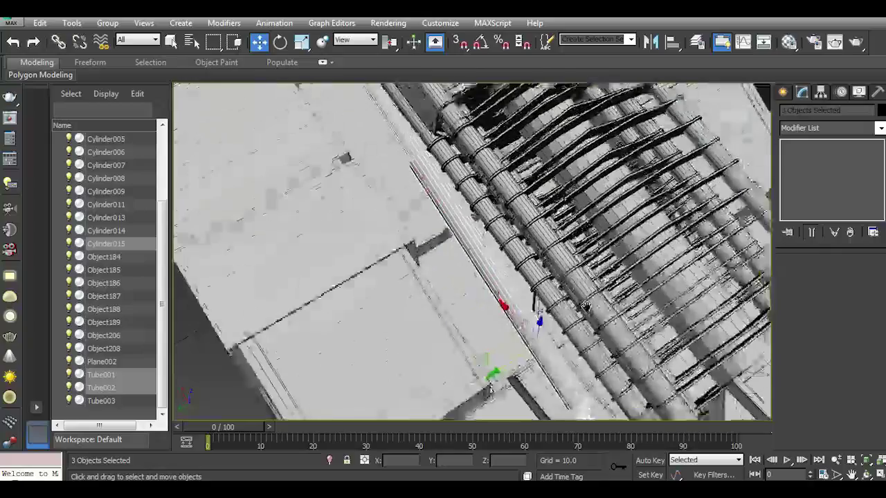
pyautogui.scroll(5, 419, 140)
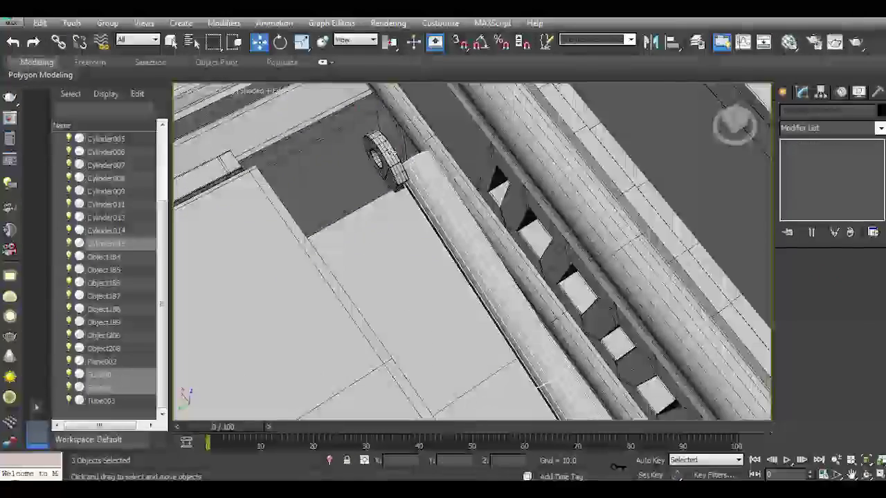
pyautogui.click(381, 156)
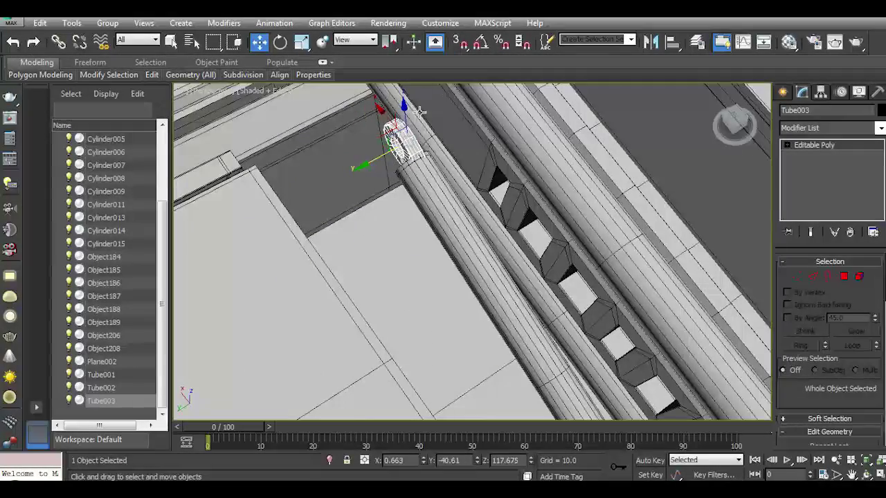
pyautogui.keyDown('alt'); pyautogui.moveTo(420, 111); pyautogui.dragTo(382, 146, button='middle'); pyautogui.keyUp('alt')
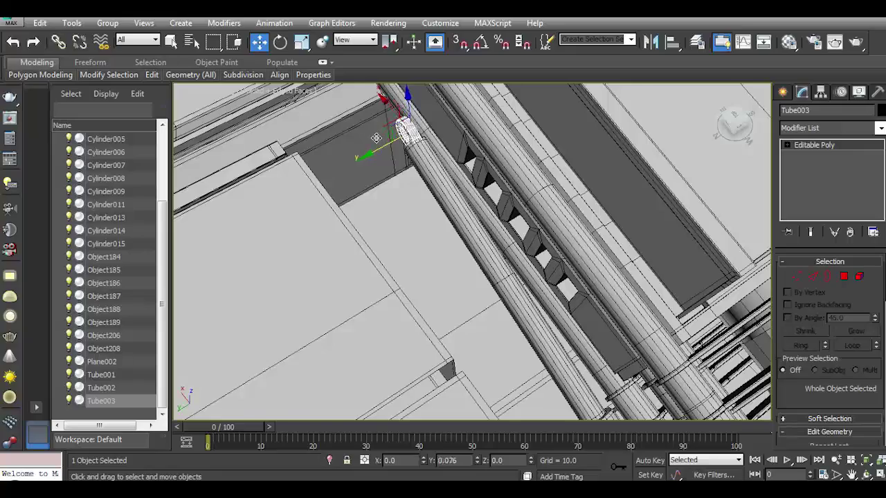
pyautogui.keyDown('alt'); pyautogui.moveTo(376, 138); pyautogui.dragTo(485, 291, button='middle'); pyautogui.keyUp('alt')
pyautogui.click(533, 344)
pyautogui.press('e')
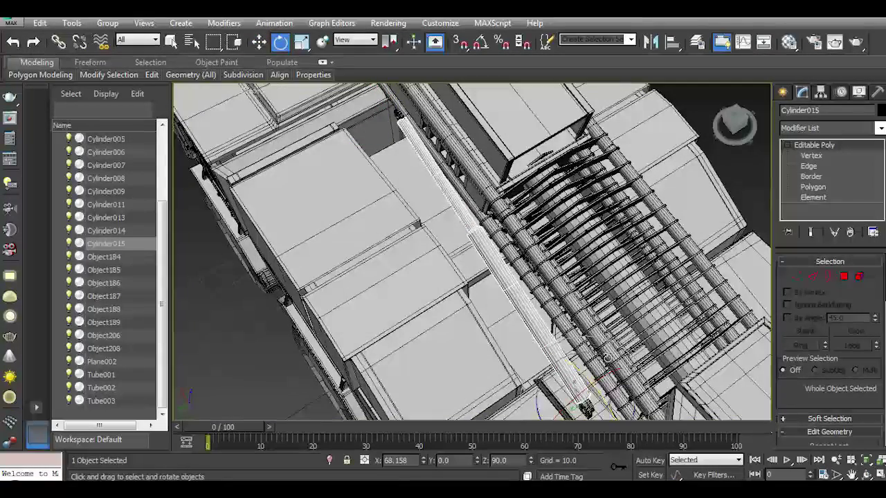
pyautogui.moveTo(537, 393); pyautogui.dragTo(539, 391)
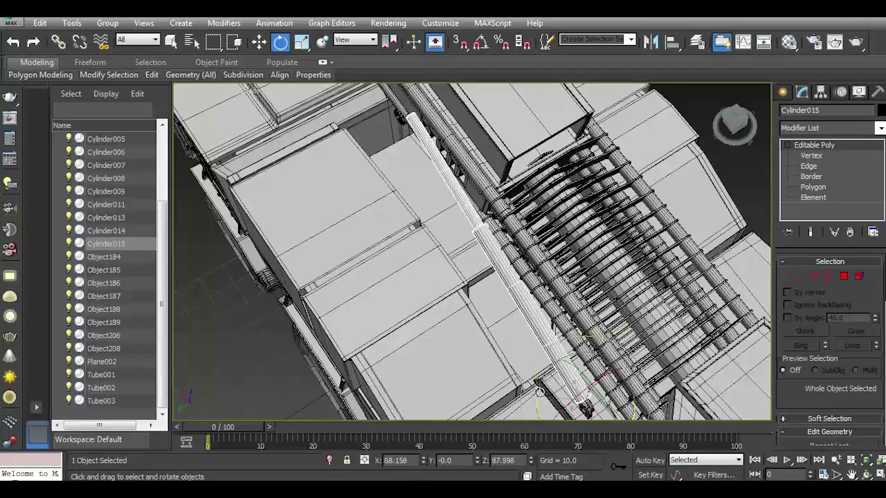
# Slide Tube003 to the rod's end, lower it slightly, and save the scene.
pyautogui.click(365, 128)
pyautogui.scroll(5, 367, 124)
pyautogui.press('w')
pyautogui.moveTo(408, 211); pyautogui.dragTo(411, 192)
pyautogui.moveTo(430, 131); pyautogui.dragTo(429, 133)
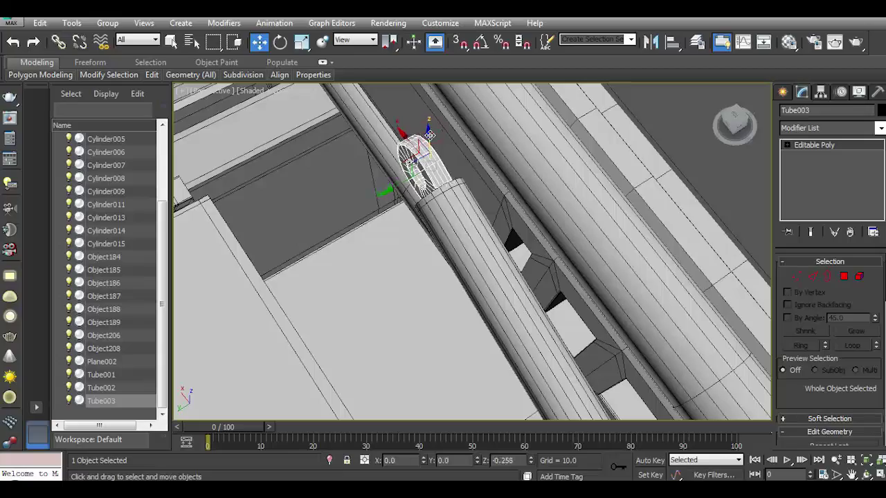
pyautogui.scroll(-3, 397, 125)
pyautogui.scroll(-3, 398, 125)
pyautogui.scroll(-3, 397, 124)
pyautogui.scroll(1, 588, 220)
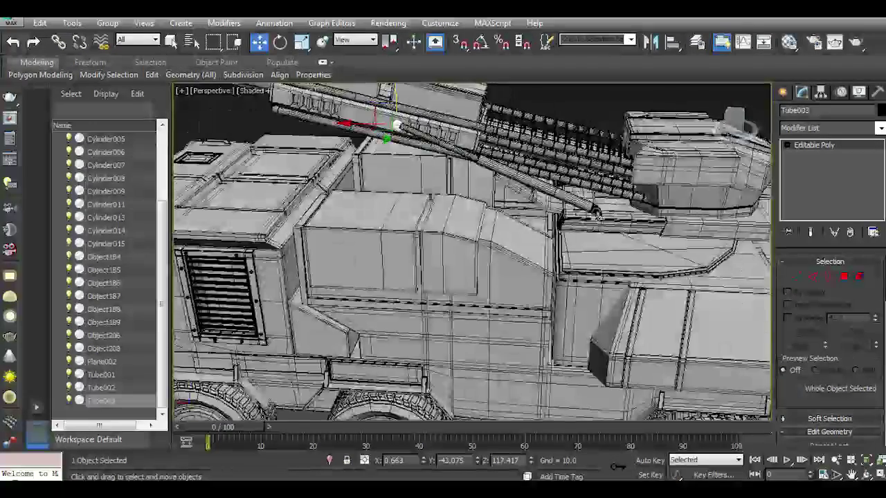
pyautogui.scroll(5, 588, 220)
pyautogui.moveTo(588, 220)
pyautogui.keyDown('alt'); pyautogui.mouseDown(button='middle')
pyautogui.moveTo(609, 229)
pyautogui.moveTo(485, 207)
pyautogui.mouseUp(button='middle'); pyautogui.keyUp('alt')
pyautogui.click(10, 23)
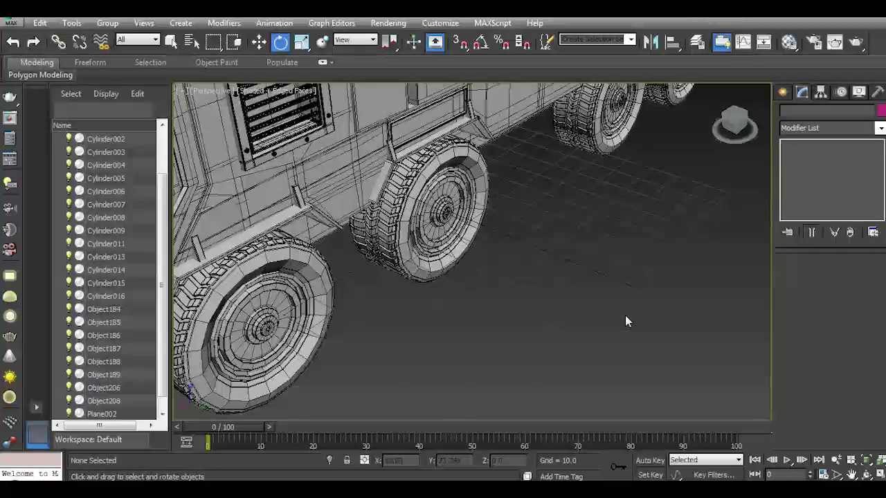
pyautogui.moveTo(625, 315)
pyautogui.mouseDown(button='middle')
pyautogui.moveTo(617, 269)
pyautogui.moveTo(595, 285)
pyautogui.mouseUp(button='middle')
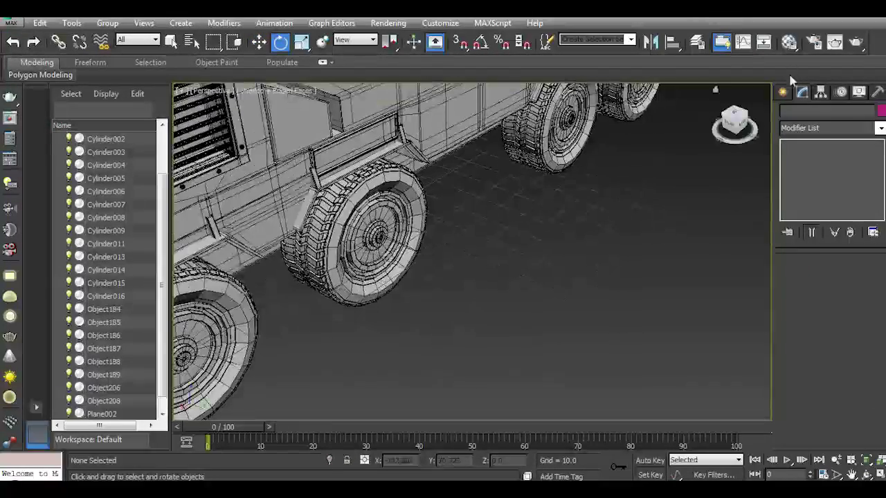
# Draw a flat box beside the truck wheels and give it the grey material.
pyautogui.click(810, 177)
pyautogui.moveTo(484, 331); pyautogui.dragTo(619, 227)
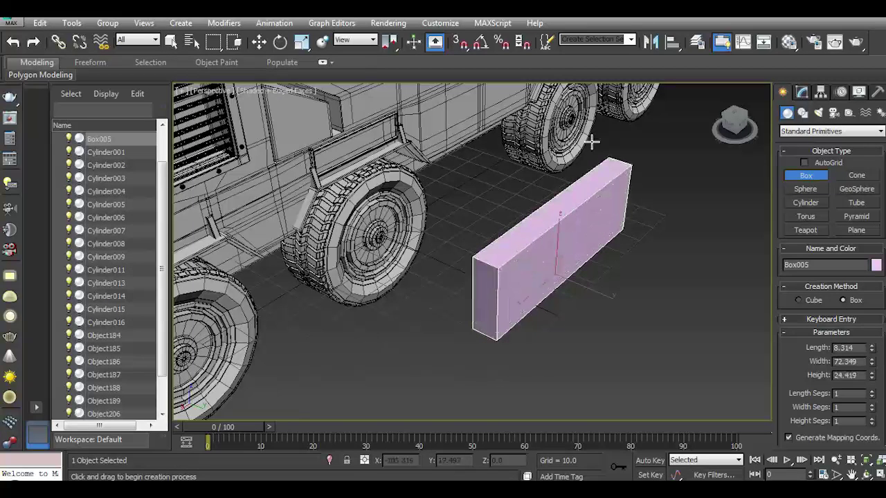
pyautogui.press('w')
pyautogui.press('m')
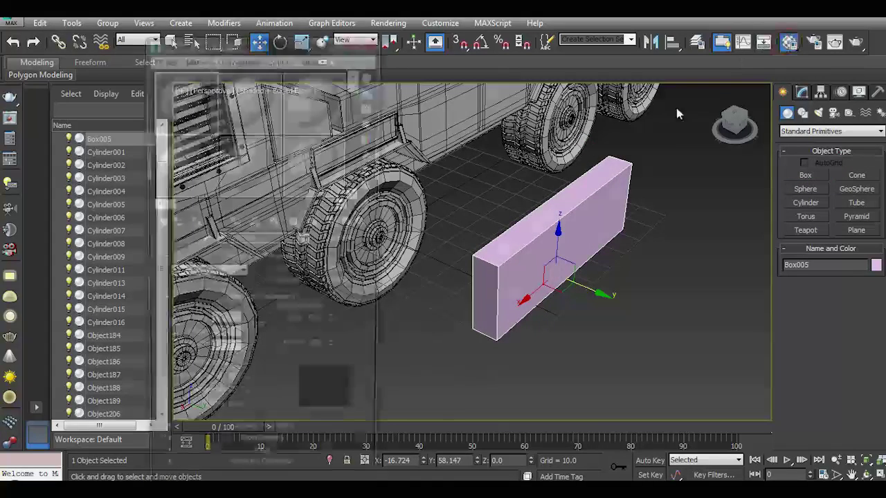
pyautogui.moveTo(501, 243); pyautogui.dragTo(501, 243)
pyautogui.press('m')
# Move Box005 up against the truck body and slide it along the side panel.
pyautogui.moveTo(667, 136)
pyautogui.keyDown('alt'); pyautogui.mouseDown(button='middle')
pyautogui.moveTo(505, 158)
pyautogui.moveTo(551, 336)
pyautogui.mouseUp(button='middle'); pyautogui.keyUp('alt')
pyautogui.scroll(-3, 552, 336)
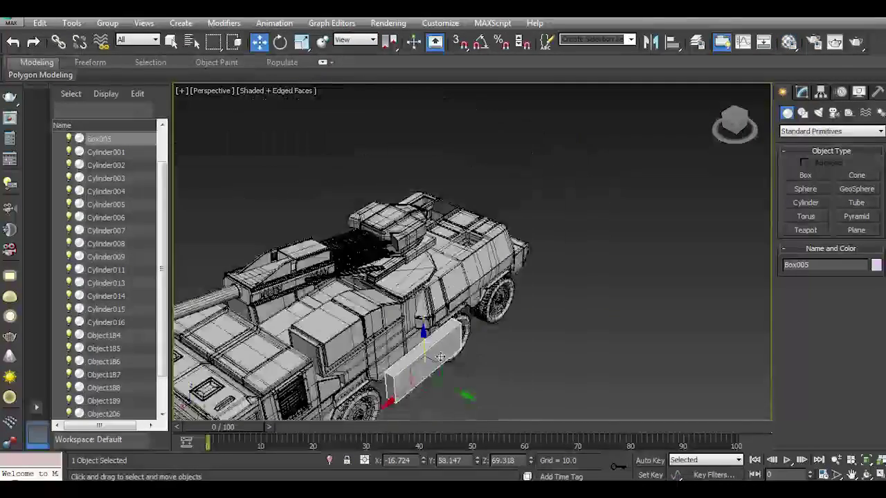
pyautogui.moveTo(409, 385)
pyautogui.mouseDown()
pyautogui.moveTo(503, 300)
pyautogui.moveTo(477, 243)
pyautogui.mouseUp()
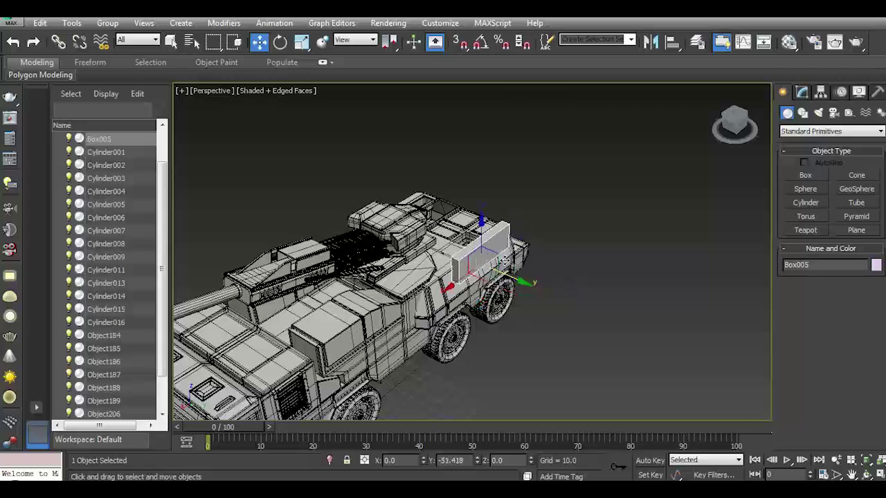
pyautogui.scroll(4, 426, 235)
pyautogui.scroll(2, 425, 235)
pyautogui.moveTo(425, 236)
pyautogui.mouseDown()
pyautogui.moveTo(446, 379)
pyautogui.moveTo(417, 305)
pyautogui.moveTo(437, 297)
pyautogui.mouseUp()
pyautogui.moveTo(734, 123); pyautogui.dragTo(458, 354)
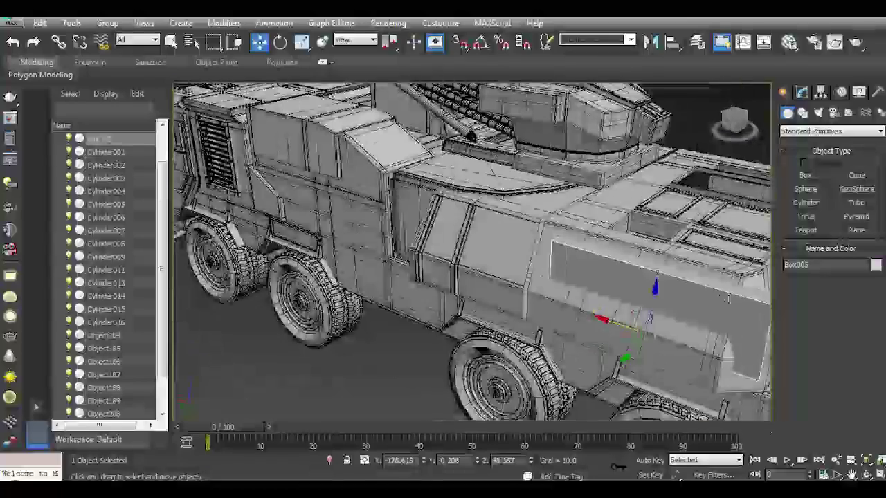
pyautogui.moveTo(480, 322); pyautogui.dragTo(457, 313)
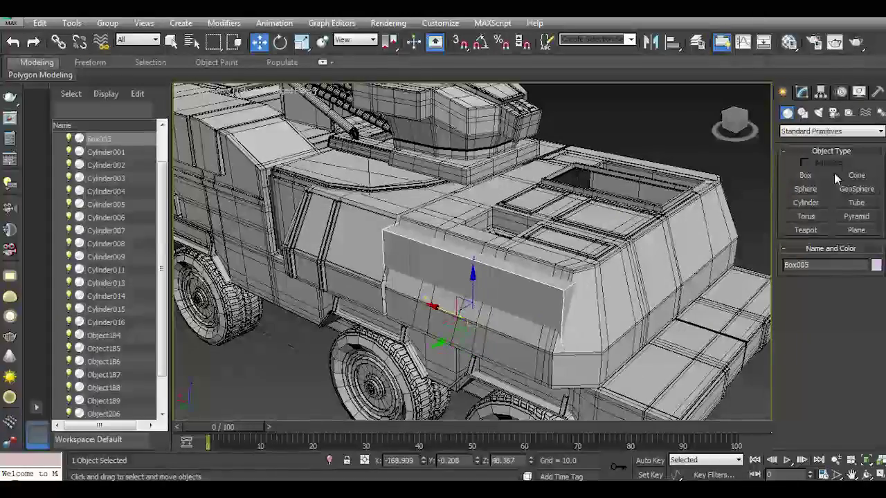
# Reduce Box005's height to 24.221, slide it onto the body along Y, and isolate it.
pyautogui.click(802, 92)
pyautogui.moveTo(872, 307); pyautogui.dragTo(872, 294)
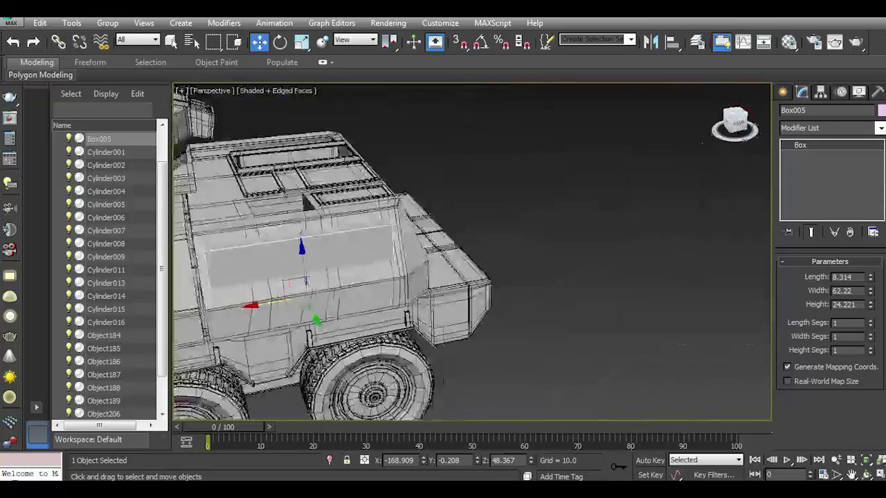
pyautogui.keyDown('alt'); pyautogui.moveTo(744, 121); pyautogui.dragTo(541, 339, button='middle'); pyautogui.keyUp('alt')
pyautogui.scroll(3, 541, 339)
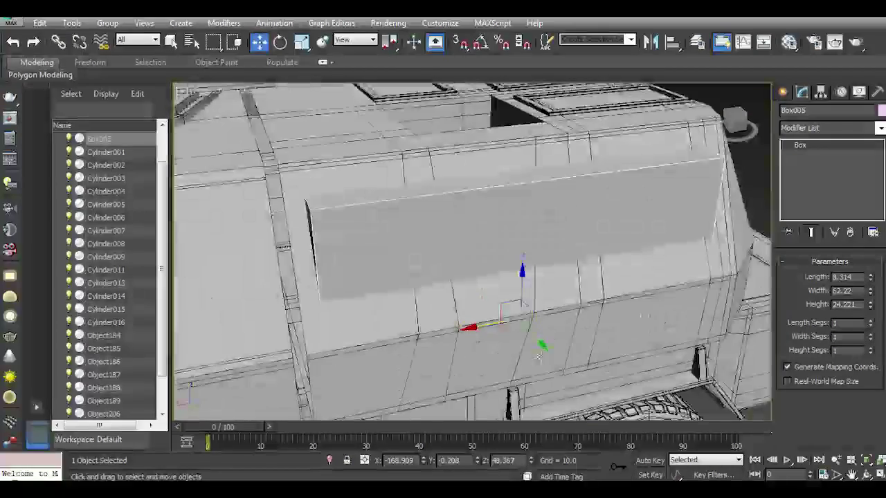
pyautogui.moveTo(541, 339); pyautogui.dragTo(510, 317)
pyautogui.hotkey('alt', 'q')
pyautogui.rightClick(802, 145)
# Convert Box005 to Editable Poly and try connecting a top edge ring, then cancel.
pyautogui.click(817, 250)
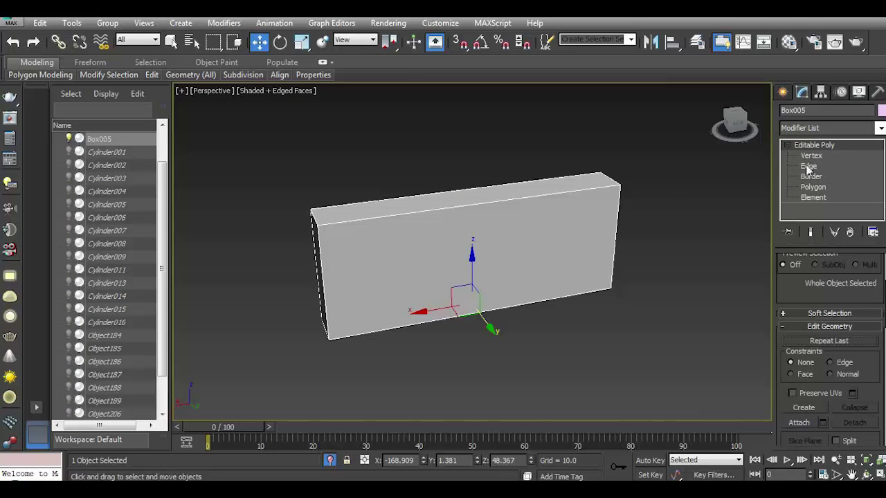
pyautogui.click(807, 167)
pyautogui.click(419, 214)
pyautogui.keyDown('ctrl'); pyautogui.click(319, 220); pyautogui.keyUp('ctrl')
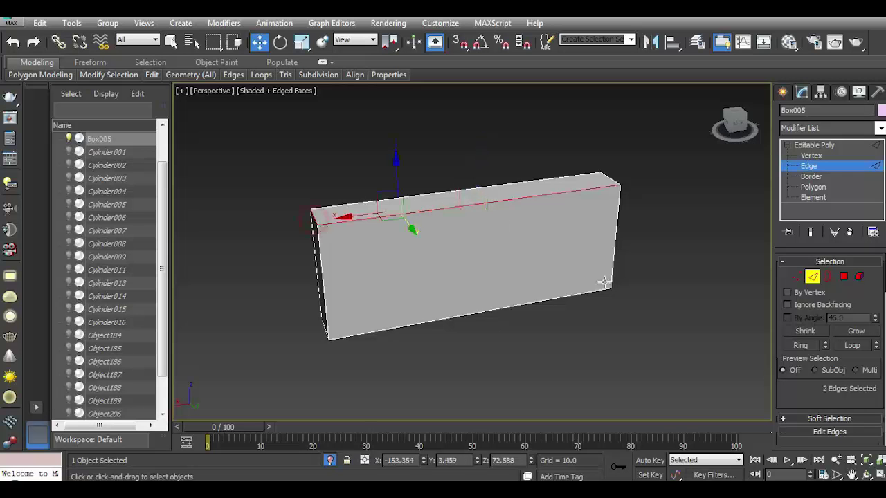
pyautogui.click(797, 344)
pyautogui.scroll(-5, 830, 346)
pyautogui.click(876, 383)
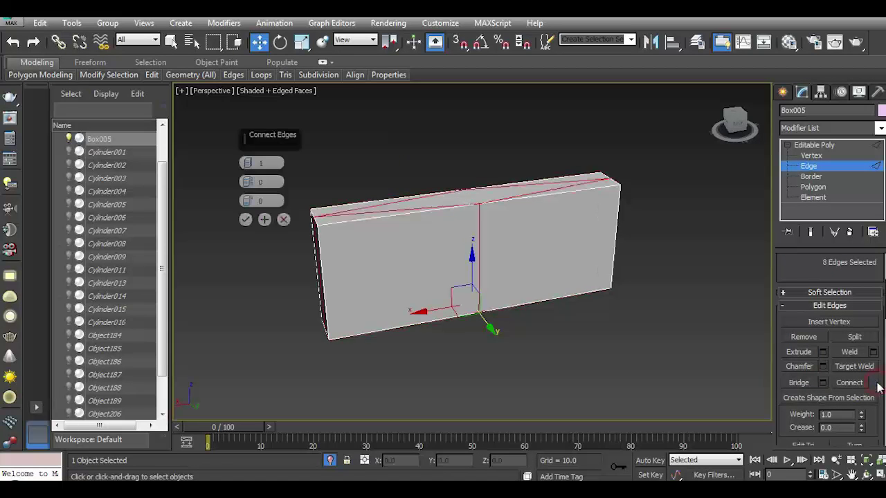
pyautogui.click(284, 218)
# Connect the long top edge's ring with three new vertical edge loops.
pyautogui.click(449, 211)
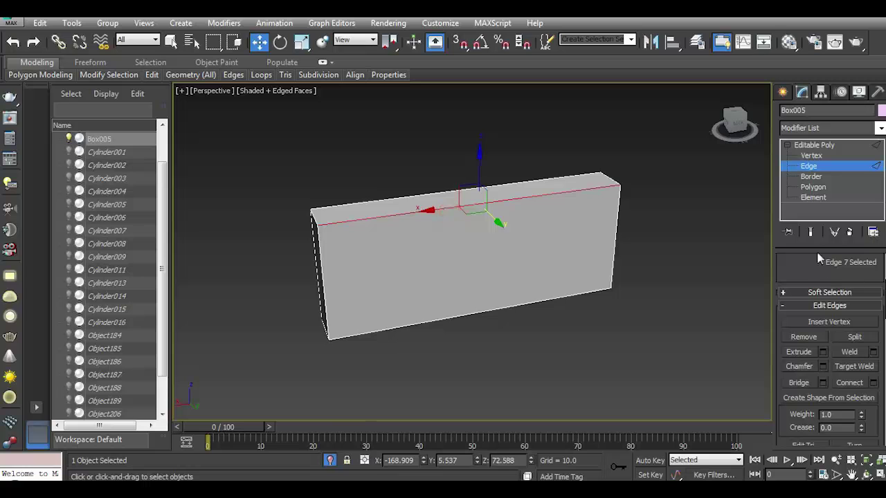
pyautogui.scroll(1, 819, 259)
pyautogui.scroll(1, 813, 263)
pyautogui.click(796, 257)
pyautogui.click(873, 421)
pyautogui.moveTo(248, 163); pyautogui.dragTo(249, 158)
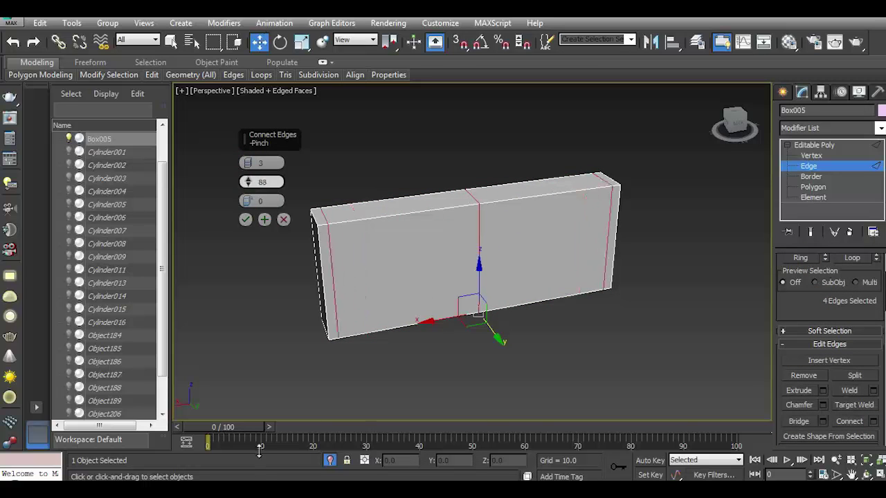
pyautogui.click(245, 220)
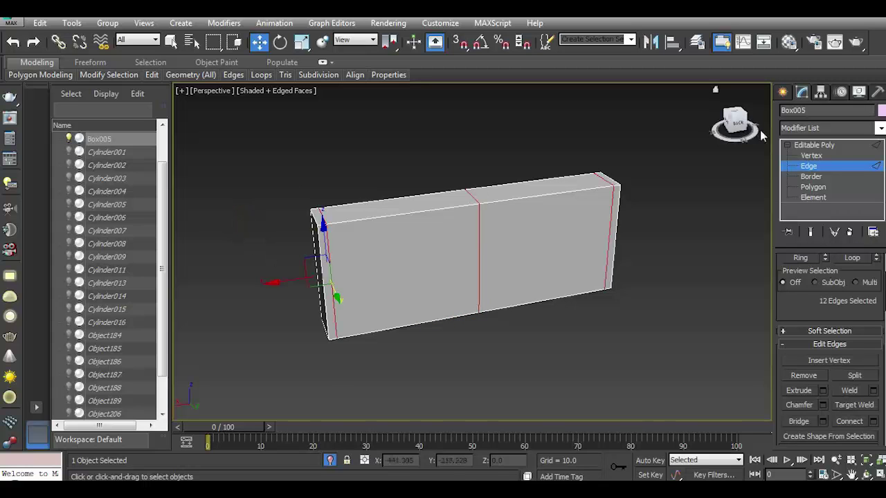
# Add connecting edges near the box's end from an end top-edge ring.
pyautogui.moveTo(735, 122); pyautogui.dragTo(699, 128)
pyautogui.moveTo(360, 228)
pyautogui.mouseDown(button='middle')
pyautogui.moveTo(655, 219)
pyautogui.moveTo(575, 174)
pyautogui.mouseUp(button='middle')
pyautogui.click(575, 162)
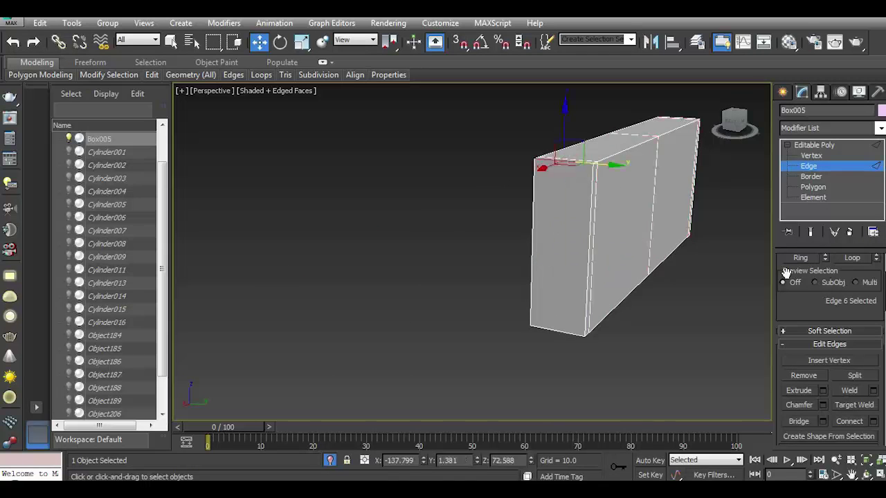
pyautogui.click(799, 257)
pyautogui.click(873, 422)
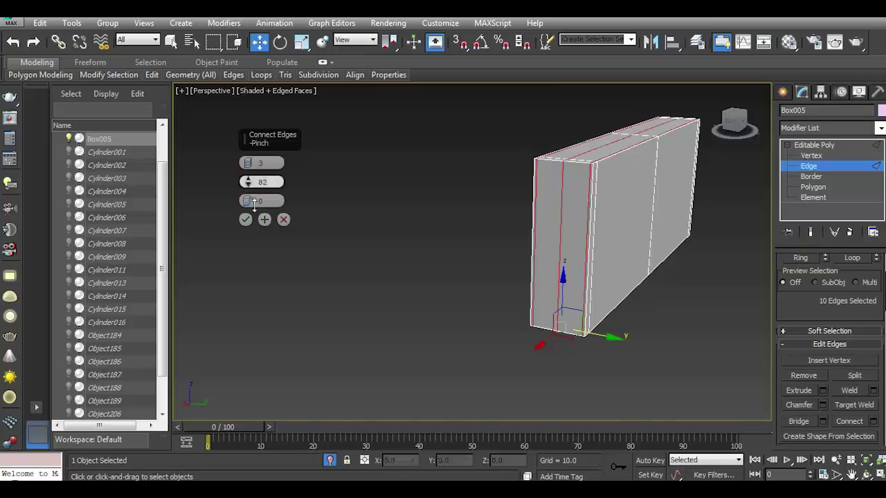
pyautogui.click(245, 222)
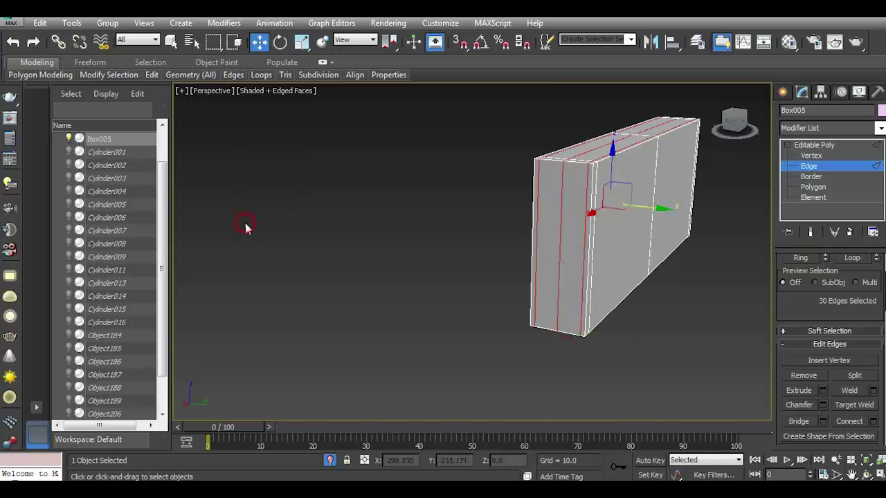
# Connect the vertical side-edge ring with pinched horizontal loops and return to object level.
pyautogui.click(587, 256)
pyautogui.click(796, 260)
pyautogui.click(873, 421)
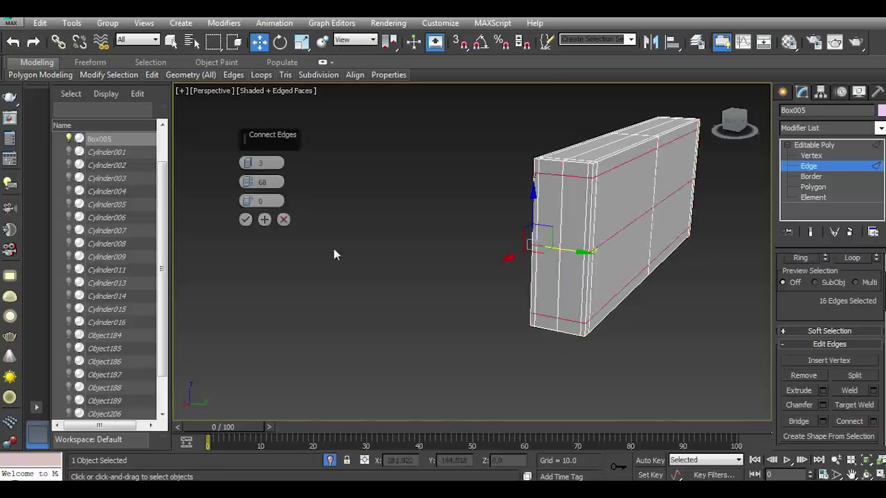
pyautogui.moveTo(247, 182); pyautogui.dragTo(251, 133)
pyautogui.click(246, 220)
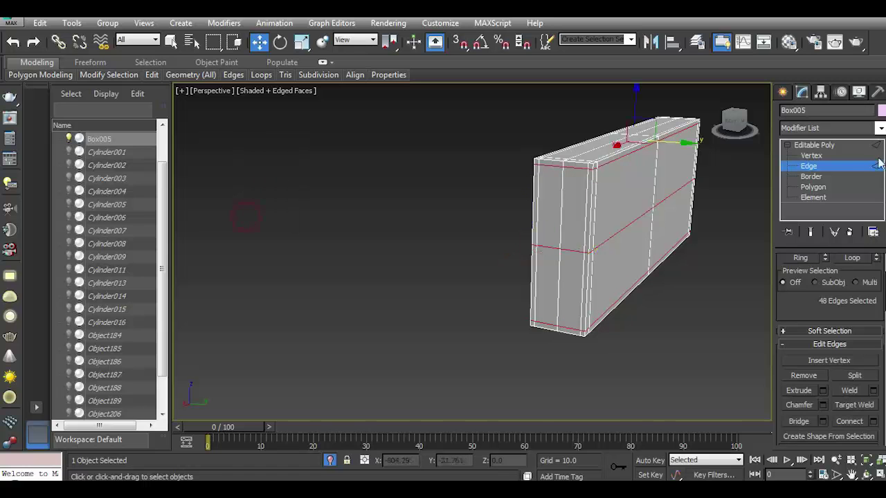
pyautogui.click(822, 146)
# Select Box005's top, front, back and side edge loops.
pyautogui.keyDown('alt'); pyautogui.moveTo(643, 199); pyautogui.dragTo(609, 243, button='middle'); pyautogui.keyUp('alt')
pyautogui.scroll(3, 609, 244)
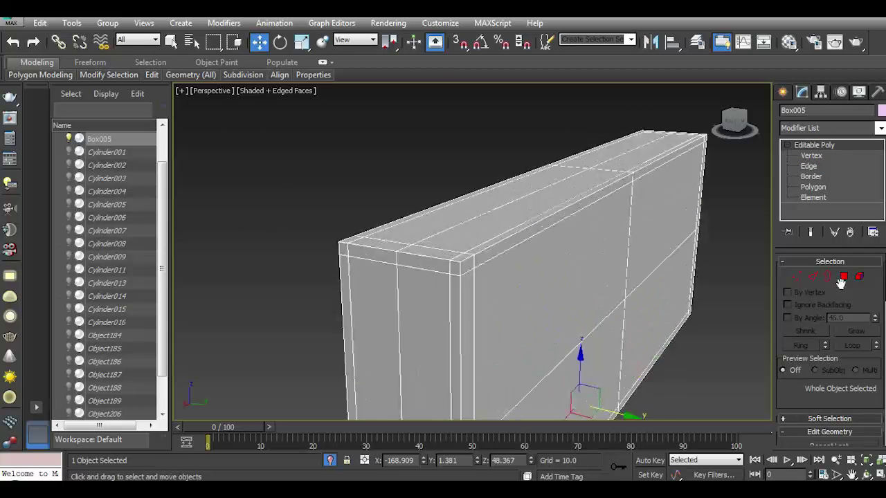
pyautogui.click(812, 276)
pyautogui.click(488, 247)
pyautogui.doubleClick(488, 247)
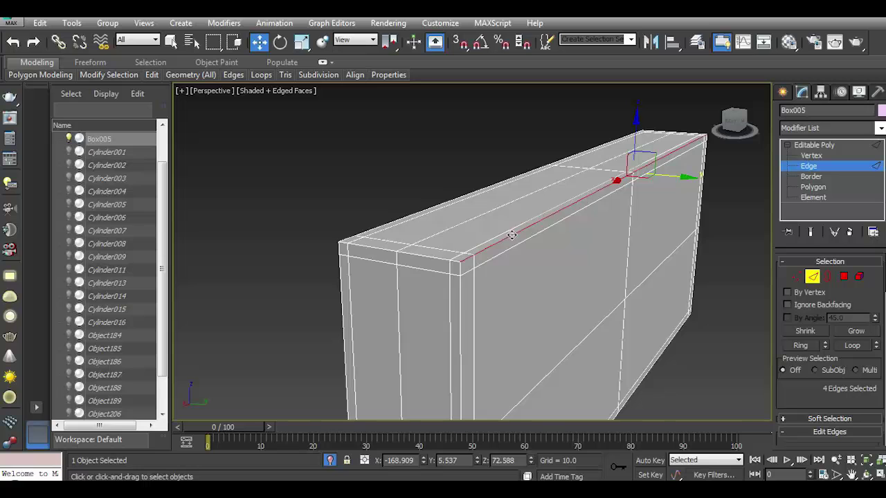
pyautogui.keyDown('ctrl'); pyautogui.doubleClick(382, 221); pyautogui.keyUp('ctrl')
pyautogui.keyDown('ctrl'); pyautogui.doubleClick(364, 246); pyautogui.keyUp('ctrl')
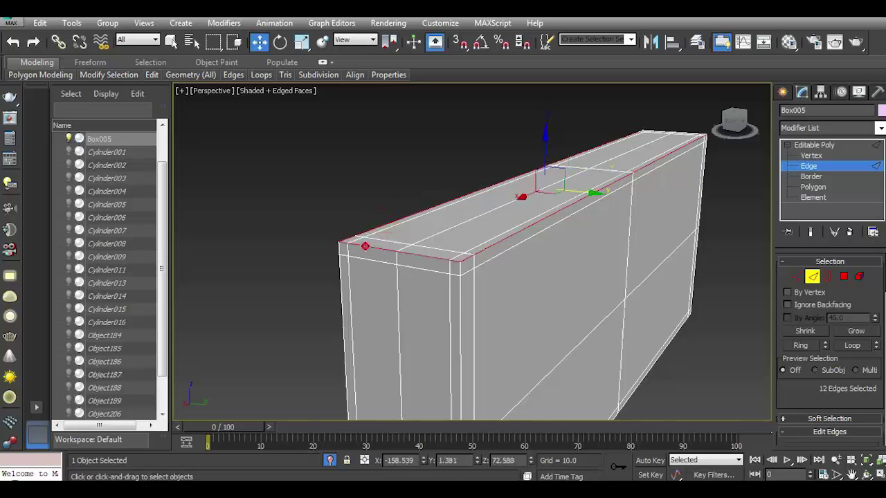
pyautogui.keyDown('ctrl'); pyautogui.doubleClick(460, 305); pyautogui.keyUp('ctrl')
pyautogui.keyDown('ctrl'); pyautogui.doubleClick(339, 303); pyautogui.keyUp('ctrl')
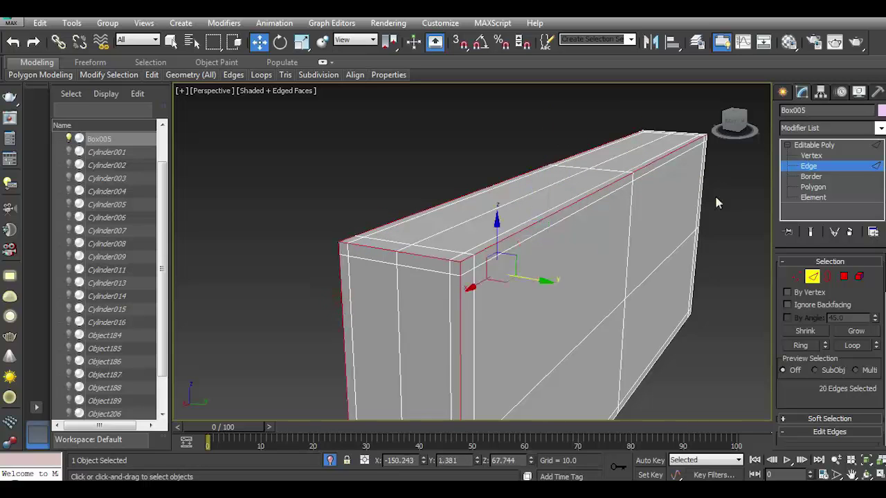
pyautogui.keyDown('ctrl'); pyautogui.doubleClick(704, 196); pyautogui.keyUp('ctrl')
# Add the long-side edge loop, then exit isolation and clear the selection.
pyautogui.scroll(-3, 704, 195)
pyautogui.scroll(6, 588, 305)
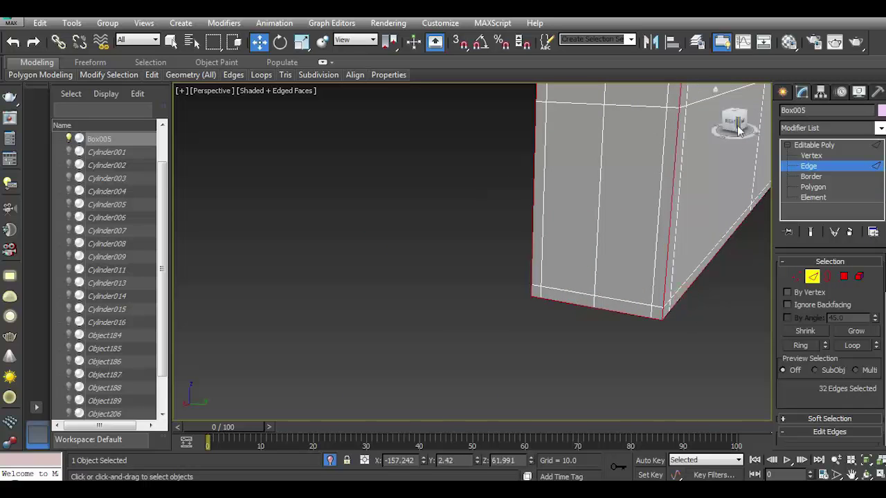
pyautogui.moveTo(739, 130); pyautogui.dragTo(462, 371)
pyautogui.keyDown('ctrl'); pyautogui.doubleClick(467, 359); pyautogui.keyUp('ctrl')
pyautogui.click(735, 118)
# In Top view, draw a closed four-corner Line spline around the truck front with grid snapping.
pyautogui.click(525, 137)
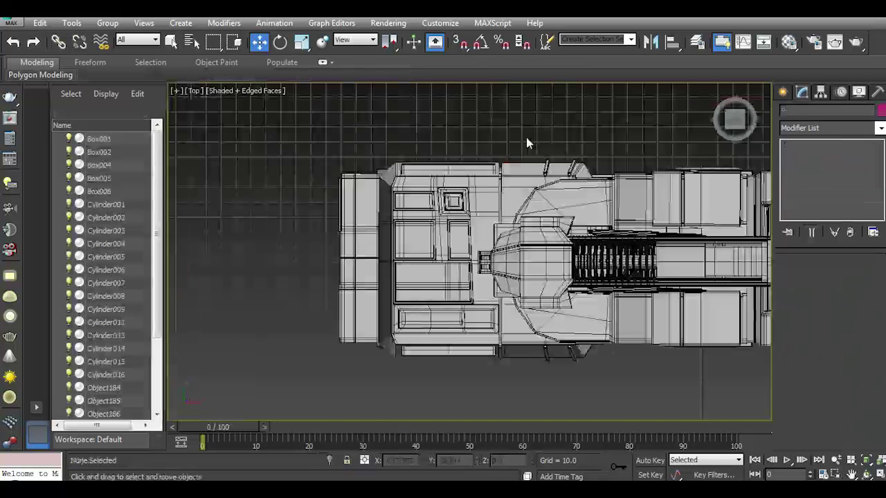
pyautogui.click(782, 92)
pyautogui.click(805, 185)
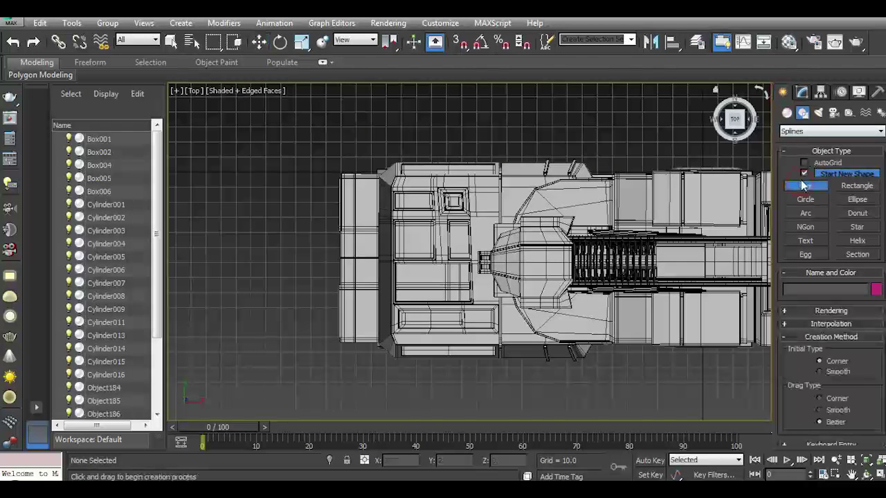
pyautogui.click(459, 42)
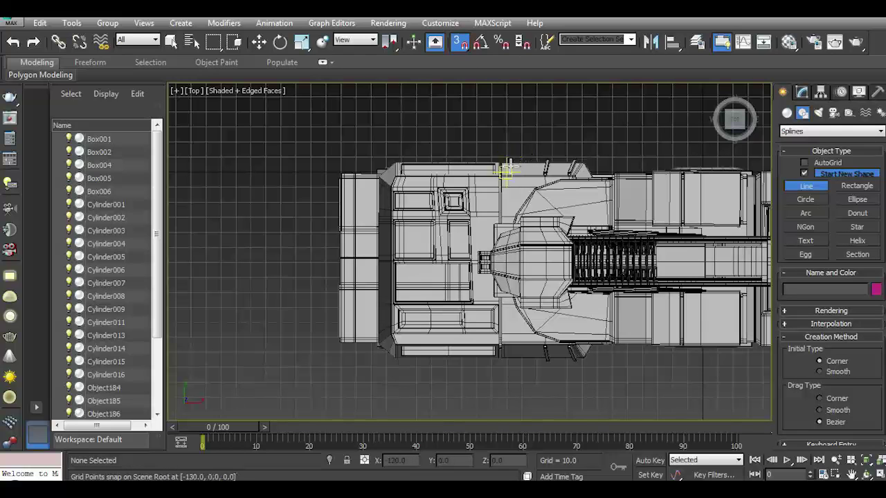
pyautogui.click(506, 170)
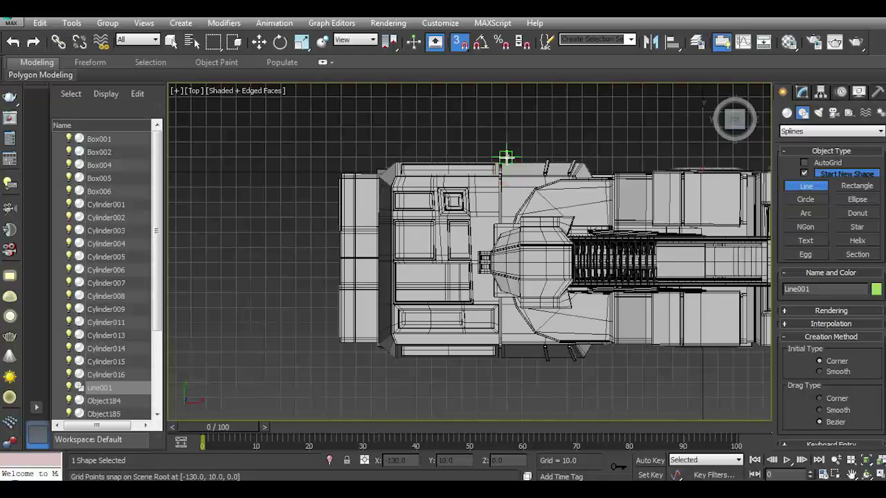
pyautogui.click(386, 157)
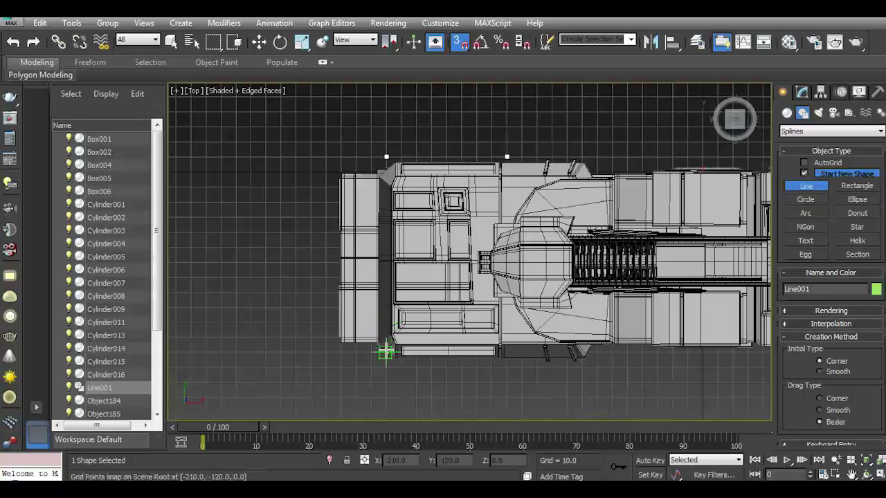
pyautogui.click(386, 367)
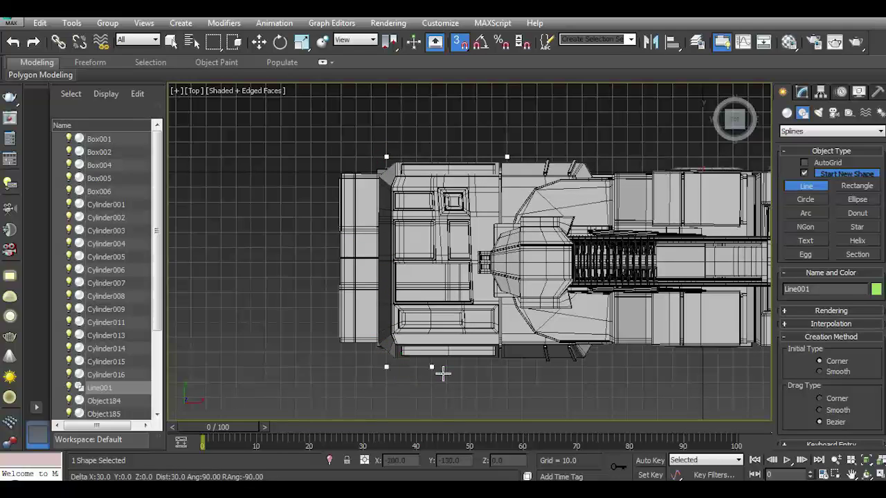
pyautogui.click(506, 367)
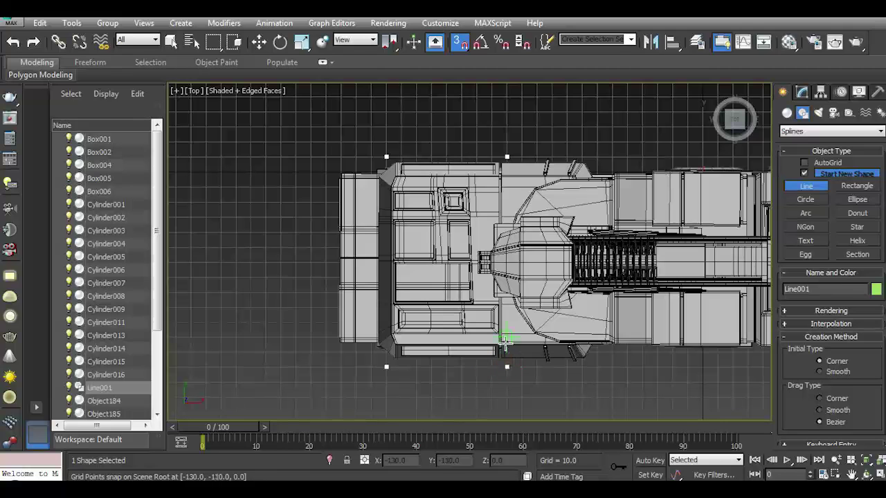
pyautogui.click(506, 157)
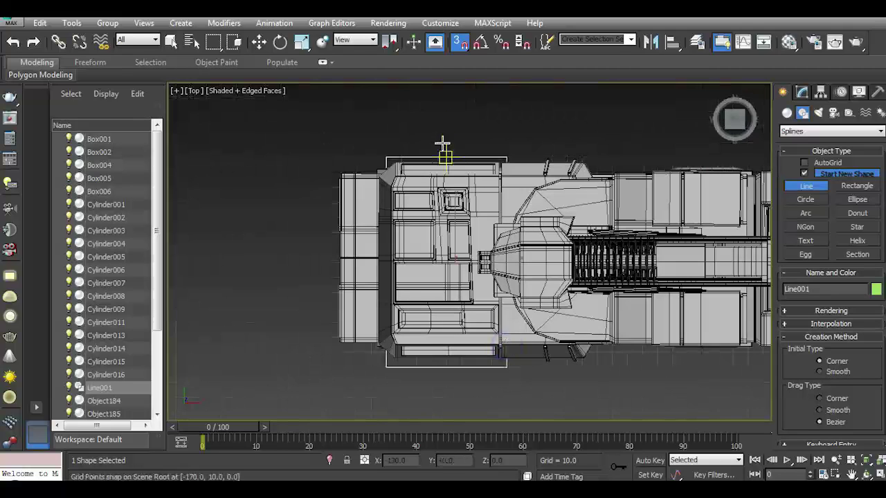
# Raise Line001 up against the truck body, undoing an accidental body selection.
pyautogui.click(802, 92)
pyautogui.press('p')
pyautogui.moveTo(484, 242)
pyautogui.keyDown('alt'); pyautogui.mouseDown(button='middle')
pyautogui.moveTo(525, 208)
pyautogui.moveTo(486, 220)
pyautogui.mouseUp(button='middle'); pyautogui.keyUp('alt')
pyautogui.click(528, 118)
pyautogui.click(13, 42)
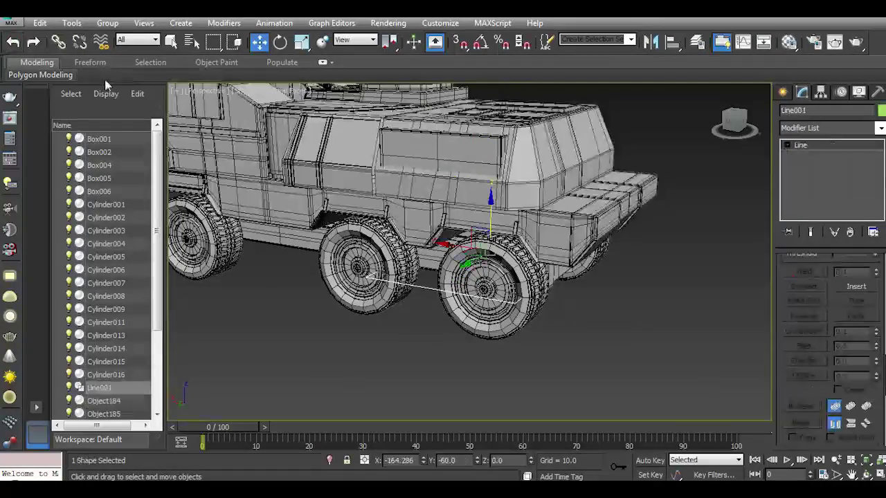
pyautogui.moveTo(735, 123); pyautogui.dragTo(471, 184)
pyautogui.moveTo(458, 152); pyautogui.dragTo(465, 149)
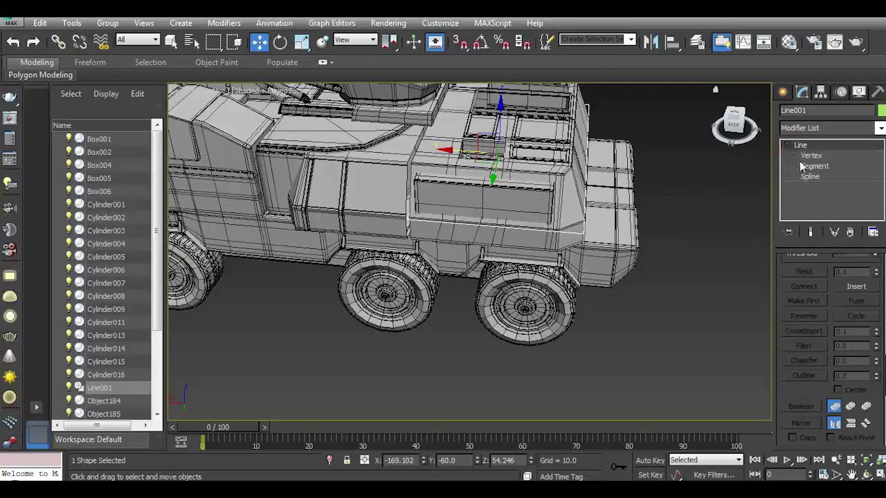
# Select a segment of Line001, return to object level, and view the truck from the top.
pyautogui.click(814, 167)
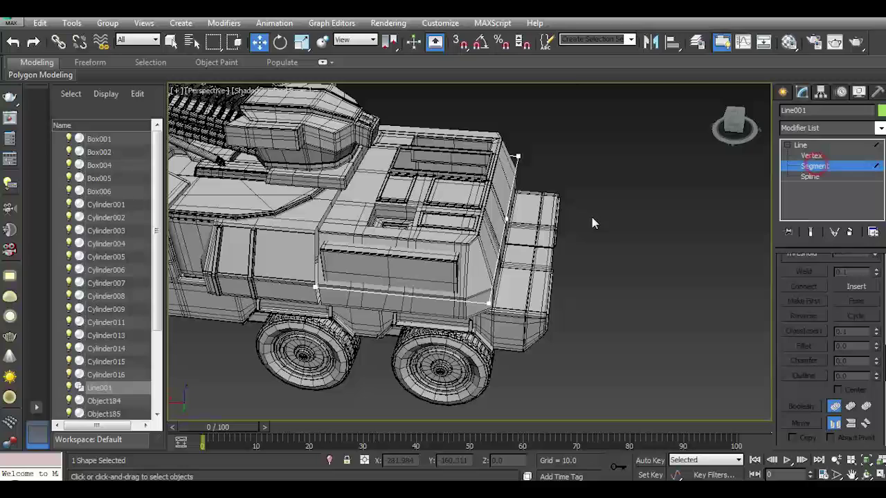
pyautogui.click(503, 236)
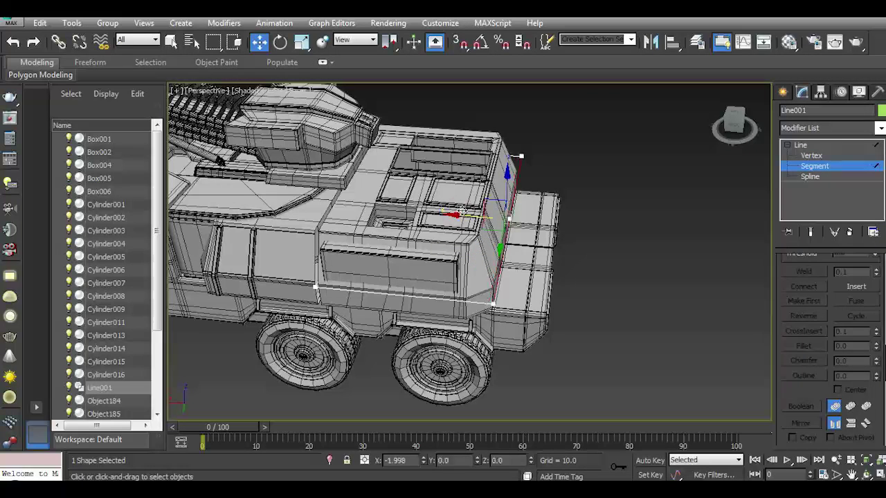
pyautogui.click(800, 146)
pyautogui.moveTo(734, 124); pyautogui.dragTo(652, 142)
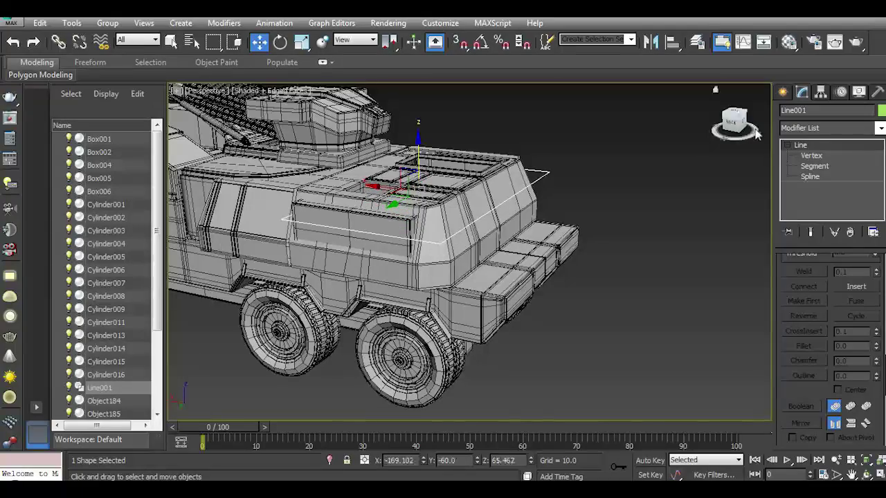
pyautogui.moveTo(756, 134); pyautogui.dragTo(739, 127)
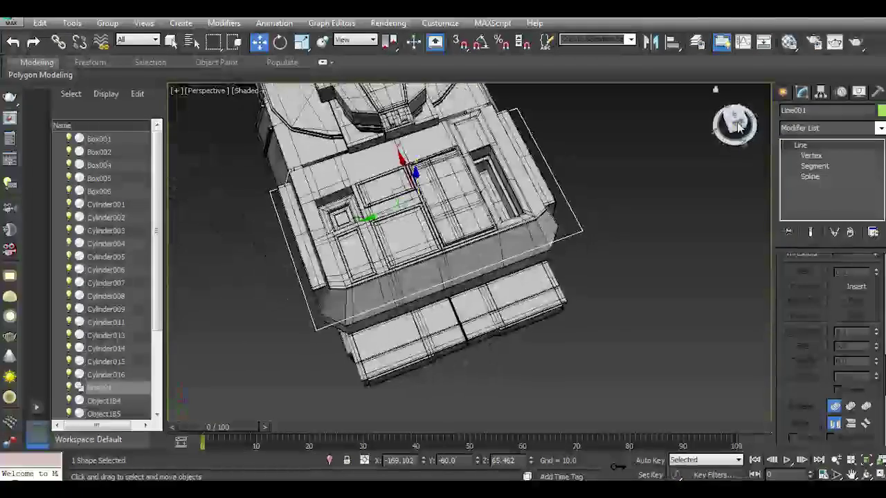
pyautogui.click(738, 126)
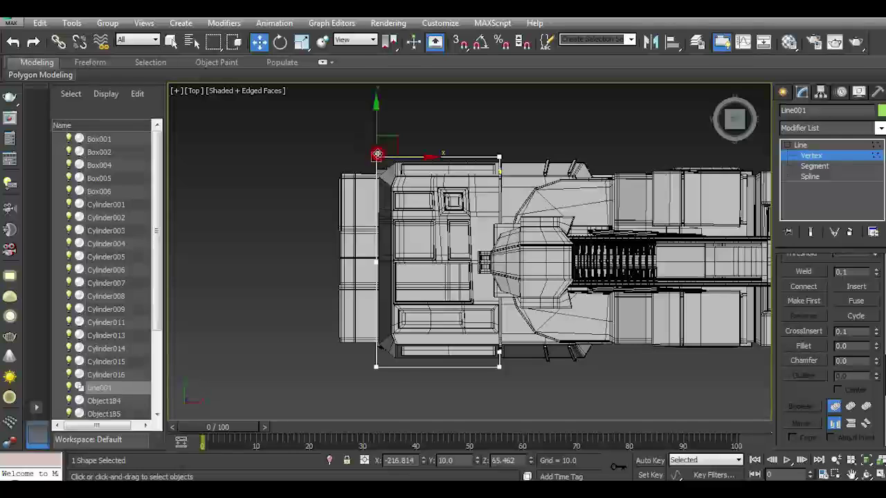
# Move Line001's lower-right and top-row corner points onto the body outline.
pyautogui.click(11, 23)
pyautogui.click(313, 129)
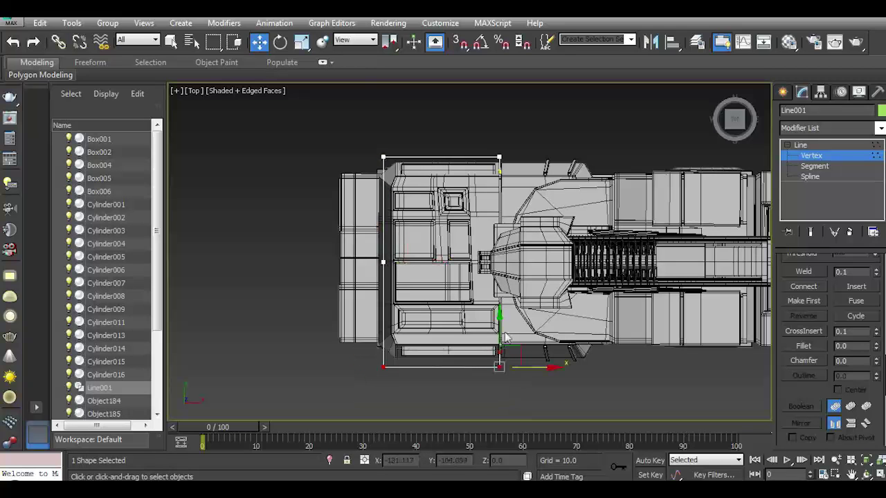
pyautogui.scroll(4, 500, 370)
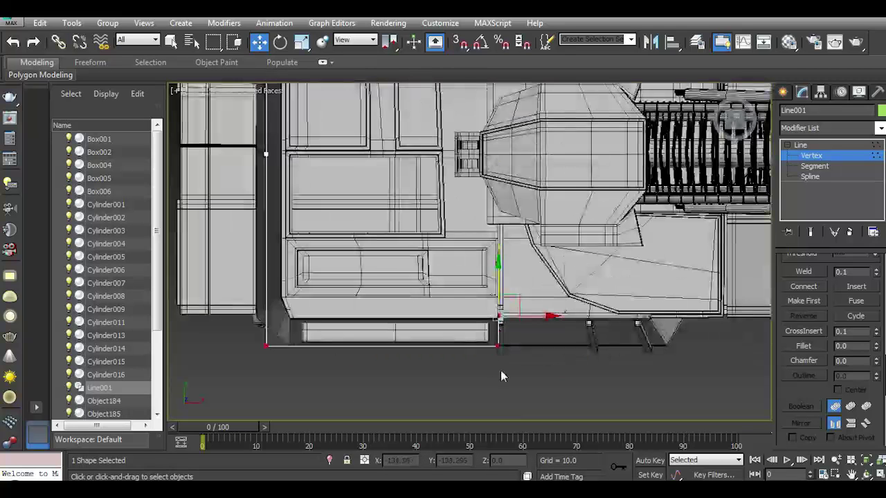
pyautogui.moveTo(500, 279); pyautogui.dragTo(544, 325)
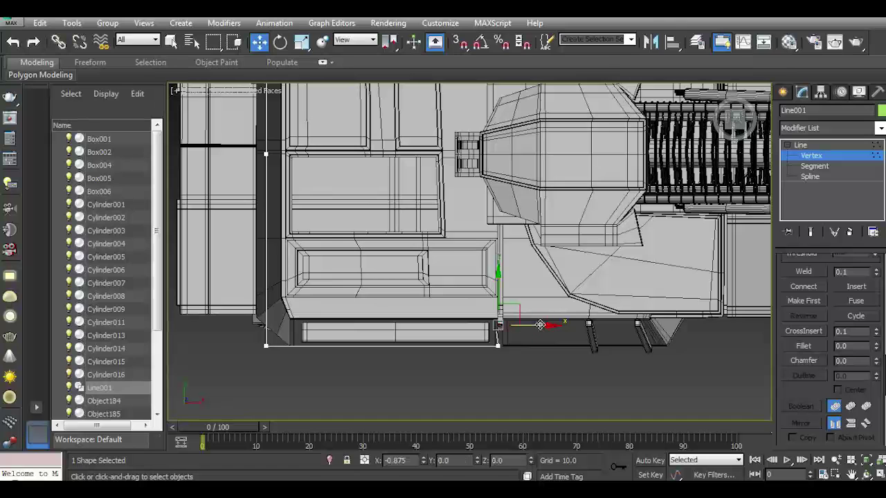
pyautogui.press('t')
pyautogui.moveTo(257, 118); pyautogui.dragTo(577, 198)
pyautogui.moveTo(501, 131); pyautogui.dragTo(502, 136)
# Move the top-right corner point down to the line's lower end.
pyautogui.moveTo(486, 175); pyautogui.dragTo(524, 206)
pyautogui.scroll(-4, 502, 152)
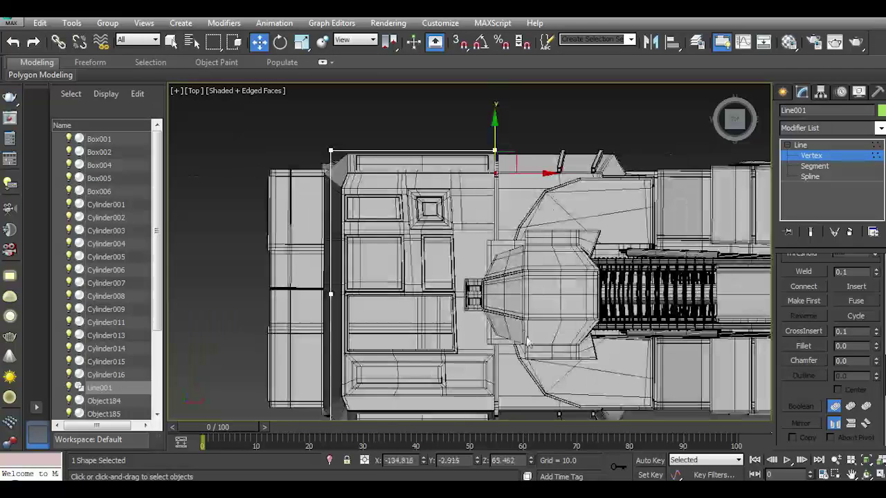
pyautogui.scroll(3, 490, 342)
pyautogui.scroll(3, 490, 342)
pyautogui.scroll(2, 506, 332)
pyautogui.moveTo(510, 333)
pyautogui.mouseDown()
pyautogui.moveTo(500, 362)
pyautogui.moveTo(509, 363)
pyautogui.mouseUp()
pyautogui.scroll(-2, 528, 330)
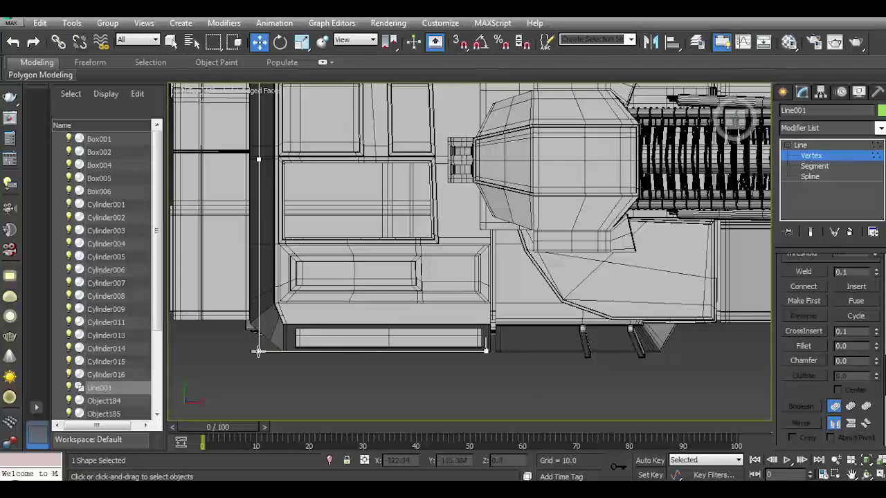
pyautogui.scroll(-3, 353, 384)
# Round the selected corner points with a 23.0 fillet and check it in Perspective.
pyautogui.click(305, 165)
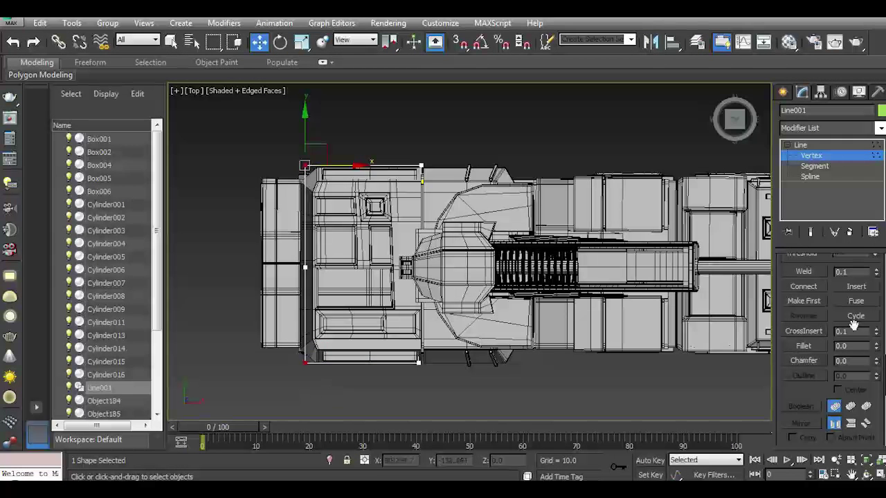
pyautogui.moveTo(875, 339); pyautogui.dragTo(873, 331)
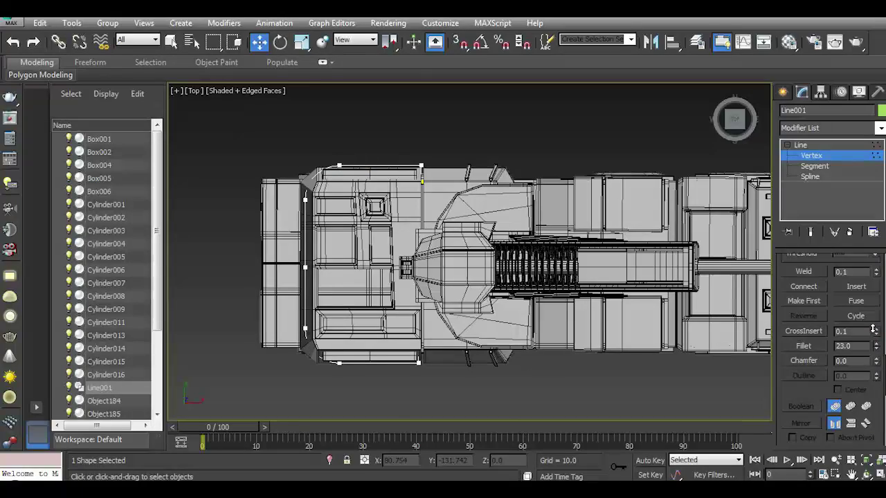
pyautogui.press('p')
pyautogui.moveTo(734, 118); pyautogui.dragTo(723, 283)
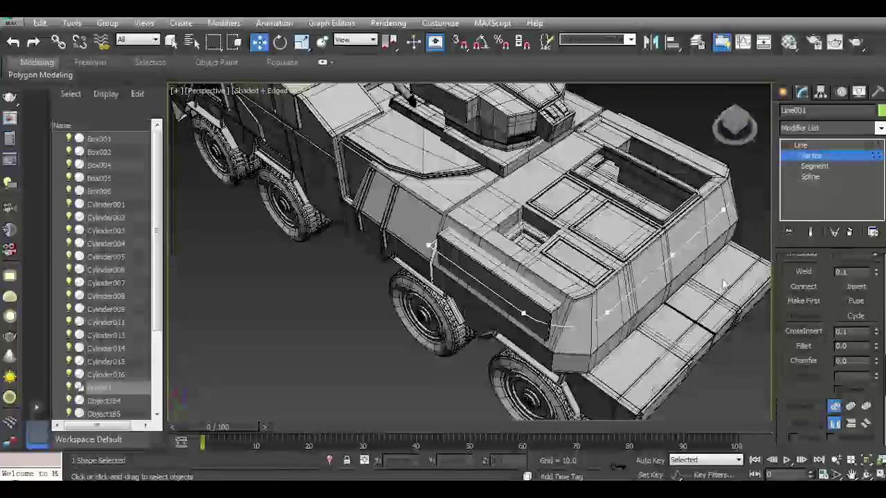
# Render Line001 in the viewport as a tube about 4 thick, then toggle it off.
pyautogui.scroll(5, 825, 312)
pyautogui.scroll(5, 825, 272)
pyautogui.click(819, 282)
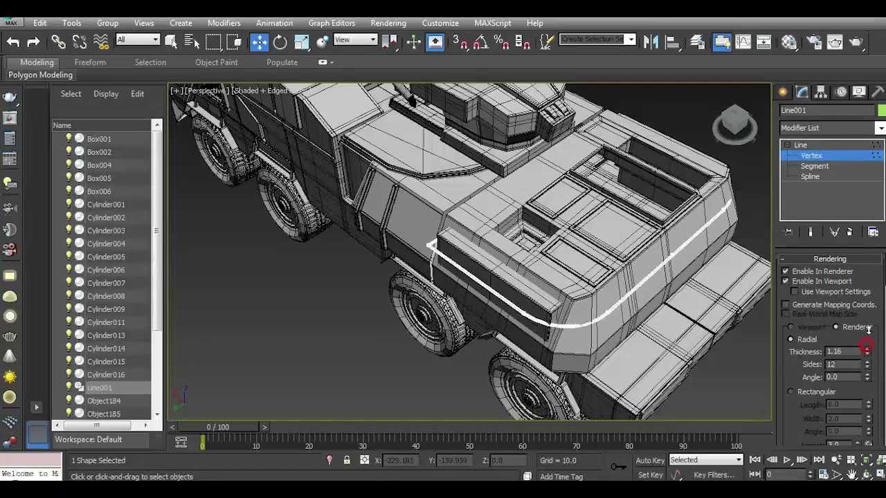
pyautogui.moveTo(866, 349); pyautogui.dragTo(854, 150)
pyautogui.moveTo(734, 123); pyautogui.dragTo(772, 185)
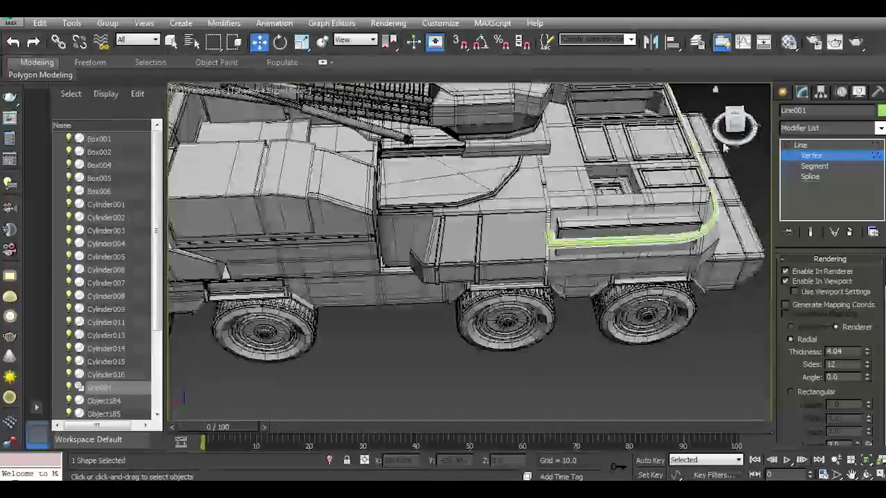
pyautogui.click(820, 281)
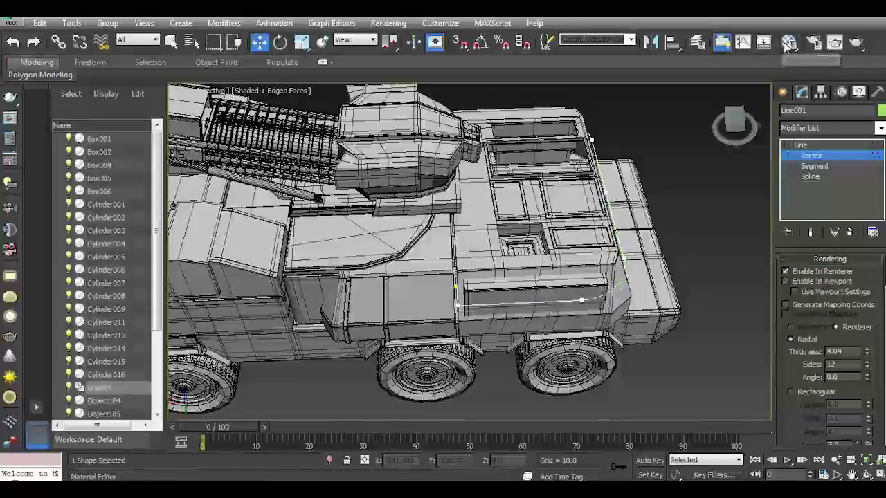
# Zoom in on the top-edge corner point of Line001 and fillet it.
pyautogui.moveTo(735, 123); pyautogui.dragTo(733, 90)
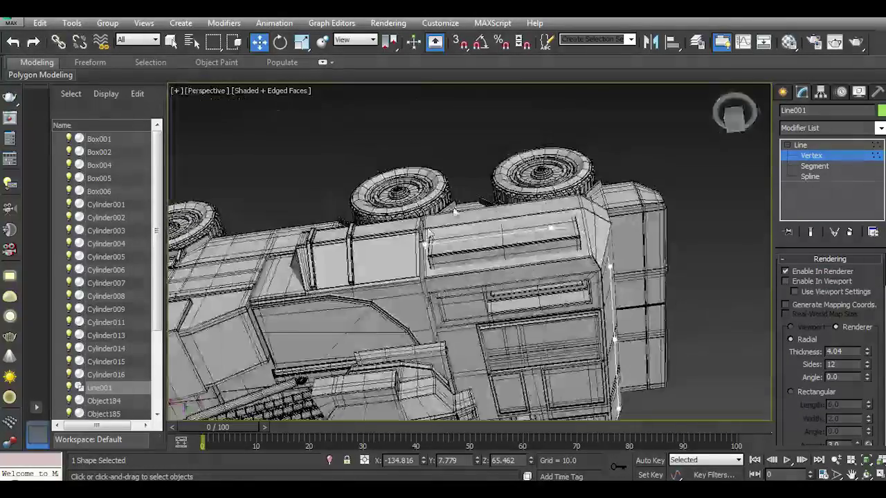
pyautogui.click(734, 123)
pyautogui.press('z')
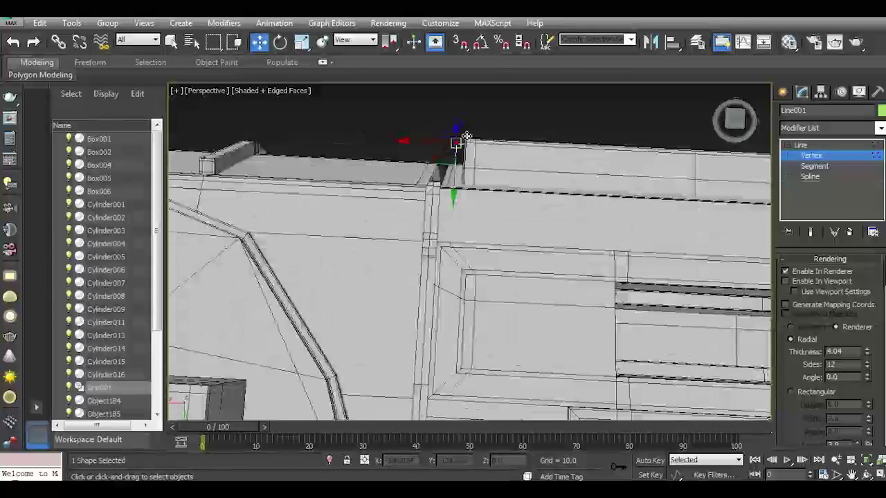
pyautogui.scroll(-5, 871, 391)
pyautogui.scroll(-5, 870, 389)
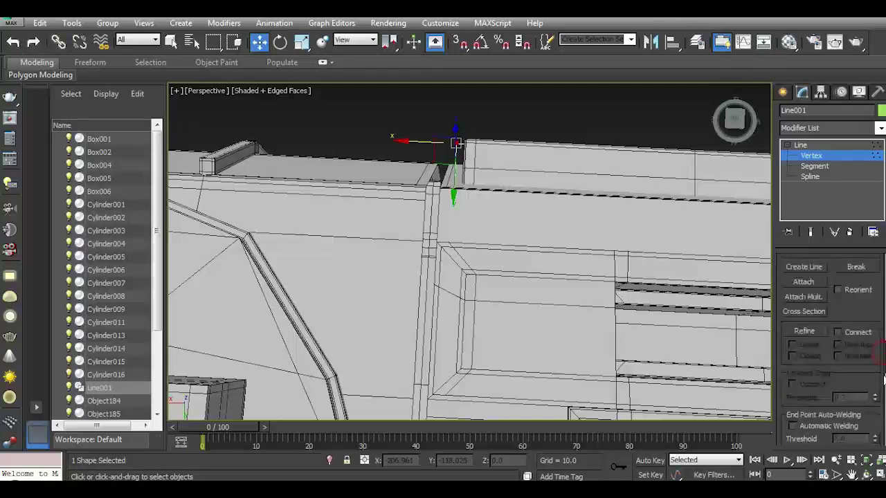
pyautogui.scroll(-5, 872, 387)
pyautogui.moveTo(877, 386); pyautogui.dragTo(877, 383)
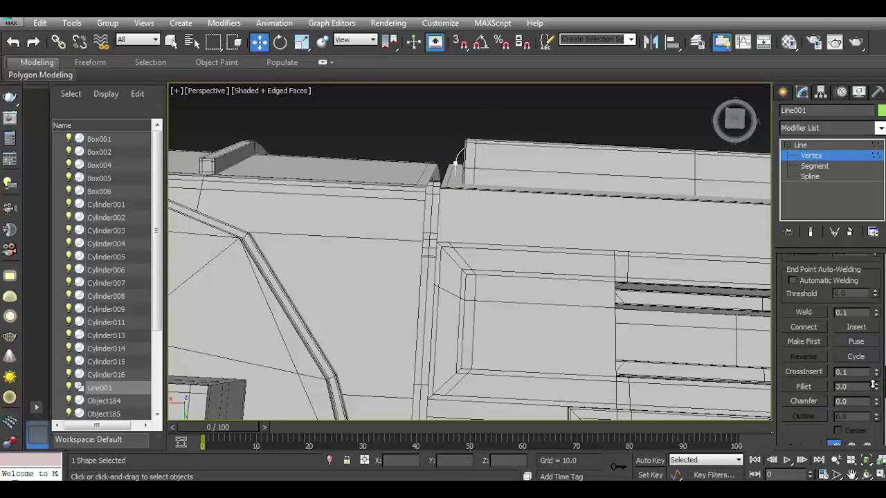
pyautogui.scroll(-3, 504, 173)
pyautogui.scroll(5, 831, 332)
pyautogui.scroll(5, 830, 332)
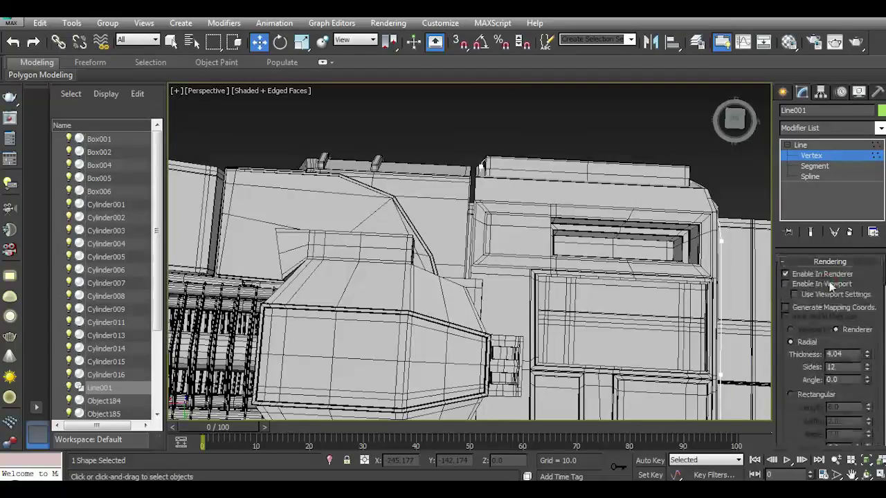
# Show the tube again and shift the end vertex to reshape the end bend.
pyautogui.click(786, 284)
pyautogui.moveTo(727, 126); pyautogui.dragTo(808, 163)
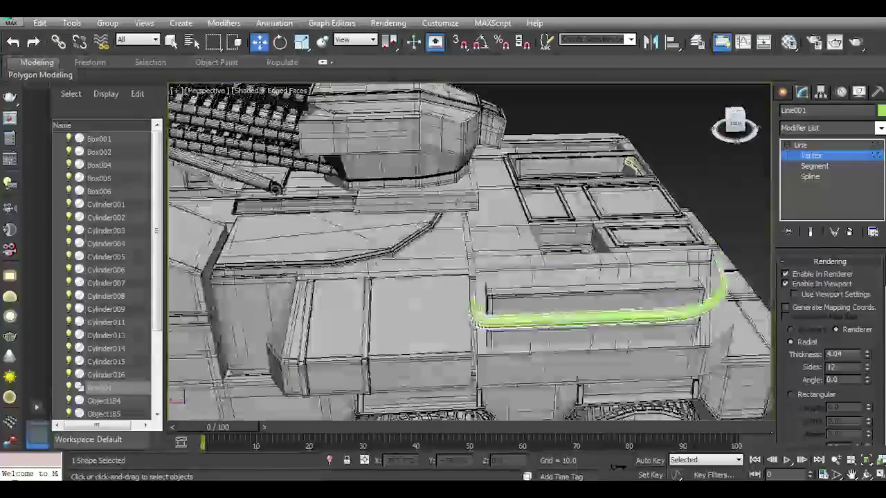
pyautogui.moveTo(426, 272); pyautogui.dragTo(498, 331)
pyautogui.moveTo(437, 309); pyautogui.dragTo(442, 306)
# Give Line001 a dark object colour and reduce the tube thickness to 2.828.
pyautogui.click(787, 38)
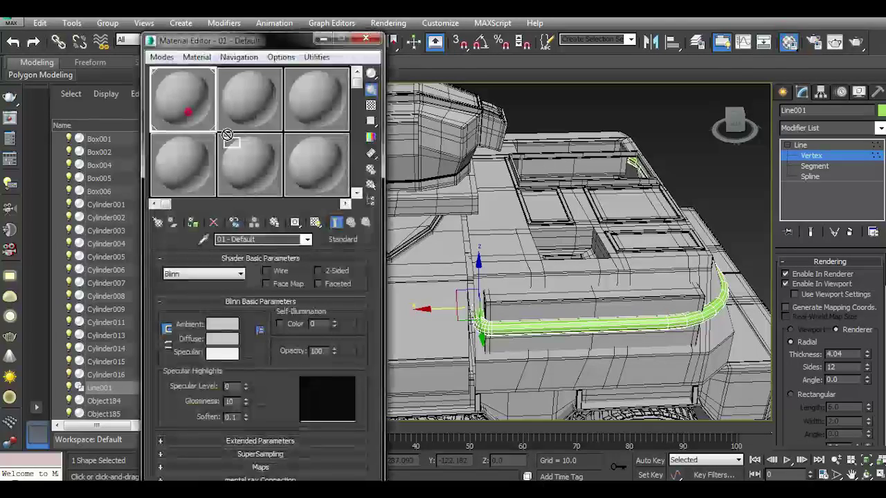
pyautogui.click(365, 39)
pyautogui.click(880, 110)
pyautogui.click(565, 204)
pyautogui.click(510, 318)
pyautogui.moveTo(867, 354); pyautogui.dragTo(871, 374)
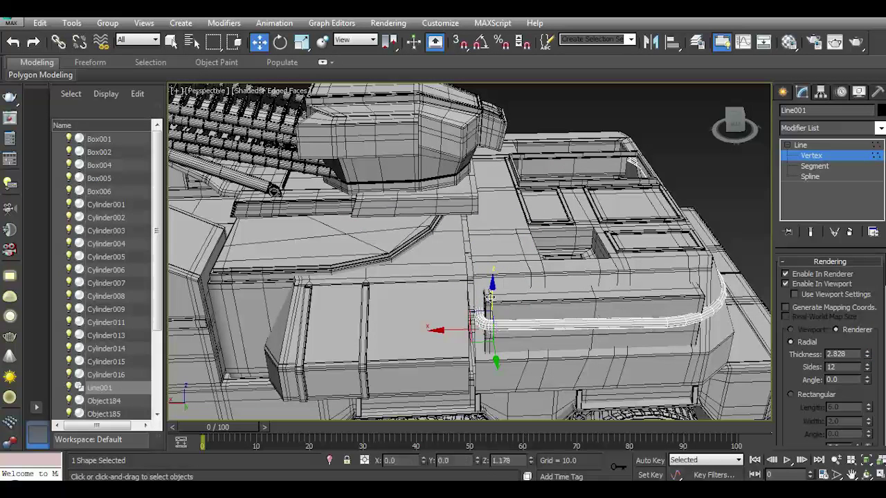
# Raise Line001 onto the body and stretch its left-side vertices outward in Top view.
pyautogui.click(802, 145)
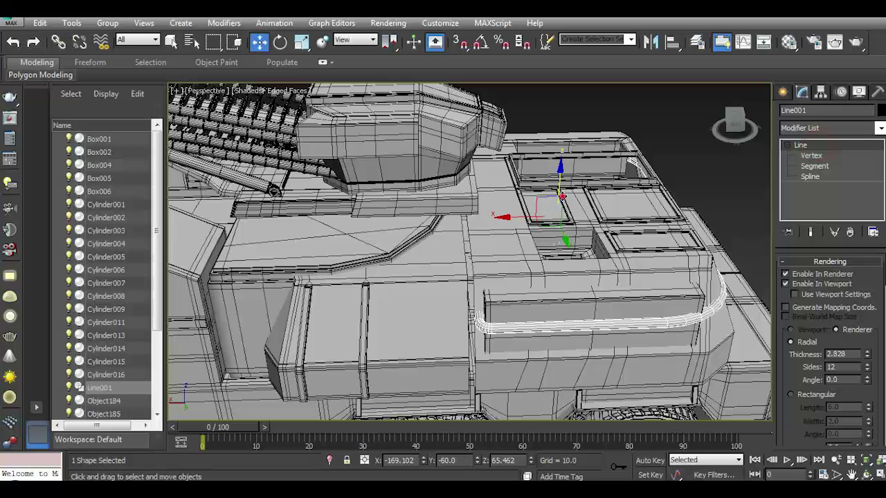
pyautogui.moveTo(562, 196); pyautogui.dragTo(559, 188)
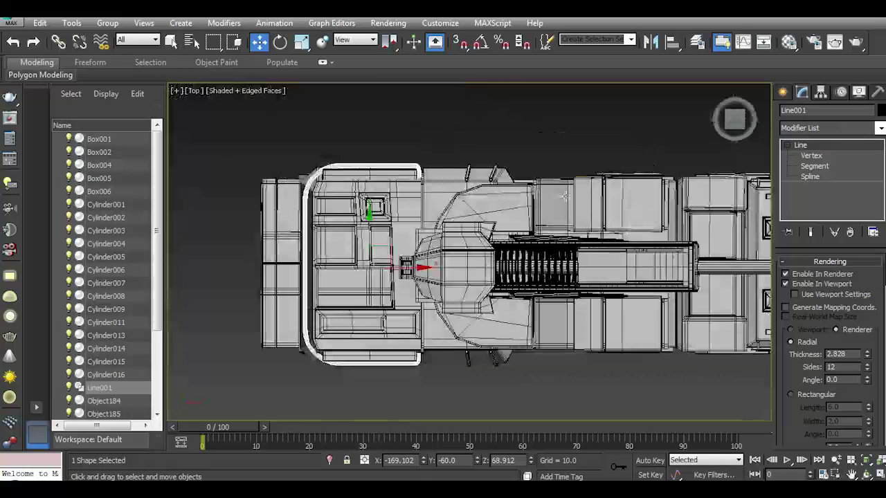
pyautogui.press('t')
pyautogui.press('1')
pyautogui.moveTo(234, 129); pyautogui.dragTo(376, 369)
pyautogui.moveTo(367, 164); pyautogui.dragTo(356, 164)
# Shift-clone the tube into Line002 and Line003 stacked above Line001, then start another copy.
pyautogui.press('p')
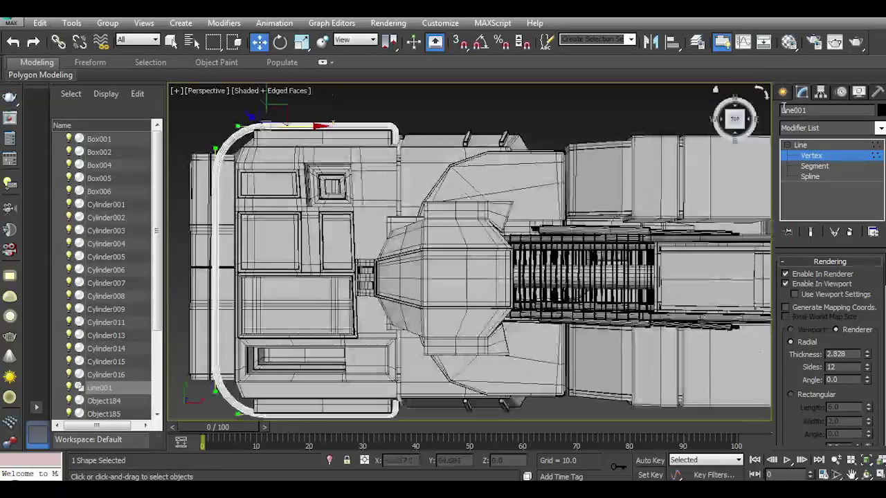
pyautogui.moveTo(734, 119)
pyautogui.mouseDown()
pyautogui.moveTo(754, 186)
pyautogui.moveTo(745, 173)
pyautogui.mouseUp()
pyautogui.click(801, 144)
pyautogui.moveTo(517, 142); pyautogui.dragTo(519, 147)
pyautogui.click(448, 303)
pyautogui.moveTo(735, 119); pyautogui.dragTo(736, 122)
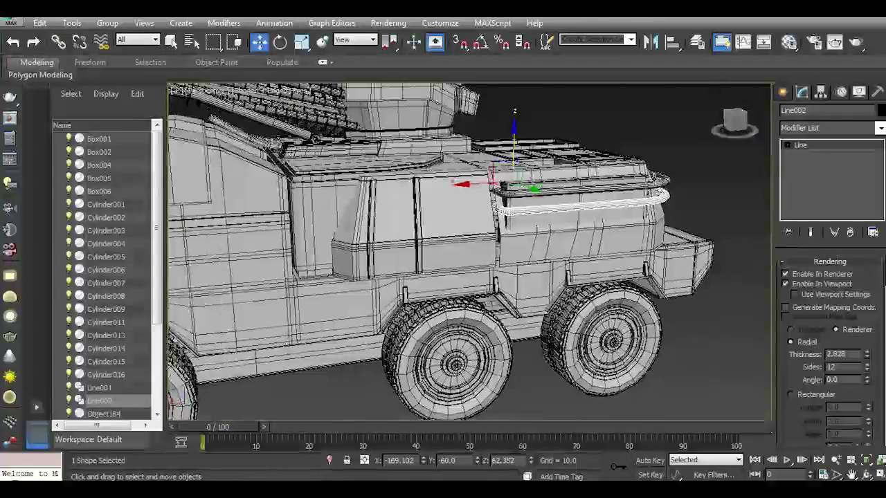
pyautogui.scroll(5, 602, 214)
pyautogui.keyDown('alt'); pyautogui.moveTo(602, 214); pyautogui.dragTo(384, 189, button='middle'); pyautogui.keyUp('alt')
pyautogui.moveTo(384, 188)
pyautogui.mouseDown()
pyautogui.moveTo(383, 175)
pyautogui.moveTo(389, 191)
pyautogui.mouseUp()
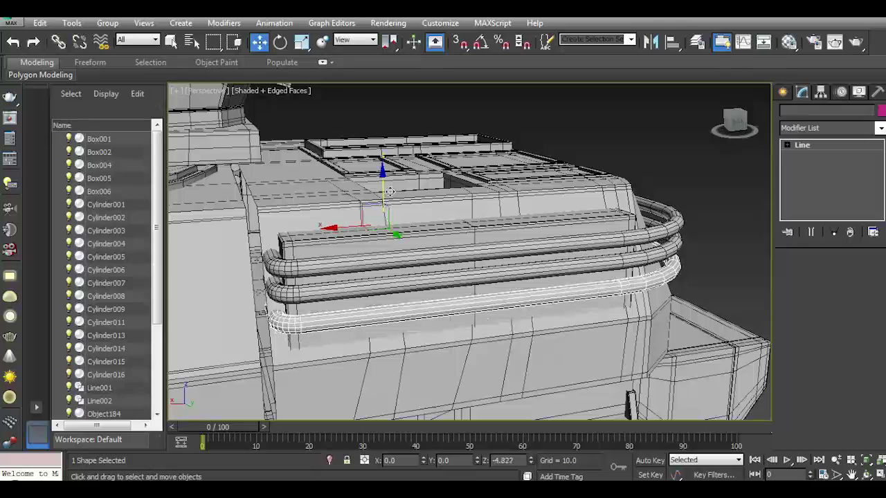
pyautogui.press('Return')
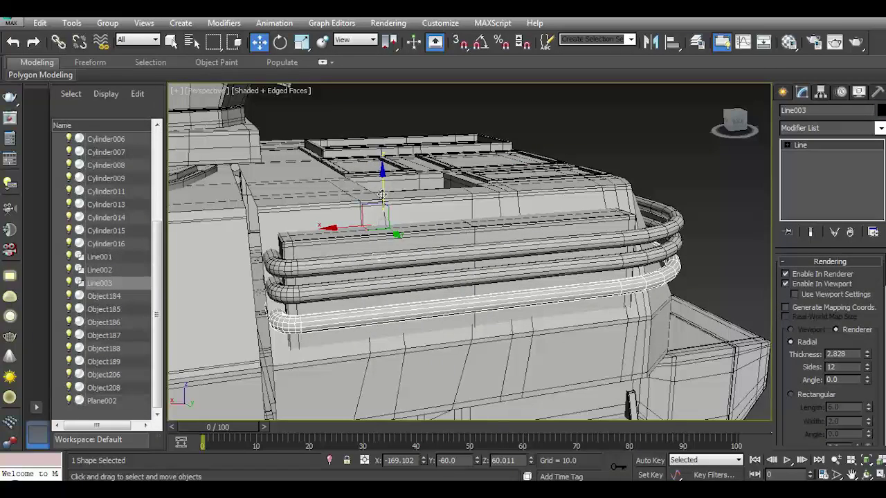
pyautogui.keyDown('shift'); pyautogui.moveTo(381, 195); pyautogui.dragTo(389, 214); pyautogui.keyUp('shift')
# Finish the Line004 copy and give it a flat rectangular profile.
pyautogui.click(440, 302)
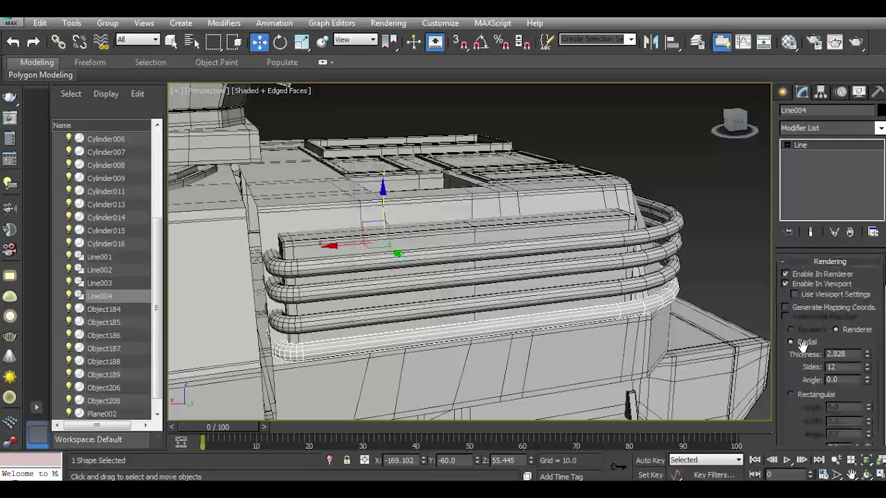
pyautogui.click(815, 396)
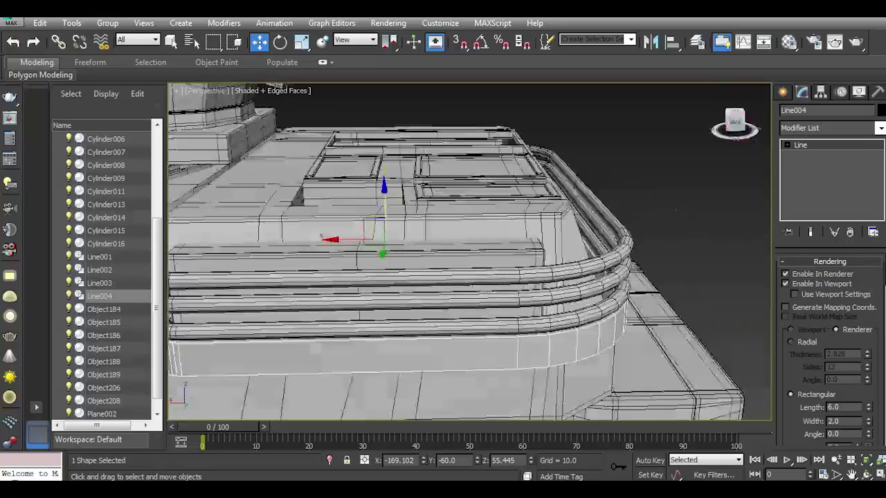
pyautogui.moveTo(747, 138); pyautogui.dragTo(735, 125)
# In Top view, isolate Line004 and stretch its left-side points further outward.
pyautogui.press('t')
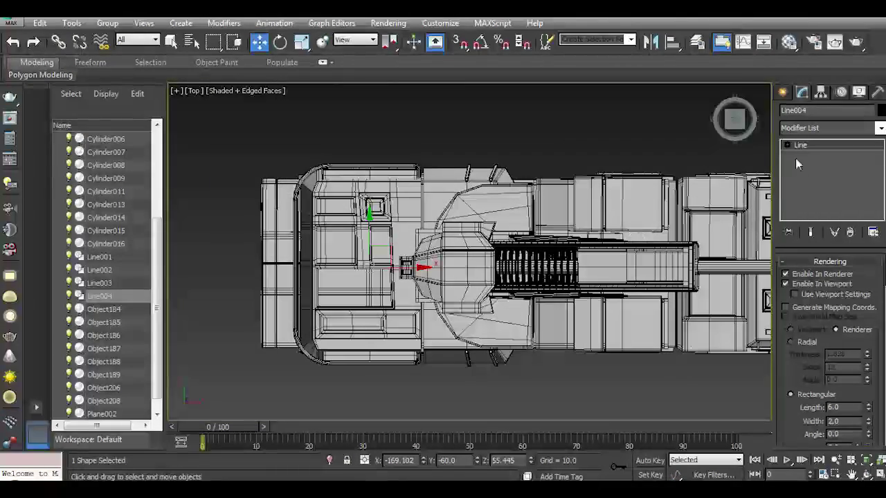
pyautogui.click(801, 149)
pyautogui.moveTo(245, 126); pyautogui.dragTo(365, 403)
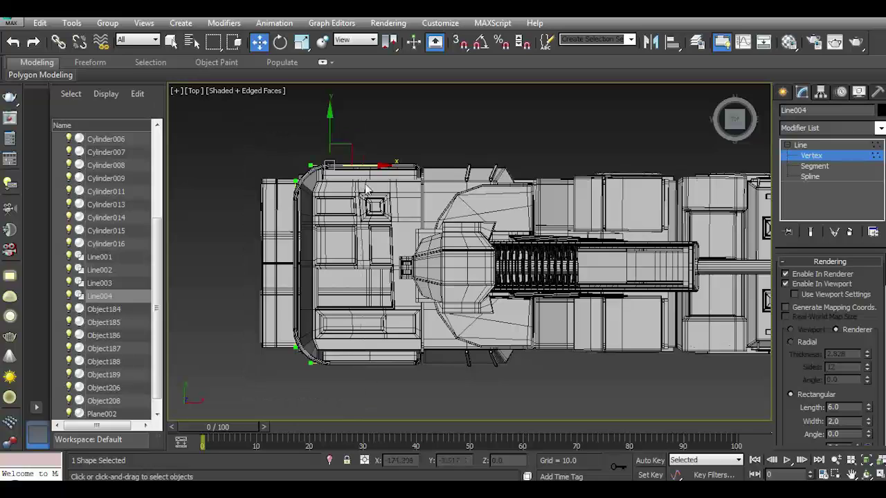
pyautogui.moveTo(355, 165); pyautogui.dragTo(351, 163)
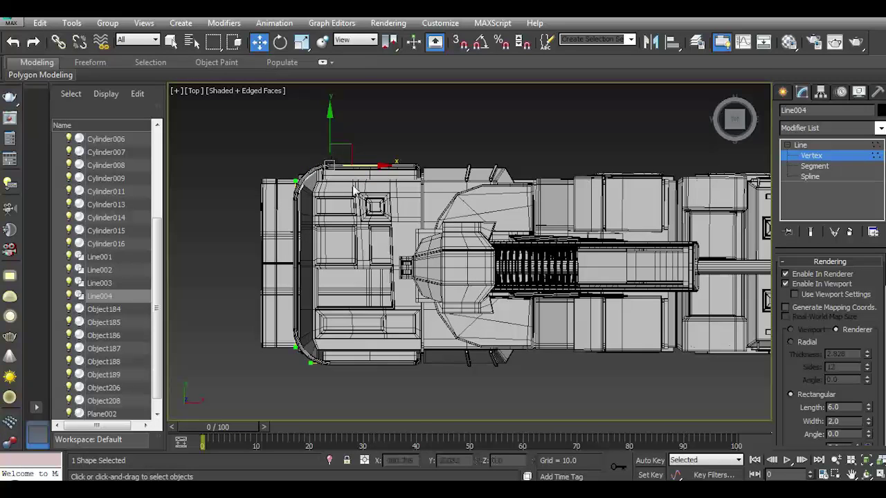
pyautogui.click(328, 461)
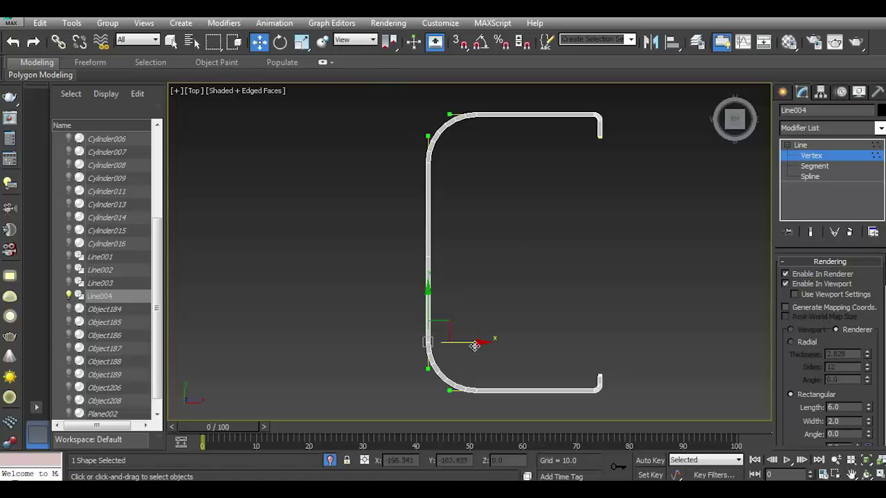
pyautogui.moveTo(474, 346); pyautogui.dragTo(447, 344)
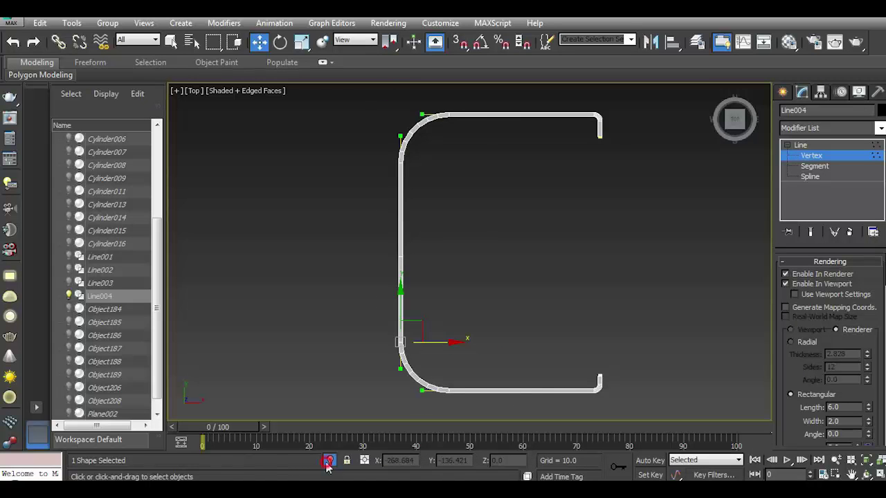
# Unhide all objects and orbit the perspective view to the truck's side.
pyautogui.click(328, 462)
pyautogui.press('p')
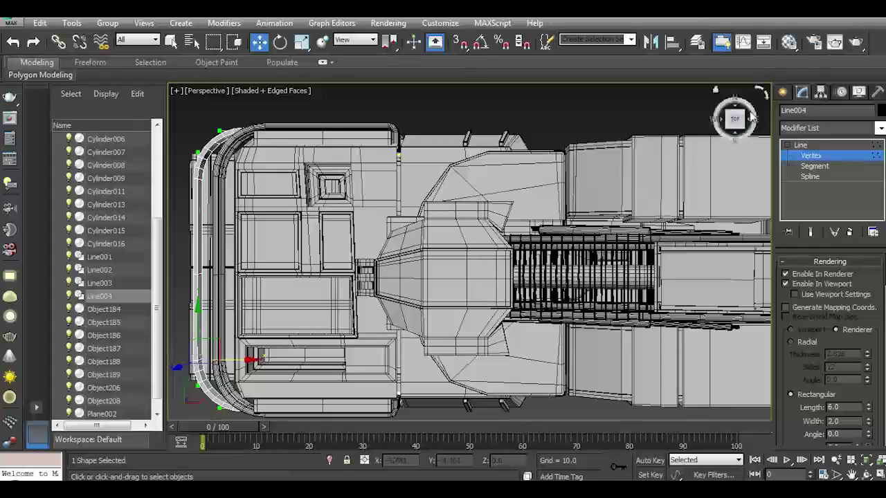
pyautogui.moveTo(735, 119)
pyautogui.mouseDown()
pyautogui.moveTo(734, 166)
pyautogui.moveTo(699, 128)
pyautogui.moveTo(720, 138)
pyautogui.moveTo(709, 195)
pyautogui.mouseUp()
# Draw a standard box primitive, Box007, beside the truck's front wheels.
pyautogui.click(727, 219)
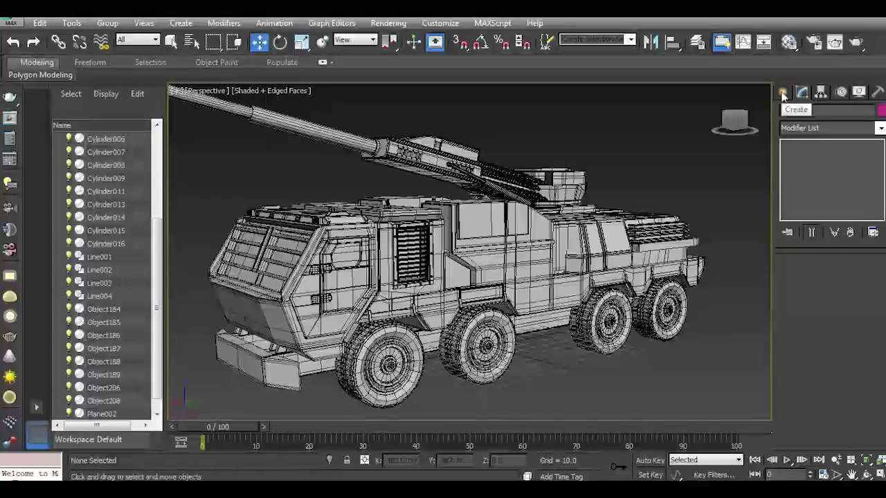
pyautogui.click(9, 23)
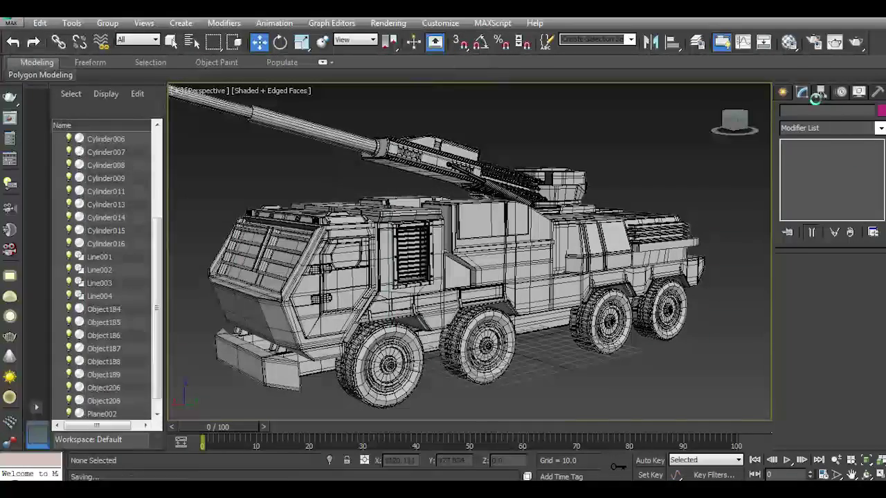
pyautogui.click(802, 113)
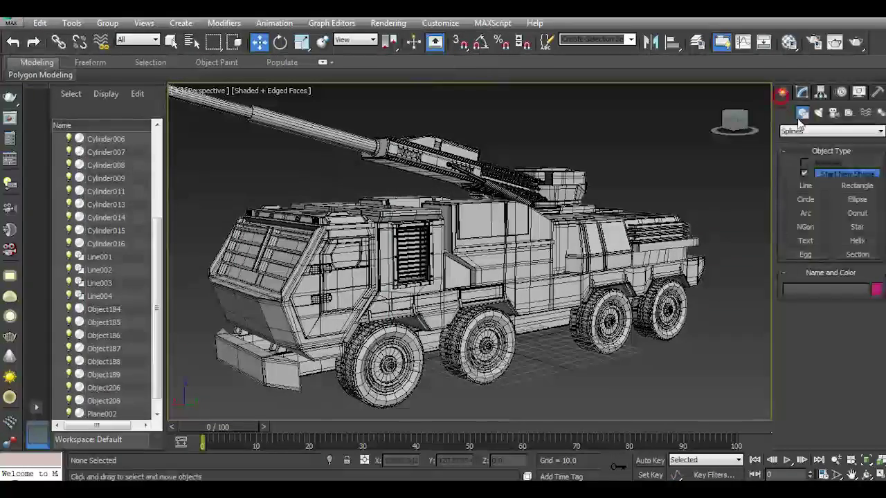
pyautogui.click(786, 113)
pyautogui.click(805, 177)
pyautogui.moveTo(517, 384); pyautogui.dragTo(687, 373)
pyautogui.click(646, 319)
pyautogui.scroll(3, 603, 372)
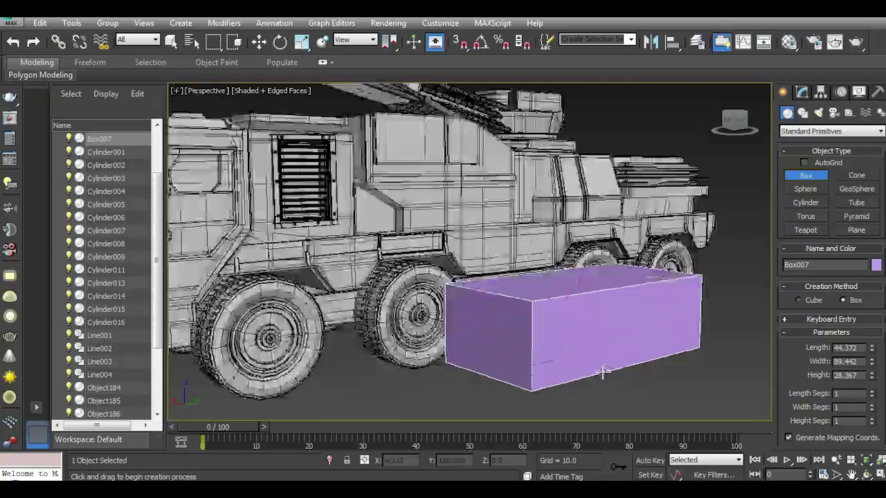
pyautogui.scroll(2, 603, 372)
# Apply the first default grey material to the box.
pyautogui.click(259, 43)
pyautogui.click(789, 42)
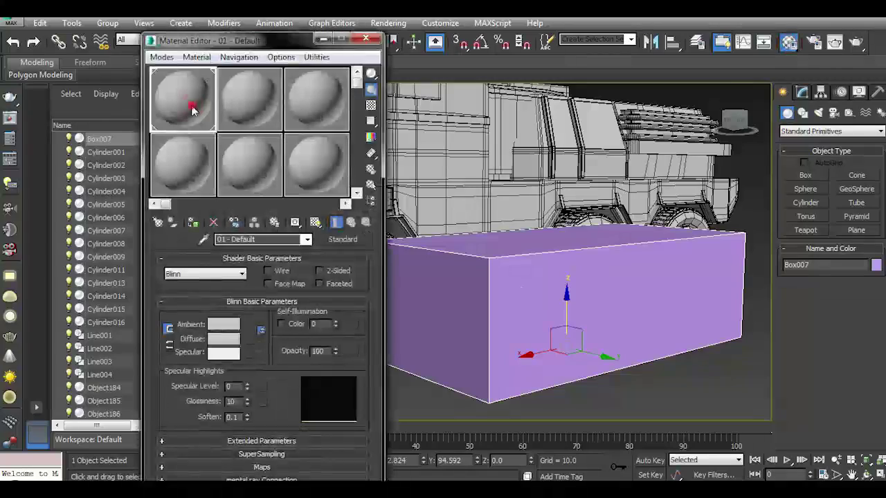
pyautogui.moveTo(192, 110); pyautogui.dragTo(512, 290)
pyautogui.click(366, 40)
# Convert the box to an Editable Poly and switch to edge editing.
pyautogui.click(803, 92)
pyautogui.rightClick(814, 151)
pyautogui.click(780, 231)
pyautogui.press('2')
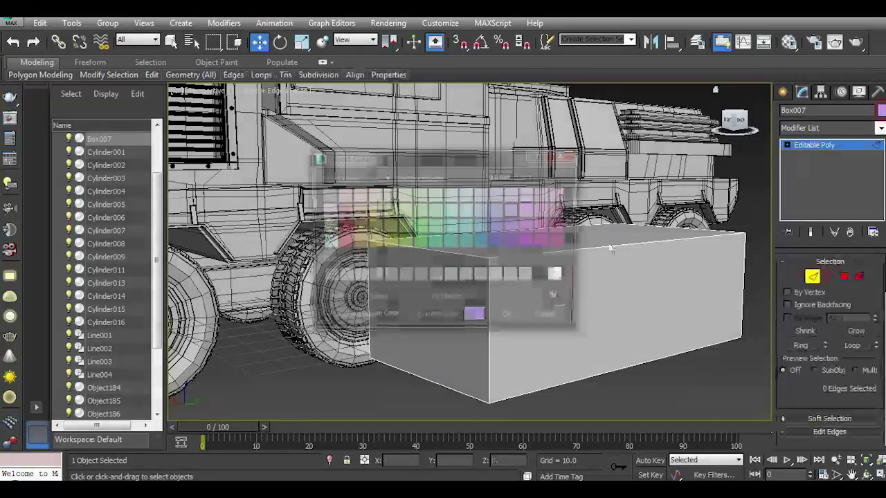
pyautogui.press('Escape')
# Chamfer the ring of long edges by 6.589 for an octagonal profile.
pyautogui.click(575, 253)
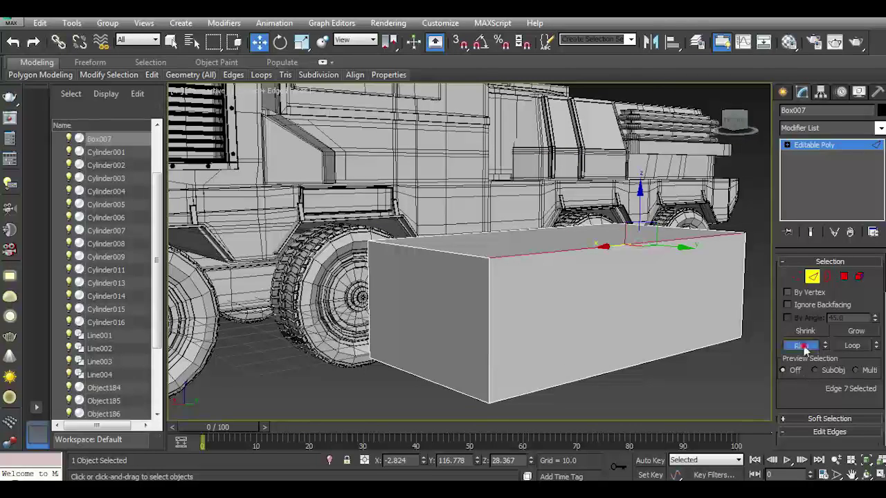
pyautogui.click(803, 346)
pyautogui.scroll(-3, 827, 351)
pyautogui.click(822, 362)
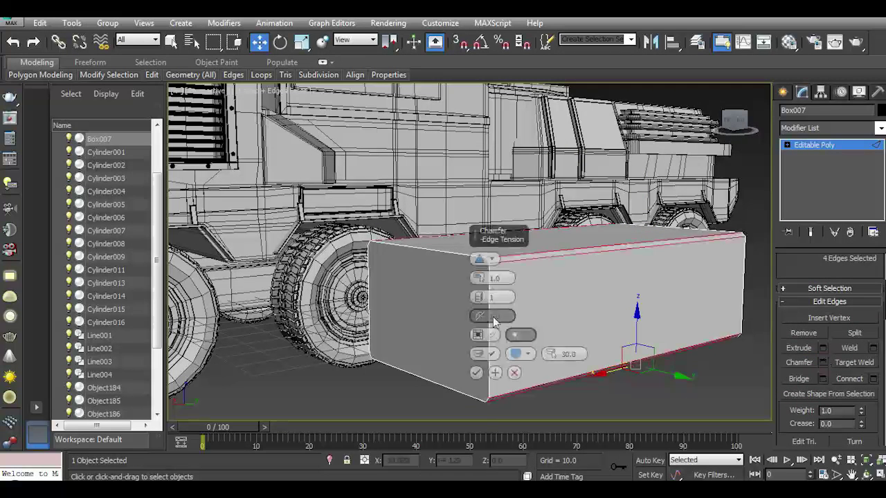
pyautogui.moveTo(478, 280); pyautogui.dragTo(479, 249)
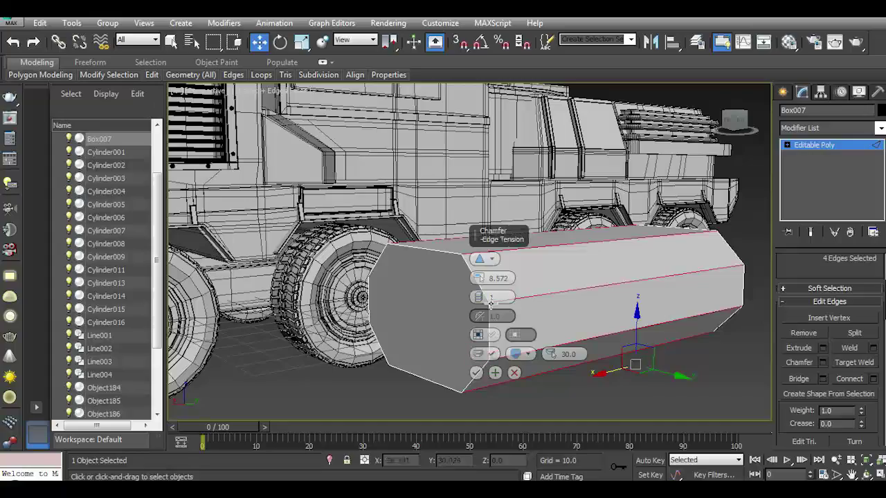
pyautogui.keyDown('alt'); pyautogui.moveTo(490, 302); pyautogui.dragTo(690, 165, button='middle'); pyautogui.keyUp('alt')
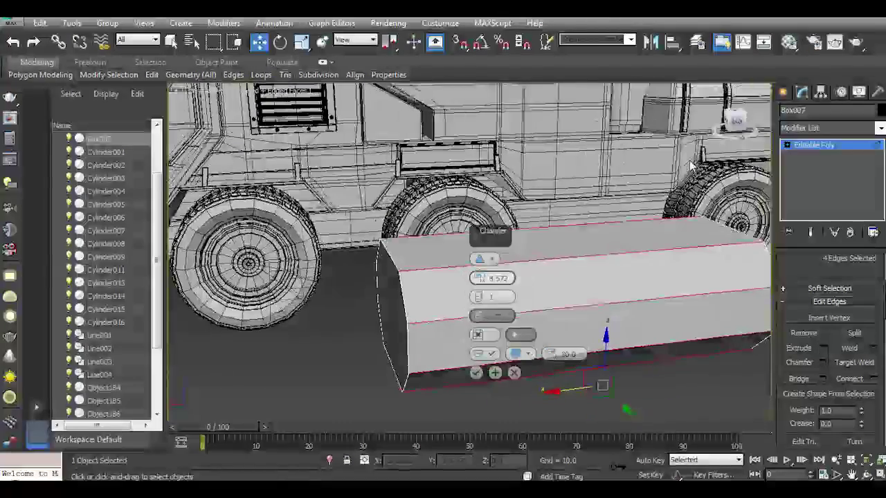
pyautogui.moveTo(478, 278); pyautogui.dragTo(487, 290)
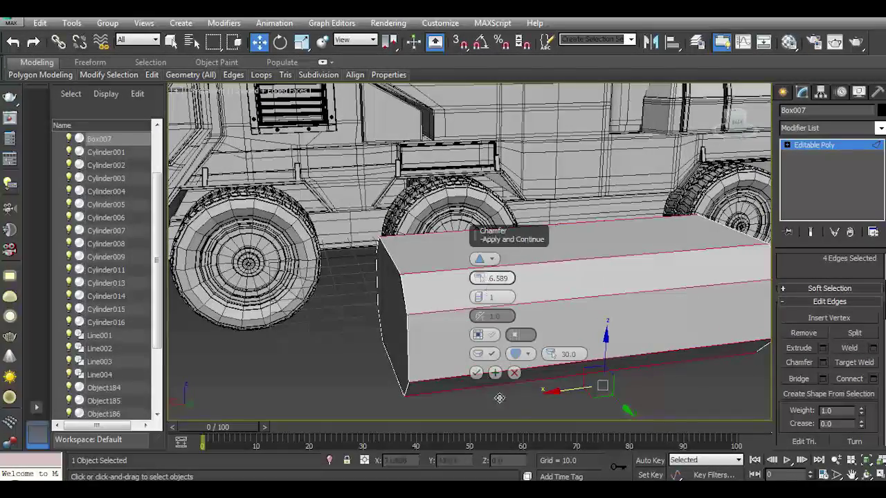
pyautogui.click(476, 372)
pyautogui.click(713, 111)
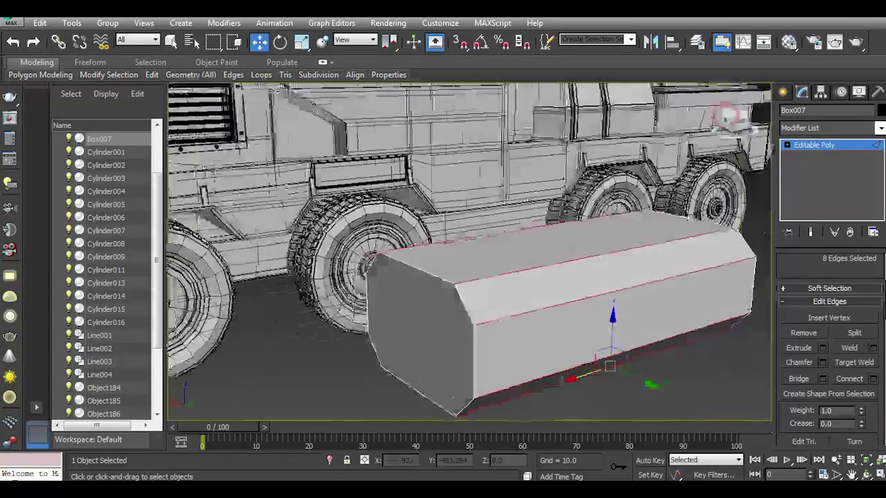
# Inset the front face and extrude it -2.44 into the box.
pyautogui.press('4')
pyautogui.moveTo(588, 316); pyautogui.dragTo(562, 289, button='middle')
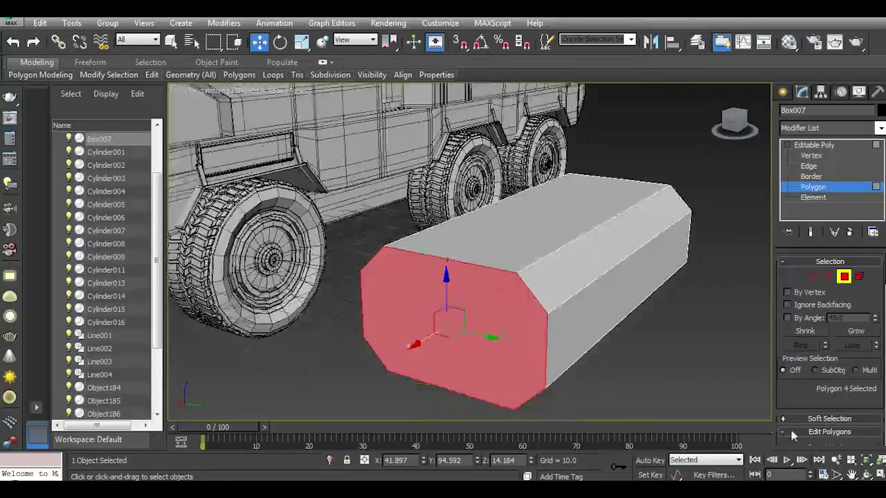
pyautogui.scroll(-3, 830, 346)
pyautogui.click(875, 389)
pyautogui.click(476, 297)
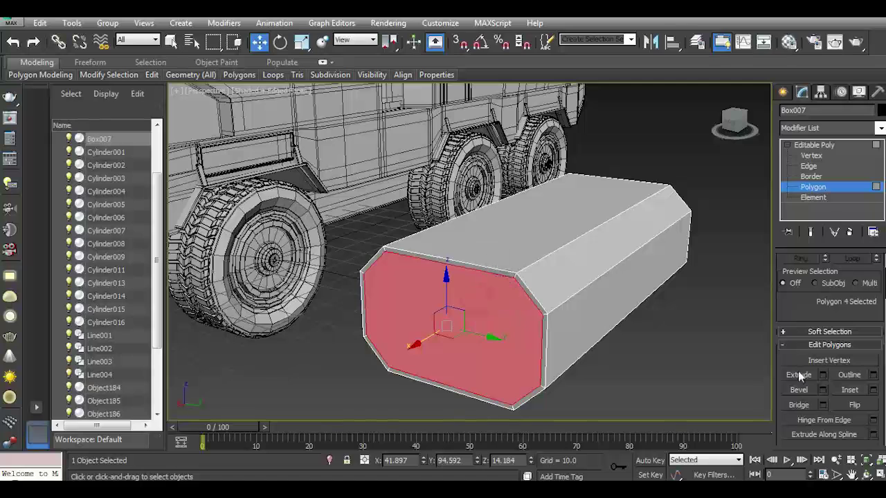
pyautogui.click(823, 375)
pyautogui.moveTo(493, 280); pyautogui.dragTo(492, 325)
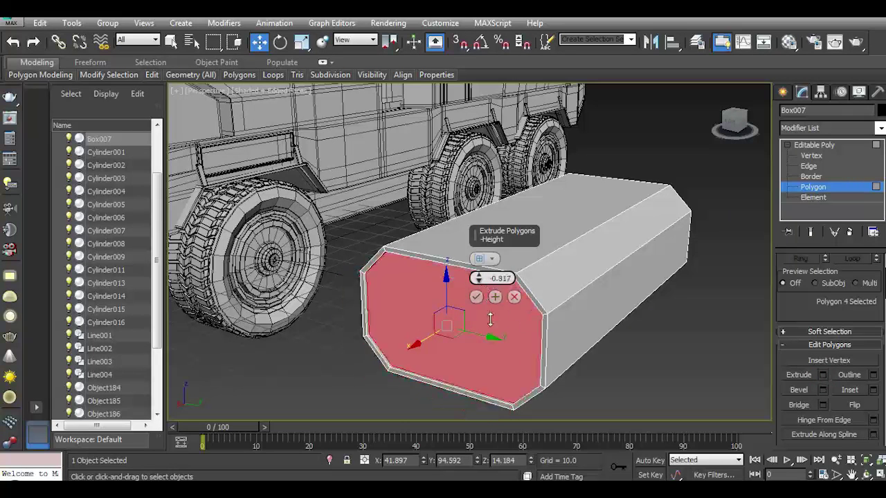
pyautogui.click(477, 297)
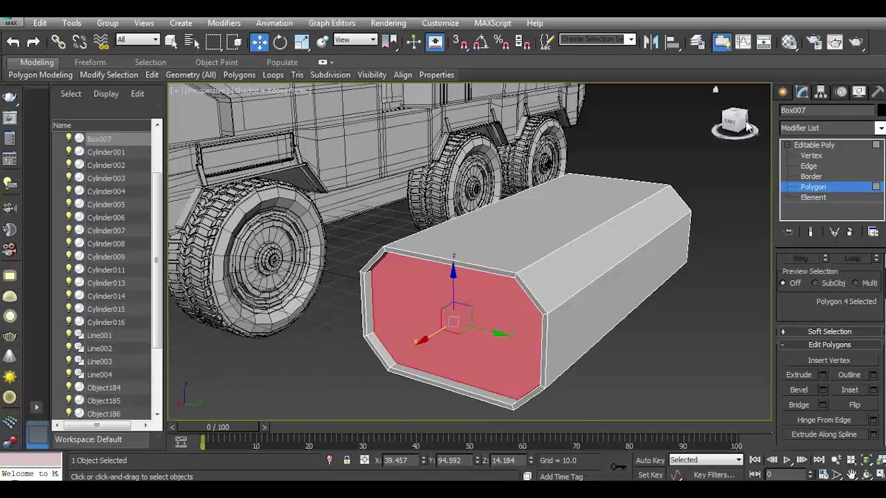
# Connect the front rim's edge ring with two spaced edge loops.
pyautogui.moveTo(747, 124); pyautogui.dragTo(740, 128)
pyautogui.click(814, 171)
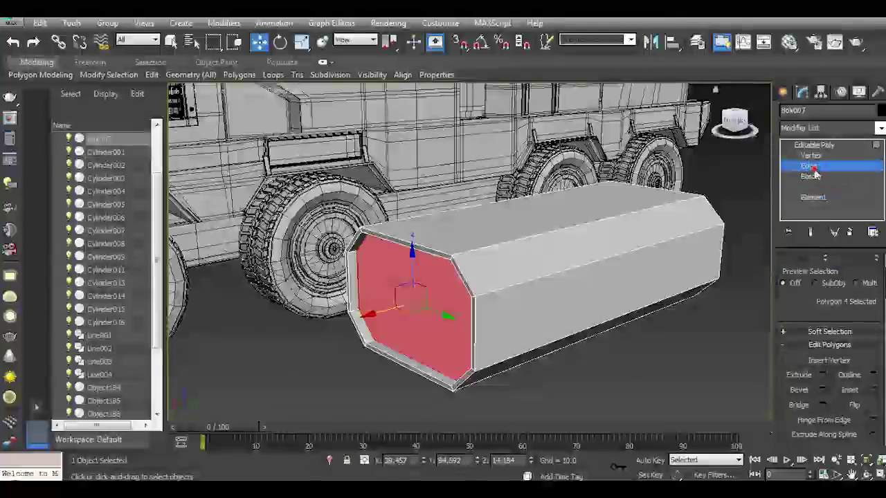
pyautogui.click(364, 339)
pyautogui.scroll(5, 360, 349)
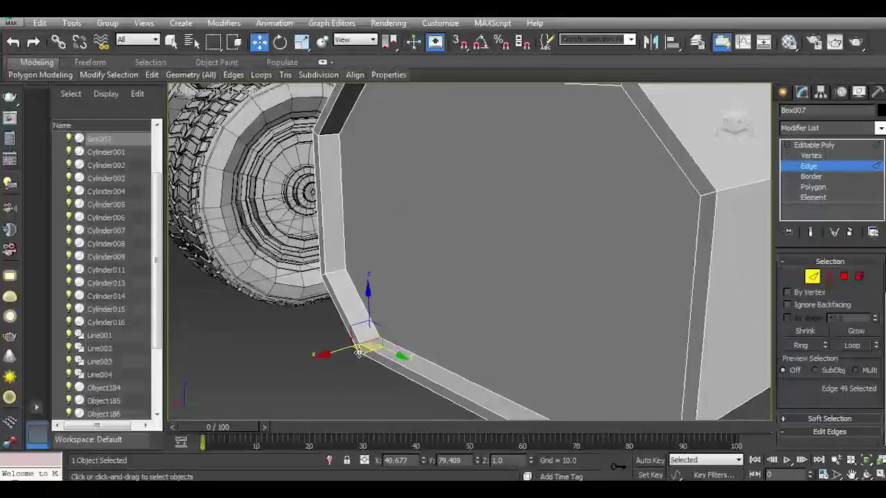
pyautogui.click(803, 347)
pyautogui.scroll(-3, 861, 357)
pyautogui.click(873, 400)
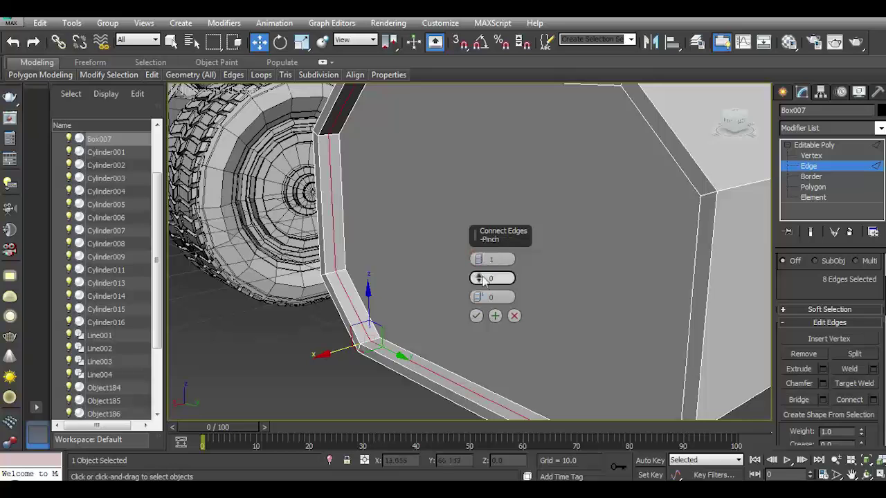
pyautogui.moveTo(478, 258); pyautogui.dragTo(477, 256)
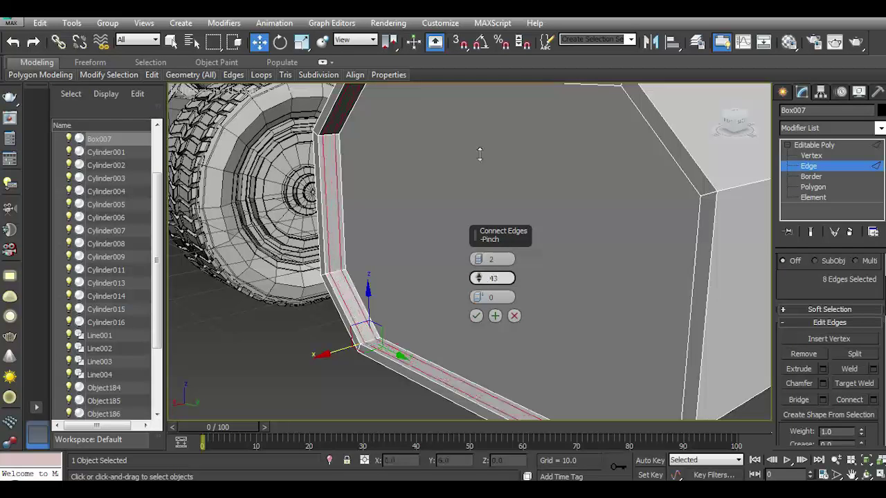
pyautogui.click(476, 316)
# Connect the long-edge ring with three edge loops spread along the box.
pyautogui.scroll(-5, 514, 295)
pyautogui.keyDown('alt'); pyautogui.moveTo(514, 295); pyautogui.dragTo(574, 280, button='middle'); pyautogui.keyUp('alt')
pyautogui.scroll(-2, 830, 311)
pyautogui.click(801, 268)
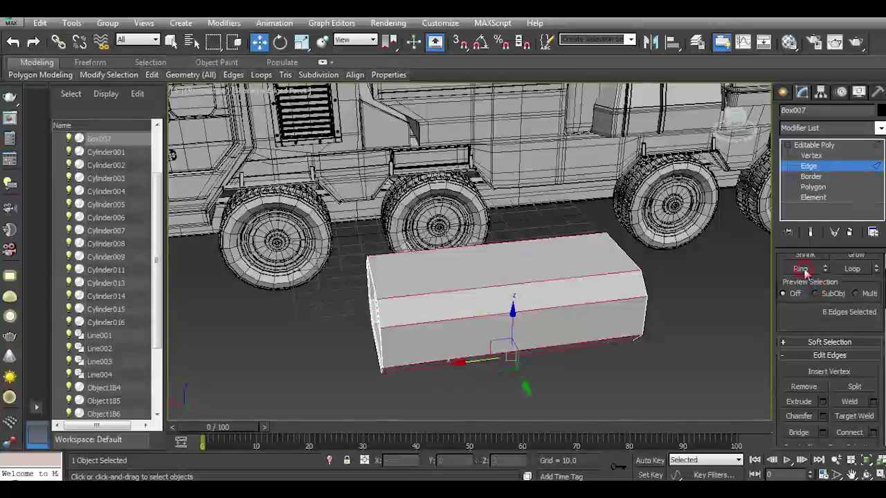
pyautogui.click(874, 432)
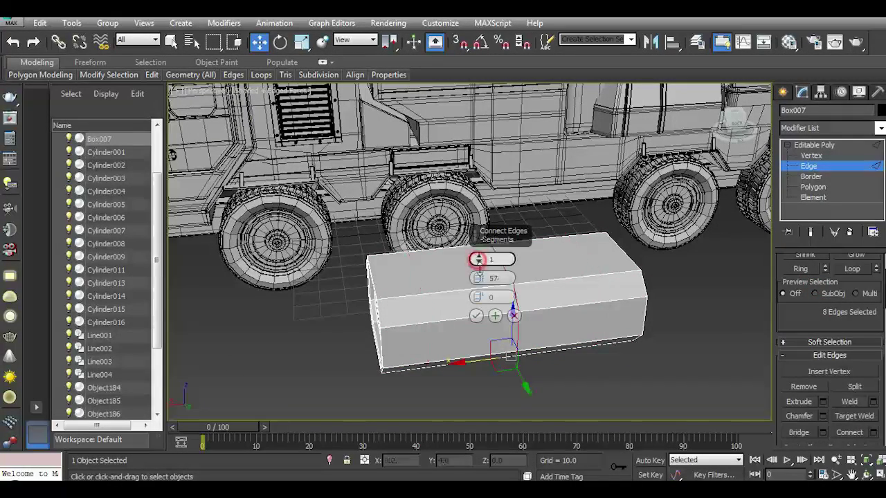
pyautogui.moveTo(478, 277); pyautogui.dragTo(485, 304)
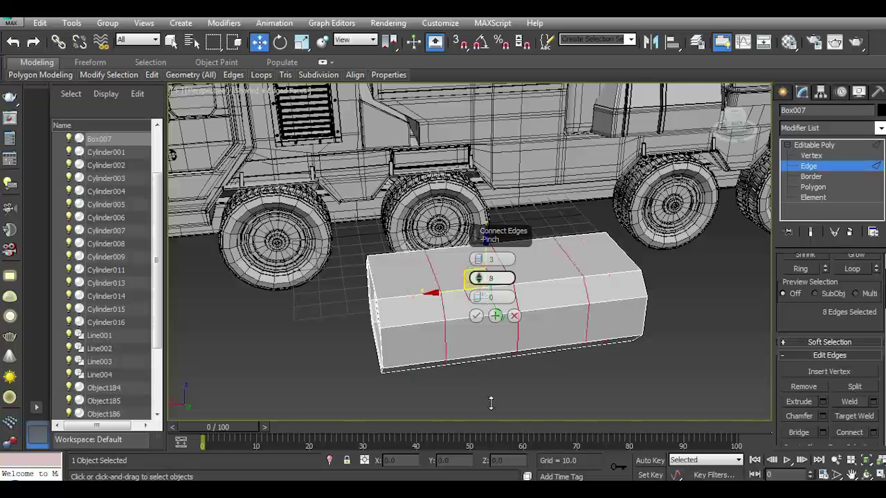
pyautogui.click(476, 316)
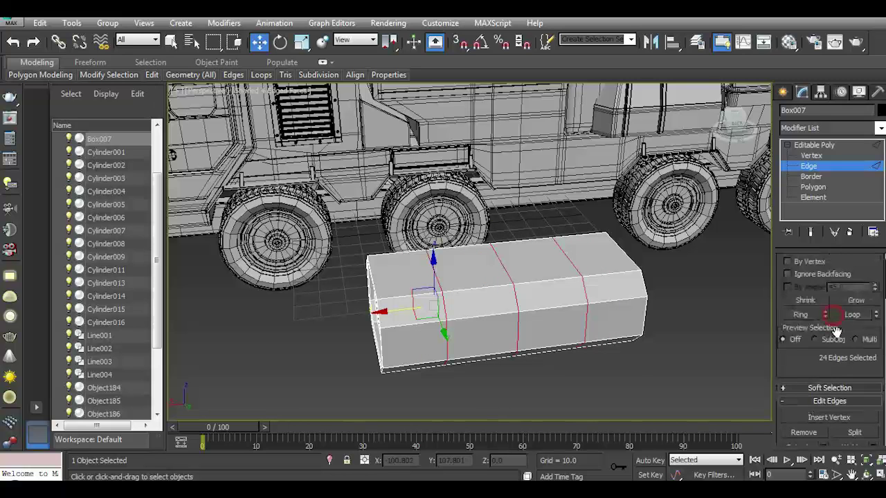
# Chamfer the three new loops by 1.361 into narrow bands.
pyautogui.click(789, 400)
pyautogui.scroll(5, 466, 358)
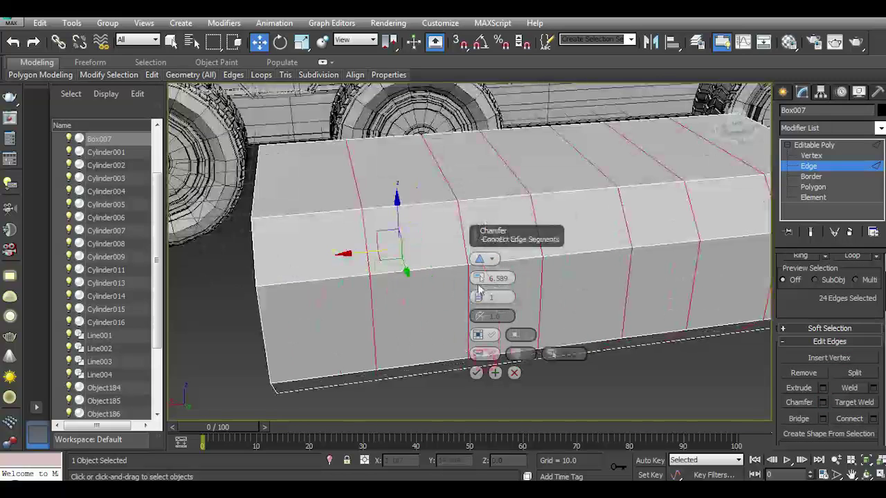
pyautogui.moveTo(478, 278); pyautogui.dragTo(486, 298)
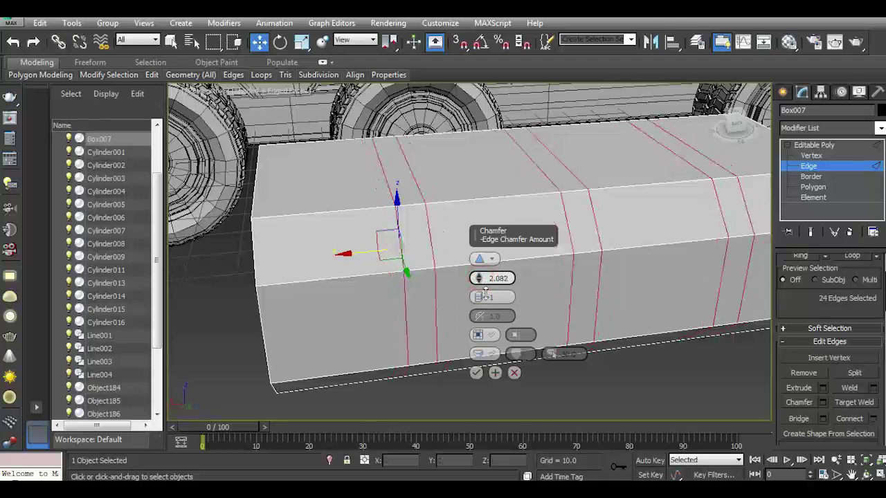
pyautogui.click(476, 372)
pyautogui.press('4')
pyautogui.click(415, 235)
# Select the three bands around the box and extrude them inward as grooves.
pyautogui.keyDown('shift'); pyautogui.click(426, 297); pyautogui.keyUp('shift')
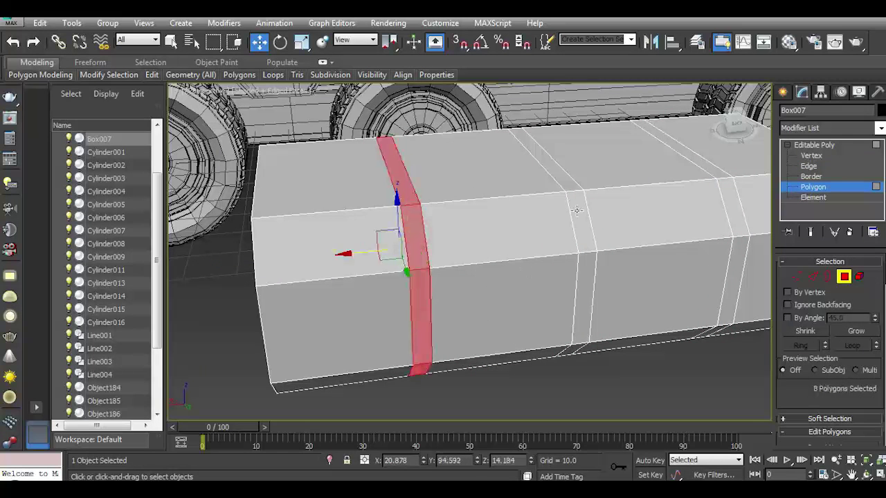
pyautogui.keyDown('ctrl'); pyautogui.click(578, 222); pyautogui.keyUp('ctrl')
pyautogui.keyDown('shift'); pyautogui.click(581, 267); pyautogui.keyUp('shift')
pyautogui.keyDown('ctrl'); pyautogui.click(734, 211); pyautogui.keyUp('ctrl')
pyautogui.keyDown('shift'); pyautogui.click(739, 270); pyautogui.keyUp('shift')
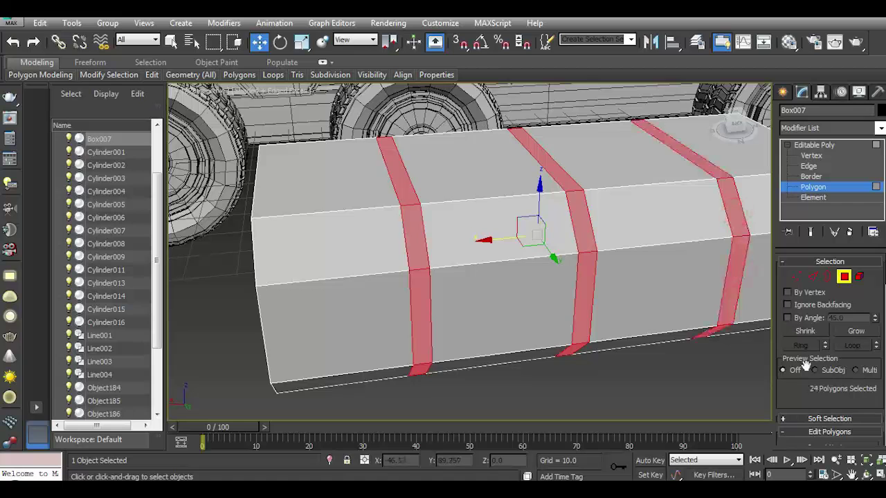
pyautogui.scroll(-2, 830, 371)
pyautogui.click(825, 393)
pyautogui.moveTo(478, 276); pyautogui.dragTo(476, 259)
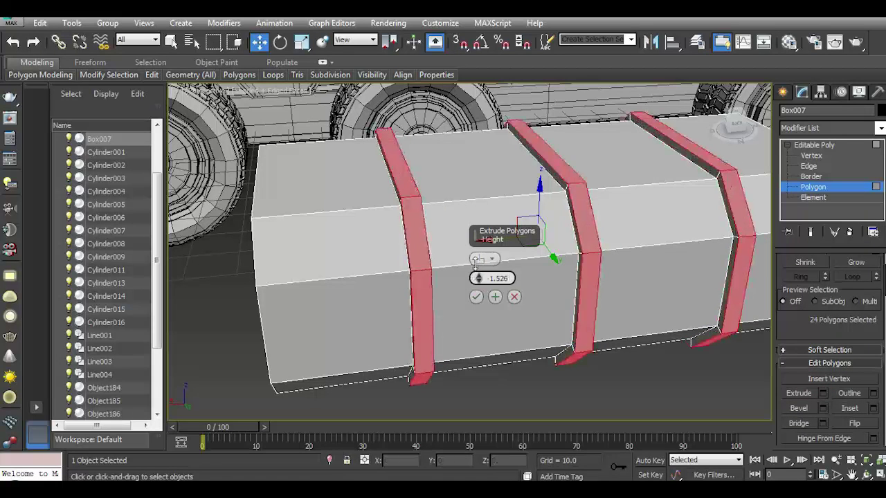
pyautogui.click(477, 298)
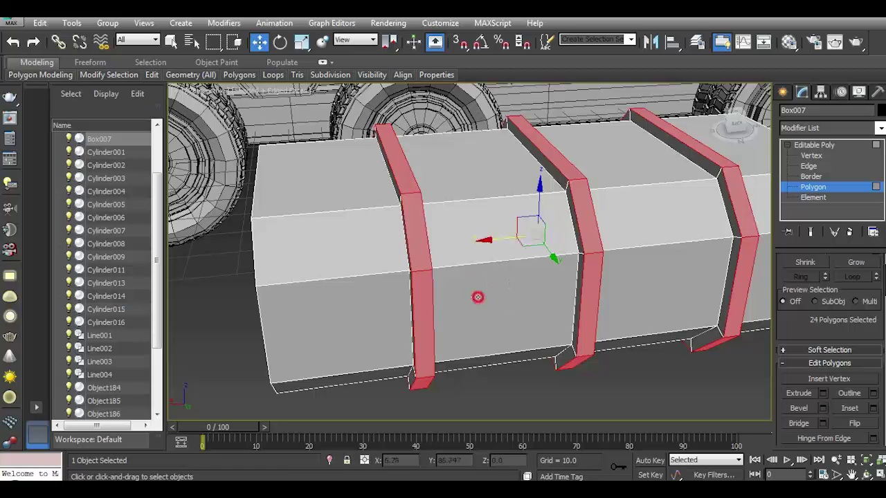
# Ring-select the groove edges and connect them with pinched edges across the bands.
pyautogui.click(808, 166)
pyautogui.click(730, 168)
pyautogui.click(455, 199)
pyautogui.hotkey('ctrl', 'z')
pyautogui.keyDown('ctrl'); pyautogui.click(455, 198); pyautogui.keyUp('ctrl')
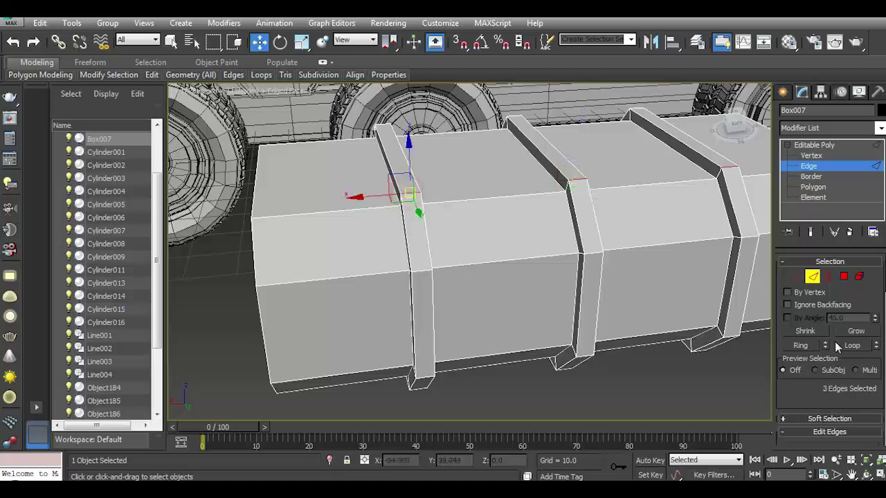
pyautogui.click(800, 345)
pyautogui.scroll(-2, 804, 365)
pyautogui.scroll(-2, 804, 364)
pyautogui.click(872, 404)
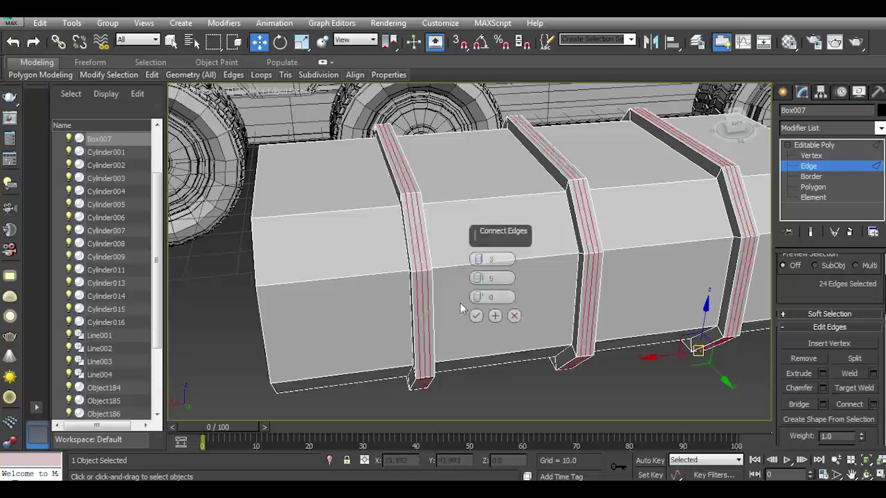
pyautogui.moveTo(476, 278); pyautogui.dragTo(476, 266)
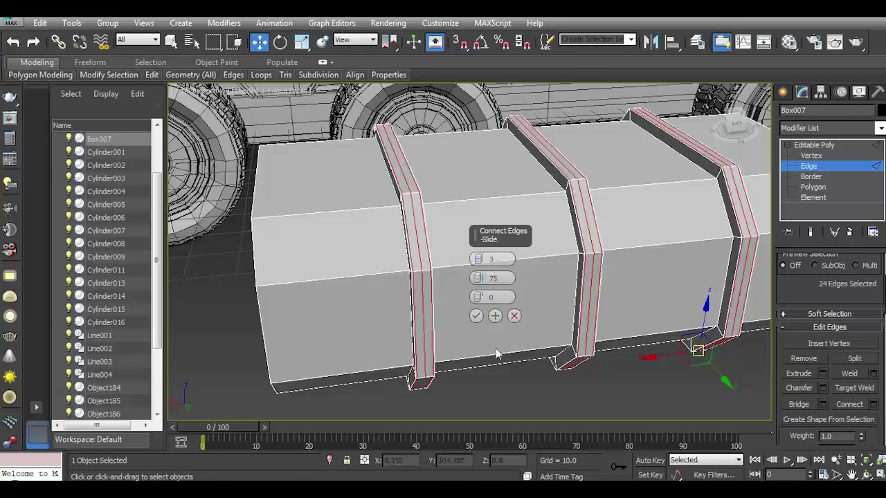
pyautogui.click(476, 315)
# Connect two more band edges with a stronger pinch.
pyautogui.moveTo(739, 129); pyautogui.dragTo(453, 190)
pyautogui.scroll(2, 453, 190)
pyautogui.click(458, 187)
pyautogui.keyDown('alt'); pyautogui.moveTo(701, 172); pyautogui.dragTo(672, 175, button='middle'); pyautogui.keyUp('alt')
pyautogui.keyDown('ctrl'); pyautogui.click(701, 166); pyautogui.keyUp('ctrl')
pyautogui.scroll(1, 803, 269)
pyautogui.click(874, 428)
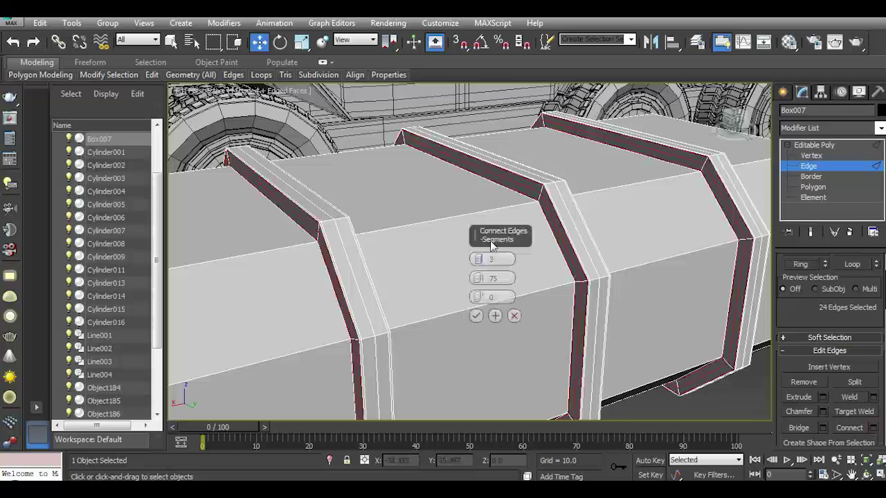
pyautogui.moveTo(478, 278); pyautogui.dragTo(477, 240)
pyautogui.click(476, 315)
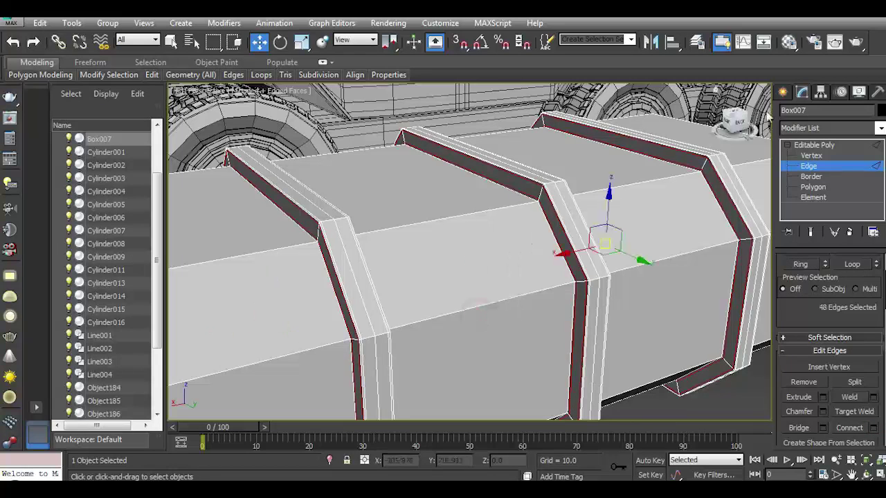
# Select three band edges and extend the selection to their rings.
pyautogui.keyDown('alt'); pyautogui.moveTo(595, 291); pyautogui.dragTo(567, 228, button='middle'); pyautogui.keyUp('alt')
pyautogui.click(559, 212)
pyautogui.keyDown('ctrl'); pyautogui.click(370, 182); pyautogui.keyUp('ctrl')
pyautogui.keyDown('ctrl'); pyautogui.click(262, 152); pyautogui.keyUp('ctrl')
pyautogui.click(849, 428)
pyautogui.keyDown('alt'); pyautogui.moveTo(682, 301); pyautogui.dragTo(623, 291, button='middle'); pyautogui.keyUp('alt')
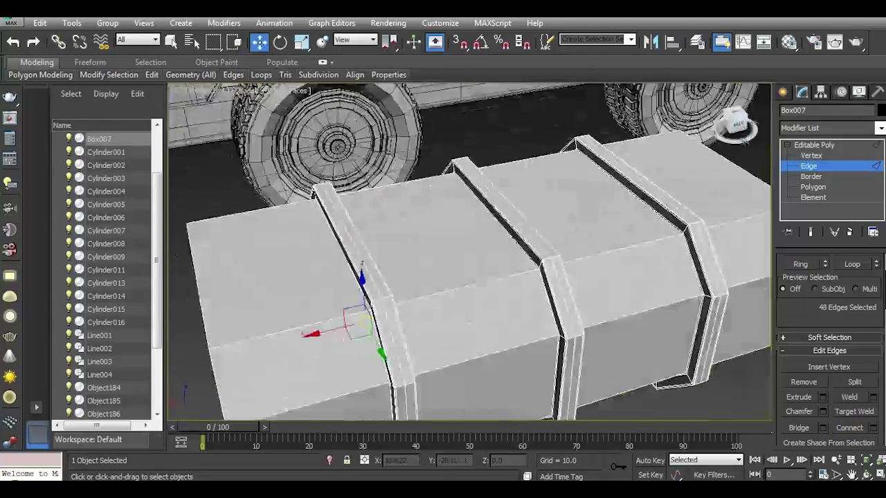
pyautogui.scroll(-3, 496, 269)
pyautogui.keyDown('alt'); pyautogui.moveTo(484, 277); pyautogui.dragTo(803, 227, button='middle'); pyautogui.keyUp('alt')
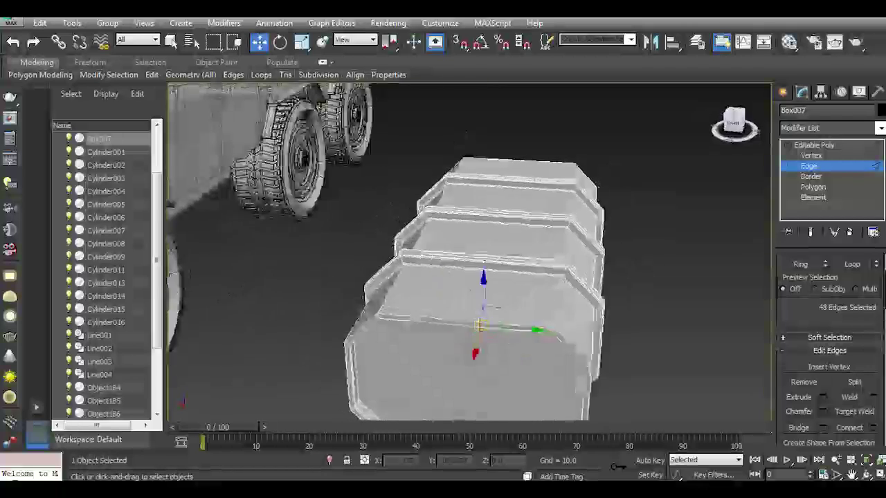
# Add three lengthwise edge loops, pinched at 52, along the tank's top.
pyautogui.click(458, 325)
pyautogui.click(803, 267)
pyautogui.click(875, 428)
pyautogui.moveTo(477, 277)
pyautogui.mouseDown()
pyautogui.moveTo(477, 285)
pyautogui.moveTo(477, 258)
pyautogui.mouseUp()
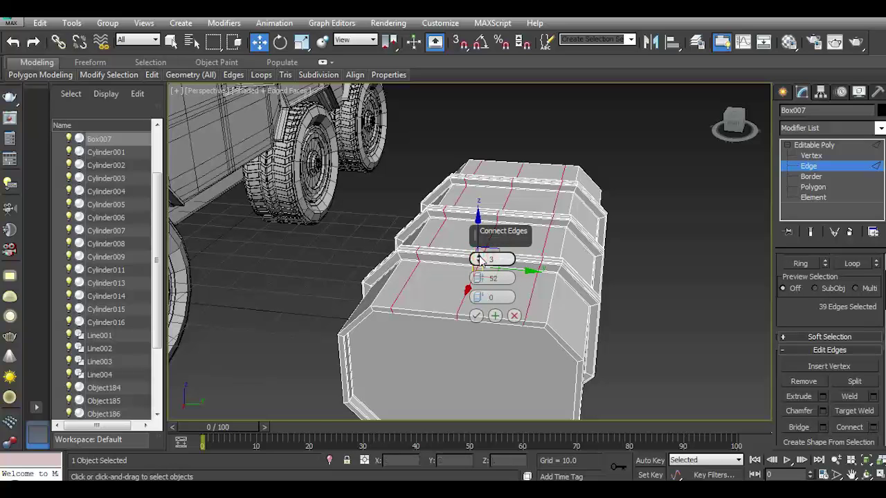
pyautogui.click(476, 316)
# Select four small band-top faces and bring up Extrude settings for them.
pyautogui.keyDown('alt'); pyautogui.moveTo(477, 317); pyautogui.dragTo(498, 315, button='middle'); pyautogui.keyUp('alt')
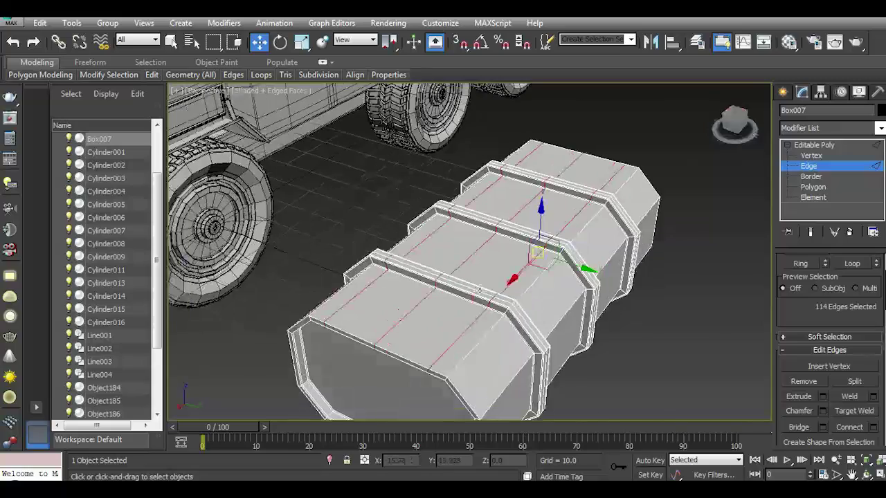
pyautogui.scroll(5, 503, 313)
pyautogui.click(813, 186)
pyautogui.click(450, 297)
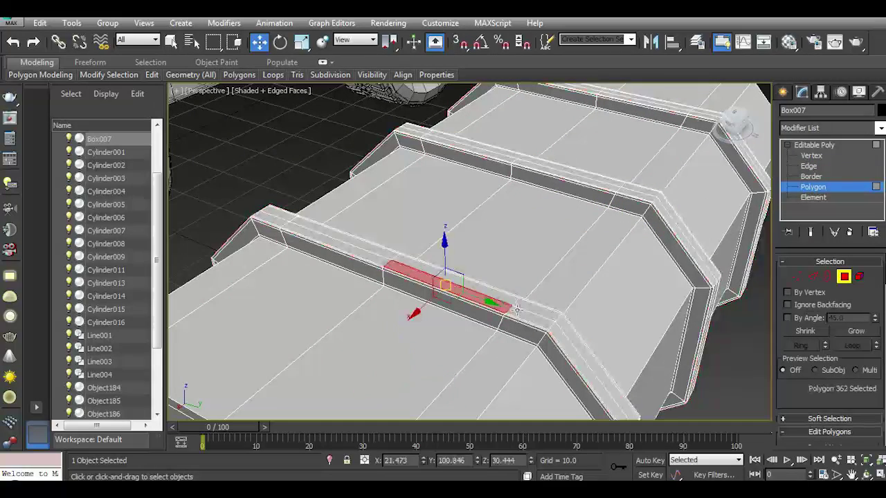
pyautogui.click(529, 313)
pyautogui.keyDown('ctrl'); pyautogui.click(640, 191); pyautogui.keyUp('ctrl')
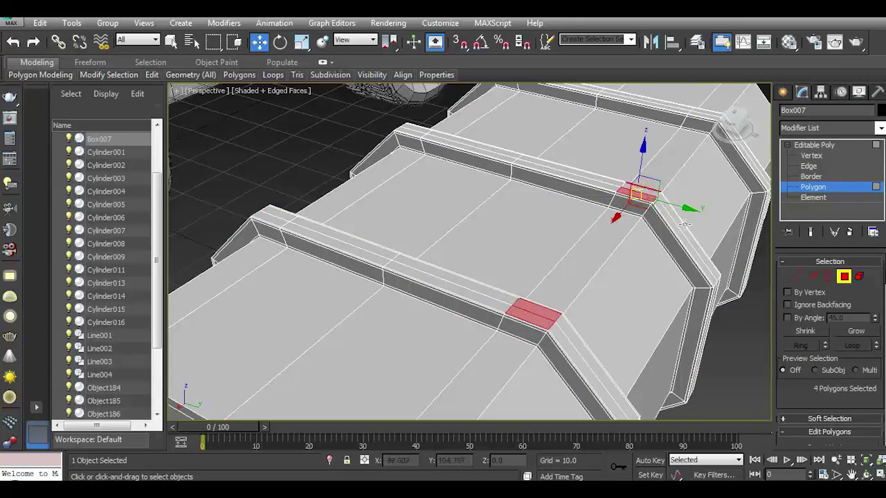
pyautogui.keyDown('alt'); pyautogui.click(651, 188); pyautogui.keyUp('alt')
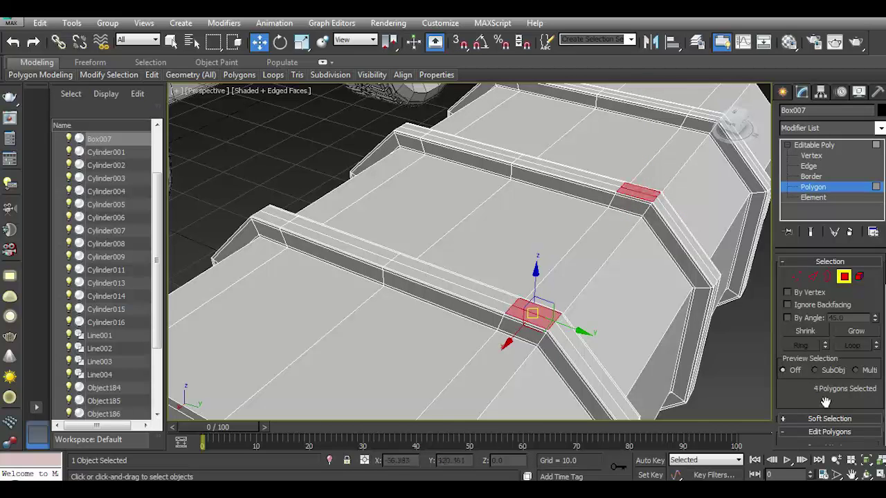
pyautogui.scroll(-2, 825, 402)
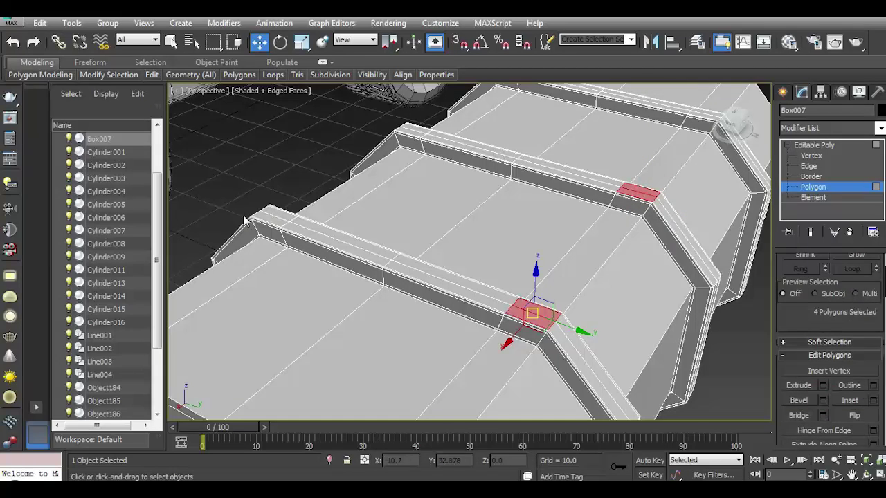
pyautogui.click(822, 385)
# Raise the post extrusion height and commit the extruded posts.
pyautogui.moveTo(477, 280); pyautogui.dragTo(477, 263)
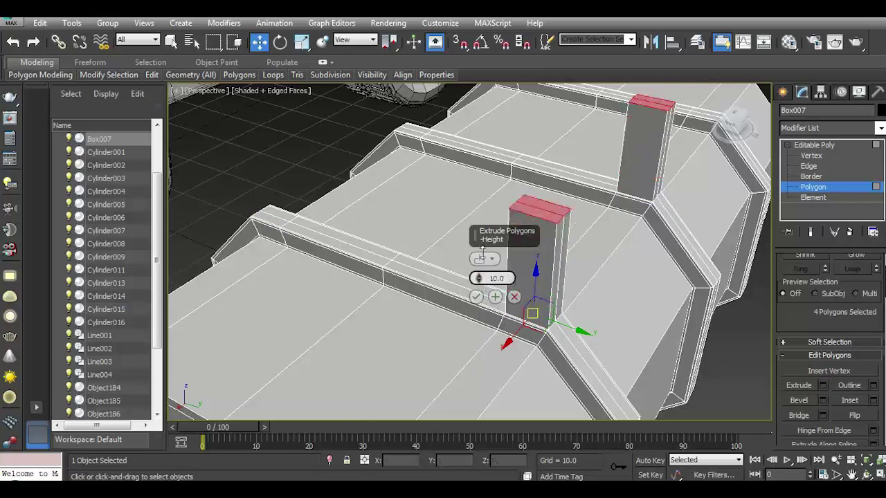
pyautogui.scroll(-4, 477, 285)
pyautogui.keyDown('alt'); pyautogui.moveTo(477, 285); pyautogui.dragTo(477, 294, button='middle'); pyautogui.keyUp('alt')
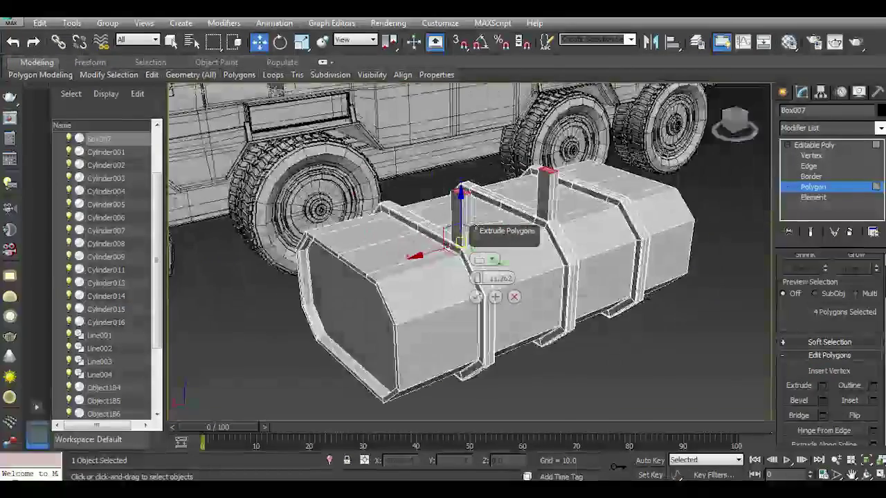
pyautogui.scroll(3, 477, 296)
pyautogui.click(477, 297)
# Ring the edges of both posts and connect them to add edge loops around the posts.
pyautogui.press('2')
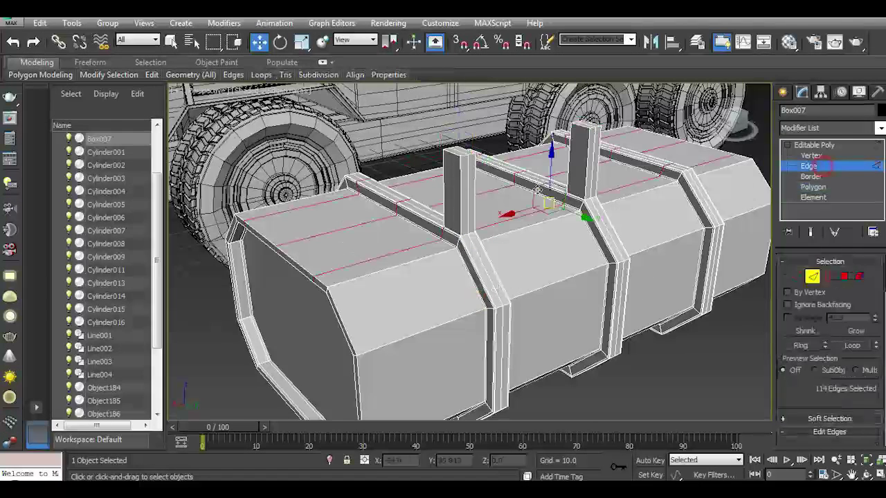
pyautogui.click(460, 201)
pyautogui.keyDown('ctrl'); pyautogui.click(583, 149); pyautogui.keyUp('ctrl')
pyautogui.click(800, 345)
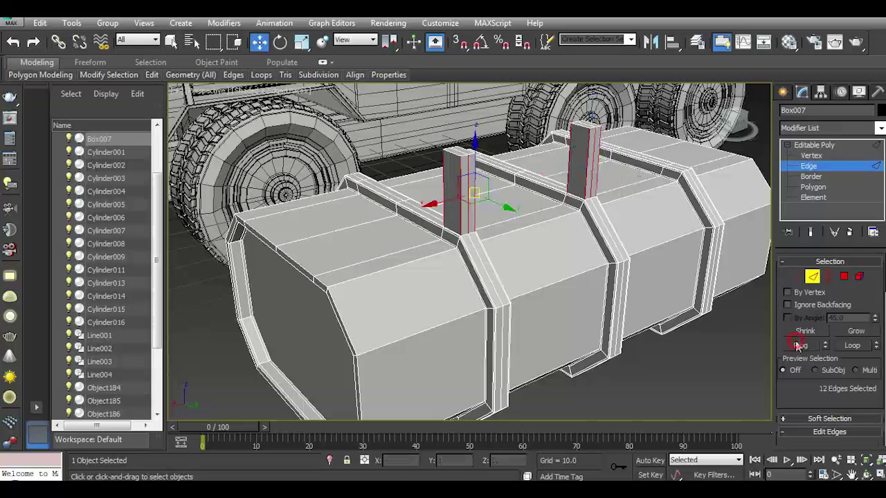
pyautogui.scroll(-3, 834, 392)
pyautogui.click(878, 396)
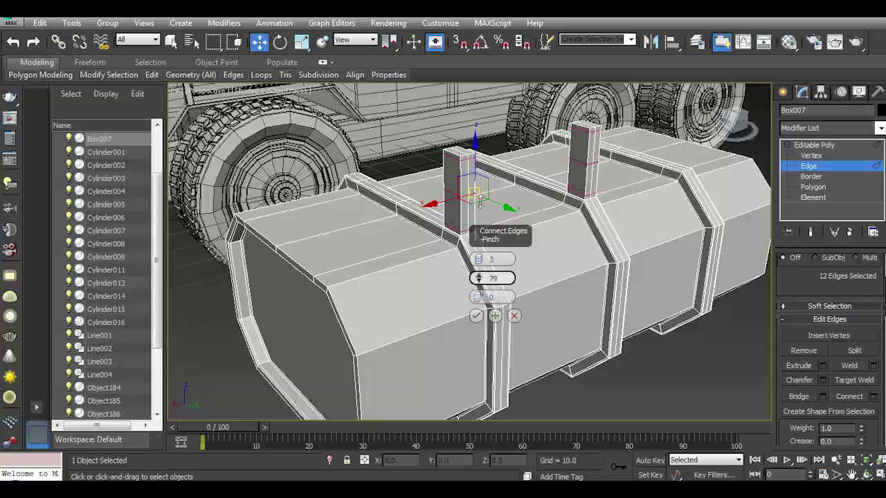
pyautogui.click(476, 316)
# Select the two post-top edges and extend them into a ring around the tank.
pyautogui.click(452, 151)
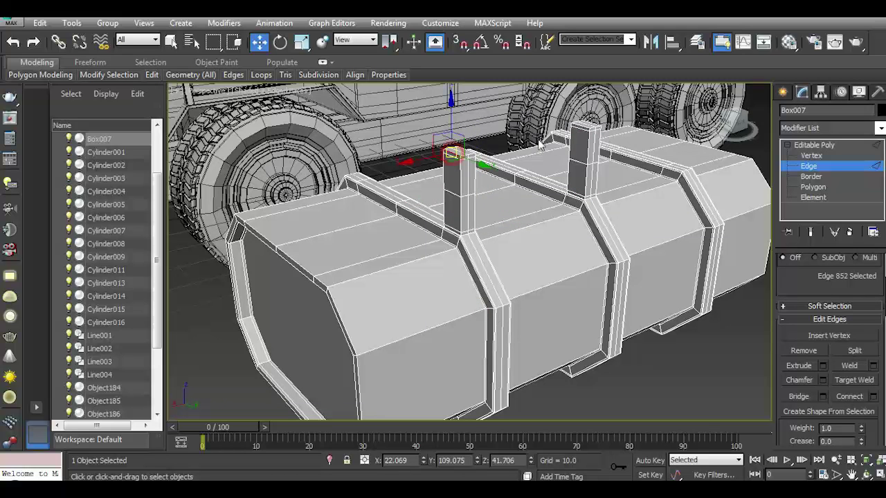
pyautogui.keyDown('ctrl'); pyautogui.click(574, 128); pyautogui.keyUp('ctrl')
pyautogui.scroll(2, 830, 311)
pyautogui.click(799, 264)
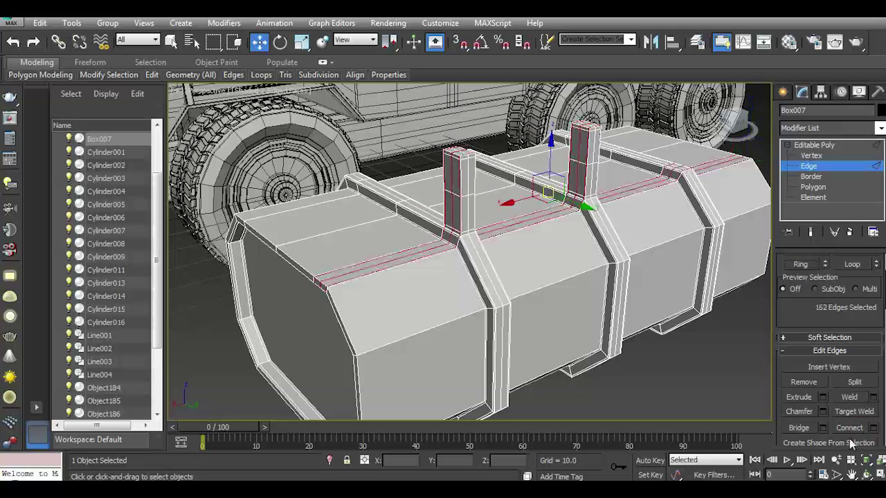
pyautogui.click(721, 365)
# Add two Symmetry modifiers, setting the second one's mirror axis to Y, and orbit to check the posts.
pyautogui.click(880, 127)
pyautogui.scroll(-10, 830, 276)
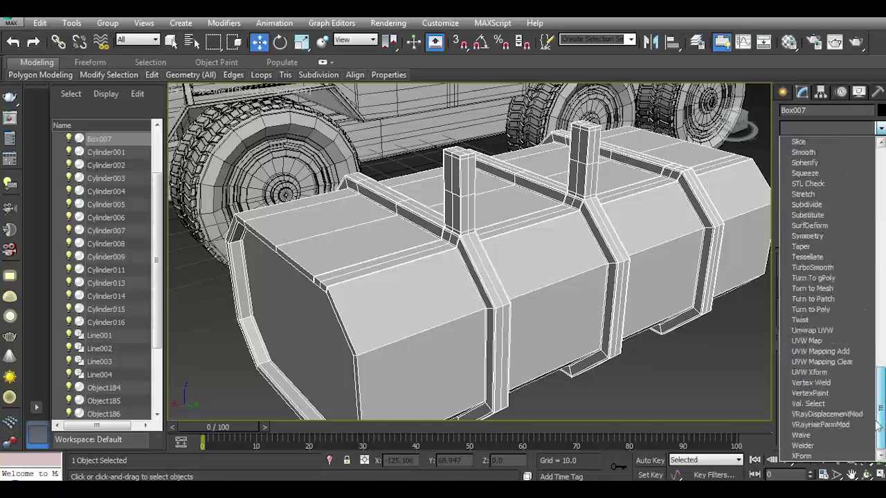
pyautogui.click(807, 236)
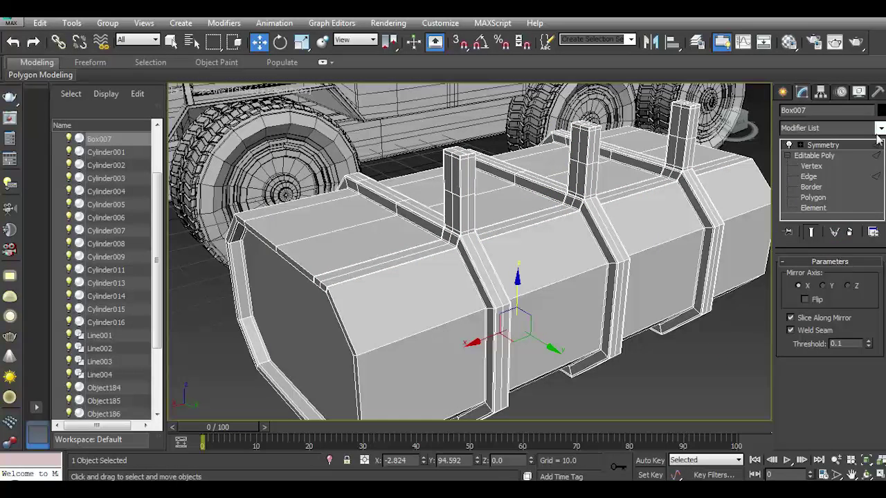
pyautogui.click(880, 127)
pyautogui.scroll(-10, 830, 277)
pyautogui.scroll(-1, 837, 249)
pyautogui.click(834, 242)
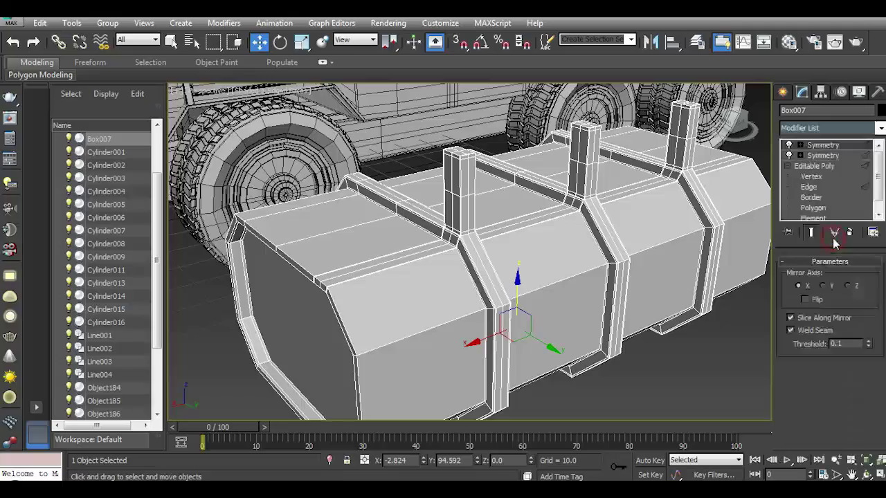
pyautogui.click(825, 286)
pyautogui.keyDown('alt'); pyautogui.moveTo(484, 277); pyautogui.dragTo(415, 269, button='middle'); pyautogui.keyUp('alt')
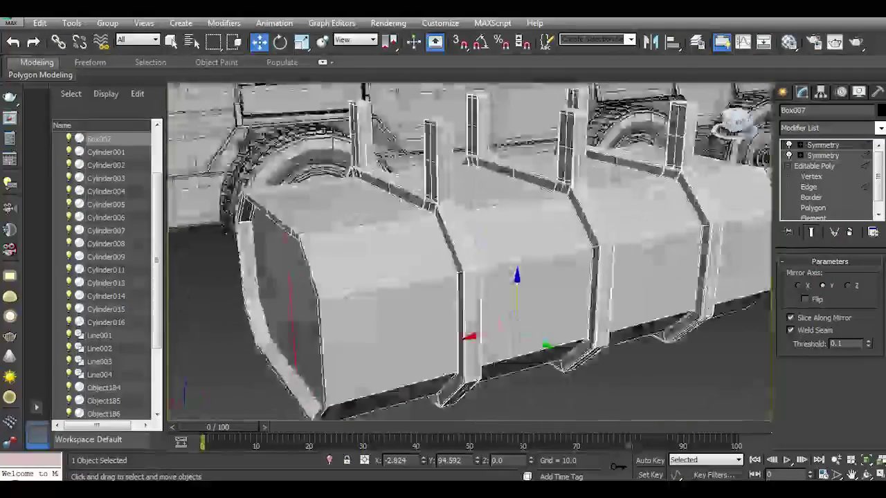
pyautogui.keyDown('alt'); pyautogui.moveTo(484, 277); pyautogui.dragTo(622, 263, button='middle'); pyautogui.keyUp('alt')
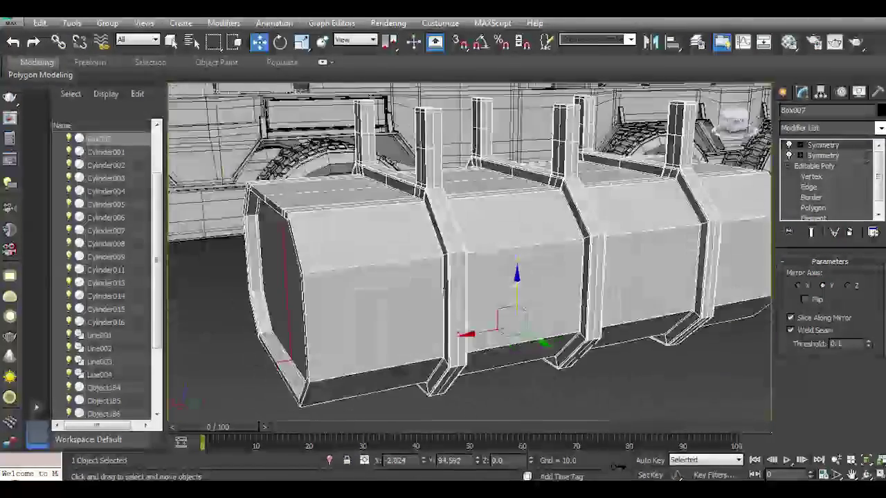
pyautogui.rightClick(826, 145)
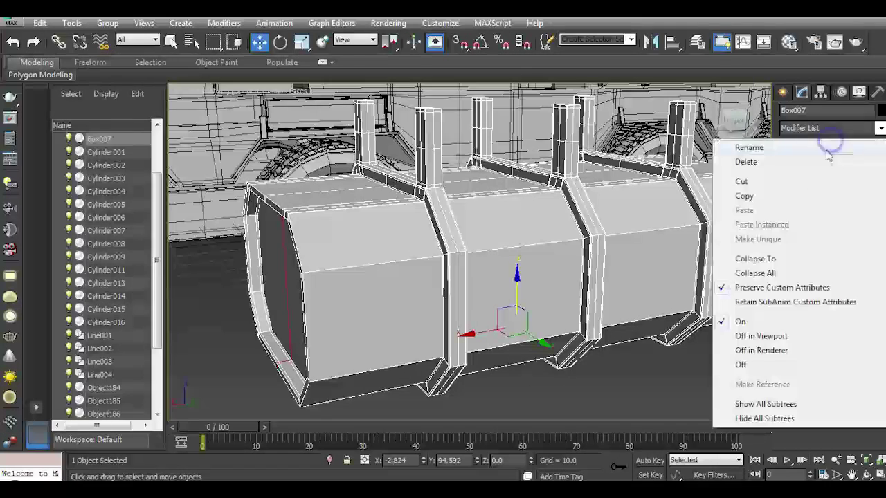
pyautogui.press('Escape')
# Preview the tank with subdivision smoothing and save the scene.
pyautogui.press('2')
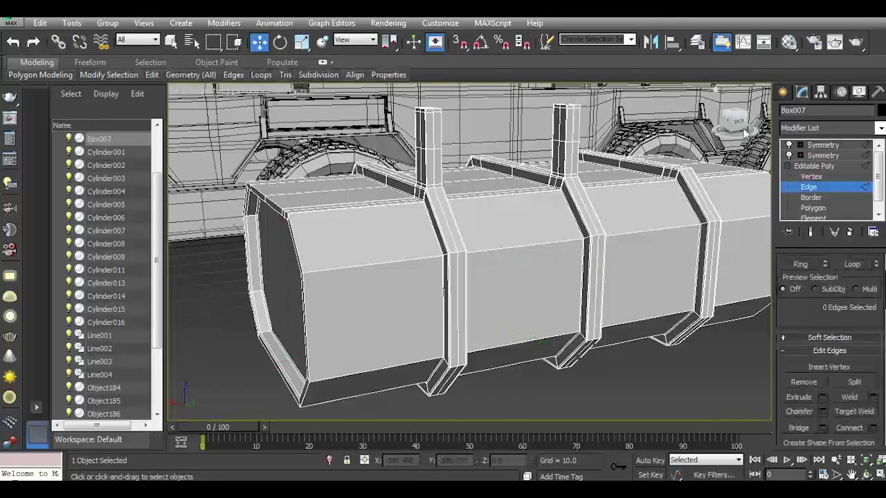
pyautogui.keyDown('alt'); pyautogui.moveTo(484, 277); pyautogui.dragTo(415, 263, button='middle'); pyautogui.keyUp('alt')
pyautogui.click(196, 149)
pyautogui.click(10, 22)
pyautogui.click(31, 125)
# Inset the tank's end face by 1.18.
pyautogui.press('1')
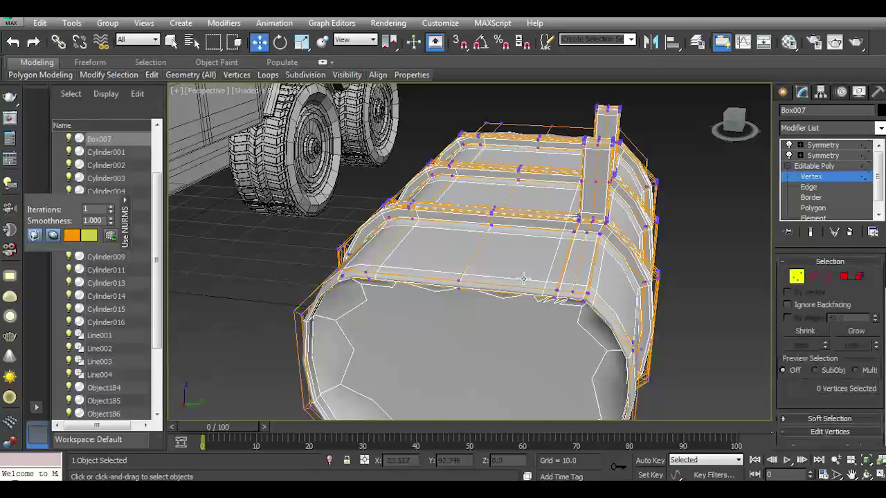
pyautogui.keyDown('alt'); pyautogui.moveTo(575, 347); pyautogui.dragTo(652, 306, button='middle'); pyautogui.keyUp('alt')
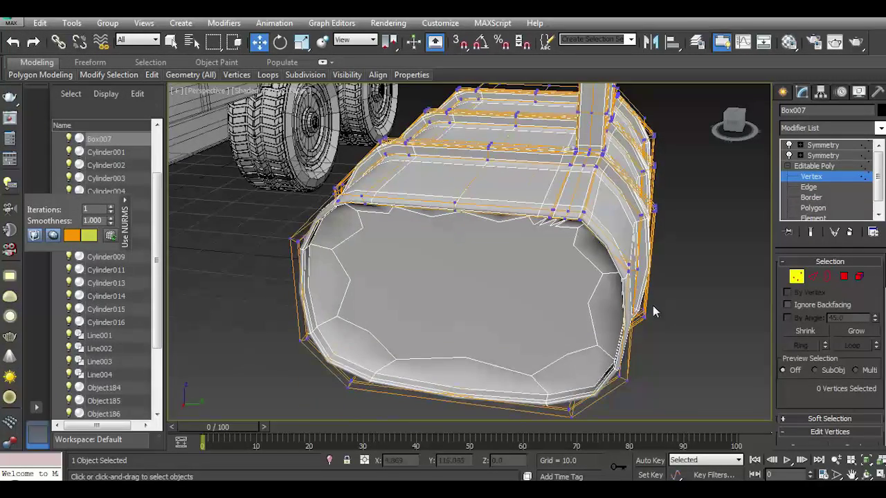
pyautogui.click(850, 276)
pyautogui.click(573, 287)
pyautogui.click(190, 162)
pyautogui.moveTo(833, 407); pyautogui.dragTo(834, 308)
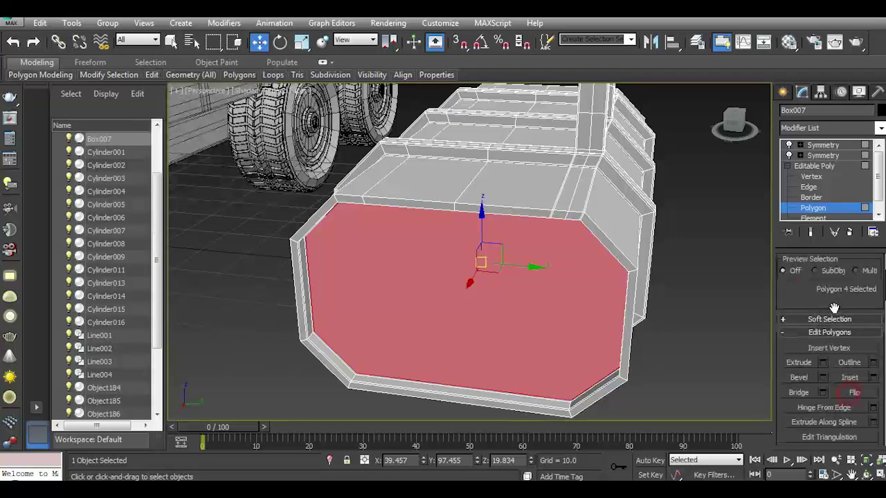
pyautogui.click(874, 380)
pyautogui.moveTo(477, 280); pyautogui.dragTo(477, 275)
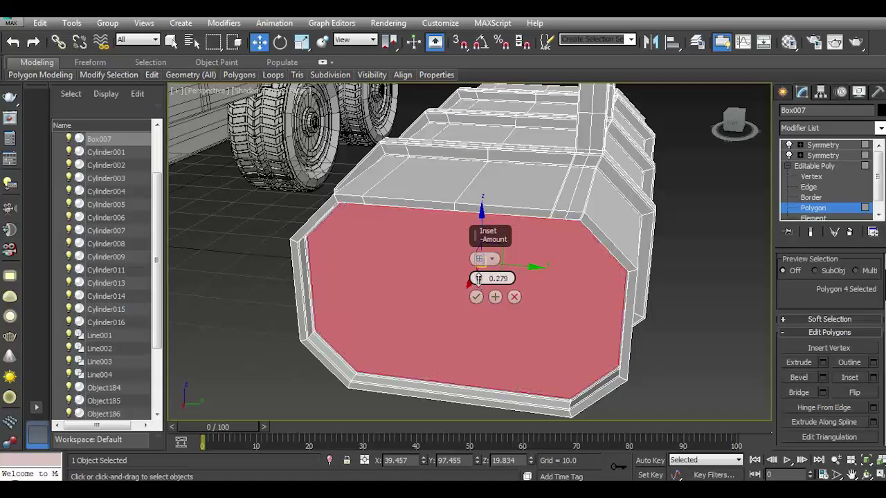
pyautogui.click(494, 297)
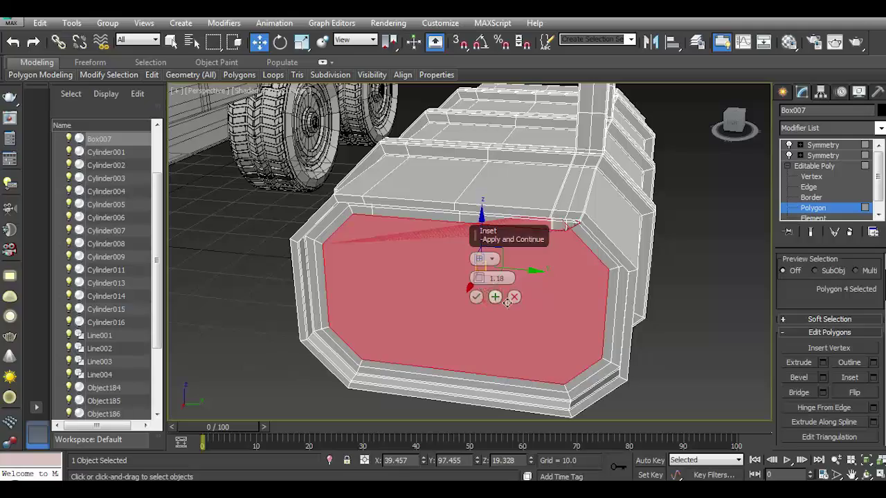
pyautogui.click(514, 297)
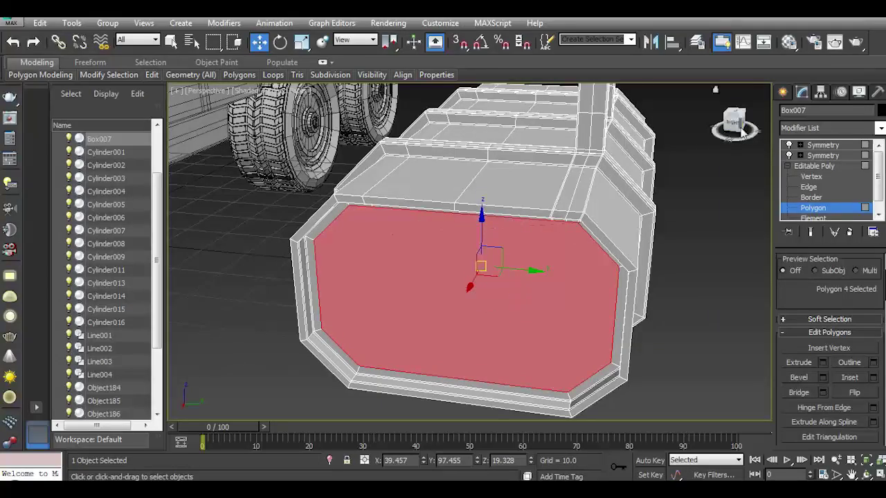
# Connect the left and right vertical side edges to add three new edge loops.
pyautogui.moveTo(743, 131); pyautogui.dragTo(739, 128)
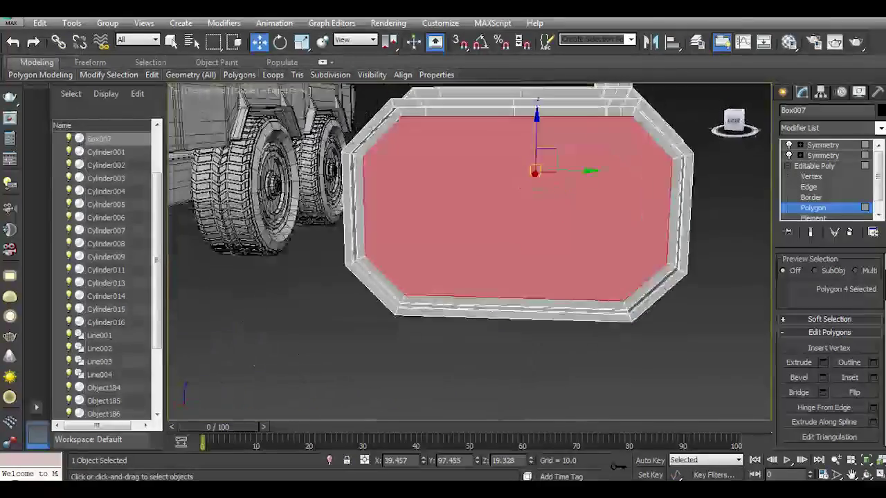
pyautogui.click(197, 146)
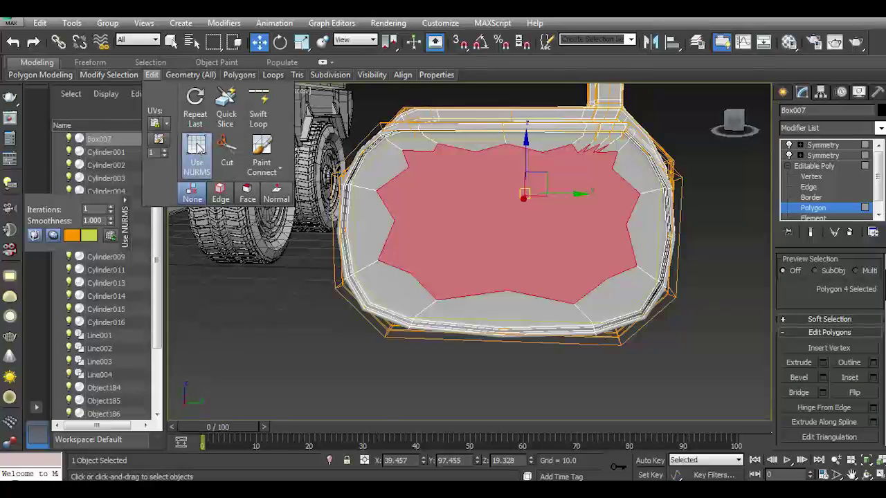
pyautogui.click(199, 146)
pyautogui.press('2')
pyautogui.click(670, 235)
pyautogui.keyDown('ctrl'); pyautogui.click(336, 239); pyautogui.keyUp('ctrl')
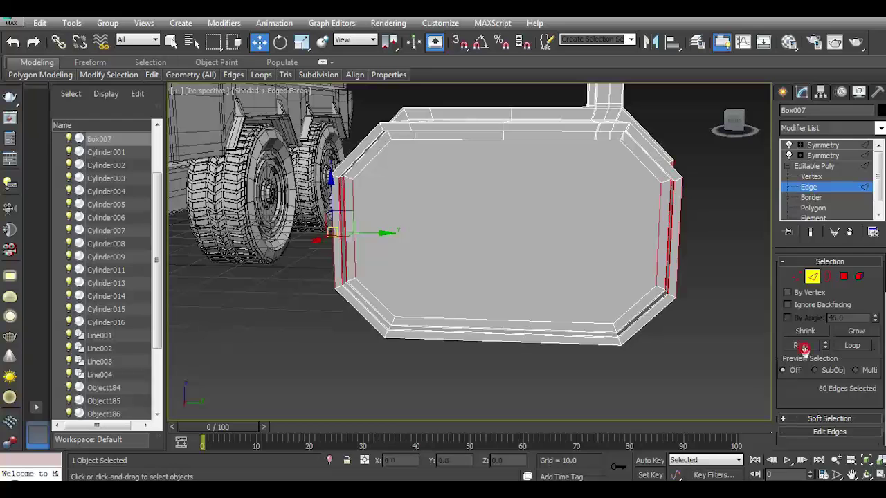
pyautogui.scroll(-3, 803, 347)
pyautogui.click(873, 413)
pyautogui.click(474, 315)
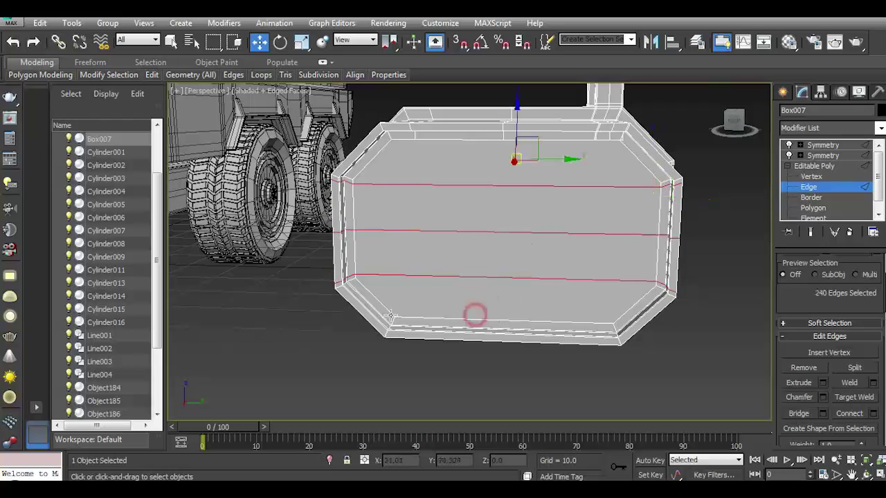
# Ring the bottom corner edges and connect them to add supporting loops.
pyautogui.click(372, 307)
pyautogui.keyDown('ctrl'); pyautogui.click(627, 328); pyautogui.keyUp('ctrl')
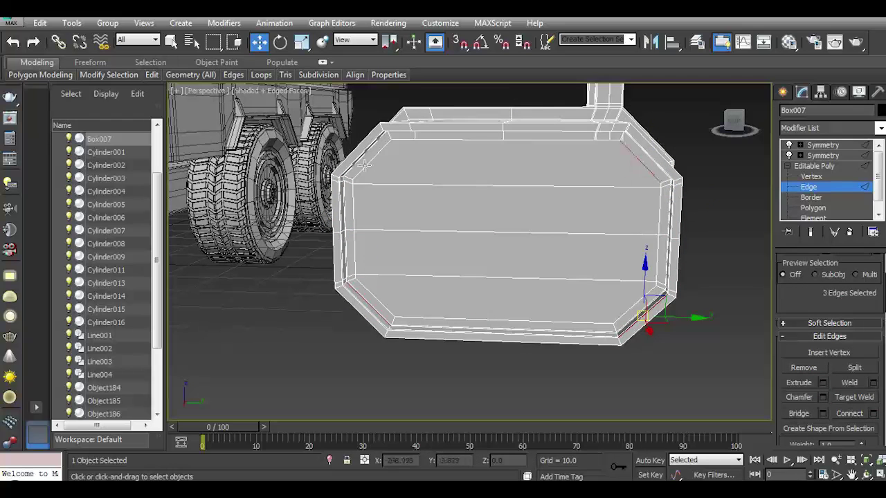
pyautogui.scroll(2, 830, 312)
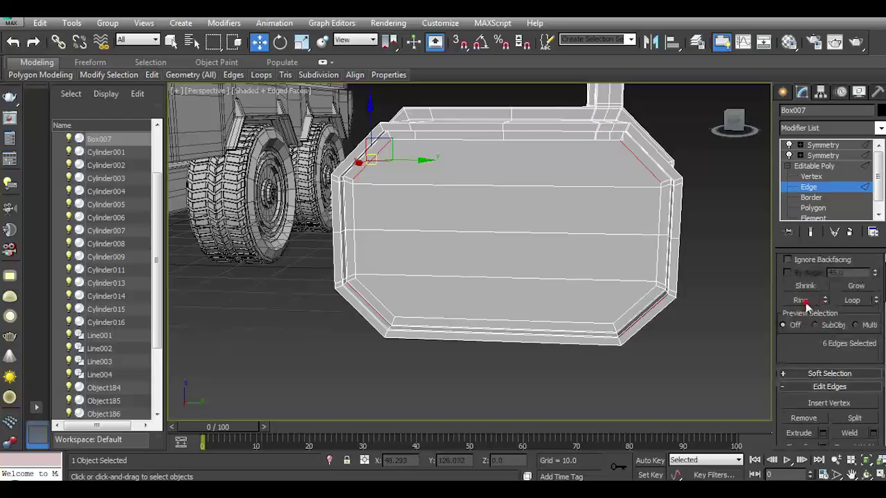
pyautogui.click(852, 298)
pyautogui.scroll(-2, 841, 290)
pyautogui.click(874, 405)
pyautogui.click(471, 317)
# Ring the corner edges at the box's end and connect them across the box.
pyautogui.moveTo(735, 119); pyautogui.dragTo(415, 208)
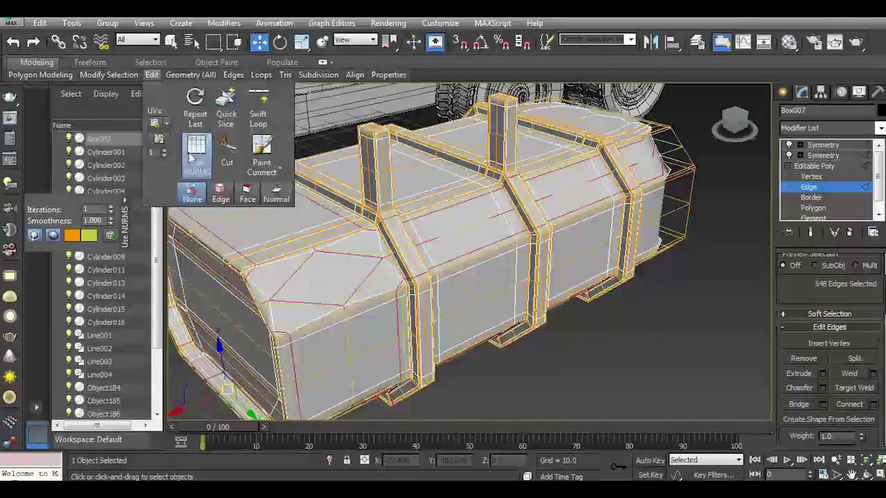
pyautogui.keyDown('alt'); pyautogui.moveTo(387, 277); pyautogui.dragTo(466, 263, button='middle'); pyautogui.keyUp('alt')
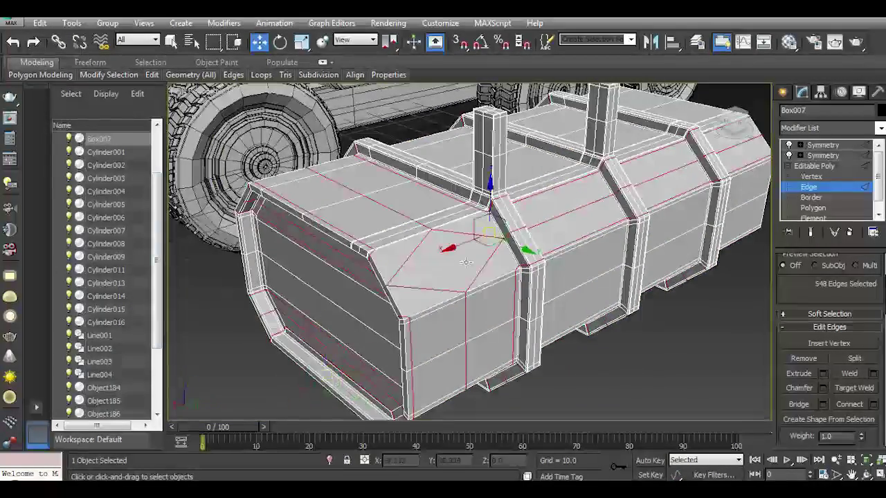
pyautogui.doubleClick(378, 280)
pyautogui.click(384, 285)
pyautogui.keyDown('alt'); pyautogui.moveTo(409, 394); pyautogui.dragTo(501, 297, button='middle'); pyautogui.keyUp('alt')
pyautogui.keyDown('ctrl'); pyautogui.click(319, 267); pyautogui.keyUp('ctrl')
pyautogui.moveTo(839, 303); pyautogui.dragTo(839, 330)
pyautogui.click(800, 267)
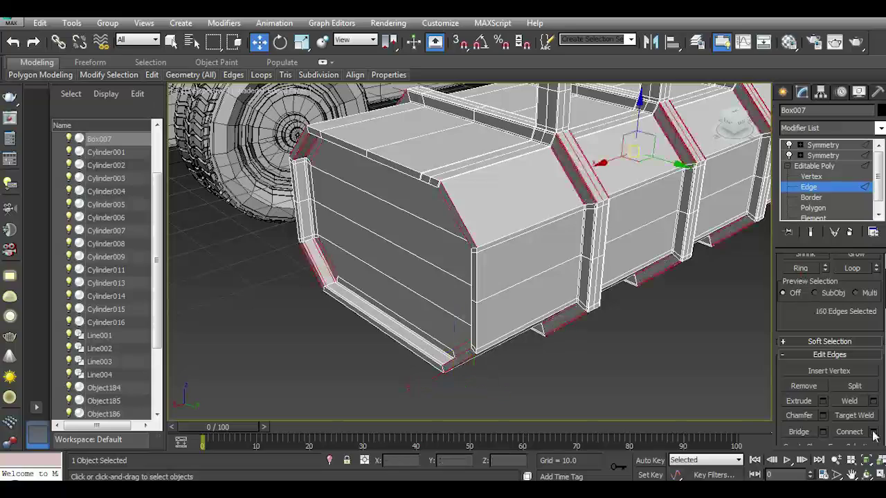
pyautogui.click(872, 432)
pyautogui.click(476, 315)
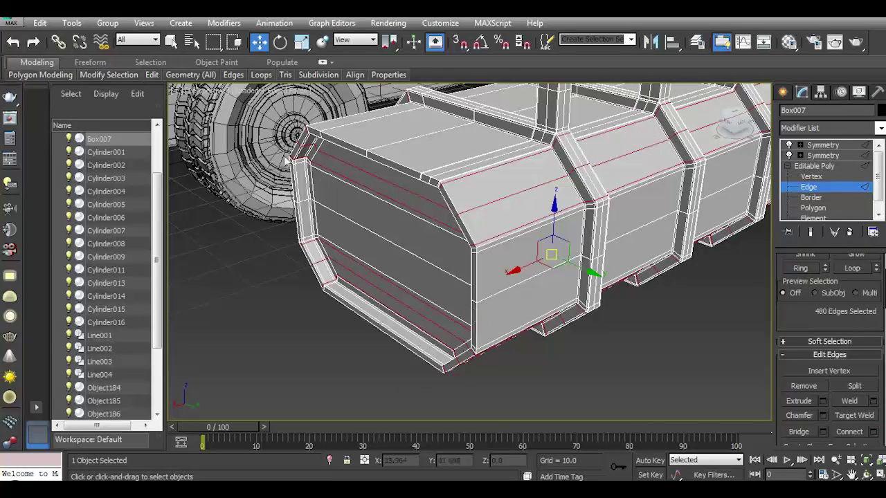
# Return to the Editable Poly base level and view the mirrored Symmetry result.
pyautogui.keyDown('alt'); pyautogui.moveTo(286, 160); pyautogui.dragTo(442, 207, button='middle'); pyautogui.keyUp('alt')
pyautogui.click(814, 166)
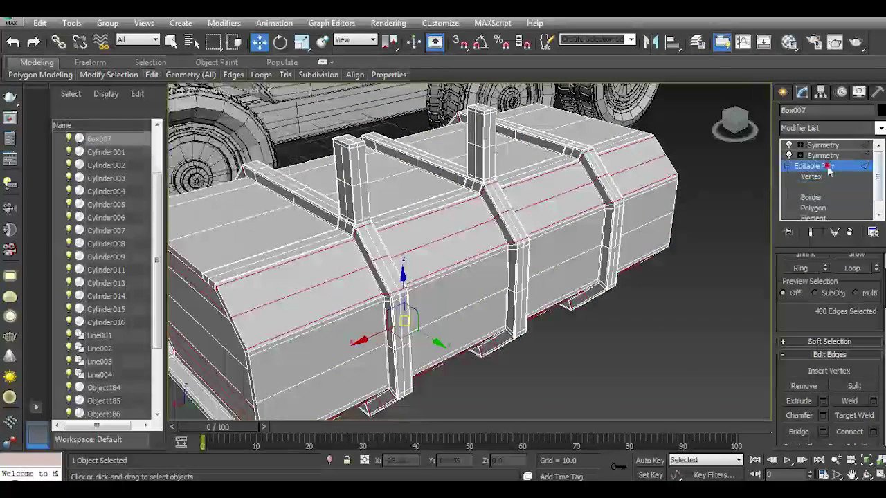
pyautogui.click(823, 144)
pyautogui.keyDown('alt'); pyautogui.moveTo(727, 154); pyautogui.dragTo(684, 166, button='middle'); pyautogui.keyUp('alt')
# Collapse Box007's whole modifier stack into a single Editable Poly.
pyautogui.rightClick(823, 145)
pyautogui.click(733, 280)
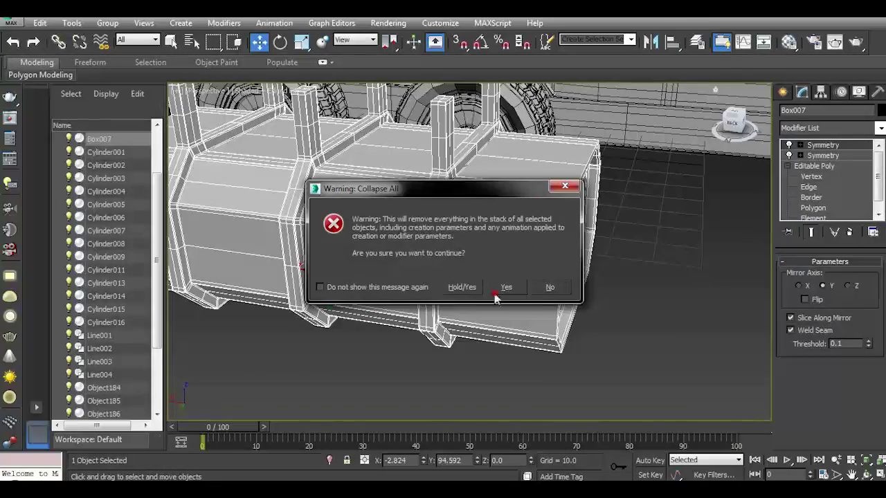
pyautogui.click(496, 296)
pyautogui.click(653, 327)
pyautogui.scroll(-3, 653, 327)
pyautogui.keyDown('alt'); pyautogui.moveTo(653, 327); pyautogui.dragTo(725, 143, button='middle'); pyautogui.keyUp('alt')
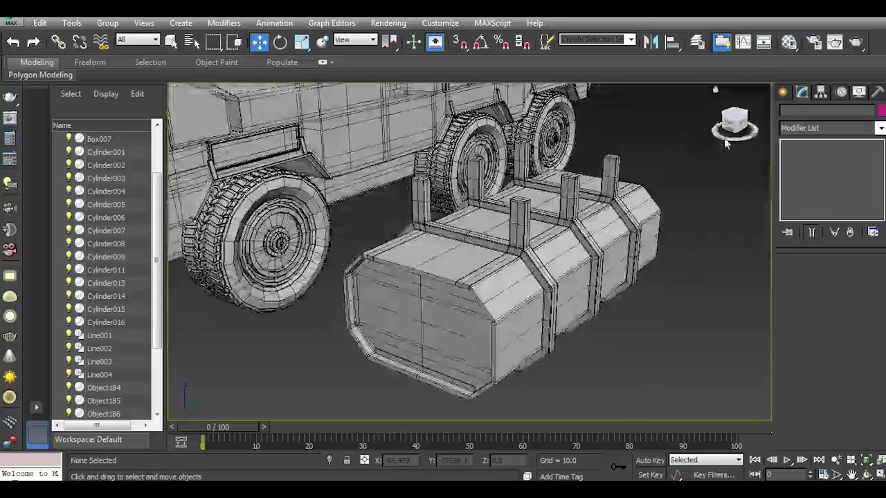
# Select the tank and briefly preview it with subdivision smoothing from several angles.
pyautogui.click(548, 281)
pyautogui.click(152, 74)
pyautogui.click(192, 191)
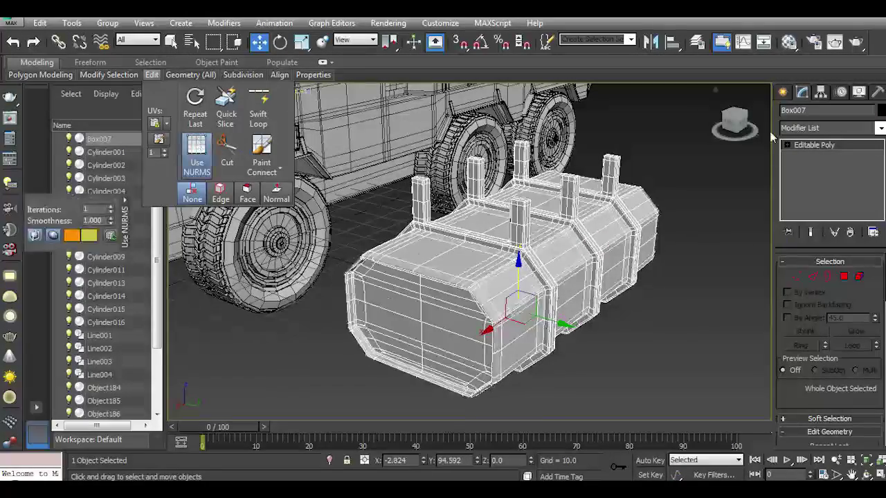
pyautogui.moveTo(735, 121); pyautogui.dragTo(692, 132)
pyautogui.keyDown('alt'); pyautogui.moveTo(498, 285); pyautogui.dragTo(571, 169, button='middle'); pyautogui.keyUp('alt')
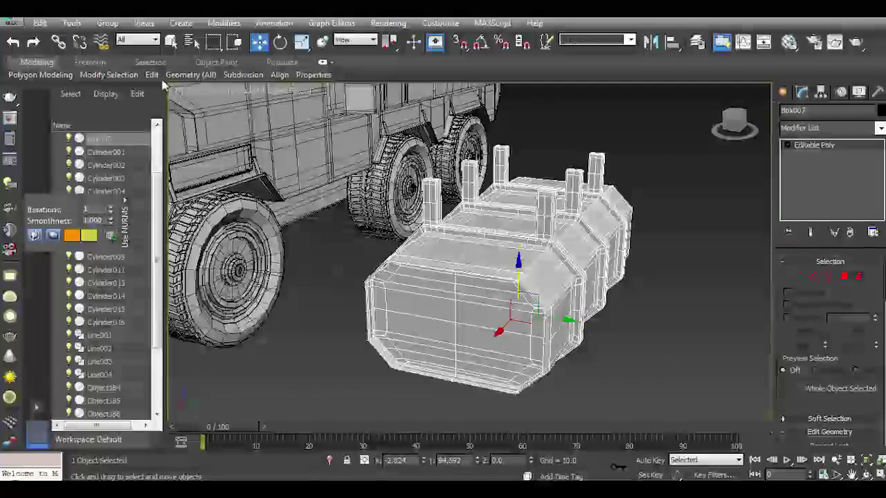
pyautogui.click(151, 74)
pyautogui.click(192, 192)
pyautogui.moveTo(538, 277)
pyautogui.keyDown('alt'); pyautogui.mouseDown(button='middle')
pyautogui.moveTo(316, 211)
pyautogui.moveTo(258, 230)
pyautogui.moveTo(570, 253)
pyautogui.mouseUp(button='middle'); pyautogui.keyUp('alt')
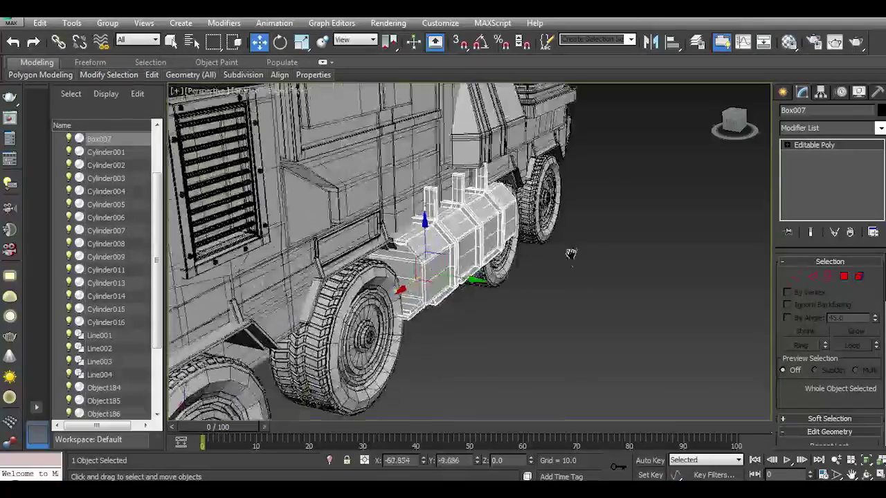
pyautogui.scroll(3, 448, 249)
# Shrink the tank uniformly and move it down beneath the truck body.
pyautogui.click(303, 42)
pyautogui.moveTo(407, 293); pyautogui.dragTo(415, 325)
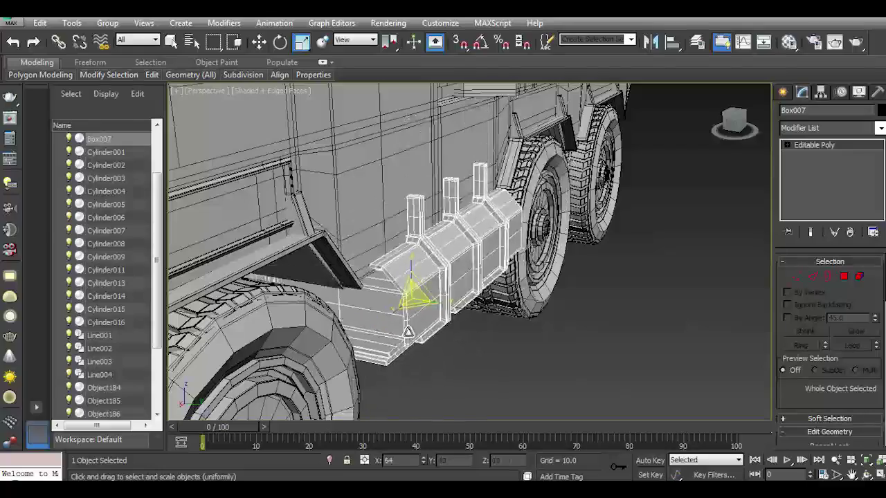
pyautogui.moveTo(484, 276)
pyautogui.keyDown('alt'); pyautogui.mouseDown(button='middle')
pyautogui.moveTo(711, 172)
pyautogui.moveTo(436, 165)
pyautogui.mouseUp(button='middle'); pyautogui.keyUp('alt')
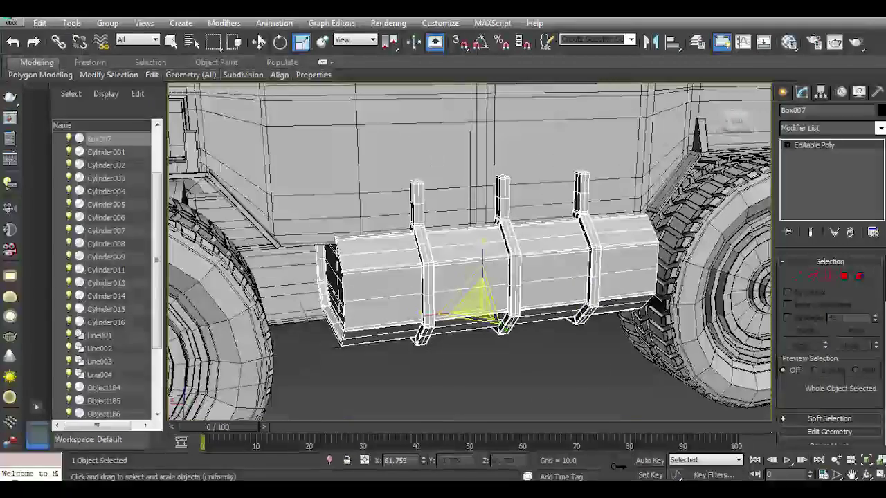
pyautogui.press('w')
pyautogui.moveTo(480, 263); pyautogui.dragTo(474, 298)
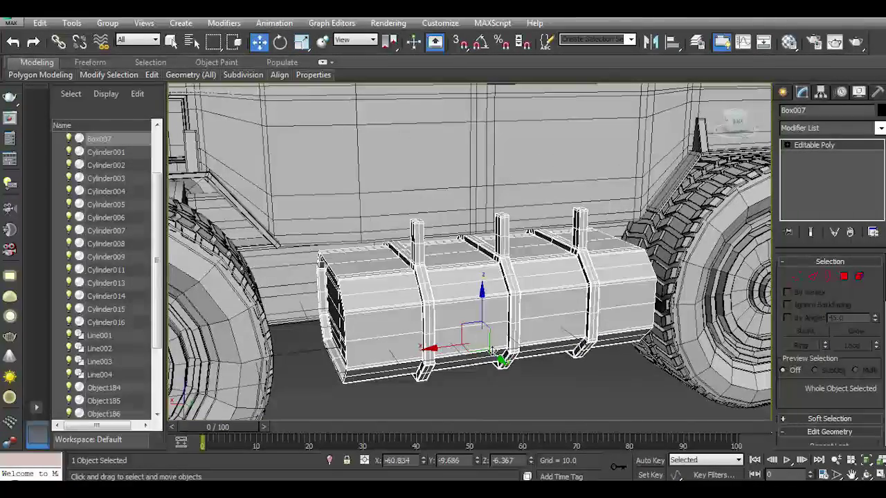
pyautogui.moveTo(499, 358); pyautogui.dragTo(488, 348)
# Shrink the tank slightly more and slide it left along the truck in side view.
pyautogui.moveTo(689, 174)
pyautogui.keyDown('alt'); pyautogui.mouseDown(button='middle')
pyautogui.moveTo(732, 120)
pyautogui.moveTo(506, 290)
pyautogui.moveTo(443, 263)
pyautogui.mouseUp(button='middle'); pyautogui.keyUp('alt')
pyautogui.click(301, 42)
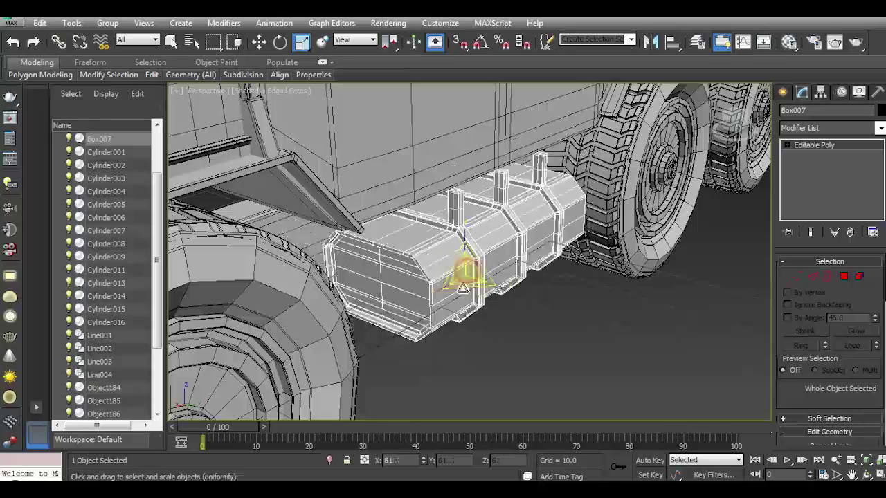
pyautogui.moveTo(462, 287); pyautogui.dragTo(462, 307)
pyautogui.click(259, 42)
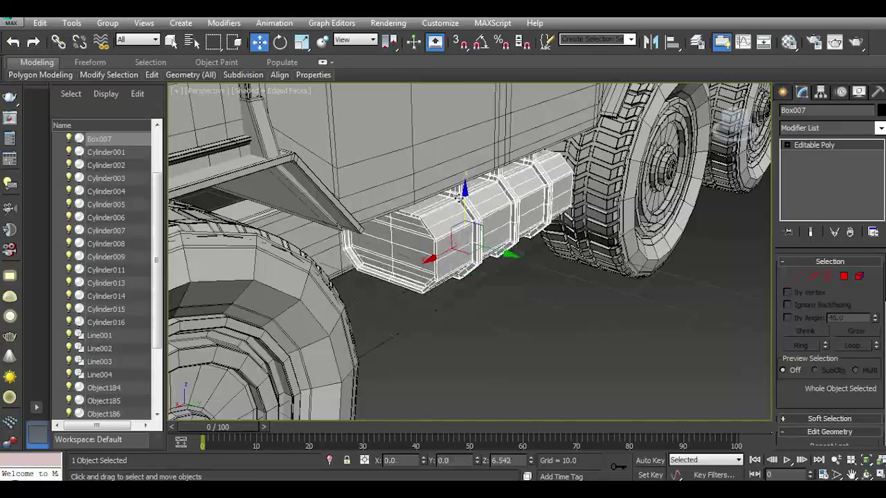
pyautogui.click(575, 300)
pyautogui.keyDown('alt'); pyautogui.moveTo(575, 301); pyautogui.dragTo(716, 138, button='middle'); pyautogui.keyUp('alt')
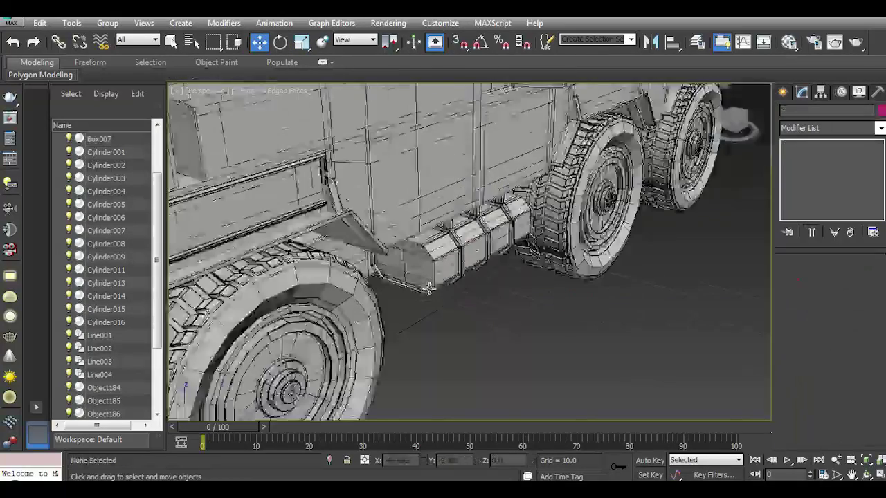
pyautogui.click(716, 139)
pyautogui.click(442, 277)
pyautogui.press('z')
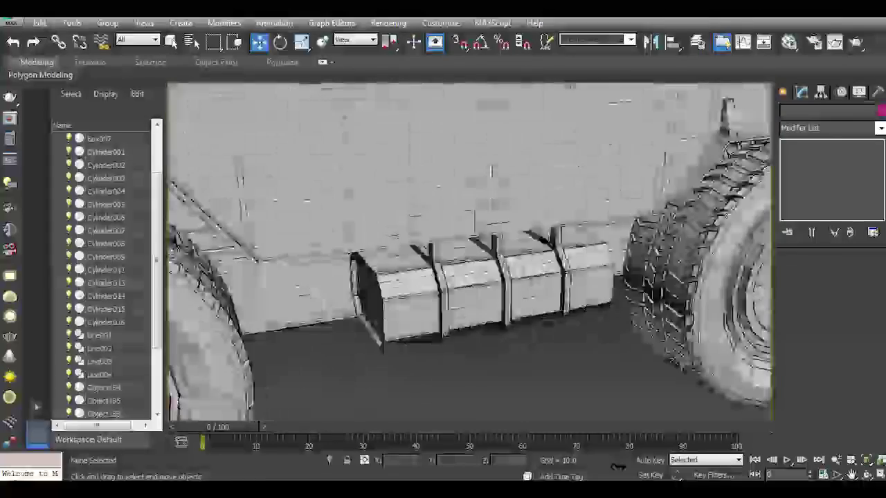
pyautogui.moveTo(447, 320)
pyautogui.mouseDown()
pyautogui.moveTo(418, 322)
pyautogui.moveTo(537, 346)
pyautogui.mouseUp()
pyautogui.press('r')
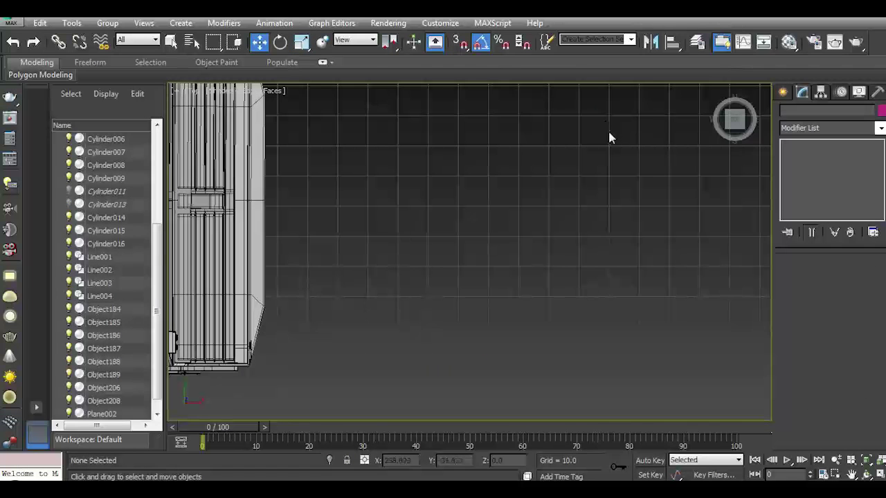
# With grid snaps on, draw a four-point Line spline: a diagonal, then straight up beside the truck.
pyautogui.click(459, 42)
pyautogui.click(783, 92)
pyautogui.click(805, 185)
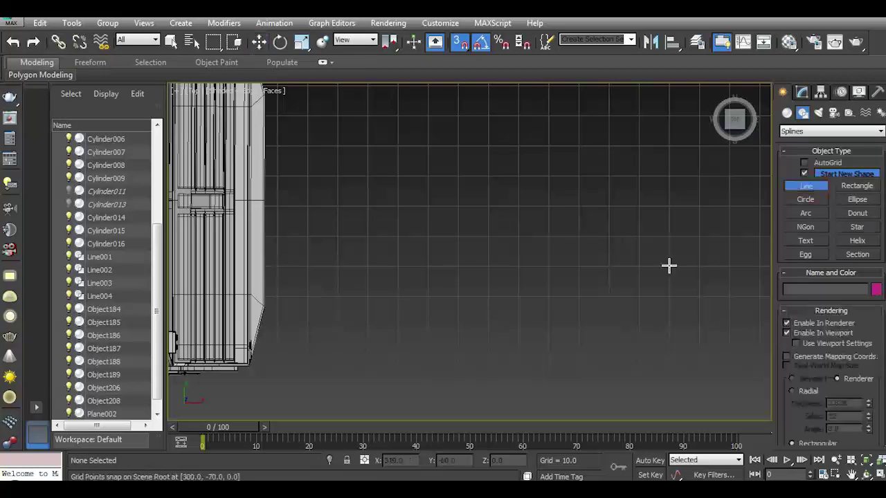
pyautogui.scroll(2, 426, 356)
pyautogui.click(275, 385)
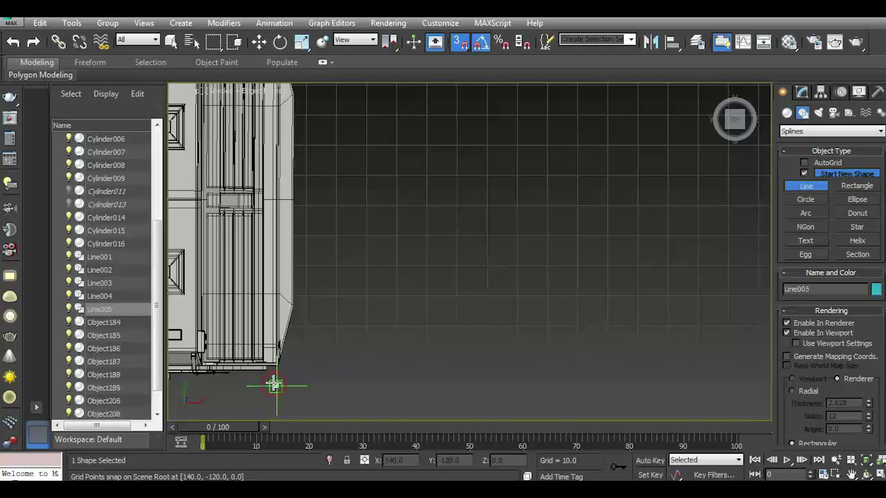
pyautogui.rightClick(307, 357)
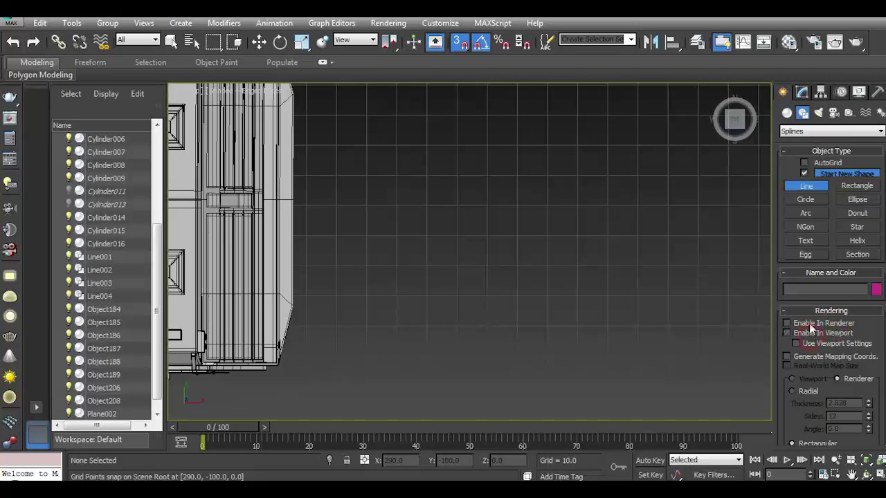
pyautogui.click(275, 385)
pyautogui.click(306, 355)
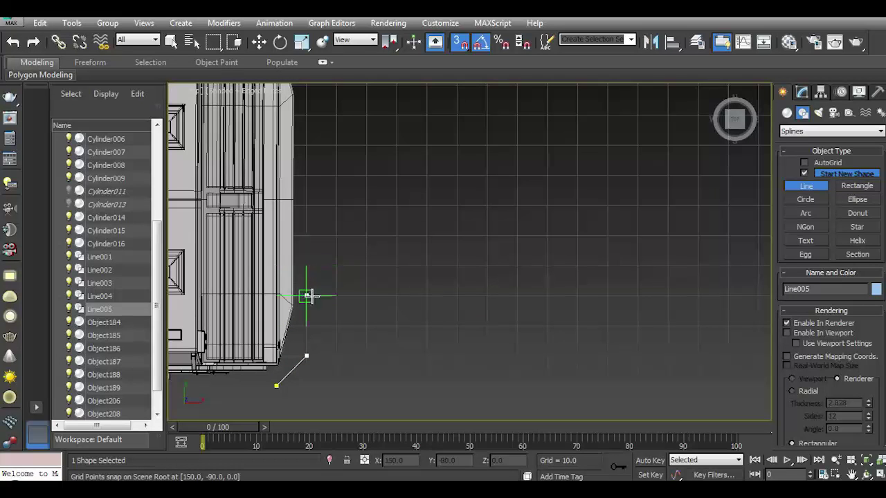
pyautogui.click(306, 296)
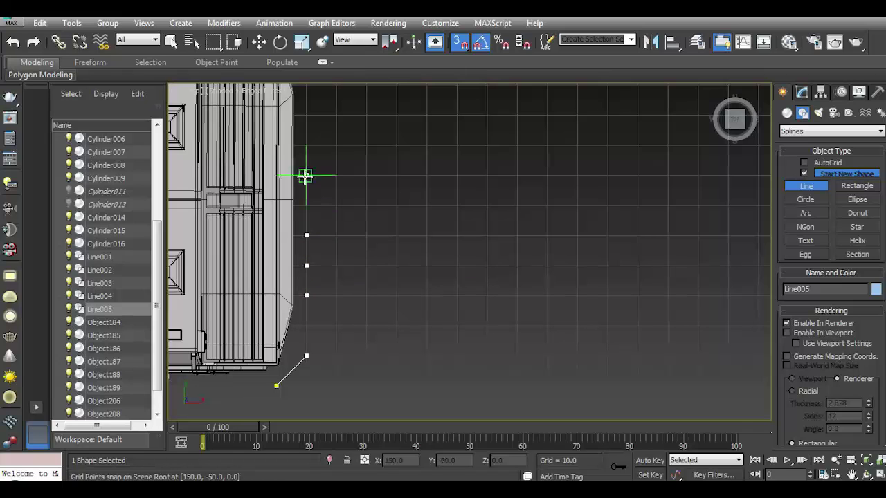
pyautogui.click(305, 175)
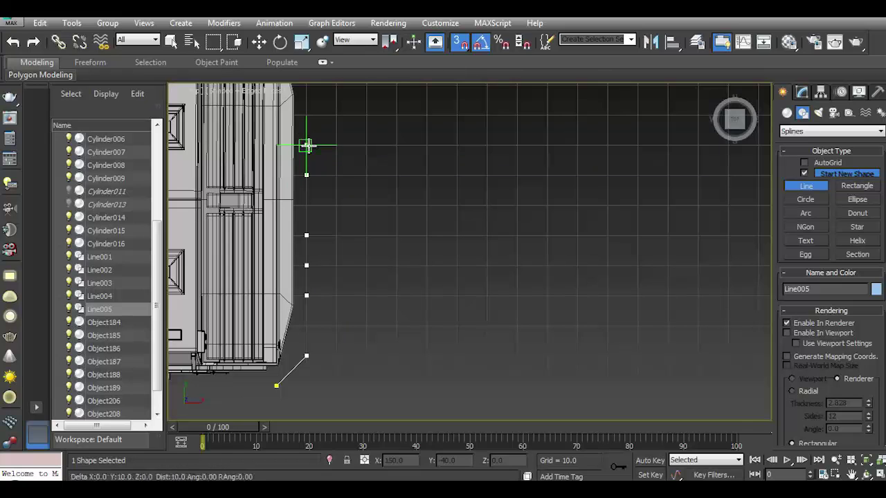
pyautogui.rightClick(354, 175)
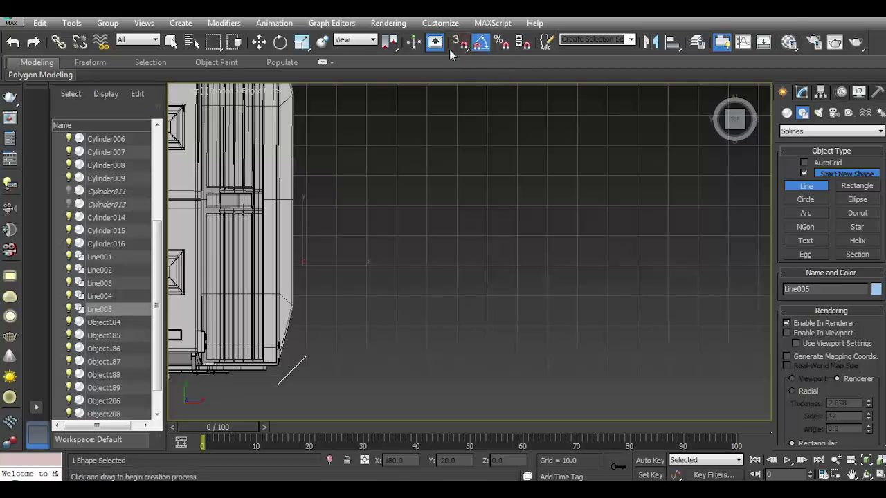
# Switch to a shaded view and bring up Line005's editing settings in the Modify panel.
pyautogui.press('c')
pyautogui.press('w')
pyautogui.click(802, 92)
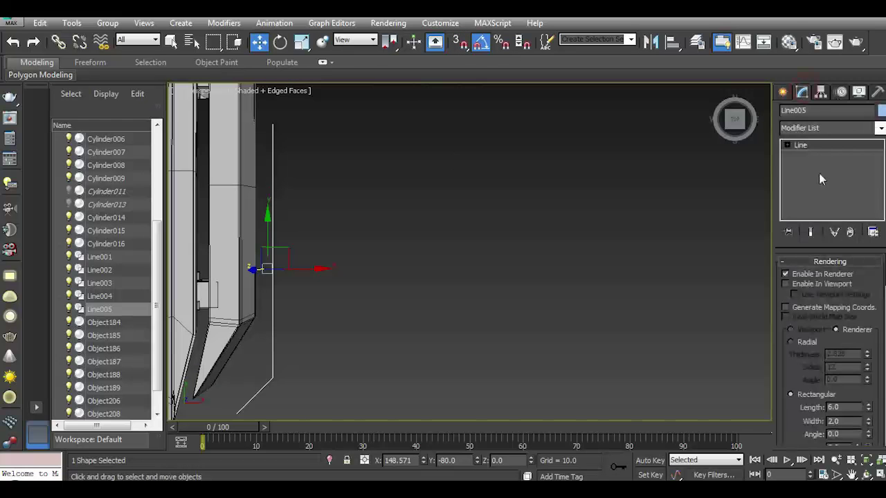
pyautogui.click(807, 155)
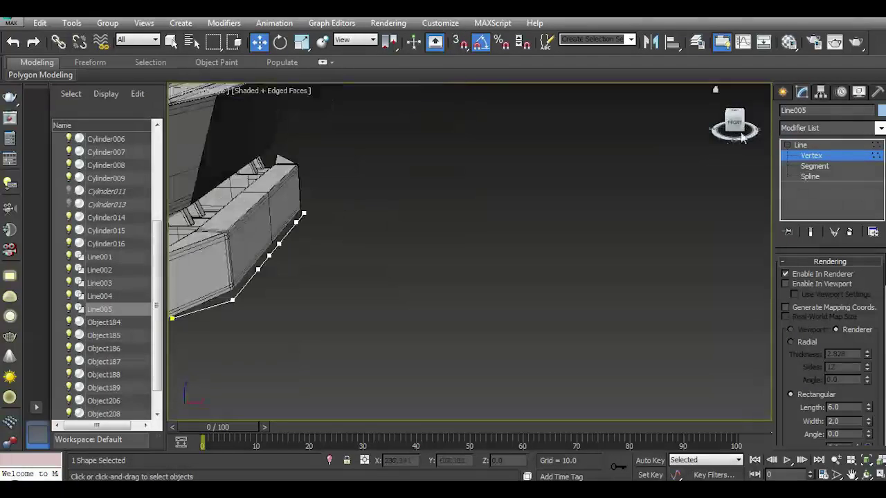
pyautogui.click(809, 145)
pyautogui.click(11, 26)
# Rotate Line005 into a new orientation, then raise it higher on the truck and shift it sideways.
pyautogui.press('Escape')
pyautogui.click(280, 42)
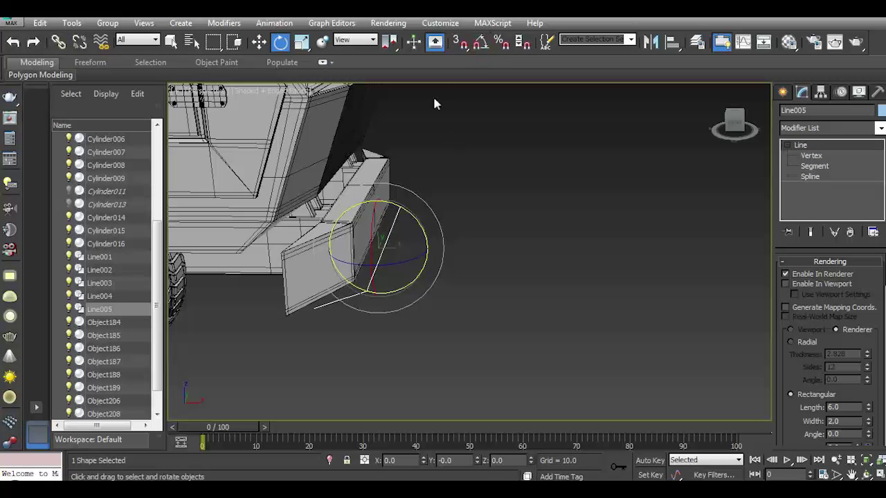
pyautogui.moveTo(419, 223); pyautogui.dragTo(415, 238)
pyautogui.click(259, 42)
pyautogui.moveTo(377, 200); pyautogui.dragTo(370, 96)
pyautogui.moveTo(403, 141); pyautogui.dragTo(382, 145)
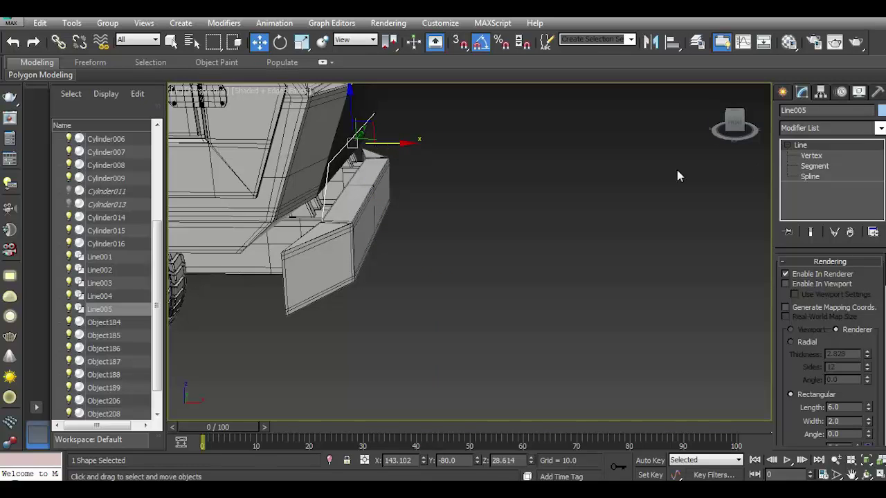
# In Vertex mode, move a vertex of Line005 near the front bumper to reshape it.
pyautogui.click(811, 155)
pyautogui.click(355, 135)
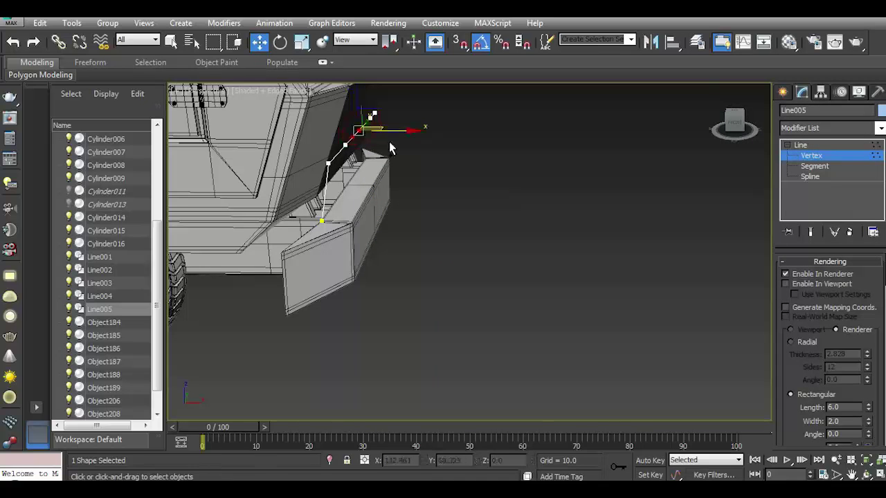
pyautogui.keyDown('alt'); pyautogui.moveTo(360, 106); pyautogui.dragTo(550, 227, button='middle'); pyautogui.keyUp('alt')
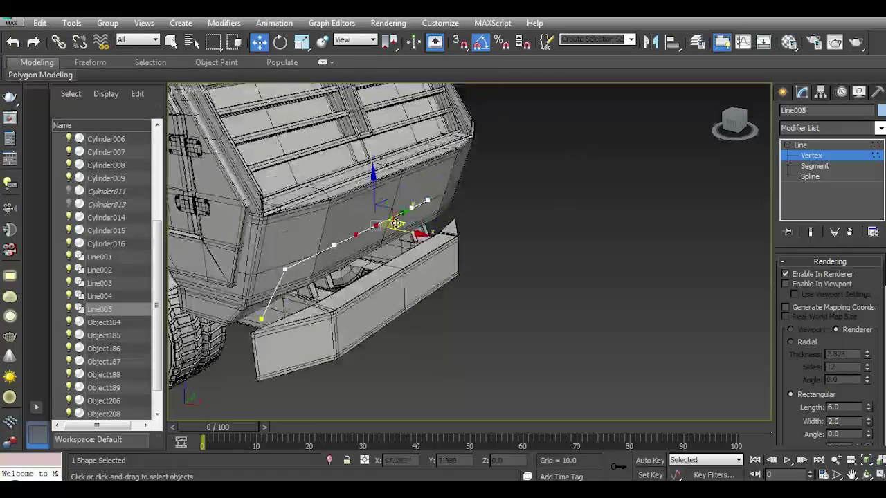
pyautogui.scroll(4, 369, 232)
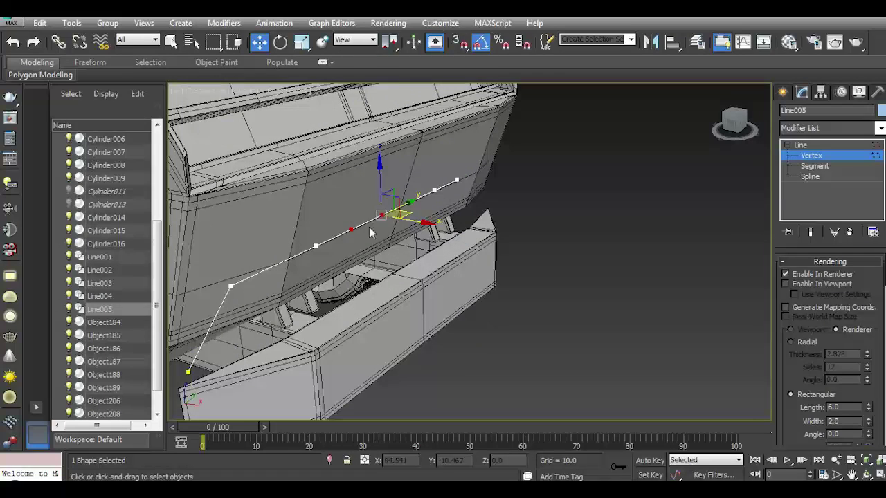
pyautogui.click(316, 246)
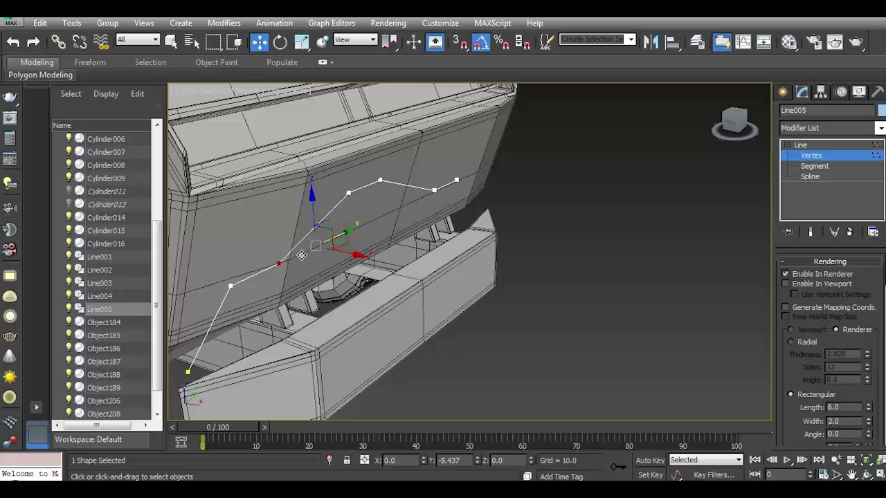
pyautogui.click(348, 193)
pyautogui.moveTo(342, 200); pyautogui.dragTo(344, 200)
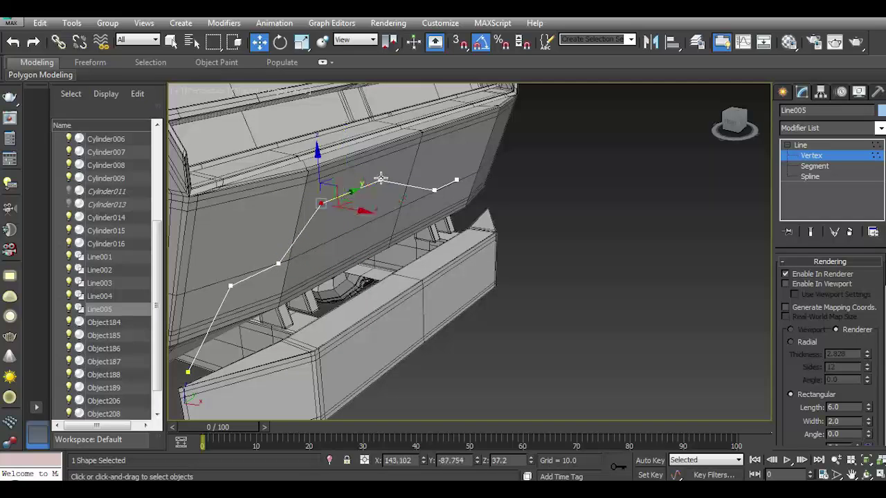
pyautogui.moveTo(417, 167); pyautogui.dragTo(415, 170)
pyautogui.moveTo(736, 121); pyautogui.dragTo(706, 125)
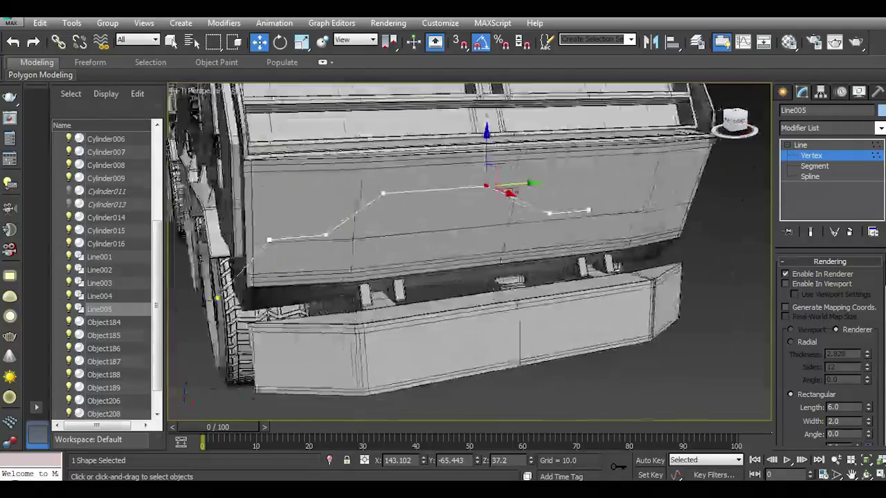
# Reposition the whole Line005 against the truck body, lowering it slightly.
pyautogui.click(818, 146)
pyautogui.moveTo(428, 233); pyautogui.dragTo(480, 221)
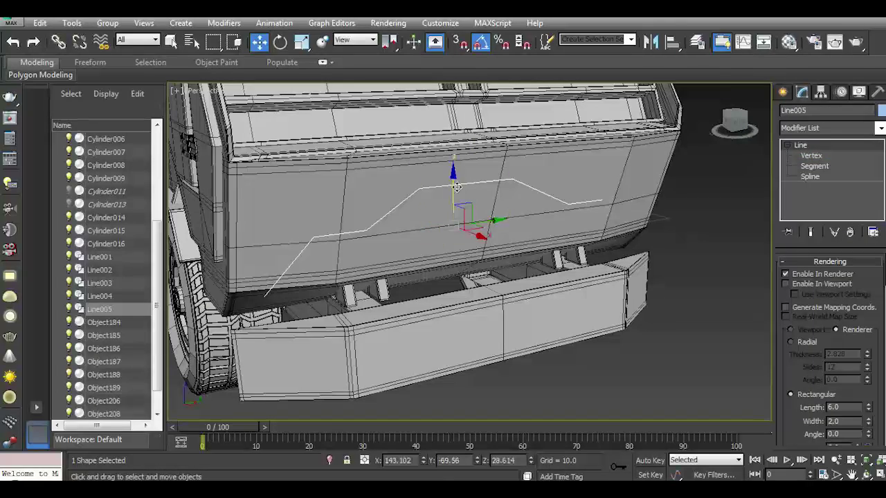
pyautogui.moveTo(456, 187); pyautogui.dragTo(455, 200)
pyautogui.moveTo(733, 121); pyautogui.dragTo(705, 135)
pyautogui.keyDown('alt'); pyautogui.moveTo(574, 167); pyautogui.dragTo(554, 208, button='middle'); pyautogui.keyUp('alt')
# Tilt Line005 to match the body angle and lower it along the truck front.
pyautogui.click(279, 42)
pyautogui.click(11, 23)
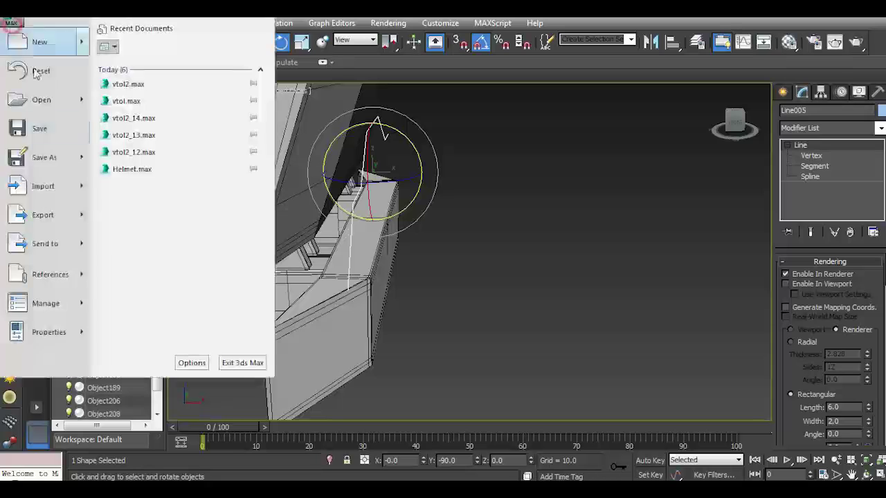
pyautogui.click(69, 128)
pyautogui.moveTo(404, 140); pyautogui.dragTo(420, 159)
pyautogui.click(259, 42)
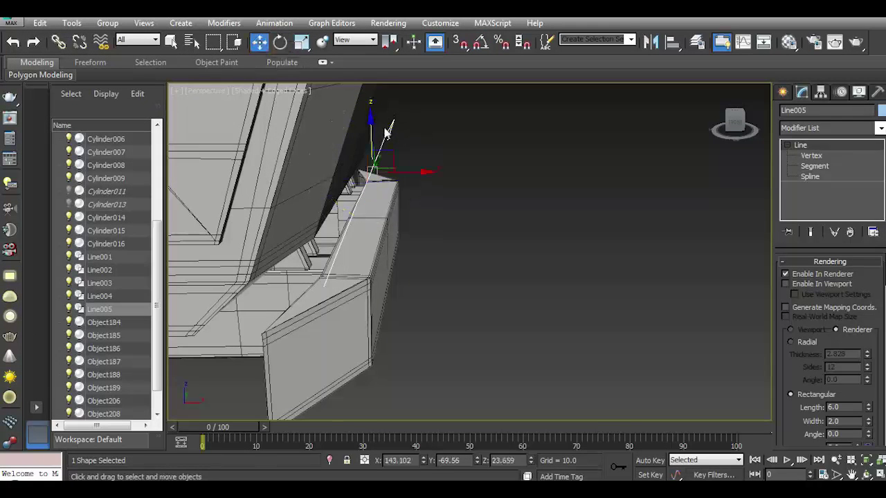
pyautogui.moveTo(373, 126)
pyautogui.mouseDown()
pyautogui.moveTo(429, 211)
pyautogui.moveTo(383, 205)
pyautogui.moveTo(391, 210)
pyautogui.mouseUp()
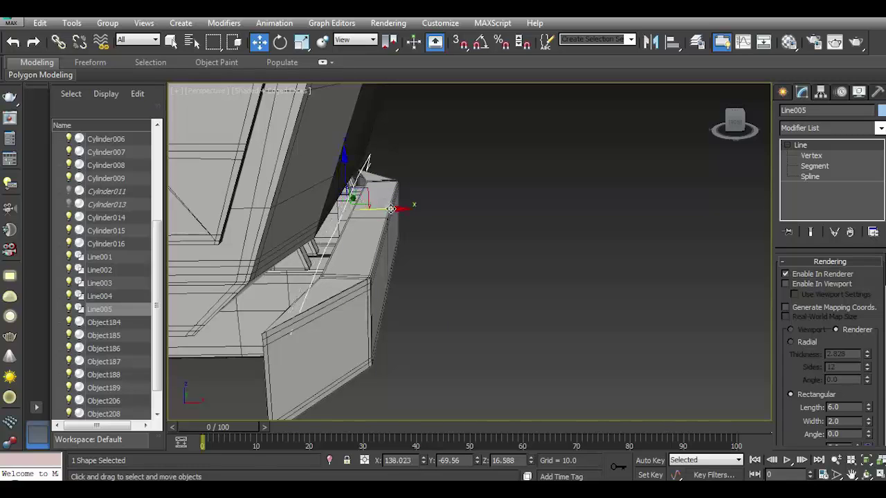
pyautogui.click(279, 41)
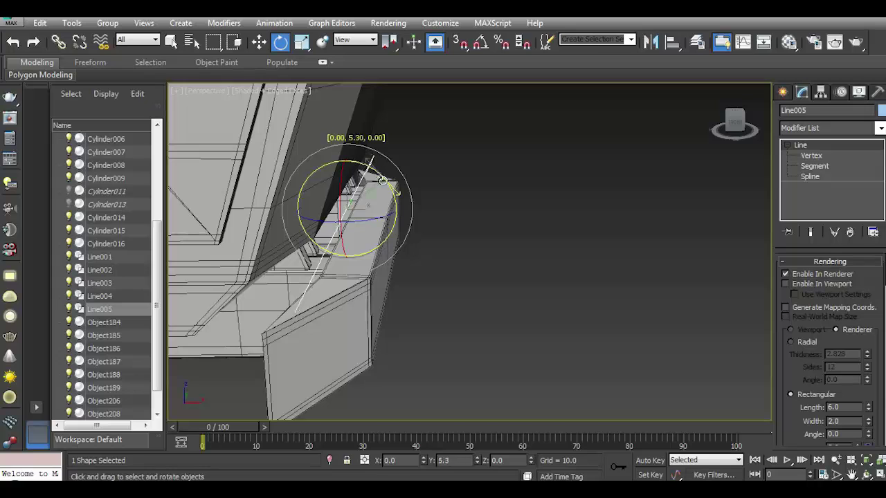
pyautogui.press('w')
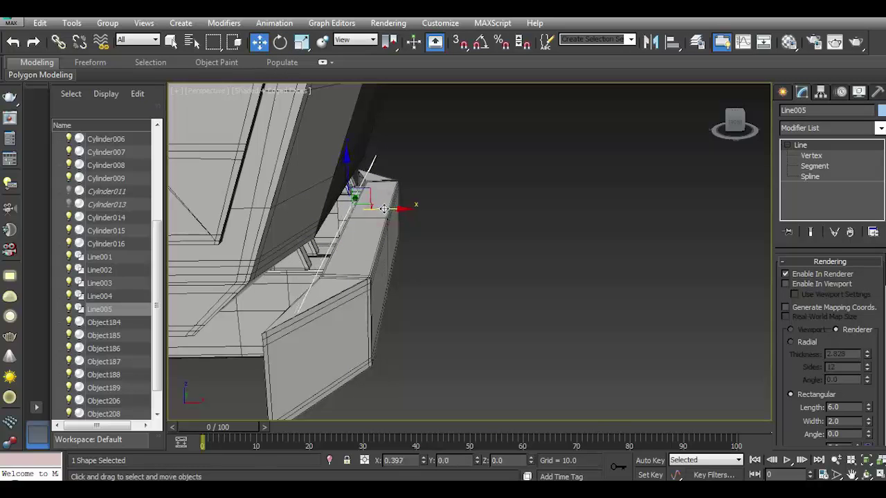
# Move another vertex of Line005, then nudge the whole line slightly right.
pyautogui.press('1')
pyautogui.moveTo(299, 317); pyautogui.dragTo(339, 305)
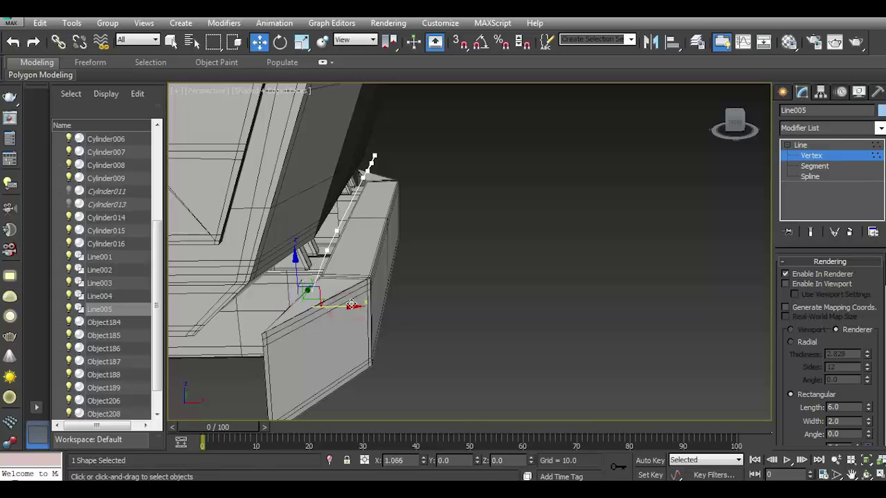
pyautogui.click(15, 41)
pyautogui.click(817, 145)
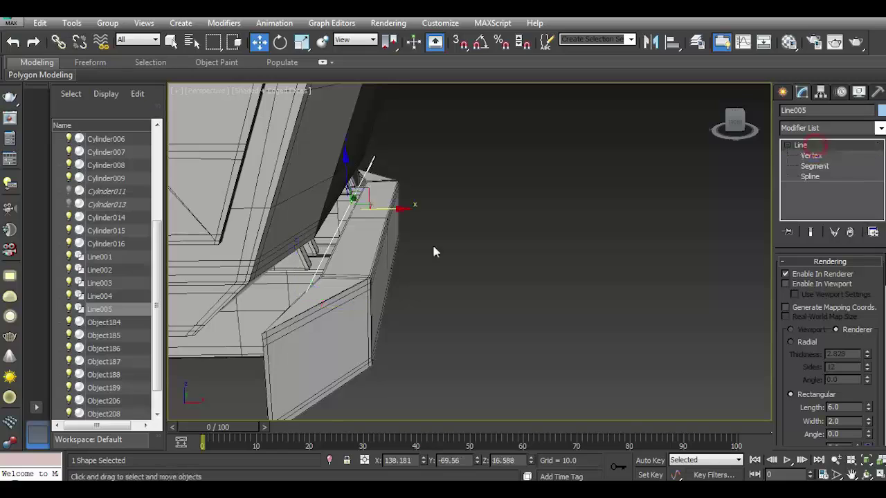
pyautogui.moveTo(379, 207); pyautogui.dragTo(386, 207)
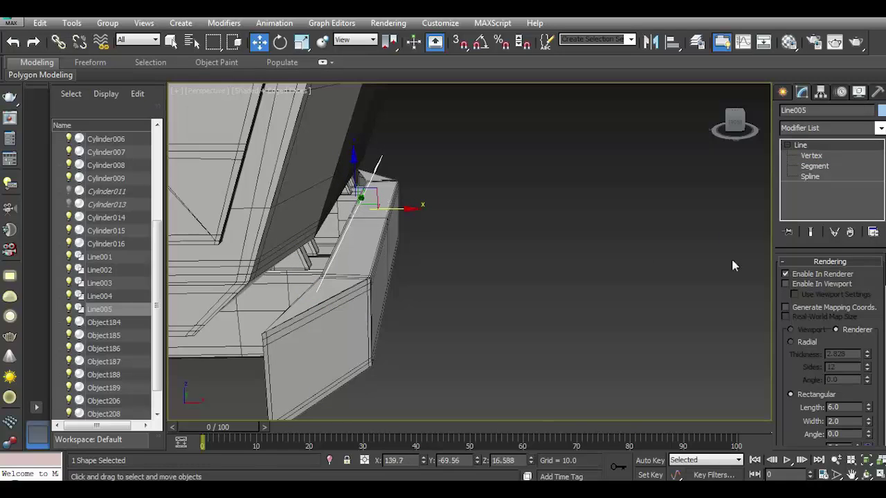
pyautogui.click(811, 155)
pyautogui.moveTo(735, 123); pyautogui.dragTo(720, 128)
# Clear the vertex selection and orbit to a lower frontal view of the bumper.
pyautogui.click(357, 191)
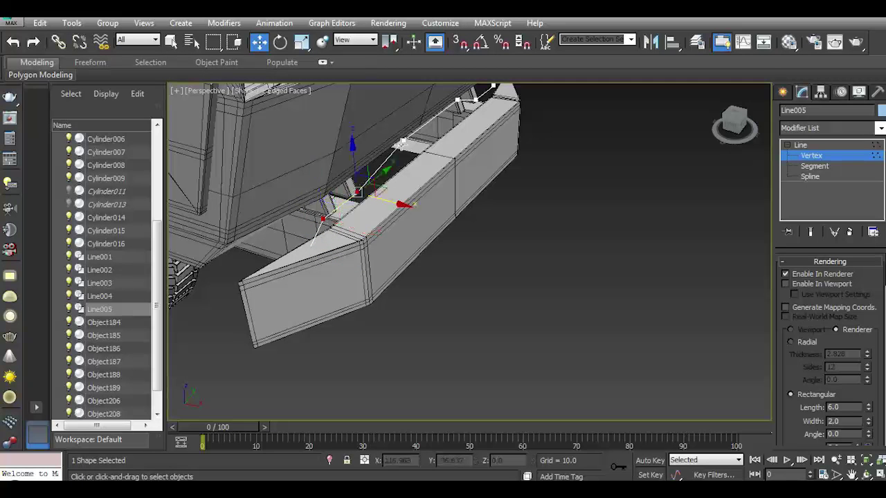
pyautogui.scroll(-3, 883, 398)
pyautogui.scroll(-3, 883, 398)
pyautogui.scroll(-2, 883, 398)
pyautogui.scroll(-3, 884, 398)
pyautogui.scroll(-1, 884, 398)
pyautogui.click(692, 277)
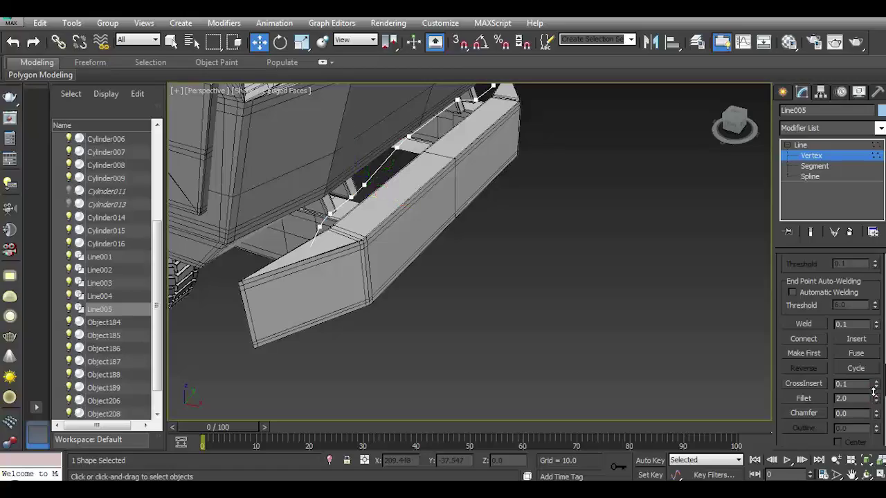
pyautogui.moveTo(726, 132); pyautogui.dragTo(699, 138)
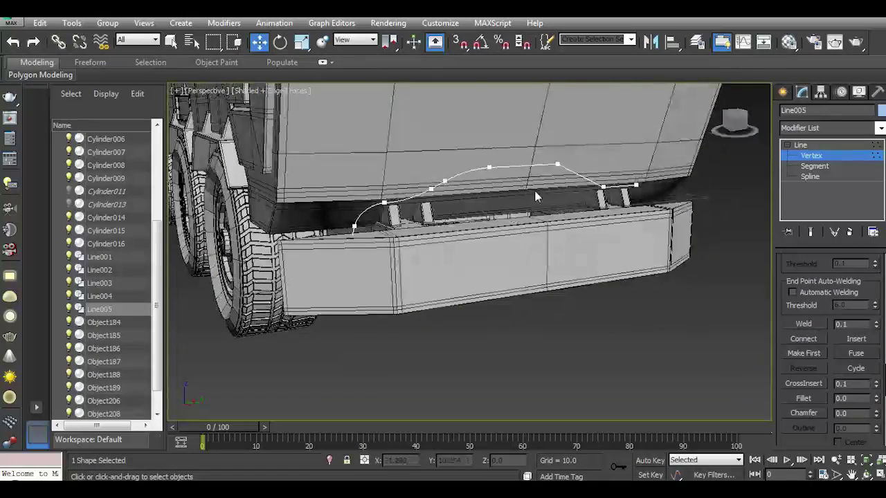
pyautogui.keyDown('alt'); pyautogui.moveTo(526, 166); pyautogui.dragTo(462, 211, button='middle'); pyautogui.keyUp('alt')
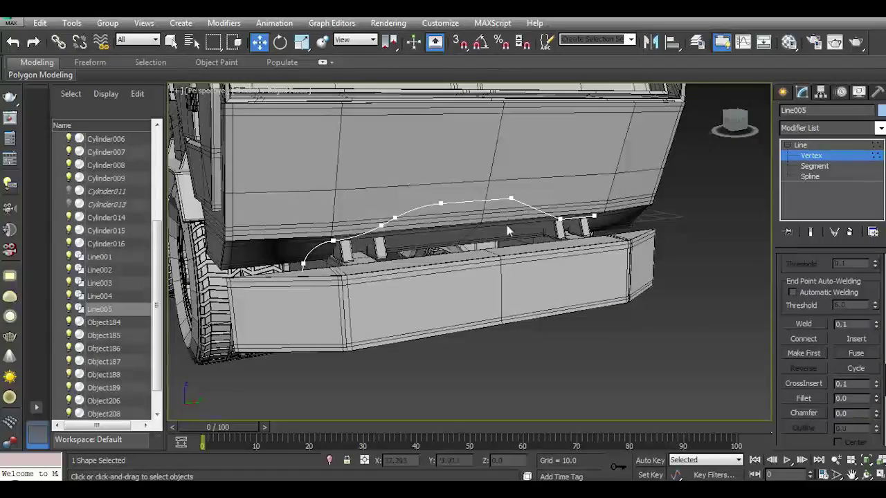
pyautogui.scroll(2, 506, 231)
# Try a corner fillet and raising the top vertices, then undo back to the straight-segment shape.
pyautogui.click(514, 199)
pyautogui.moveTo(875, 399); pyautogui.dragTo(876, 388)
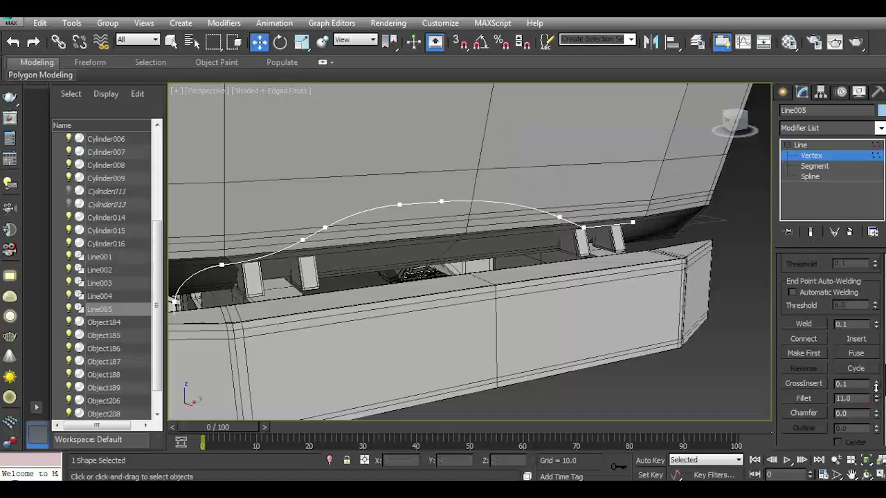
pyautogui.click(12, 43)
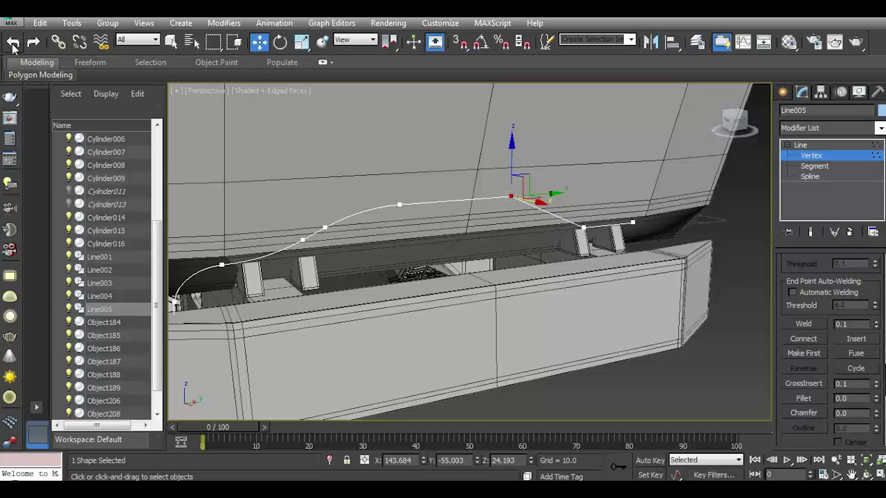
pyautogui.keyDown('ctrl'); pyautogui.moveTo(415, 277); pyautogui.dragTo(415, 277); pyautogui.keyUp('ctrl')
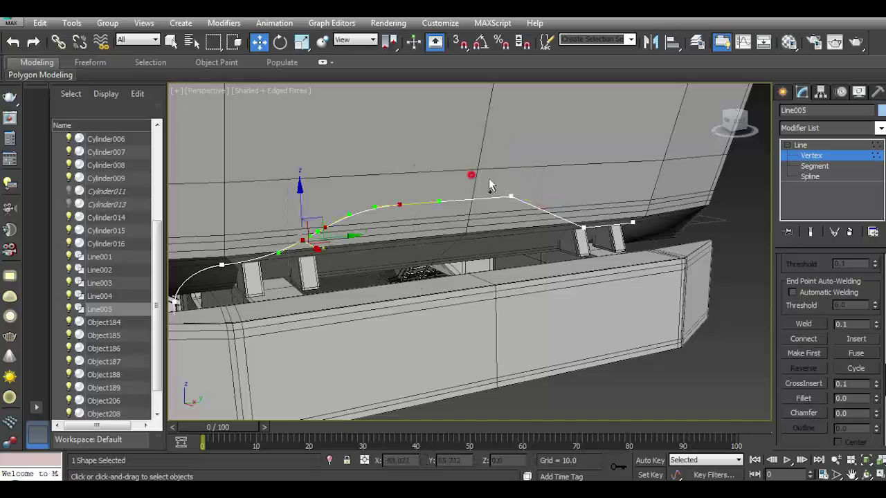
pyautogui.moveTo(300, 195); pyautogui.dragTo(300, 186)
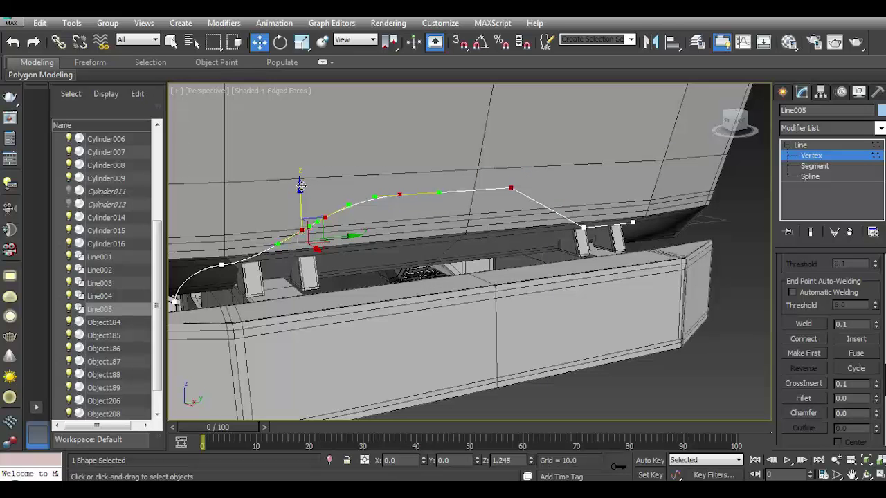
pyautogui.click(360, 170)
pyautogui.click(13, 43)
pyautogui.click(12, 42)
pyautogui.click(12, 43)
pyautogui.click(13, 43)
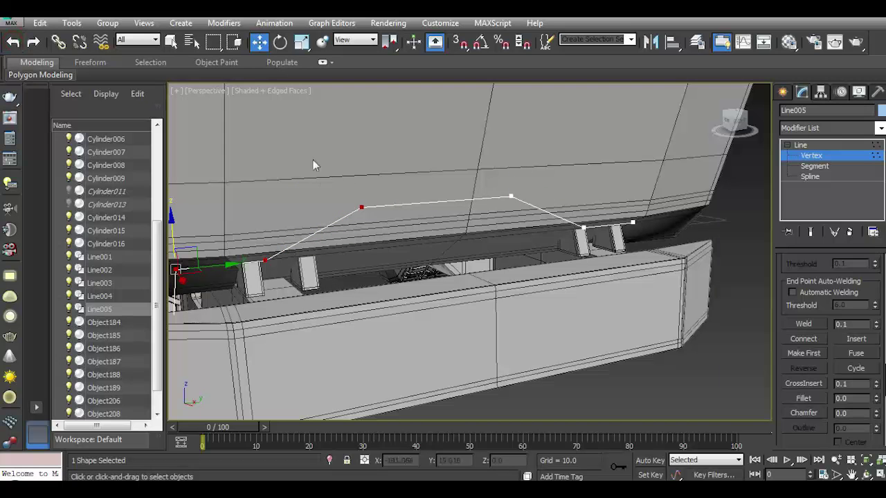
# Raise the two top vertices and fillet both top corners with radius 8.0.
pyautogui.hotkey('ctrl', 'z')
pyautogui.moveTo(357, 160); pyautogui.dragTo(356, 134)
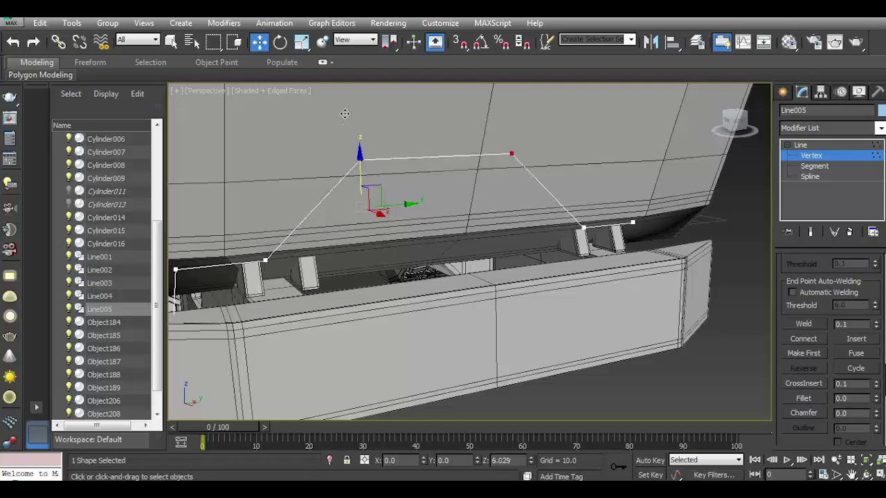
pyautogui.keyDown('alt'); pyautogui.moveTo(326, 262); pyautogui.dragTo(415, 277, button='middle'); pyautogui.keyUp('alt')
pyautogui.click(267, 258)
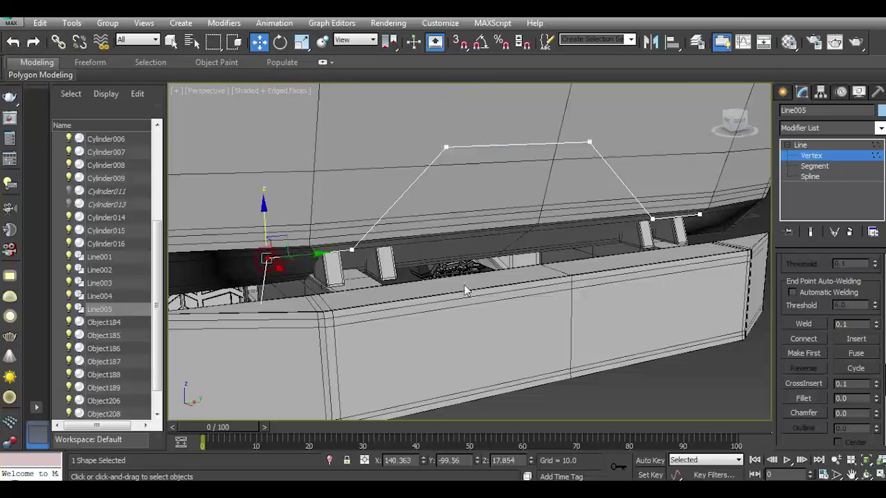
pyautogui.moveTo(879, 399); pyautogui.dragTo(872, 387)
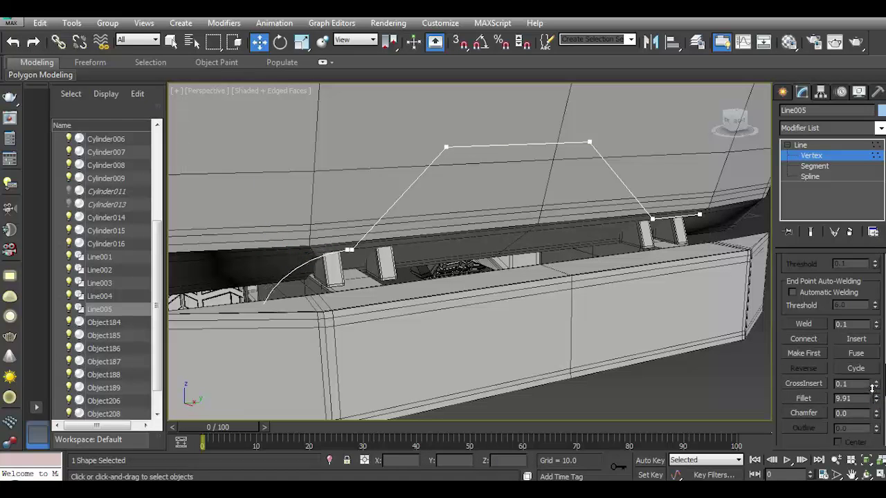
pyautogui.moveTo(861, 388); pyautogui.dragTo(876, 391)
pyautogui.click(11, 44)
pyautogui.moveTo(580, 171); pyautogui.dragTo(595, 174)
pyautogui.moveTo(878, 399); pyautogui.dragTo(874, 380)
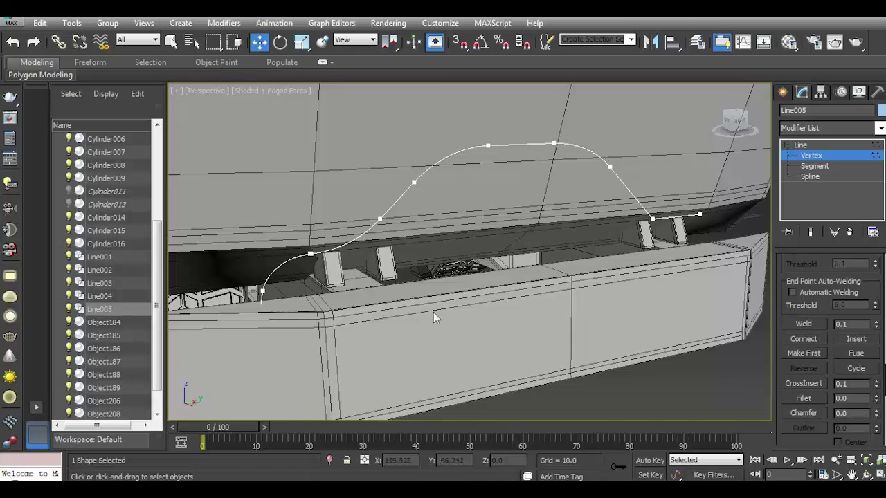
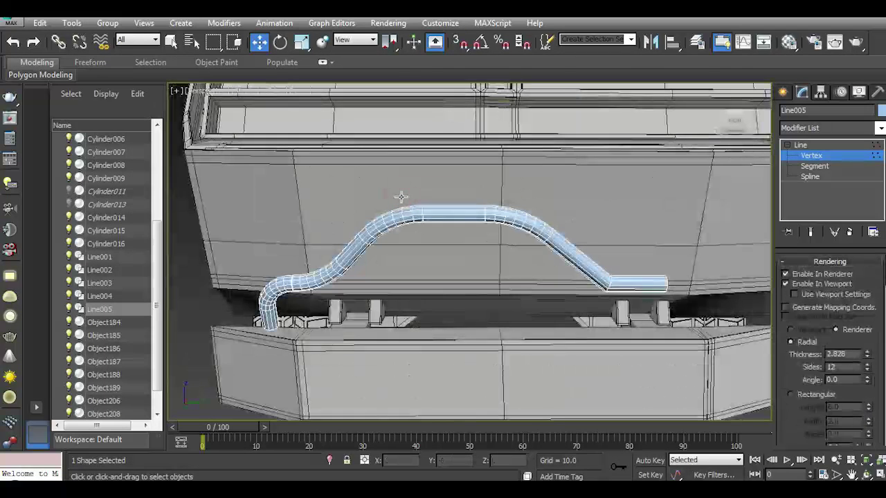
# Try a rectangular tube section, revert to radial, and turn off Enable In Viewport.
pyautogui.click(791, 395)
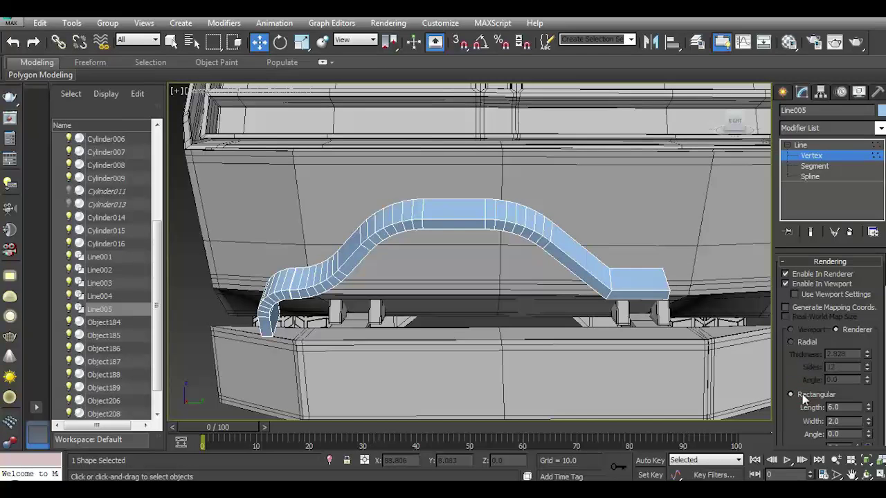
pyautogui.click(805, 343)
pyautogui.click(787, 283)
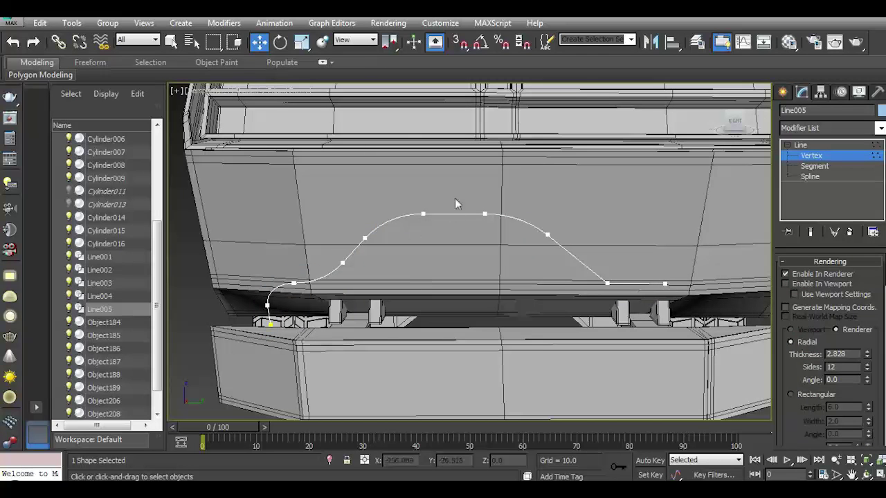
# Show Line005 alone and framed in Right view, then exit Vertex mode.
pyautogui.moveTo(471, 199)
pyautogui.mouseDown()
pyautogui.moveTo(581, 249)
pyautogui.moveTo(622, 238)
pyautogui.mouseUp()
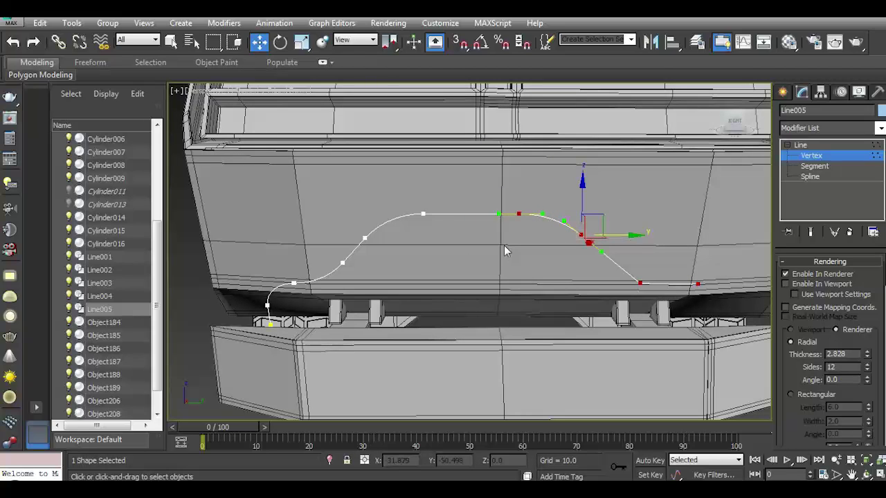
pyautogui.press('r')
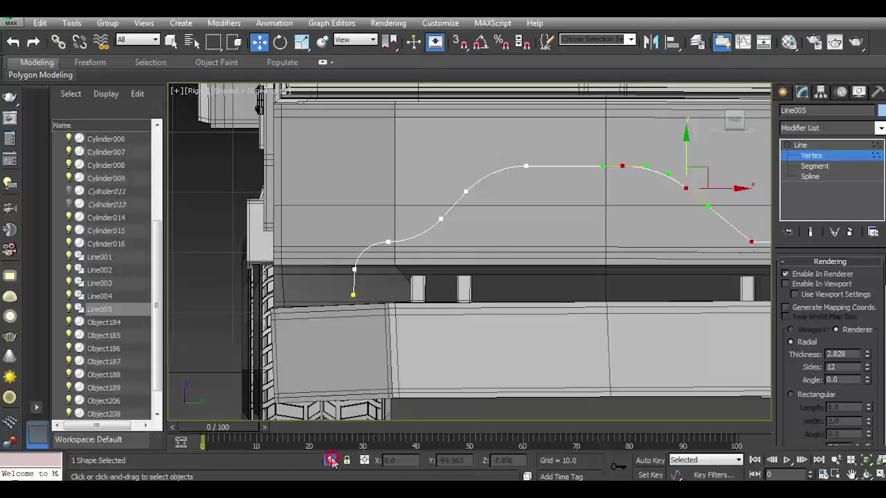
pyautogui.click(332, 461)
pyautogui.scroll(-3, 548, 339)
pyautogui.moveTo(548, 348); pyautogui.dragTo(548, 326, button='middle')
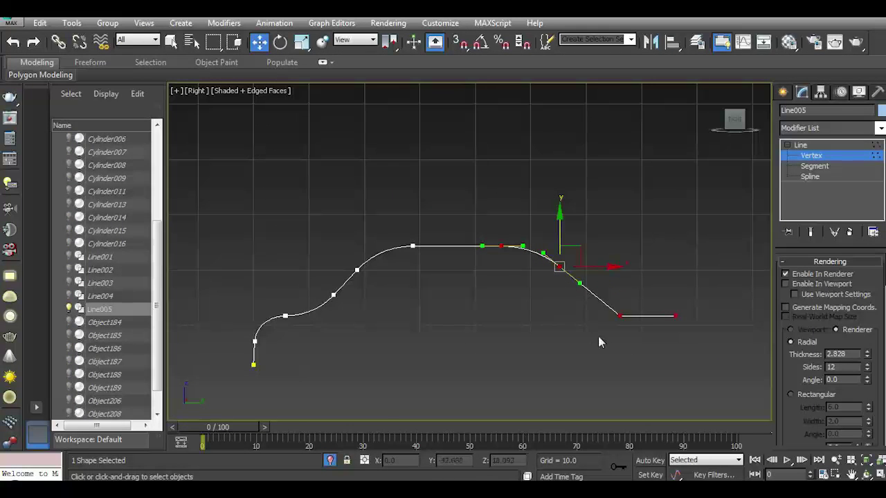
pyautogui.click(801, 145)
# Draw a vertical line from the curve's left rise down below it, with Start New Shape off.
pyautogui.click(782, 92)
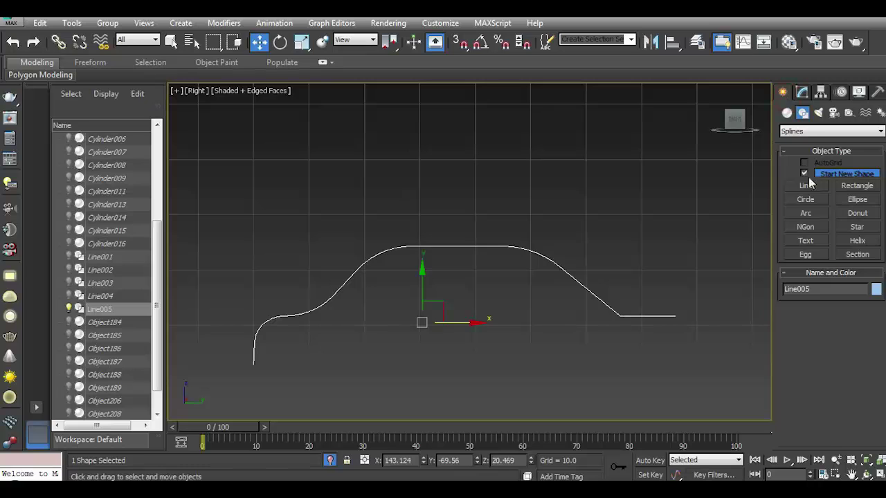
pyautogui.click(807, 184)
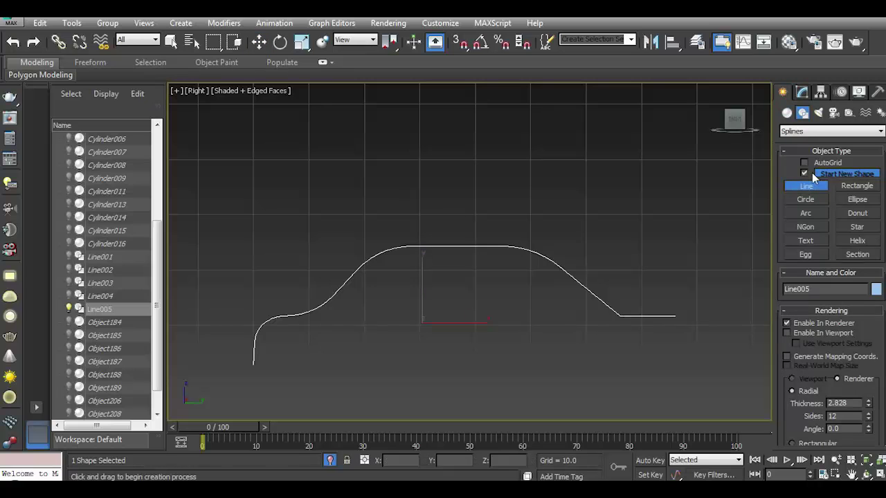
pyautogui.click(365, 263)
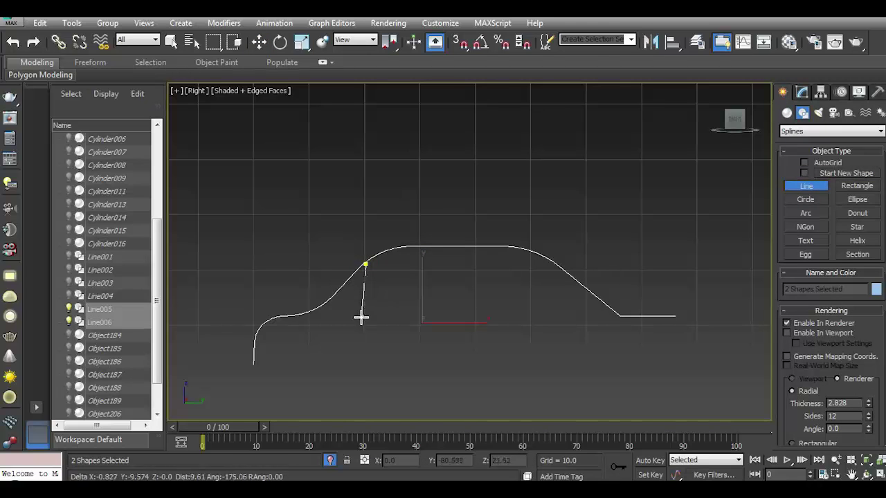
pyautogui.click(365, 367)
pyautogui.rightClick(365, 367)
# Cancel an accidental clone of the line and go to Line005's Segment level.
pyautogui.click(259, 42)
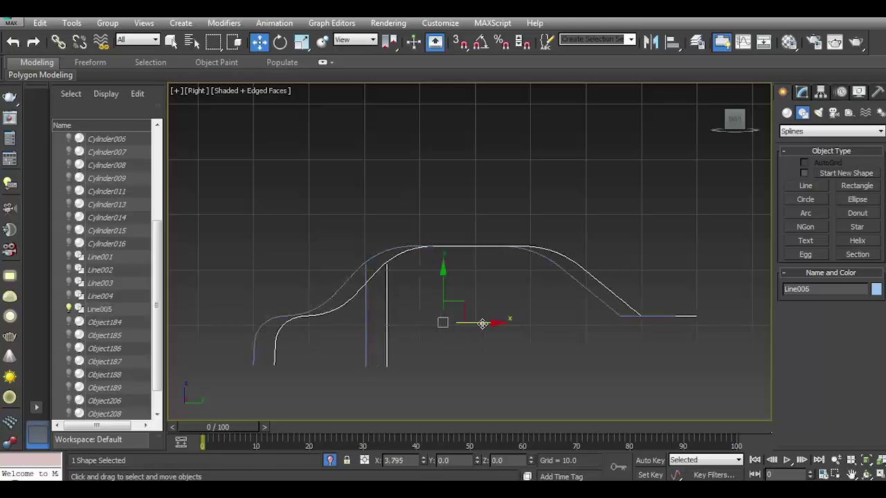
pyautogui.keyDown('shift'); pyautogui.moveTo(425, 322); pyautogui.dragTo(446, 322); pyautogui.keyUp('shift')
pyautogui.click(510, 304)
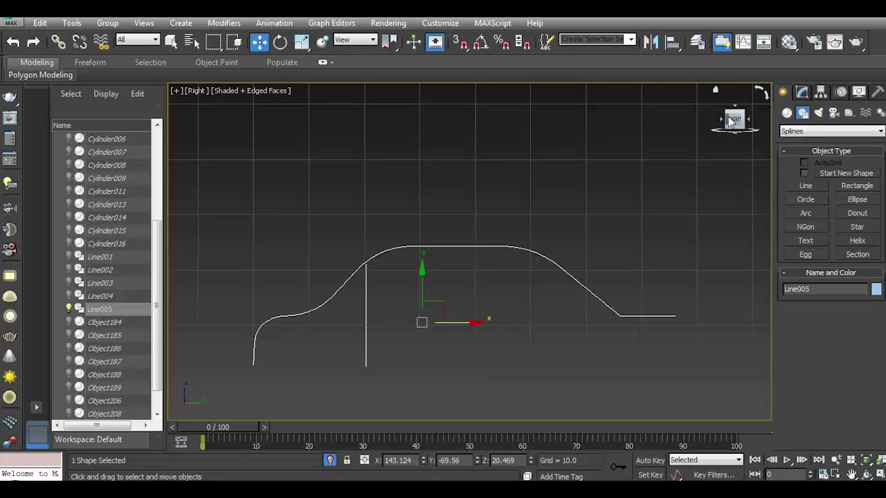
pyautogui.click(802, 92)
pyautogui.click(789, 145)
pyautogui.click(814, 166)
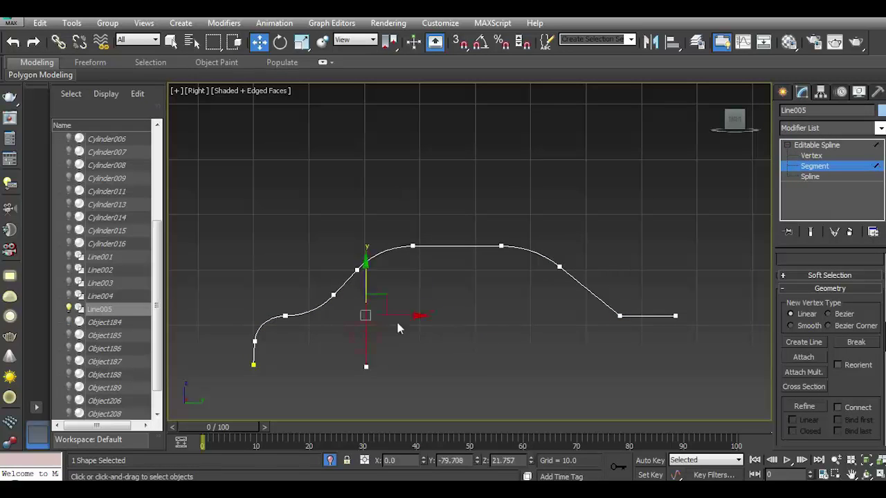
# Shift-copy the vertical strut to the right and align it under the flat top's corner.
pyautogui.keyDown('shift'); pyautogui.moveTo(415, 315); pyautogui.dragTo(583, 322); pyautogui.keyUp('shift')
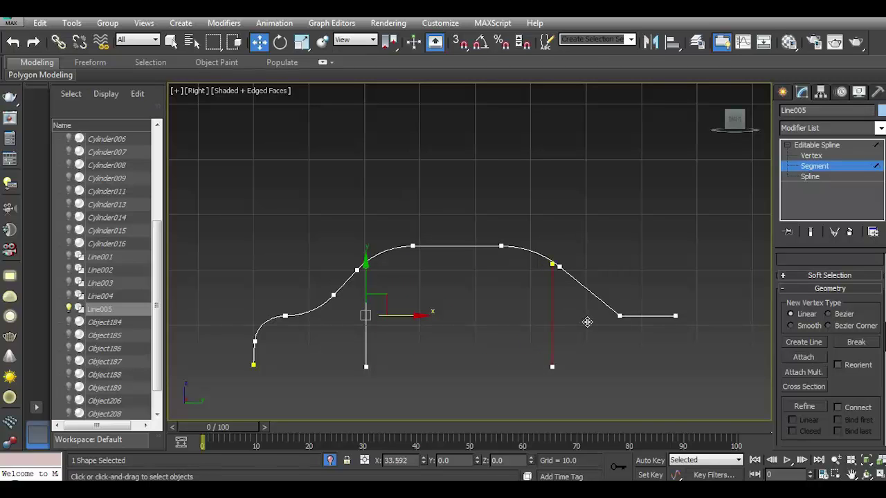
pyautogui.keyDown('shift'); pyautogui.moveTo(587, 322); pyautogui.dragTo(524, 314); pyautogui.keyUp('shift')
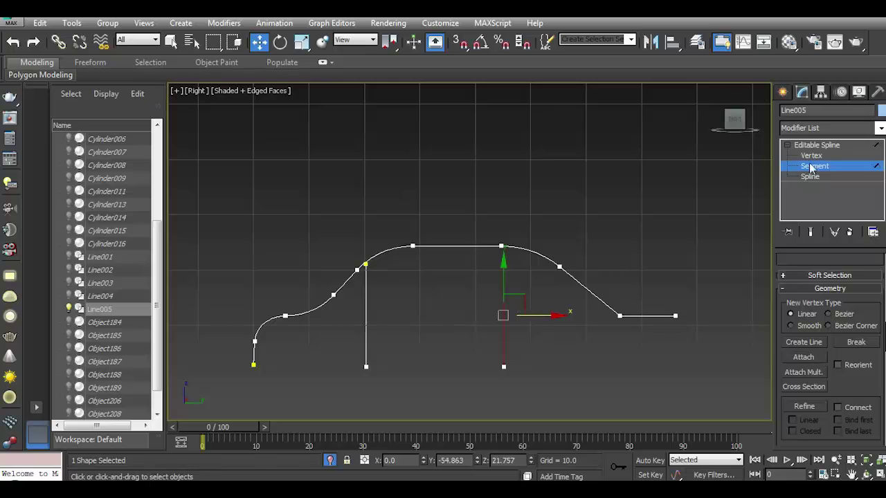
pyautogui.press('1')
pyautogui.click(503, 248)
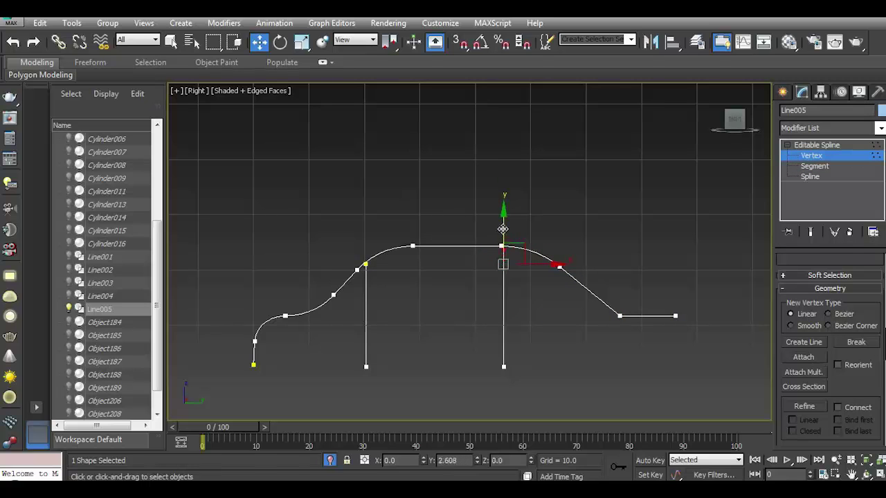
# Slide the left strut right and raise its top vertex to the curve's top corner.
pyautogui.click(814, 166)
pyautogui.click(366, 304)
pyautogui.moveTo(396, 312)
pyautogui.mouseDown()
pyautogui.moveTo(441, 311)
pyautogui.moveTo(394, 327)
pyautogui.moveTo(431, 322)
pyautogui.mouseUp()
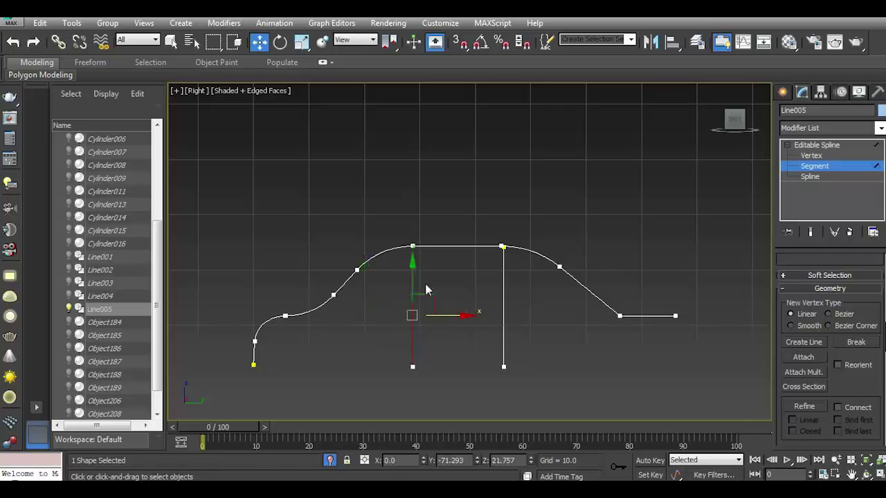
pyautogui.click(810, 156)
pyautogui.click(412, 263)
pyautogui.moveTo(410, 217); pyautogui.dragTo(411, 200)
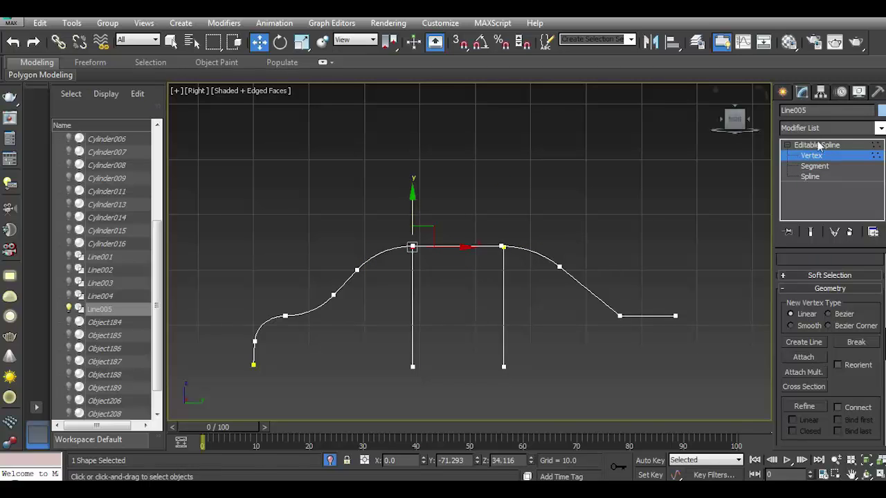
# With angle snap on, copy the left-end segment into a horizontal bar reaching the right strut.
pyautogui.click(279, 42)
pyautogui.click(480, 41)
pyautogui.click(814, 166)
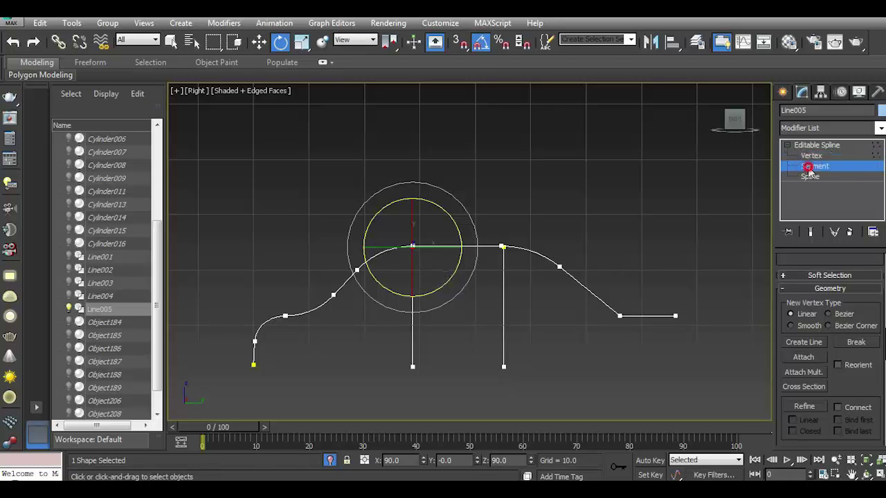
pyautogui.click(259, 42)
pyautogui.click(315, 309)
pyautogui.moveTo(327, 269); pyautogui.dragTo(343, 343)
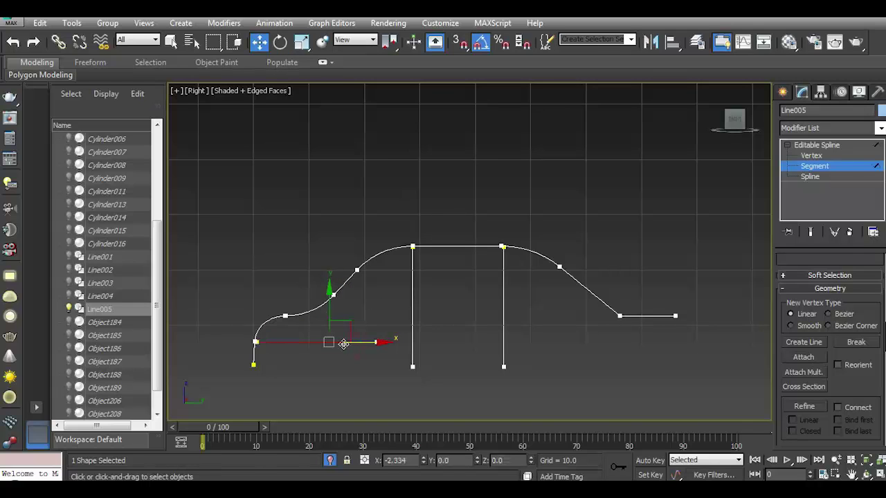
pyautogui.click(811, 155)
pyautogui.click(377, 342)
pyautogui.moveTo(422, 344); pyautogui.dragTo(533, 338)
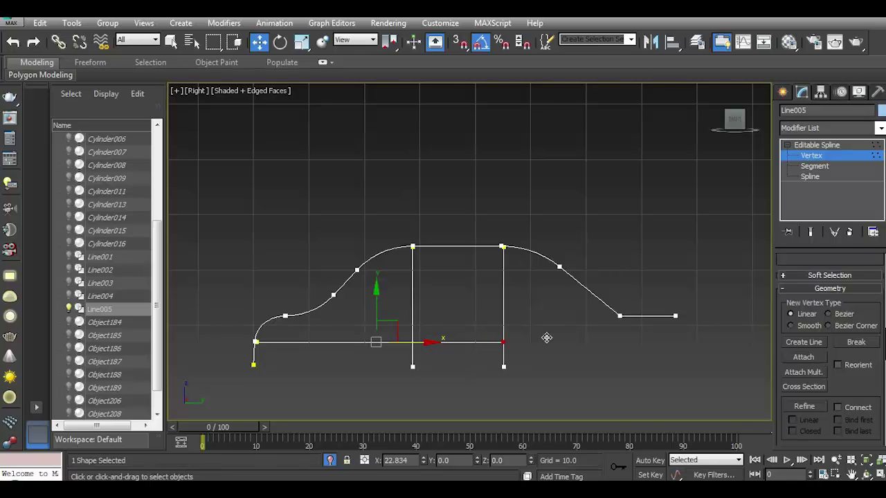
pyautogui.moveTo(571, 335); pyautogui.dragTo(573, 339)
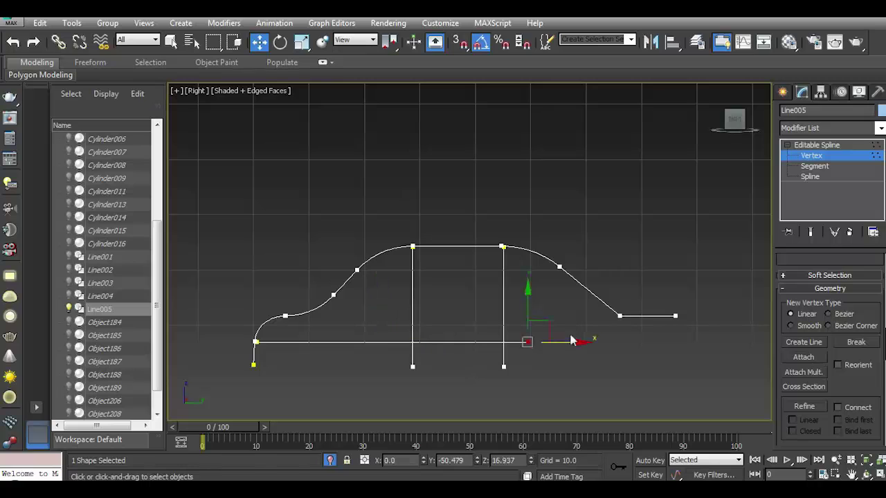
pyautogui.click(787, 144)
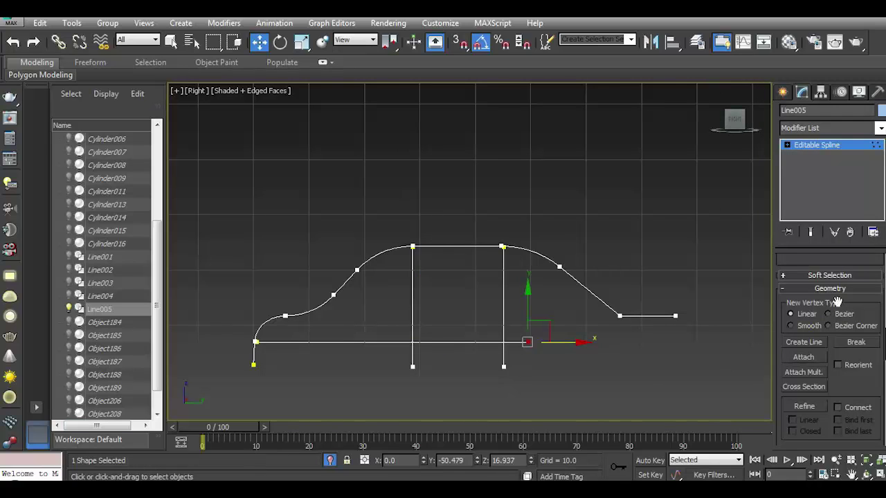
# Exit sub-object mode and re-enable Enable In Viewport so the spline shows as a tube.
pyautogui.click(844, 155)
pyautogui.click(837, 276)
pyautogui.click(837, 276)
pyautogui.click(830, 288)
pyautogui.click(834, 285)
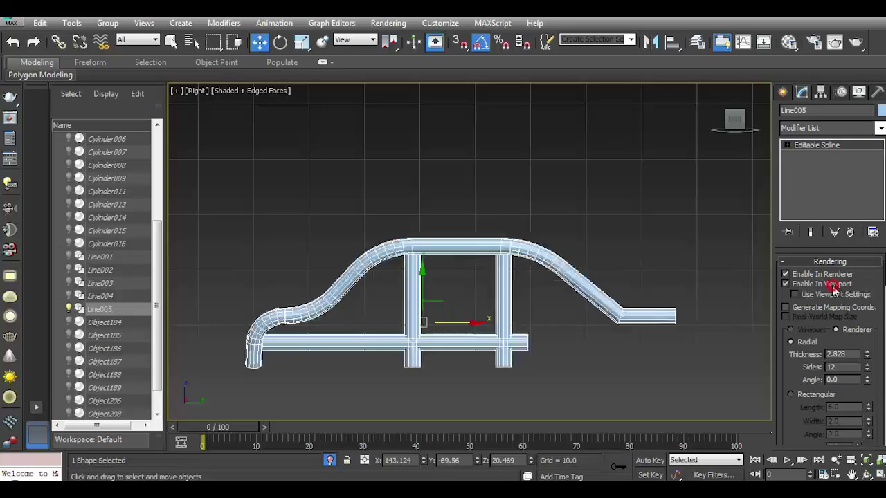
# Add a Symmetry modifier on the Y axis with Flip, and position its mirror plane.
pyautogui.click(880, 127)
pyautogui.scroll(-10, 830, 290)
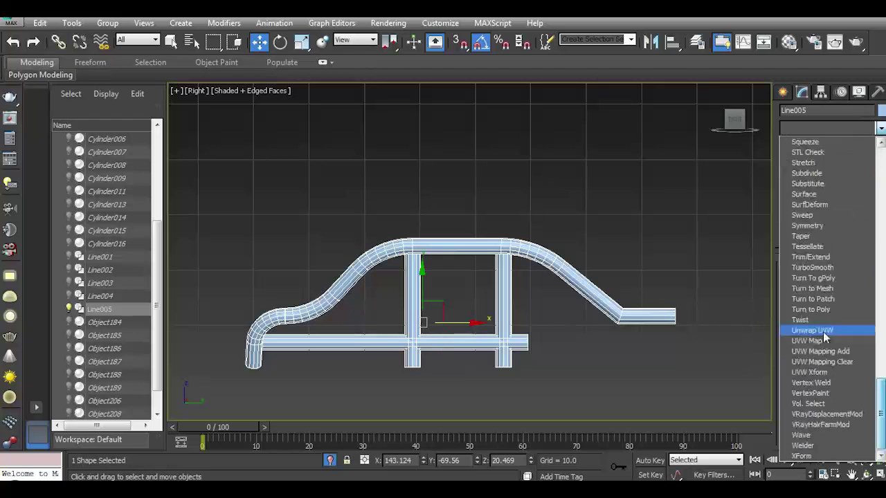
pyautogui.click(815, 228)
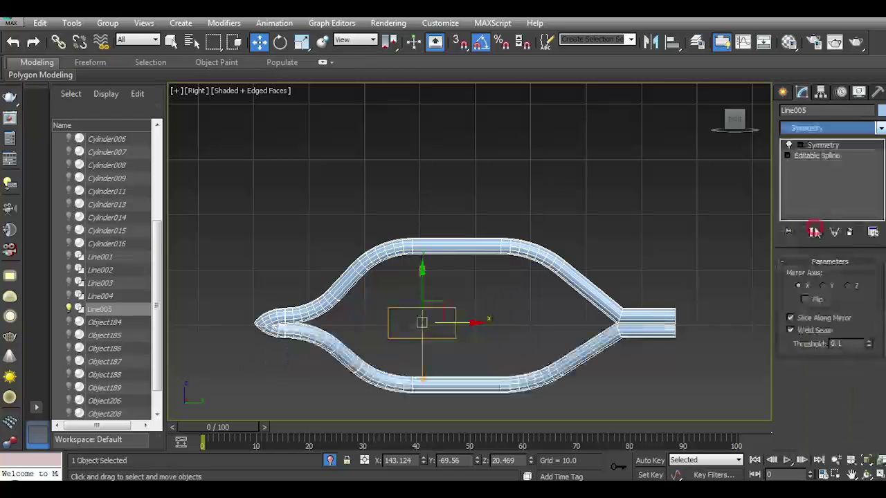
pyautogui.click(845, 286)
pyautogui.click(824, 286)
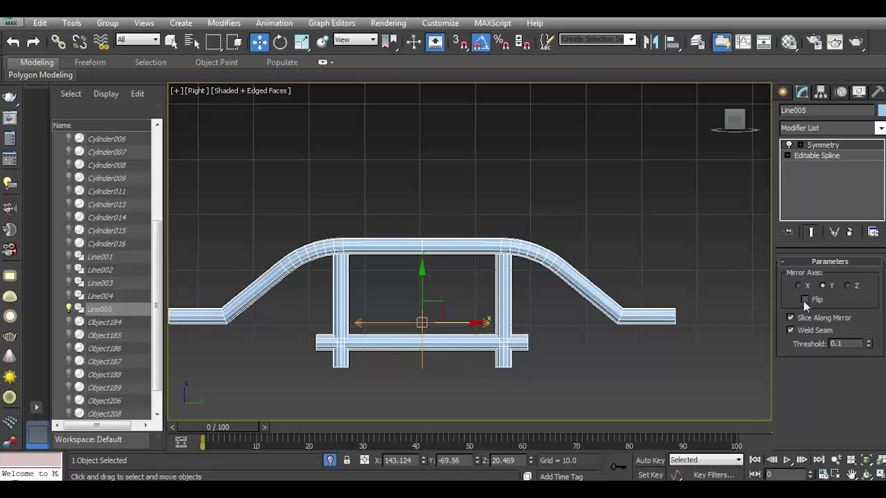
pyautogui.click(805, 299)
pyautogui.click(801, 145)
pyautogui.click(823, 155)
pyautogui.moveTo(469, 322); pyautogui.dragTo(516, 320)
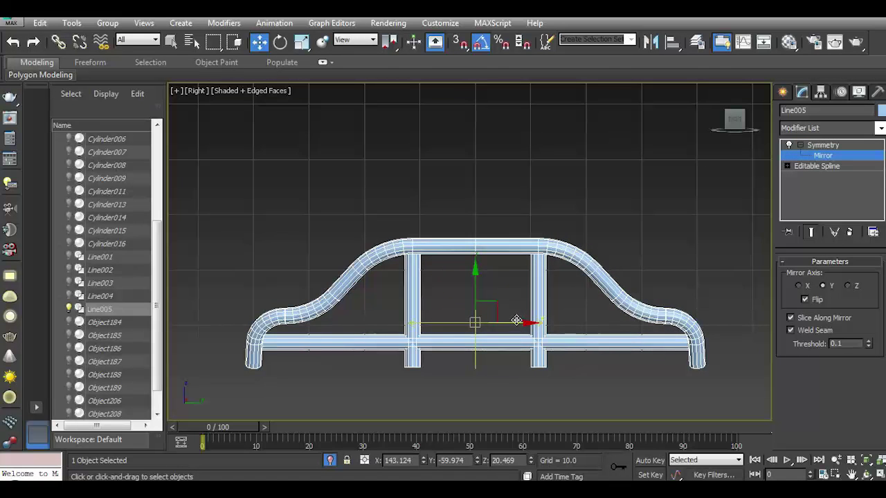
# In Perspective, turn off Flip on the Symmetry and end isolation to show the other geometry.
pyautogui.press('p')
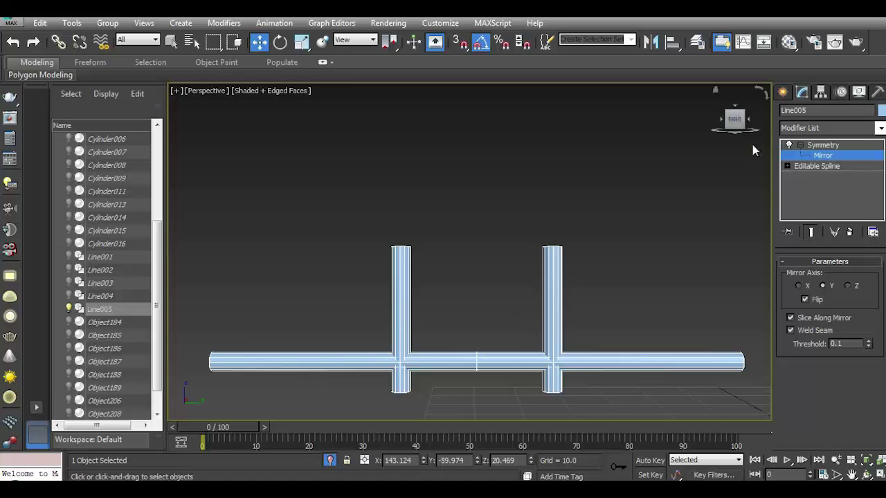
pyautogui.moveTo(751, 141); pyautogui.dragTo(487, 296)
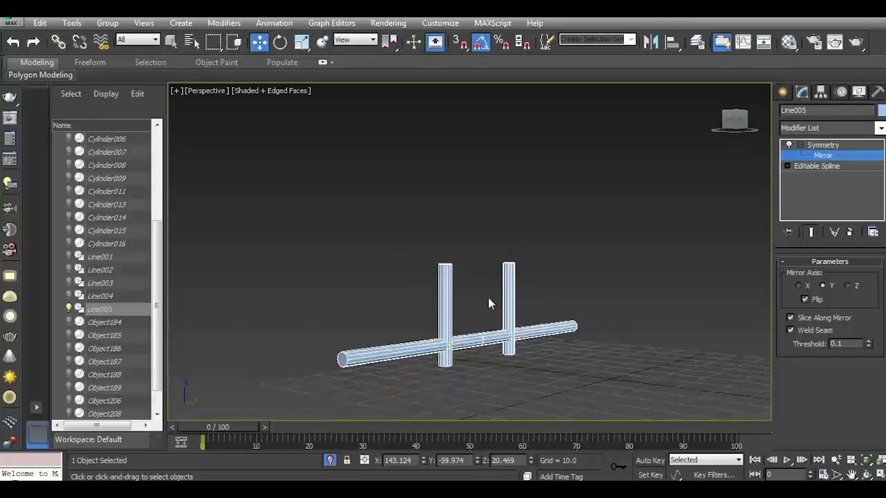
pyautogui.click(805, 299)
pyautogui.moveTo(734, 119); pyautogui.dragTo(567, 273)
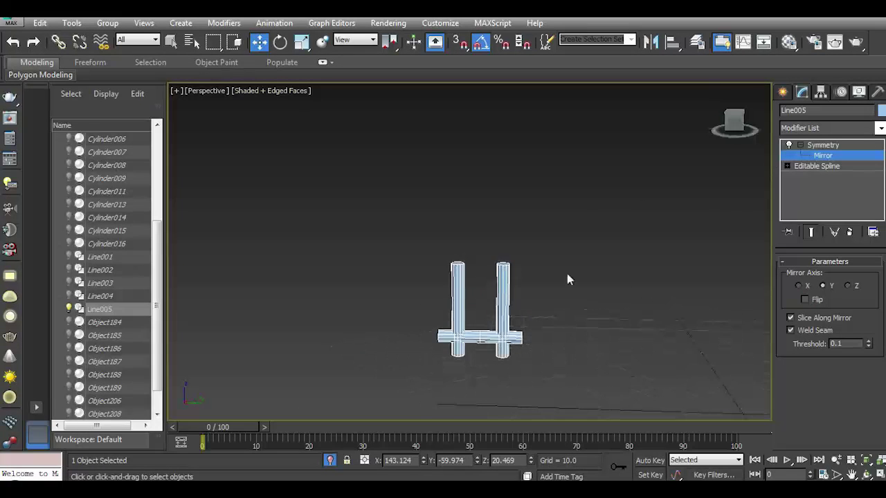
pyautogui.click(330, 460)
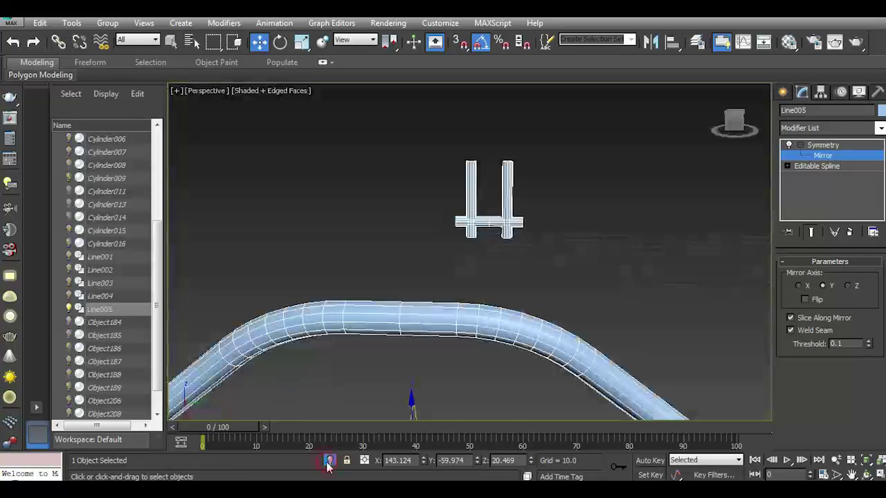
pyautogui.scroll(-3, 522, 218)
pyautogui.moveTo(734, 119); pyautogui.dragTo(609, 228)
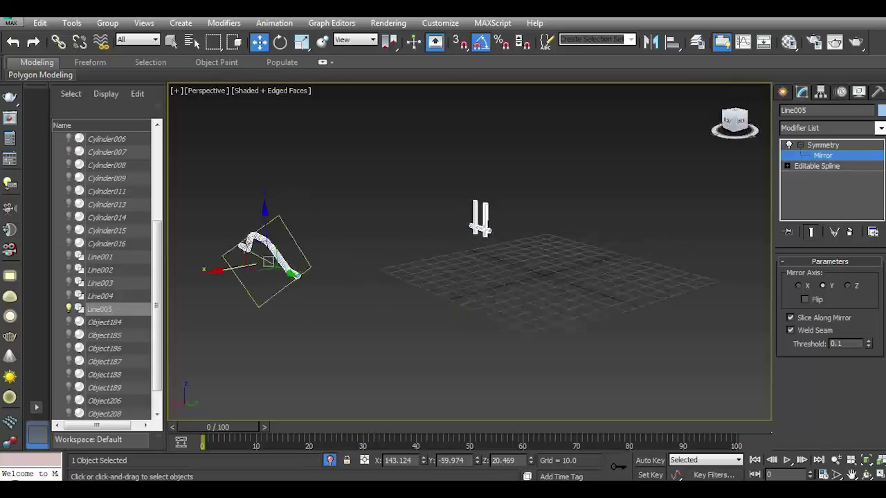
# Disable the Symmetry modifier, move a marquee-selected group of rail segments along X, and view from Top.
pyautogui.click(790, 145)
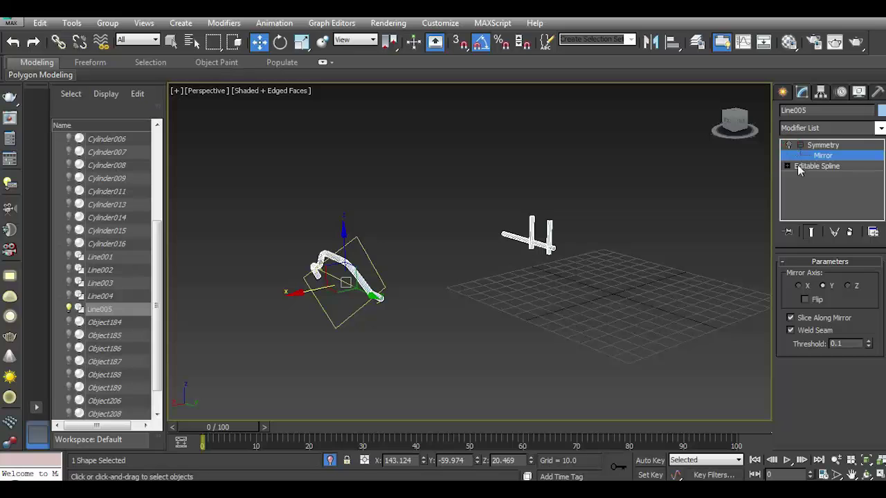
pyautogui.click(799, 167)
pyautogui.click(786, 166)
pyautogui.click(814, 187)
pyautogui.moveTo(474, 187); pyautogui.dragTo(613, 281)
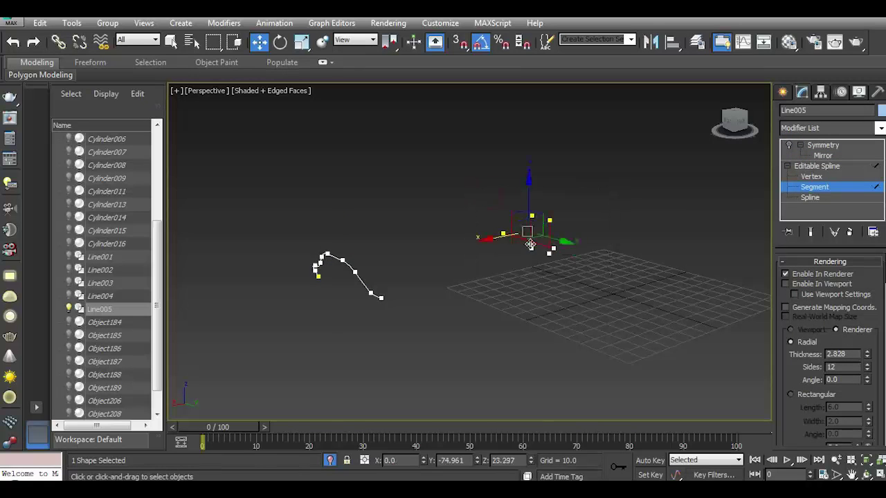
pyautogui.moveTo(500, 238); pyautogui.dragTo(295, 276)
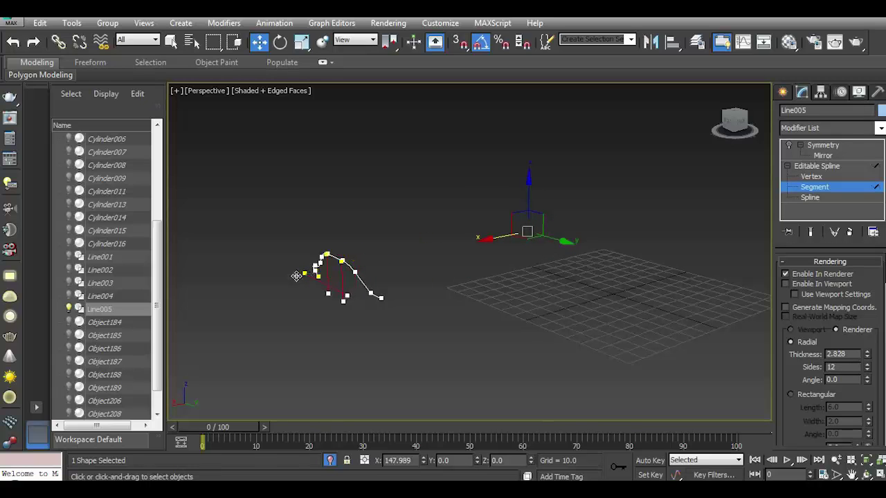
pyautogui.scroll(5, 433, 324)
pyautogui.keyDown('alt'); pyautogui.moveTo(368, 260); pyautogui.dragTo(325, 262, button='middle'); pyautogui.keyUp('alt')
pyautogui.press('t')
pyautogui.moveTo(494, 256); pyautogui.dragTo(588, 259, button='middle')
pyautogui.scroll(2, 417, 267)
# Nudge a segment sideways and move the bottom vertex right to curve the rail's end.
pyautogui.moveTo(426, 260); pyautogui.dragTo(417, 260)
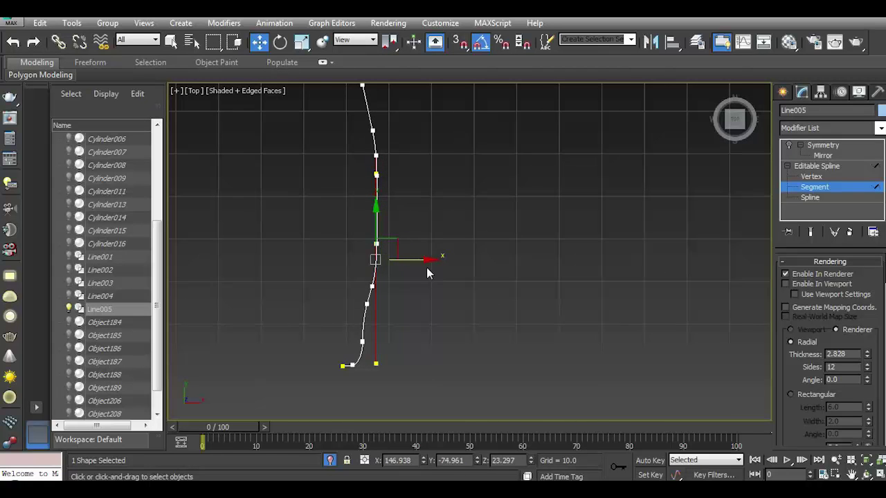
pyautogui.click(811, 177)
pyautogui.click(375, 365)
pyautogui.moveTo(376, 364); pyautogui.dragTo(391, 366)
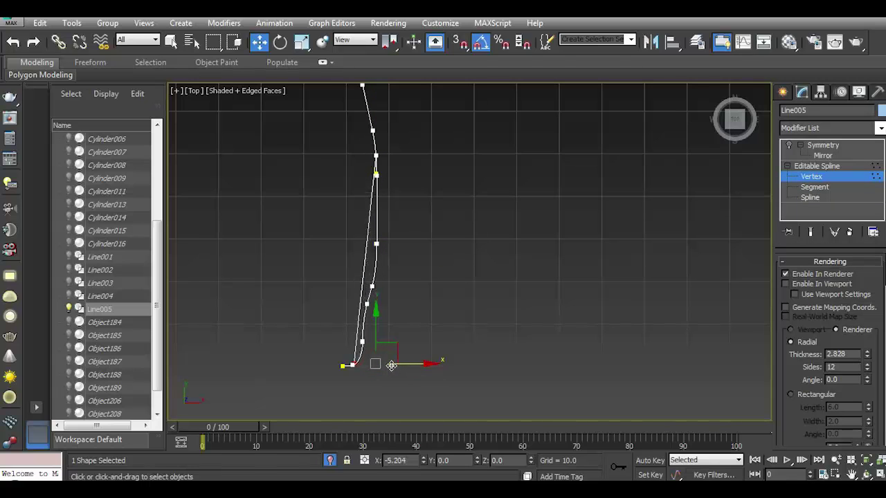
pyautogui.moveTo(391, 365); pyautogui.dragTo(392, 365)
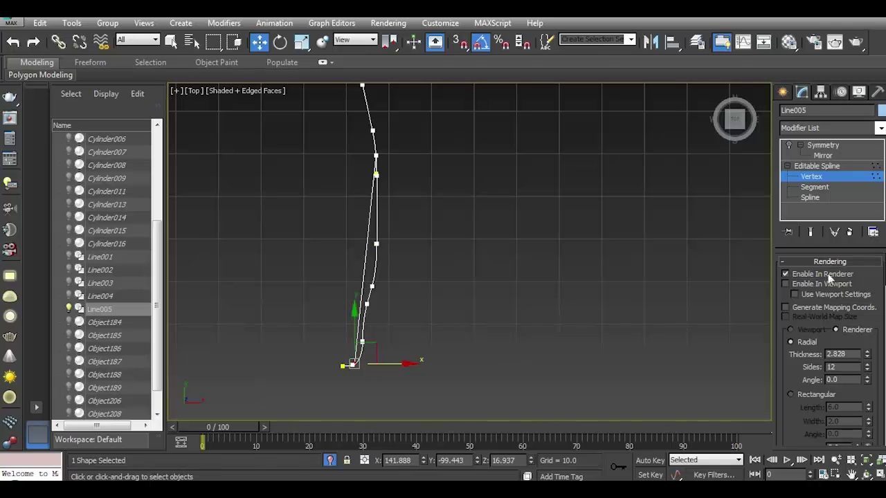
pyautogui.click(814, 187)
pyautogui.click(374, 272)
pyautogui.moveTo(884, 284); pyautogui.dragTo(875, 413)
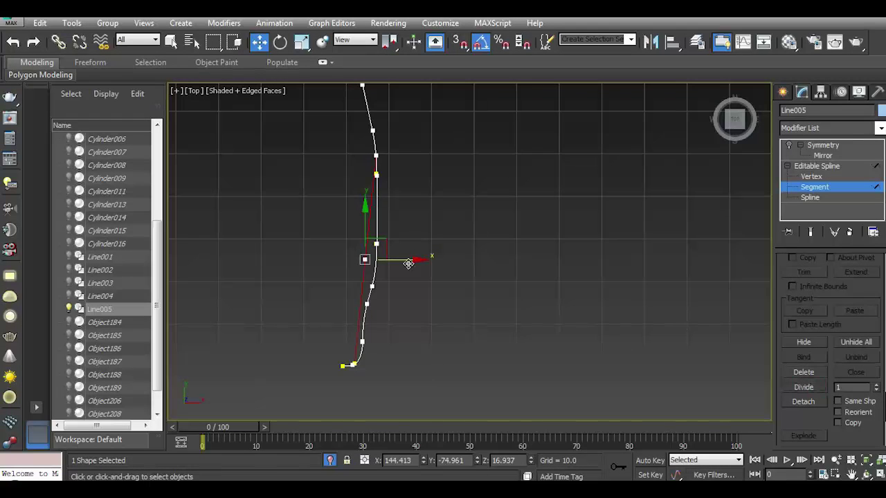
# Shift the middle vertex to straighten the upper part and Divide a segment to add a vertex.
pyautogui.click(811, 177)
pyautogui.click(365, 259)
pyautogui.moveTo(406, 259); pyautogui.dragTo(416, 259)
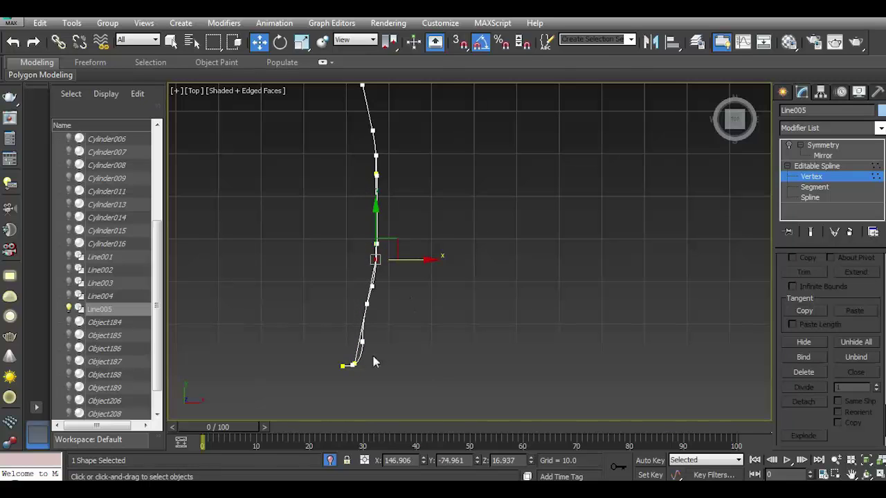
pyautogui.scroll(4, 367, 354)
pyautogui.click(837, 189)
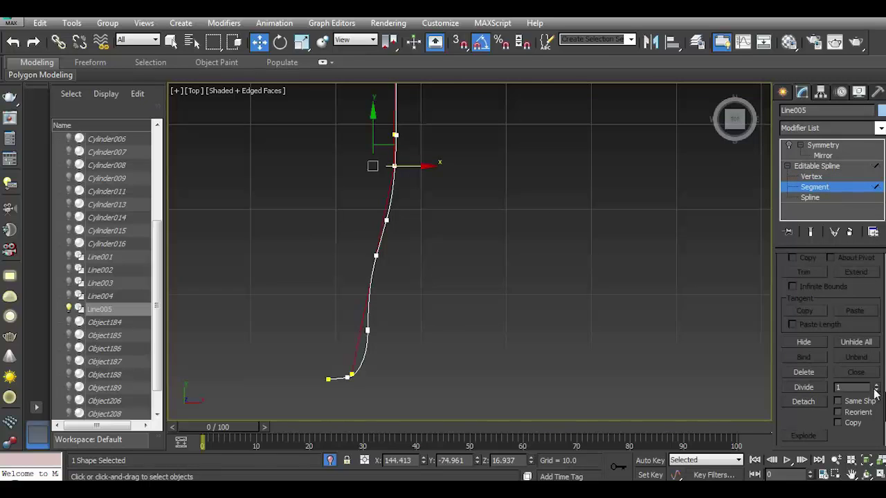
pyautogui.click(804, 388)
# Move a segment sideways, lower its vertex, then move the segments back onto the main curve.
pyautogui.press('1')
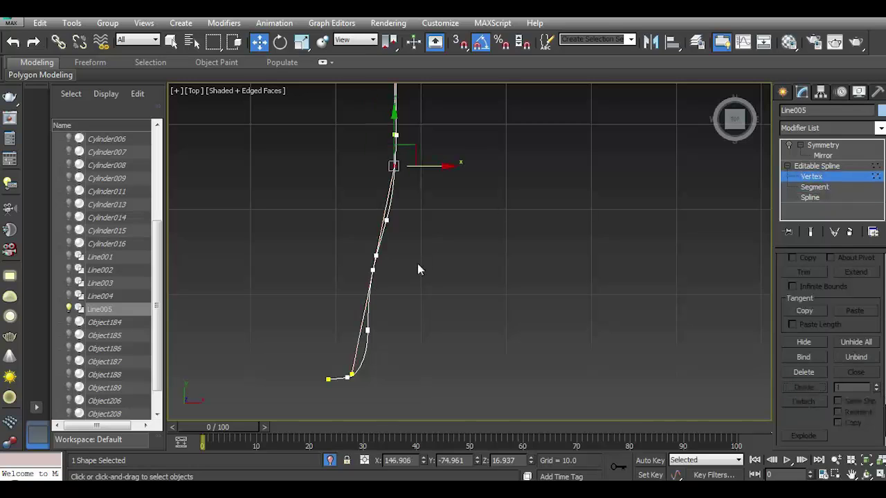
pyautogui.click(814, 187)
pyautogui.moveTo(412, 166); pyautogui.dragTo(447, 188)
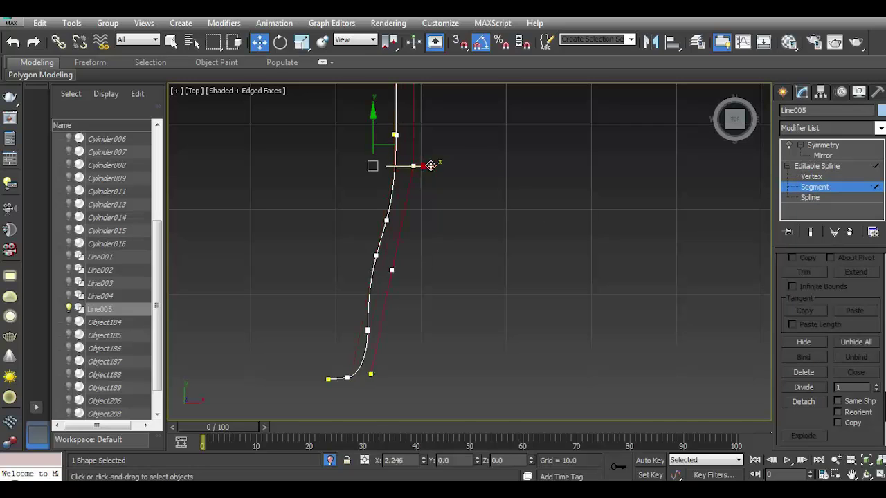
pyautogui.click(811, 177)
pyautogui.click(398, 269)
pyautogui.moveTo(400, 247)
pyautogui.mouseDown()
pyautogui.moveTo(386, 269)
pyautogui.moveTo(396, 326)
pyautogui.mouseUp()
pyautogui.click(822, 145)
pyautogui.click(811, 176)
pyautogui.click(820, 187)
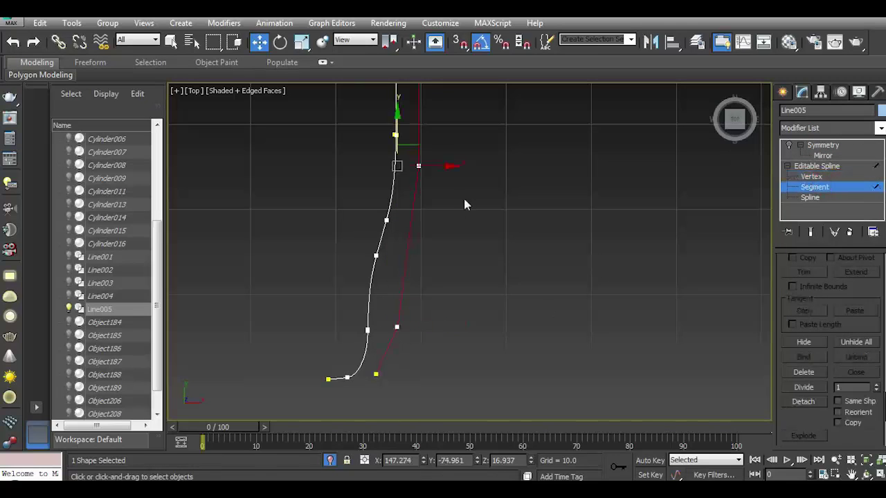
pyautogui.moveTo(442, 168); pyautogui.dragTo(418, 169)
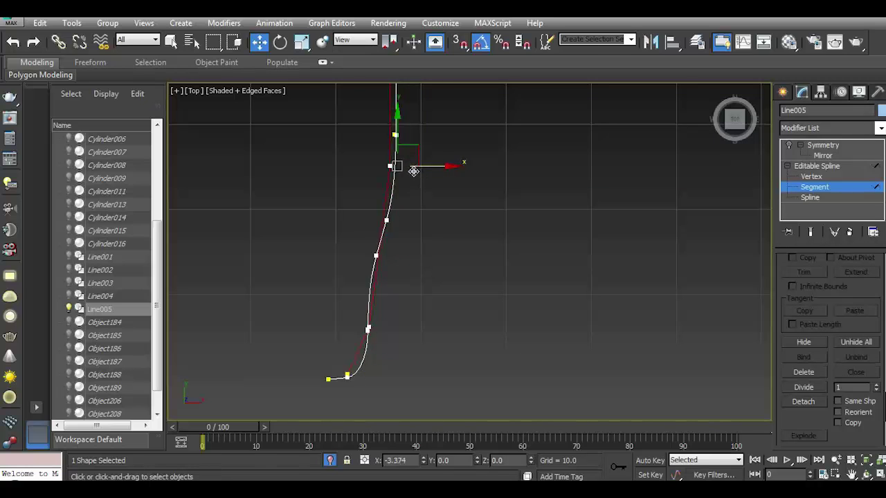
pyautogui.scroll(1, 343, 383)
pyautogui.scroll(1, 343, 383)
# Adjust the bottom tangent handle and nearby vertices to smooth the lower bend.
pyautogui.press('1')
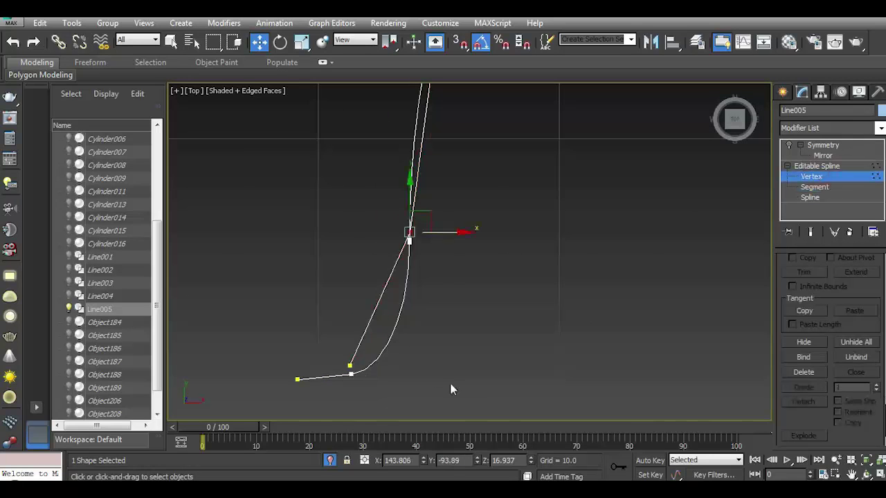
pyautogui.moveTo(350, 366); pyautogui.dragTo(392, 369)
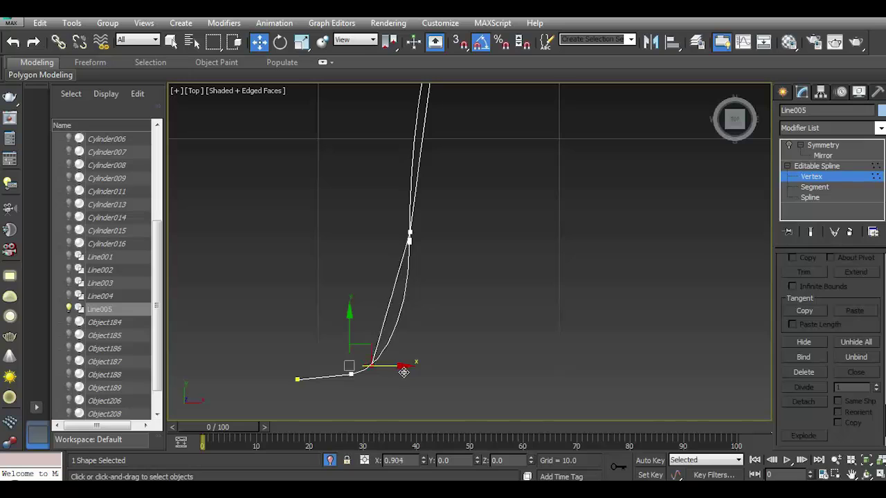
pyautogui.moveTo(445, 233); pyautogui.dragTo(465, 232)
pyautogui.moveTo(430, 199); pyautogui.dragTo(423, 237)
pyautogui.moveTo(475, 274); pyautogui.dragTo(455, 269)
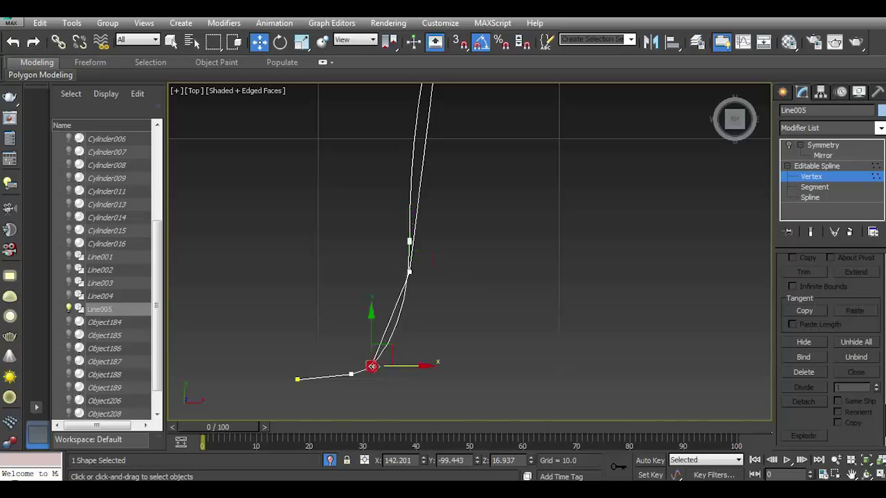
pyautogui.moveTo(416, 368); pyautogui.dragTo(430, 369)
pyautogui.moveTo(392, 323); pyautogui.dragTo(393, 318)
pyautogui.keyDown('alt'); pyautogui.moveTo(437, 315); pyautogui.dragTo(442, 321, button='middle'); pyautogui.keyUp('alt')
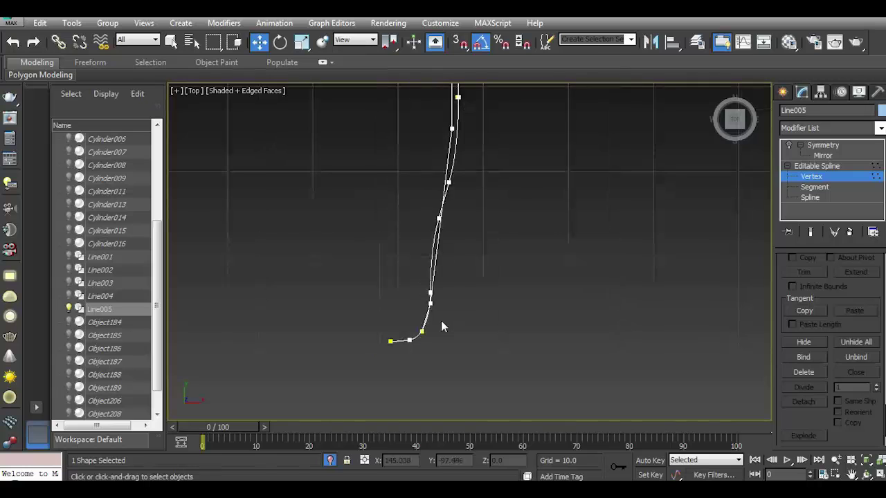
pyautogui.moveTo(733, 121)
pyautogui.mouseDown()
pyautogui.moveTo(642, 139)
pyautogui.moveTo(482, 254)
pyautogui.moveTo(490, 297)
pyautogui.moveTo(482, 309)
pyautogui.mouseUp()
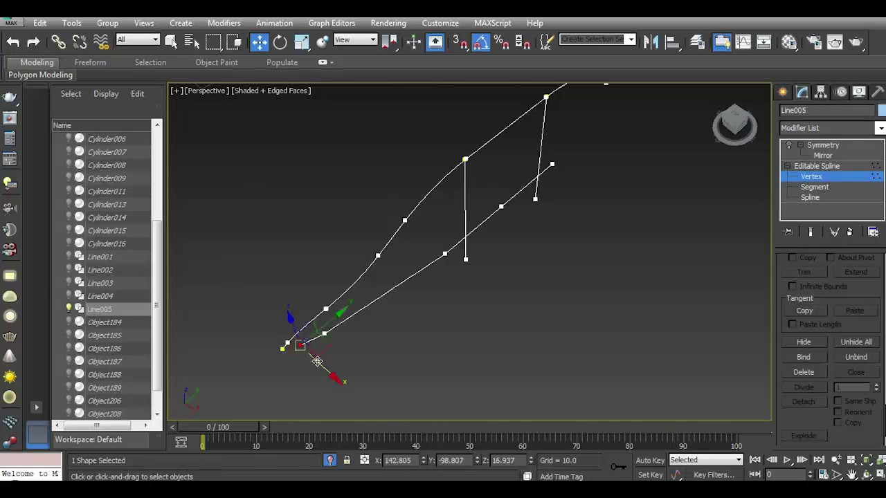
# Nudge the corner vertex and set the tube rendering thickness to 2.658.
pyautogui.moveTo(308, 358); pyautogui.dragTo(302, 352)
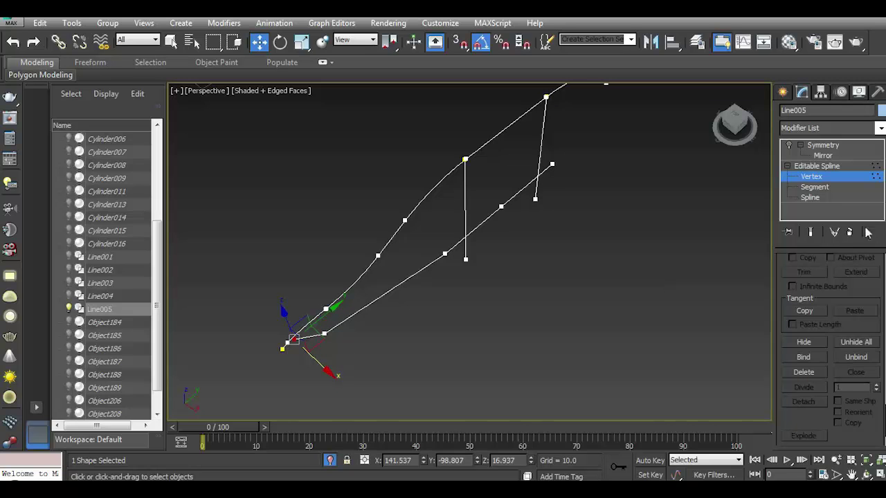
pyautogui.scroll(2, 274, 327)
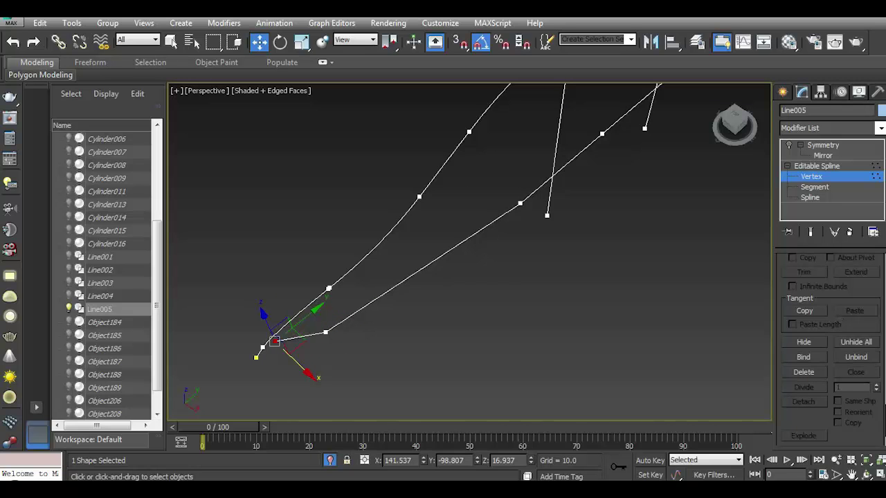
pyautogui.scroll(5, 826, 312)
pyautogui.scroll(3, 827, 290)
pyautogui.click(800, 276)
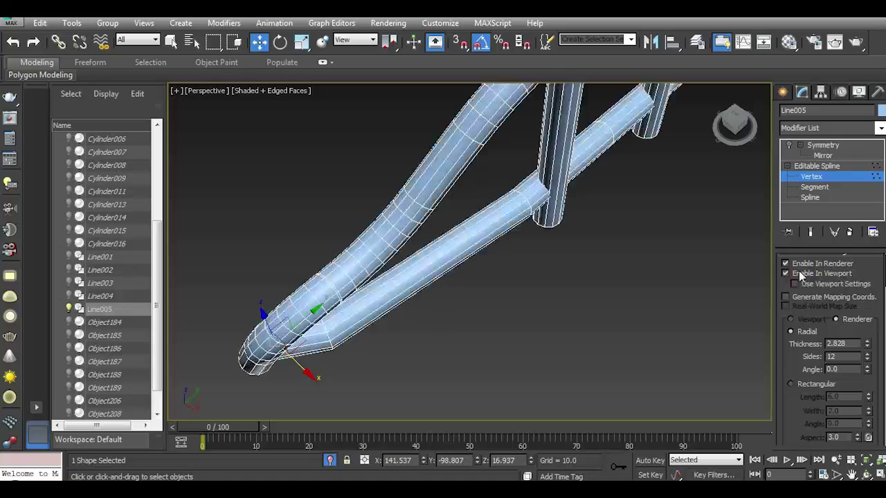
pyautogui.moveTo(867, 347); pyautogui.dragTo(871, 347)
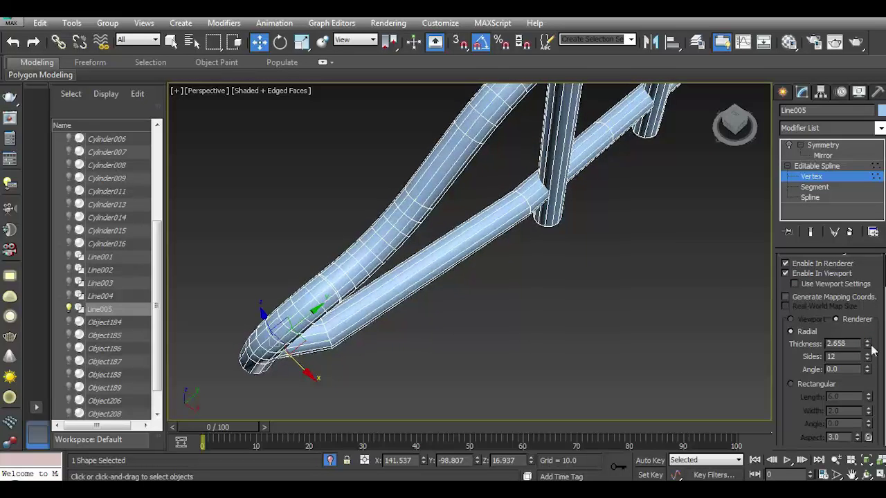
pyautogui.click(825, 274)
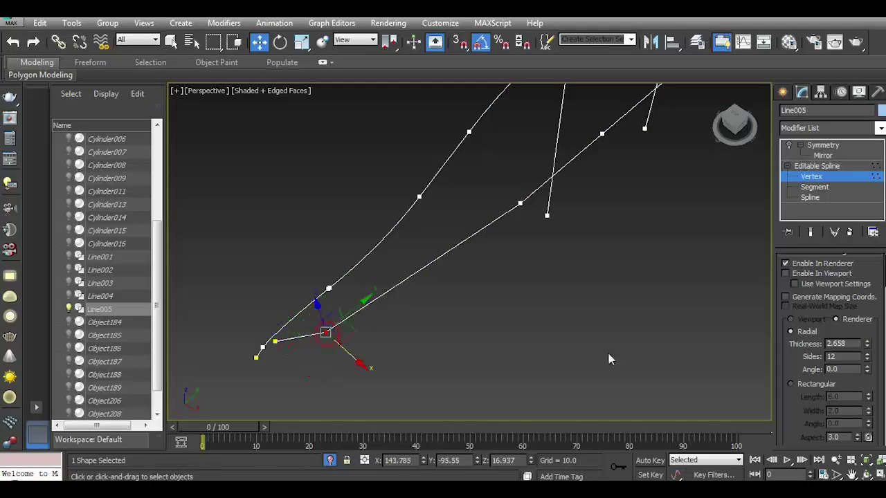
# Fillet the corner vertex and re-show the tubes to inspect the mirrored frame.
pyautogui.scroll(-5, 876, 284)
pyautogui.scroll(-5, 875, 290)
pyautogui.scroll(-5, 876, 312)
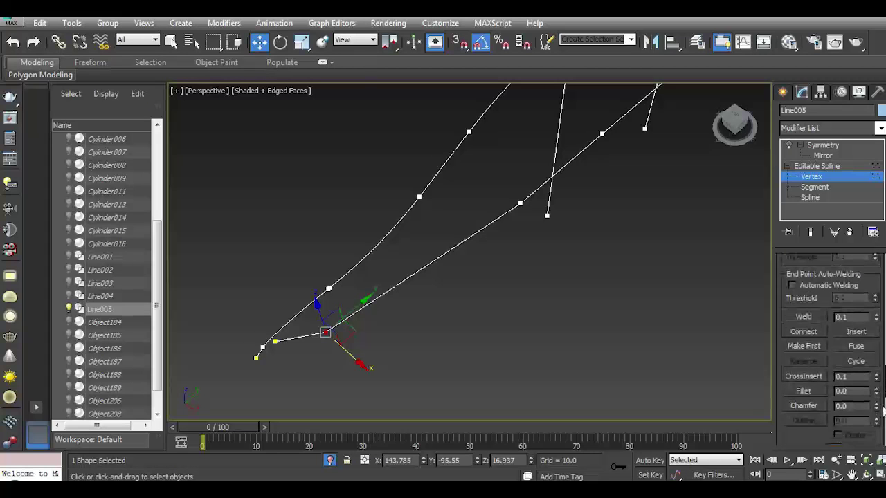
pyautogui.click(876, 388)
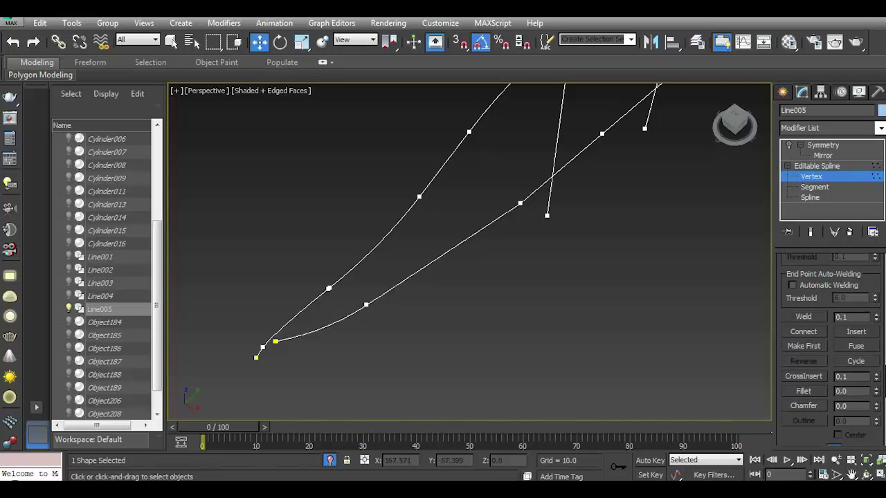
pyautogui.scroll(10, 841, 277)
pyautogui.click(841, 272)
pyautogui.keyDown('alt'); pyautogui.moveTo(752, 228); pyautogui.dragTo(447, 384, button='middle'); pyautogui.keyUp('alt')
pyautogui.click(821, 155)
pyautogui.moveTo(739, 130); pyautogui.dragTo(736, 126)
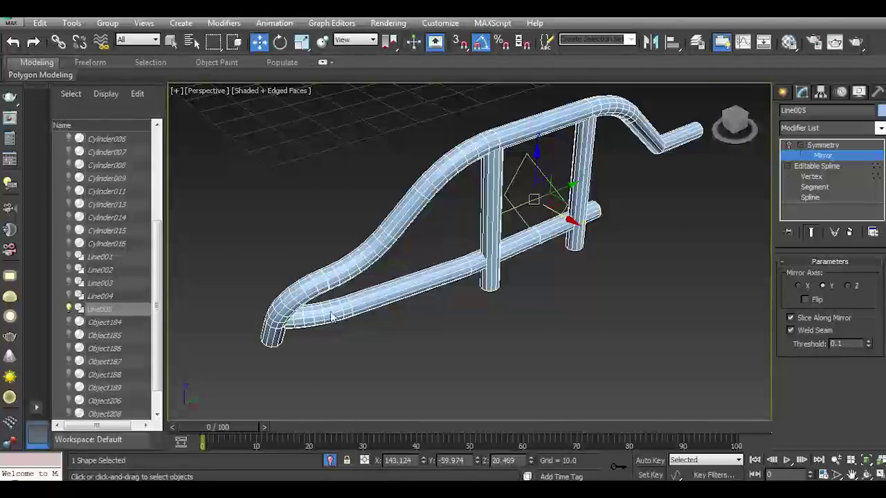
# Reposition the corner and lower-rail vertices, then exit vertex mode and show the rail as solid tubes.
pyautogui.click(815, 169)
pyautogui.click(815, 176)
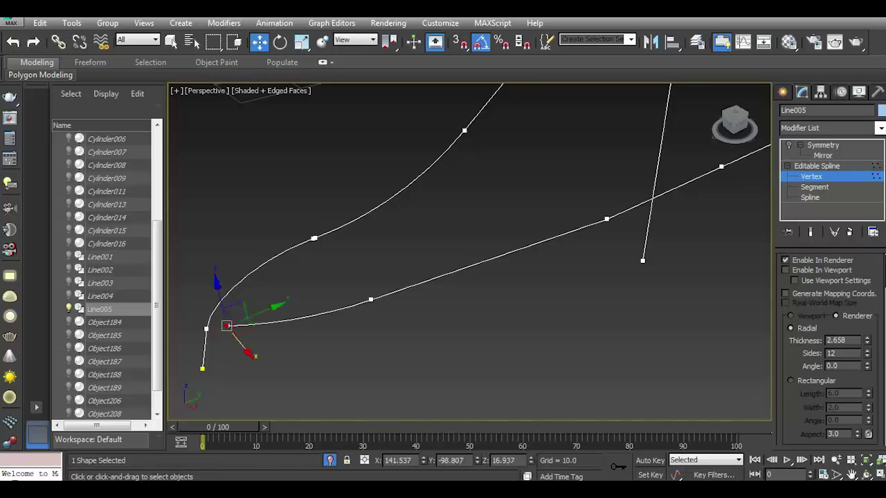
pyautogui.moveTo(250, 354)
pyautogui.mouseDown()
pyautogui.moveTo(265, 371)
pyautogui.moveTo(252, 355)
pyautogui.moveTo(261, 328)
pyautogui.moveTo(223, 345)
pyautogui.mouseUp()
pyautogui.click(370, 300)
pyautogui.moveTo(330, 317); pyautogui.dragTo(321, 311)
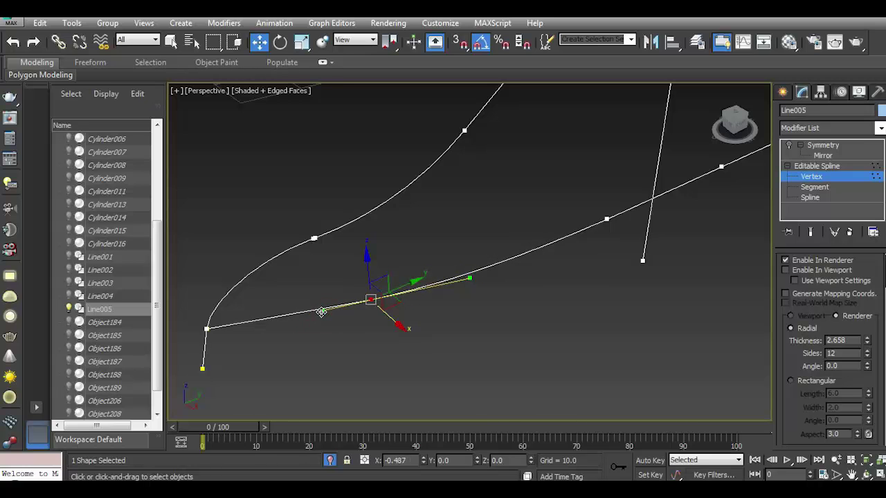
pyautogui.click(832, 177)
pyautogui.click(810, 271)
pyautogui.scroll(-5, 534, 335)
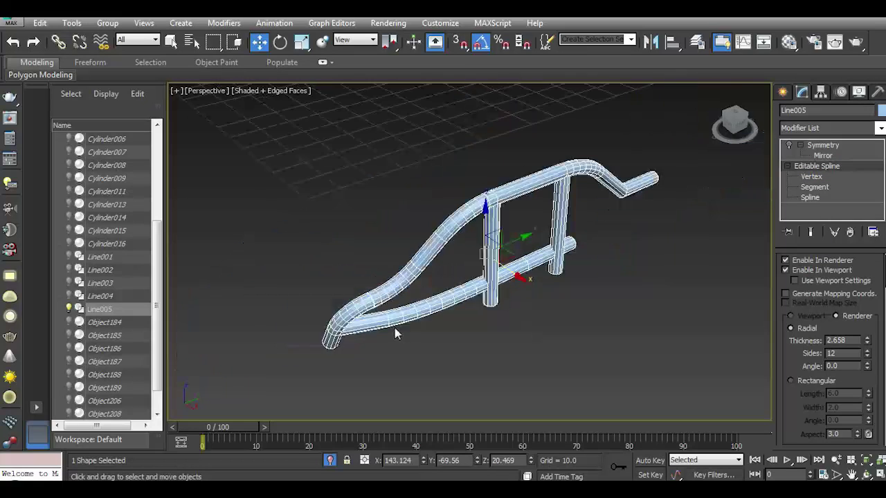
pyautogui.scroll(-3, 394, 327)
# Set Line005's object colour to black.
pyautogui.click(789, 41)
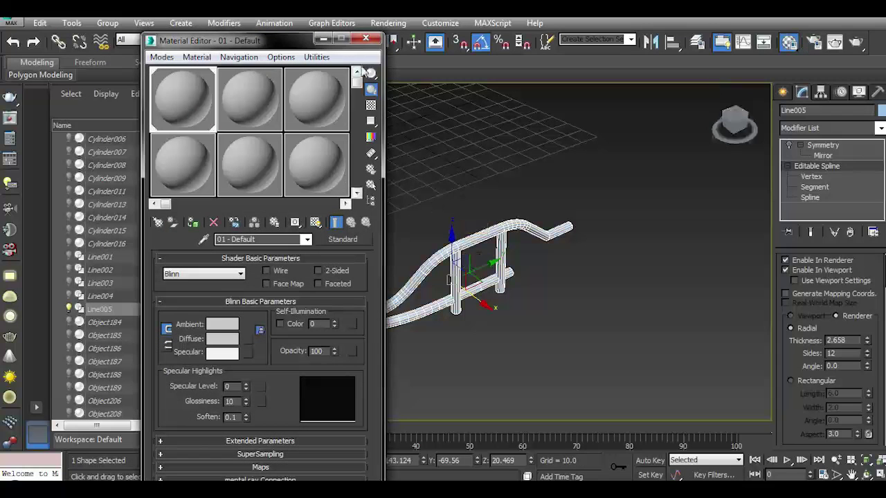
pyautogui.click(366, 38)
pyautogui.click(880, 110)
pyautogui.click(510, 319)
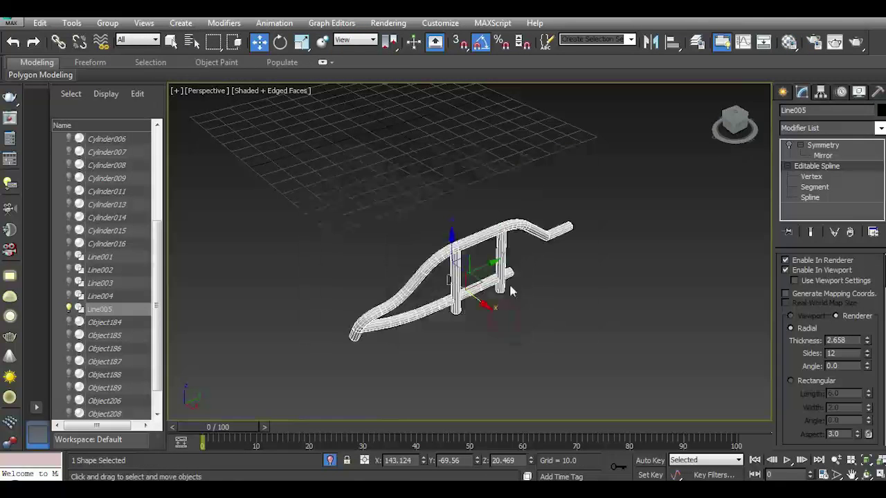
# Toggle the rail's Symmetry modifier and check Flip on its Mirror so the halves join.
pyautogui.click(830, 146)
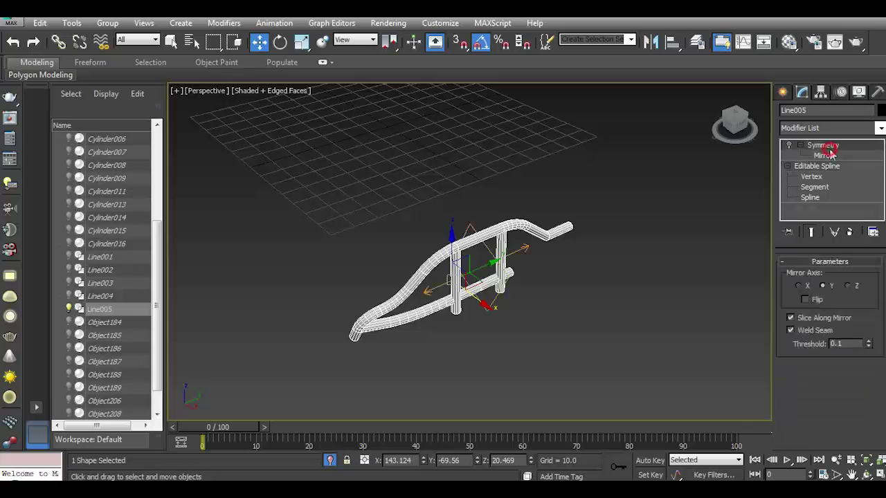
pyautogui.click(796, 152)
pyautogui.click(816, 146)
pyautogui.click(790, 145)
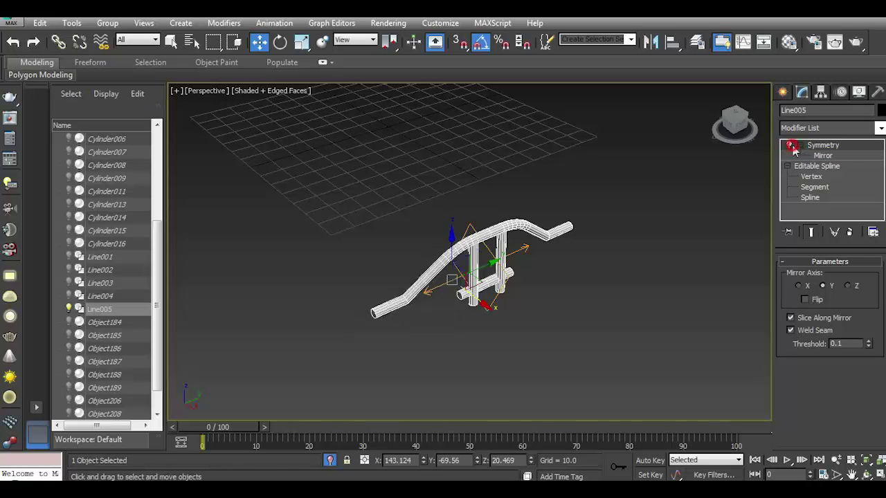
pyautogui.click(823, 156)
pyautogui.click(804, 299)
pyautogui.moveTo(735, 124)
pyautogui.mouseDown()
pyautogui.moveTo(716, 128)
pyautogui.moveTo(734, 125)
pyautogui.mouseUp()
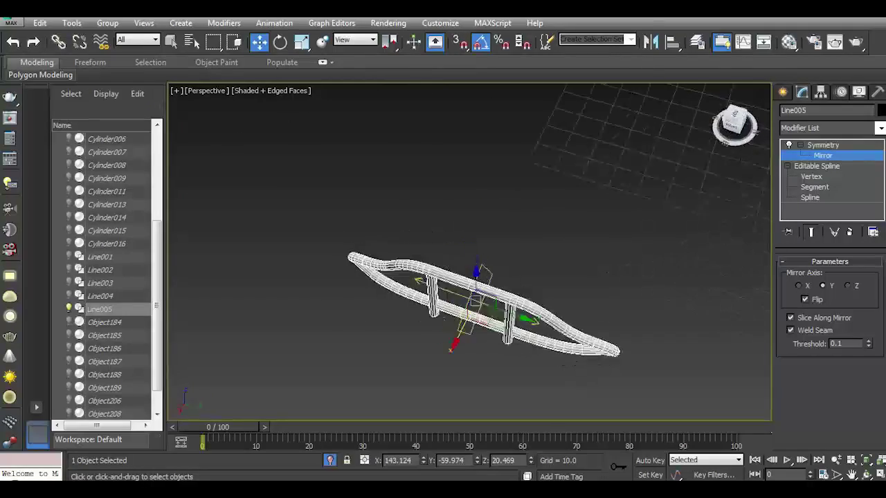
pyautogui.click(330, 460)
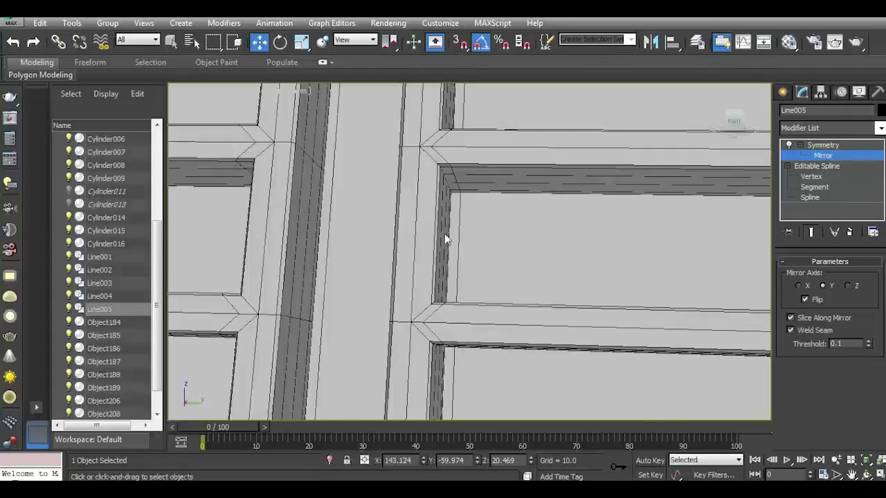
# Exit isolation, frame Line005, and slide two lower rail vertices left along X.
pyautogui.hotkey('alt', 'q')
pyautogui.moveTo(734, 122); pyautogui.dragTo(723, 126)
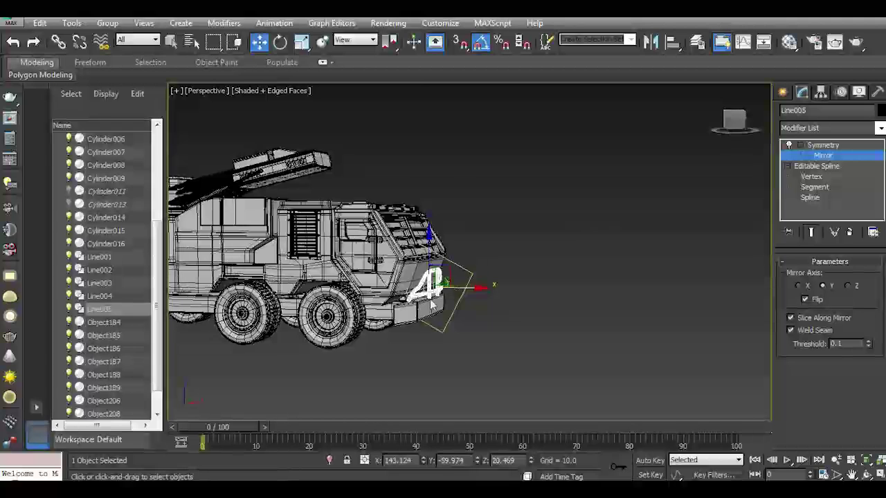
pyautogui.press('z')
pyautogui.click(808, 177)
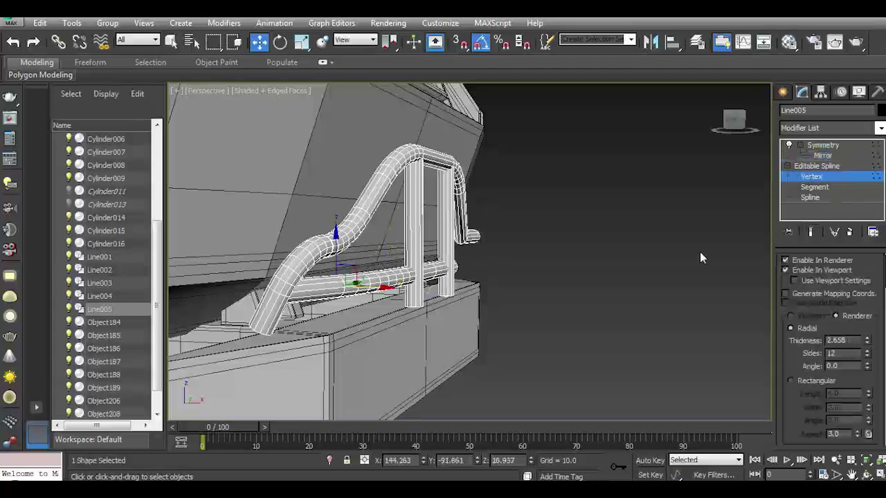
pyautogui.click(804, 273)
pyautogui.click(413, 304)
pyautogui.click(446, 296)
pyautogui.moveTo(471, 294); pyautogui.dragTo(458, 291)
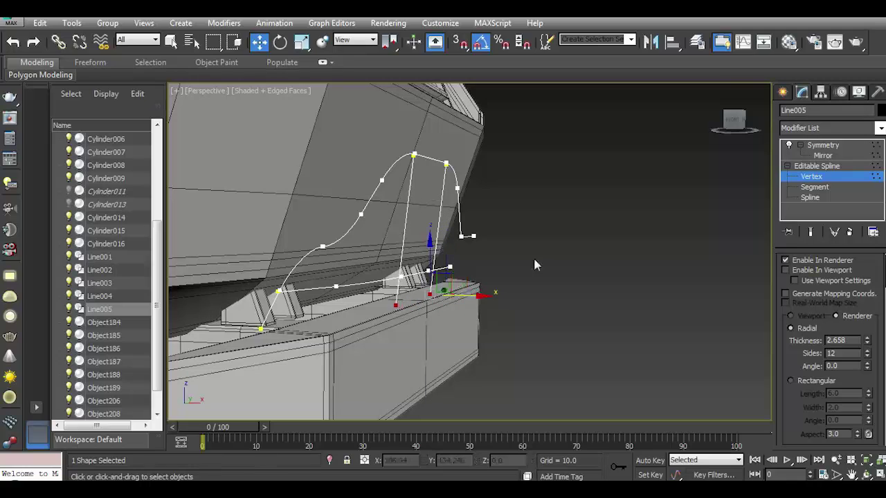
# Select the rail vertices near the bumper and toggle tube display to check the fit.
pyautogui.keyDown('alt'); pyautogui.moveTo(534, 265); pyautogui.dragTo(377, 333, button='middle'); pyautogui.keyUp('alt')
pyautogui.click(377, 330)
pyautogui.keyDown('ctrl'); pyautogui.click(495, 225); pyautogui.keyUp('ctrl')
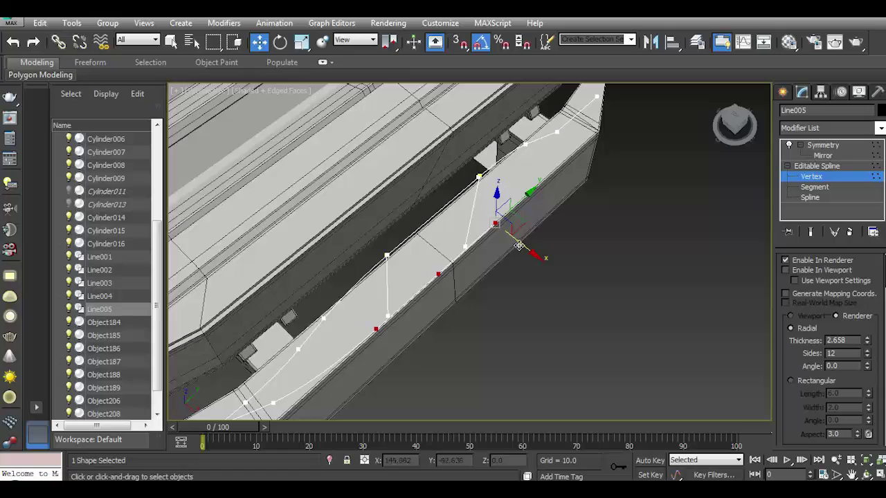
pyautogui.click(824, 276)
pyautogui.moveTo(734, 124); pyautogui.dragTo(706, 138)
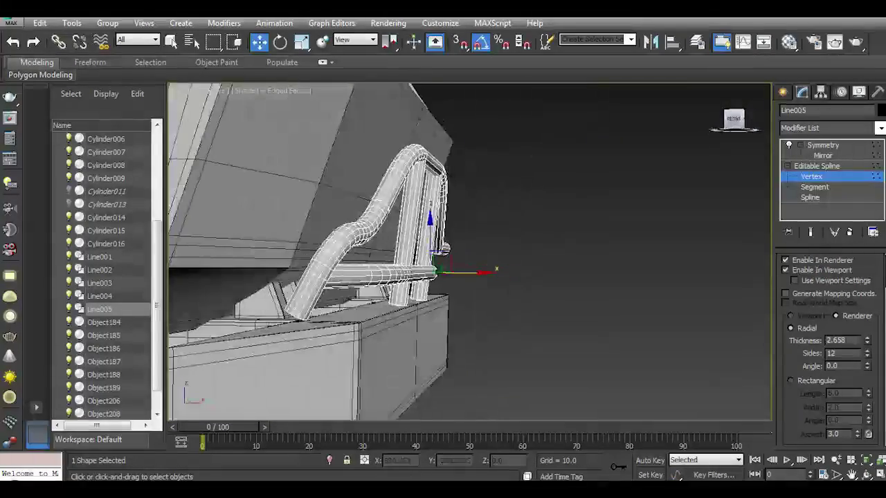
pyautogui.click(786, 270)
# Shift a lower-rail vertex slightly left, select the two lower vertices, and check the tube against the bumper.
pyautogui.moveTo(364, 275); pyautogui.dragTo(357, 289)
pyautogui.moveTo(404, 321); pyautogui.dragTo(399, 320)
pyautogui.moveTo(488, 287)
pyautogui.mouseDown()
pyautogui.moveTo(543, 261)
pyautogui.moveTo(565, 281)
pyautogui.mouseUp()
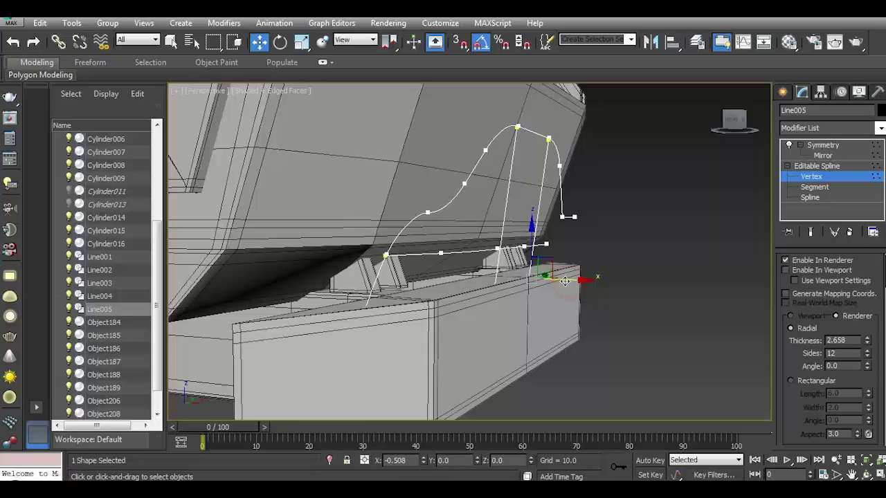
pyautogui.click(813, 271)
pyautogui.moveTo(738, 130); pyautogui.dragTo(431, 300)
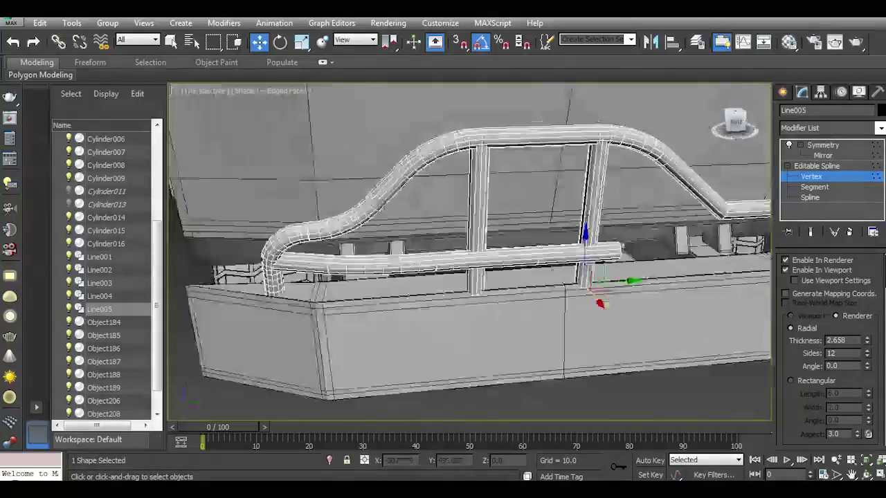
pyautogui.scroll(-2, 431, 299)
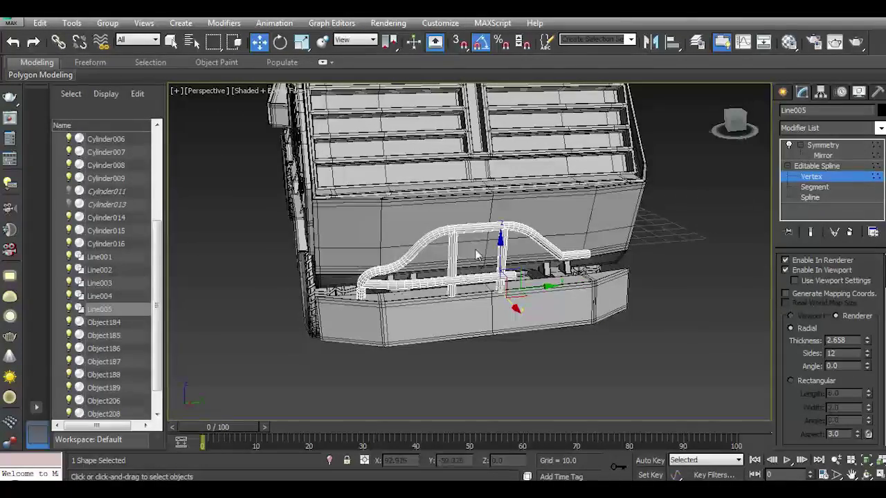
pyautogui.moveTo(737, 136); pyautogui.dragTo(734, 123)
pyautogui.click(827, 156)
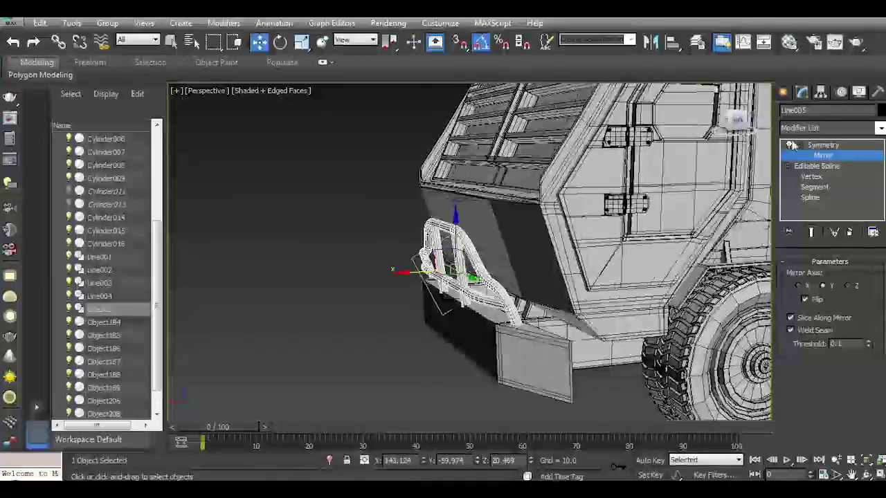
# Tilt the guard about 4.26° on Y and adjust its scale, returning it near 100.
pyautogui.click(281, 42)
pyautogui.click(480, 42)
pyautogui.moveTo(415, 231); pyautogui.dragTo(406, 228)
pyautogui.click(301, 42)
pyautogui.moveTo(432, 257); pyautogui.dragTo(430, 243)
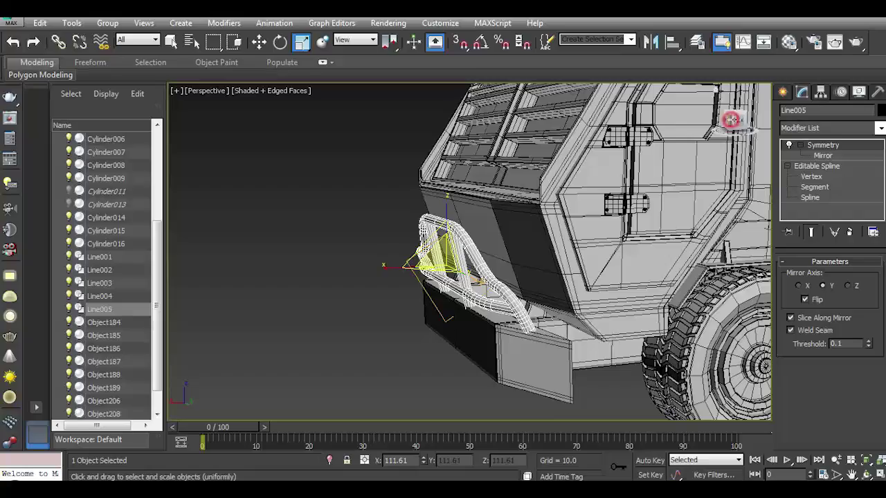
pyautogui.moveTo(730, 119); pyautogui.dragTo(698, 132)
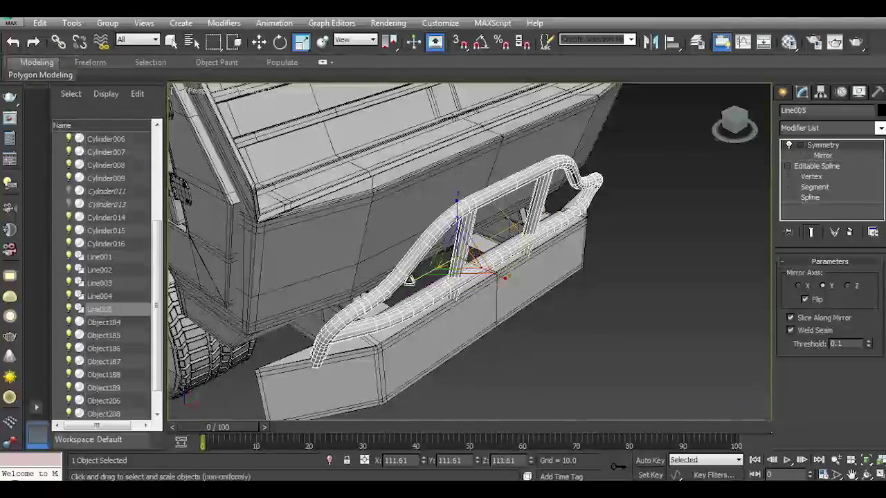
pyautogui.moveTo(410, 279); pyautogui.dragTo(411, 286)
pyautogui.moveTo(457, 208); pyautogui.dragTo(477, 219)
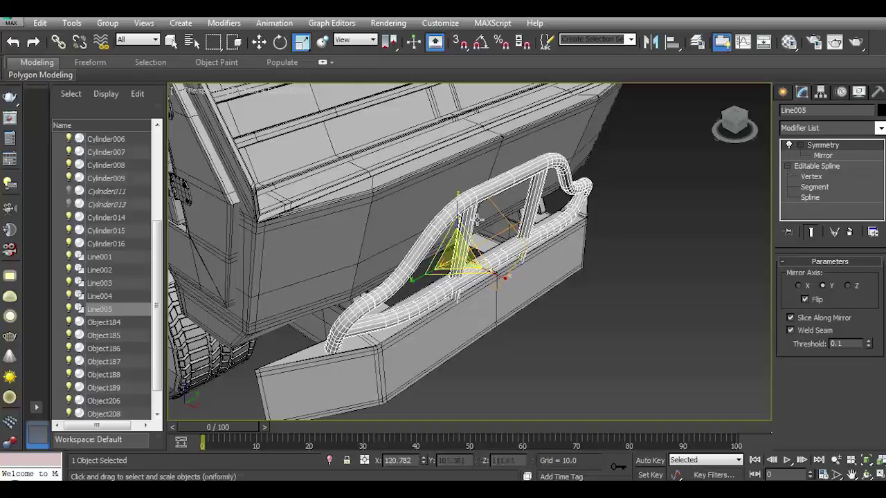
pyautogui.moveTo(751, 125); pyautogui.dragTo(747, 119)
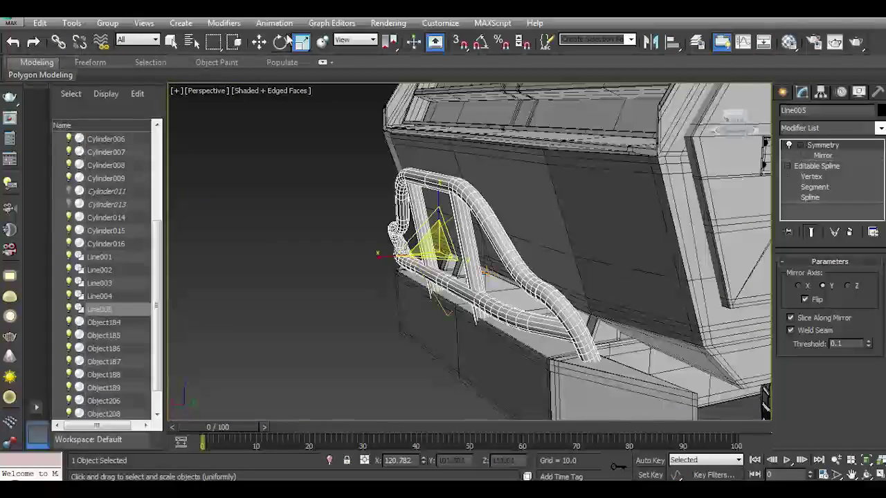
# Nudge the guard slightly along X against the front bumper.
pyautogui.click(258, 41)
pyautogui.moveTo(405, 255); pyautogui.dragTo(409, 254)
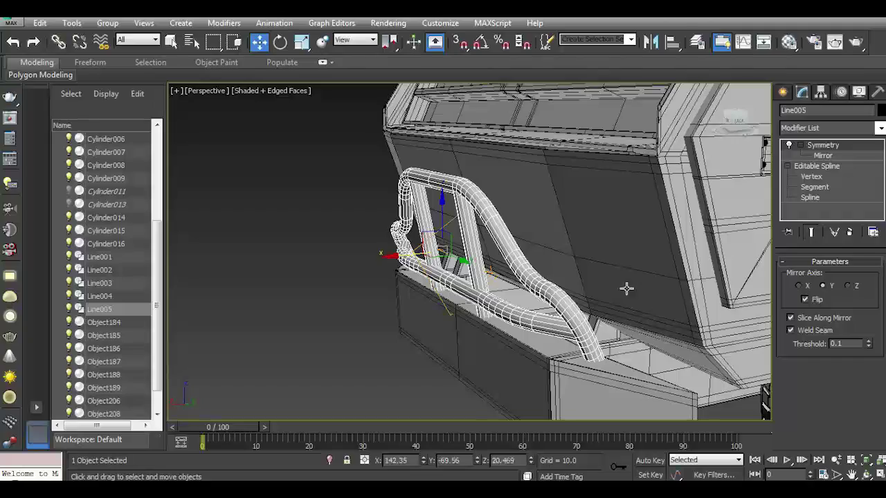
pyautogui.moveTo(730, 123); pyautogui.dragTo(562, 225)
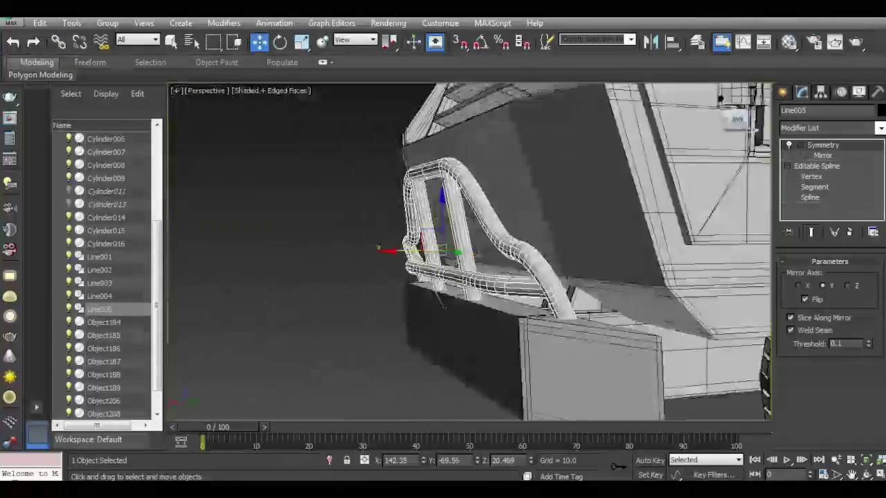
pyautogui.scroll(-5, 561, 226)
# Deselect and inspect the truck, then reselect Line005 and show it as a thin spline.
pyautogui.hotkey('ctrl', 'd')
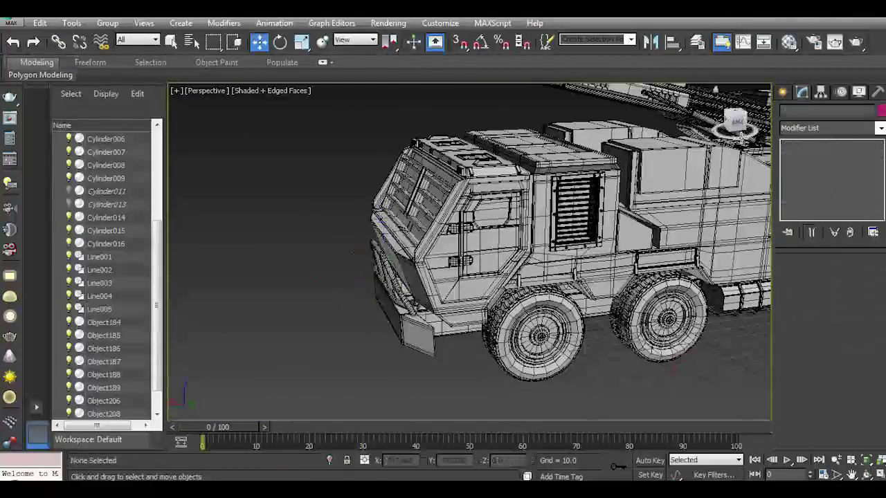
pyautogui.moveTo(734, 122); pyautogui.dragTo(678, 128)
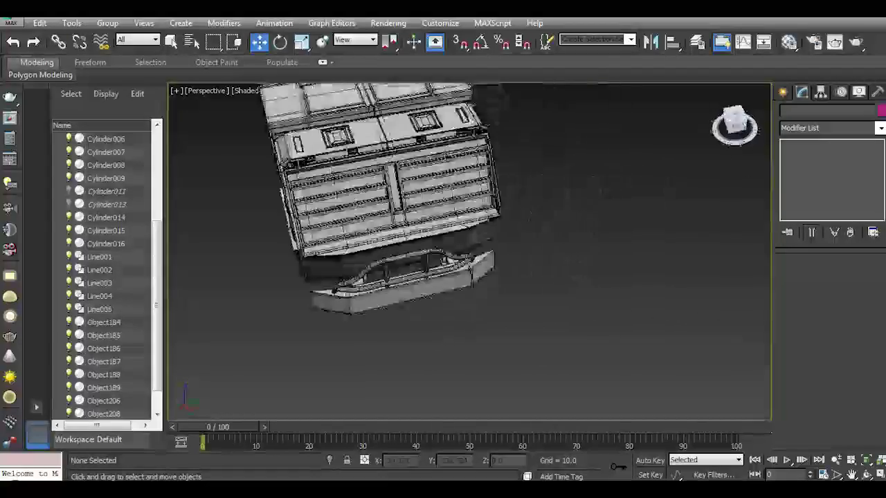
pyautogui.moveTo(734, 123); pyautogui.dragTo(384, 218)
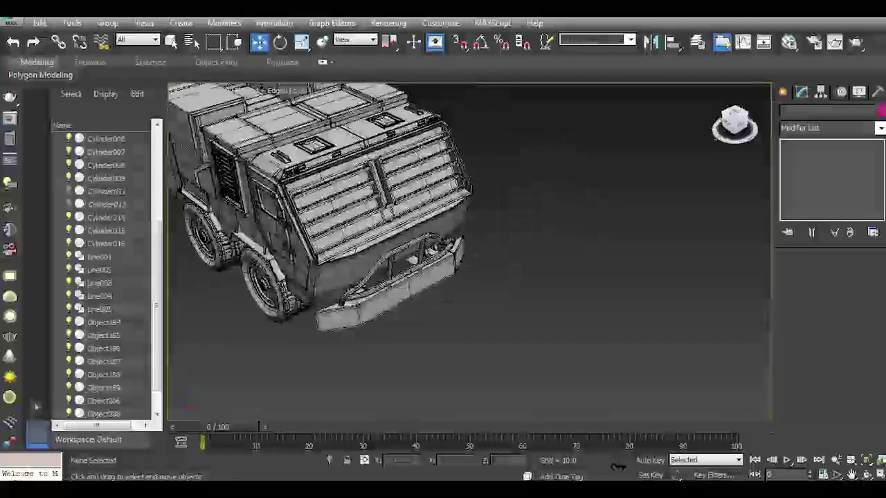
pyautogui.scroll(5, 385, 219)
pyautogui.click(442, 230)
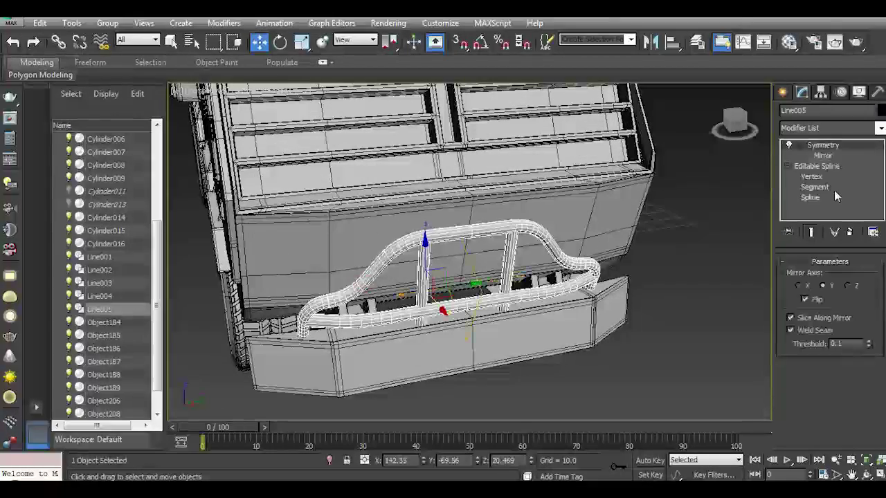
pyautogui.click(815, 271)
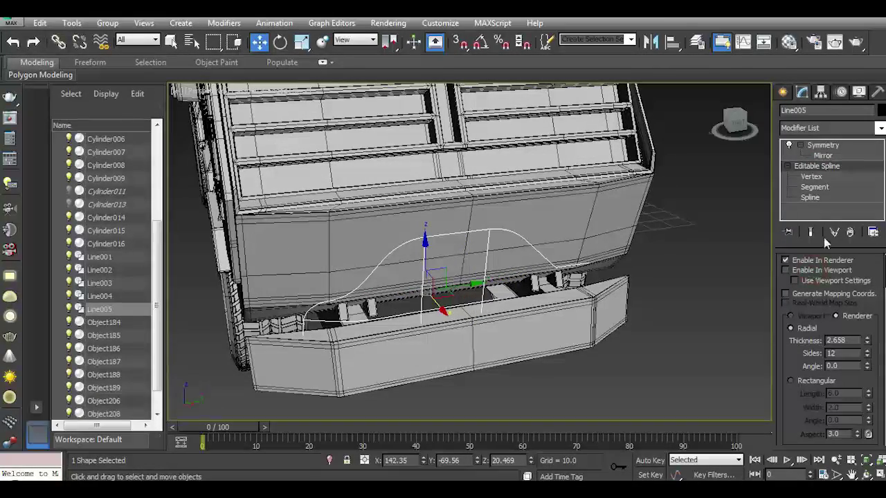
# Inspect the rail's lower end vertex, then restore tube display and select the Symmetry mirror.
pyautogui.click(812, 177)
pyautogui.scroll(4, 373, 294)
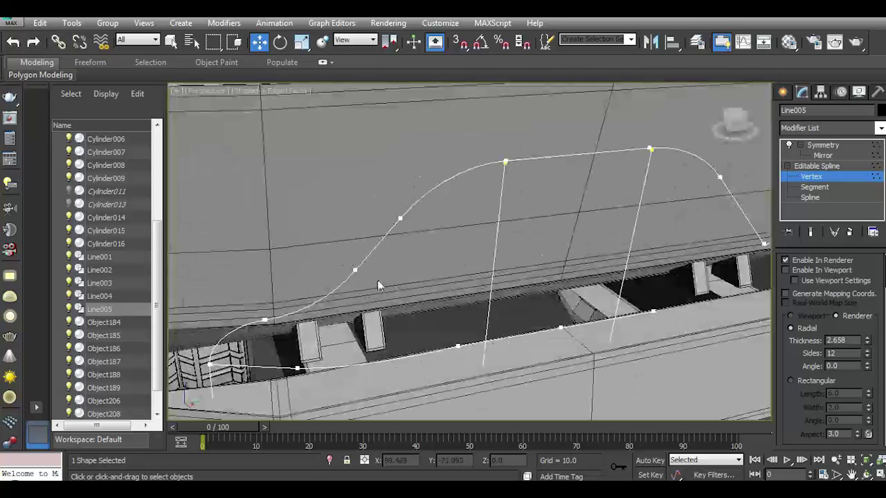
pyautogui.click(264, 321)
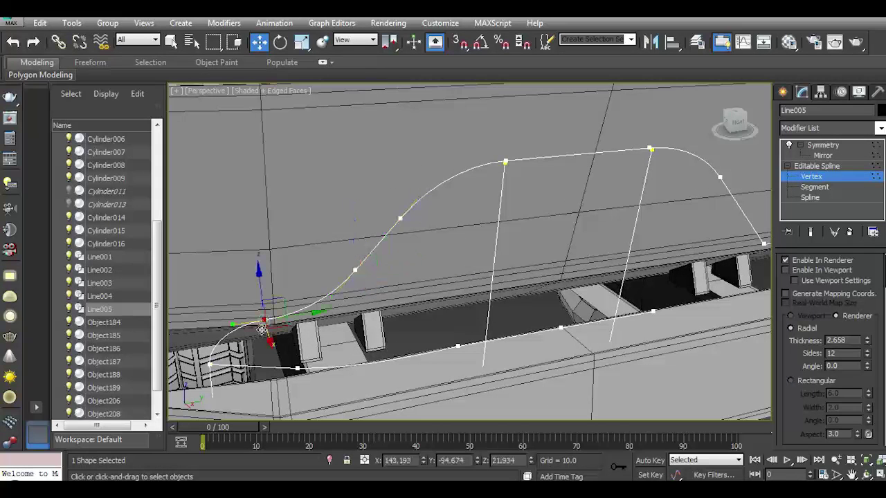
pyautogui.scroll(-5, 321, 311)
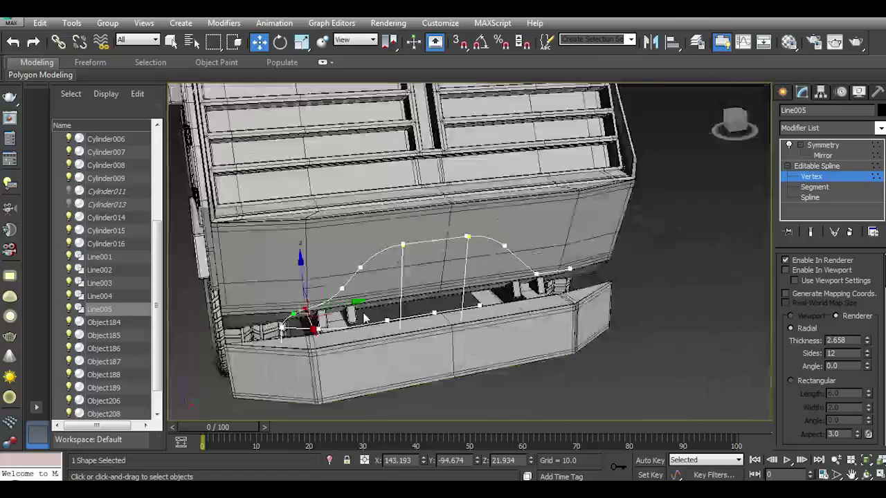
pyautogui.scroll(2, 365, 330)
pyautogui.click(816, 166)
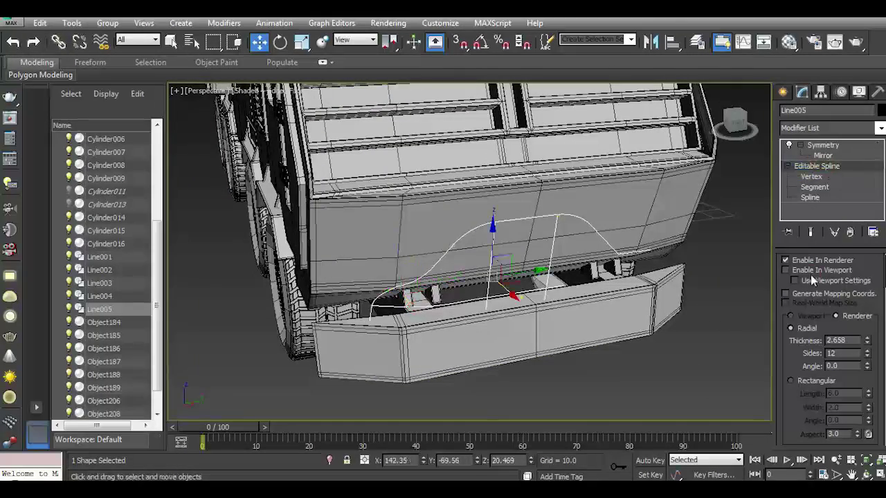
pyautogui.click(809, 271)
pyautogui.click(818, 156)
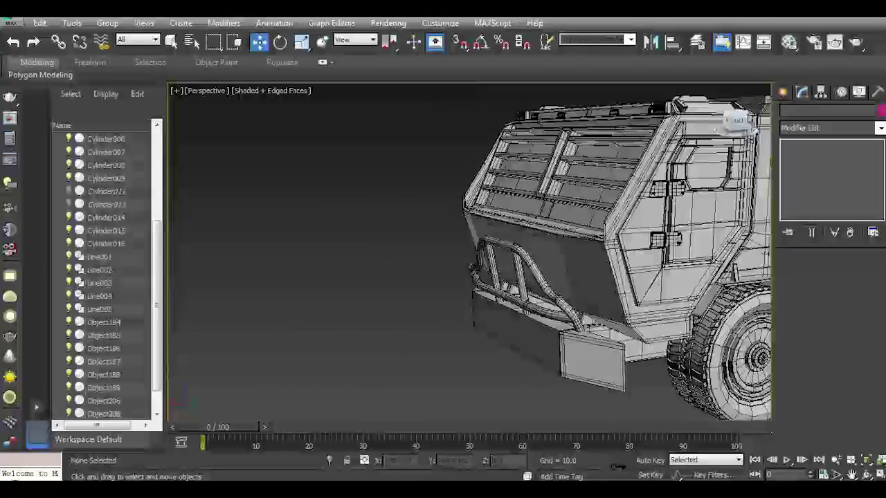
# Shift-copy the guard's lower segment upward to form a second crossbar.
pyautogui.keyDown('alt'); pyautogui.moveTo(477, 305); pyautogui.dragTo(517, 309, button='middle'); pyautogui.keyUp('alt')
pyautogui.click(518, 309)
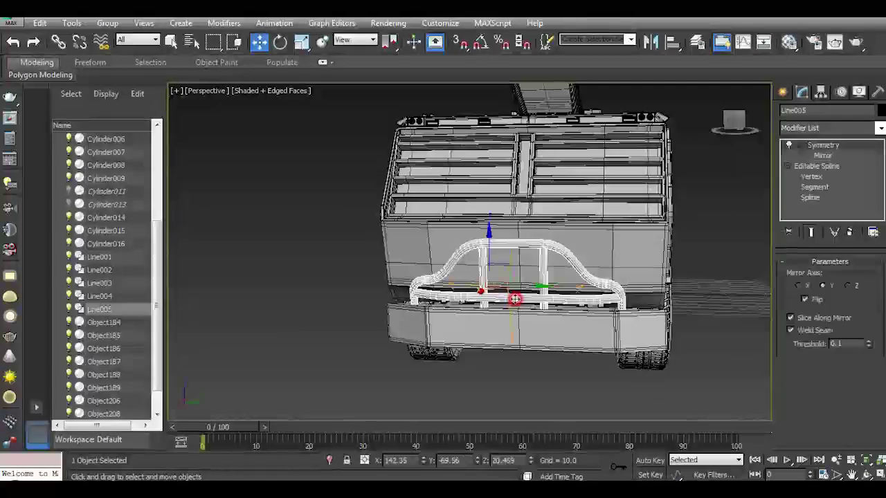
pyautogui.click(811, 176)
pyautogui.click(826, 273)
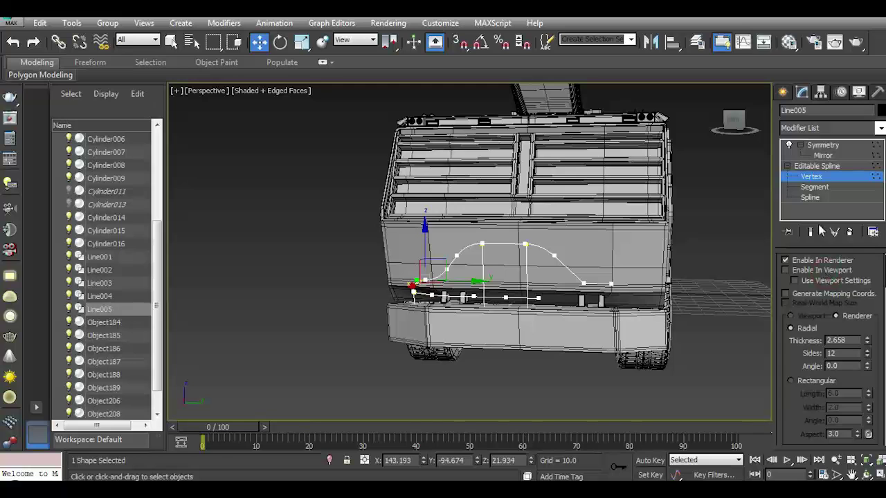
pyautogui.click(812, 188)
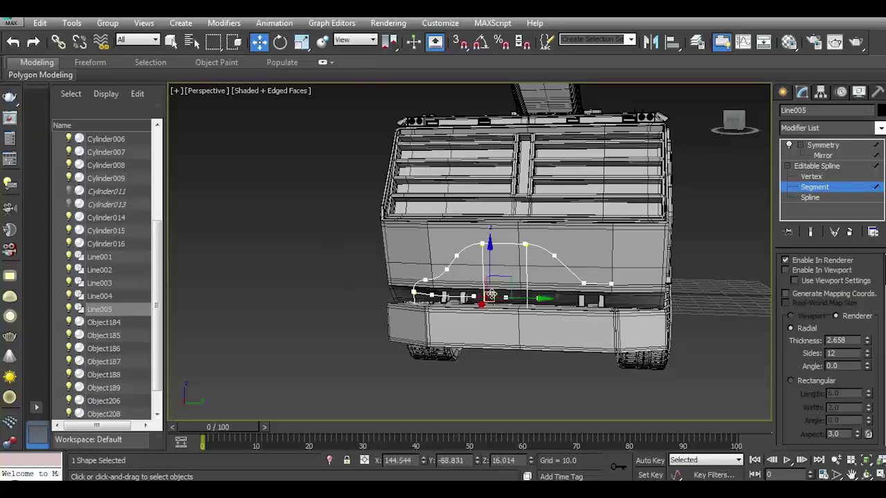
pyautogui.scroll(4, 491, 295)
pyautogui.keyDown('shift'); pyautogui.moveTo(563, 305); pyautogui.dragTo(526, 228); pyautogui.keyUp('shift')
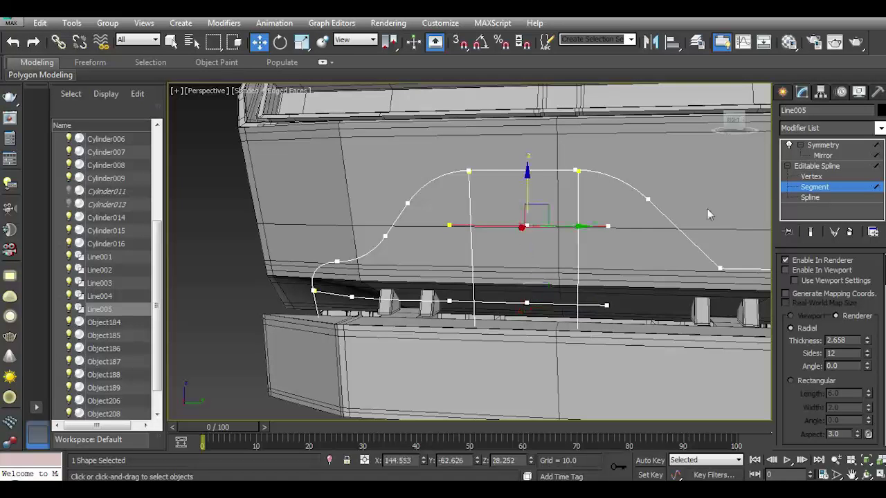
# Pull the new crossbar's left end vertex out to the curve's rise and show the guard as tubes.
pyautogui.click(811, 176)
pyautogui.click(449, 225)
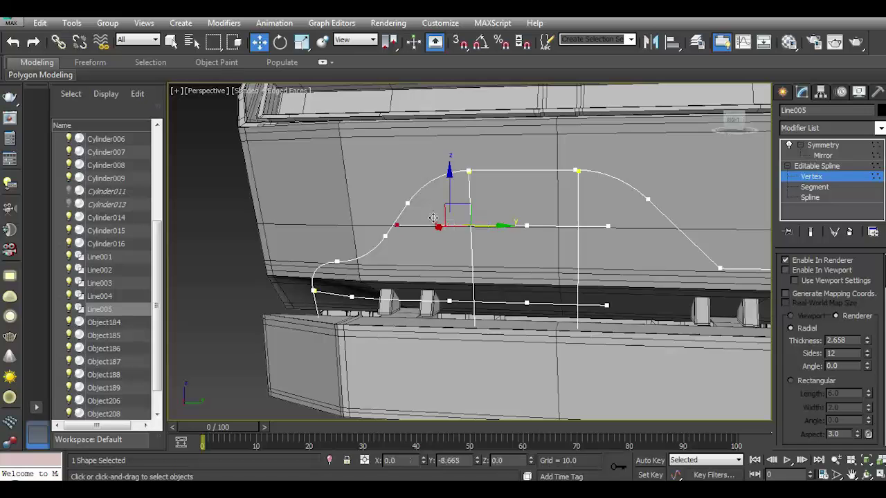
pyautogui.moveTo(433, 218); pyautogui.dragTo(377, 219)
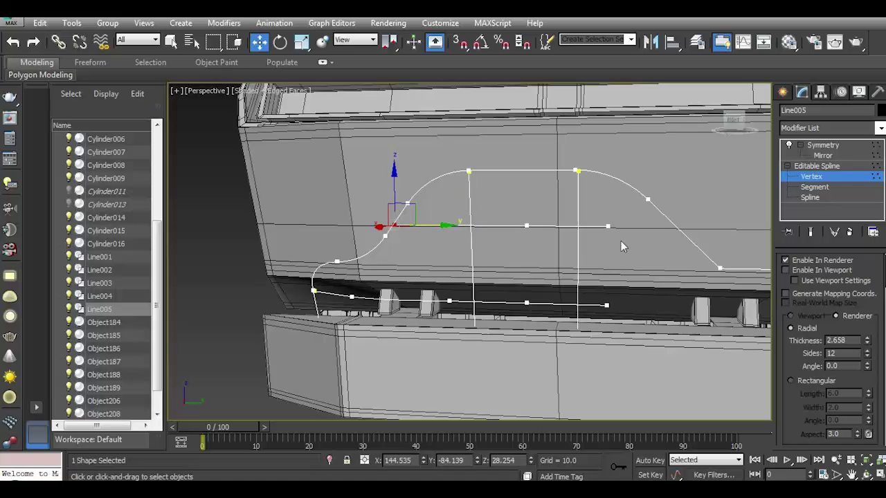
pyautogui.click(812, 270)
# Shift the crossbar segment slightly along X, check the Symmetry mirror, then deselect the guard.
pyautogui.moveTo(730, 121); pyautogui.dragTo(741, 121)
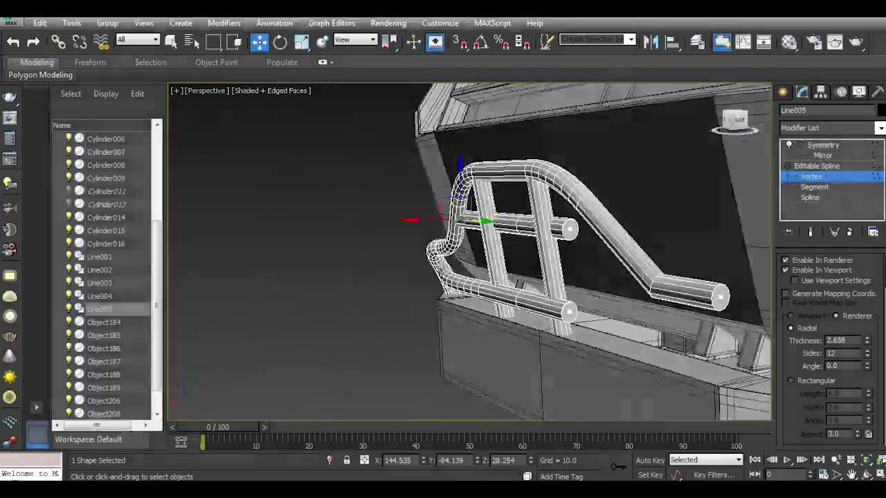
pyautogui.click(817, 187)
pyautogui.moveTo(469, 225); pyautogui.dragTo(467, 225)
pyautogui.click(817, 166)
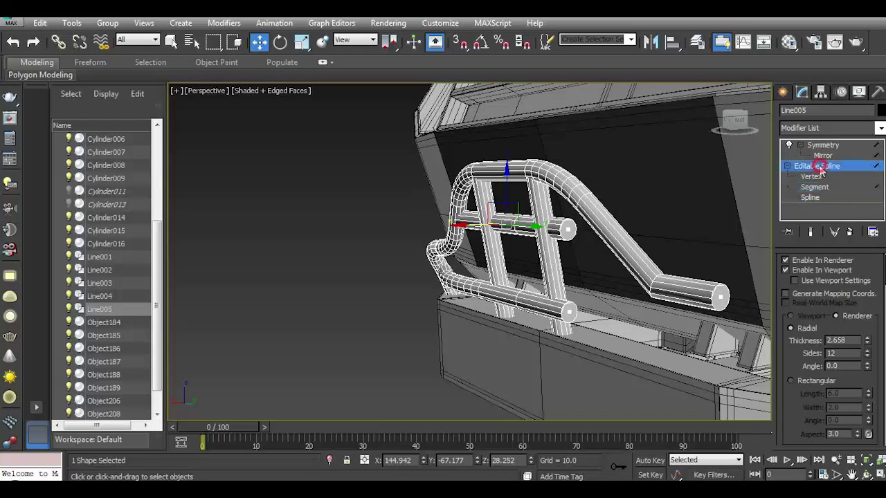
pyautogui.click(823, 155)
pyautogui.moveTo(736, 119); pyautogui.dragTo(451, 270)
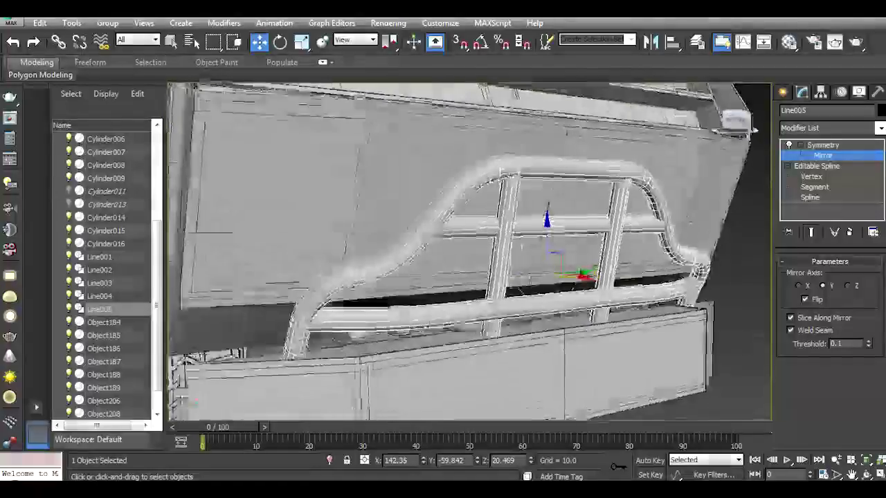
pyautogui.scroll(-5, 451, 270)
pyautogui.click(830, 145)
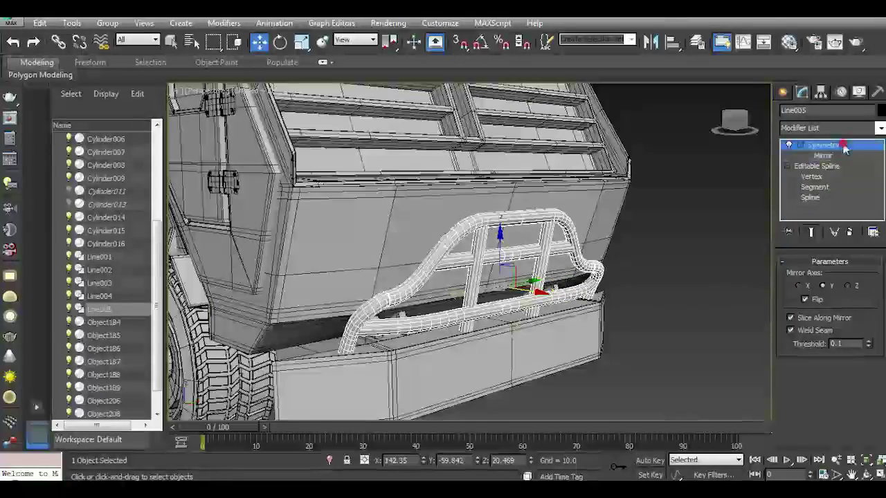
pyautogui.click(607, 330)
pyautogui.scroll(-4, 606, 330)
pyautogui.moveTo(735, 121); pyautogui.dragTo(462, 288)
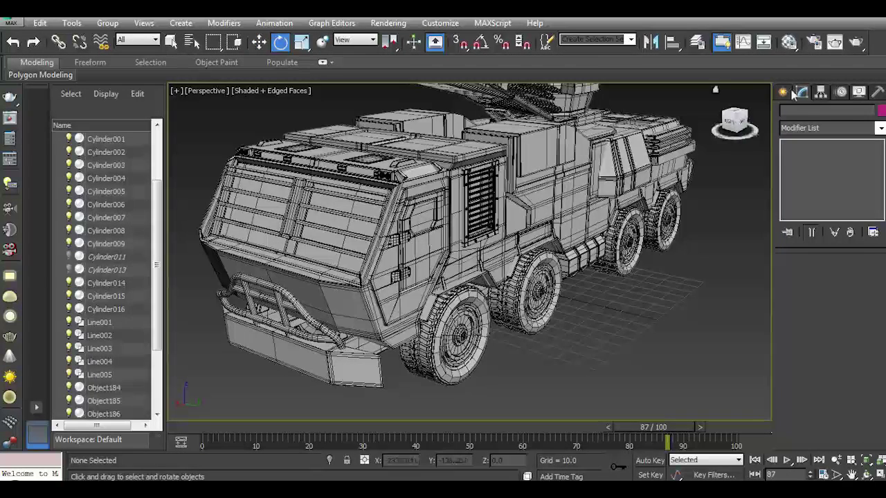
# Create a new box on the ground beside the truck and set its height.
pyautogui.click(783, 92)
pyautogui.click(805, 175)
pyautogui.moveTo(550, 373); pyautogui.dragTo(621, 364)
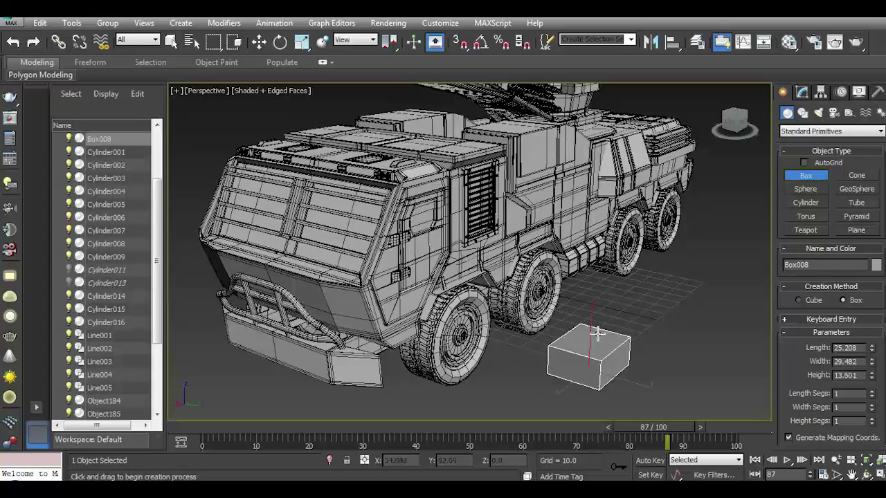
pyautogui.click(259, 43)
pyautogui.moveTo(484, 276); pyautogui.dragTo(466, 246, button='middle')
# Convert the box to Editable Poly and change its display colour.
pyautogui.press('m')
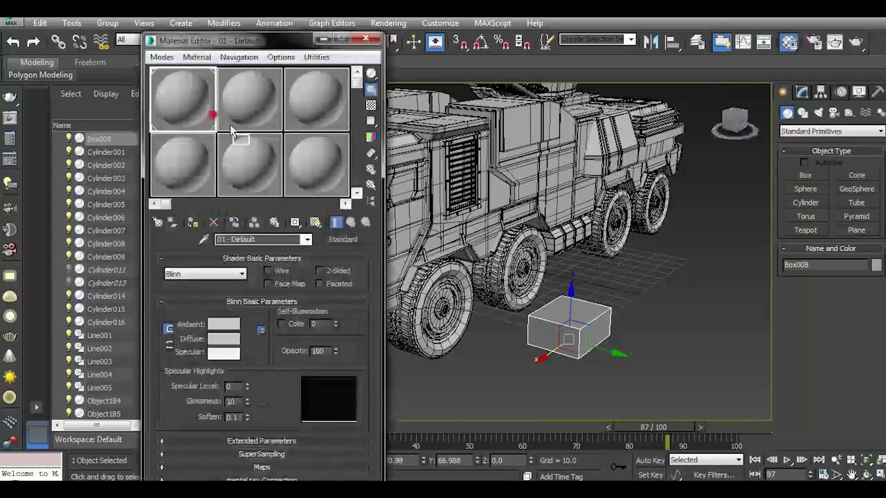
pyautogui.click(365, 38)
pyautogui.click(801, 92)
pyautogui.rightClick(827, 144)
pyautogui.click(824, 237)
pyautogui.click(880, 110)
pyautogui.click(560, 277)
pyautogui.click(510, 316)
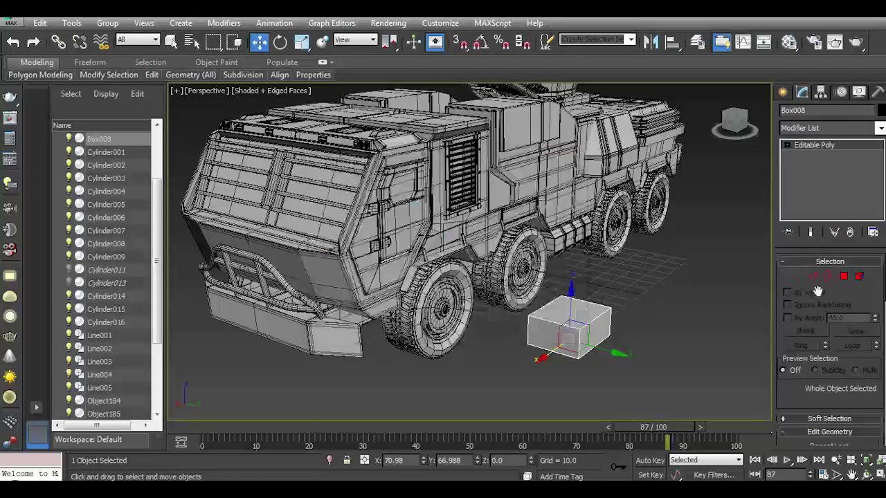
# Raise the box's top polygon to make it taller.
pyautogui.press('2')
pyautogui.scroll(3, 593, 346)
pyautogui.press('4')
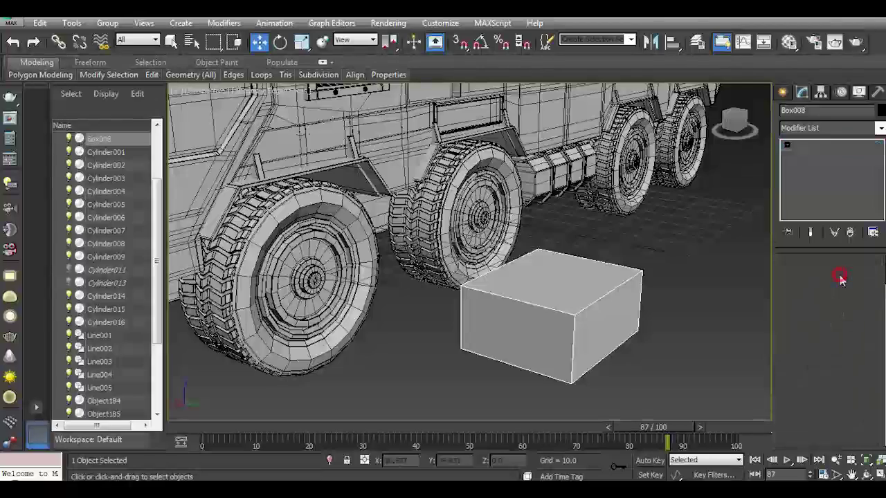
pyautogui.click(557, 290)
pyautogui.moveTo(554, 255); pyautogui.dragTo(554, 244)
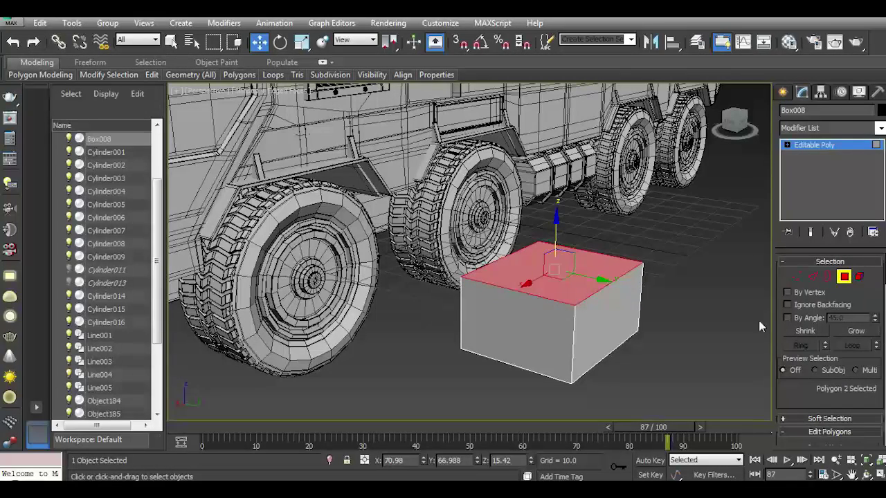
# Move the box's front vertical edge inward to narrow it, undo, and select its right face.
pyautogui.click(821, 278)
pyautogui.click(572, 352)
pyautogui.moveTo(568, 358); pyautogui.dragTo(517, 382)
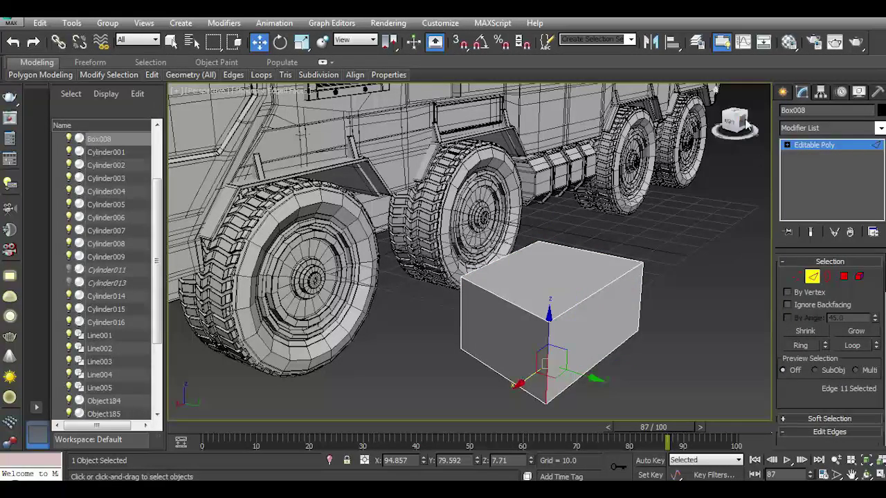
pyautogui.hotkey('ctrl', 'z')
pyautogui.hotkey('ctrl', 'z')
pyautogui.hotkey('ctrl', 'z')
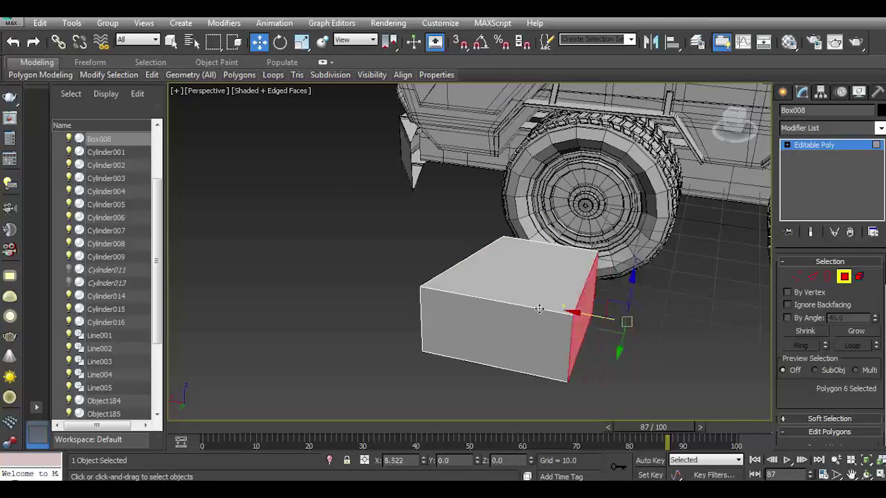
pyautogui.keyDown('alt'); pyautogui.moveTo(539, 309); pyautogui.dragTo(572, 299, button='middle'); pyautogui.keyUp('alt')
pyautogui.click(618, 334)
# Connect a ring of edges on Box008 to add new edge loops.
pyautogui.click(813, 276)
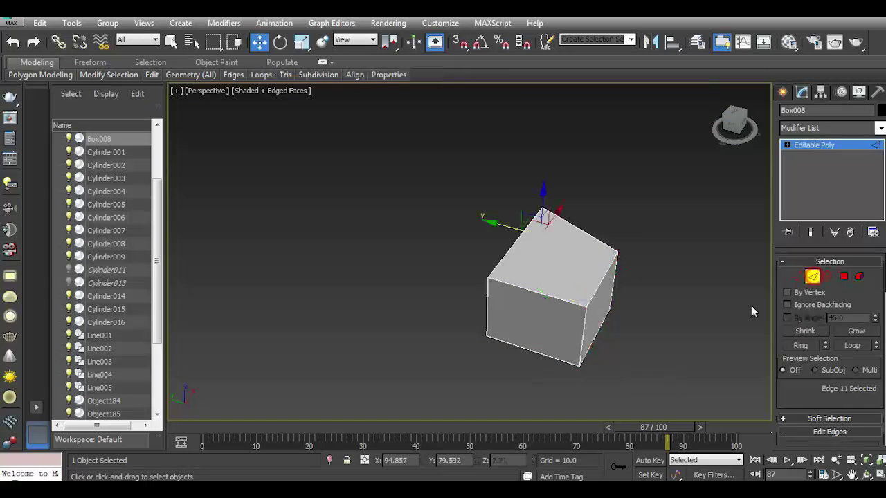
pyautogui.click(801, 345)
pyautogui.scroll(-3, 830, 374)
pyautogui.click(873, 398)
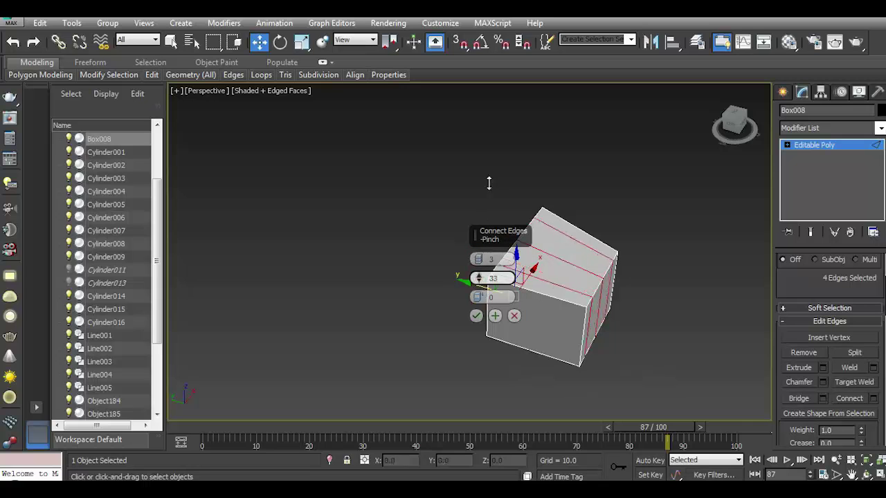
pyautogui.moveTo(498, 235); pyautogui.dragTo(387, 249)
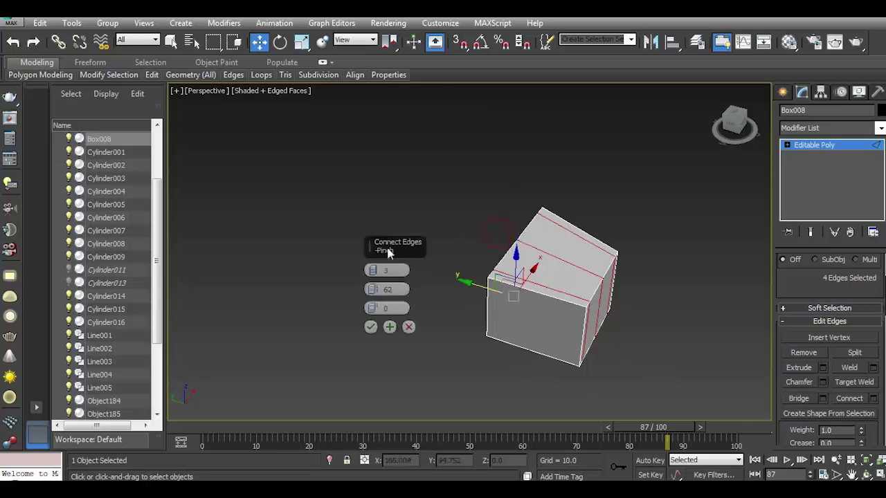
pyautogui.click(365, 330)
# Add two more connected edge rings around the box.
pyautogui.click(554, 296)
pyautogui.scroll(2, 830, 311)
pyautogui.click(799, 269)
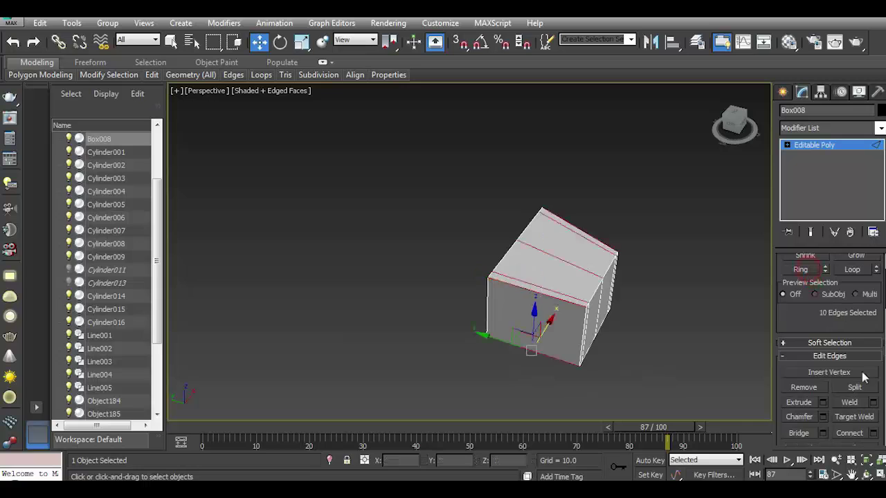
pyautogui.click(873, 433)
pyautogui.click(368, 327)
pyautogui.click(535, 336)
pyautogui.click(808, 271)
pyautogui.click(873, 433)
pyautogui.click(370, 328)
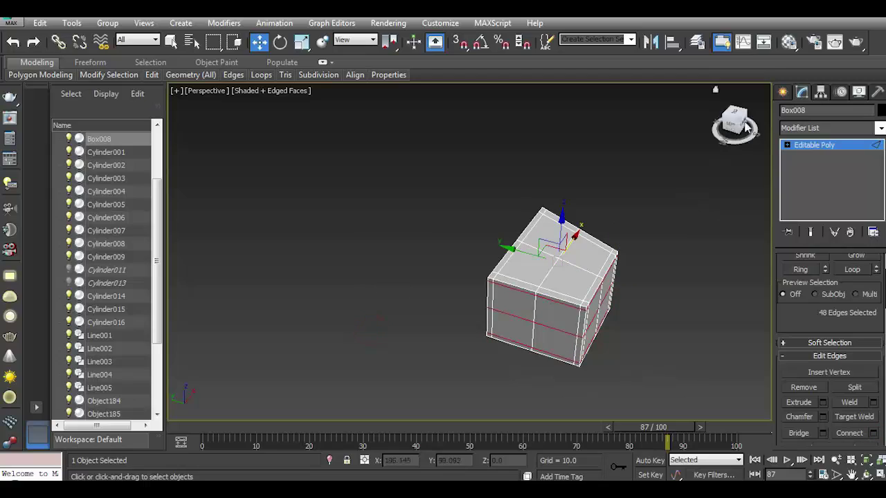
pyautogui.hotkey('alt', 'q')
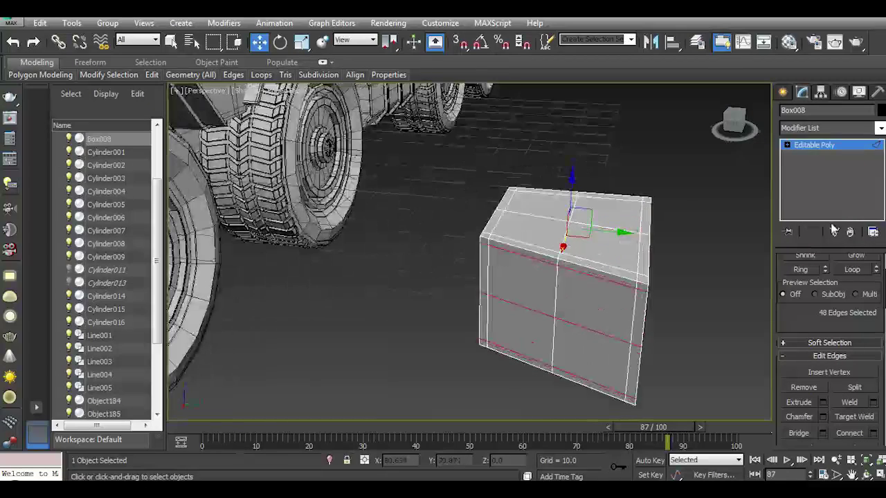
# Extrude the four front faces by -1.899 to recess an inset panel.
pyautogui.click(786, 145)
pyautogui.click(813, 186)
pyautogui.moveTo(599, 300); pyautogui.dragTo(517, 332)
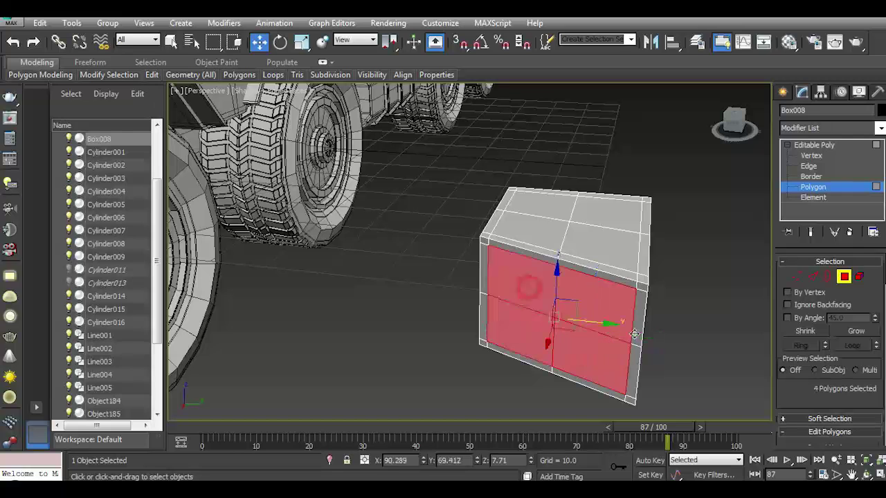
pyautogui.moveTo(838, 402); pyautogui.dragTo(837, 356)
pyautogui.click(822, 415)
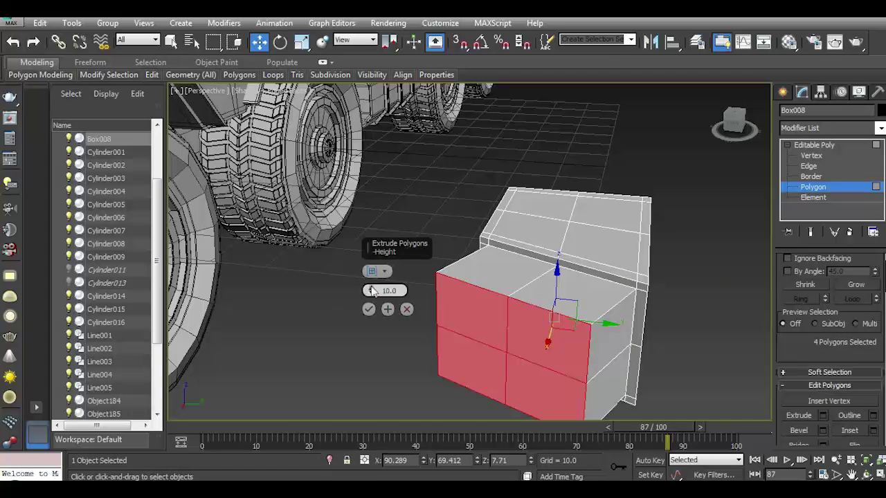
pyautogui.moveTo(372, 292); pyautogui.dragTo(399, 332)
pyautogui.click(368, 309)
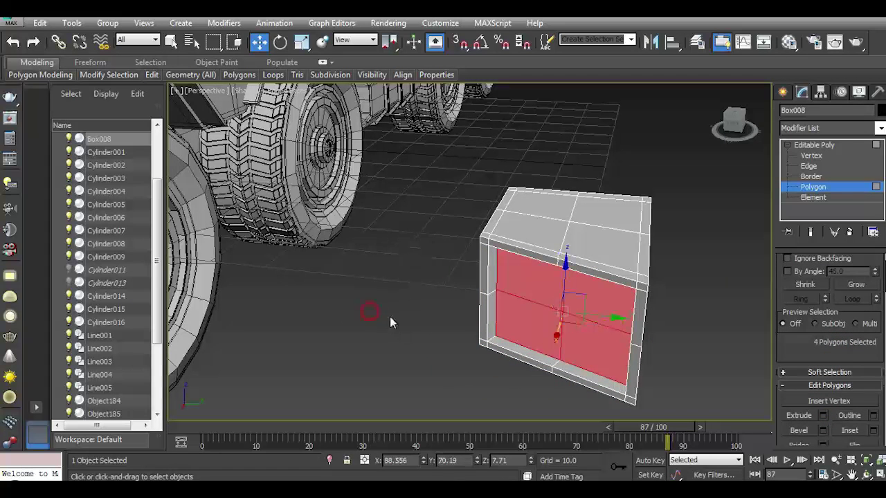
# Connect support edges around the recessed front panel.
pyautogui.click(808, 166)
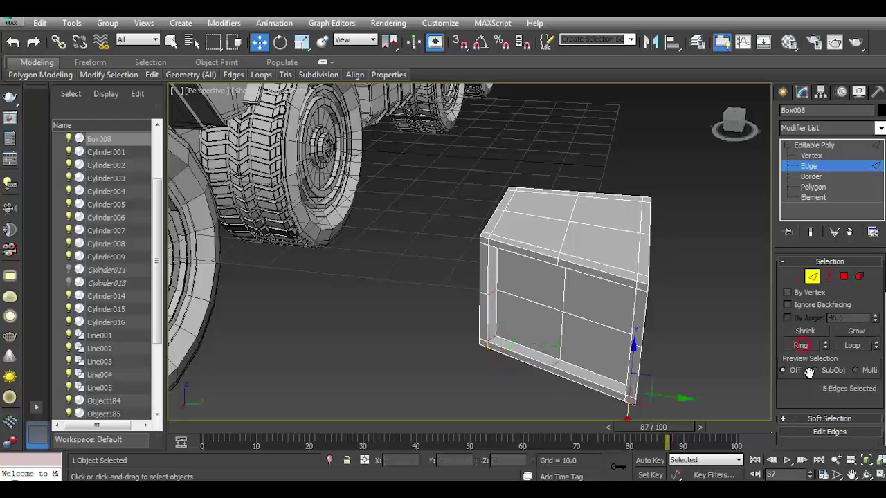
pyautogui.moveTo(808, 371); pyautogui.dragTo(808, 265)
pyautogui.click(873, 403)
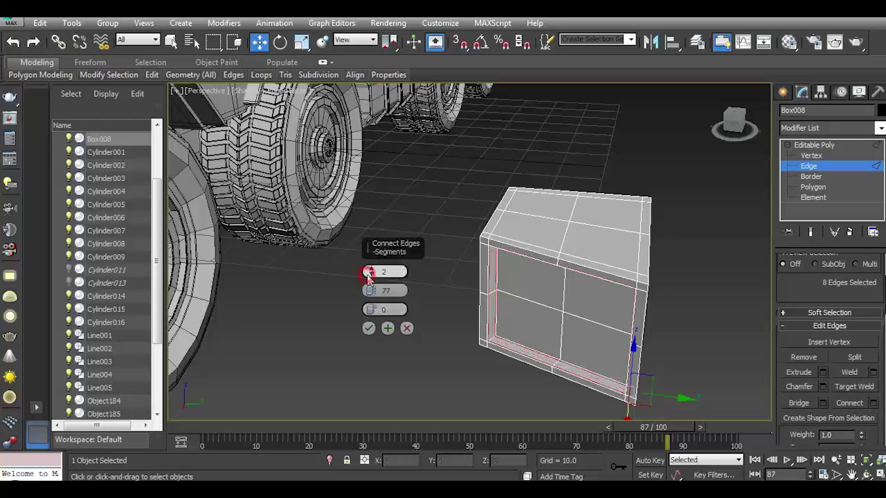
pyautogui.click(369, 328)
pyautogui.click(455, 369)
# Turn on Use NURMS and select the left, right and bottom edge loops.
pyautogui.click(196, 154)
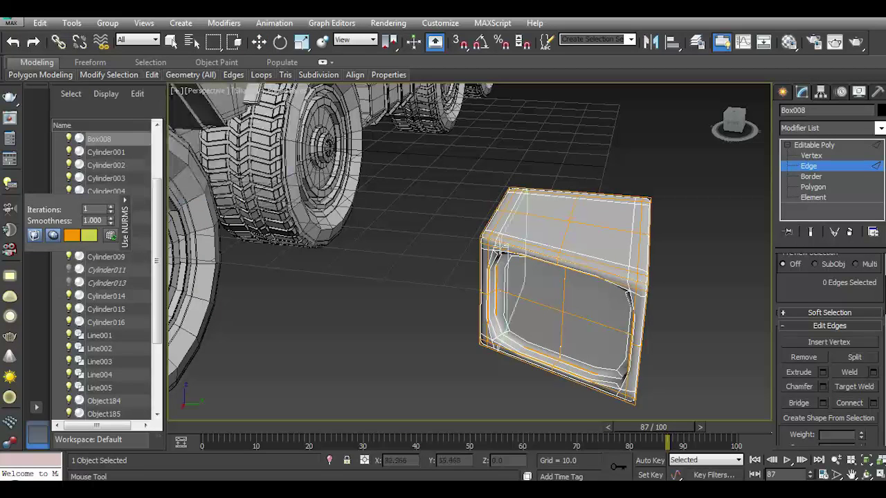
pyautogui.doubleClick(493, 240)
pyautogui.doubleClick(626, 286)
pyautogui.doubleClick(634, 381)
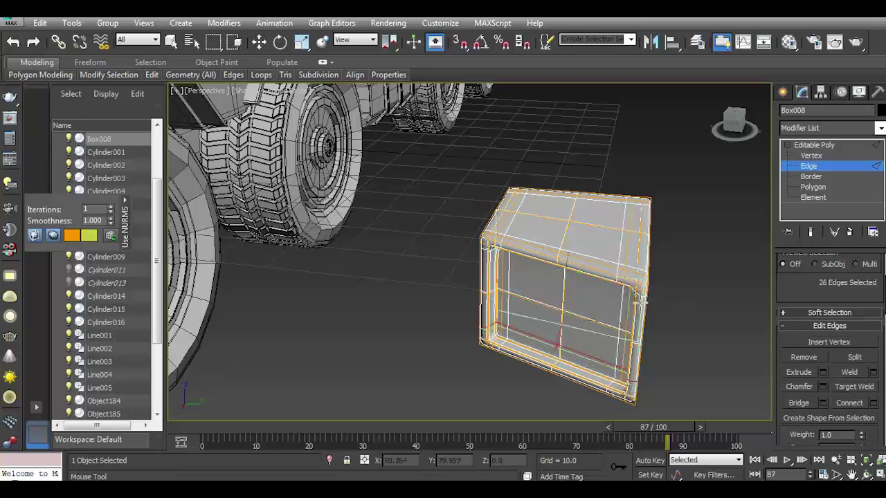
pyautogui.press('w')
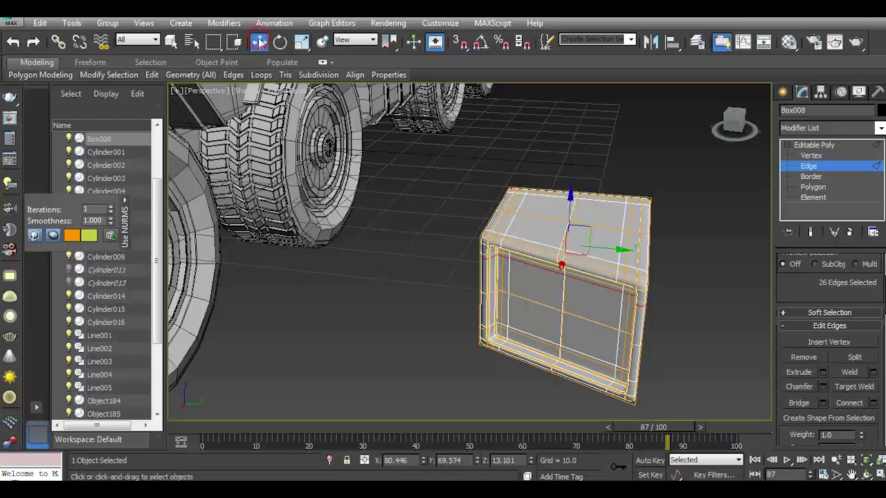
pyautogui.click(822, 146)
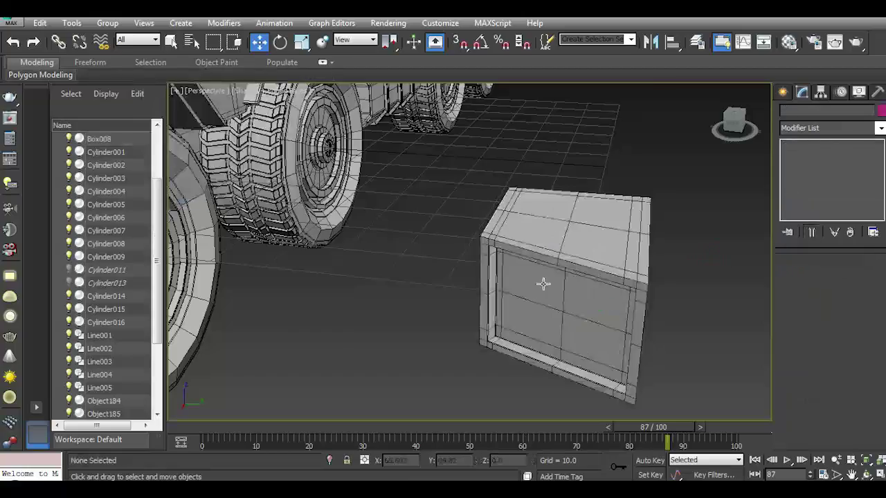
# Move Box008 onto the cab's front face beside the grille guard.
pyautogui.moveTo(548, 248)
pyautogui.mouseDown()
pyautogui.moveTo(540, 279)
pyautogui.moveTo(325, 247)
pyautogui.mouseUp()
pyautogui.moveTo(735, 123); pyautogui.dragTo(595, 203)
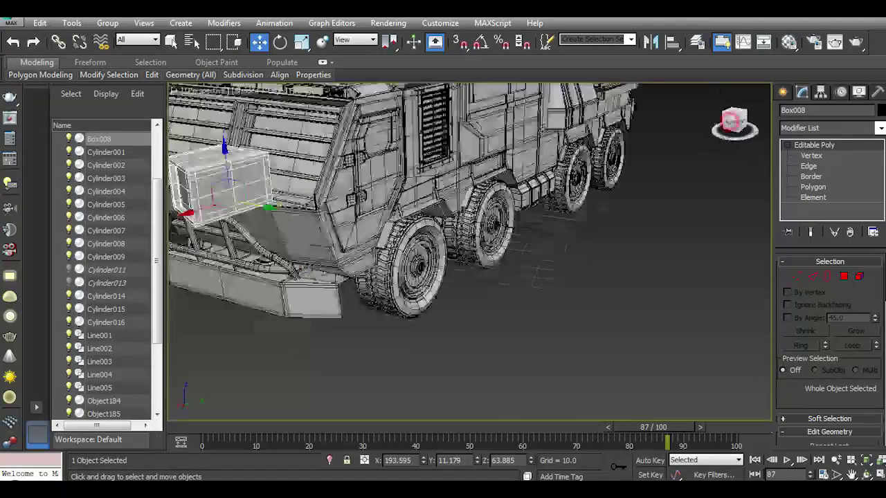
pyautogui.keyDown('alt'); pyautogui.moveTo(595, 203); pyautogui.dragTo(568, 208, button='middle'); pyautogui.keyUp('alt')
pyautogui.moveTo(284, 281)
pyautogui.mouseDown()
pyautogui.moveTo(383, 247)
pyautogui.moveTo(443, 301)
pyautogui.mouseUp()
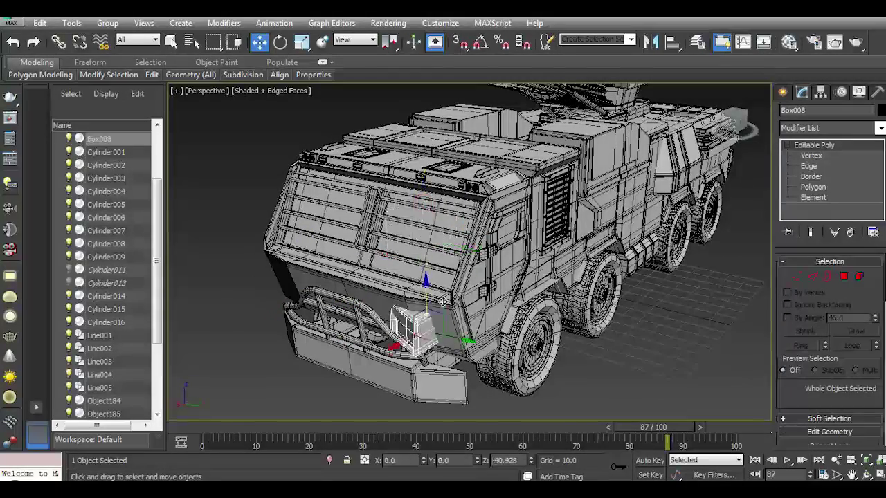
pyautogui.scroll(3, 445, 323)
# Rotate the box to match the cab front and scale it to 83%.
pyautogui.press('e')
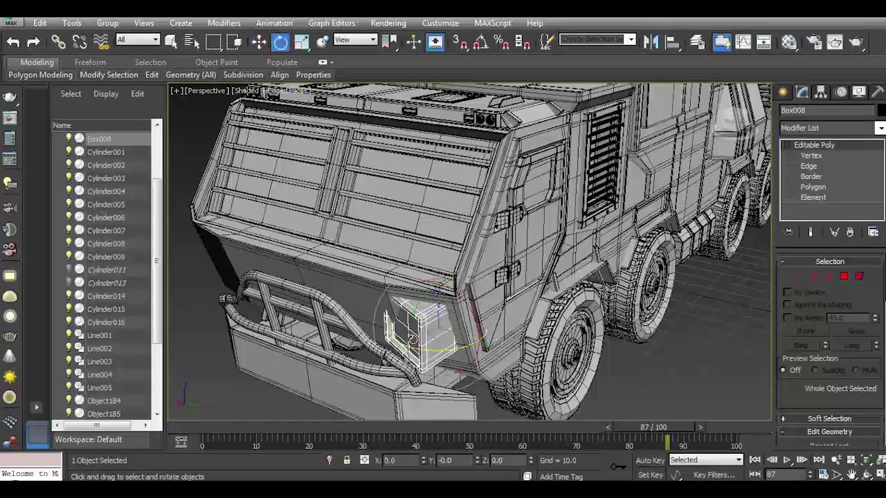
pyautogui.moveTo(431, 347)
pyautogui.mouseDown()
pyautogui.moveTo(443, 346)
pyautogui.moveTo(396, 346)
pyautogui.mouseUp()
pyautogui.click(260, 42)
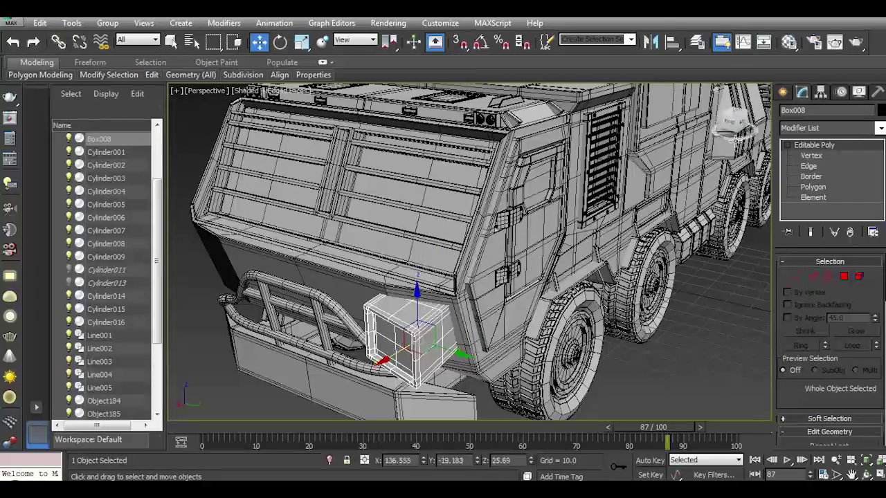
pyautogui.click(735, 139)
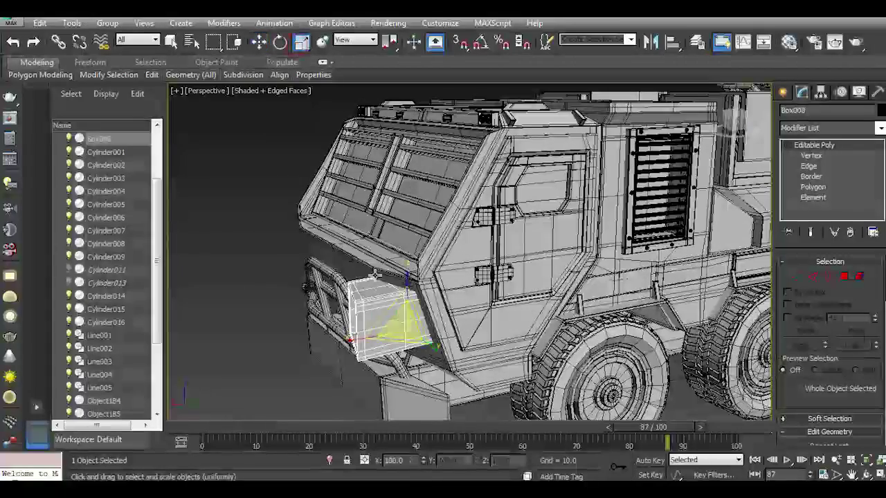
pyautogui.moveTo(404, 324); pyautogui.dragTo(394, 343)
pyautogui.press('w')
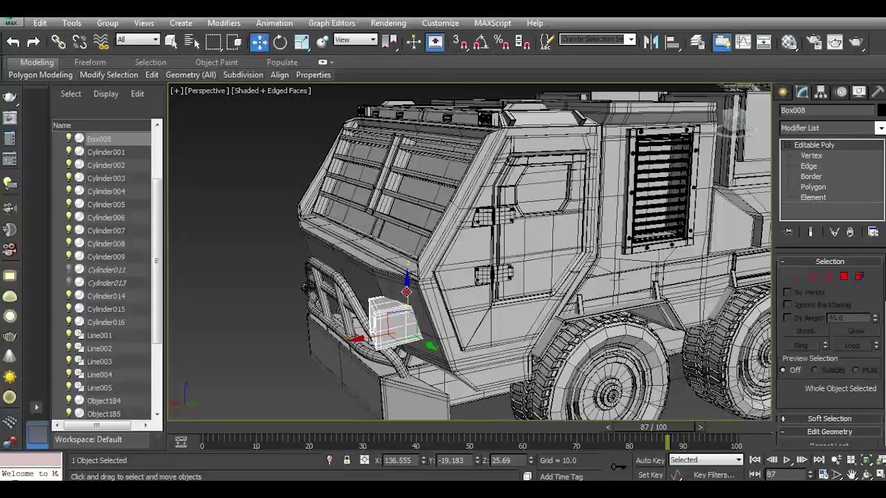
pyautogui.click(280, 42)
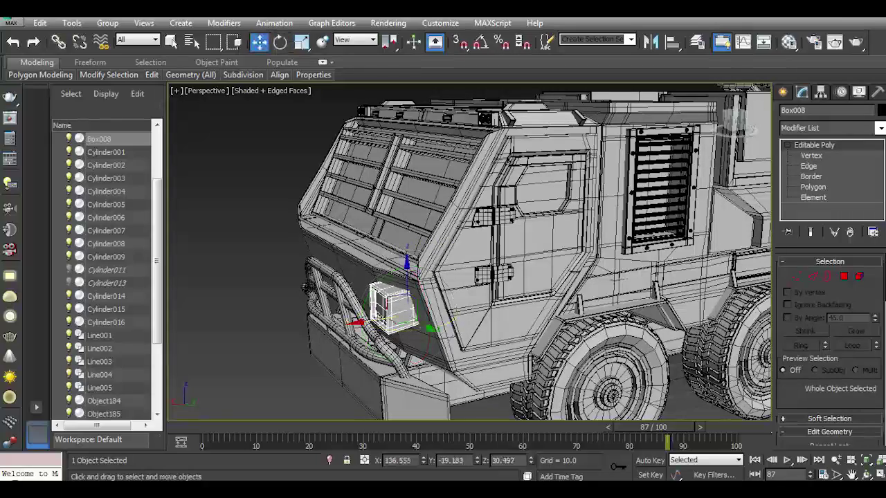
# Select the small box and Shift-drag a copy toward the other side.
pyautogui.click(286, 358)
pyautogui.moveTo(719, 119); pyautogui.dragTo(734, 119)
pyautogui.click(734, 119)
pyautogui.scroll(2, 402, 263)
pyautogui.scroll(3, 402, 263)
pyautogui.scroll(8, 401, 262)
pyautogui.keyDown('alt'); pyautogui.moveTo(401, 263); pyautogui.dragTo(456, 277, button='middle'); pyautogui.keyUp('alt')
pyautogui.scroll(-5, 470, 263)
pyautogui.click(533, 234)
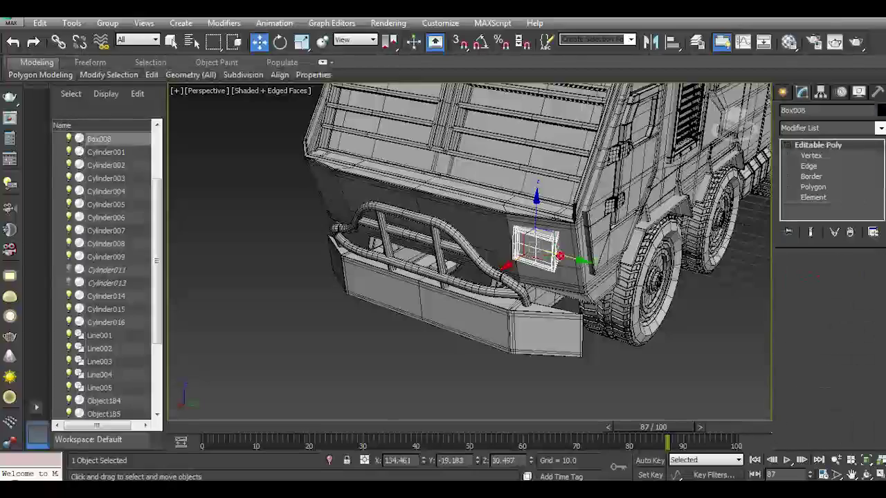
pyautogui.keyDown('shift'); pyautogui.moveTo(553, 236); pyautogui.dragTo(354, 193); pyautogui.keyUp('shift')
# Create the Box009 copy, mirror it on the Y axis, and slide it into place.
pyautogui.click(459, 302)
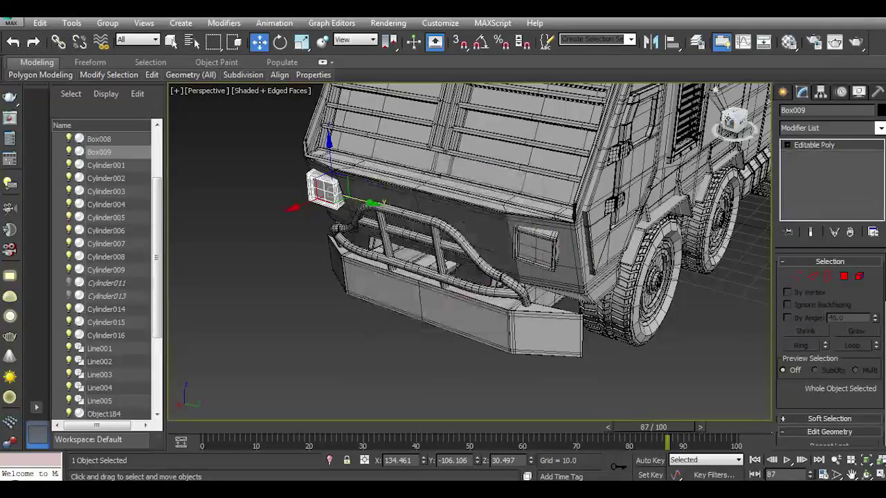
pyautogui.keyDown('alt'); pyautogui.moveTo(459, 302); pyautogui.dragTo(387, 298, button='middle'); pyautogui.keyUp('alt')
pyautogui.scroll(3, 353, 193)
pyautogui.scroll(5, 354, 194)
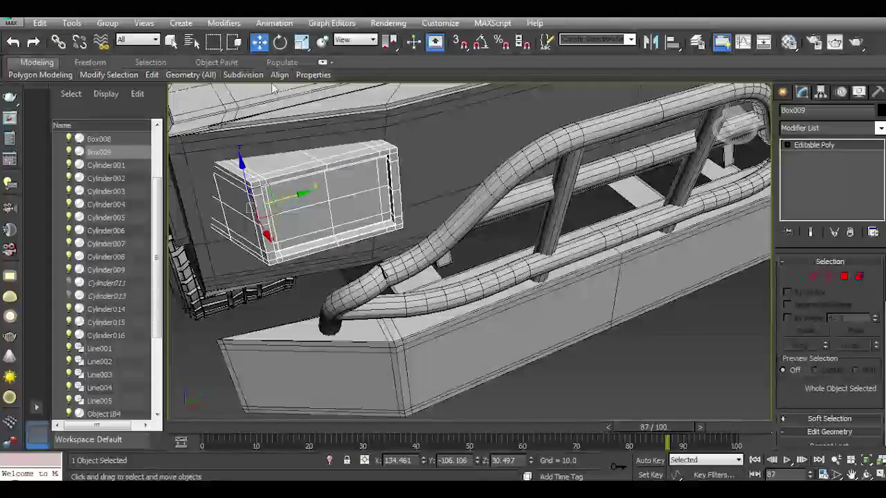
pyautogui.click(650, 41)
pyautogui.click(417, 185)
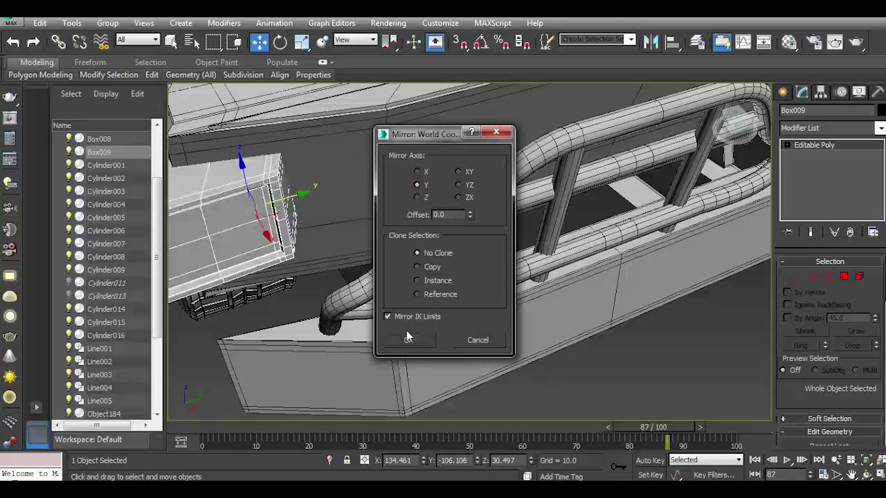
pyautogui.click(409, 339)
pyautogui.moveTo(299, 206); pyautogui.dragTo(357, 184)
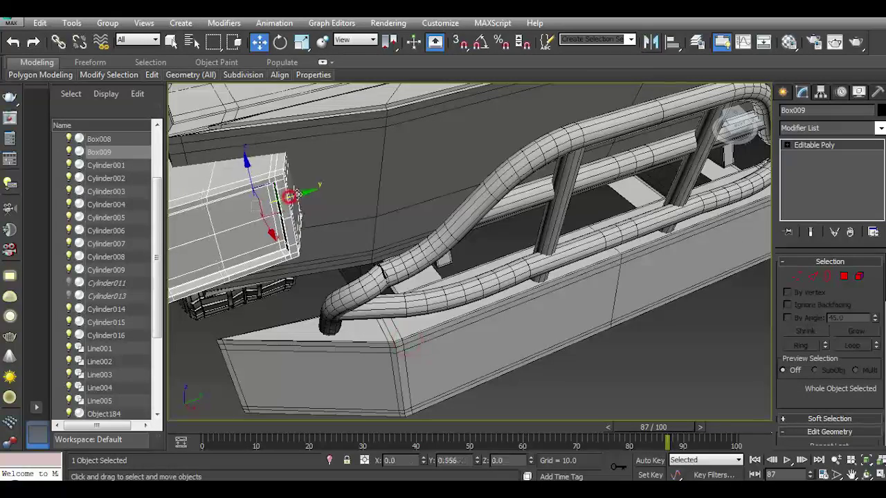
pyautogui.click(374, 204)
pyautogui.scroll(-3, 373, 203)
# Draw a cylinder near the wheels with radius 9.265 and height 11.23.
pyautogui.keyDown('alt'); pyautogui.moveTo(374, 203); pyautogui.dragTo(697, 97, button='middle'); pyautogui.keyUp('alt')
pyautogui.click(699, 104)
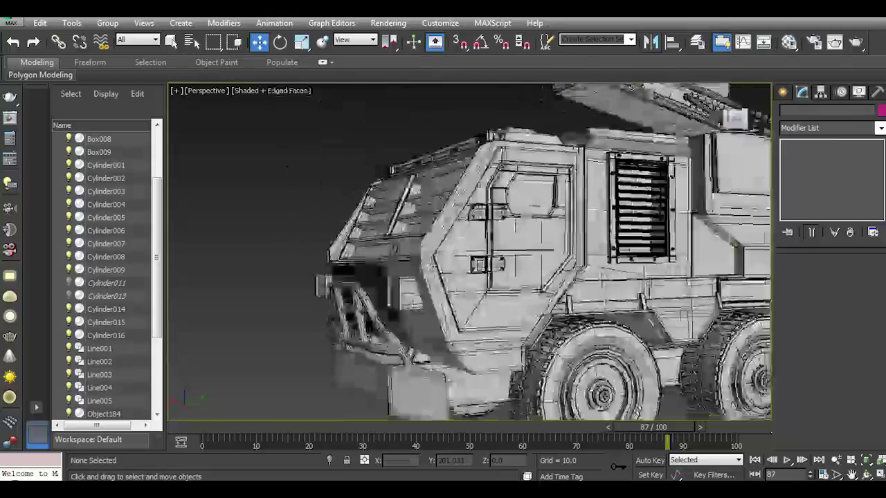
pyautogui.click(12, 24)
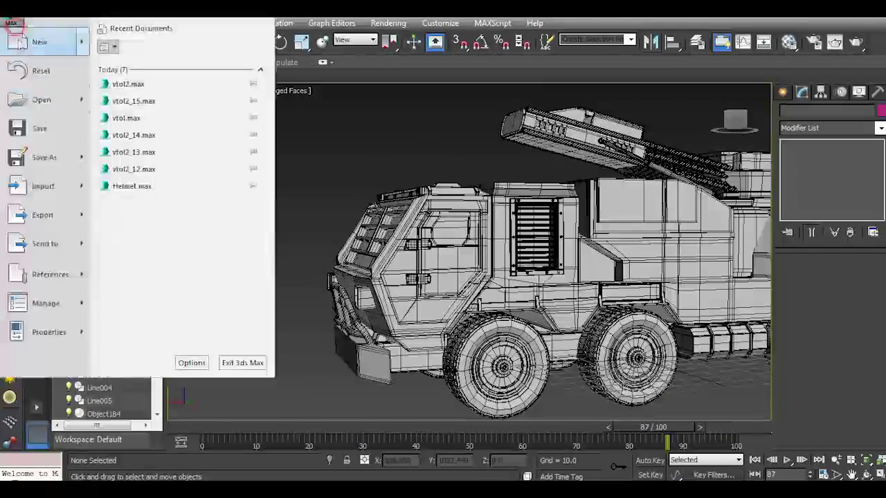
pyautogui.click(40, 128)
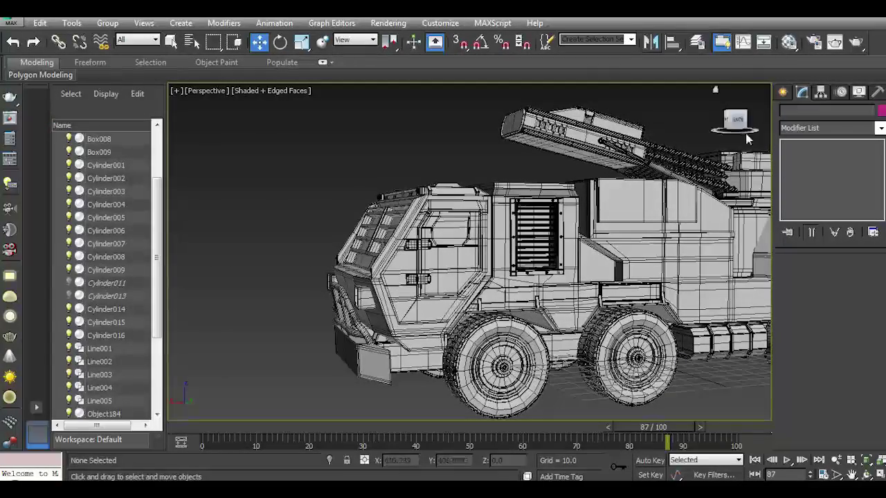
pyautogui.moveTo(747, 138); pyautogui.dragTo(574, 379)
pyautogui.scroll(5, 575, 380)
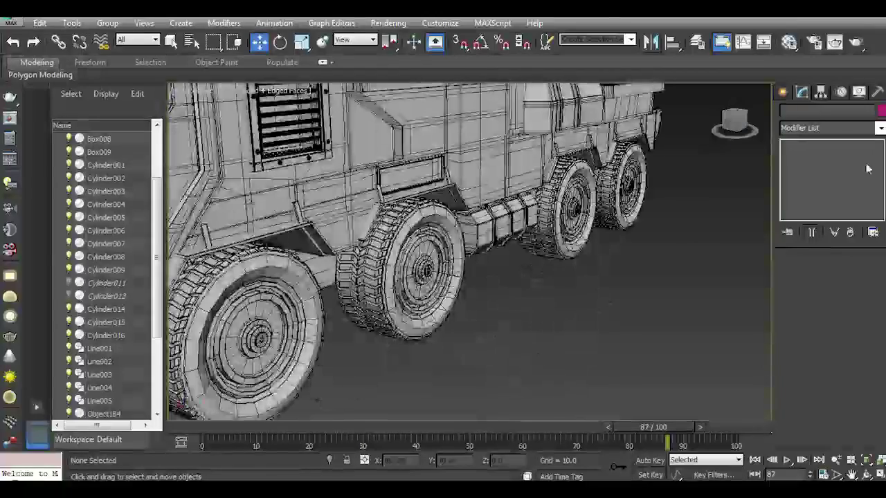
pyautogui.click(782, 92)
pyautogui.click(805, 203)
pyautogui.moveTo(522, 350); pyautogui.dragTo(555, 358)
pyautogui.click(550, 313)
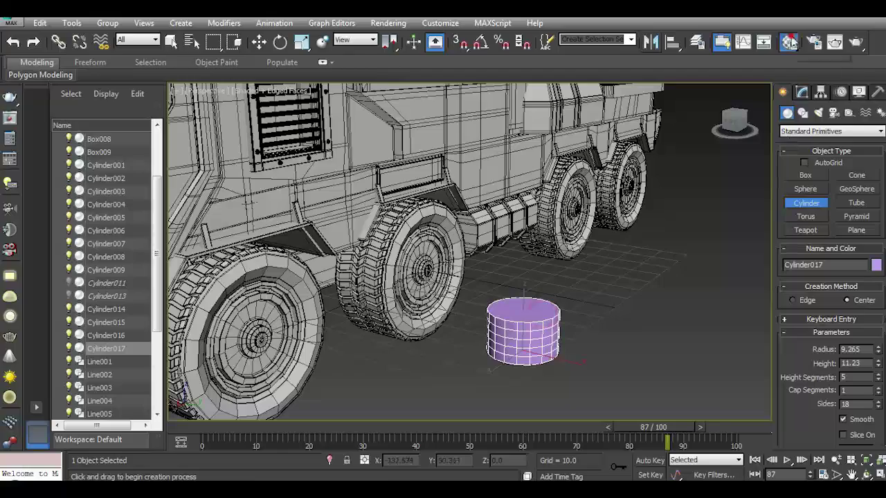
# Give Cylinder017 a new object colour and convert it to Editable Poly.
pyautogui.click(790, 42)
pyautogui.click(365, 39)
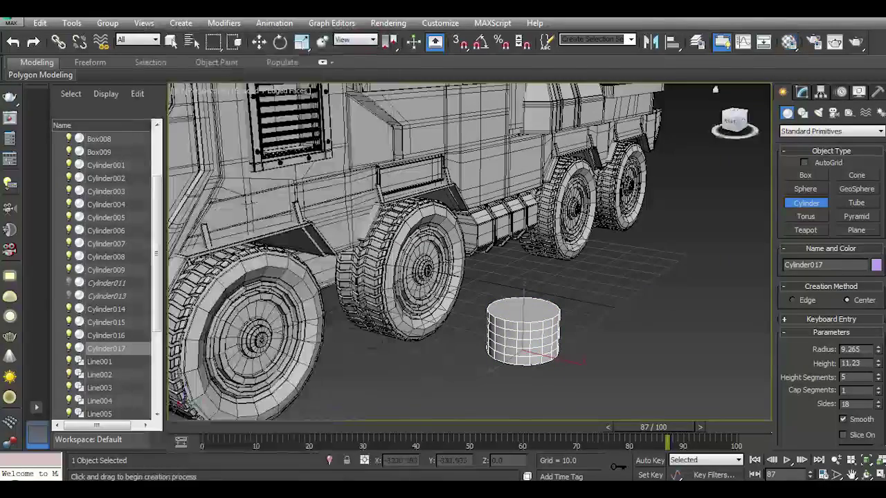
pyautogui.click(876, 264)
pyautogui.click(546, 278)
pyautogui.click(510, 319)
pyautogui.click(801, 92)
pyautogui.rightClick(823, 143)
pyautogui.click(827, 244)
# Inset the cylinder's top face and extrude it -3.341 into a hollow.
pyautogui.click(844, 276)
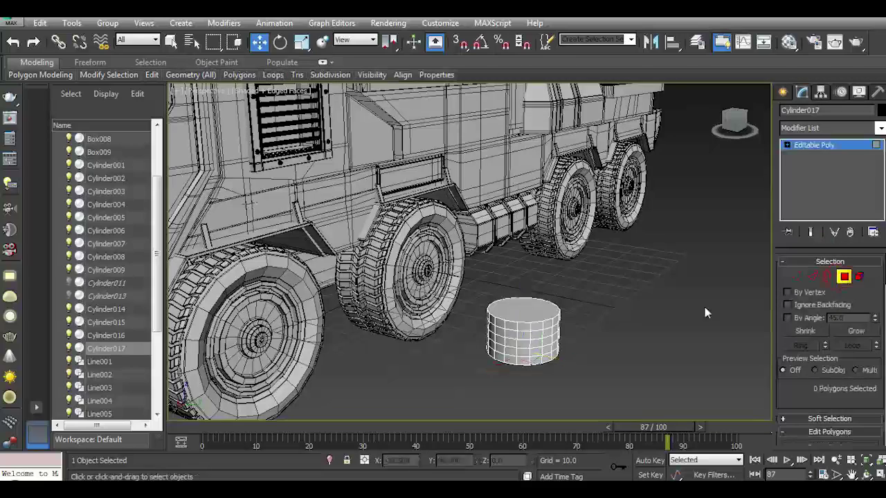
pyautogui.scroll(2, 706, 310)
pyautogui.click(509, 309)
pyautogui.keyDown('alt'); pyautogui.moveTo(609, 236); pyautogui.dragTo(619, 203, button='middle'); pyautogui.keyUp('alt')
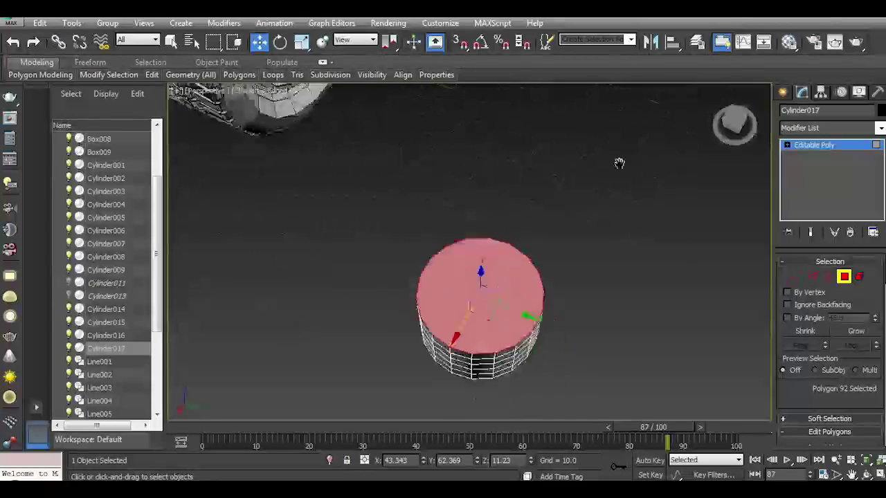
pyautogui.scroll(-3, 870, 350)
pyautogui.click(872, 346)
pyautogui.moveTo(373, 291); pyautogui.dragTo(372, 289)
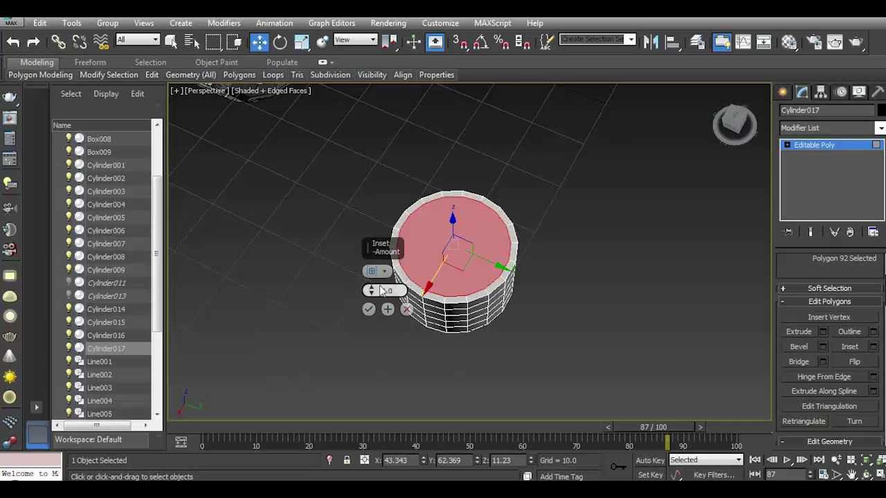
pyautogui.moveTo(377, 254); pyautogui.dragTo(288, 229)
pyautogui.click(280, 287)
pyautogui.click(822, 331)
pyautogui.moveTo(297, 268); pyautogui.dragTo(300, 312)
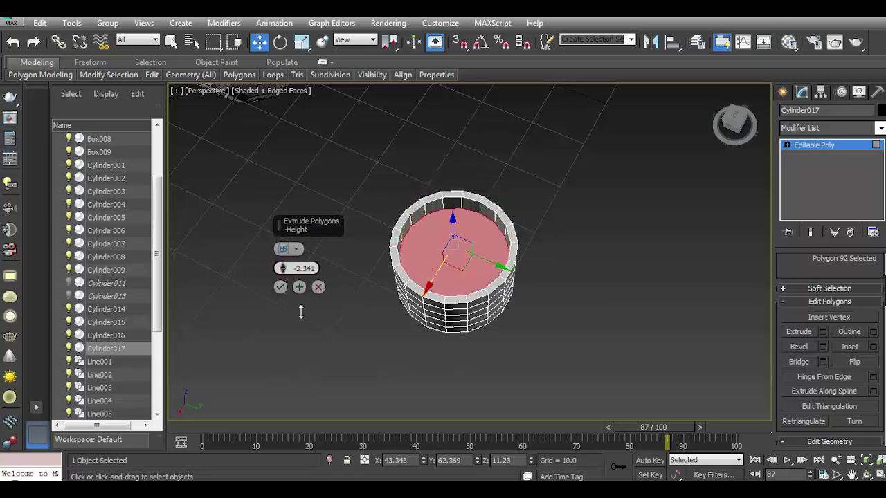
pyautogui.click(280, 288)
# Inset the cylinder's bottom face twice.
pyautogui.moveTo(280, 291)
pyautogui.keyDown('alt'); pyautogui.mouseDown(button='middle')
pyautogui.moveTo(459, 250)
pyautogui.moveTo(443, 235)
pyautogui.mouseUp(button='middle'); pyautogui.keyUp('alt')
pyautogui.click(873, 347)
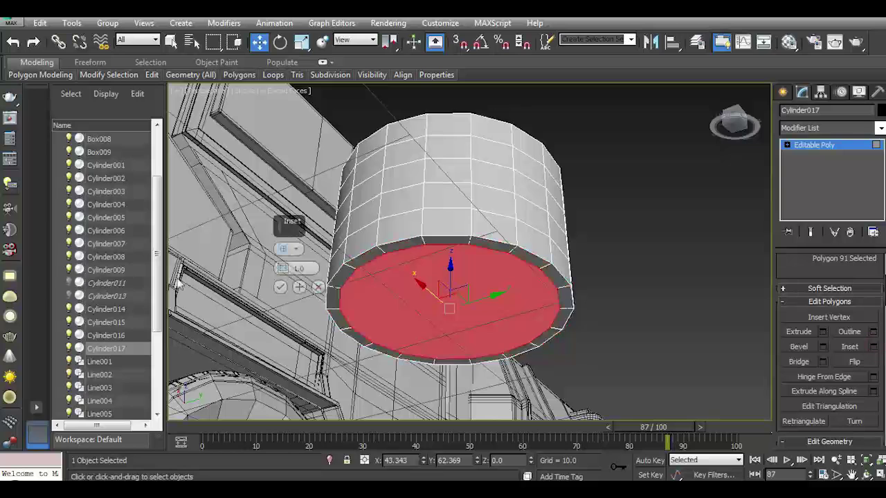
pyautogui.moveTo(281, 268); pyautogui.dragTo(267, 249)
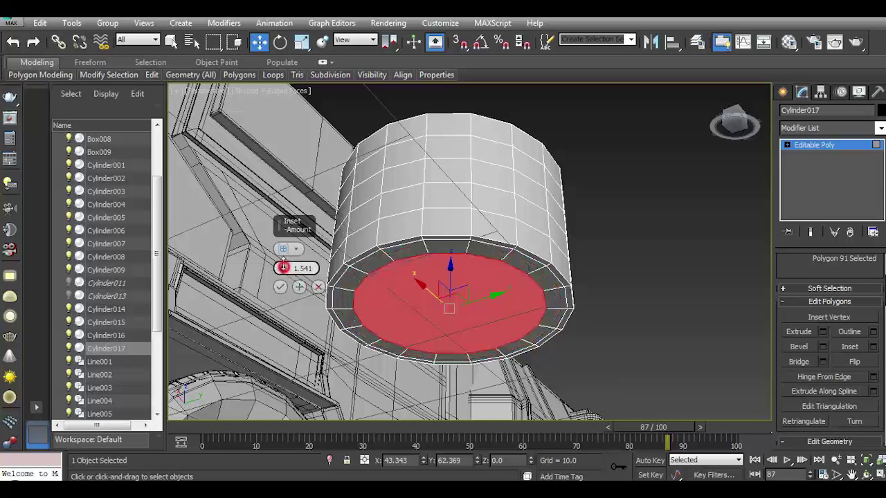
pyautogui.click(280, 288)
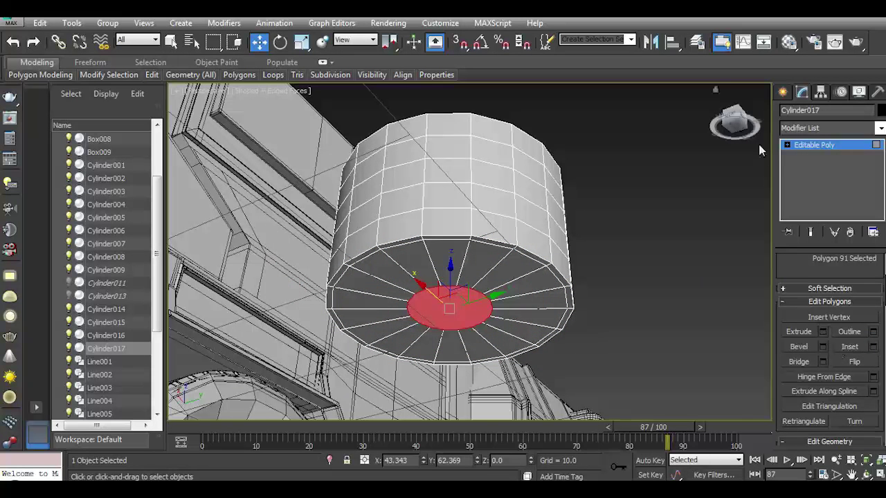
pyautogui.click(747, 132)
# Connect support edge loops around the hollow's inner wall and preview smoothing.
pyautogui.click(787, 144)
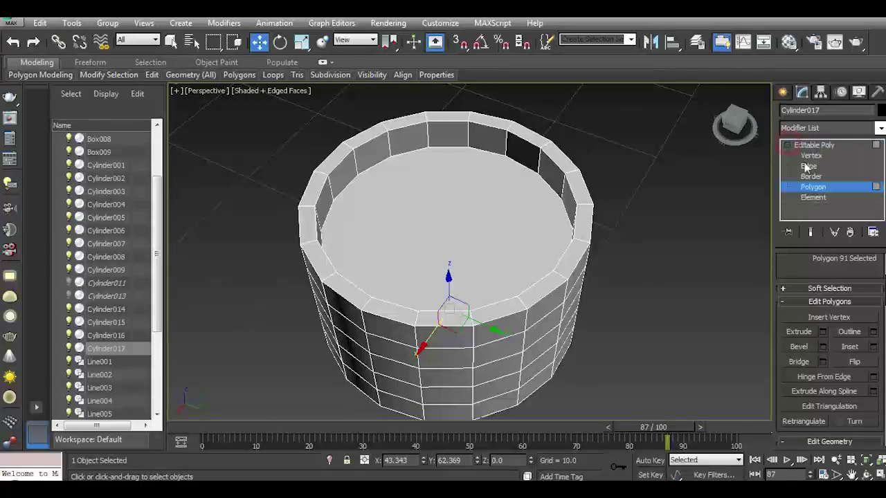
pyautogui.click(807, 166)
pyautogui.click(818, 345)
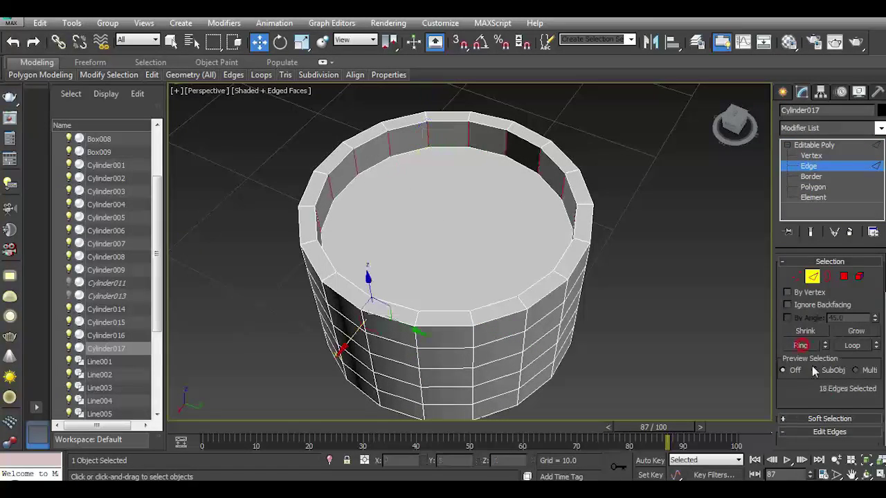
pyautogui.scroll(-4, 864, 360)
pyautogui.click(875, 373)
pyautogui.moveTo(282, 268); pyautogui.dragTo(293, 103)
pyautogui.click(280, 306)
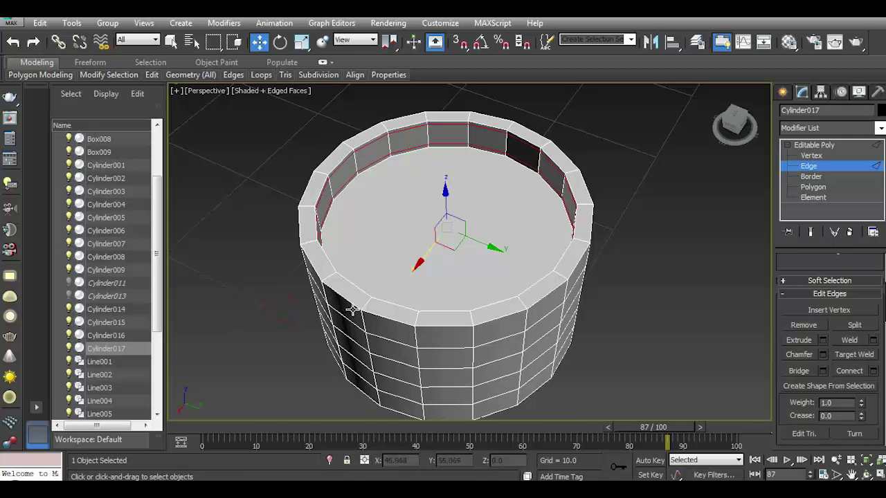
pyautogui.click(200, 154)
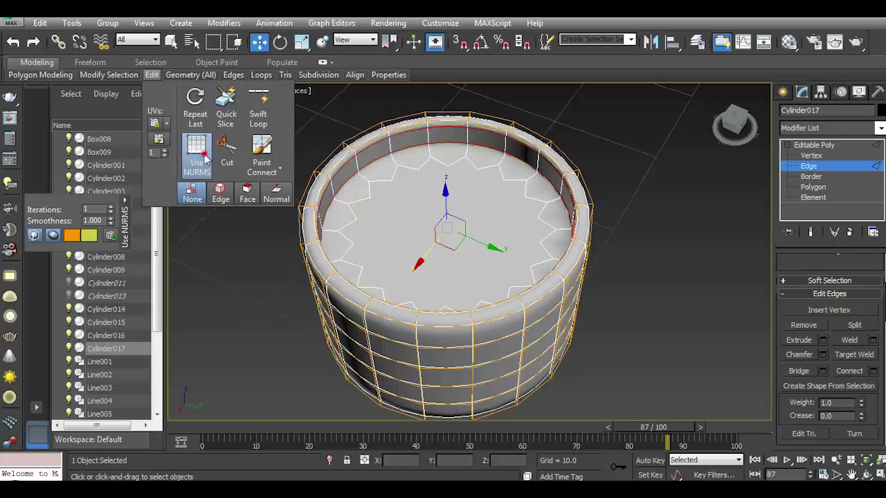
pyautogui.click(200, 155)
# Chamfer the top outer rim edge loop by about 0.279, then select the top cap.
pyautogui.doubleClick(395, 311)
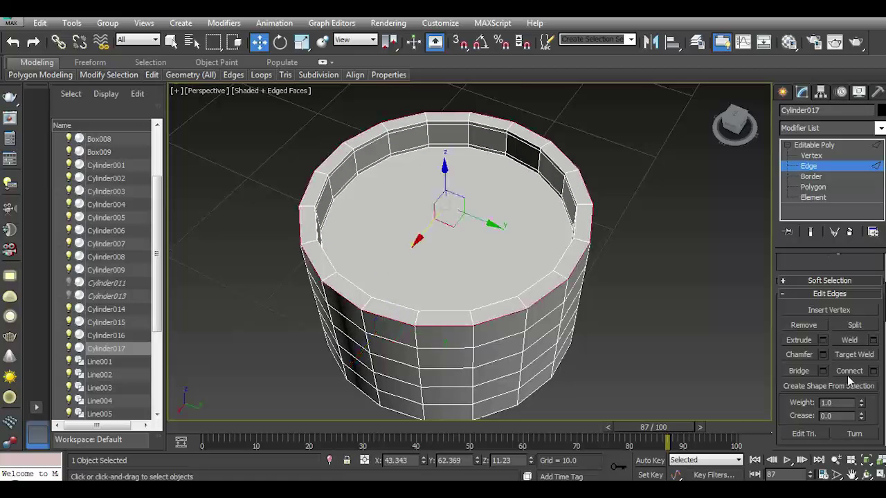
pyautogui.click(822, 354)
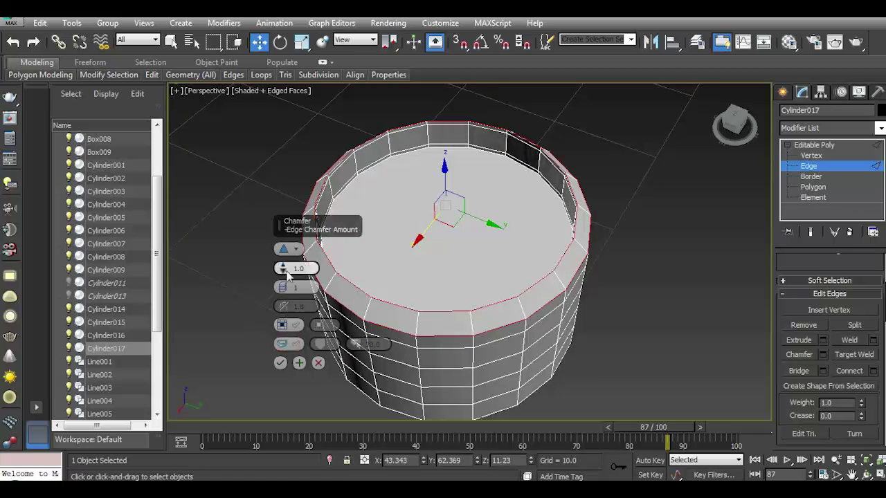
pyautogui.moveTo(294, 269); pyautogui.dragTo(292, 275)
pyautogui.click(281, 363)
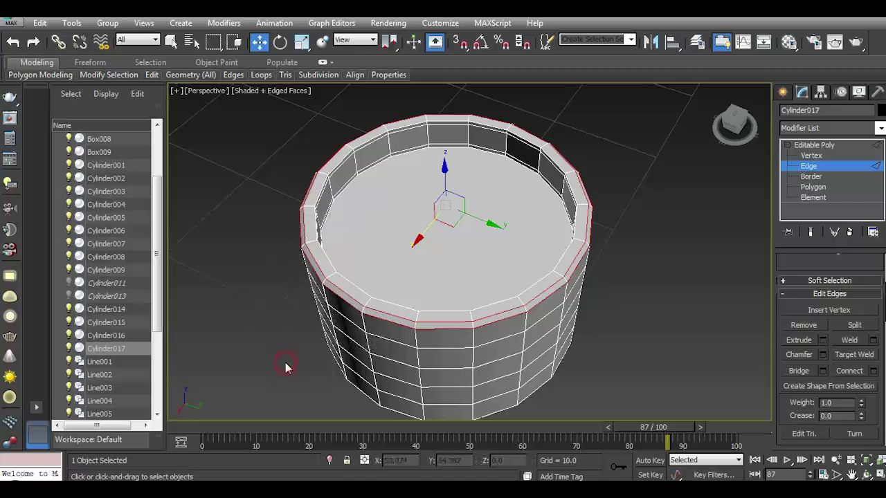
pyautogui.click(813, 186)
pyautogui.click(463, 253)
# Inset the top cap 1.36, extrude it -2.44, and bevel it about 1.166 high.
pyautogui.scroll(-3, 846, 339)
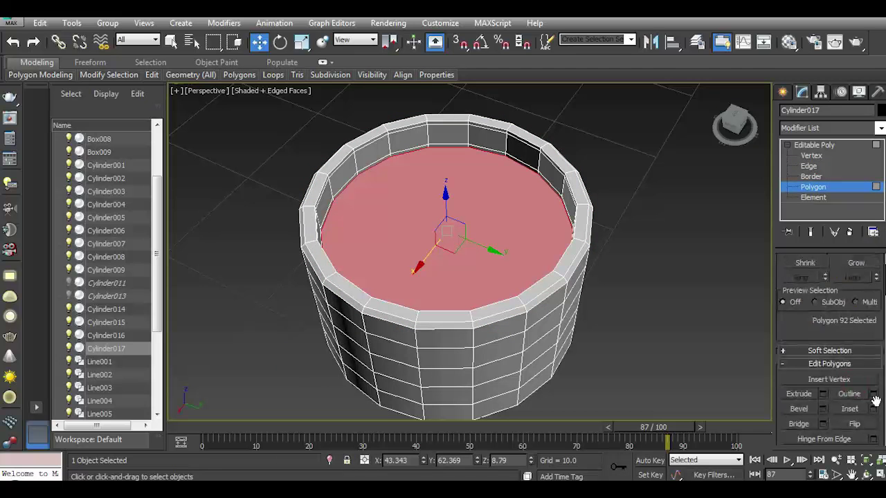
pyautogui.click(873, 409)
pyautogui.moveTo(281, 269); pyautogui.dragTo(291, 285)
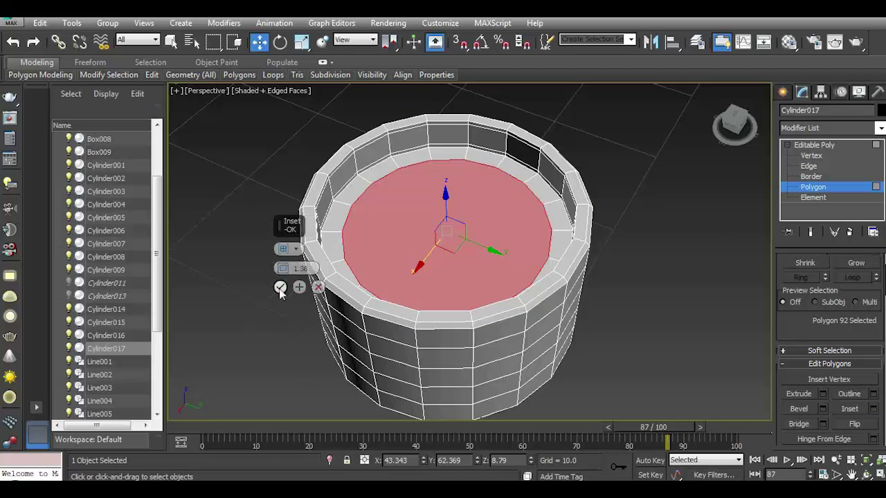
pyautogui.click(280, 288)
pyautogui.click(822, 393)
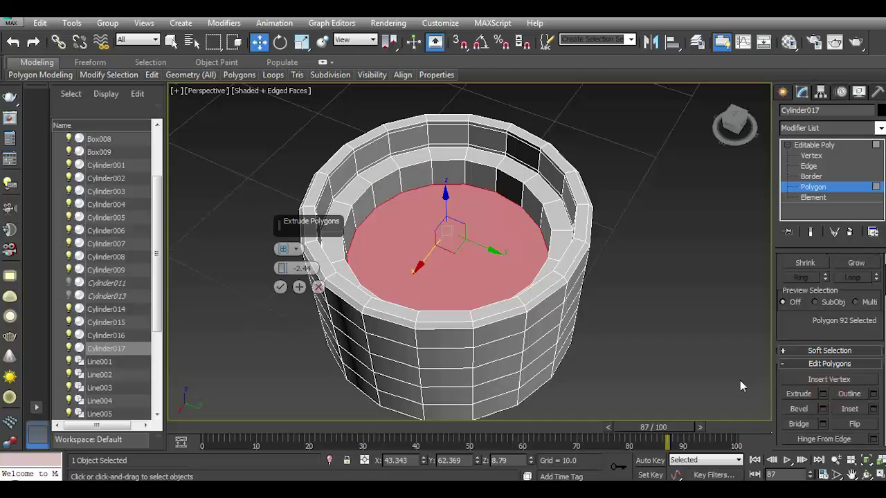
pyautogui.click(280, 287)
pyautogui.click(823, 409)
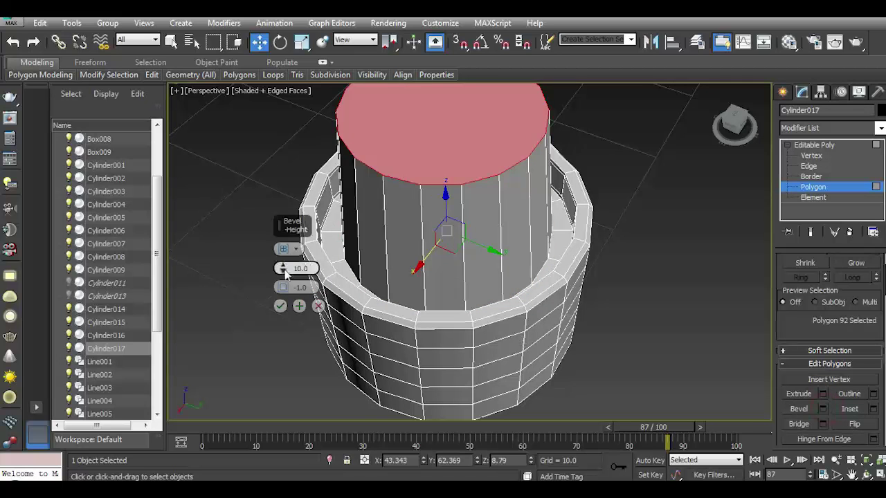
pyautogui.moveTo(284, 270); pyautogui.dragTo(296, 302)
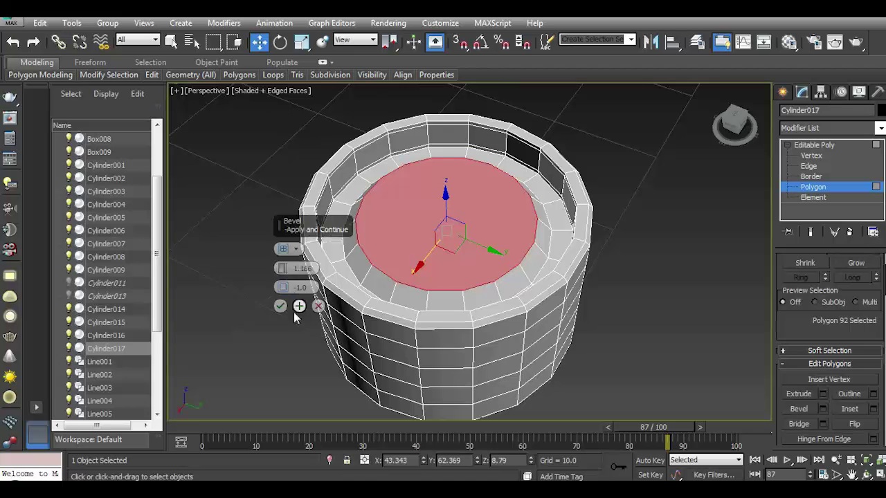
pyautogui.click(297, 310)
# Scale the inner edge loop to about 108%, raise the cap, and enable Use NURMS.
pyautogui.press('2')
pyautogui.doubleClick(357, 277)
pyautogui.click(301, 41)
pyautogui.moveTo(445, 239); pyautogui.dragTo(440, 227)
pyautogui.click(842, 276)
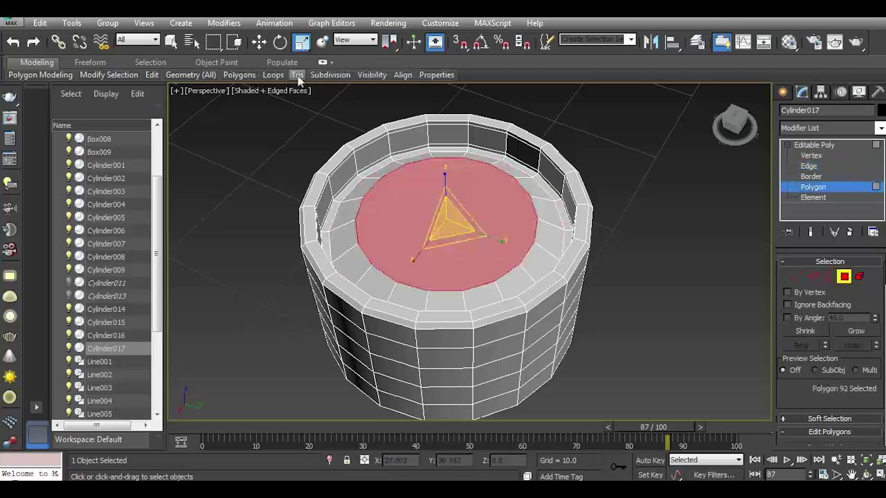
pyautogui.press('w')
pyautogui.moveTo(444, 186); pyautogui.dragTo(443, 181)
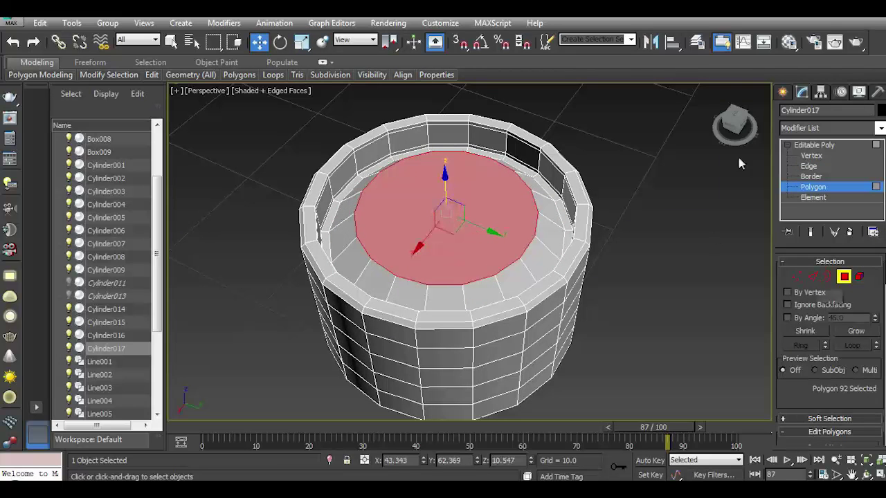
pyautogui.click(194, 189)
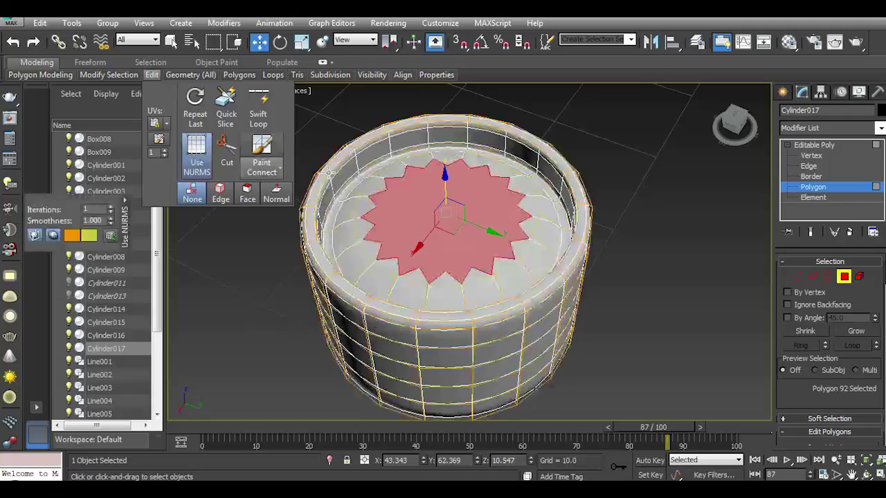
pyautogui.click(641, 307)
pyautogui.scroll(-3, 641, 306)
# Turn the lamp cylinder 90° onto its side and move it to the truck's front bumper.
pyautogui.keyDown('alt'); pyautogui.moveTo(708, 190); pyautogui.dragTo(623, 208, button='middle'); pyautogui.keyUp('alt')
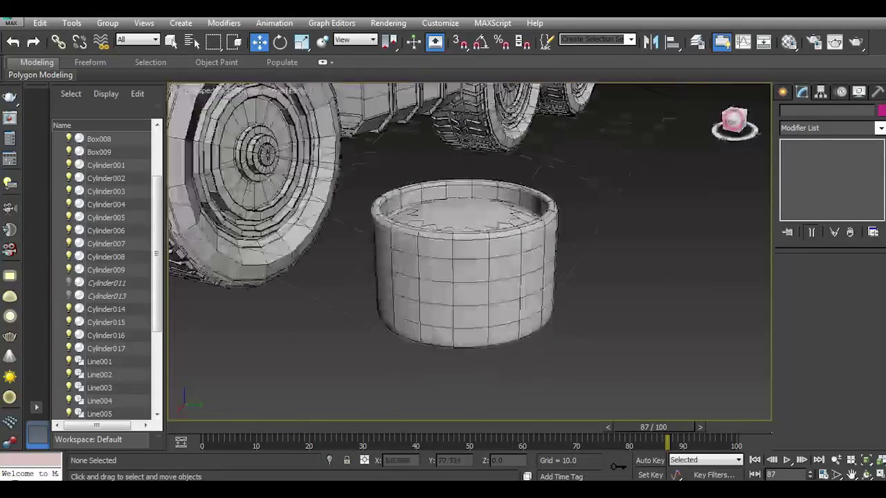
pyautogui.moveTo(449, 291)
pyautogui.keyDown('alt'); pyautogui.mouseDown(button='middle')
pyautogui.moveTo(603, 297)
pyautogui.moveTo(608, 258)
pyautogui.mouseUp(button='middle'); pyautogui.keyUp('alt')
pyautogui.moveTo(609, 257)
pyautogui.mouseDown()
pyautogui.moveTo(533, 230)
pyautogui.moveTo(487, 273)
pyautogui.mouseUp()
pyautogui.press('e')
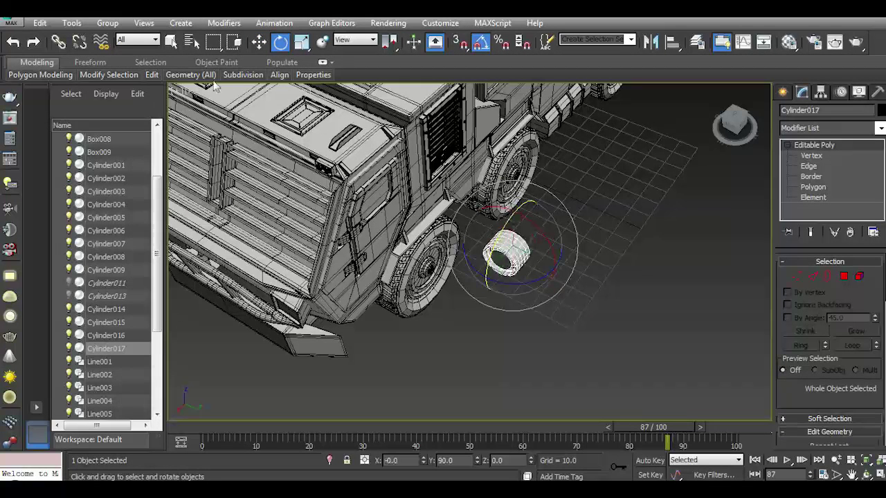
pyautogui.click(258, 42)
pyautogui.moveTo(518, 222)
pyautogui.mouseDown()
pyautogui.moveTo(296, 290)
pyautogui.moveTo(231, 246)
pyautogui.mouseUp()
pyautogui.keyDown('alt'); pyautogui.moveTo(232, 245); pyautogui.dragTo(441, 118, button='middle'); pyautogui.keyUp('alt')
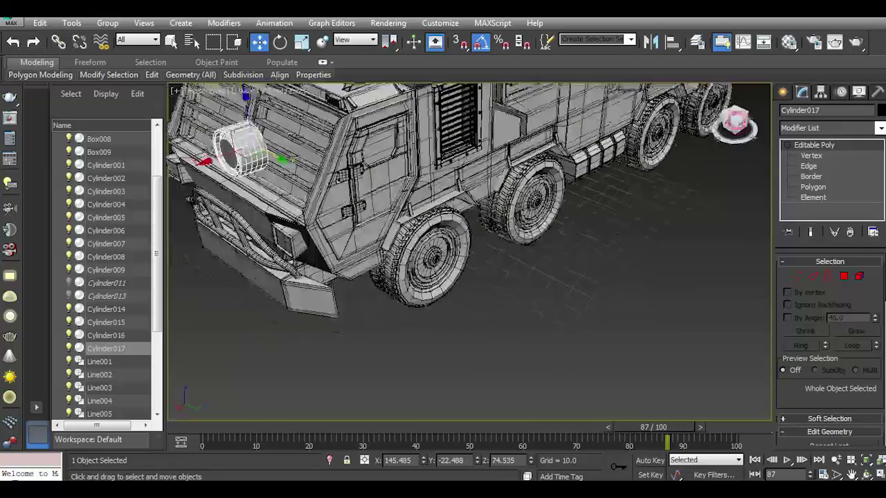
pyautogui.moveTo(370, 128); pyautogui.dragTo(395, 229)
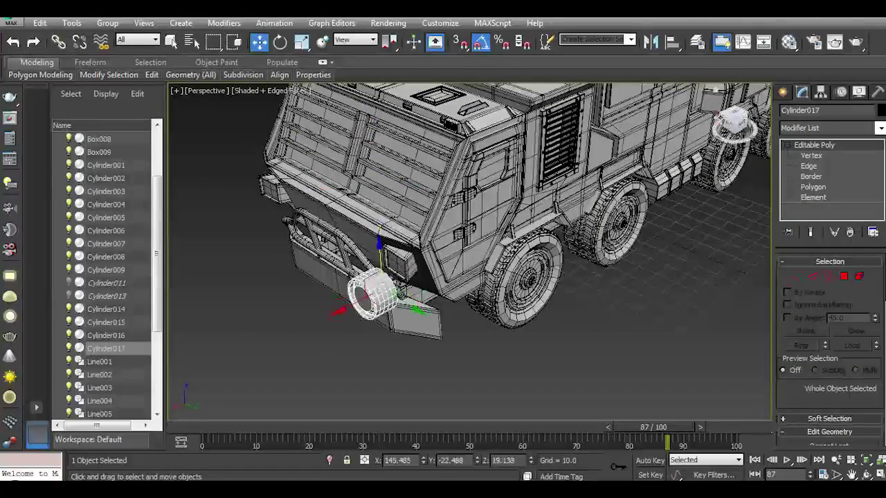
# Slide the cylinder along the bumper beside the grille guard and scale it to lamp size.
pyautogui.keyDown('alt'); pyautogui.moveTo(608, 138); pyautogui.dragTo(665, 140, button='middle'); pyautogui.keyUp('alt')
pyautogui.moveTo(352, 262); pyautogui.dragTo(372, 260)
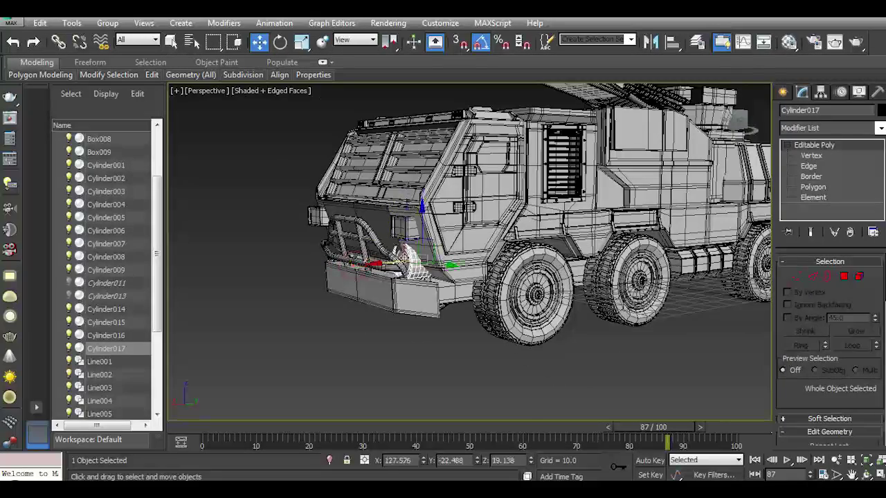
pyautogui.scroll(5, 404, 257)
pyautogui.press('r')
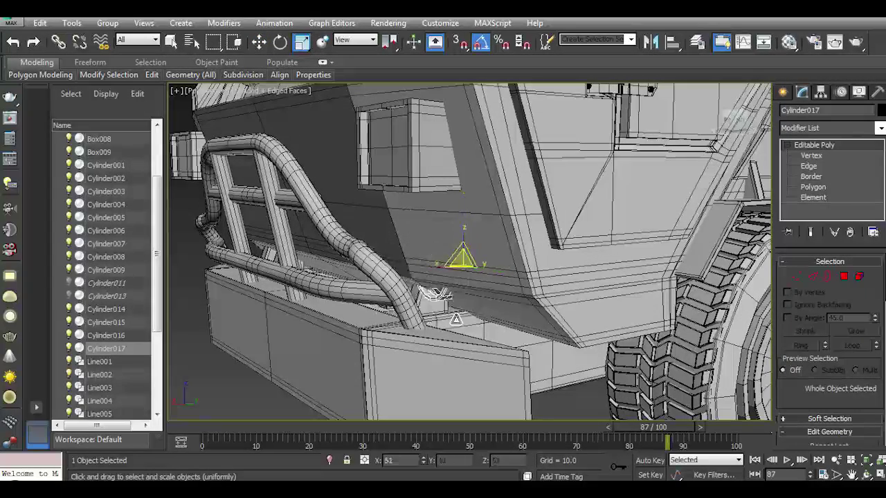
pyautogui.click(254, 48)
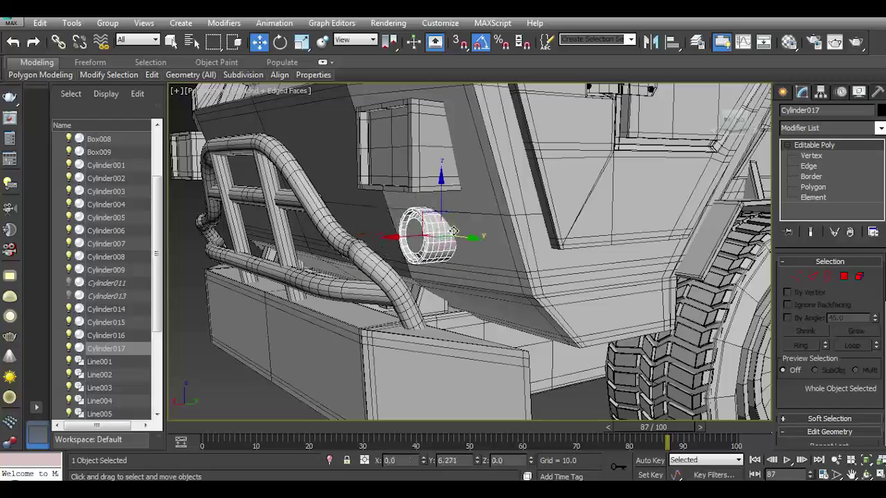
pyautogui.scroll(-4, 357, 234)
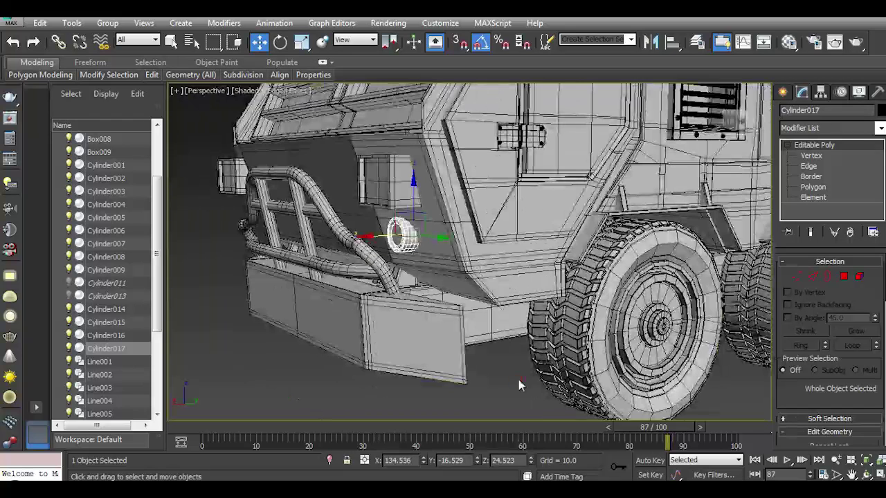
# Shift-drag the lamp across the truck's front to start a copy.
pyautogui.hotkey('ctrl', 'd')
pyautogui.click(738, 121)
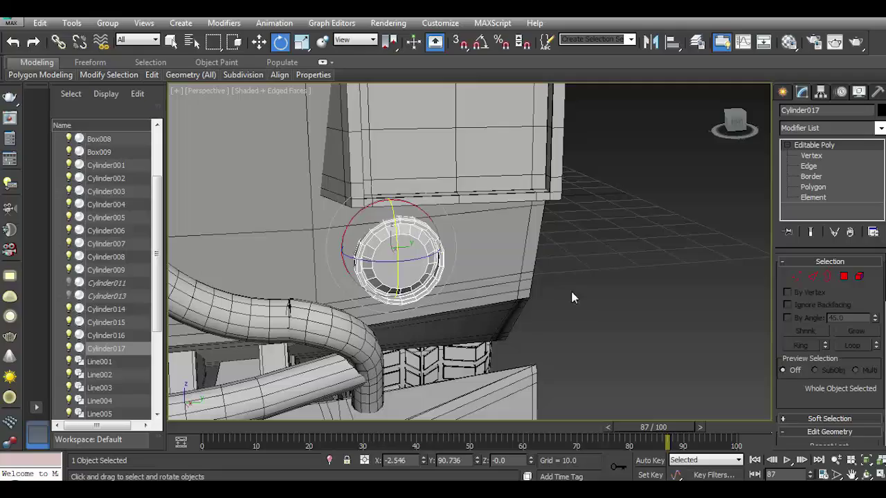
pyautogui.moveTo(731, 123); pyautogui.dragTo(699, 135)
pyautogui.press('w')
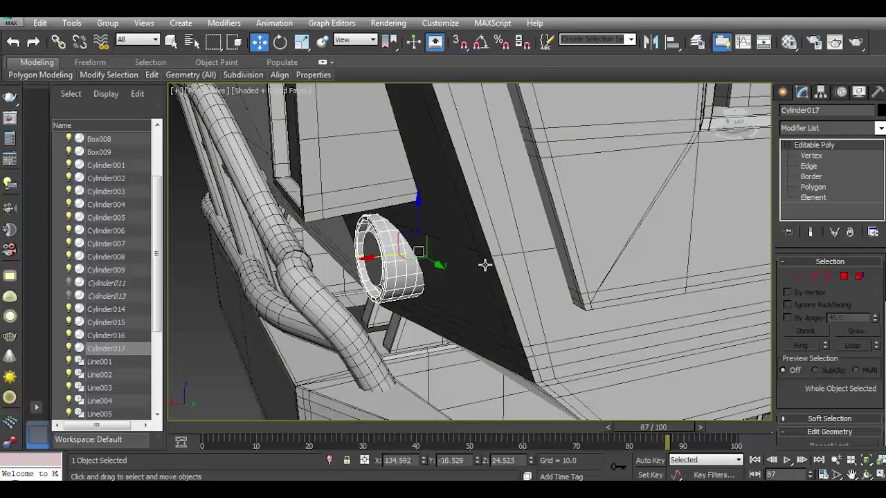
pyautogui.scroll(-5, 484, 265)
pyautogui.keyDown('alt'); pyautogui.moveTo(484, 265); pyautogui.dragTo(544, 196, button='middle'); pyautogui.keyUp('alt')
pyautogui.scroll(4, 544, 196)
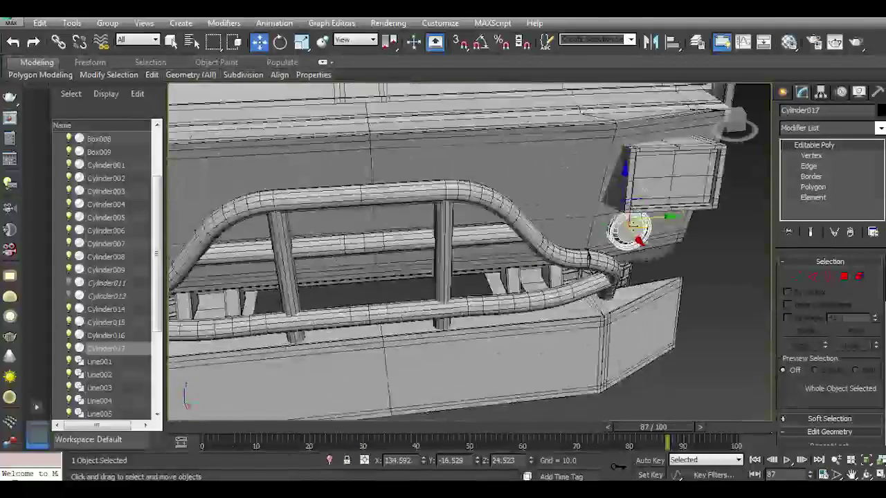
pyautogui.scroll(-4, 622, 228)
pyautogui.keyDown('shift'); pyautogui.moveTo(684, 211); pyautogui.dragTo(448, 225); pyautogui.keyUp('shift')
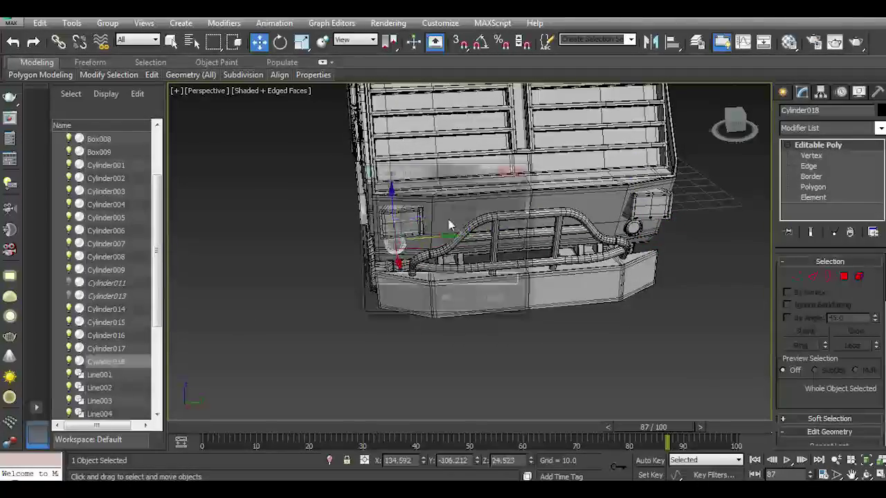
# Confirm the clone and move Cylinder018 along X to the opposite front corner.
pyautogui.click(444, 303)
pyautogui.keyDown('alt'); pyautogui.moveTo(443, 302); pyautogui.dragTo(392, 247, button='middle'); pyautogui.keyUp('alt')
pyautogui.scroll(3, 392, 248)
pyautogui.scroll(4, 398, 253)
pyautogui.moveTo(398, 256); pyautogui.dragTo(388, 257)
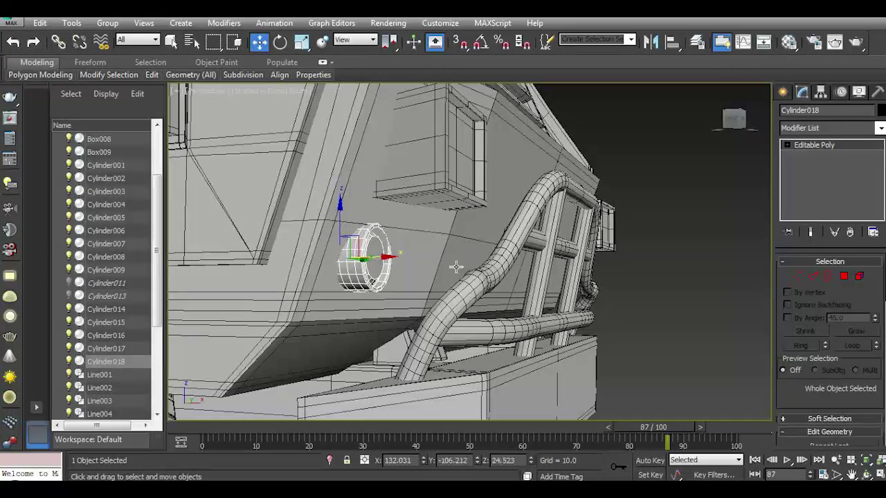
pyautogui.click(661, 256)
# Rotate the copied lamp to face forward and orbit out to a side view of the truck.
pyautogui.scroll(4, 388, 263)
pyautogui.keyDown('alt'); pyautogui.moveTo(387, 263); pyautogui.dragTo(396, 270, button='middle'); pyautogui.keyUp('alt')
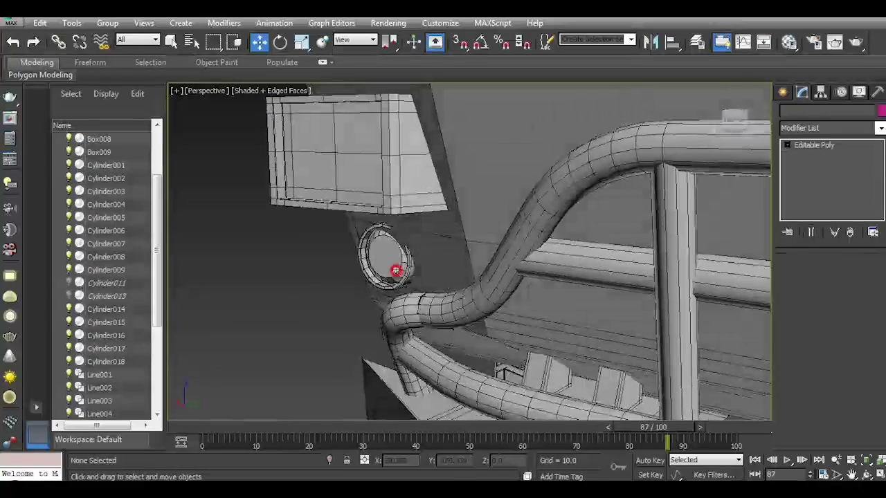
pyautogui.click(396, 270)
pyautogui.press('e')
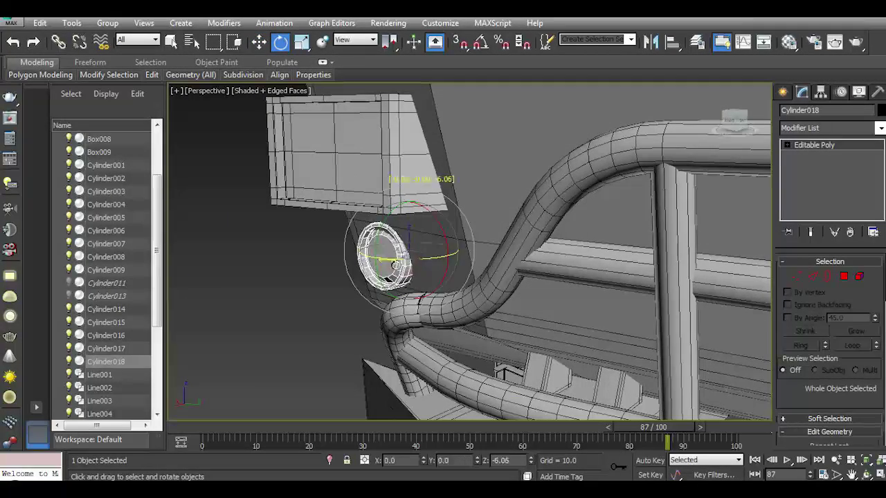
pyautogui.scroll(-10, 321, 304)
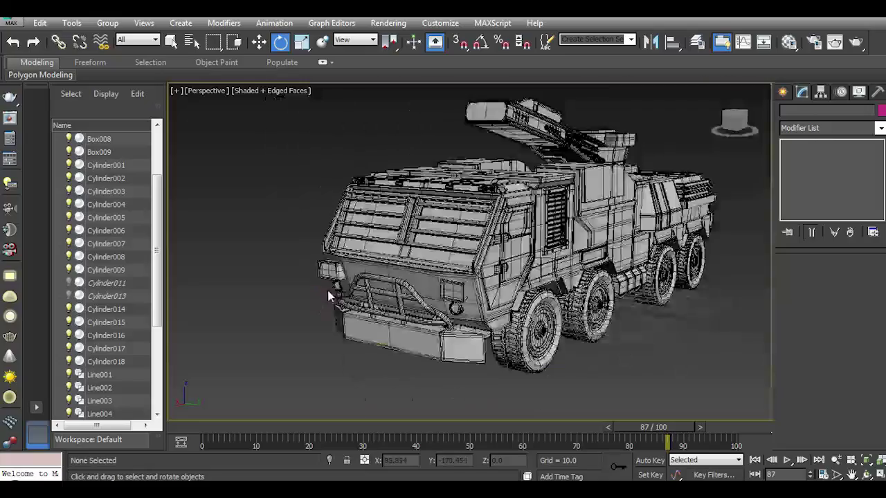
pyautogui.keyDown('alt'); pyautogui.moveTo(321, 304); pyautogui.dragTo(346, 307, button='middle'); pyautogui.keyUp('alt')
pyautogui.scroll(8, 364, 310)
pyautogui.scroll(5, 364, 310)
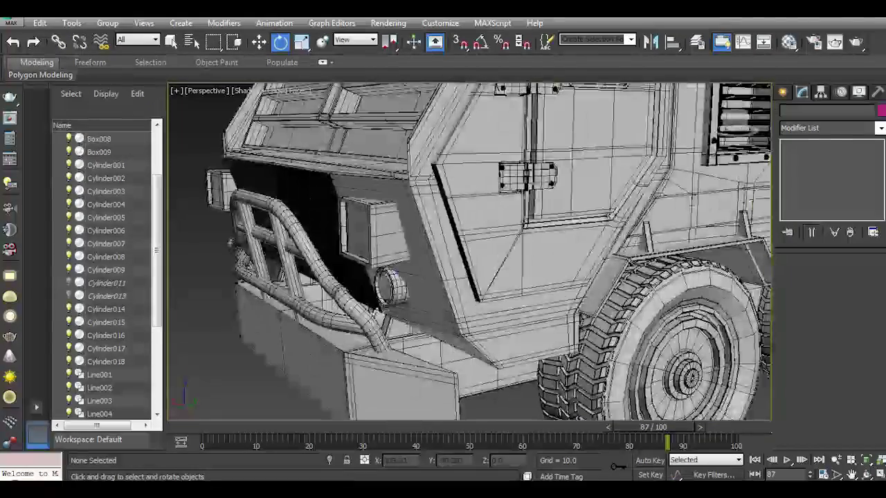
pyautogui.scroll(-5, 428, 302)
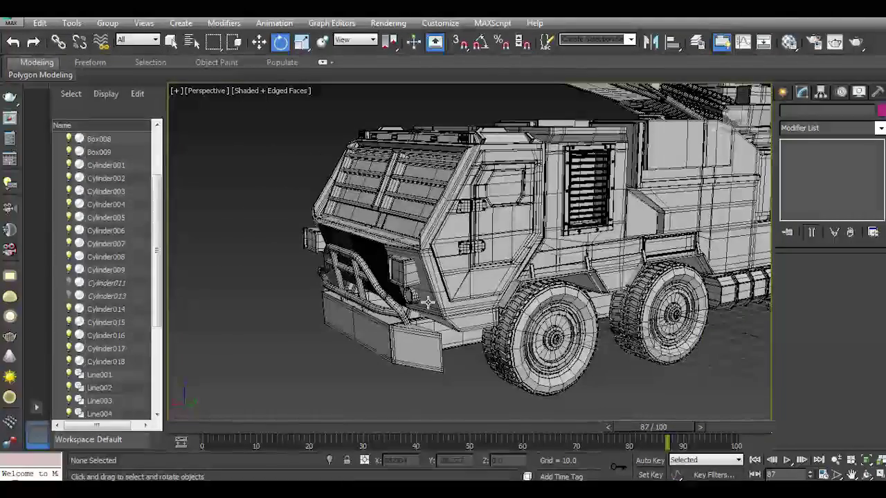
pyautogui.scroll(-5, 427, 302)
pyautogui.keyDown('alt'); pyautogui.moveTo(725, 232); pyautogui.dragTo(690, 187, button='middle'); pyautogui.keyUp('alt')
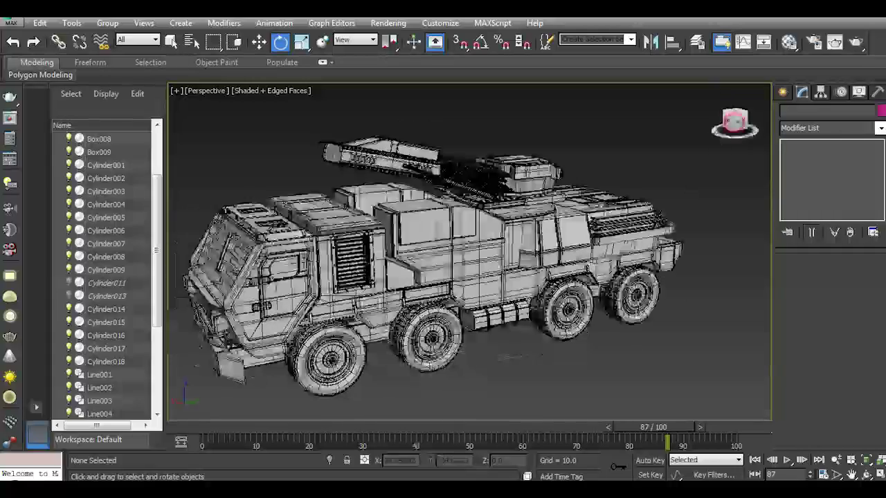
pyautogui.moveTo(732, 118); pyautogui.dragTo(723, 115)
pyautogui.click(782, 93)
pyautogui.click(806, 175)
# Draw a flat box below the truck and assign it the grey 01 - Default material.
pyautogui.moveTo(363, 344)
pyautogui.mouseDown()
pyautogui.moveTo(589, 356)
pyautogui.moveTo(557, 363)
pyautogui.mouseUp()
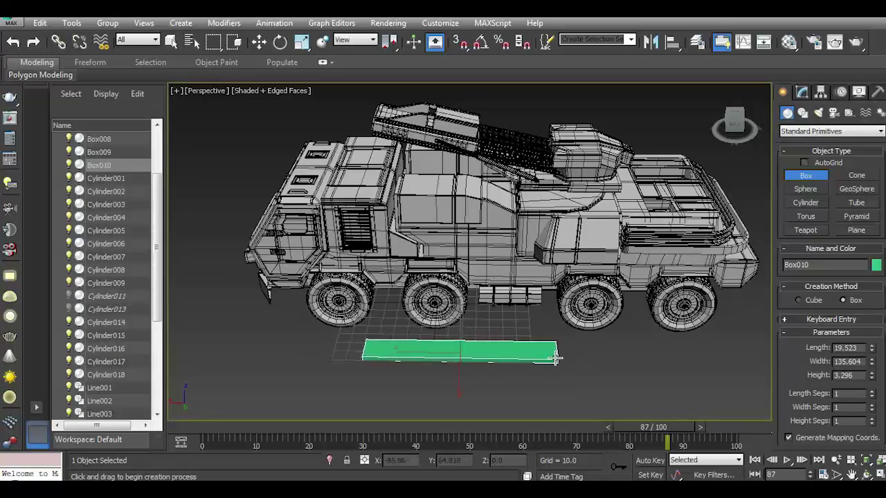
pyautogui.click(267, 43)
pyautogui.scroll(5, 443, 332)
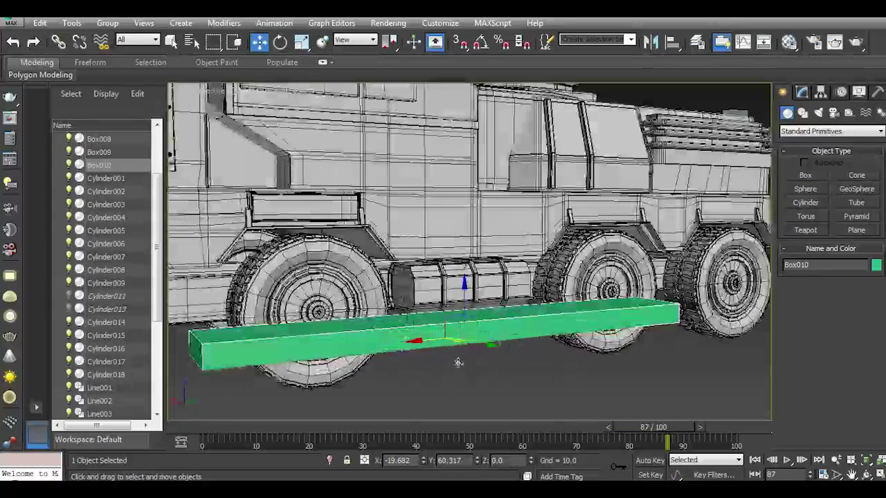
pyautogui.press('m')
pyautogui.click(195, 222)
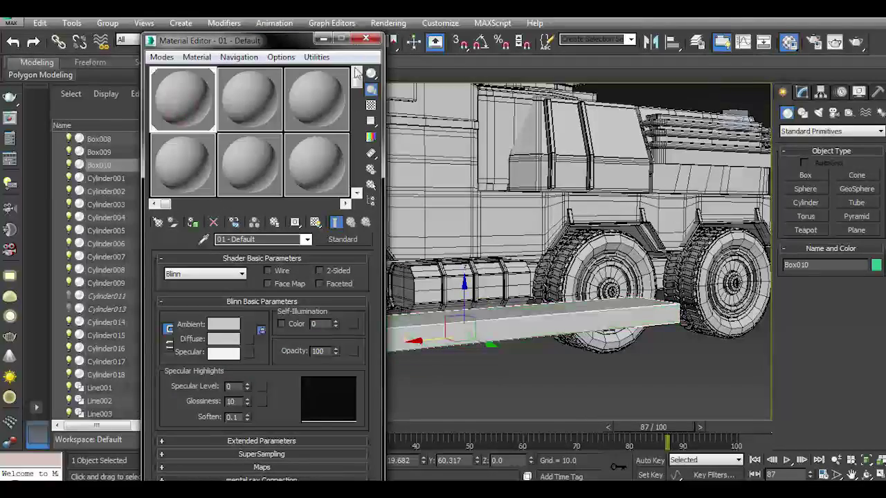
pyautogui.click(359, 40)
# Rotate Box010 -90° on Y to stand upright and move it to the truck's rear corner.
pyautogui.click(280, 42)
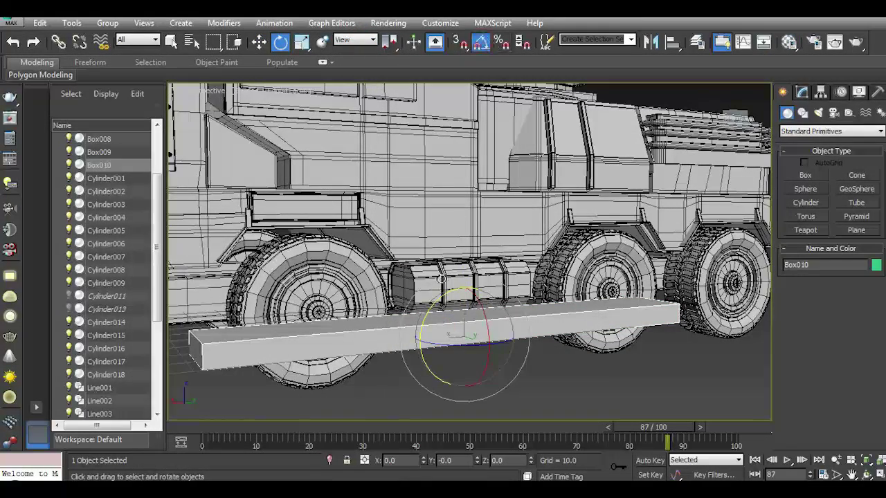
pyautogui.moveTo(440, 299); pyautogui.dragTo(484, 229)
pyautogui.scroll(-5, 678, 169)
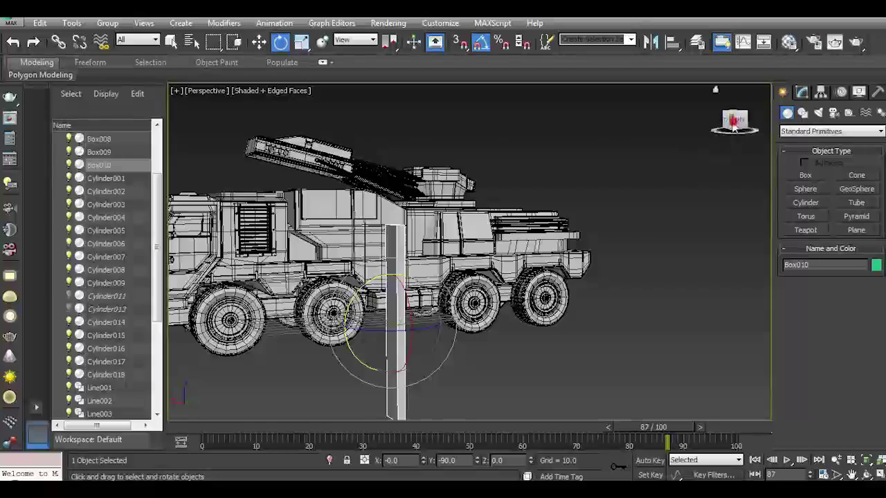
pyautogui.moveTo(734, 121); pyautogui.dragTo(698, 131)
pyautogui.click(259, 42)
pyautogui.moveTo(371, 327); pyautogui.dragTo(479, 327)
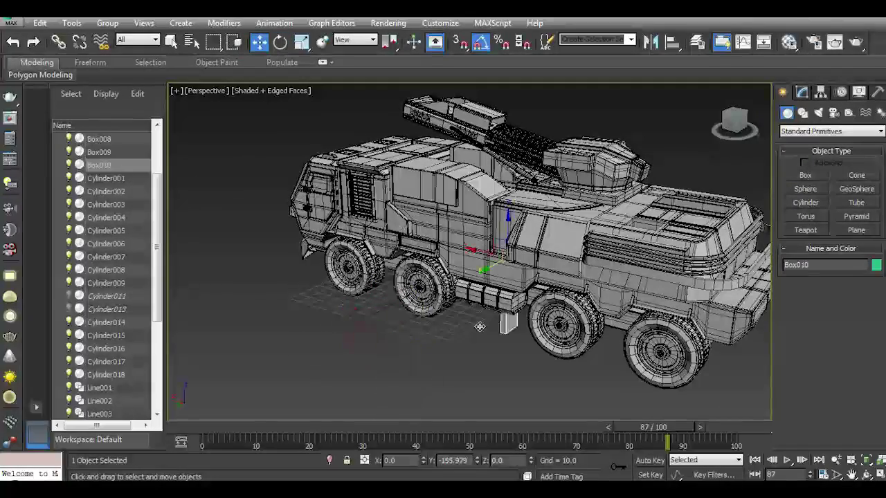
pyautogui.moveTo(471, 249); pyautogui.dragTo(712, 332)
pyautogui.keyDown('alt'); pyautogui.moveTo(712, 332); pyautogui.dragTo(554, 325, button='middle'); pyautogui.keyUp('alt')
pyautogui.moveTo(553, 325)
pyautogui.mouseDown()
pyautogui.moveTo(545, 329)
pyautogui.moveTo(562, 328)
pyautogui.mouseUp()
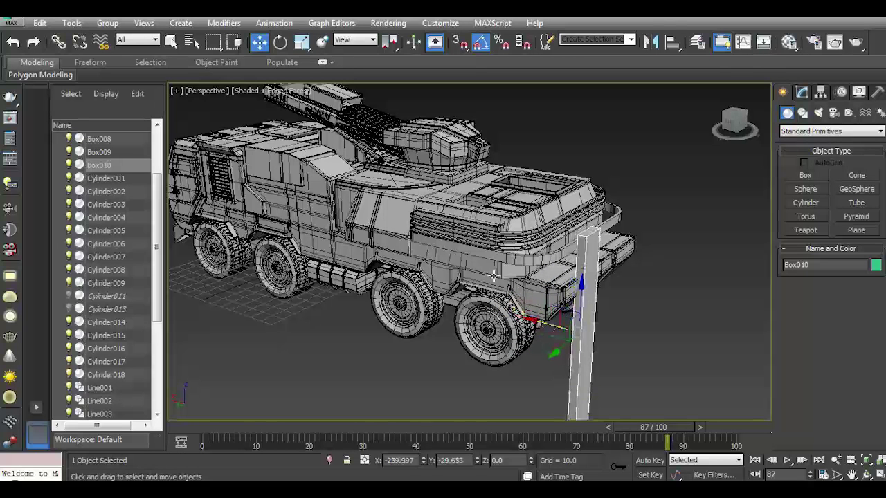
# Rotate Box010 90° about X, tilt it about 30°, and slide it toward the rear.
pyautogui.press('e')
pyautogui.moveTo(597, 355); pyautogui.dragTo(374, 109)
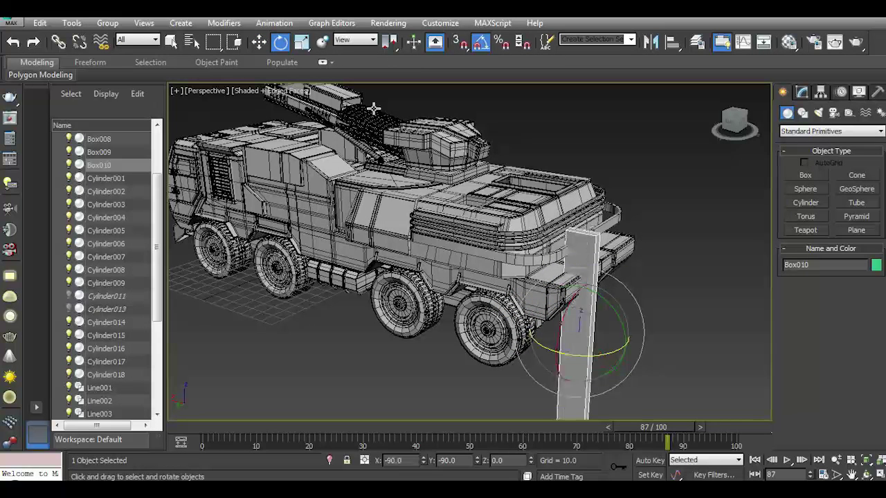
pyautogui.moveTo(613, 311); pyautogui.dragTo(596, 270)
pyautogui.moveTo(743, 139)
pyautogui.mouseDown()
pyautogui.moveTo(698, 144)
pyautogui.moveTo(692, 173)
pyautogui.mouseUp()
pyautogui.click(258, 43)
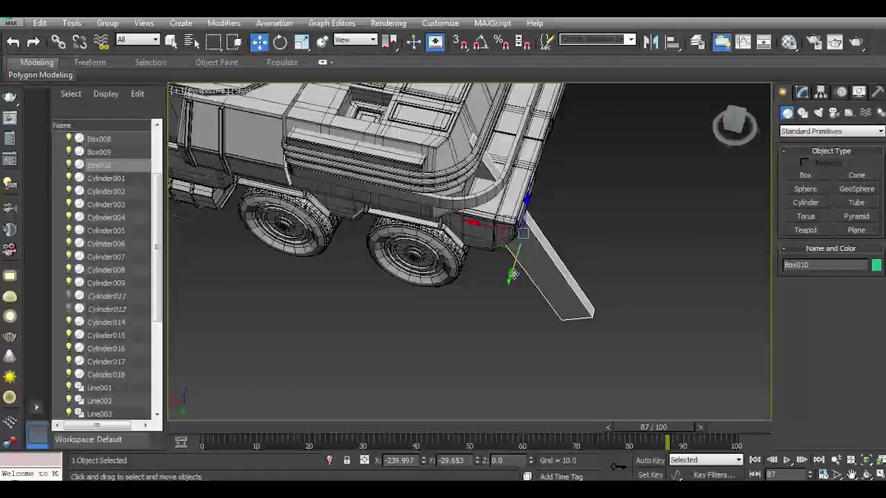
pyautogui.moveTo(512, 274); pyautogui.dragTo(514, 286)
pyautogui.moveTo(491, 241); pyautogui.dragTo(541, 252)
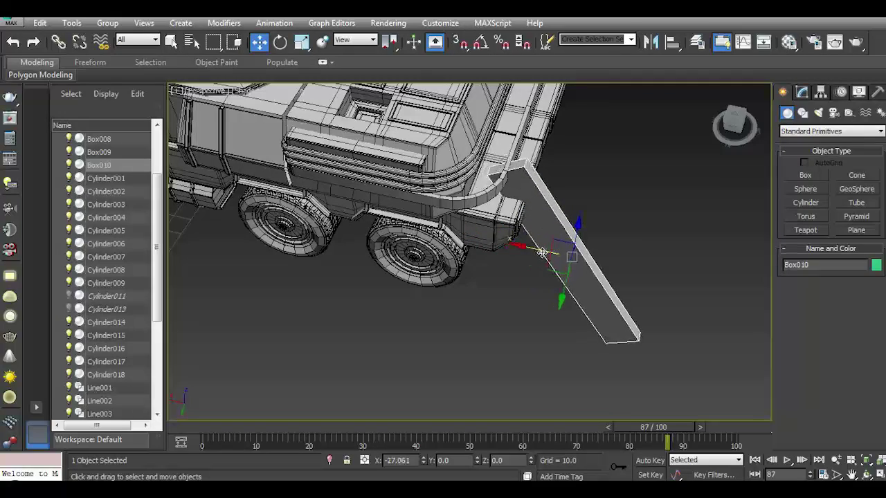
pyautogui.moveTo(739, 130); pyautogui.dragTo(598, 277)
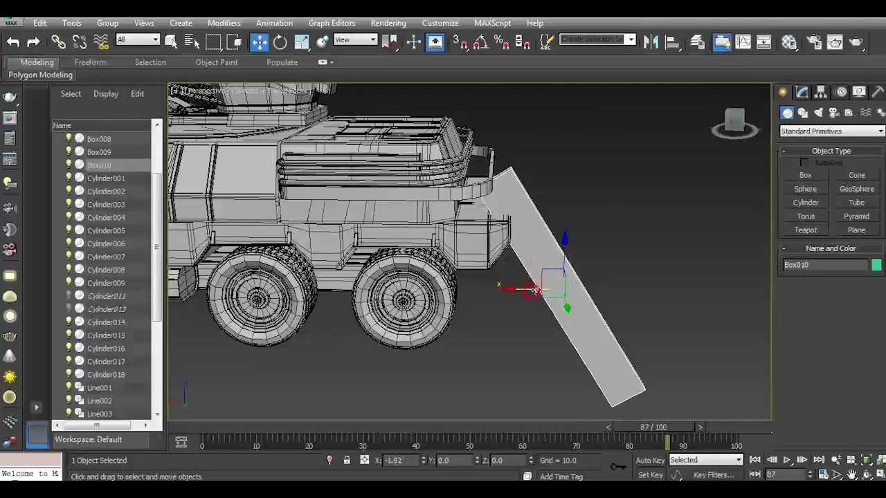
# Resize the plate to height 7.386, length 15.618 and width 92.211.
pyautogui.click(802, 94)
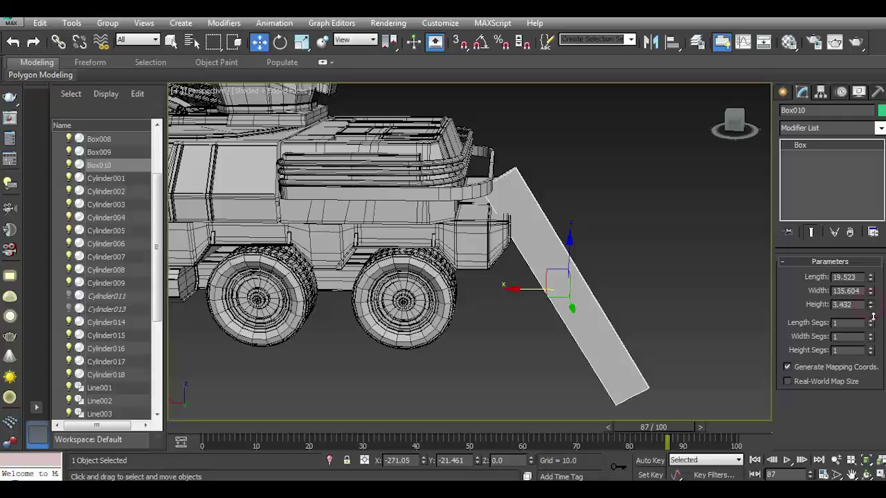
pyautogui.moveTo(745, 130); pyautogui.dragTo(719, 149)
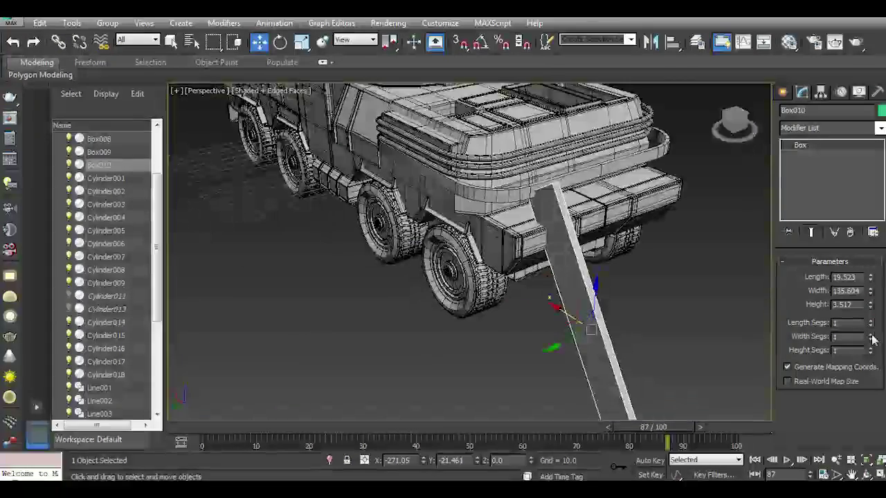
pyautogui.moveTo(872, 308); pyautogui.dragTo(865, 235)
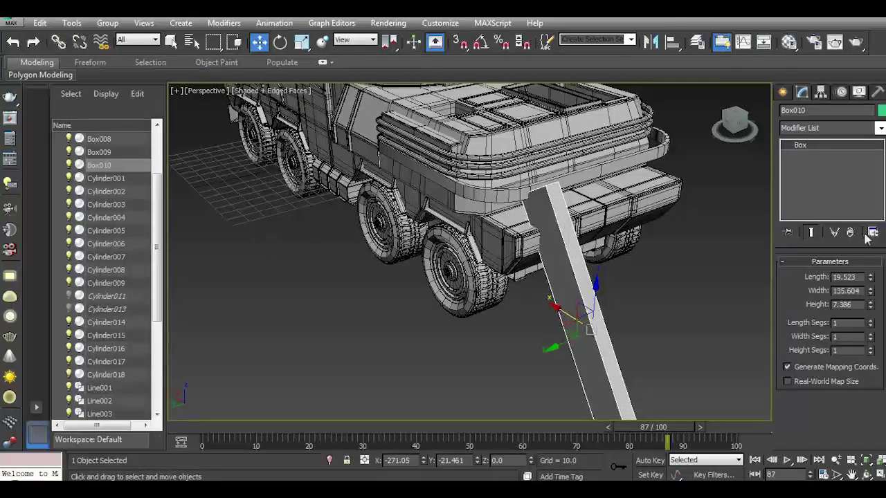
pyautogui.moveTo(753, 150)
pyautogui.mouseDown()
pyautogui.moveTo(756, 127)
pyautogui.moveTo(754, 139)
pyautogui.mouseUp()
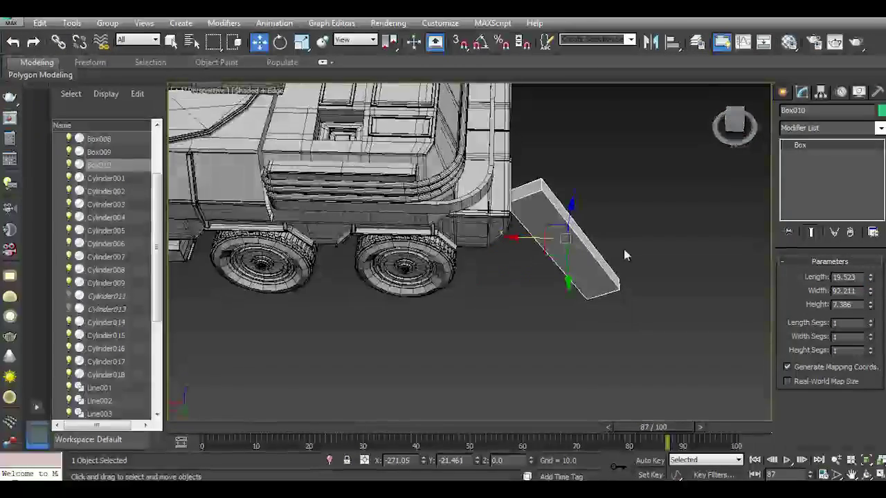
pyautogui.moveTo(870, 279); pyautogui.dragTo(871, 286)
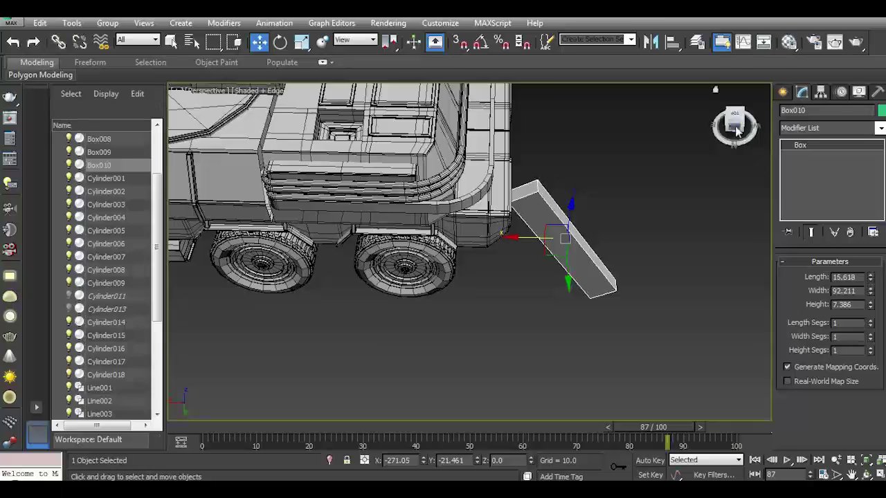
pyautogui.moveTo(737, 131); pyautogui.dragTo(737, 130)
pyautogui.click(737, 130)
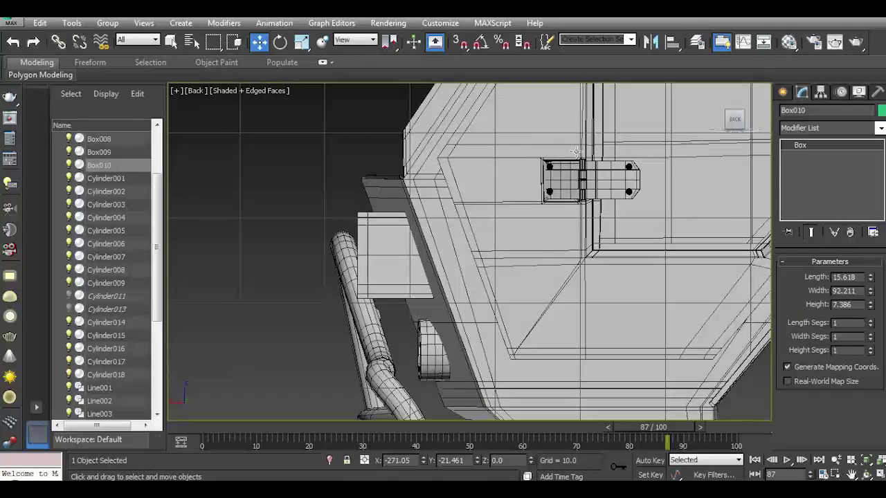
# In side view, narrow the plate's width and position it against the truck's rear.
pyautogui.press('l')
pyautogui.moveTo(714, 284)
pyautogui.mouseDown()
pyautogui.moveTo(622, 266)
pyautogui.moveTo(606, 195)
pyautogui.mouseUp()
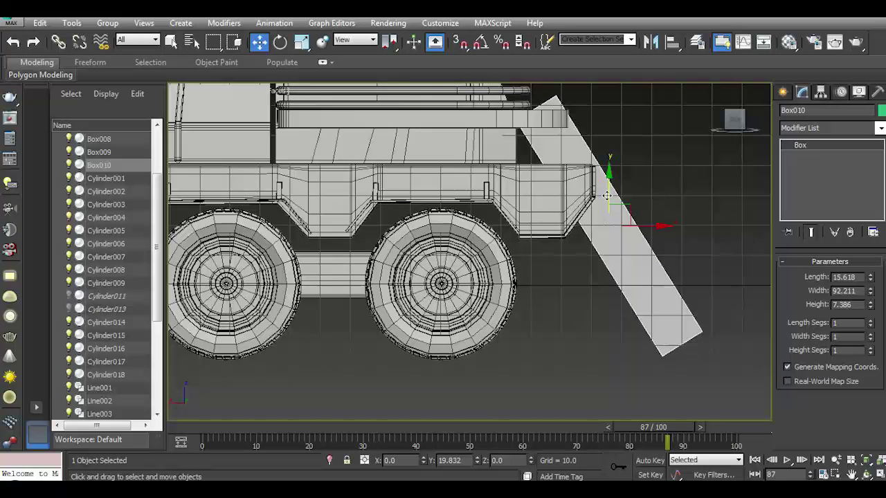
pyautogui.moveTo(869, 292); pyautogui.dragTo(877, 307)
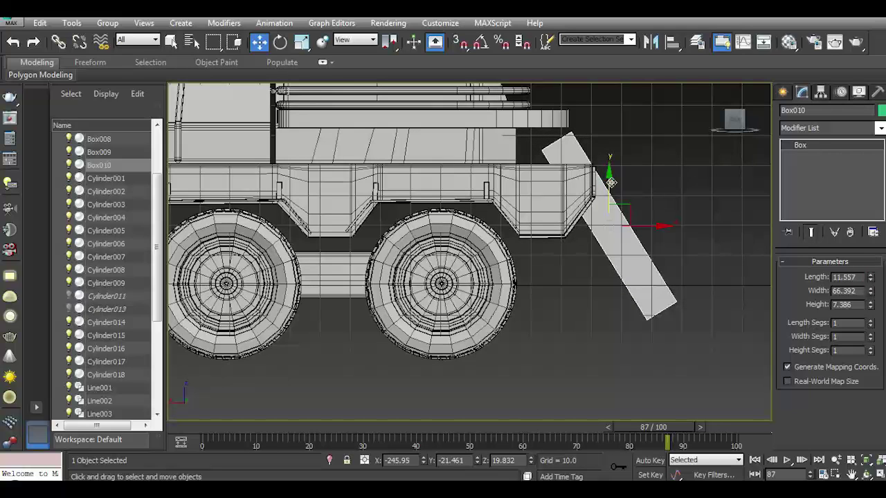
pyautogui.moveTo(611, 183); pyautogui.dragTo(611, 222)
pyautogui.moveTo(656, 266); pyautogui.dragTo(702, 266)
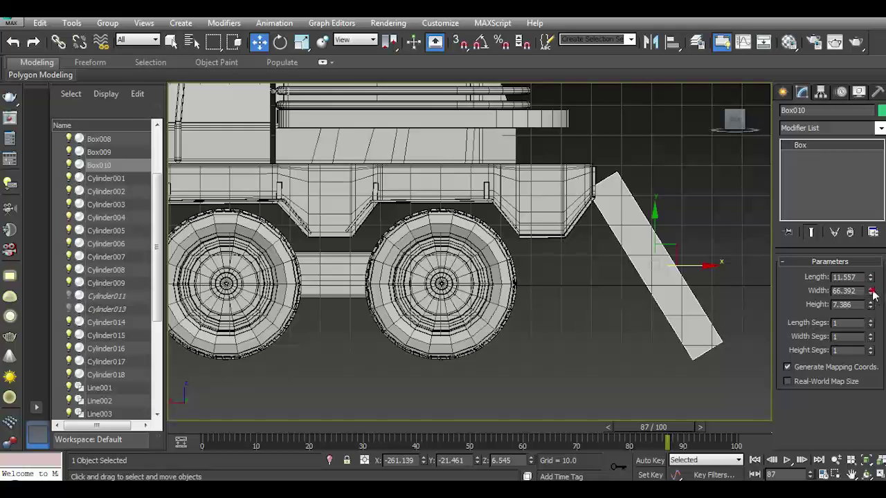
pyautogui.moveTo(657, 226); pyautogui.dragTo(651, 217)
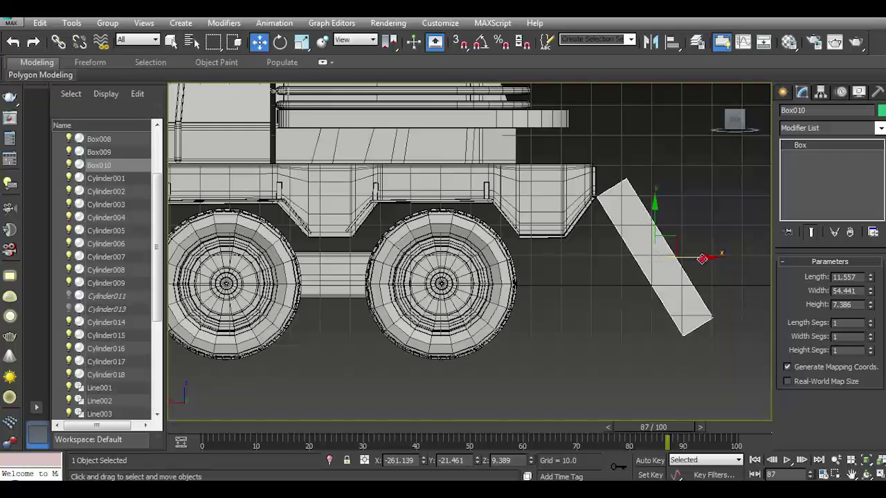
pyautogui.moveTo(702, 259); pyautogui.dragTo(685, 258)
pyautogui.moveTo(671, 276)
pyautogui.keyDown('alt'); pyautogui.mouseDown(button='middle')
pyautogui.moveTo(649, 305)
pyautogui.moveTo(665, 201)
pyautogui.mouseUp(button='middle'); pyautogui.keyUp('alt')
pyautogui.click(733, 122)
# In Perspective, nudge the plate inward along Y and lengthen it slightly.
pyautogui.moveTo(595, 312); pyautogui.dragTo(573, 306)
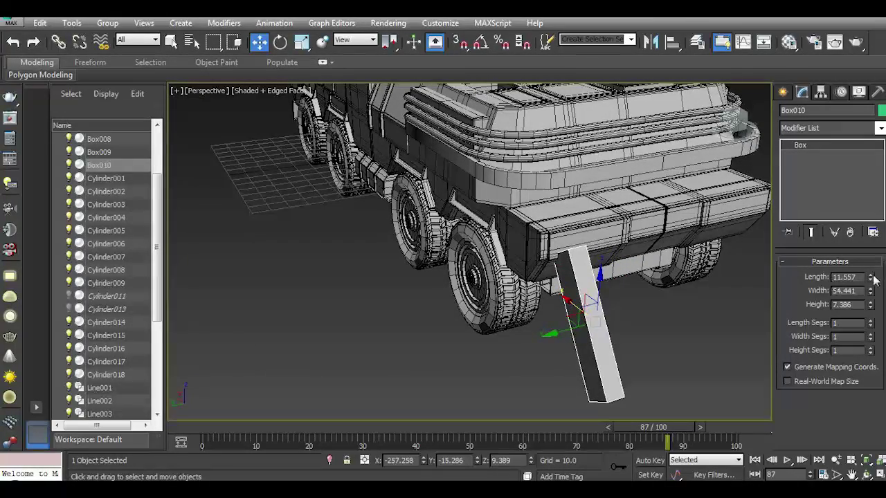
pyautogui.moveTo(869, 281); pyautogui.dragTo(876, 326)
pyautogui.moveTo(566, 333); pyautogui.dragTo(639, 259)
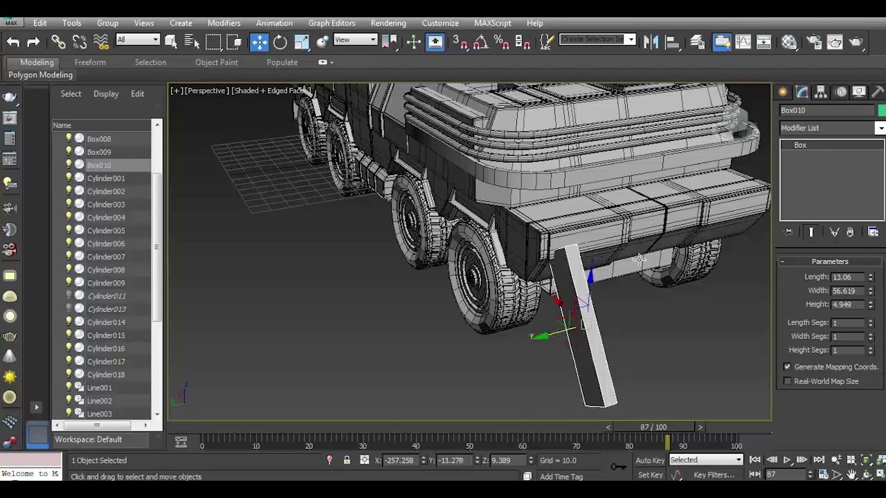
pyautogui.keyDown('alt'); pyautogui.moveTo(470, 249); pyautogui.dragTo(526, 236, button='middle'); pyautogui.keyUp('alt')
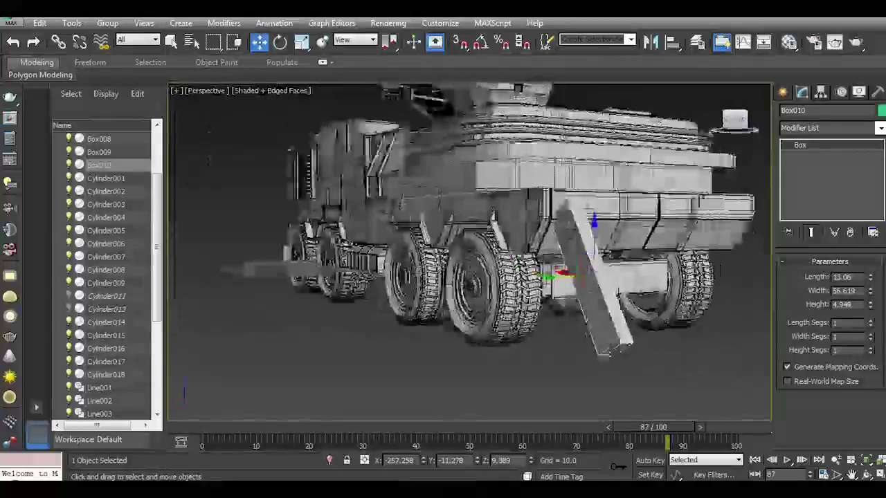
pyautogui.scroll(1, 626, 285)
pyautogui.scroll(2, 626, 285)
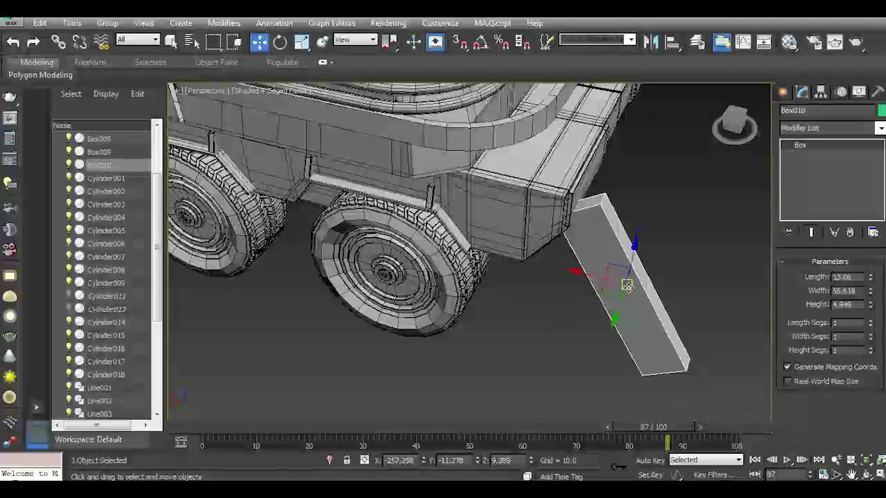
# Shorten the plate to length 9.925 and seat it snugly against the rear.
pyautogui.press('l')
pyautogui.moveTo(677, 257); pyautogui.dragTo(685, 257)
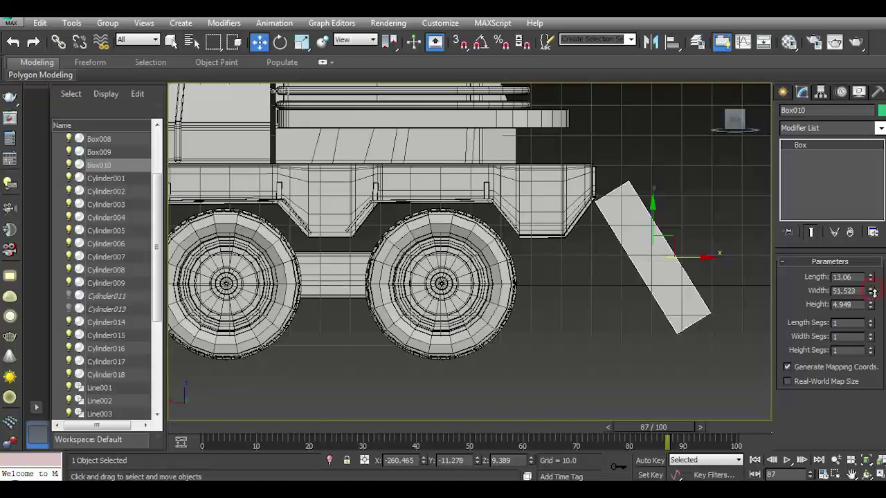
pyautogui.moveTo(871, 284); pyautogui.dragTo(850, 290)
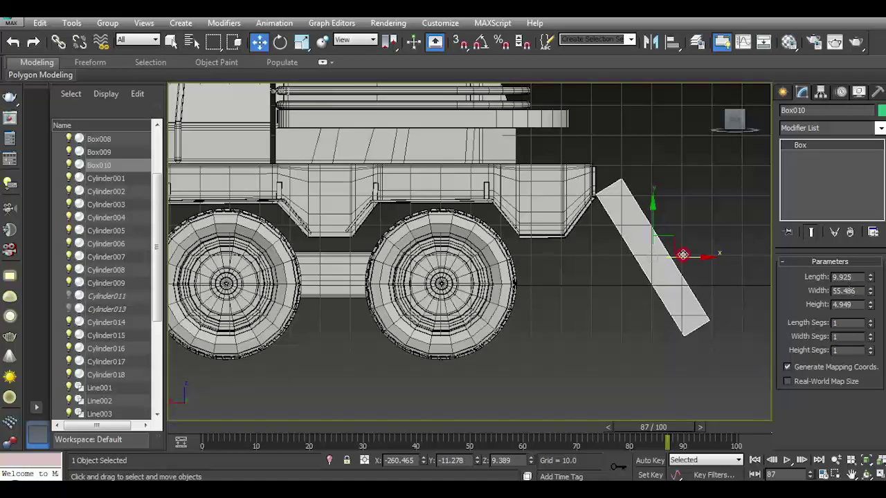
pyautogui.moveTo(682, 254); pyautogui.dragTo(666, 257)
pyautogui.moveTo(666, 257)
pyautogui.keyDown('alt'); pyautogui.mouseDown(button='middle')
pyautogui.moveTo(722, 134)
pyautogui.moveTo(604, 294)
pyautogui.mouseUp(button='middle'); pyautogui.keyUp('alt')
pyautogui.click(692, 207)
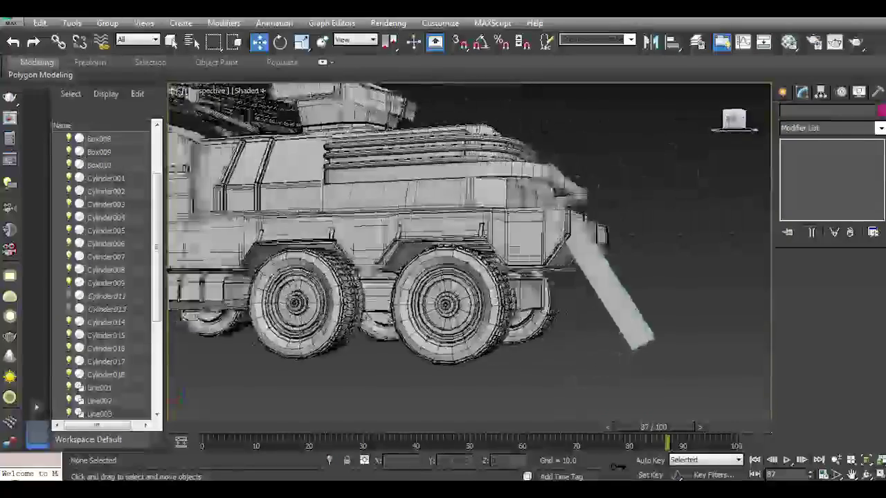
pyautogui.click(605, 276)
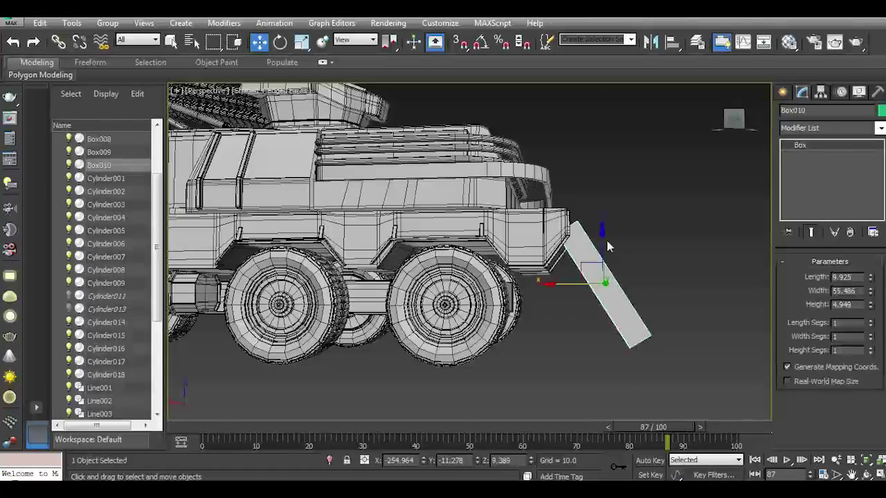